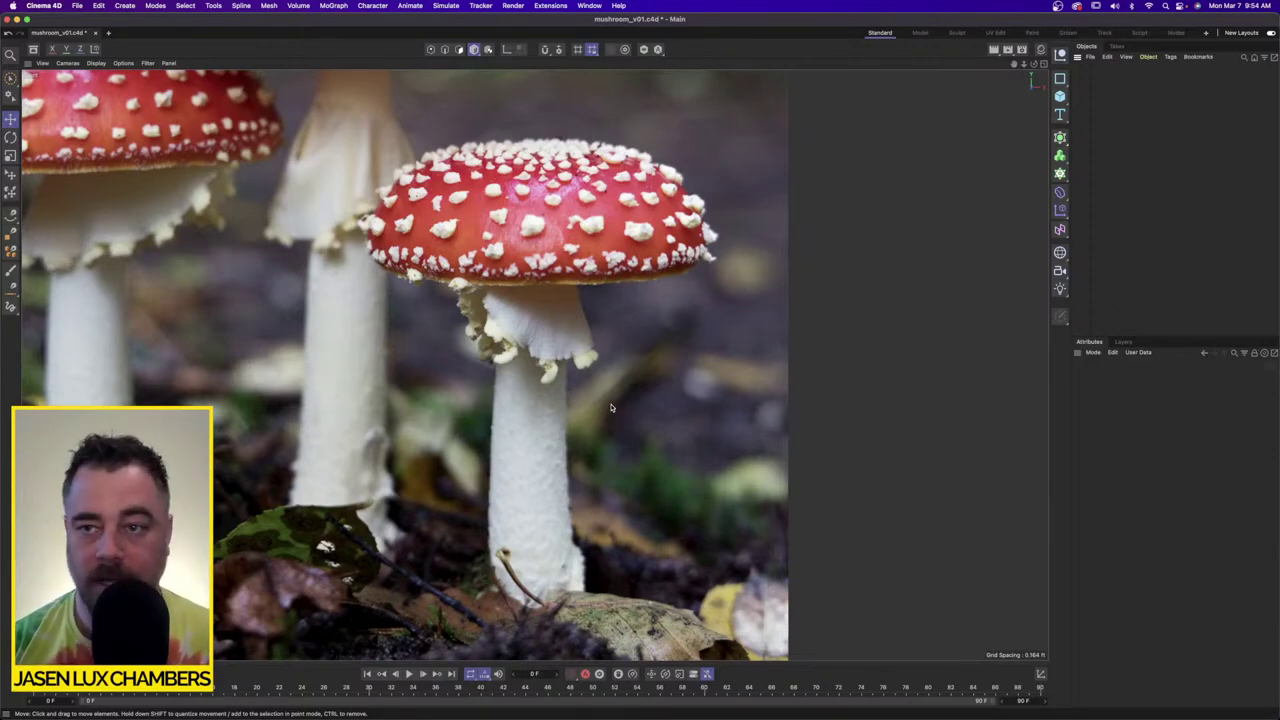
# Step: Add a default cube in the front view, over the cap of the rightmost mushroom in the reference photo
pyautogui.click(1060, 96)
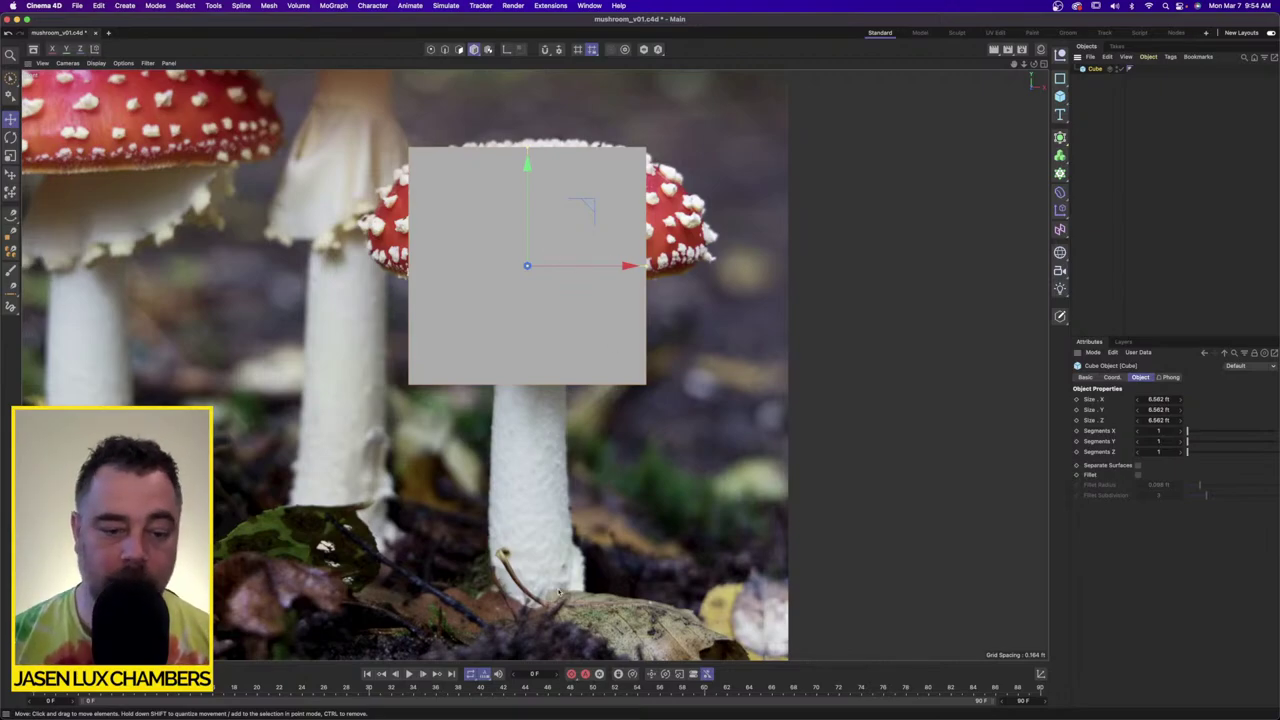
pyautogui.scroll(-4, 537, 526)
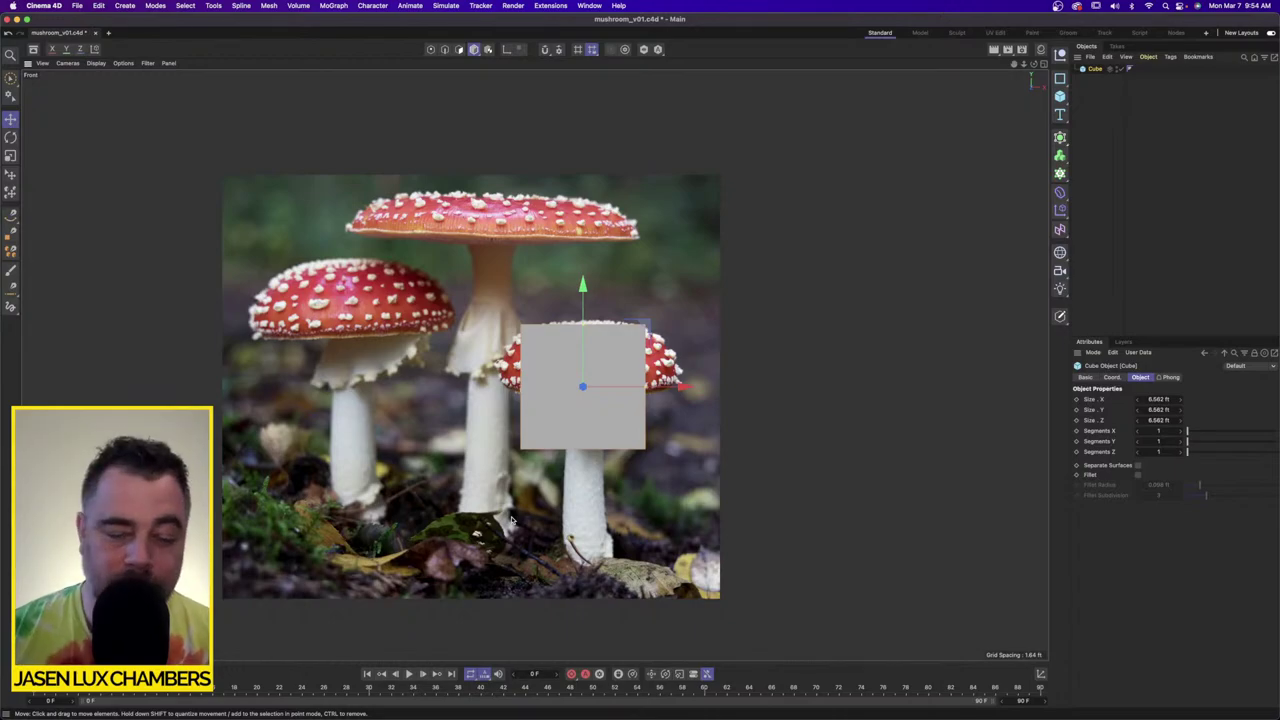
pyautogui.scroll(5, 620, 484)
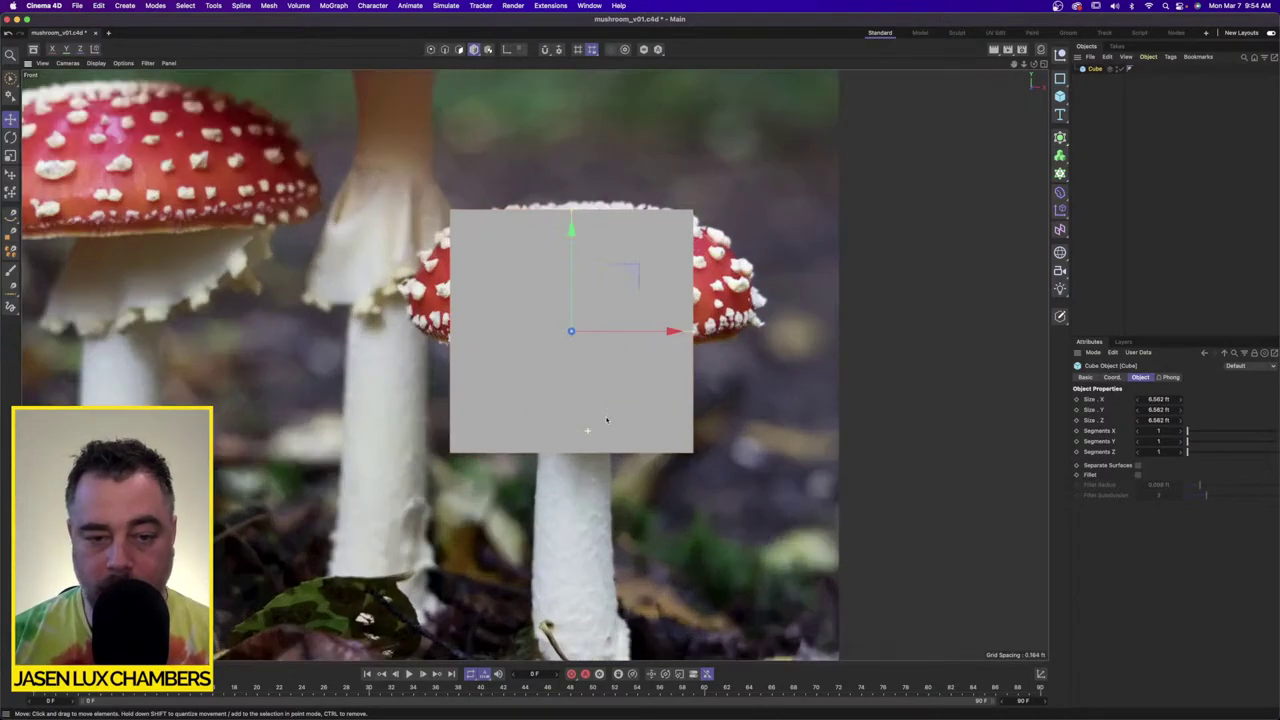
pyautogui.scroll(2, 606, 420)
pyautogui.keyDown('alt'); pyautogui.moveTo(626, 405); pyautogui.dragTo(534, 394, button='middle'); pyautogui.keyUp('alt')
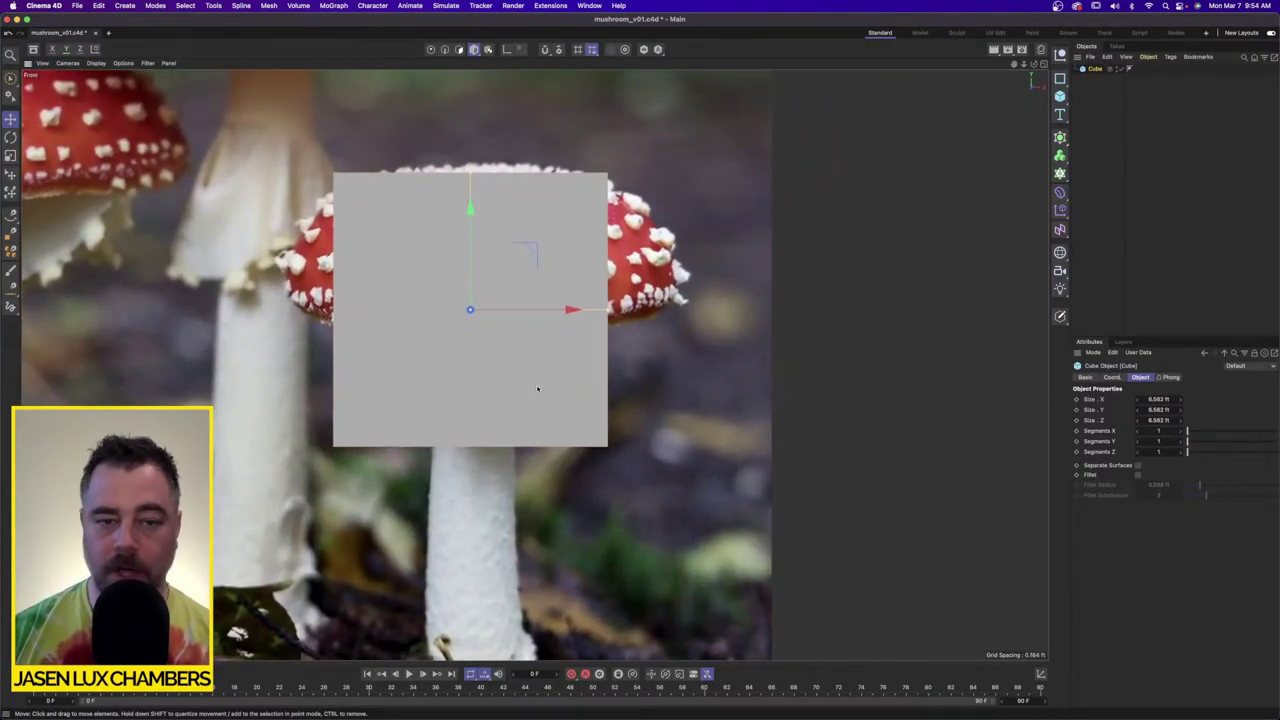
pyautogui.scroll(-1, 536, 383)
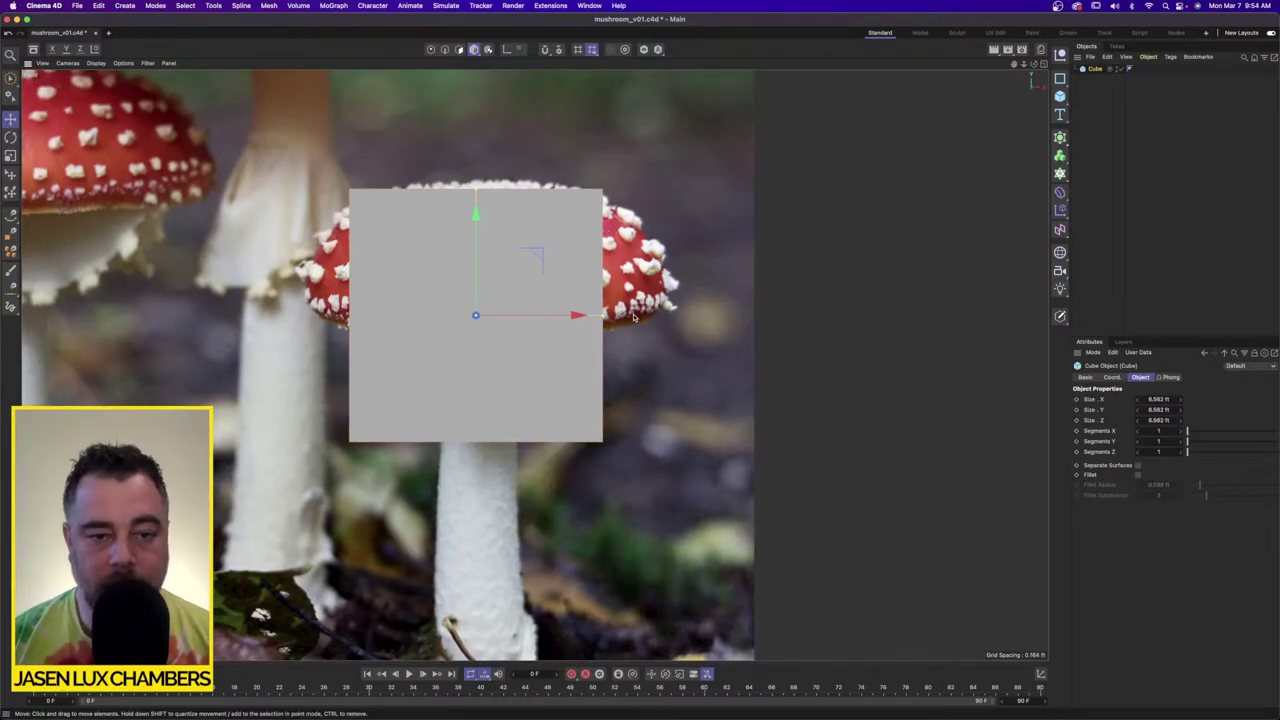
pyautogui.scroll(-5, 634, 318)
pyautogui.scroll(3, 590, 282)
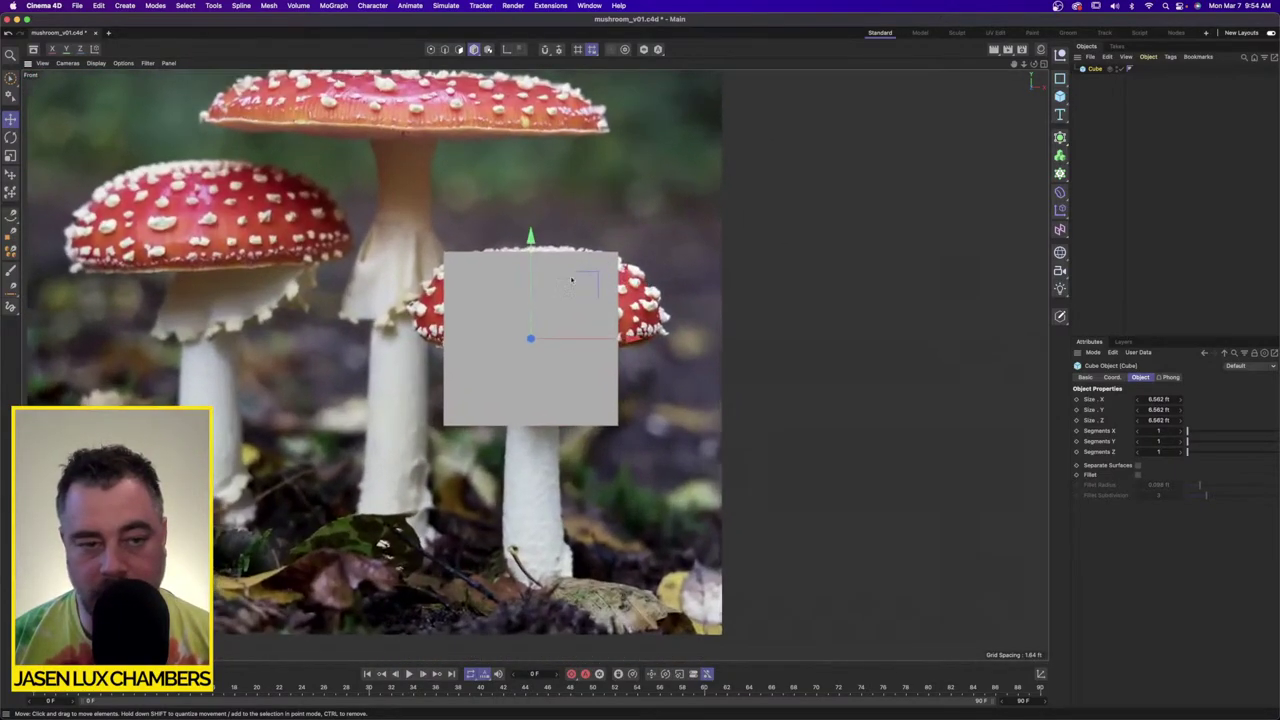
pyautogui.scroll(3, 628, 361)
pyautogui.keyDown('alt'); pyautogui.moveTo(537, 366); pyautogui.dragTo(533, 324, button='middle'); pyautogui.keyUp('alt')
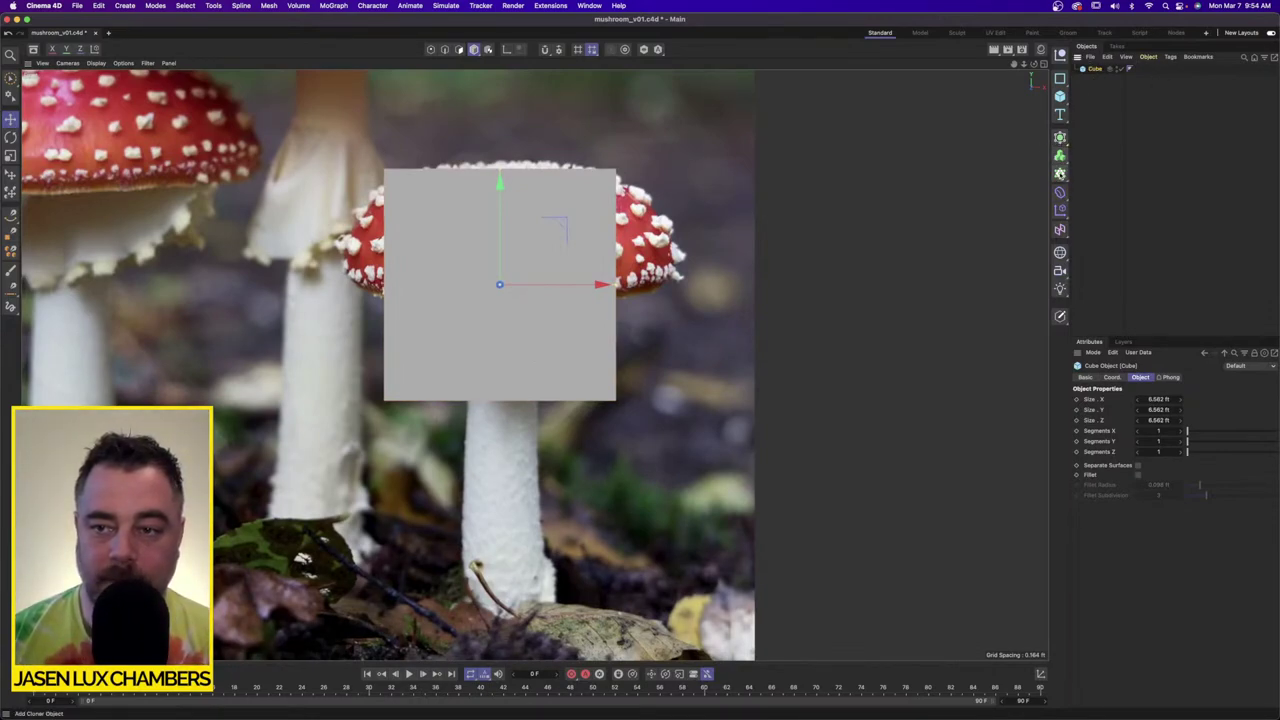
# Step: Add a Subdivision Surface generator and make the cube its child
pyautogui.click(1060, 174)
pyautogui.click(1060, 137)
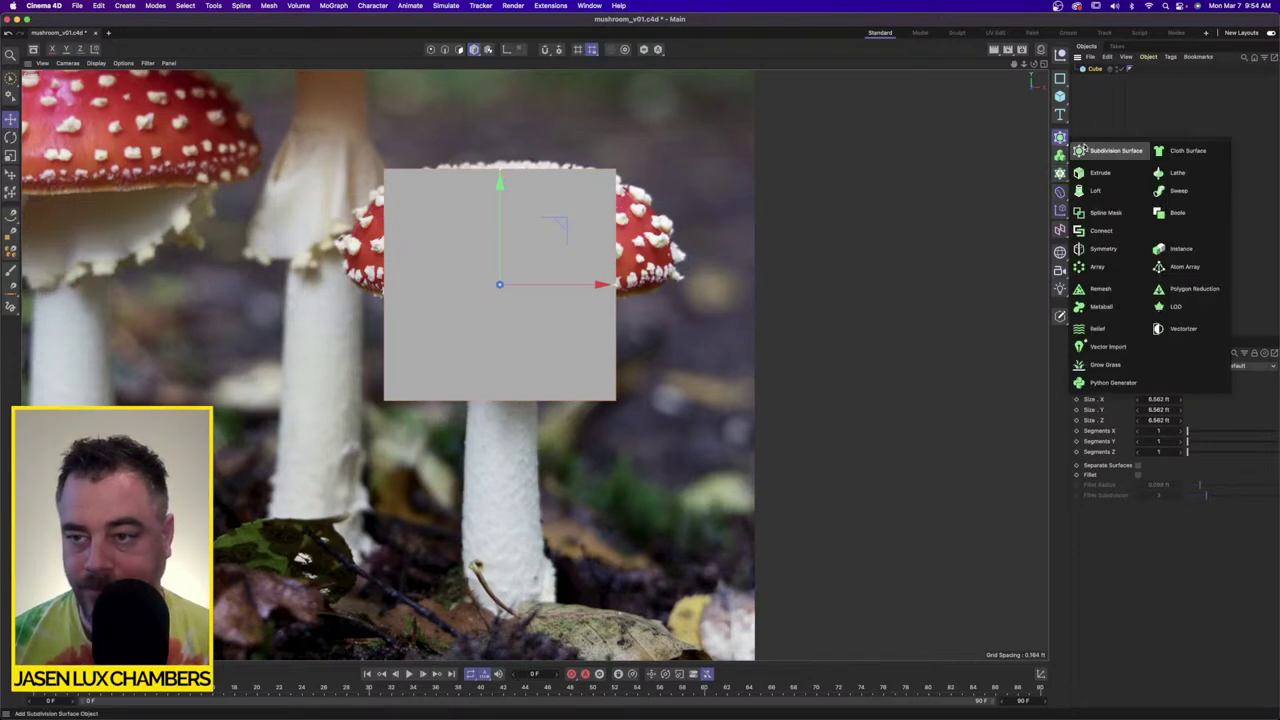
pyautogui.click(1118, 148)
pyautogui.moveTo(1098, 80); pyautogui.dragTo(1117, 69)
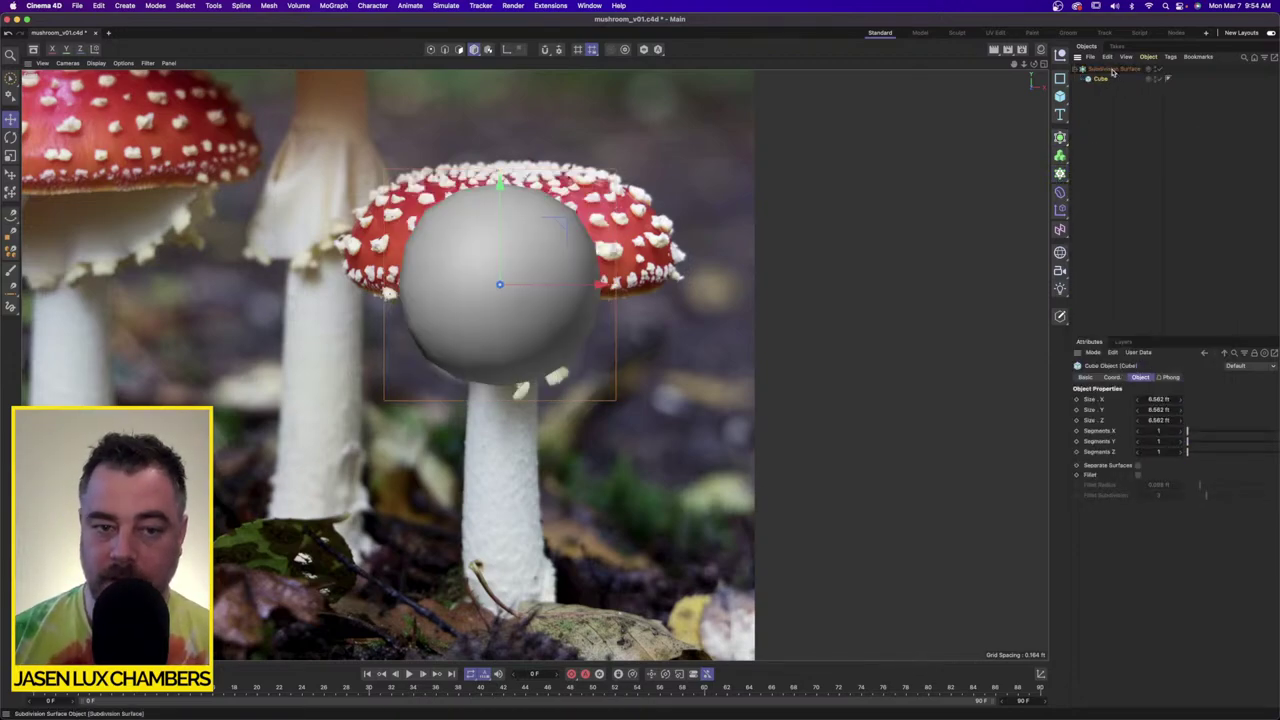
# Step: Turn on X-Ray for the Subdivision Surface in its basic properties
pyautogui.click(1118, 70)
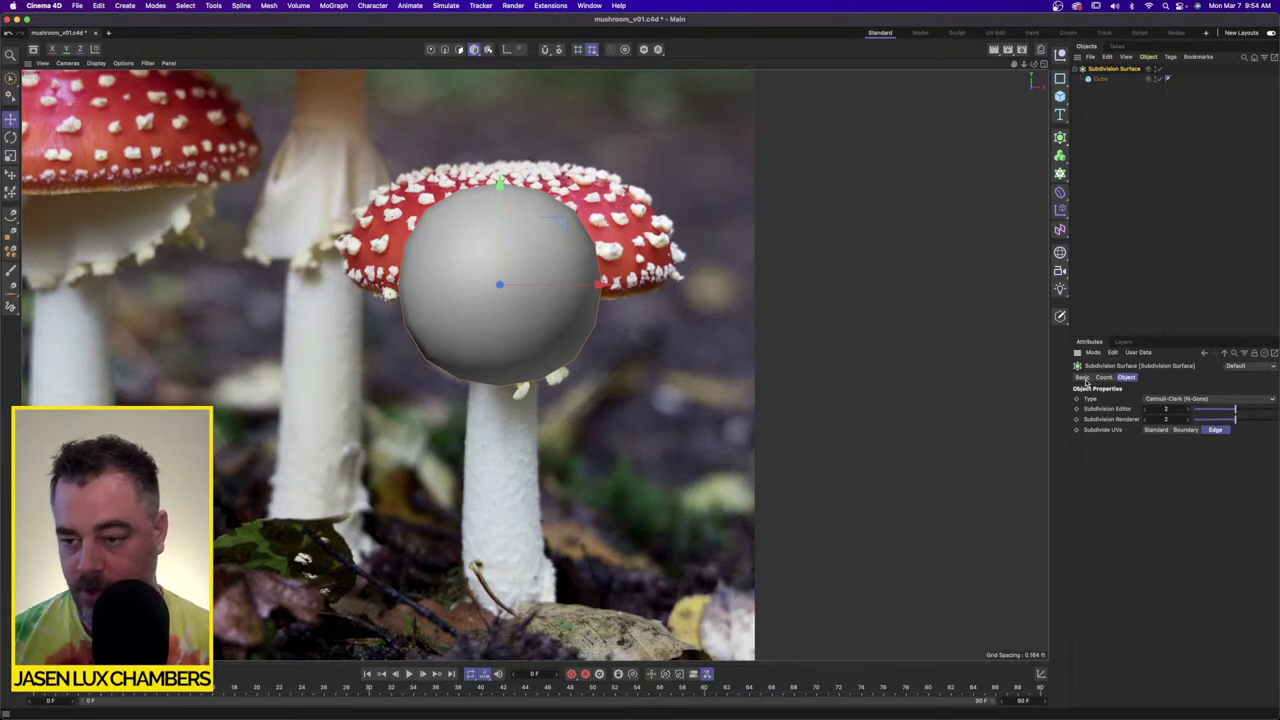
pyautogui.click(1084, 377)
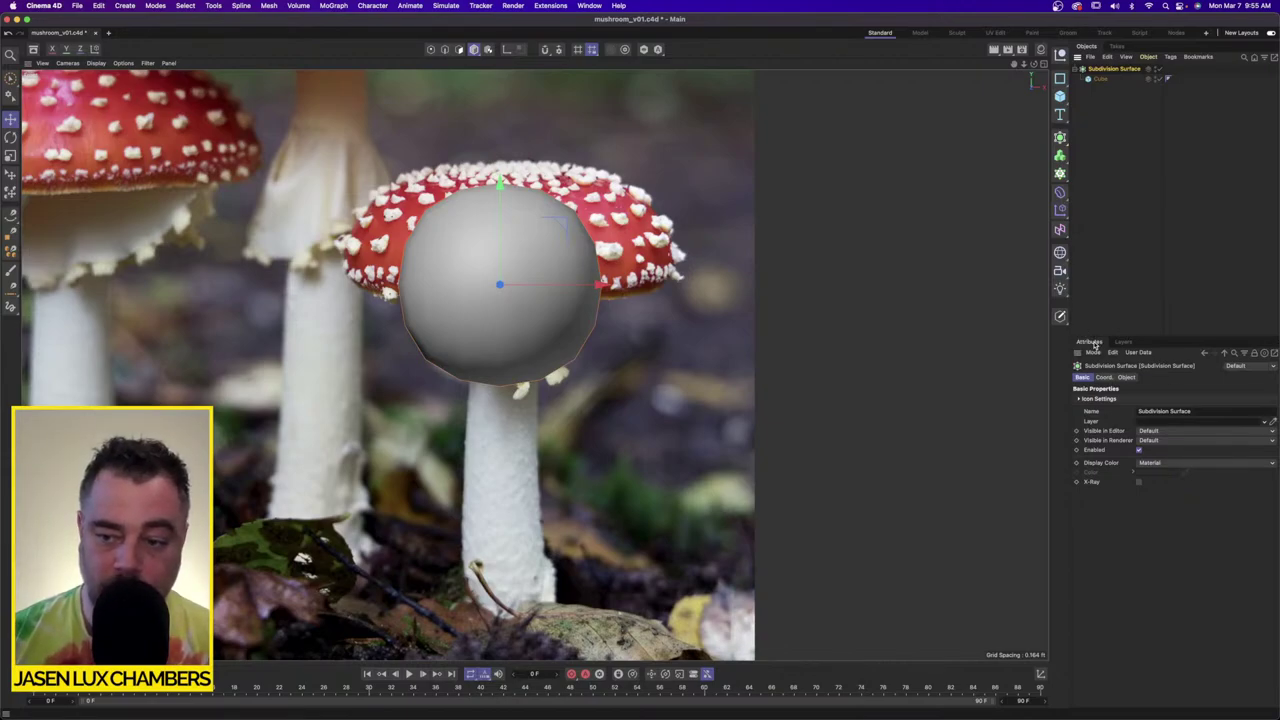
pyautogui.click(1122, 379)
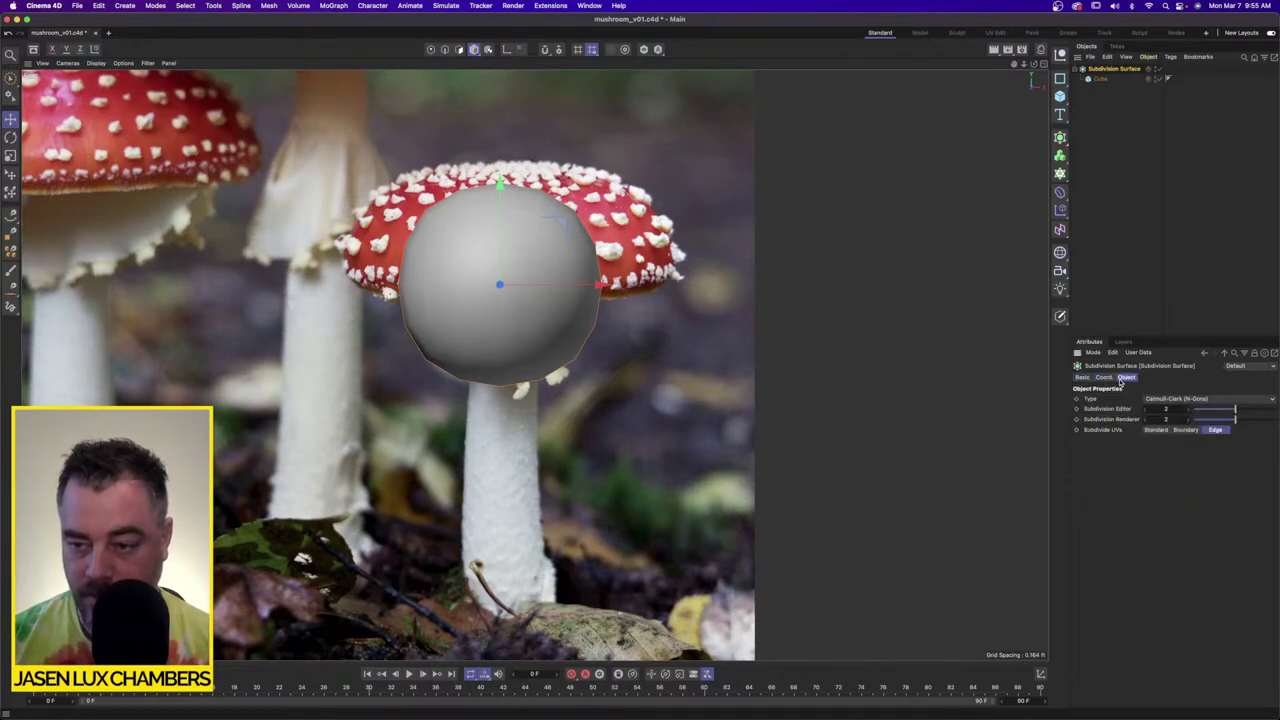
pyautogui.click(1104, 378)
pyautogui.click(1083, 378)
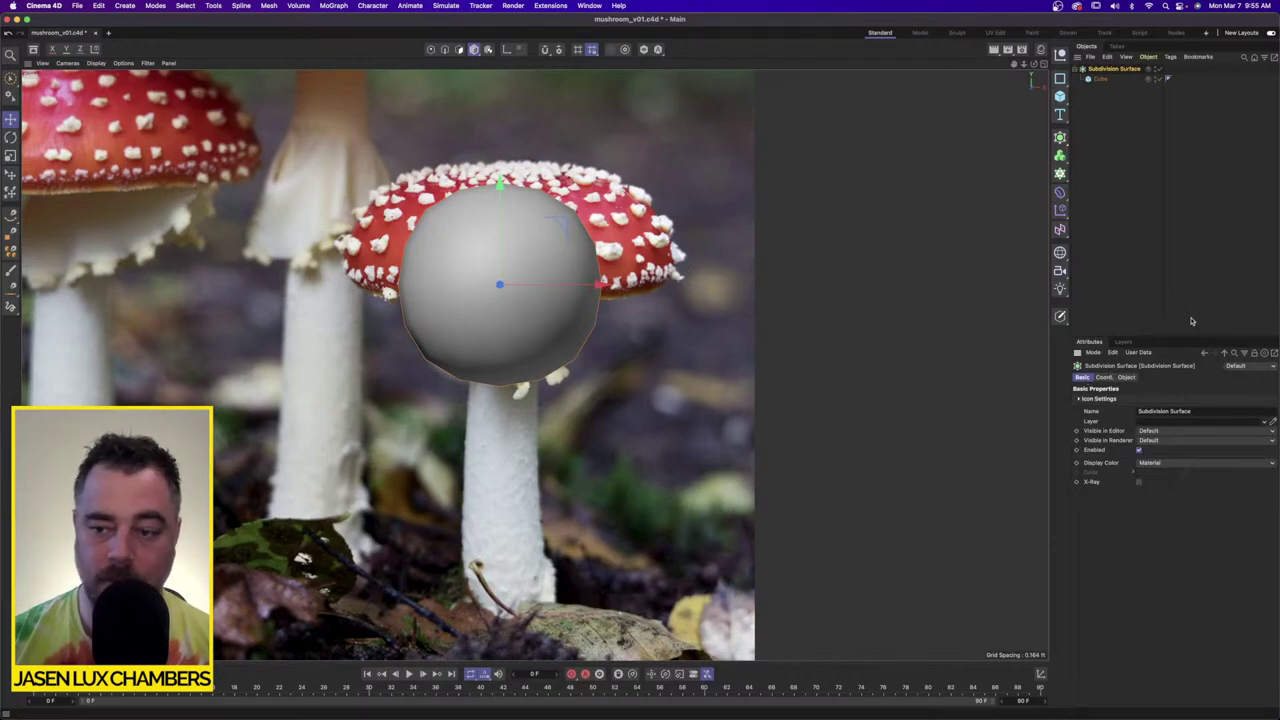
pyautogui.click(1138, 483)
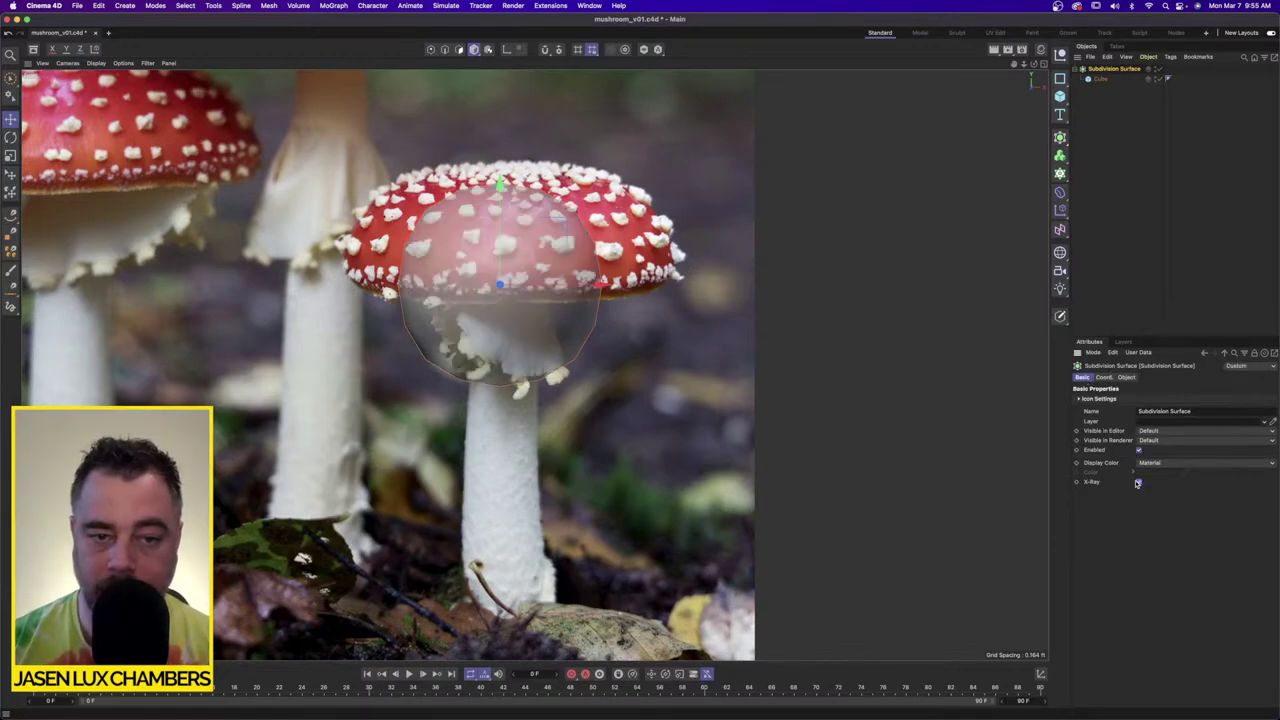
# Step: Scale the cube down uniformly to about the width of the rightmost mushroom's stem
pyautogui.click(1100, 79)
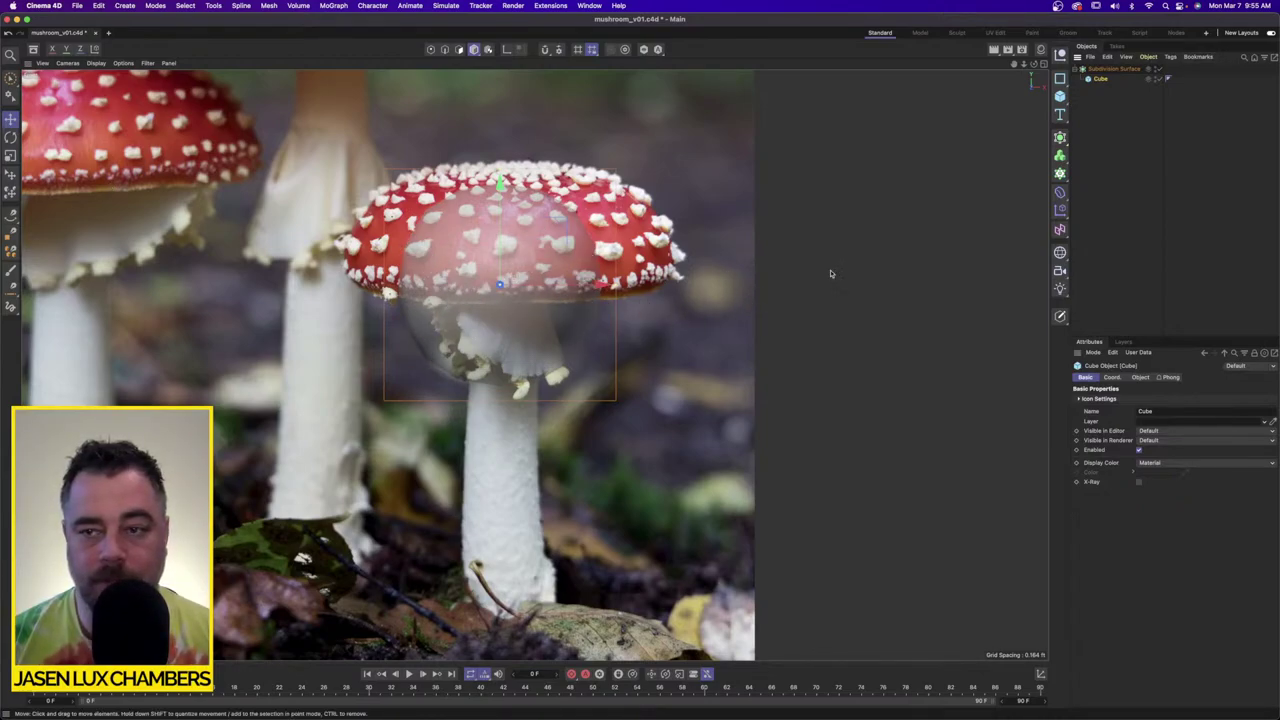
pyautogui.click(1140, 377)
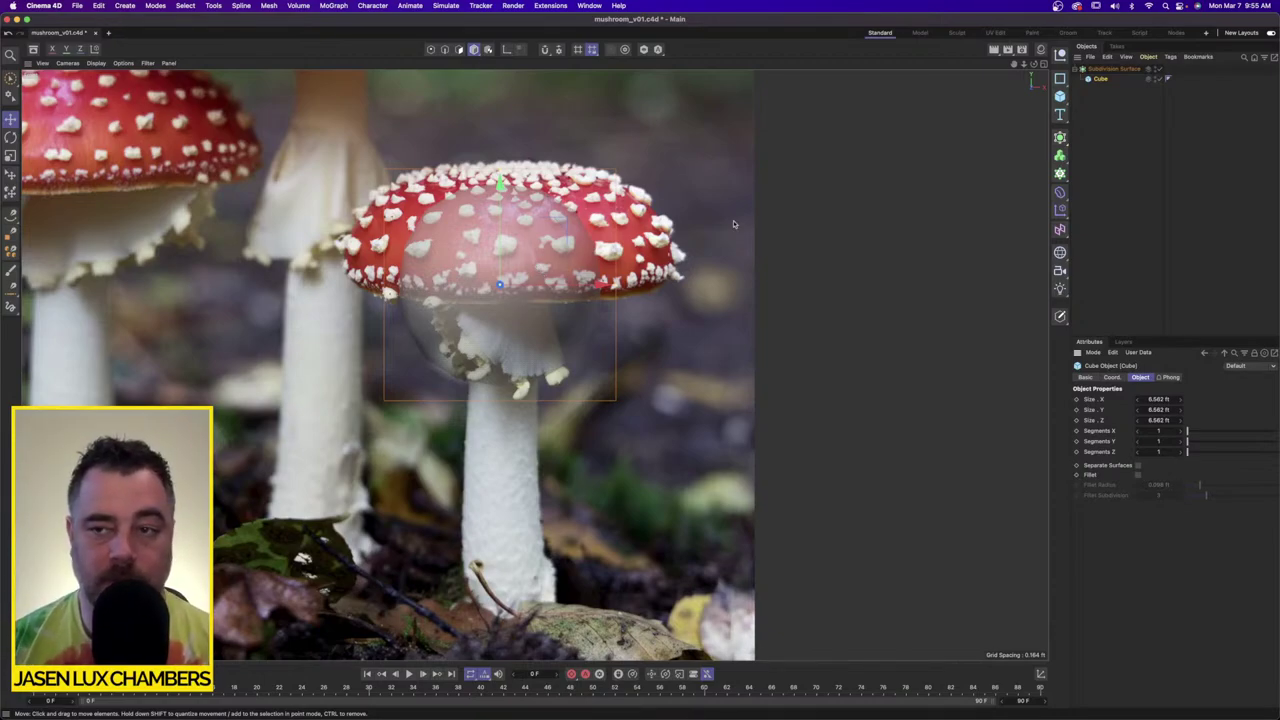
pyautogui.click(11, 157)
pyautogui.moveTo(694, 310); pyautogui.dragTo(405, 326)
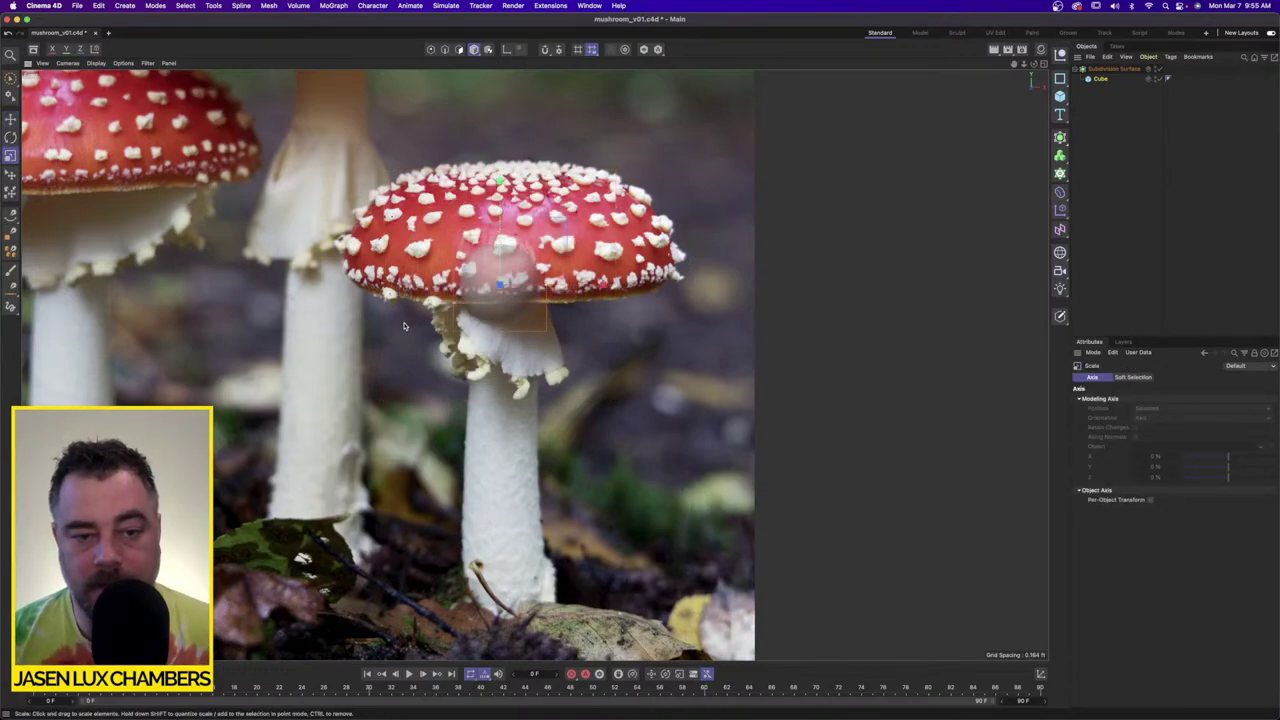
# Step: Make the cube editable and select its bottom polygon
pyautogui.click(1062, 315)
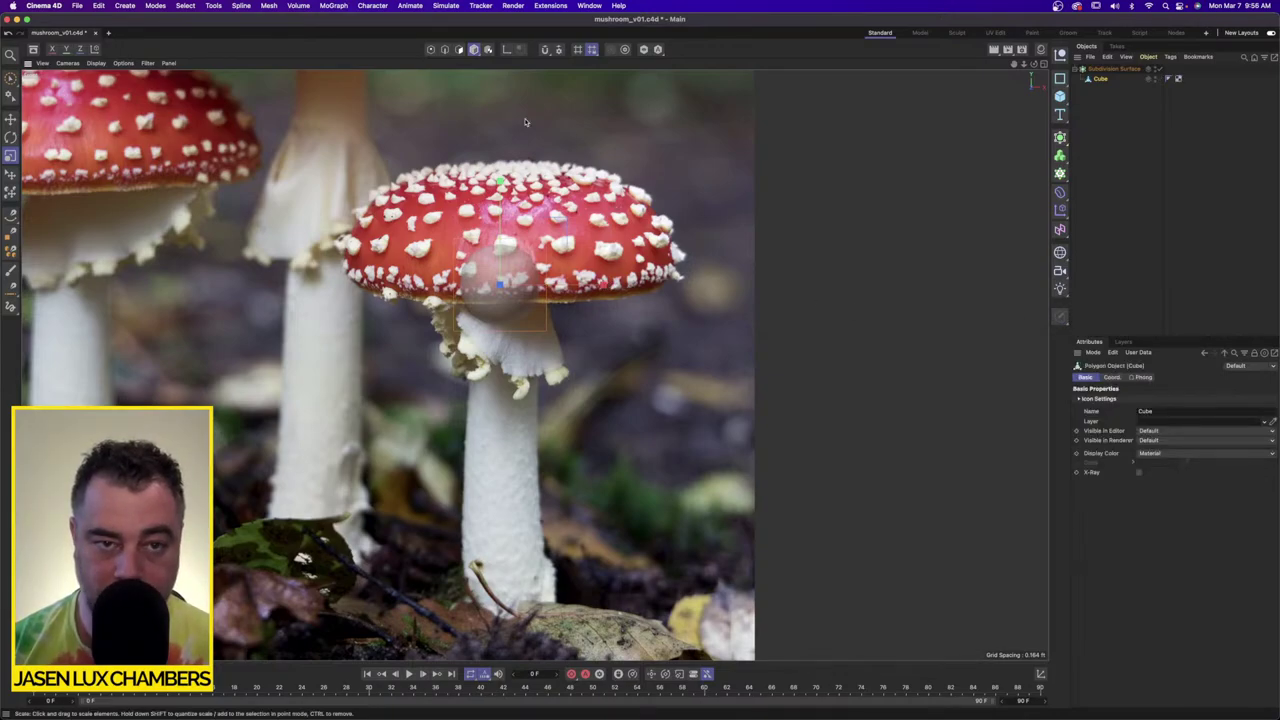
pyautogui.click(431, 49)
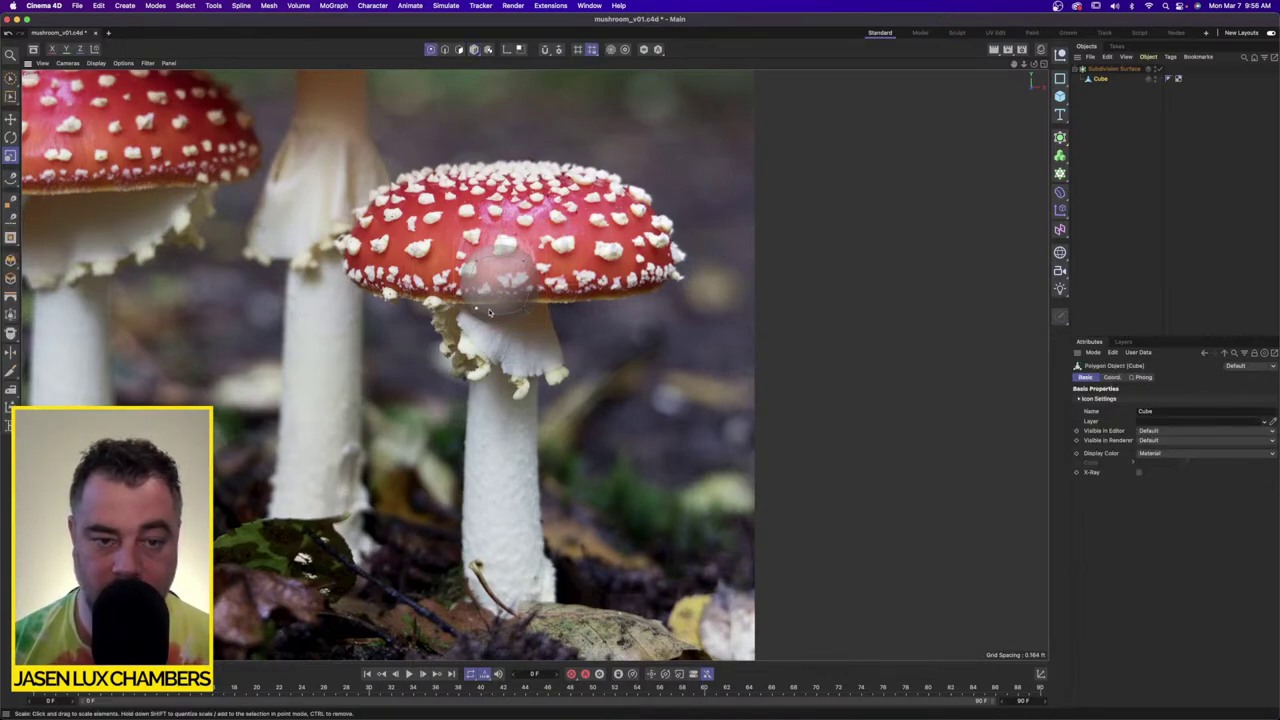
pyautogui.click(524, 308)
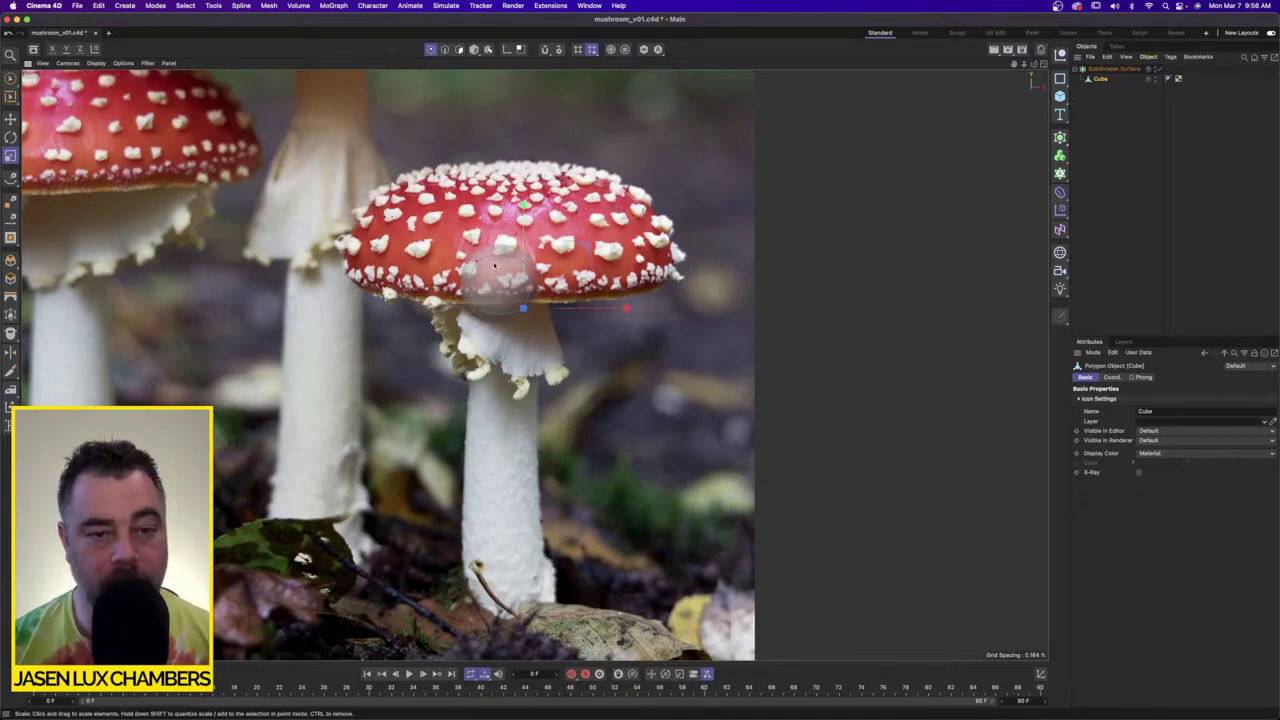
pyautogui.click(459, 49)
pyautogui.click(500, 325)
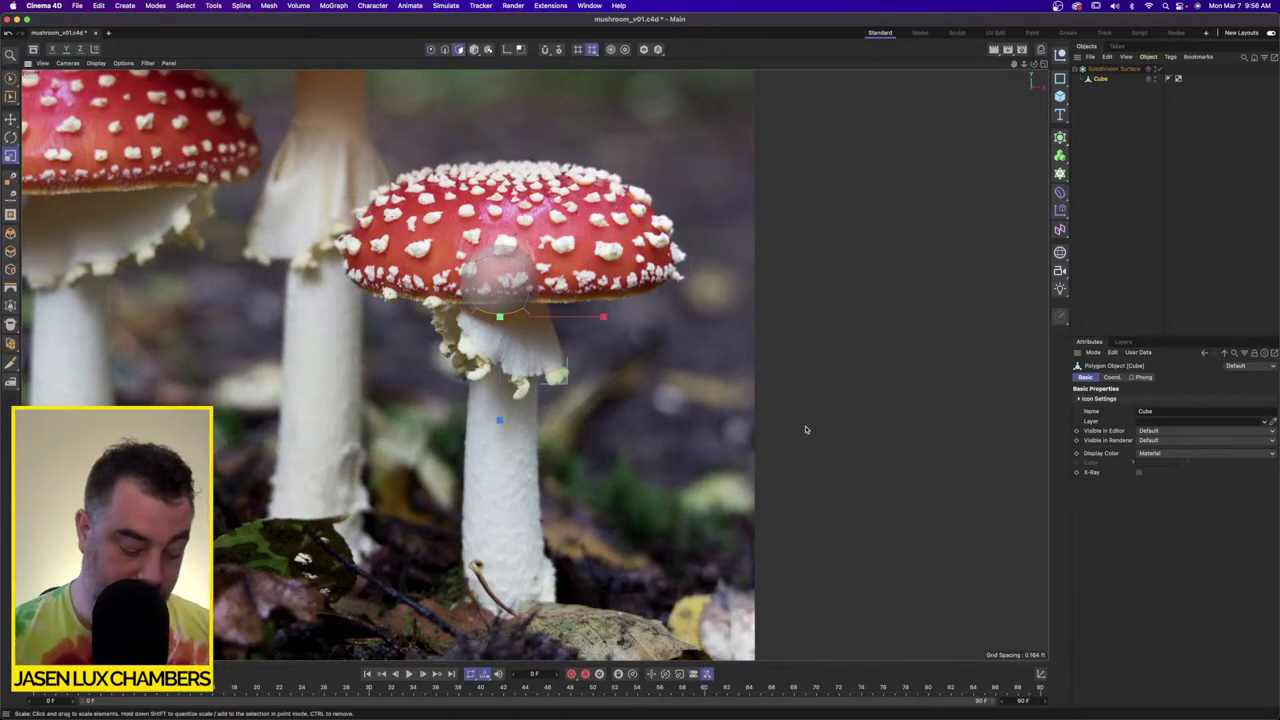
# Step: Extrude the bottom polygon downward in successive segments to the base of the photographed stem, starting with an offset of about 2.7 ft
pyautogui.press('d')
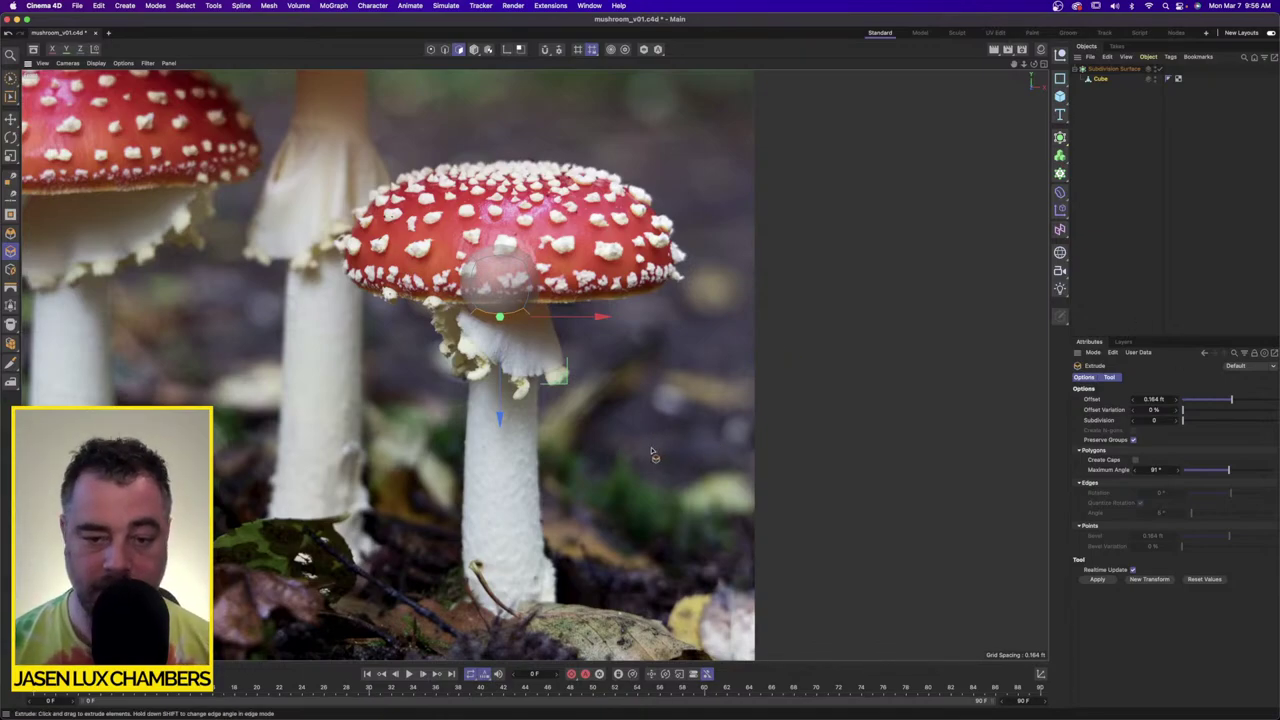
pyautogui.moveTo(652, 456); pyautogui.dragTo(796, 456)
pyautogui.moveTo(920, 456); pyautogui.dragTo(1035, 456)
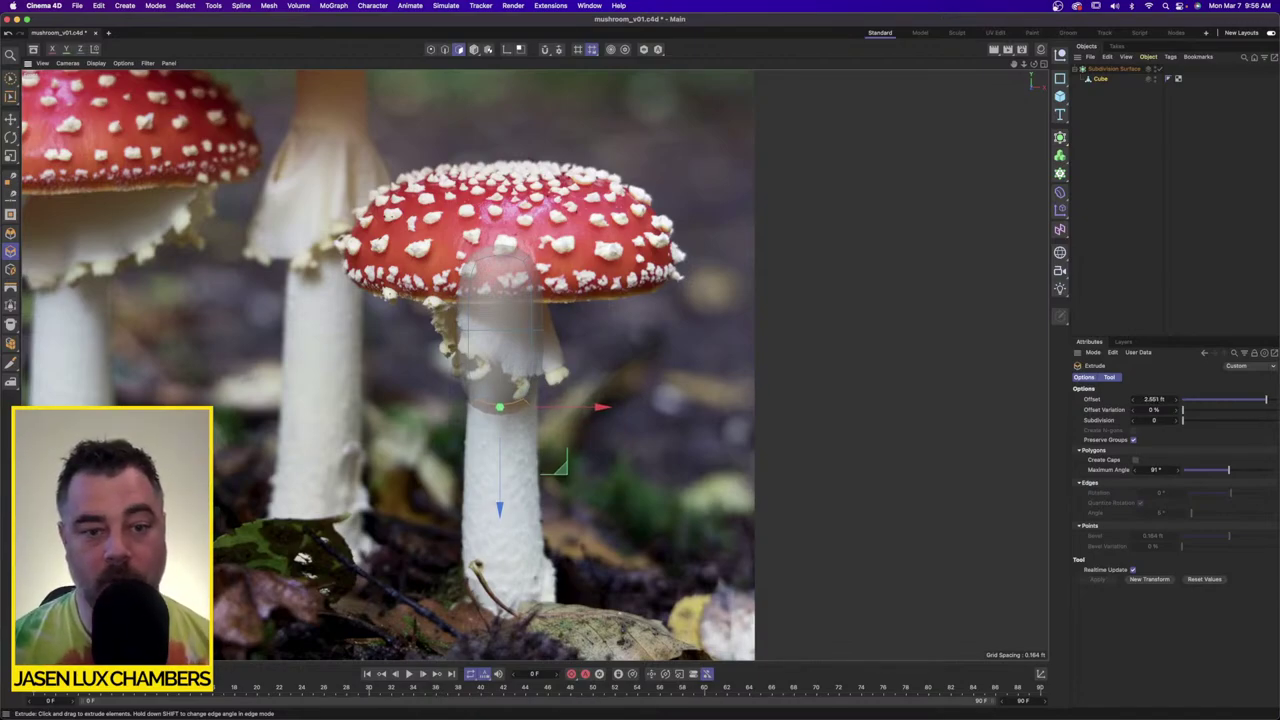
pyautogui.moveTo(1035, 456); pyautogui.dragTo(1057, 456)
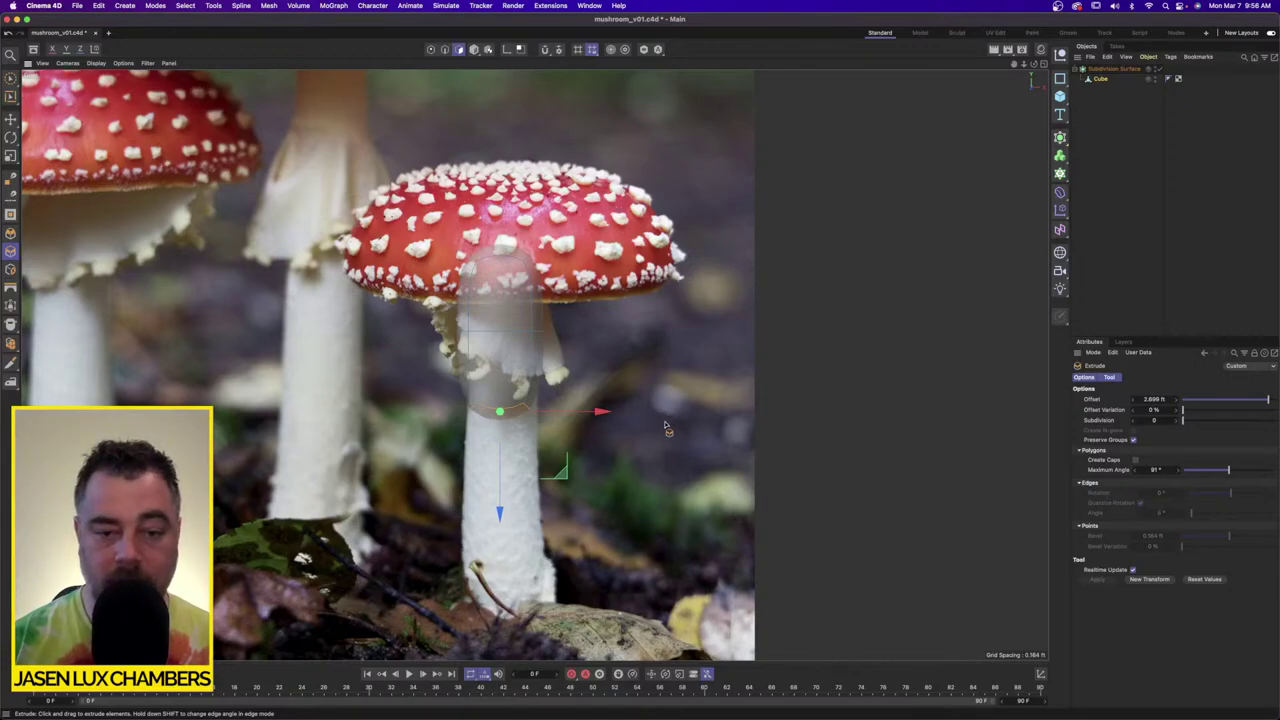
pyautogui.moveTo(665, 425); pyautogui.dragTo(762, 425)
pyautogui.moveTo(659, 428)
pyautogui.mouseDown()
pyautogui.moveTo(652, 411)
pyautogui.moveTo(662, 436)
pyautogui.mouseUp()
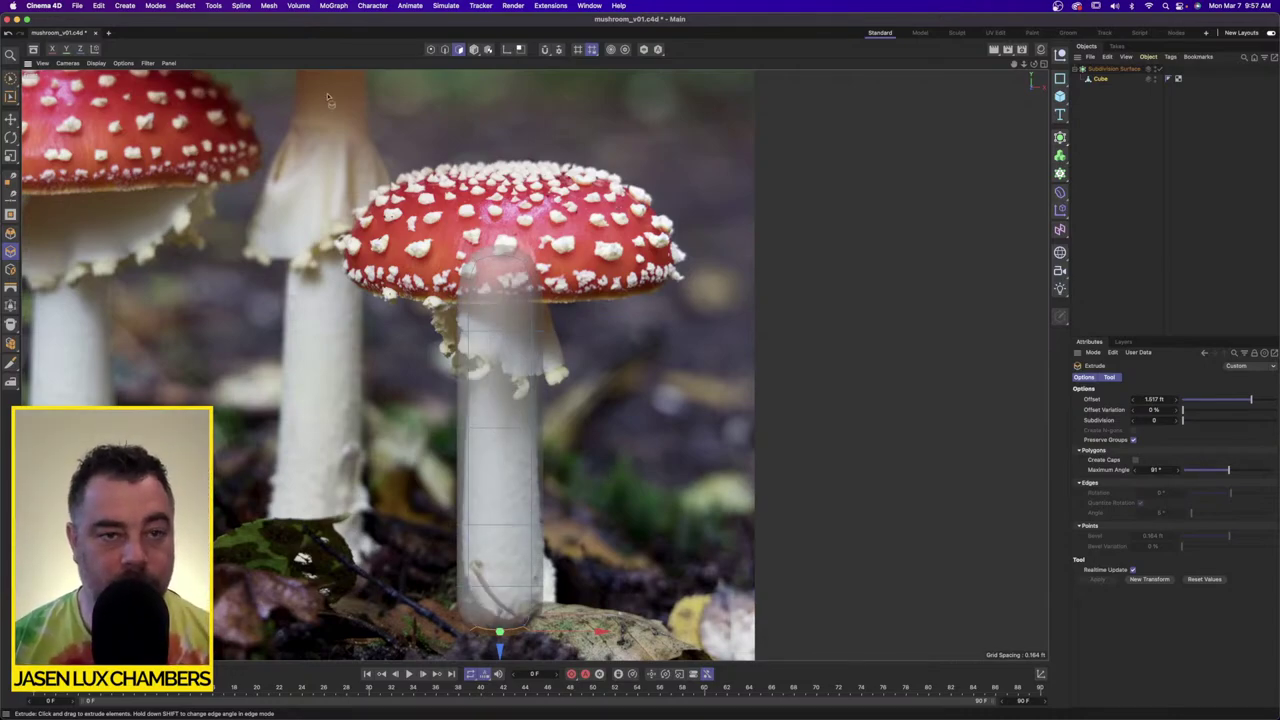
# Step: In point mode, select all stem points above the lowest rows with Rectangle Selection
pyautogui.press('e')
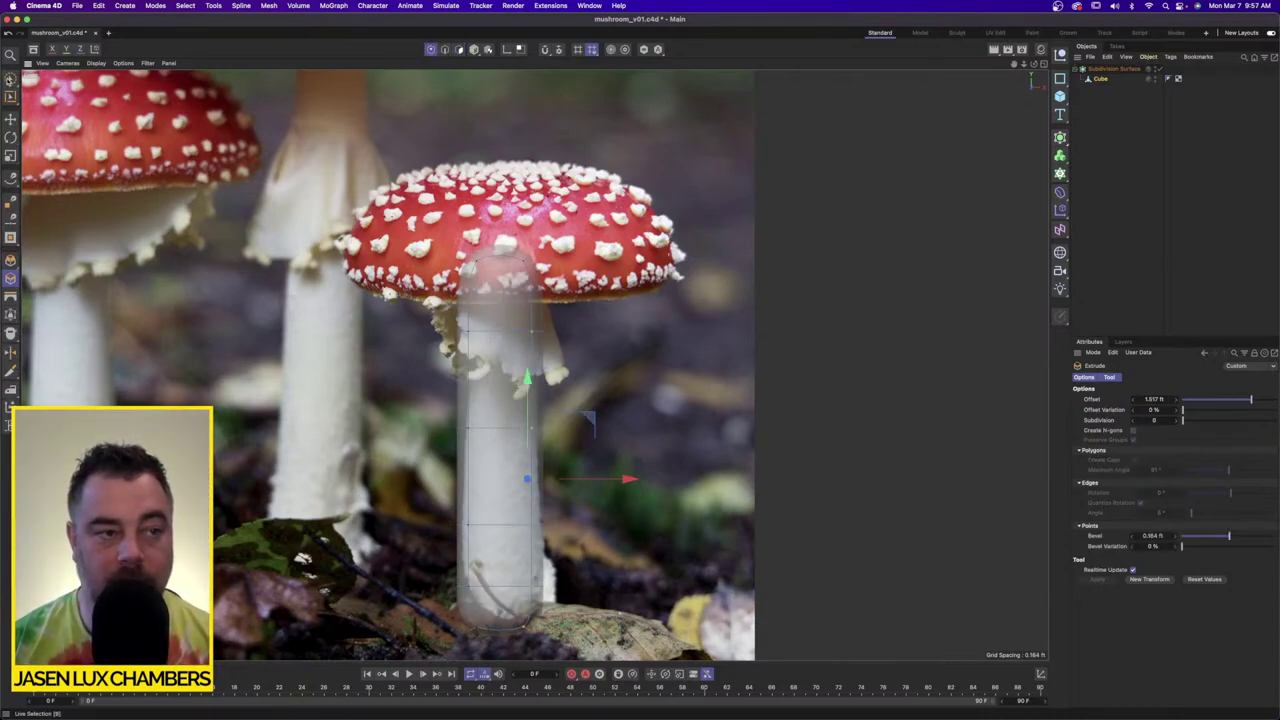
pyautogui.click(10, 78)
pyautogui.click(55, 106)
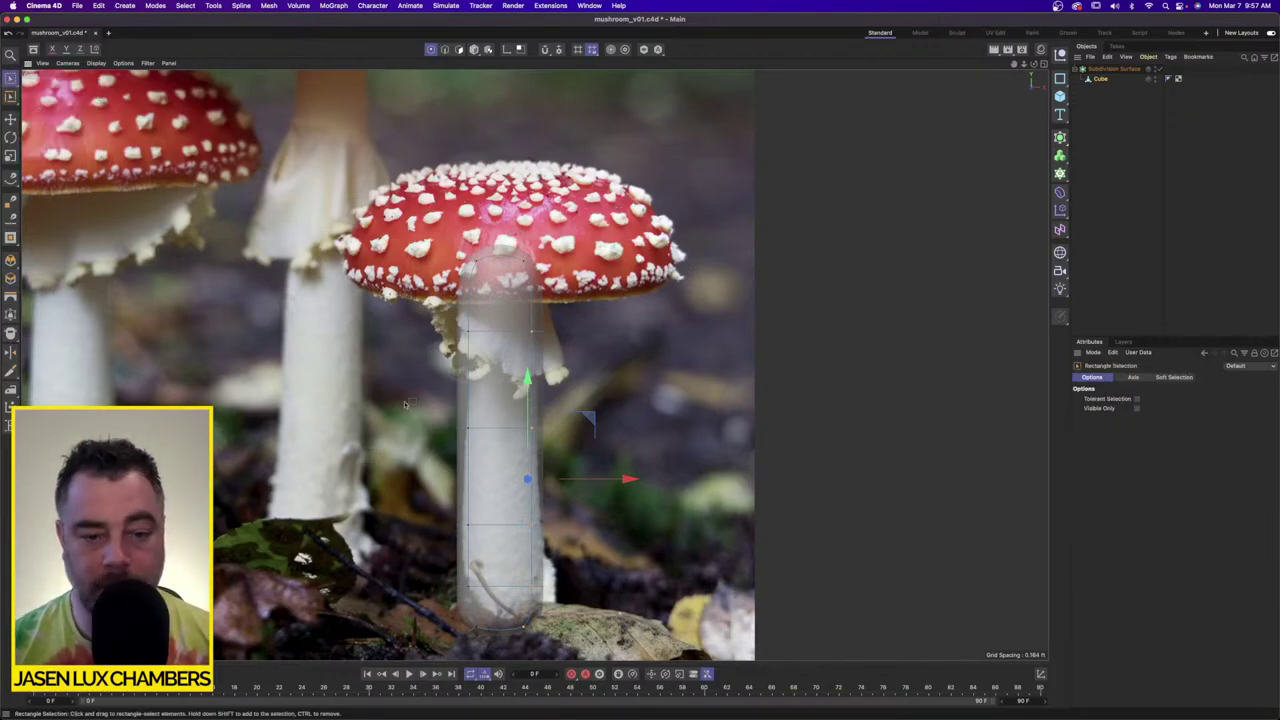
pyautogui.moveTo(368, 394); pyautogui.dragTo(678, 472)
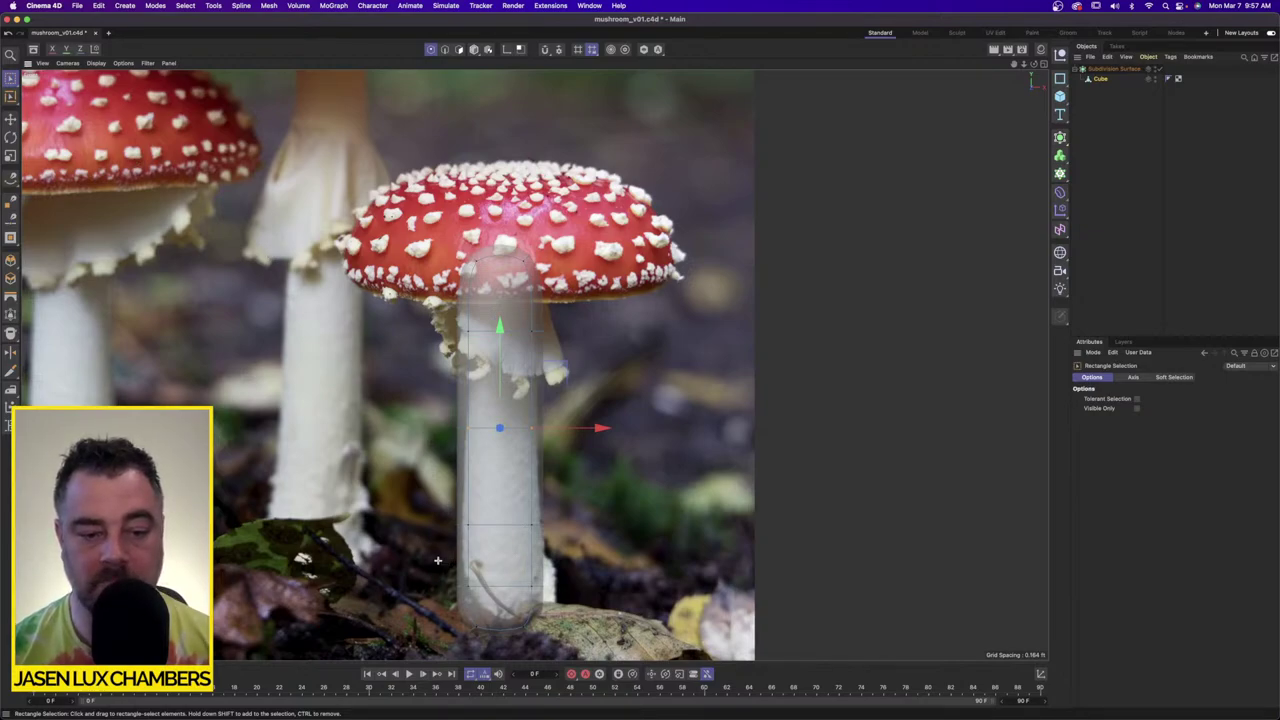
pyautogui.moveTo(436, 565); pyautogui.dragTo(629, 64)
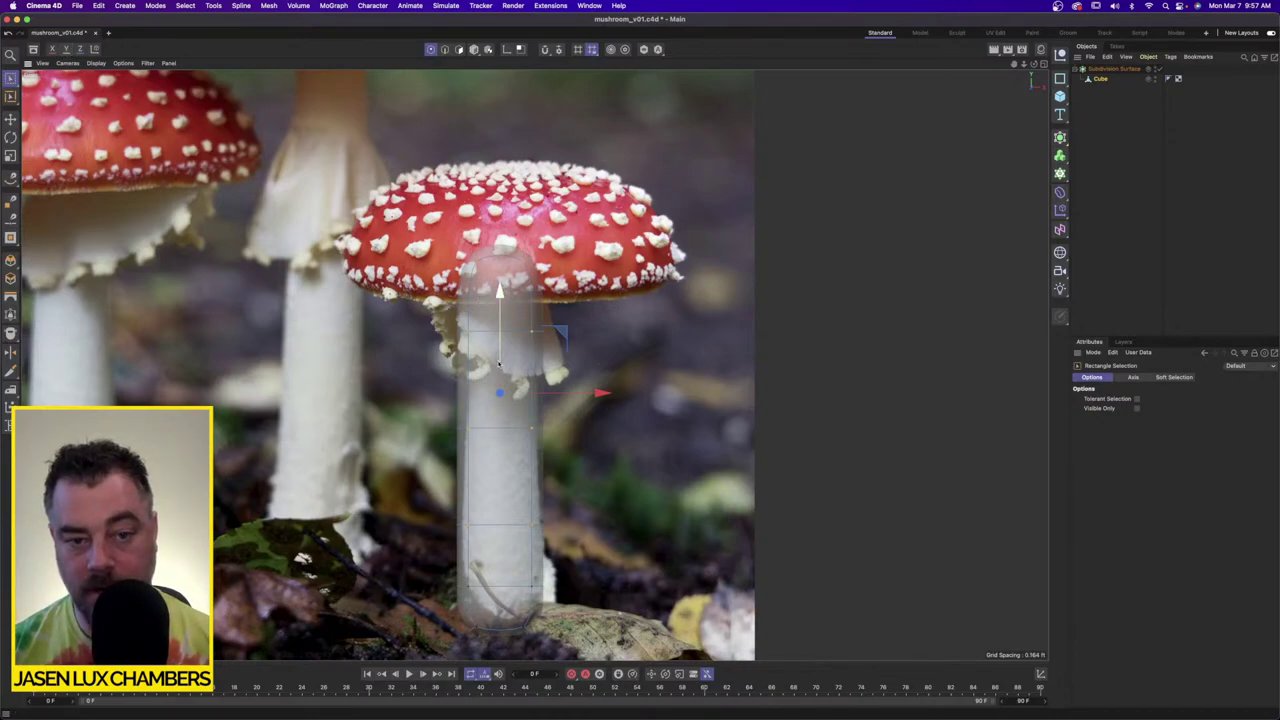
# Step: Lock the Y axis and scale the selected points inward to narrow the stem above its base
pyautogui.click(67, 50)
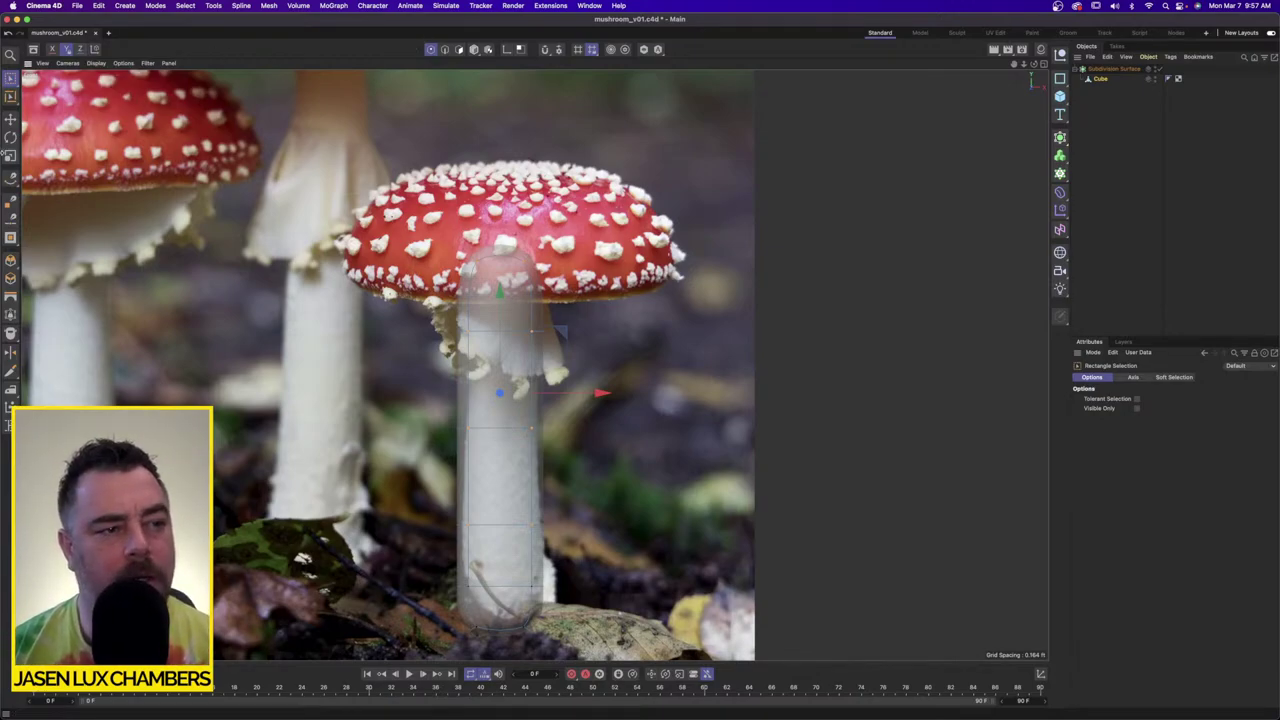
pyautogui.click(10, 157)
pyautogui.click(10, 119)
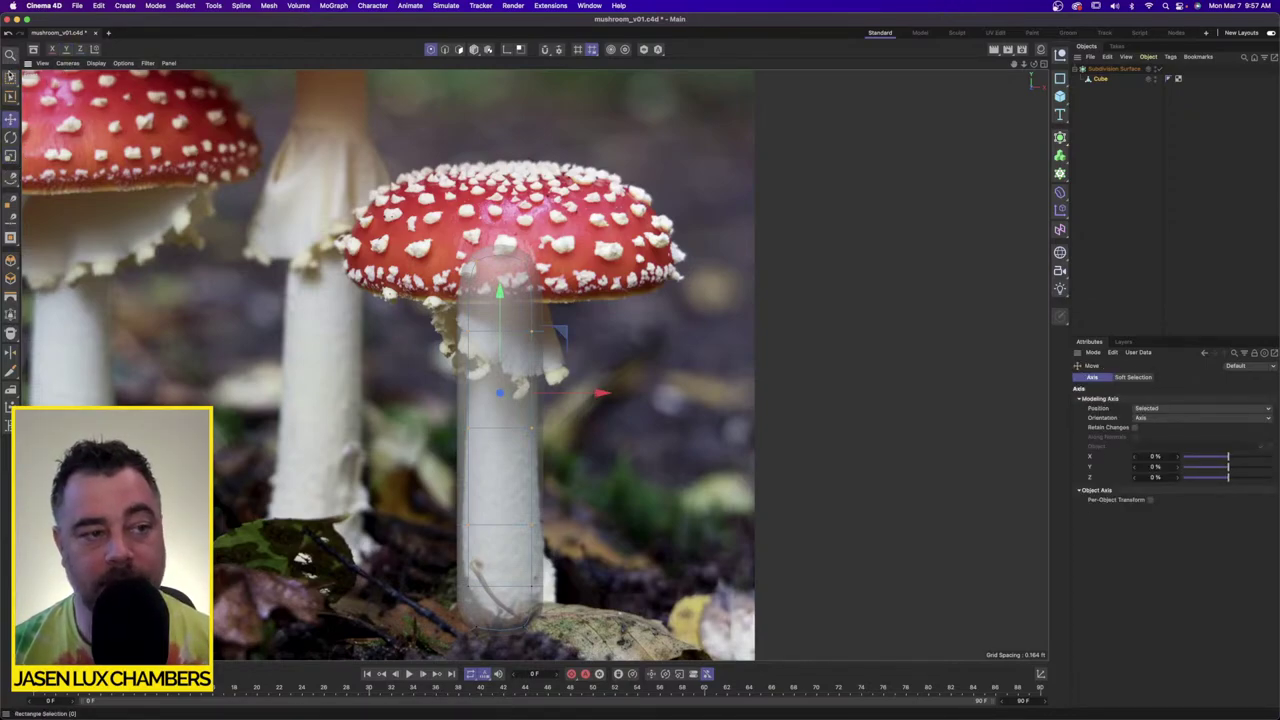
pyautogui.click(10, 156)
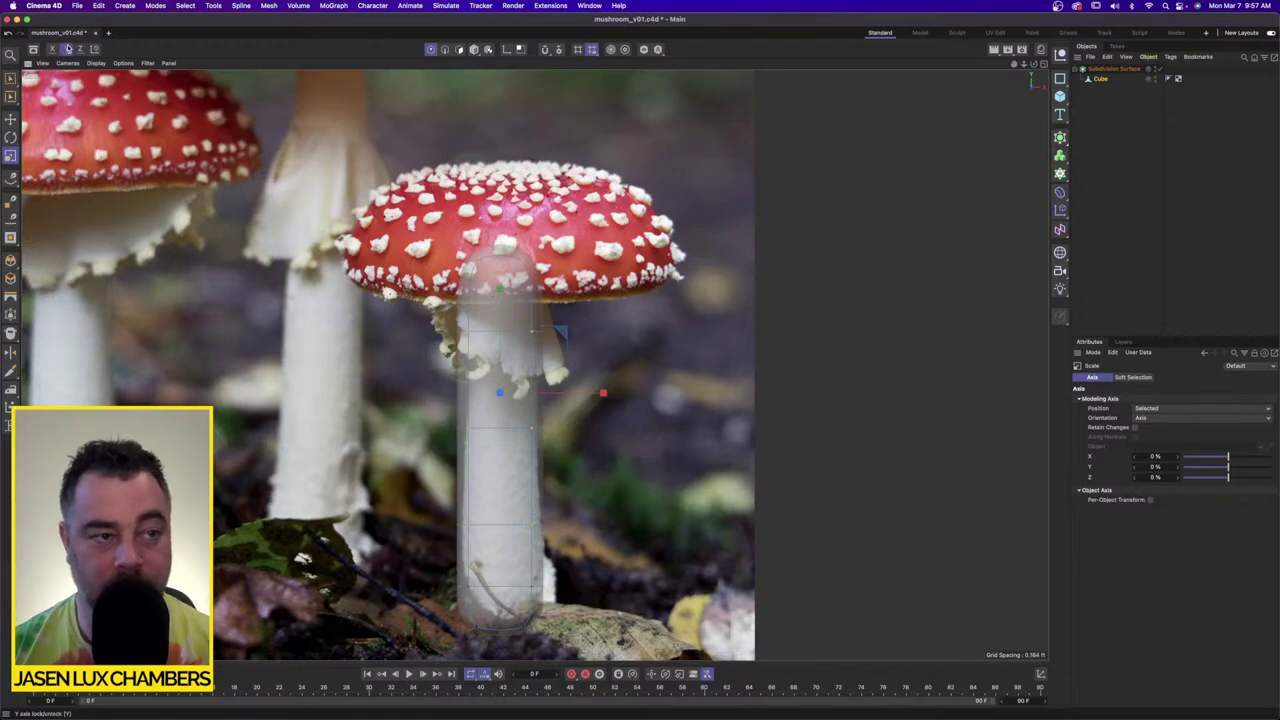
pyautogui.moveTo(719, 308); pyautogui.dragTo(640, 313)
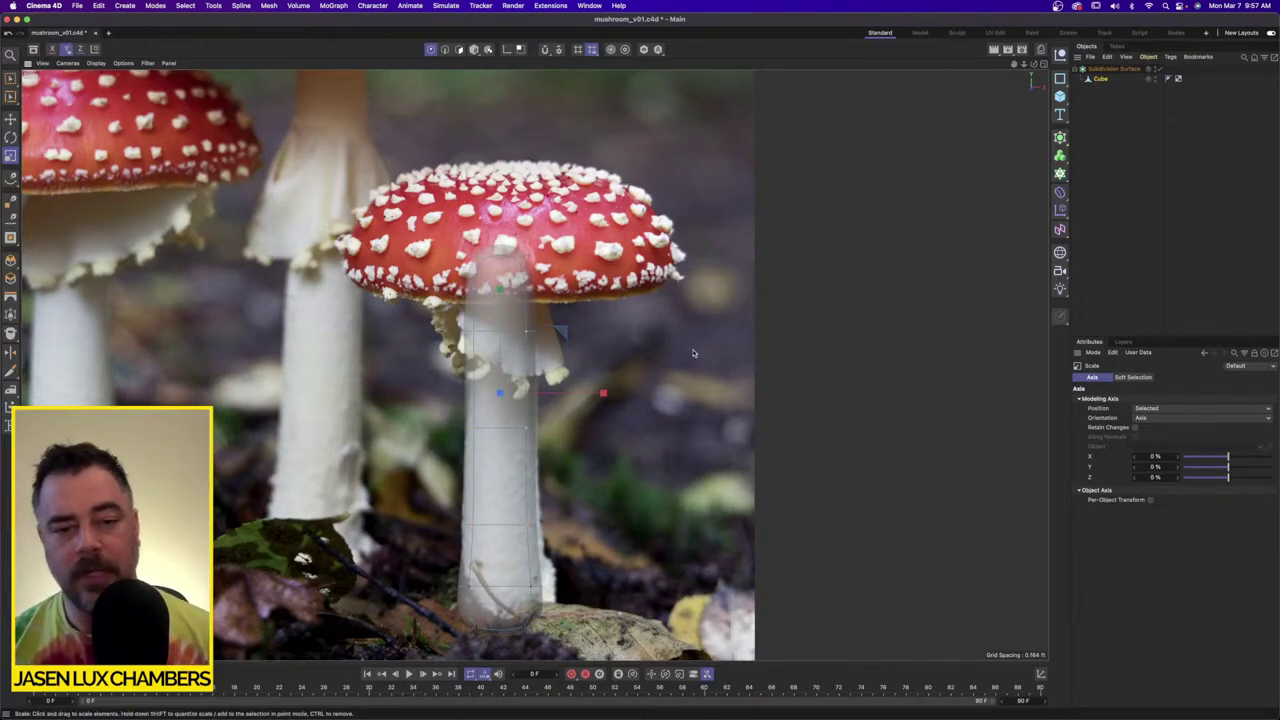
# Step: Select the top two rows of stem points with Rectangle Selection and scale them inward to taper the stem toward the cap
pyautogui.scroll(3, 528, 452)
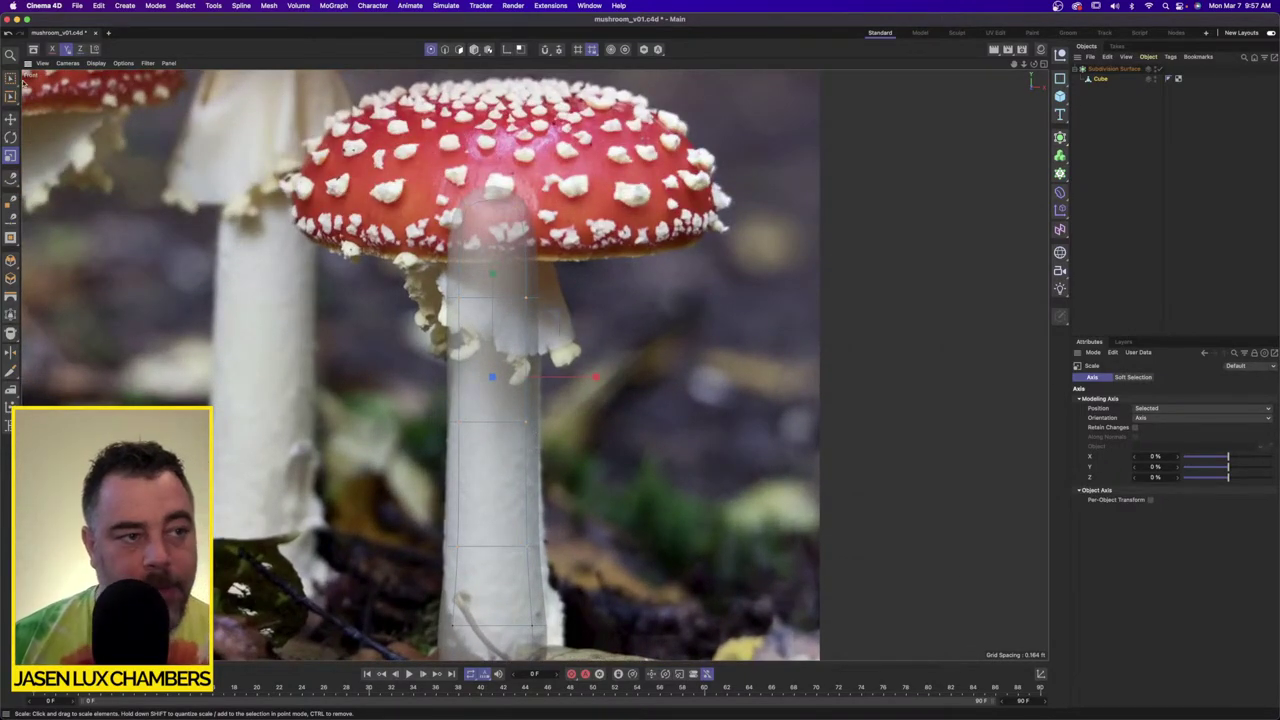
pyautogui.click(12, 80)
pyautogui.click(50, 99)
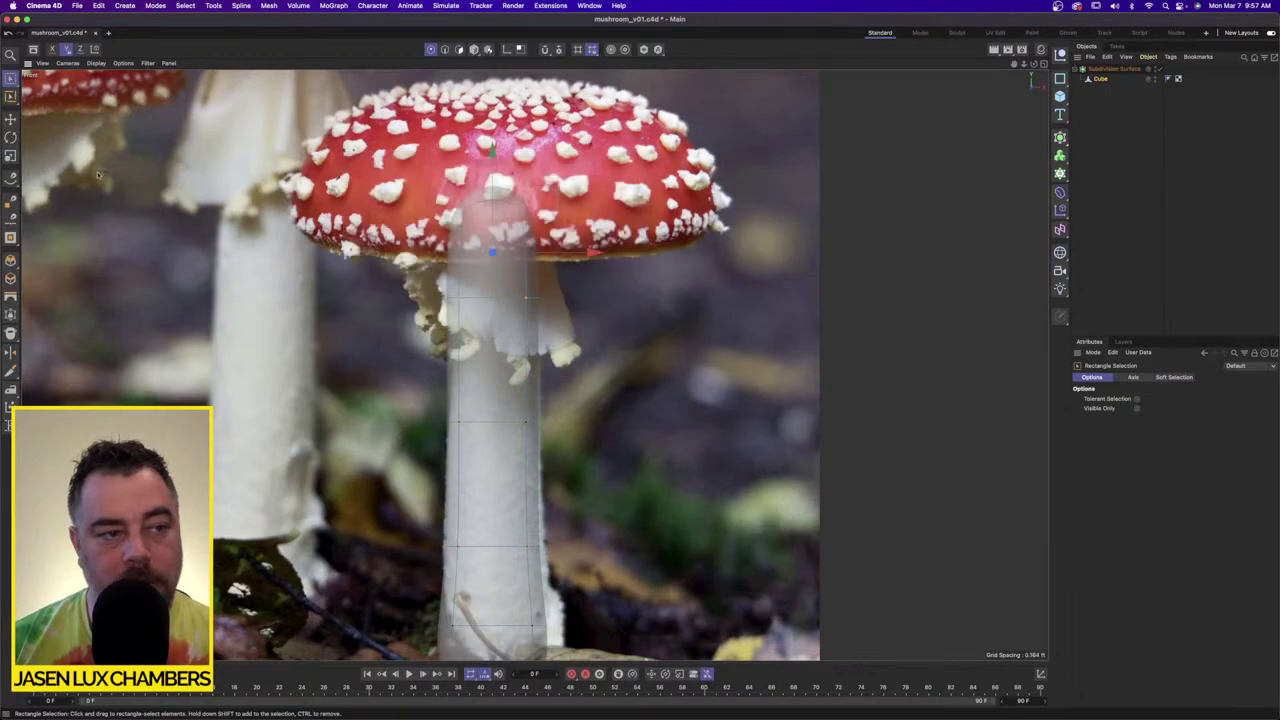
pyautogui.press('t')
pyautogui.moveTo(692, 353); pyautogui.dragTo(648, 349)
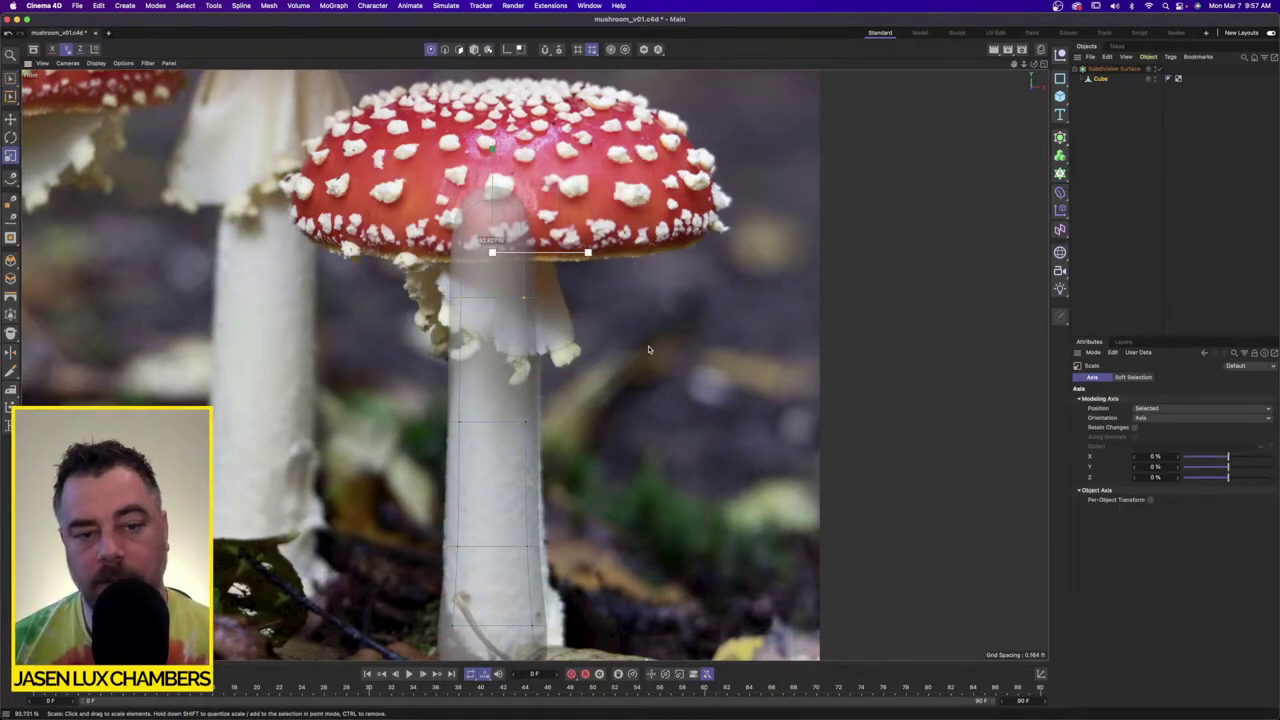
pyautogui.scroll(2, 475, 325)
pyautogui.scroll(-4, 475, 325)
pyautogui.scroll(2, 477, 327)
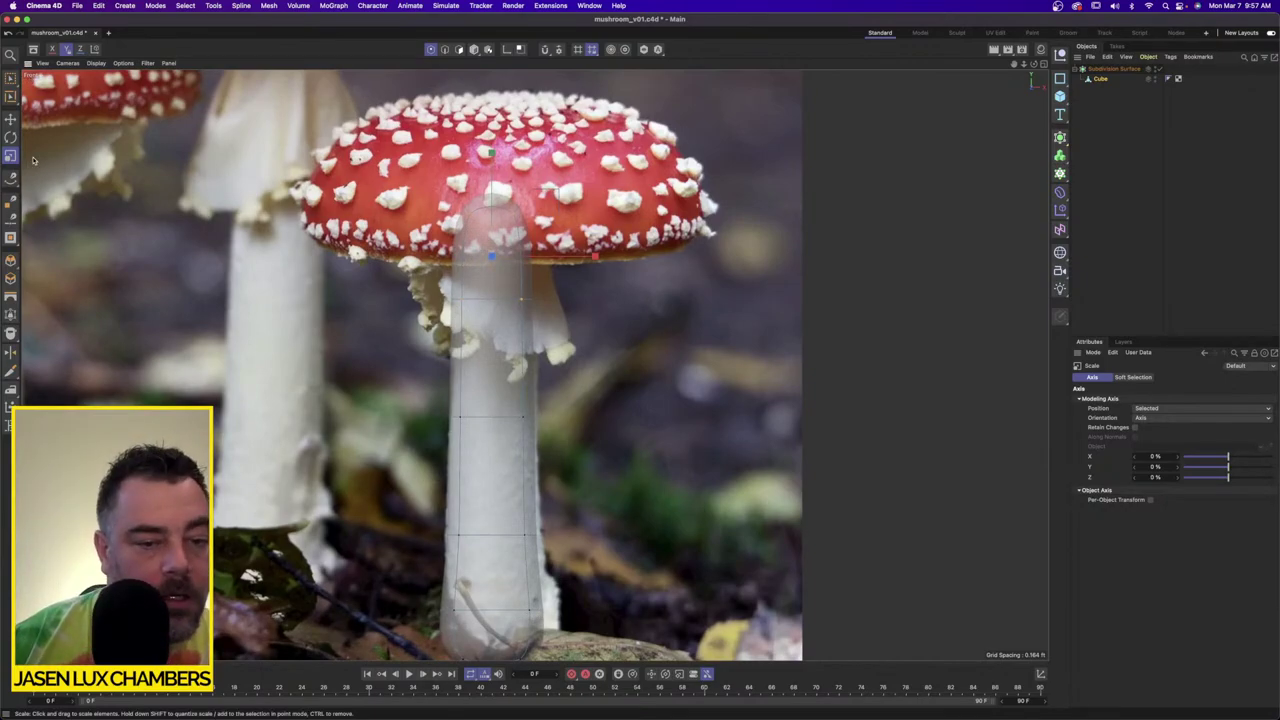
# Step: Shift the top two rows, and separately the middle row by about 0.041 ft, along X to center them on the photographed stem
pyautogui.click(10, 78)
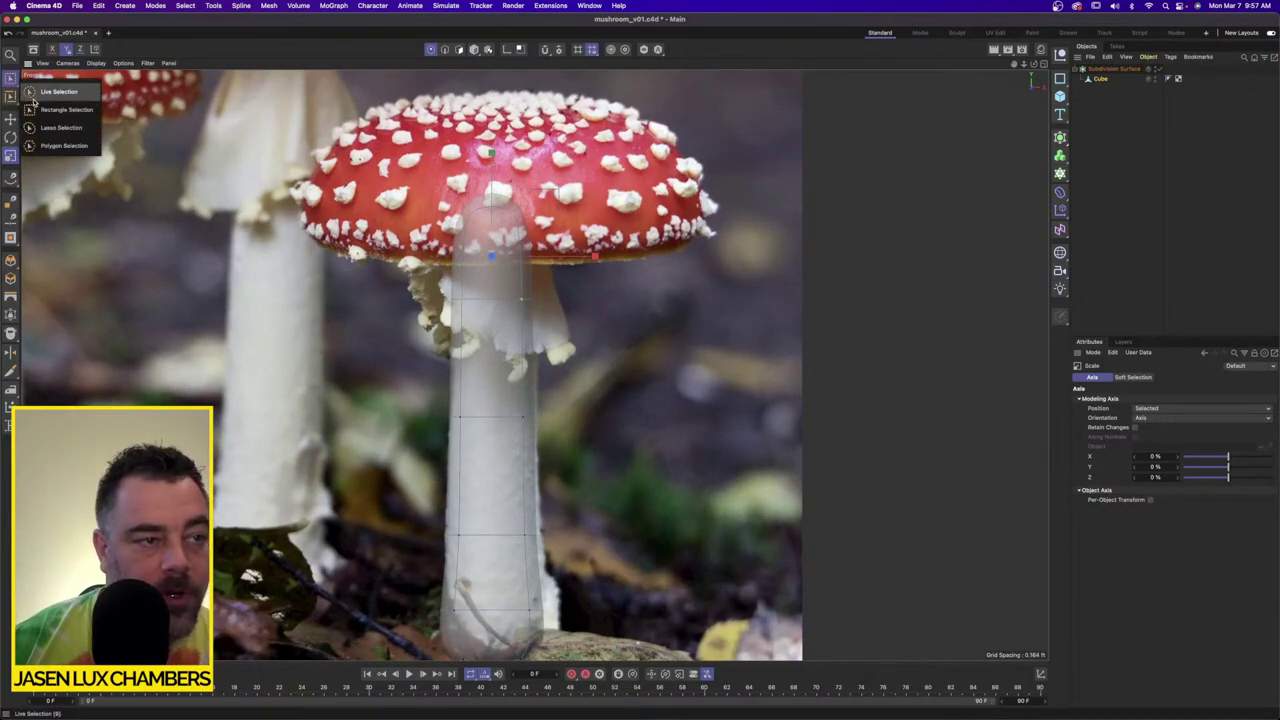
pyautogui.click(45, 100)
pyautogui.moveTo(341, 96); pyautogui.dragTo(617, 343)
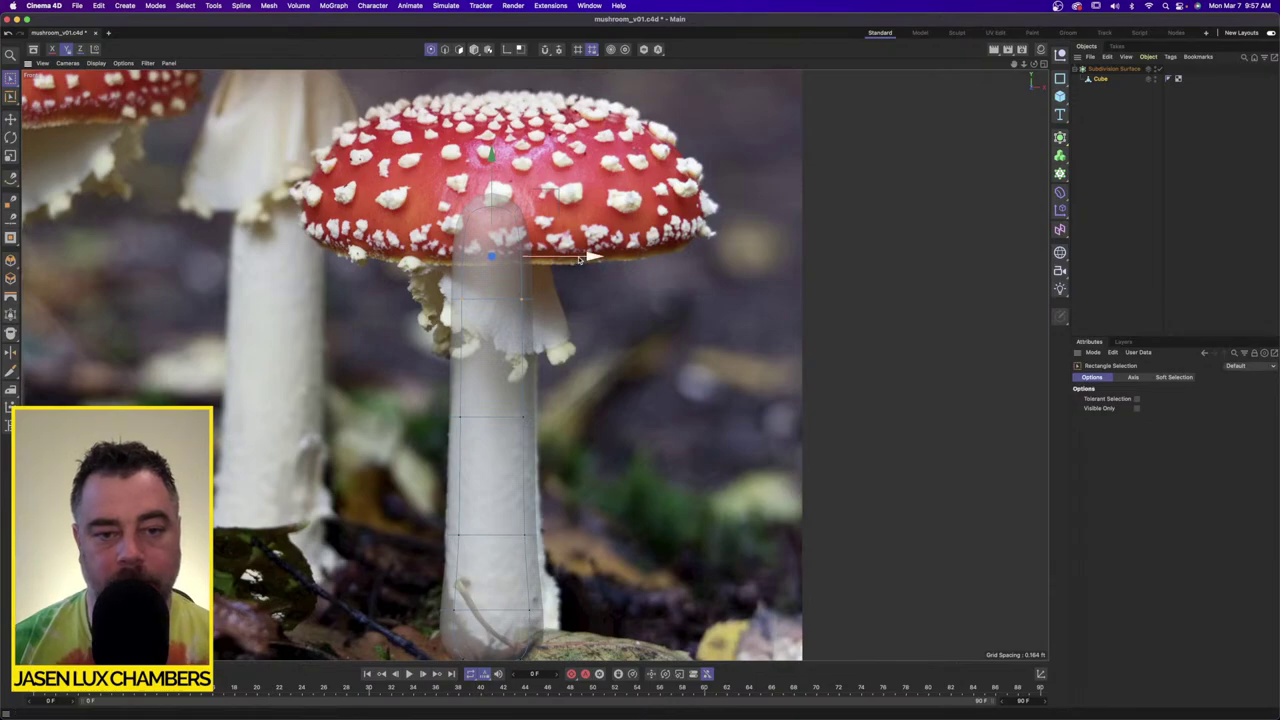
pyautogui.moveTo(591, 257); pyautogui.dragTo(597, 257)
pyautogui.moveTo(370, 360); pyautogui.dragTo(594, 420)
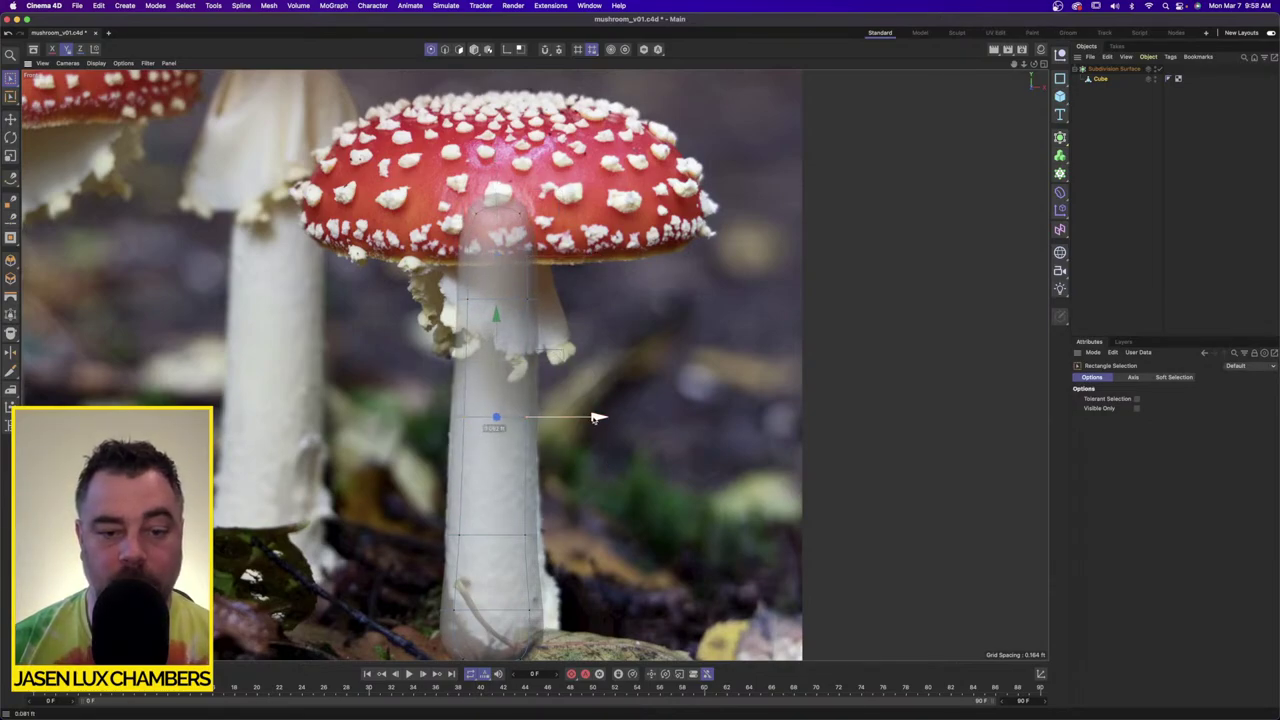
# Step: Move the stem's lower right-side points outward along X, flaring the bottom ones to match the photographed base
pyautogui.moveTo(365, 498); pyautogui.dragTo(498, 548)
pyautogui.moveTo(501, 498); pyautogui.dragTo(554, 548)
pyautogui.moveTo(583, 534); pyautogui.dragTo(588, 533)
pyautogui.keyDown('alt'); pyautogui.moveTo(588, 533); pyautogui.dragTo(583, 438, button='middle'); pyautogui.keyUp('alt')
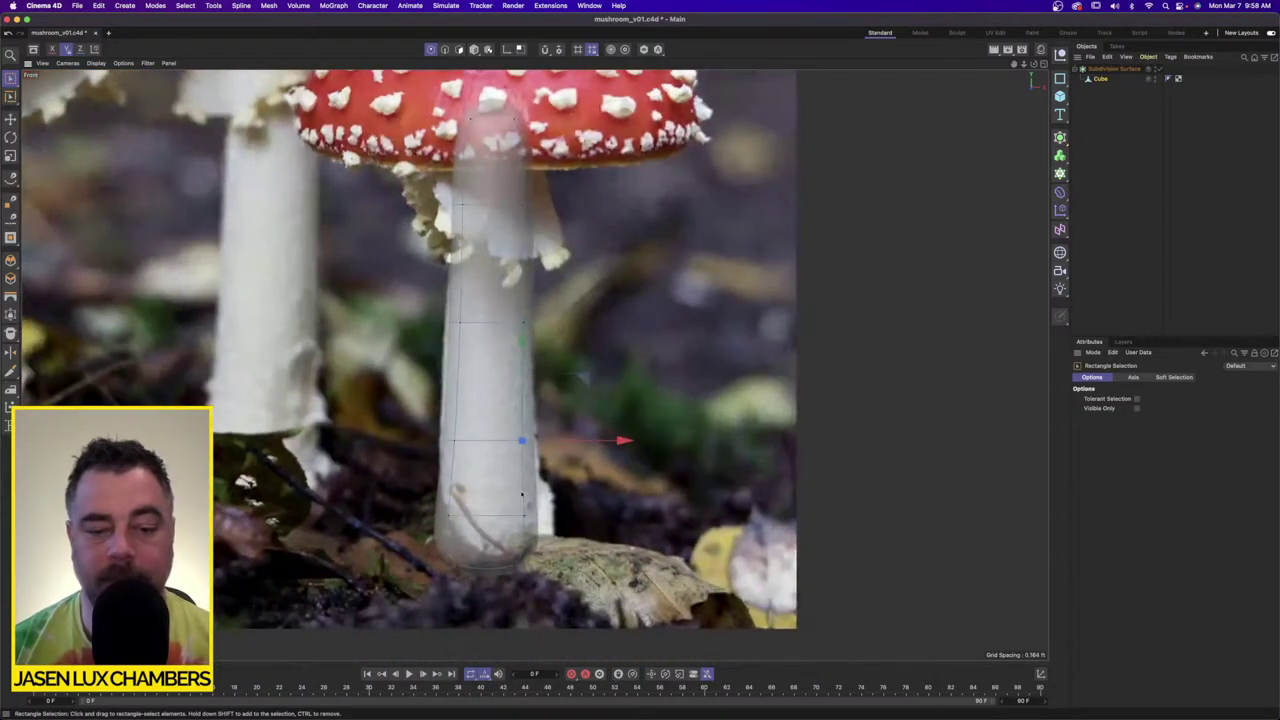
pyautogui.moveTo(496, 502); pyautogui.dragTo(582, 608)
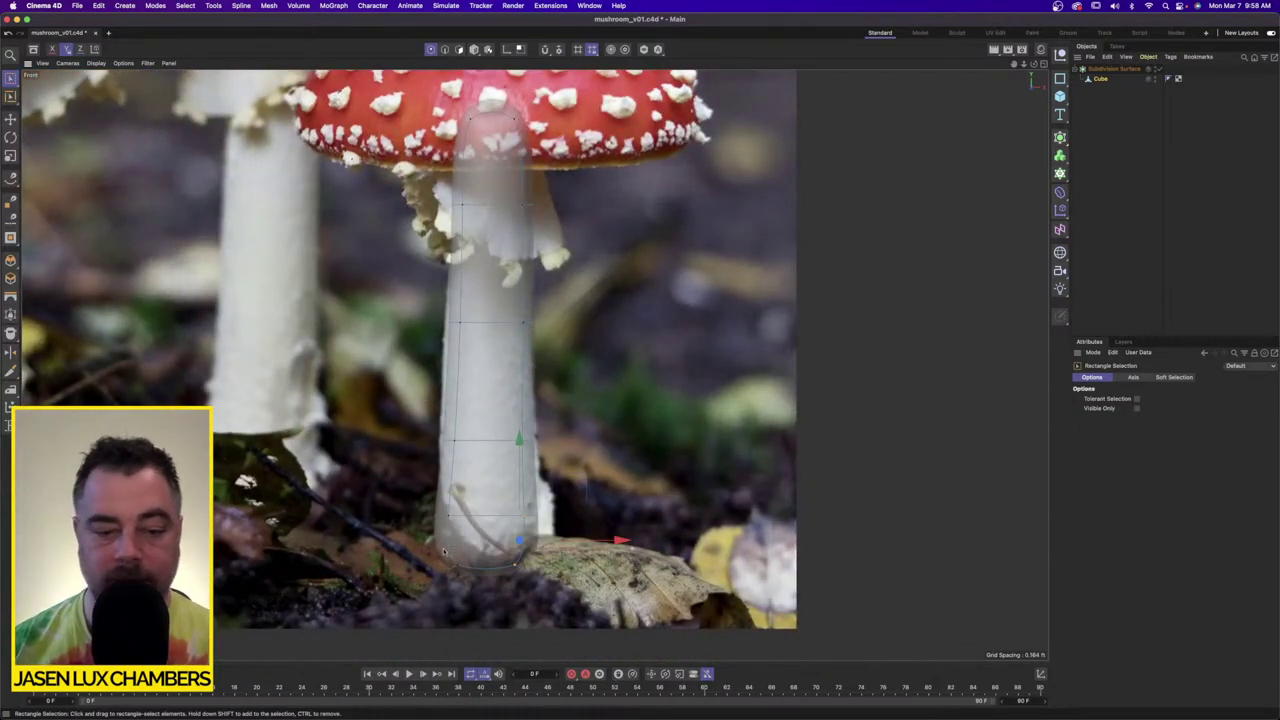
pyautogui.moveTo(622, 540); pyautogui.dragTo(642, 538)
pyautogui.scroll(-3, 594, 364)
pyautogui.scroll(2, 594, 364)
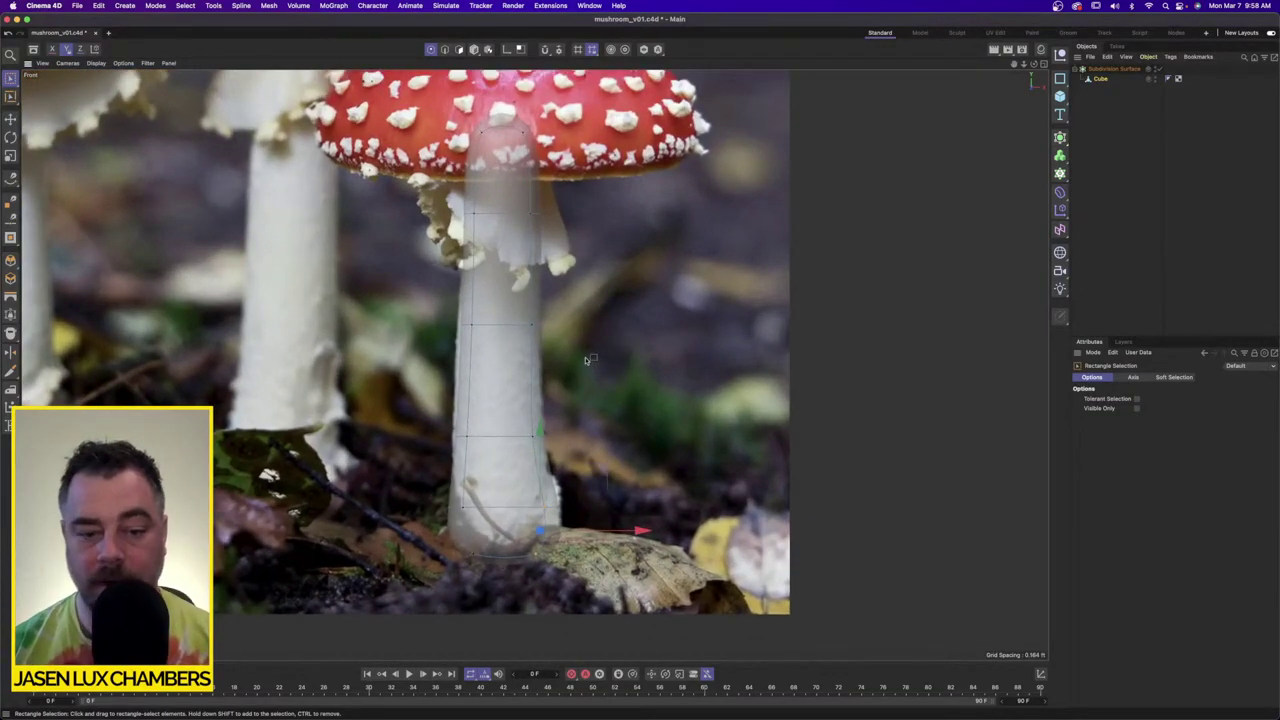
# Step: Select the cube's left-side points on the middle and lower stem and adjust them to the photographed edge
pyautogui.scroll(2, 592, 346)
pyautogui.scroll(-1, 592, 346)
pyautogui.keyDown('alt'); pyautogui.moveTo(538, 236); pyautogui.dragTo(534, 382, button='middle'); pyautogui.keyUp('alt')
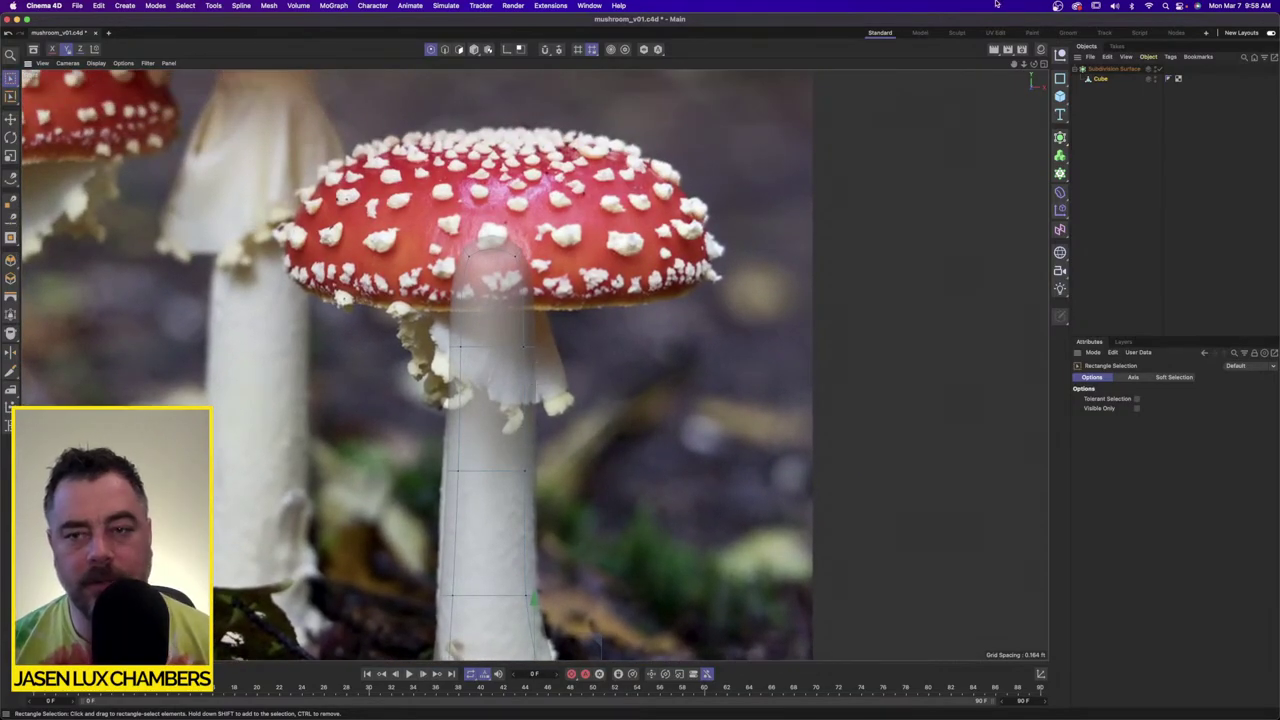
pyautogui.click(1093, 69)
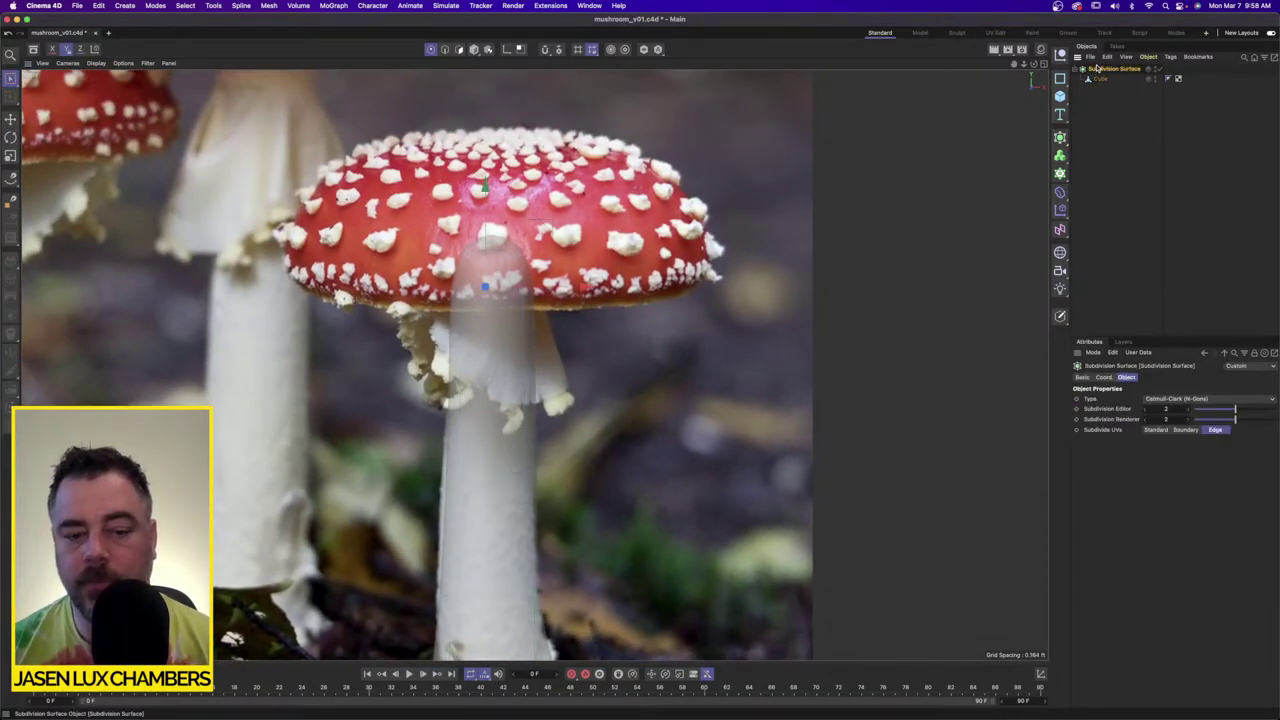
pyautogui.click(1098, 79)
pyautogui.scroll(5, 390, 528)
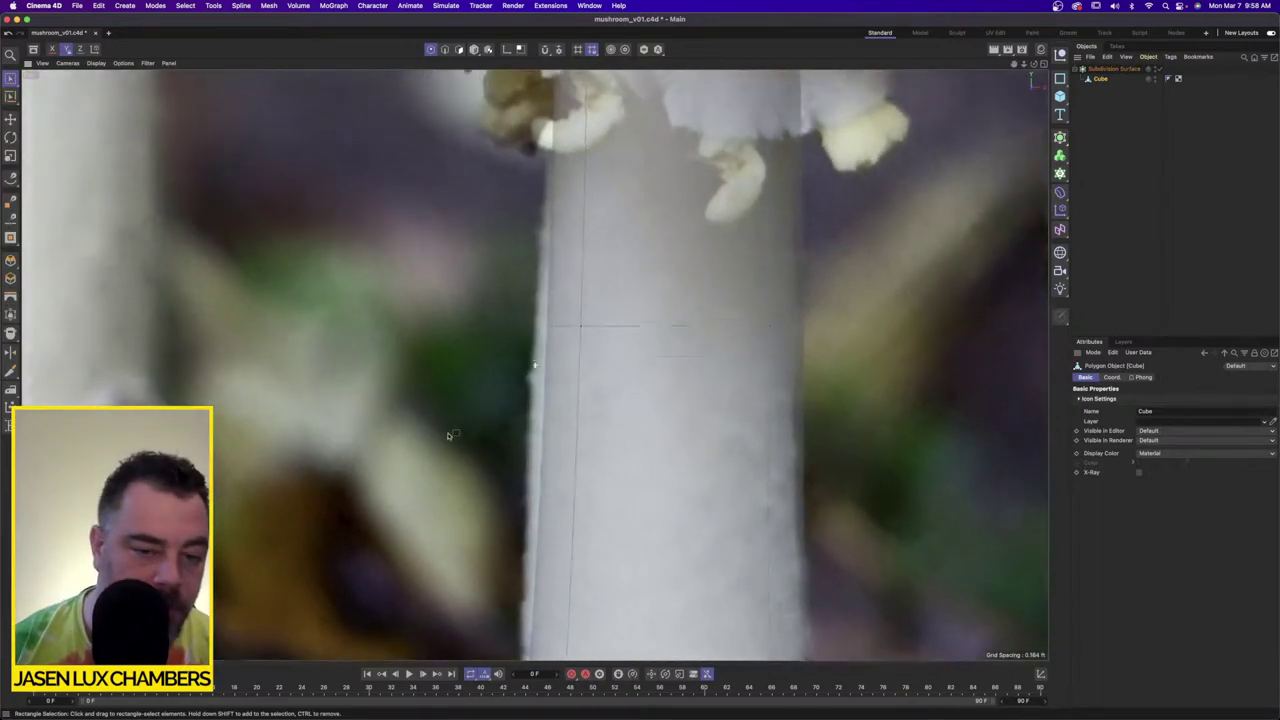
pyautogui.keyDown('alt'); pyautogui.moveTo(449, 436); pyautogui.dragTo(445, 429, button='middle'); pyautogui.keyUp('alt')
pyautogui.moveTo(612, 290); pyautogui.dragTo(508, 369)
pyautogui.moveTo(640, 321); pyautogui.dragTo(630, 660)
pyautogui.scroll(-5, 627, 320)
pyautogui.scroll(4, 560, 400)
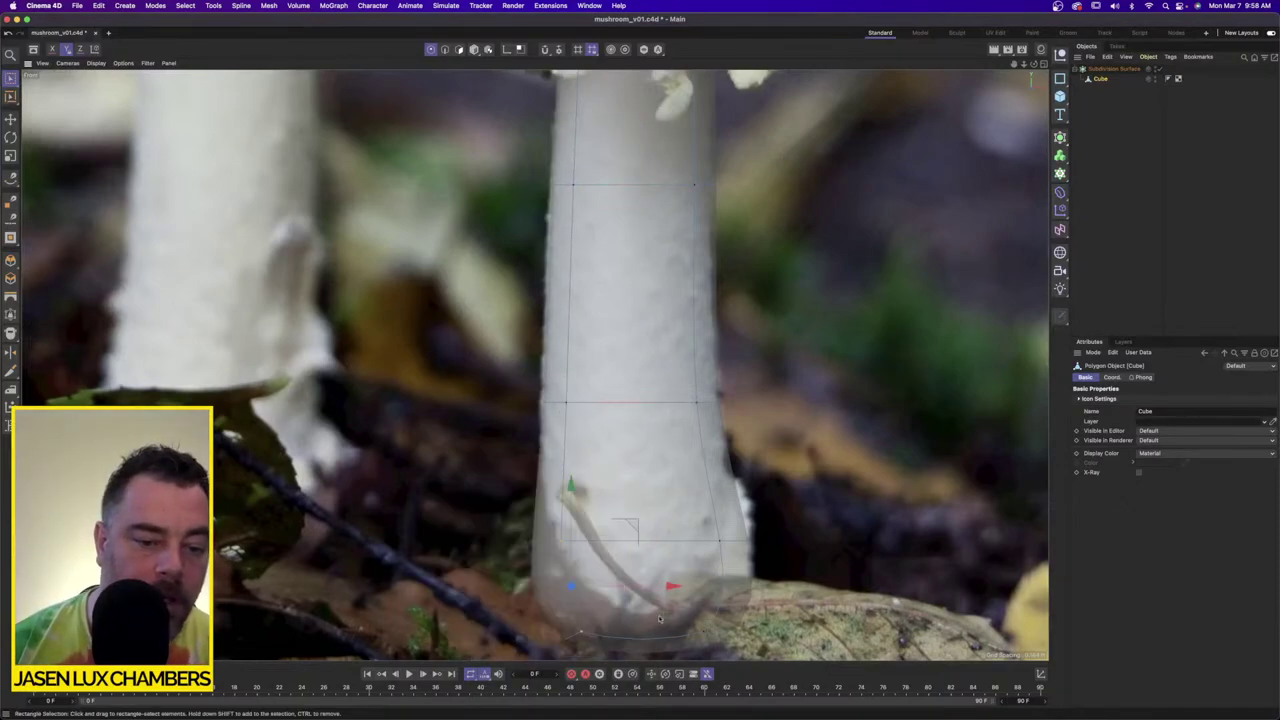
# Step: Raise the row of points just above the stem's base by about 0.105 ft and nudge its right-side points along X
pyautogui.scroll(-2, 659, 620)
pyautogui.moveTo(487, 497); pyautogui.dragTo(793, 543)
pyautogui.moveTo(653, 452); pyautogui.dragTo(654, 436)
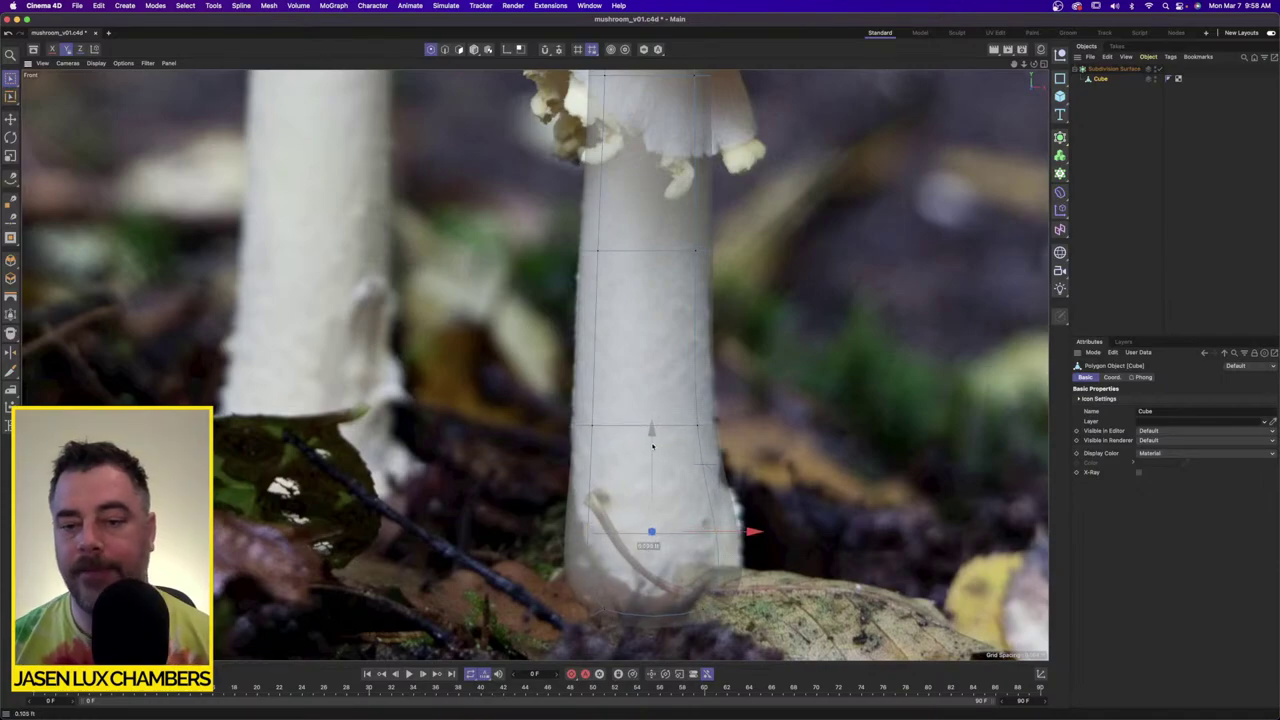
pyautogui.moveTo(840, 493); pyautogui.dragTo(704, 564)
pyautogui.moveTo(795, 533); pyautogui.dragTo(792, 533)
pyautogui.scroll(-3, 780, 360)
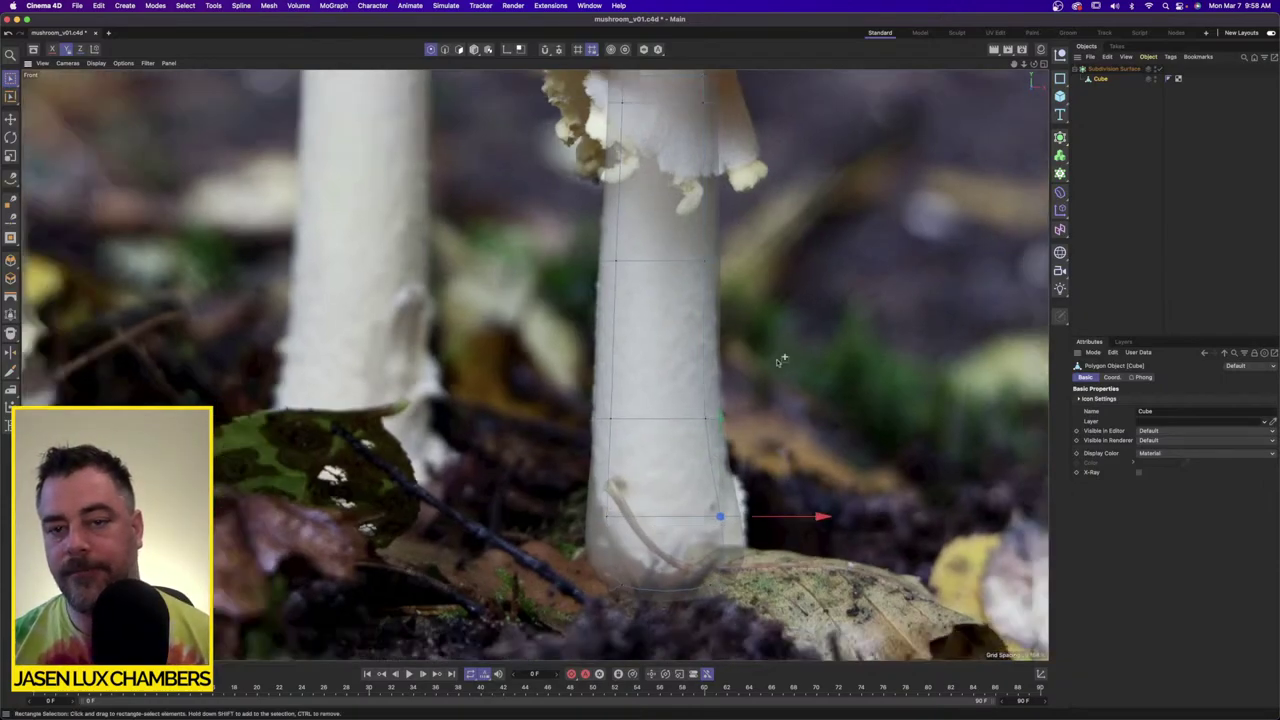
pyautogui.keyDown('alt'); pyautogui.moveTo(788, 152); pyautogui.dragTo(770, 270, button='middle'); pyautogui.keyUp('alt')
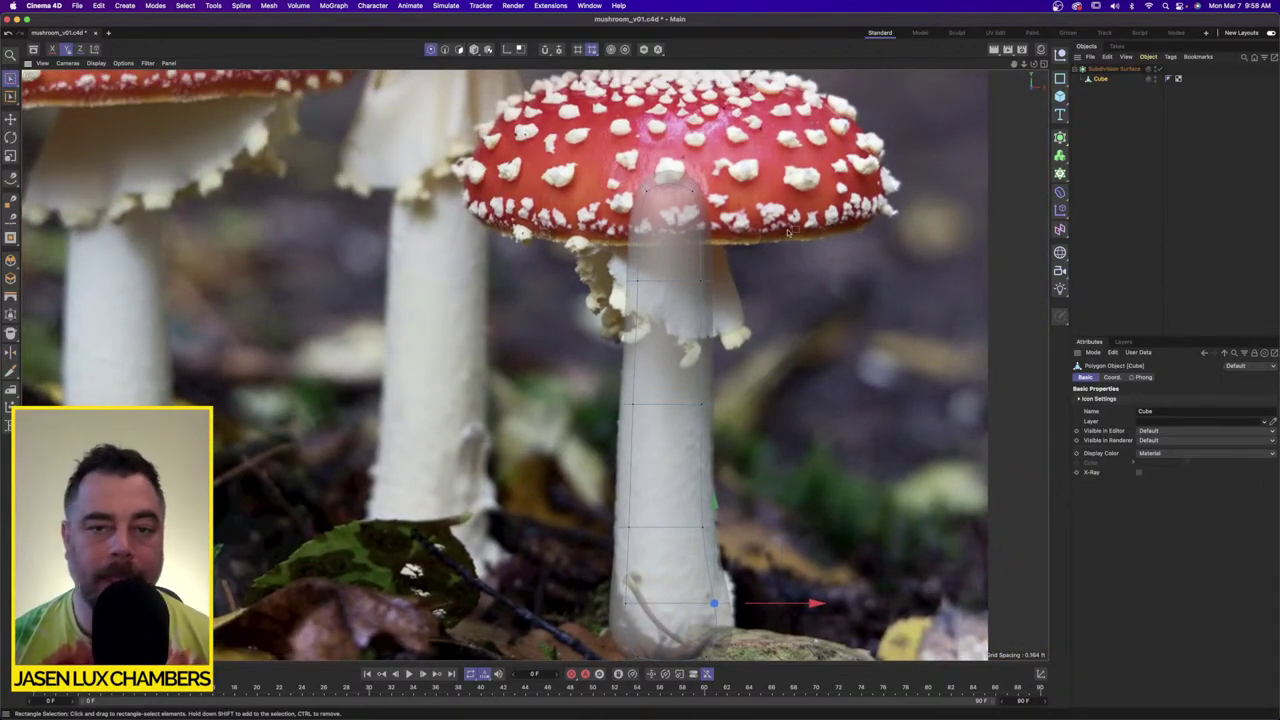
pyautogui.scroll(-3, 783, 237)
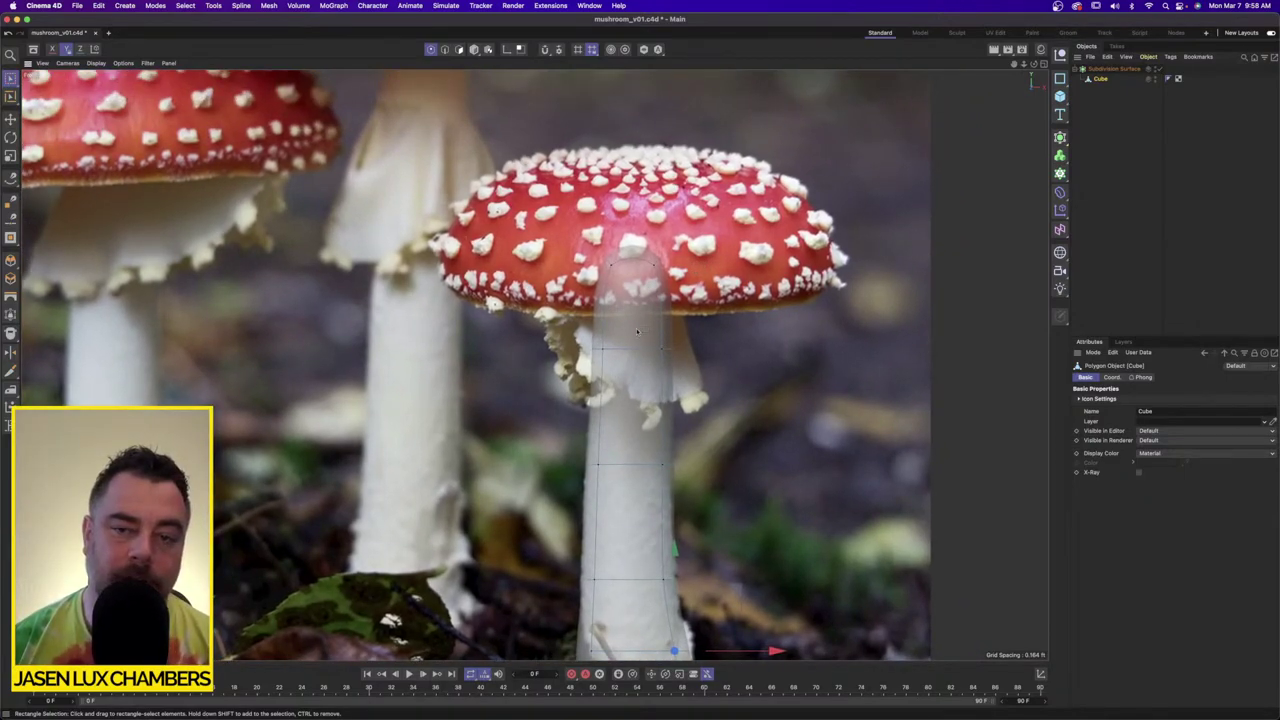
pyautogui.click(1143, 188)
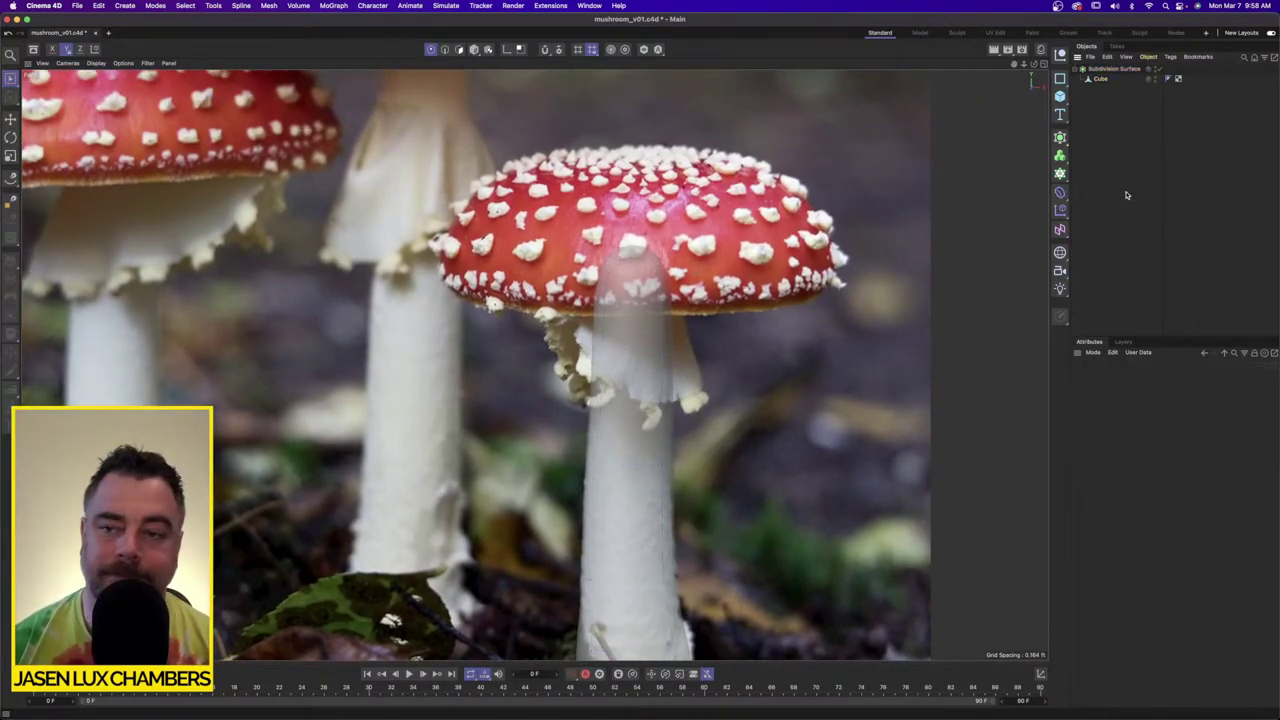
# Step: Draw a half-profile of the mushroom cap with the Spline Pen, tracing from the top center around the left rim to the underside
pyautogui.click(10, 178)
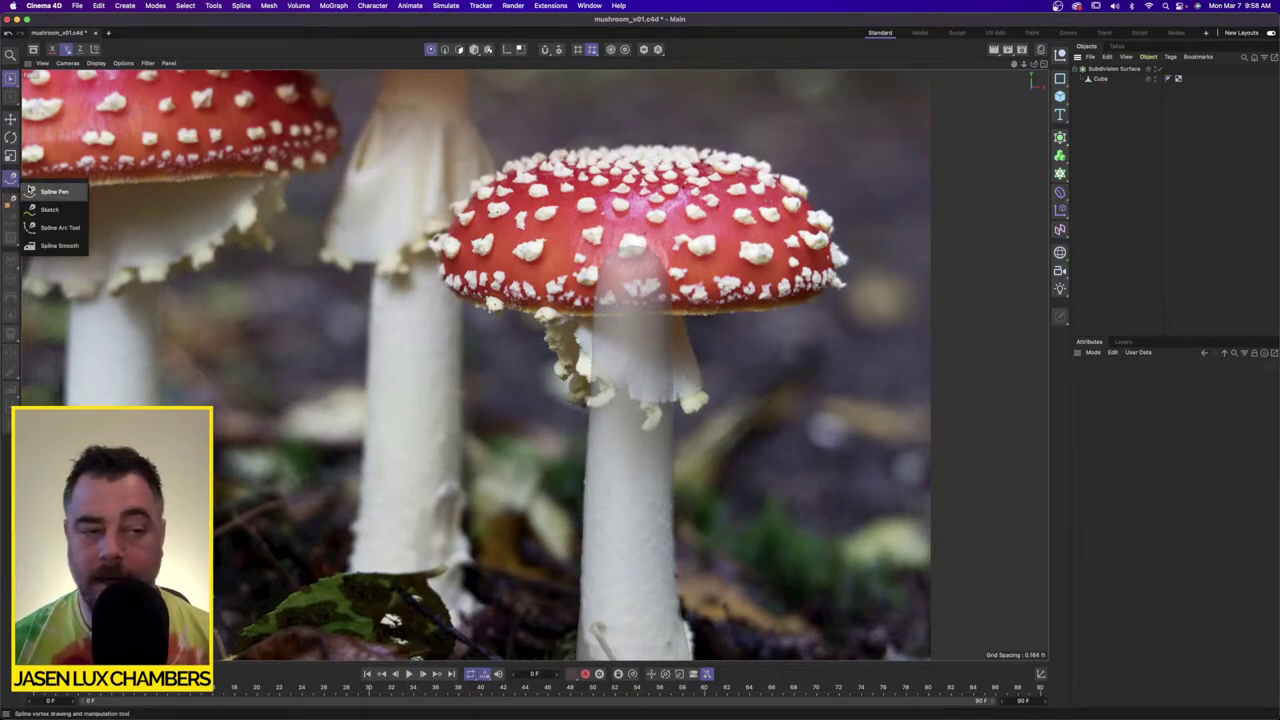
pyautogui.click(50, 191)
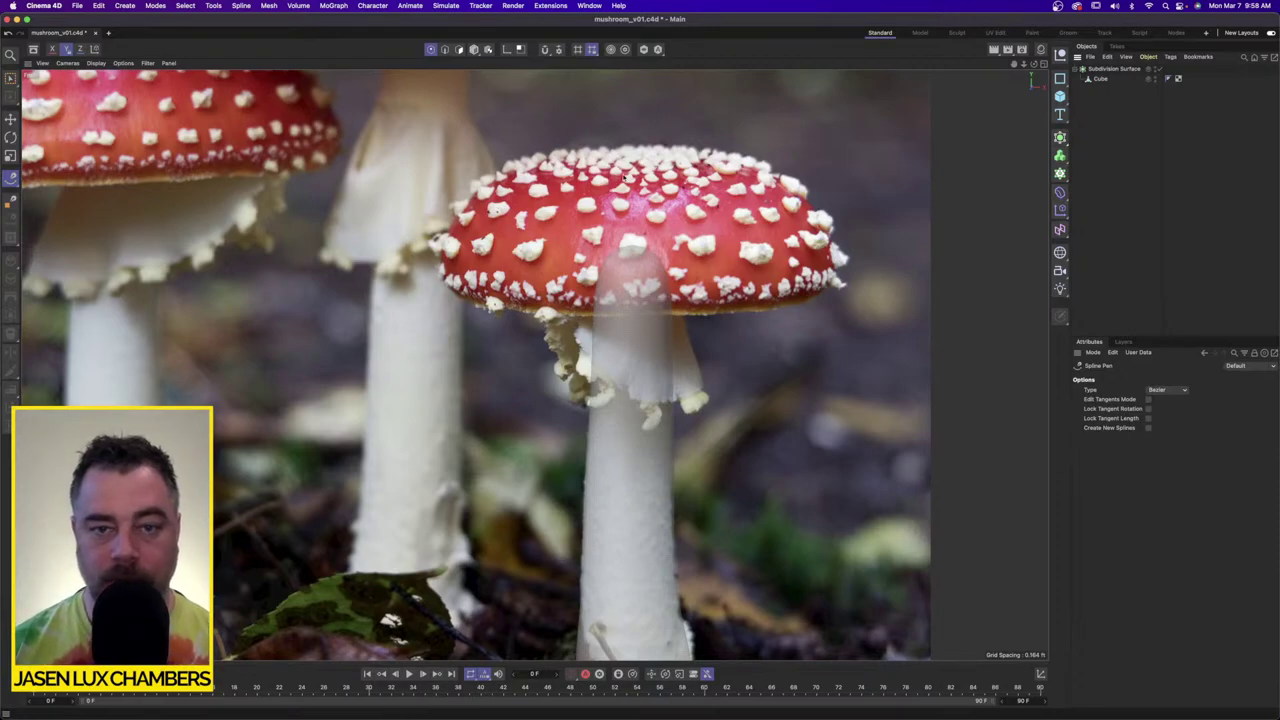
pyautogui.click(622, 152)
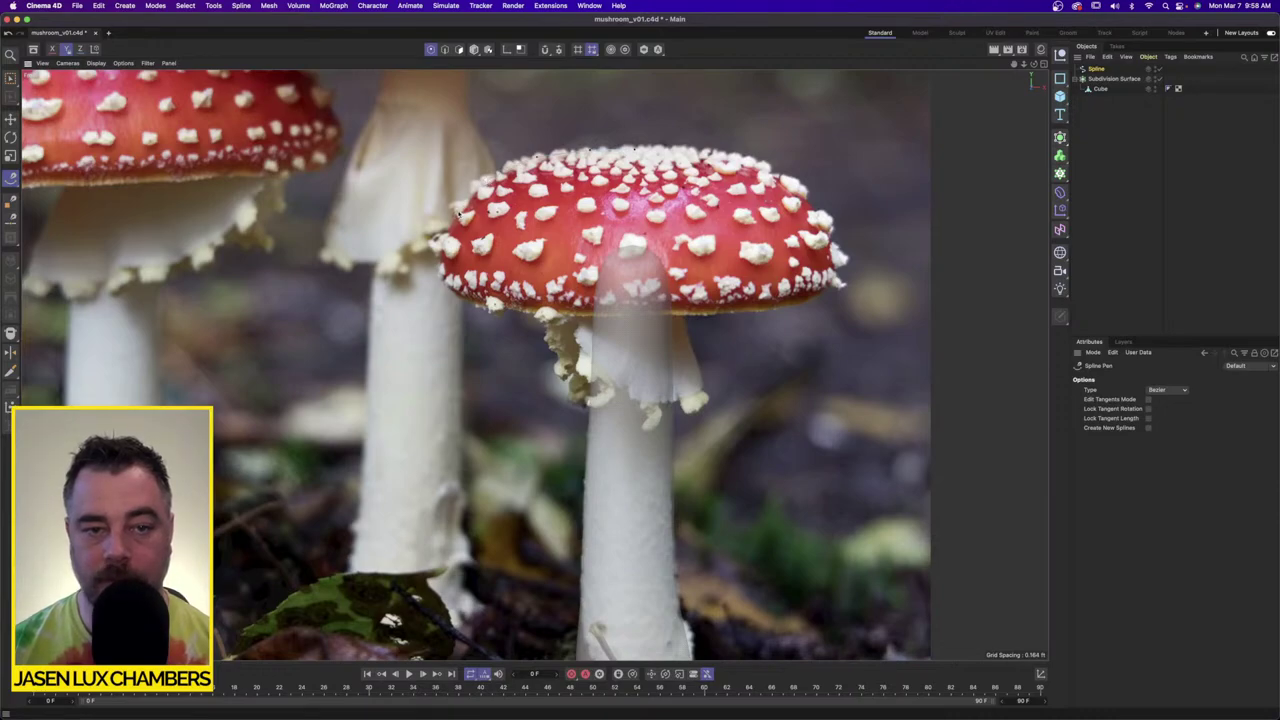
pyautogui.scroll(3, 443, 234)
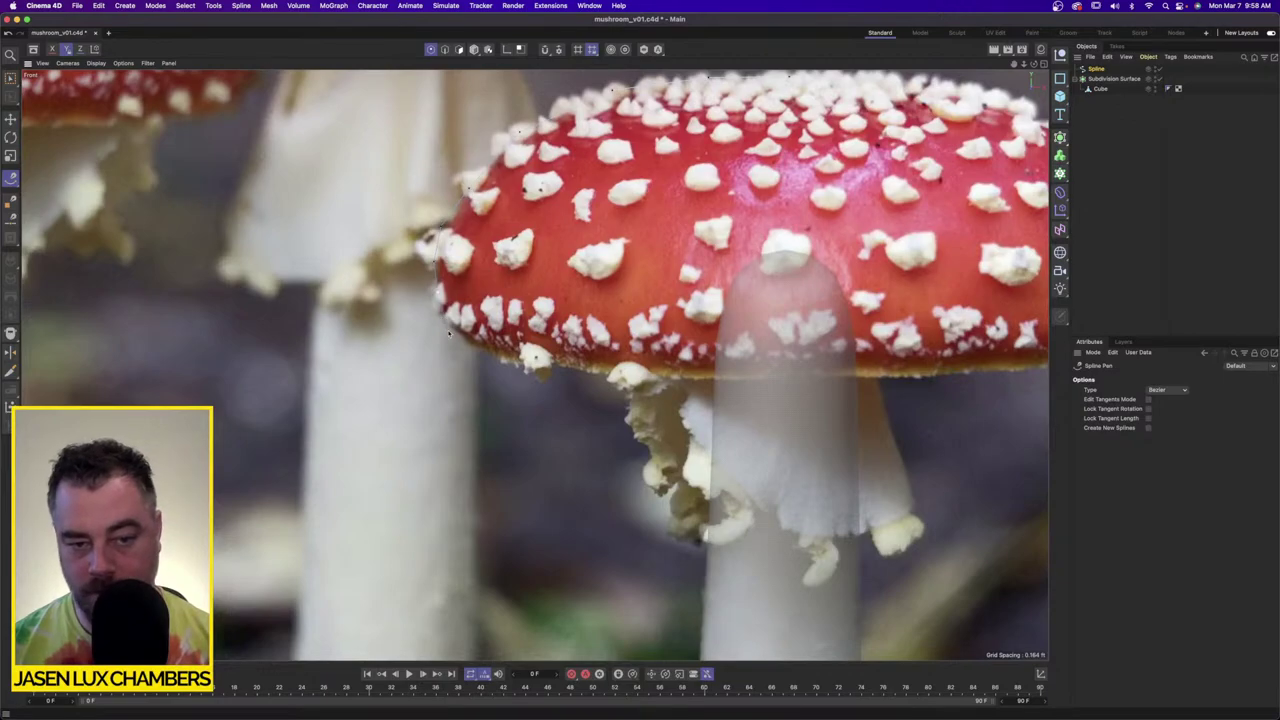
pyautogui.click(465, 339)
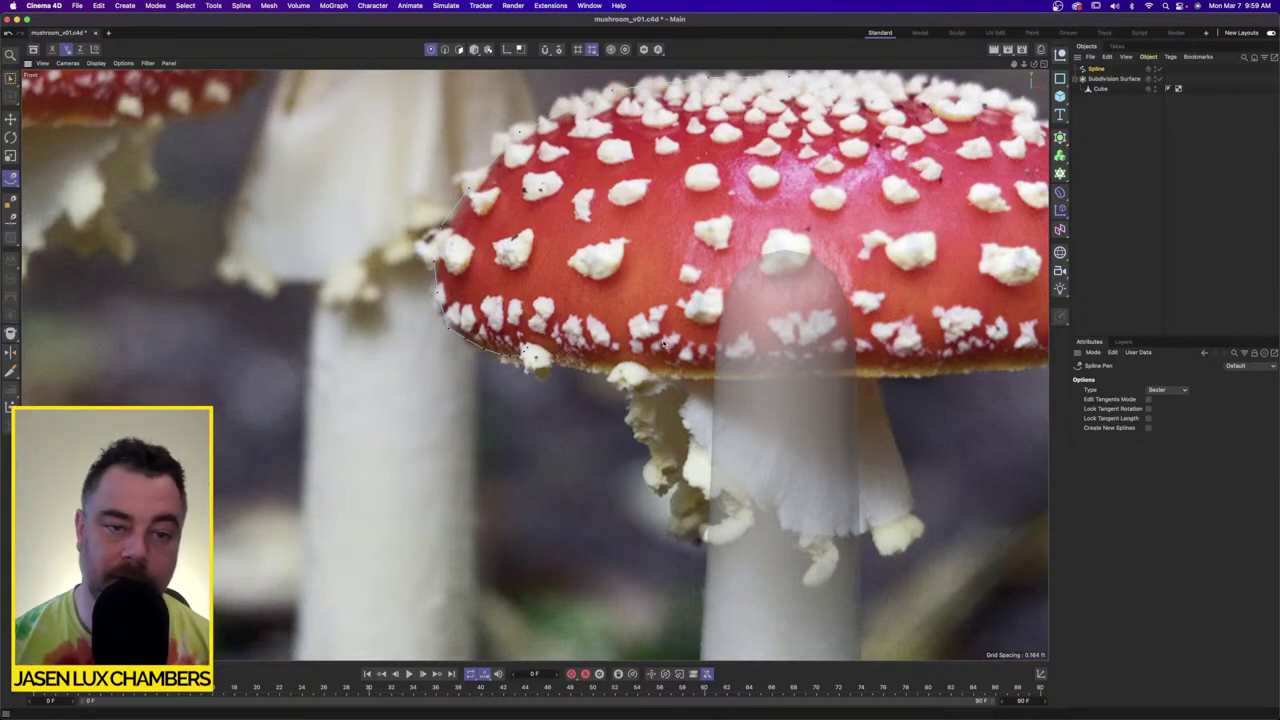
pyautogui.scroll(-3, 665, 345)
# Step: Set the cap profile spline's type to B-Spline
pyautogui.click(1097, 68)
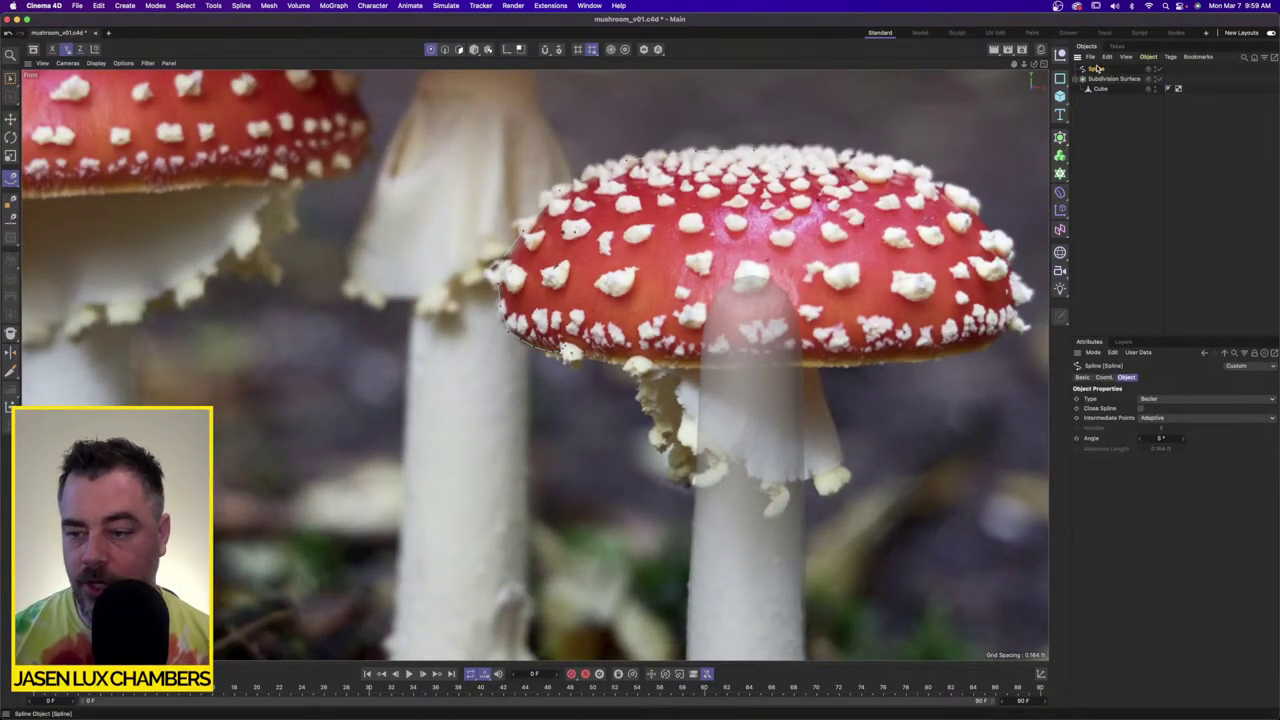
pyautogui.click(1194, 399)
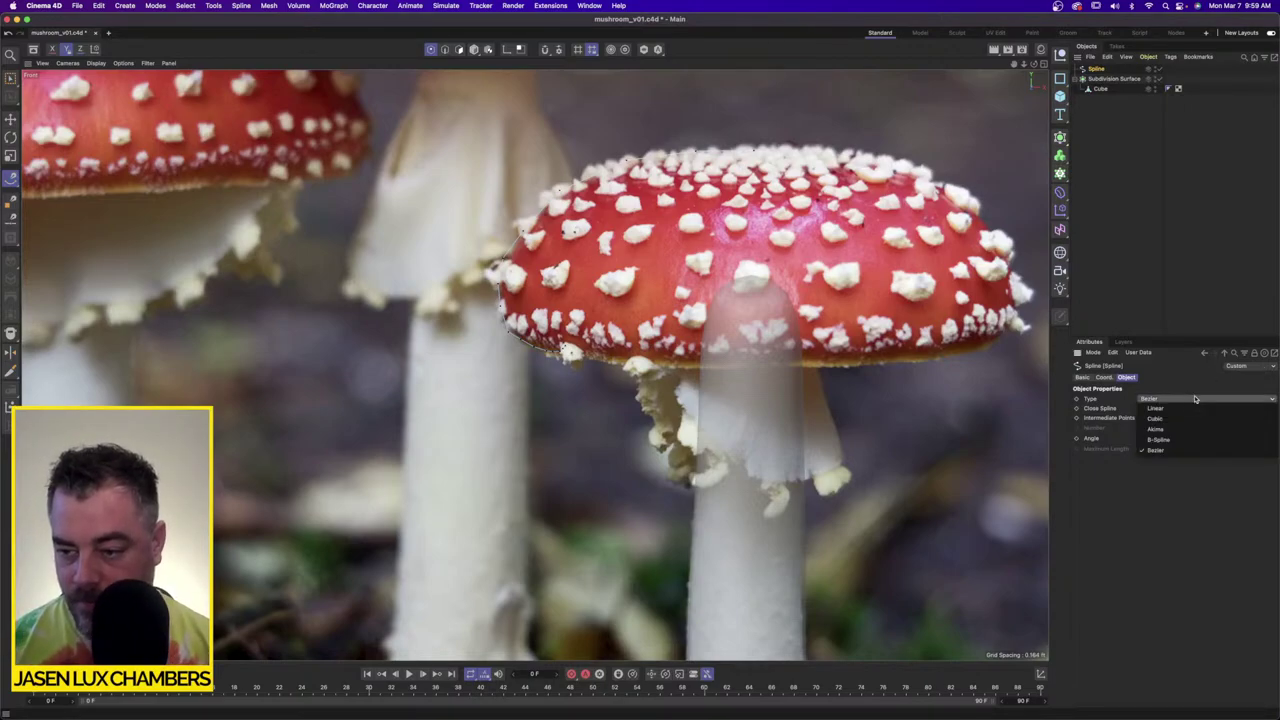
pyautogui.click(1186, 440)
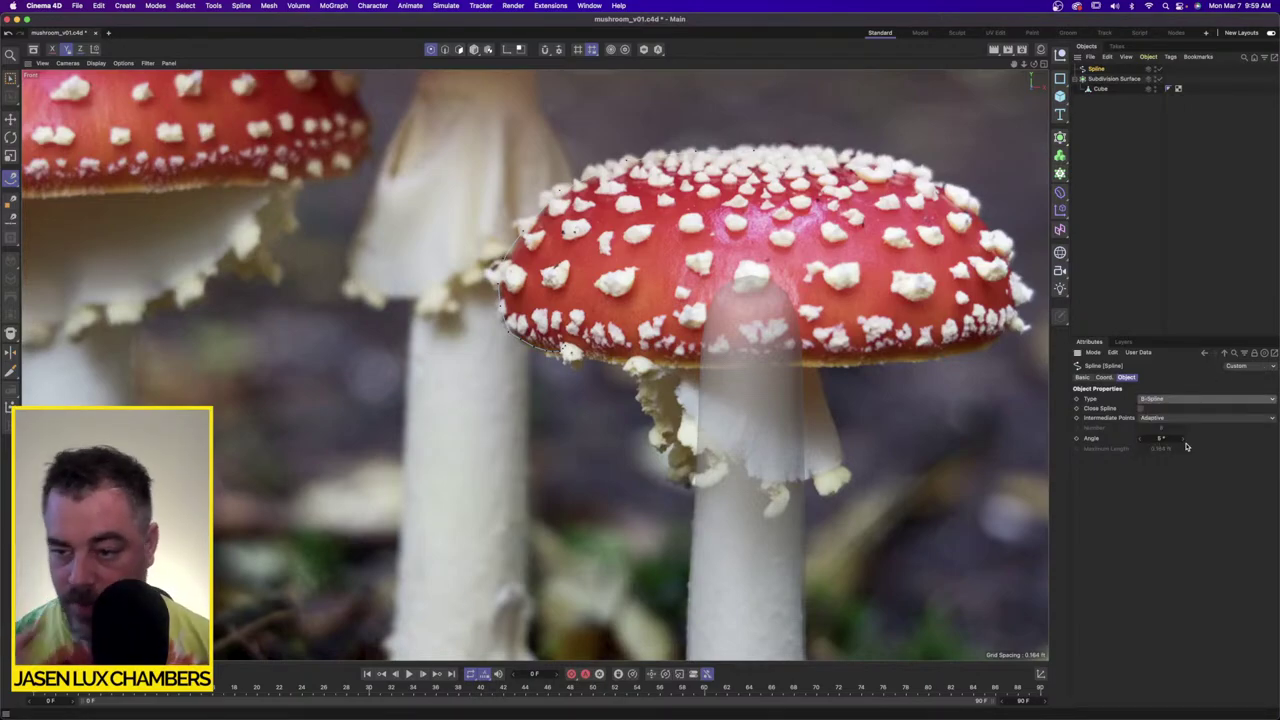
pyautogui.scroll(-1, 790, 196)
pyautogui.keyDown('alt'); pyautogui.moveTo(779, 192); pyautogui.dragTo(609, 219, button='middle'); pyautogui.keyUp('alt')
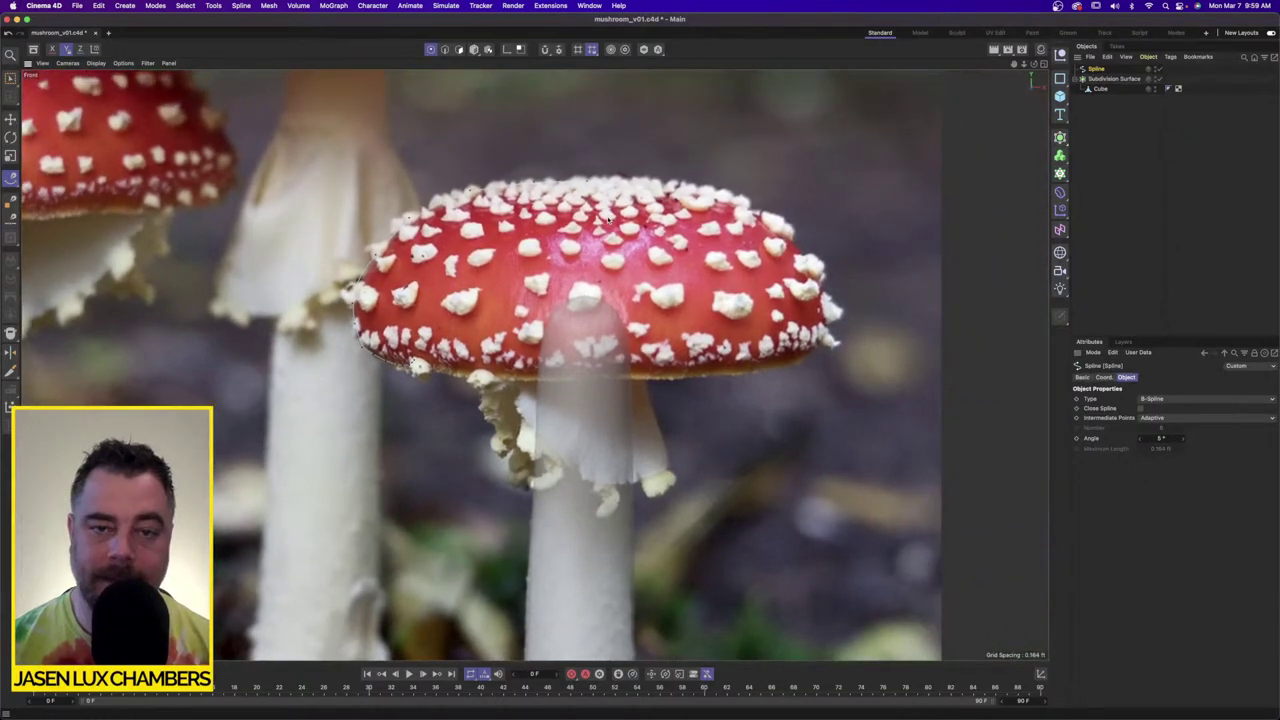
# Step: Add a Lathe generator and make the cap profile spline its child in model mode to revolve the cap
pyautogui.click(1060, 136)
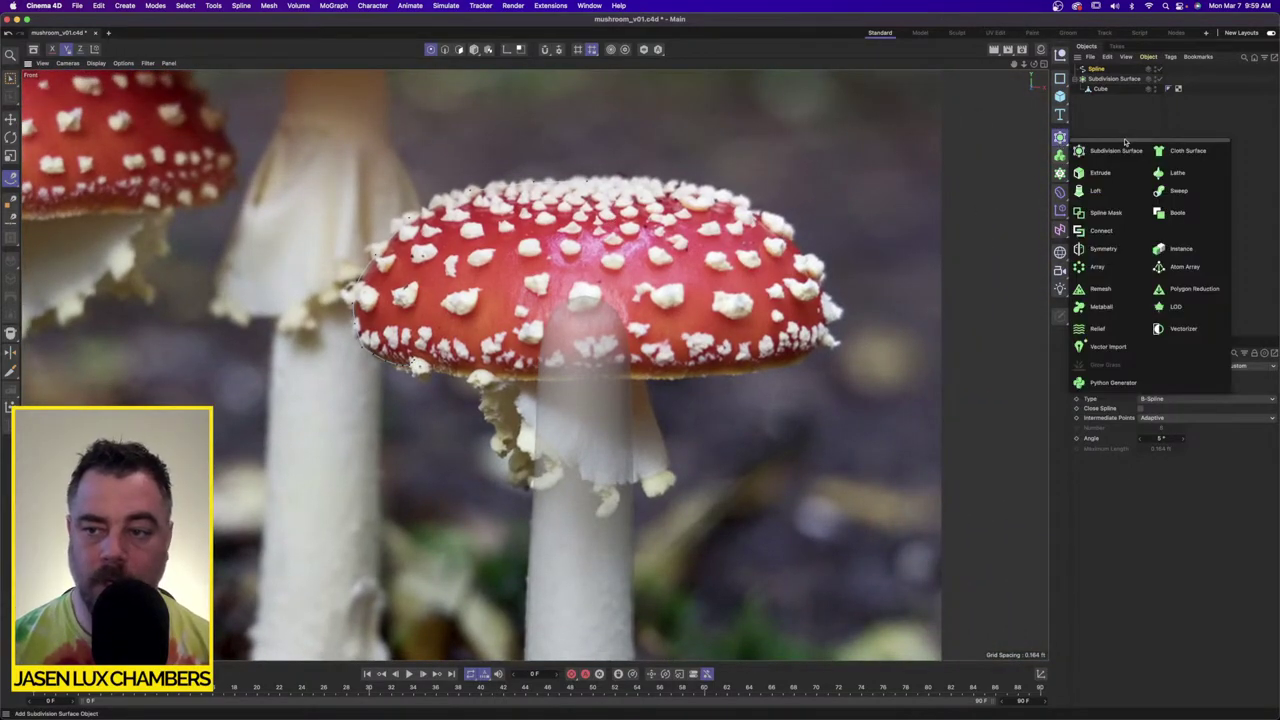
pyautogui.click(1178, 172)
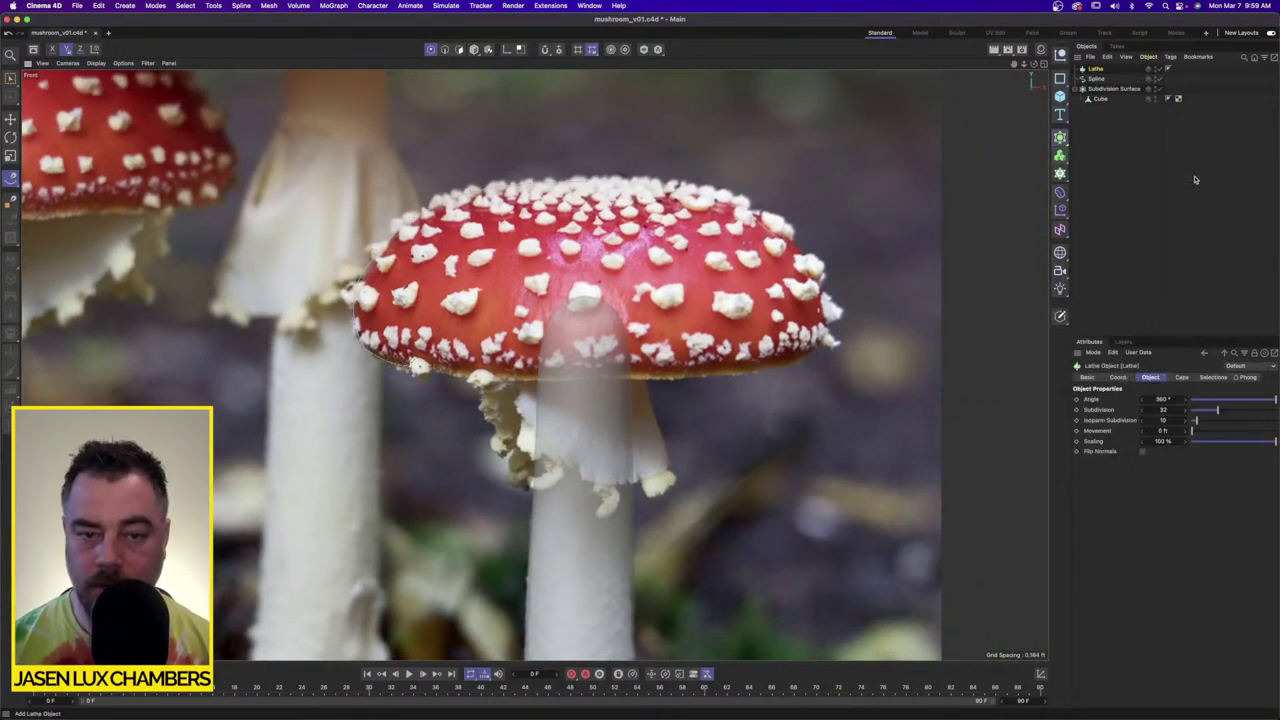
pyautogui.scroll(-5, 665, 201)
pyautogui.scroll(4, 647, 201)
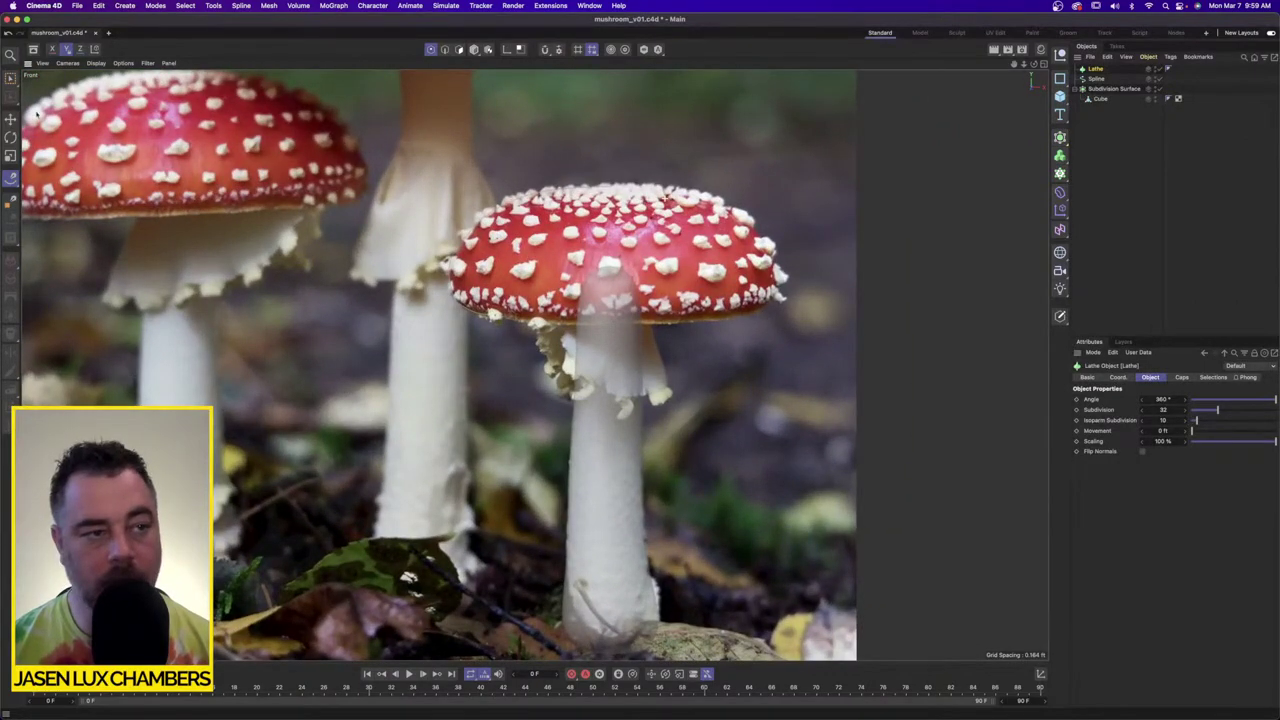
pyautogui.click(10, 118)
pyautogui.click(474, 49)
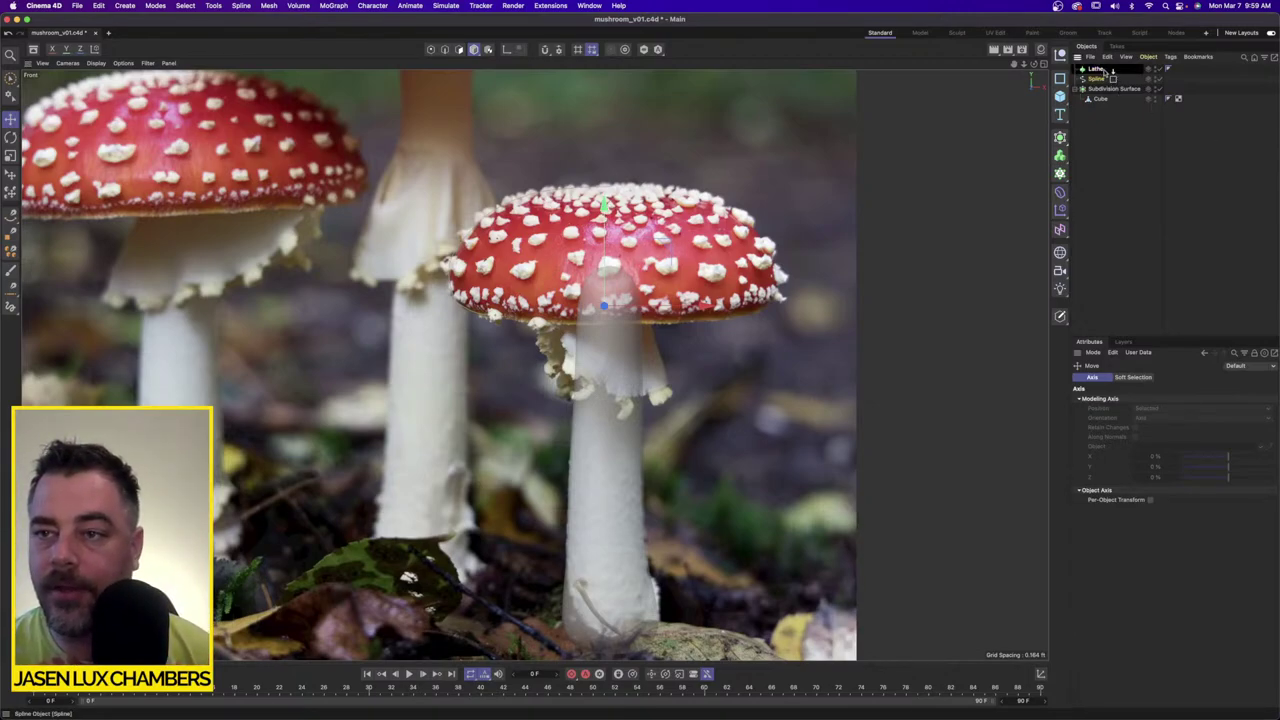
pyautogui.moveTo(1110, 72); pyautogui.dragTo(1097, 69)
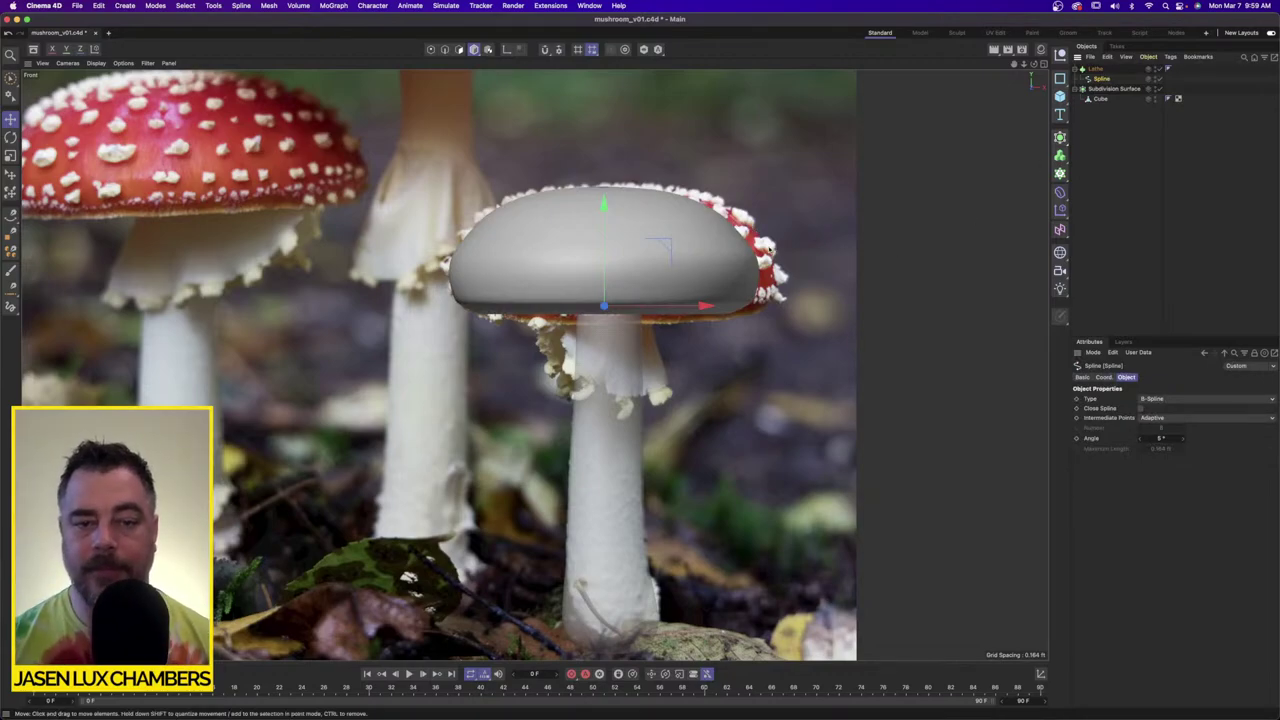
# Step: Shift the front view's background image slightly along negative X so the photographed cap lines up with the lathed cap
pyautogui.scroll(2, 690, 256)
pyautogui.keyDown('alt'); pyautogui.moveTo(697, 254); pyautogui.dragTo(667, 224, button='middle'); pyautogui.keyUp('alt')
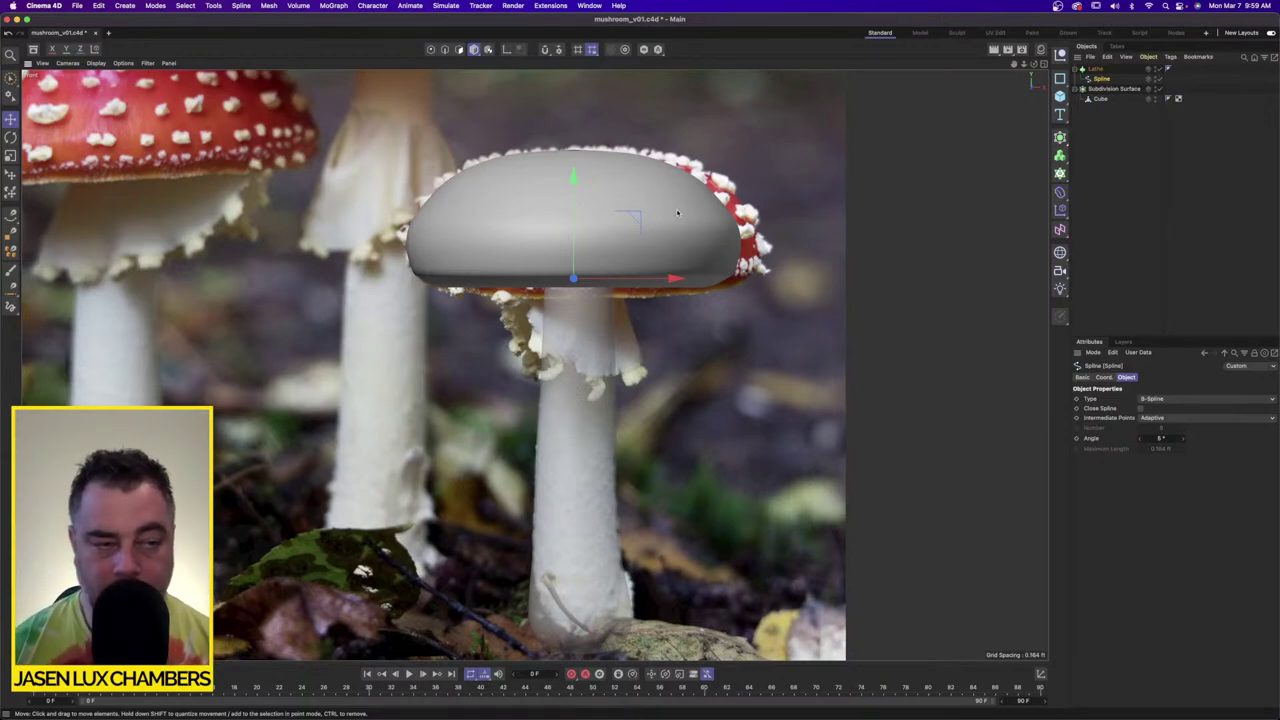
pyautogui.click(42, 63)
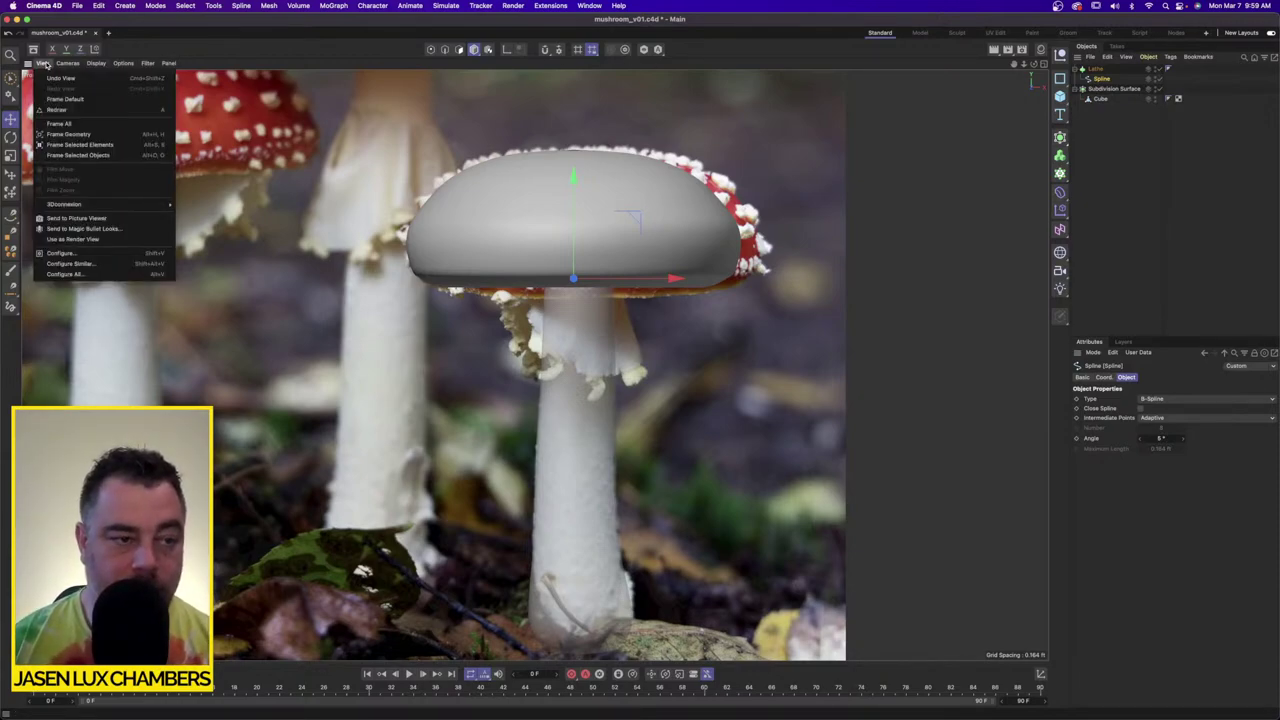
pyautogui.click(90, 254)
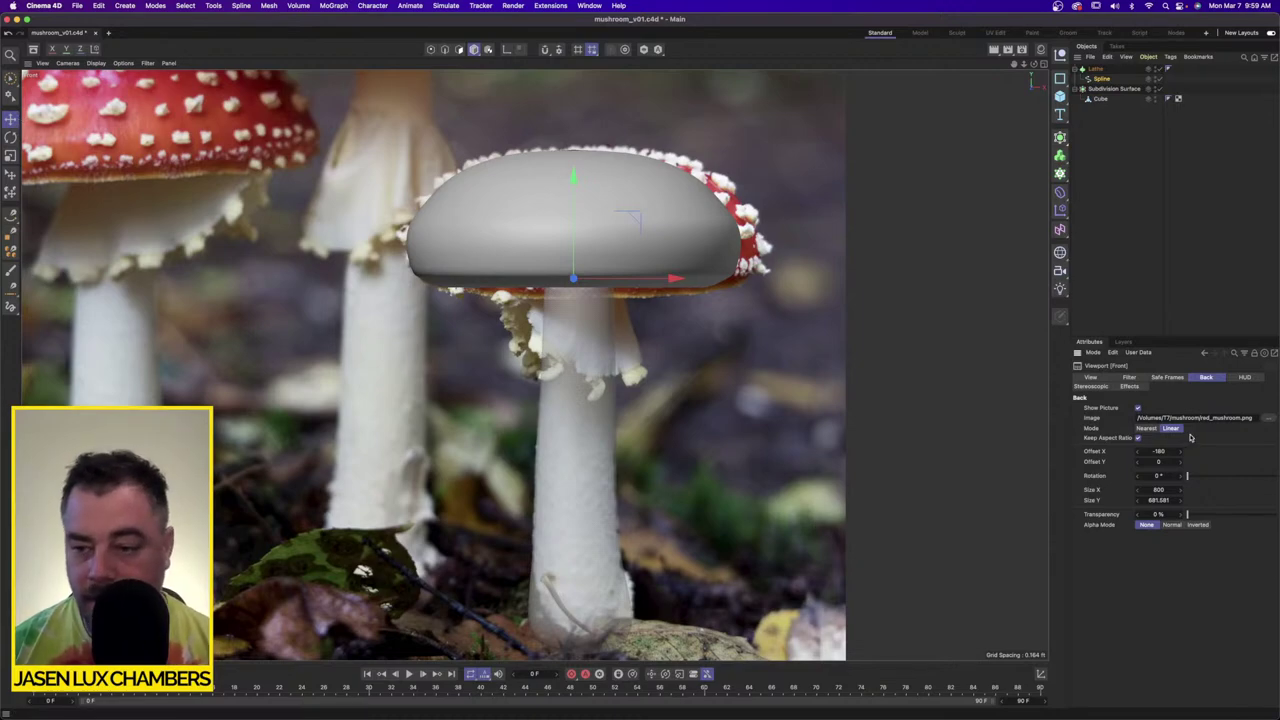
pyautogui.click(42, 63)
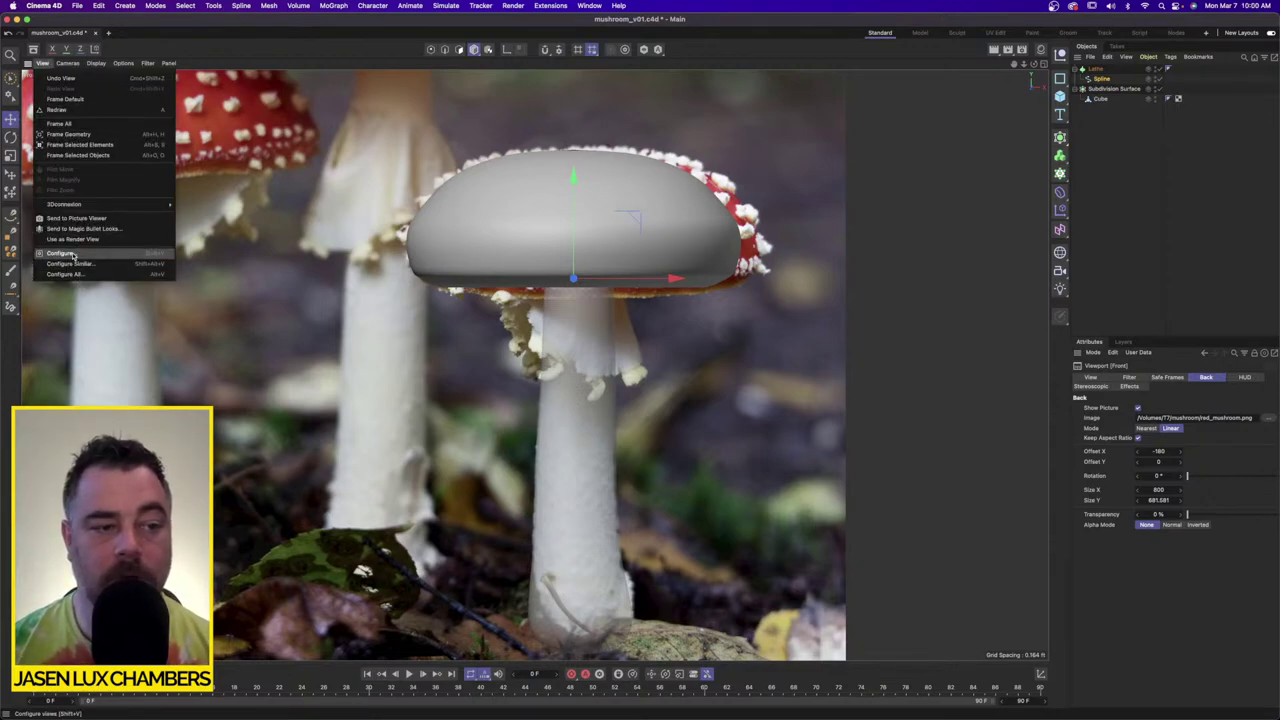
pyautogui.click(1213, 379)
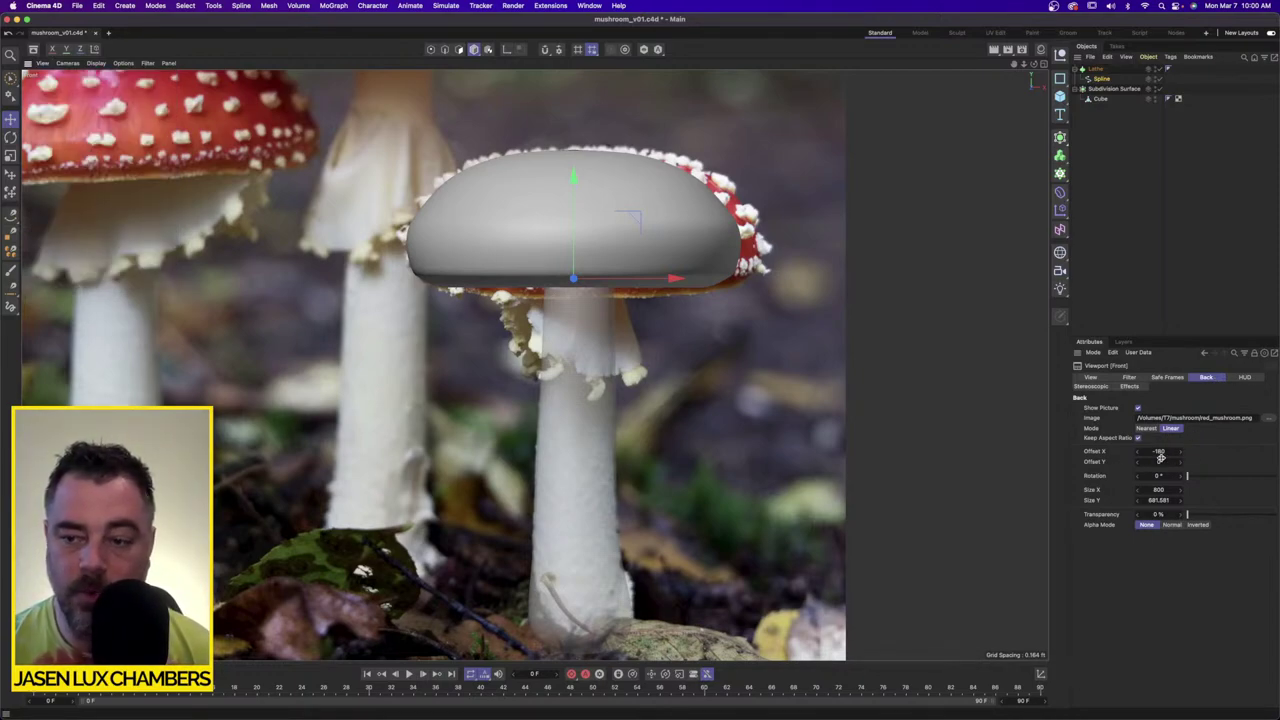
pyautogui.moveTo(1138, 456); pyautogui.dragTo(1137, 455)
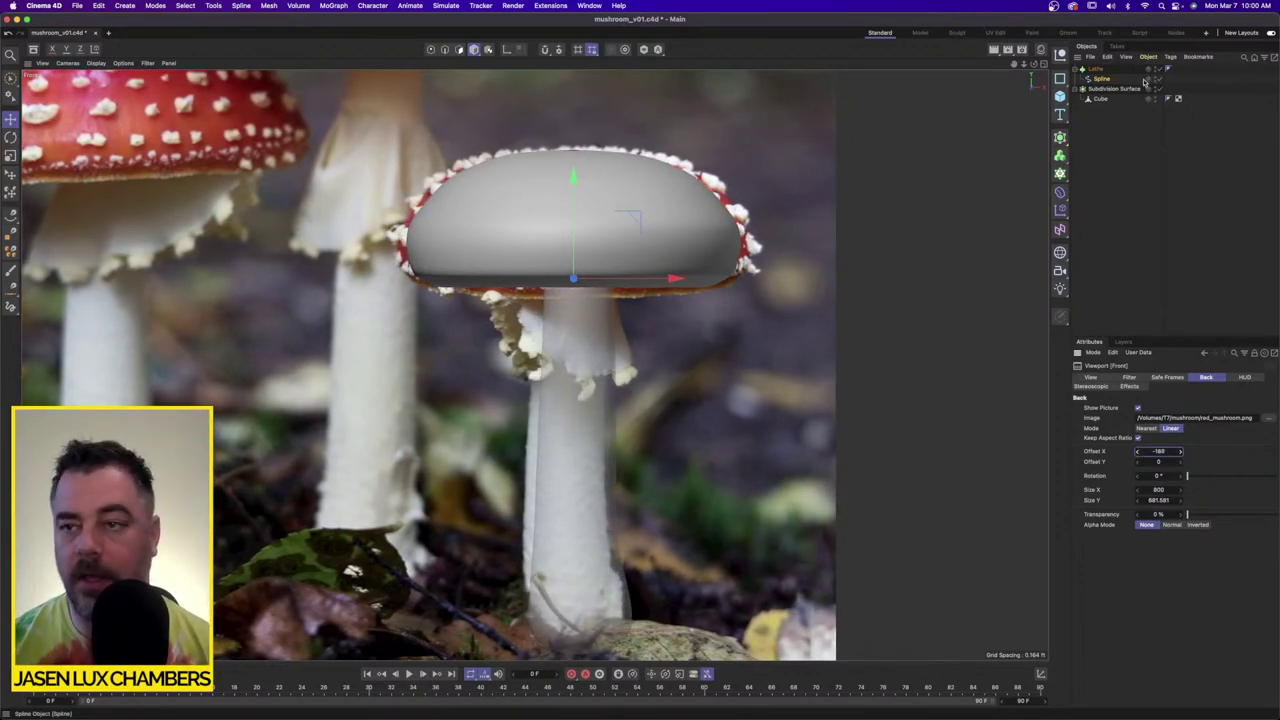
# Step: Select the left rim points of the cap profile spline and move them slightly outward along X to match the photo
pyautogui.click(1101, 80)
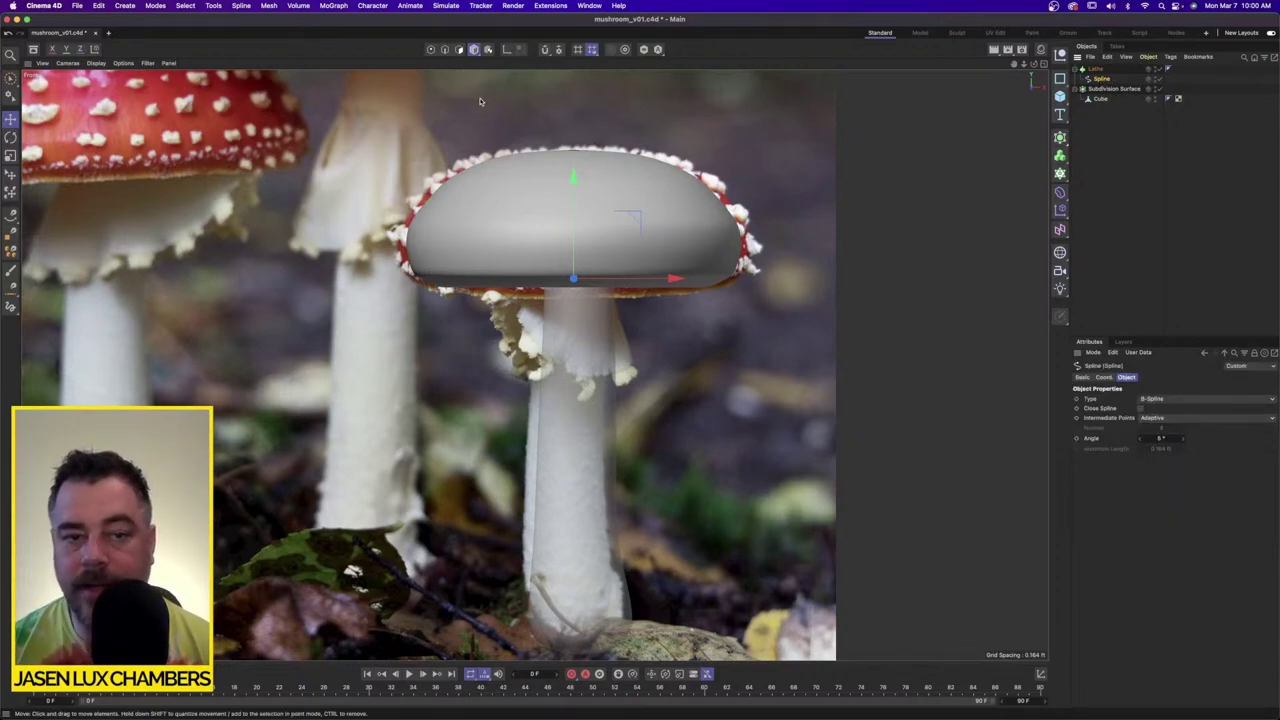
pyautogui.click(427, 49)
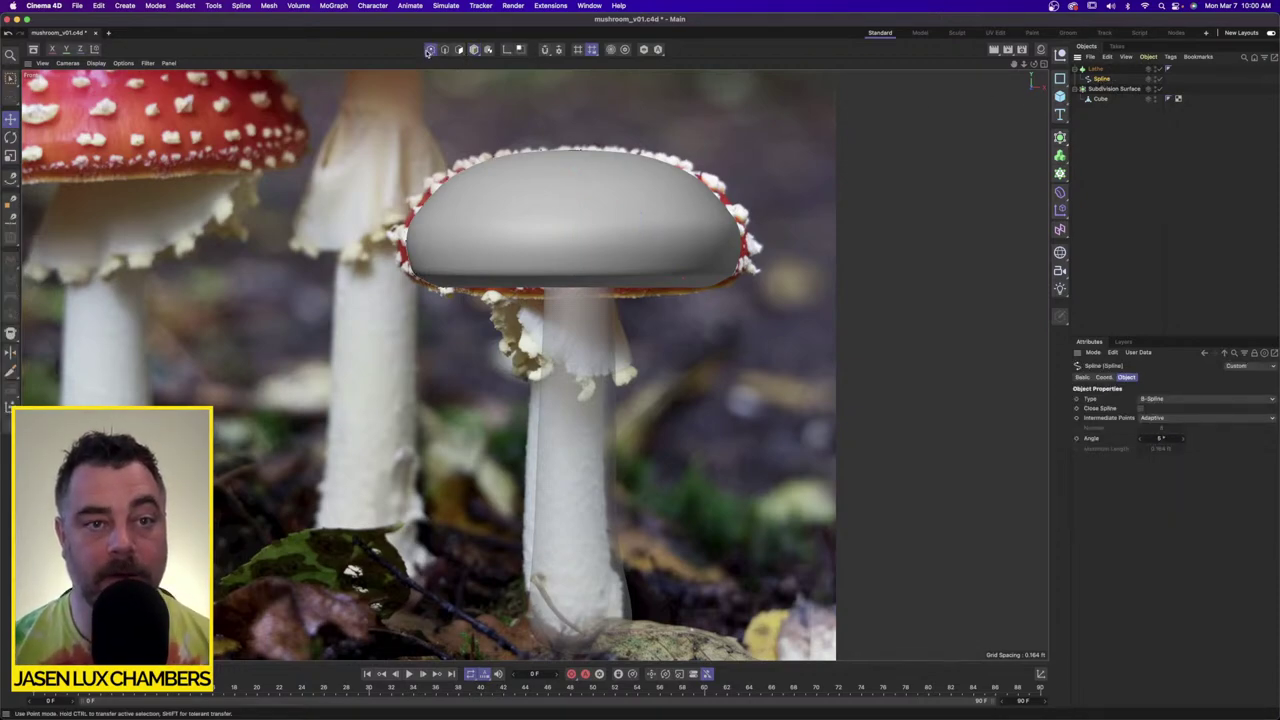
pyautogui.click(10, 78)
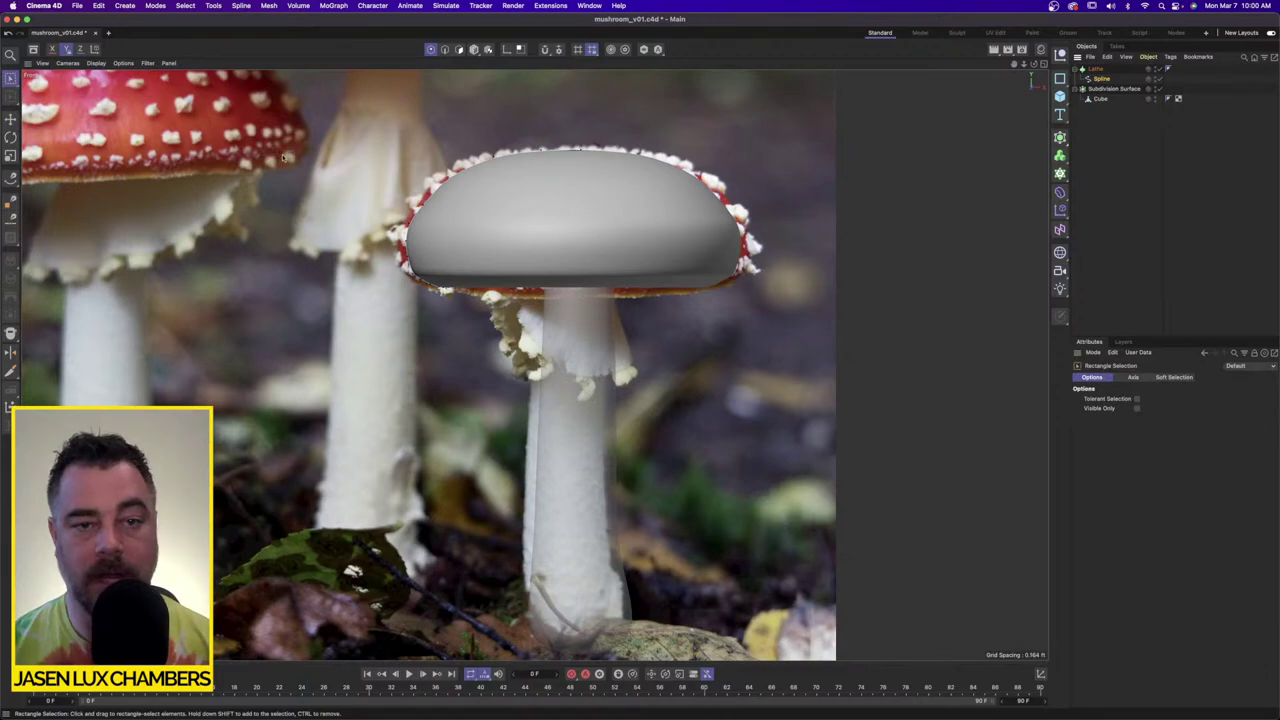
pyautogui.moveTo(283, 158); pyautogui.dragTo(471, 298)
pyautogui.rightClick(470, 229)
pyautogui.click(440, 214)
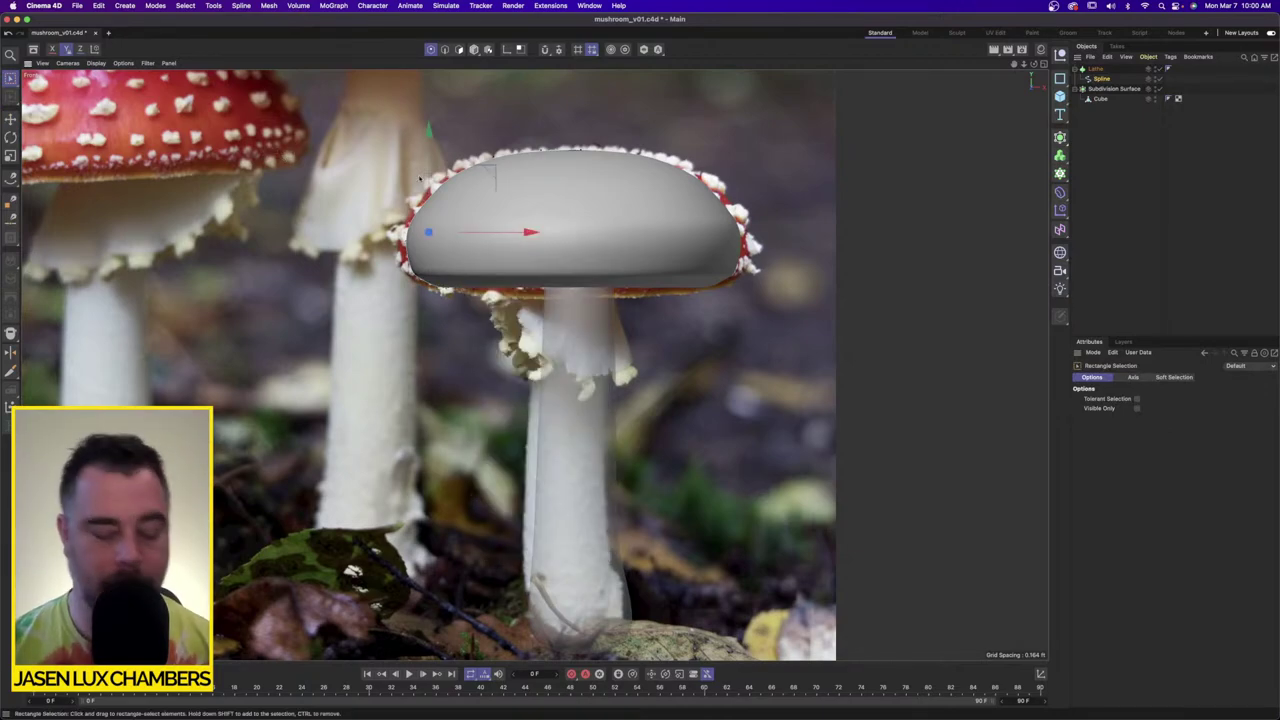
pyautogui.keyDown('alt'); pyautogui.moveTo(439, 213); pyautogui.dragTo(503, 230, button='right'); pyautogui.keyUp('alt')
pyautogui.moveTo(504, 244); pyautogui.dragTo(489, 245)
# Step: Select the underside point just inside the cap's left rim and lower it slightly along Y to follow the photo
pyautogui.keyDown('alt'); pyautogui.moveTo(629, 195); pyautogui.dragTo(629, 173, button='middle'); pyautogui.keyUp('alt')
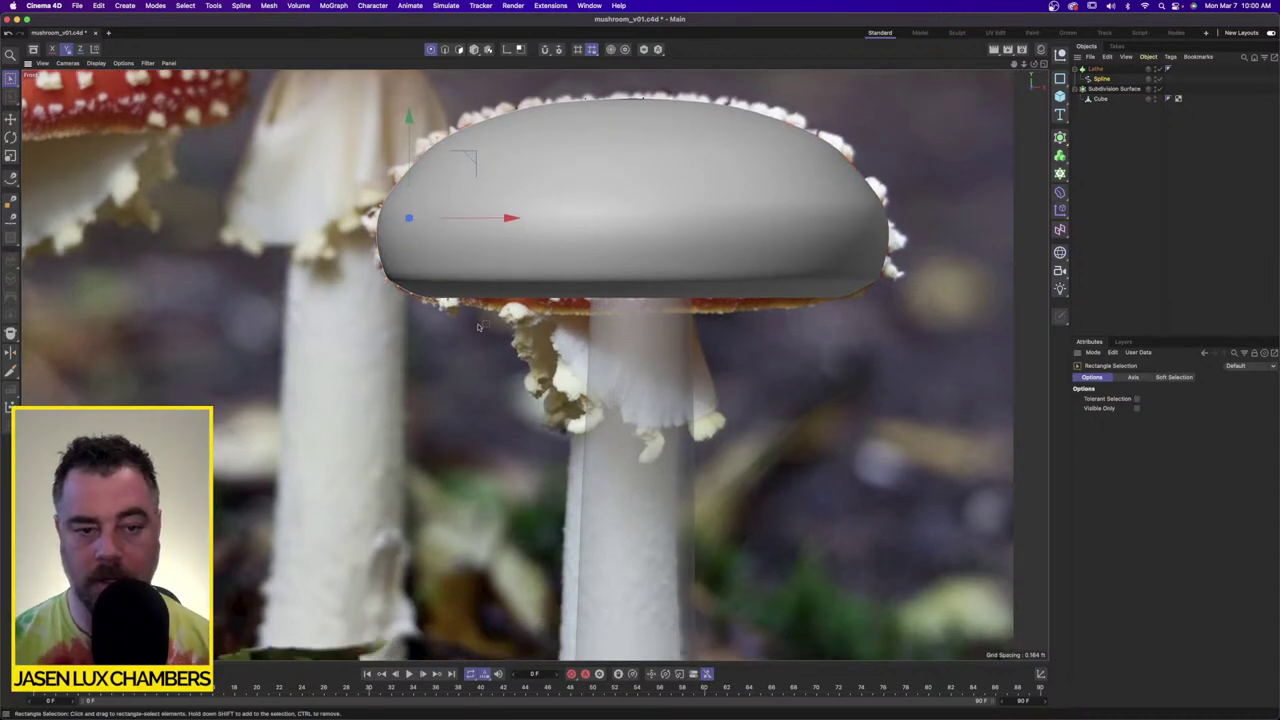
pyautogui.scroll(5, 432, 288)
pyautogui.moveTo(414, 284); pyautogui.dragTo(454, 326)
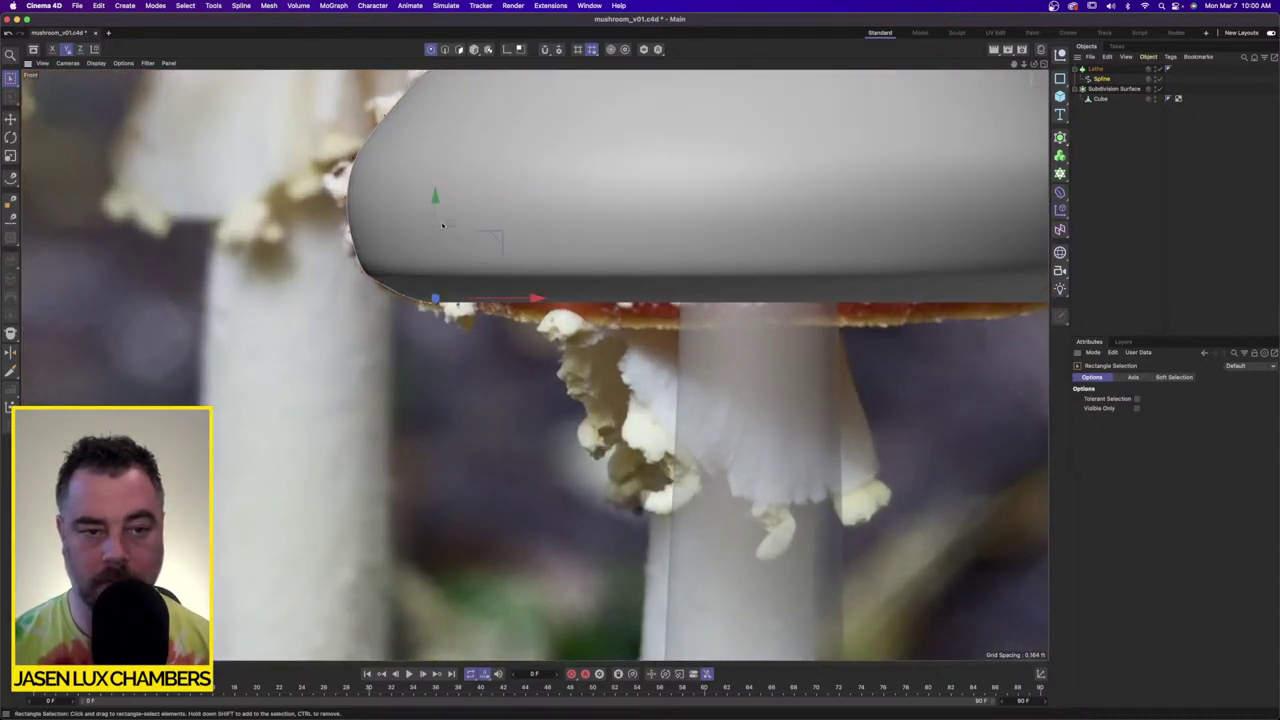
pyautogui.moveTo(442, 225)
pyautogui.mouseDown()
pyautogui.moveTo(441, 247)
pyautogui.moveTo(441, 235)
pyautogui.mouseUp()
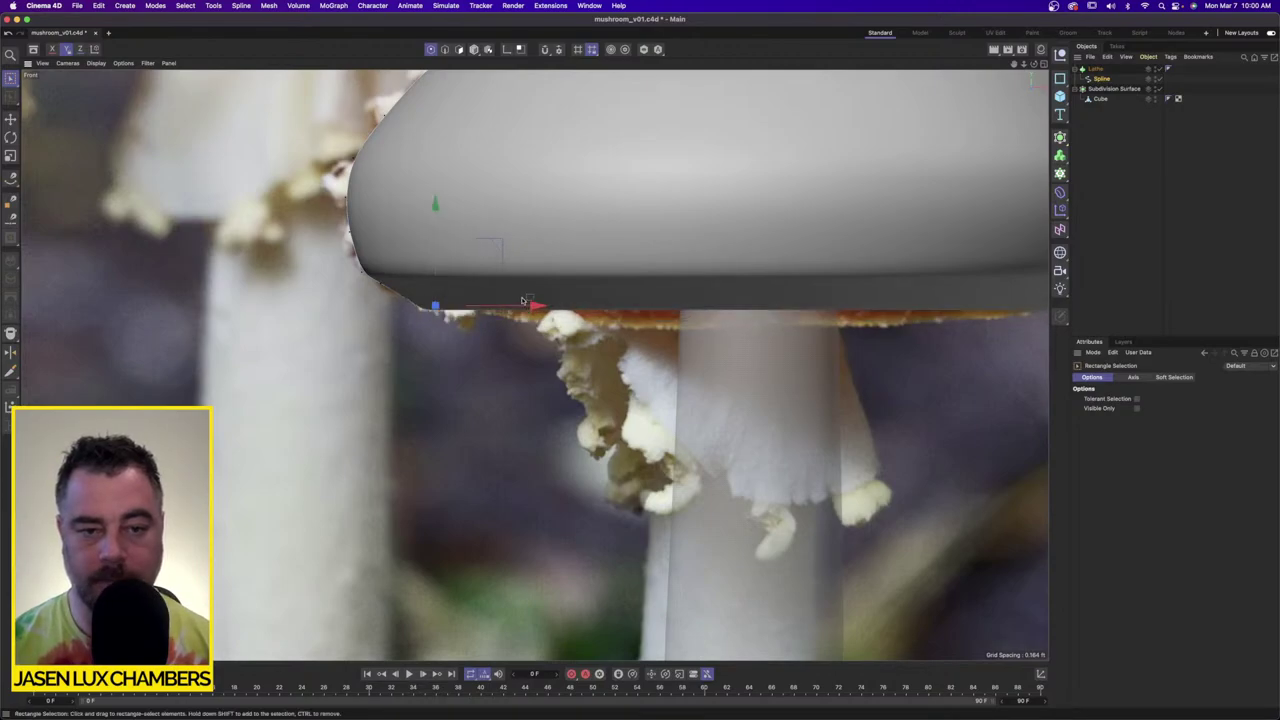
# Step: Select the profile spline's point at the lower left rim corner and lower it slightly along Y to round the edge
pyautogui.scroll(-5, 640, 229)
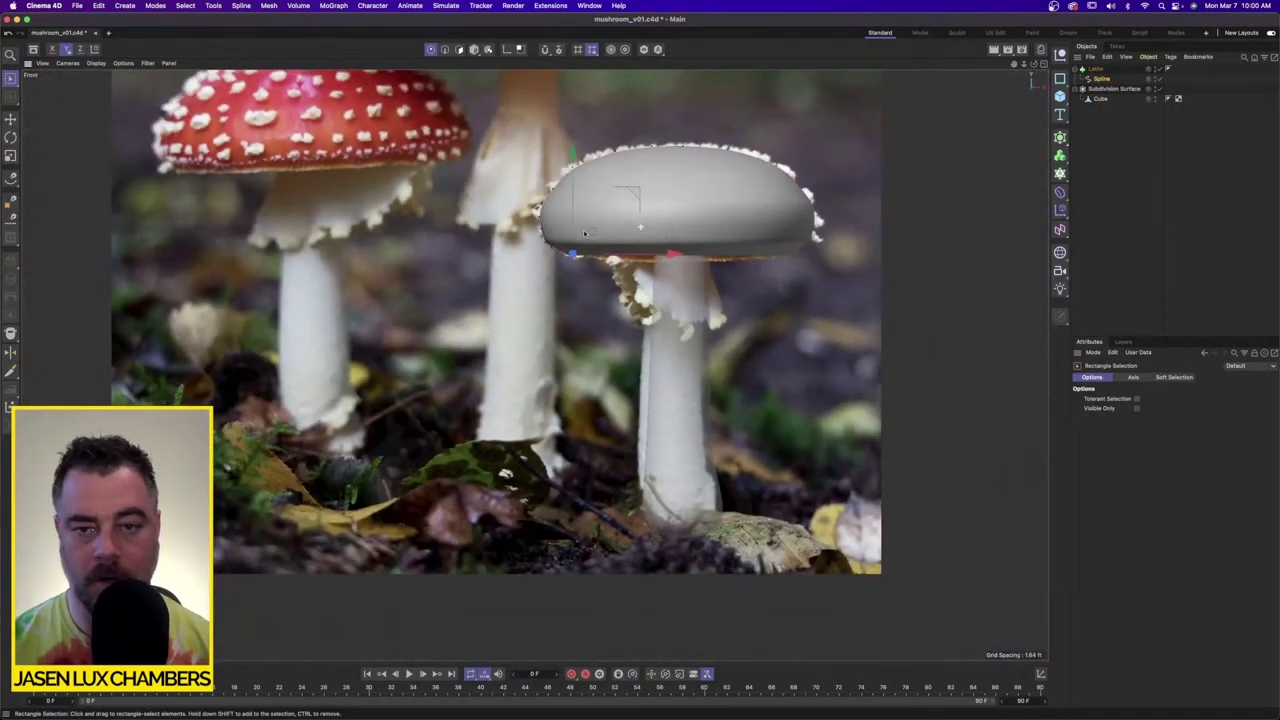
pyautogui.scroll(5, 615, 227)
pyautogui.scroll(3, 615, 227)
pyautogui.moveTo(345, 281); pyautogui.dragTo(396, 321)
pyautogui.moveTo(301, 249); pyautogui.dragTo(385, 328)
pyautogui.moveTo(354, 227); pyautogui.dragTo(354, 241)
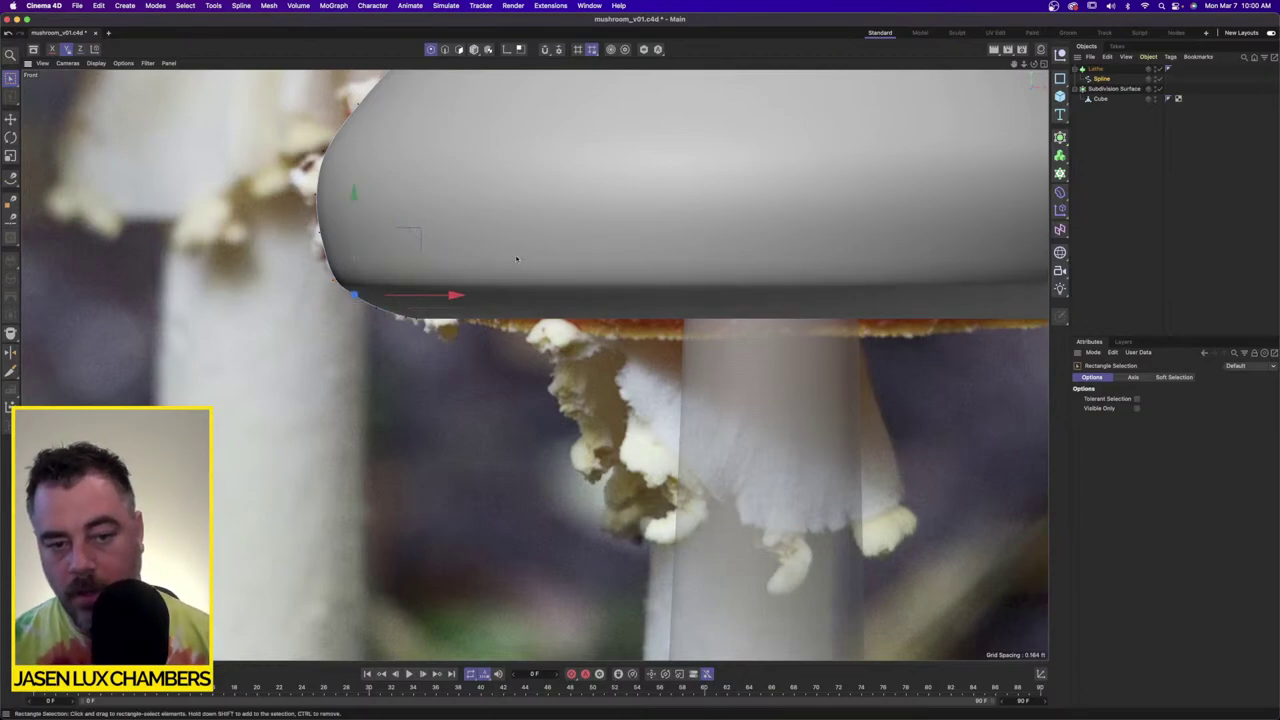
pyautogui.scroll(-10, 517, 260)
pyautogui.scroll(4, 560, 260)
pyautogui.scroll(-2, 747, 260)
pyautogui.scroll(-3, 748, 263)
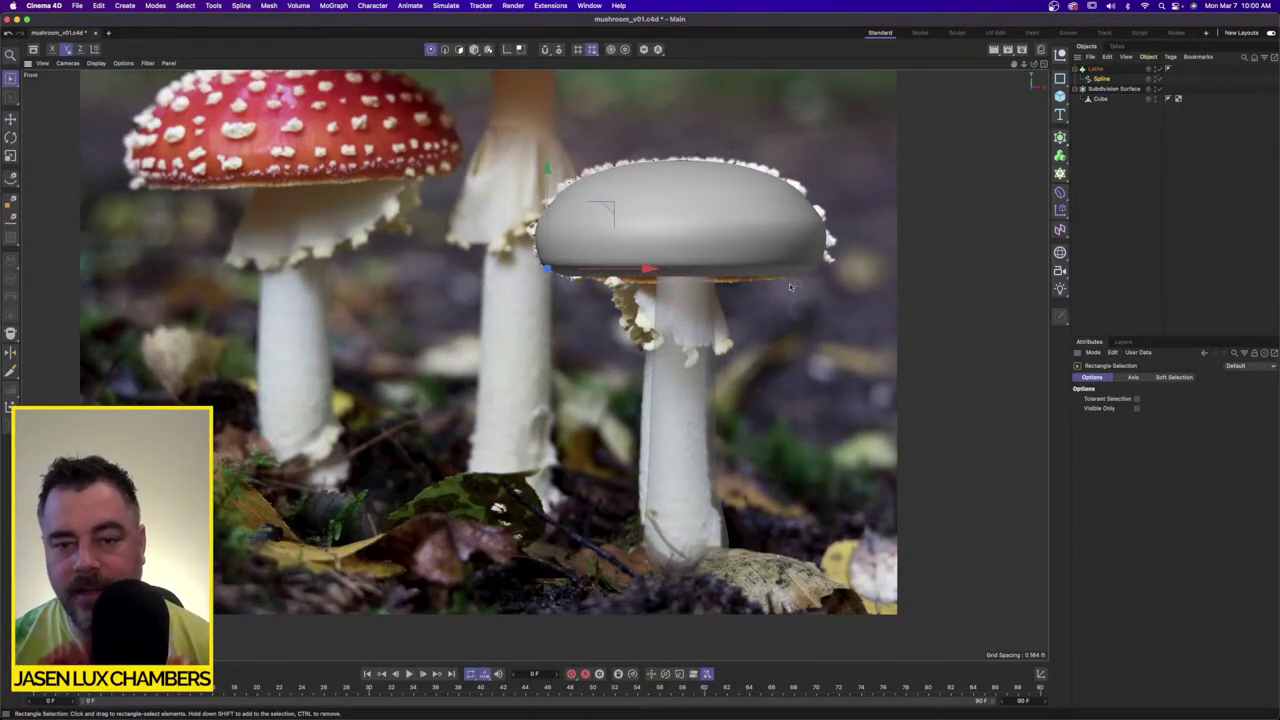
pyautogui.scroll(2, 780, 276)
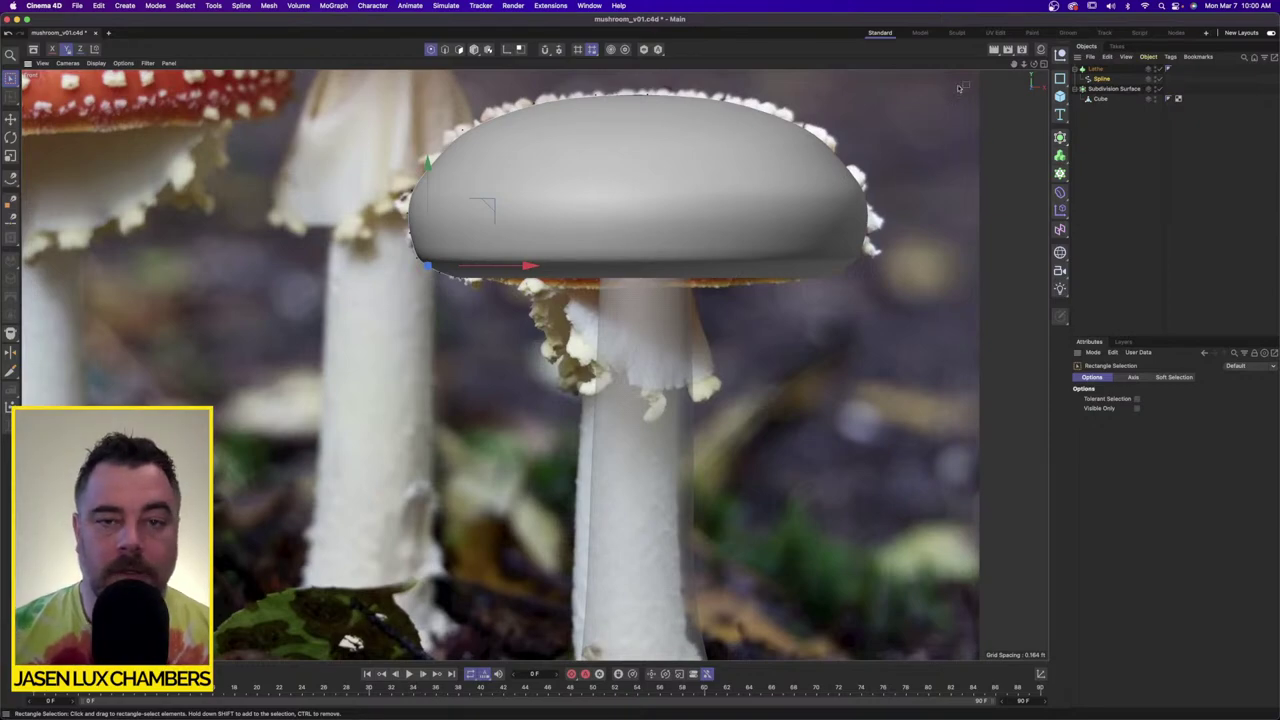
# Step: Set the X position of the cap profile's top end point to 0 ft, then deselect everything
pyautogui.click(1044, 64)
pyautogui.moveTo(331, 212)
pyautogui.keyDown('alt'); pyautogui.mouseDown()
pyautogui.moveTo(331, 188)
pyautogui.moveTo(338, 218)
pyautogui.mouseUp(); pyautogui.keyUp('alt')
pyautogui.scroll(6, 356, 169)
pyautogui.moveTo(301, 158); pyautogui.dragTo(358, 156)
pyautogui.scroll(6, 302, 166)
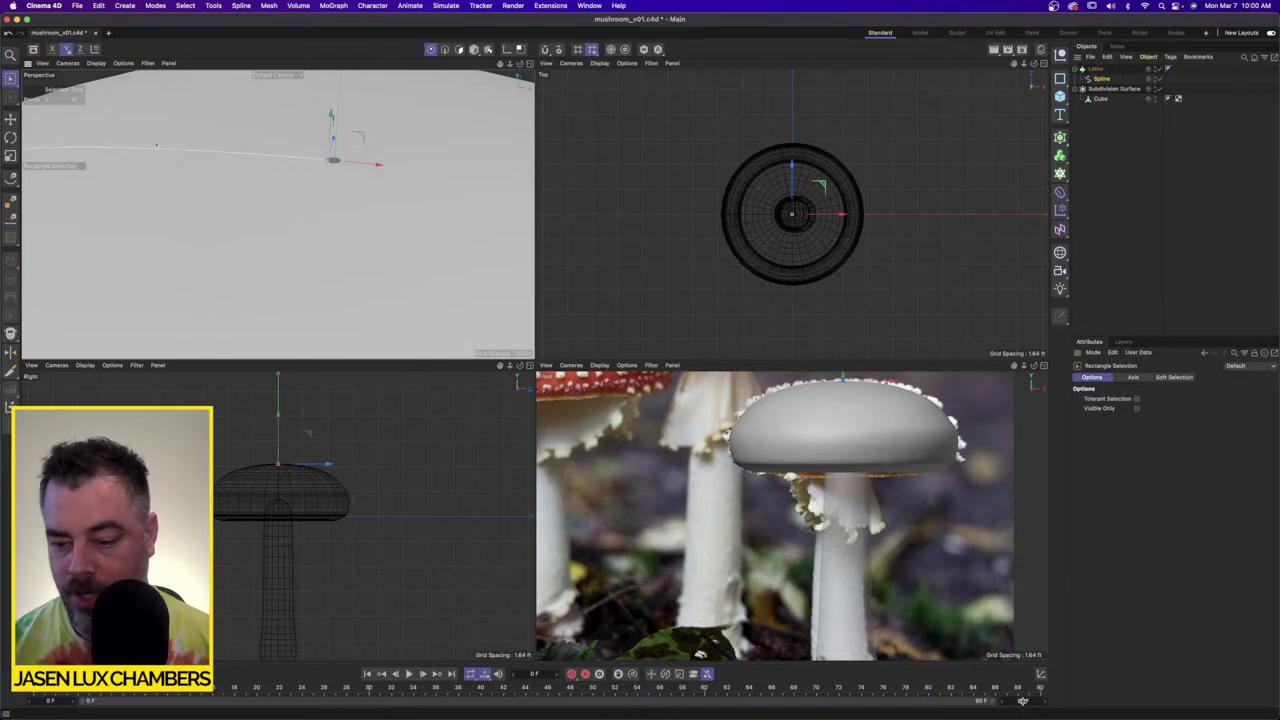
pyautogui.click(1040, 674)
pyautogui.click(1118, 679)
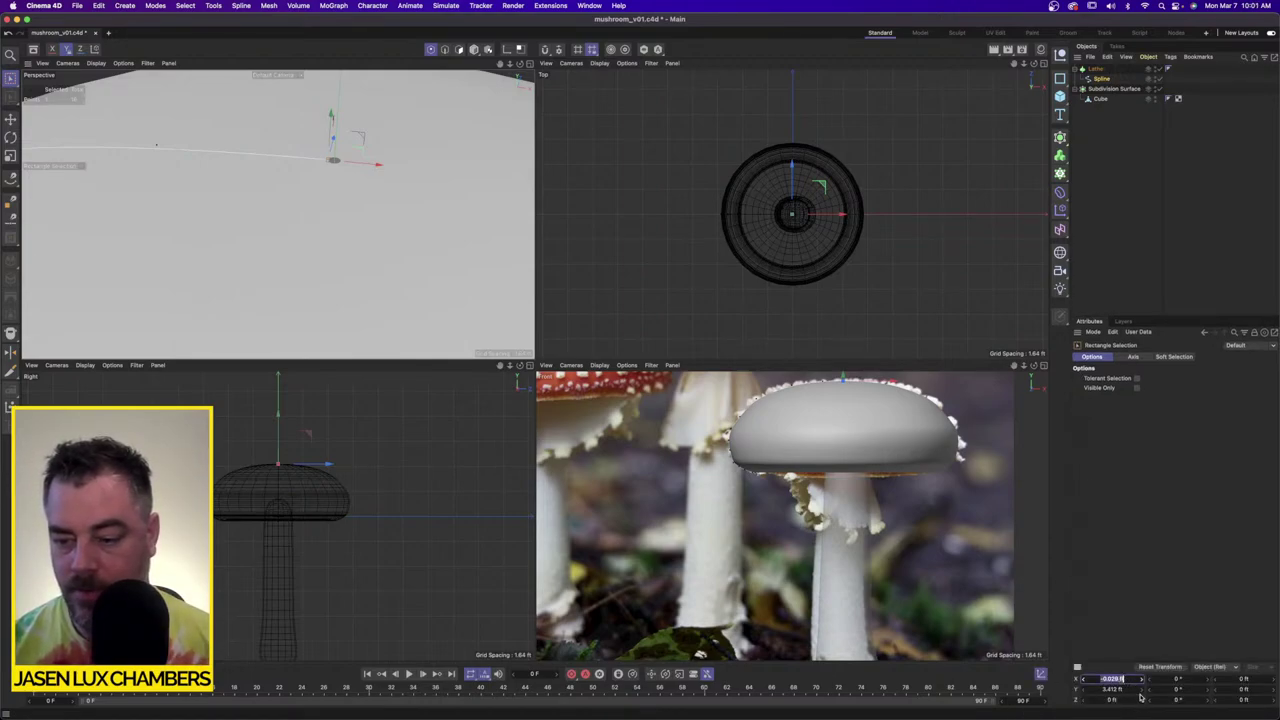
pyautogui.write('0')
pyautogui.press('Return')
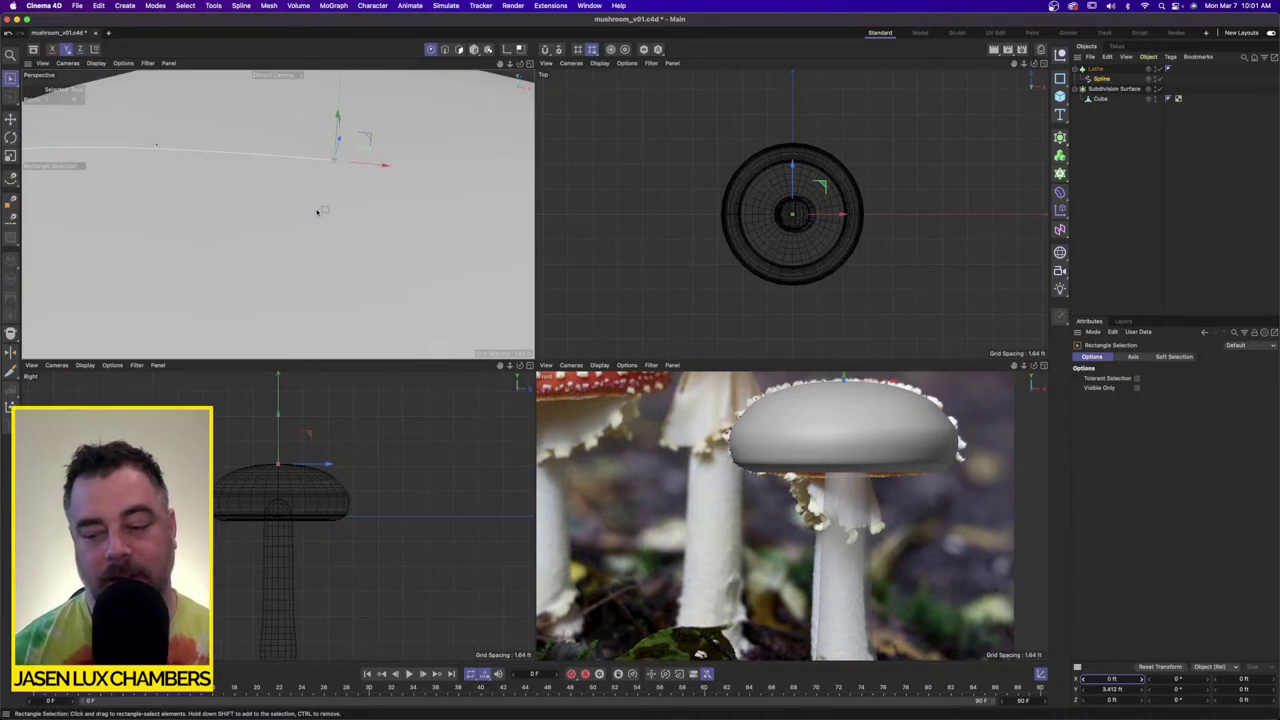
pyautogui.scroll(-5, 383, 264)
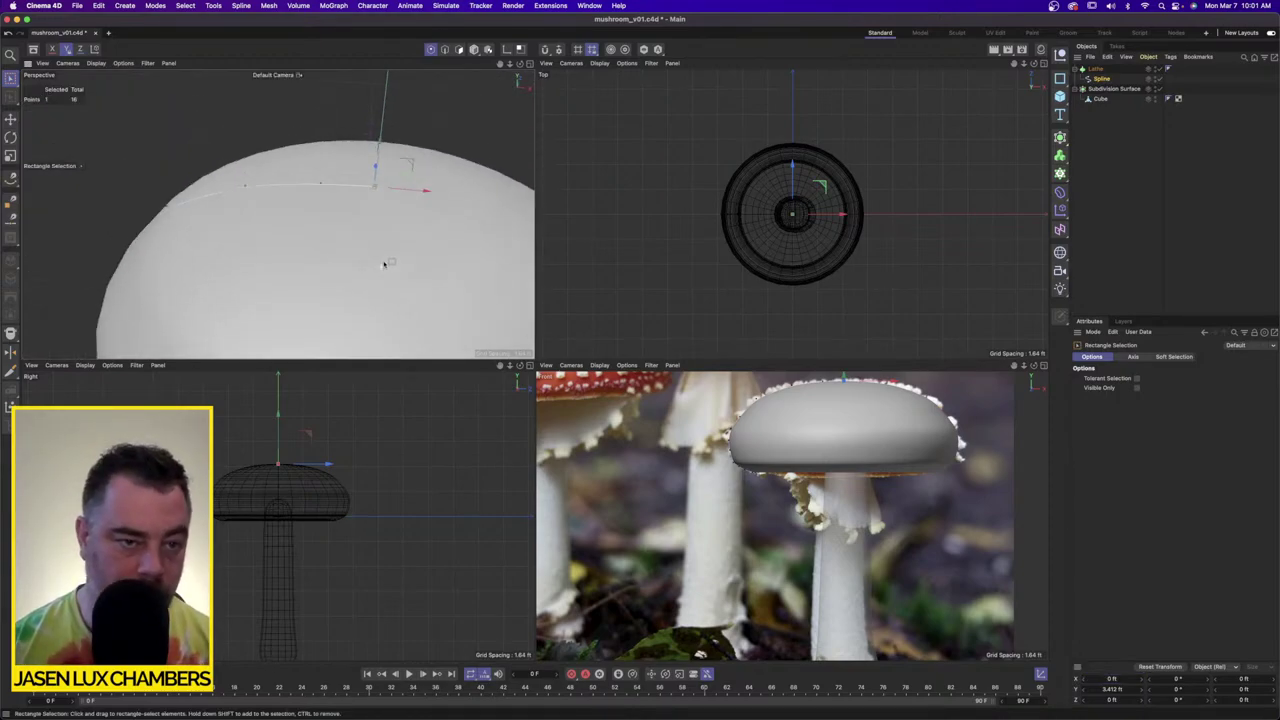
pyautogui.scroll(-10, 383, 264)
pyautogui.keyDown('alt'); pyautogui.moveTo(383, 264); pyautogui.dragTo(250, 150, button='middle'); pyautogui.keyUp('alt')
pyautogui.click(1128, 220)
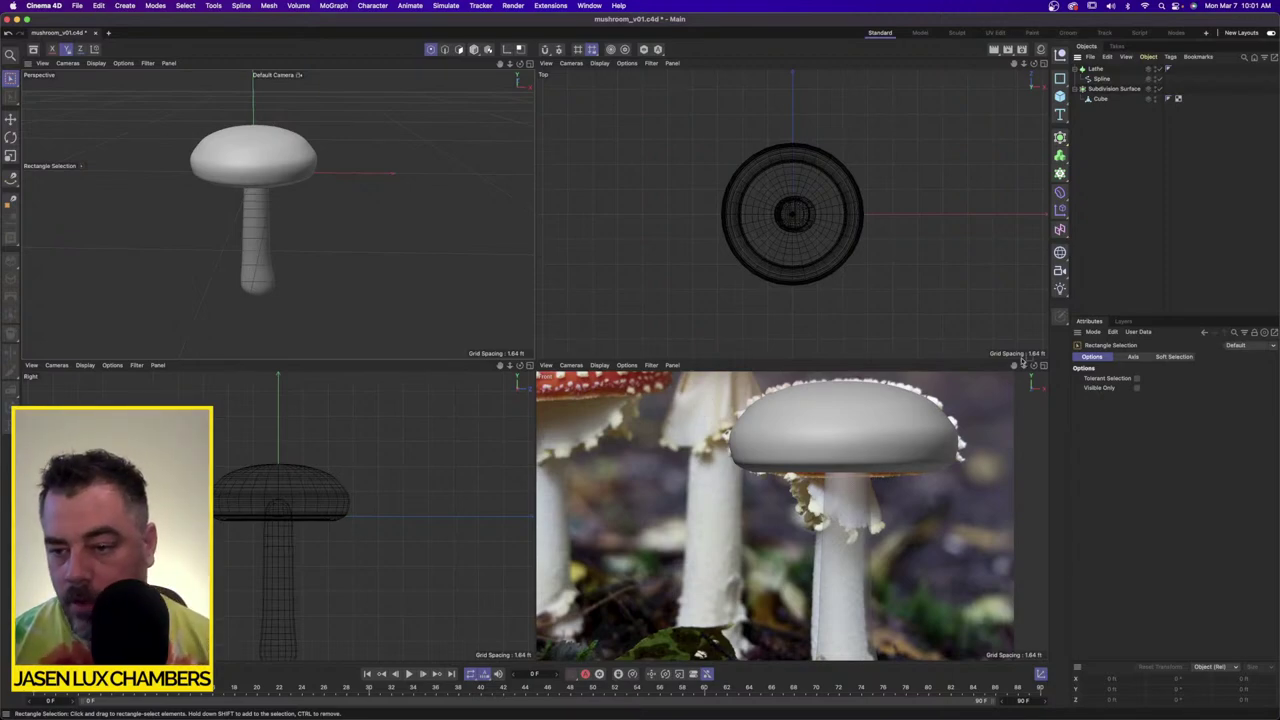
# Step: Draw an open, eight-point spline around the stem in the Top view with the Spline Pen, leaving a gap on the left side
pyautogui.click(1043, 365)
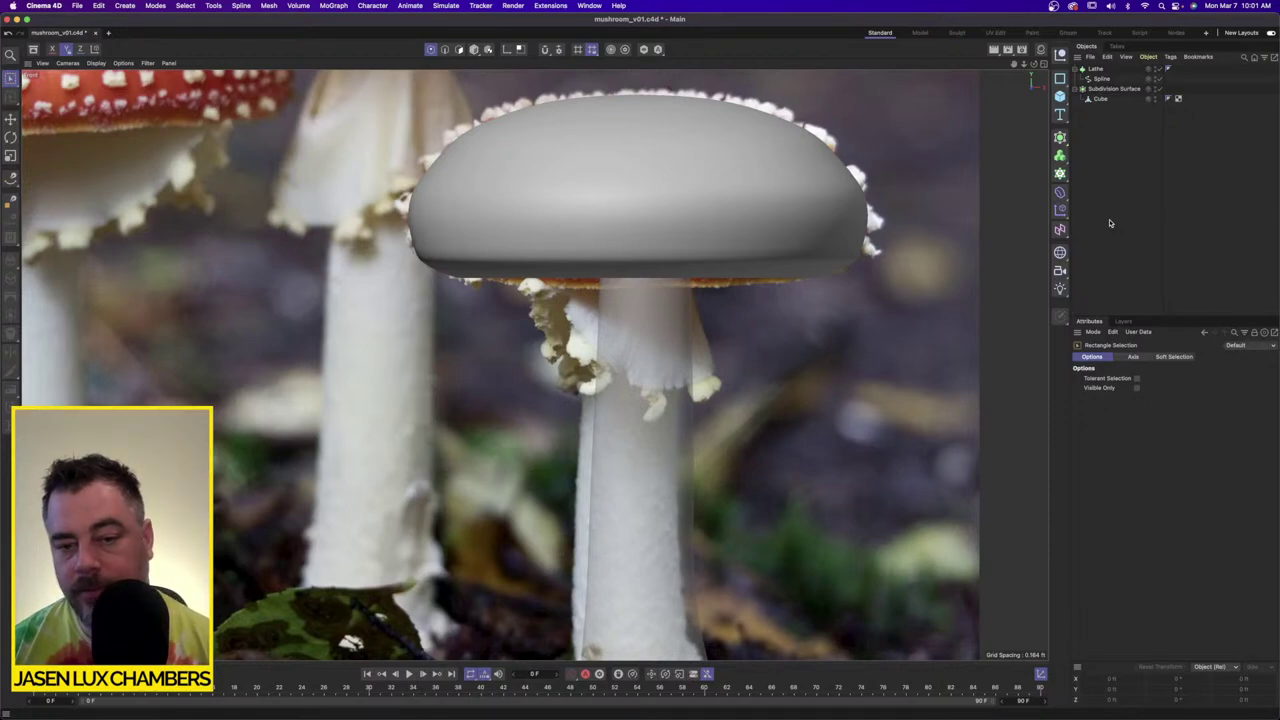
pyautogui.click(1043, 63)
pyautogui.scroll(3, 837, 189)
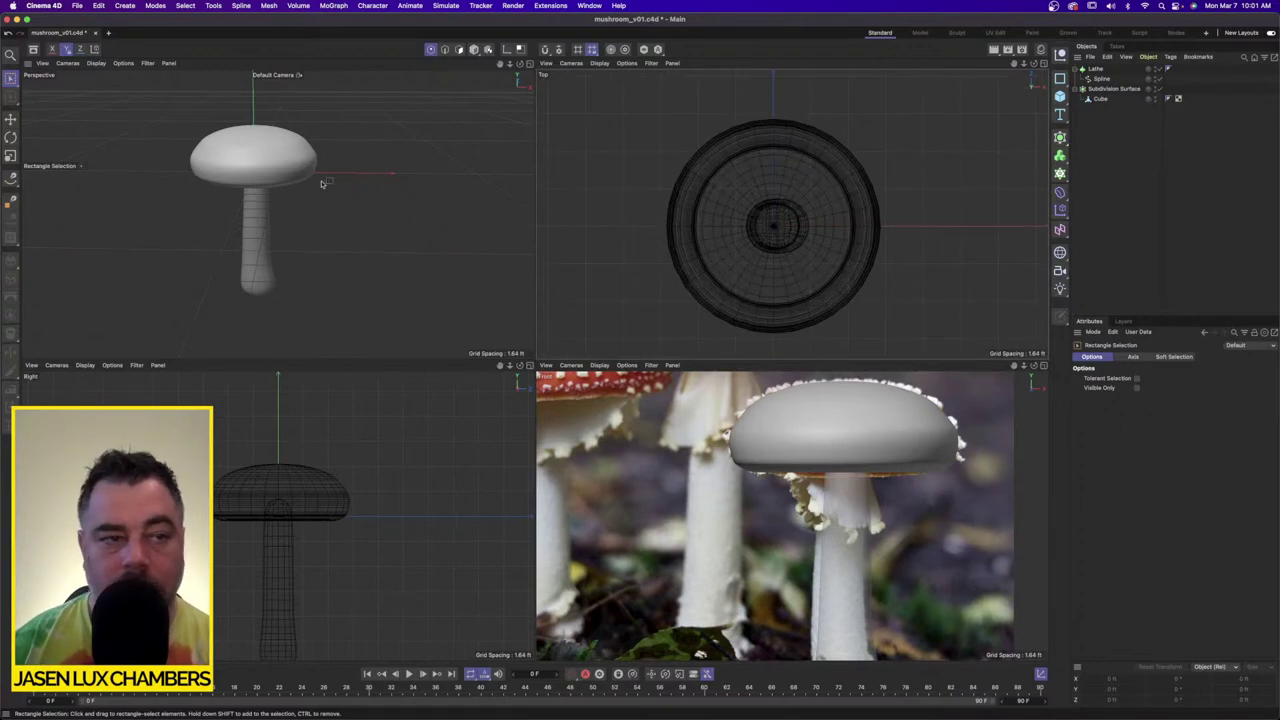
pyautogui.click(12, 178)
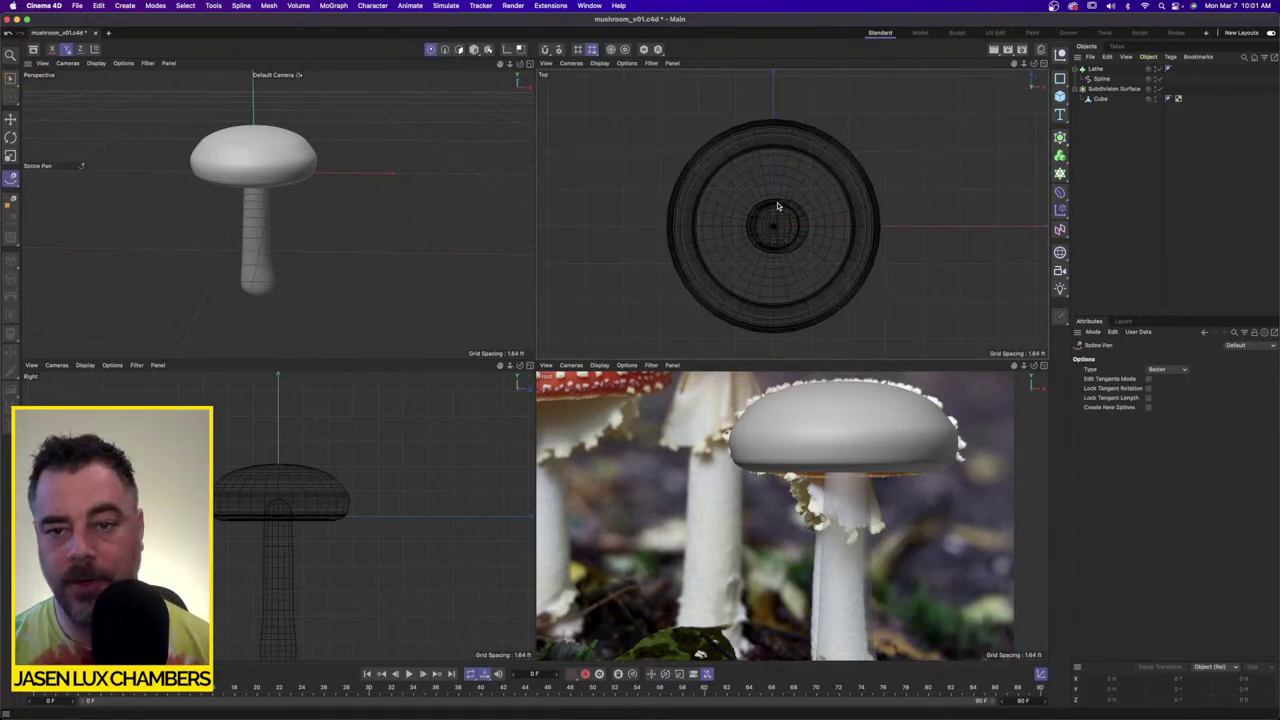
pyautogui.click(758, 204)
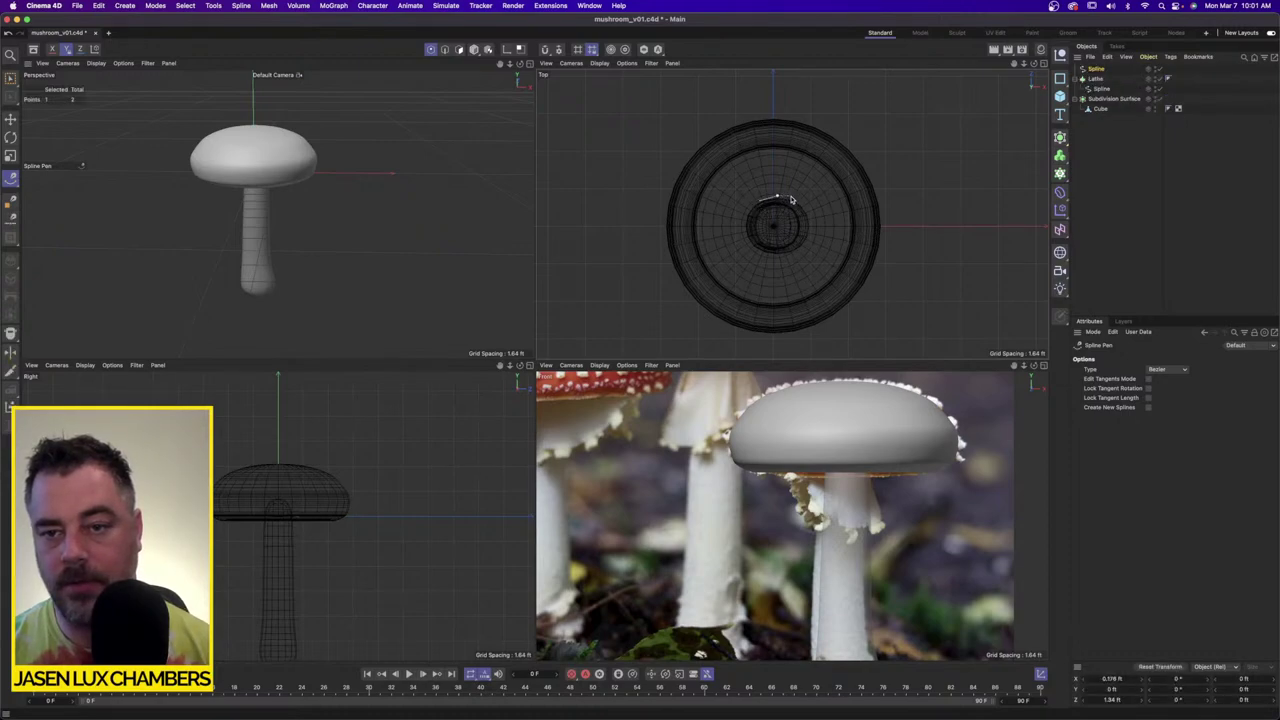
pyautogui.click(797, 200)
pyautogui.click(808, 211)
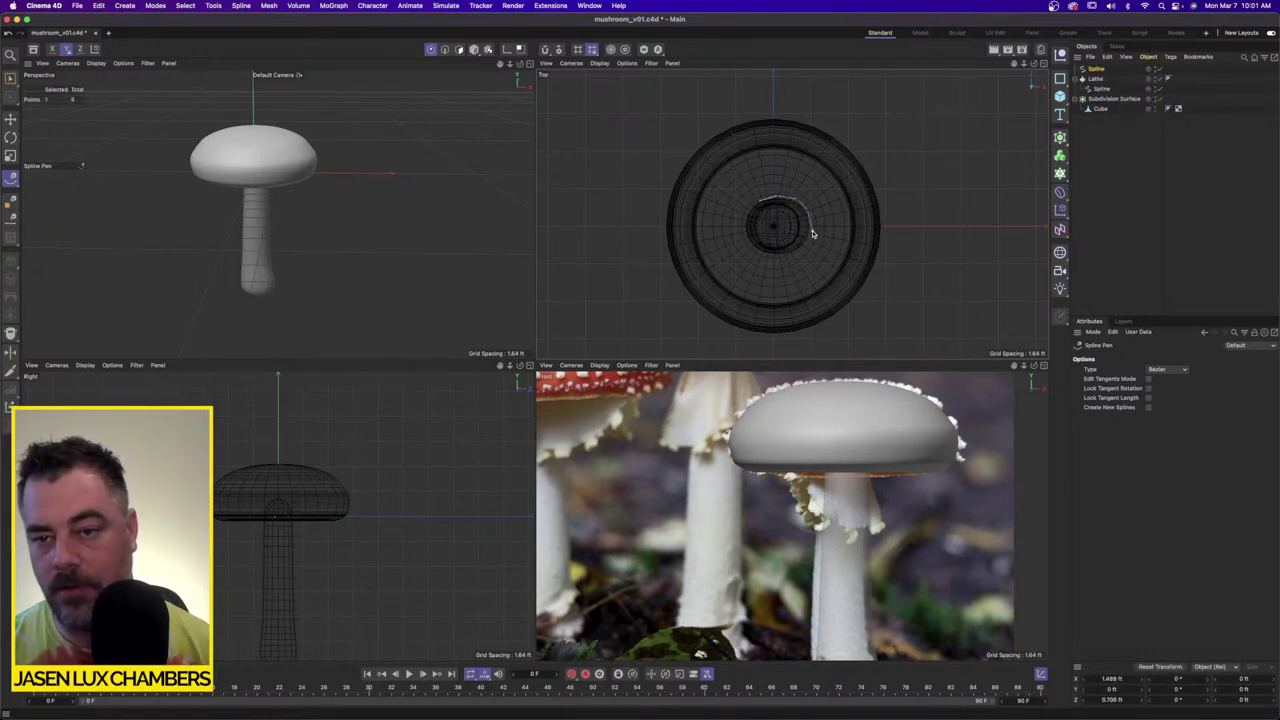
pyautogui.click(801, 248)
pyautogui.click(773, 256)
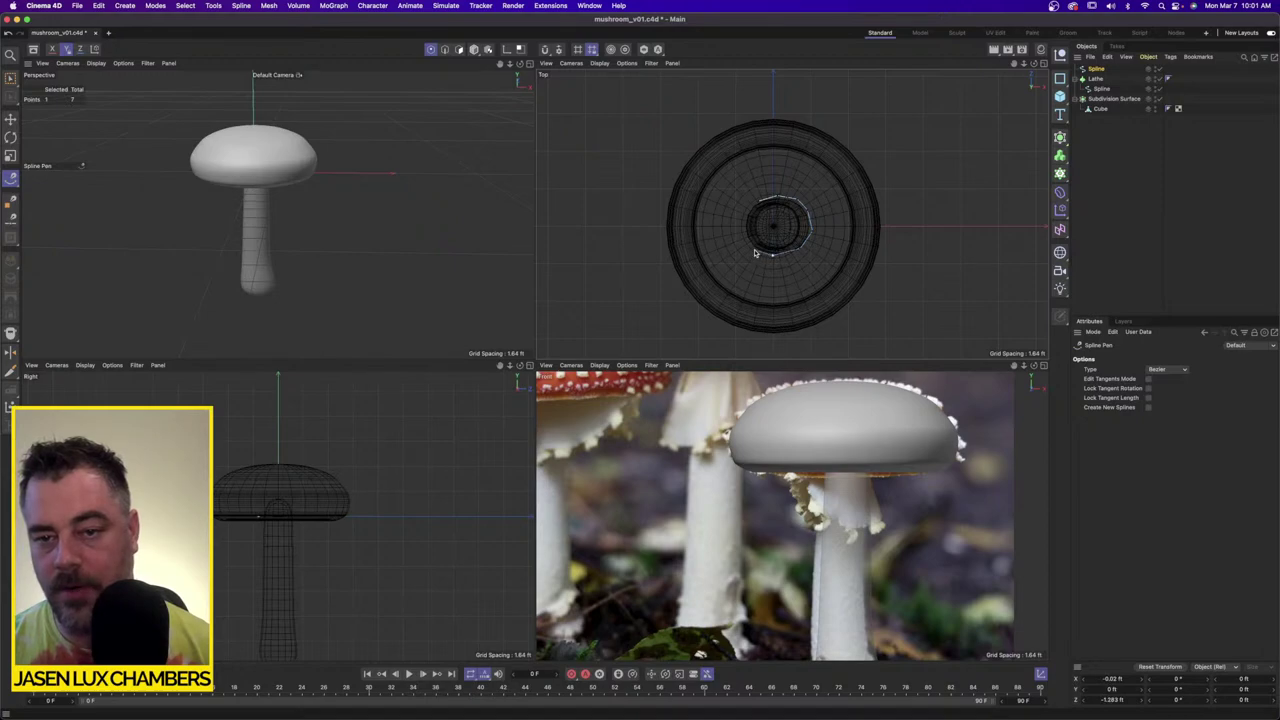
pyautogui.click(756, 249)
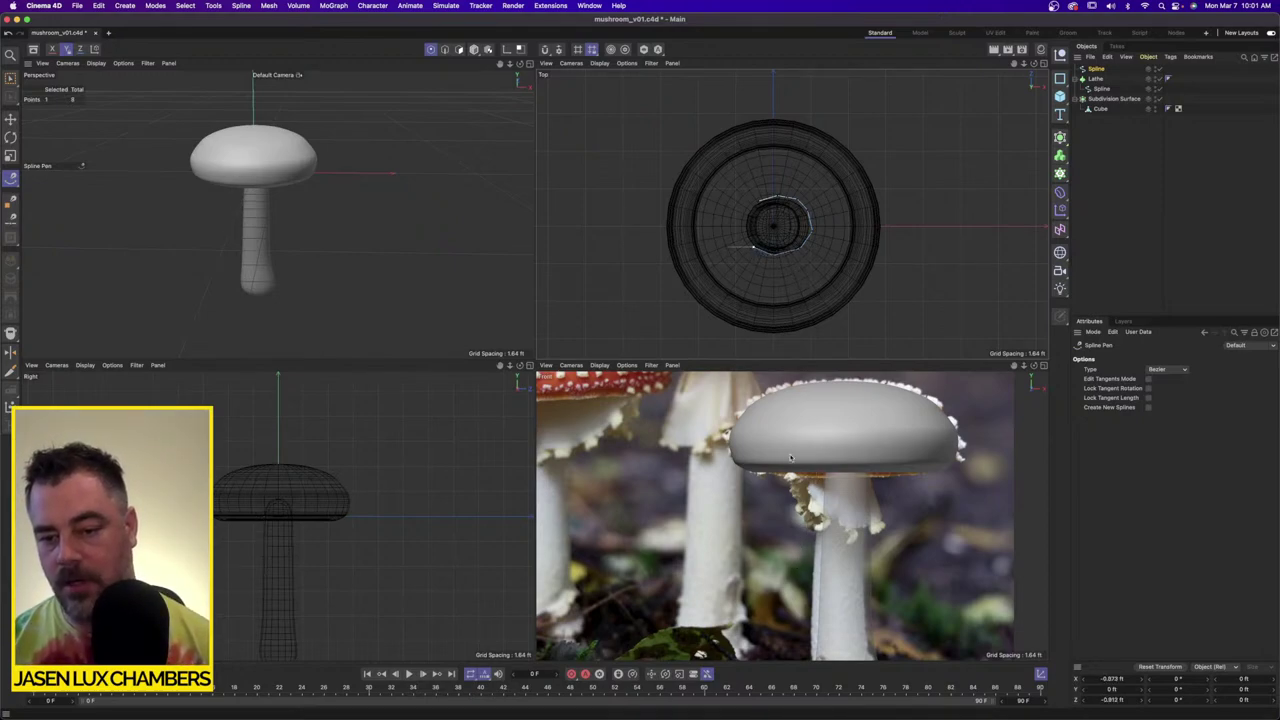
pyautogui.scroll(1, 803, 251)
pyautogui.press('Escape')
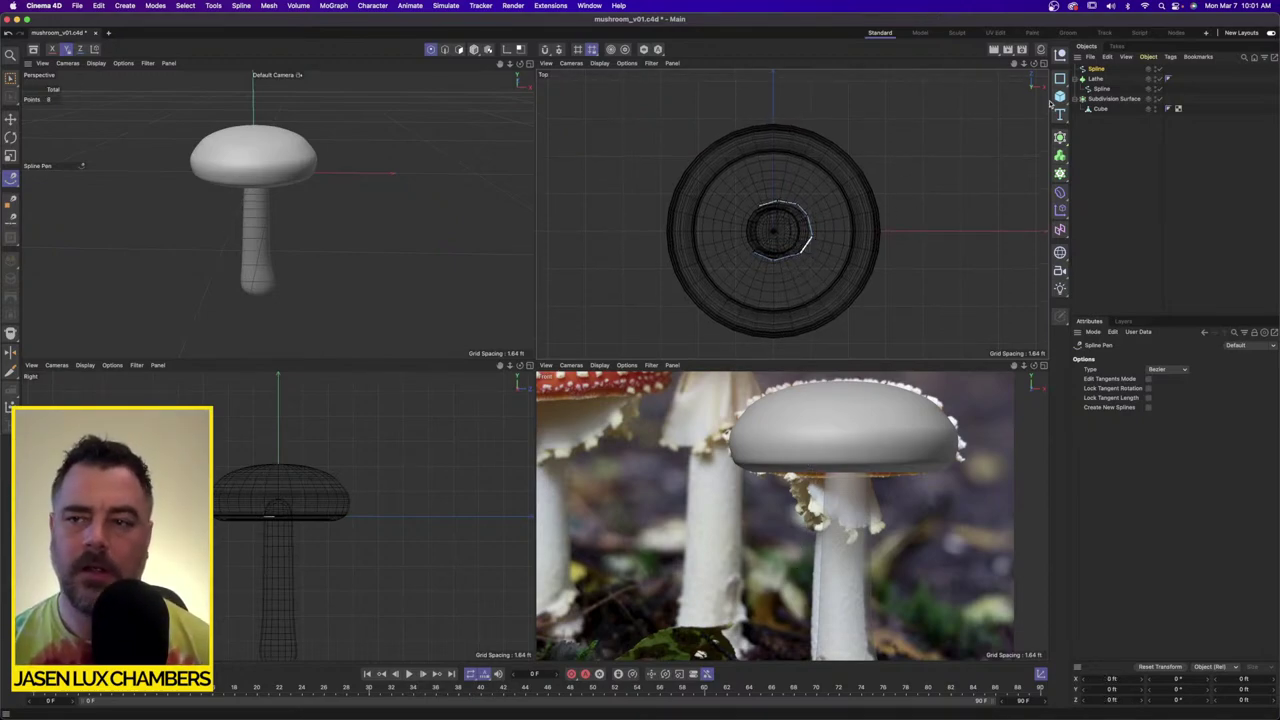
# Step: Set the type of the new spline around the stem to B-Spline
pyautogui.click(1096, 70)
pyautogui.click(1205, 378)
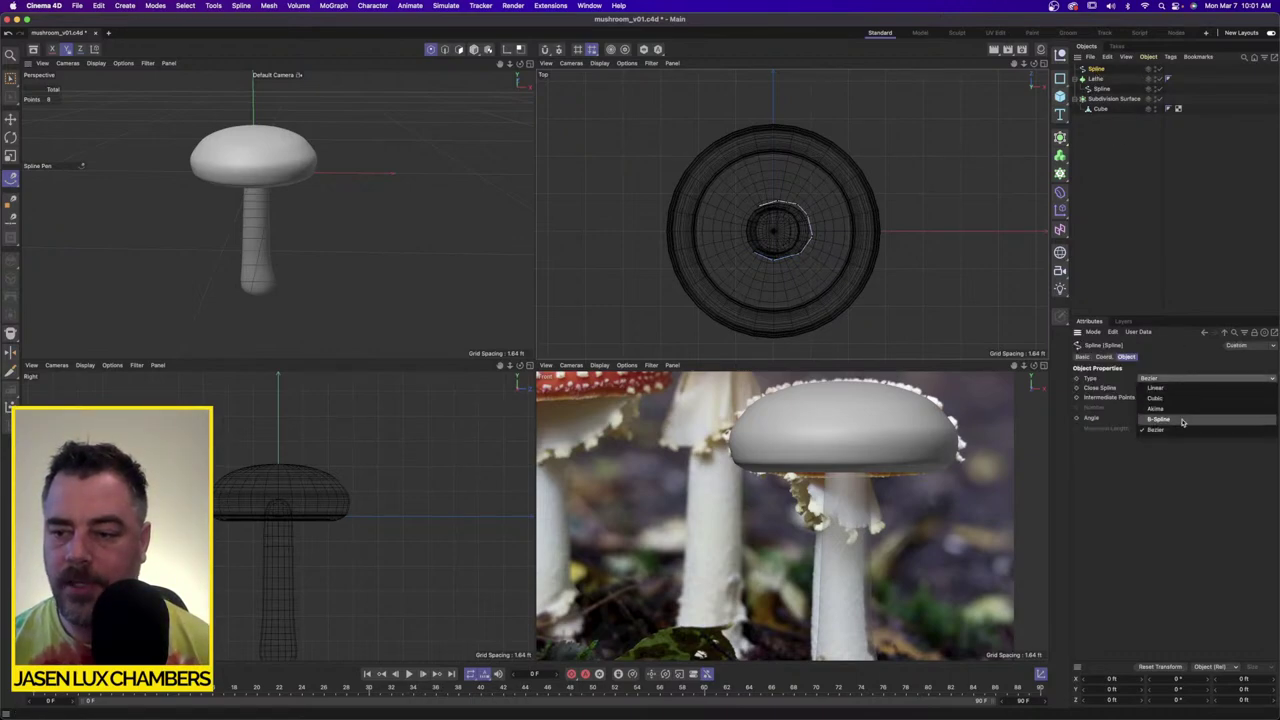
pyautogui.click(1160, 421)
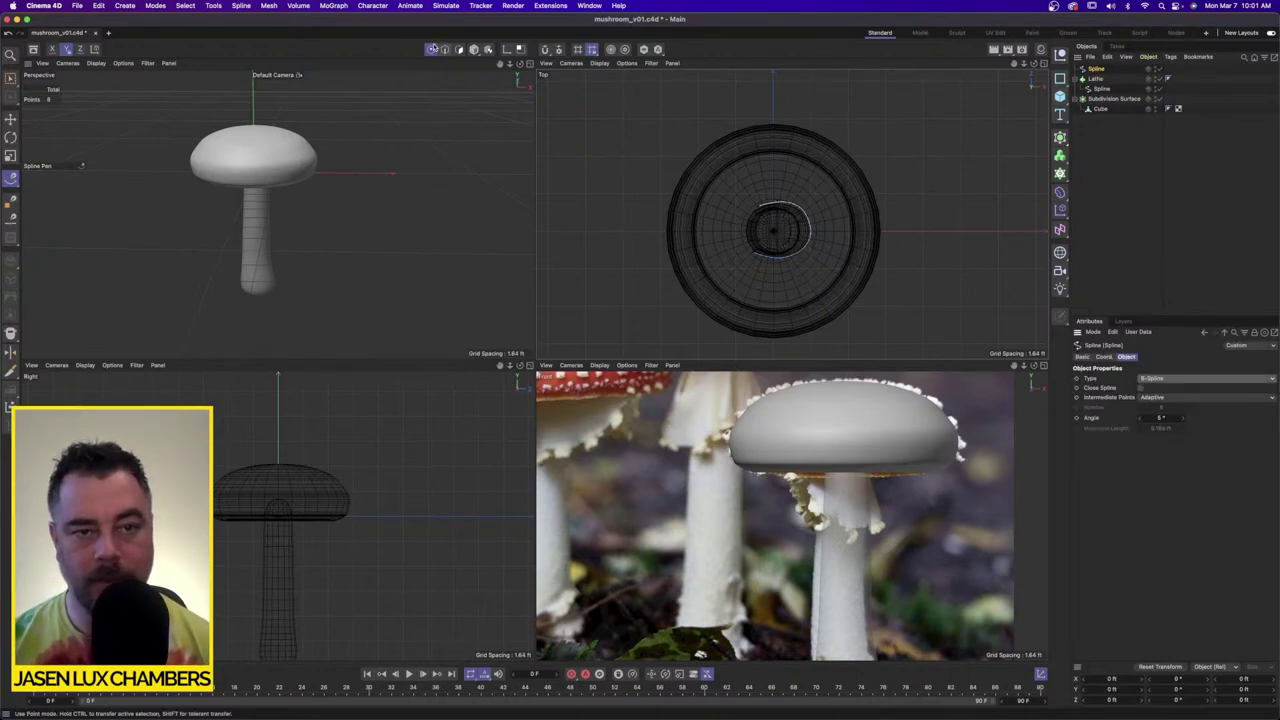
# Step: Select all points of the spline around the stem and raise them about 0.143 ft along Y in the Front view
pyautogui.press('super+a')
pyautogui.keyDown('alt'); pyautogui.moveTo(921, 492); pyautogui.dragTo(906, 493, button='right'); pyautogui.keyUp('alt')
pyautogui.scroll(-5, 905, 492)
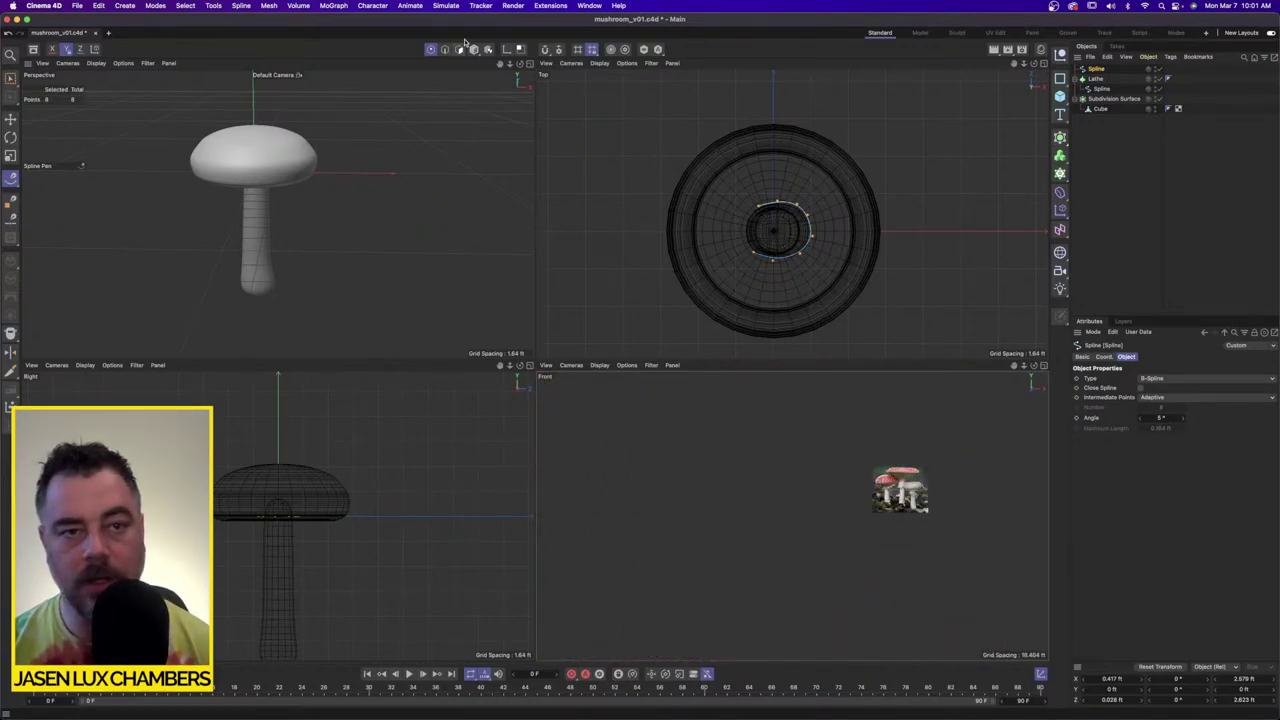
pyautogui.press('e')
pyautogui.scroll(5, 928, 490)
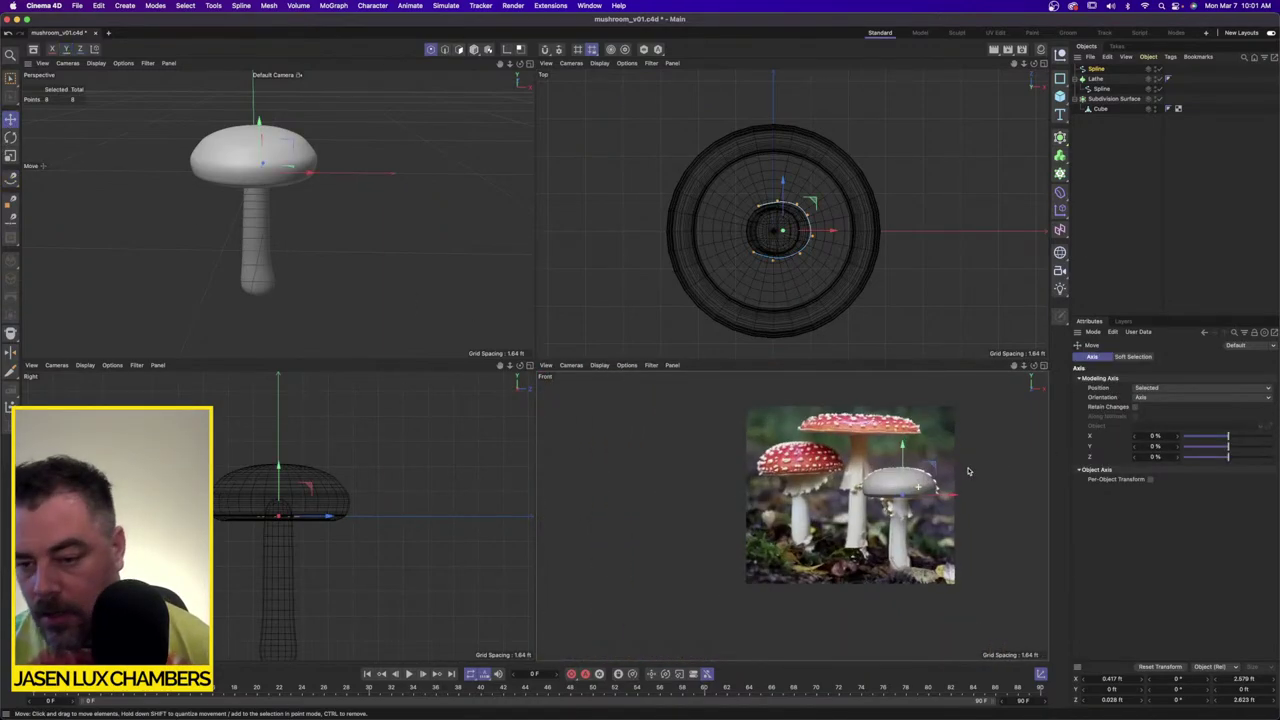
pyautogui.moveTo(861, 490); pyautogui.dragTo(868, 477)
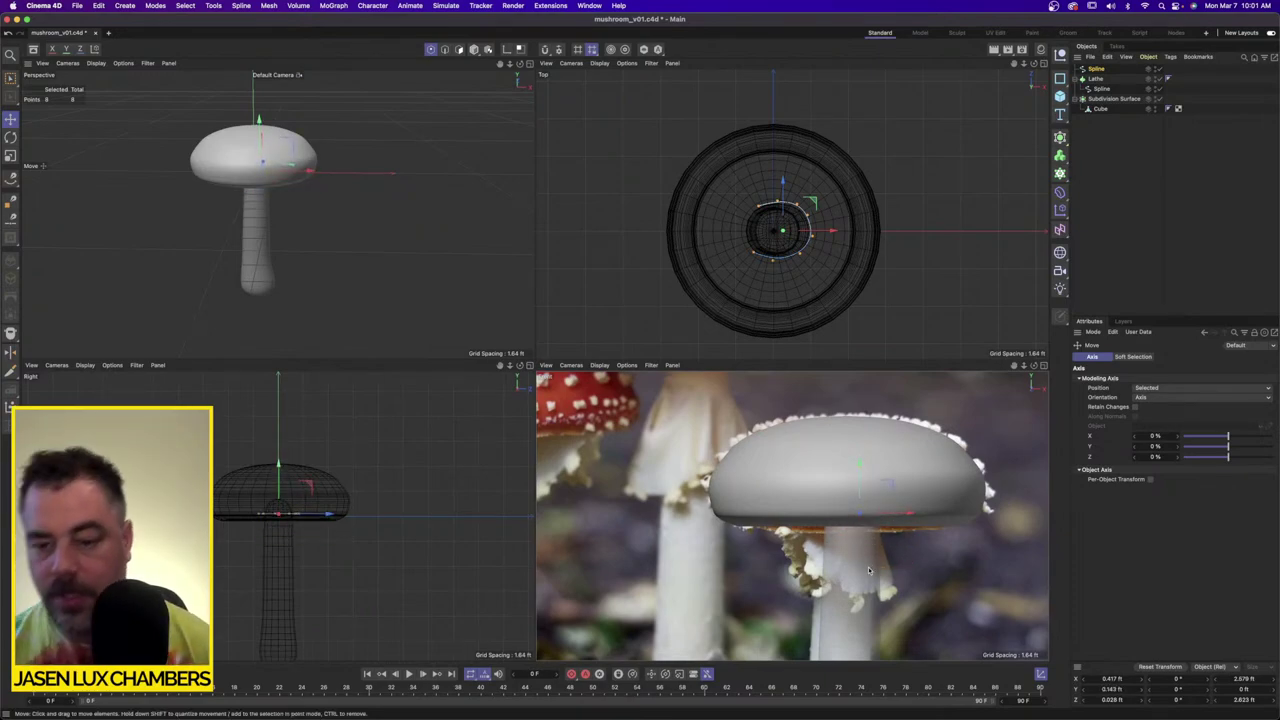
# Step: Duplicate the open spline around the stem and lower the copy to about -1.039 ft in Y in the Front view
pyautogui.scroll(4, 879, 565)
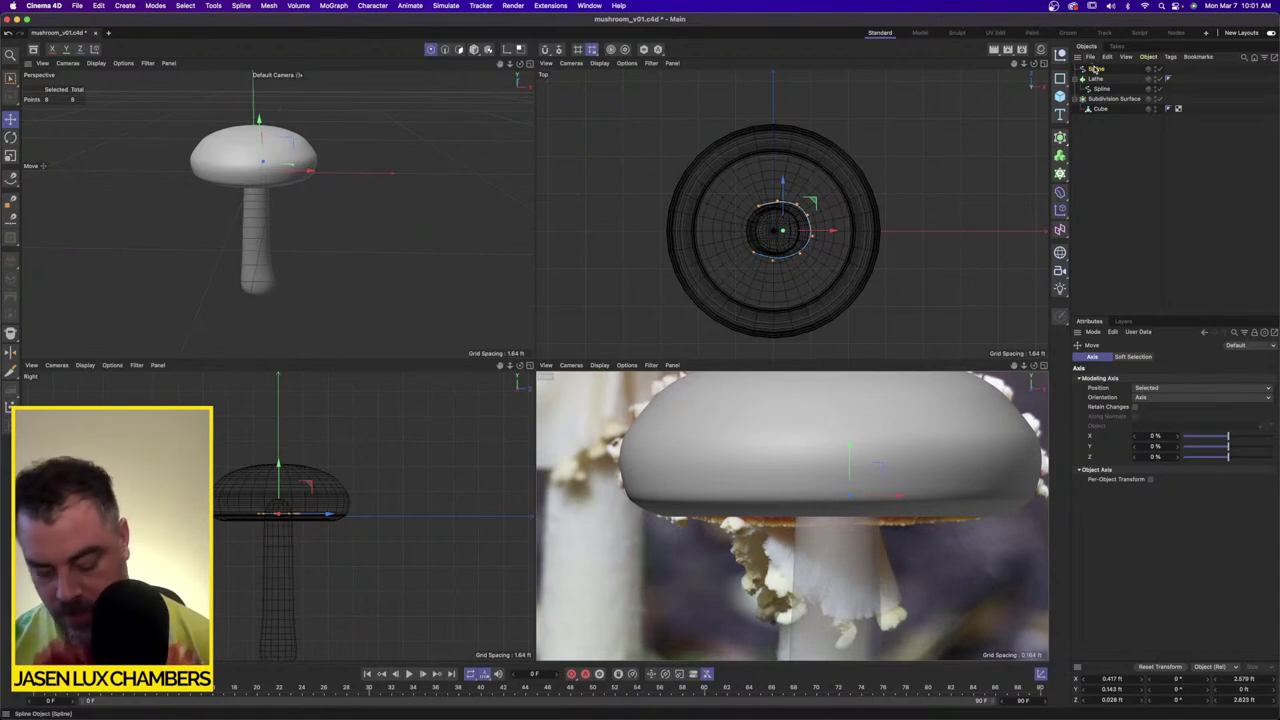
pyautogui.press('super+c')
pyautogui.press('super+v')
pyautogui.moveTo(847, 485); pyautogui.dragTo(874, 524)
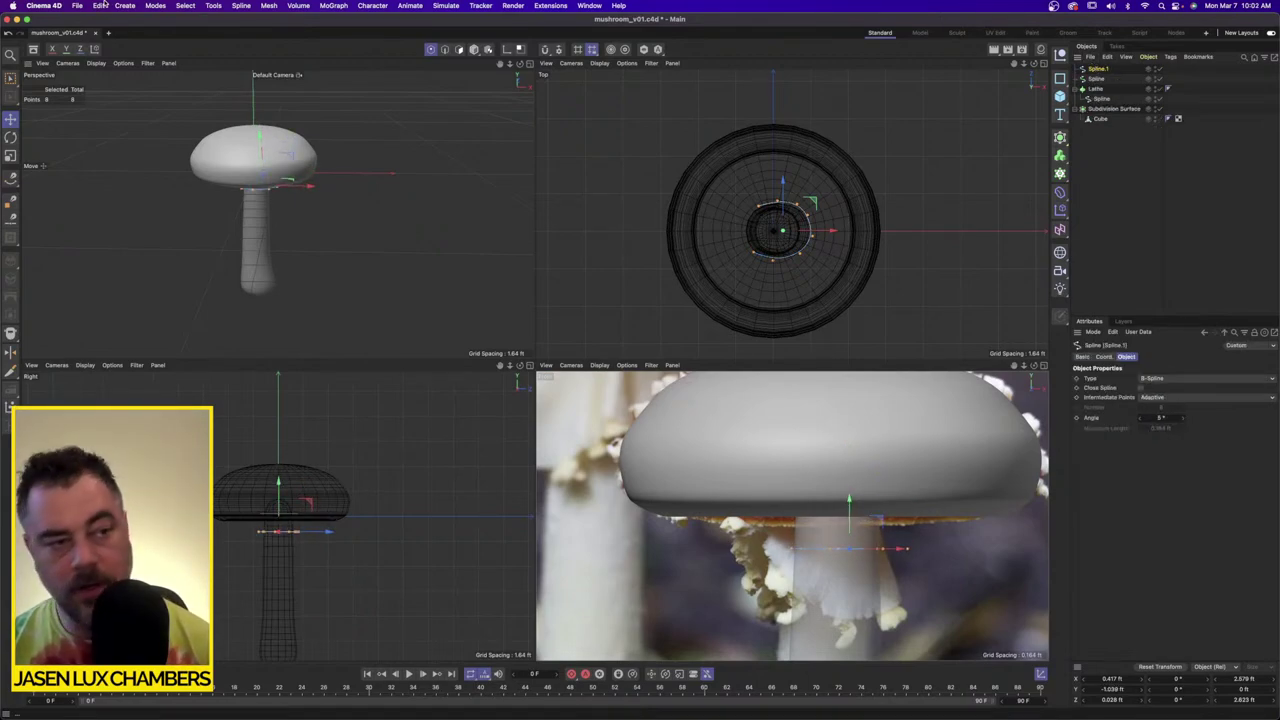
pyautogui.press('l')
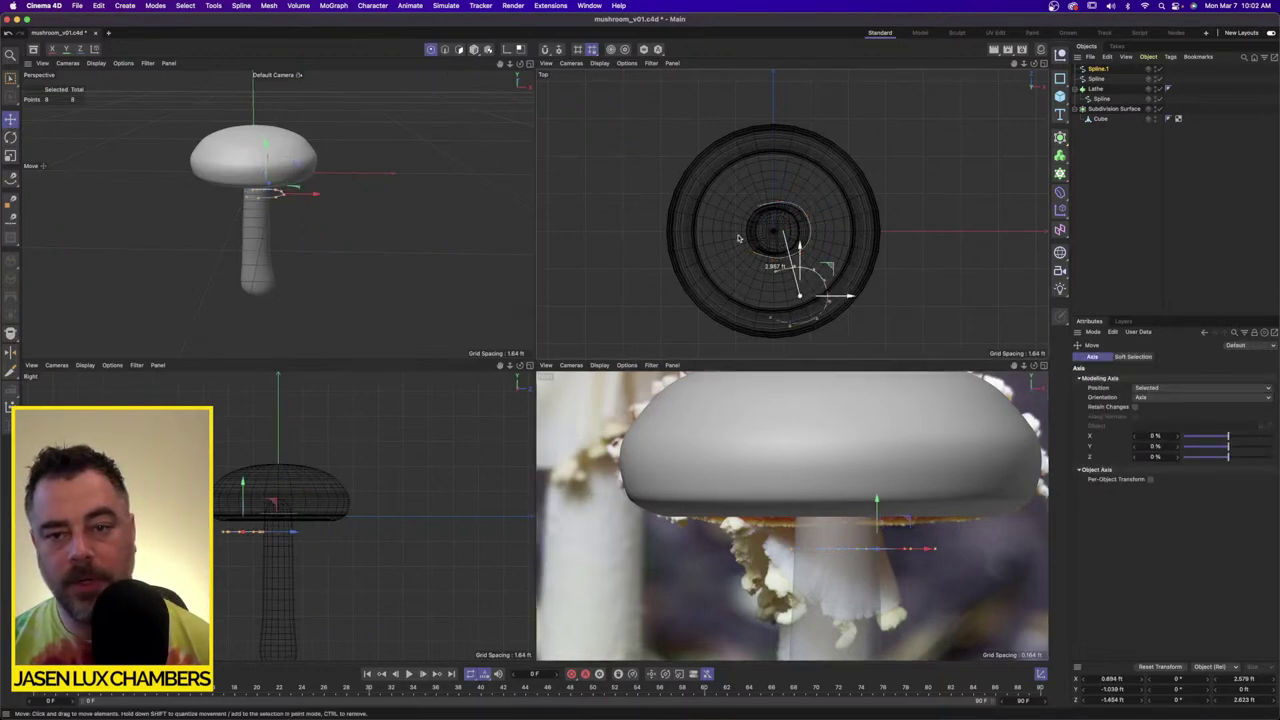
# Step: Tilt, scale and reposition the copied spline to follow the slope of the reference skirt, at about Y -0.816 ft
pyautogui.click(12, 140)
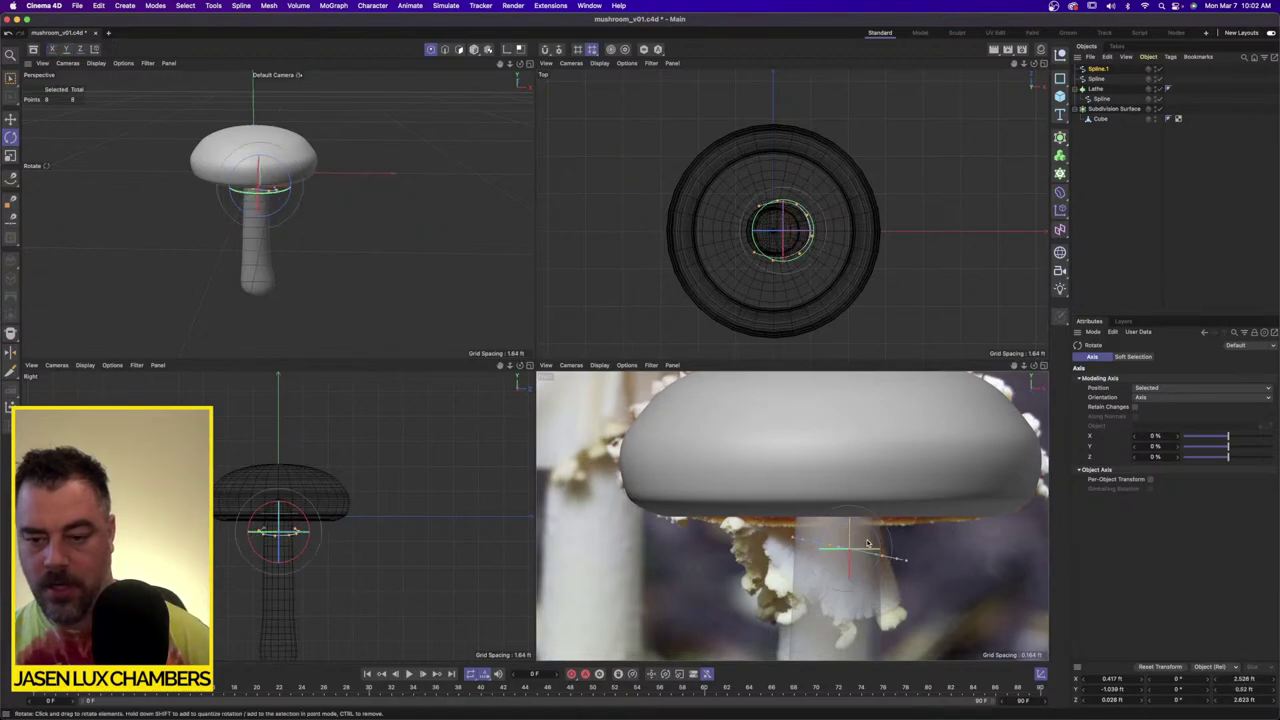
pyautogui.press('t')
pyautogui.moveTo(777, 604); pyautogui.dragTo(840, 604)
pyautogui.click(11, 119)
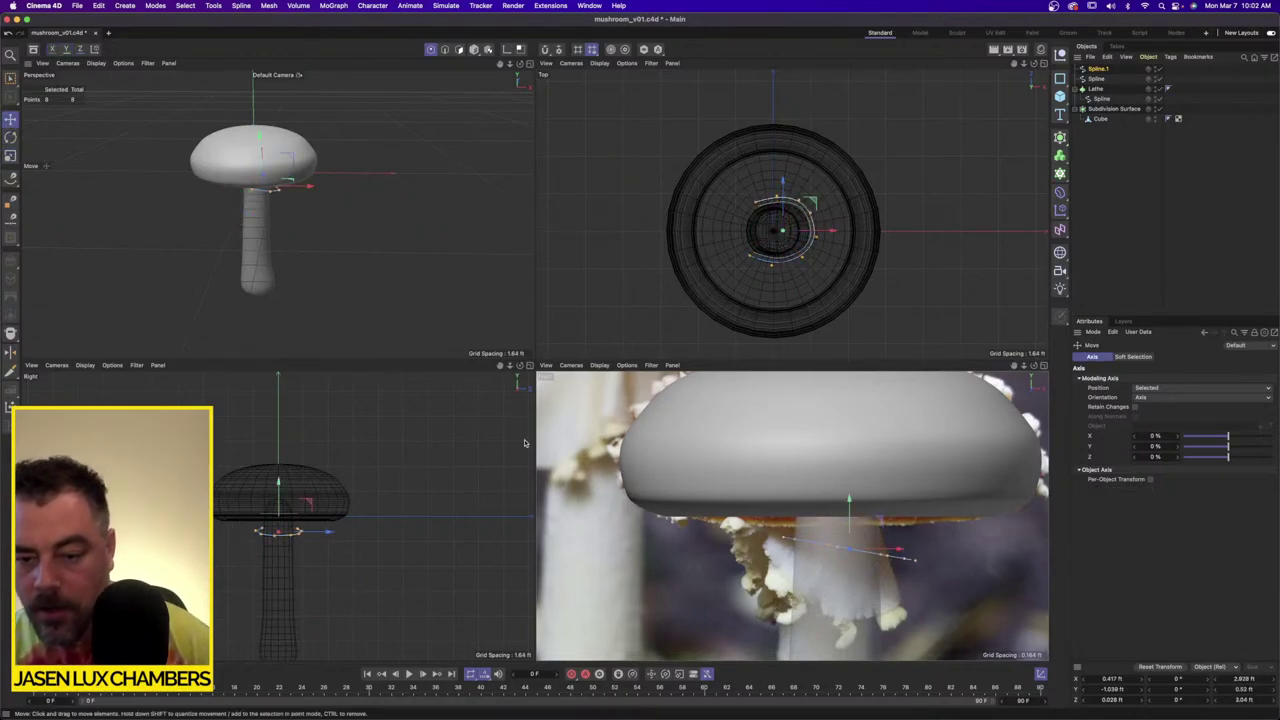
pyautogui.moveTo(785, 567); pyautogui.dragTo(757, 566)
pyautogui.press('t')
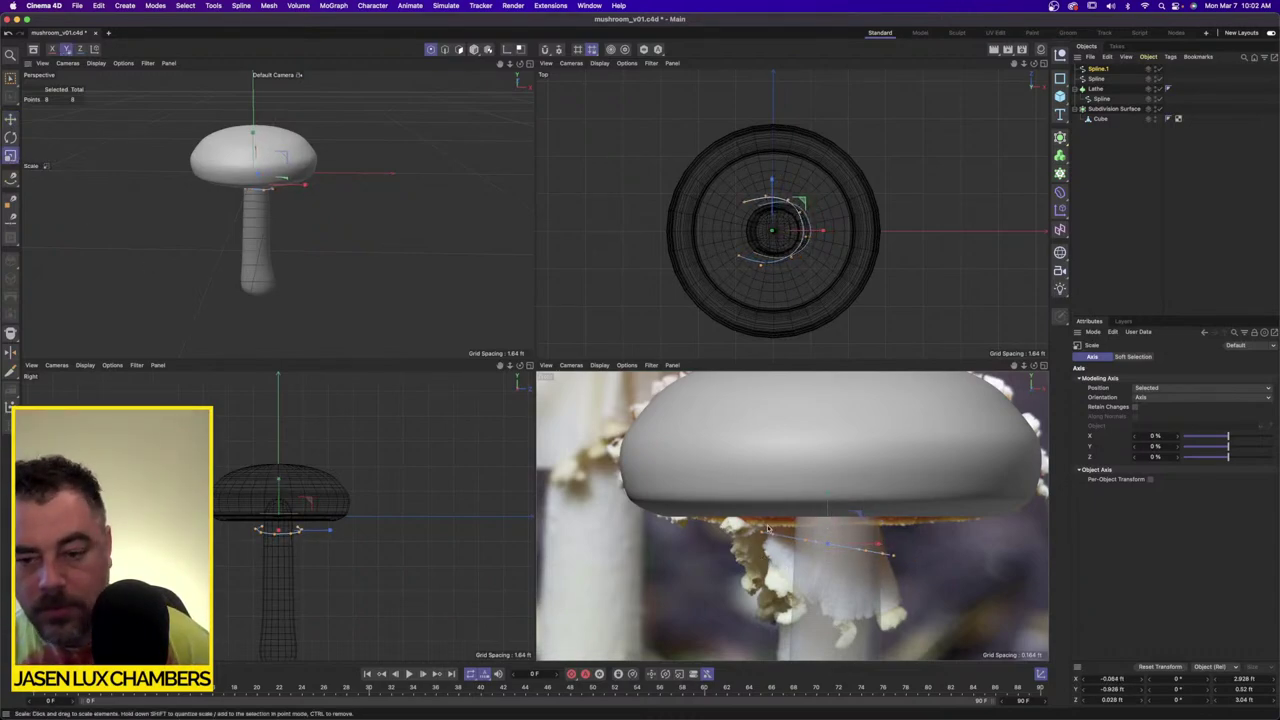
pyautogui.moveTo(768, 528); pyautogui.dragTo(745, 526)
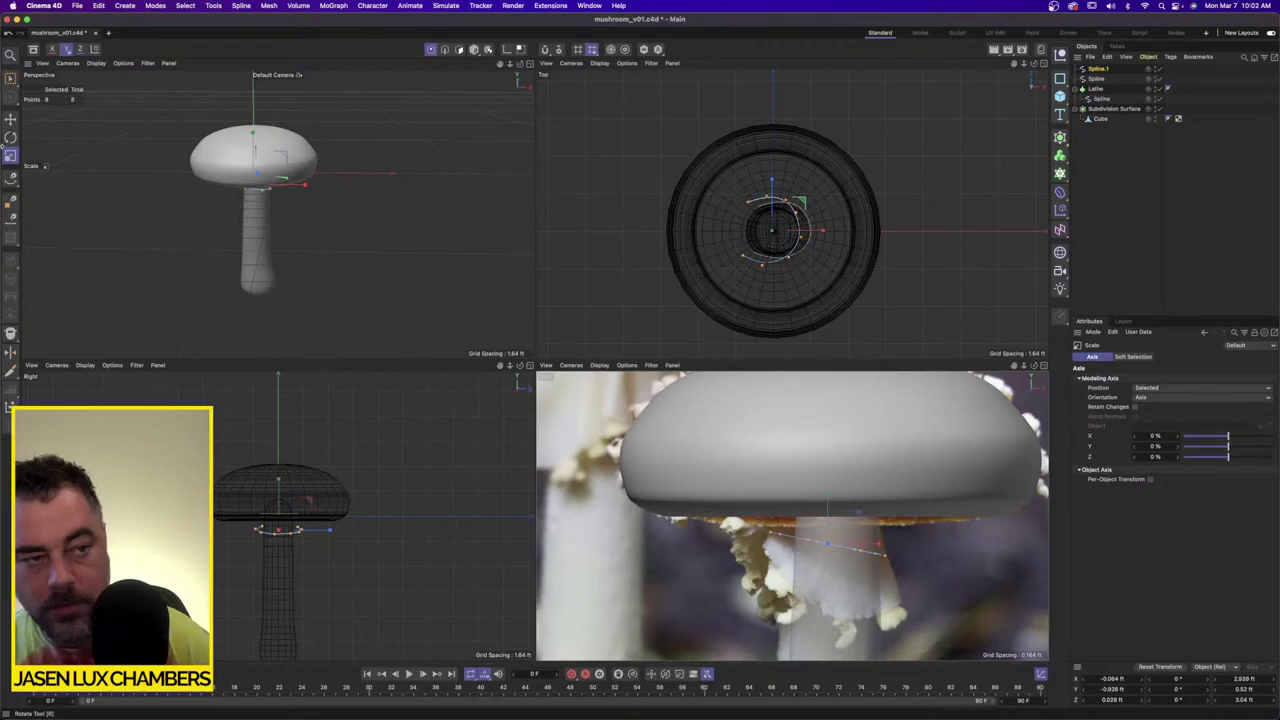
pyautogui.press('e')
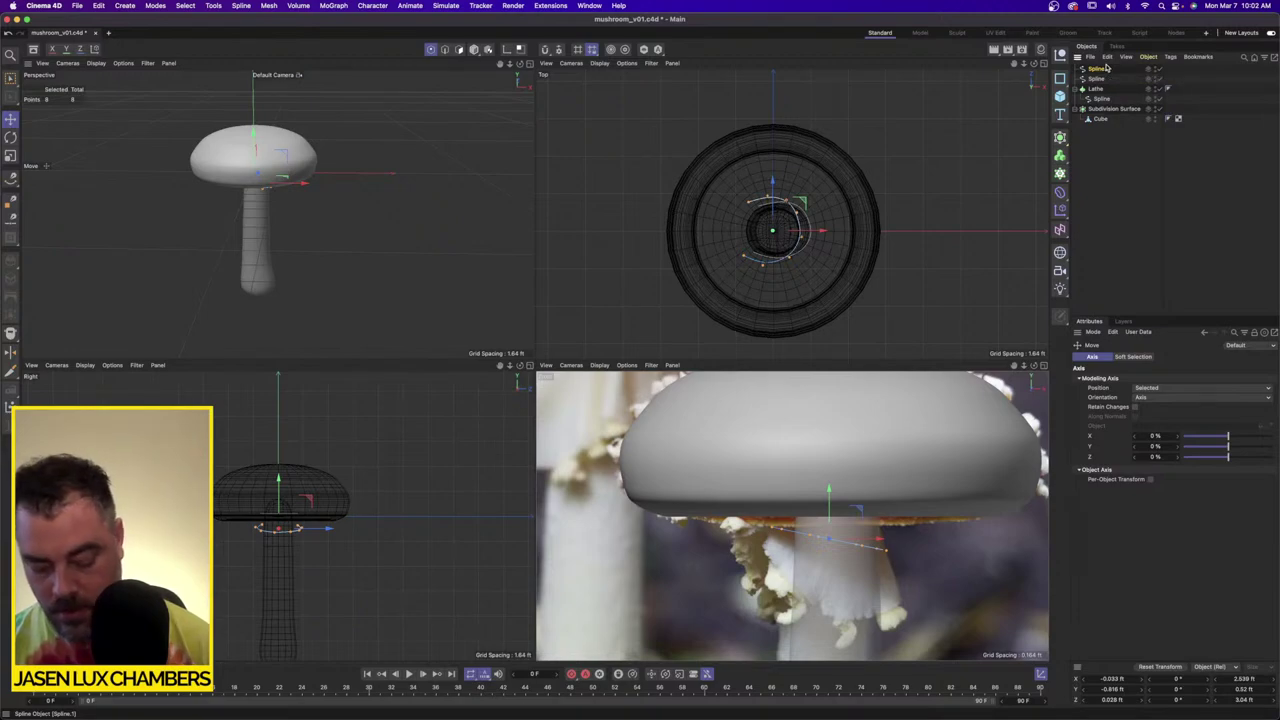
# Step: Duplicate the tilted spline and lower the new copy along the skirt to about Y -1.815 ft in the Front view
pyautogui.press('super+c')
pyautogui.press('super+v')
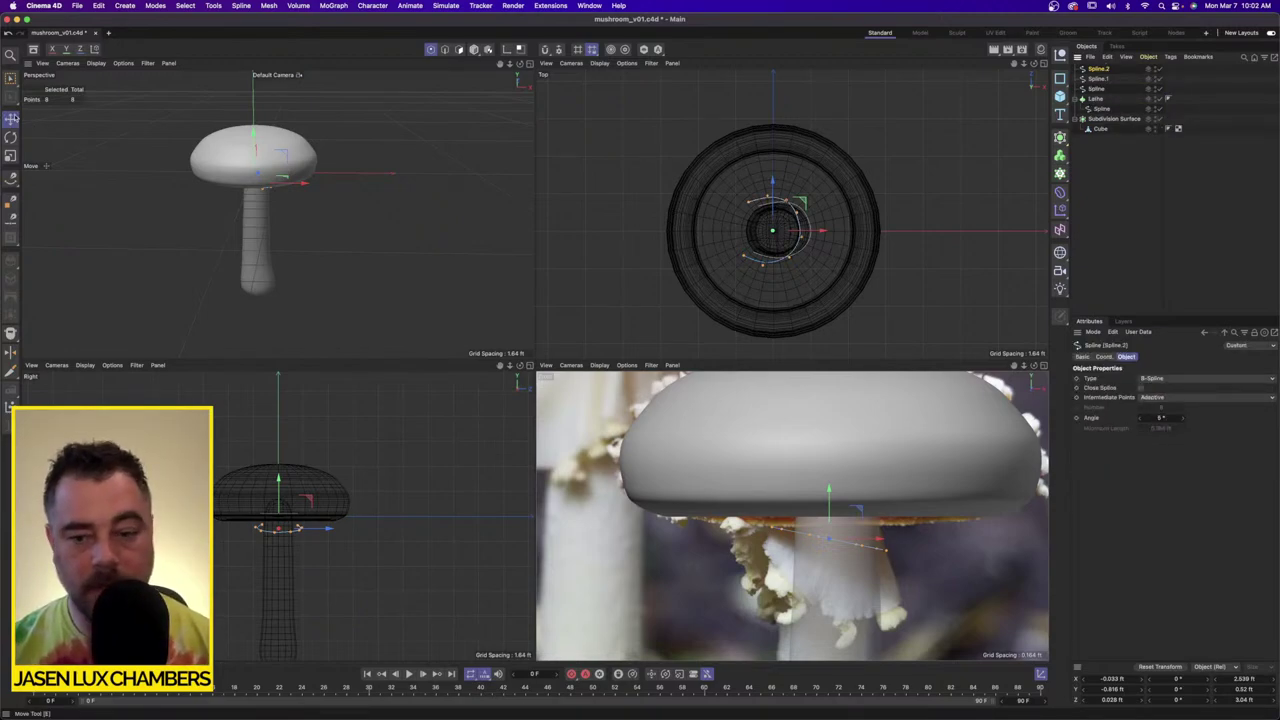
pyautogui.click(11, 118)
pyautogui.moveTo(850, 562); pyautogui.dragTo(853, 627)
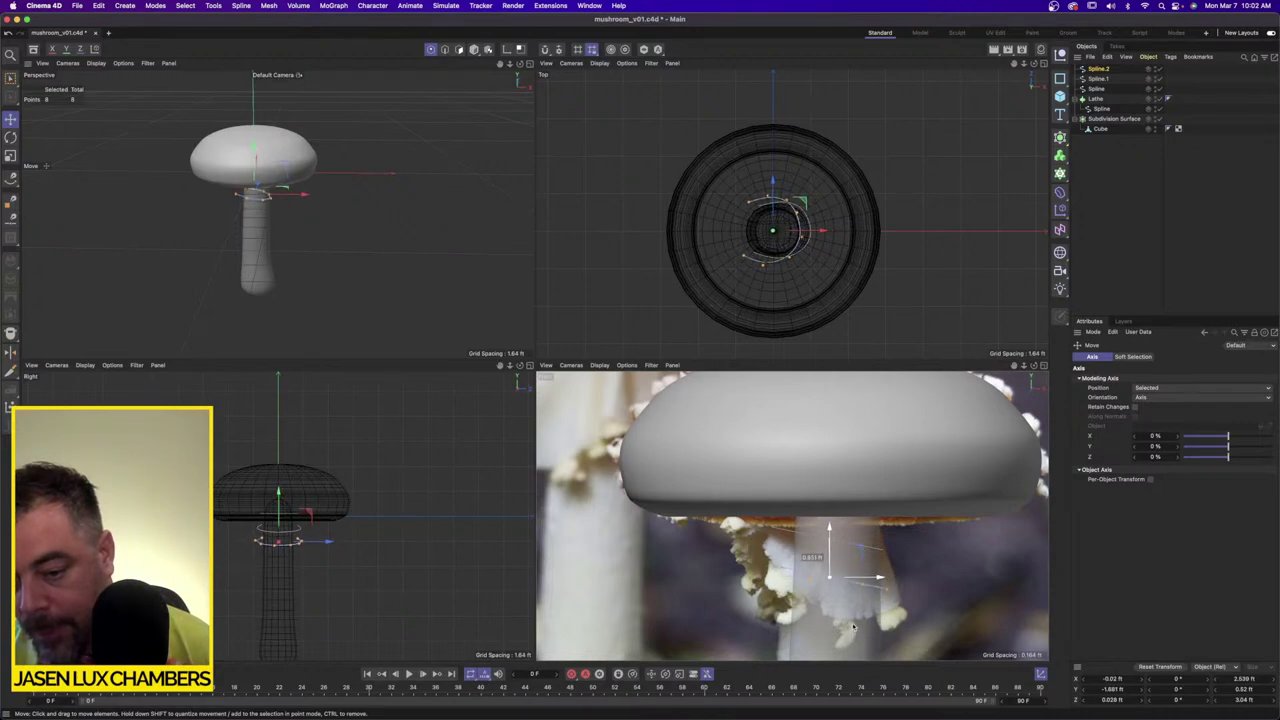
# Step: Enlarge the lowest skirt spline and tilt it more steeply to match the lower part of the skirt in the photo
pyautogui.click(11, 155)
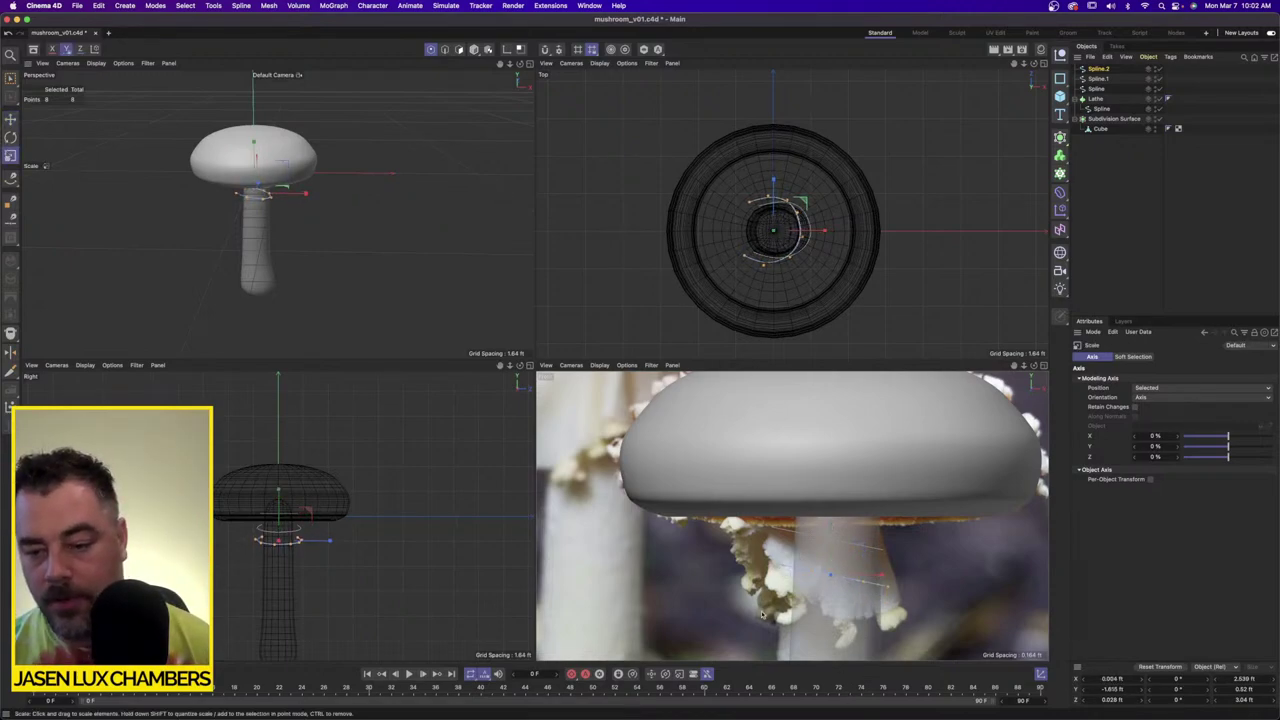
pyautogui.moveTo(762, 614); pyautogui.dragTo(794, 610)
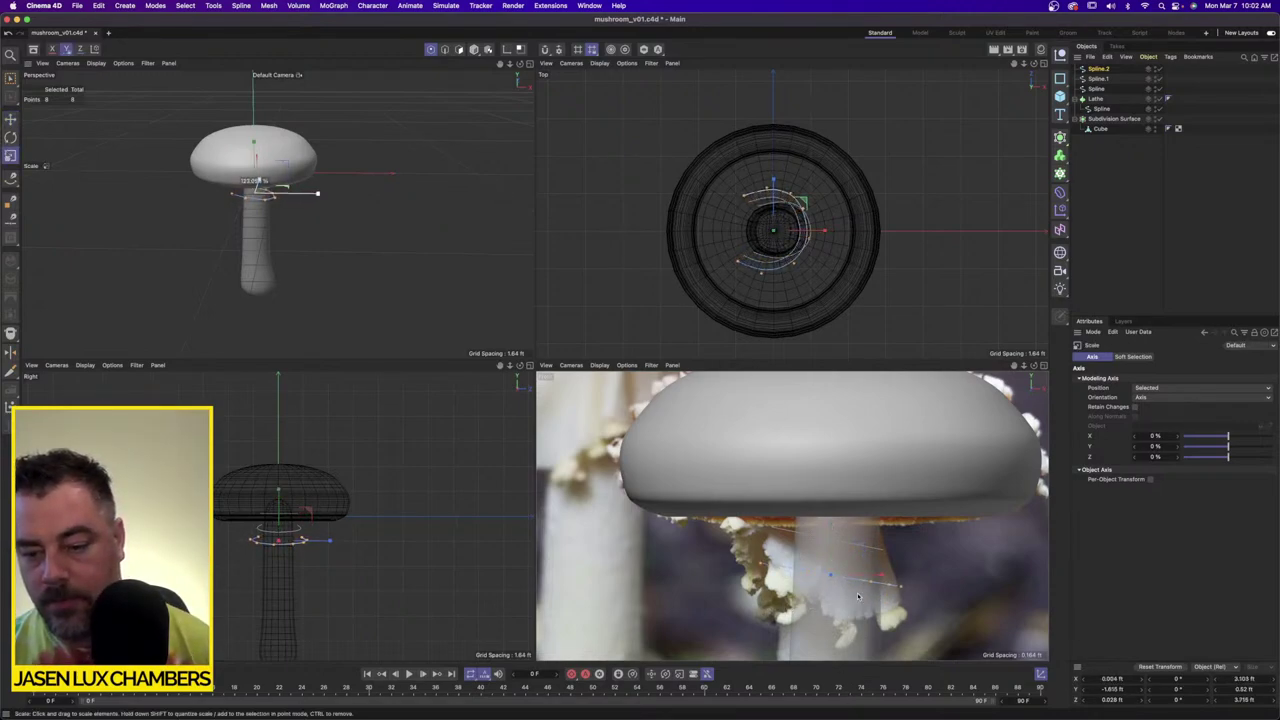
pyautogui.click(11, 137)
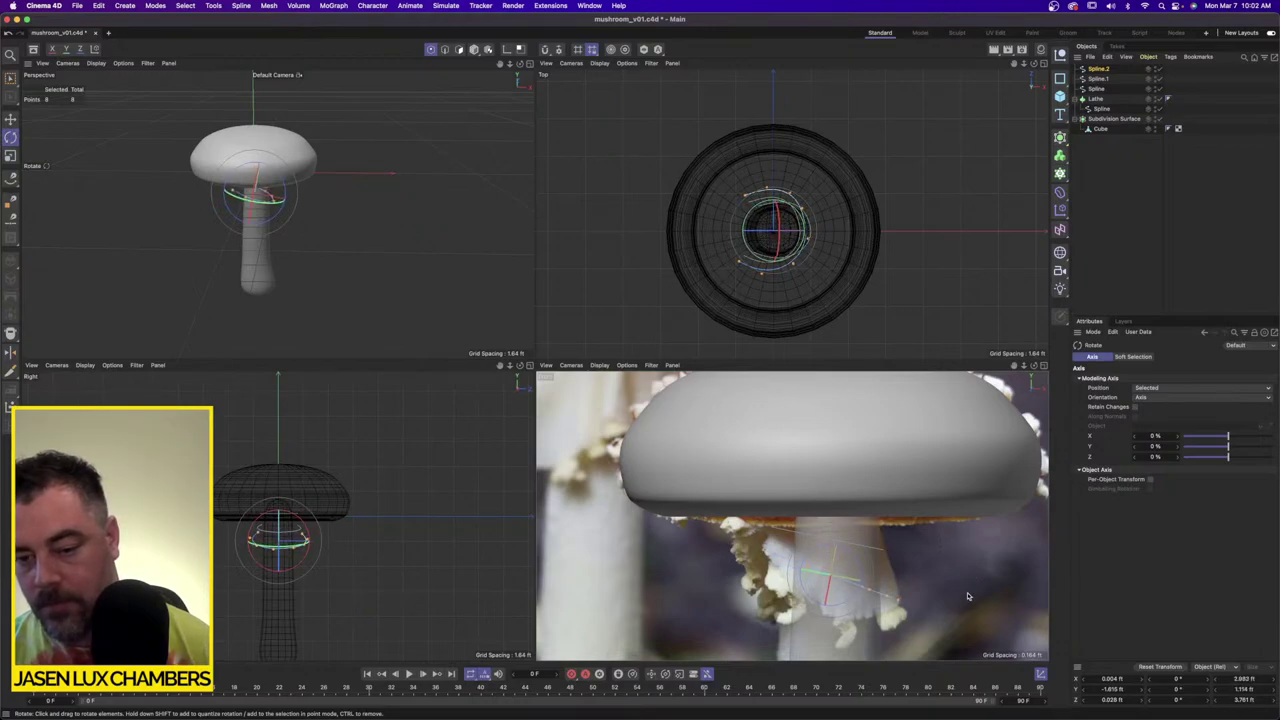
pyautogui.scroll(10, 369, 221)
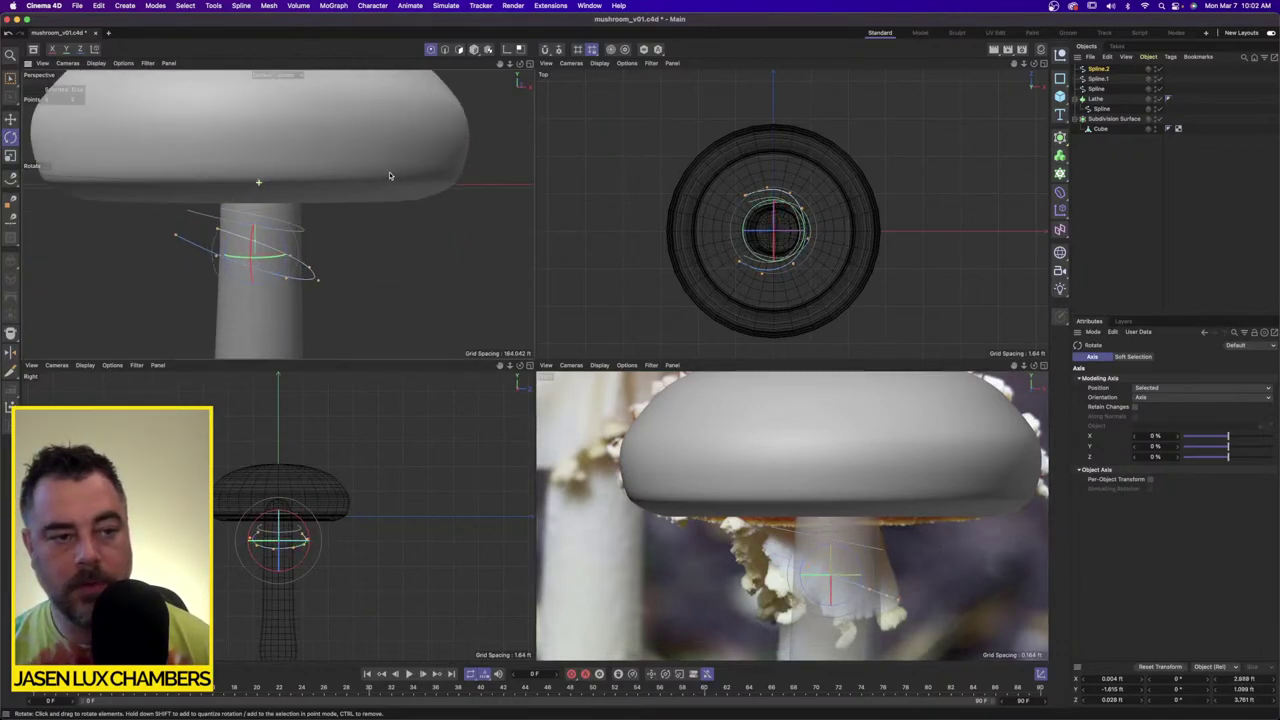
pyautogui.scroll(-10, 369, 221)
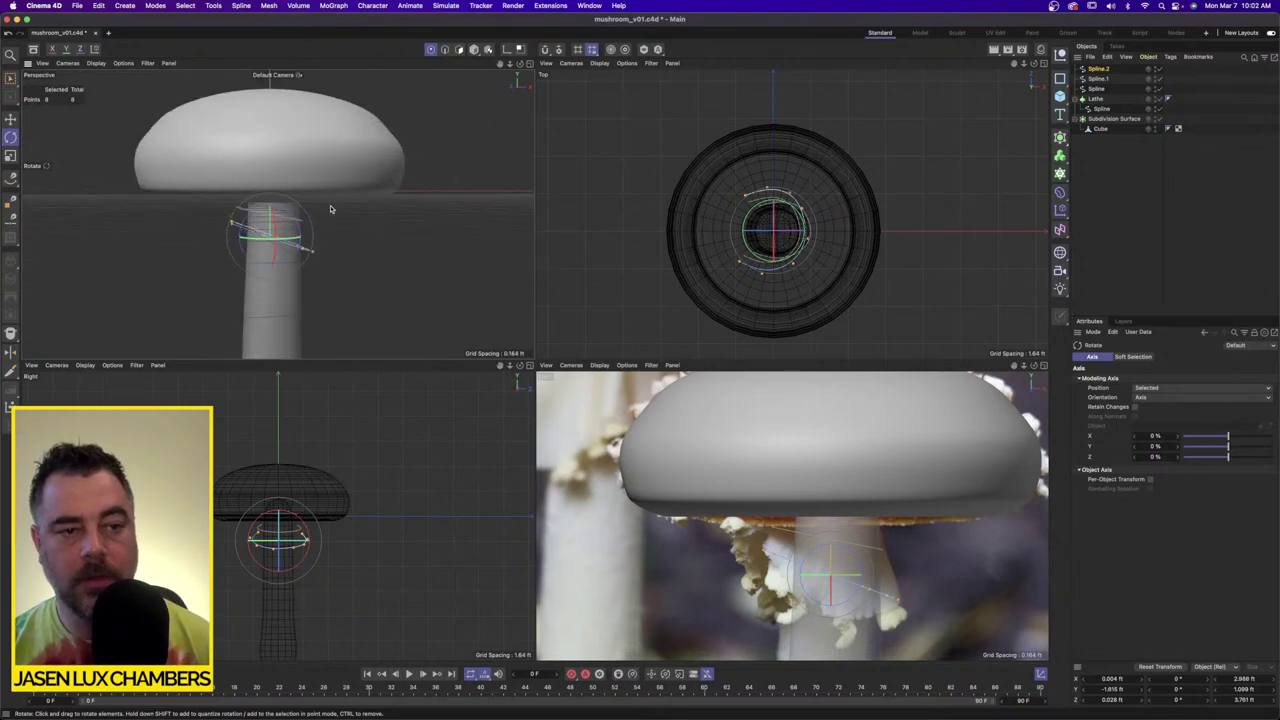
# Step: Create a Loft from the three skirt splines by nesting them under it, and deselect everything
pyautogui.click(1060, 137)
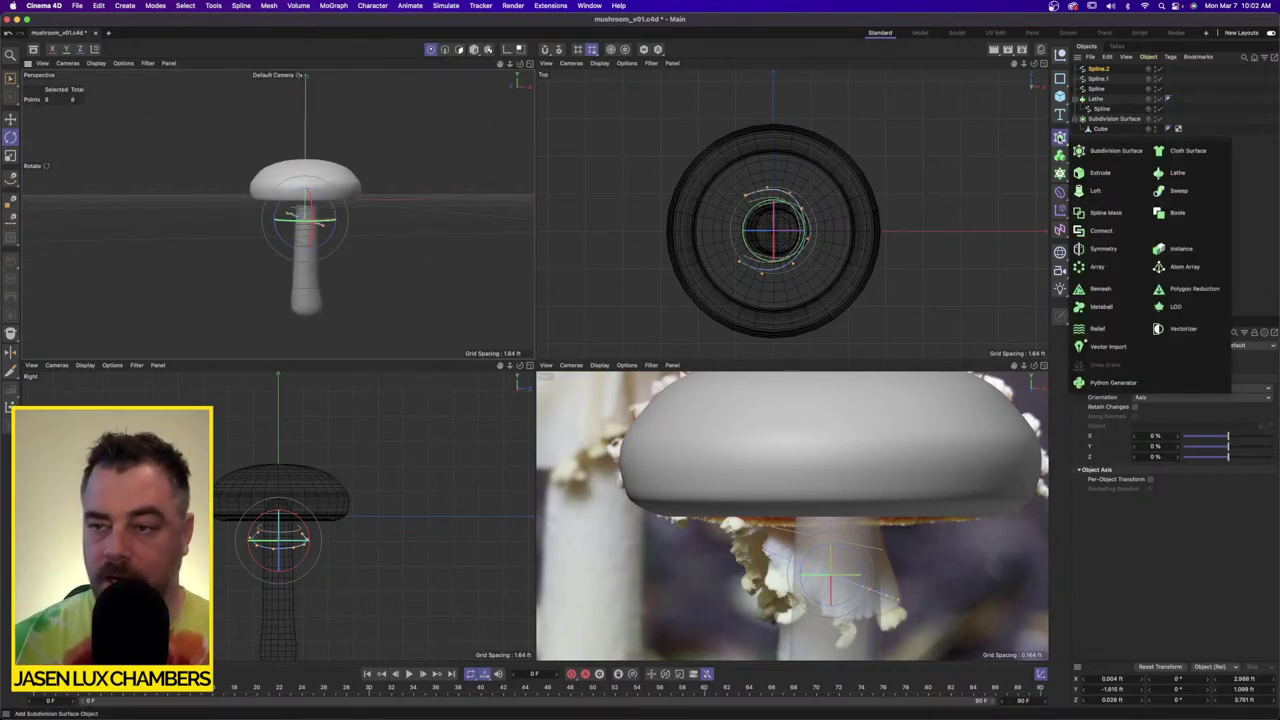
pyautogui.click(1120, 196)
pyautogui.click(1102, 100)
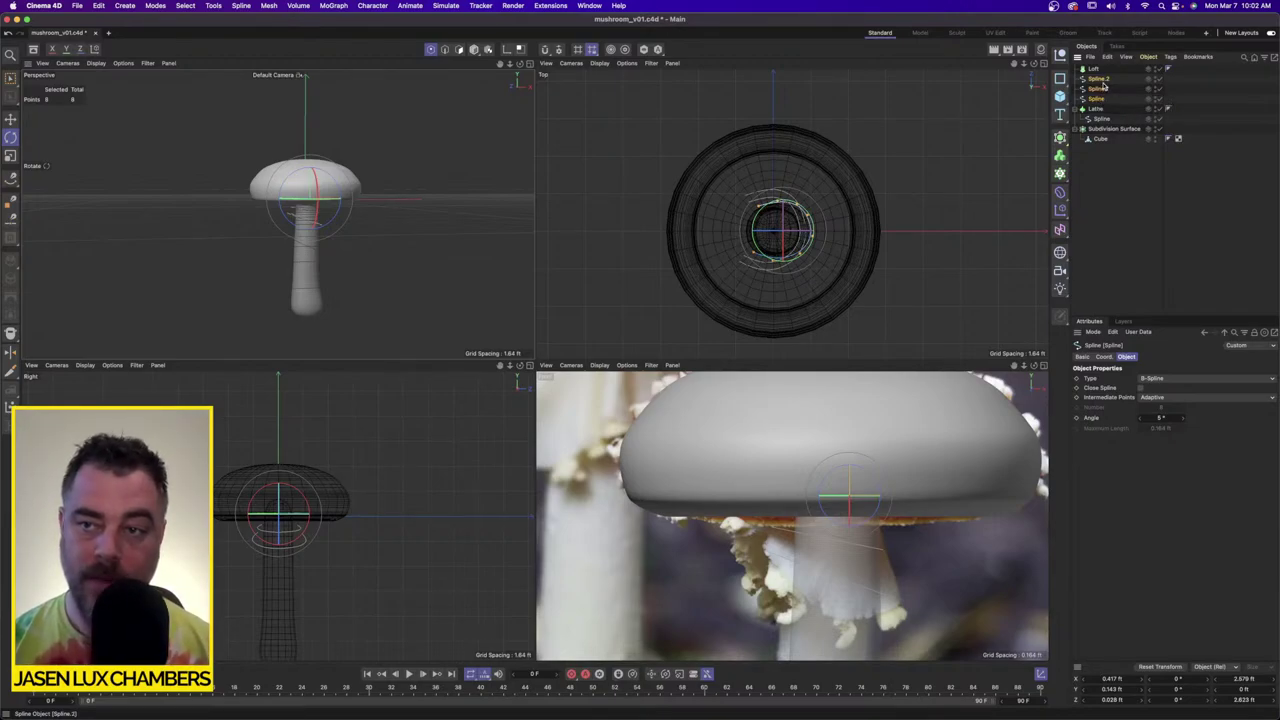
pyautogui.keyDown('shift'); pyautogui.click(1098, 78); pyautogui.keyUp('shift')
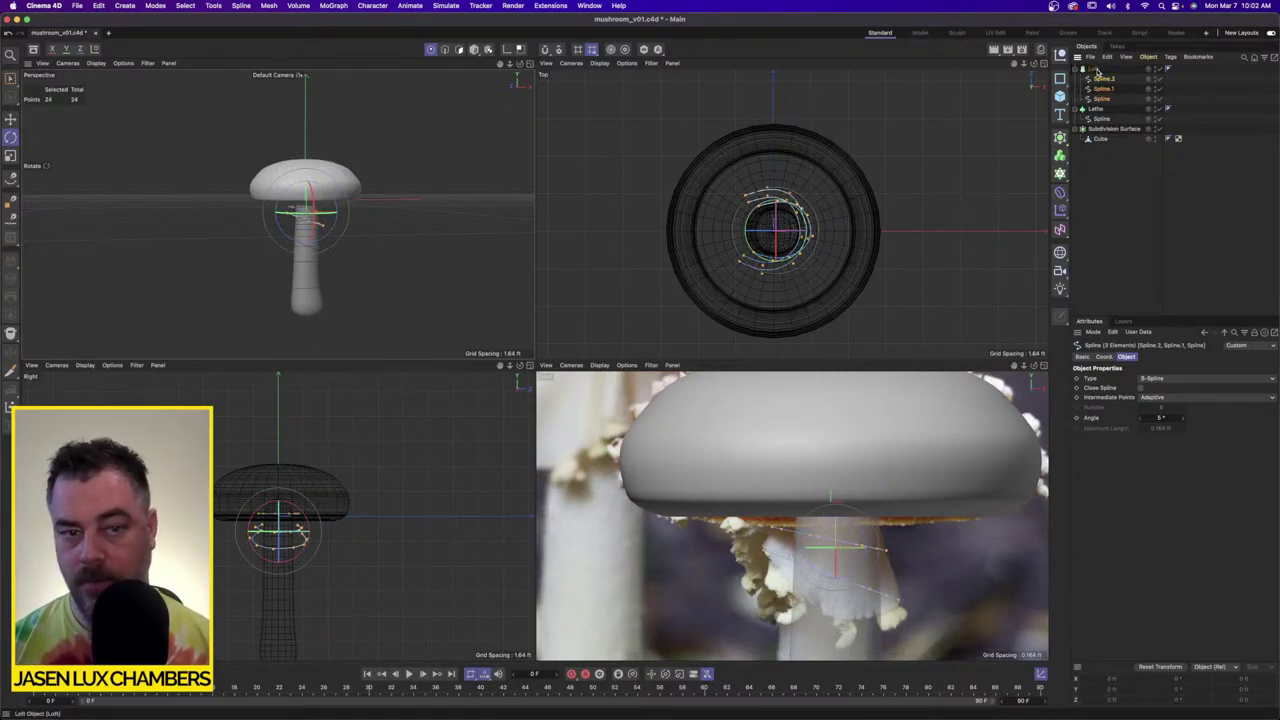
pyautogui.scroll(5, 385, 225)
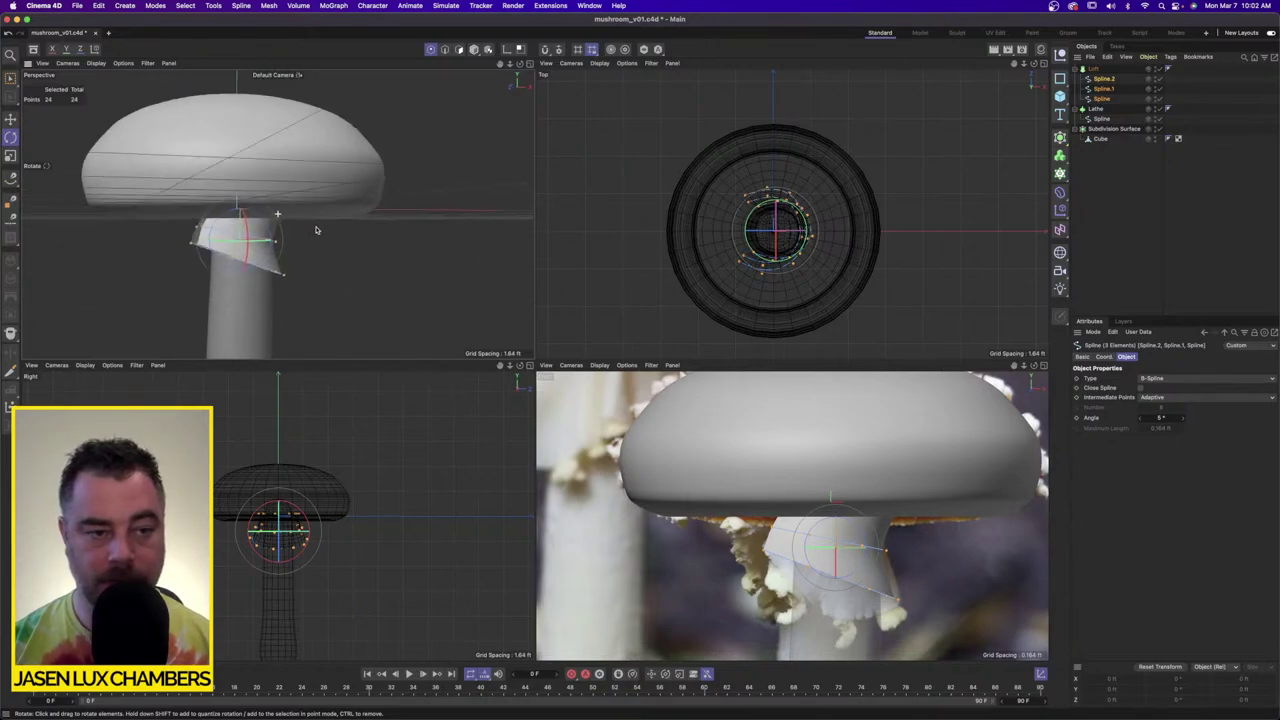
pyautogui.moveTo(317, 230)
pyautogui.keyDown('alt'); pyautogui.mouseDown()
pyautogui.moveTo(429, 217)
pyautogui.moveTo(285, 228)
pyautogui.moveTo(321, 222)
pyautogui.mouseUp(); pyautogui.keyUp('alt')
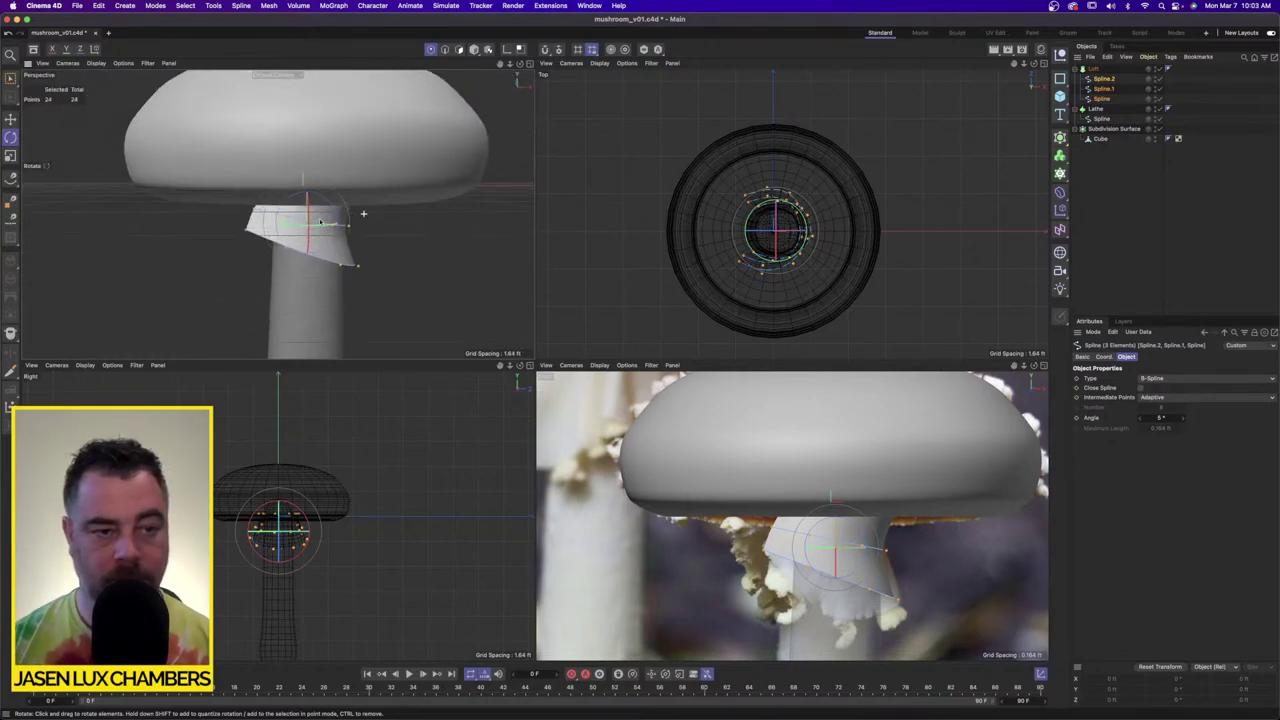
pyautogui.keyDown('alt'); pyautogui.moveTo(320, 222); pyautogui.dragTo(314, 223, button='right'); pyautogui.keyUp('alt')
pyautogui.click(1111, 297)
pyautogui.keyDown('alt'); pyautogui.moveTo(917, 551); pyautogui.dragTo(907, 553, button='right'); pyautogui.keyUp('alt')
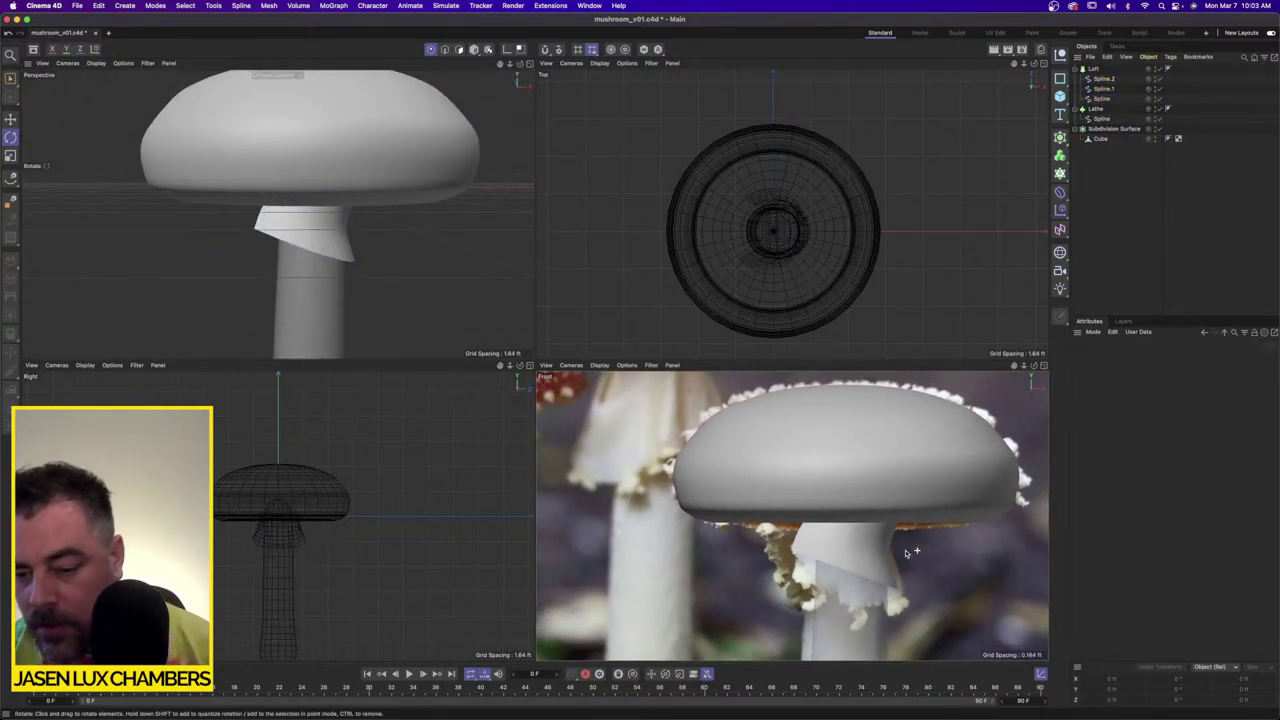
pyautogui.scroll(3, 918, 553)
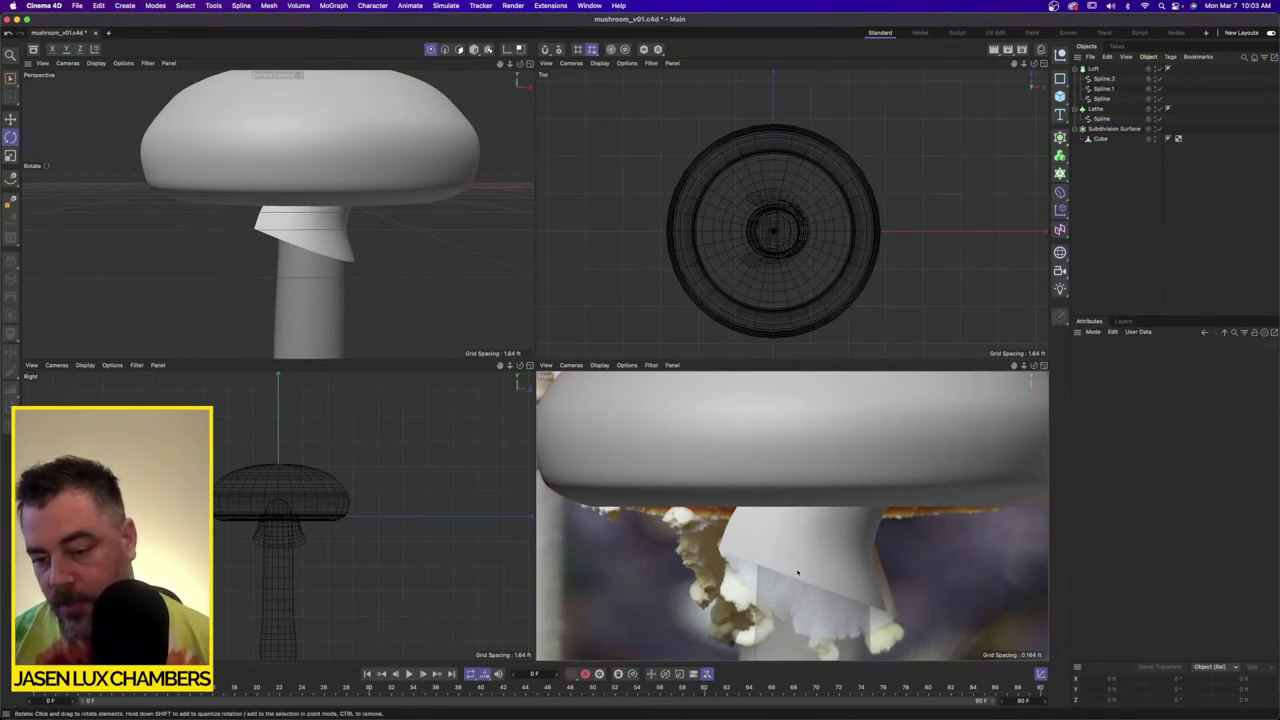
# Step: Try converting the skirt Loft to an editable polygon object and undo the conversion
pyautogui.click(1108, 99)
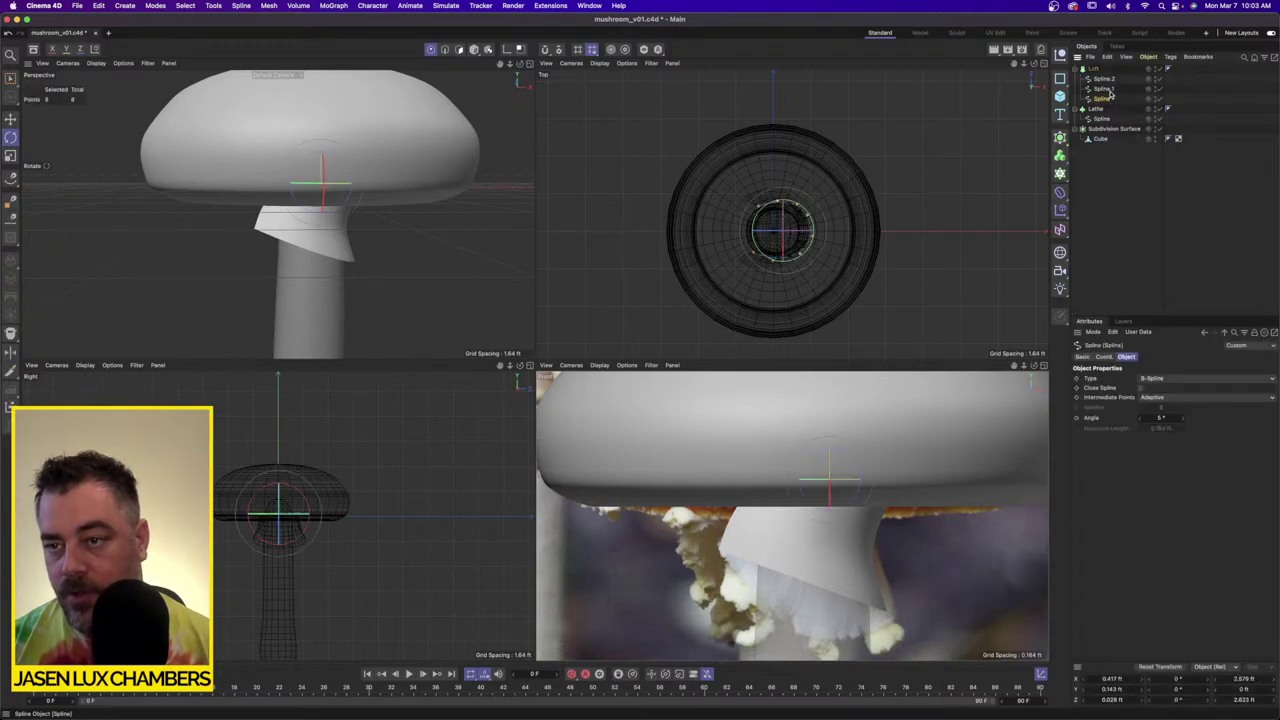
pyautogui.keyDown('shift'); pyautogui.click(1105, 81); pyautogui.keyUp('shift')
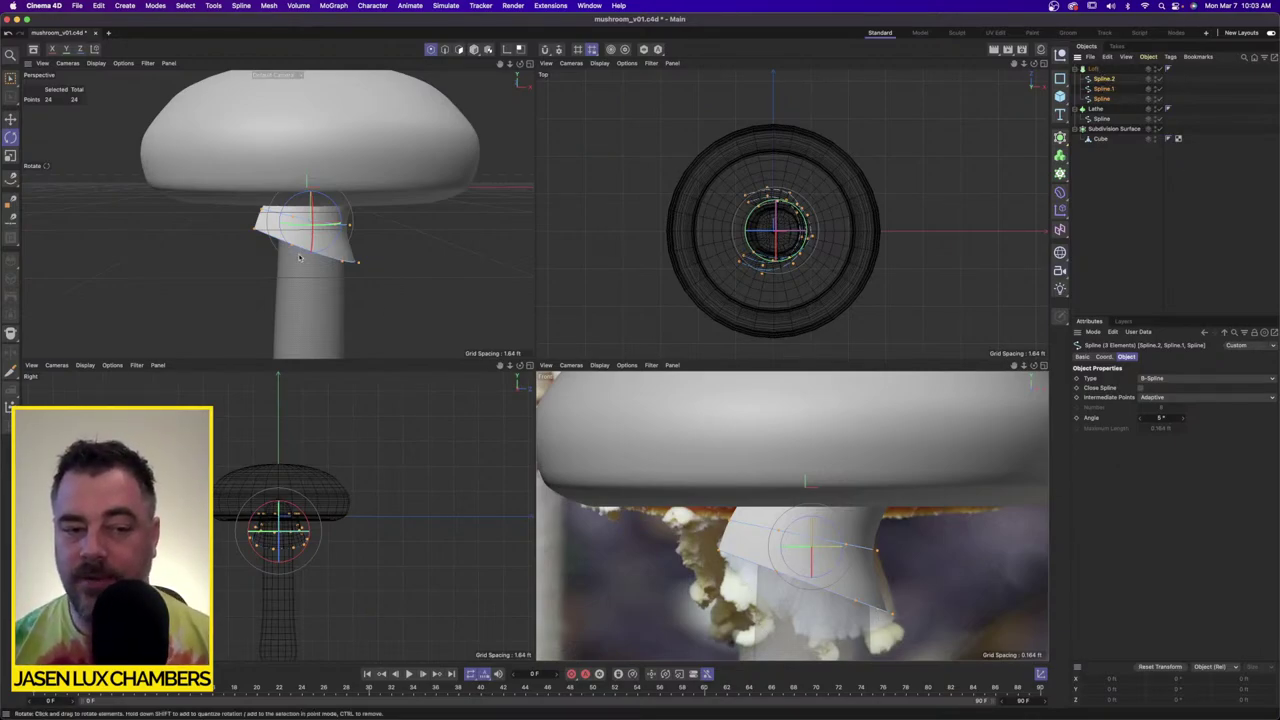
pyautogui.click(1094, 68)
pyautogui.press('c')
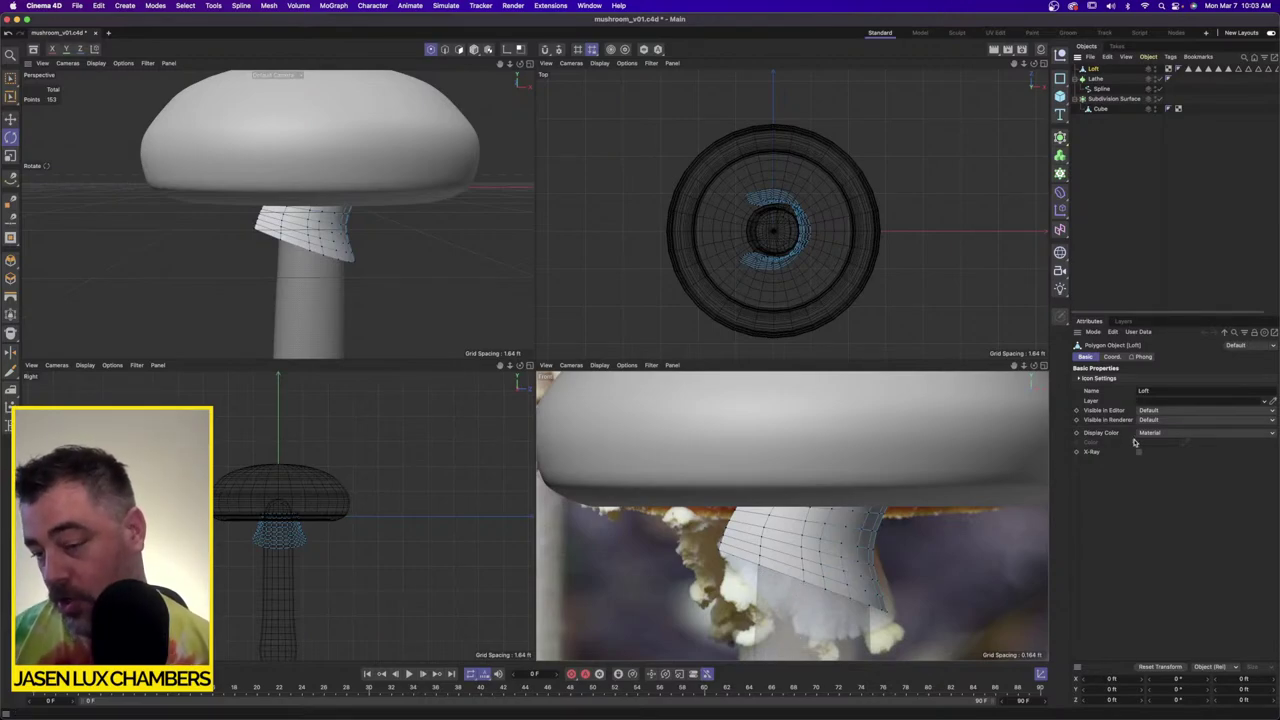
pyautogui.keyDown('alt'); pyautogui.moveTo(803, 585); pyautogui.dragTo(795, 595); pyautogui.keyUp('alt')
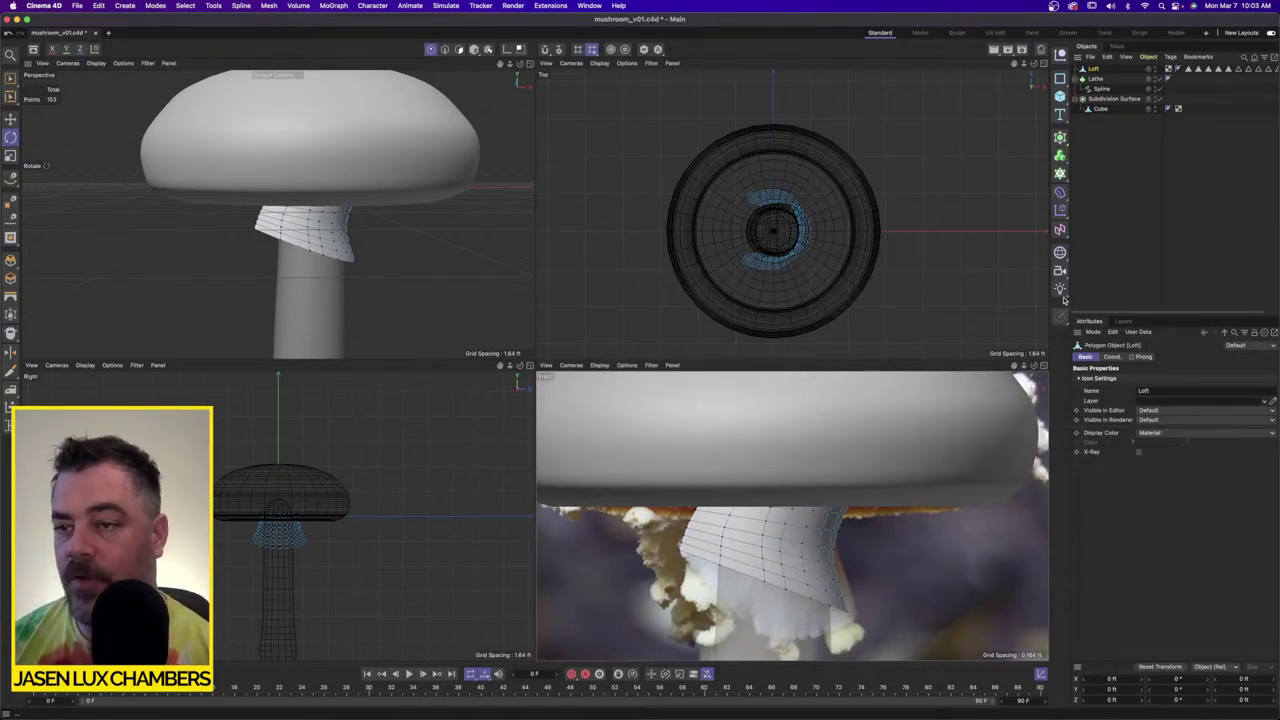
pyautogui.press('super+z')
# Step: Set the type of all three splines inside the Loft to Linear
pyautogui.click(1078, 69)
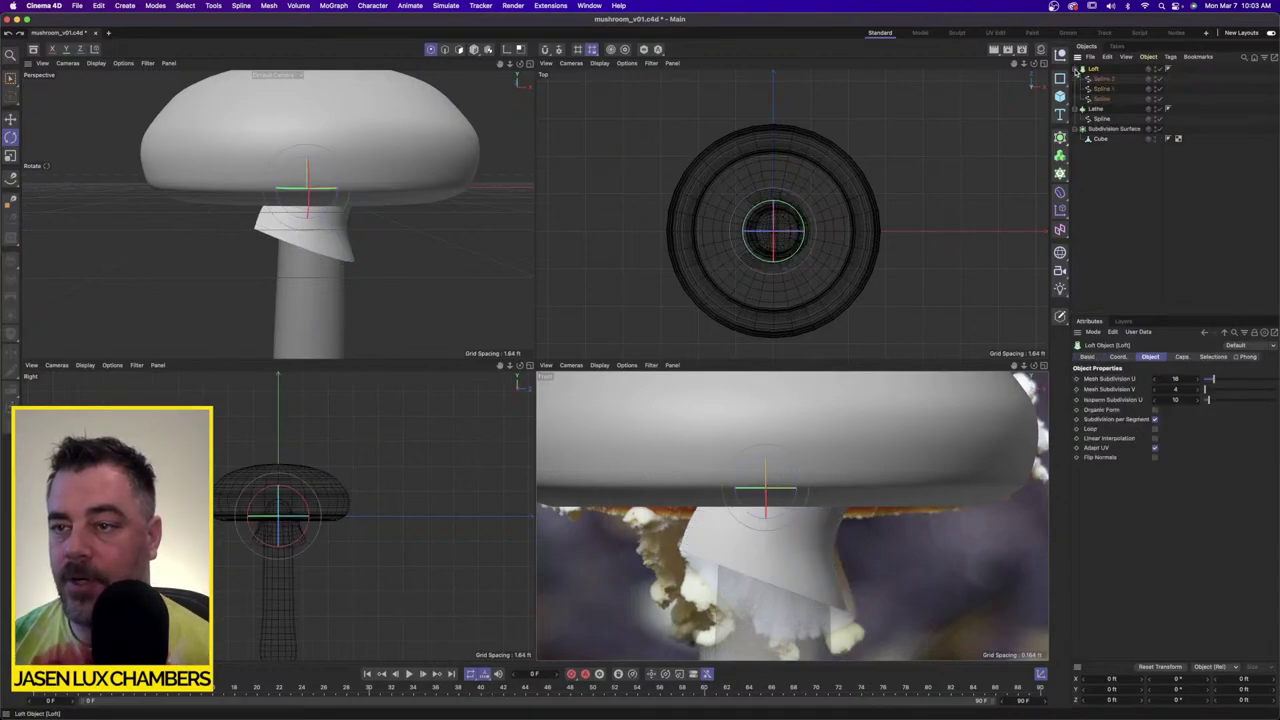
pyautogui.click(1103, 78)
pyautogui.keyDown('shift'); pyautogui.click(1101, 98); pyautogui.keyUp('shift')
pyautogui.click(1182, 378)
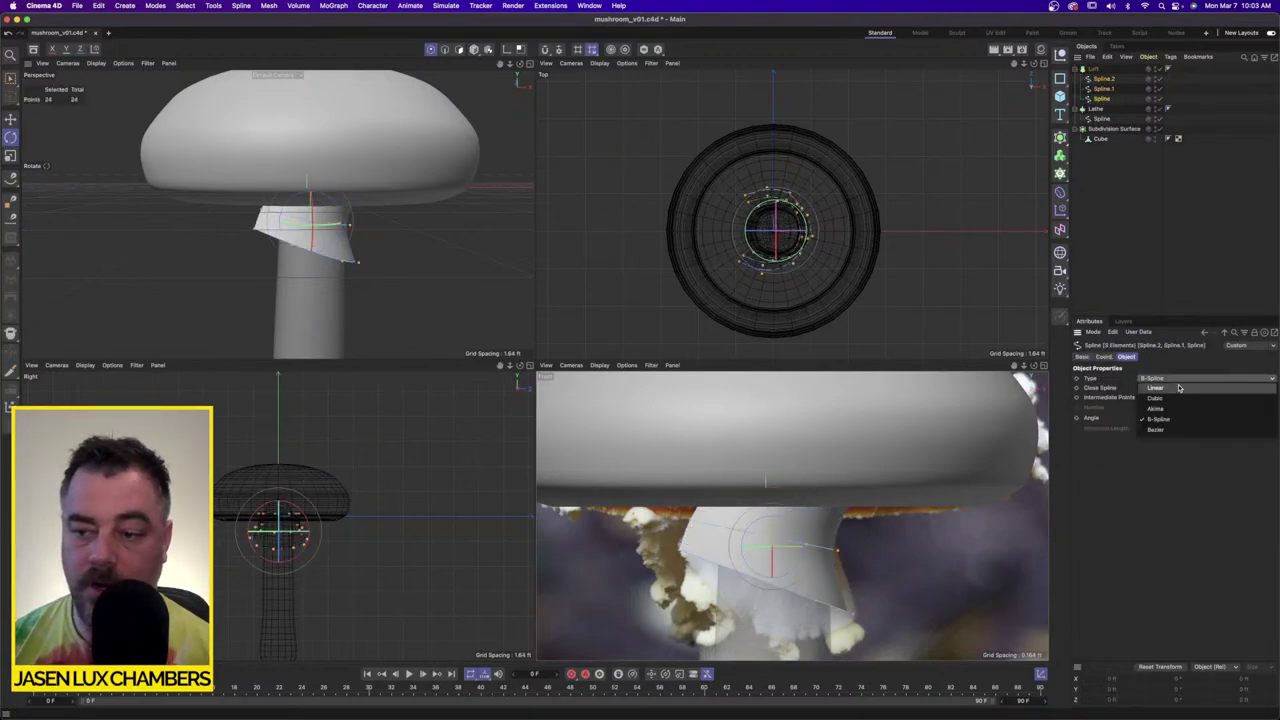
pyautogui.click(1180, 388)
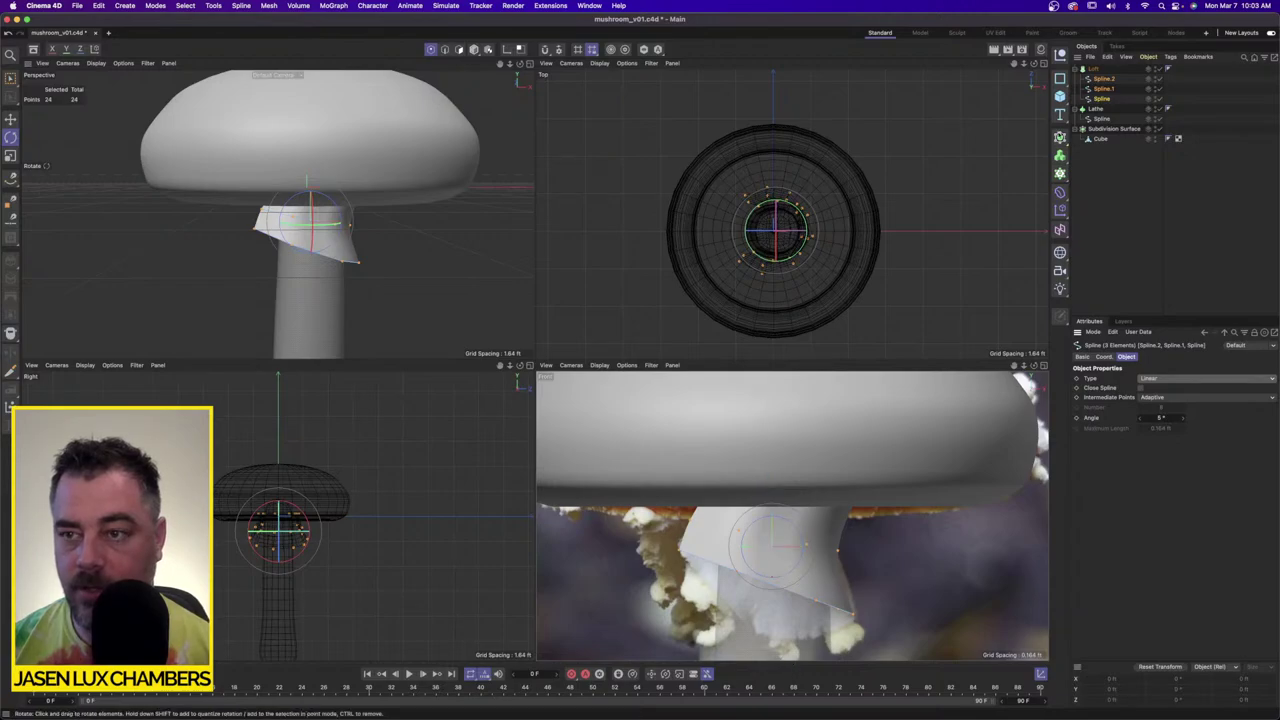
# Step: Set the Loft's Mesh Subdivision U to 8 and convert the Loft to an editable polygon object
pyautogui.click(1093, 68)
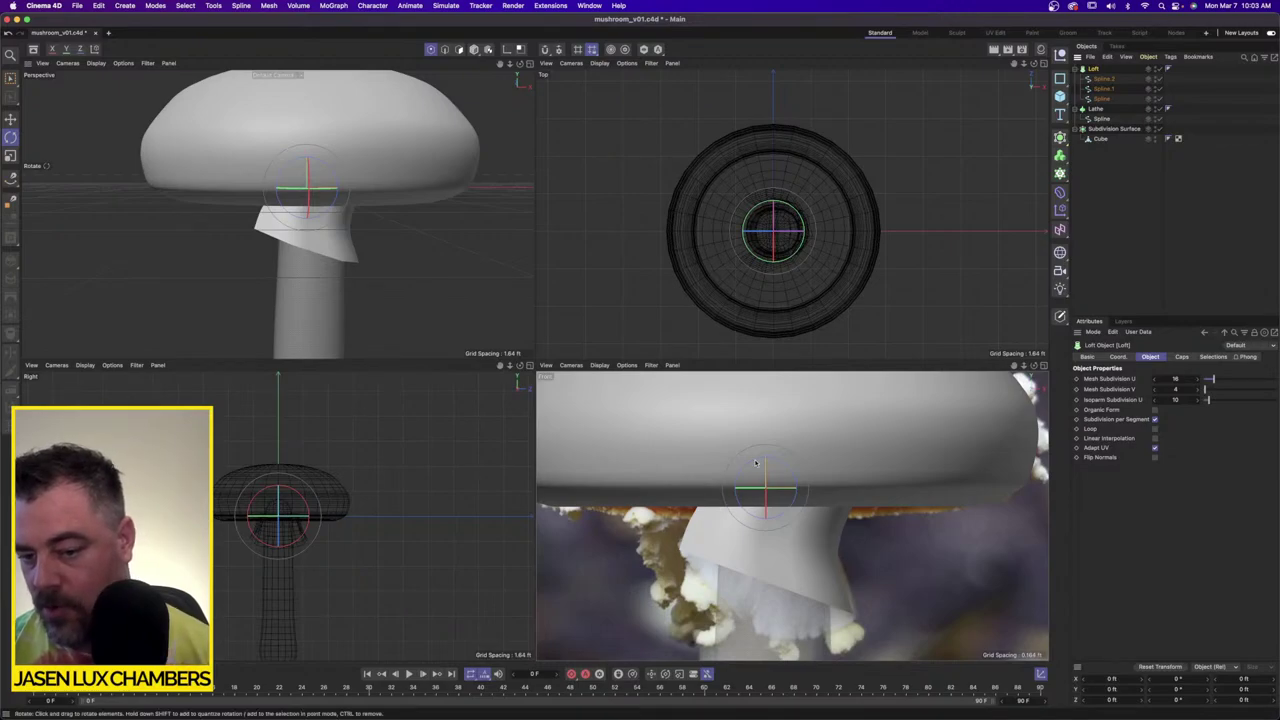
pyautogui.click(1101, 98)
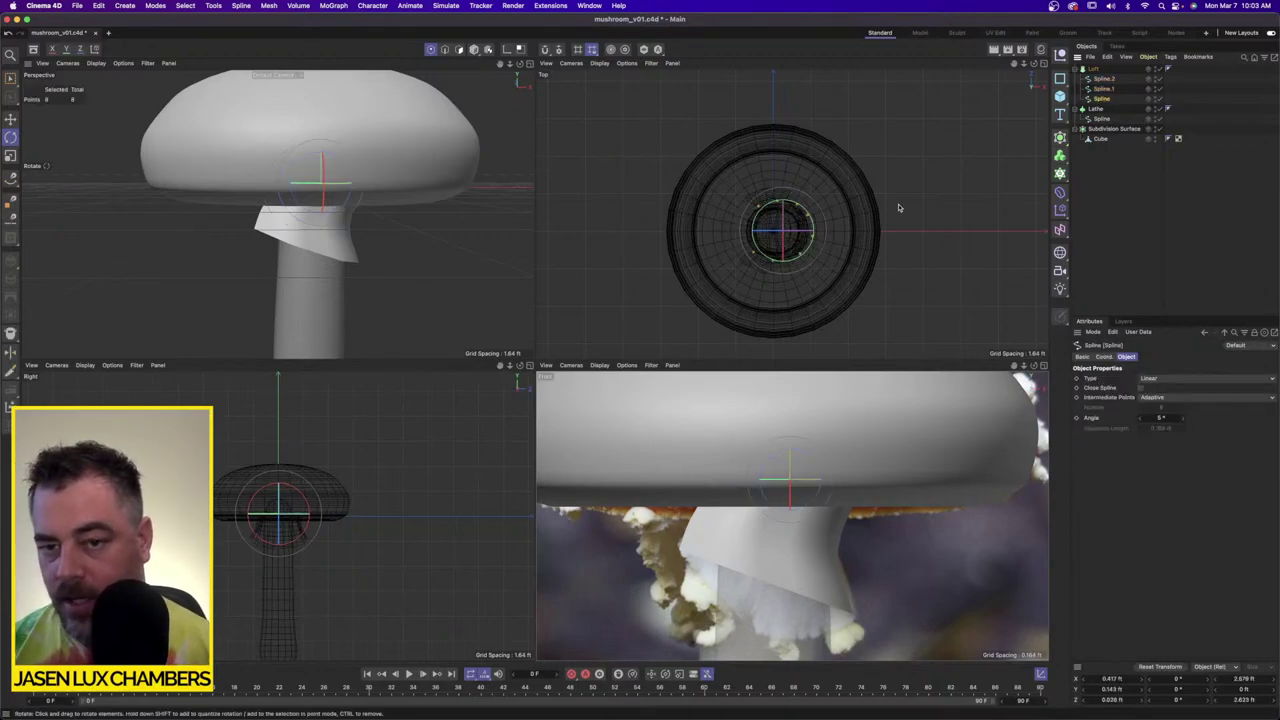
pyautogui.scroll(5, 836, 249)
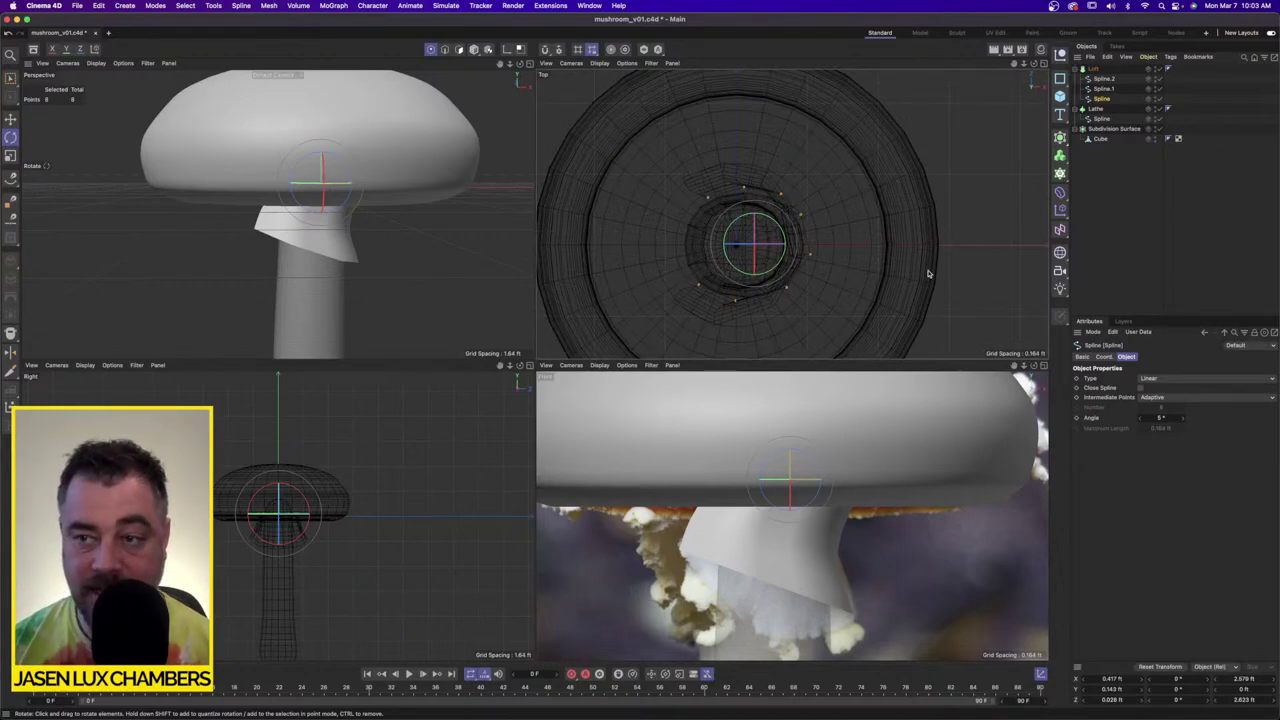
pyautogui.click(1097, 69)
pyautogui.doubleClick(1184, 379)
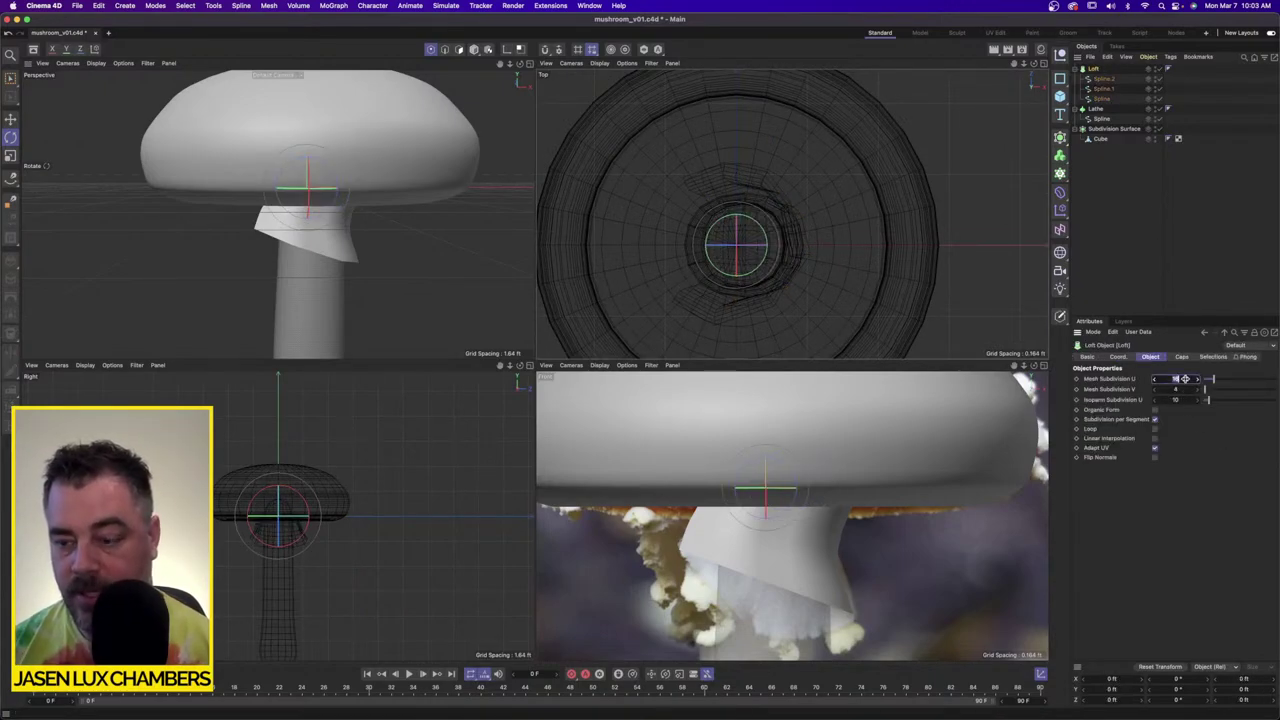
pyautogui.write('8')
pyautogui.press('Return')
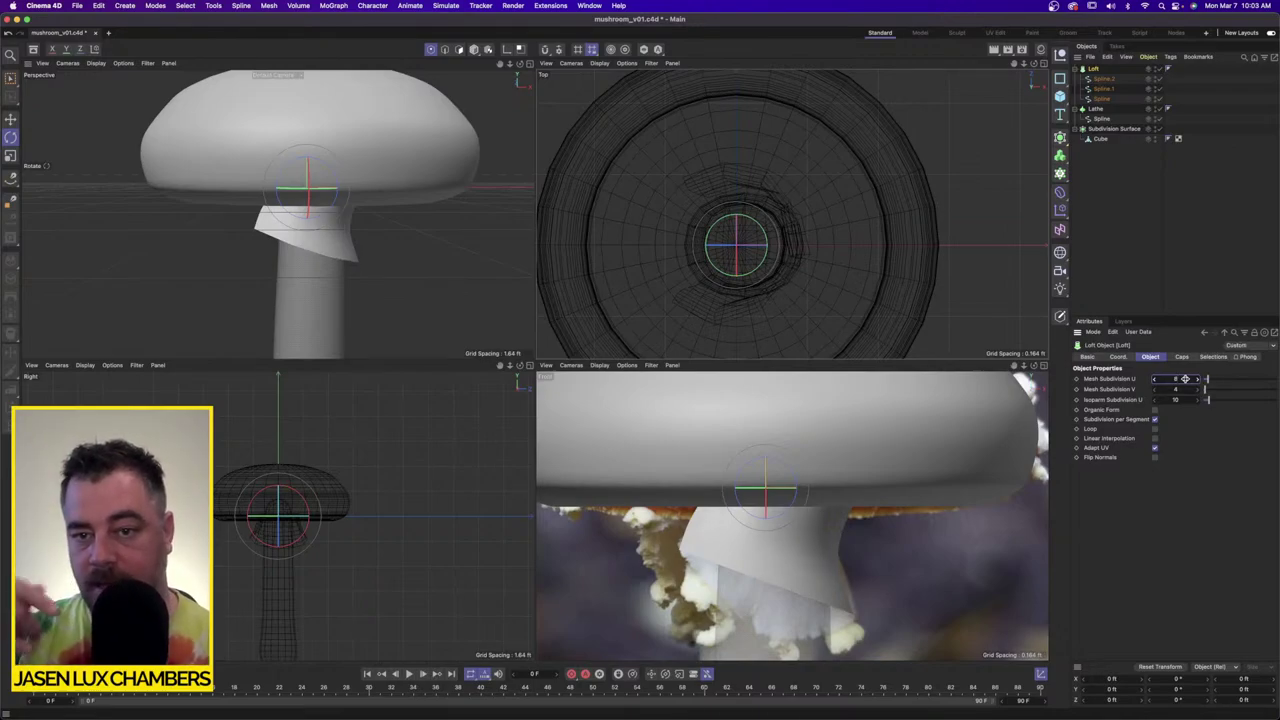
pyautogui.keyDown('shift'); pyautogui.click(1101, 99); pyautogui.keyUp('shift')
pyautogui.press('c')
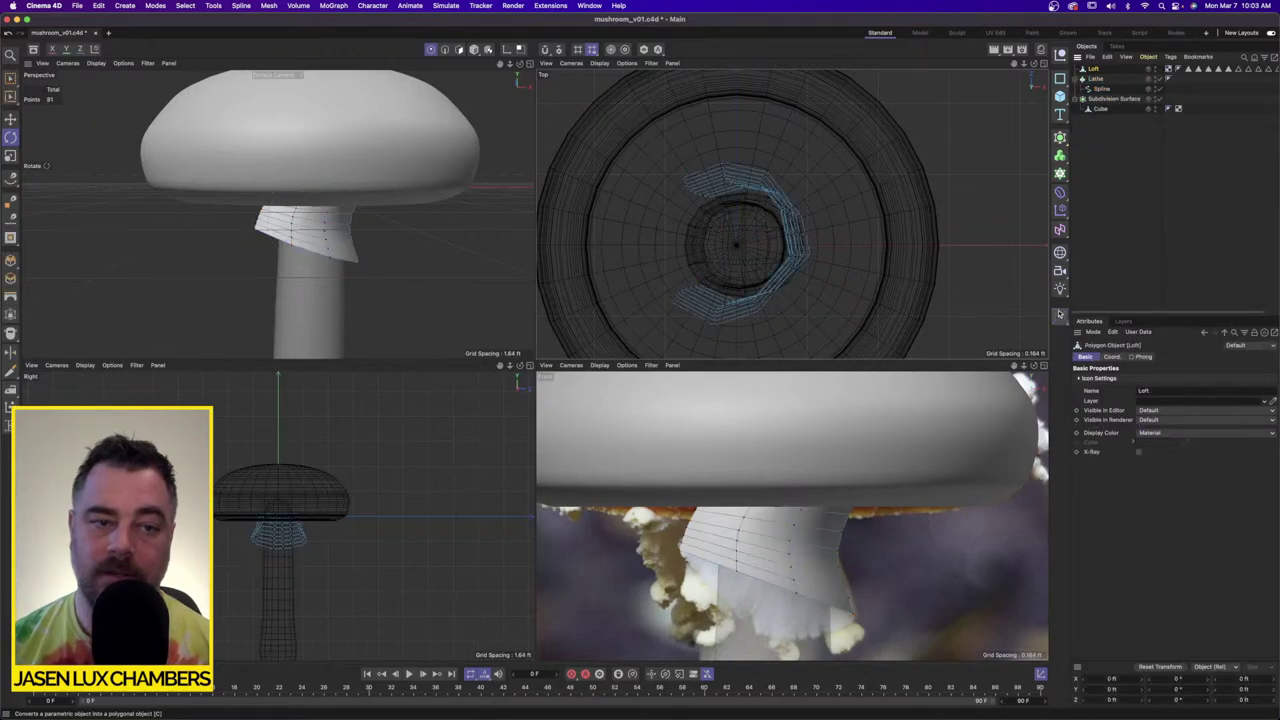
# Step: Undo the skirt Loft's conversion, set its Mesh Subdivision V to 2, and convert it to an editable polygon object again
pyautogui.keyDown('alt'); pyautogui.moveTo(340, 245); pyautogui.dragTo(337, 229); pyautogui.keyUp('alt')
pyautogui.scroll(3, 337, 229)
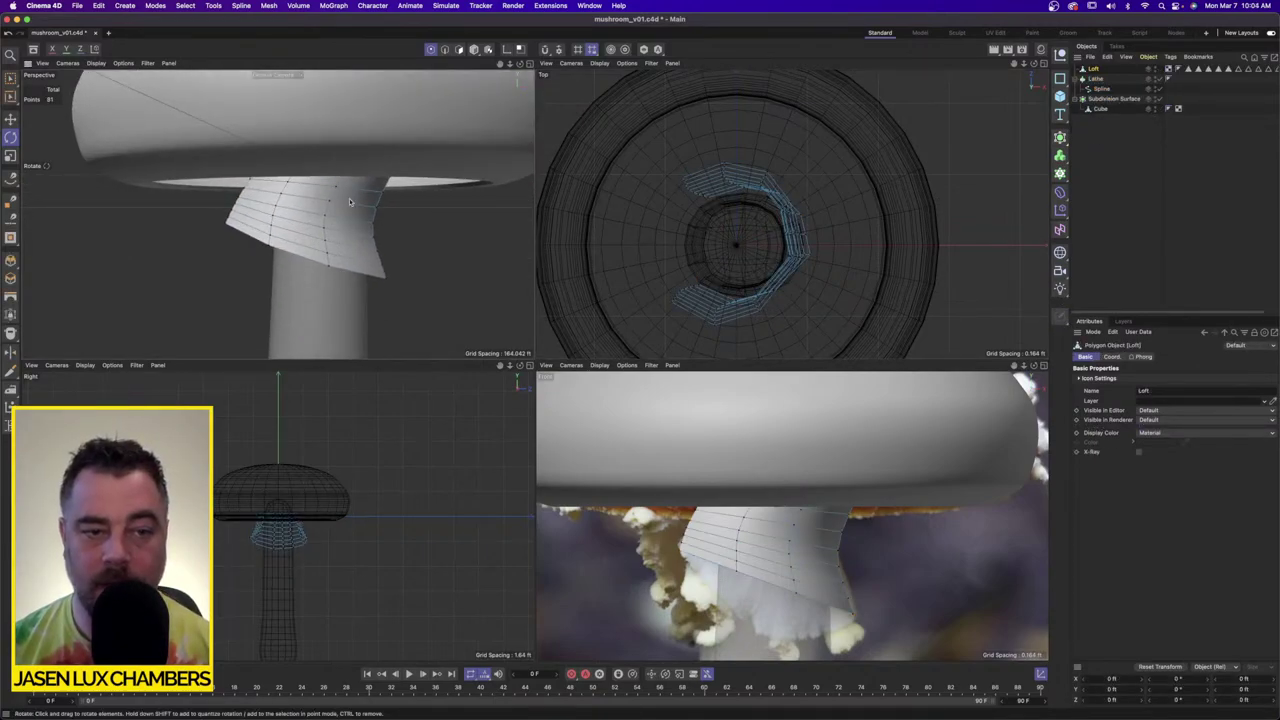
pyautogui.press('super+z')
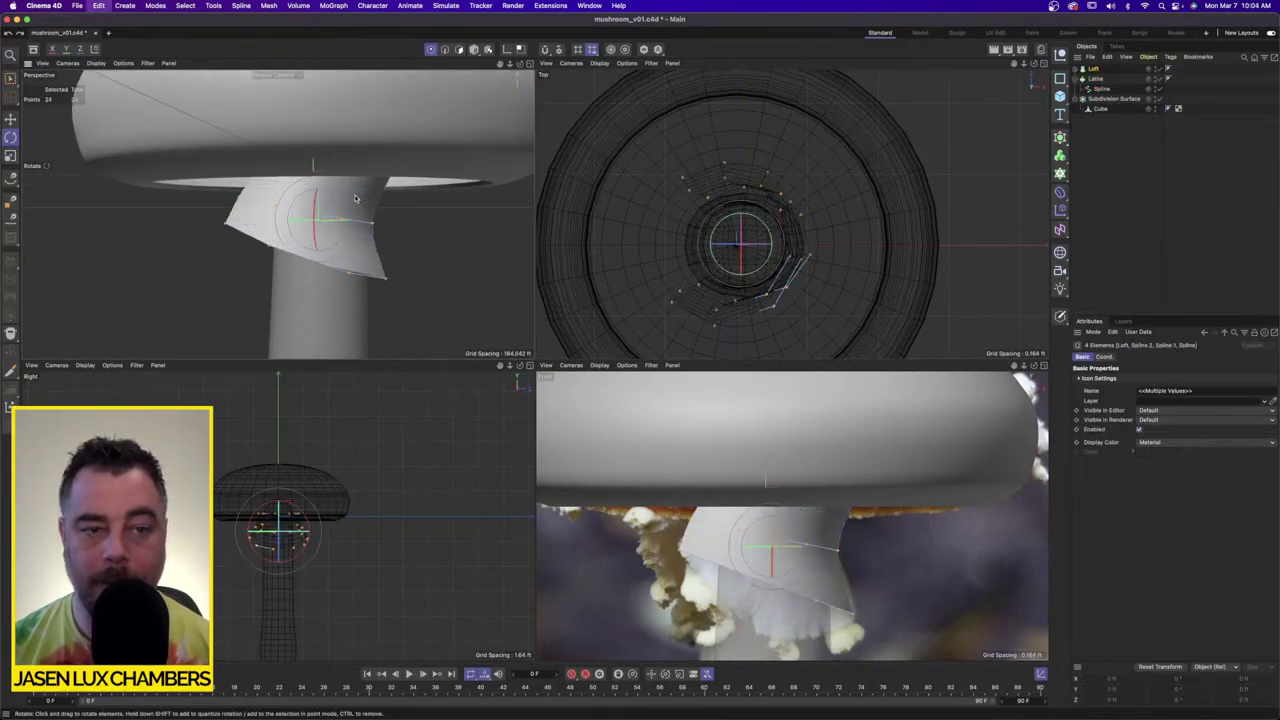
pyautogui.click(1093, 69)
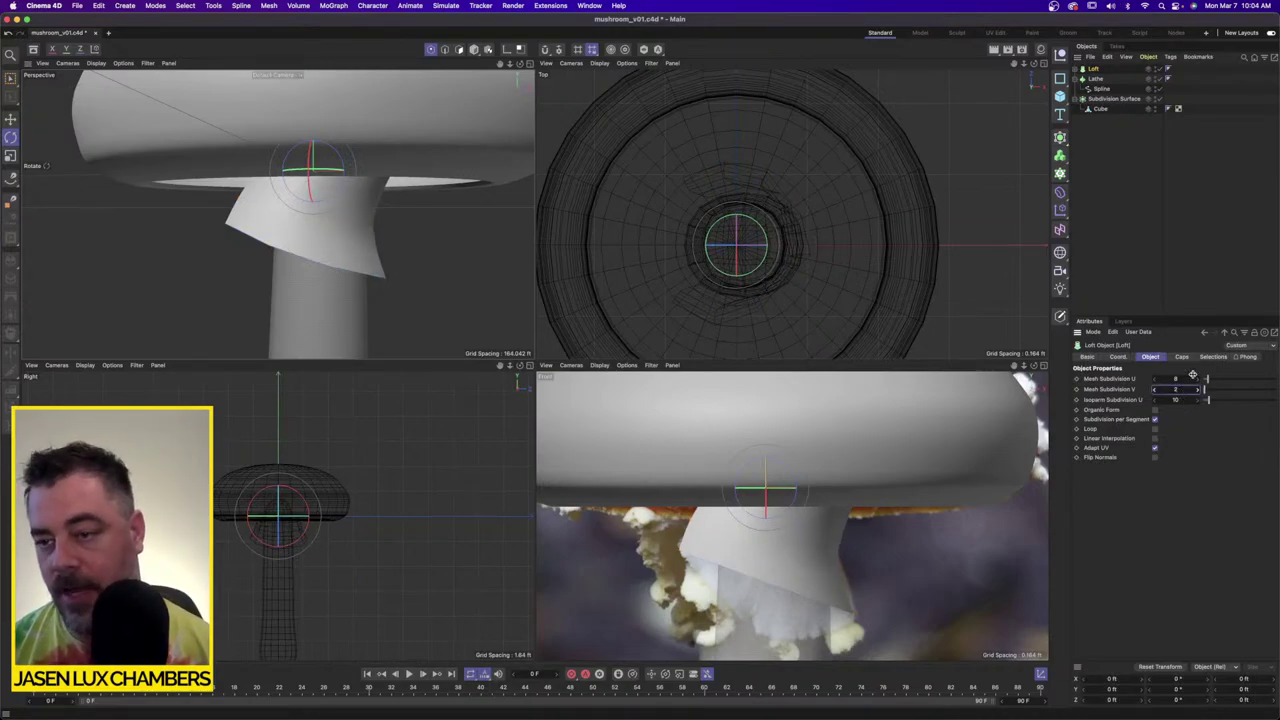
pyautogui.click(1060, 316)
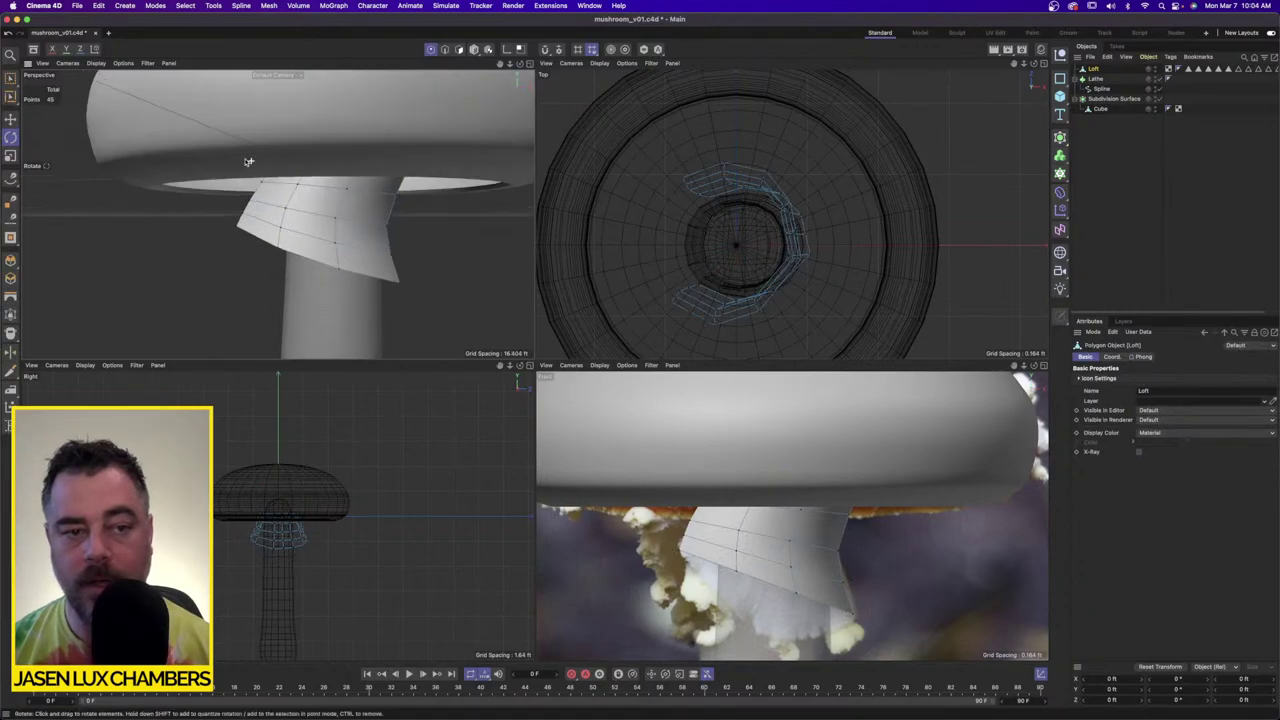
# Step: Delete all of the selection tags from the converted Loft object
pyautogui.scroll(3, 230, 158)
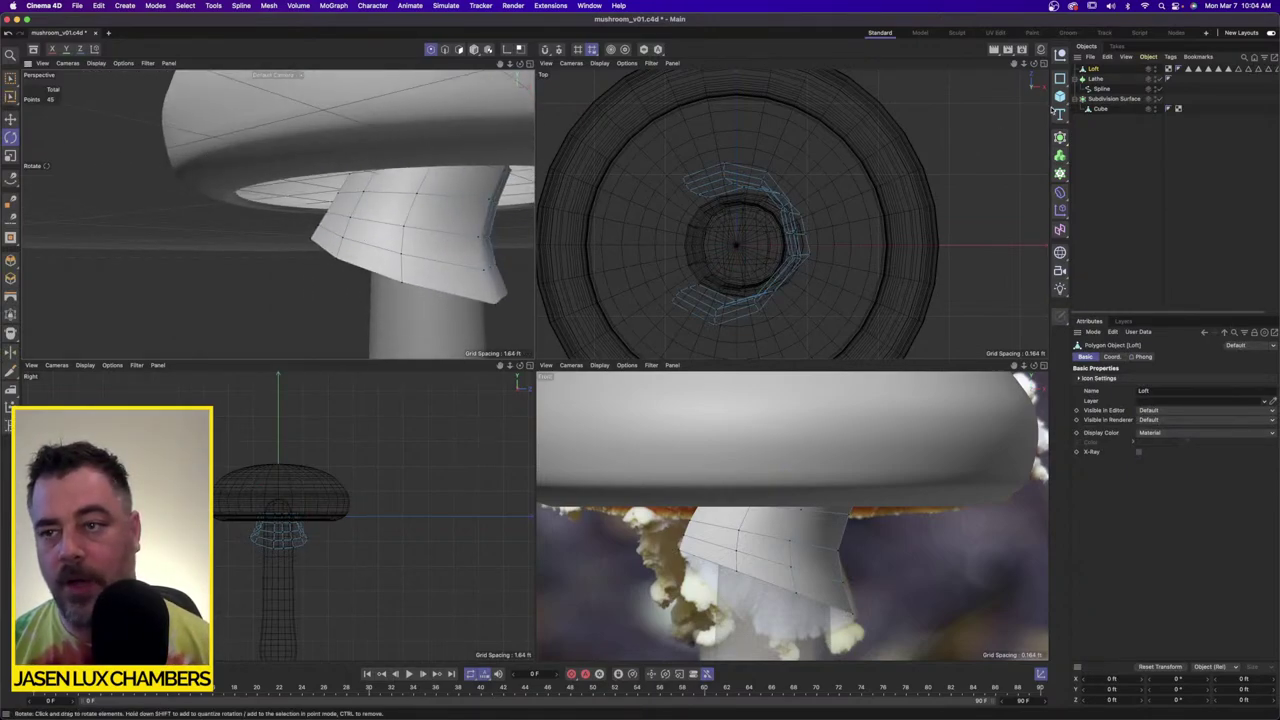
pyautogui.click(1189, 69)
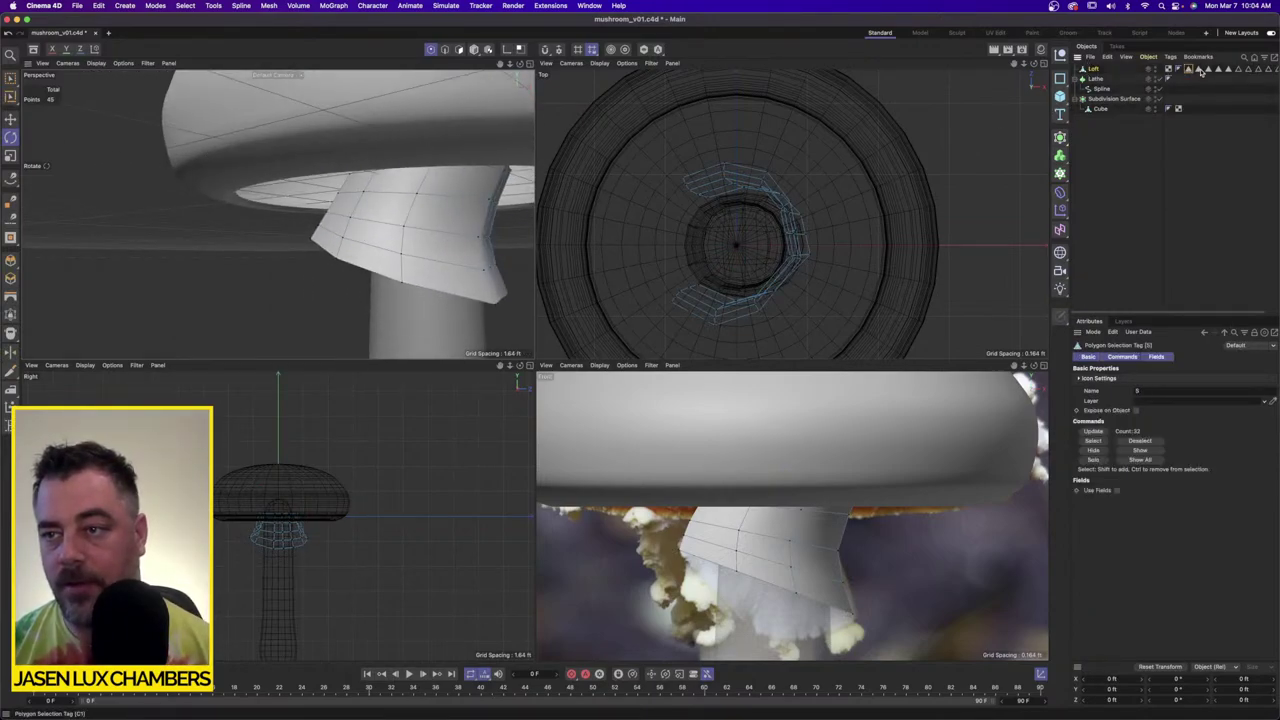
pyautogui.hscroll(1, 1202, 72)
pyautogui.keyDown('shift'); pyautogui.click(1273, 71); pyautogui.keyUp('shift')
pyautogui.press('Delete')
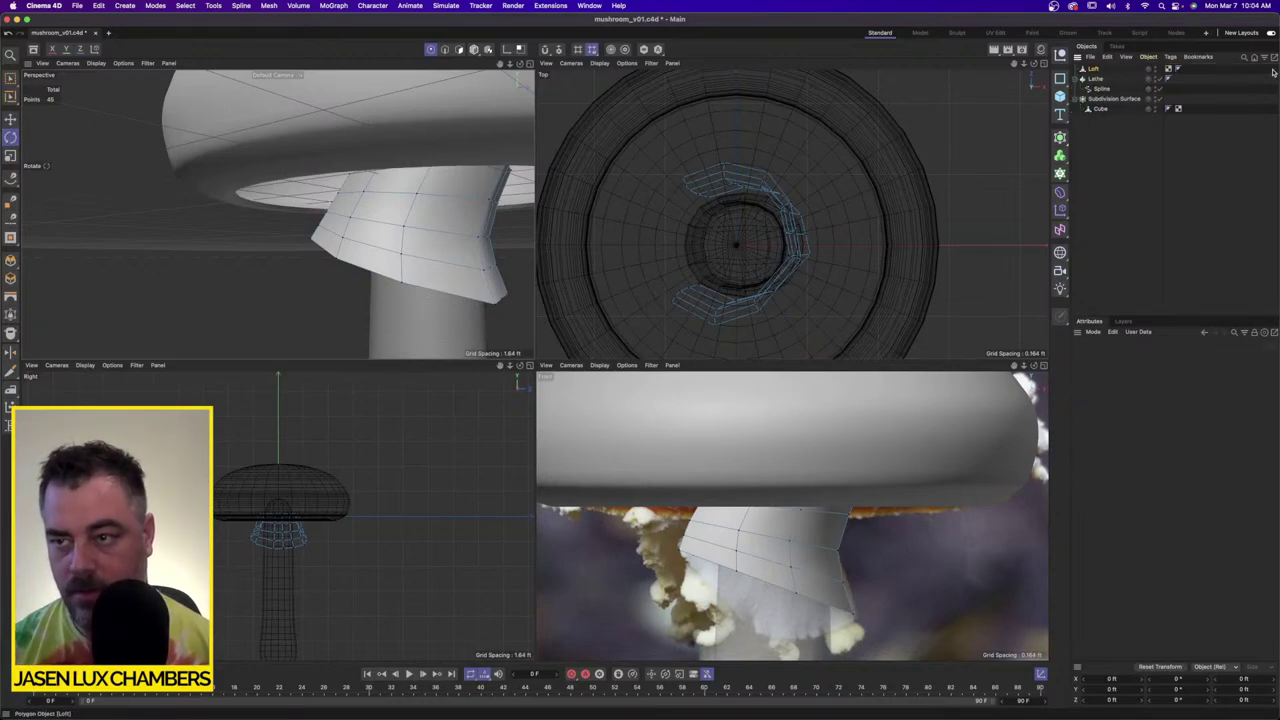
# Step: Put the Loft under a new Subdivision Surface and select the Loft for point editing
pyautogui.keyDown('alt'); pyautogui.moveTo(330, 172); pyautogui.dragTo(436, 207); pyautogui.keyUp('alt')
pyautogui.keyDown('alt'); pyautogui.moveTo(436, 207); pyautogui.dragTo(280, 212, button='middle'); pyautogui.keyUp('alt')
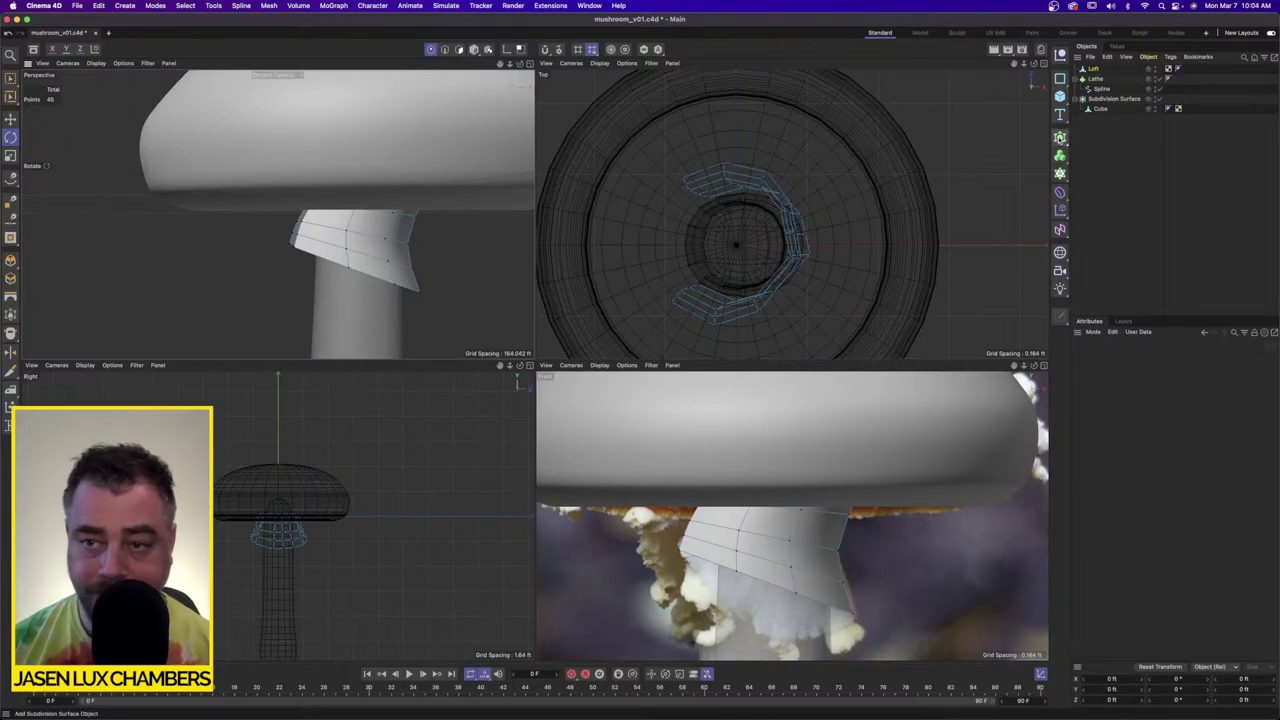
pyautogui.keyDown('alt'); pyautogui.click(1060, 137); pyautogui.keyUp('alt')
pyautogui.click(1097, 79)
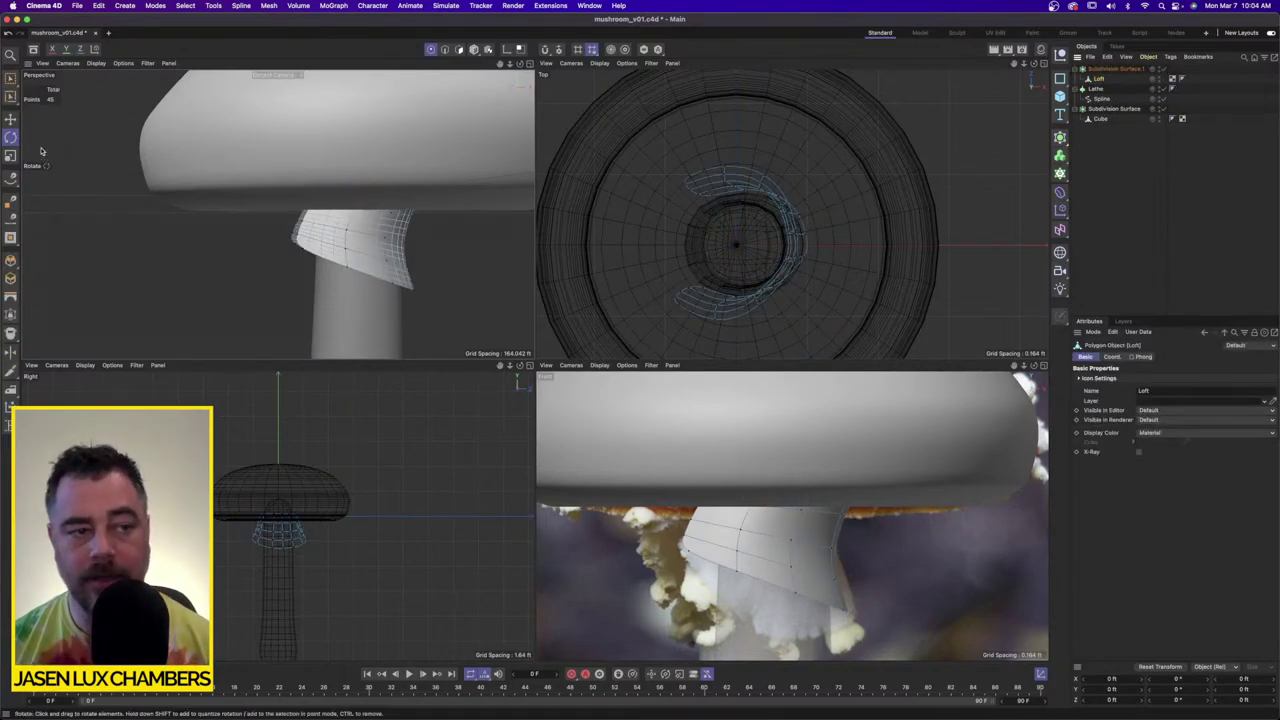
# Step: Rectangle-select the two points on the skirt's lower edge near the reference skirt's lowest area and activate the Move tool
pyautogui.click(10, 77)
pyautogui.click(35, 104)
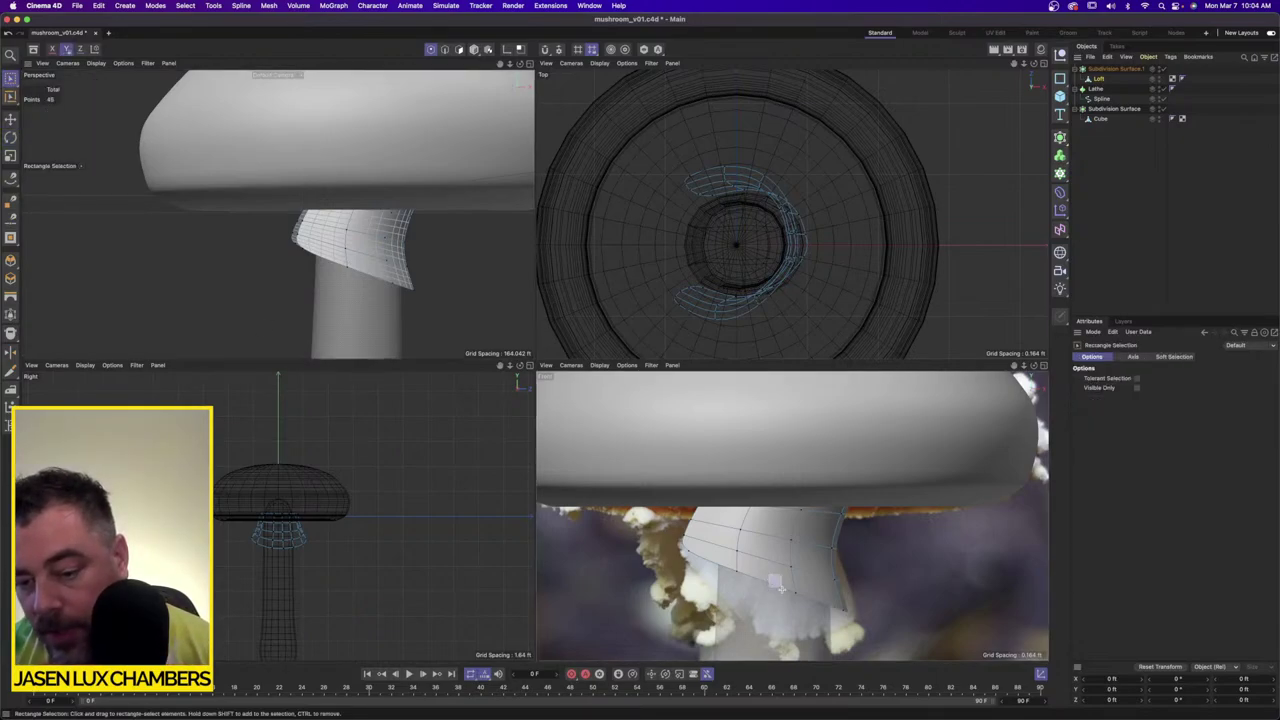
pyautogui.moveTo(768, 574); pyautogui.dragTo(816, 628)
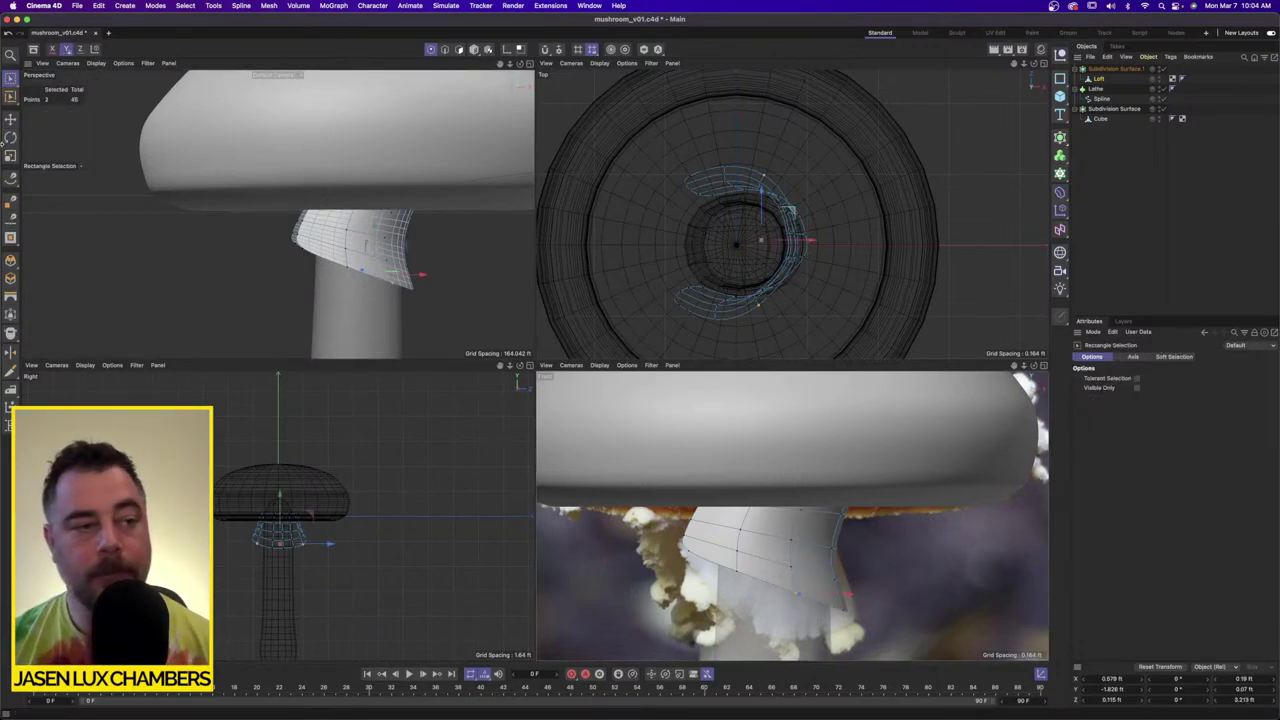
pyautogui.press('e')
# Step: Enable Soft Selection with a 1.5 ft radius and pull the selected lower-edge points down and slightly left to follow the reference
pyautogui.click(1134, 358)
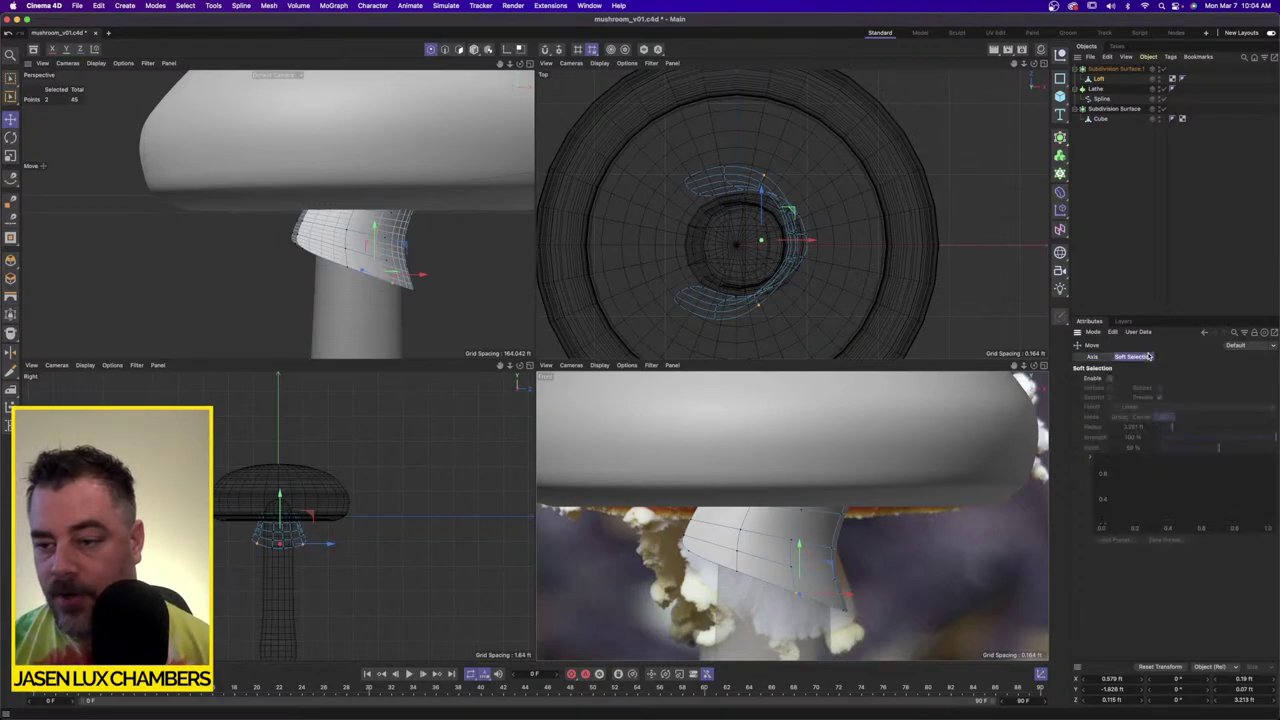
pyautogui.click(1109, 379)
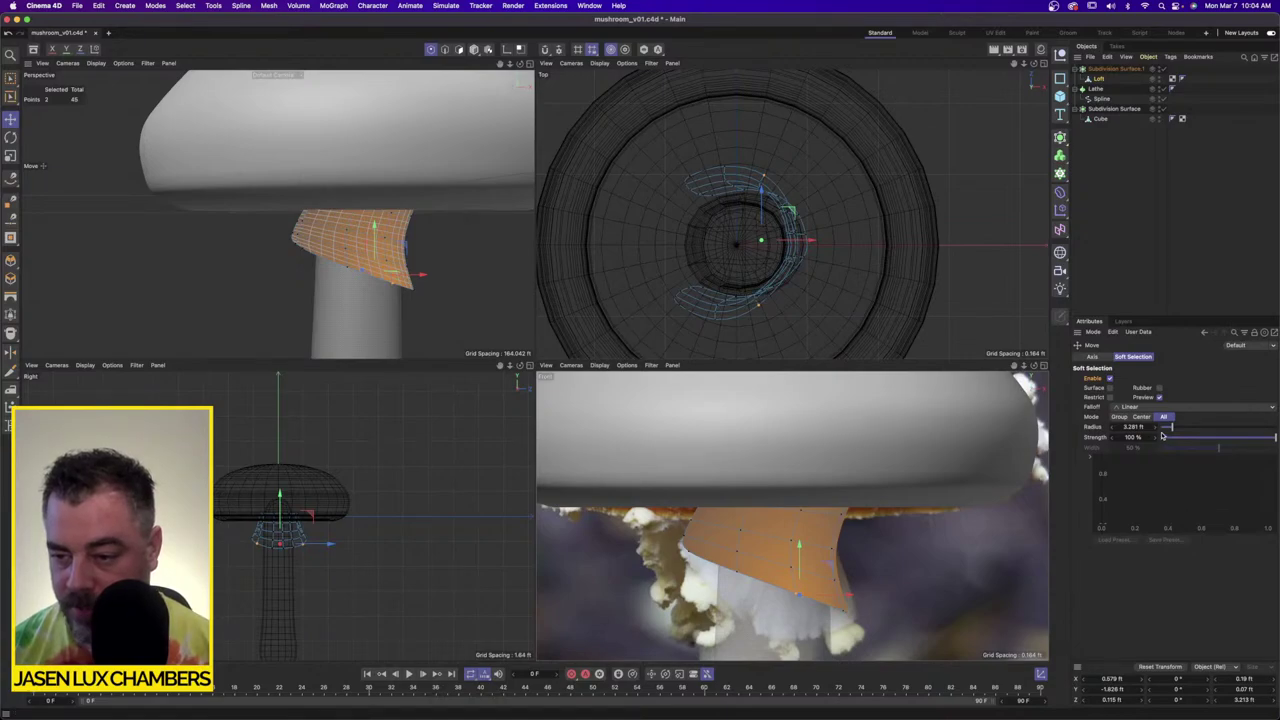
pyautogui.moveTo(1171, 428); pyautogui.dragTo(1163, 429)
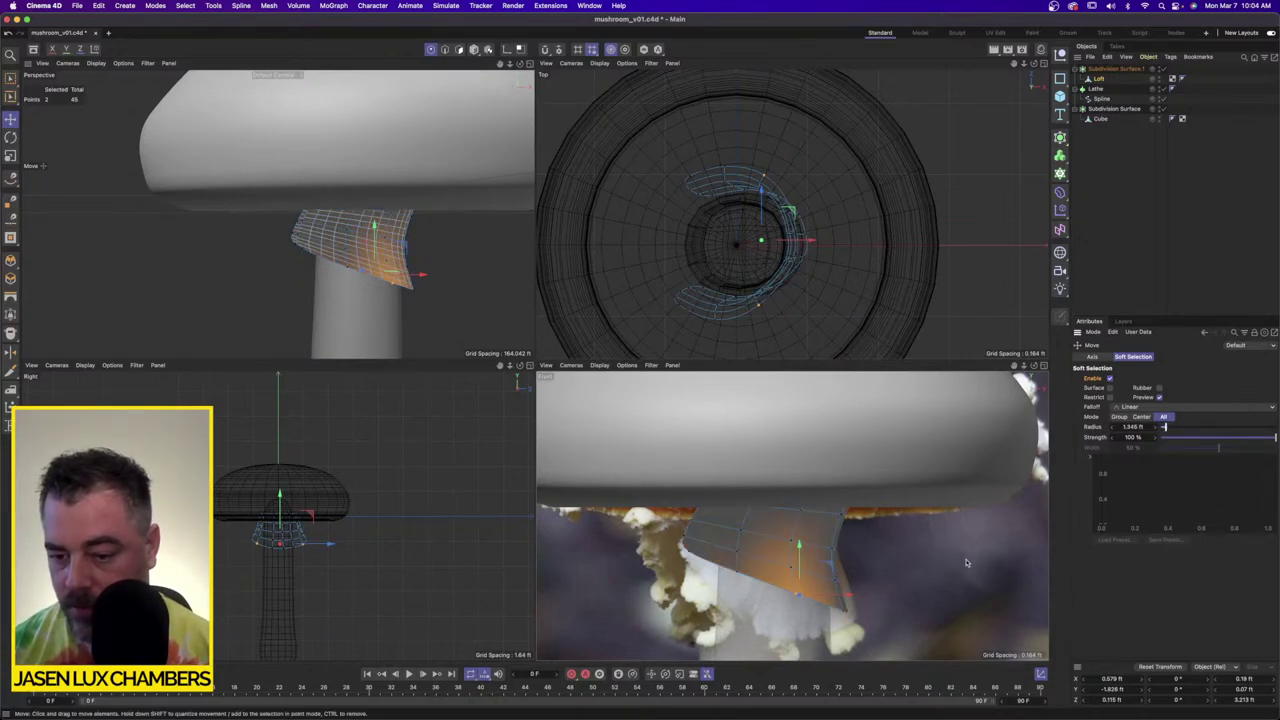
pyautogui.doubleClick(1143, 427)
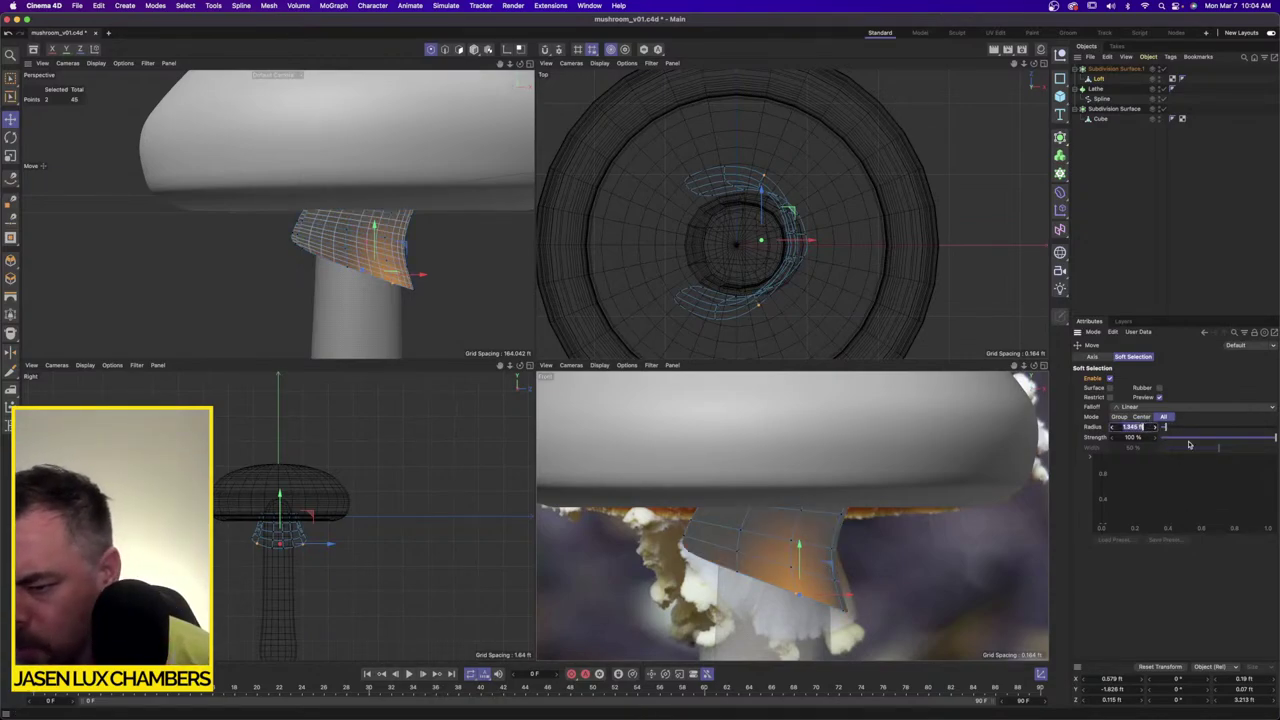
pyautogui.write('2')
pyautogui.press('Return')
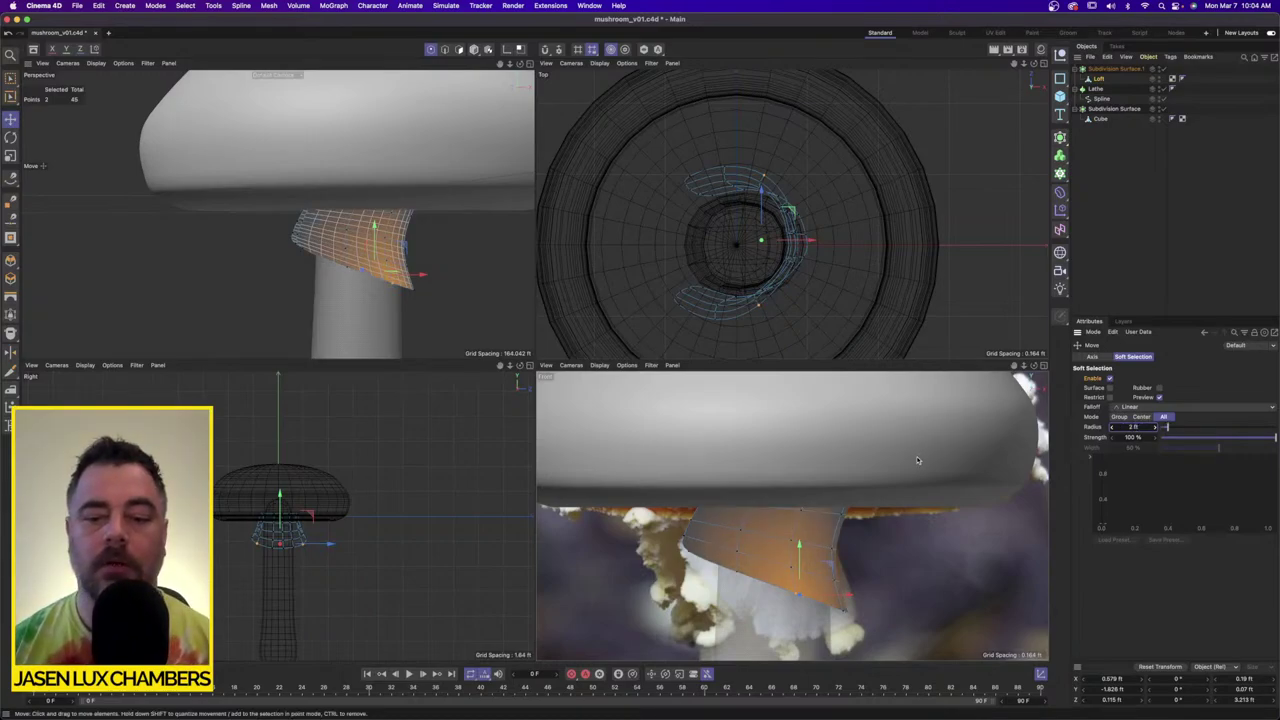
pyautogui.doubleClick(1137, 427)
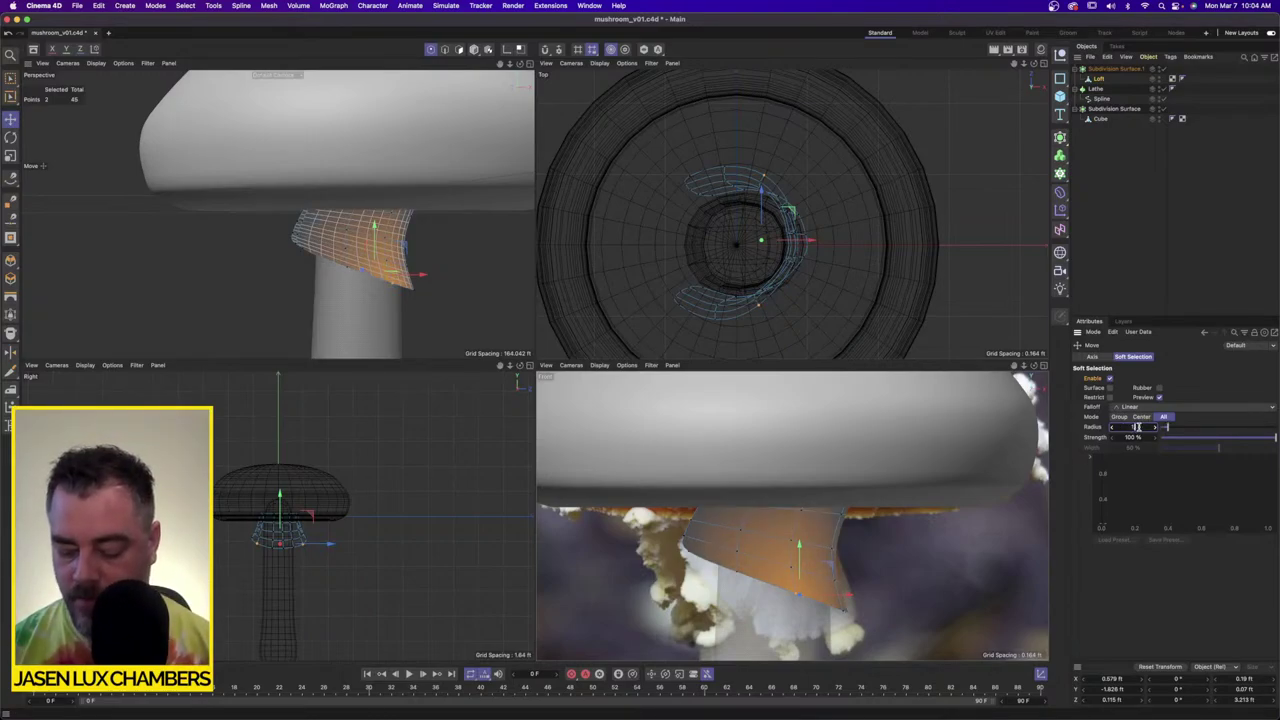
pyautogui.write('1.5')
pyautogui.press('Return')
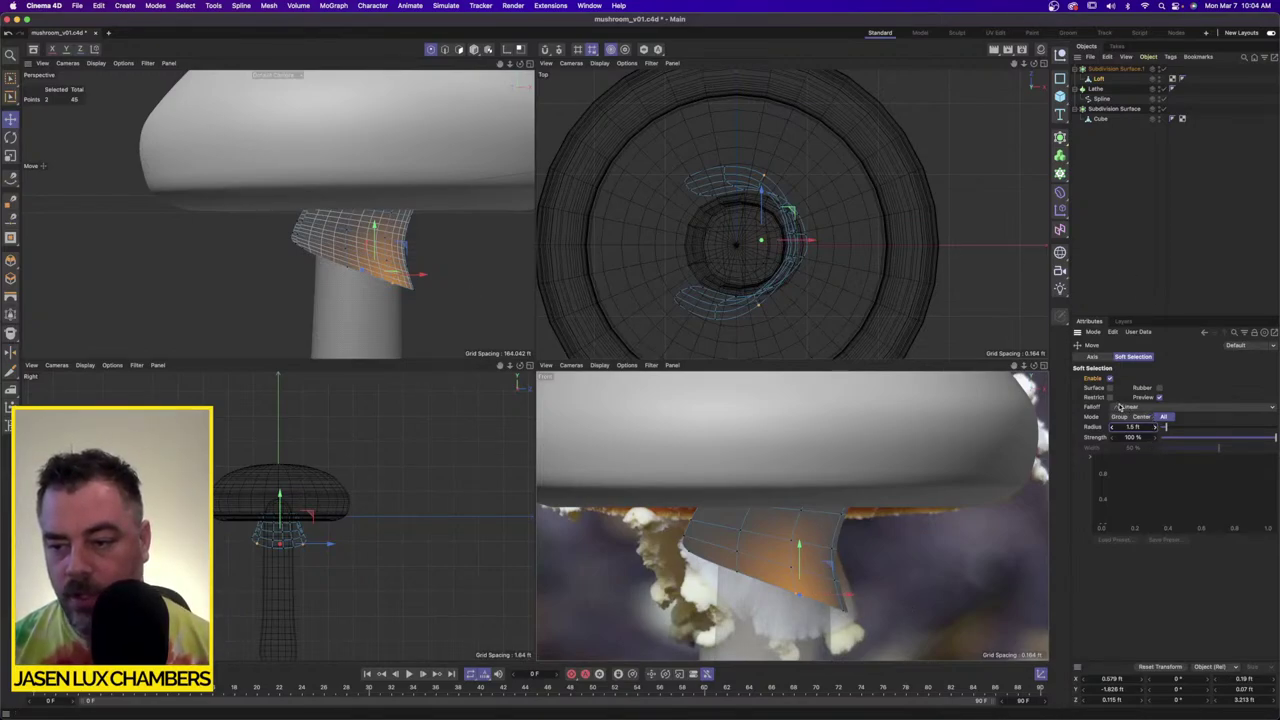
pyautogui.moveTo(900, 565); pyautogui.dragTo(884, 590)
# Step: Select the next pair of lower-edge points towards the skirt's short side and soft-move them down and outward to match the reference
pyautogui.moveTo(354, 200)
pyautogui.keyDown('alt'); pyautogui.mouseDown()
pyautogui.moveTo(457, 203)
pyautogui.moveTo(368, 198)
pyautogui.mouseUp(); pyautogui.keyUp('alt')
pyautogui.click(11, 79)
pyautogui.click(55, 108)
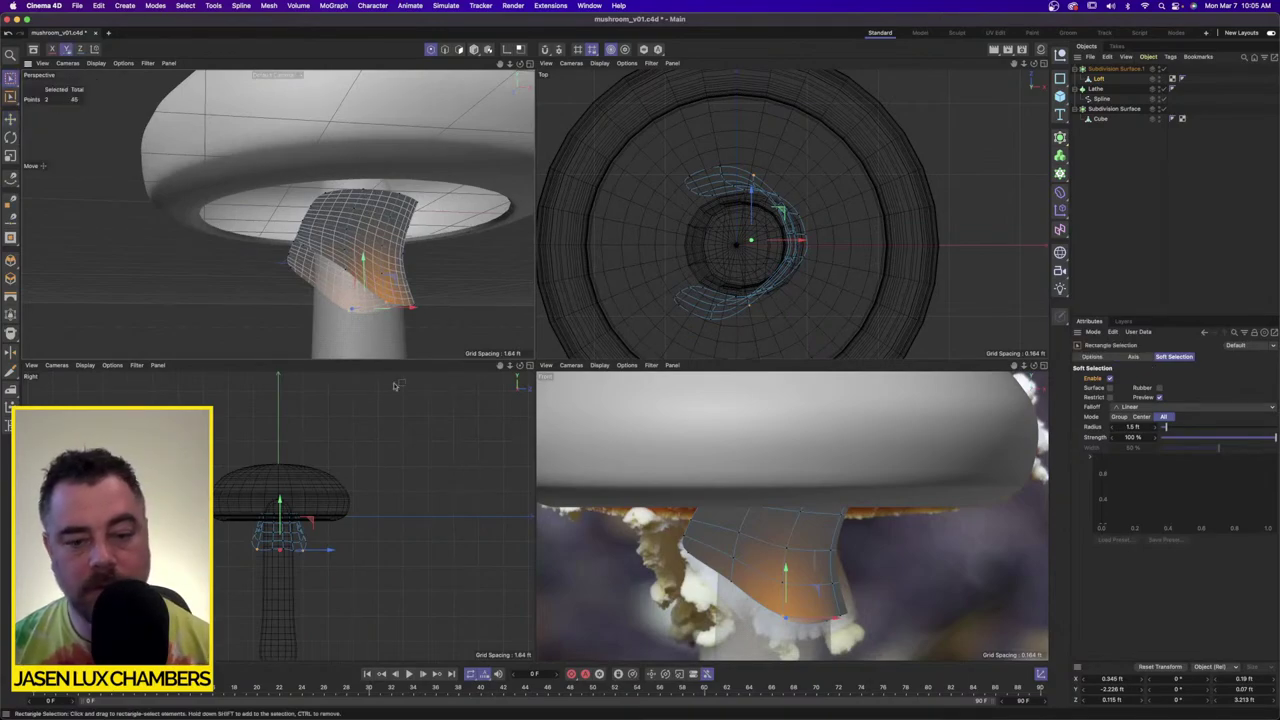
pyautogui.moveTo(720, 570); pyautogui.dragTo(752, 602)
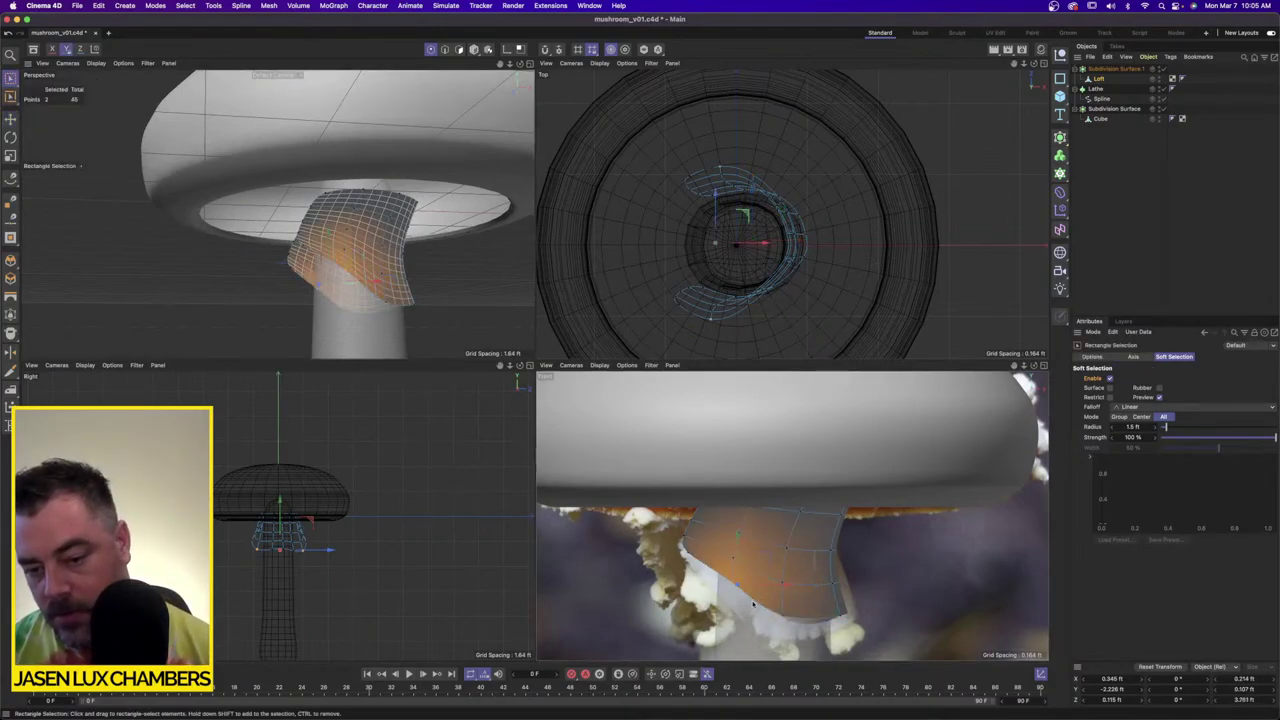
pyautogui.click(10, 119)
pyautogui.moveTo(793, 564); pyautogui.dragTo(768, 590)
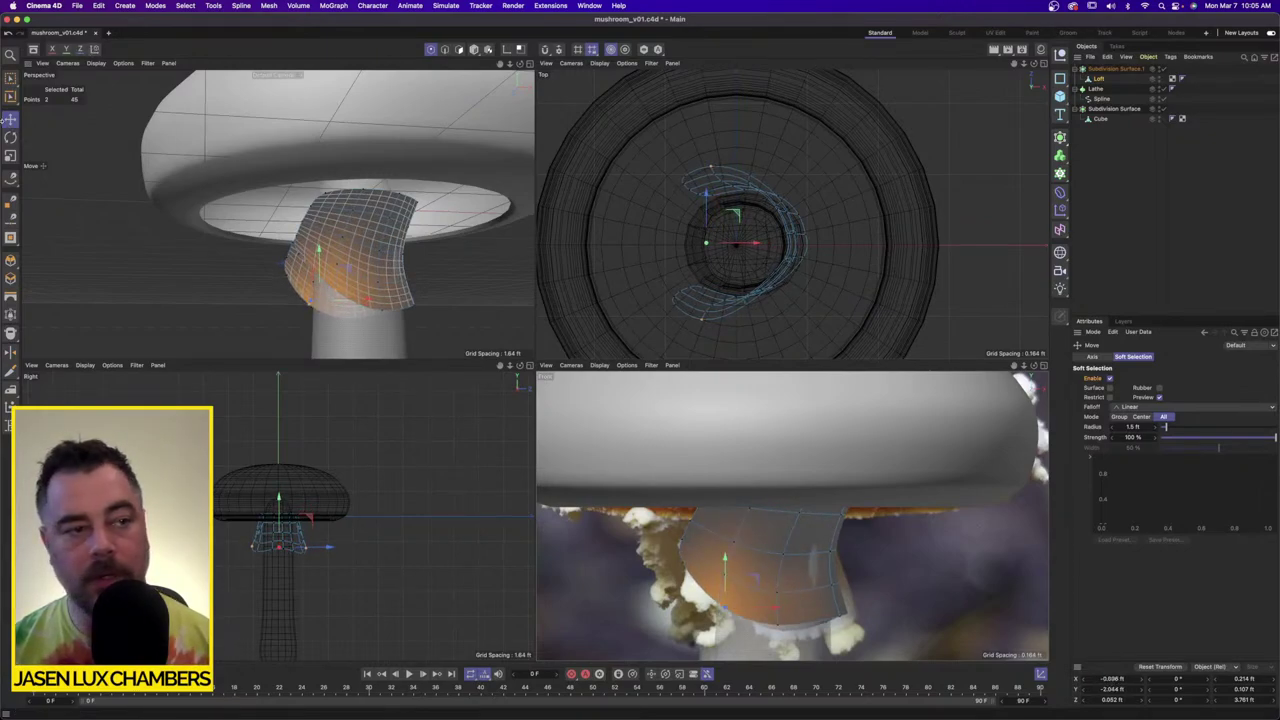
# Step: Soft-move the skirt's lower corner points outward and nudge the neighbouring lower-edge points to fit the photo's hem
pyautogui.press('0')
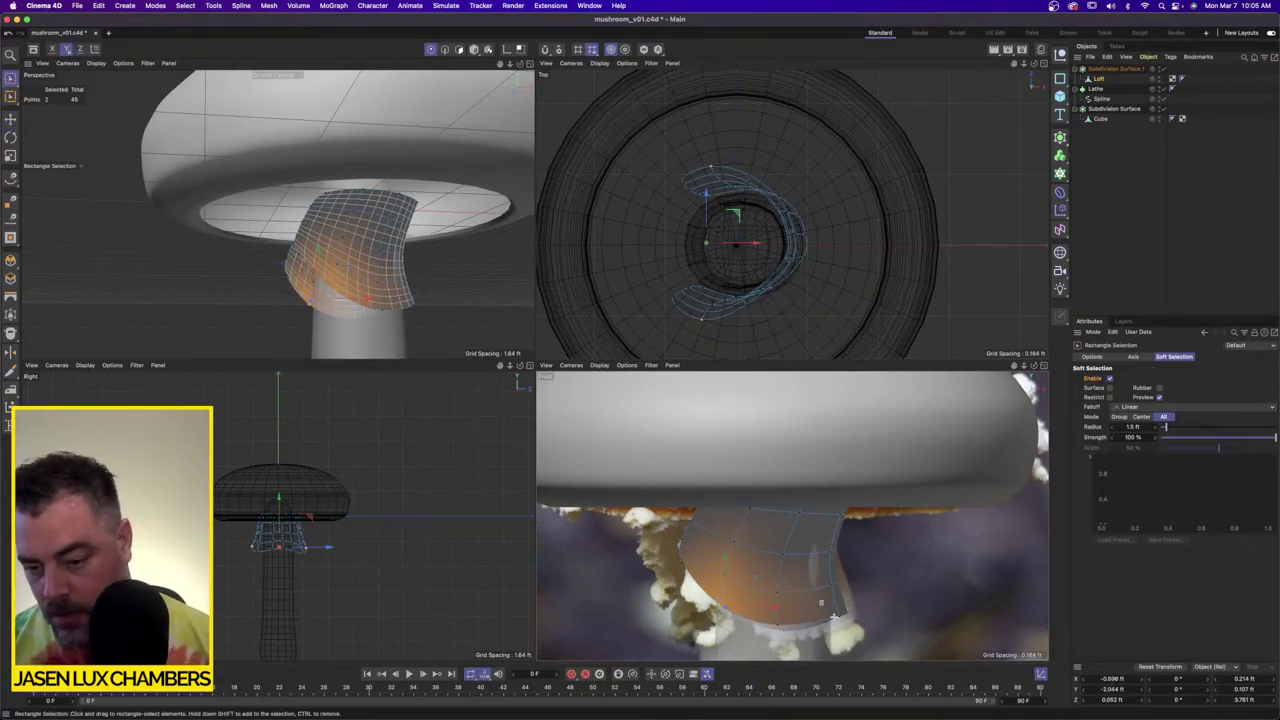
pyautogui.moveTo(832, 608); pyautogui.dragTo(880, 645)
pyautogui.moveTo(866, 588); pyautogui.dragTo(876, 593)
pyautogui.moveTo(765, 608); pyautogui.dragTo(818, 668)
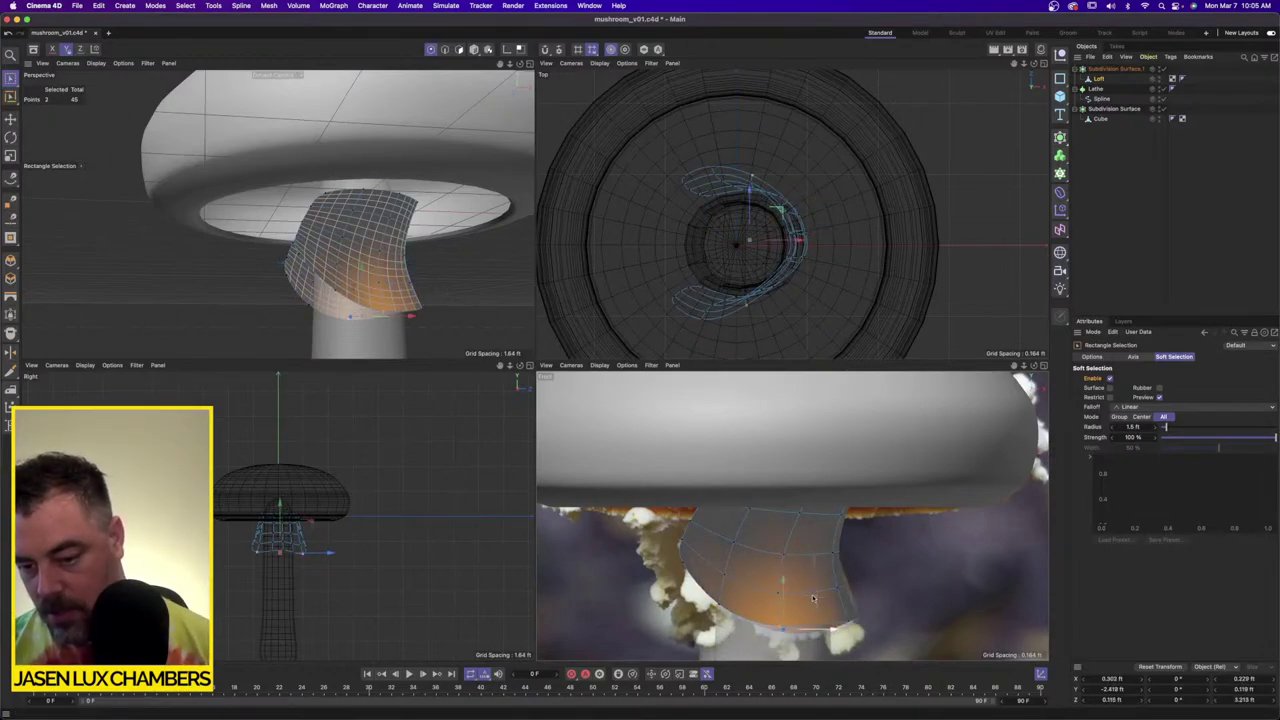
pyautogui.moveTo(815, 602); pyautogui.dragTo(812, 603)
pyautogui.click(788, 635)
# Step: Deselect everything and examine the smoothed skirt's shape under the cap in the perspective view
pyautogui.moveTo(291, 225)
pyautogui.keyDown('alt'); pyautogui.mouseDown()
pyautogui.moveTo(340, 226)
pyautogui.moveTo(191, 229)
pyautogui.mouseUp(); pyautogui.keyUp('alt')
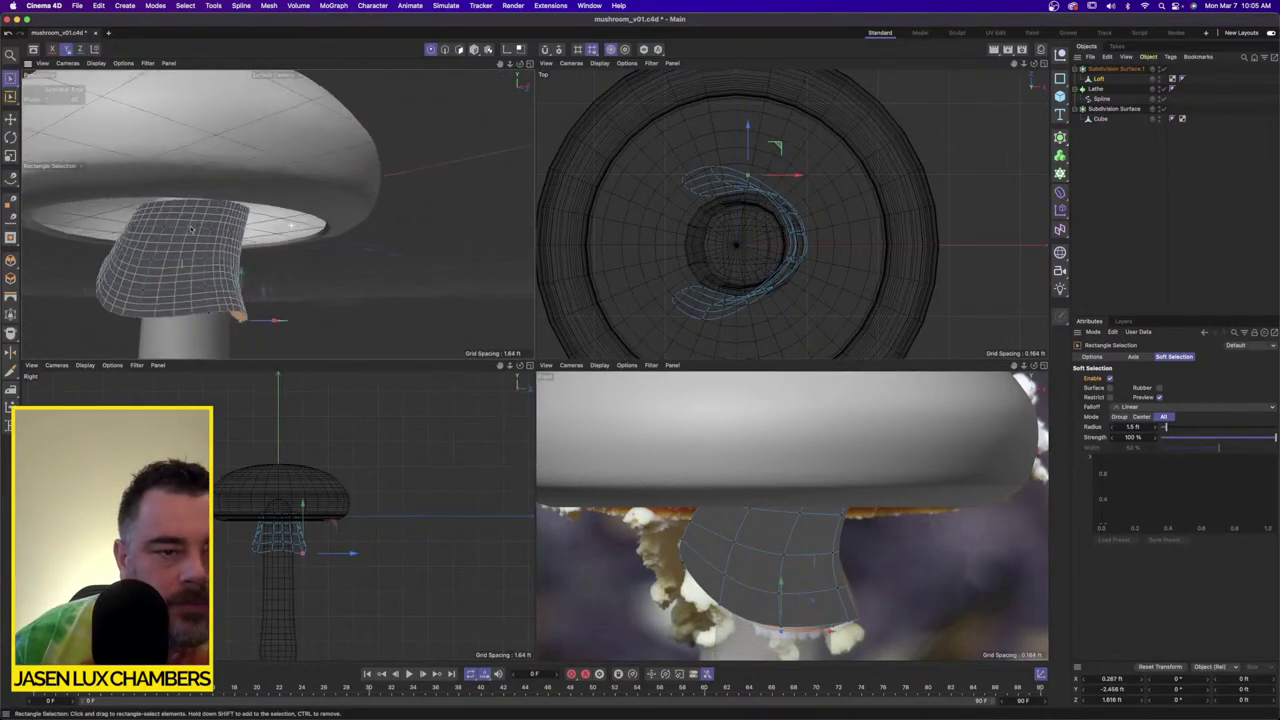
pyautogui.keyDown('alt'); pyautogui.moveTo(191, 229); pyautogui.dragTo(302, 213, button='middle'); pyautogui.keyUp('alt')
pyautogui.scroll(-8, 300, 225)
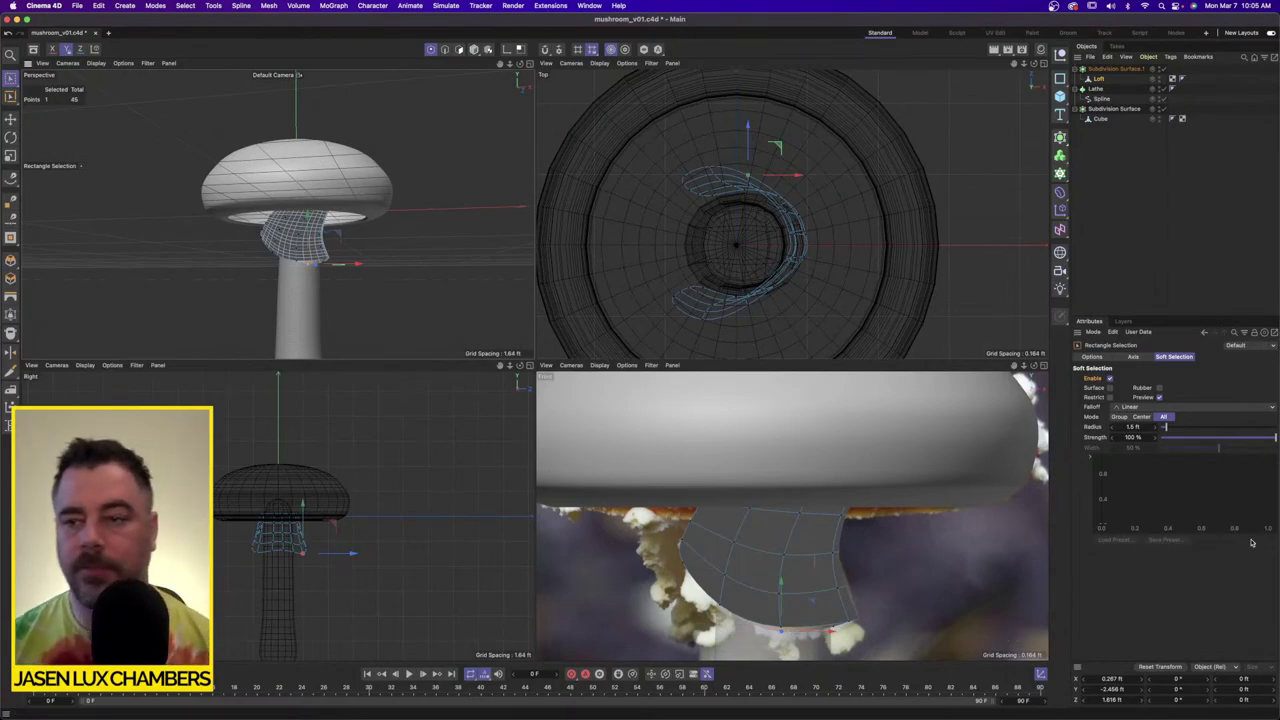
pyautogui.click(1229, 235)
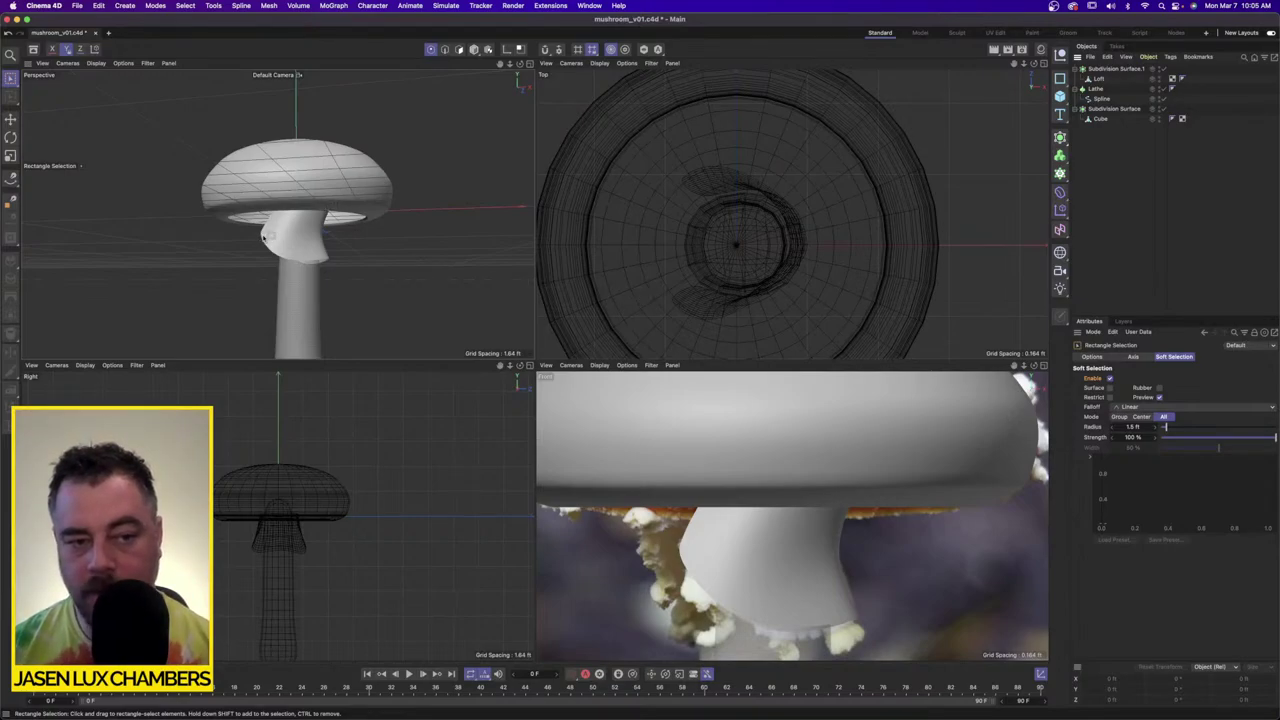
pyautogui.keyDown('alt'); pyautogui.moveTo(304, 240); pyautogui.dragTo(284, 266); pyautogui.keyUp('alt')
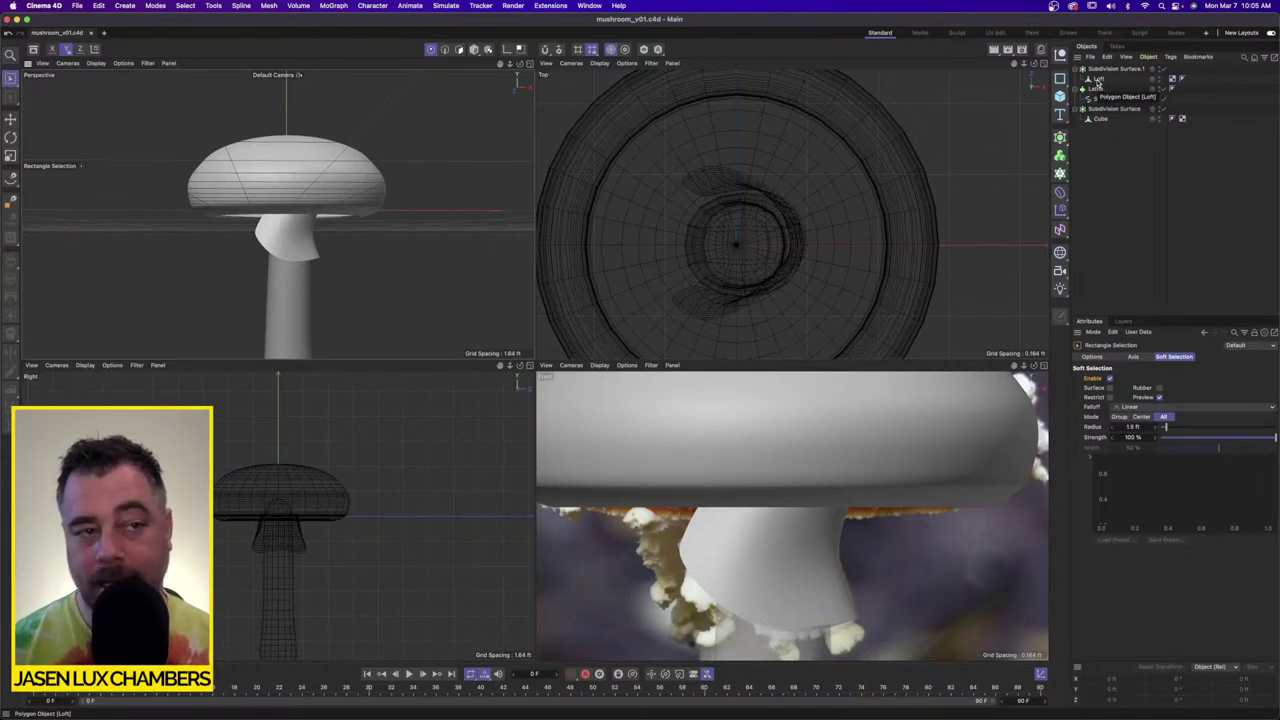
# Step: Open the preferences folder in Finder from Preferences, expand the _bugreports folder to view its files, and close both windows
pyautogui.click(102, 5)
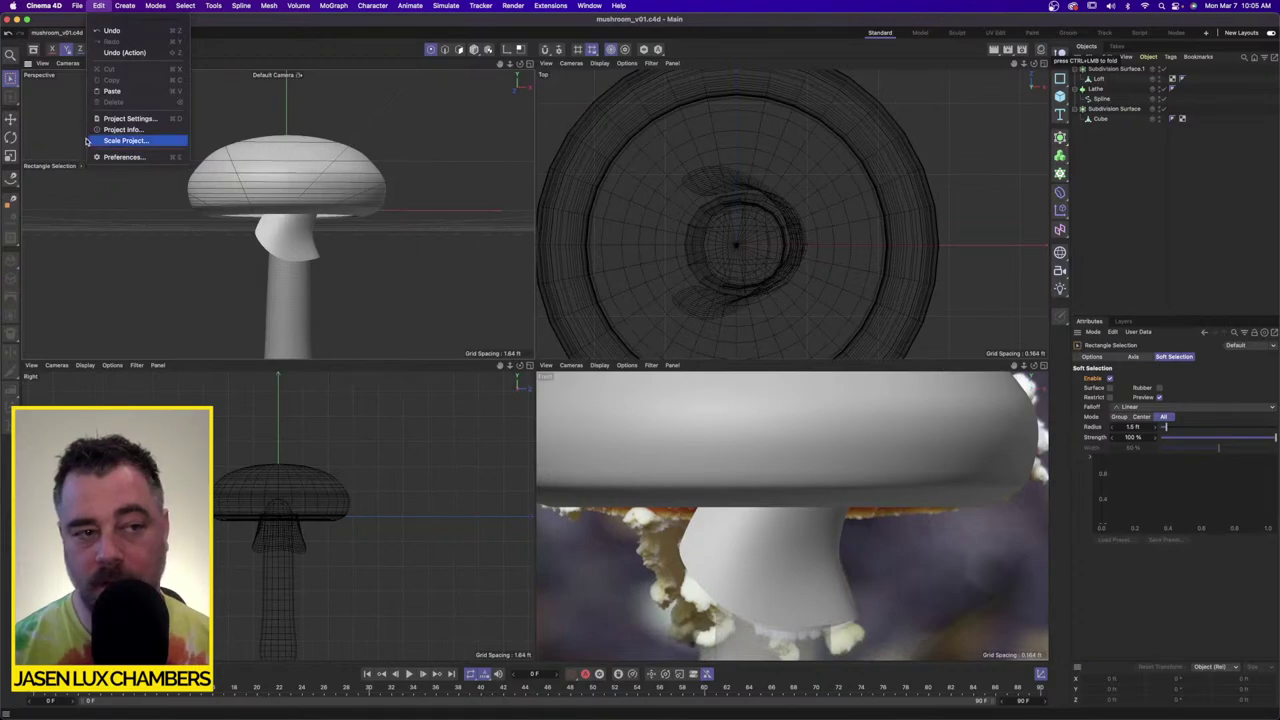
pyautogui.click(116, 157)
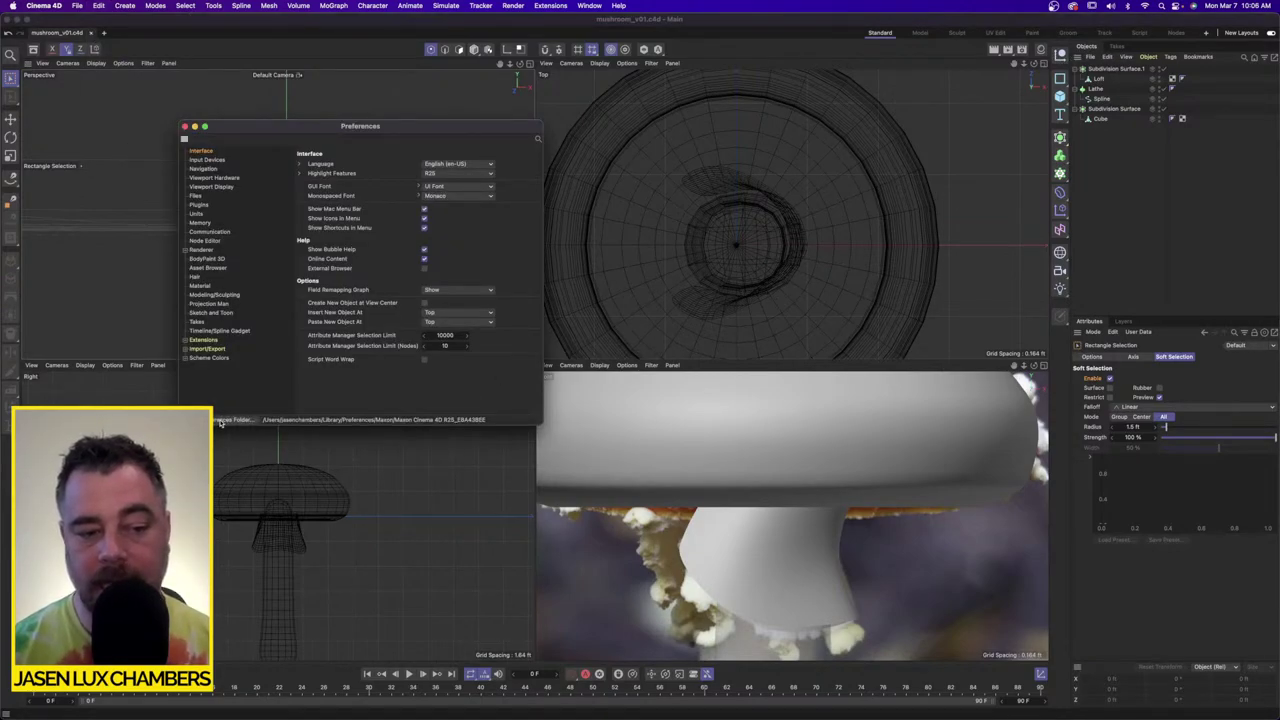
pyautogui.click(221, 421)
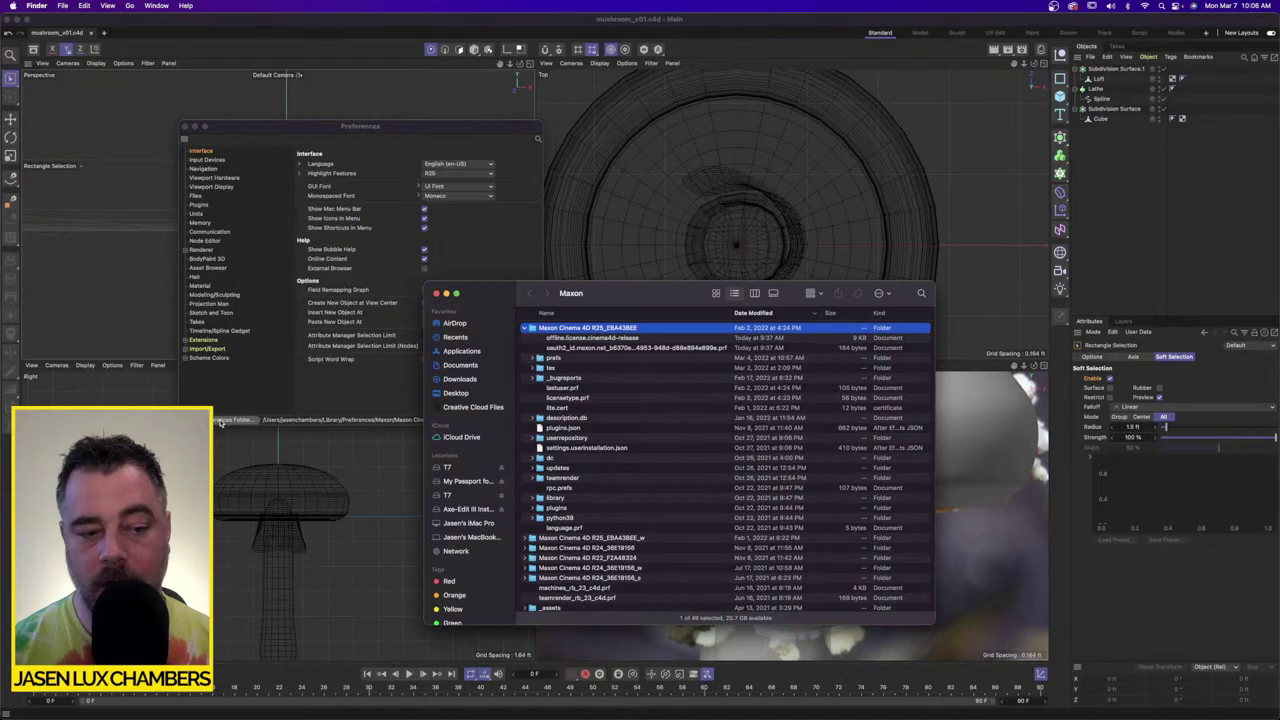
pyautogui.click(531, 379)
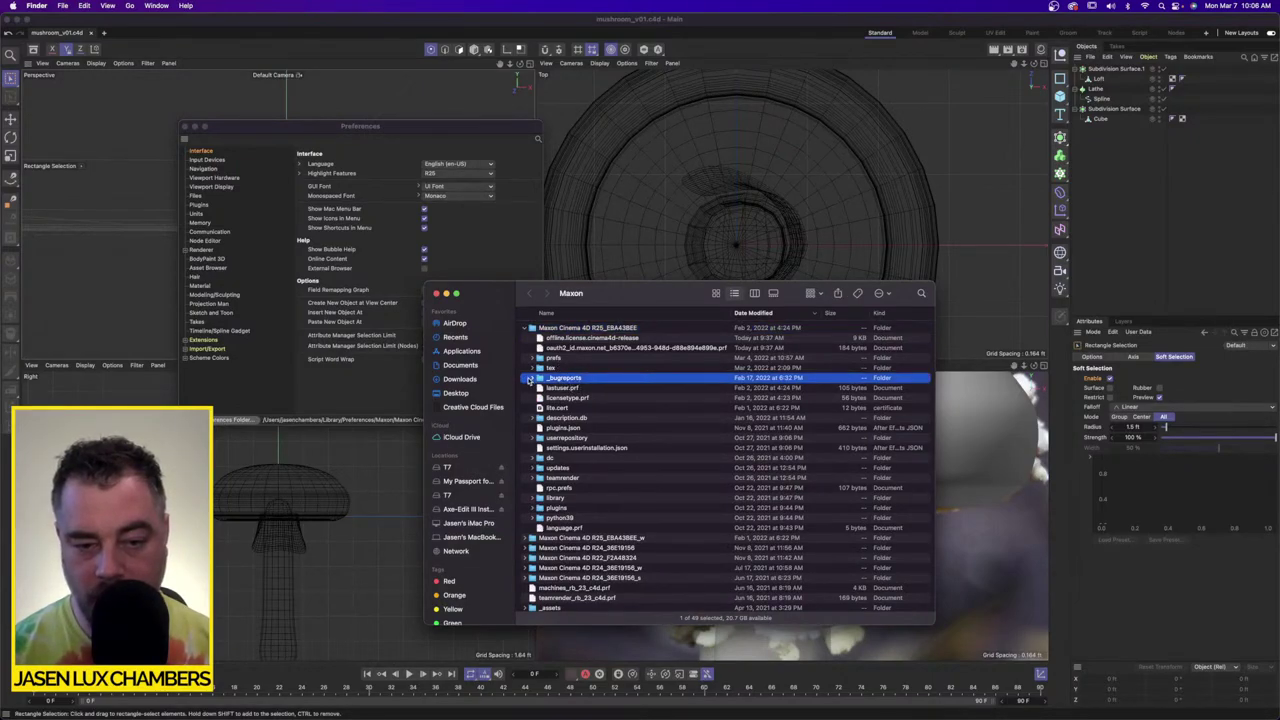
pyautogui.click(530, 378)
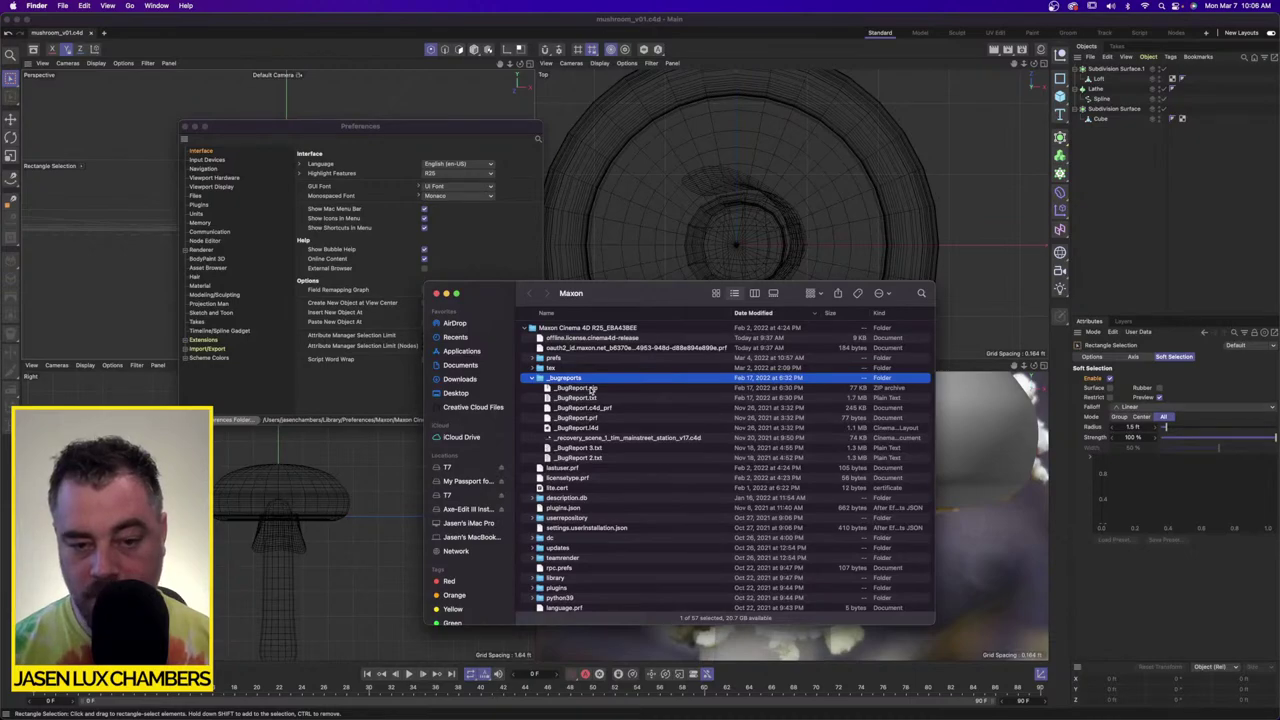
pyautogui.press('cmd+w')
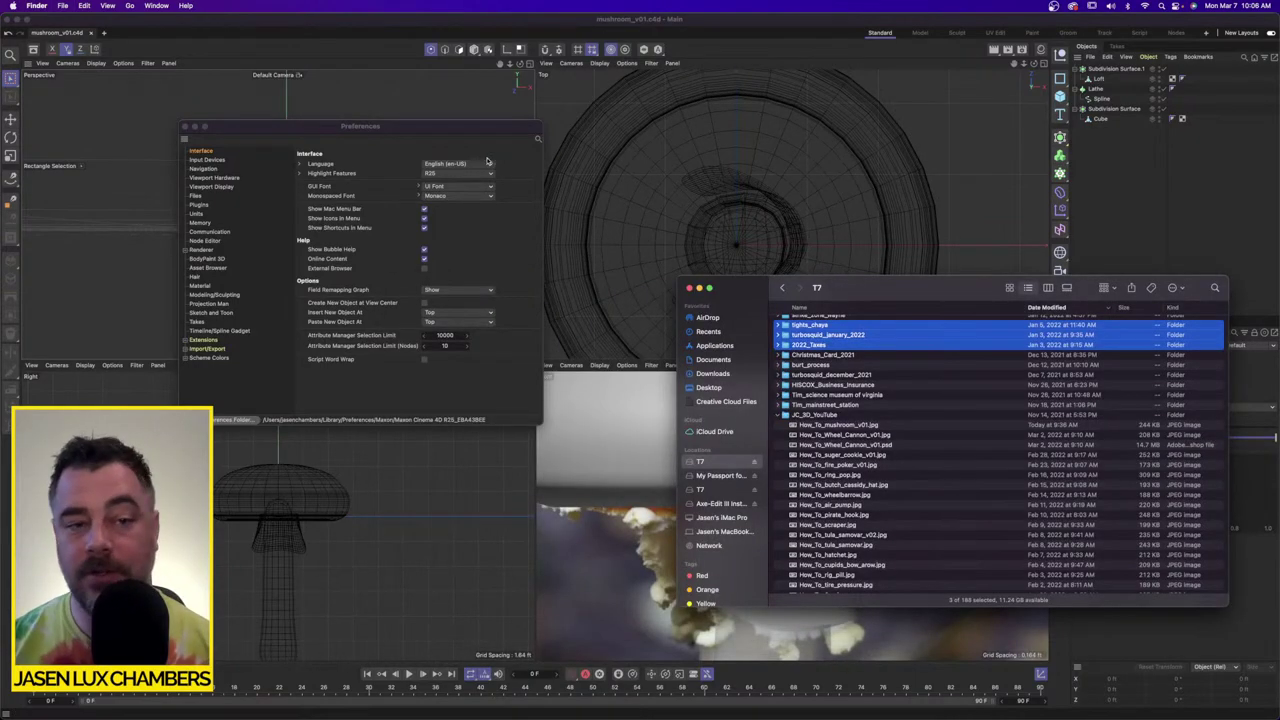
pyautogui.click(427, 131)
pyautogui.click(184, 126)
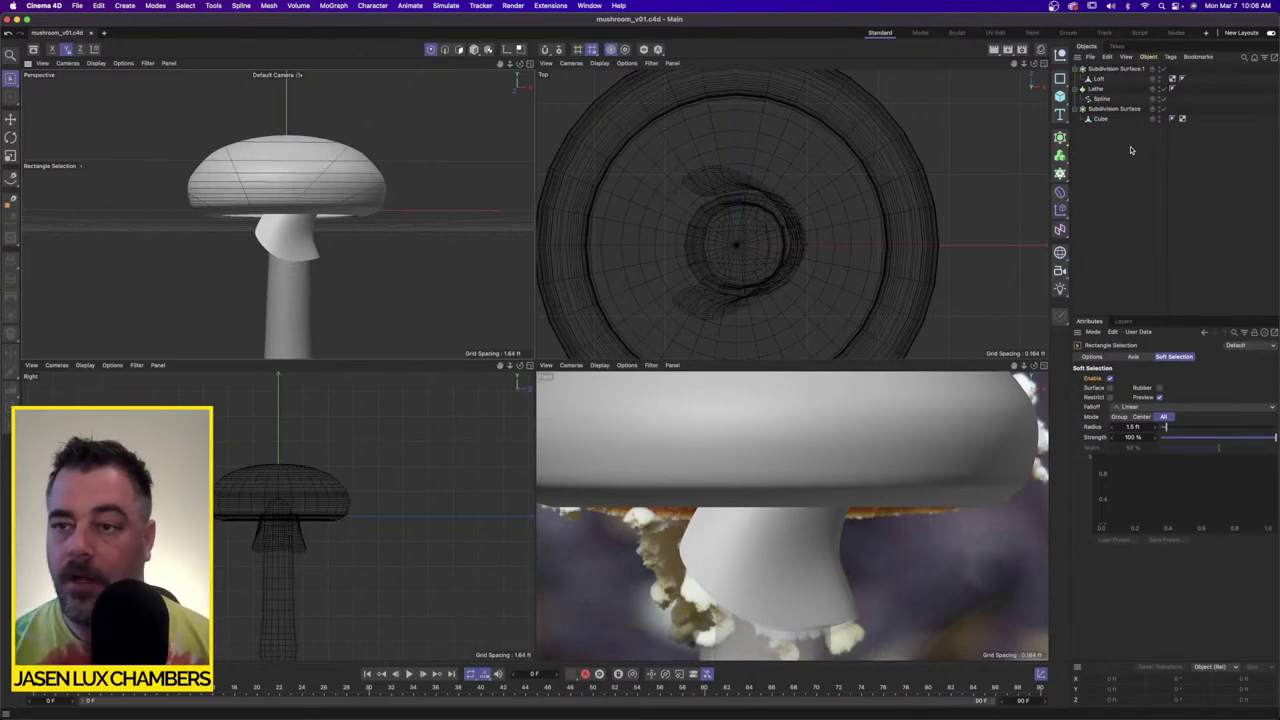
# Step: Cut the Subdivision Surface.1 skirt and undo back through the history to the live Loft with its source splines
pyautogui.click(1110, 70)
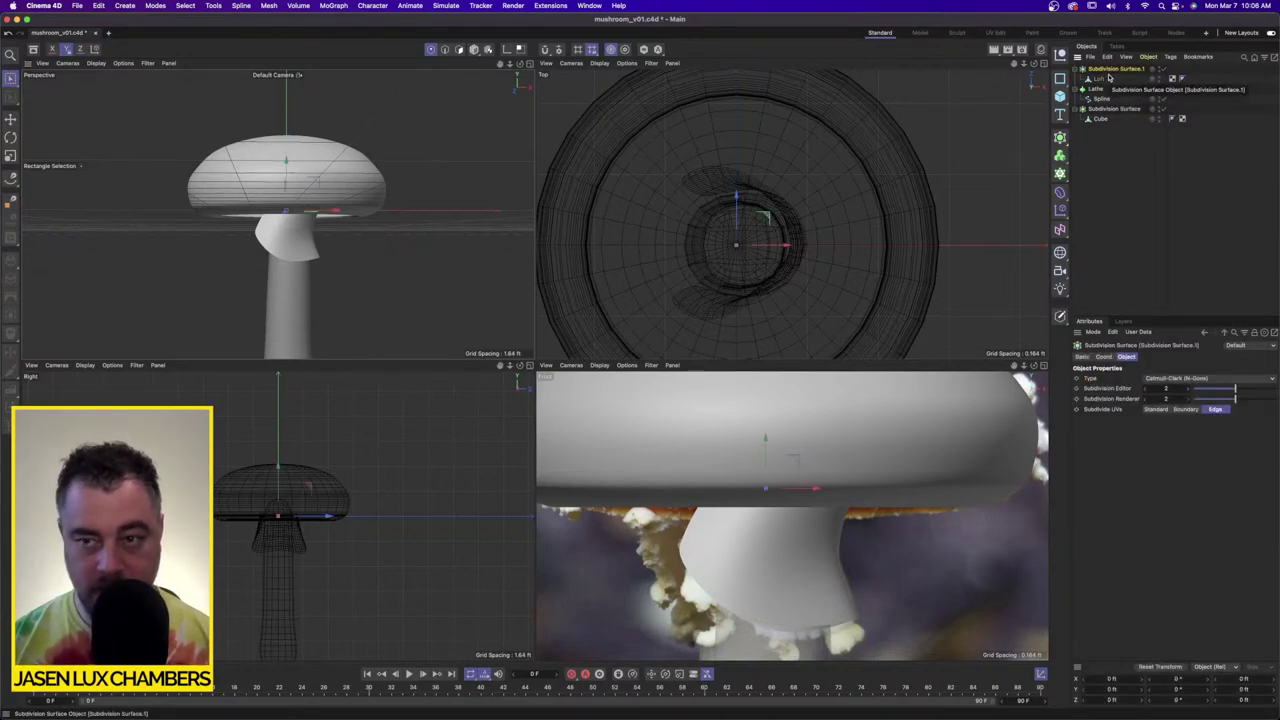
pyautogui.press('BackSpace')
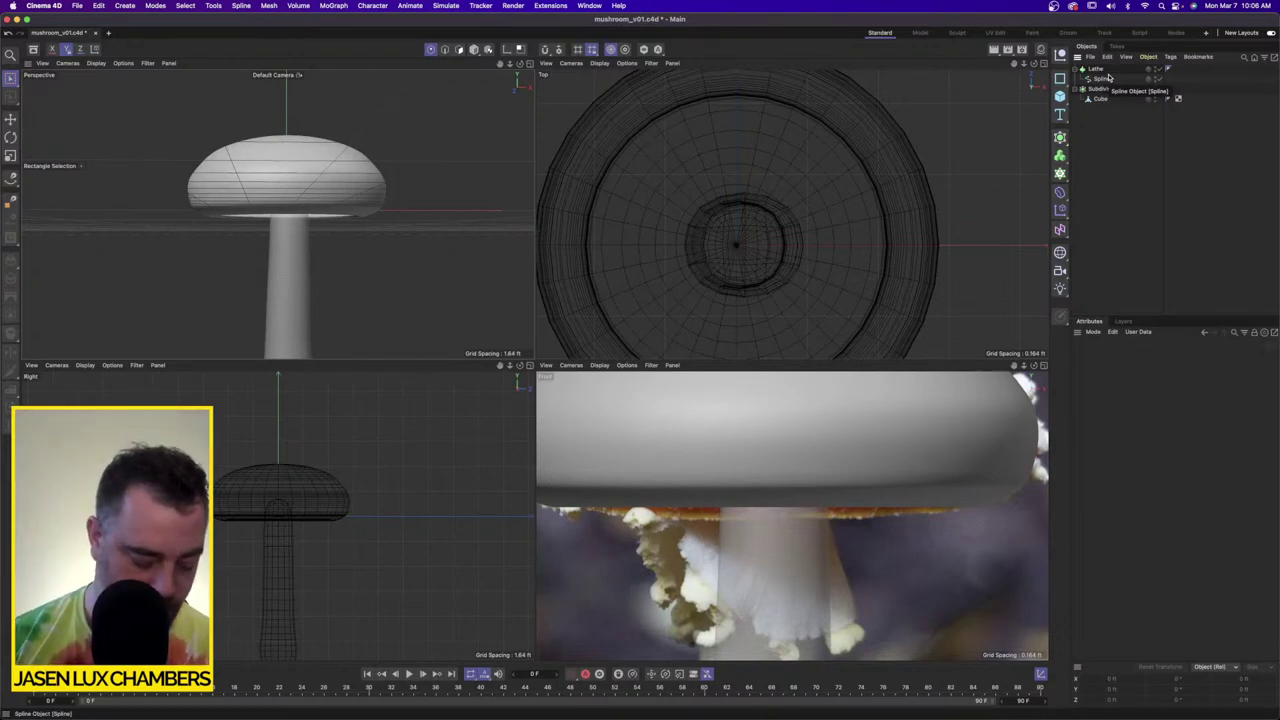
pyautogui.press('super+z')
pyautogui.press('super+z')
pyautogui.press('super+z')
pyautogui.press('super+z')
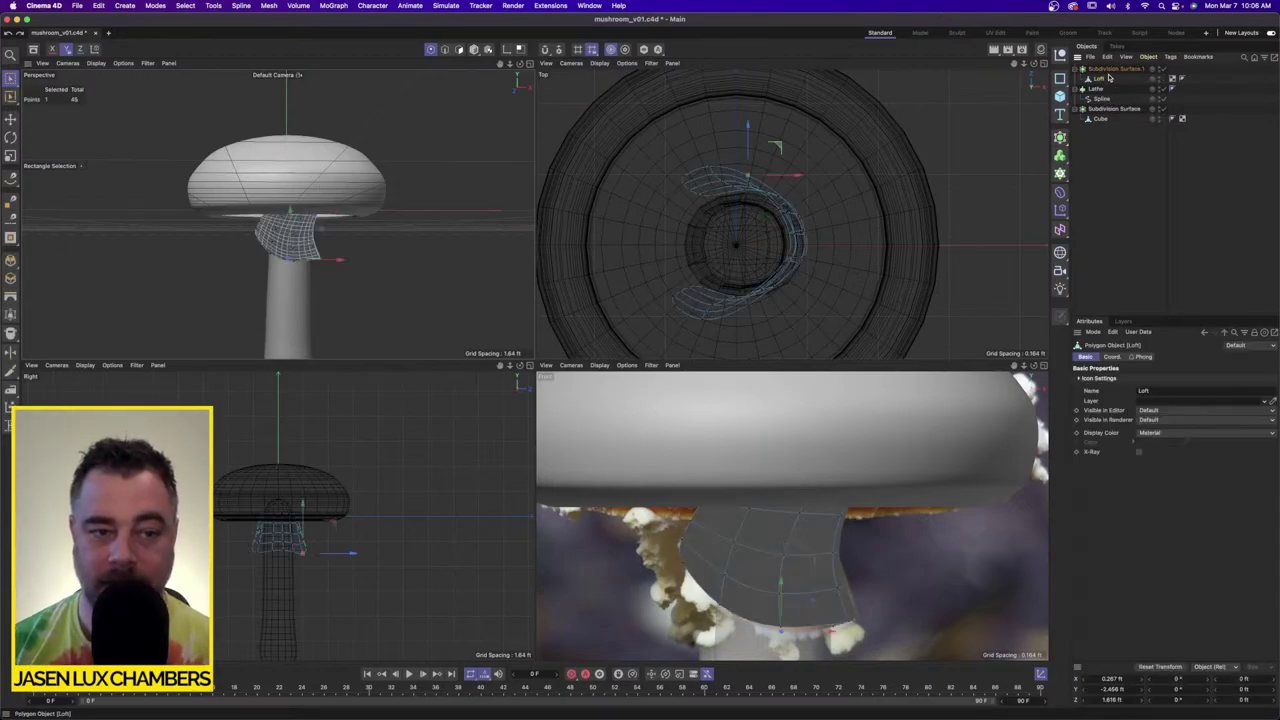
pyautogui.press('super+shift+z')
pyautogui.press('super+shift+z')
pyautogui.press('super+shift+z')
pyautogui.press('super+shift+z')
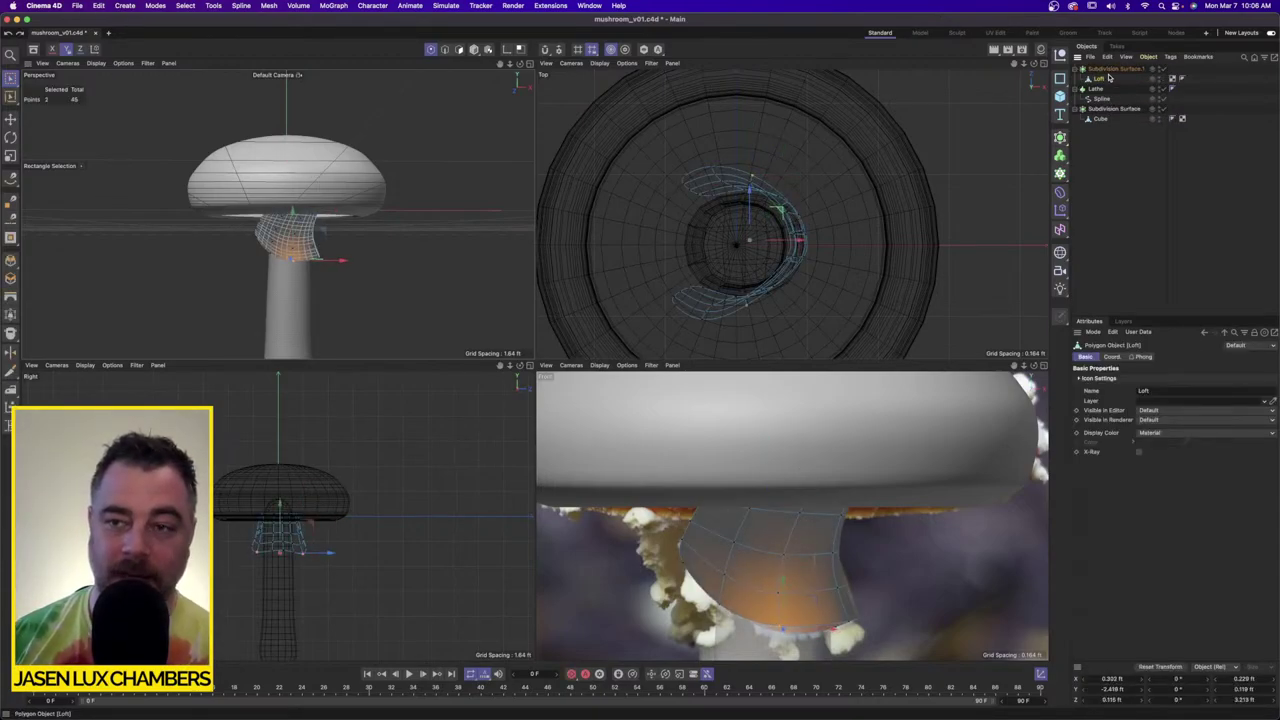
pyautogui.press('super+shift+z')
pyautogui.press('super+shift+z')
pyautogui.press('super+shift+z')
pyautogui.press('super+shift+z')
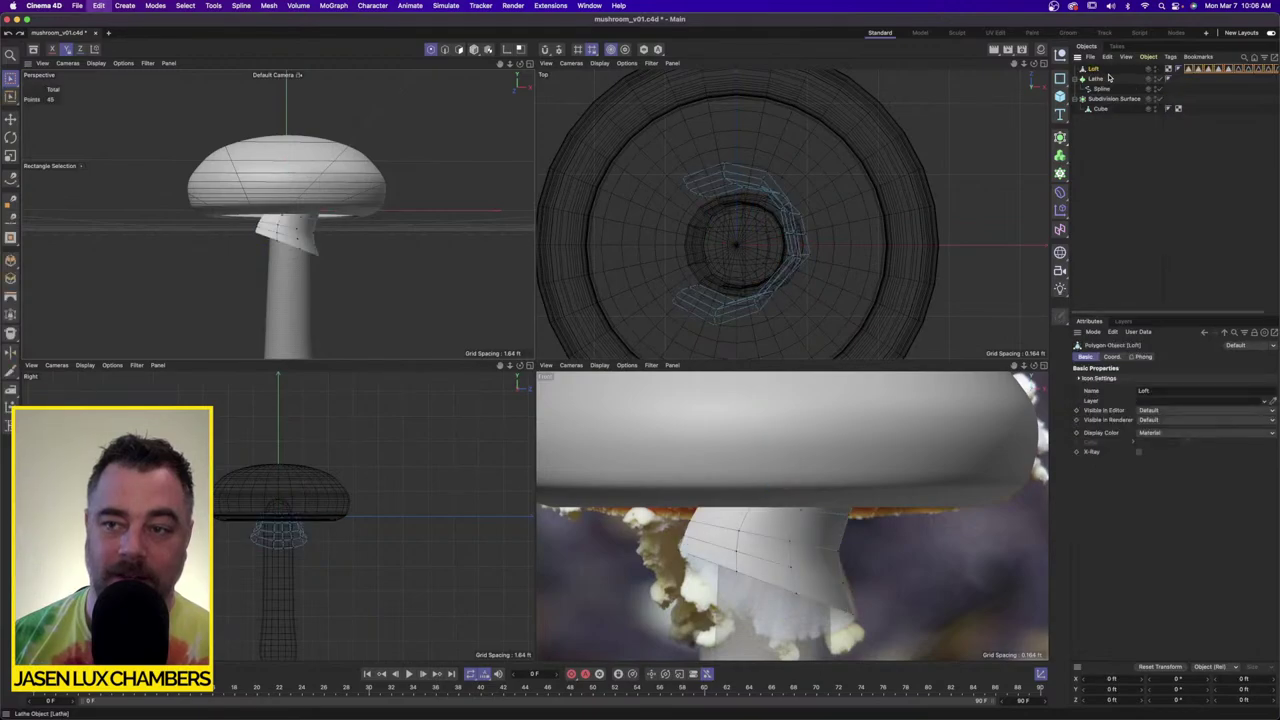
pyautogui.press('super+shift+z')
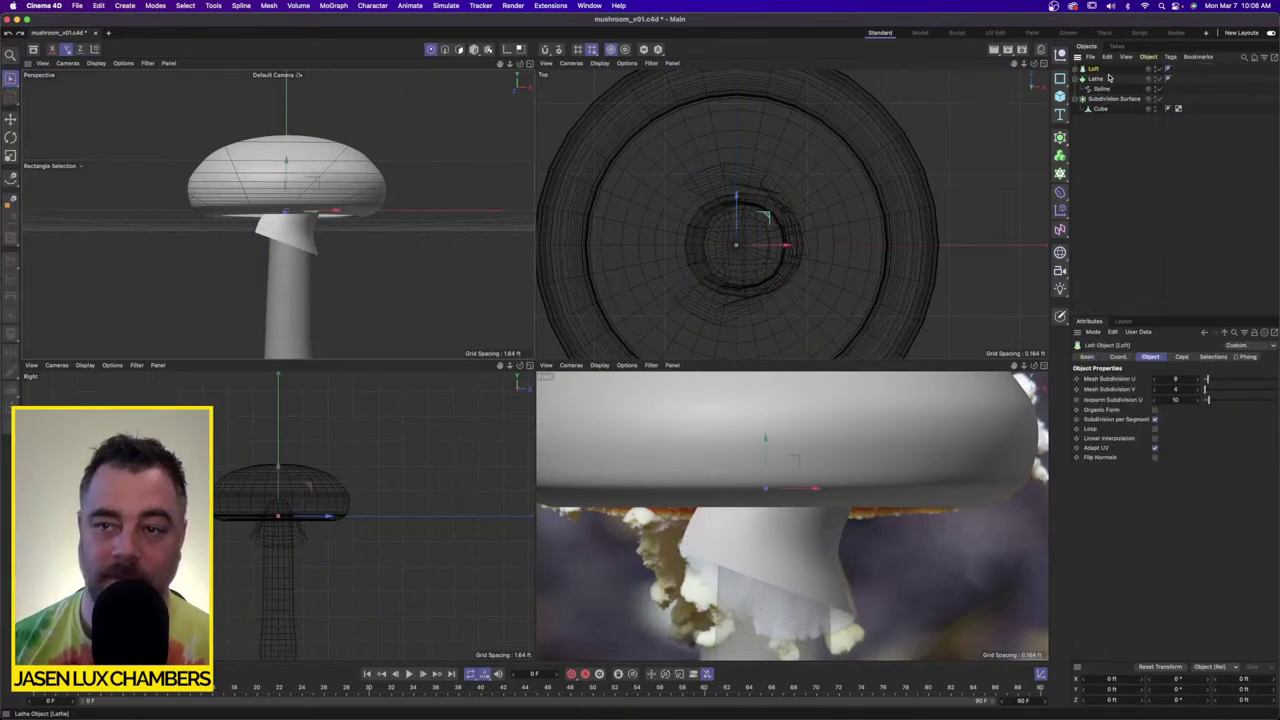
# Step: Pull Spline.2 out of the Loft, and replace the Loft with the cut Subdivision Surface.1 skirt
pyautogui.click(1075, 69)
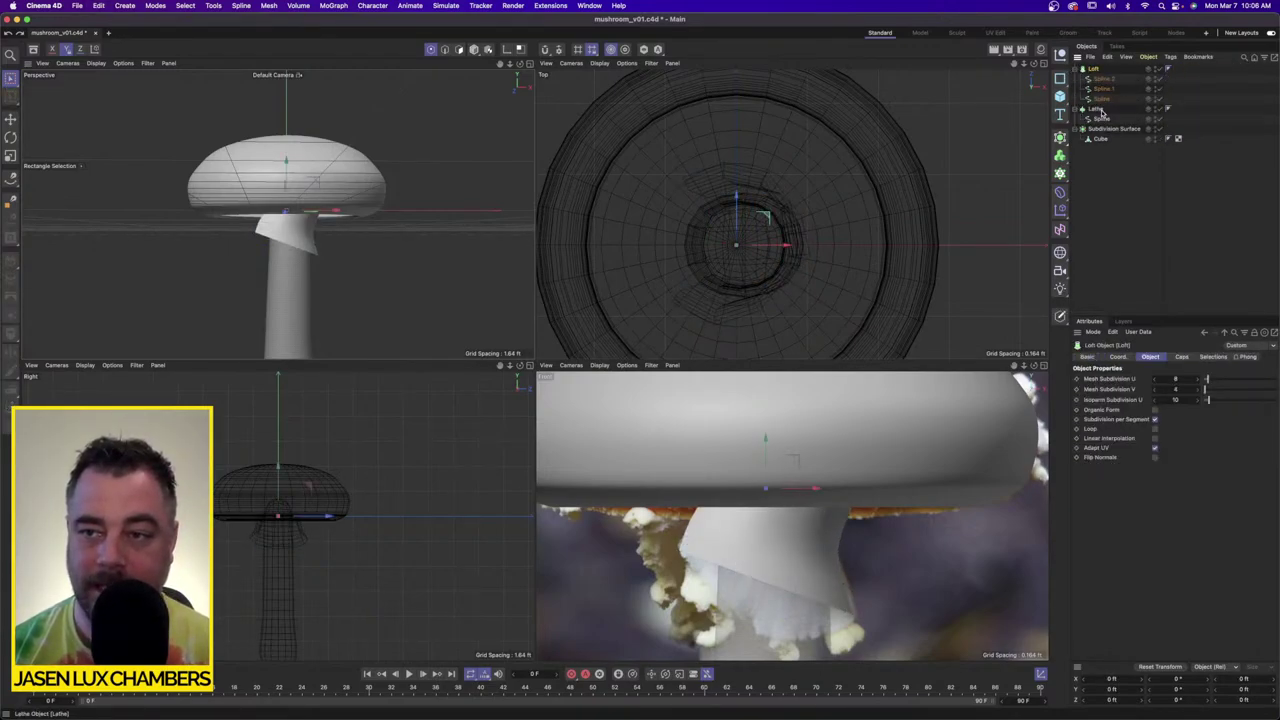
pyautogui.click(1103, 79)
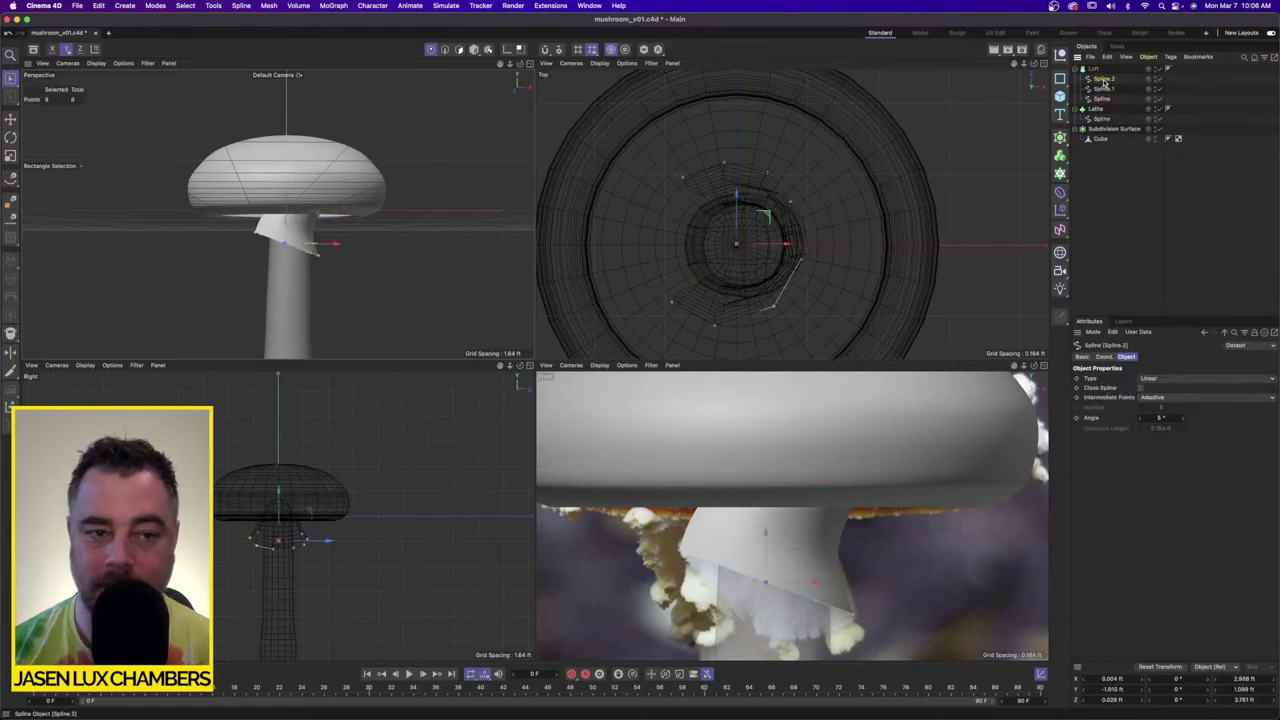
pyautogui.moveTo(1104, 82); pyautogui.dragTo(1098, 66)
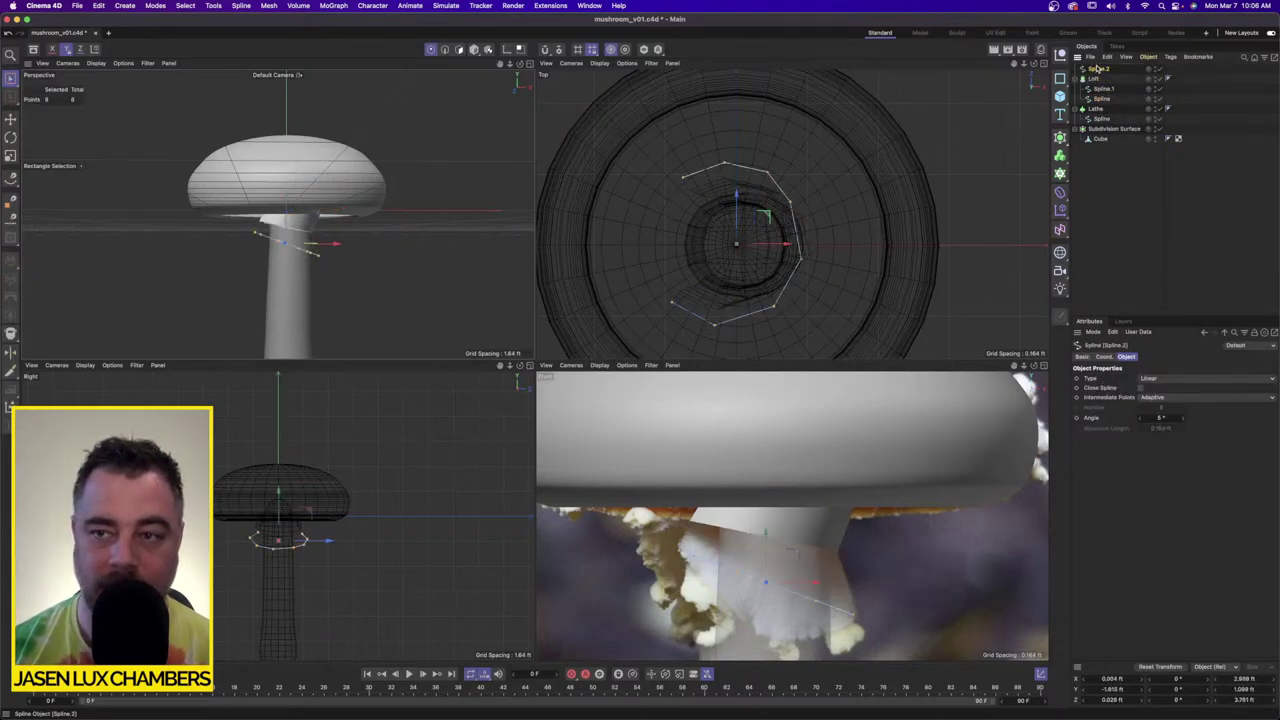
pyautogui.click(1099, 79)
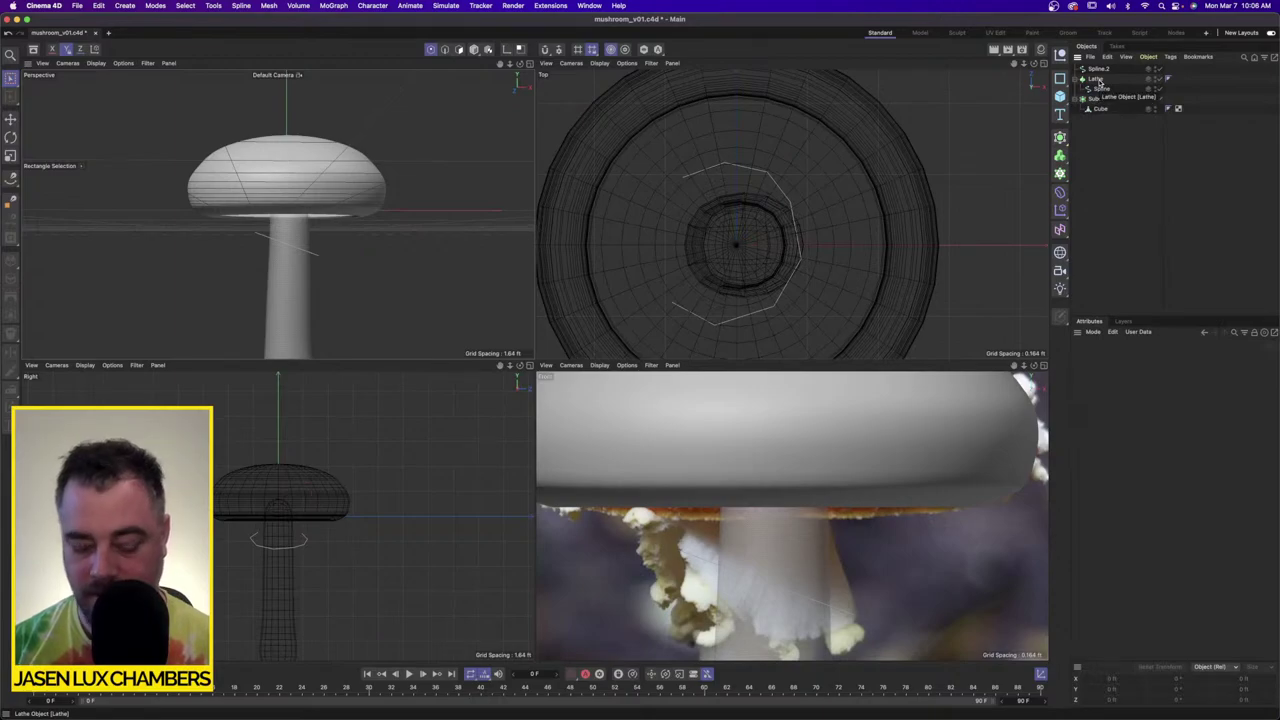
pyautogui.press('super+z')
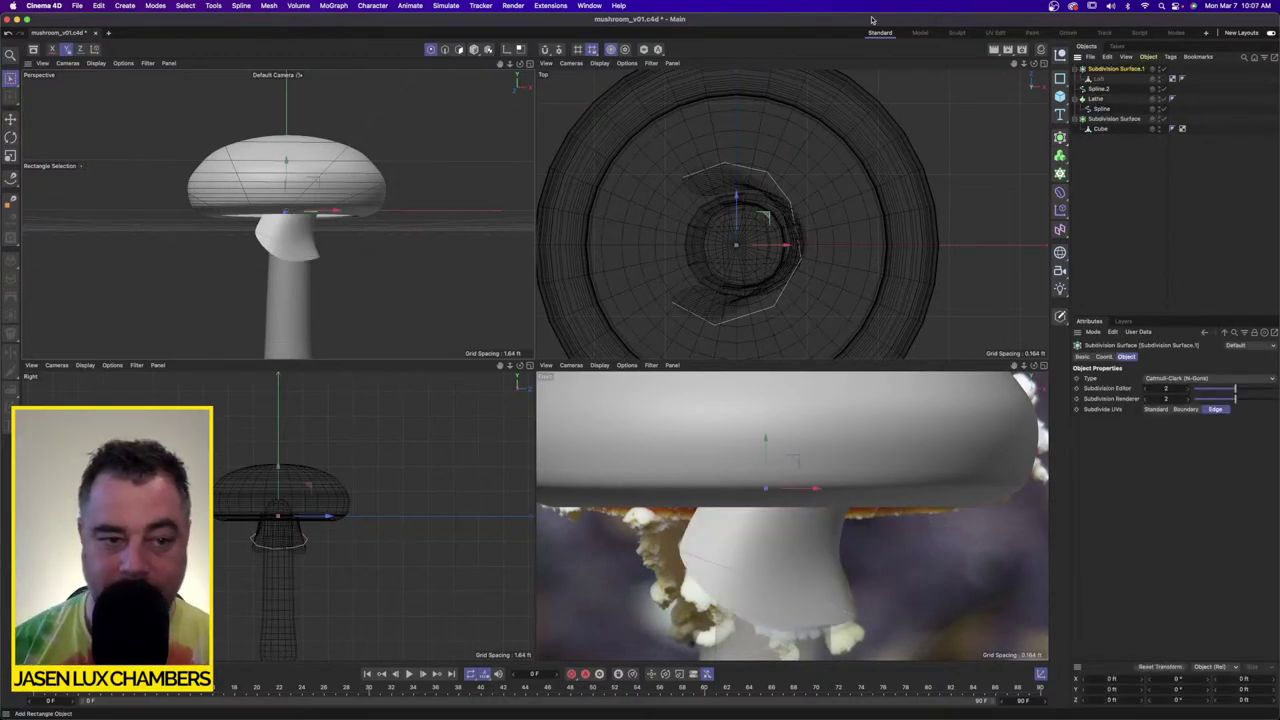
# Step: Change the type of Spline.2 to B-Spline
pyautogui.keyDown('alt'); pyautogui.moveTo(331, 317); pyautogui.dragTo(354, 255); pyautogui.keyUp('alt')
pyautogui.scroll(5, 347, 220)
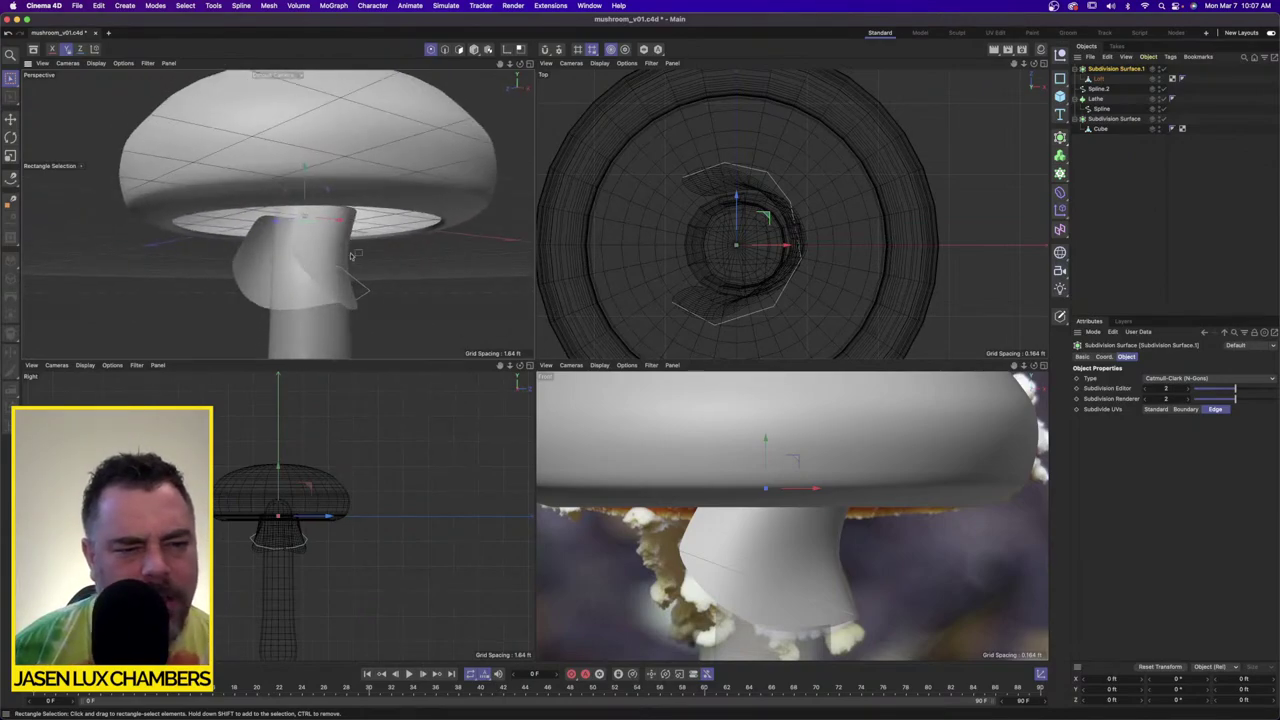
pyautogui.click(1099, 88)
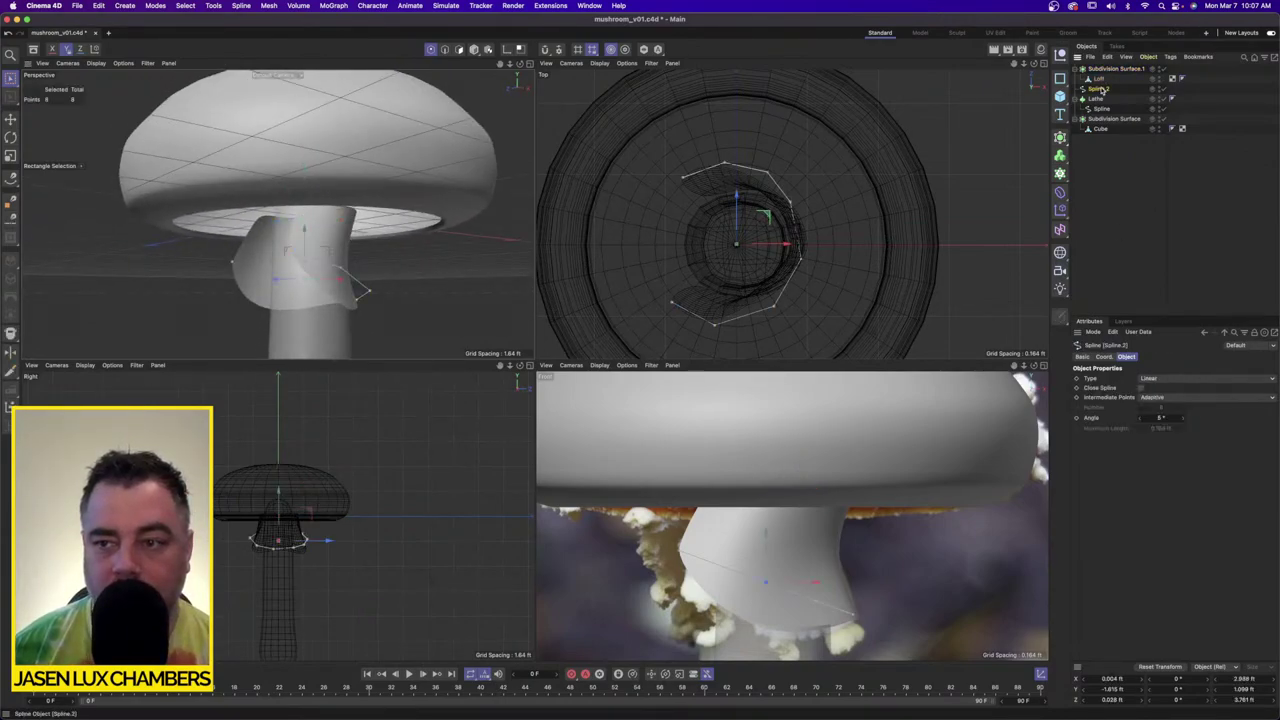
pyautogui.click(1183, 381)
pyautogui.click(1193, 421)
pyautogui.keyDown('alt'); pyautogui.moveTo(380, 240); pyautogui.dragTo(303, 250); pyautogui.keyUp('alt')
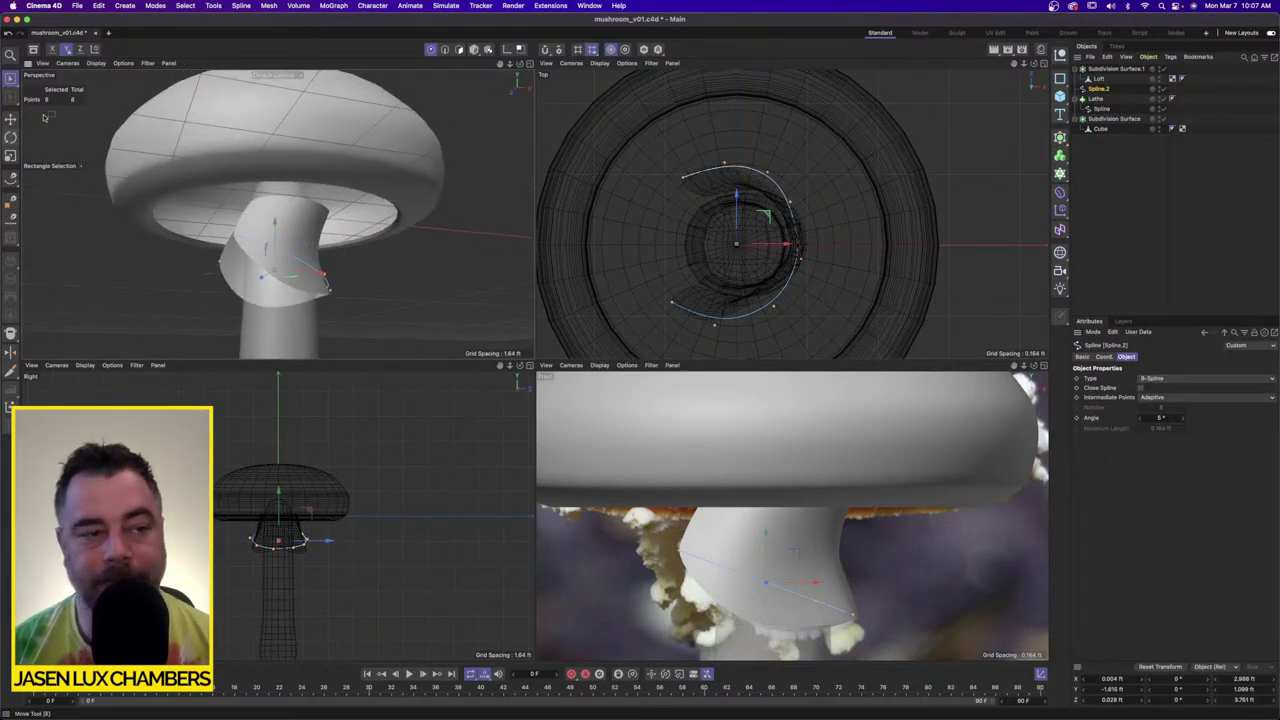
# Step: Reposition Spline.2's inner points in groups in the front view so the curve follows the skirt's lower edge
pyautogui.moveTo(11, 83); pyautogui.dragTo(40, 109)
pyautogui.moveTo(720, 536); pyautogui.dragTo(755, 635)
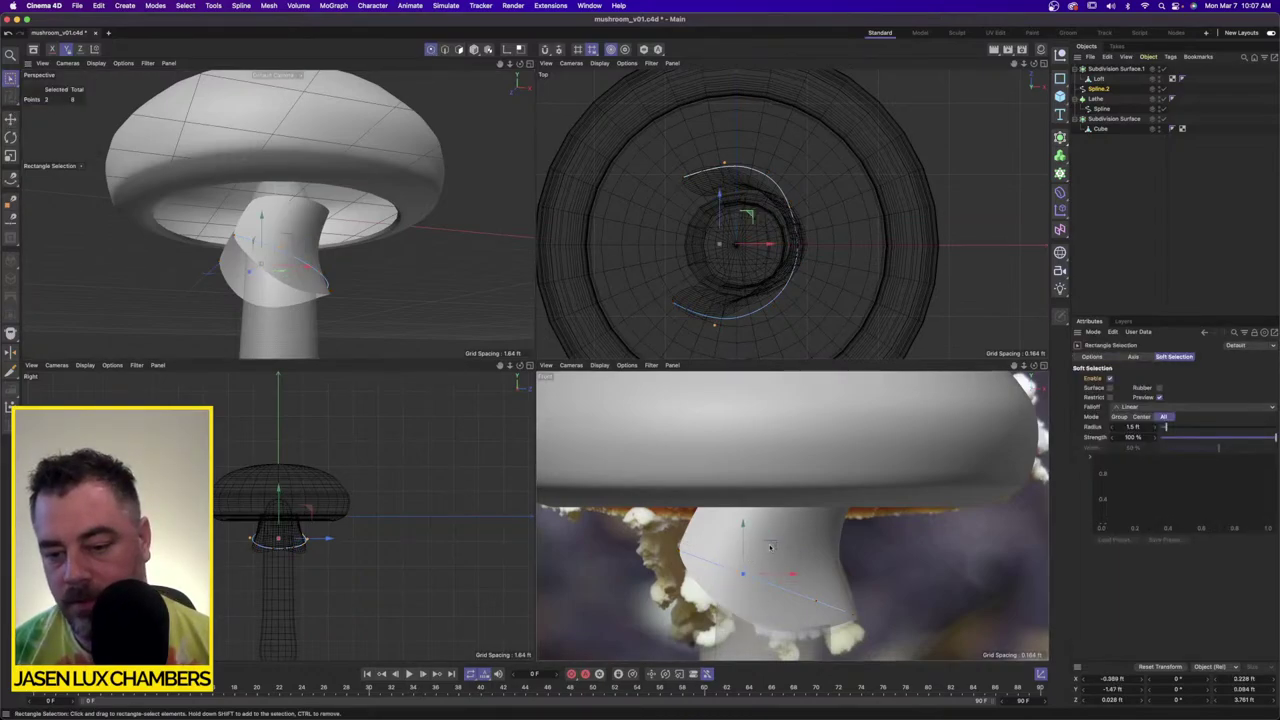
pyautogui.moveTo(770, 546); pyautogui.dragTo(840, 639)
pyautogui.moveTo(846, 574); pyautogui.dragTo(815, 600)
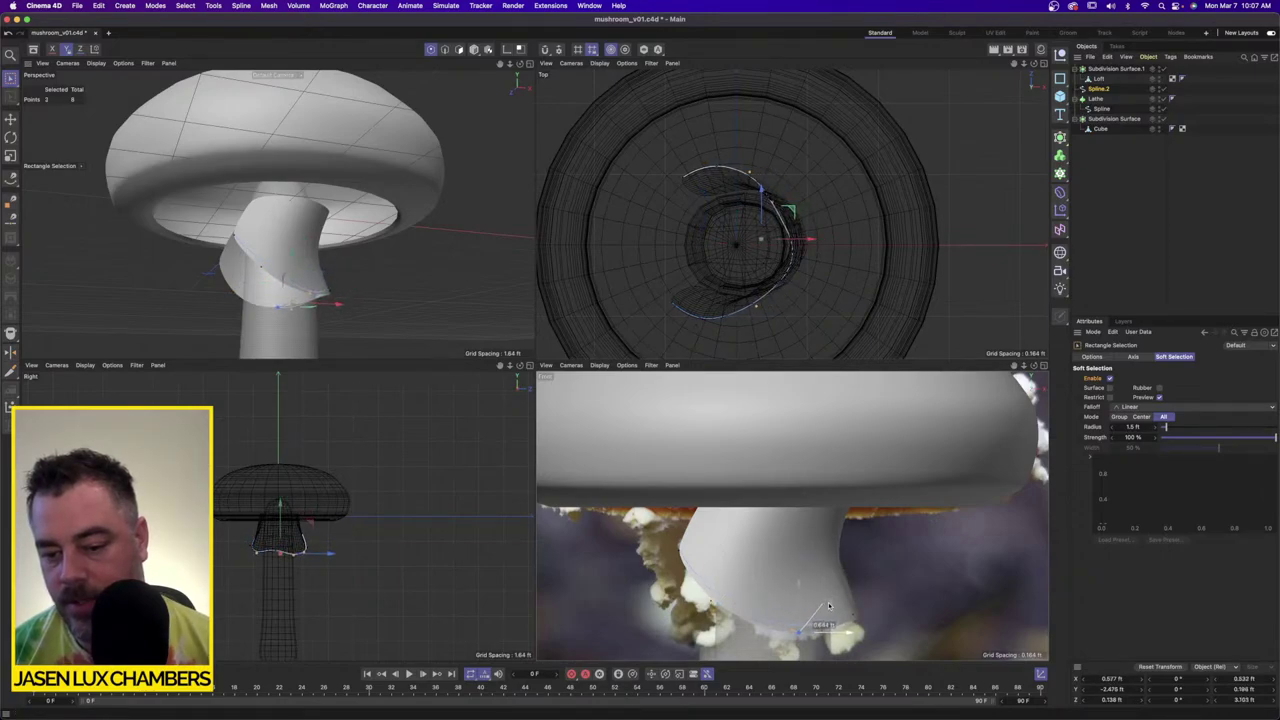
pyautogui.moveTo(698, 589); pyautogui.dragTo(816, 662)
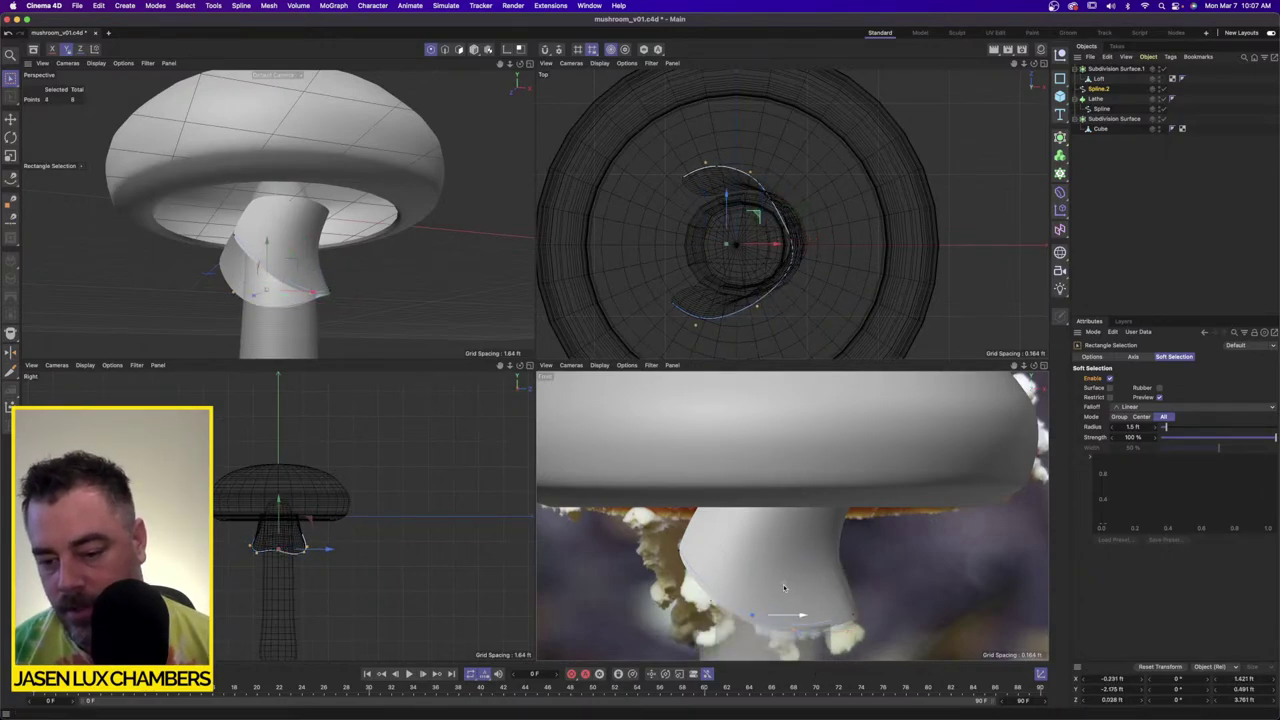
pyautogui.moveTo(784, 588); pyautogui.dragTo(784, 592)
# Step: Nudge individual Spline.2 points near the lowest part of the skirt's hem to fit the curve to the hem
pyautogui.scroll(5, 914, 569)
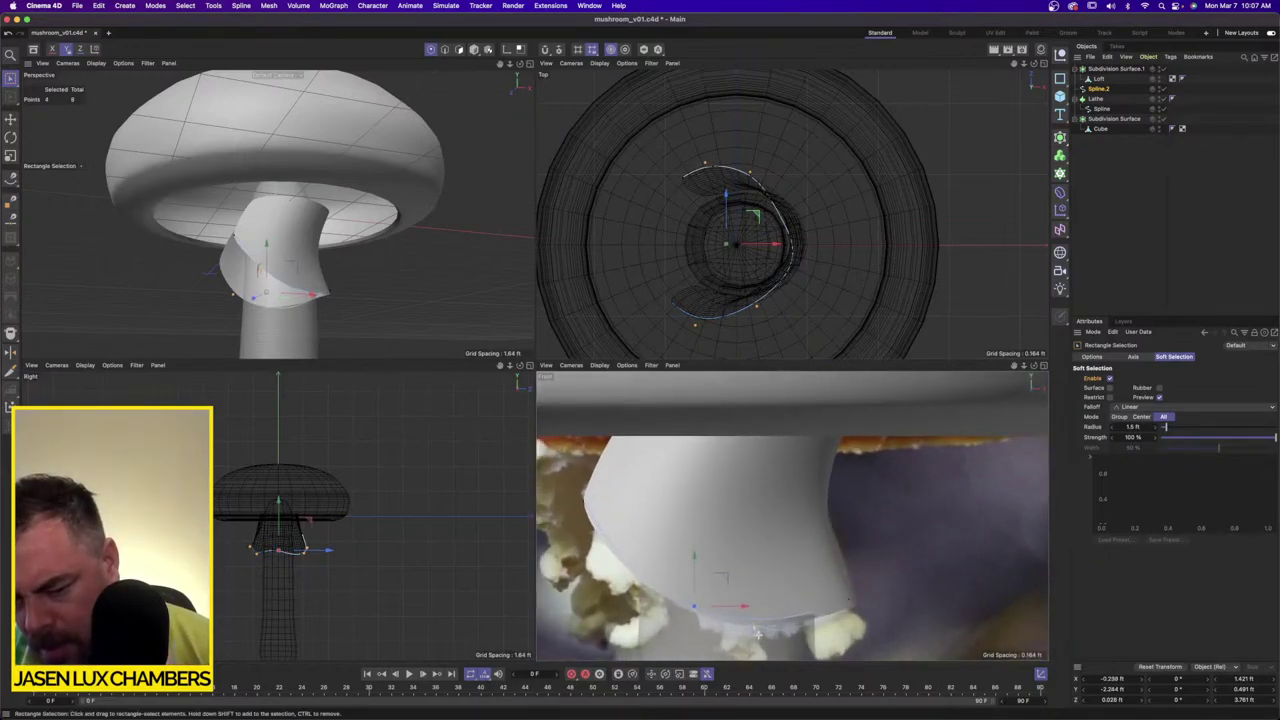
pyautogui.click(762, 630)
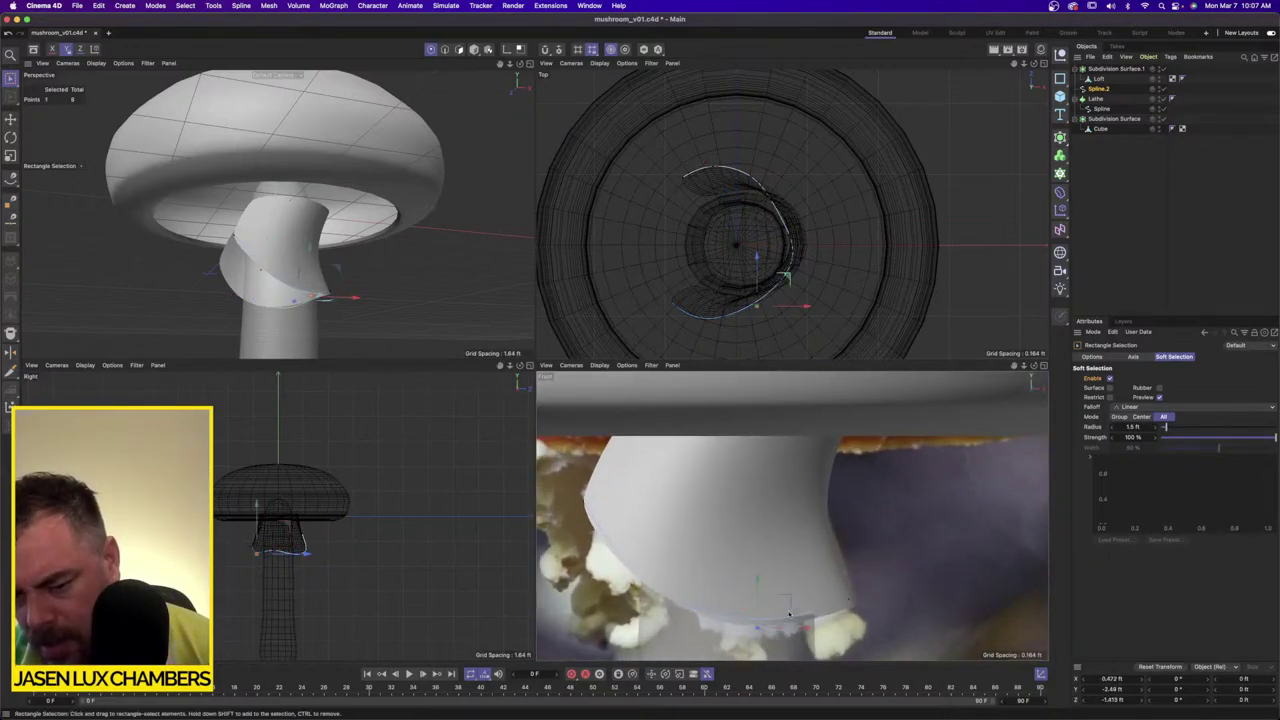
pyautogui.moveTo(797, 627); pyautogui.dragTo(739, 601)
pyautogui.click(739, 601)
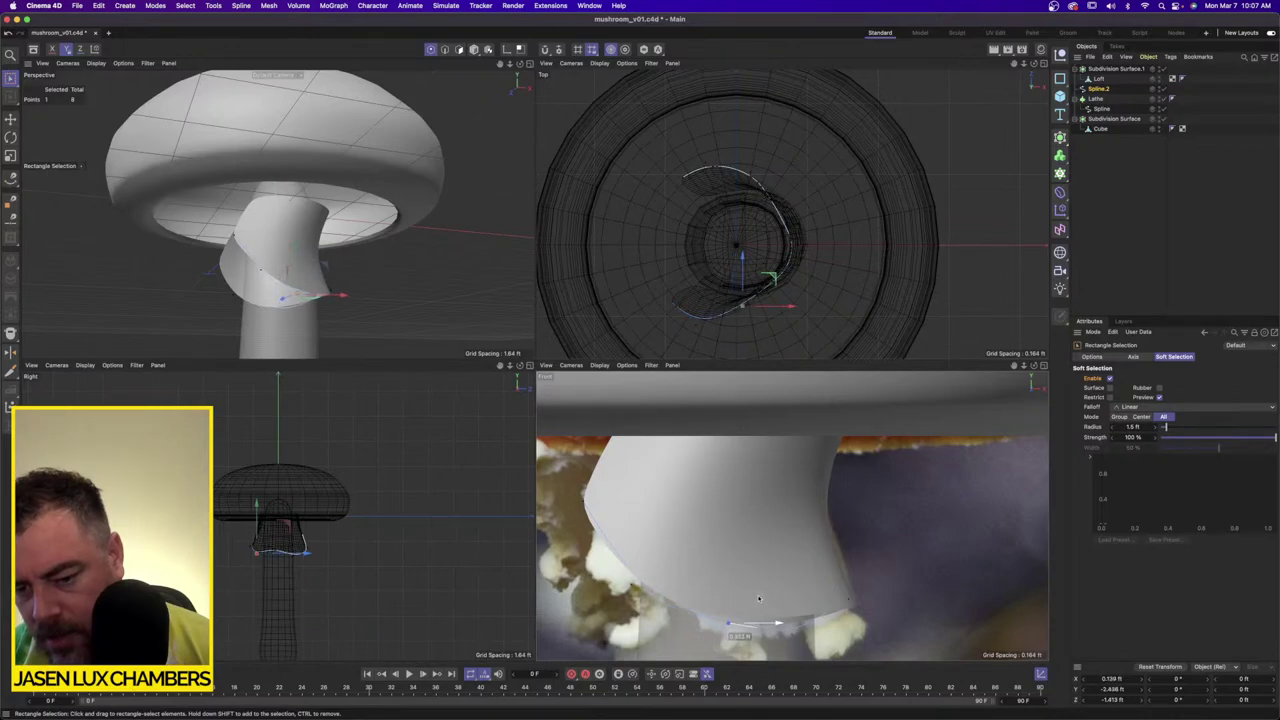
pyautogui.moveTo(800, 649); pyautogui.dragTo(803, 652)
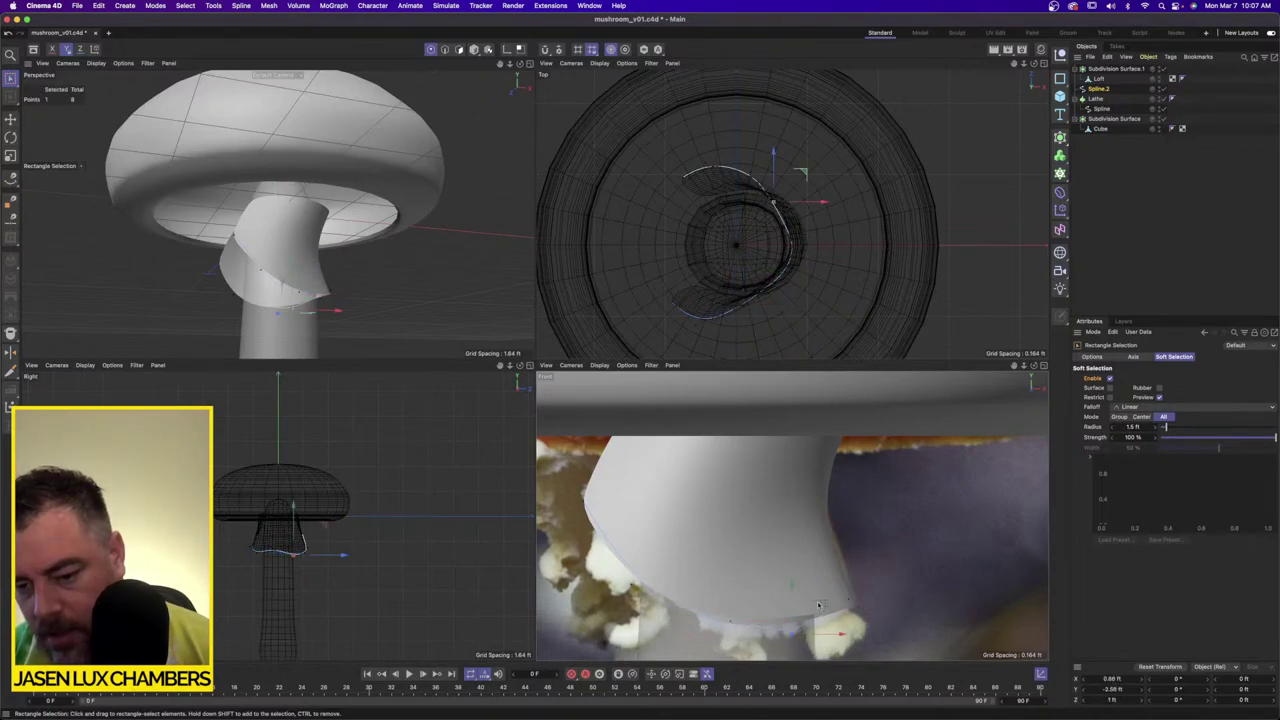
pyautogui.moveTo(820, 608); pyautogui.dragTo(832, 590)
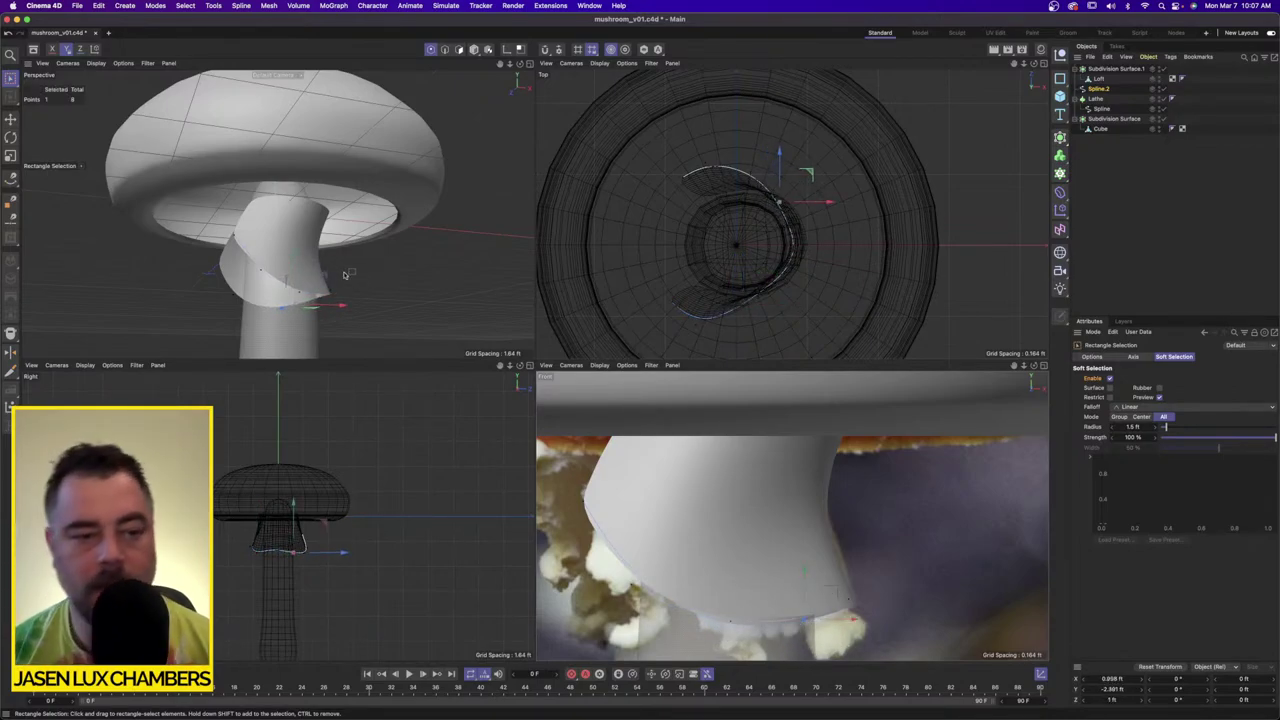
# Step: Move the spline point at the skirt's long side outward to the hem in perspective, and check the fit from several angles
pyautogui.keyDown('alt'); pyautogui.moveTo(275, 293); pyautogui.dragTo(341, 167); pyautogui.keyUp('alt')
pyautogui.moveTo(299, 228); pyautogui.dragTo(322, 245)
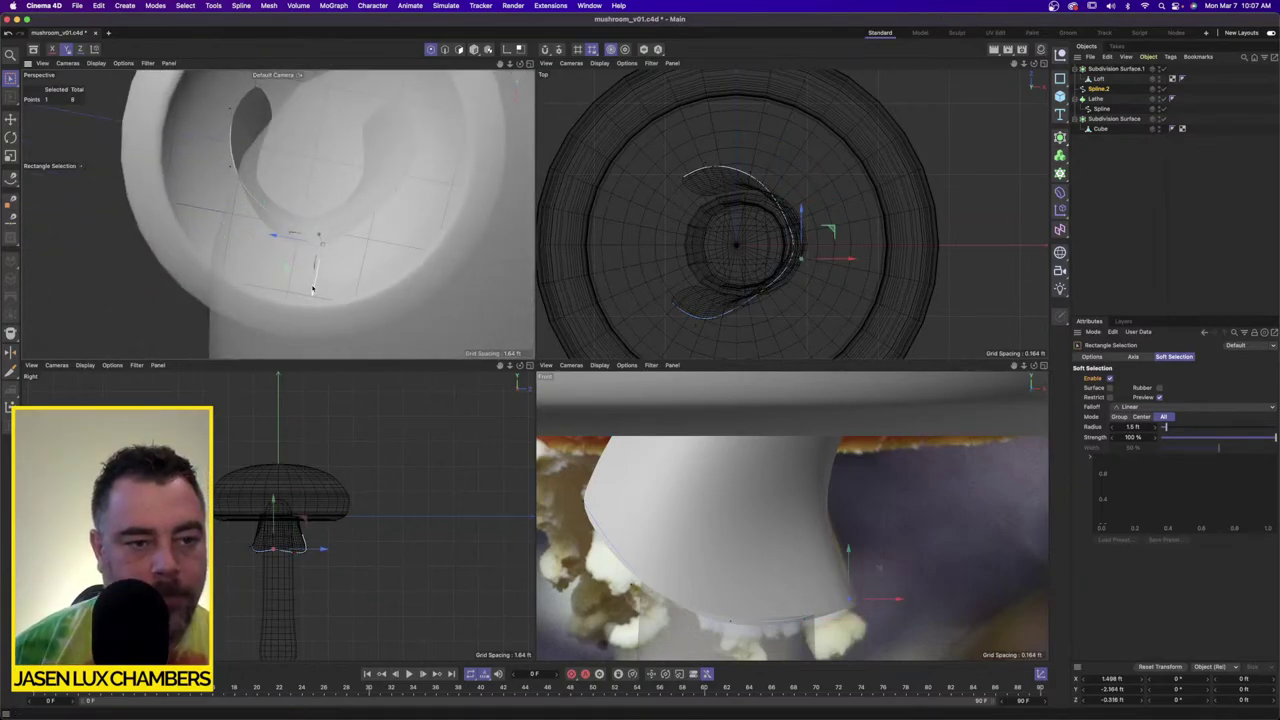
pyautogui.keyDown('alt'); pyautogui.moveTo(312, 289); pyautogui.dragTo(302, 165); pyautogui.keyUp('alt')
pyautogui.keyDown('alt'); pyautogui.moveTo(346, 273); pyautogui.dragTo(339, 230); pyautogui.keyUp('alt')
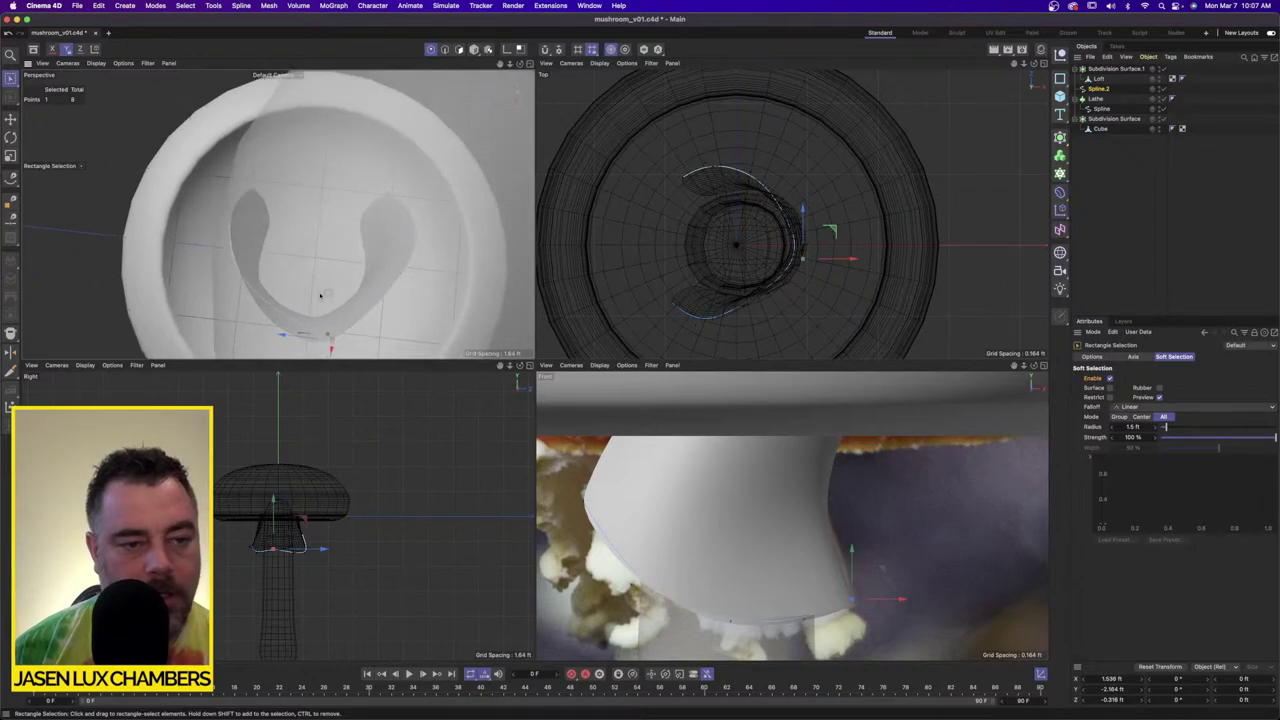
pyautogui.keyDown('alt'); pyautogui.moveTo(321, 294); pyautogui.dragTo(193, 262); pyautogui.keyUp('alt')
pyautogui.keyDown('alt'); pyautogui.moveTo(193, 262); pyautogui.dragTo(309, 185, button='right'); pyautogui.keyUp('alt')
pyautogui.keyDown('alt'); pyautogui.moveTo(309, 185); pyautogui.dragTo(291, 193); pyautogui.keyUp('alt')
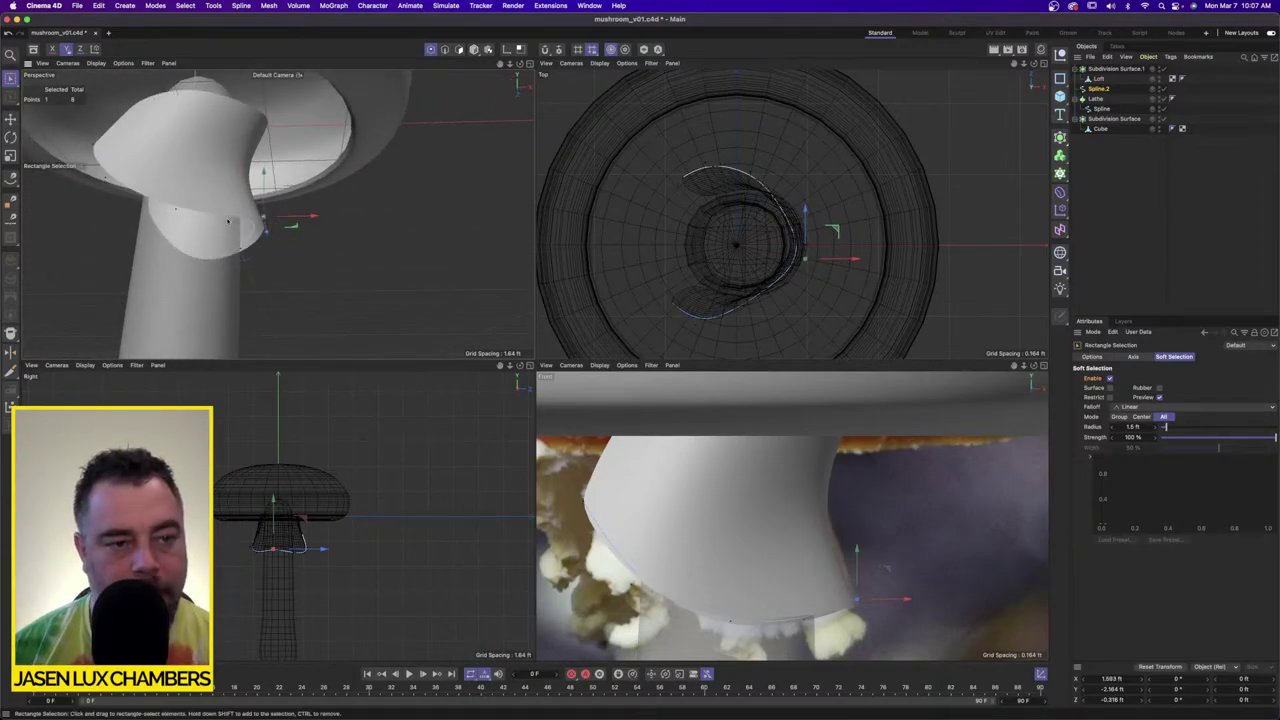
pyautogui.keyDown('alt'); pyautogui.moveTo(266, 218); pyautogui.dragTo(217, 247); pyautogui.keyUp('alt')
pyautogui.scroll(-1, 646, 550)
pyautogui.keyDown('alt'); pyautogui.moveTo(646, 550); pyautogui.dragTo(674, 483, button='middle'); pyautogui.keyUp('alt')
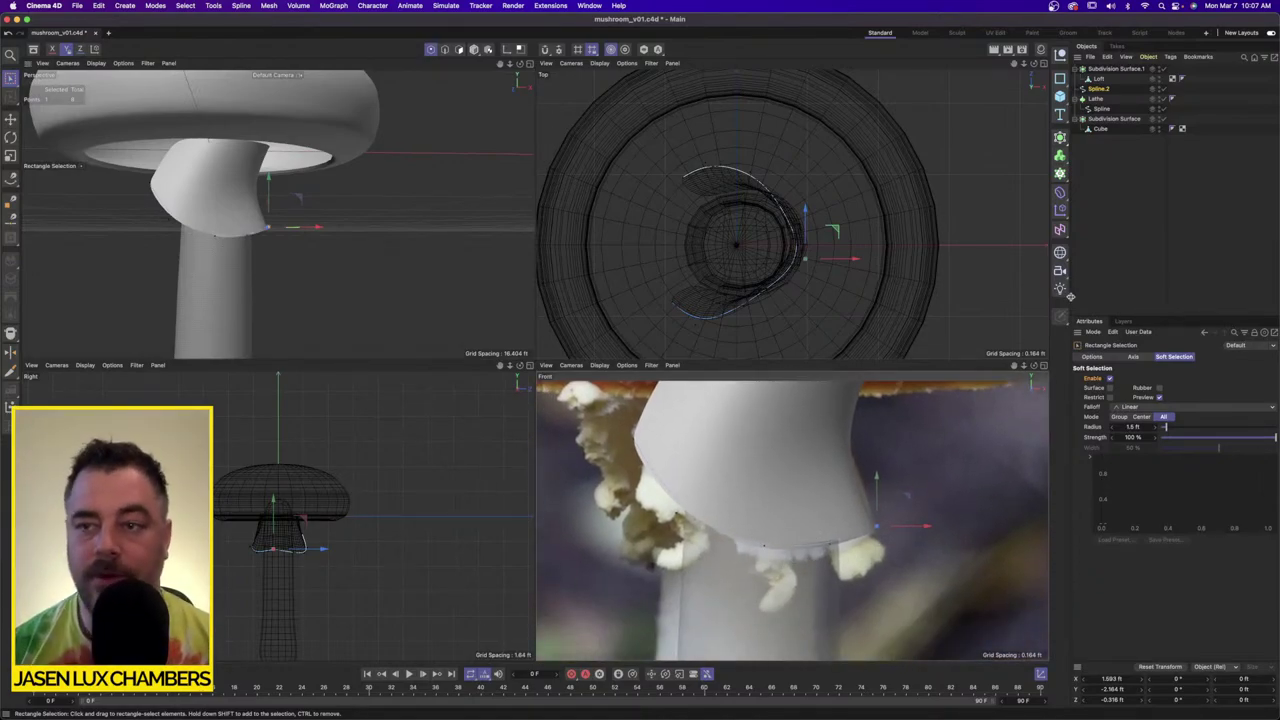
# Step: Group all scene objects under one Null and hide it in the viewports to expose the reference photo
pyautogui.click(1092, 135)
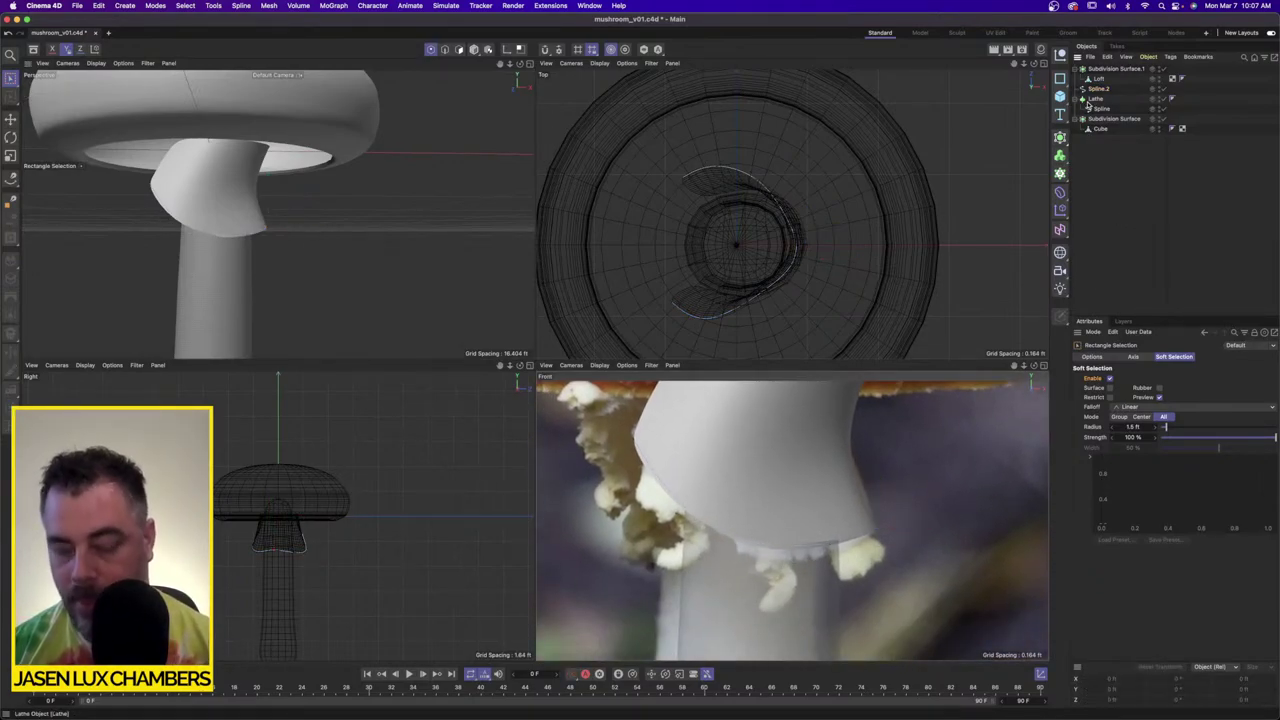
pyautogui.hotkey('ctrl', 'a')
pyautogui.hotkey('alt', 'g')
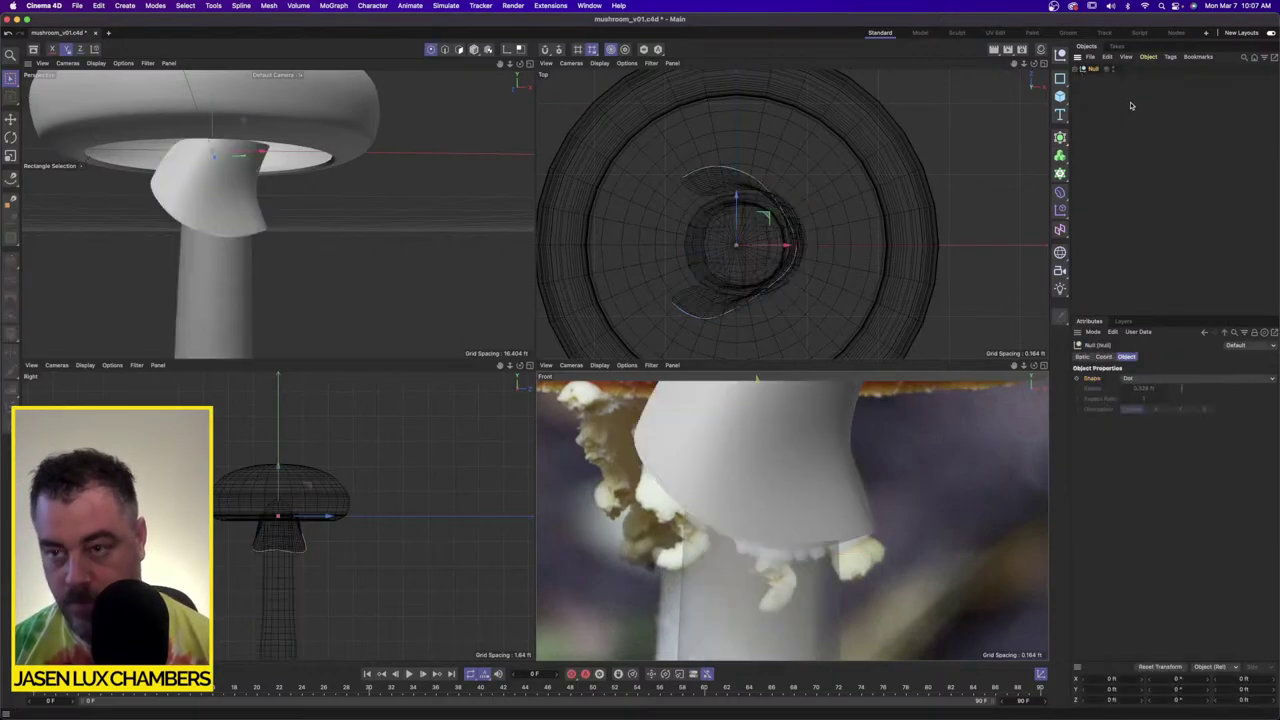
pyautogui.doubleClick(1114, 68)
pyautogui.click(1098, 109)
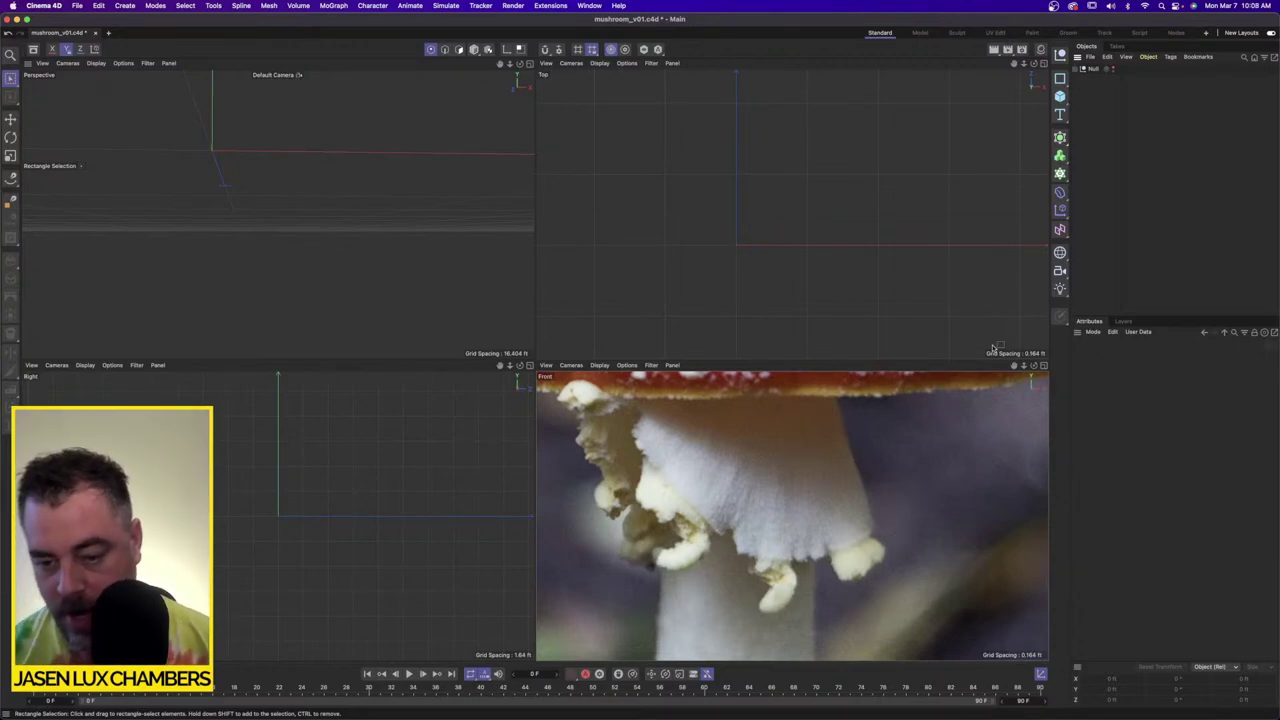
# Step: Trace the small curled fragment hanging below the middle of the skirt's hem with a nine-point Bezier spline in the front view
pyautogui.scroll(8, 805, 585)
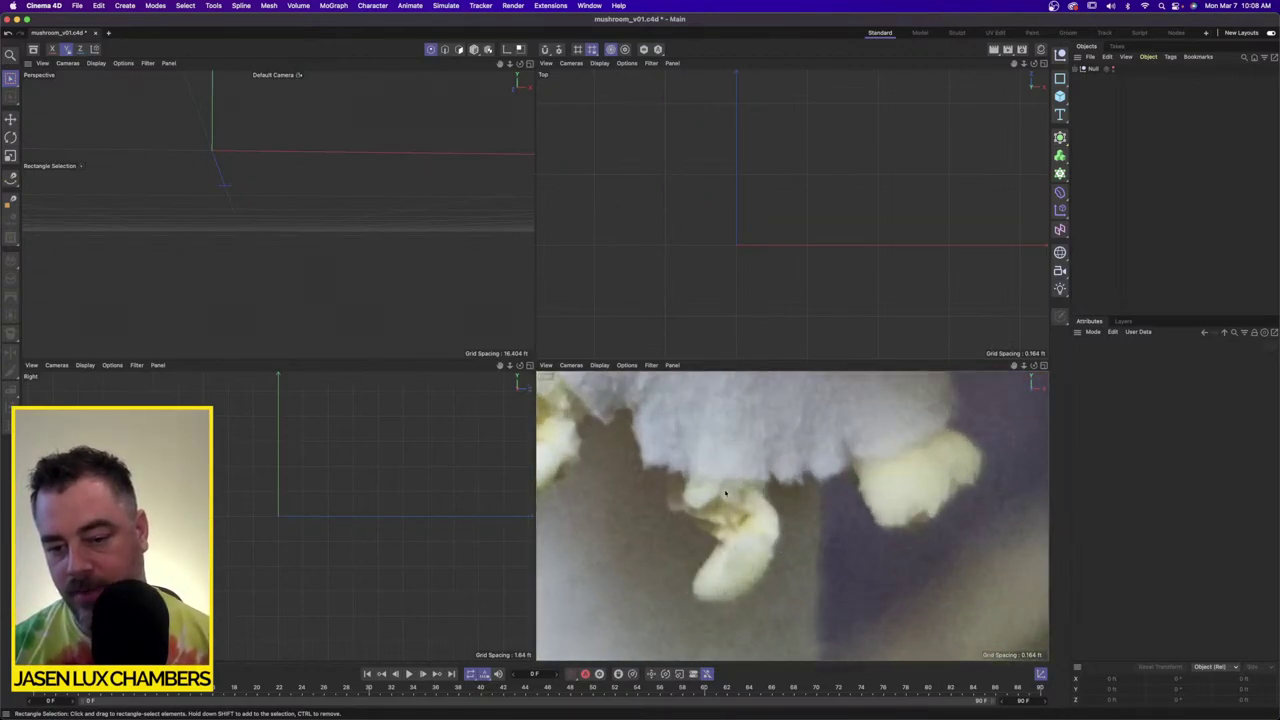
pyautogui.scroll(-5, 727, 489)
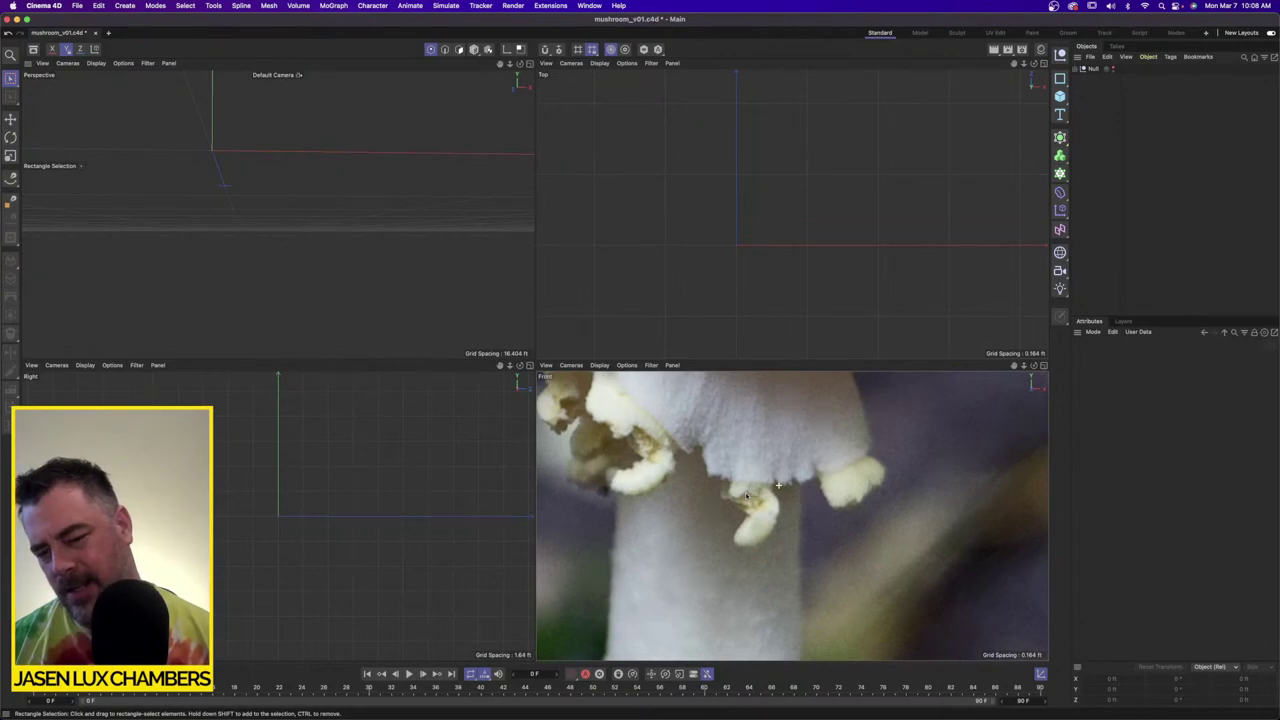
pyautogui.scroll(3, 779, 487)
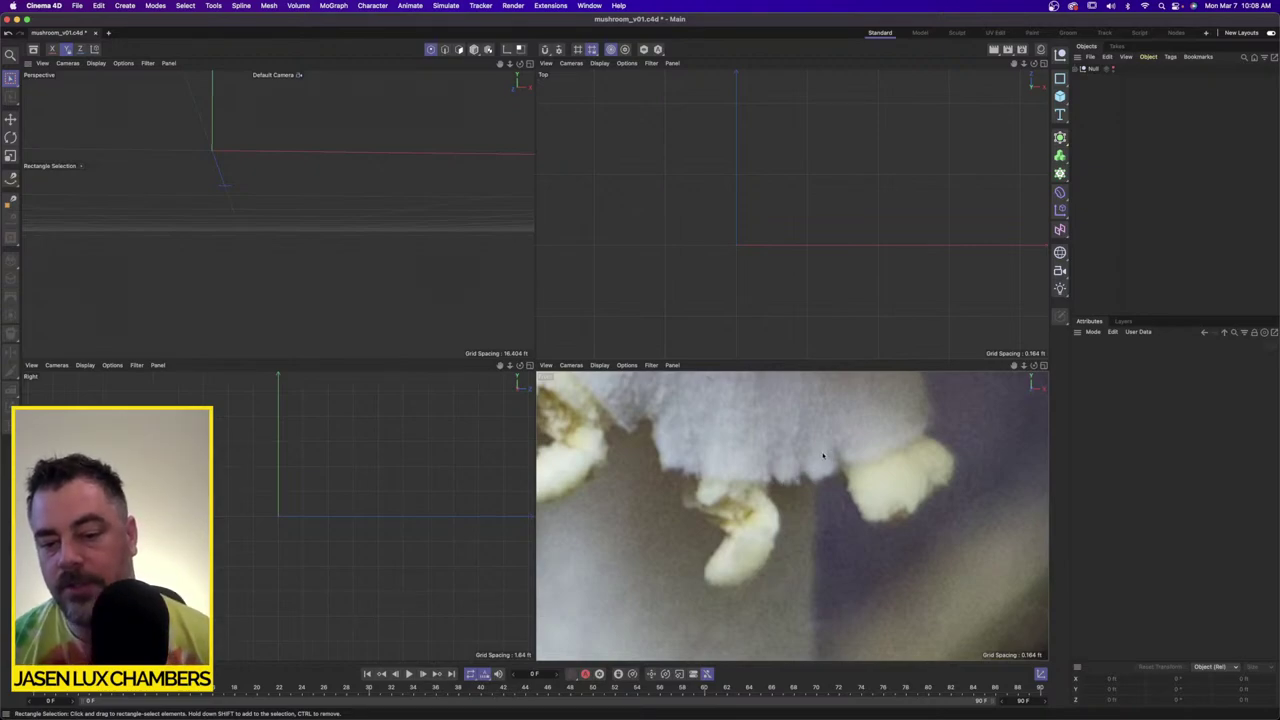
pyautogui.click(11, 177)
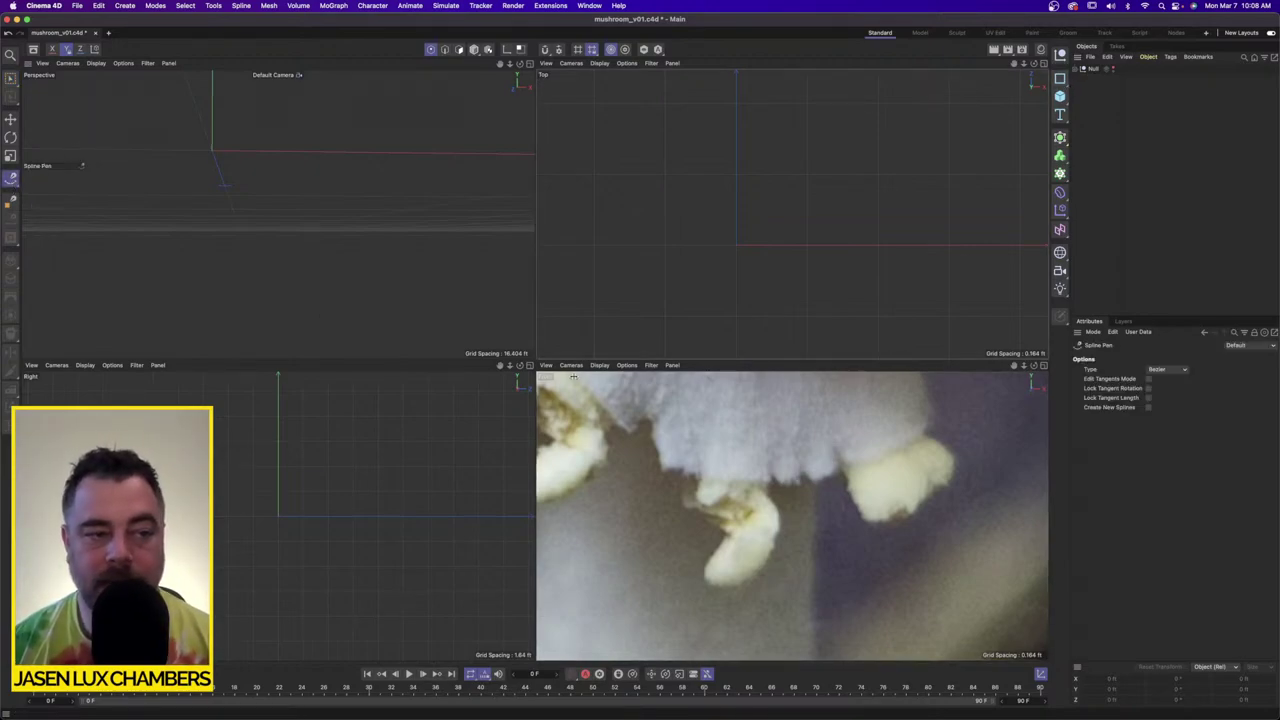
pyautogui.click(713, 489)
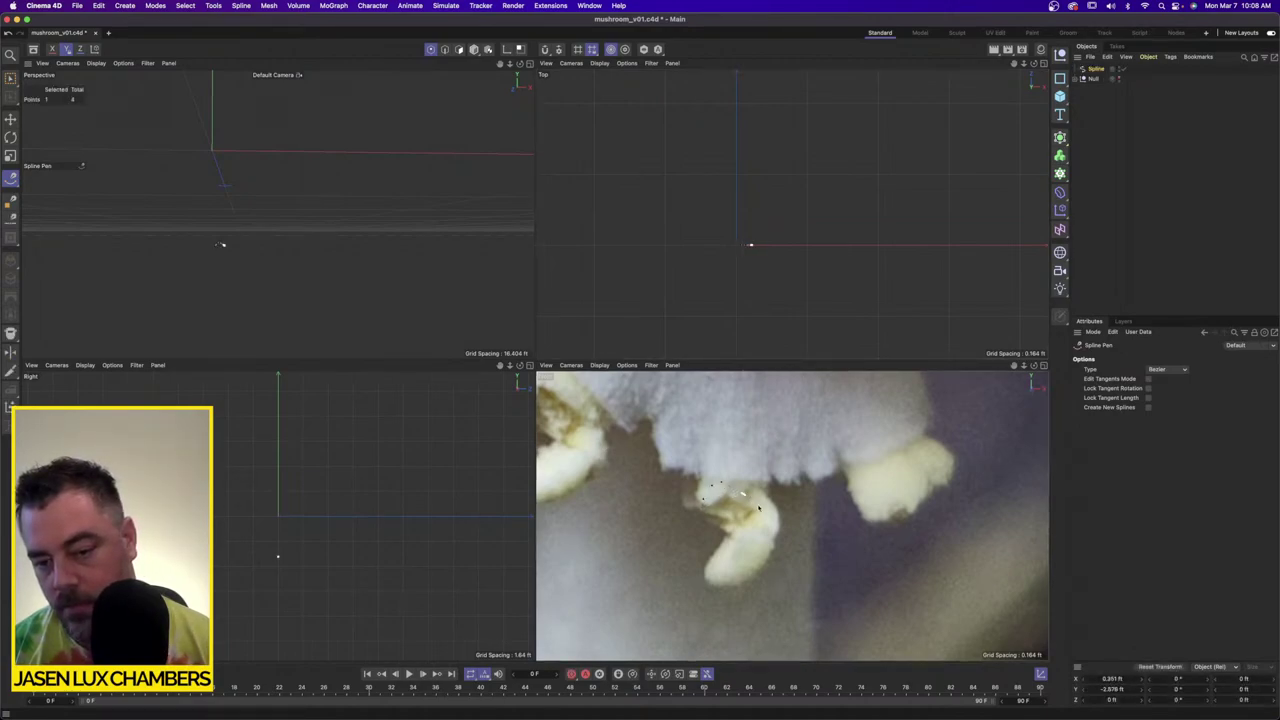
pyautogui.click(718, 580)
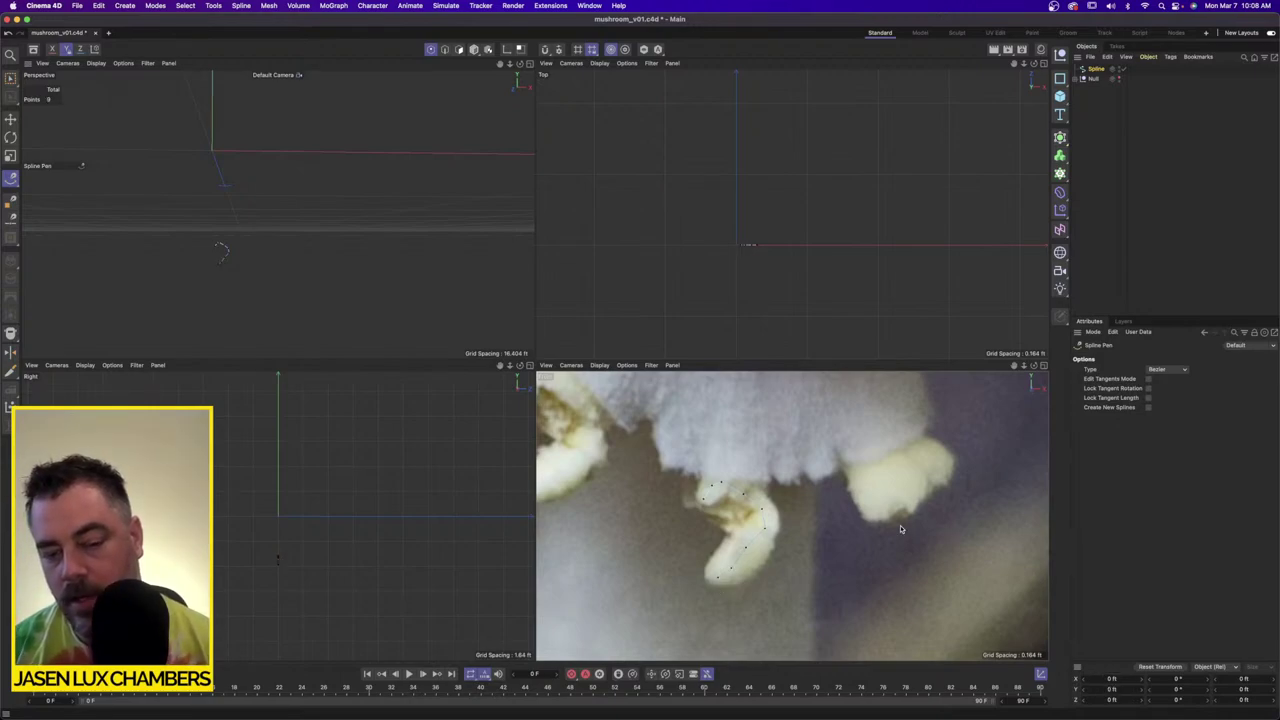
# Step: Set the Spline Pen type to B-Spline and add a Rectangle spline to the scene
pyautogui.click(1168, 369)
pyautogui.click(1160, 412)
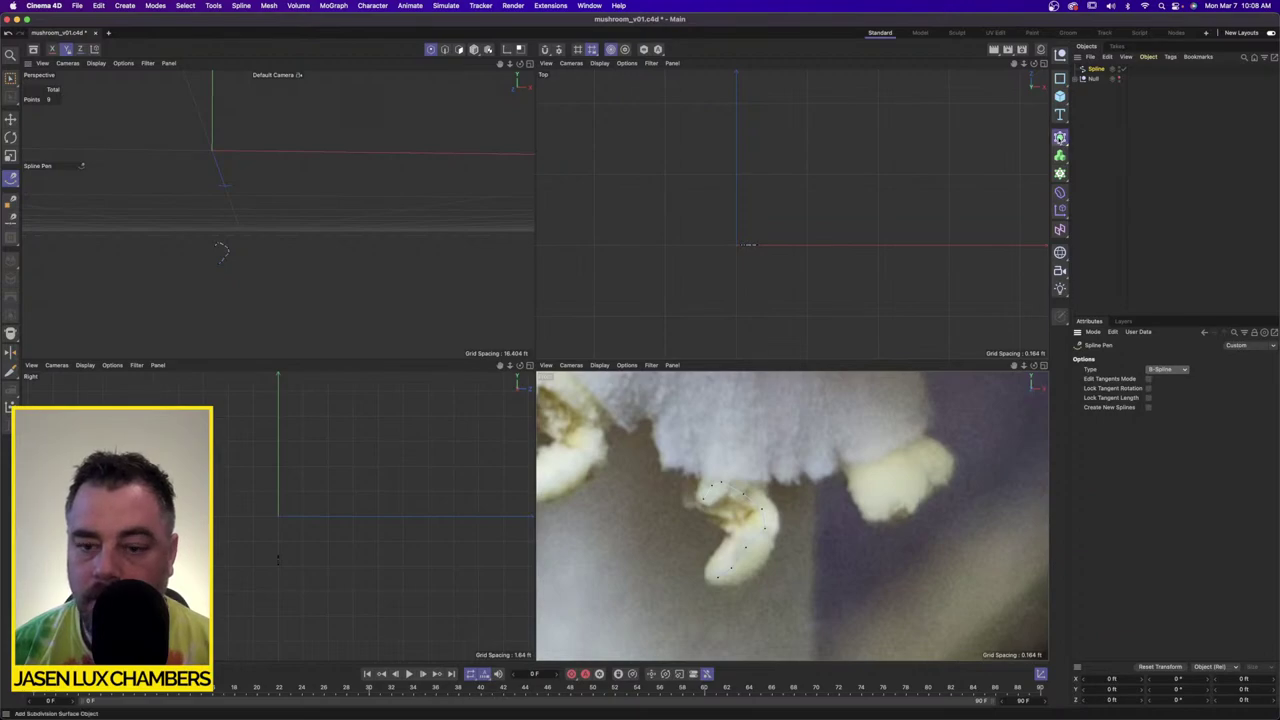
pyautogui.moveTo(1060, 140); pyautogui.dragTo(1188, 86)
pyautogui.click(1060, 79)
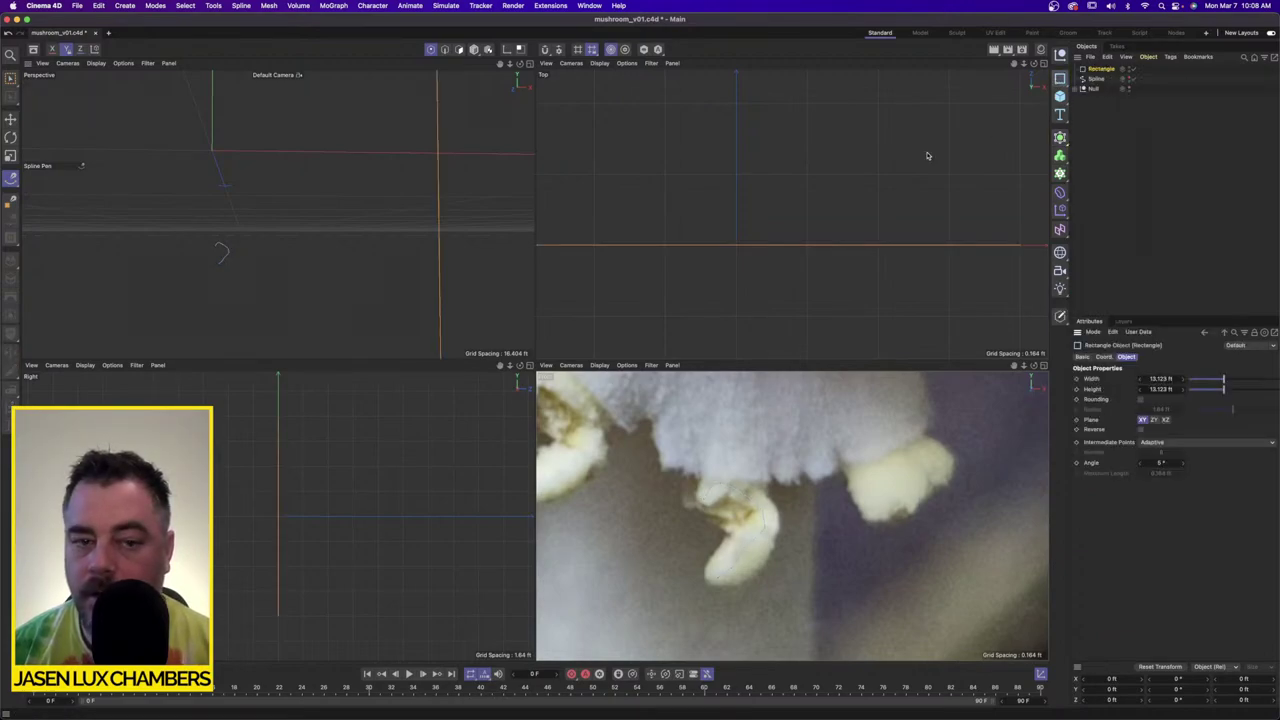
# Step: Add a Sweep generator and nest the rectangle and the traced fragment spline under it
pyautogui.click(1060, 137)
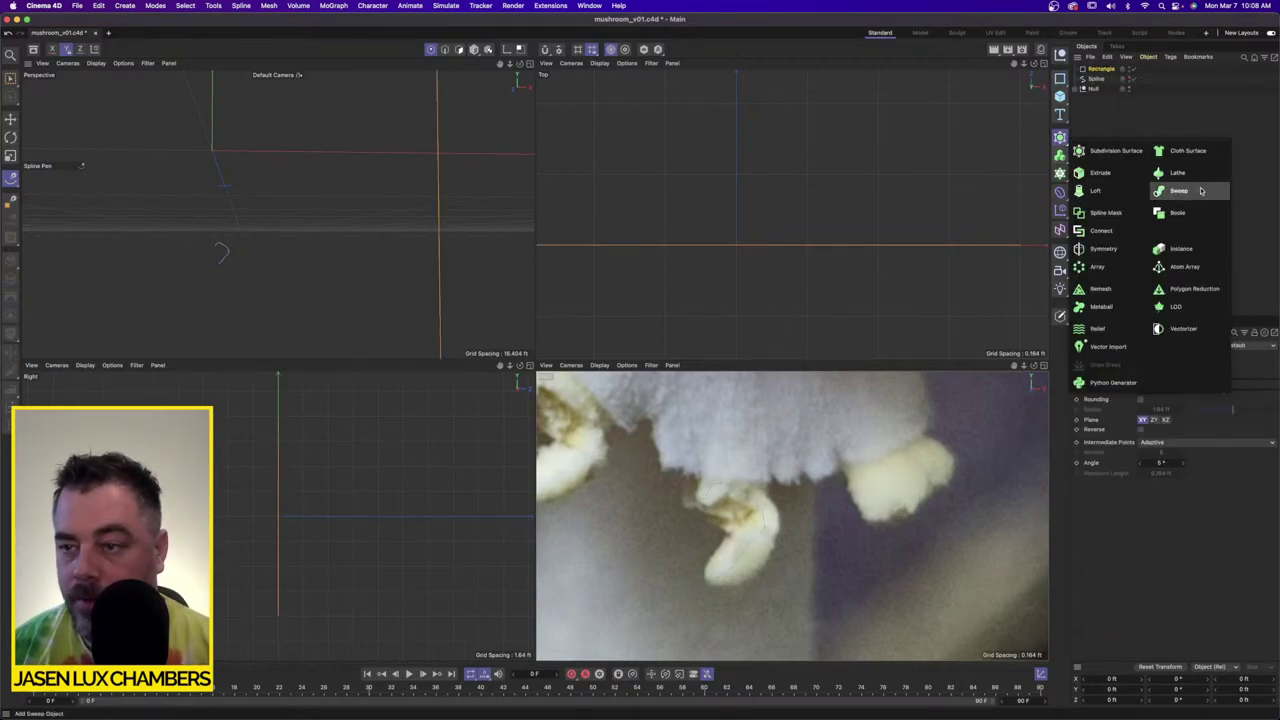
pyautogui.click(1202, 192)
pyautogui.click(1106, 89)
pyautogui.keyDown('shift'); pyautogui.click(1106, 80); pyautogui.keyUp('shift')
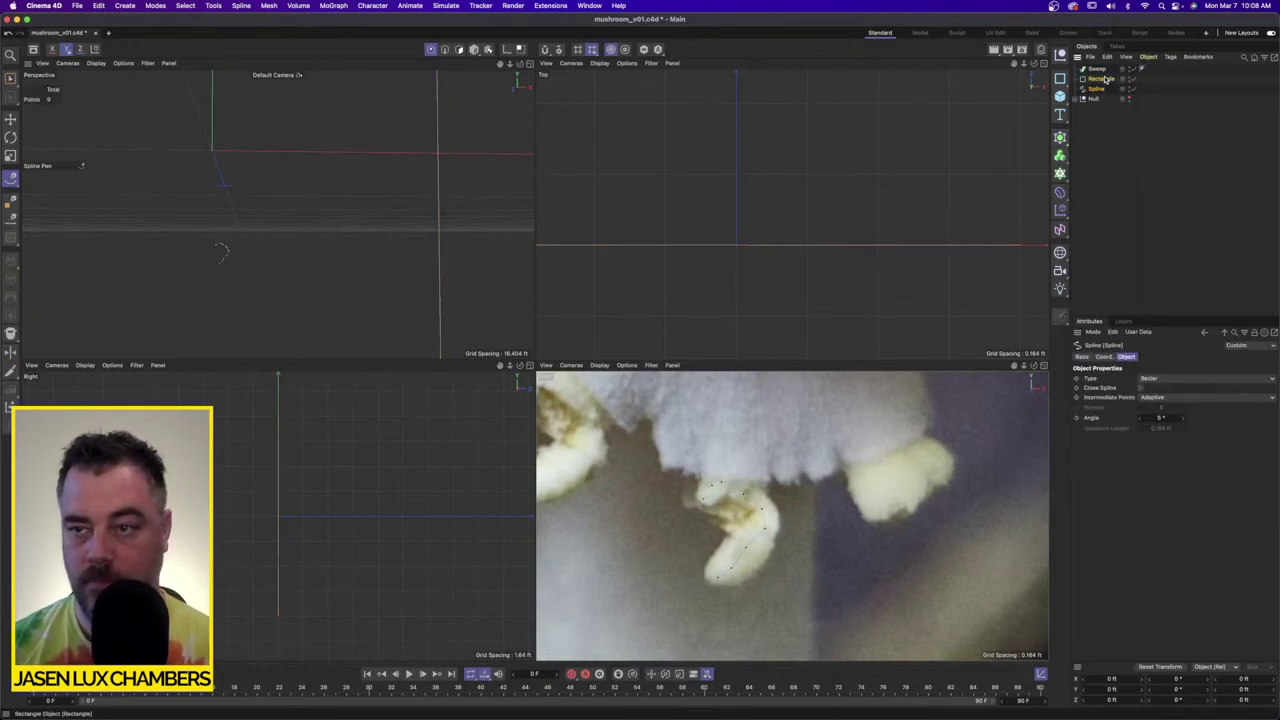
pyautogui.moveTo(1106, 80); pyautogui.dragTo(1097, 68)
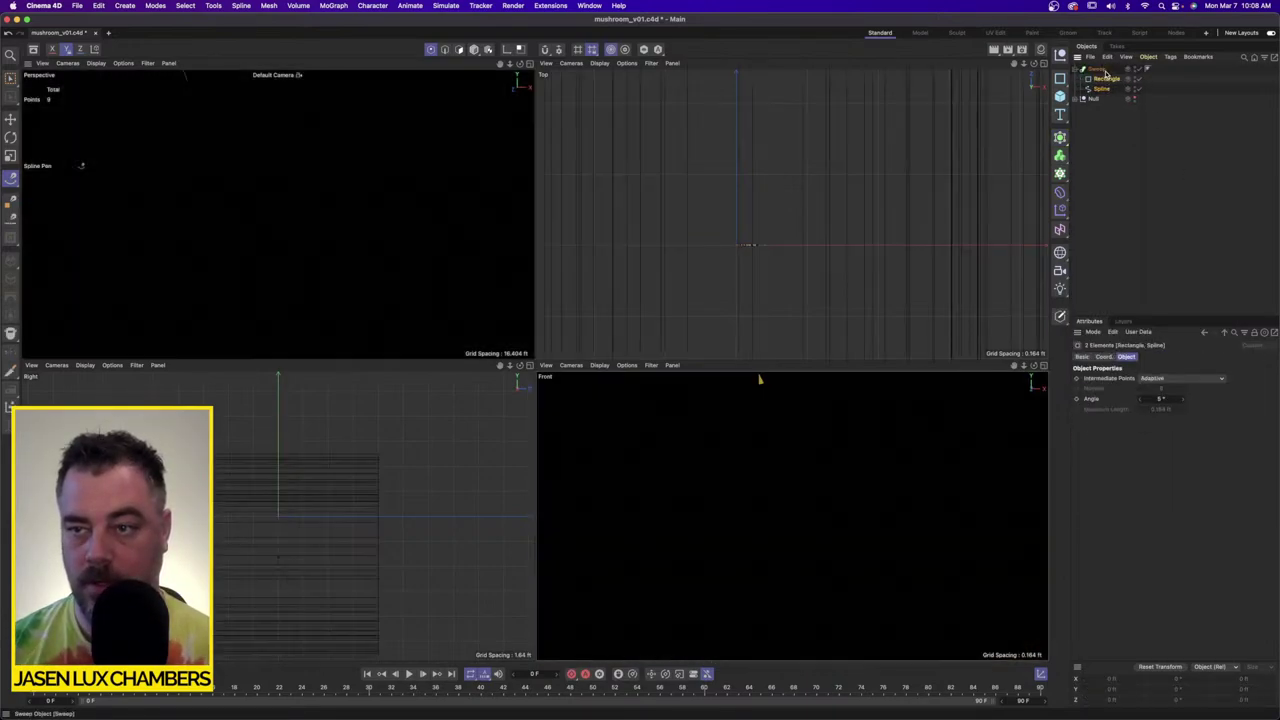
# Step: Scale the rectangle profile down to about 0.11 ft so the sweep forms a thin tube over the curled fragment
pyautogui.click(9, 155)
pyautogui.click(474, 50)
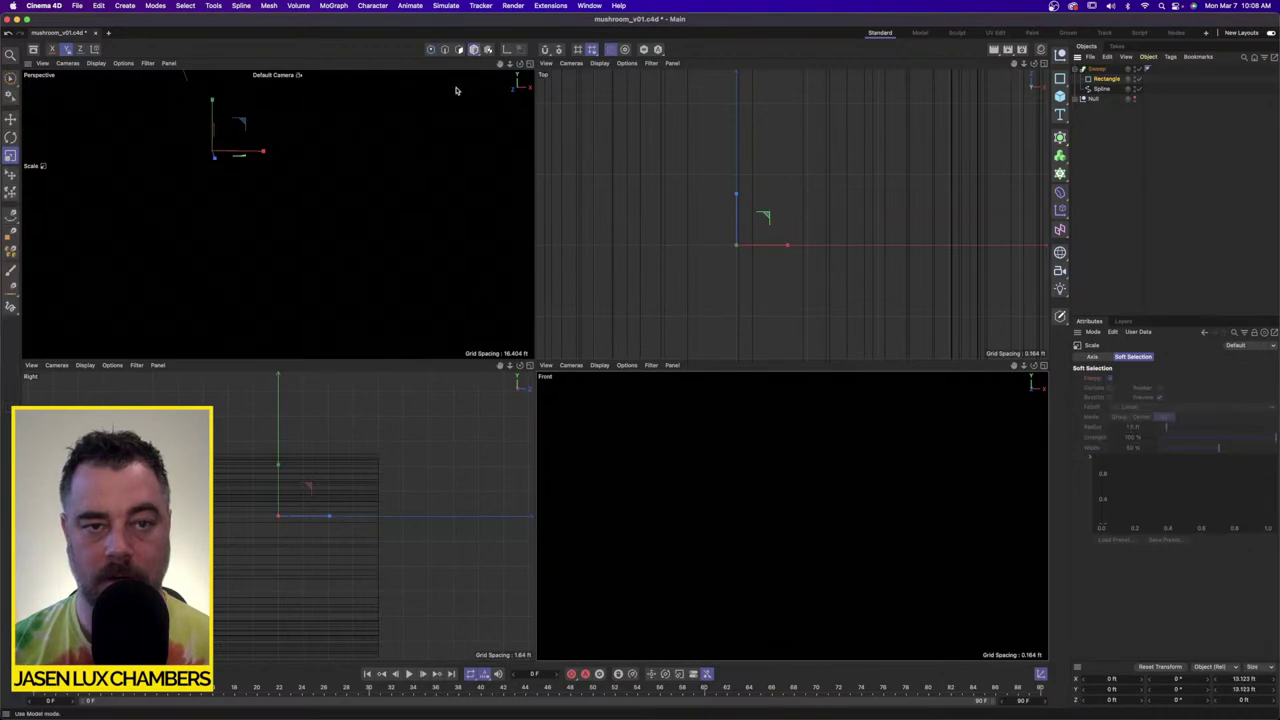
pyautogui.moveTo(457, 90); pyautogui.dragTo(521, 249)
pyautogui.scroll(5, 848, 512)
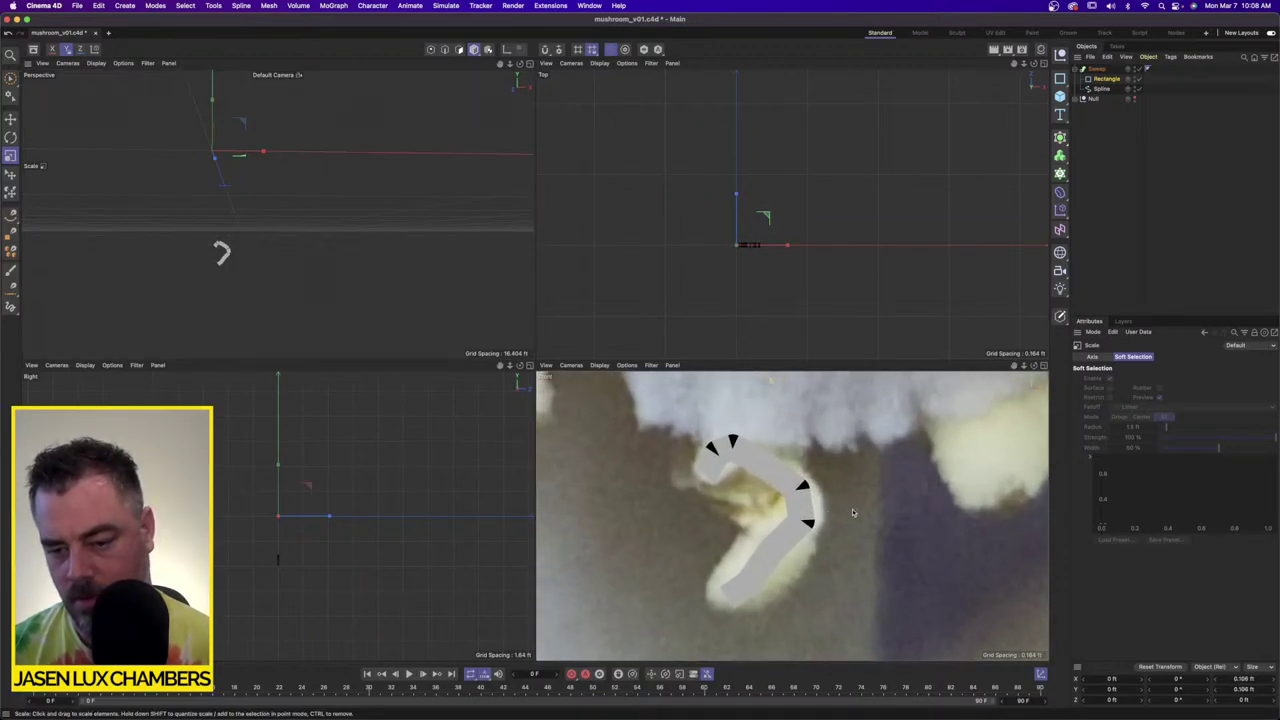
# Step: Set the traced spline's type to Linear and lower the Sweep's isoparm subdivision
pyautogui.click(1101, 88)
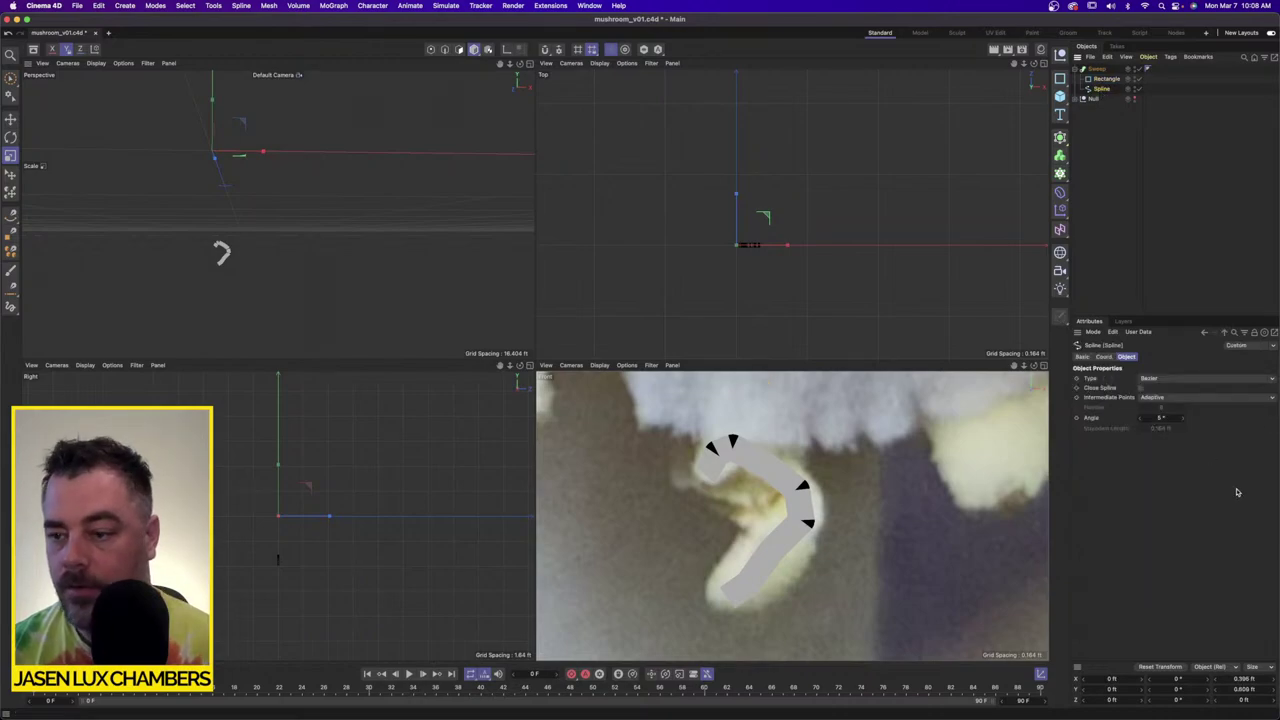
pyautogui.click(1173, 379)
pyautogui.click(1163, 388)
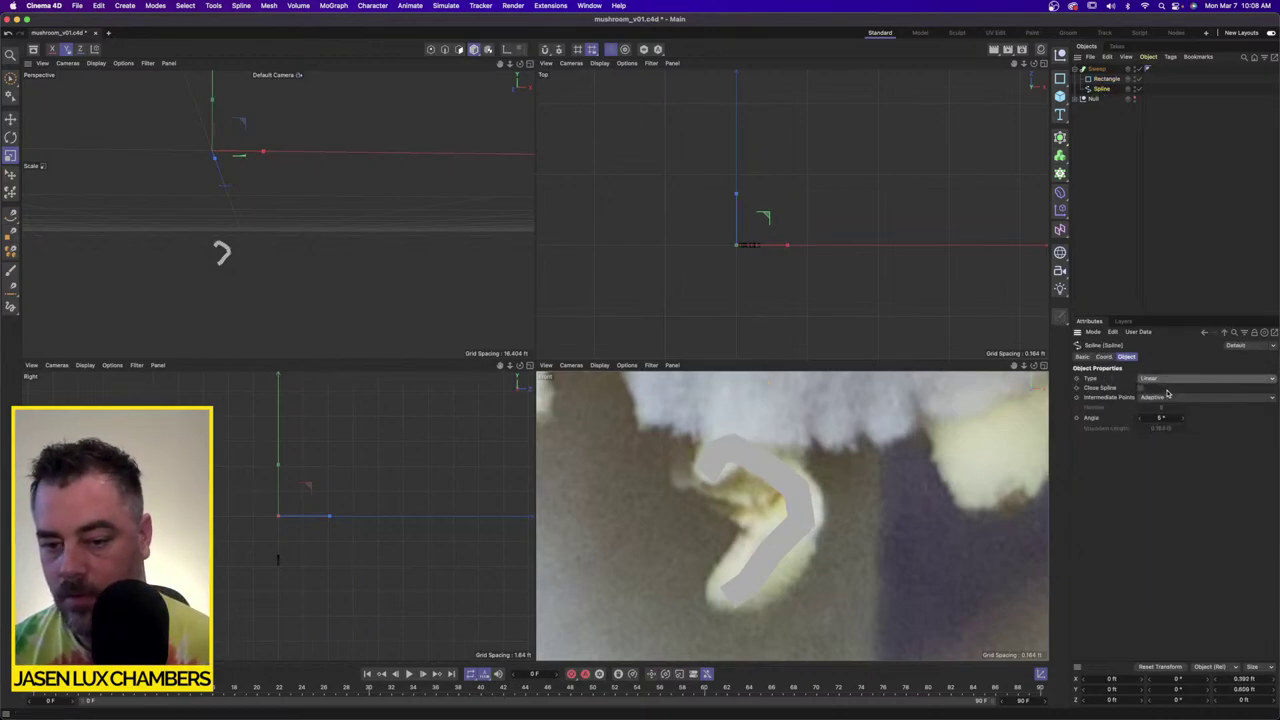
pyautogui.click(1096, 68)
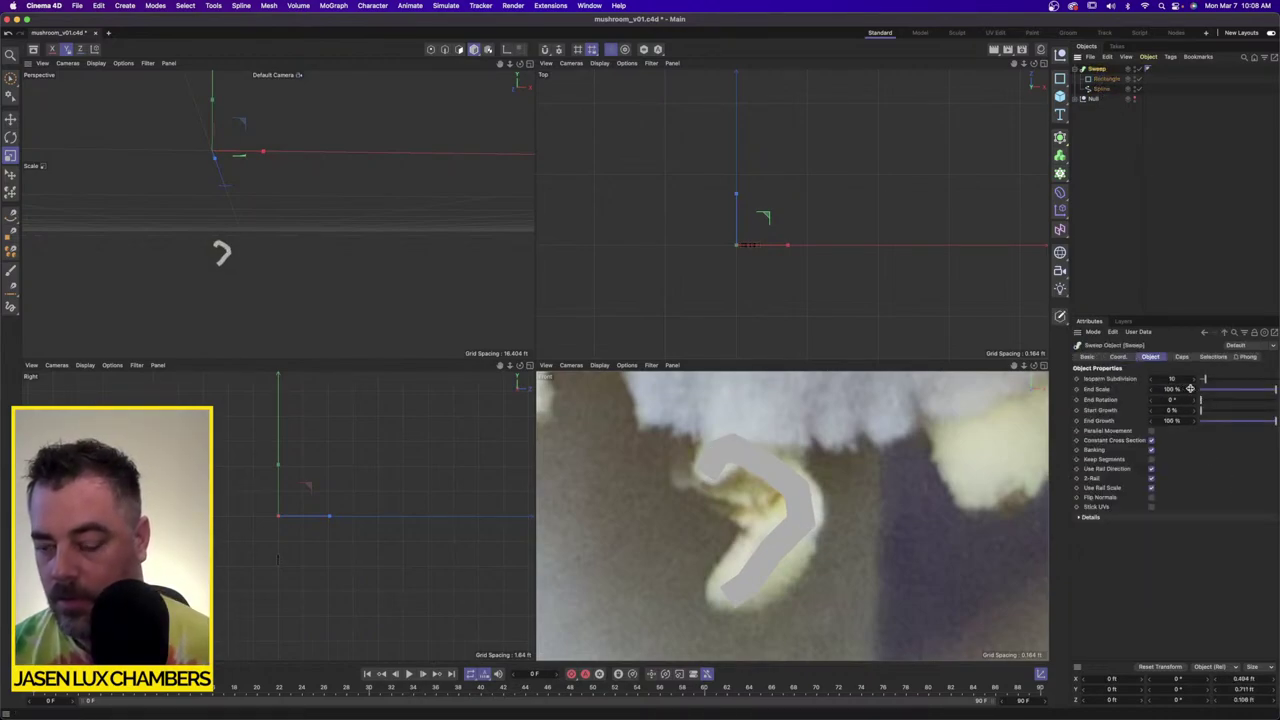
pyautogui.click(1176, 379)
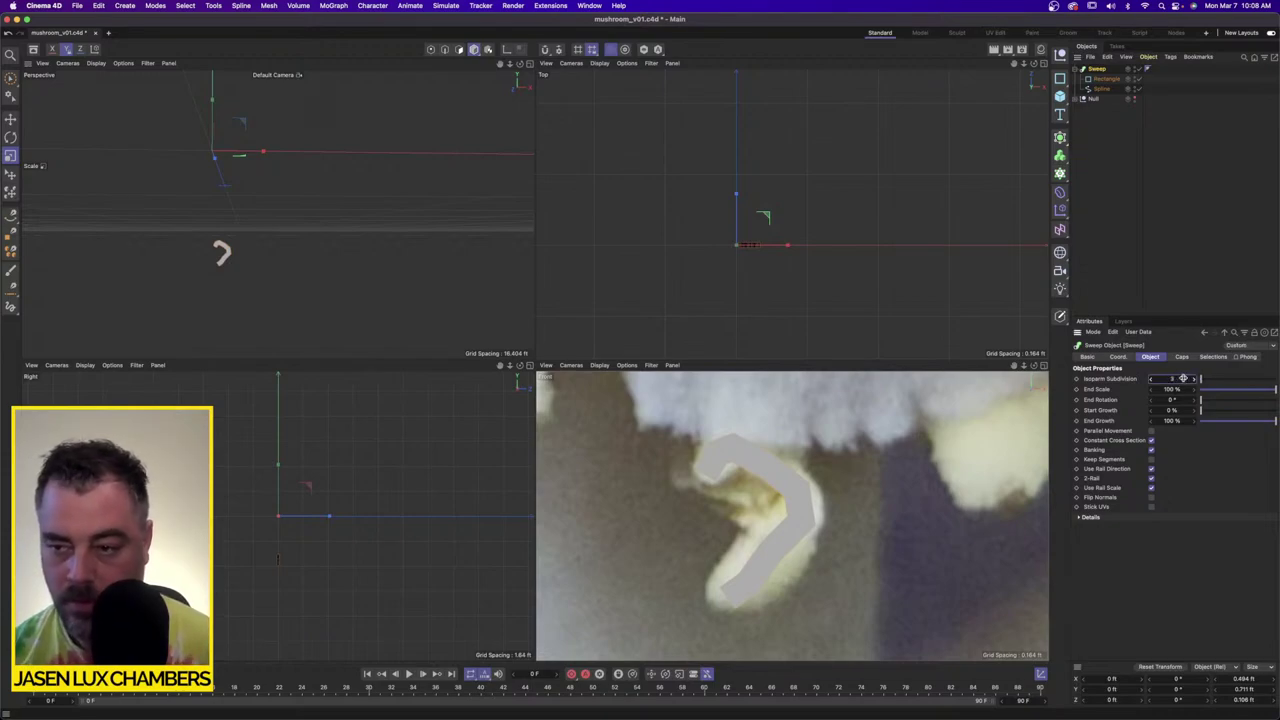
pyautogui.scroll(2, 680, 437)
pyautogui.keyDown('alt'); pyautogui.moveTo(680, 437); pyautogui.dragTo(676, 403, button='middle'); pyautogui.keyUp('alt')
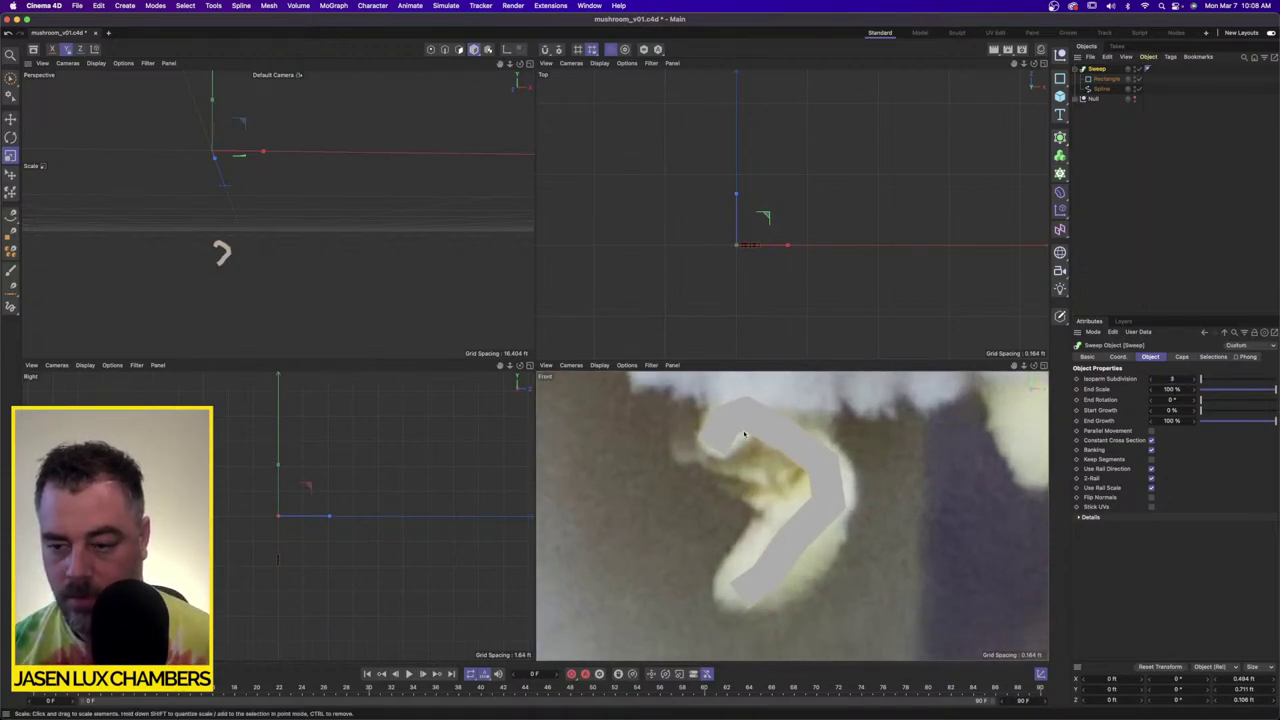
# Step: Convert the Sweep into an editable polygon object and switch to editing its points with the Move tool
pyautogui.click(1105, 89)
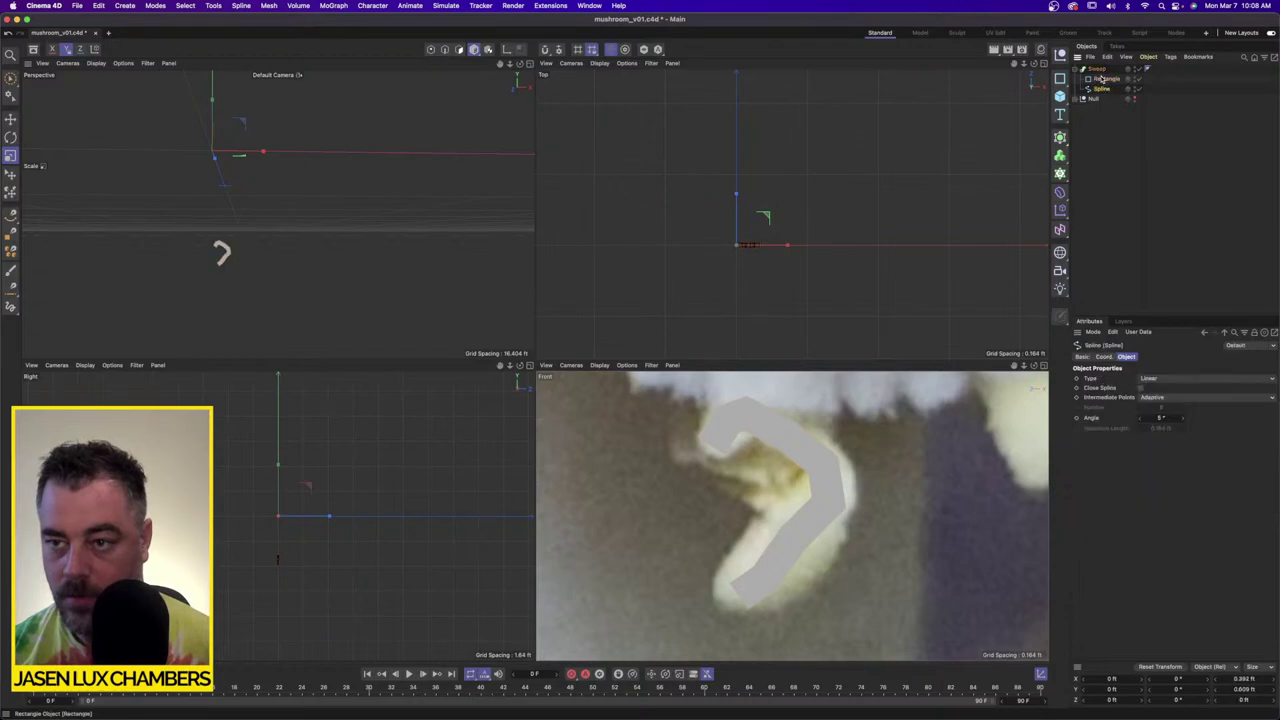
pyautogui.keyDown('shift'); pyautogui.click(1098, 70); pyautogui.keyUp('shift')
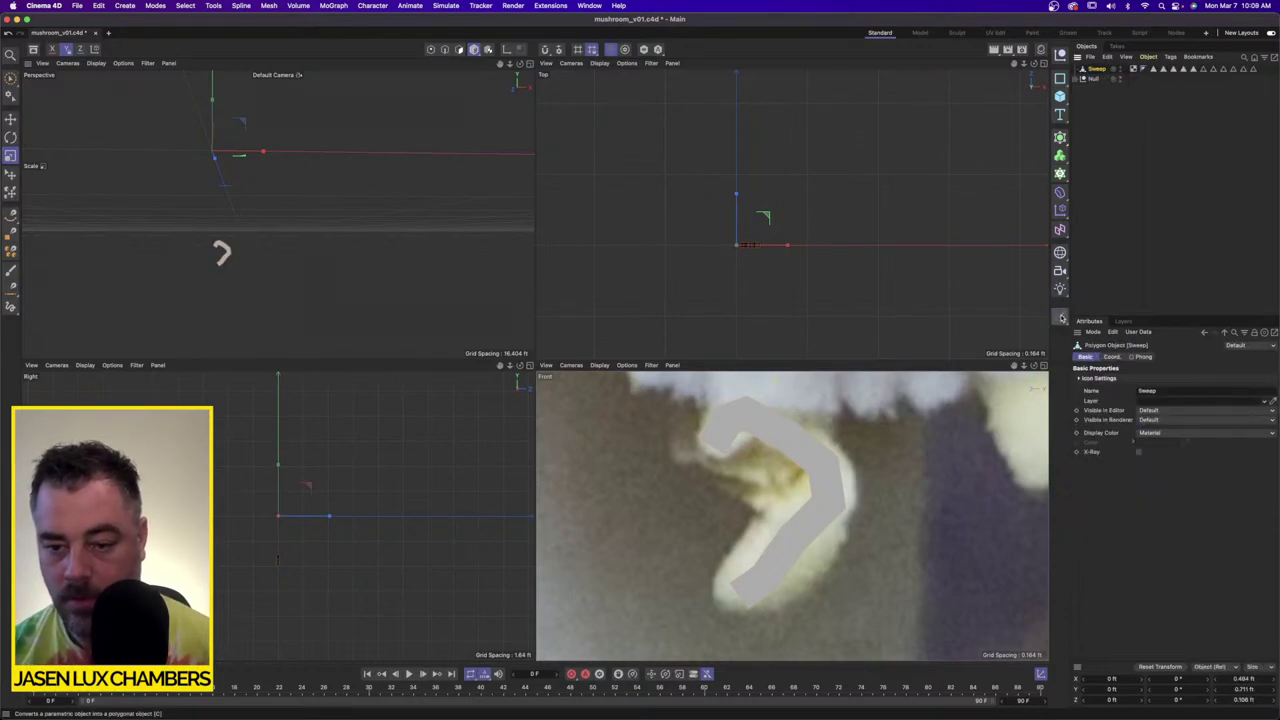
pyautogui.click(10, 118)
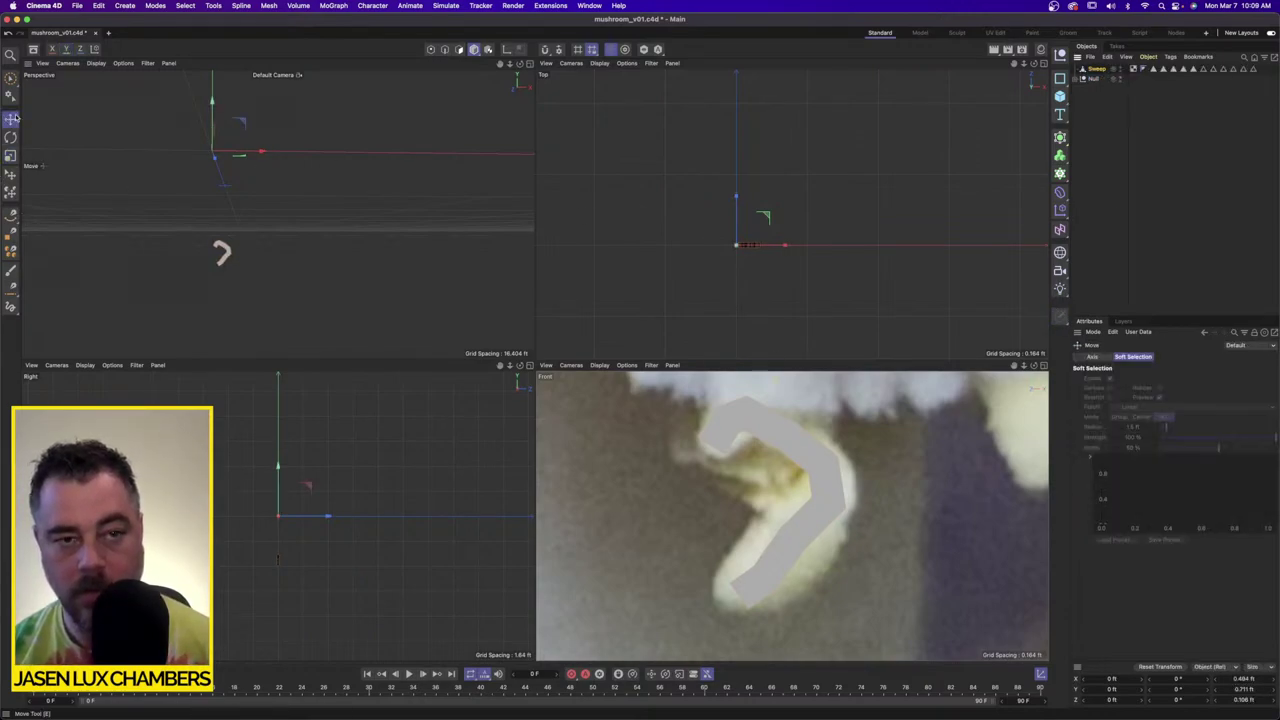
pyautogui.click(432, 49)
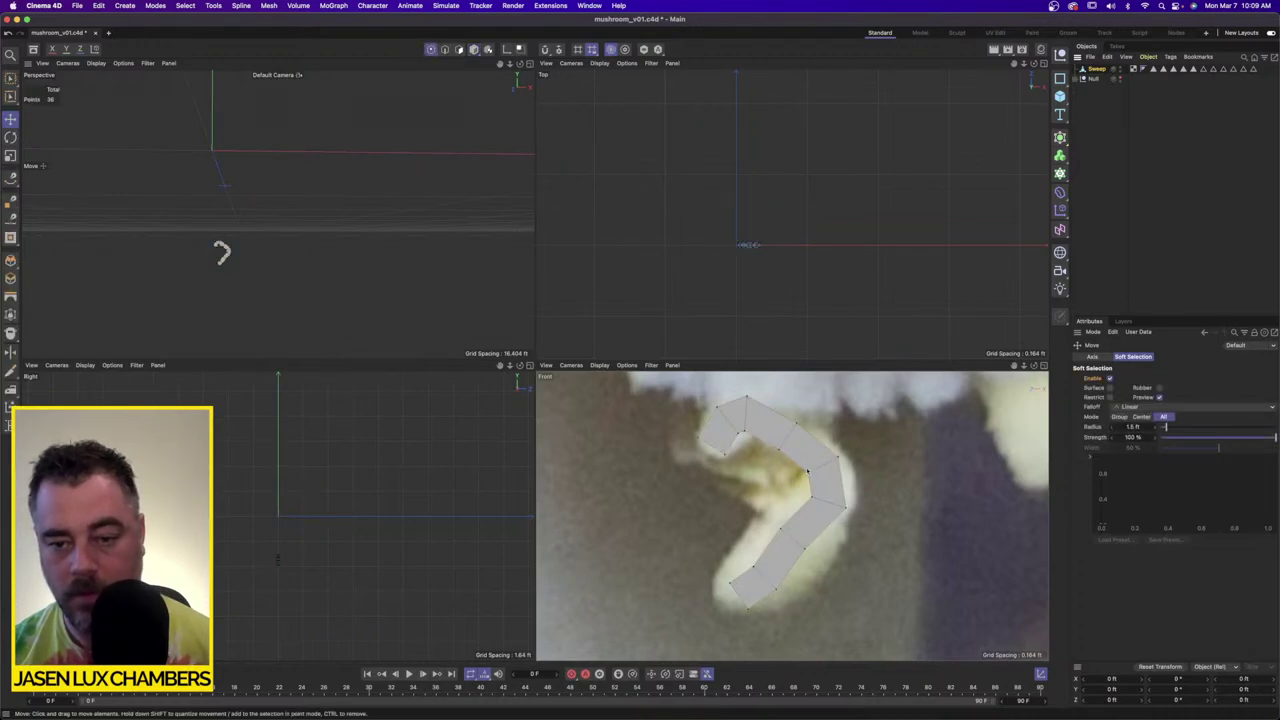
pyautogui.scroll(2, 855, 469)
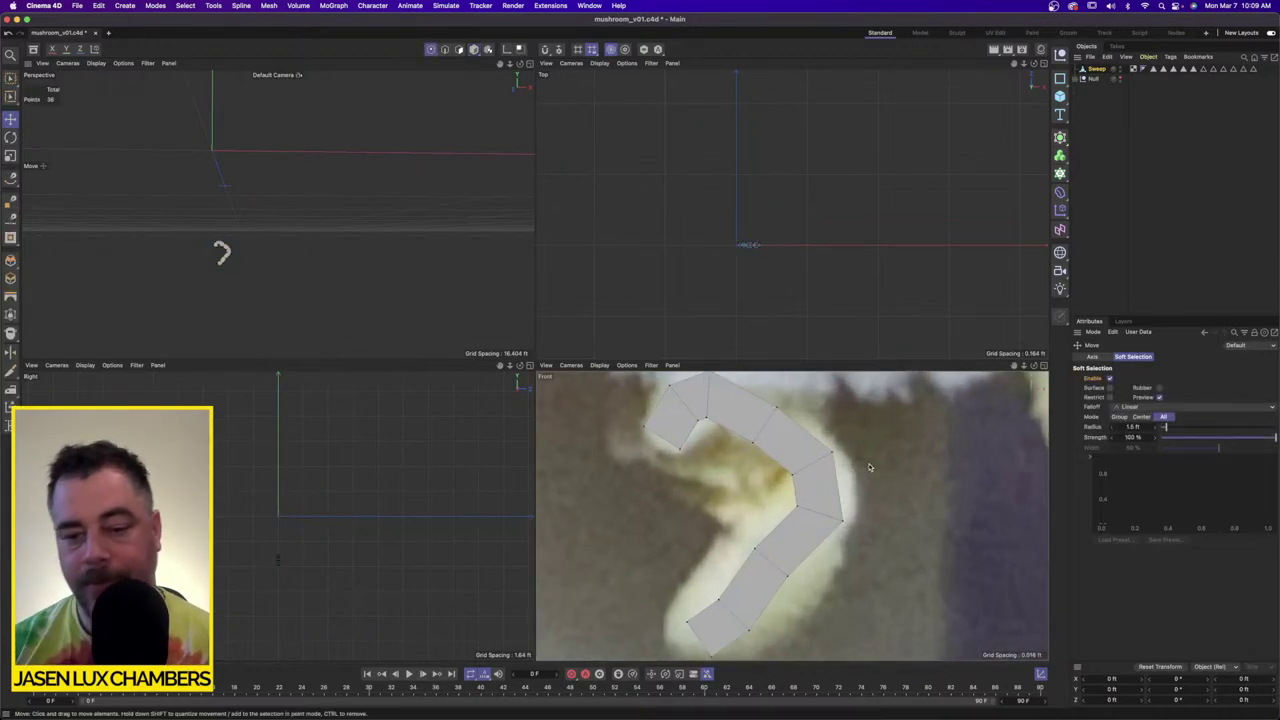
# Step: Select the eight points around the lower part of the curl with Rectangle Selection, and disable soft selection
pyautogui.moveTo(10, 78); pyautogui.dragTo(65, 108)
pyautogui.scroll(-2, 808, 505)
pyautogui.moveTo(744, 494); pyautogui.dragTo(850, 585)
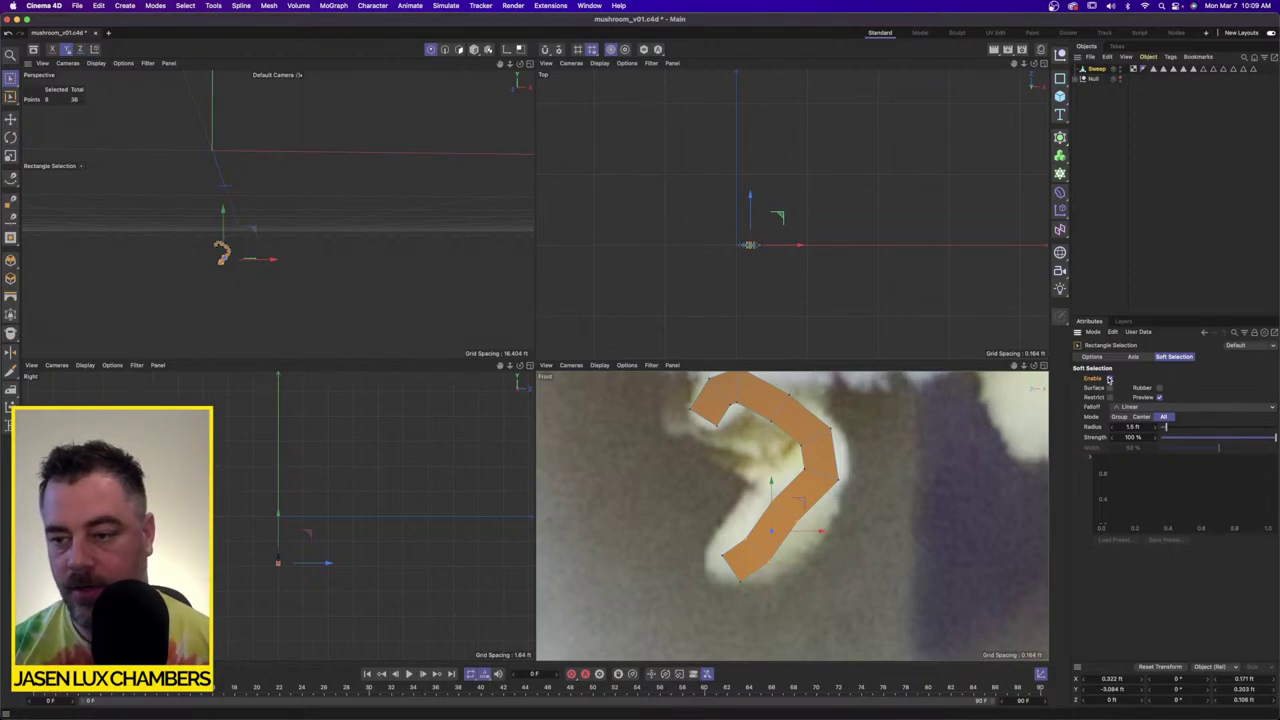
pyautogui.click(1109, 379)
pyautogui.scroll(2, 855, 500)
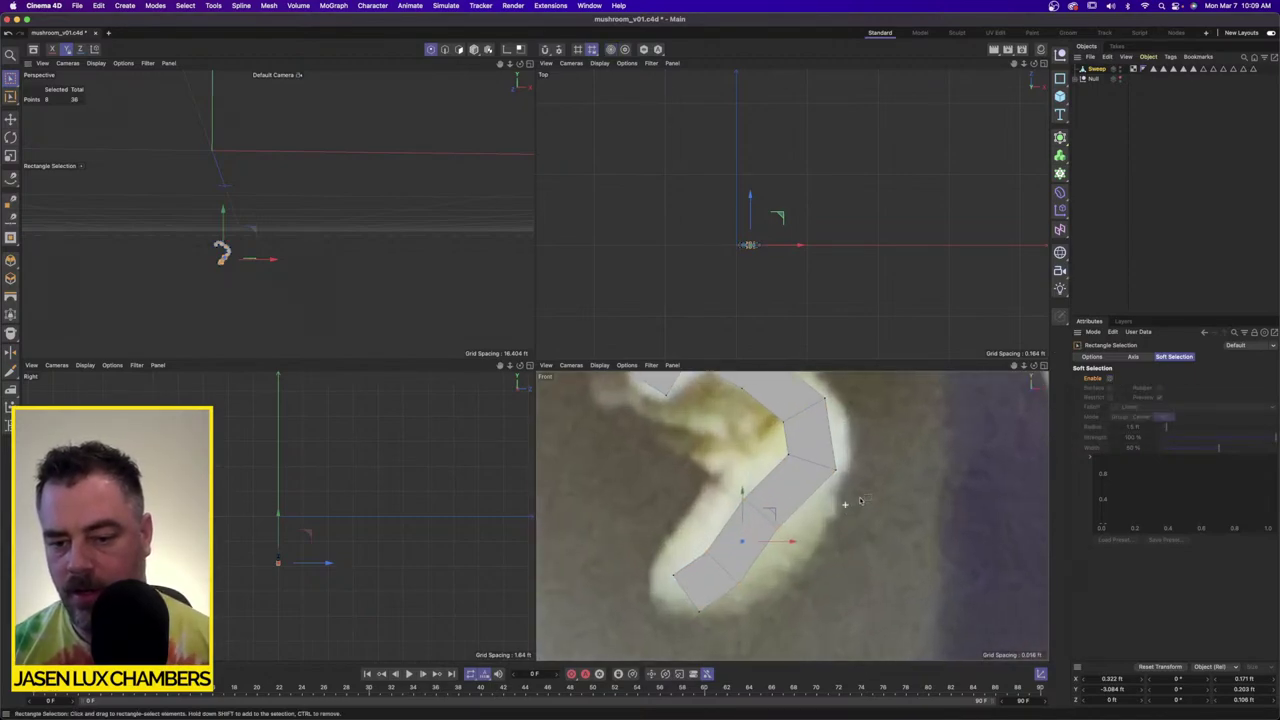
pyautogui.click(11, 156)
pyautogui.keyDown('ctrl'); pyautogui.moveTo(830, 589); pyautogui.dragTo(985, 580); pyautogui.keyUp('ctrl')
pyautogui.press('super+z')
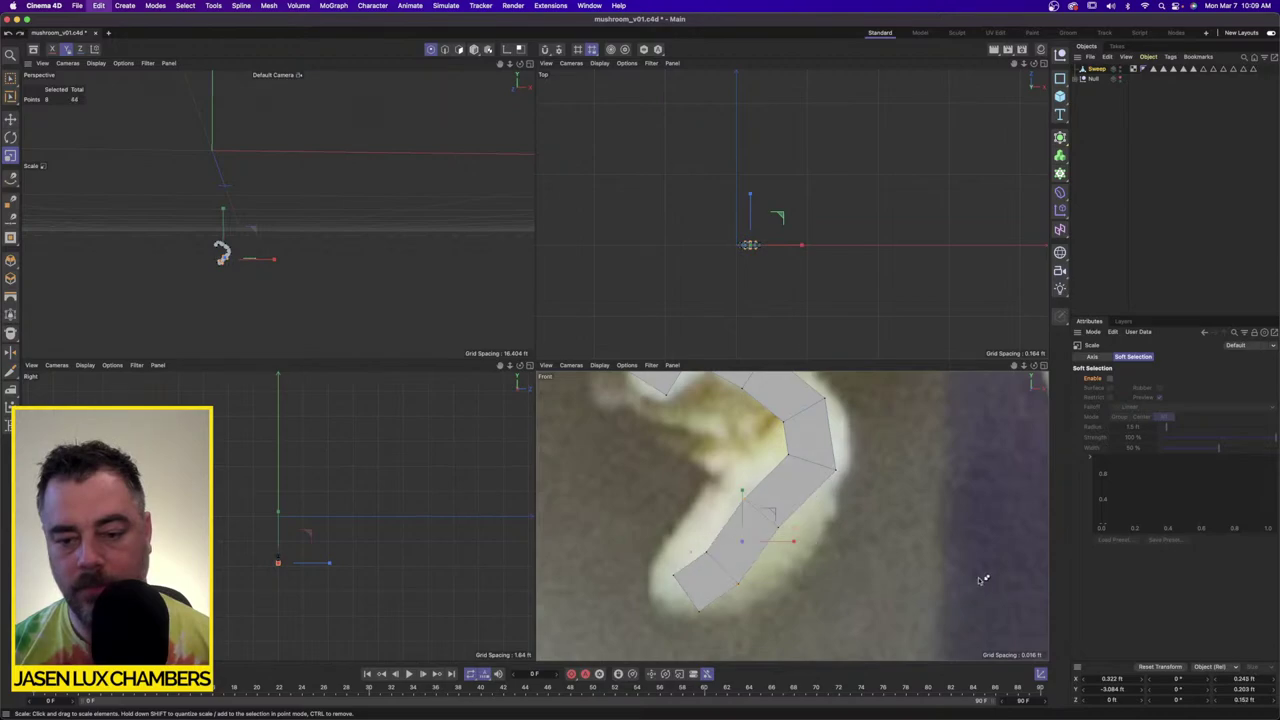
# Step: Frame the selected lower points in perspective and scale them along Z to about 0.25 ft to thicken the bulb
pyautogui.press('s')
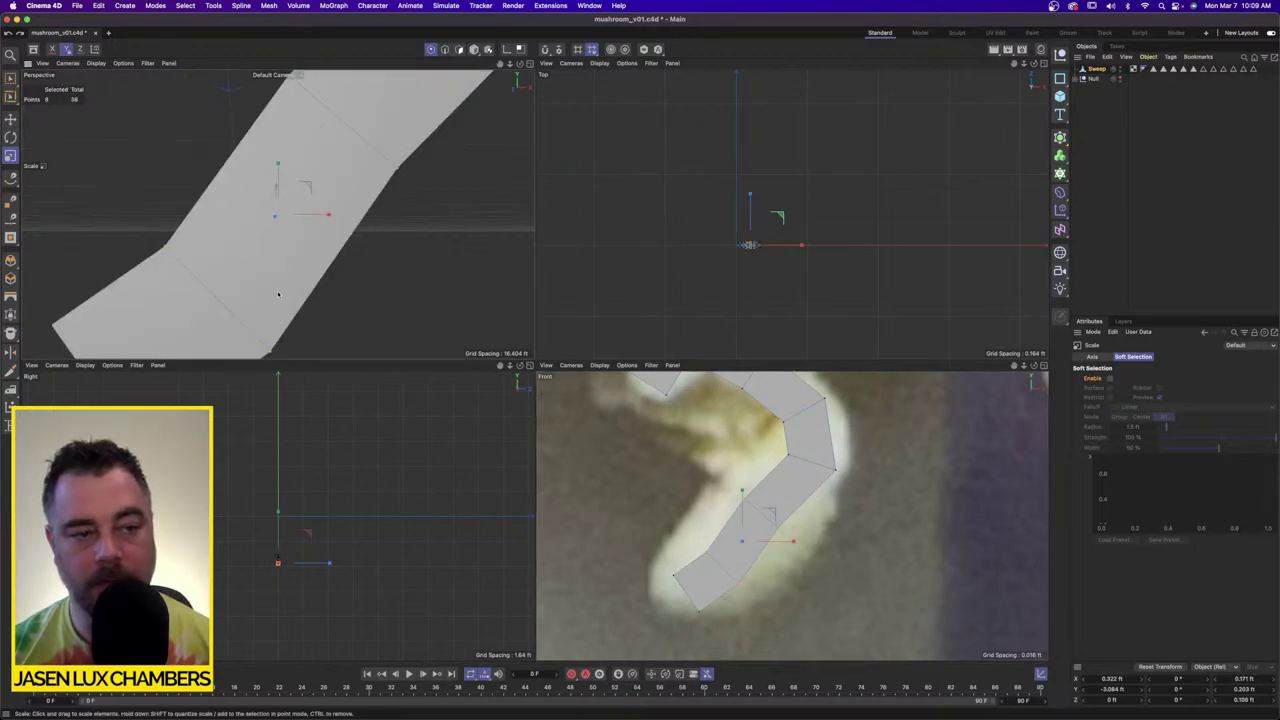
pyautogui.keyDown('alt'); pyautogui.moveTo(278, 294); pyautogui.dragTo(400, 288); pyautogui.keyUp('alt')
pyautogui.scroll(-3, 338, 272)
pyautogui.moveTo(212, 239); pyautogui.dragTo(177, 244)
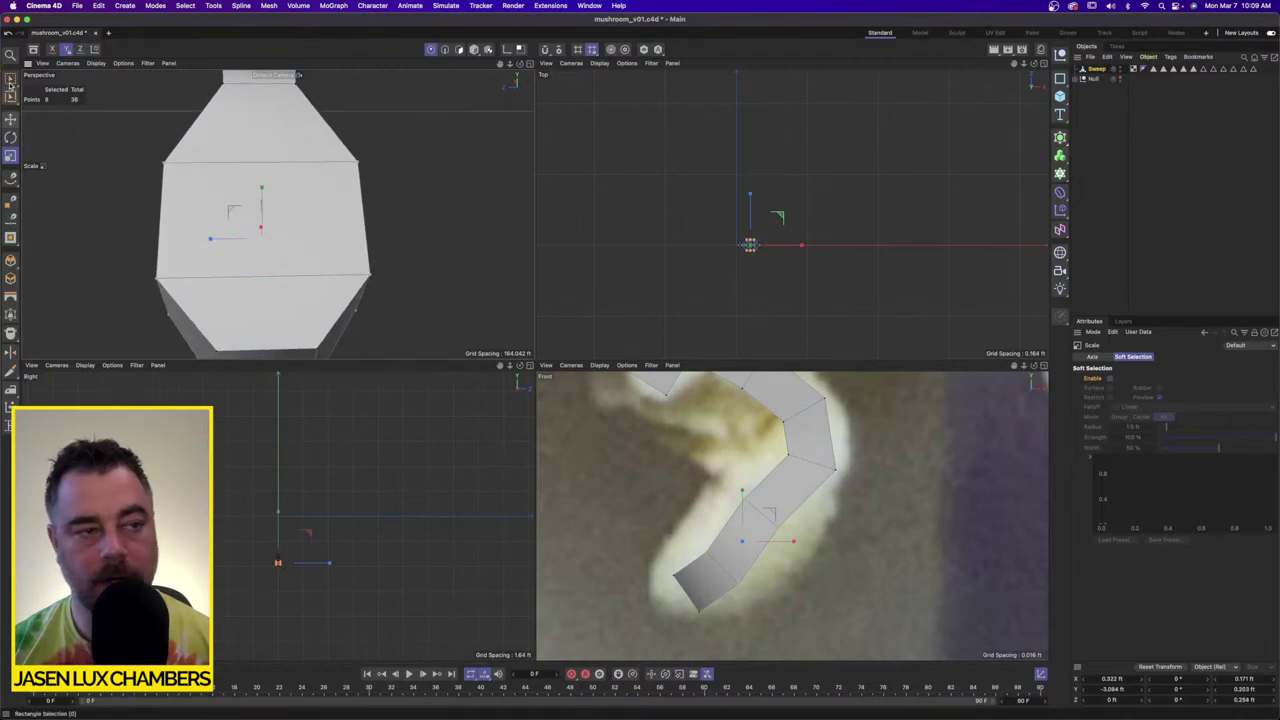
# Step: Move the lower bulb's inner and outer points outward in the front view to match the fragment's silhouette
pyautogui.moveTo(10, 82); pyautogui.dragTo(55, 109)
pyautogui.moveTo(677, 486); pyautogui.dragTo(702, 506)
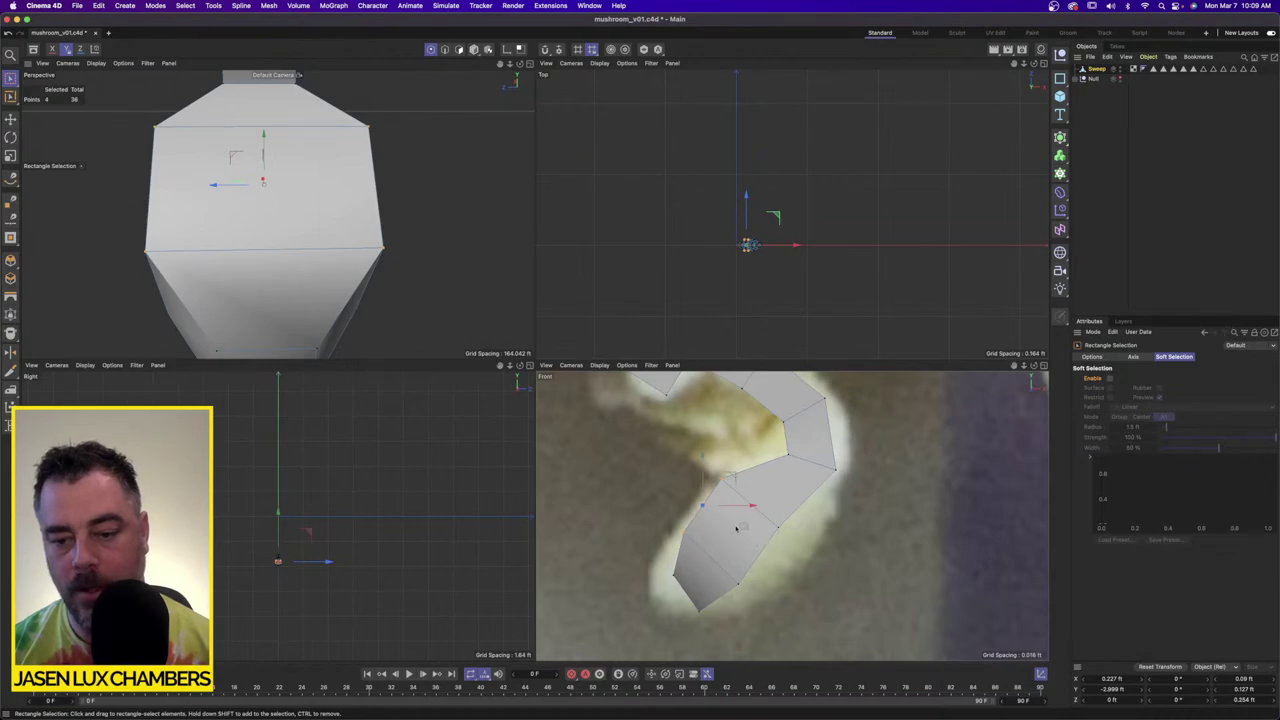
pyautogui.moveTo(731, 597); pyautogui.dragTo(823, 548)
pyautogui.keyDown('alt'); pyautogui.moveTo(411, 249); pyautogui.dragTo(270, 222, button='right'); pyautogui.keyUp('alt')
pyautogui.keyDown('alt'); pyautogui.moveTo(270, 222); pyautogui.dragTo(338, 222); pyautogui.keyUp('alt')
pyautogui.keyDown('alt'); pyautogui.moveTo(338, 222); pyautogui.dragTo(377, 209, button='right'); pyautogui.keyUp('alt')
pyautogui.keyDown('alt'); pyautogui.moveTo(790, 520); pyautogui.dragTo(795, 475, button='right'); pyautogui.keyUp('alt')
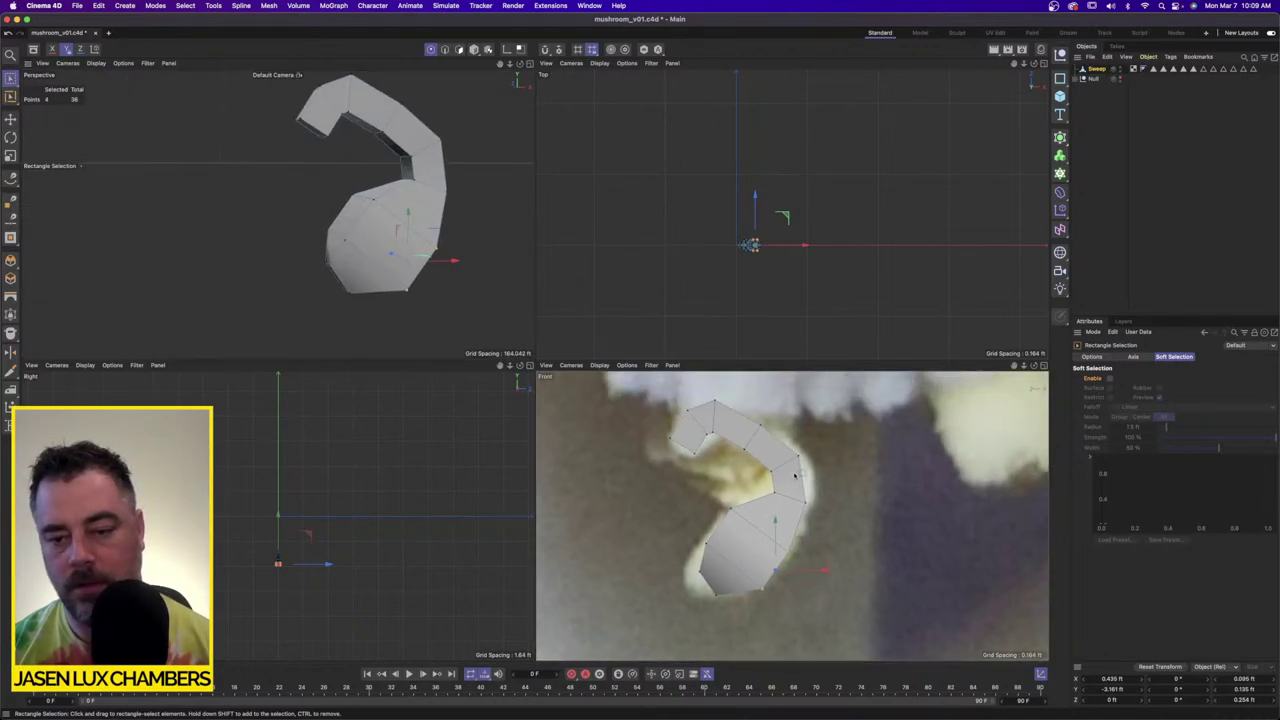
# Step: Select the four points at the bend above the bulb and scale them along Z to about 0.18 ft
pyautogui.moveTo(760, 481); pyautogui.dragTo(791, 464)
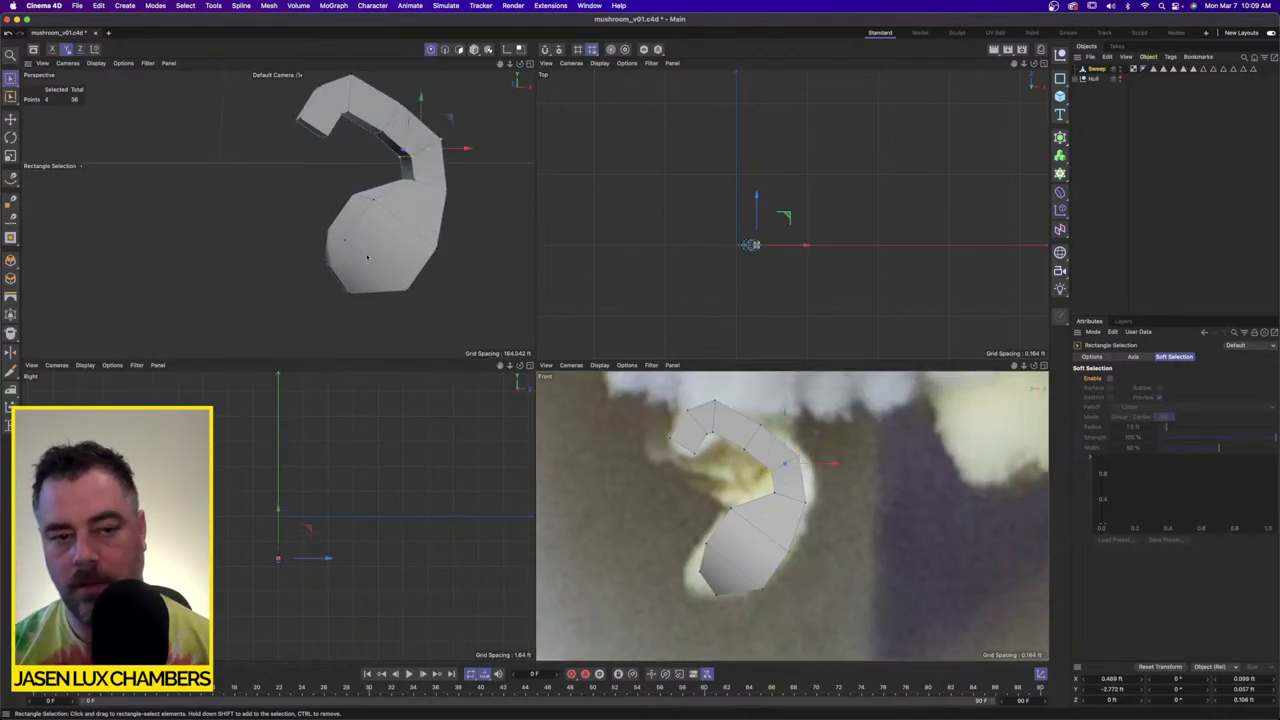
pyautogui.keyDown('alt'); pyautogui.moveTo(390, 215); pyautogui.dragTo(430, 212, button='right'); pyautogui.keyUp('alt')
pyautogui.keyDown('alt'); pyautogui.moveTo(430, 212); pyautogui.dragTo(400, 208); pyautogui.keyUp('alt')
pyautogui.moveTo(400, 208)
pyautogui.keyDown('alt'); pyautogui.mouseDown(button='right')
pyautogui.moveTo(431, 180)
pyautogui.moveTo(400, 200)
pyautogui.mouseUp(button='right'); pyautogui.keyUp('alt')
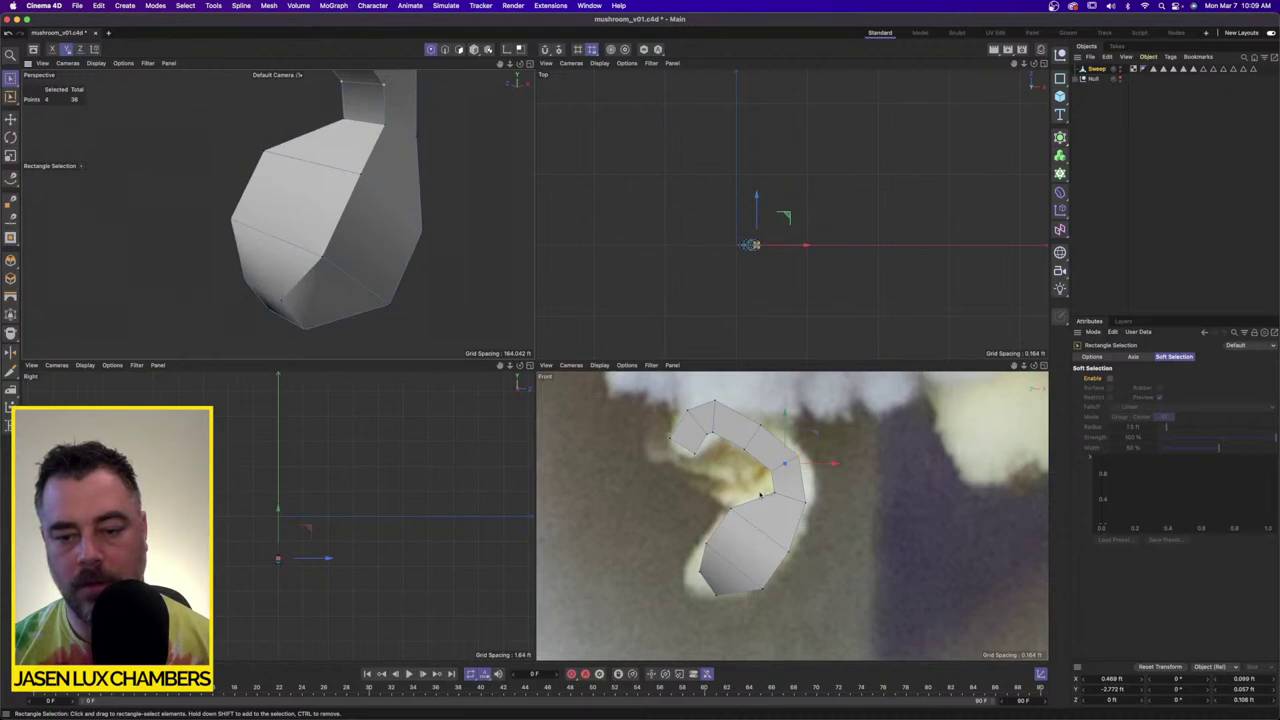
pyautogui.moveTo(760, 489); pyautogui.dragTo(878, 533)
pyautogui.click(10, 155)
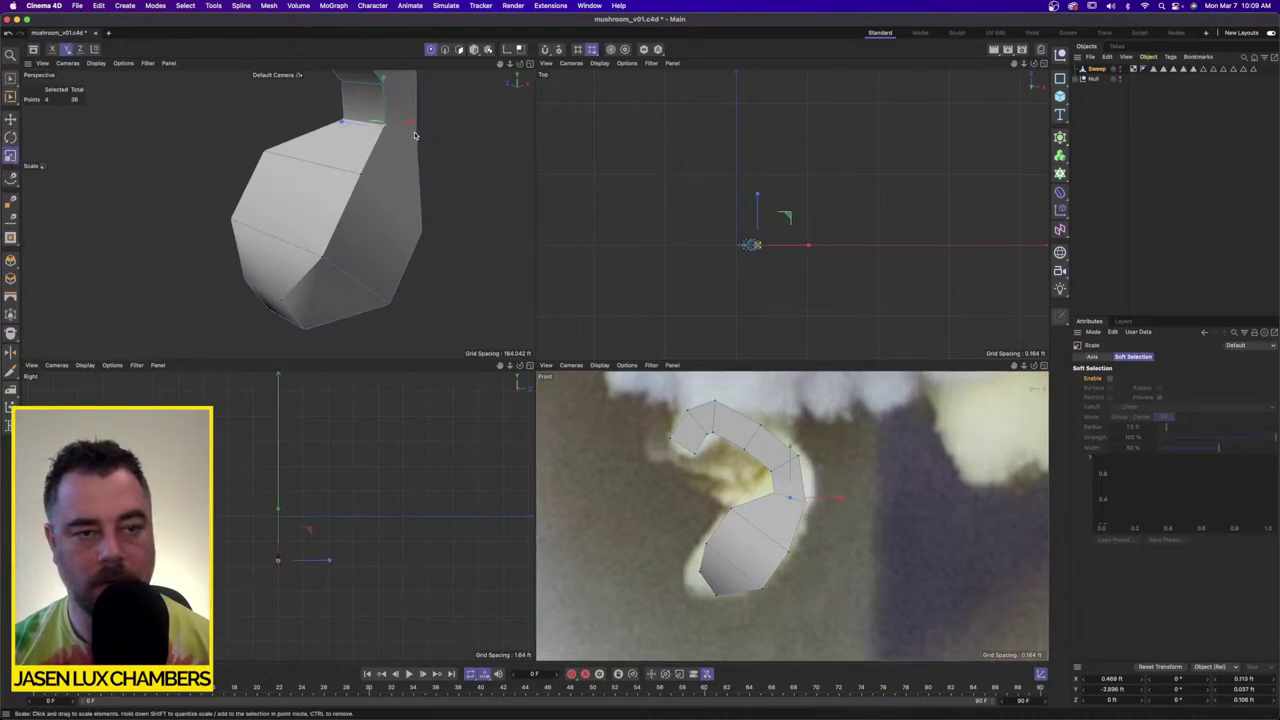
pyautogui.moveTo(357, 123); pyautogui.dragTo(340, 124)
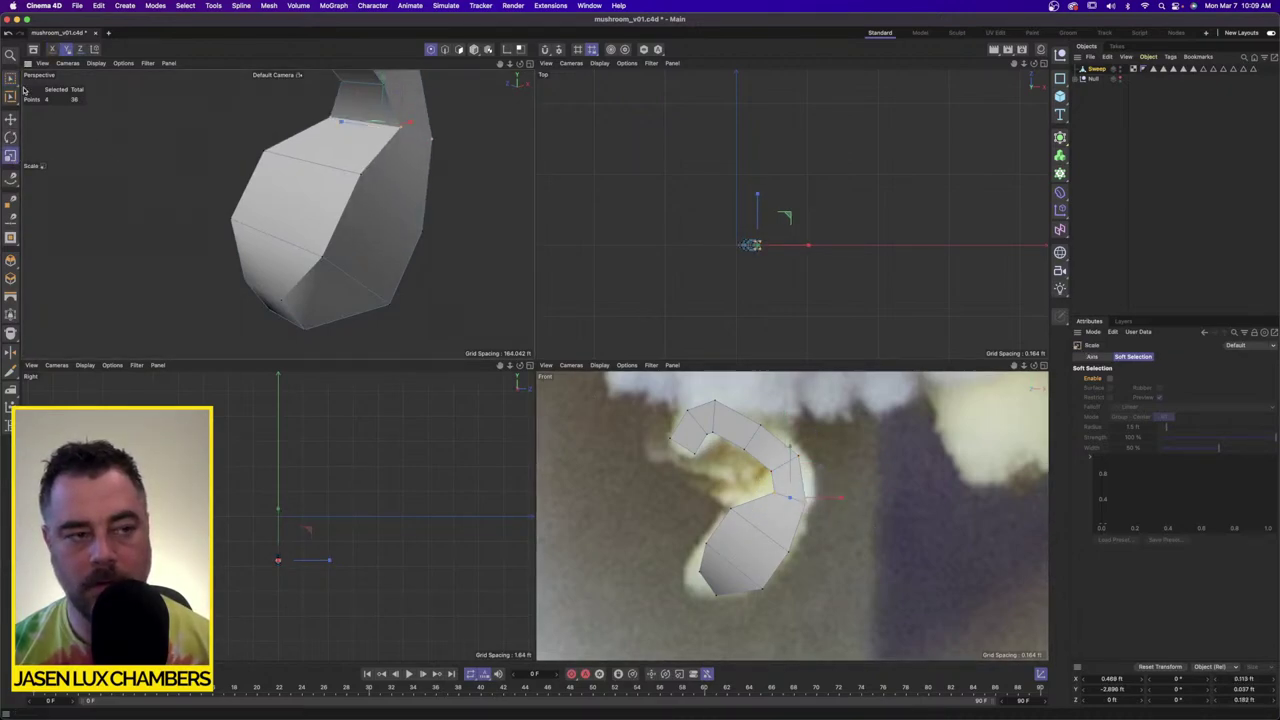
# Step: Shift the four bend points slightly inward, and push the outer pair out to the fragment's outer edge
pyautogui.click(10, 118)
pyautogui.moveTo(821, 468); pyautogui.dragTo(811, 464)
pyautogui.moveTo(10, 78); pyautogui.dragTo(50, 107)
pyautogui.keyDown('ctrl'); pyautogui.moveTo(763, 505); pyautogui.dragTo(768, 509); pyautogui.keyUp('ctrl')
pyautogui.moveTo(831, 469); pyautogui.dragTo(848, 471)
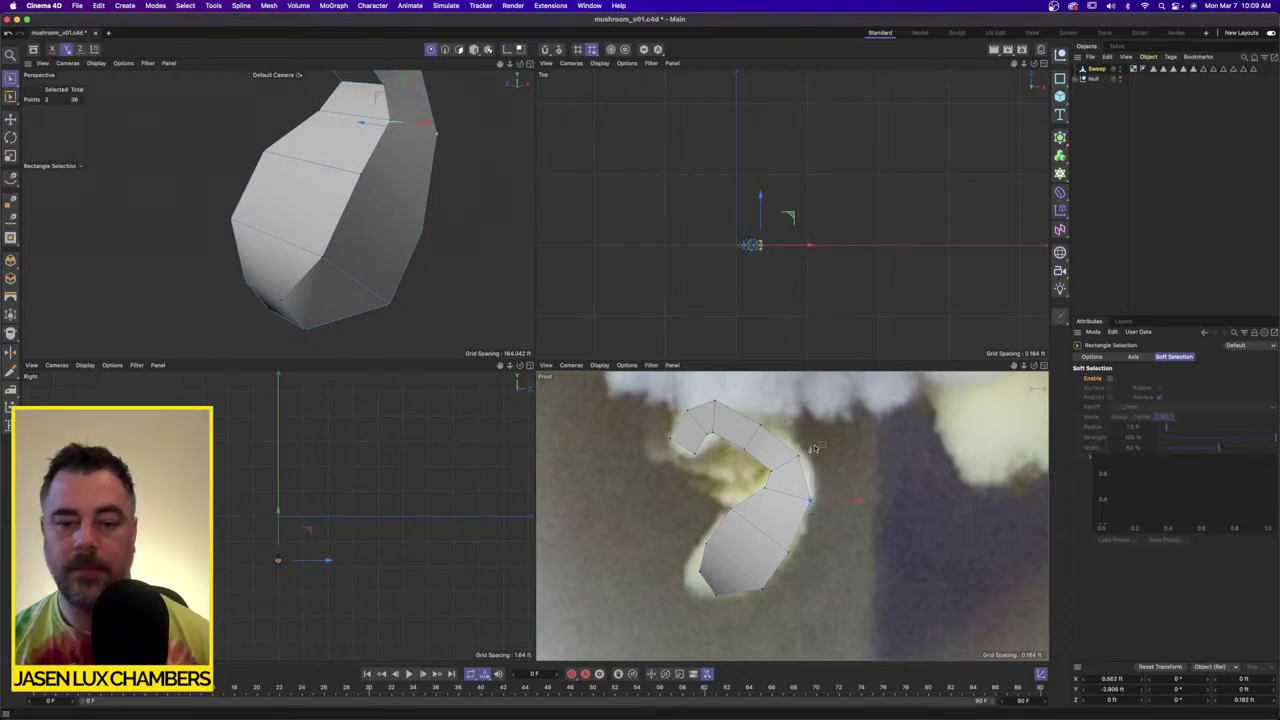
# Step: Deselect the mesh and examine the curled fragment's shape in perspective and against the reference photo
pyautogui.scroll(-5, 452, 197)
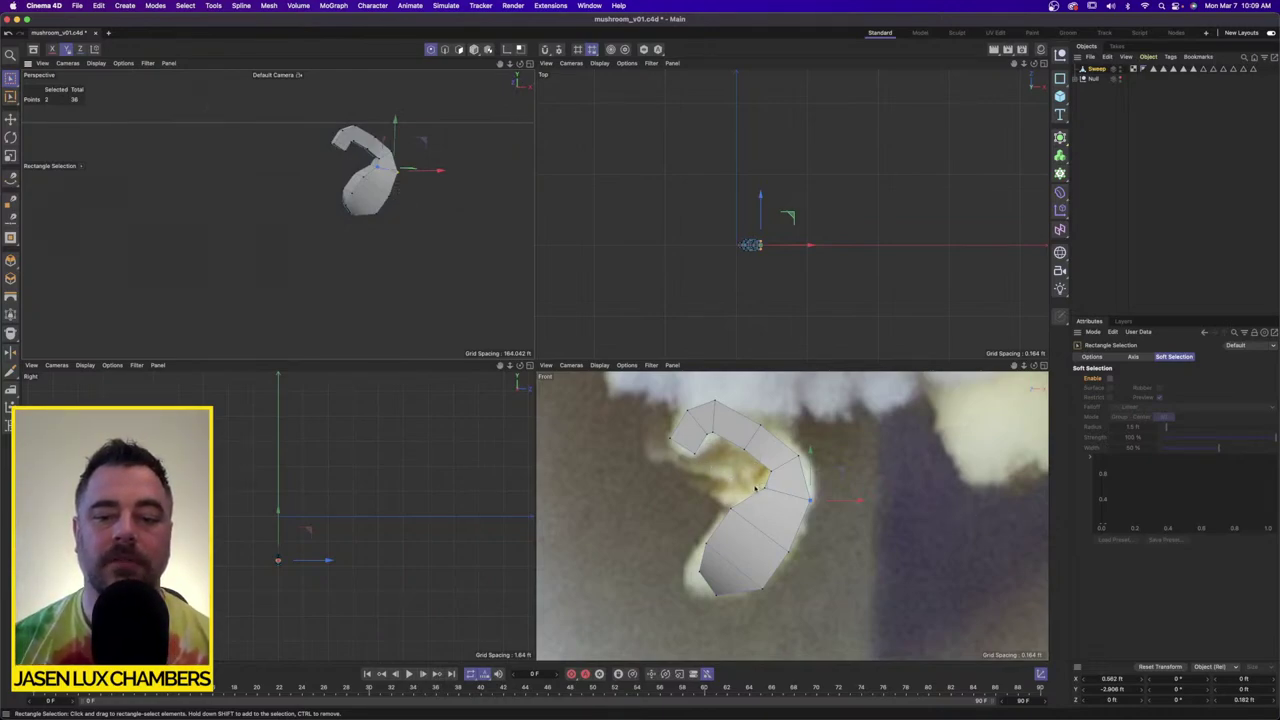
pyautogui.click(1135, 215)
pyautogui.keyDown('alt'); pyautogui.moveTo(290, 190); pyautogui.dragTo(210, 199, button='right'); pyautogui.keyUp('alt')
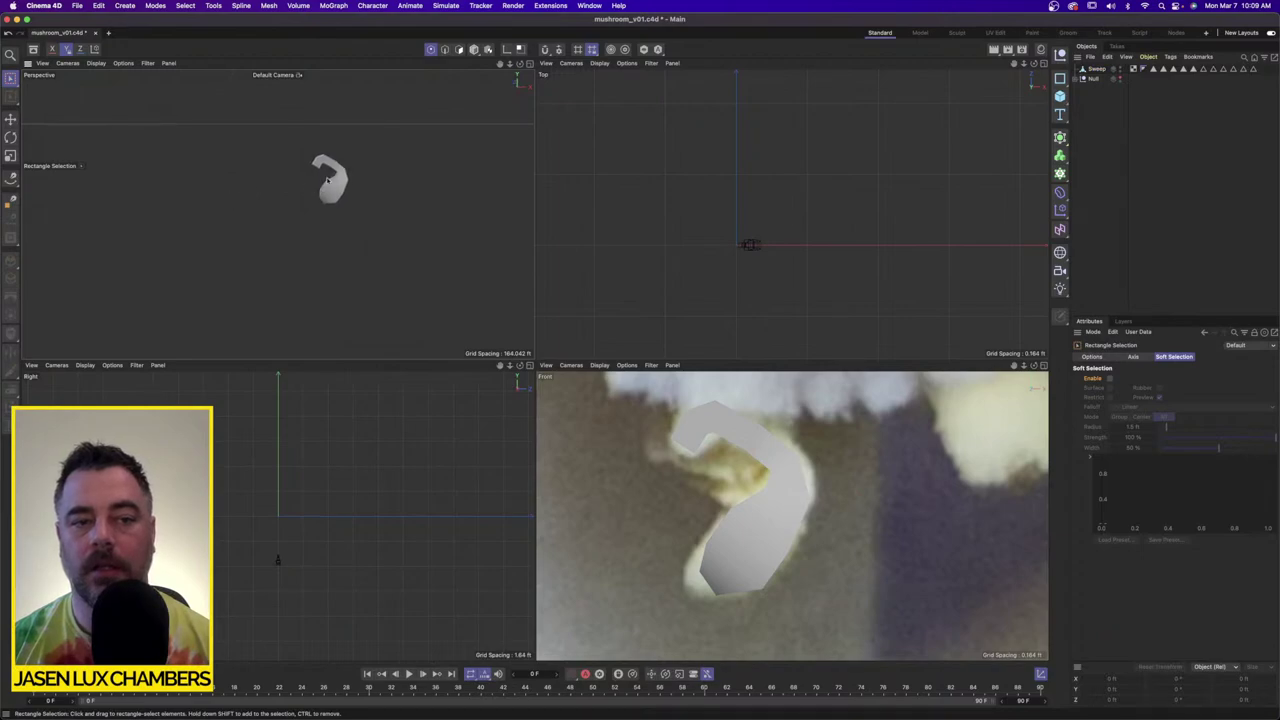
pyautogui.keyDown('alt'); pyautogui.moveTo(328, 178); pyautogui.dragTo(376, 172, button='right'); pyautogui.keyUp('alt')
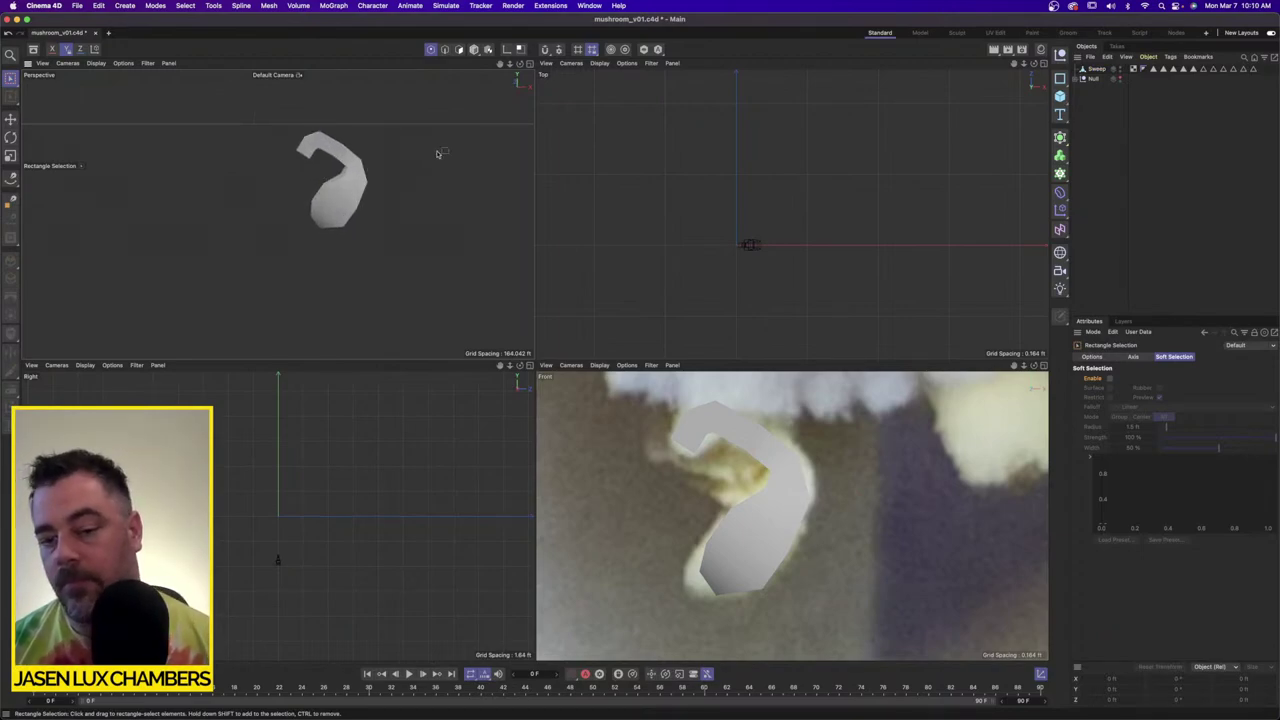
pyautogui.scroll(-5, 690, 500)
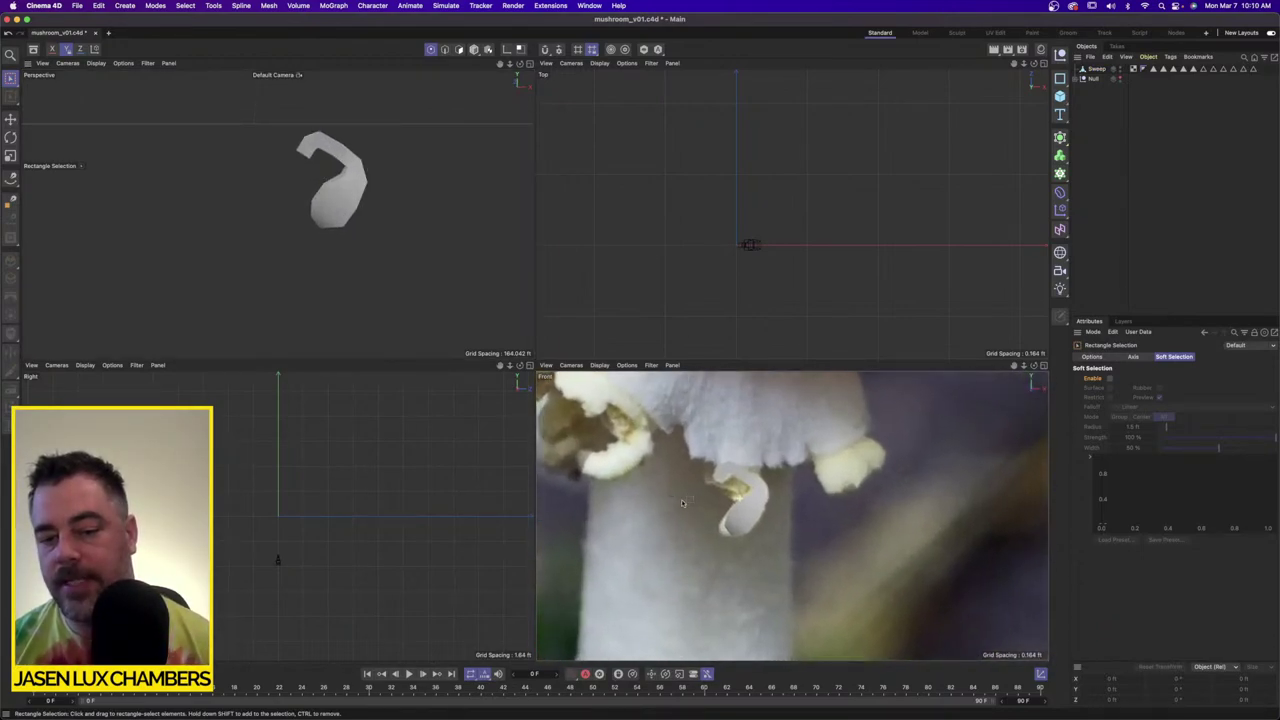
pyautogui.scroll(4, 741, 490)
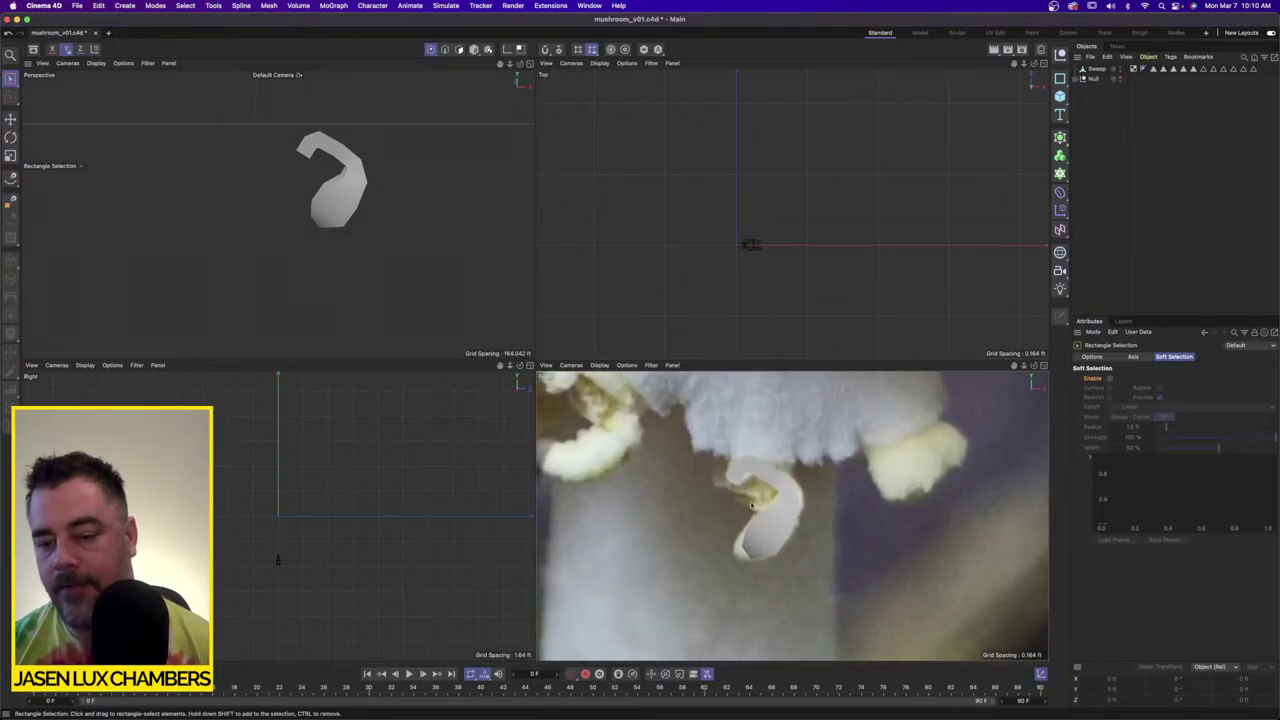
pyautogui.scroll(3, 762, 503)
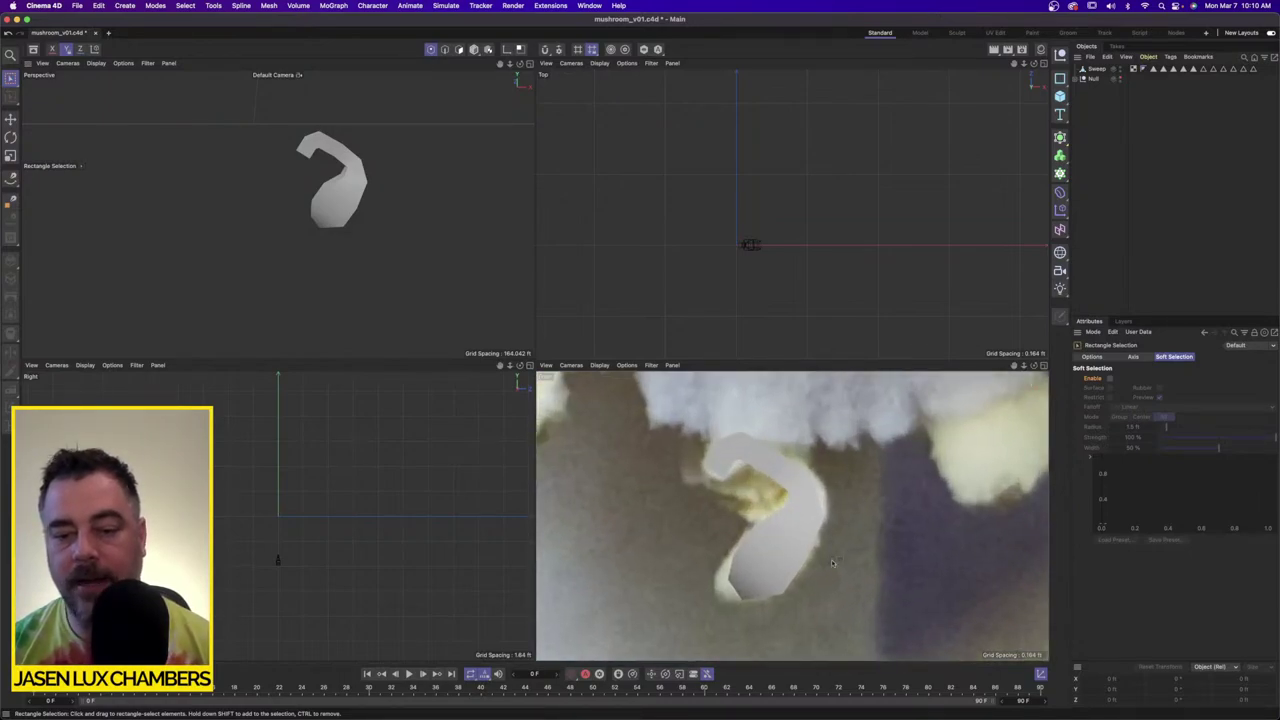
# Step: Sketch a spline back and forth in the front view over the yellow web inside the fragment's curl
pyautogui.moveTo(11, 178); pyautogui.dragTo(62, 218)
pyautogui.scroll(3, 697, 490)
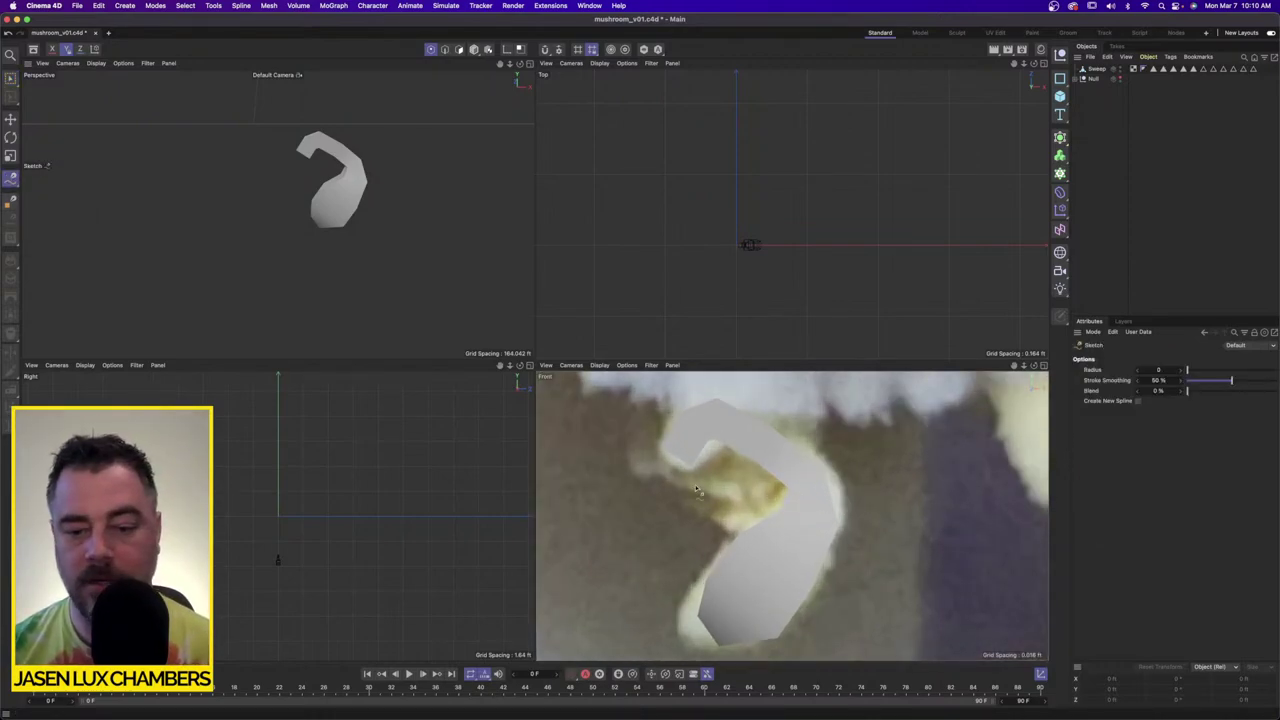
pyautogui.moveTo(733, 492); pyautogui.dragTo(727, 474)
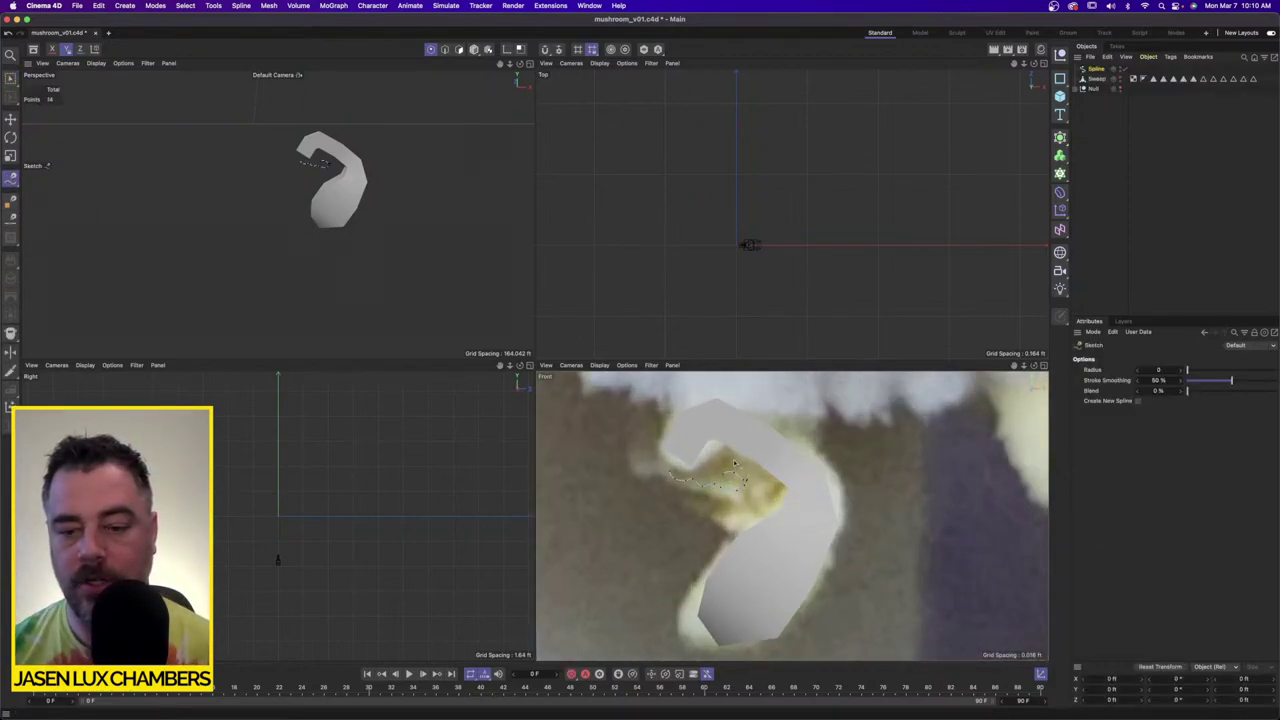
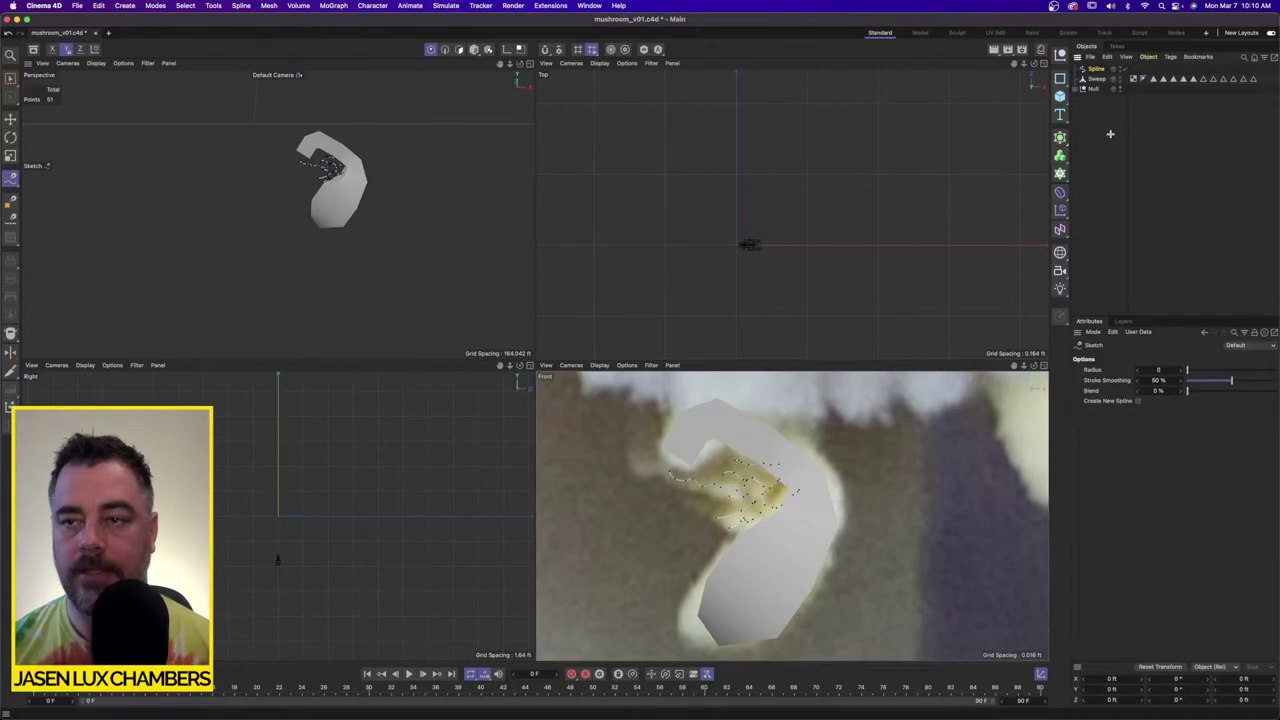
# Step: Add a Volume Builder inside a Volume Mesher and place the sketched web spline in the builder
pyautogui.click(1096, 68)
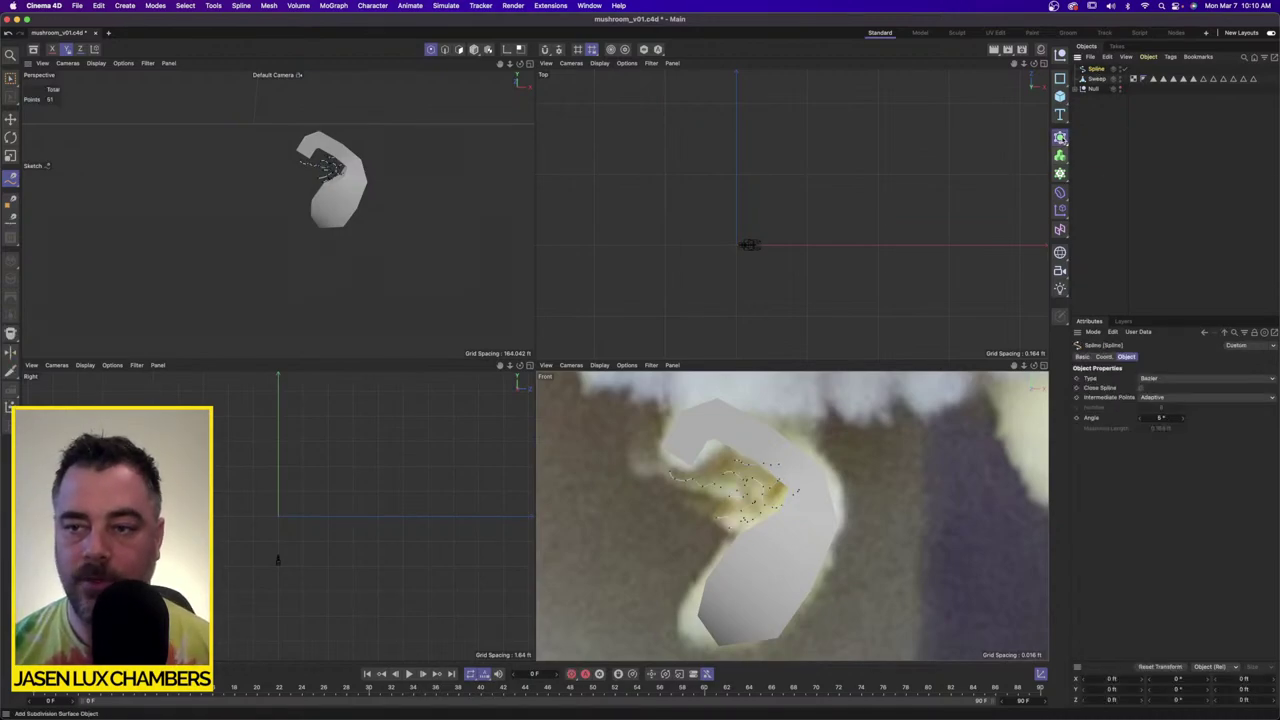
pyautogui.click(1062, 140)
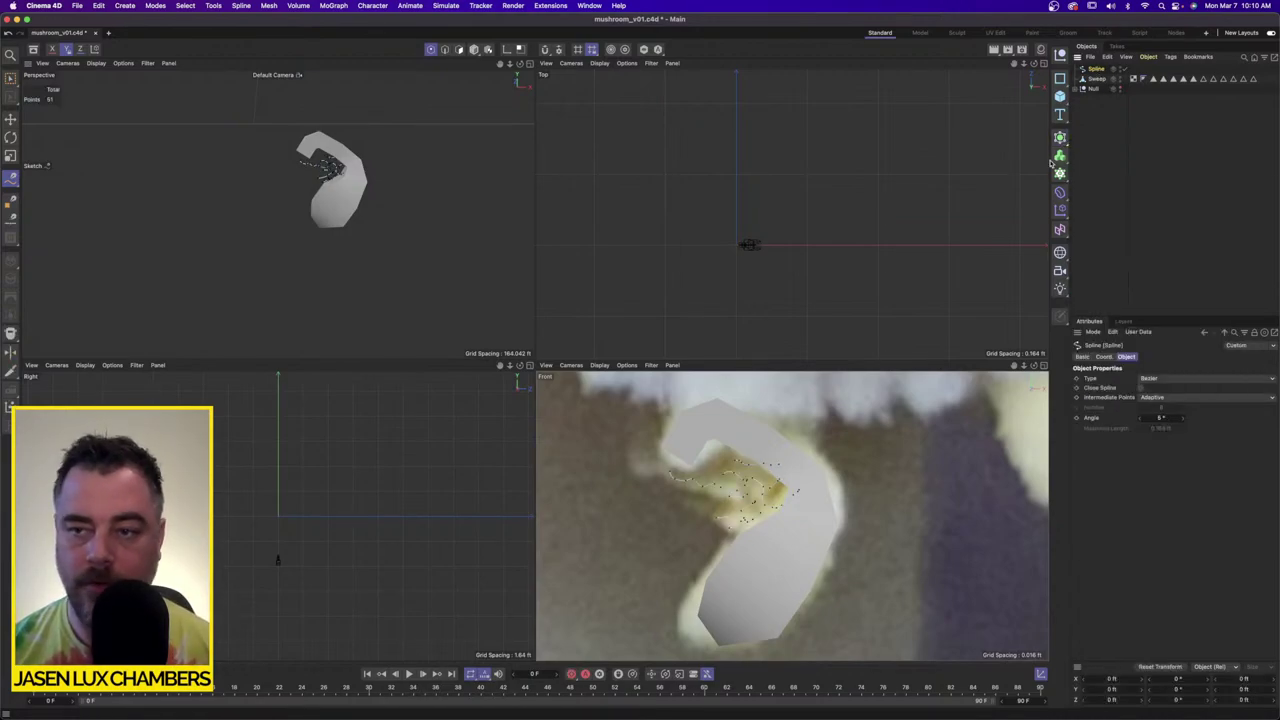
pyautogui.moveTo(1060, 155); pyautogui.dragTo(1108, 192)
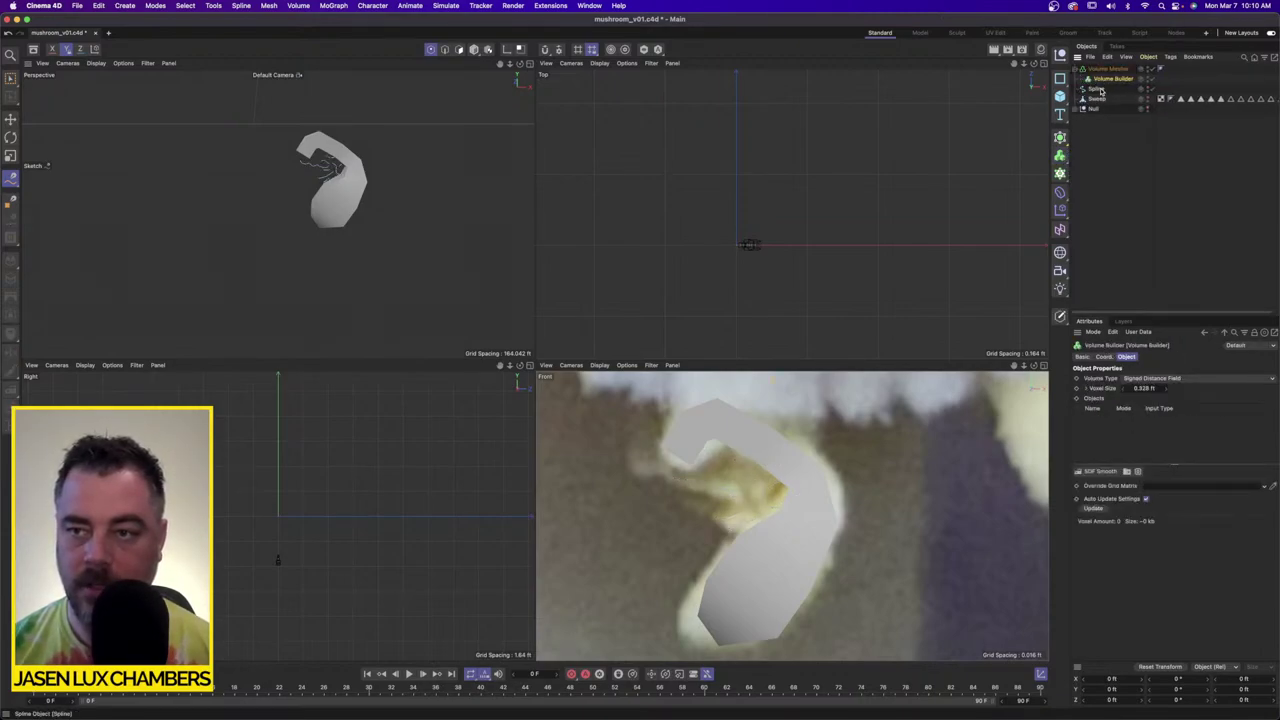
pyautogui.moveTo(1100, 88); pyautogui.dragTo(1117, 84)
pyautogui.click(1110, 79)
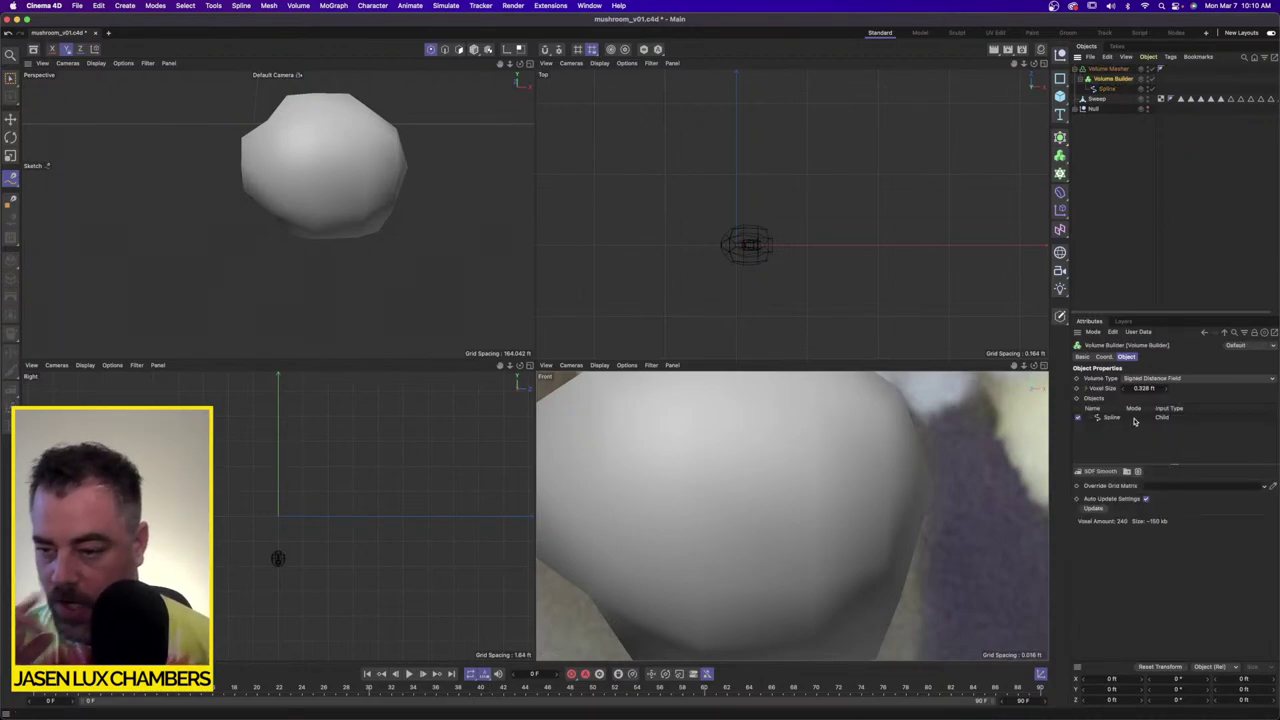
# Step: Set the Volume Builder's voxel size to 0.055 ft
pyautogui.click(1157, 388)
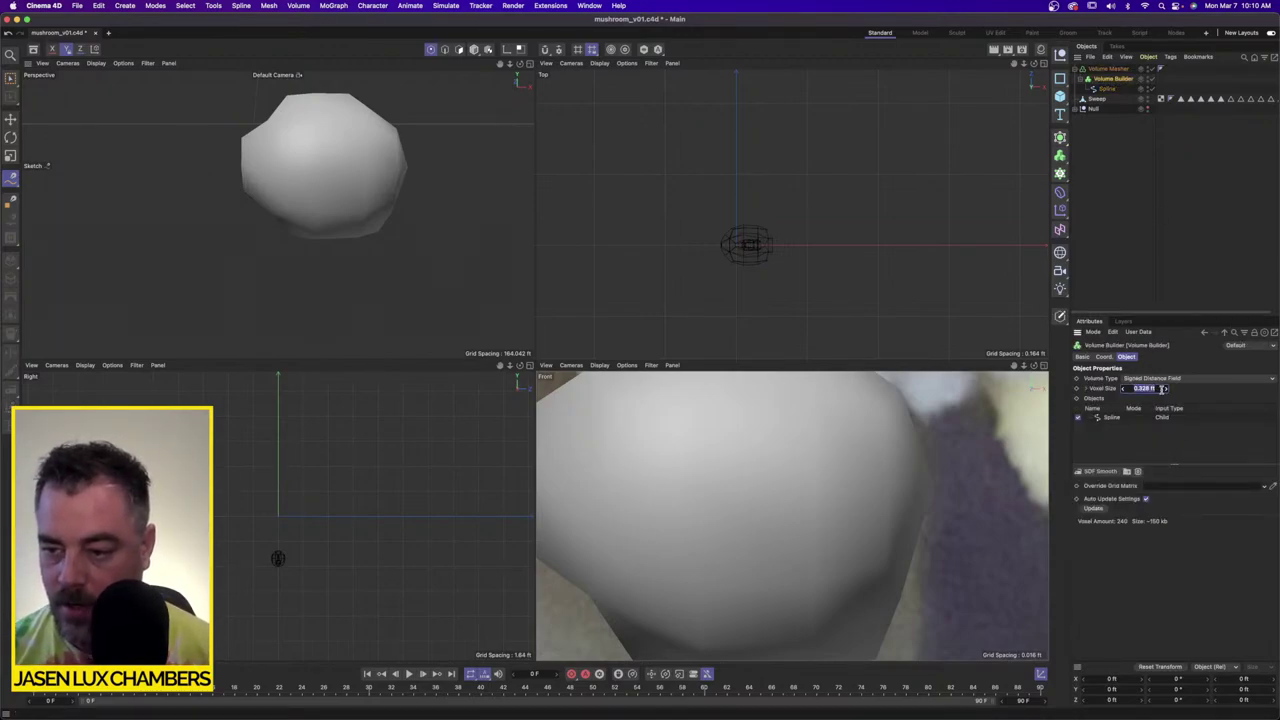
pyautogui.write('0.05')
pyautogui.press('Return')
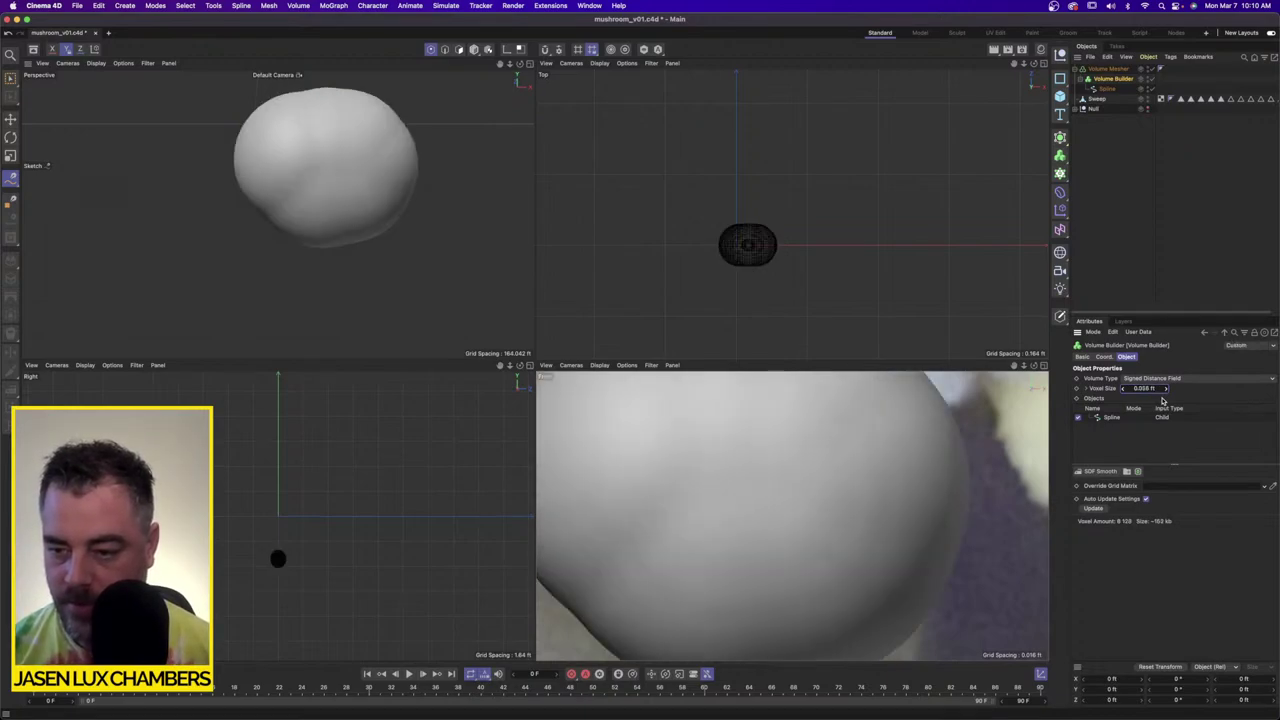
# Step: Try radii of 0.01 ft and 0.1 ft for the spline in the Volume Builder
pyautogui.click(1108, 418)
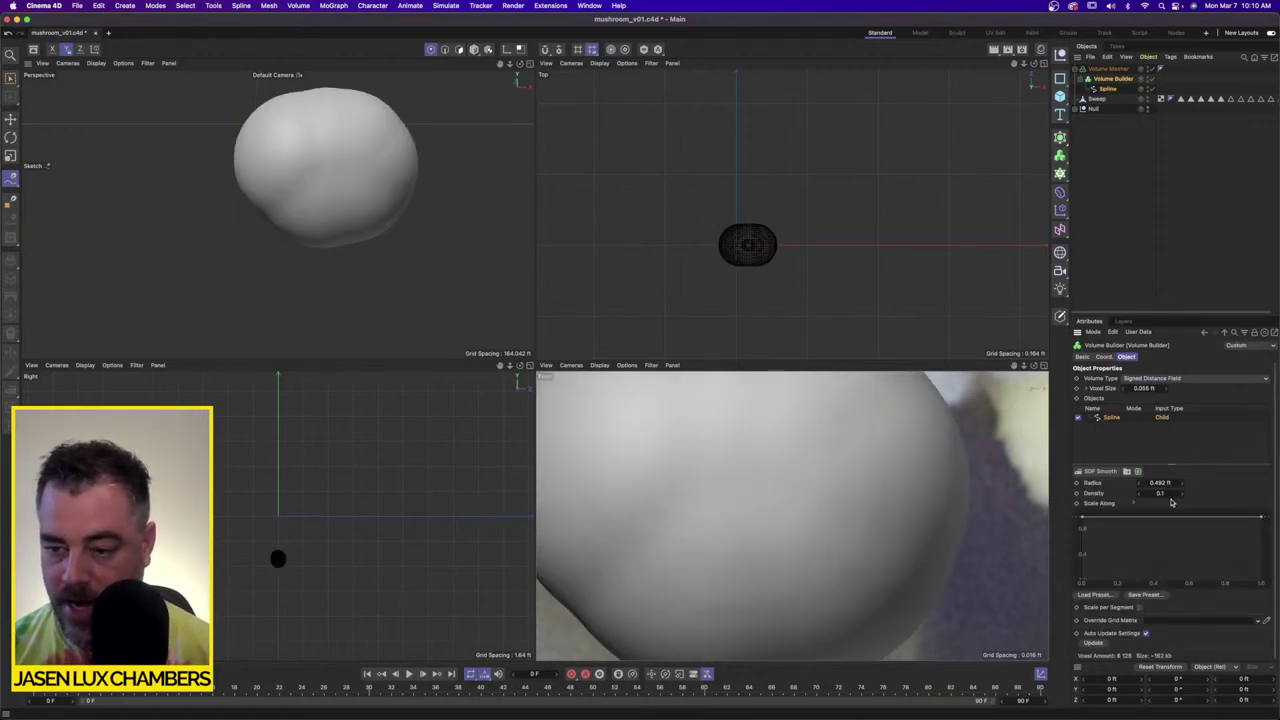
pyautogui.click(1170, 494)
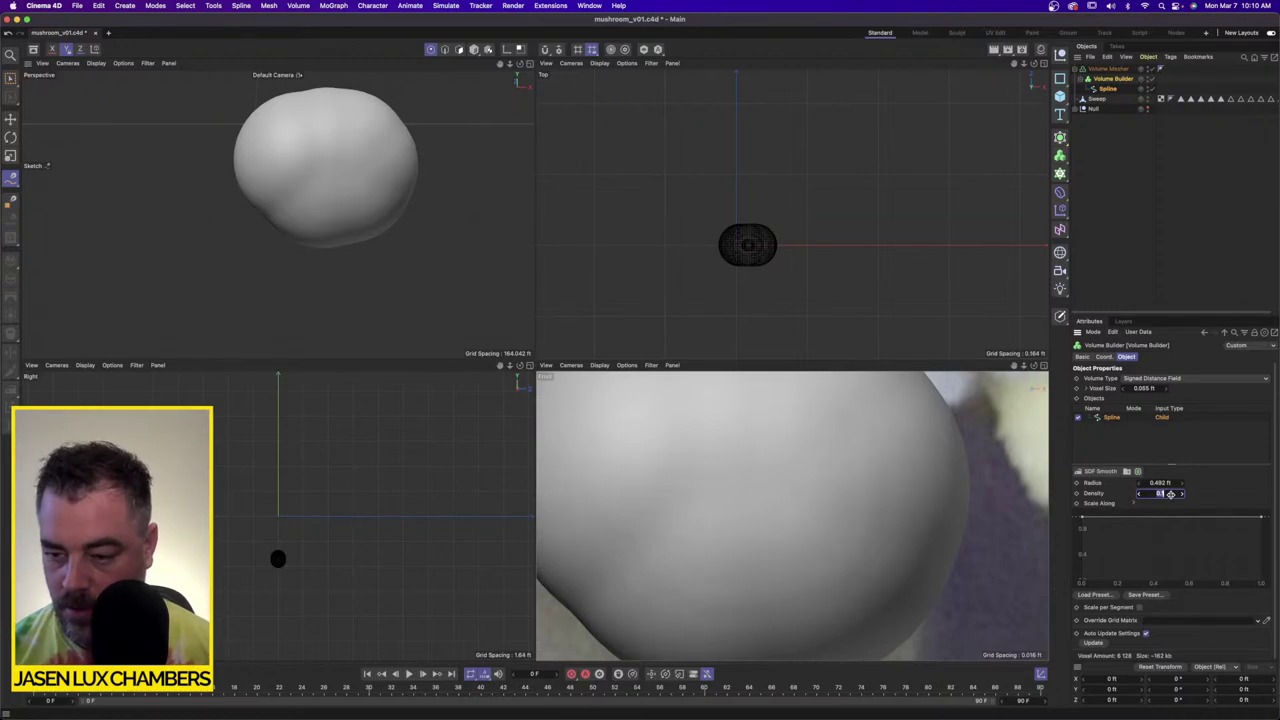
pyautogui.click(1175, 483)
pyautogui.write('.01')
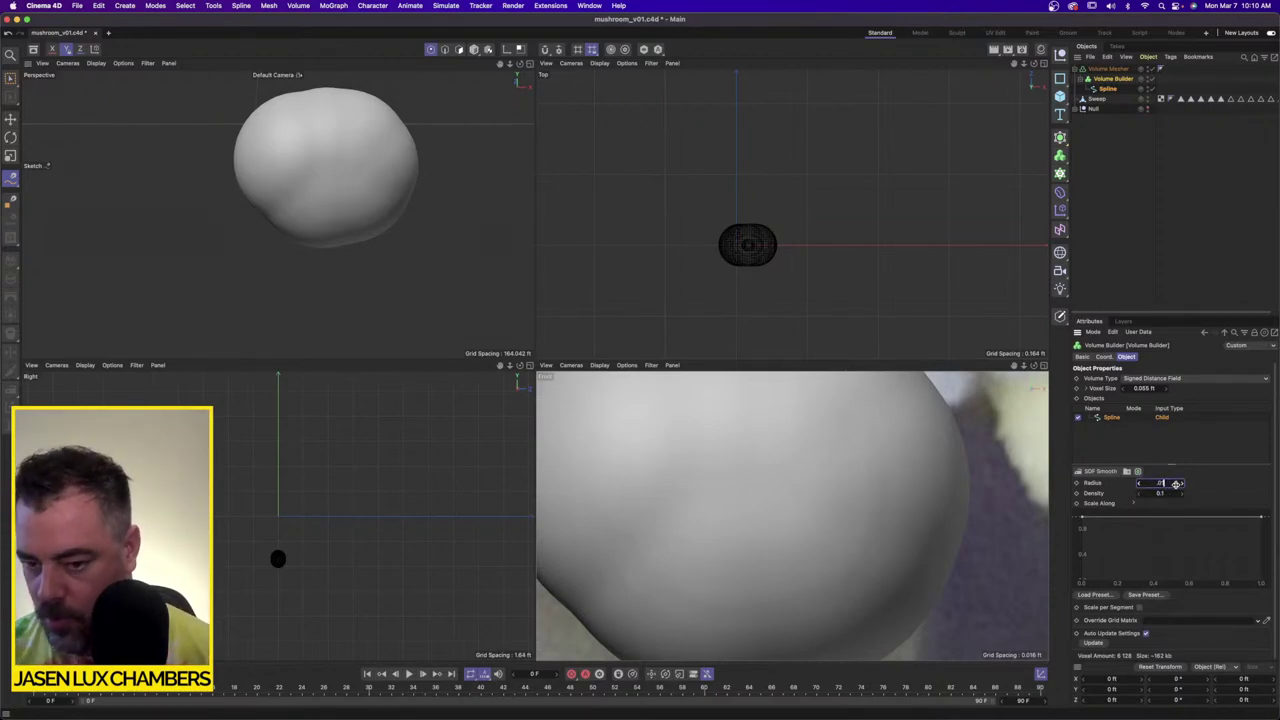
pyautogui.press('Return')
pyautogui.click(1170, 483)
pyautogui.write('0.1')
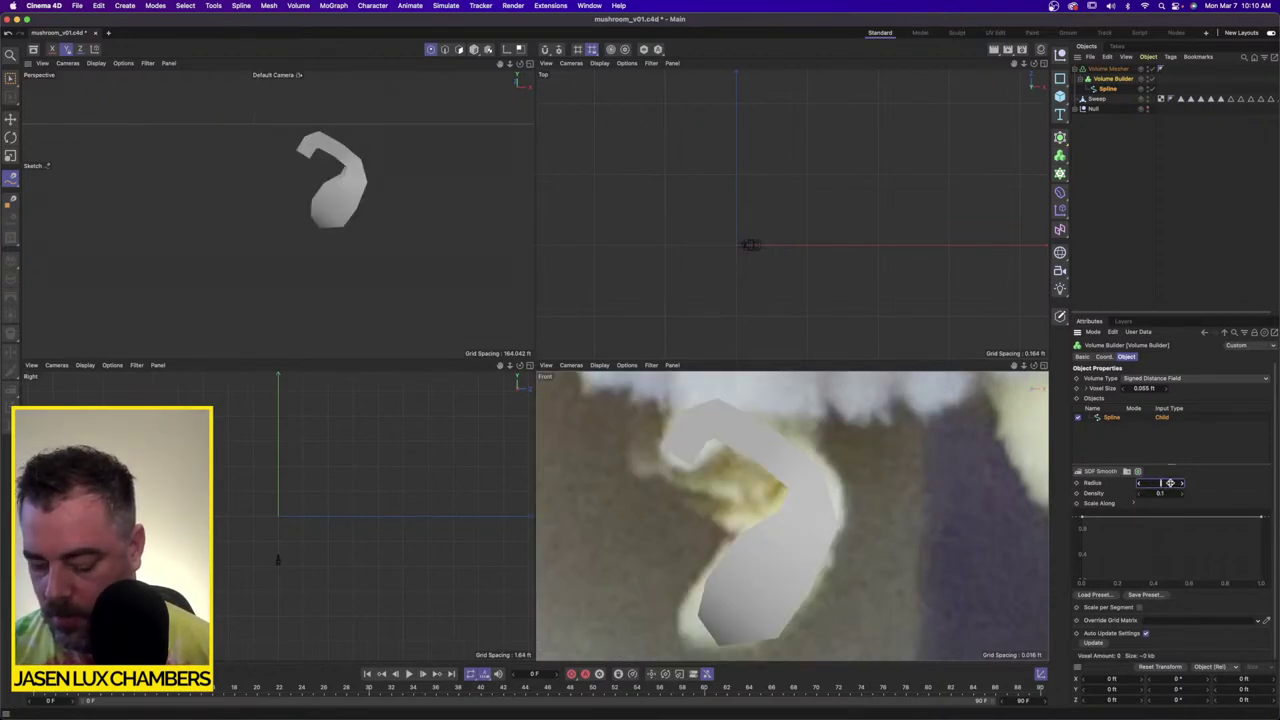
pyautogui.press('Return')
# Step: Set the spline's volume density to 0.5 and its radius to 0.5 ft
pyautogui.click(1170, 493)
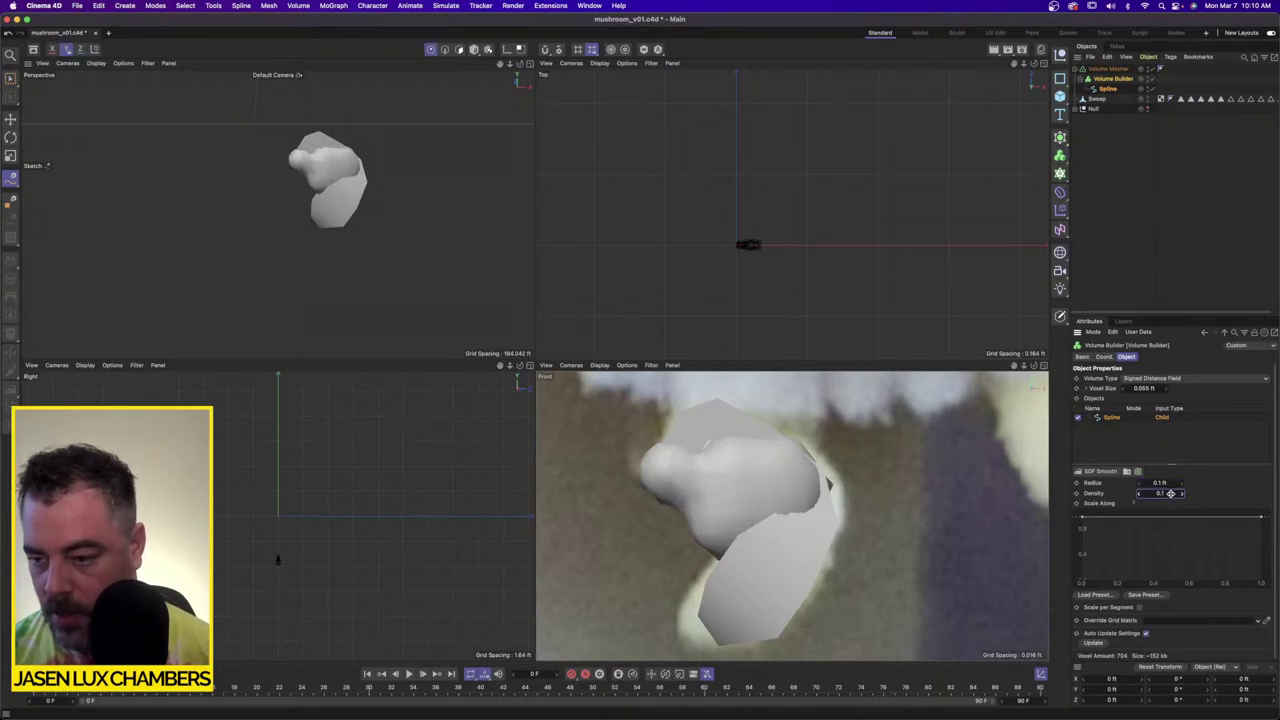
pyautogui.write('.5')
pyautogui.press('Return')
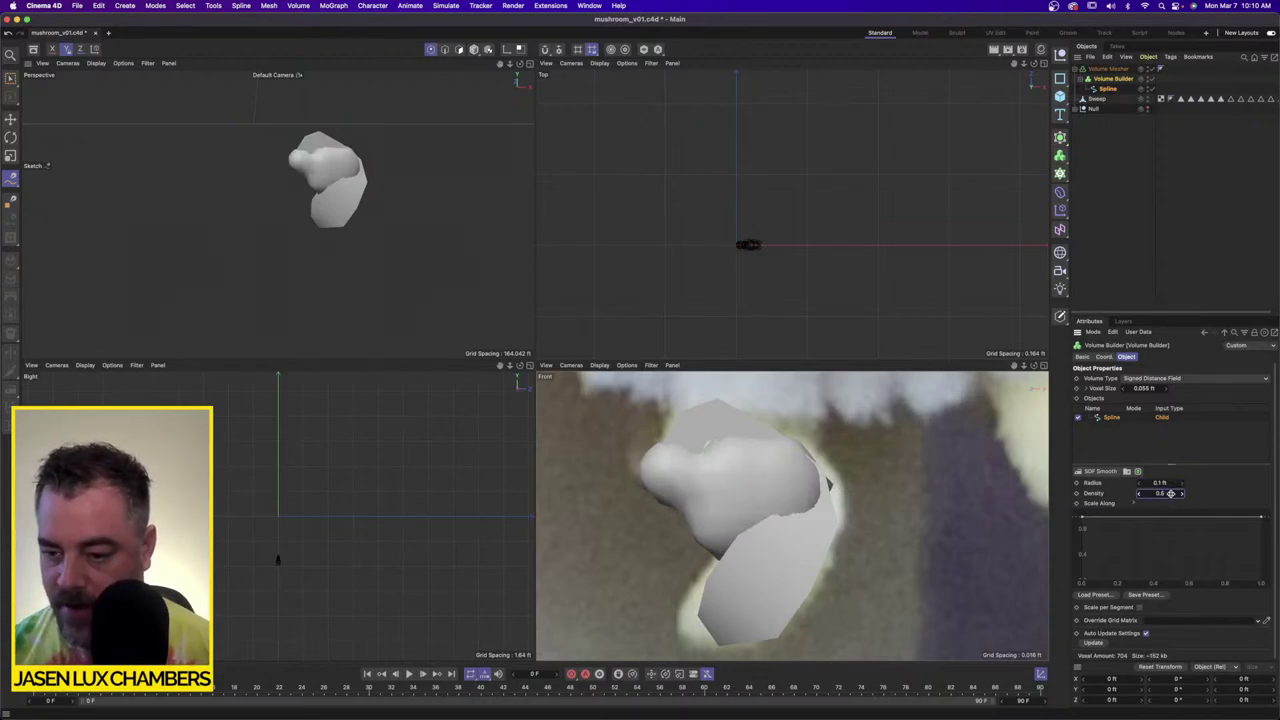
pyautogui.click(1172, 482)
pyautogui.write('0.5')
pyautogui.press('Return')
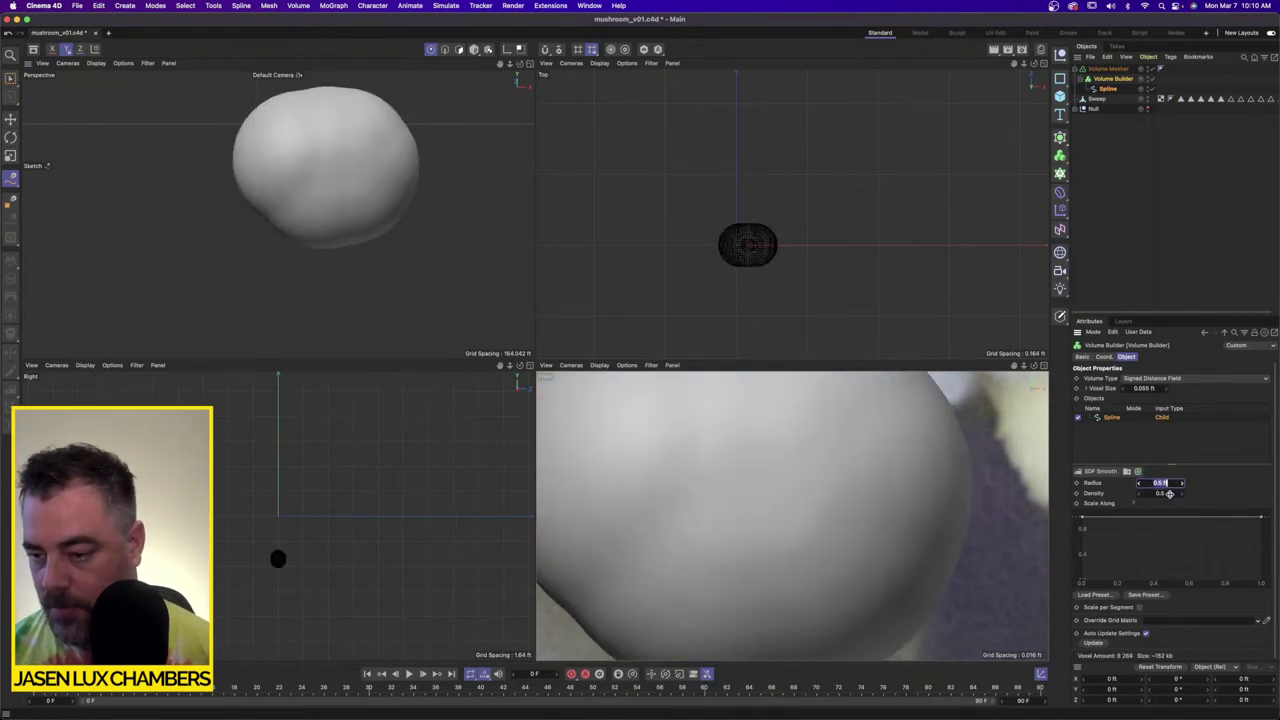
# Step: Set the spline's volume density to 1 and its radius to 0.1 ft
pyautogui.click(1170, 494)
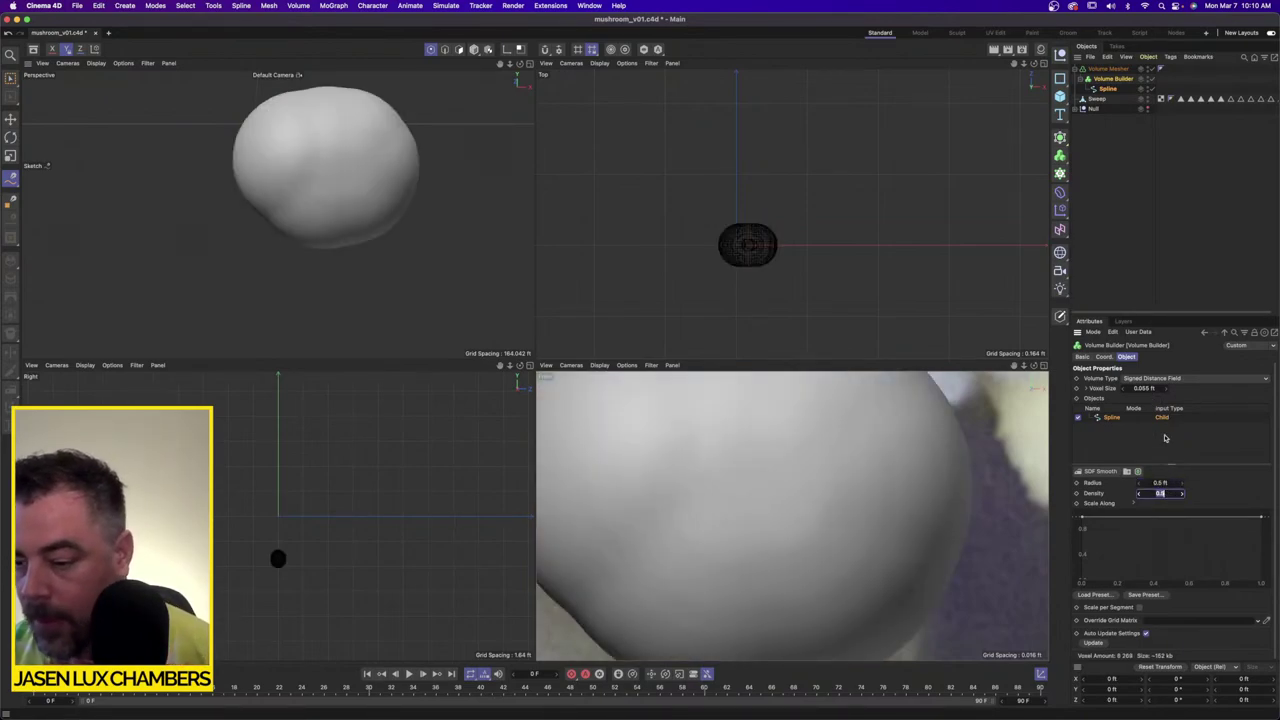
pyautogui.write('0.1')
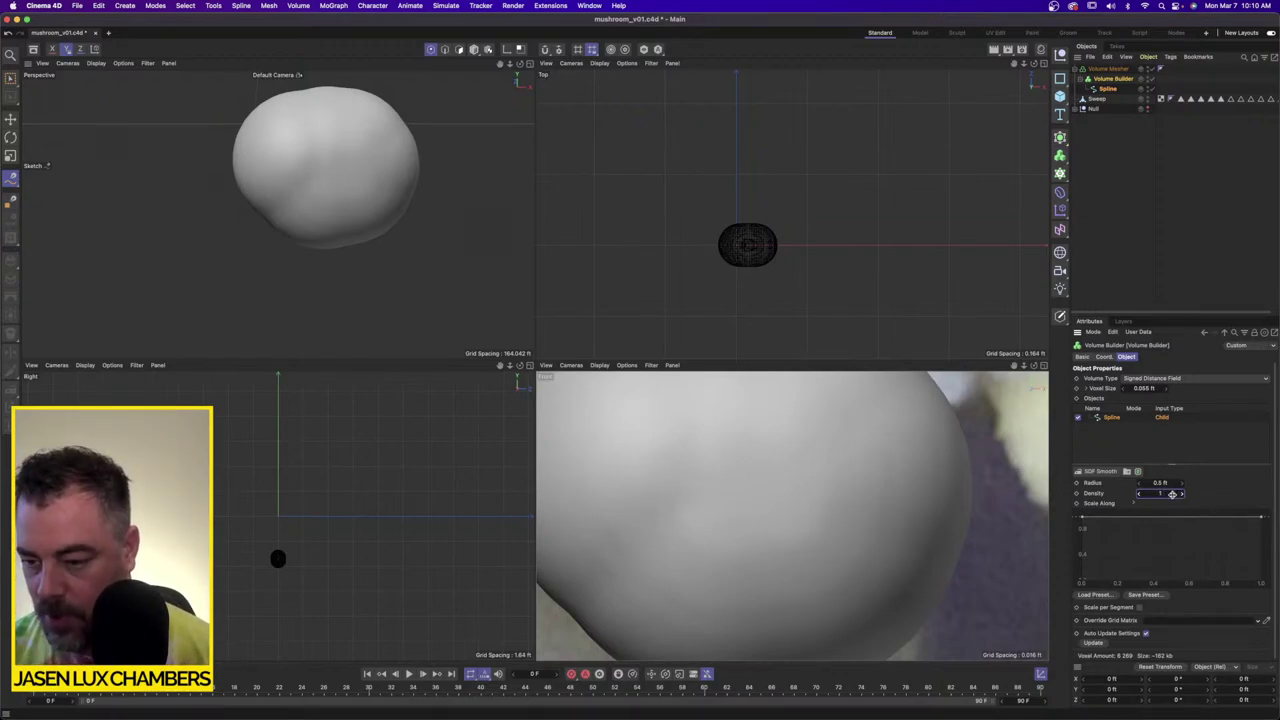
pyautogui.click(1166, 483)
pyautogui.write('0.1')
pyautogui.press('Return')
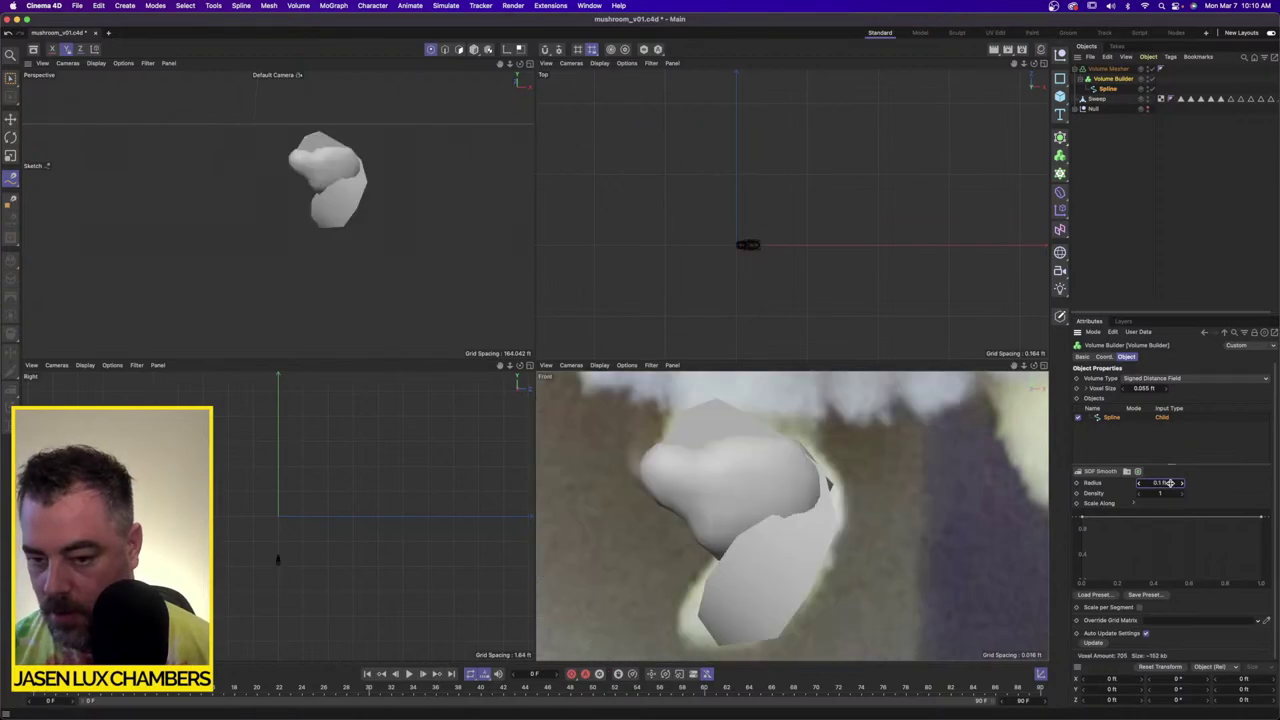
# Step: Reduce the spline's volume radius to 0.05 ft and set its density to 2
pyautogui.click(1166, 483)
pyautogui.click(1170, 483)
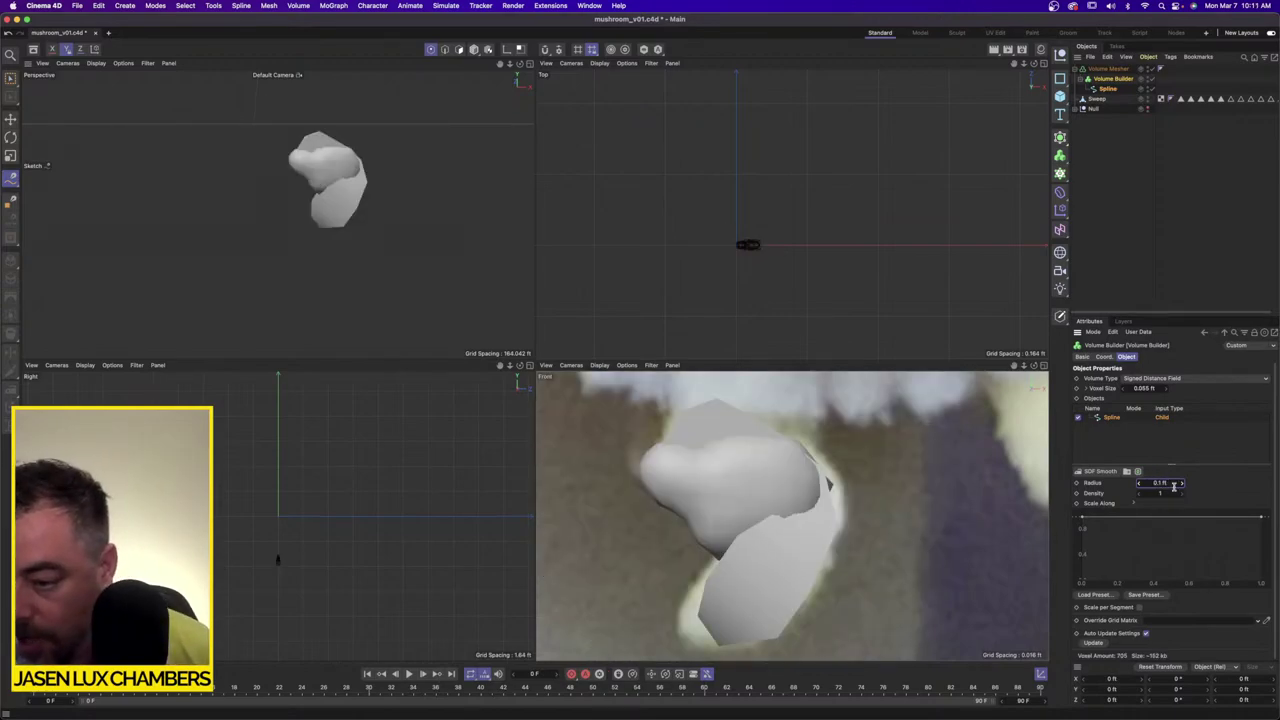
pyautogui.press('Return')
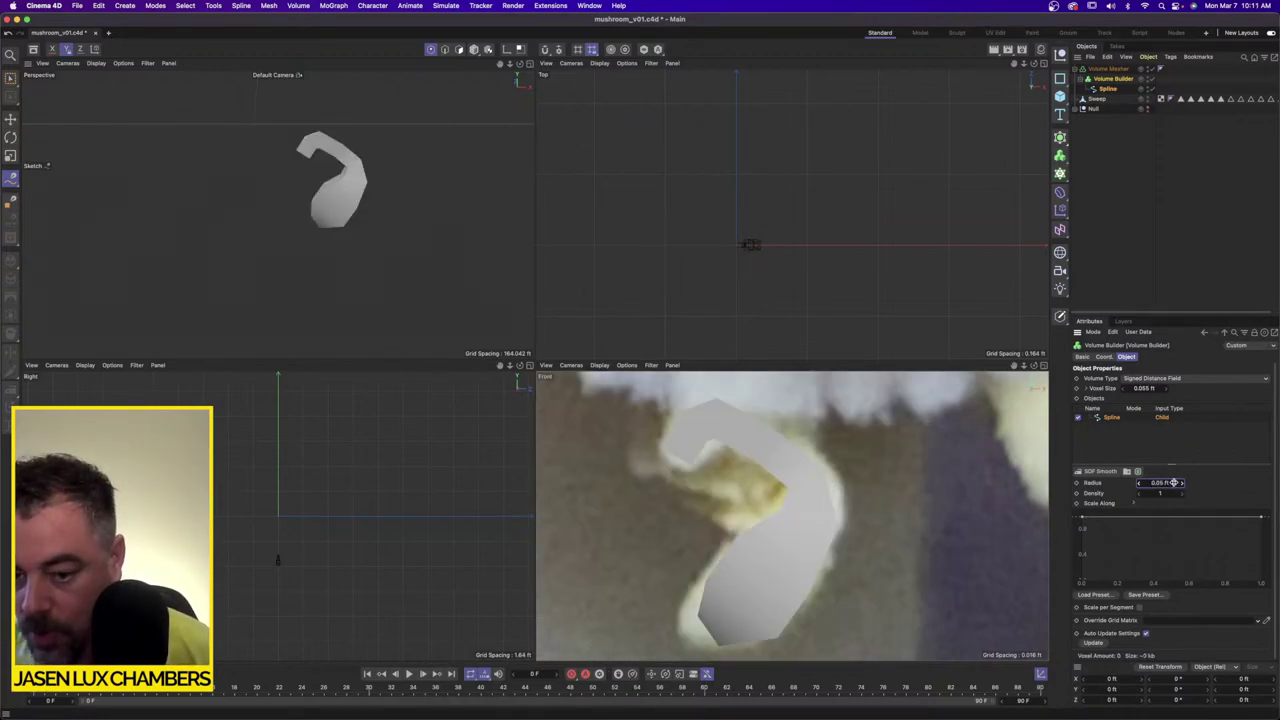
pyautogui.click(1174, 483)
pyautogui.click(1169, 494)
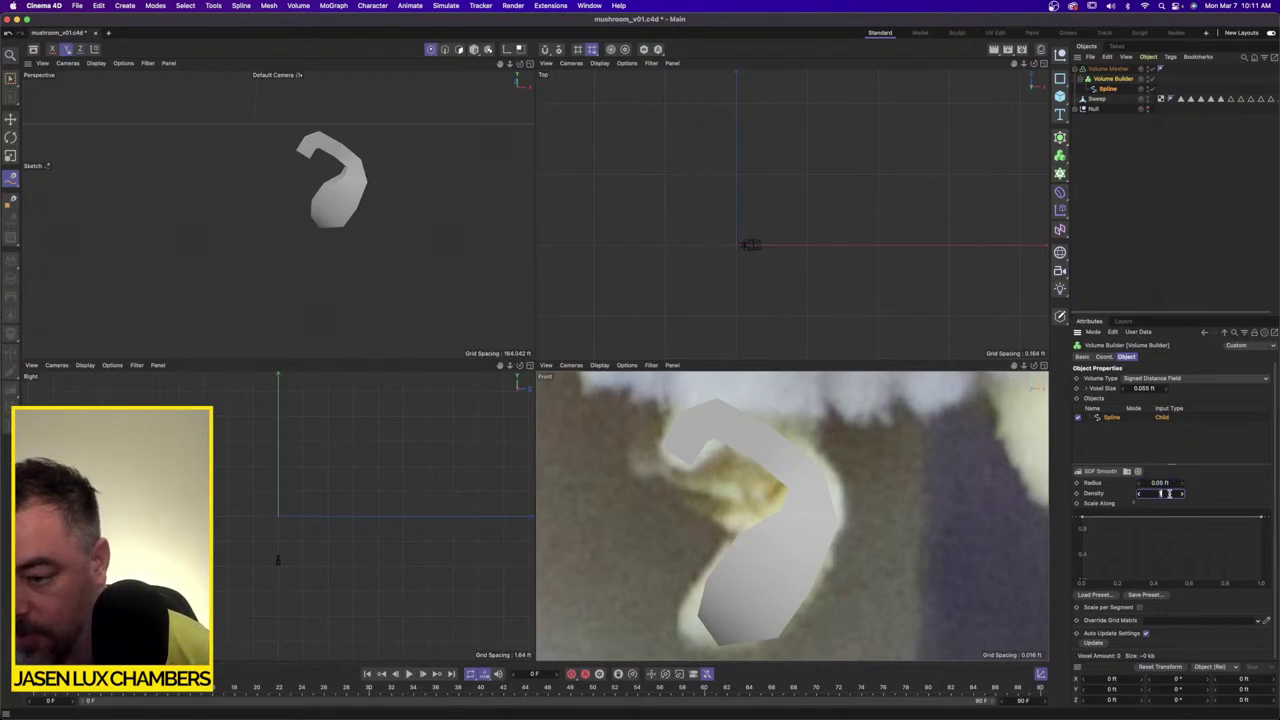
pyautogui.write('2')
pyautogui.press('Return')
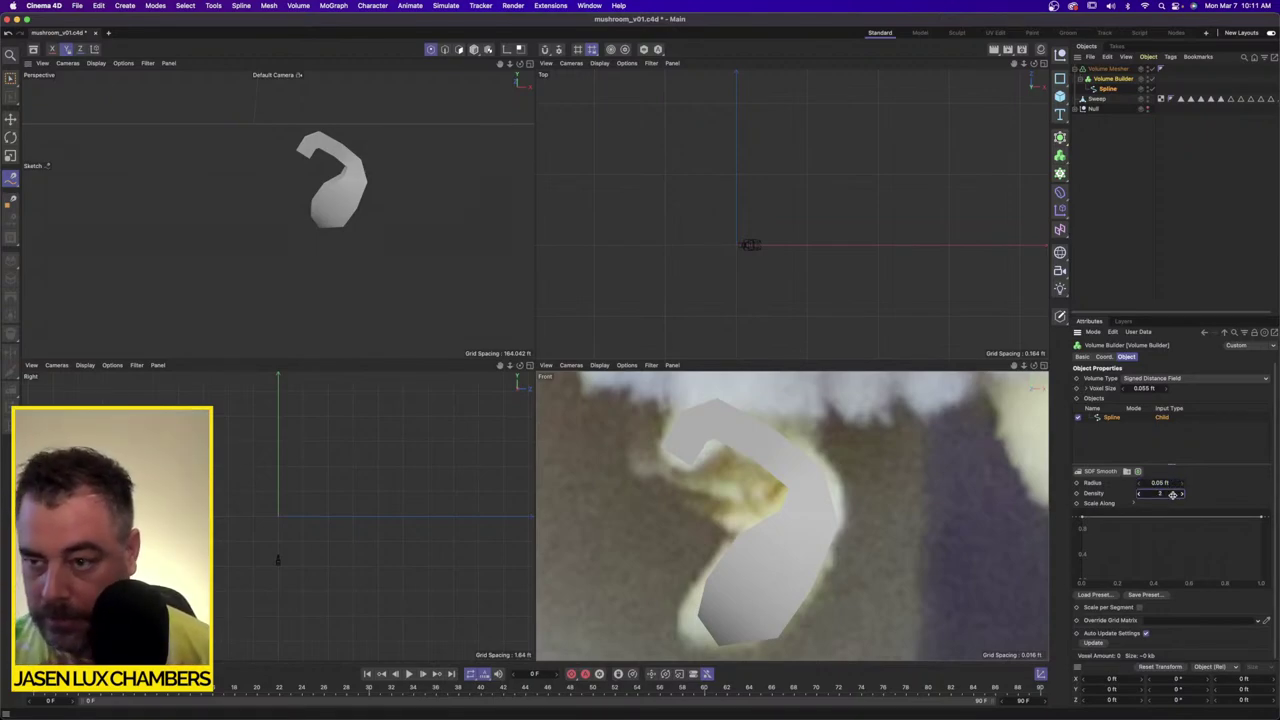
# Step: Set the Volume Builder's voxel size to 0.064 ft
pyautogui.click(1163, 389)
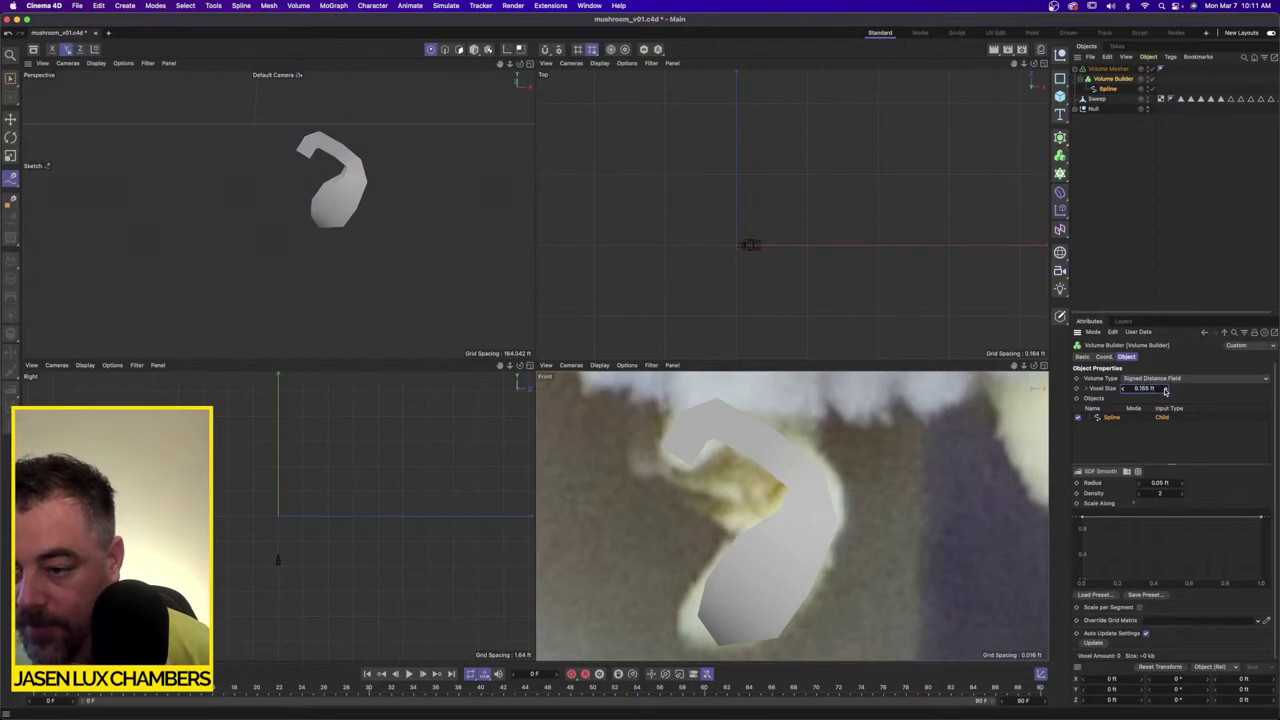
pyautogui.click(1159, 388)
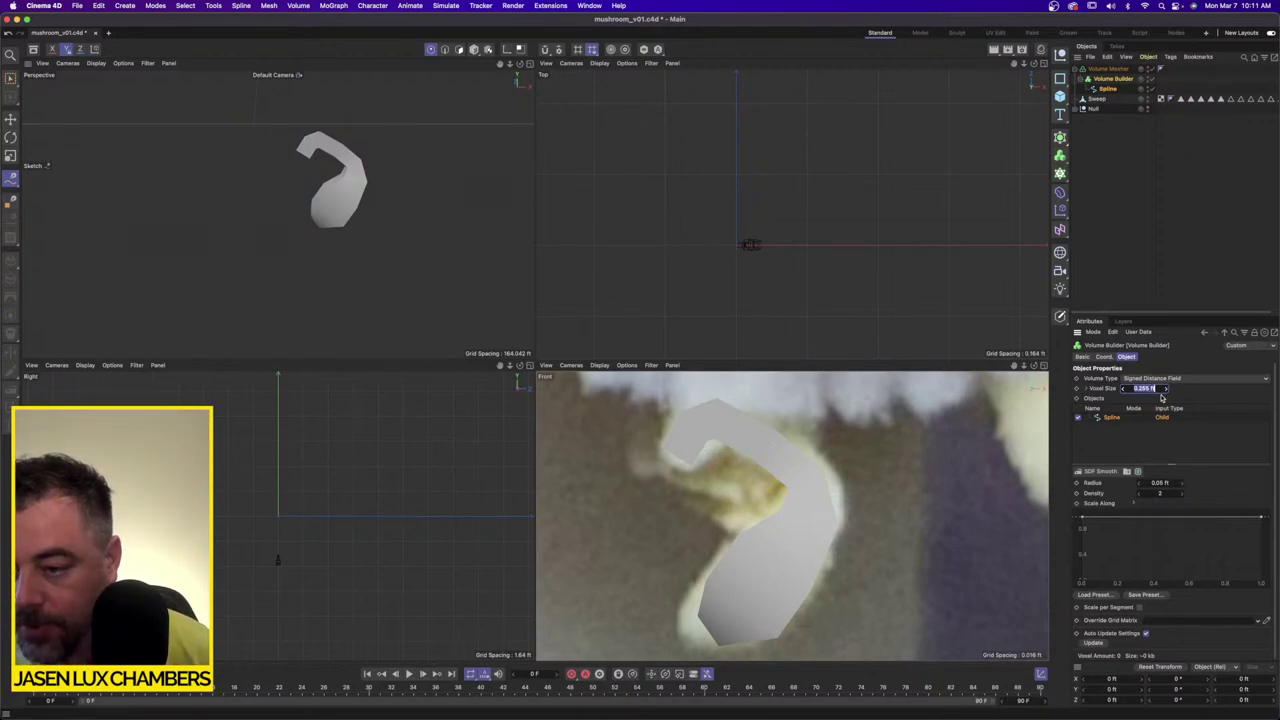
pyautogui.click(1161, 388)
pyautogui.write('/4')
pyautogui.press('Return')
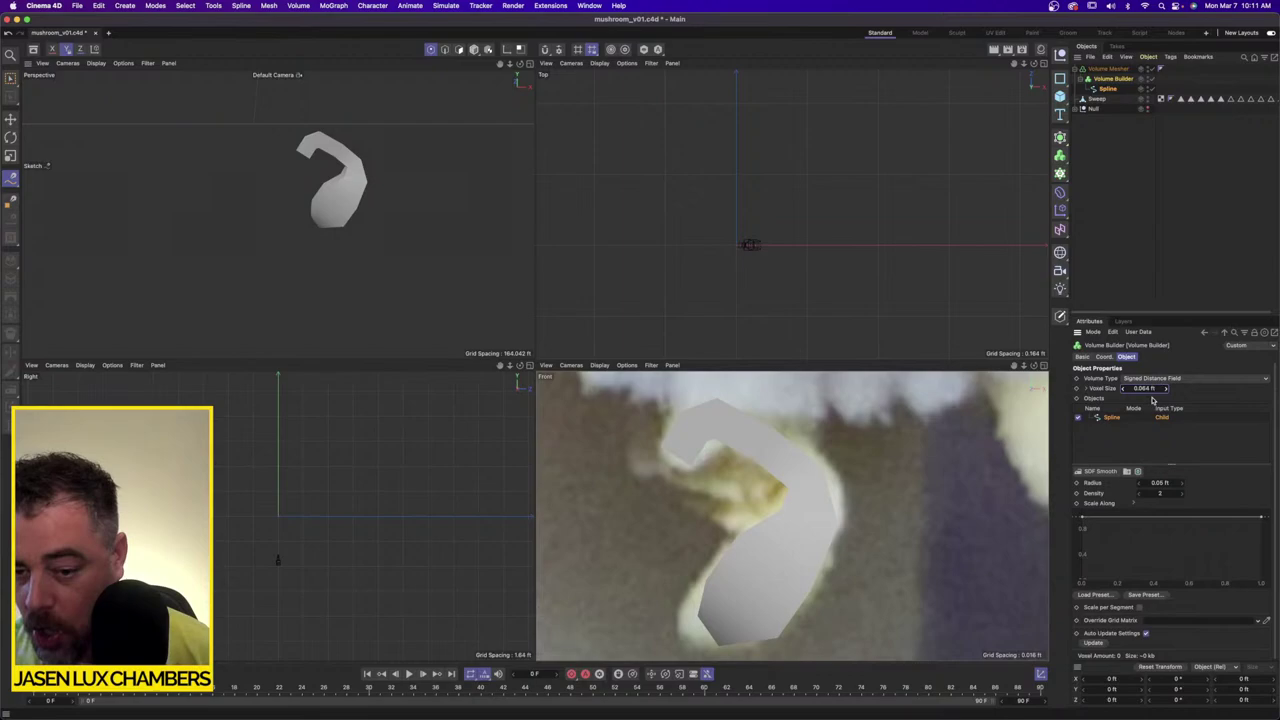
# Step: Try spline radii of 0.1 ft and 0.06 ft in the Volume Builder, and undo the radius changes
pyautogui.doubleClick(1168, 484)
pyautogui.write('0.1')
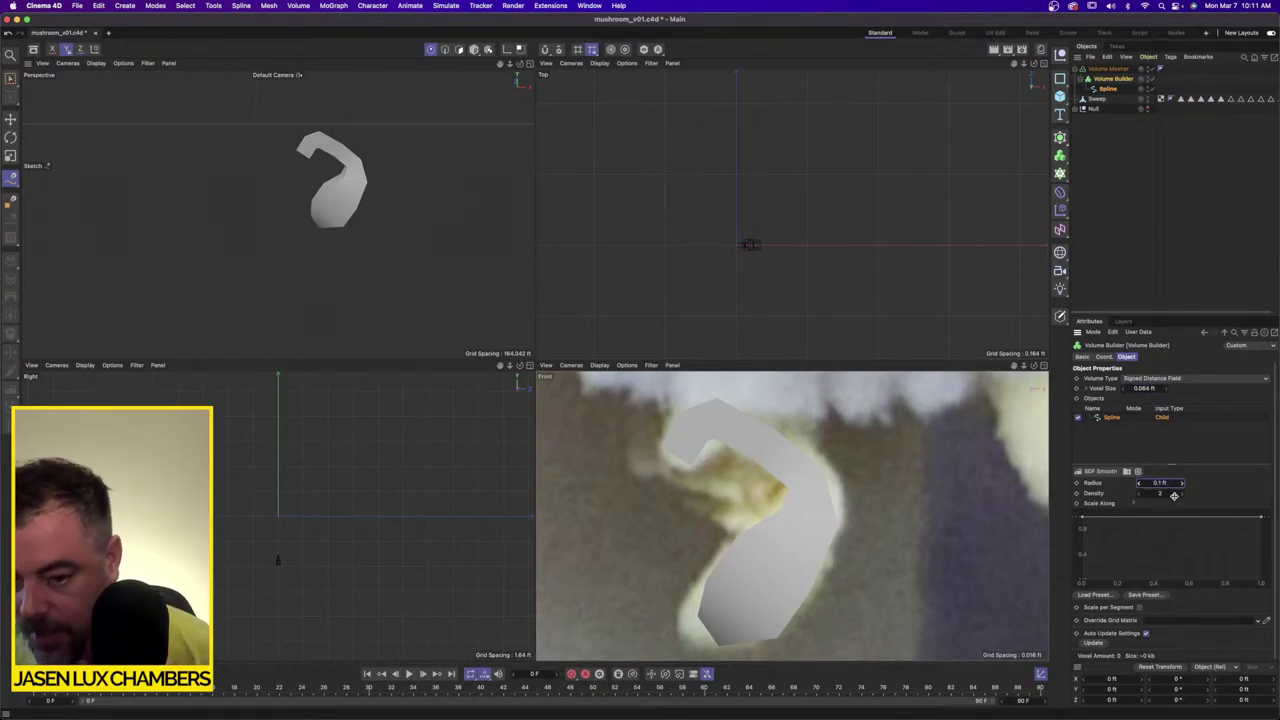
pyautogui.press('Return')
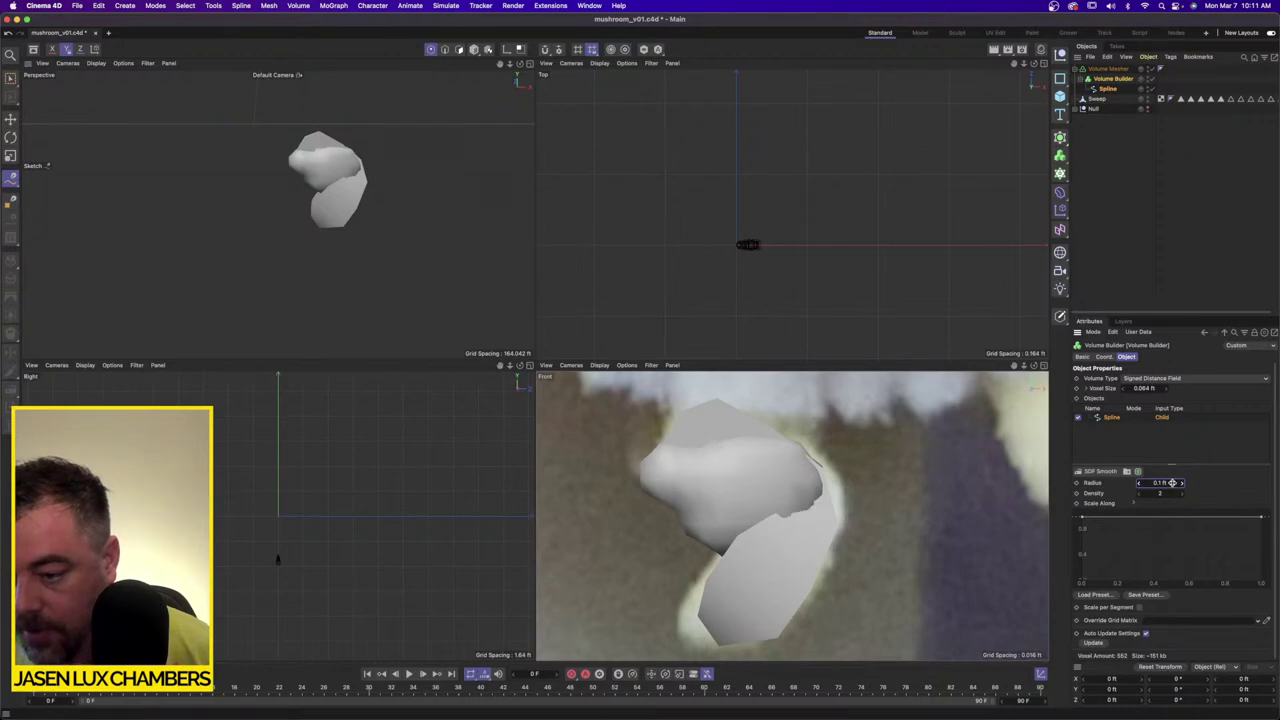
pyautogui.doubleClick(1170, 483)
pyautogui.click(1174, 483)
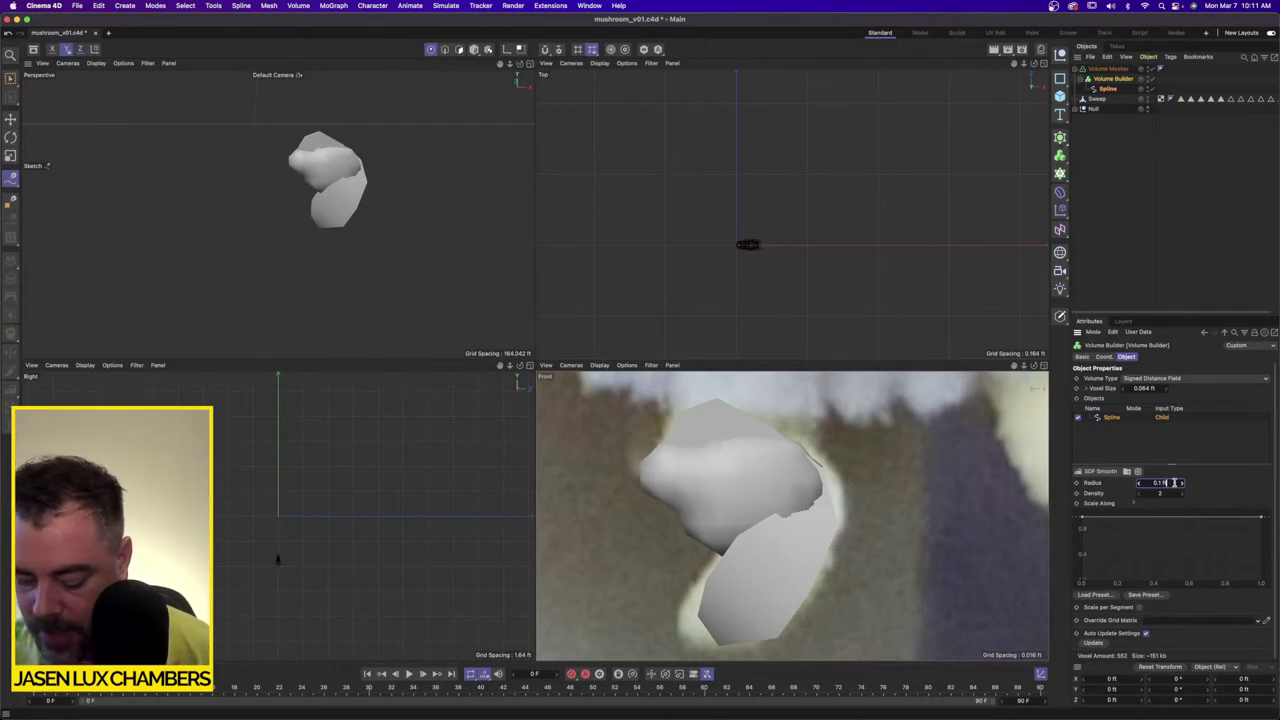
pyautogui.write('*.6')
pyautogui.press('Return')
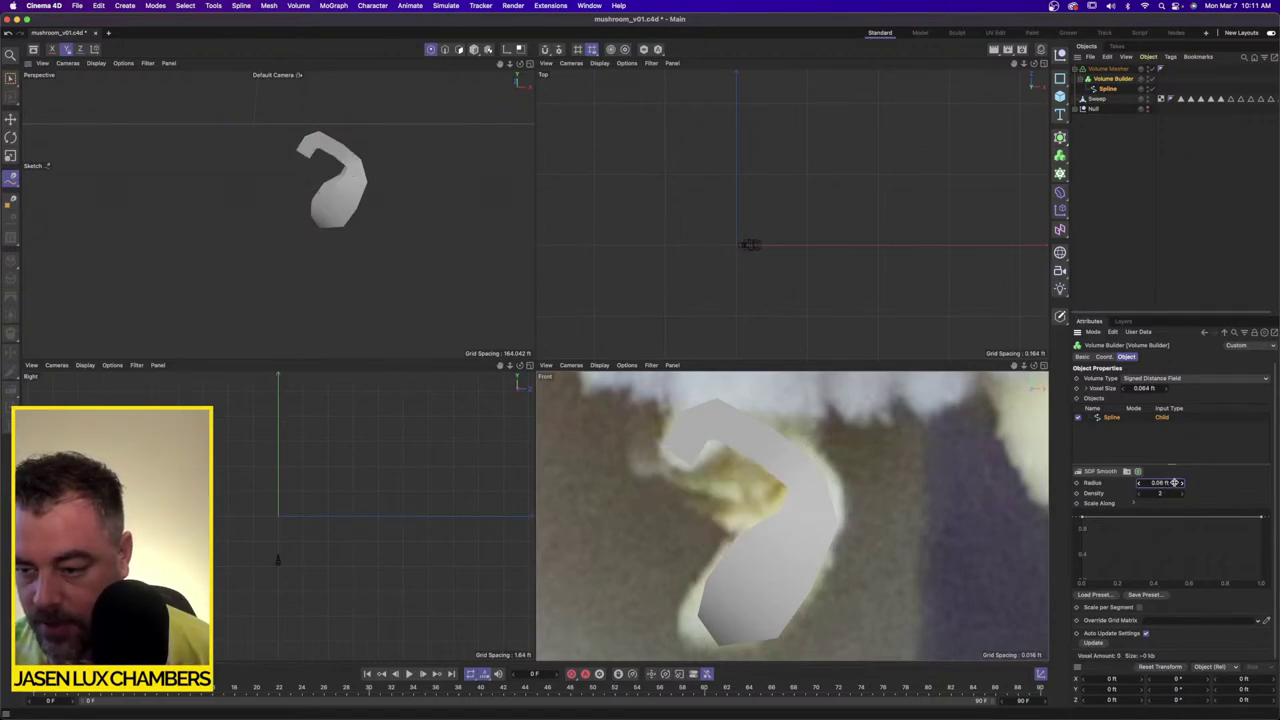
pyautogui.press('super+z')
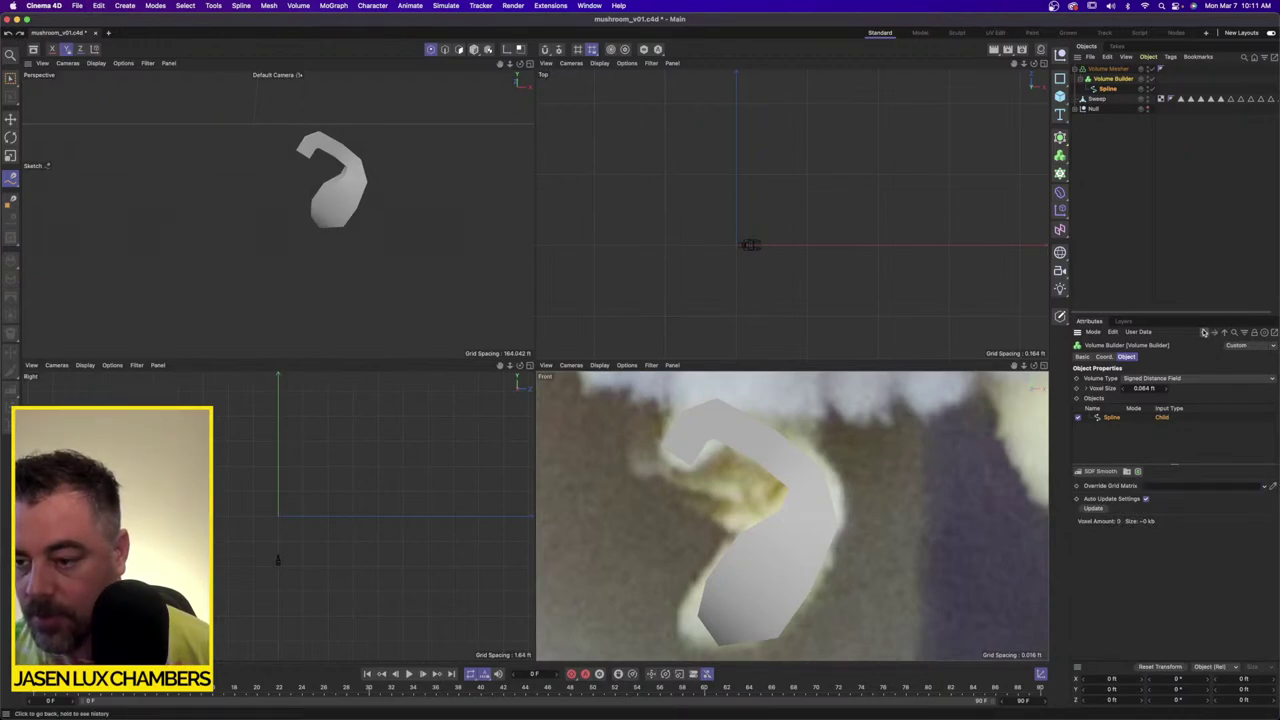
# Step: Reselect the spline entry in the Volume Builder and set its radius to 0.035 ft
pyautogui.click(1115, 420)
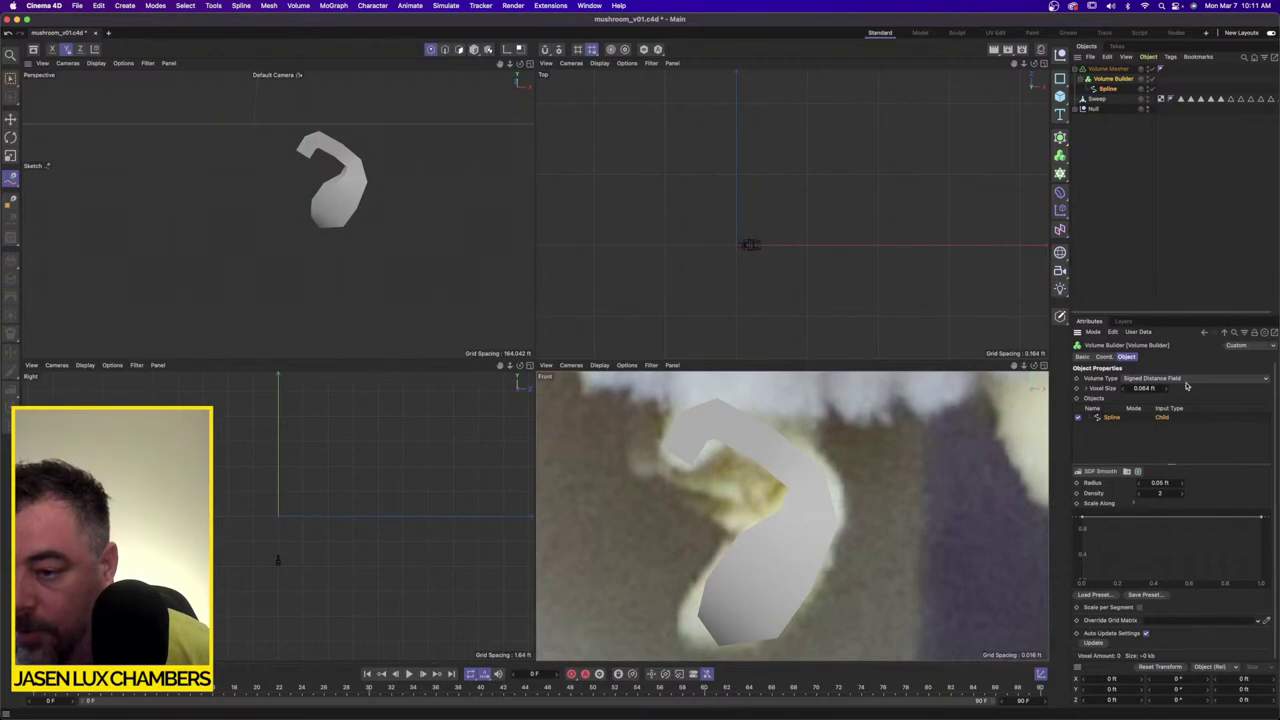
pyautogui.click(1160, 437)
pyautogui.click(1168, 214)
pyautogui.click(1120, 80)
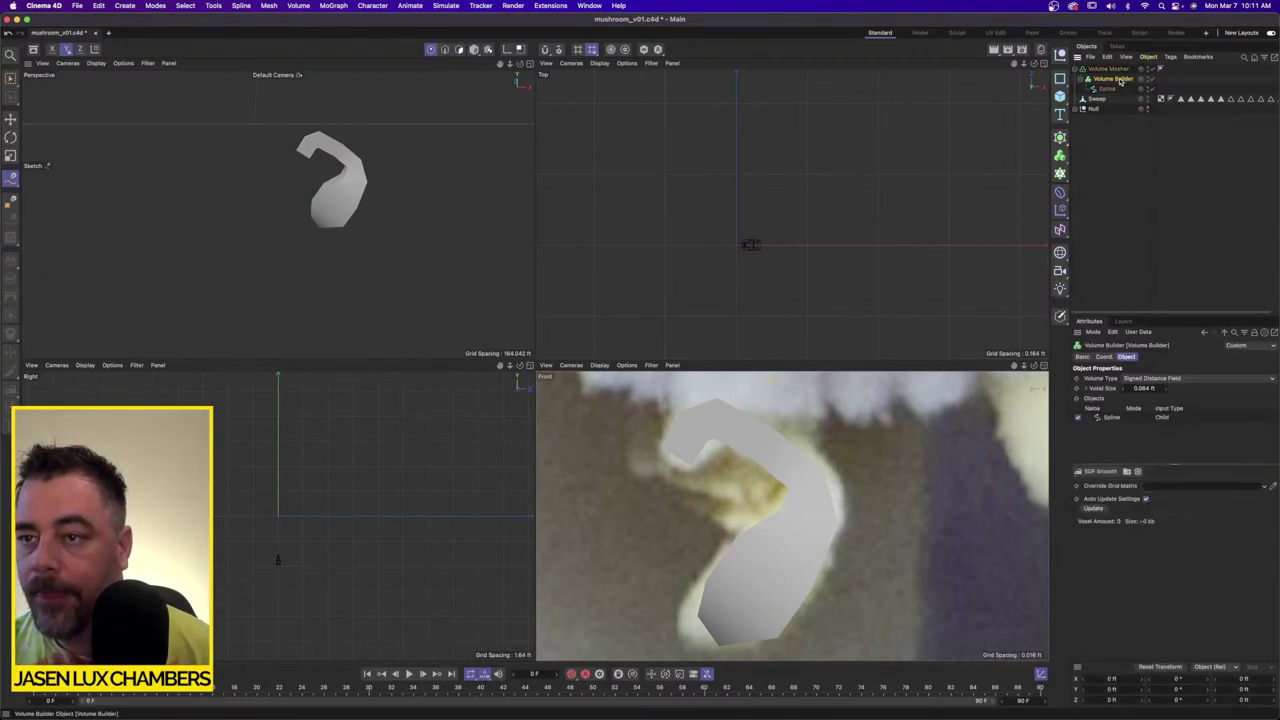
pyautogui.click(1116, 419)
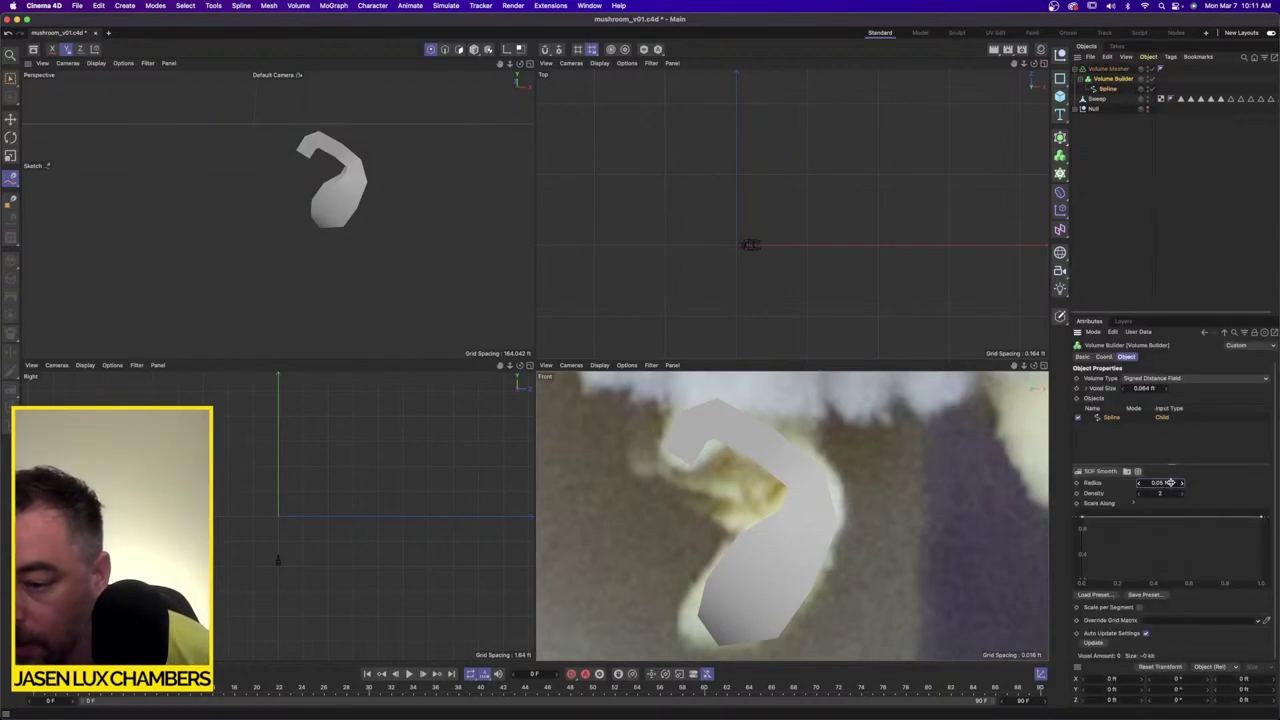
pyautogui.doubleClick(1172, 483)
pyautogui.click(1174, 484)
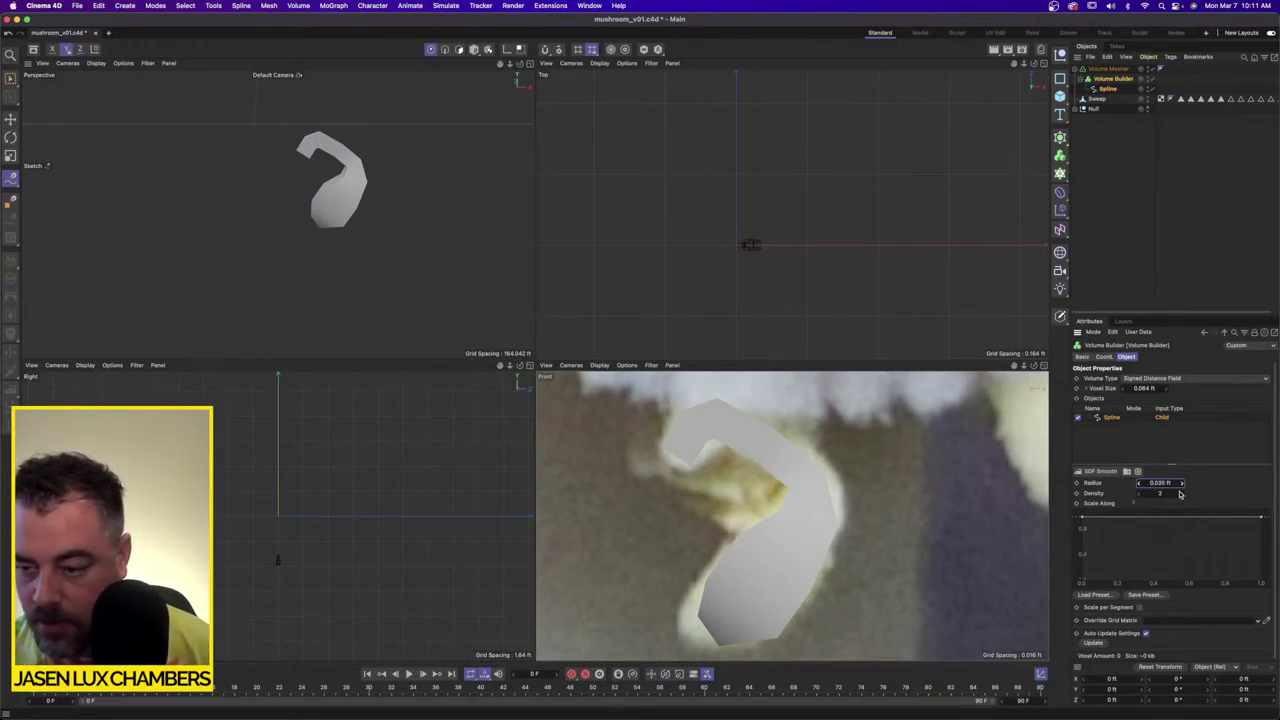
# Step: Try a radius of 1 ft for the spline in the Volume Builder
pyautogui.doubleClick(1165, 483)
pyautogui.write('1')
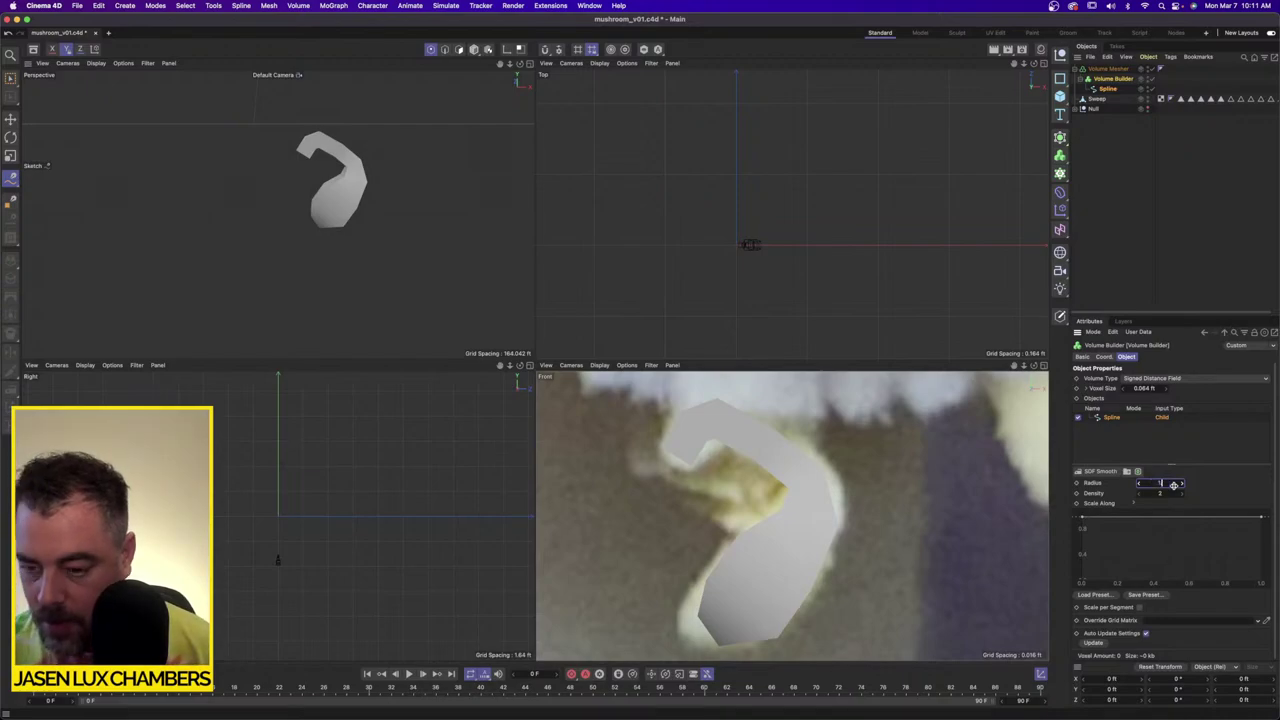
pyautogui.press('Return')
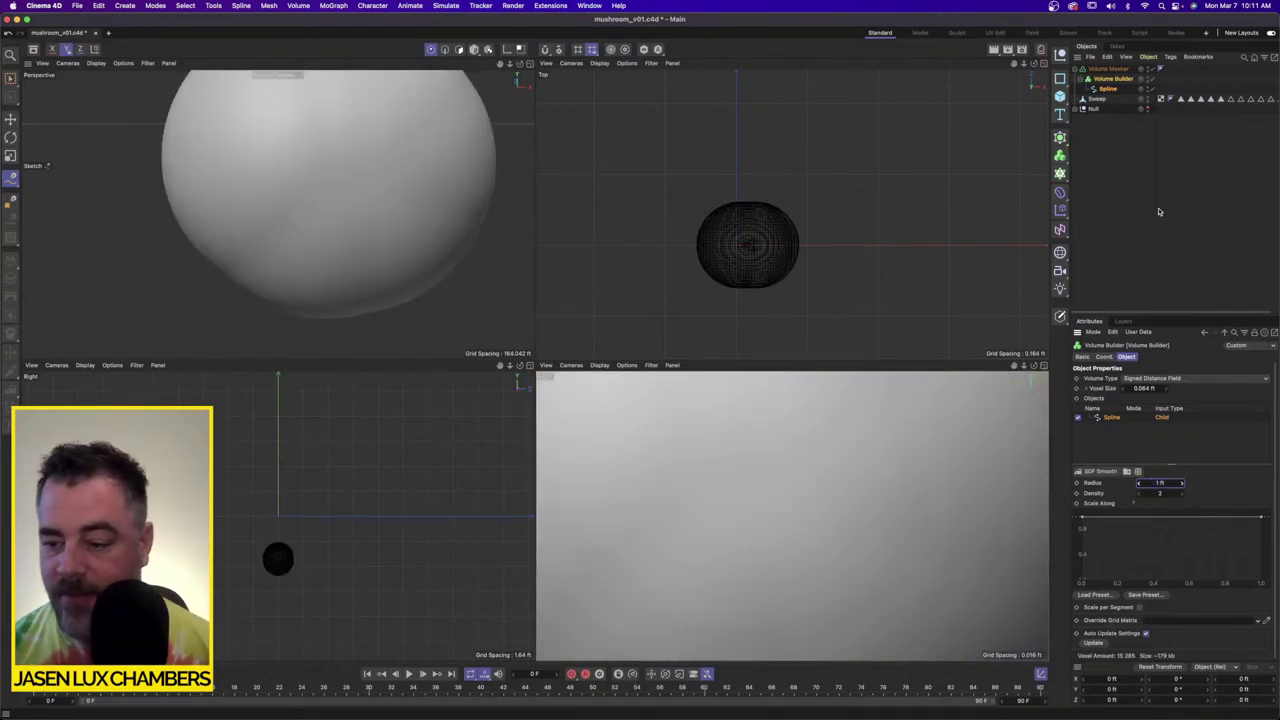
# Step: Take the spline out of the volume hierarchy and delete the Volume Mesher with its Volume Builder
pyautogui.moveTo(1117, 68); pyautogui.dragTo(1117, 66)
pyautogui.click(1116, 79)
pyautogui.press('Delete')
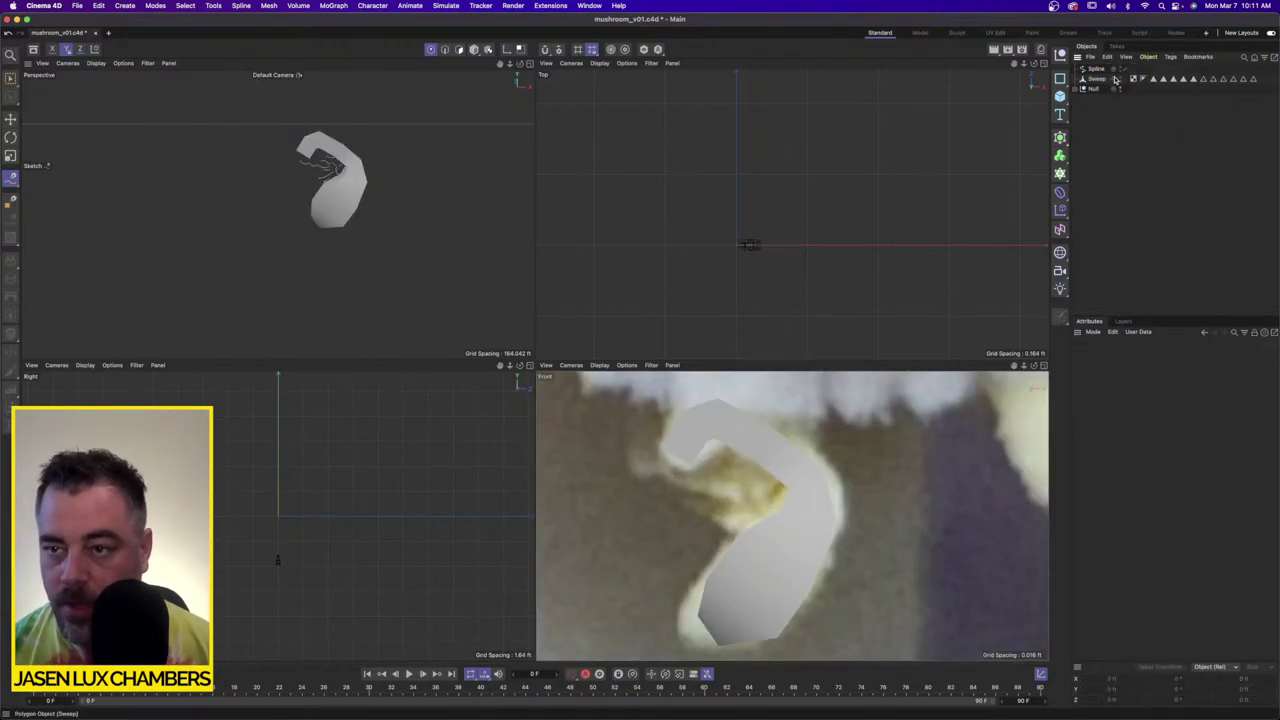
# Step: Add a new Volume Builder and Volume Mesher, then nest the spline in the builder and the builder in the mesher
pyautogui.click(1060, 156)
pyautogui.click(1108, 168)
pyautogui.click(1060, 156)
pyautogui.click(1108, 186)
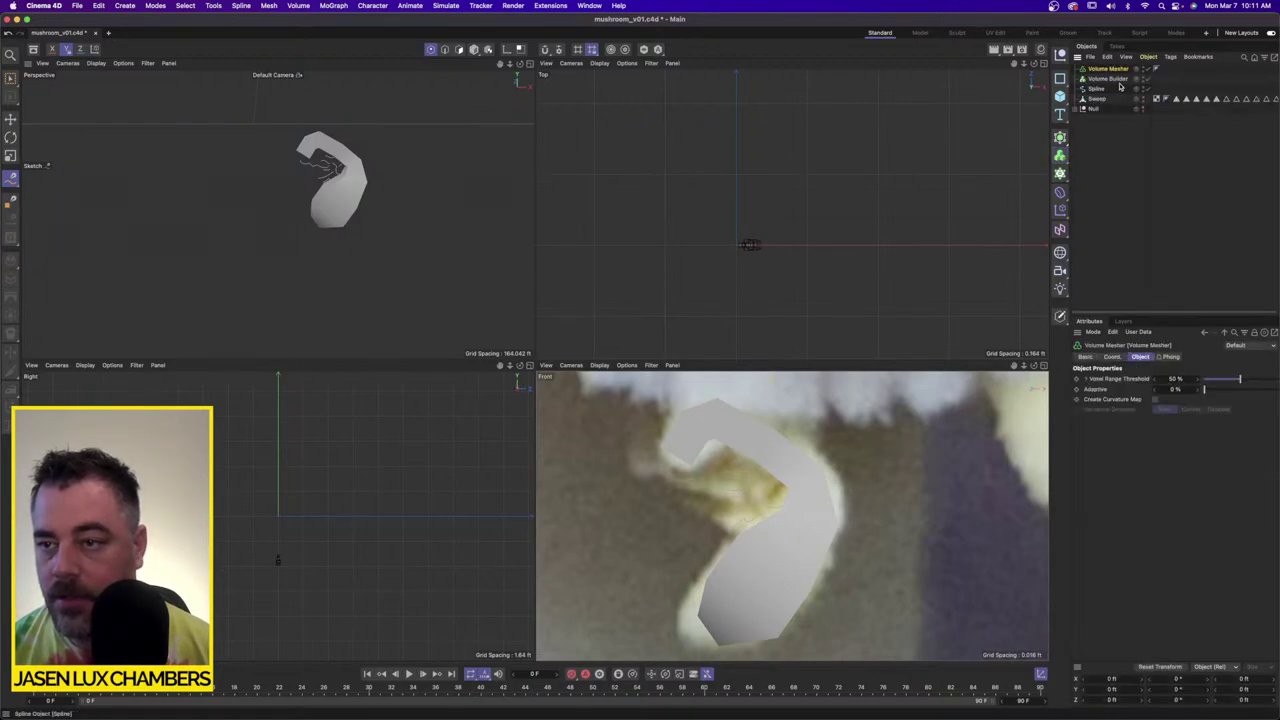
pyautogui.moveTo(1097, 88); pyautogui.dragTo(1110, 80)
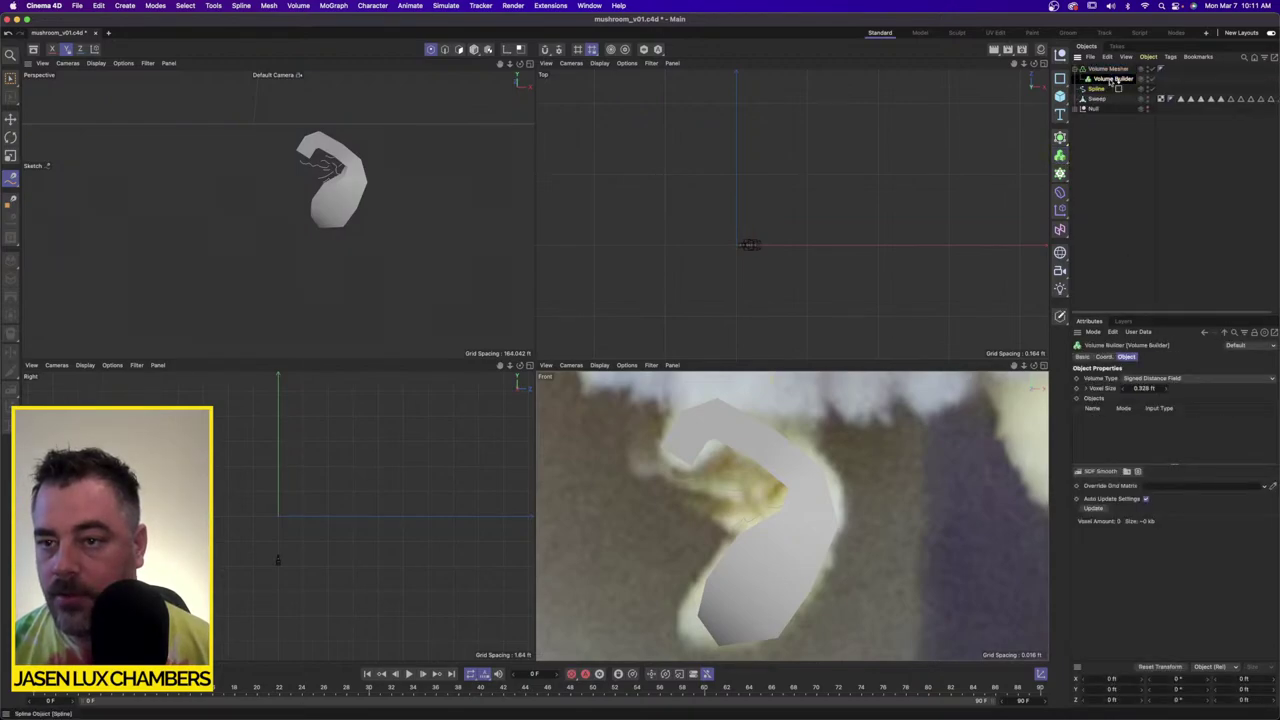
pyautogui.click(1110, 79)
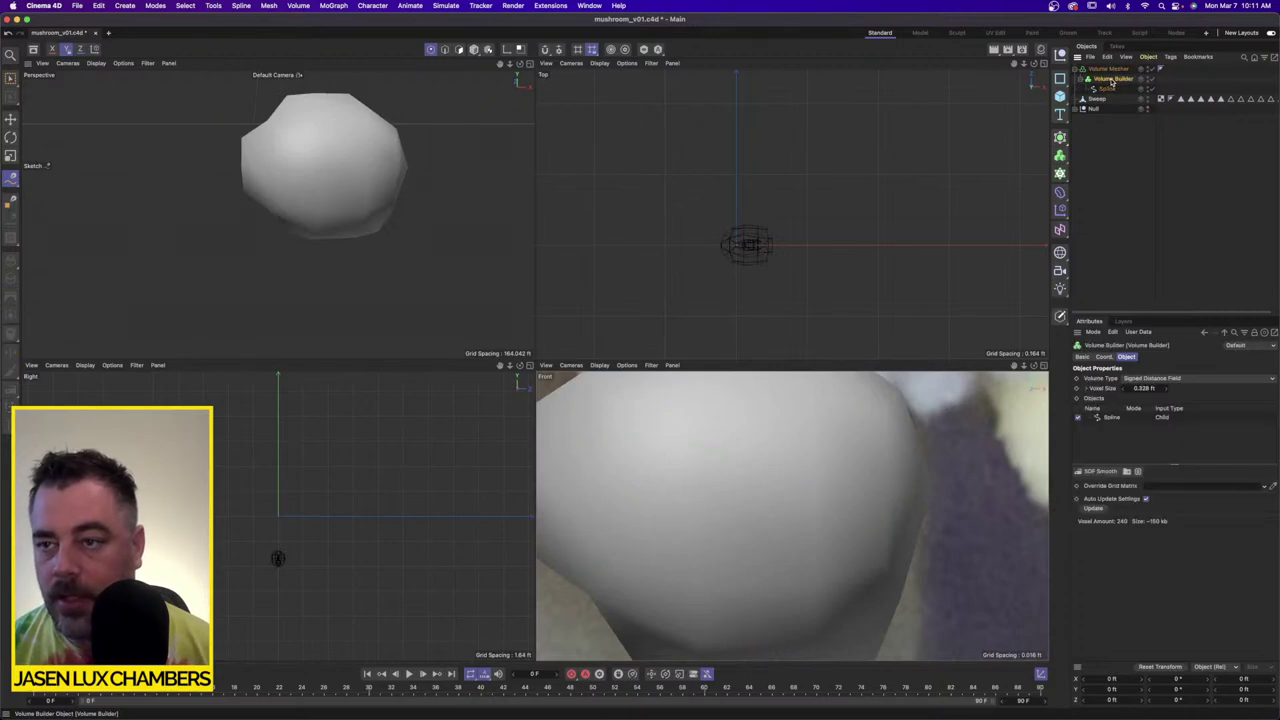
# Step: Try a 0.2 ft radius and a 0.5 density for the spline in the new Volume Builder, and return the density to 0.1
pyautogui.click(1110, 417)
pyautogui.doubleClick(1172, 483)
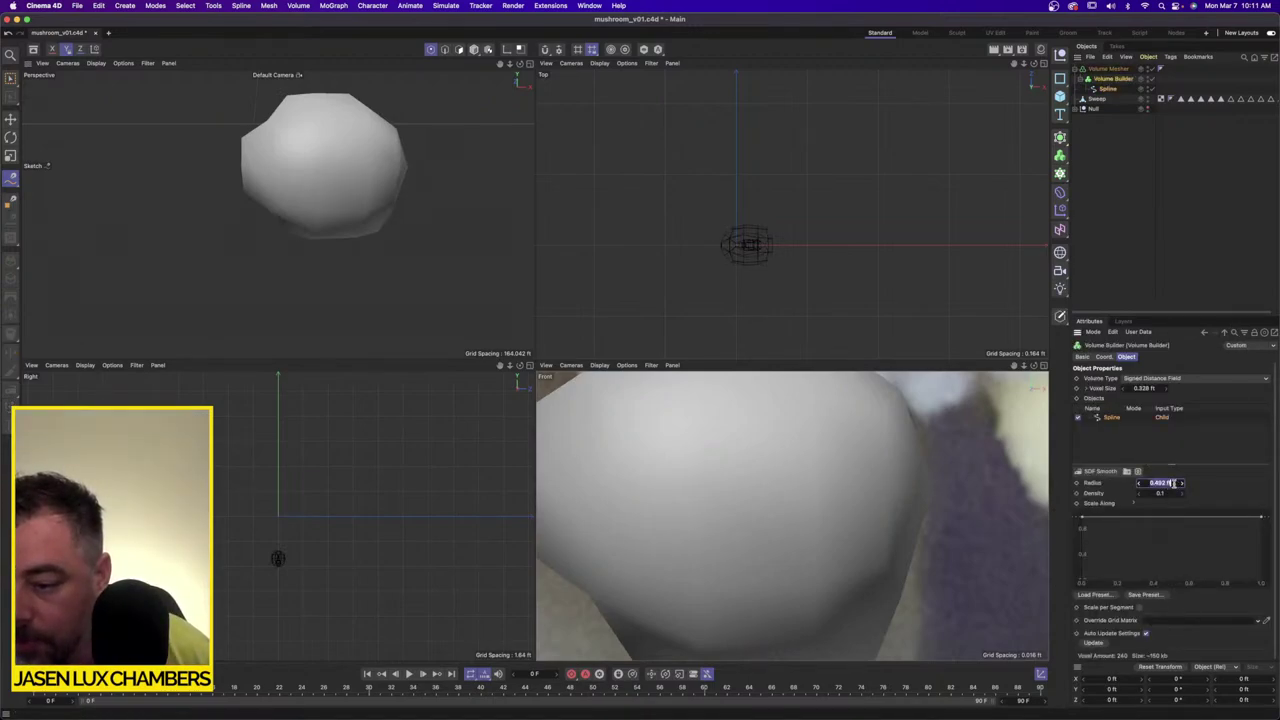
pyautogui.moveTo(1176, 483); pyautogui.dragTo(1114, 486)
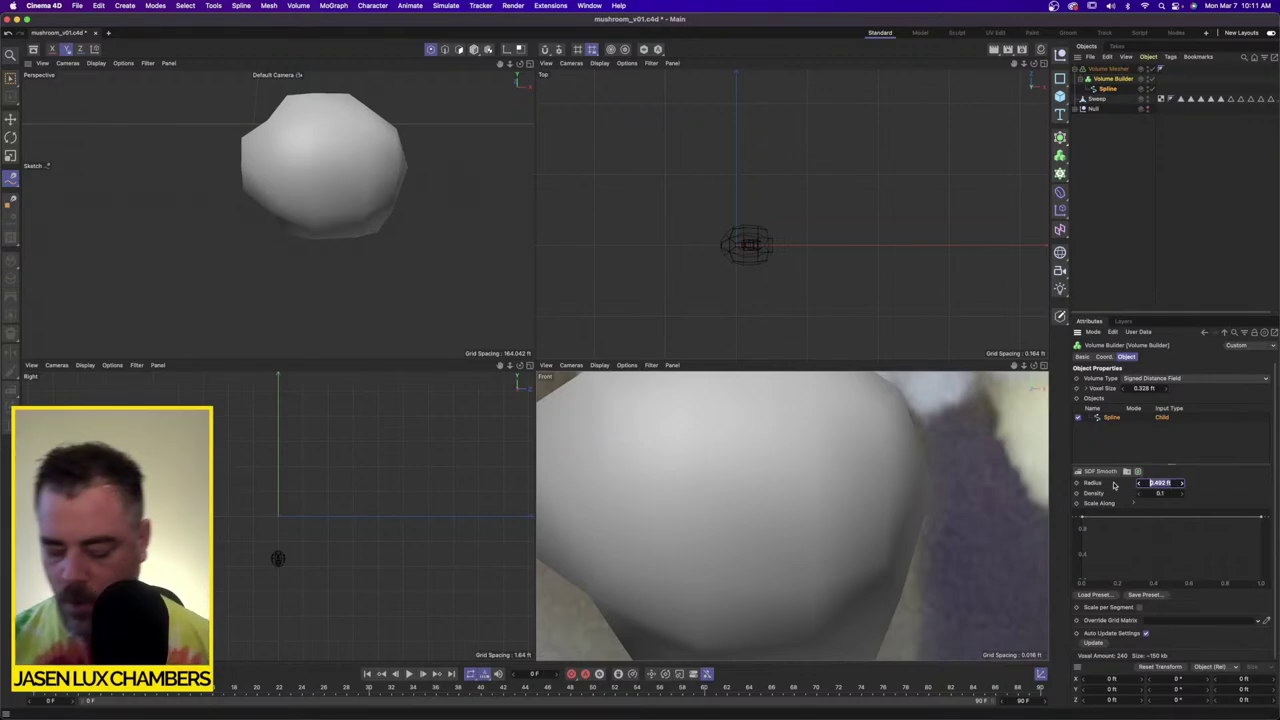
pyautogui.write('0.2')
pyautogui.press('Return')
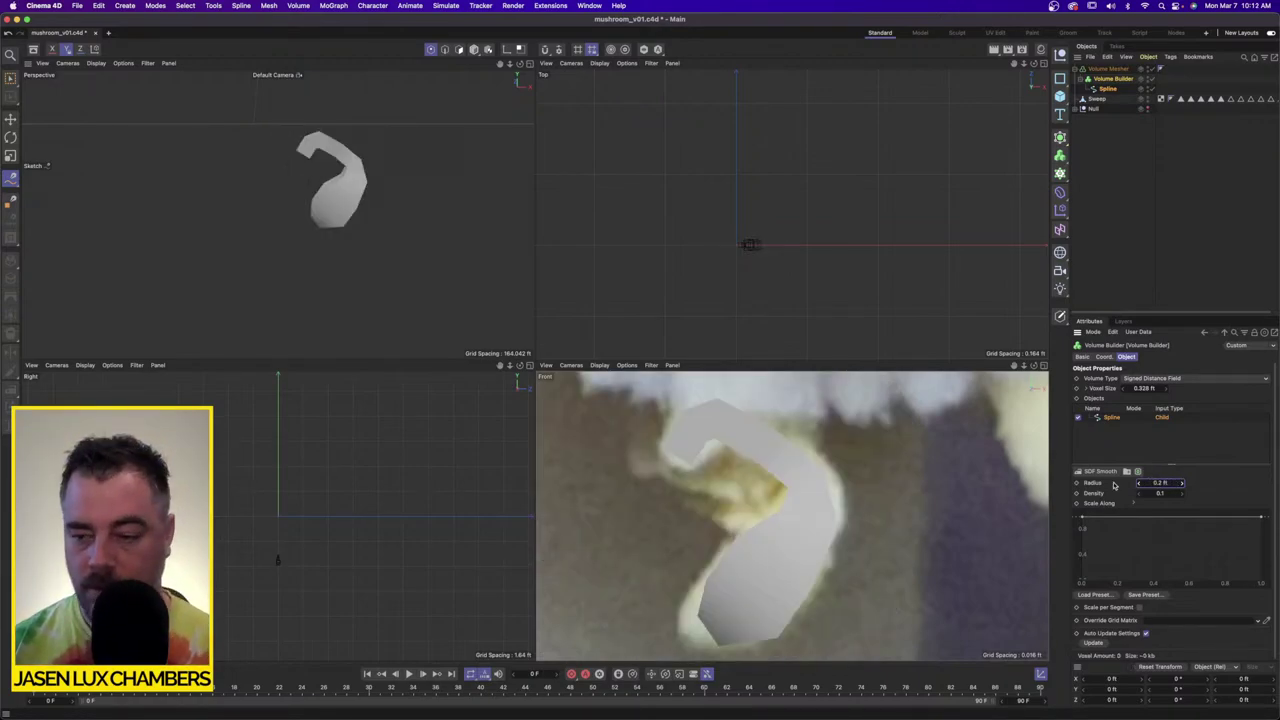
pyautogui.doubleClick(1171, 493)
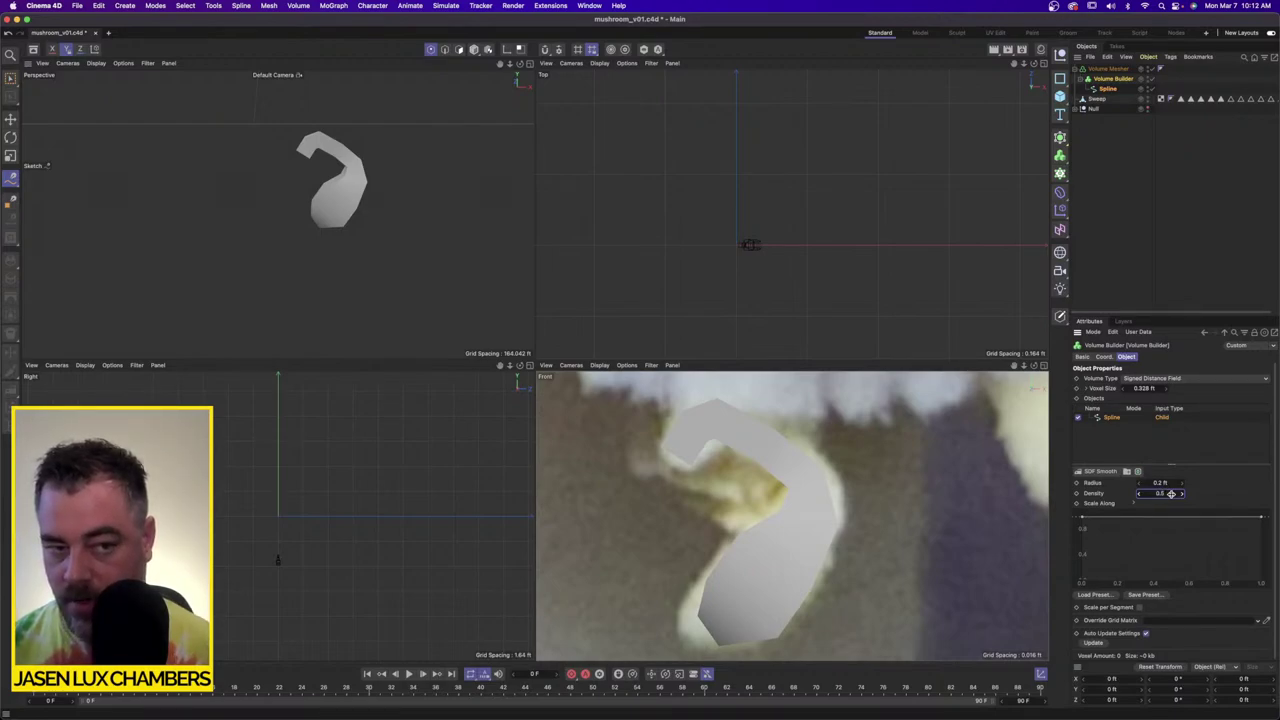
pyautogui.doubleClick(1171, 493)
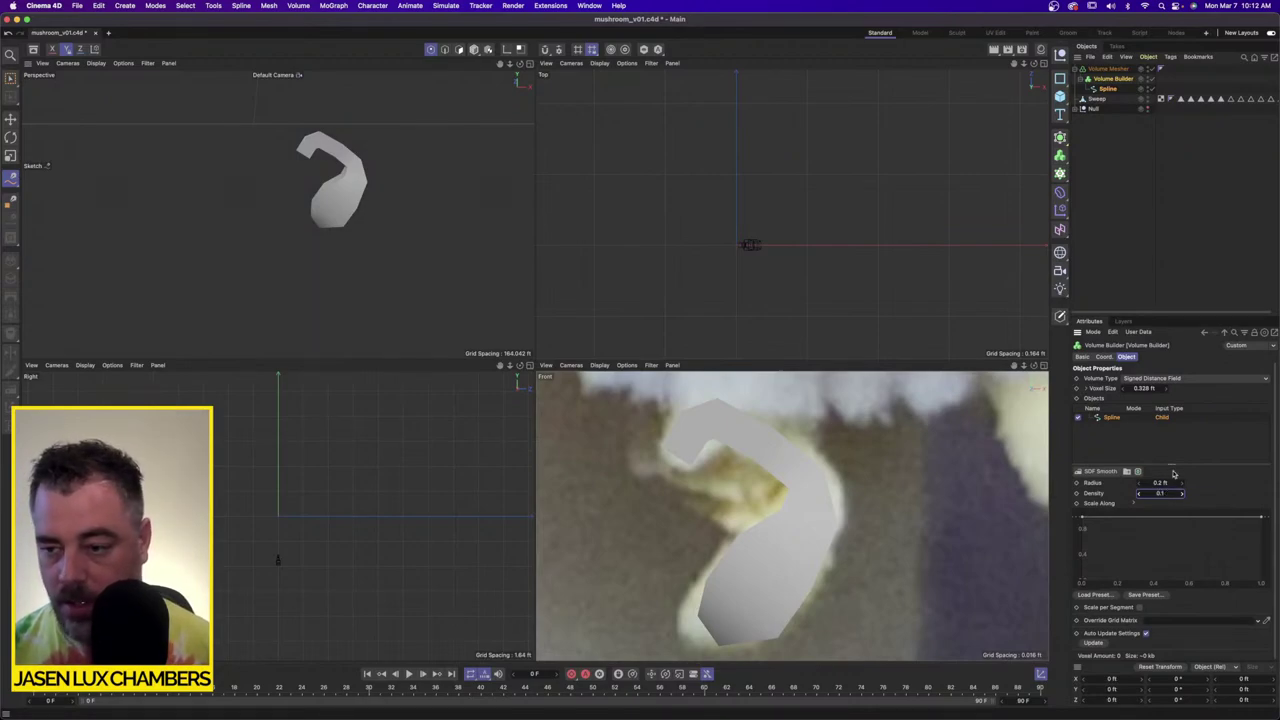
# Step: Pull the spline back out to the top level and delete the new Volume Mesher together with its builder
pyautogui.click(1187, 130)
pyautogui.moveTo(1115, 89); pyautogui.dragTo(1117, 65)
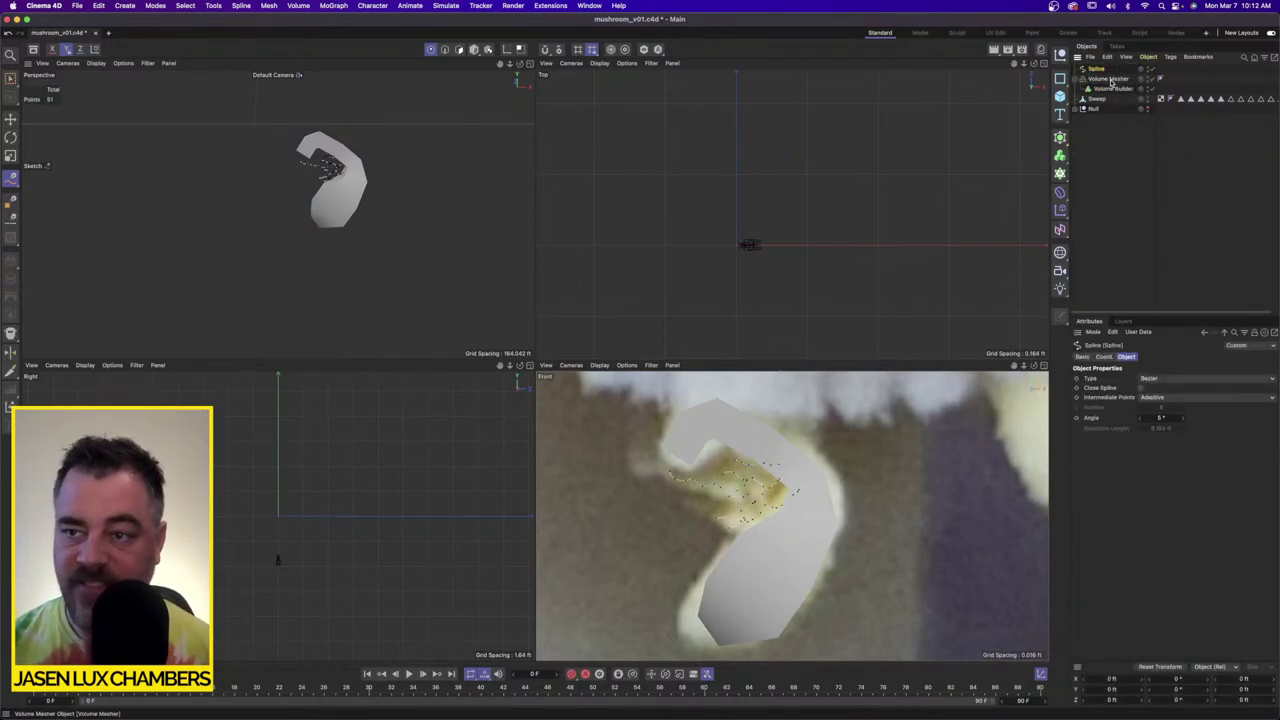
pyautogui.click(1111, 80)
pyautogui.press('Delete')
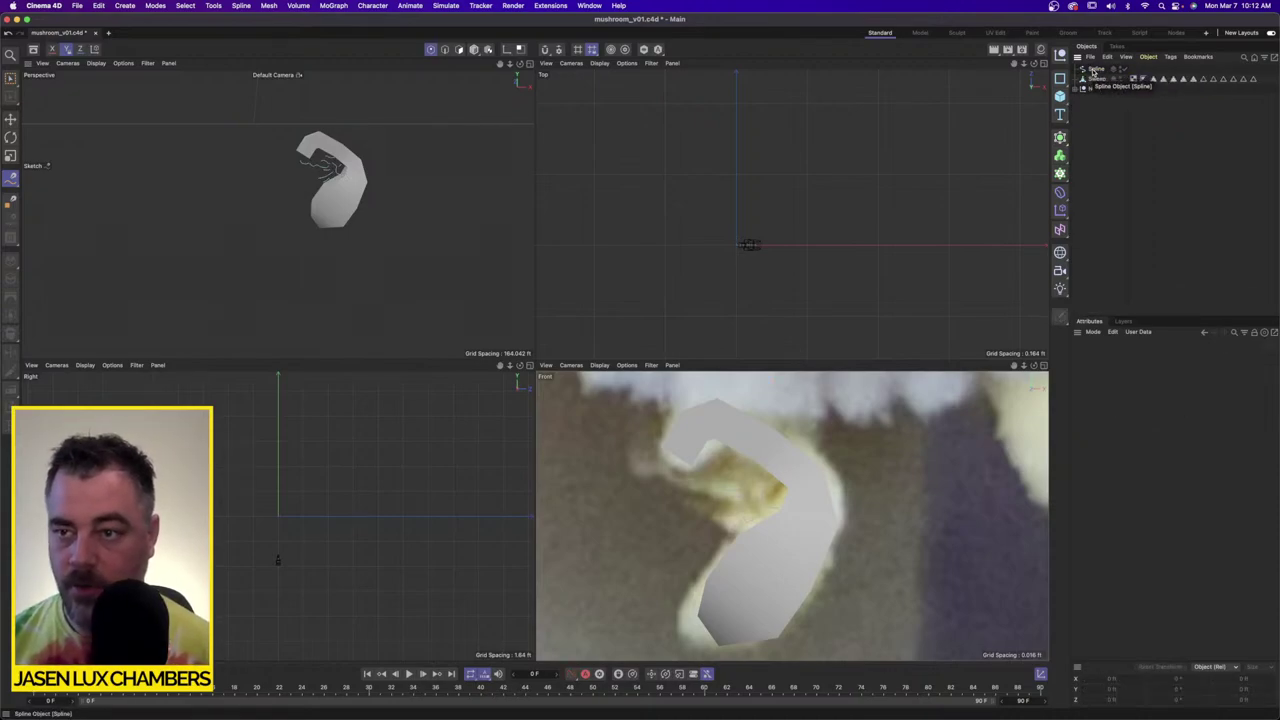
# Step: Add a Sweep generator and a Rectangle spline for giving the web spline its thickness
pyautogui.click(1093, 70)
pyautogui.scroll(5, 762, 491)
pyautogui.click(1110, 113)
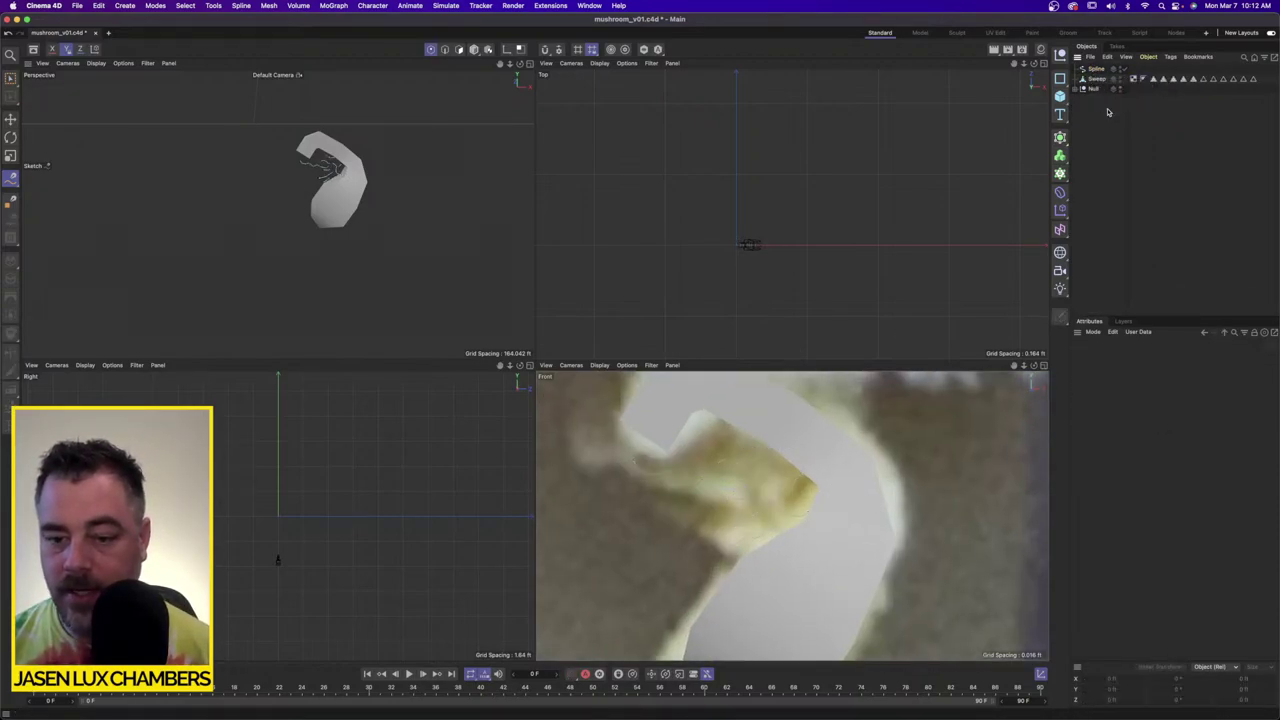
pyautogui.click(1095, 69)
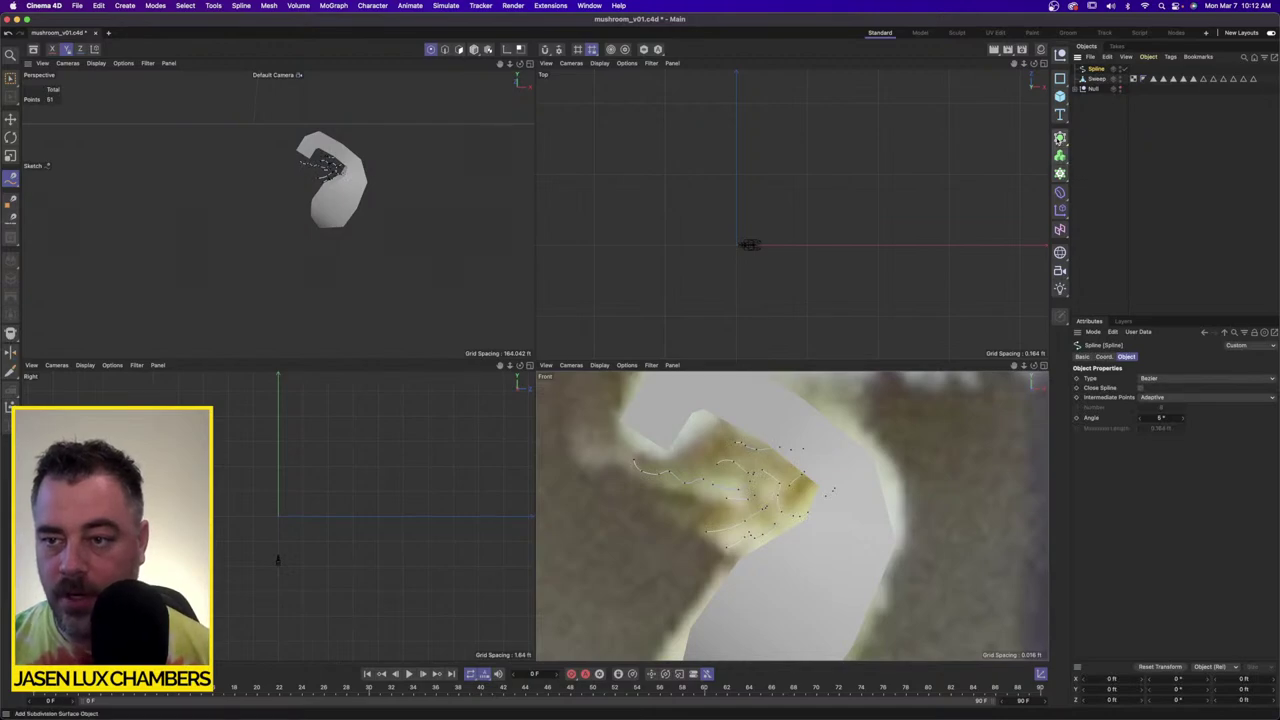
pyautogui.click(1060, 136)
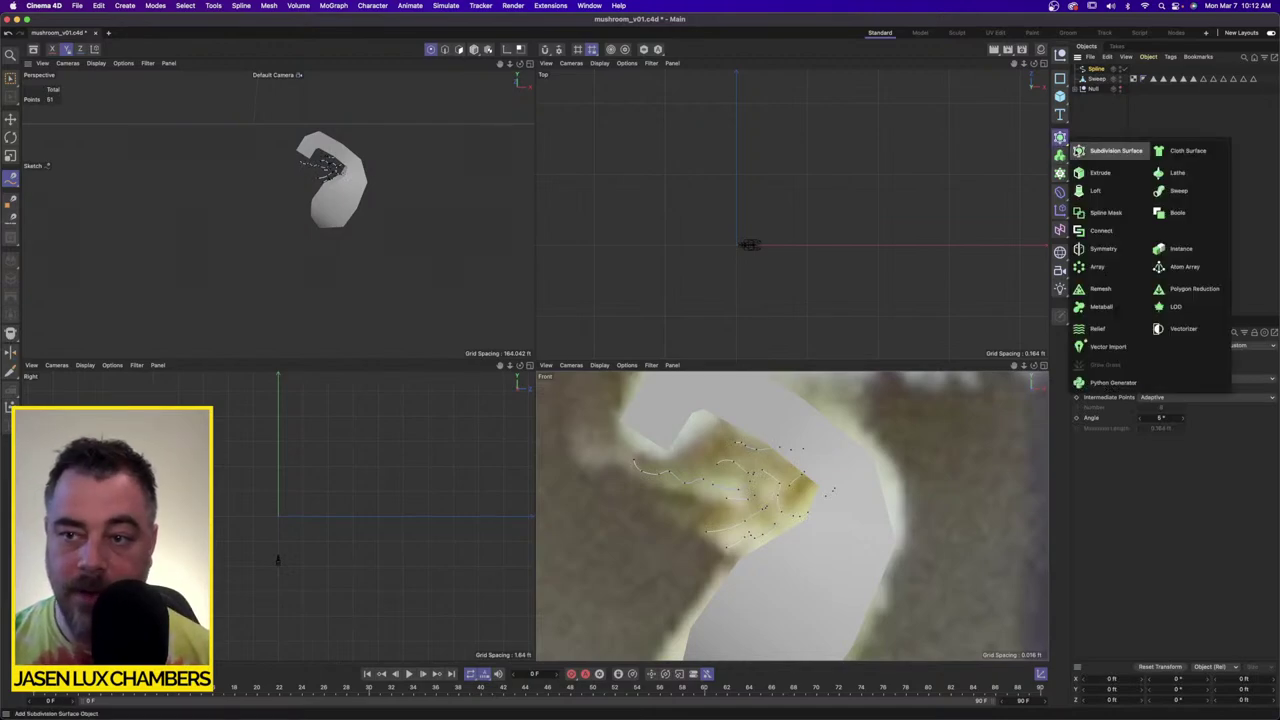
pyautogui.click(1199, 190)
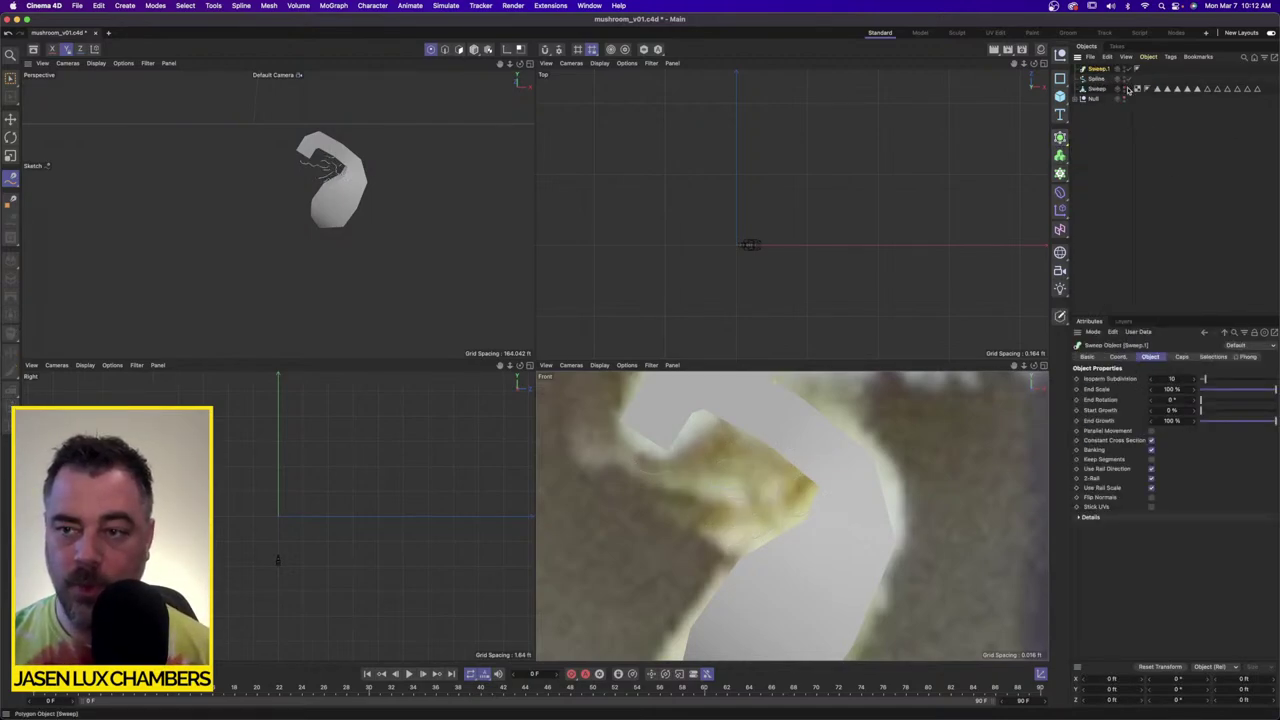
pyautogui.click(1060, 78)
pyautogui.click(1103, 127)
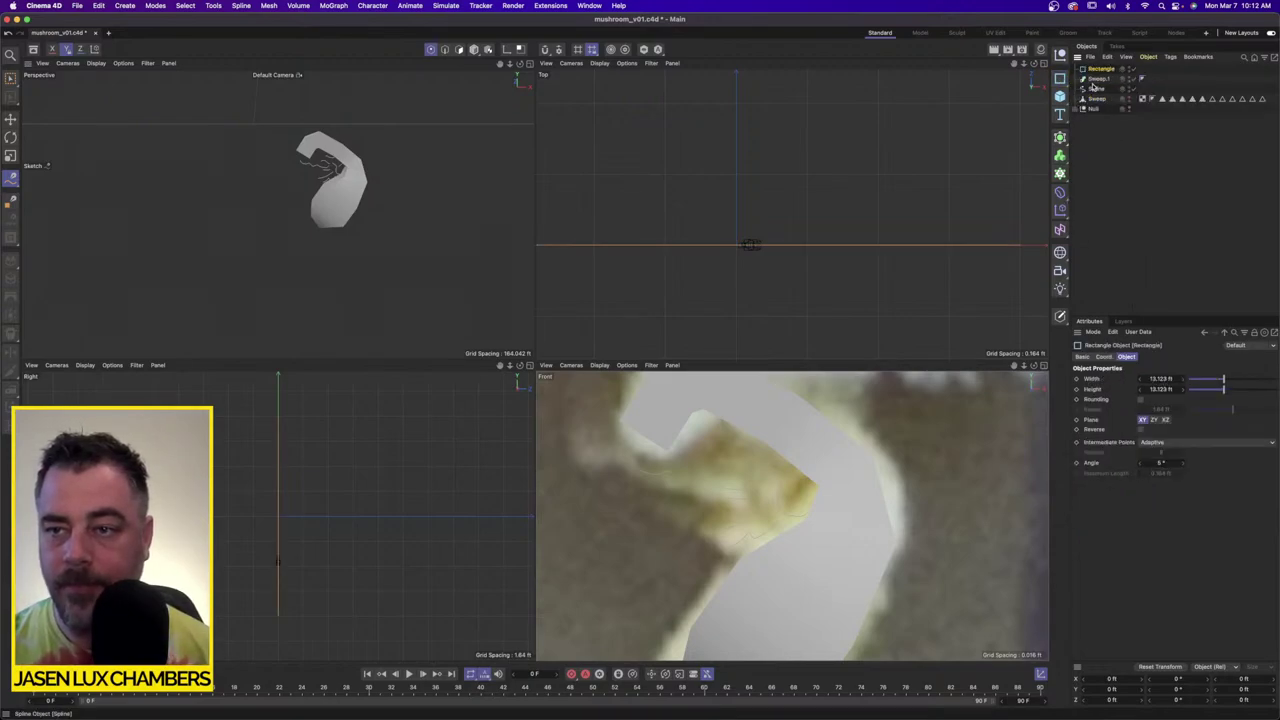
# Step: Nest the rectangle and the web spline under the new Sweep, and change the web spline's type to Linear
pyautogui.moveTo(1107, 70); pyautogui.dragTo(1111, 84)
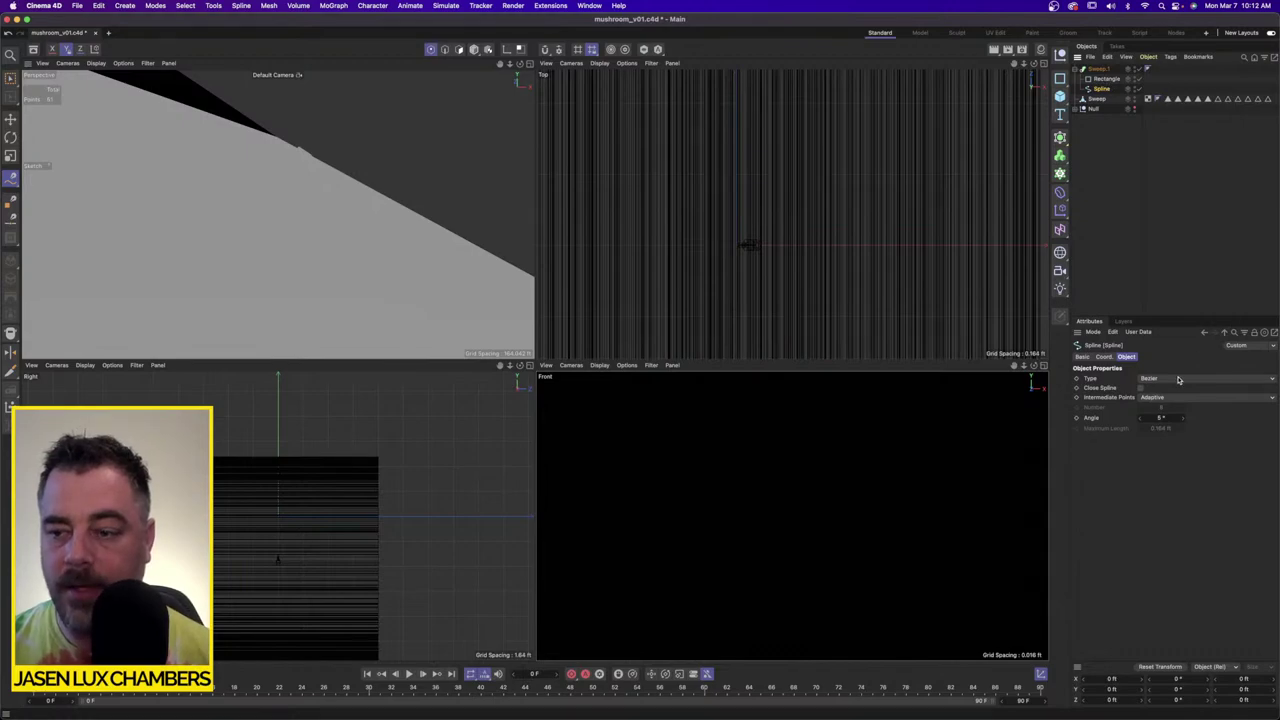
pyautogui.click(1178, 380)
pyautogui.click(1155, 390)
# Step: Scale the rectangle profile uniformly down to about 0.027 ft in Model mode so the sweep forms thin strands
pyautogui.click(1106, 79)
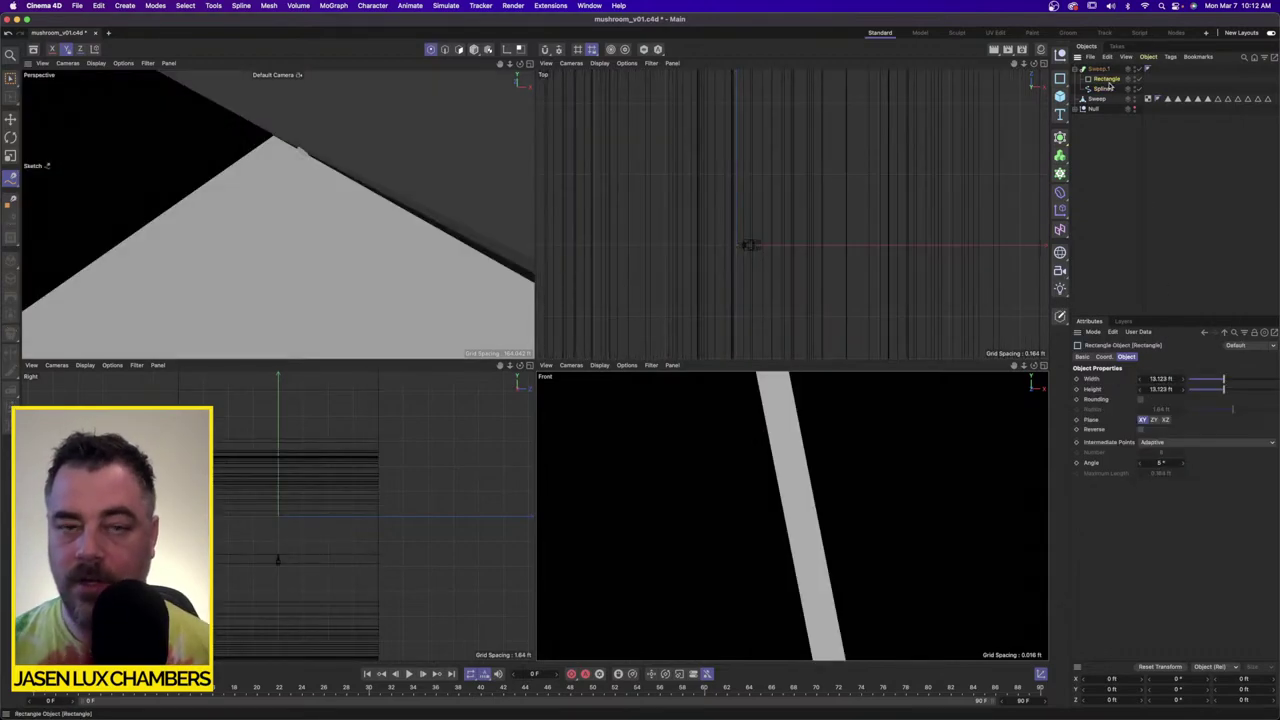
pyautogui.press('e')
pyautogui.click(475, 50)
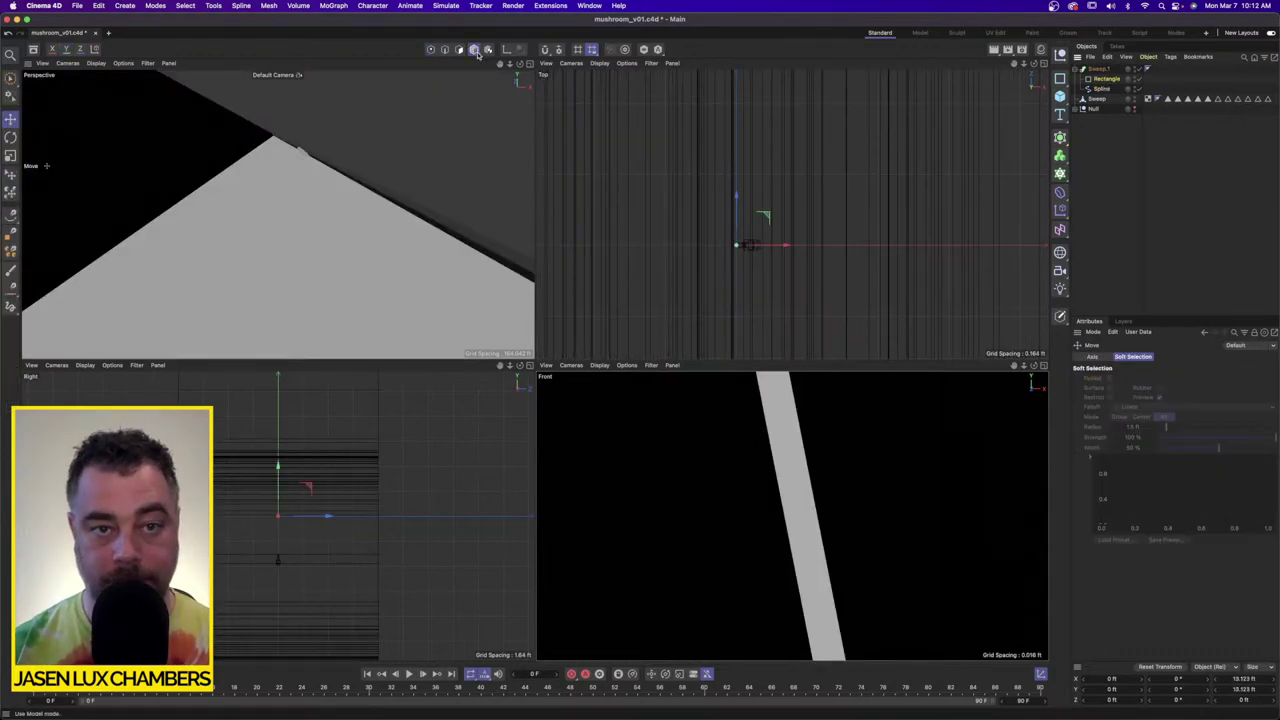
pyautogui.moveTo(371, 192); pyautogui.dragTo(187, 203)
pyautogui.press('super+z')
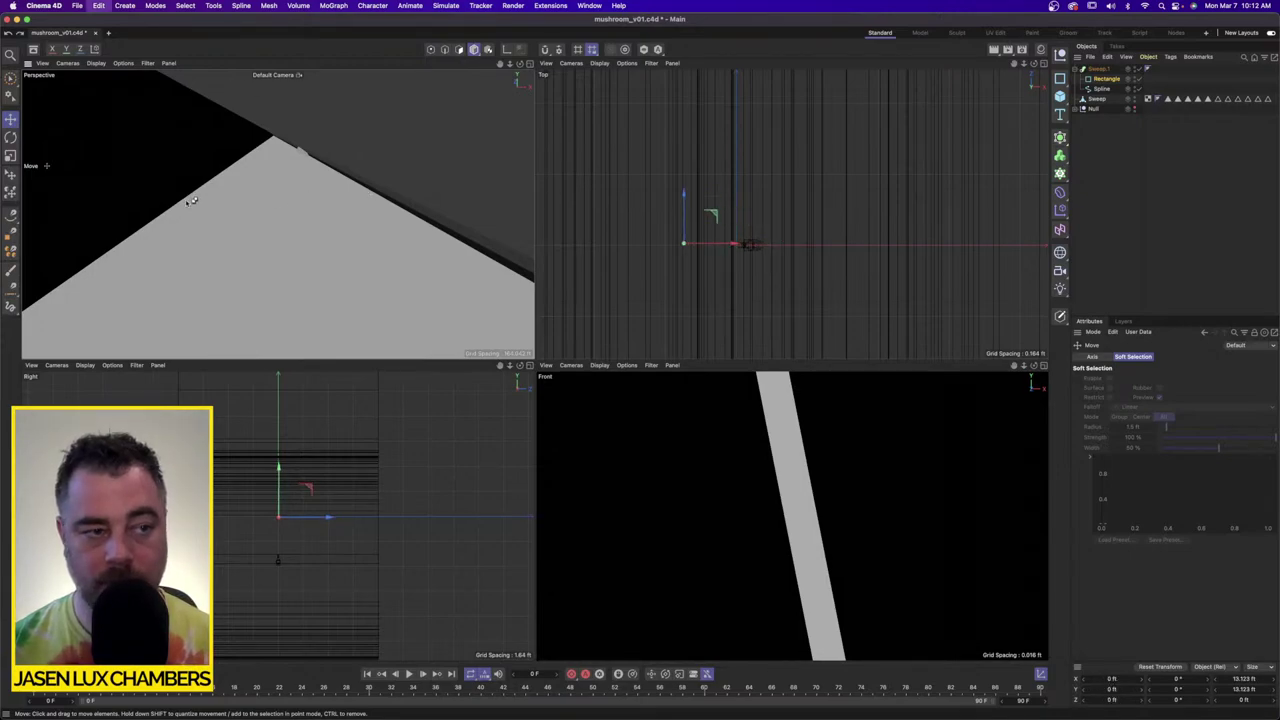
pyautogui.press('t')
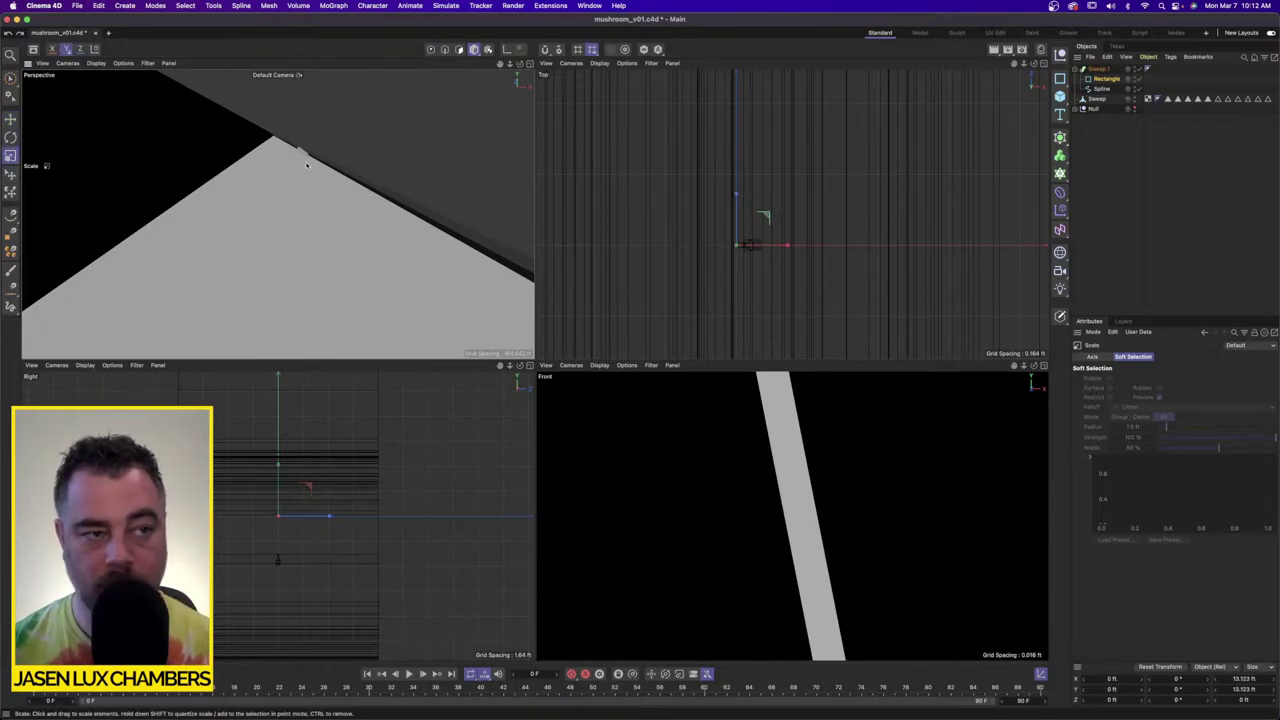
pyautogui.click(67, 50)
pyautogui.moveTo(250, 165); pyautogui.dragTo(40, 174)
pyautogui.moveTo(530, 131); pyautogui.dragTo(232, 186)
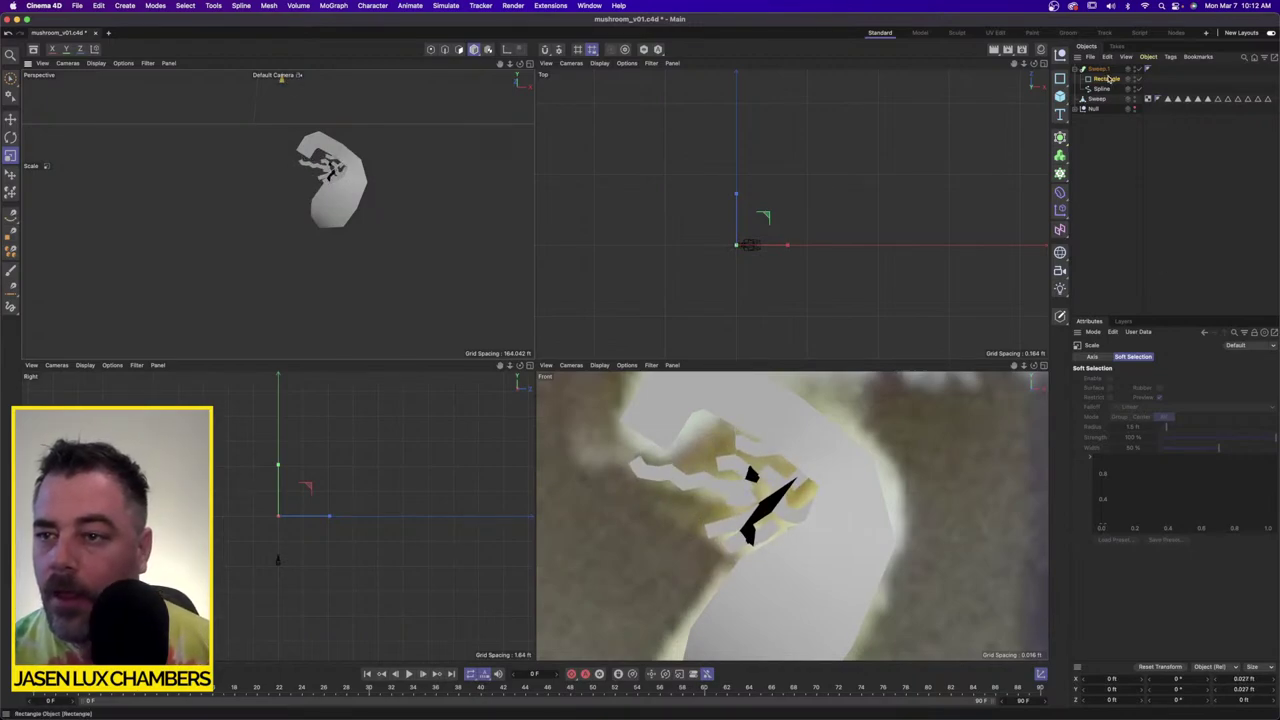
# Step: Set the new Sweep's Isoparm Subdivision to 3
pyautogui.click(1099, 68)
pyautogui.doubleClick(1186, 379)
pyautogui.write('3')
pyautogui.press('Return')
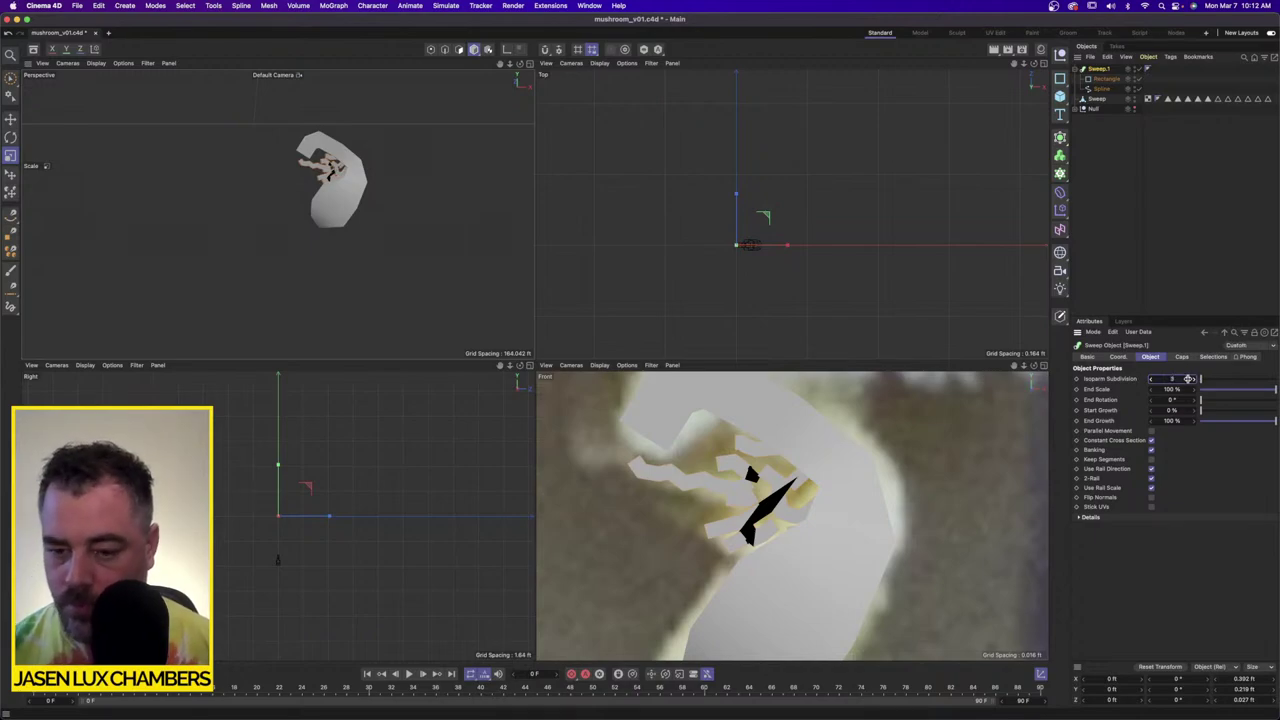
# Step: Convert the new Sweep with its rectangle and spline into one editable polygon object
pyautogui.click(1101, 88)
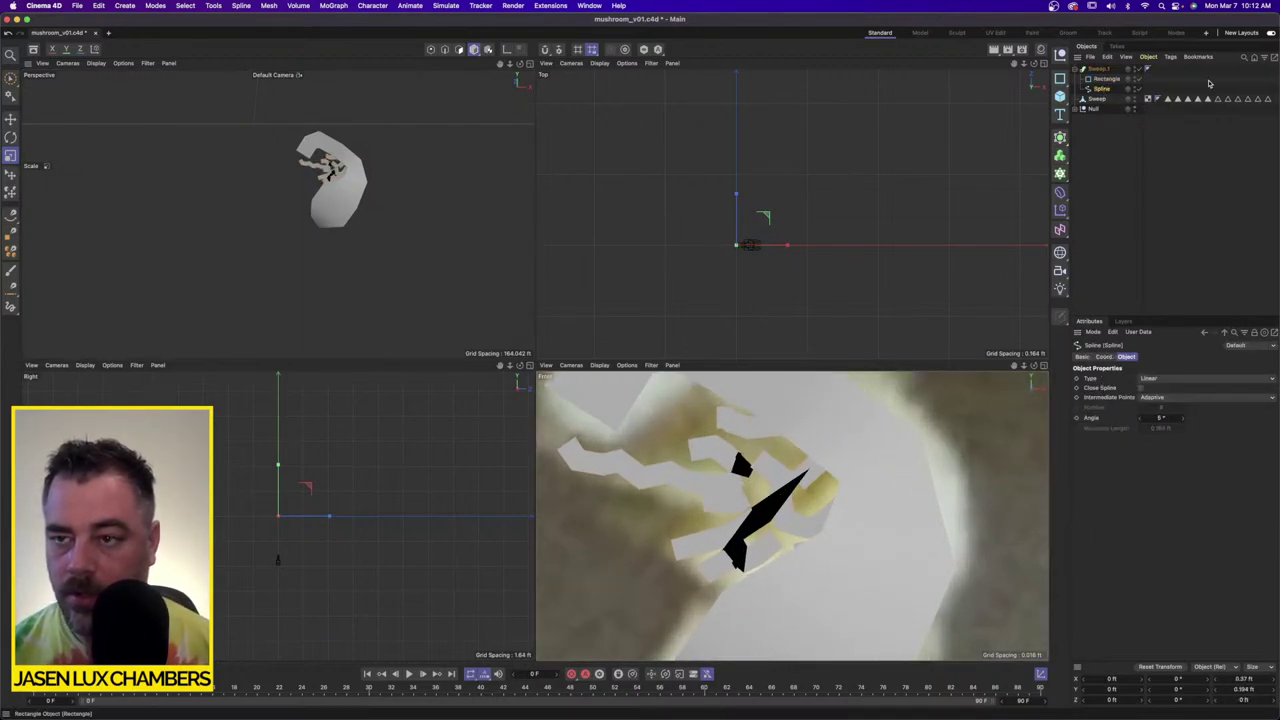
pyautogui.click(1101, 70)
pyautogui.keyDown('shift'); pyautogui.click(1101, 88); pyautogui.keyUp('shift')
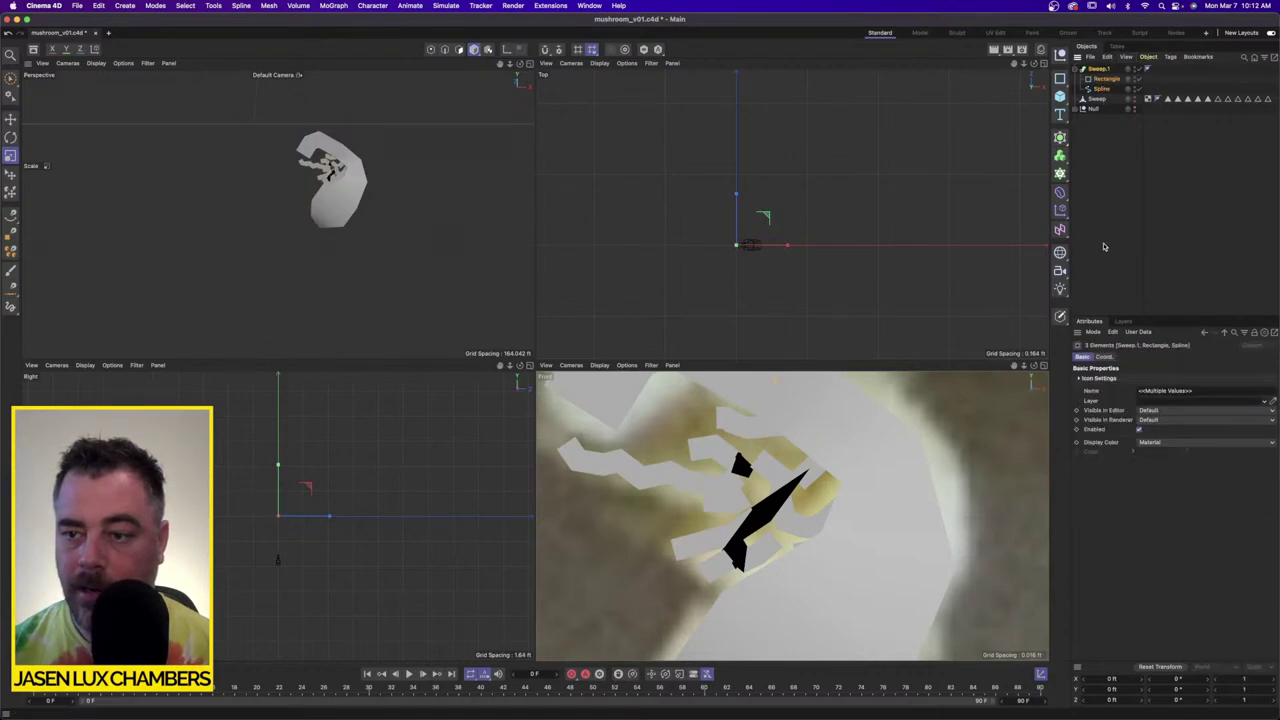
pyautogui.click(1062, 317)
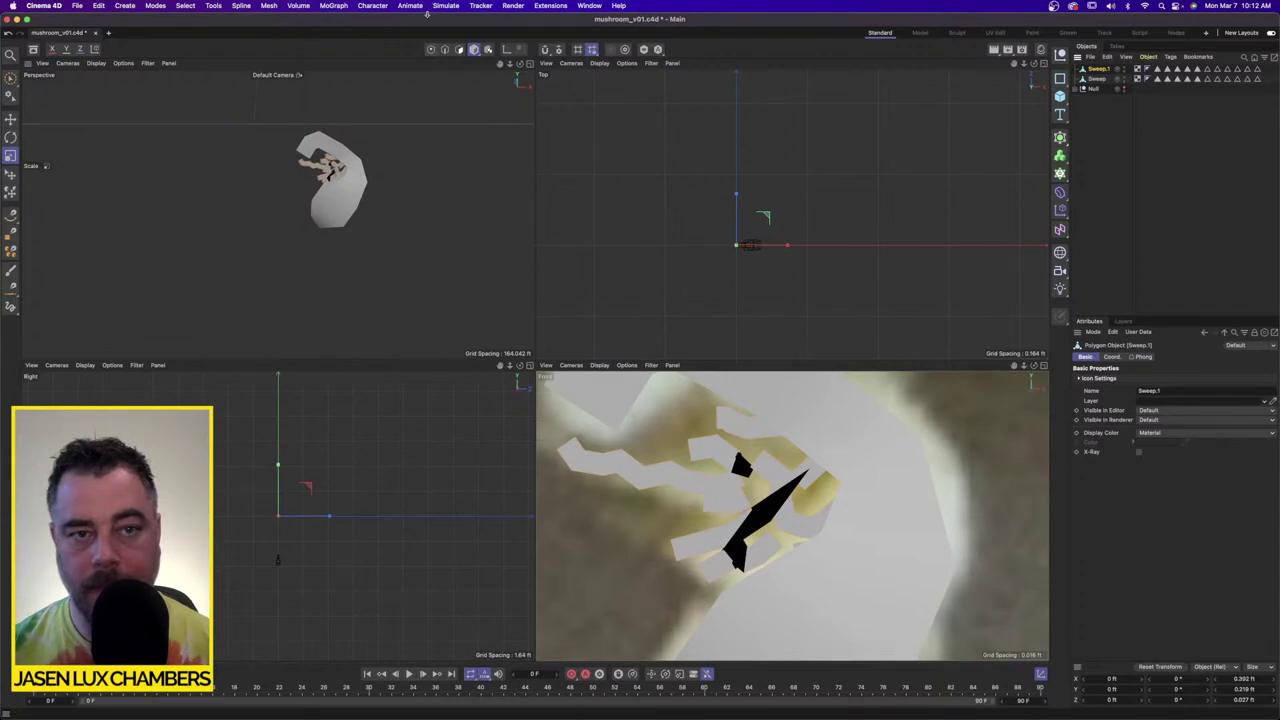
# Step: Switch to Points mode and make the converted strand mesh a child of a new Subdivision Surface
pyautogui.click(431, 49)
pyautogui.scroll(5, 843, 519)
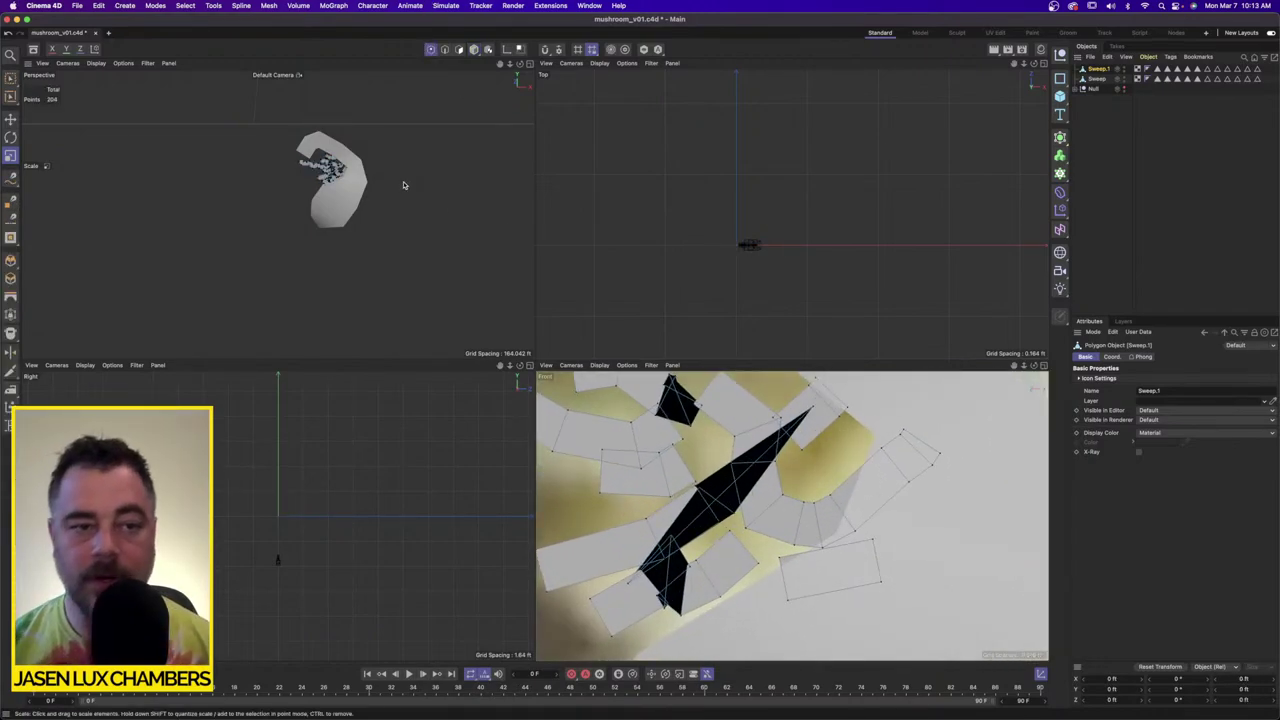
pyautogui.scroll(5, 404, 185)
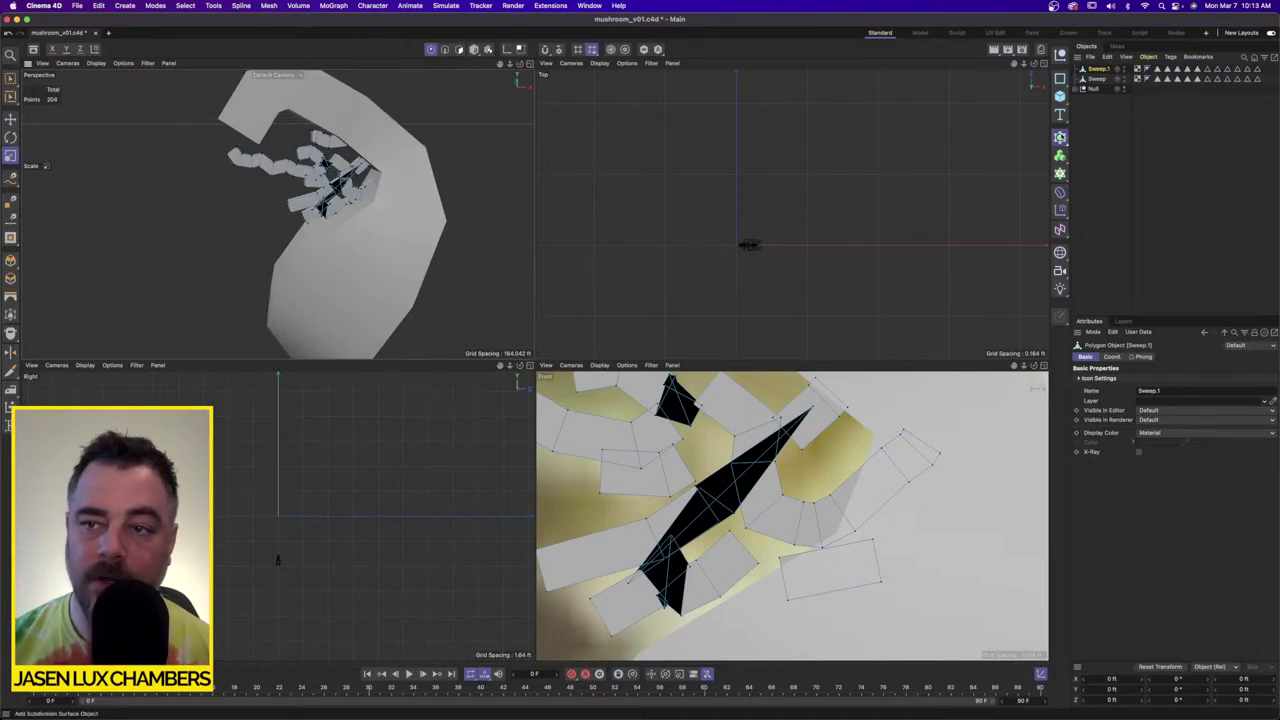
pyautogui.keyDown('alt'); pyautogui.click(1060, 137); pyautogui.keyUp('alt')
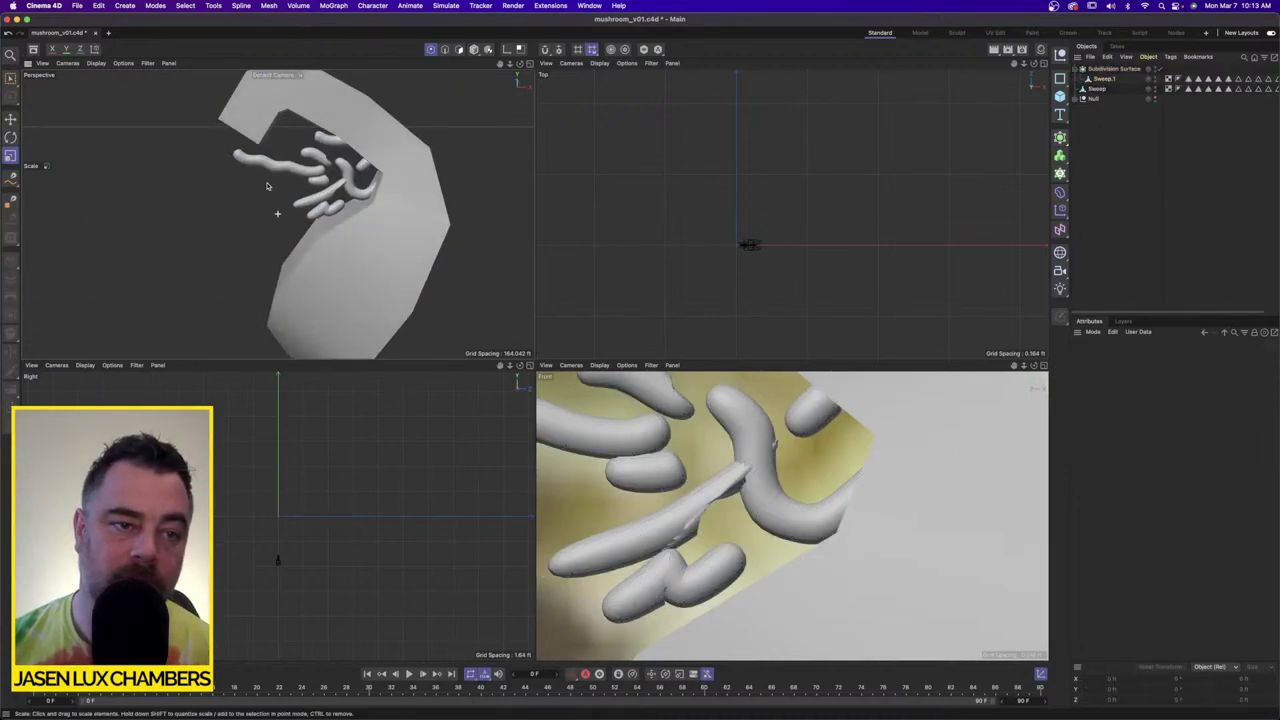
# Step: Group the curled fragment and the strand mesh in a null under the Subdivision Surface, and expand the null
pyautogui.keyDown('alt'); pyautogui.moveTo(267, 186); pyautogui.dragTo(257, 186, button='right'); pyautogui.keyUp('alt')
pyautogui.keyDown('alt'); pyautogui.moveTo(414, 188); pyautogui.dragTo(468, 180, button='right'); pyautogui.keyUp('alt')
pyautogui.keyDown('alt'); pyautogui.moveTo(391, 166); pyautogui.dragTo(352, 179, button='right'); pyautogui.keyUp('alt')
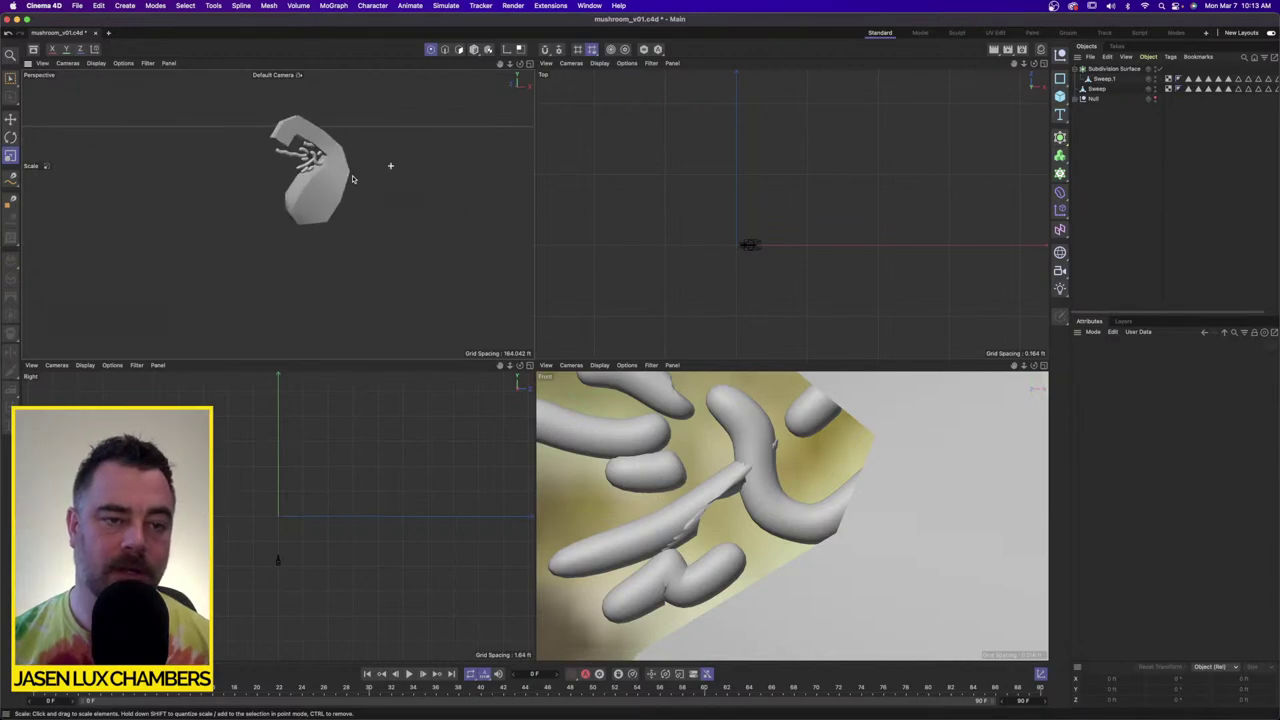
pyautogui.moveTo(1115, 80); pyautogui.dragTo(1114, 71)
pyautogui.click(1109, 89)
pyautogui.keyDown('shift'); pyautogui.click(1109, 80); pyautogui.keyUp('shift')
pyautogui.hotkey('alt', 'g')
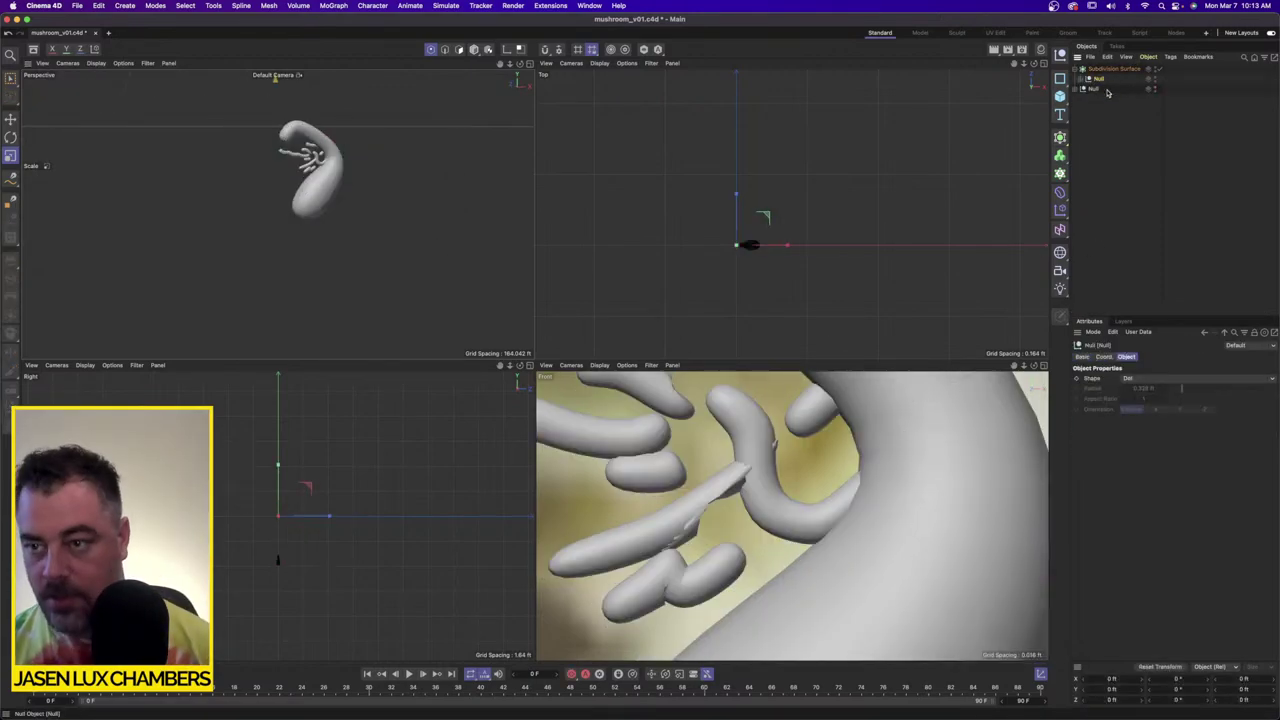
pyautogui.click(1084, 80)
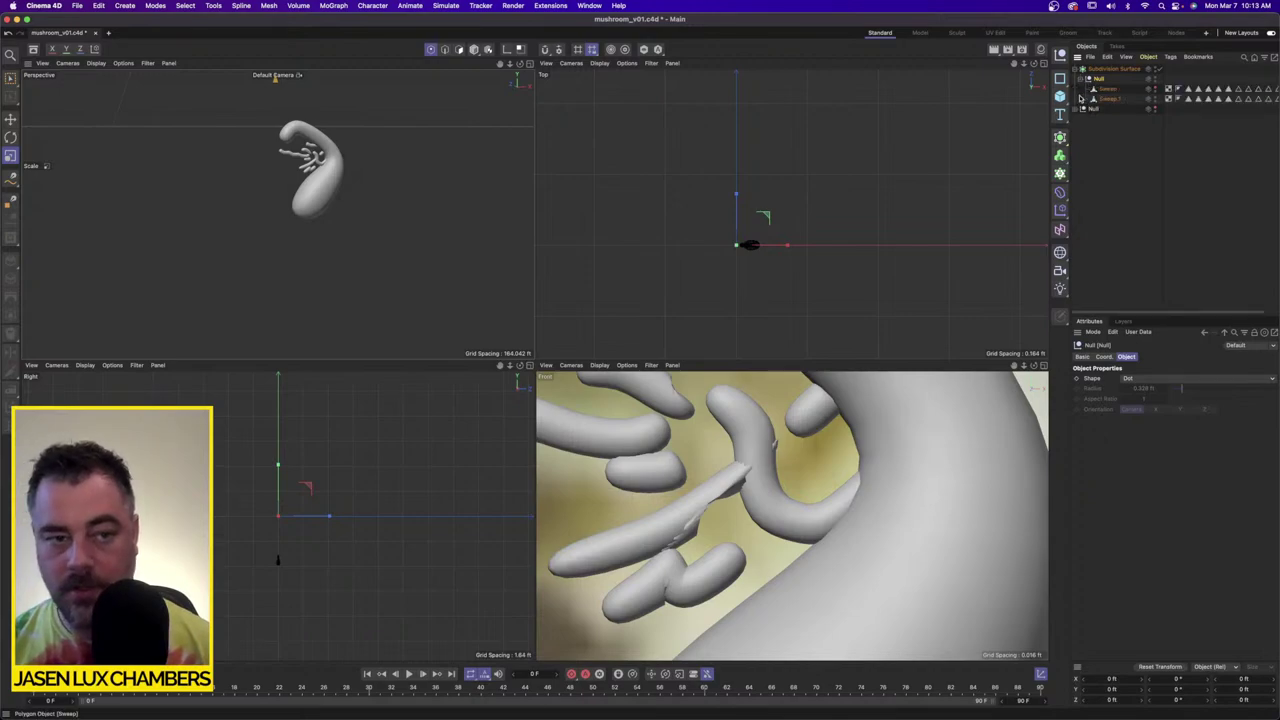
# Step: Delete all polygon selection tags from the Sweep and Sweep.1 objects
pyautogui.click(1187, 99)
pyautogui.hscroll(1, 1205, 106)
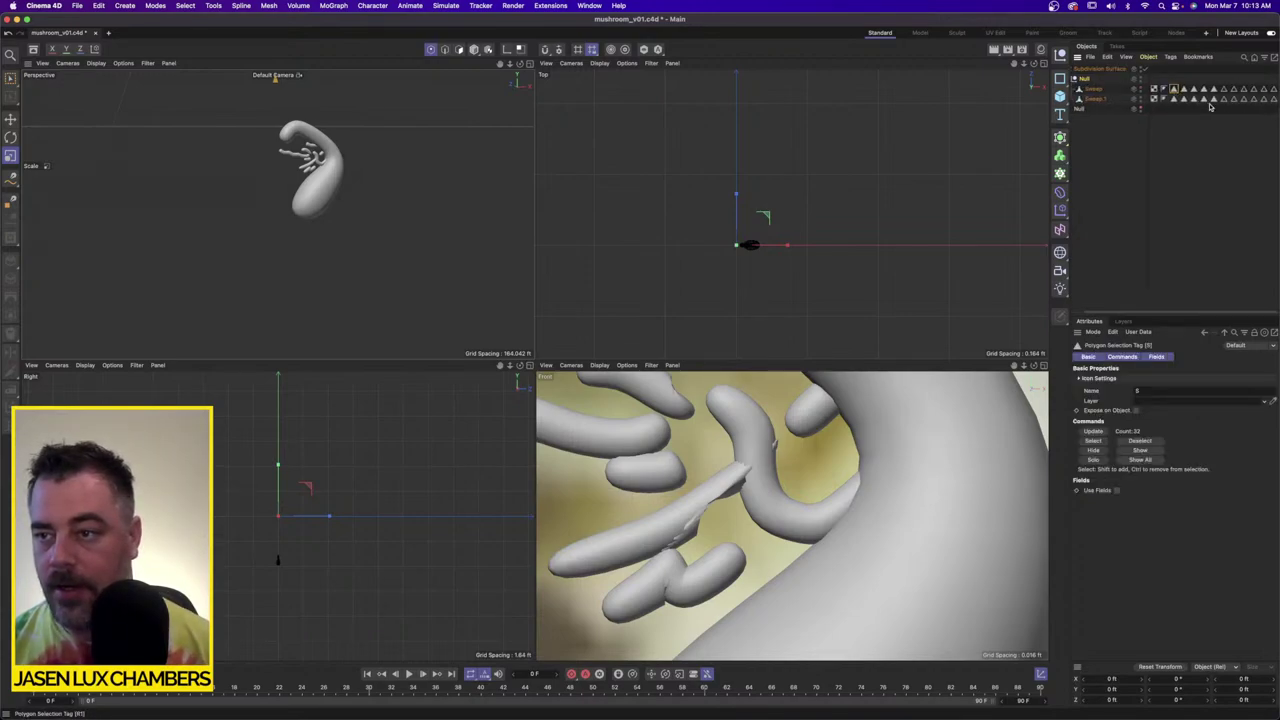
pyautogui.keyDown('shift'); pyautogui.click(1274, 100); pyautogui.keyUp('shift')
pyautogui.press('Delete')
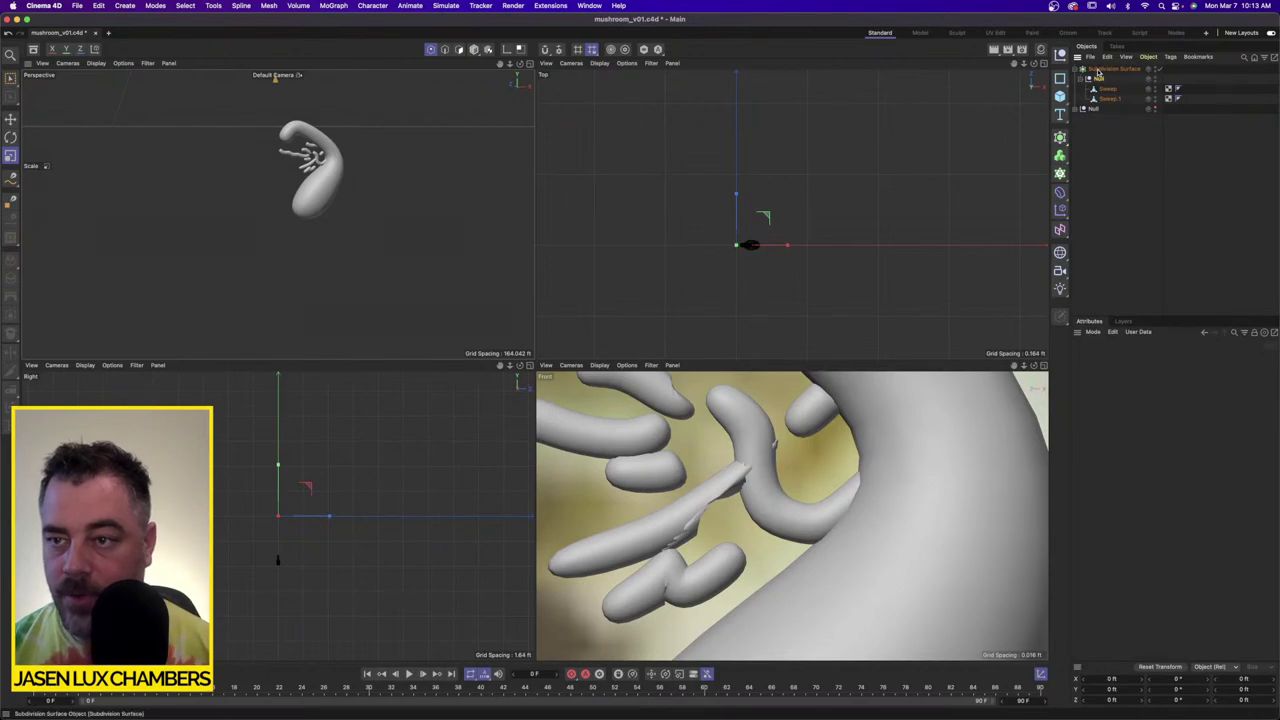
# Step: Set both the editor and renderer subdivision levels of the Subdivision Surface to 1
pyautogui.click(1112, 69)
pyautogui.doubleClick(1174, 388)
pyautogui.write('1')
pyautogui.press('Tab')
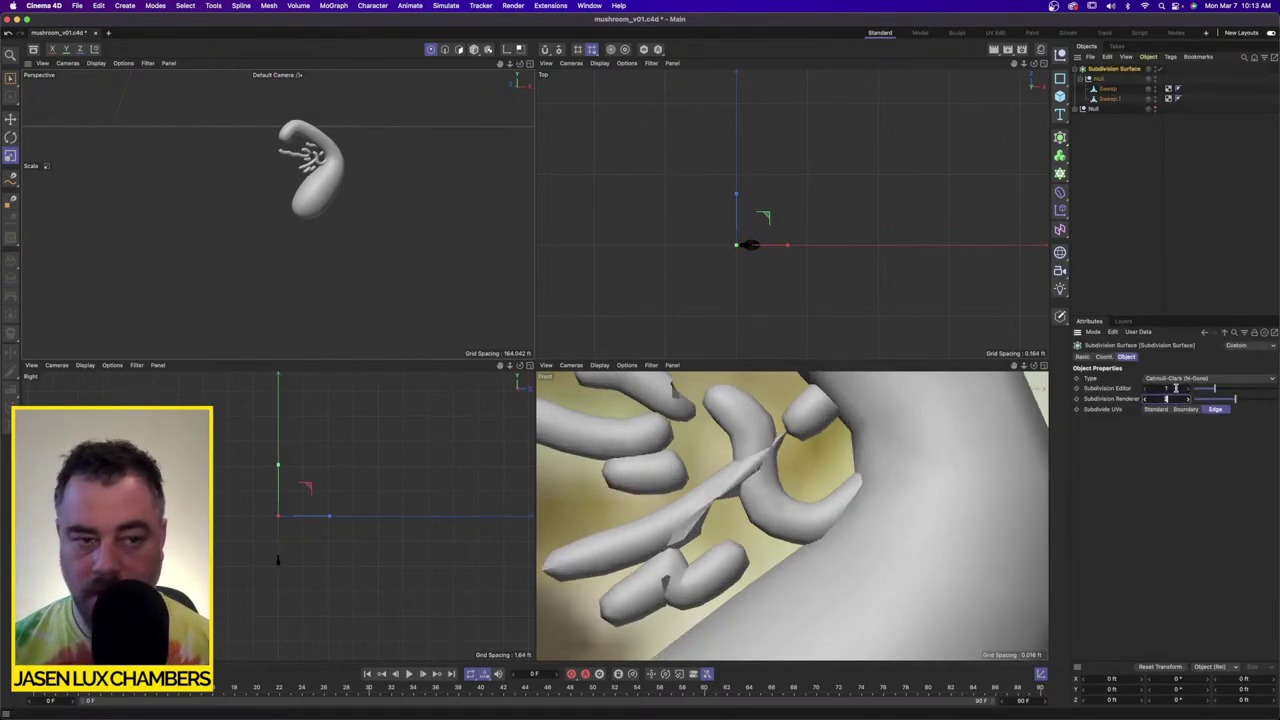
pyautogui.write('1')
pyautogui.press('Return')
# Step: Select the Sweep object and enable soft selection for the Move tool with a radius of 0.5 ft
pyautogui.scroll(-10, 945, 542)
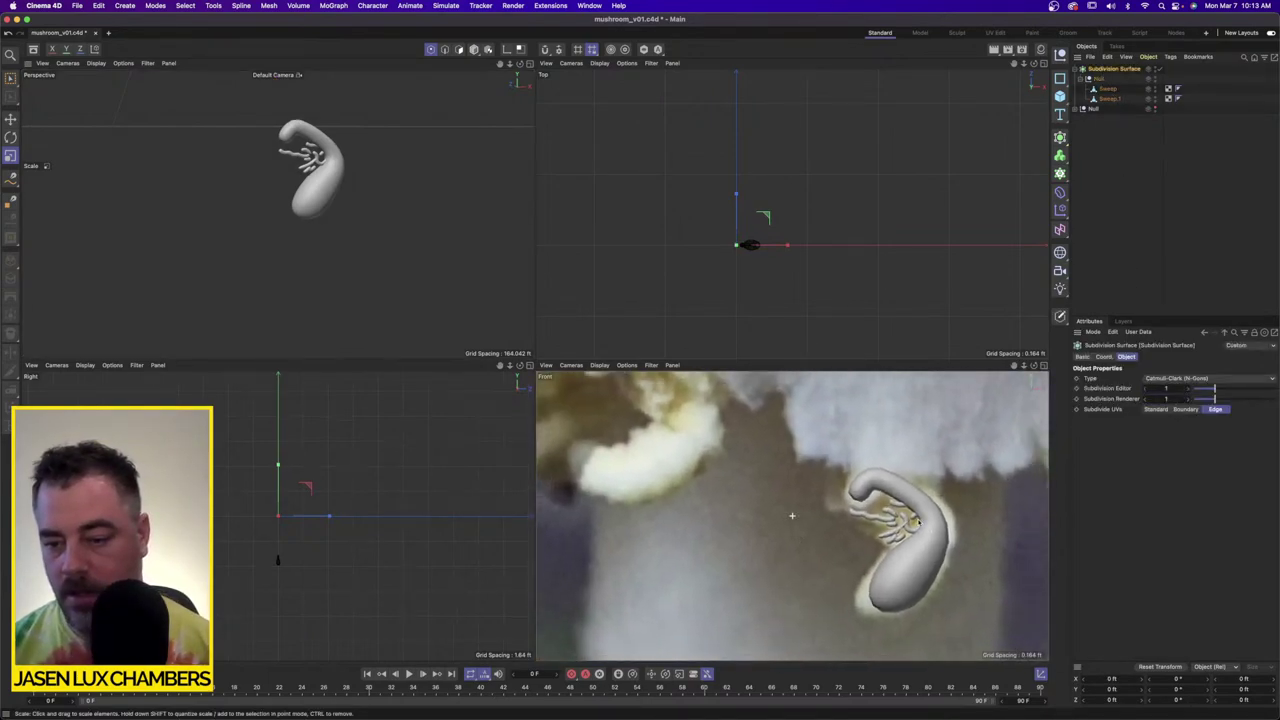
pyautogui.keyDown('alt'); pyautogui.moveTo(937, 496); pyautogui.dragTo(831, 486, button='middle'); pyautogui.keyUp('alt')
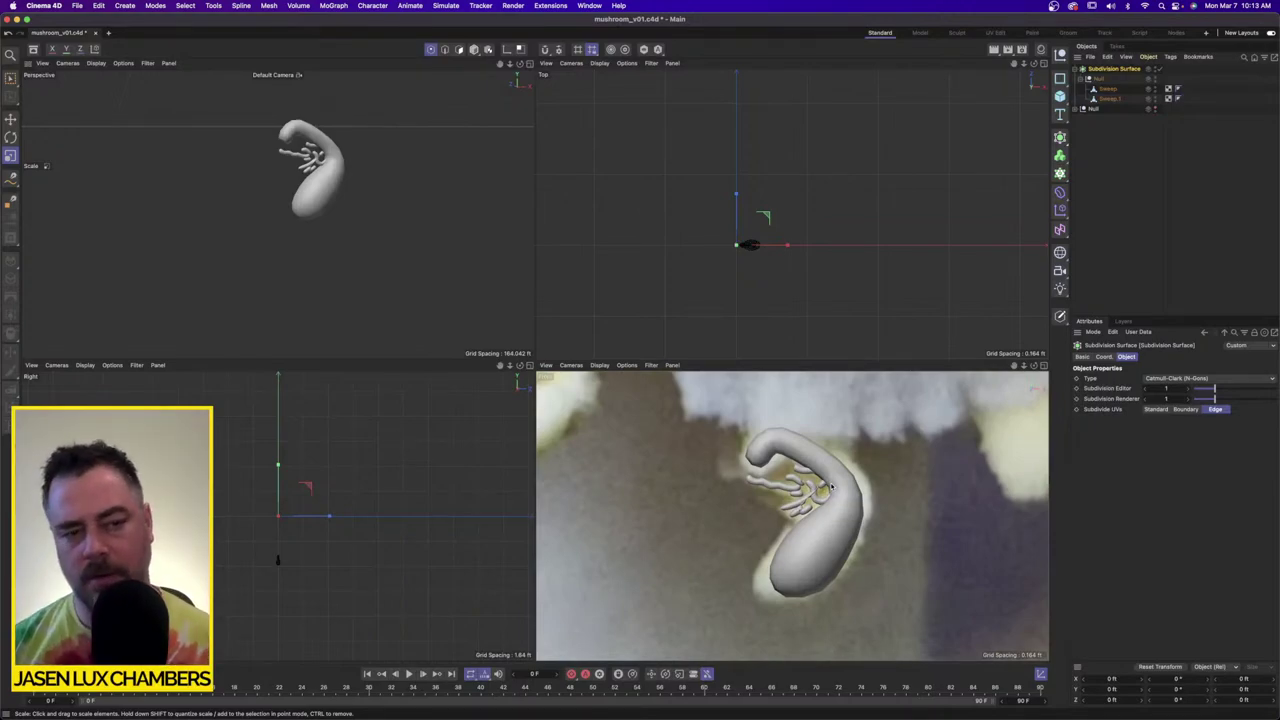
pyautogui.click(1108, 99)
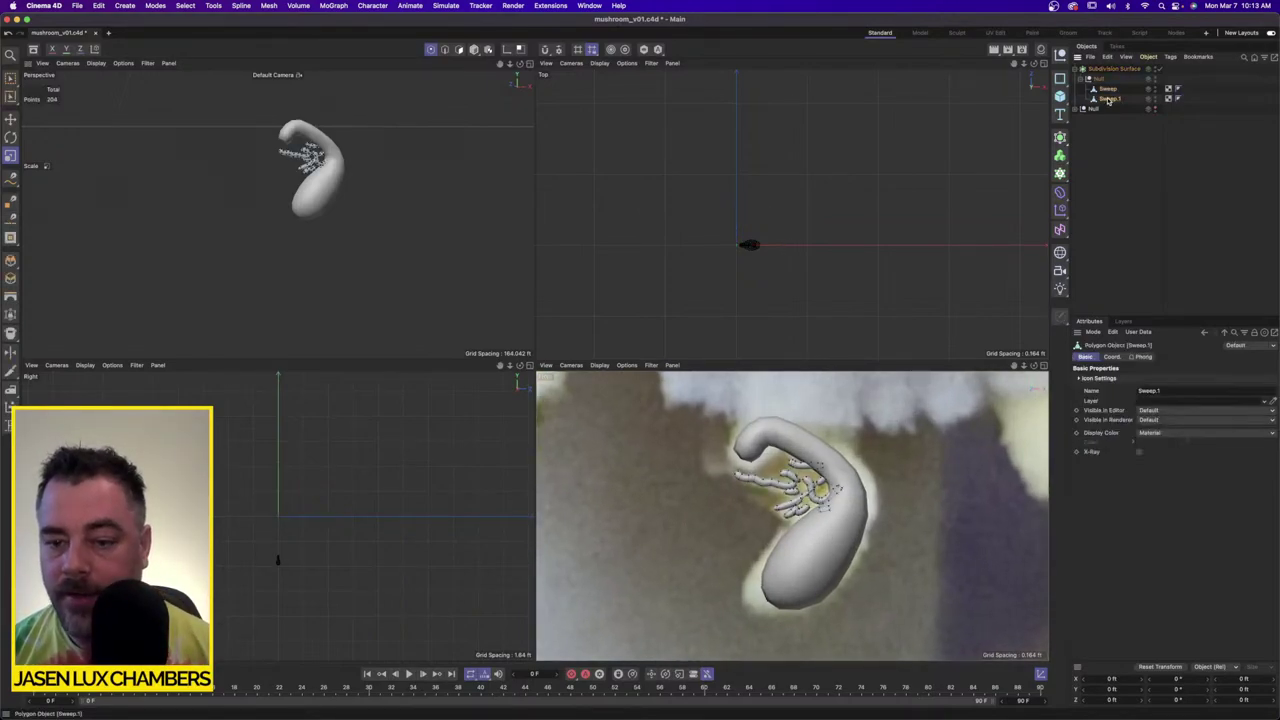
pyautogui.click(1108, 89)
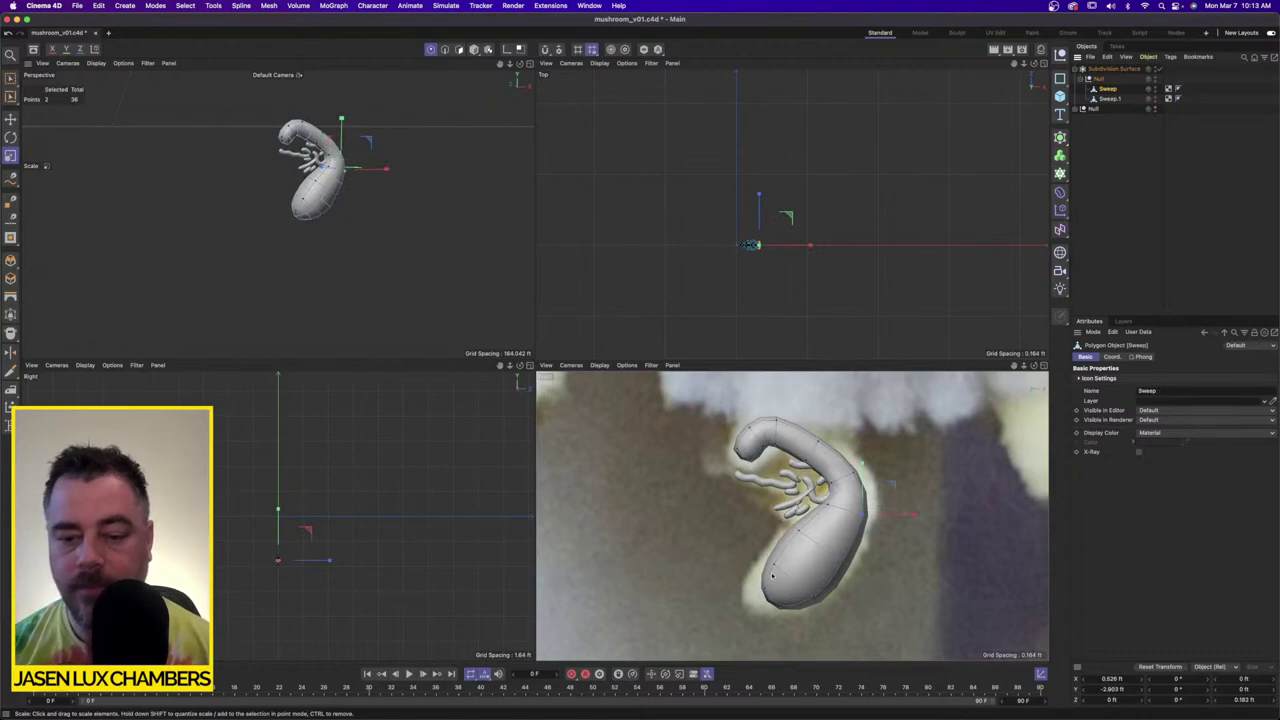
pyautogui.press('e')
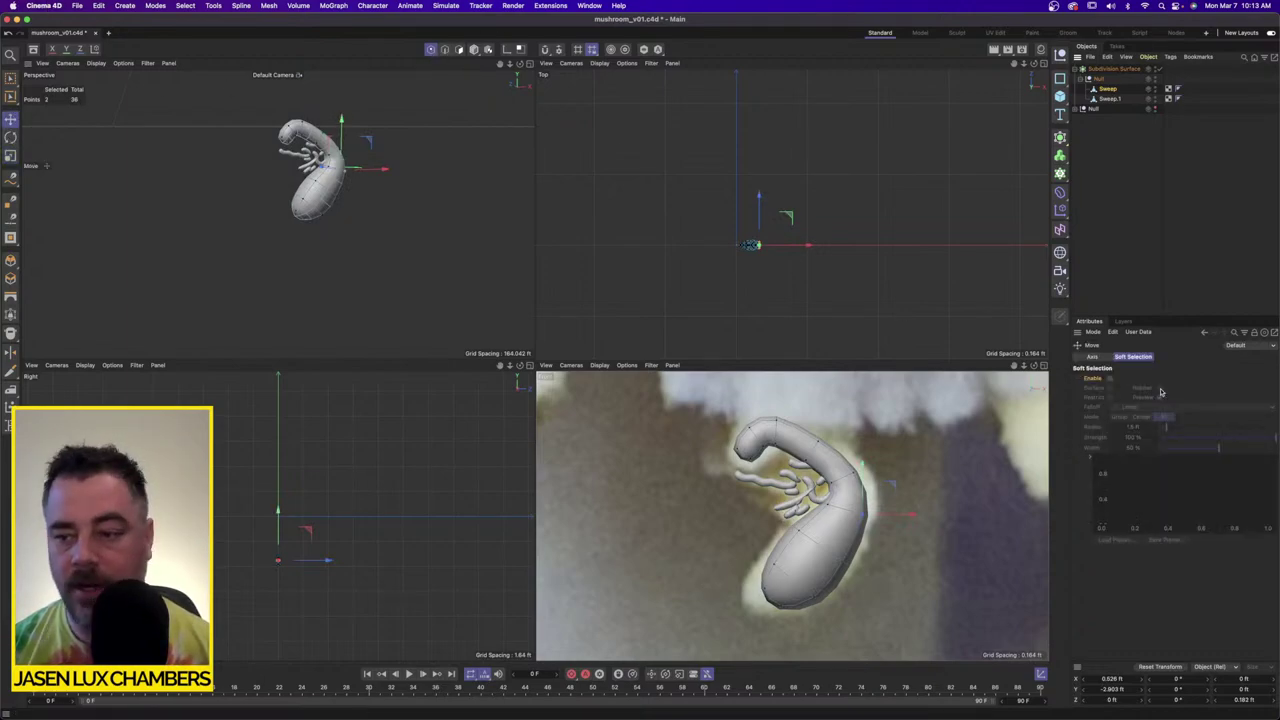
pyautogui.click(1110, 377)
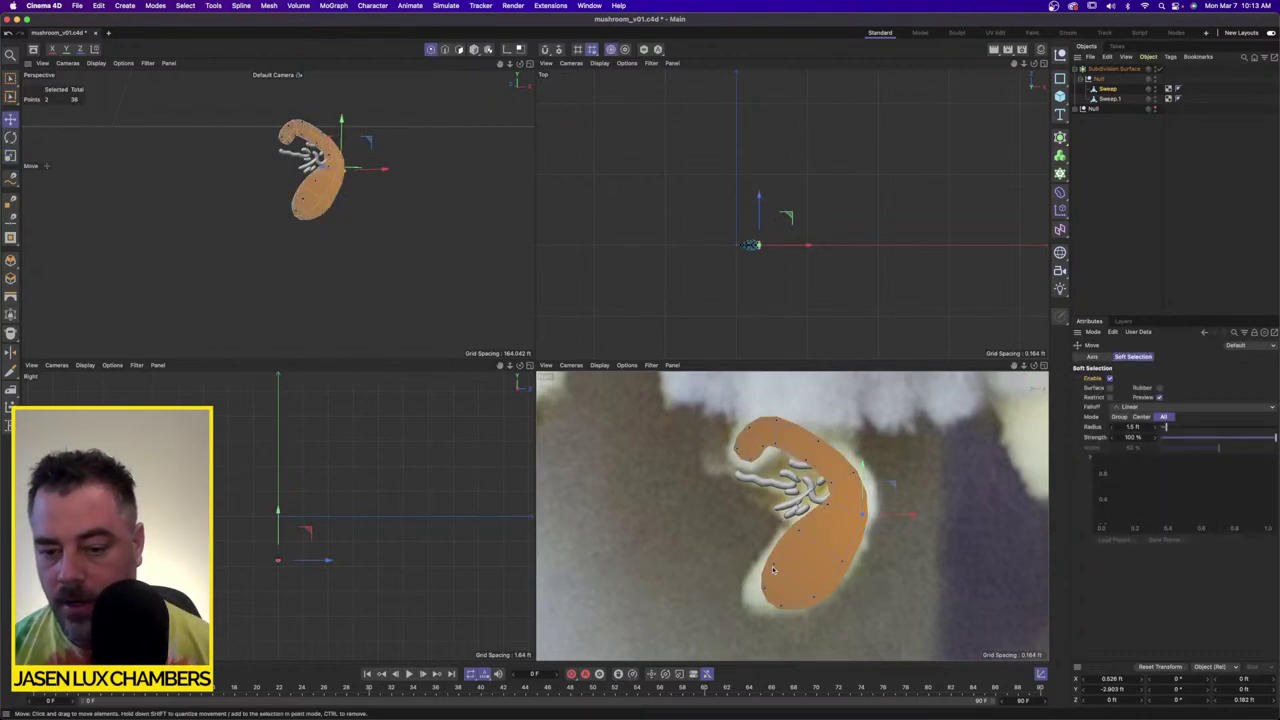
pyautogui.click(772, 562)
pyautogui.click(1145, 427)
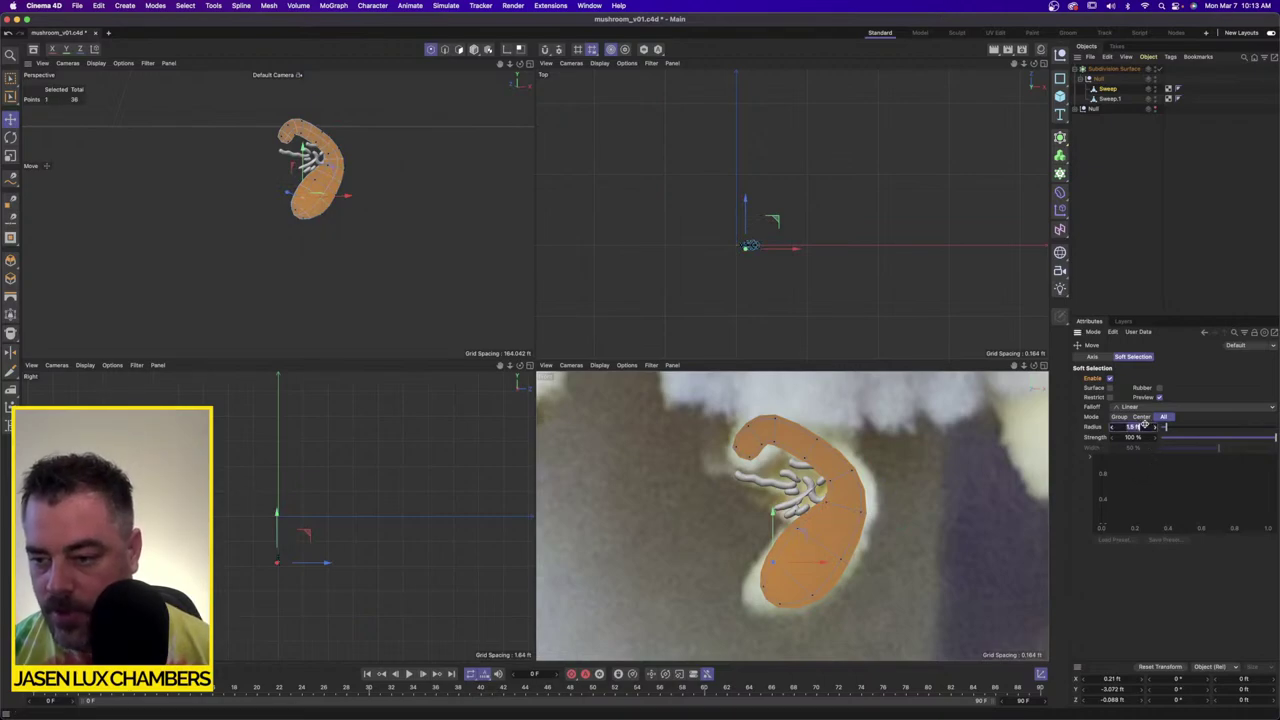
pyautogui.write('0.5')
pyautogui.press('Return')
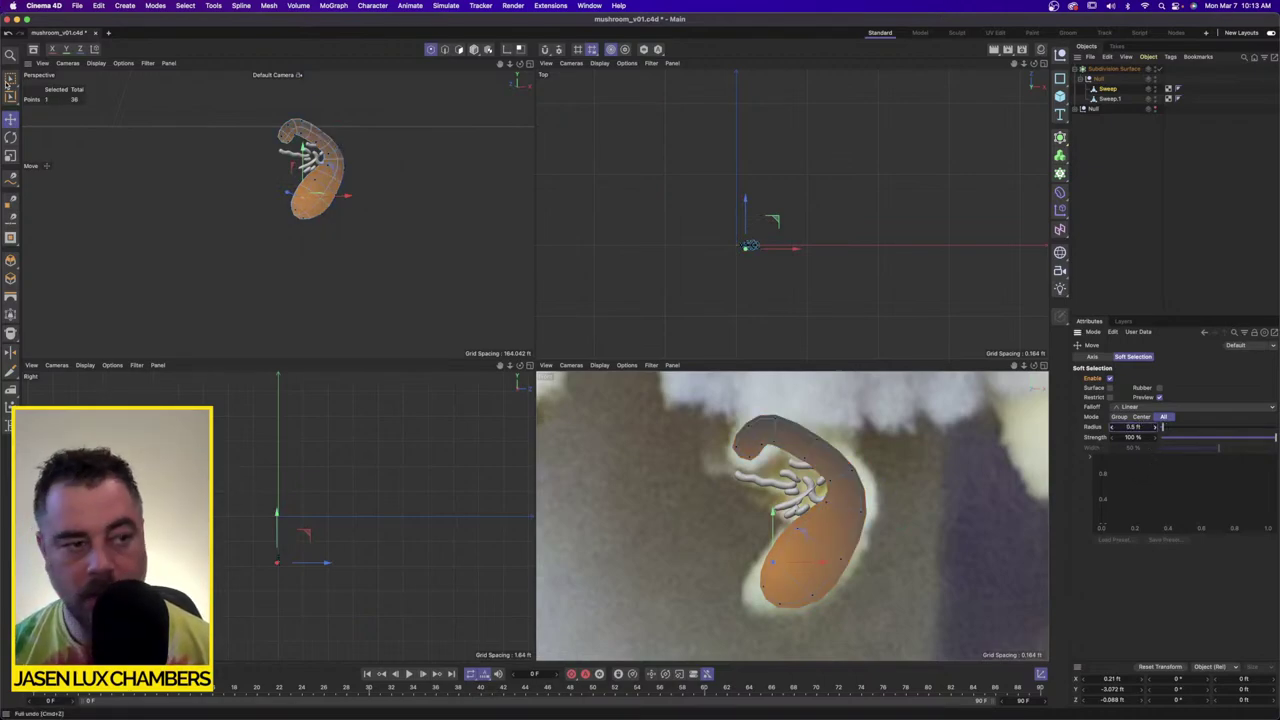
# Step: Move points at the lower end and outer edge of the large curved body outward to match the reference photo
pyautogui.moveTo(685, 584); pyautogui.dragTo(696, 620)
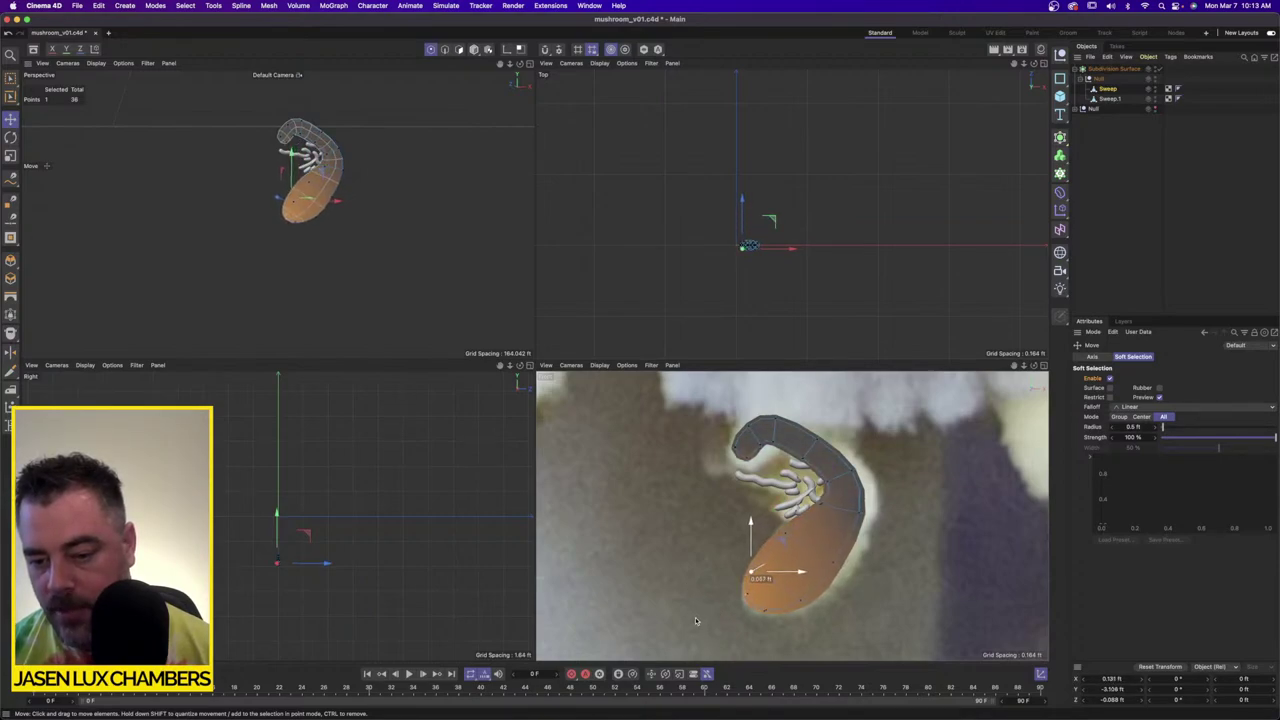
pyautogui.click(835, 564)
pyautogui.moveTo(906, 589); pyautogui.dragTo(910, 590)
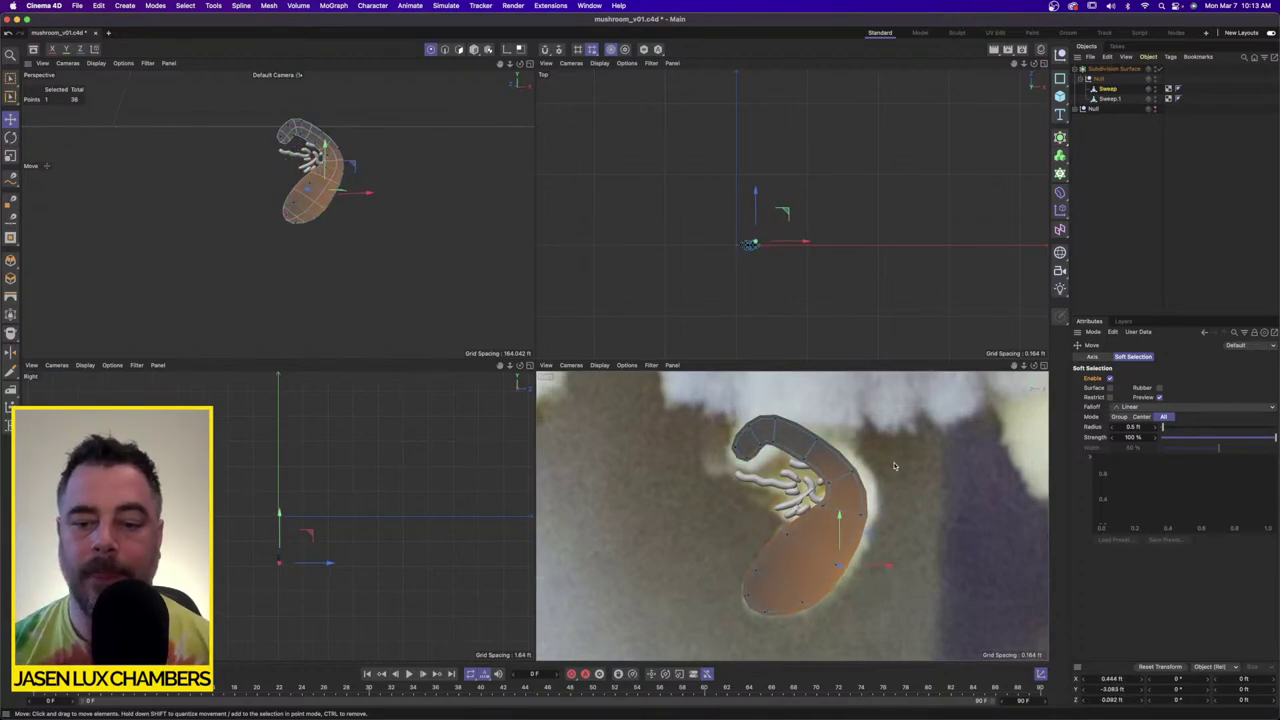
pyautogui.click(855, 475)
pyautogui.moveTo(920, 514); pyautogui.dragTo(931, 510)
# Step: Reduce the soft selection radius to 0.2 ft and adjust points at the curled tip and inner bend to the reference
pyautogui.click(750, 427)
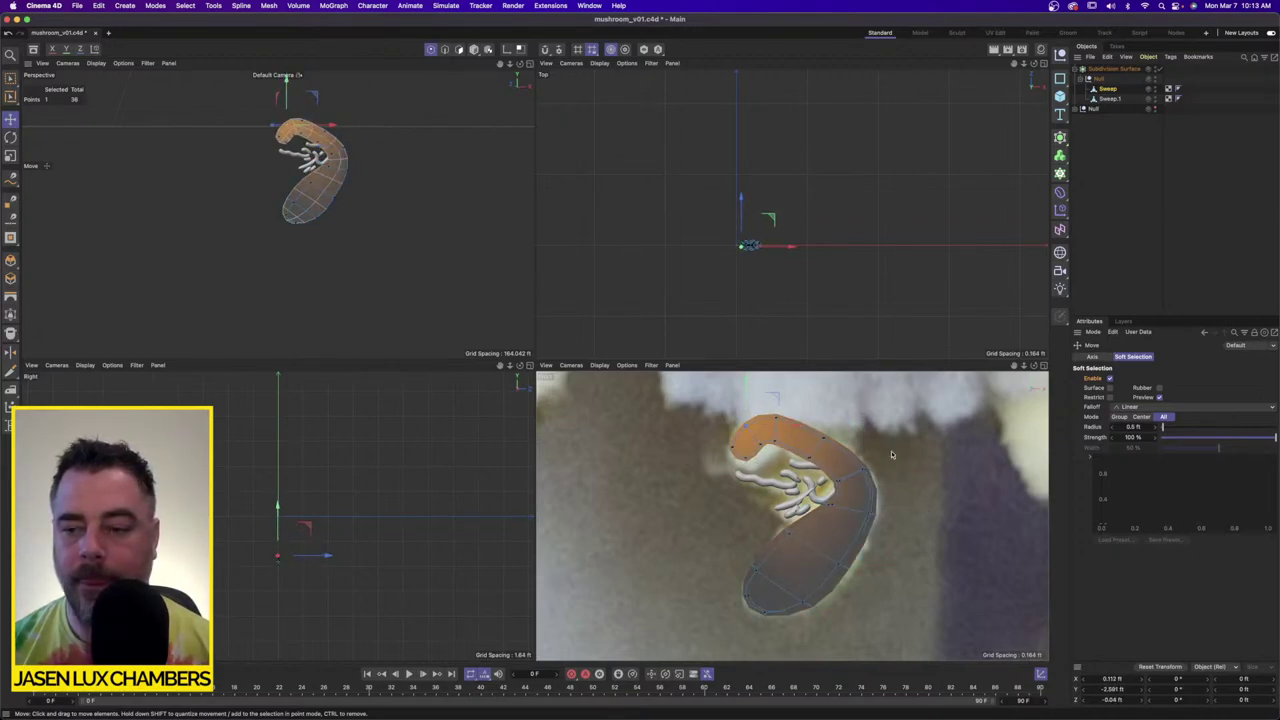
pyautogui.rightClick(1149, 427)
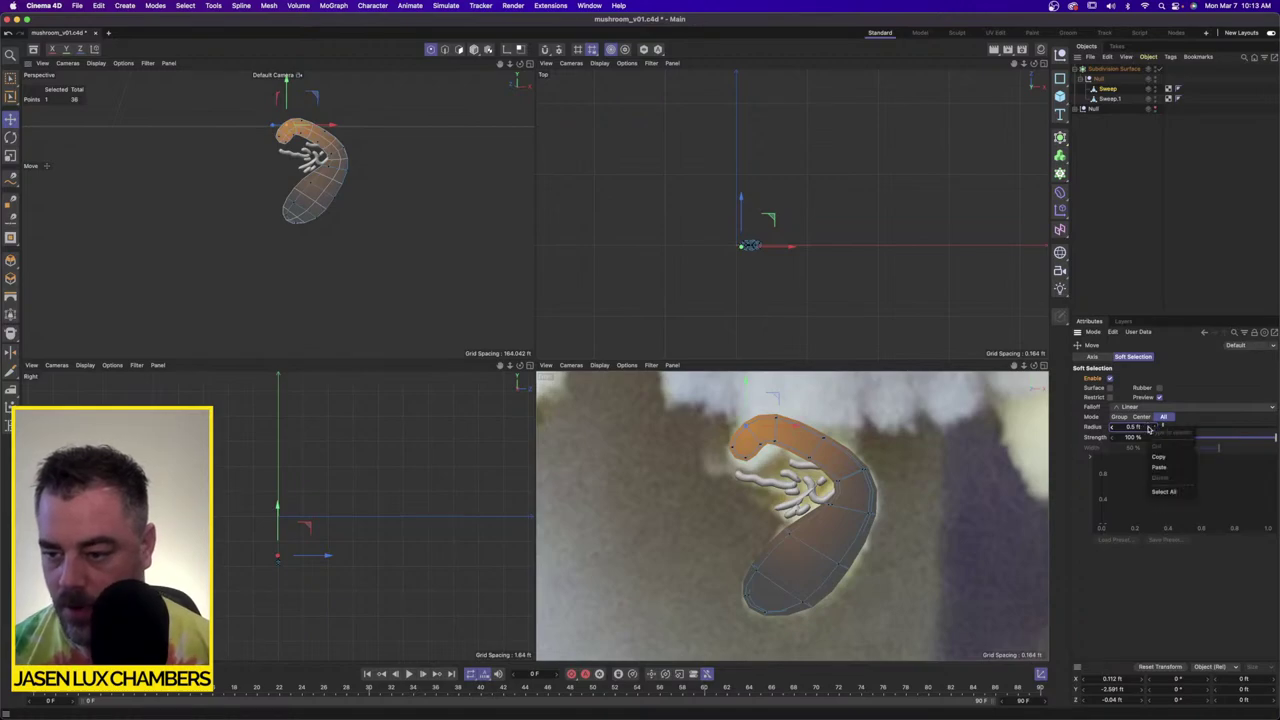
pyautogui.click(1133, 427)
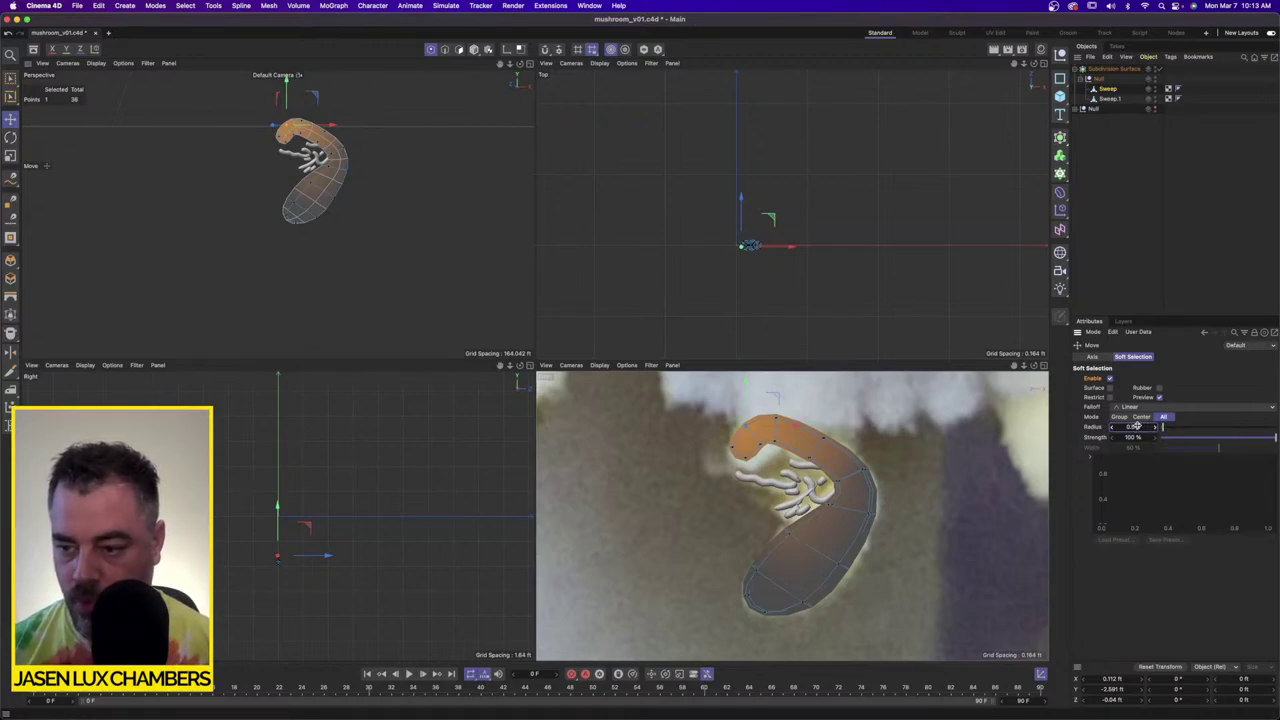
pyautogui.doubleClick(1143, 427)
pyautogui.write('0.3')
pyautogui.press('Return')
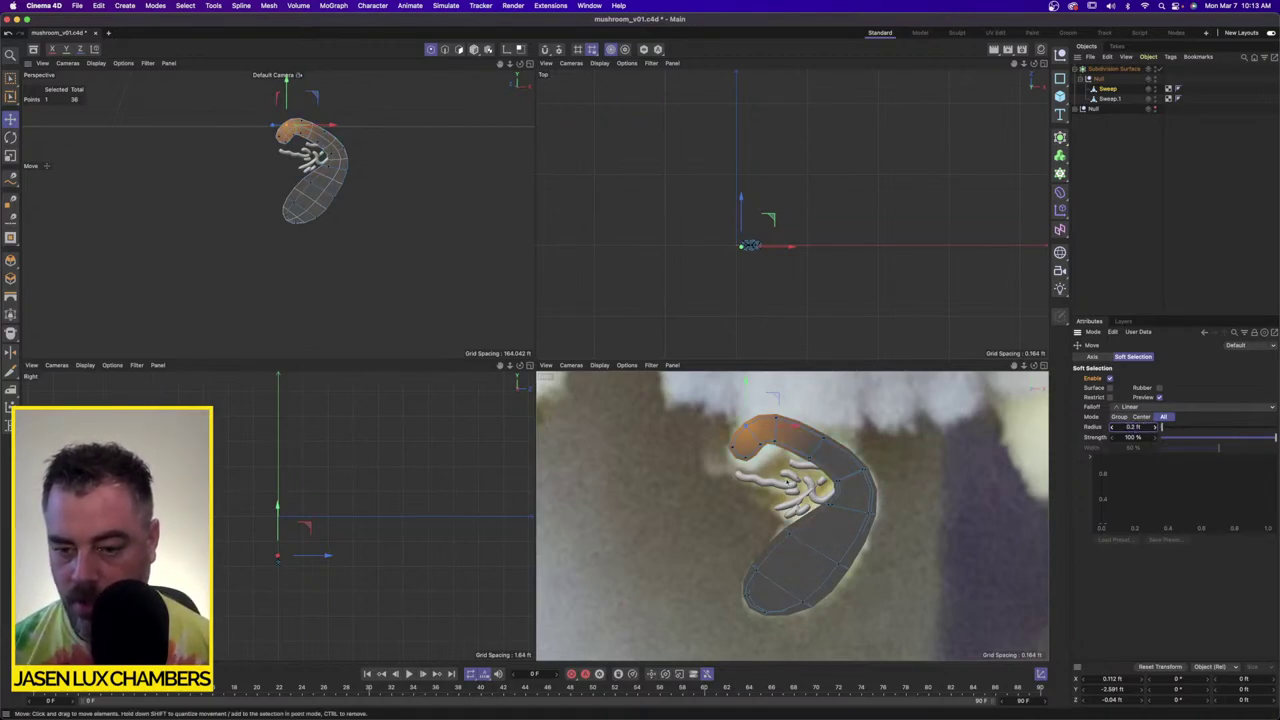
pyautogui.moveTo(762, 448)
pyautogui.mouseDown()
pyautogui.moveTo(763, 494)
pyautogui.moveTo(747, 466)
pyautogui.mouseUp()
pyautogui.click(836, 482)
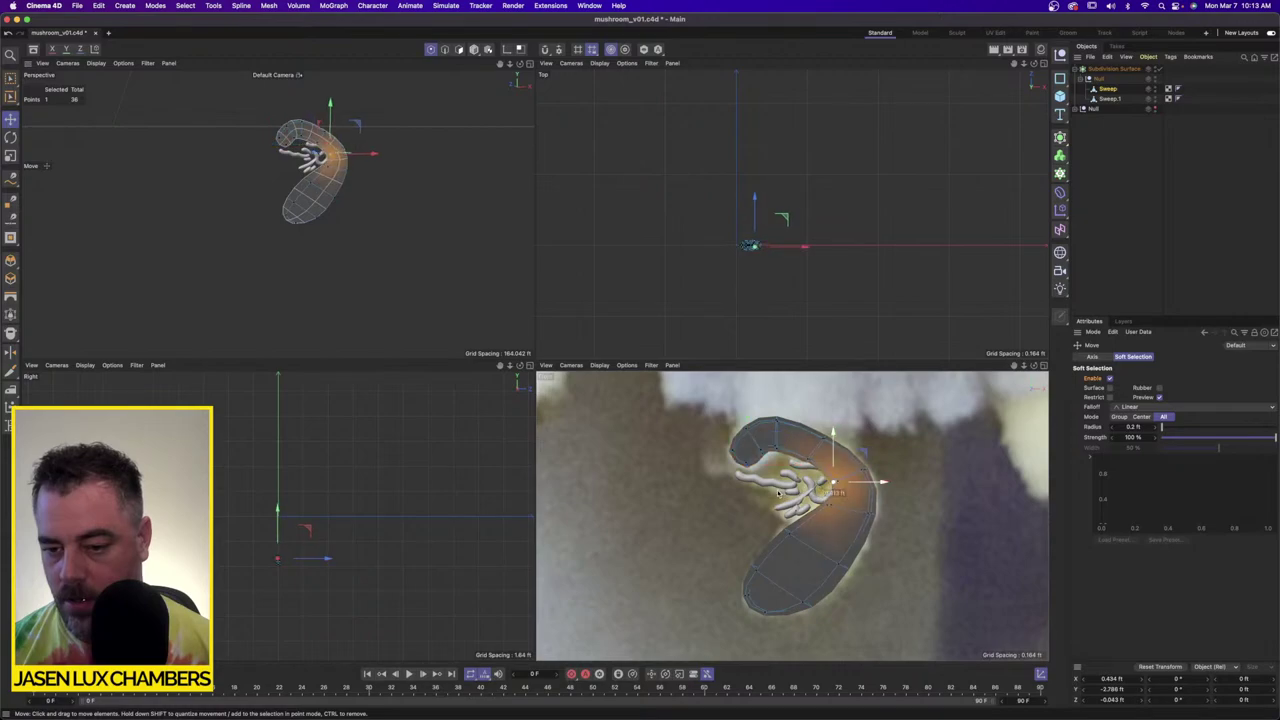
pyautogui.moveTo(882, 481); pyautogui.dragTo(873, 481)
pyautogui.click(943, 530)
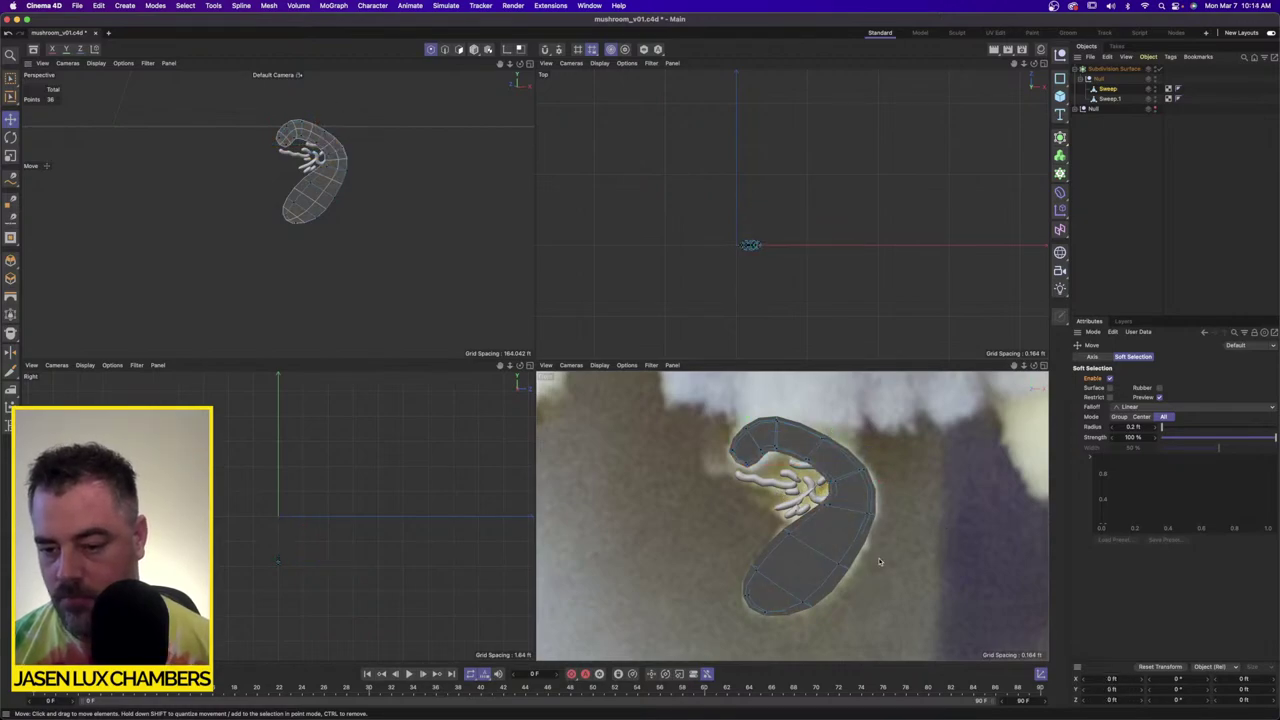
# Step: Nudge the large body's outer edge point to fit the reference outline and clear the object selection
pyautogui.click(842, 568)
pyautogui.click(875, 517)
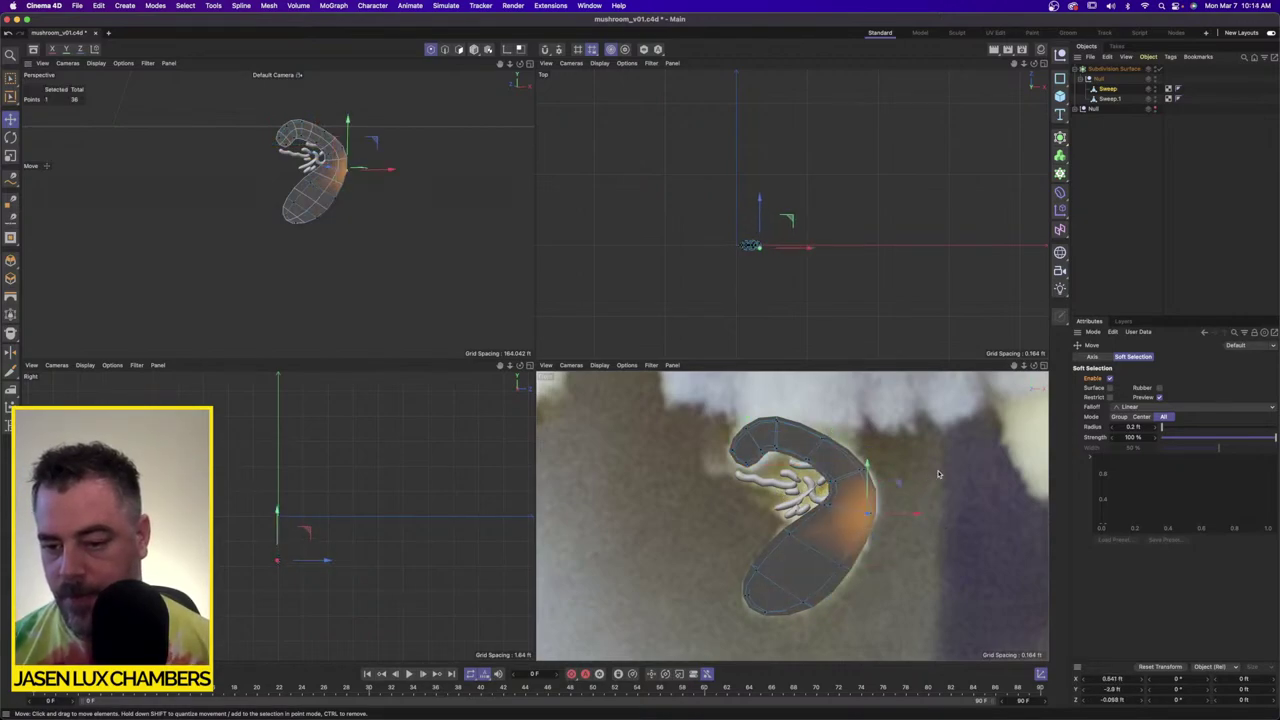
pyautogui.moveTo(940, 474); pyautogui.dragTo(945, 473)
pyautogui.click(790, 534)
pyautogui.click(702, 533)
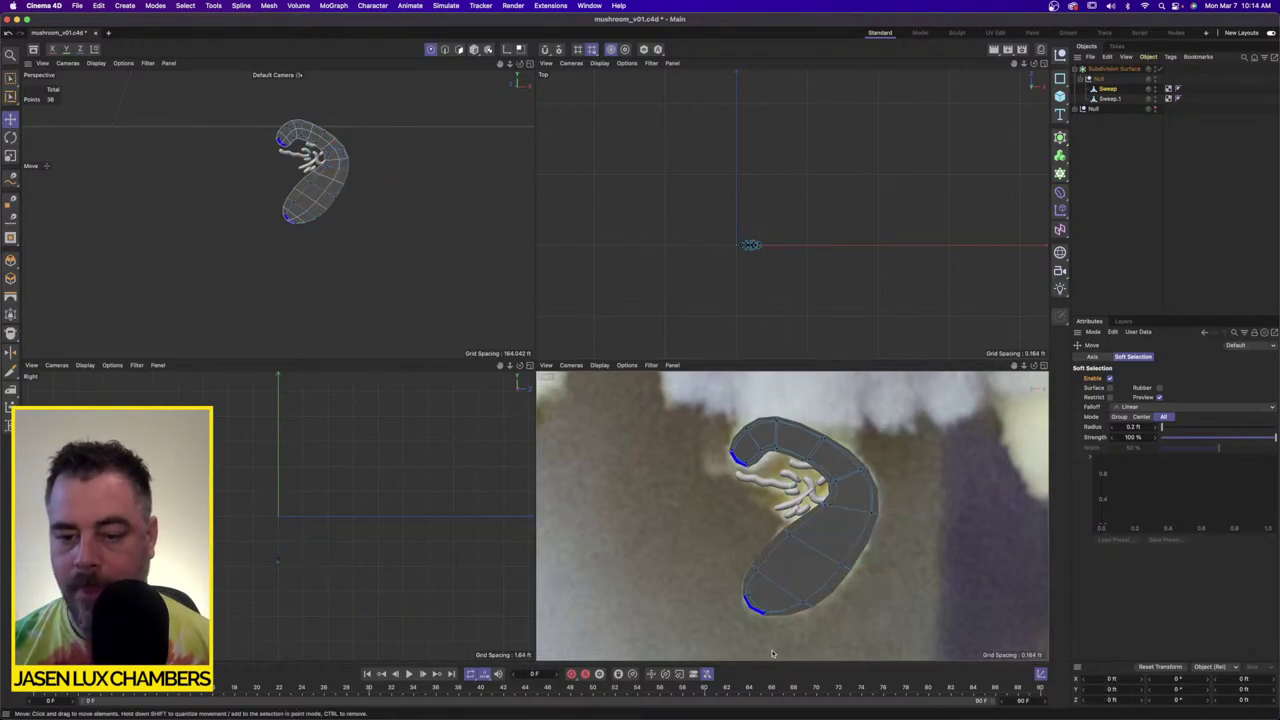
pyautogui.click(1195, 216)
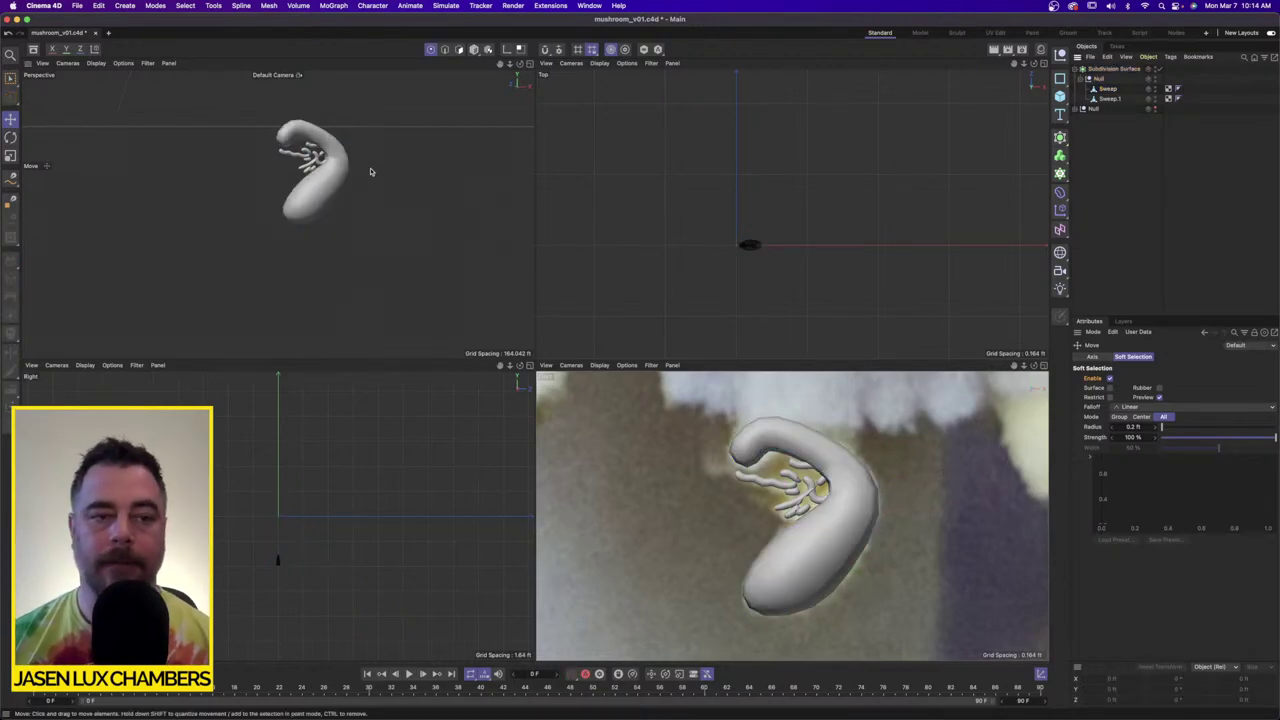
# Step: Toggle the Subdivision Surface's viewport visibility off and on to compare the model with the reference photo
pyautogui.scroll(-5, 371, 171)
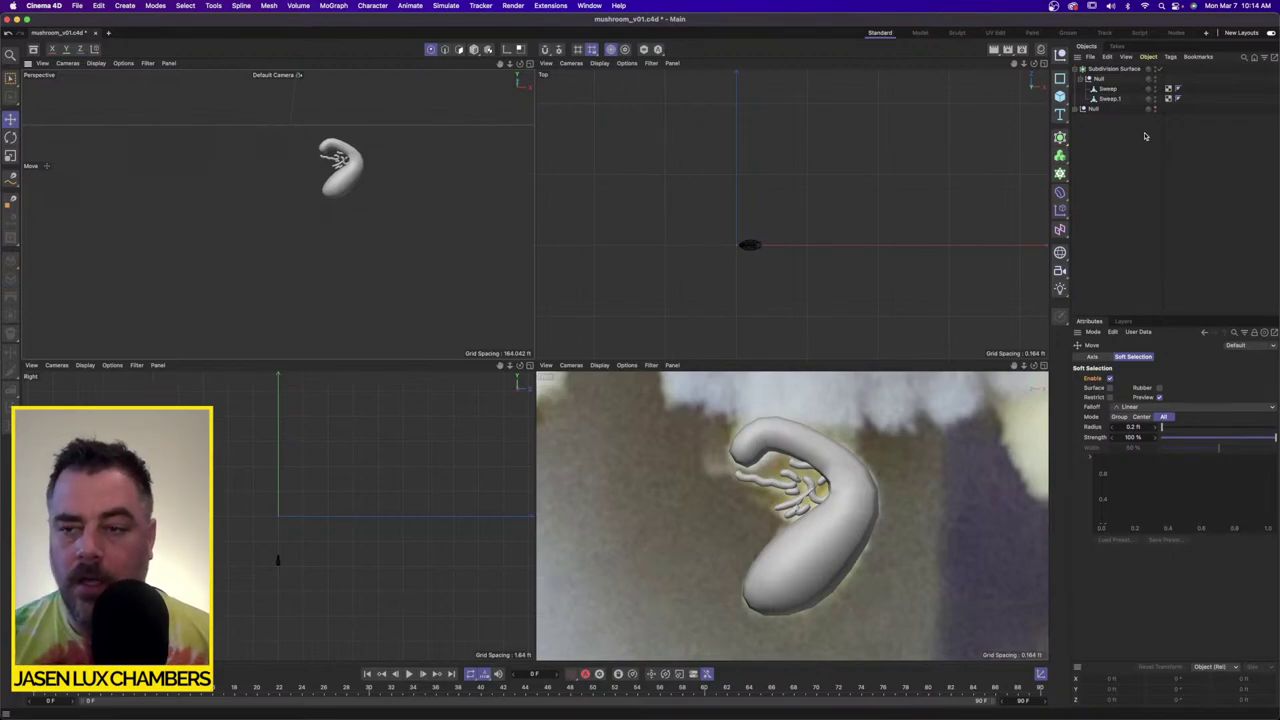
pyautogui.click(1155, 68)
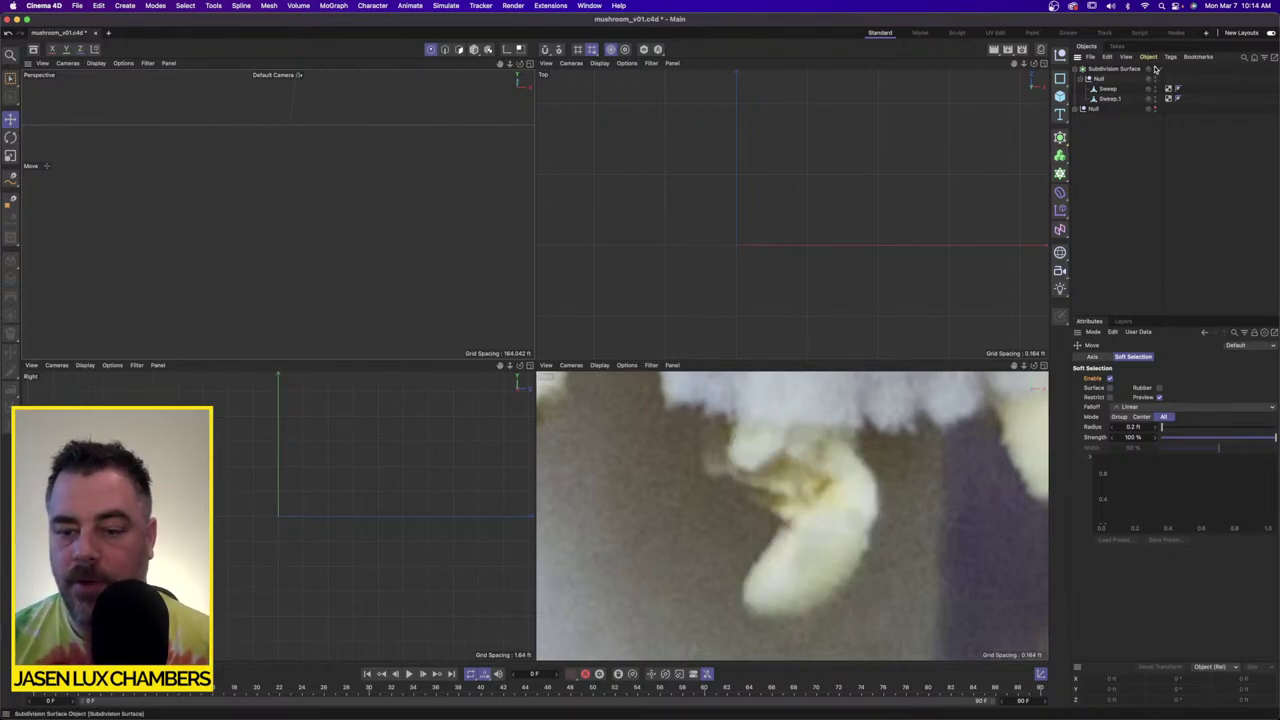
pyautogui.click(1155, 68)
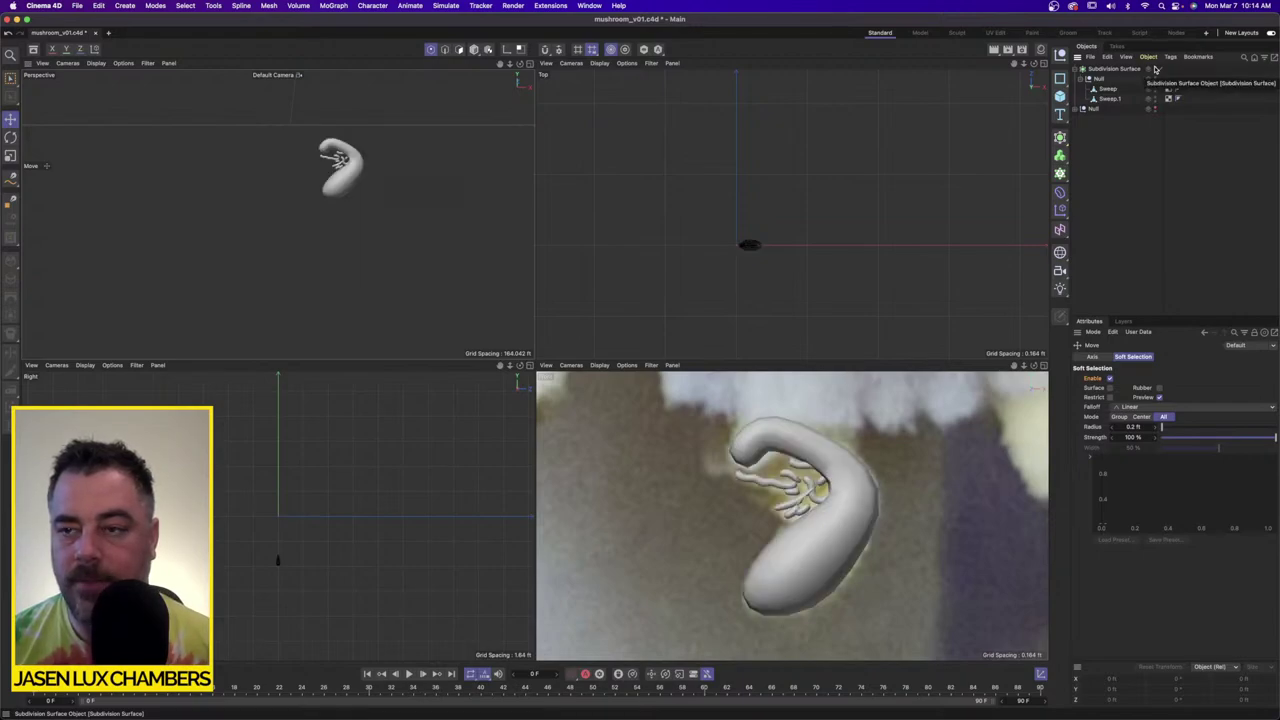
# Step: Select all polygons of the thin strands in Sweep.1
pyautogui.click(1109, 88)
pyautogui.click(1110, 100)
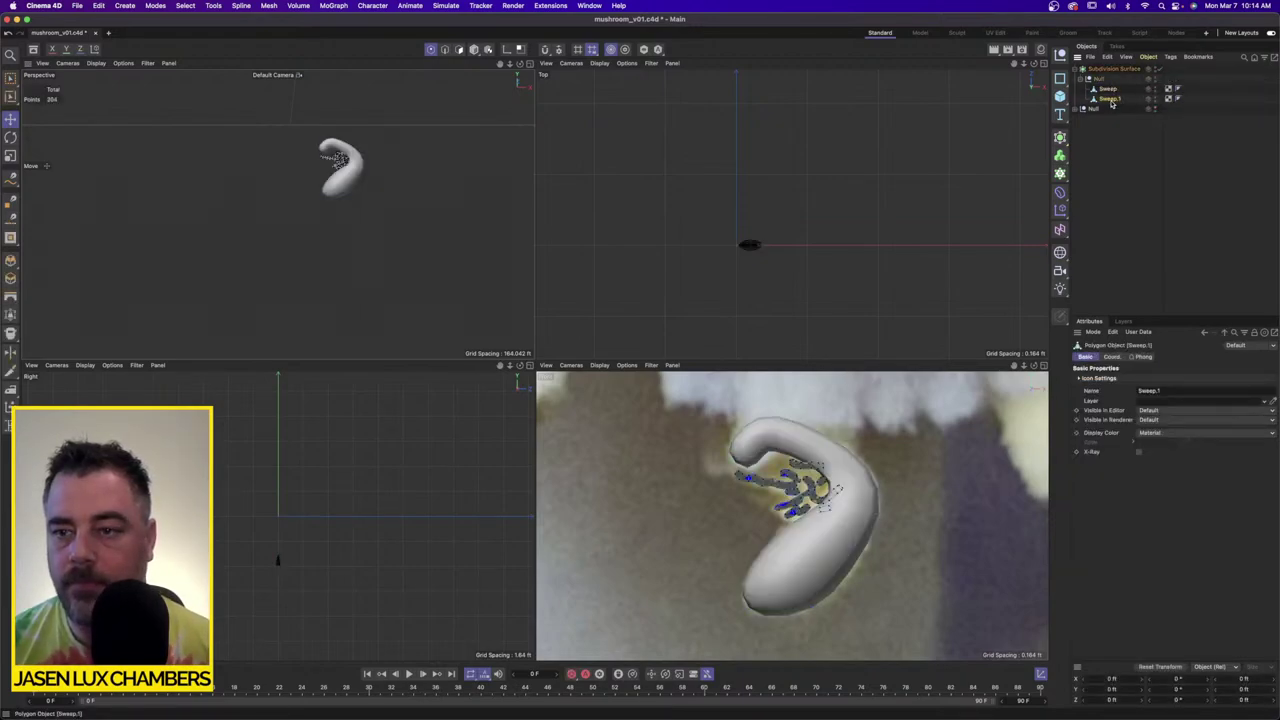
pyautogui.click(459, 49)
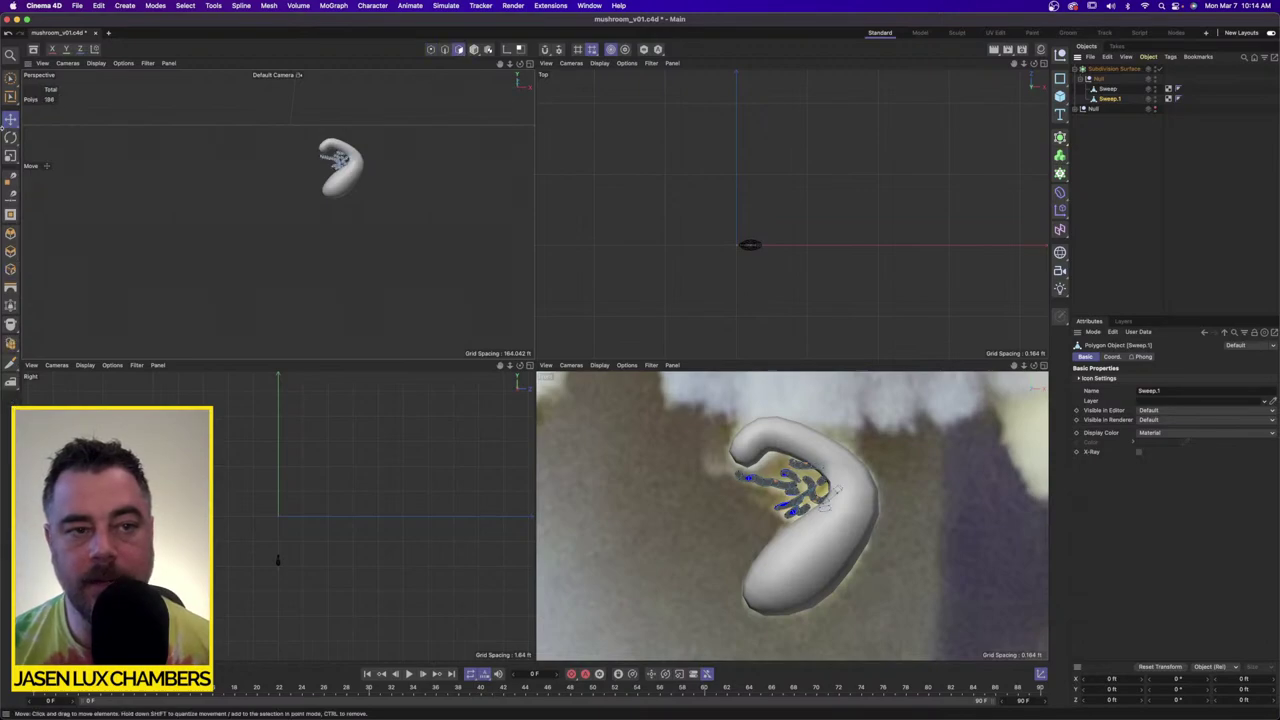
pyautogui.click(11, 156)
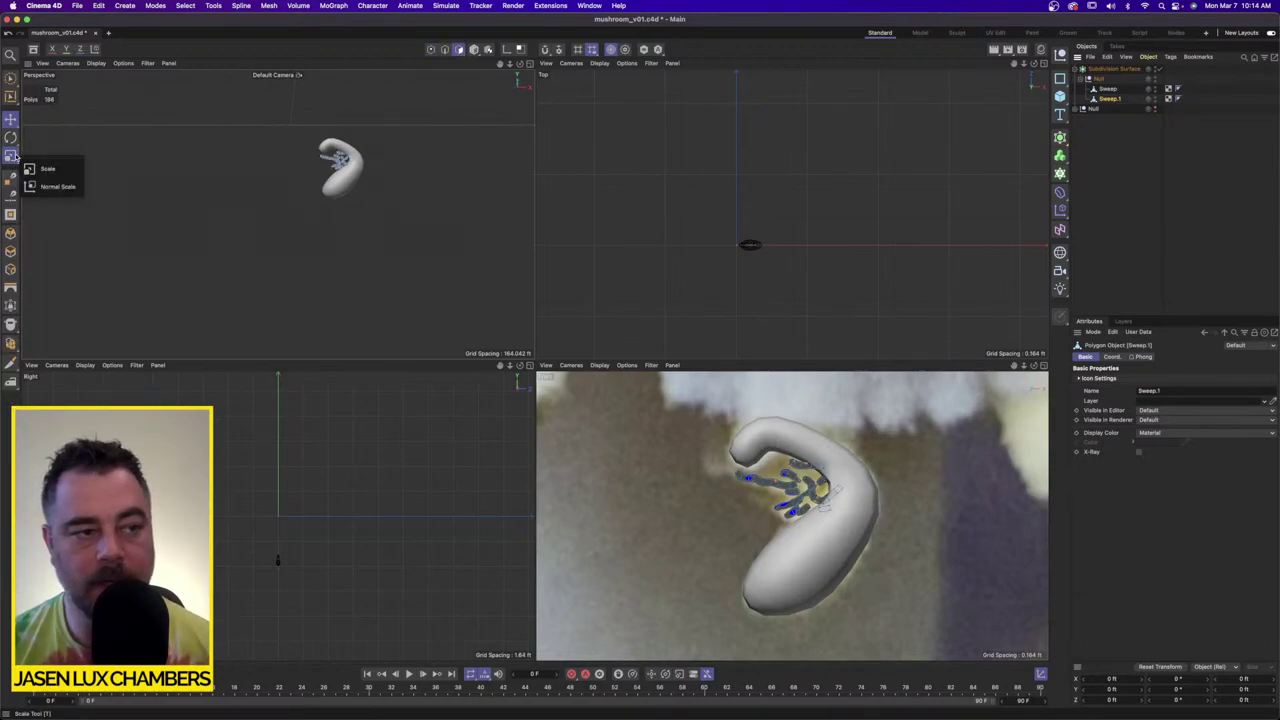
pyautogui.press('super+a')
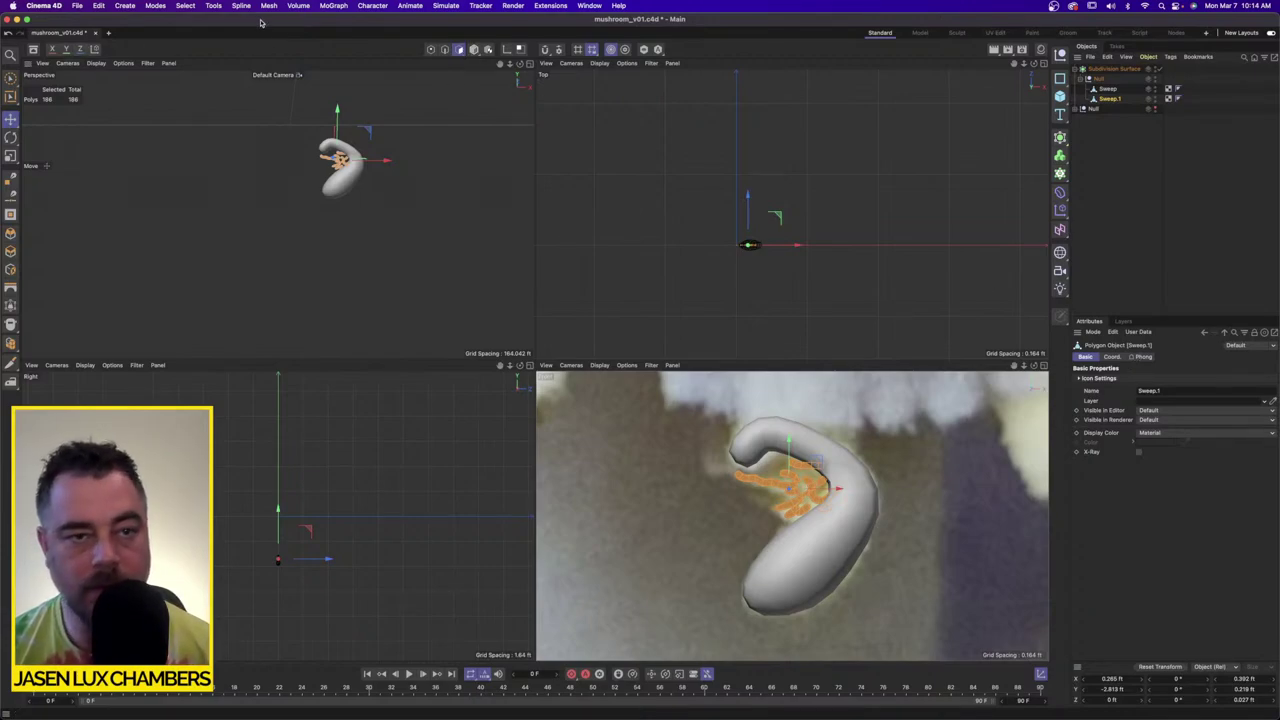
# Step: Disable soft selection for the Move tool while editing the points of Sweep.1
pyautogui.click(431, 49)
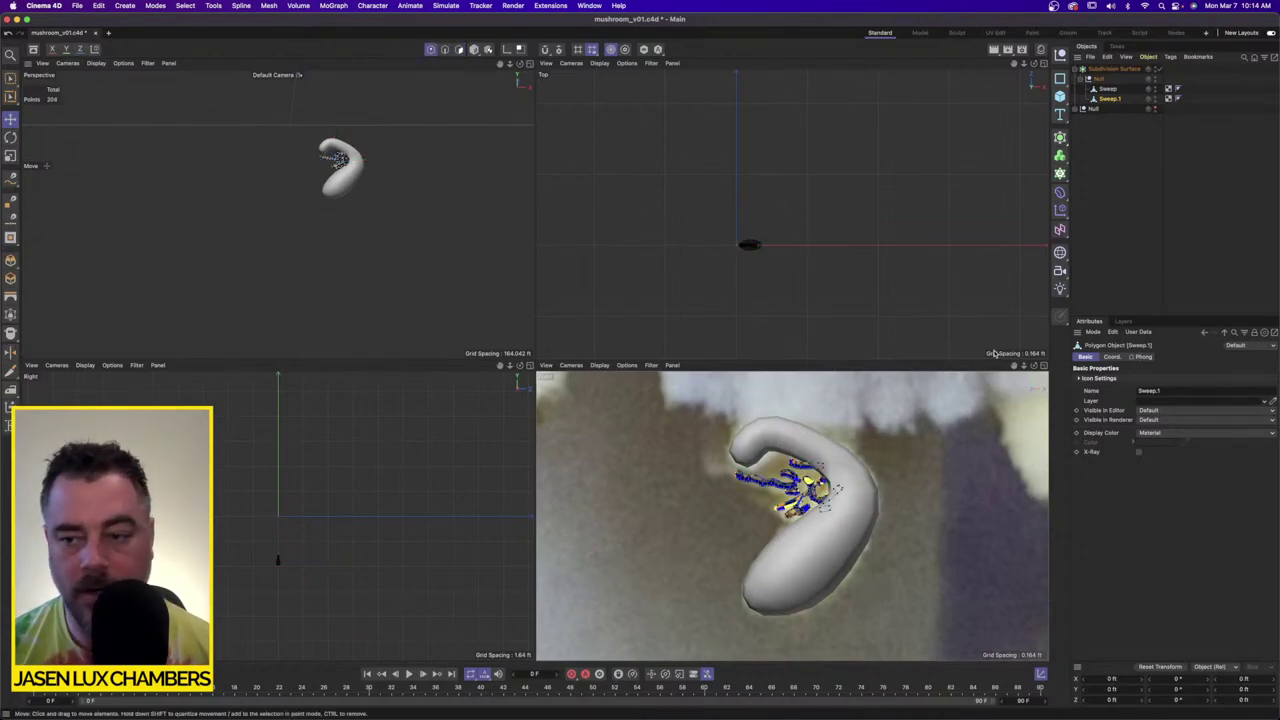
pyautogui.click(10, 119)
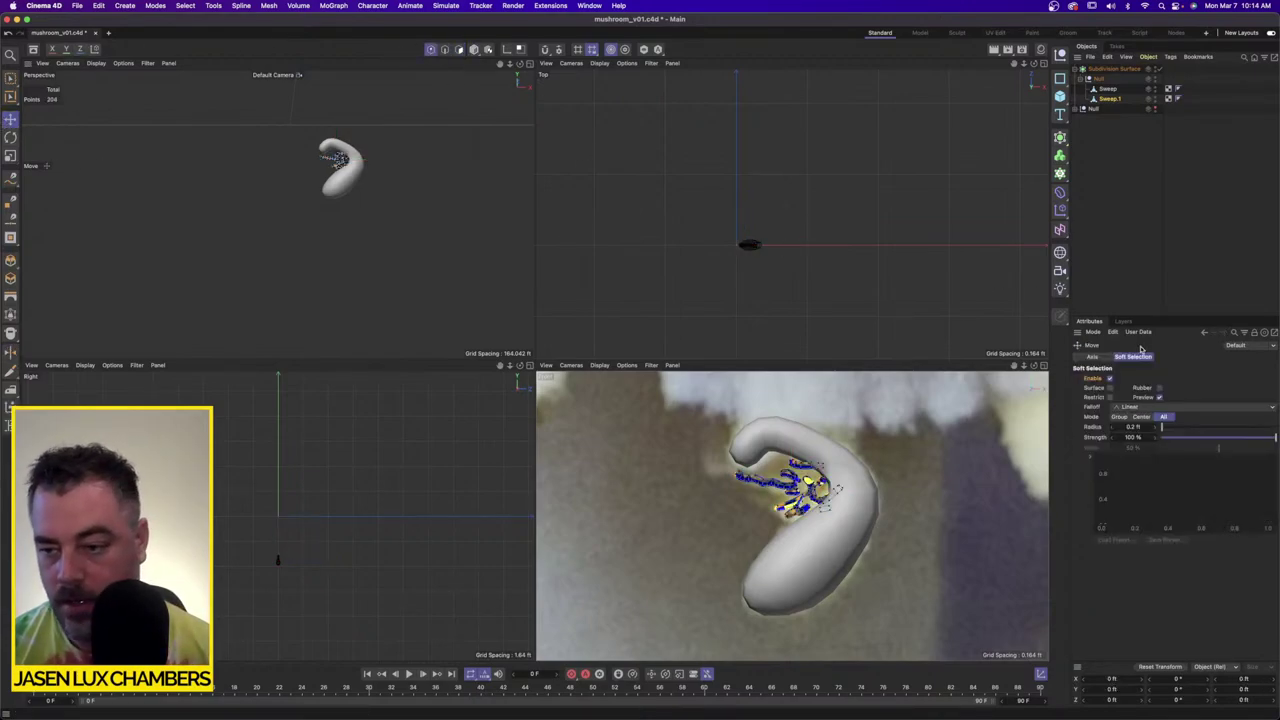
pyautogui.click(1093, 331)
pyautogui.click(1112, 331)
pyautogui.click(1147, 358)
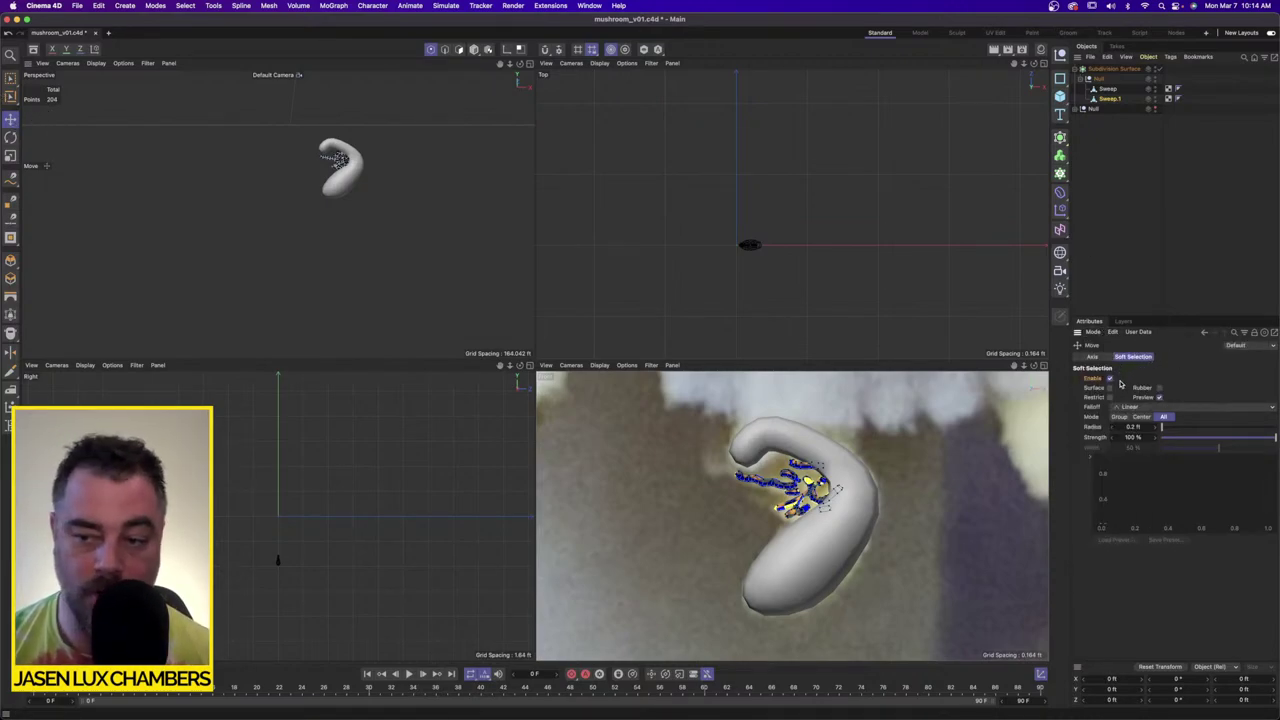
pyautogui.click(1110, 379)
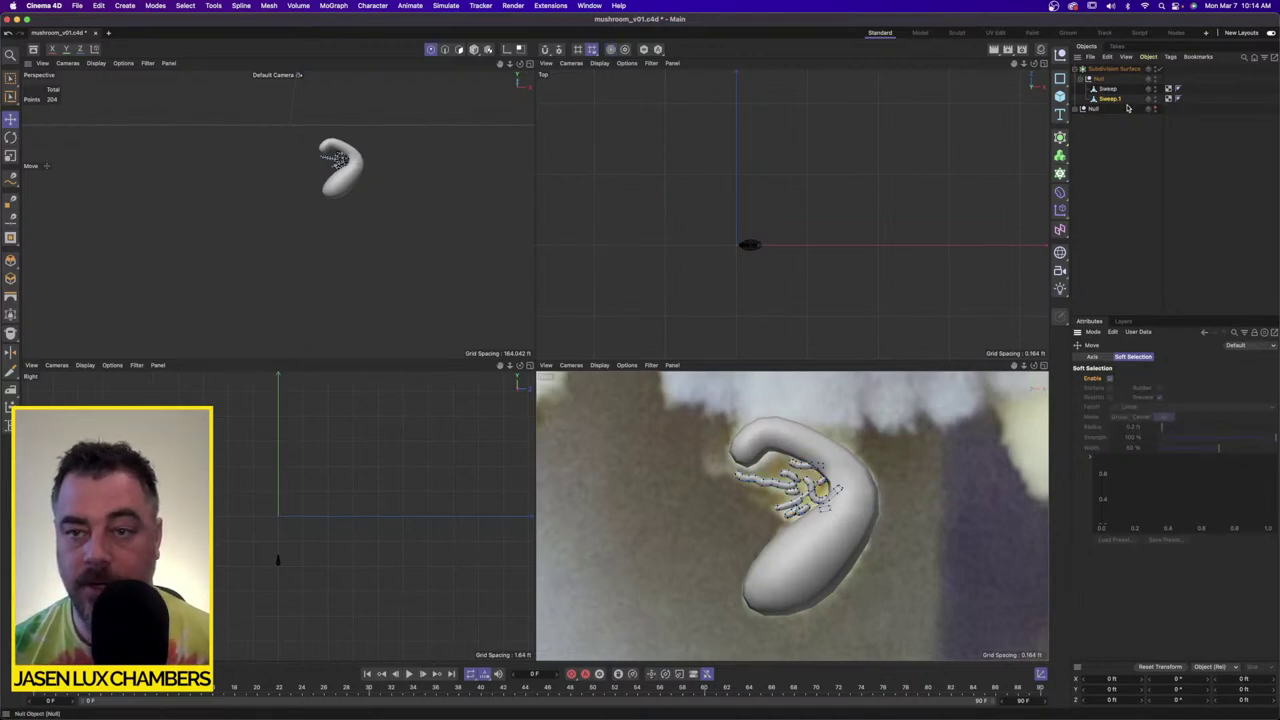
# Step: Thicken all polygons of the thin strands in Sweep.1 with Normal Scale at about 230% and clear the object selection
pyautogui.click(459, 49)
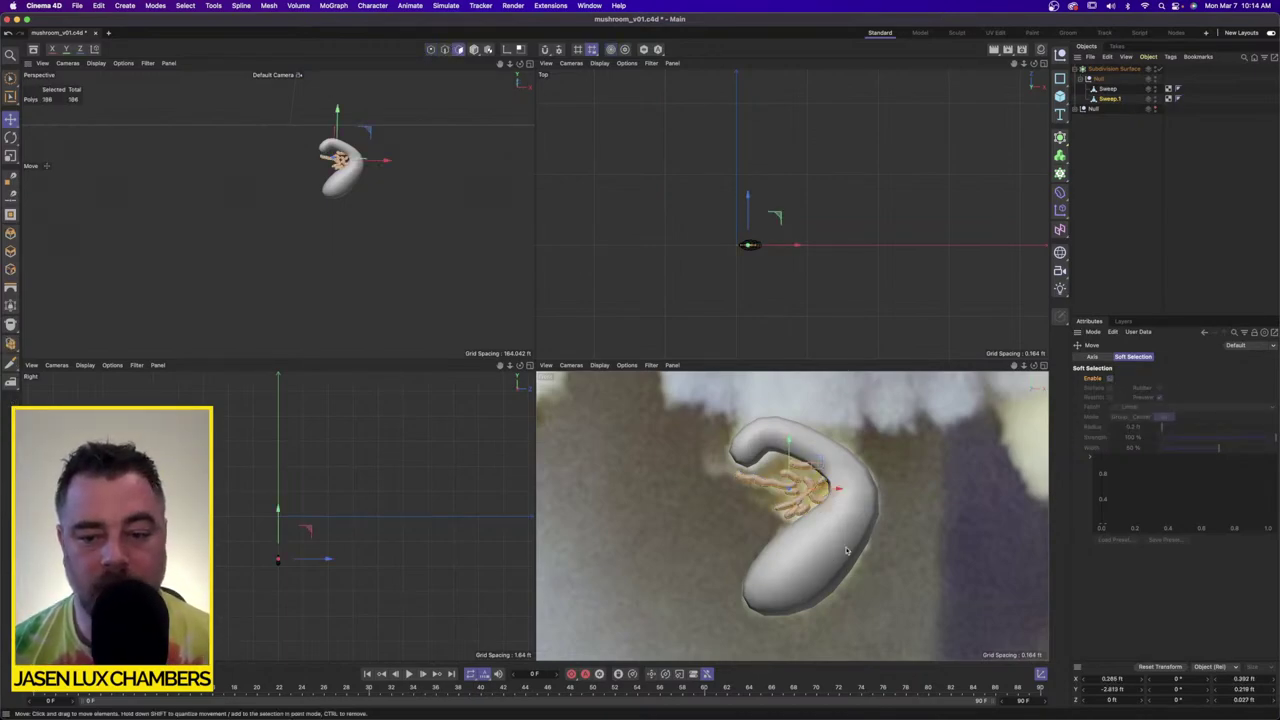
pyautogui.keyDown('alt'); pyautogui.moveTo(789, 475); pyautogui.dragTo(832, 470, button='right'); pyautogui.keyUp('alt')
pyautogui.press('s')
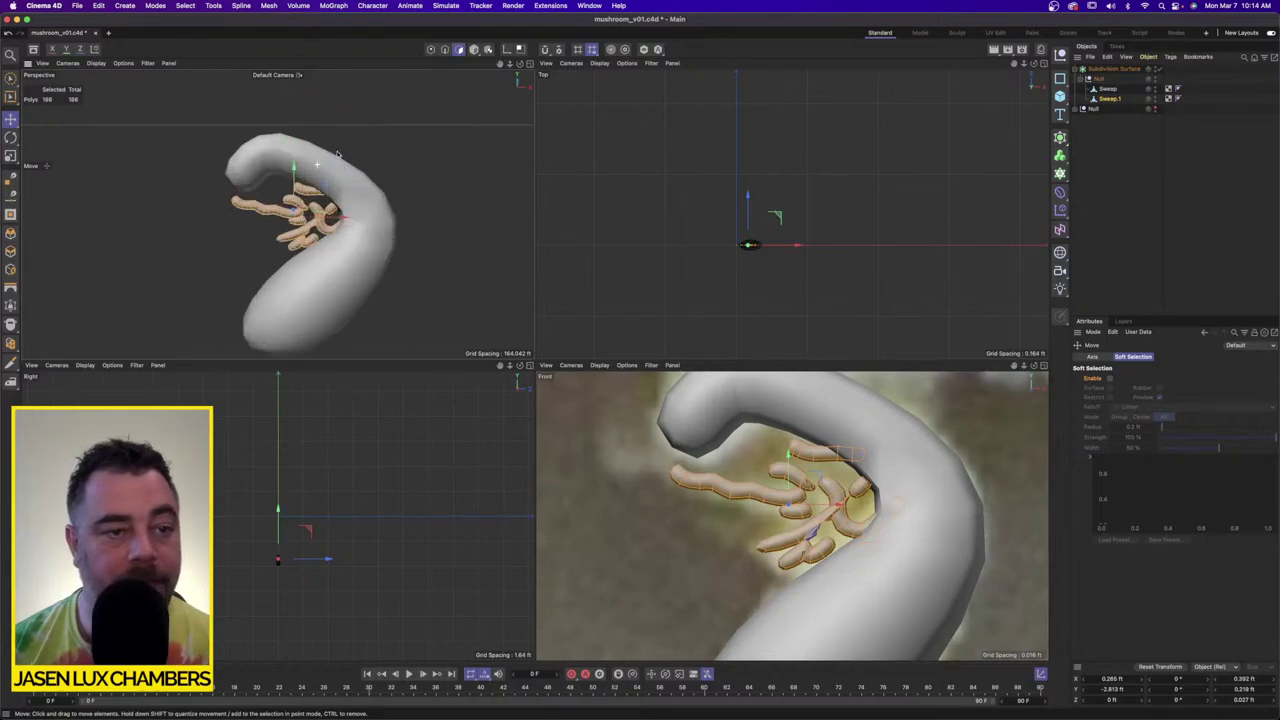
pyautogui.click(334, 5)
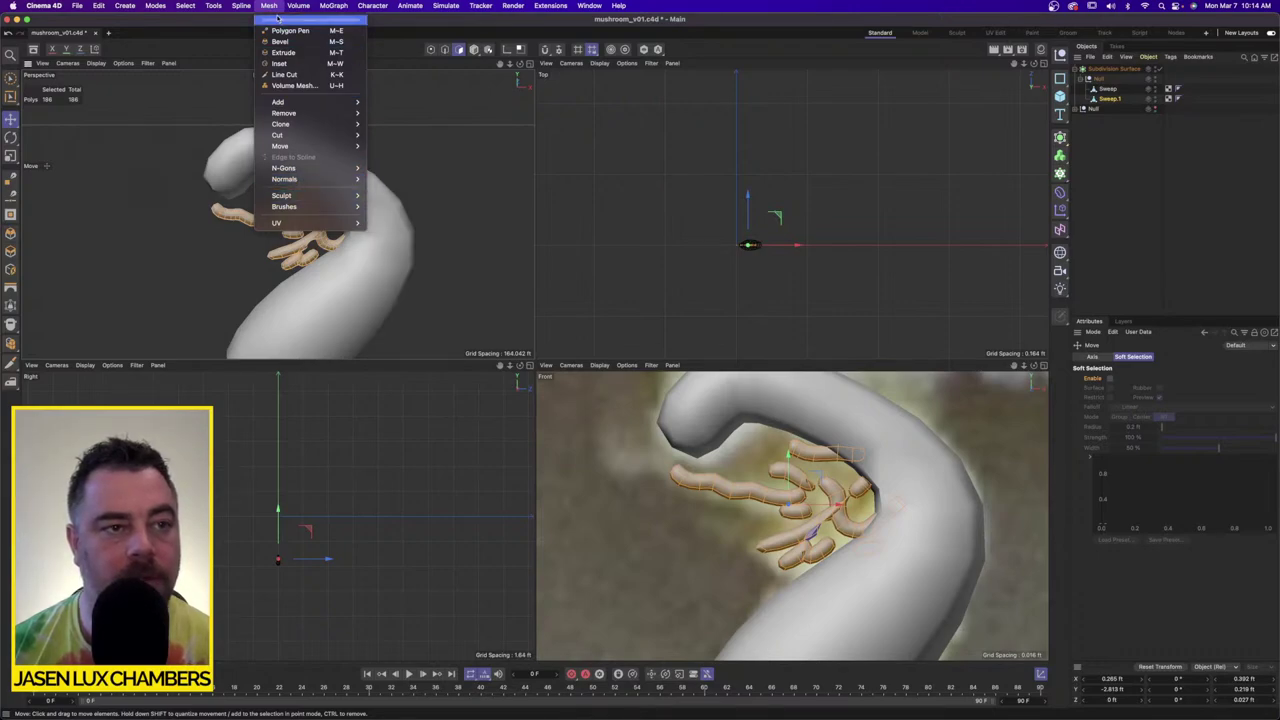
pyautogui.moveTo(243, 5)
pyautogui.moveTo(280, 146)
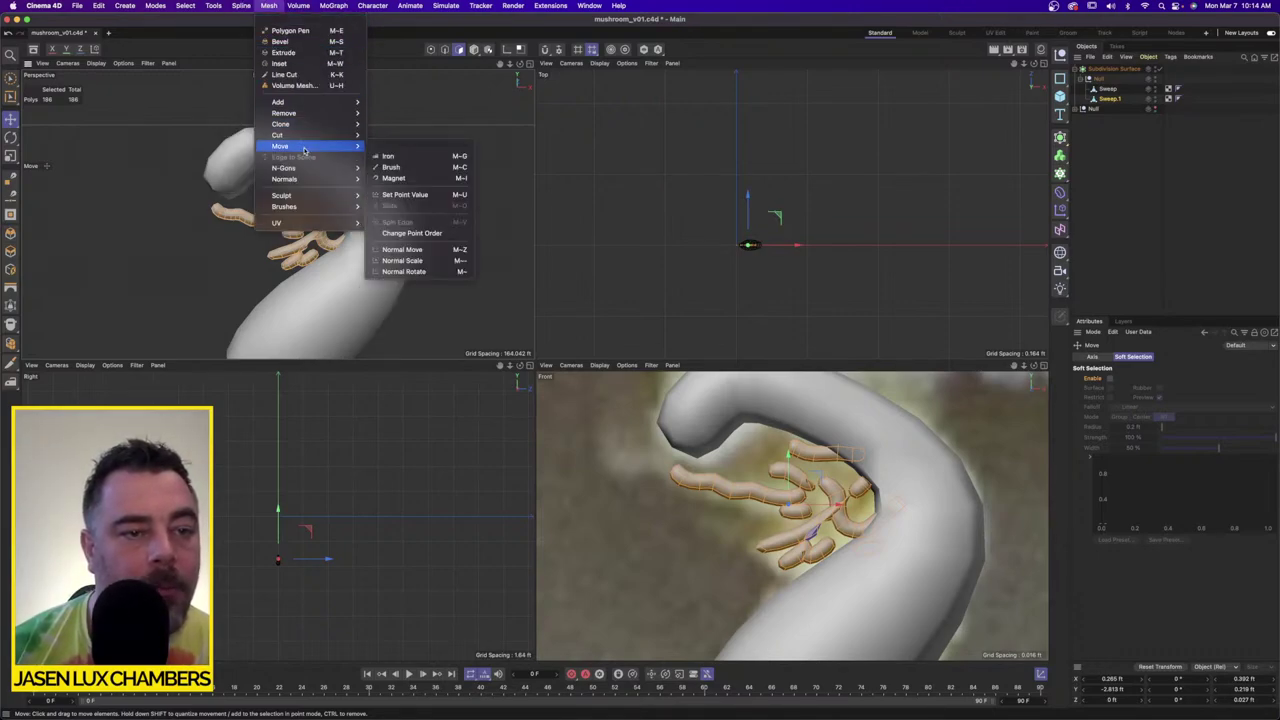
pyautogui.click(436, 264)
pyautogui.press('s')
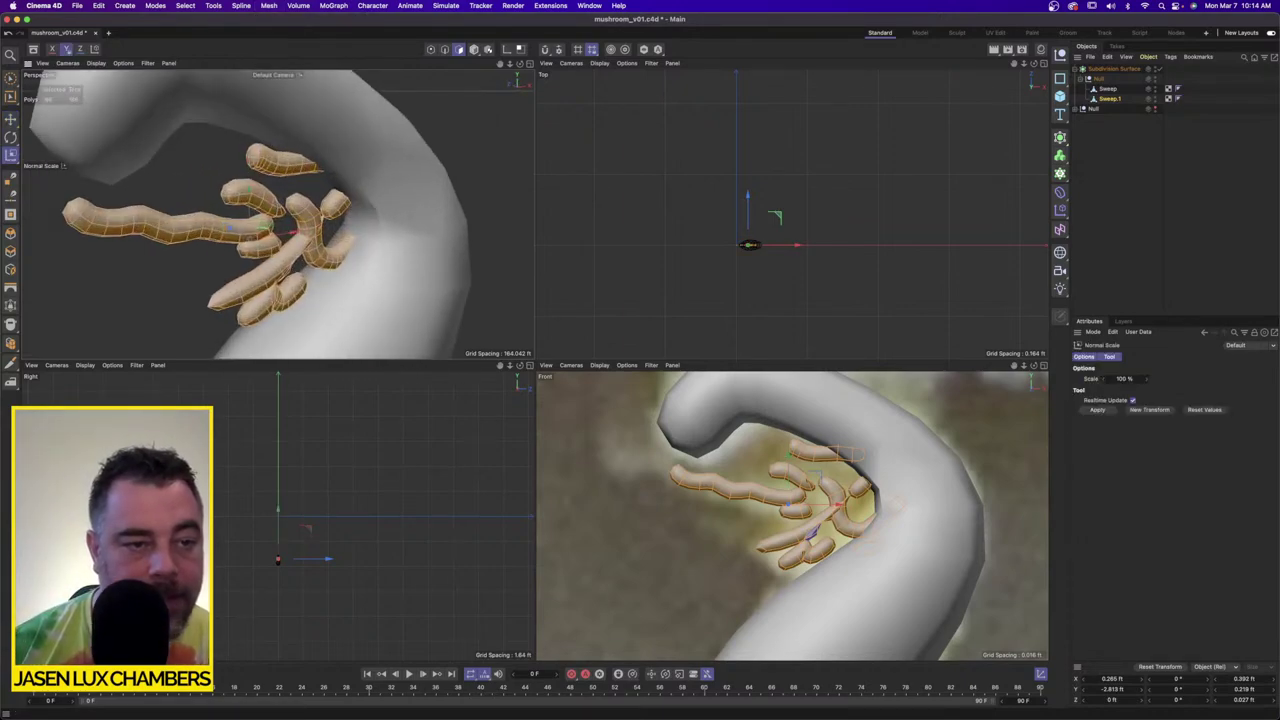
pyautogui.moveTo(380, 264); pyautogui.dragTo(495, 264)
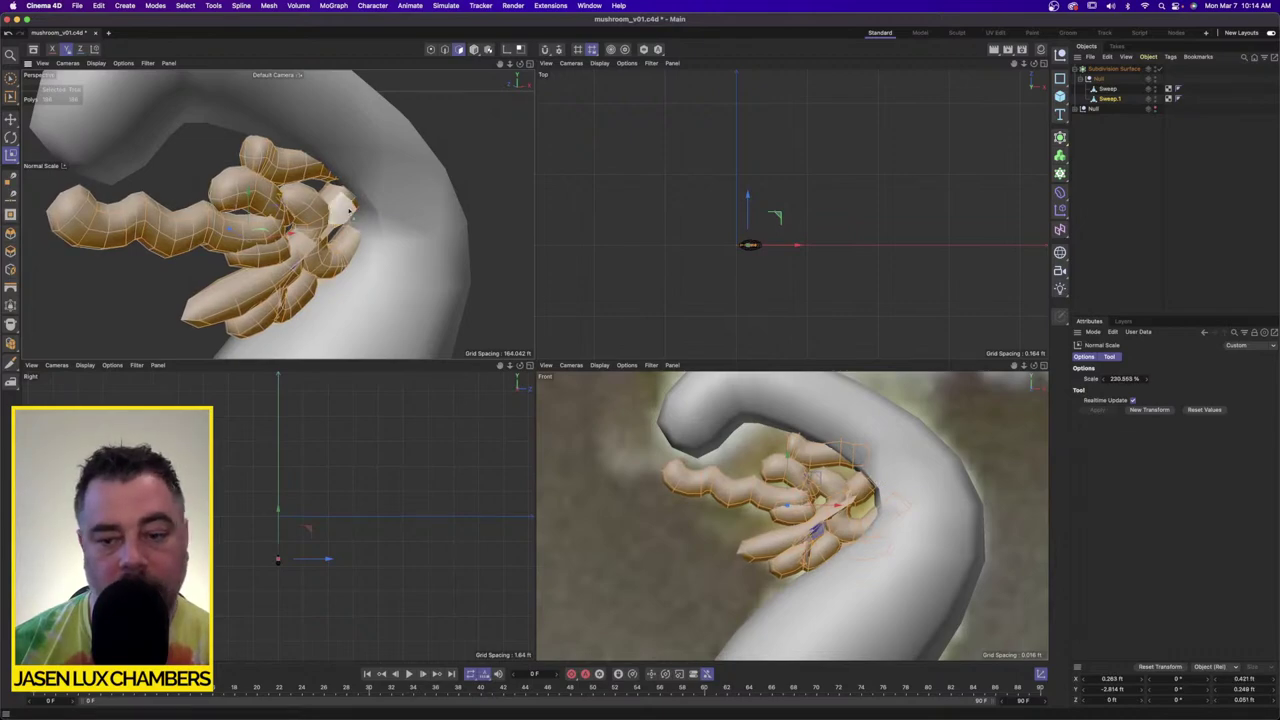
pyautogui.click(1137, 157)
# Step: Add a new null object to the scene
pyautogui.scroll(-5, 825, 448)
pyautogui.scroll(-2, 815, 470)
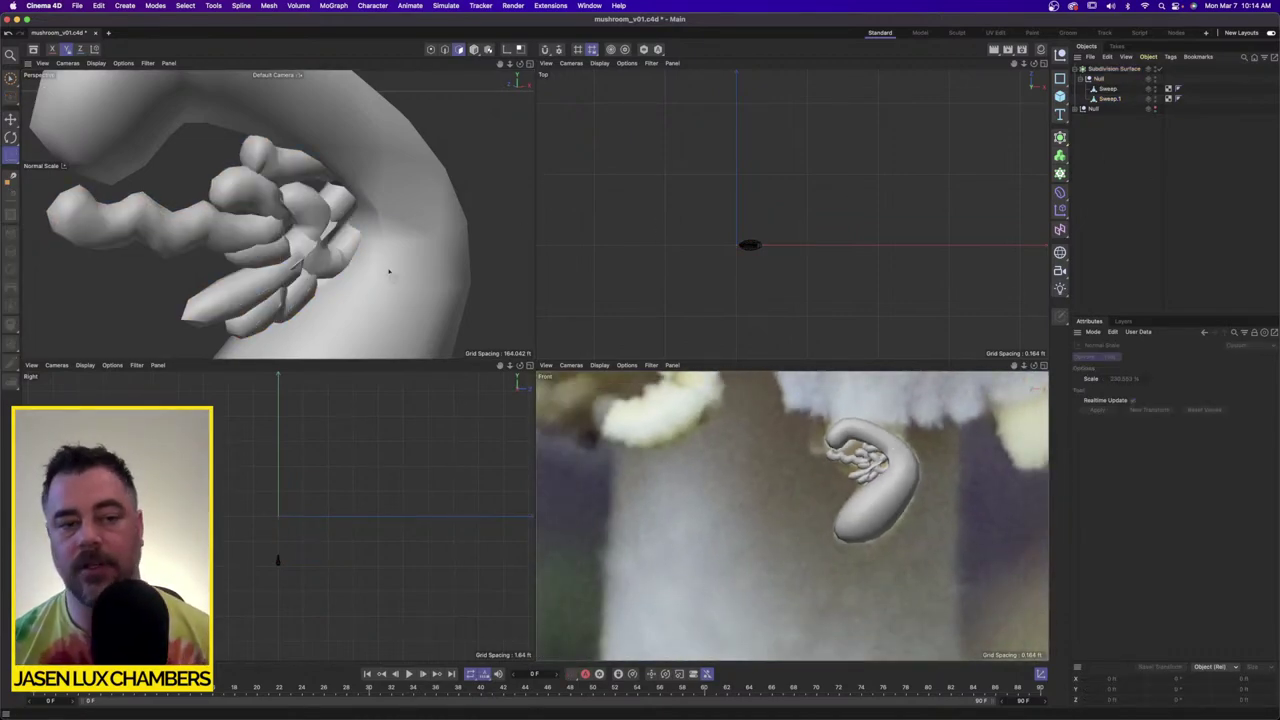
pyautogui.scroll(-8, 392, 274)
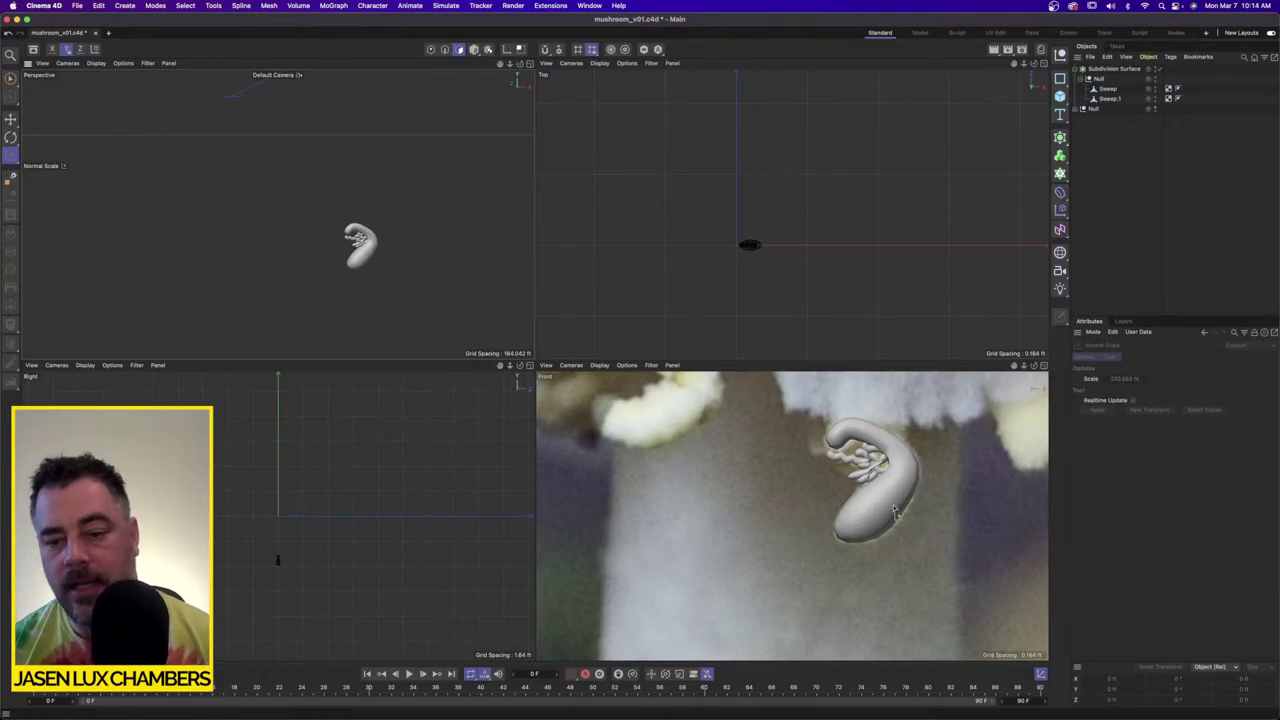
pyautogui.scroll(-5, 845, 495)
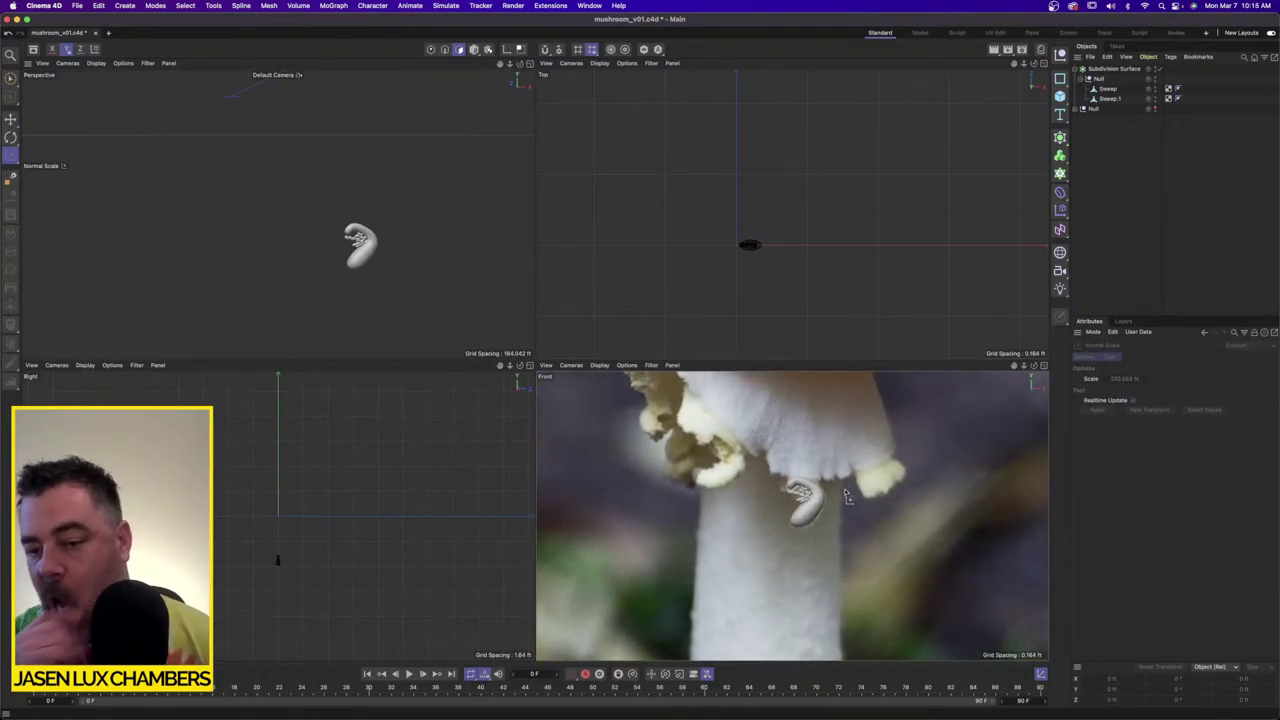
pyautogui.scroll(3, 828, 482)
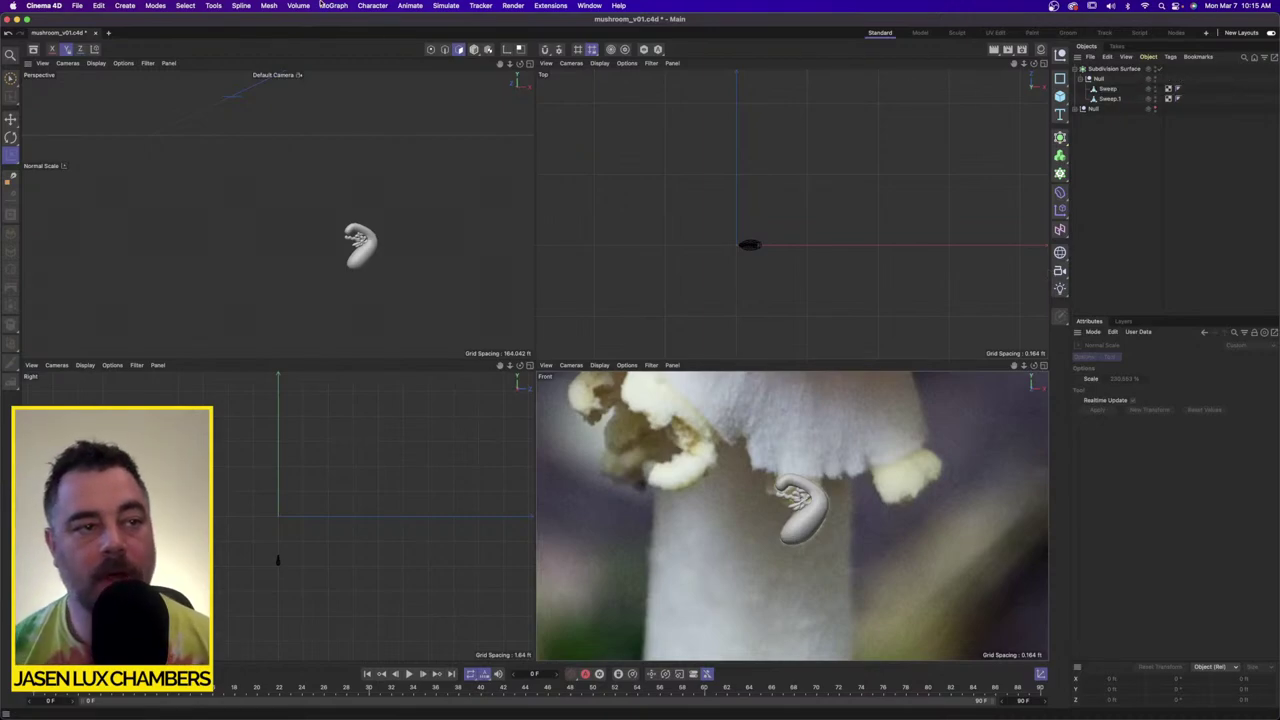
pyautogui.click(124, 5)
pyautogui.click(131, 30)
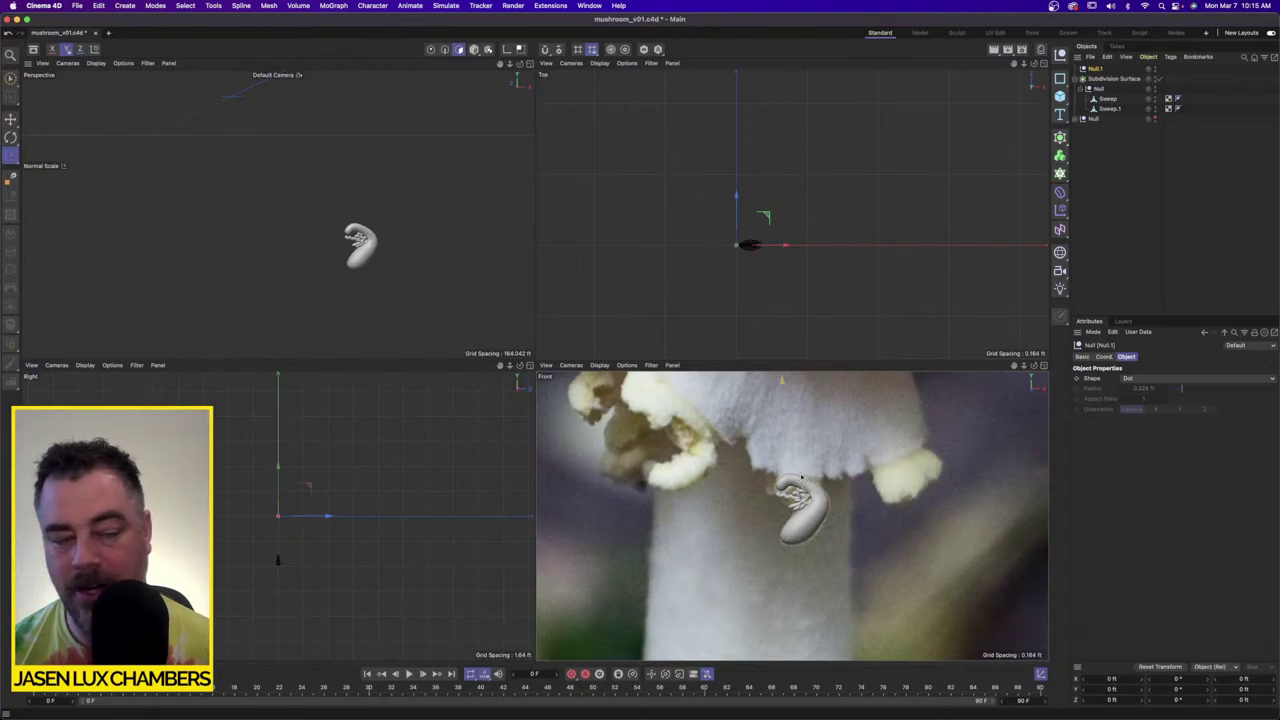
# Step: Move the new null in Model mode onto the curled detail's upper end, at about X 0.21 ft and Y -2.58 ft
pyautogui.press('e')
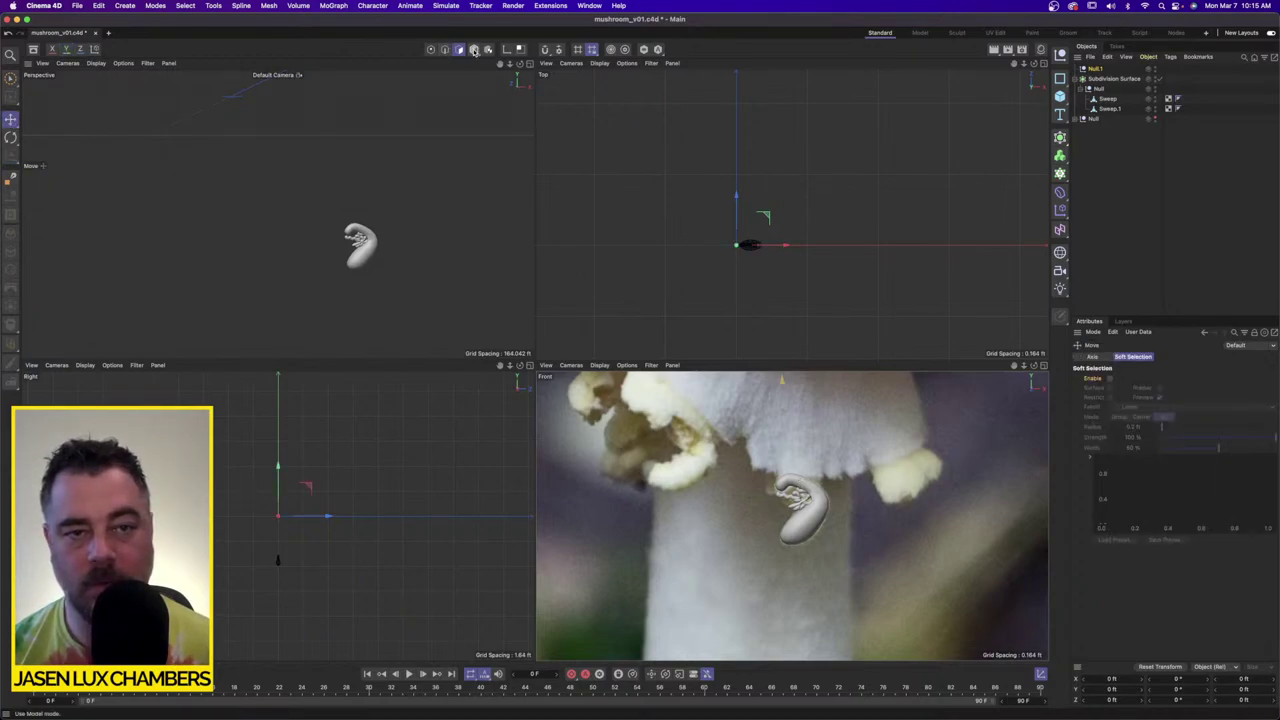
pyautogui.click(474, 49)
pyautogui.moveTo(830, 458); pyautogui.dragTo(935, 642)
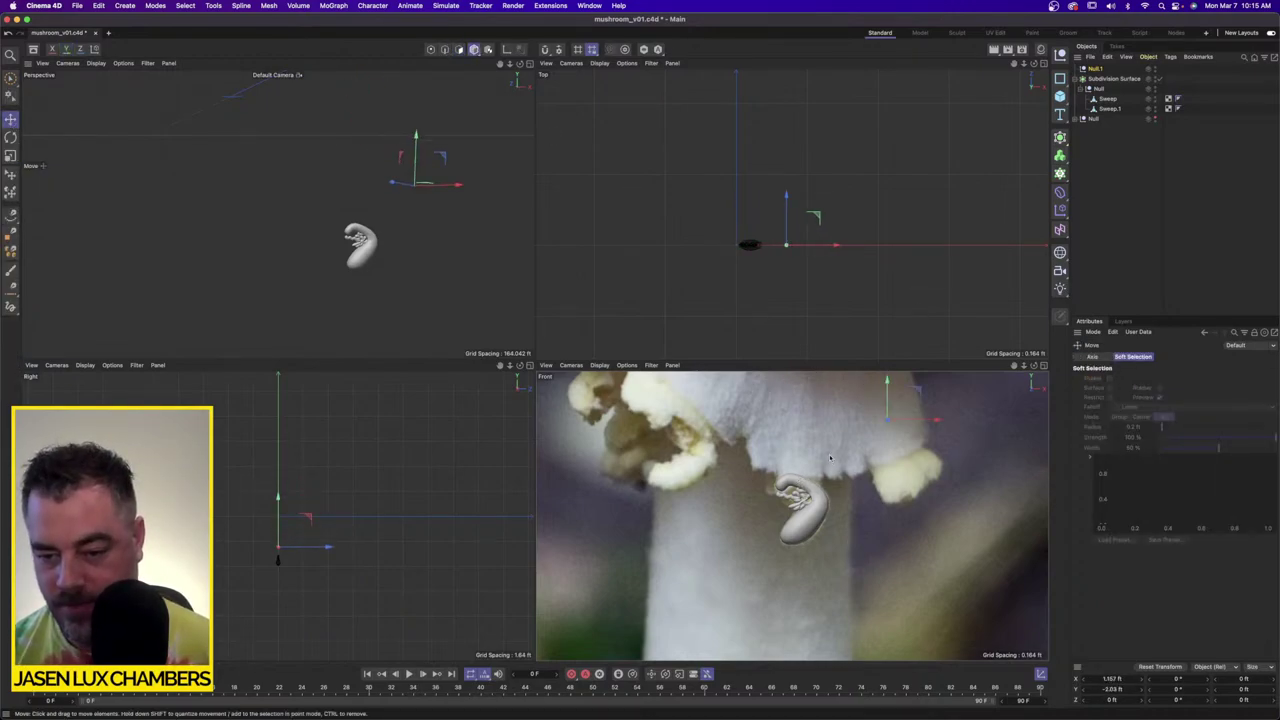
pyautogui.moveTo(902, 530); pyautogui.dragTo(804, 585)
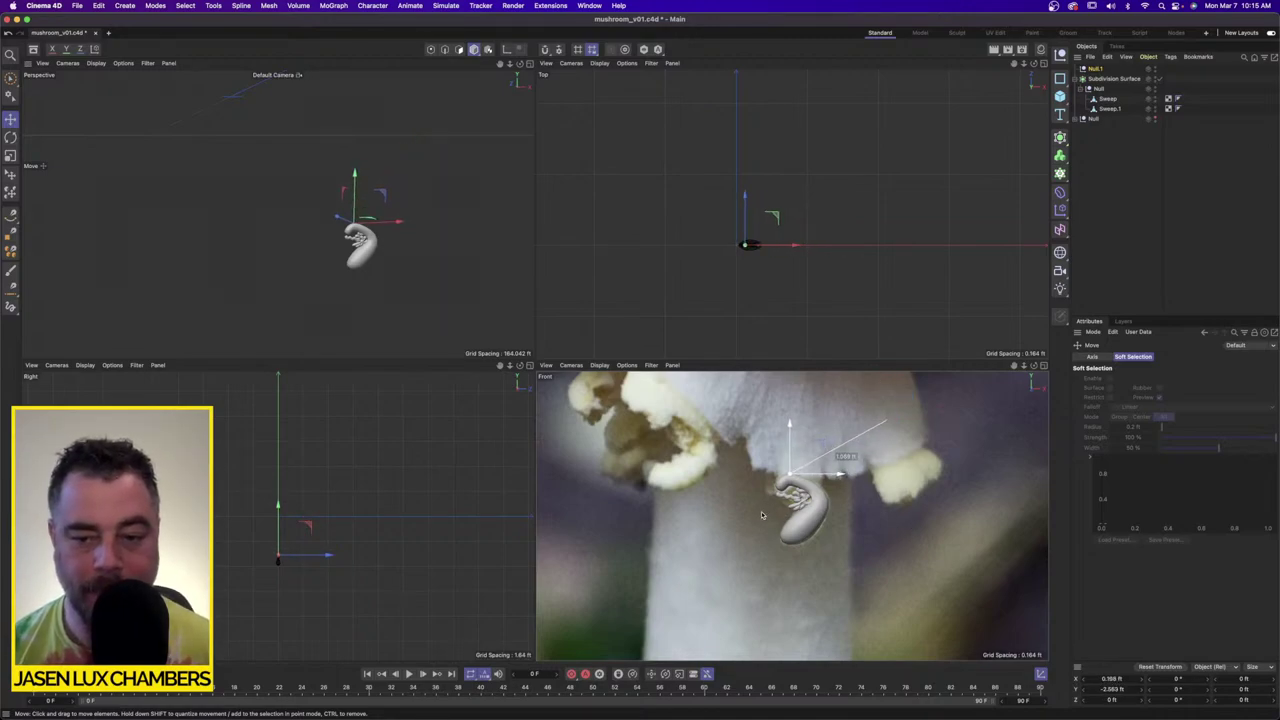
pyautogui.scroll(3, 848, 453)
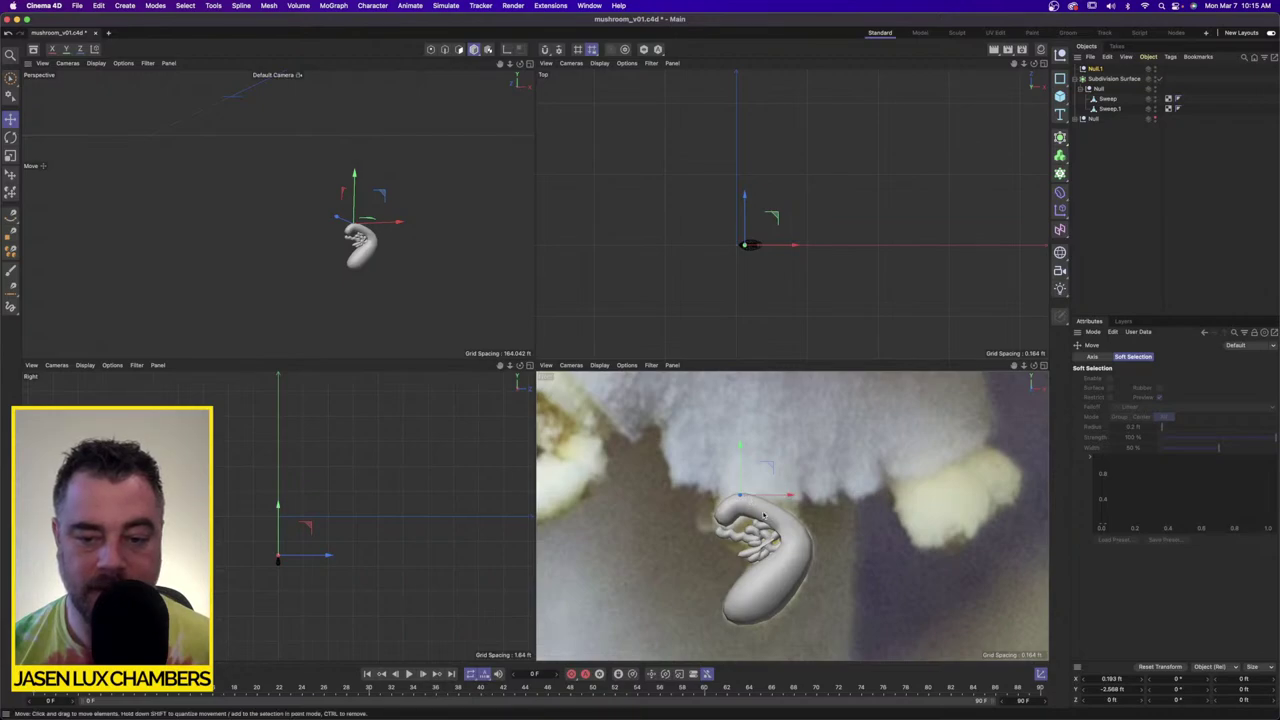
pyautogui.scroll(4, 425, 237)
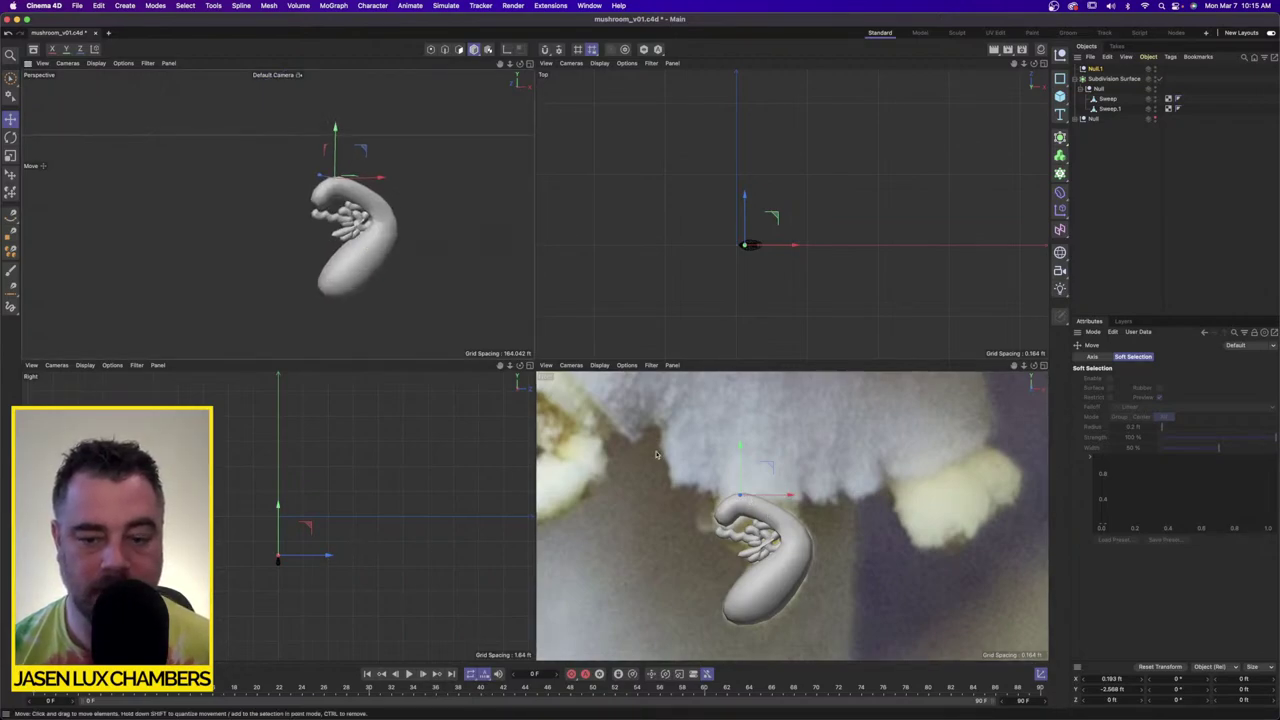
pyautogui.moveTo(778, 549); pyautogui.dragTo(781, 551)
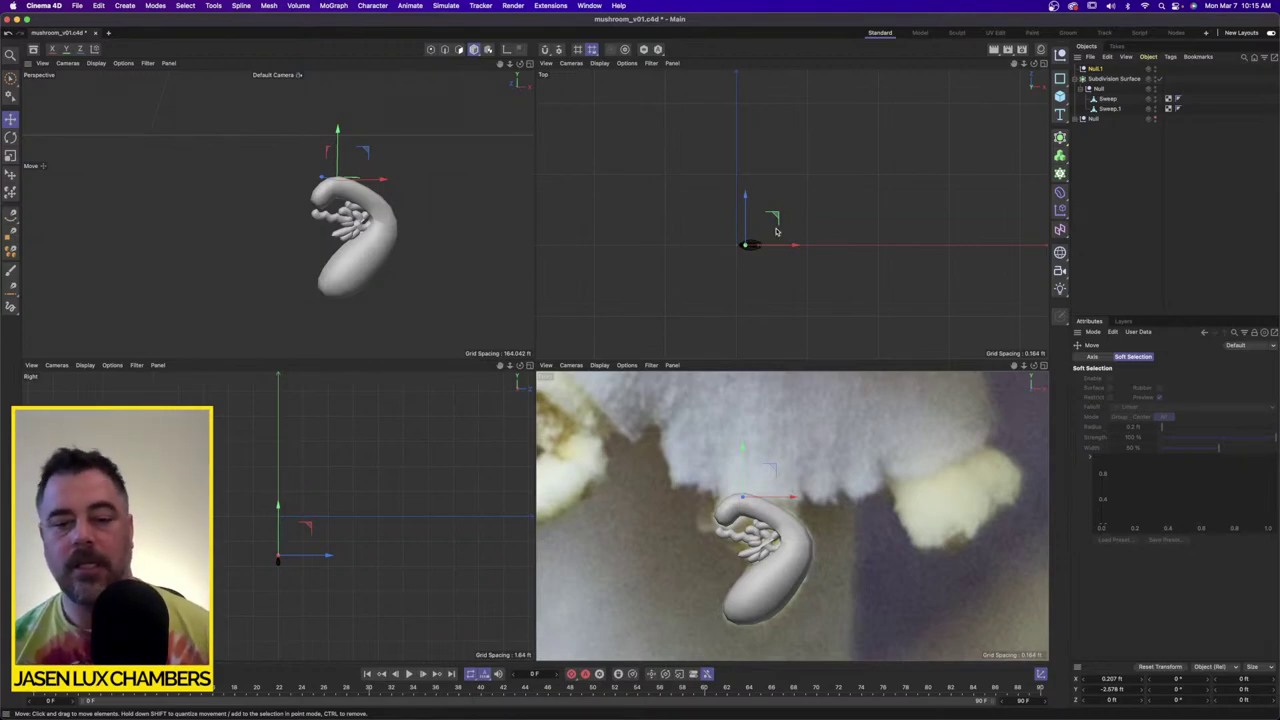
# Step: Rotate the new null about 9.15° around Z to follow the detail's tilt, and clear the object selection
pyautogui.press('r')
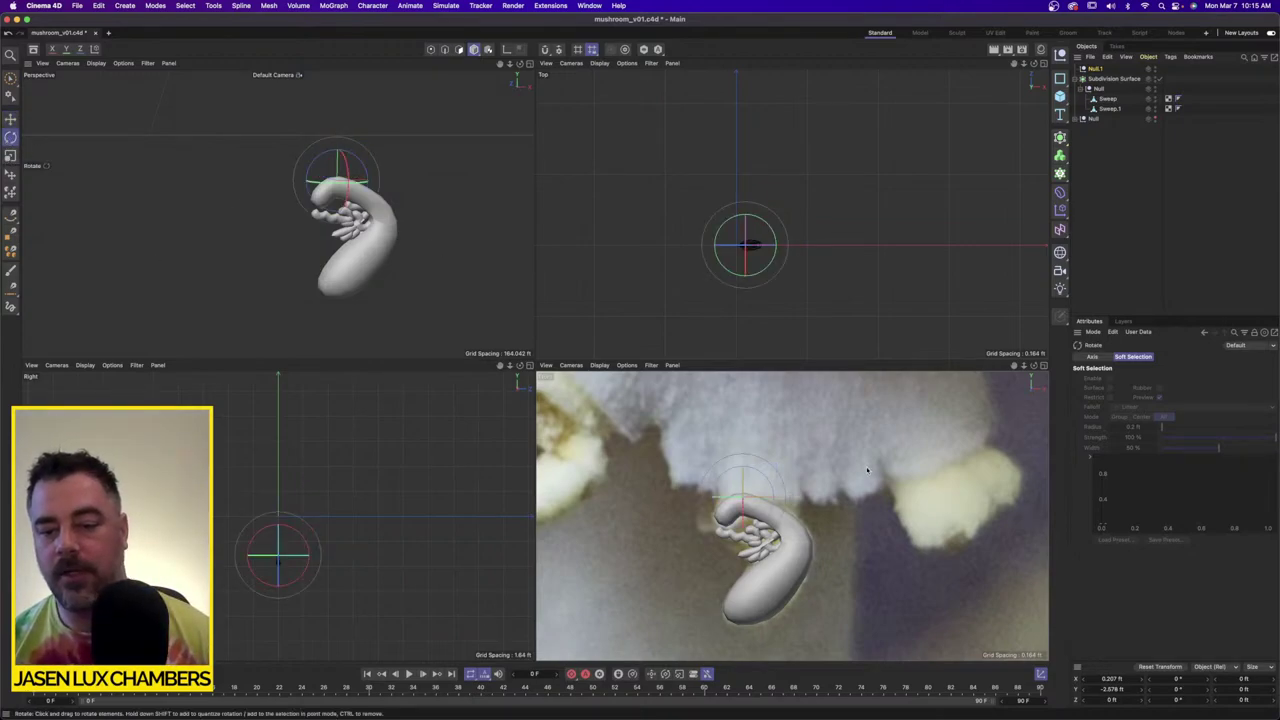
pyautogui.moveTo(867, 470); pyautogui.dragTo(865, 490)
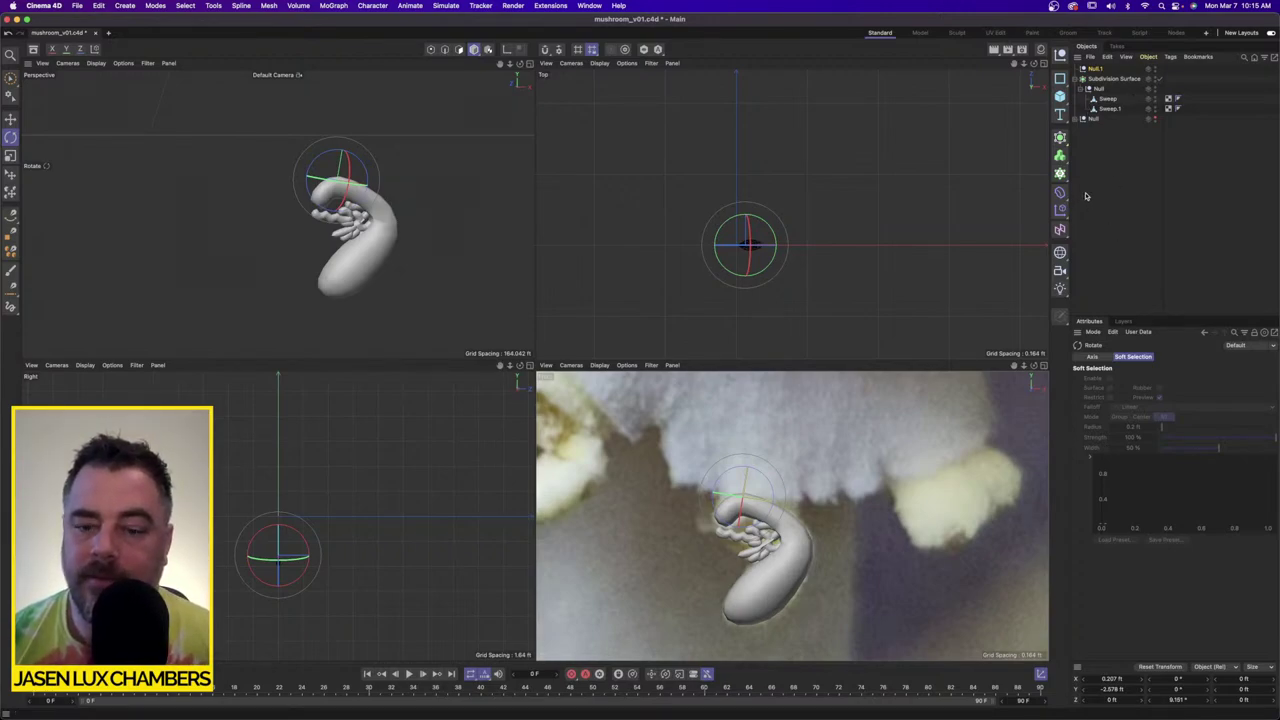
pyautogui.click(1107, 195)
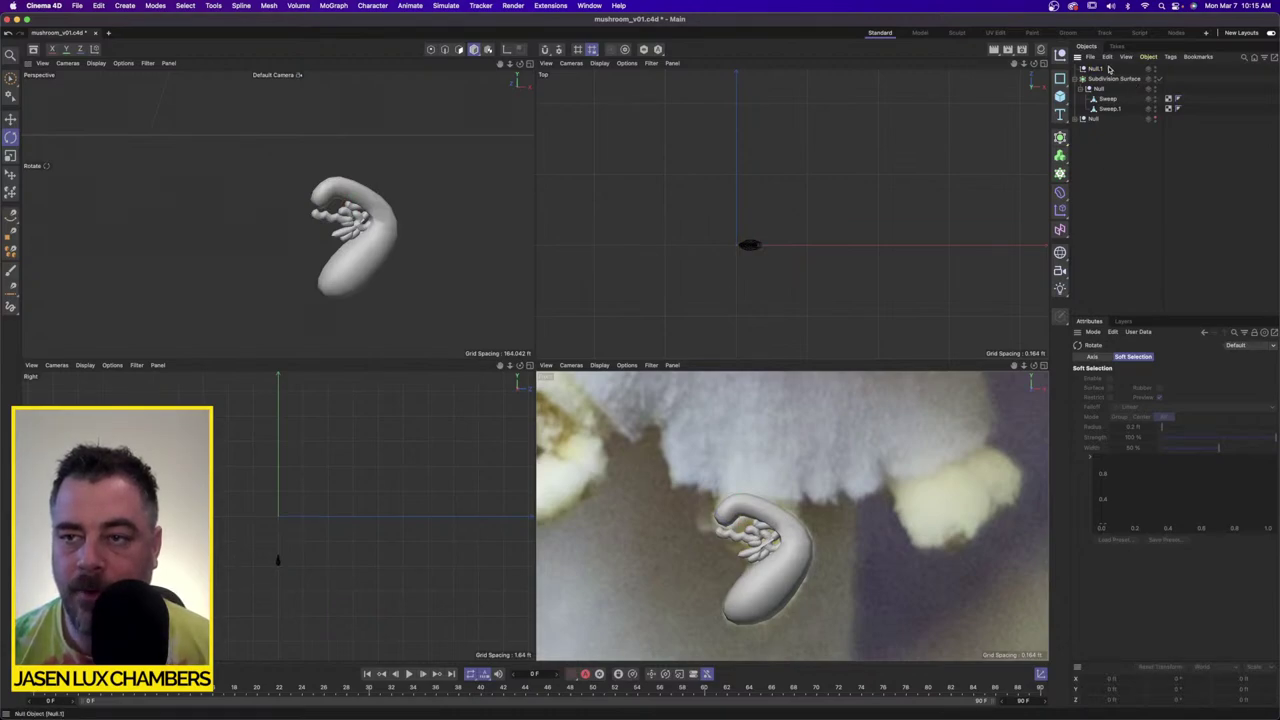
# Step: Add a Cloner and pull Spline.2 out of the reference Null group to the top level of the hierarchy
pyautogui.click(1060, 173)
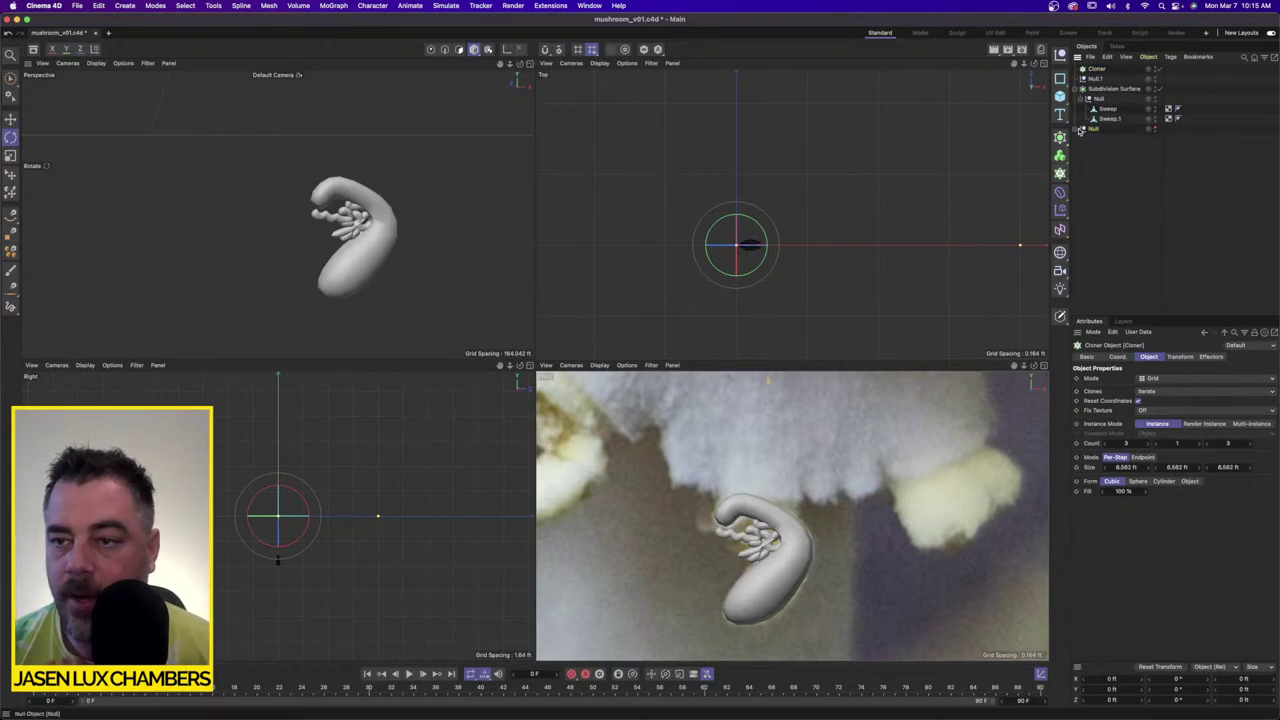
pyautogui.click(1082, 131)
pyautogui.click(1082, 130)
pyautogui.click(1106, 160)
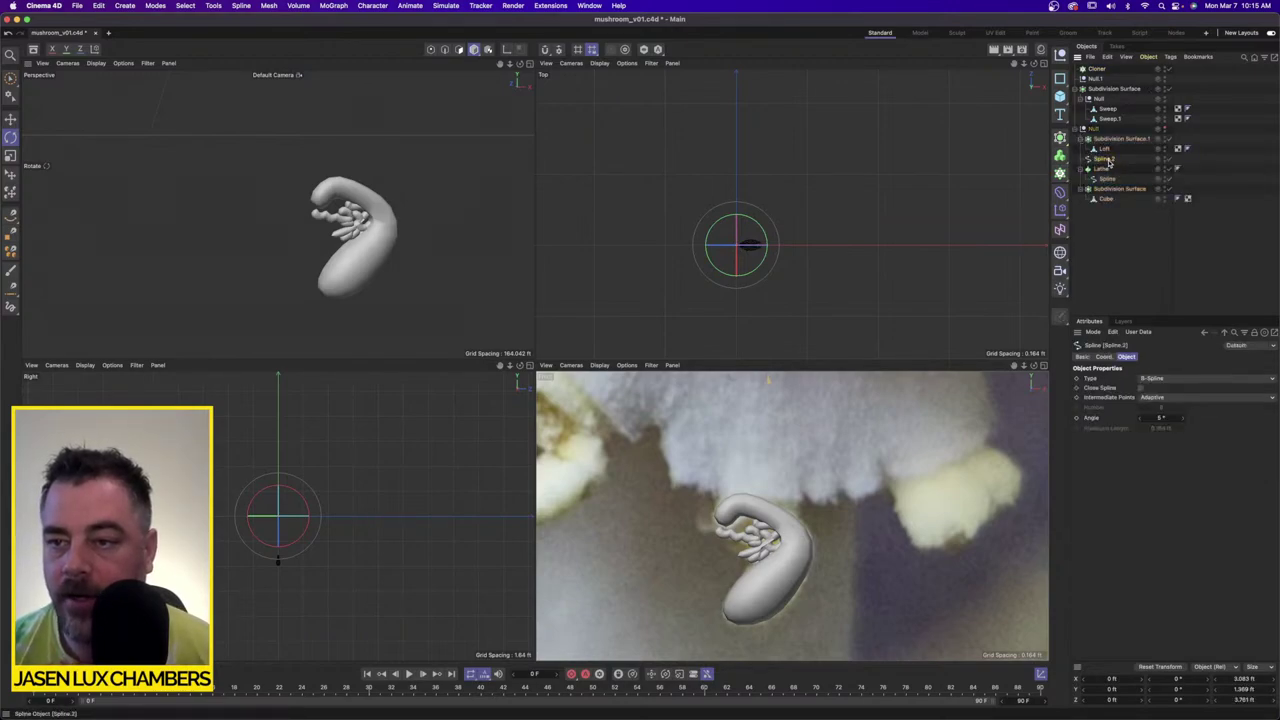
pyautogui.moveTo(1106, 162); pyautogui.dragTo(1098, 69)
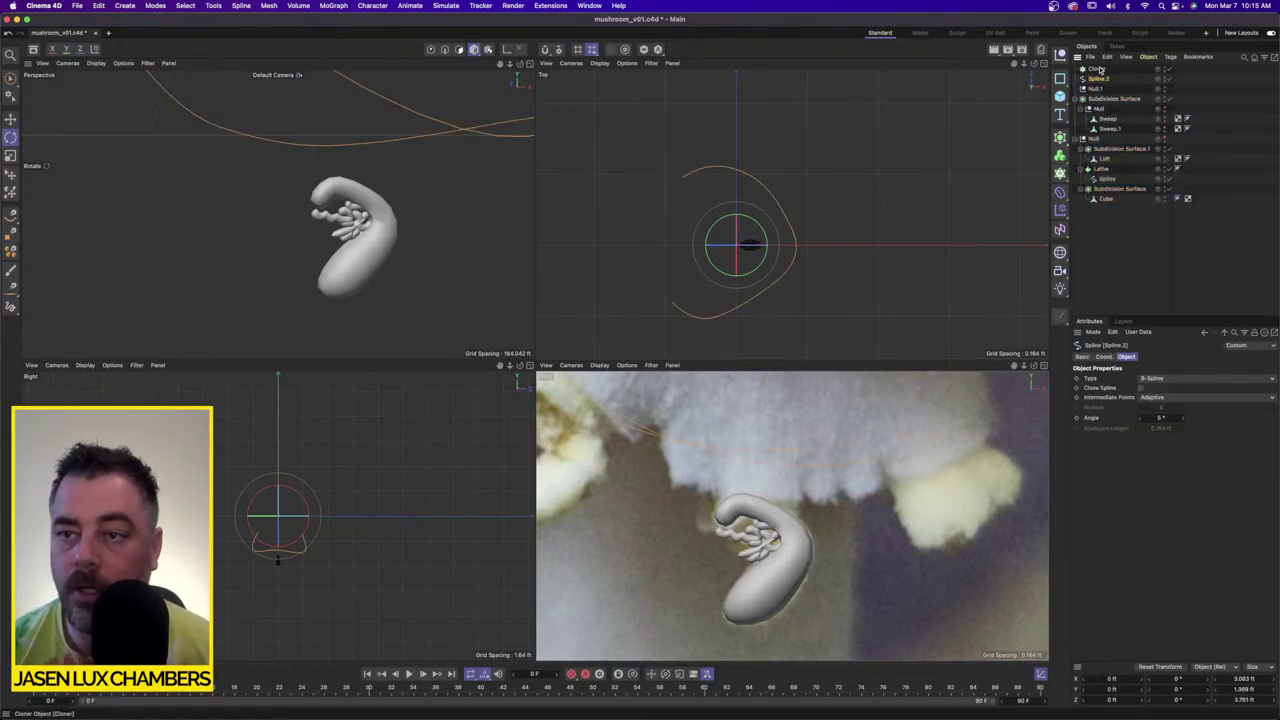
# Step: Nest the Cloner under Null.1 and set its X and Y position and Z rotation to 0 to align it with the null
pyautogui.click(1100, 68)
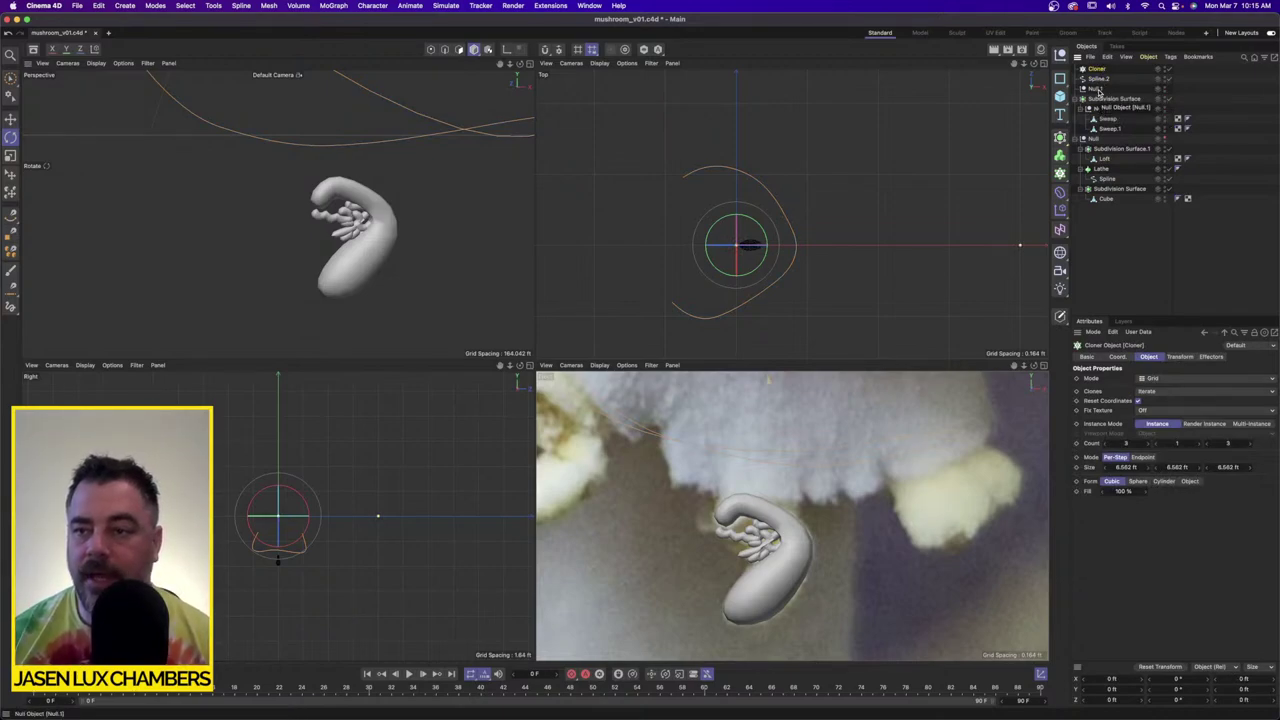
pyautogui.moveTo(1098, 70); pyautogui.dragTo(1100, 91)
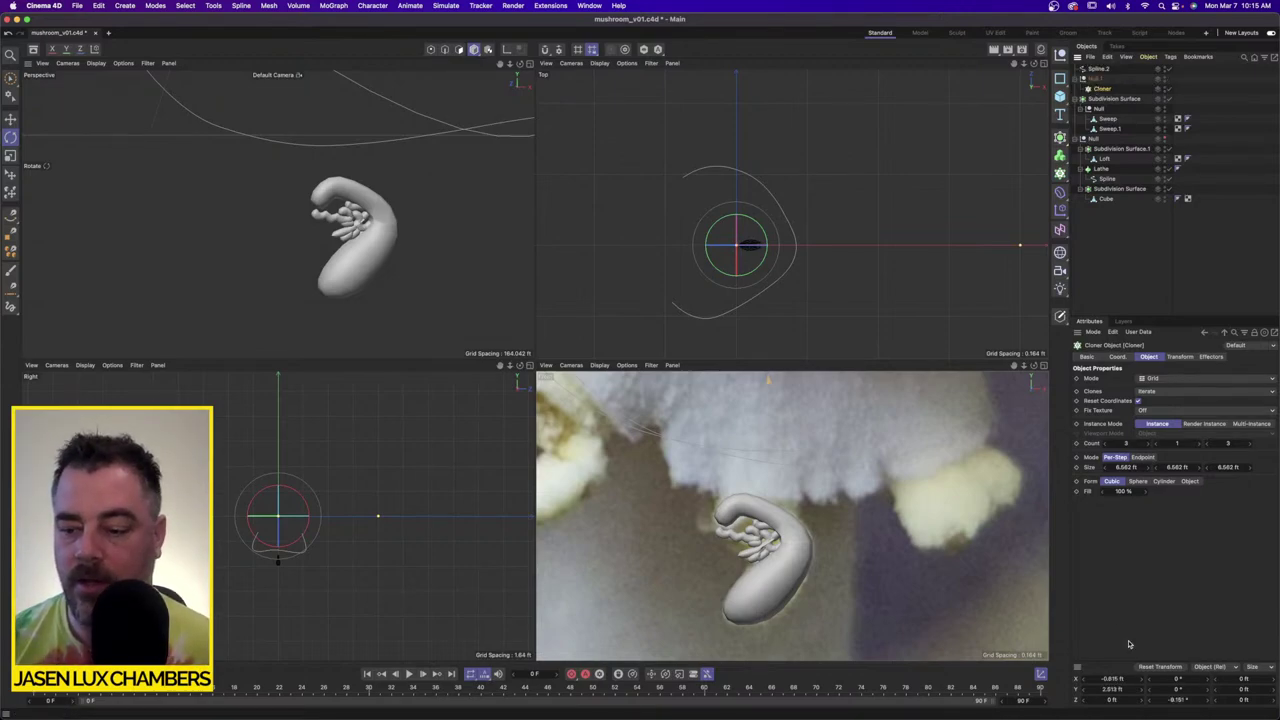
pyautogui.doubleClick(1112, 679)
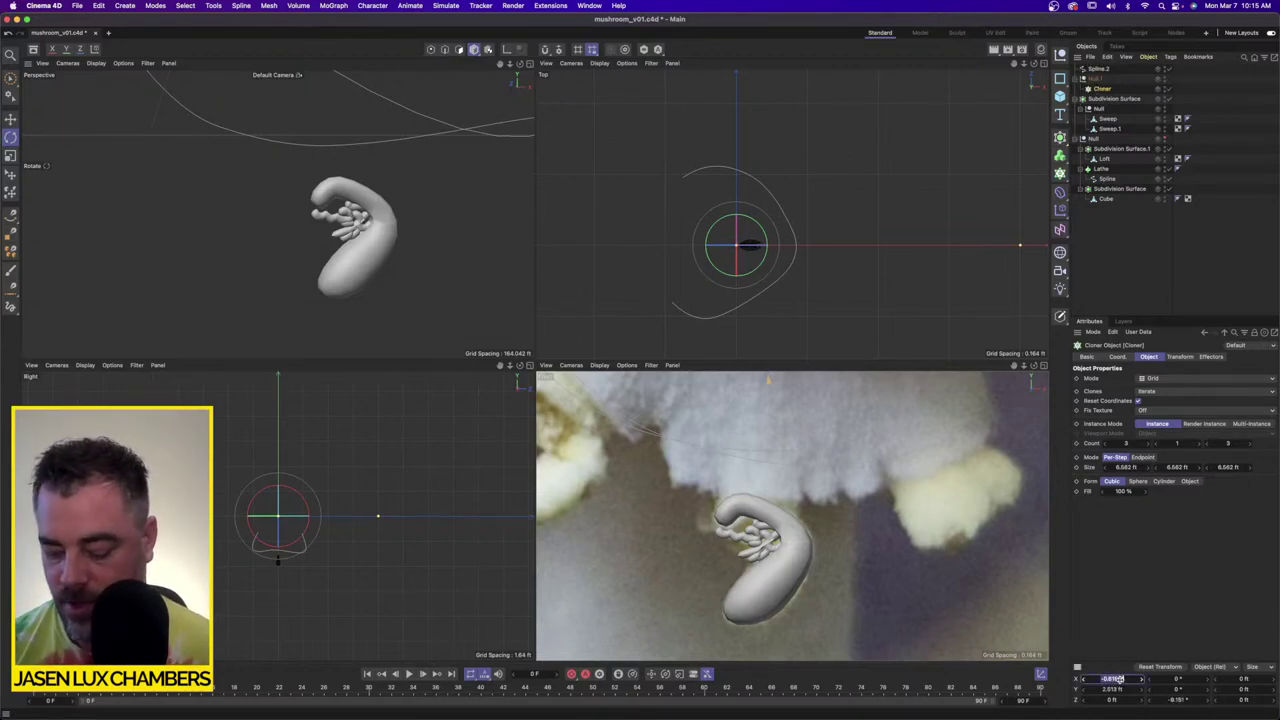
pyautogui.write('0')
pyautogui.press('Tab')
pyautogui.write('0')
pyautogui.press('Return')
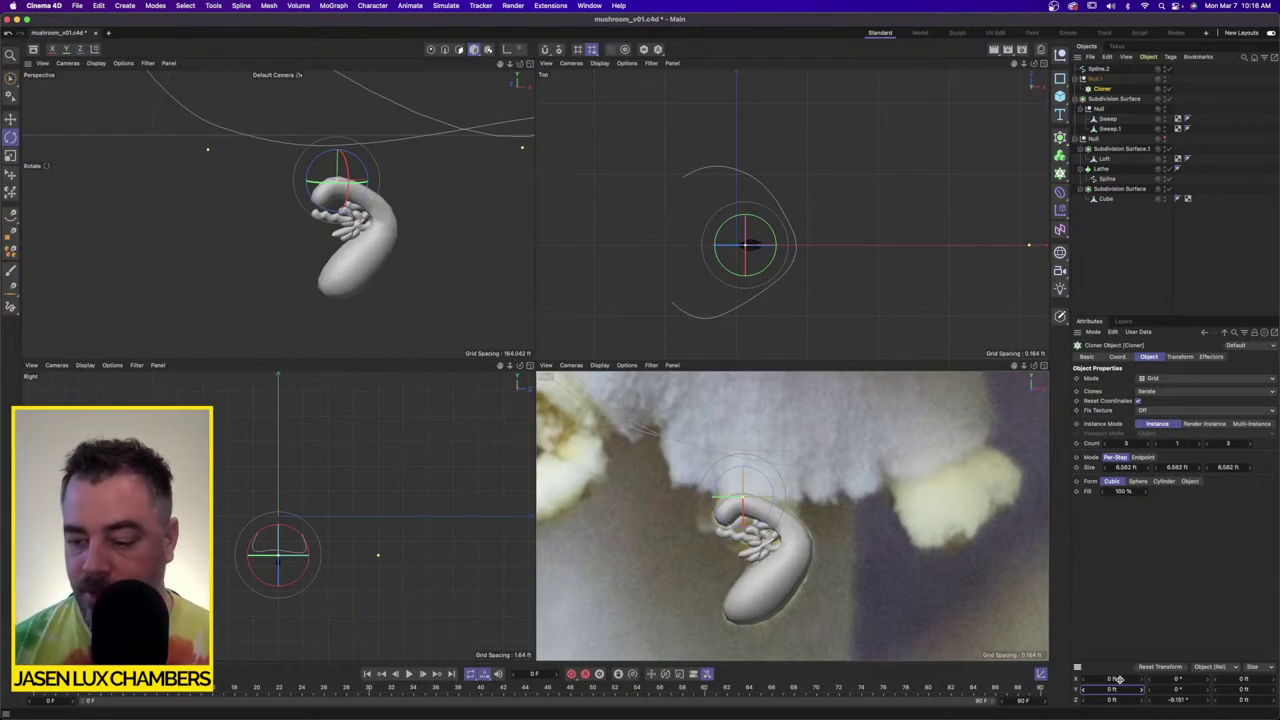
pyautogui.doubleClick(1190, 700)
pyautogui.write('0')
pyautogui.press('Return')
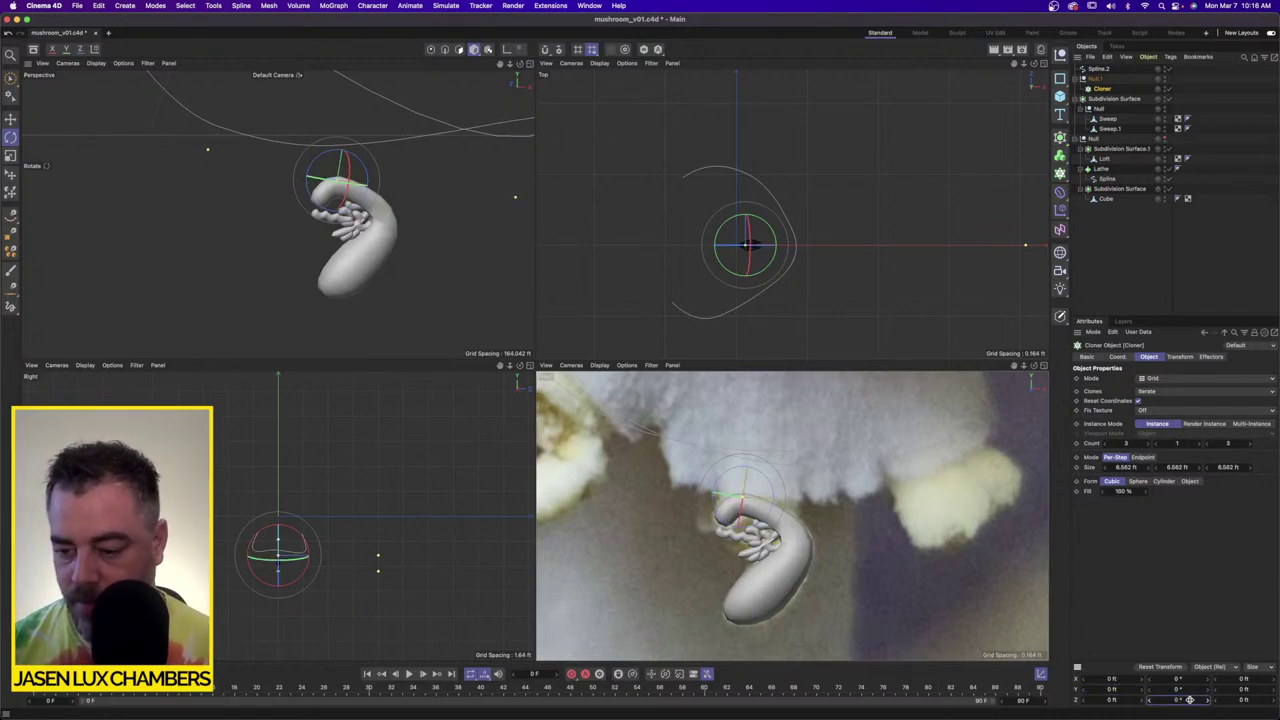
# Step: Make Null.1 a child of the Cloner and set the Cloner to Object mode with Spline.2 as its object
pyautogui.moveTo(1103, 88); pyautogui.dragTo(1099, 80)
pyautogui.click(1099, 80)
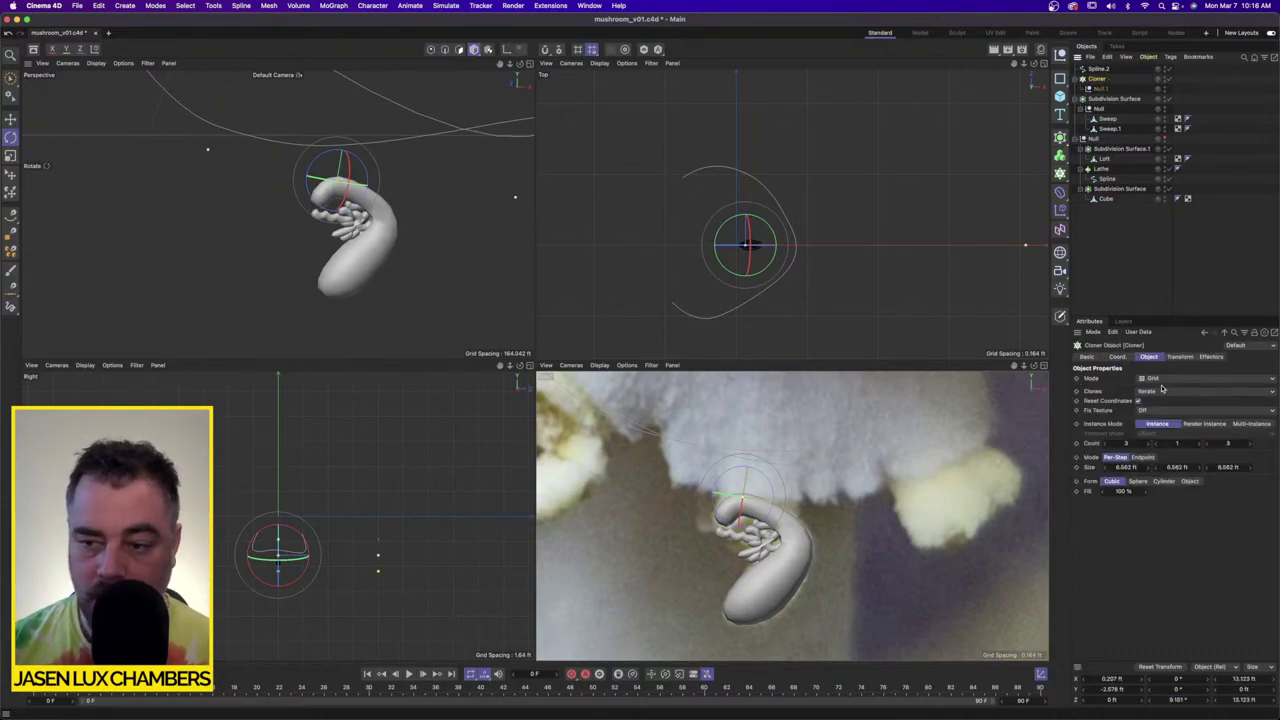
pyautogui.click(1158, 378)
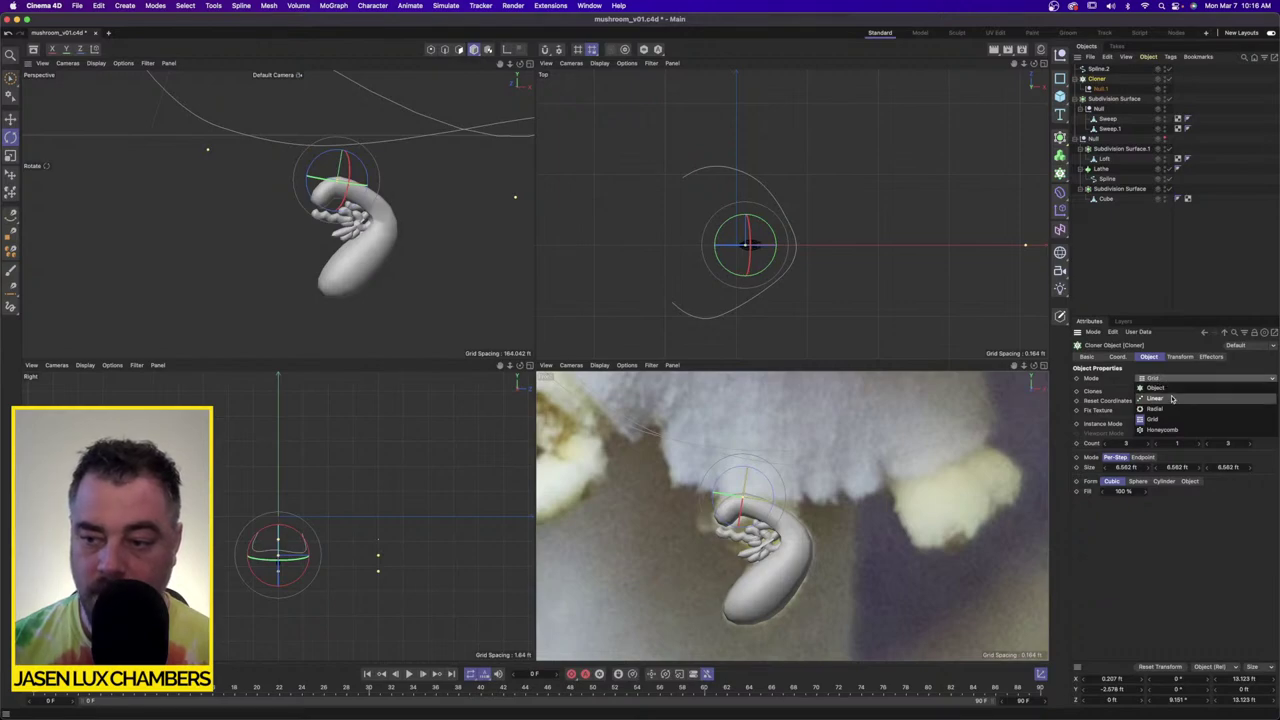
pyautogui.click(1166, 389)
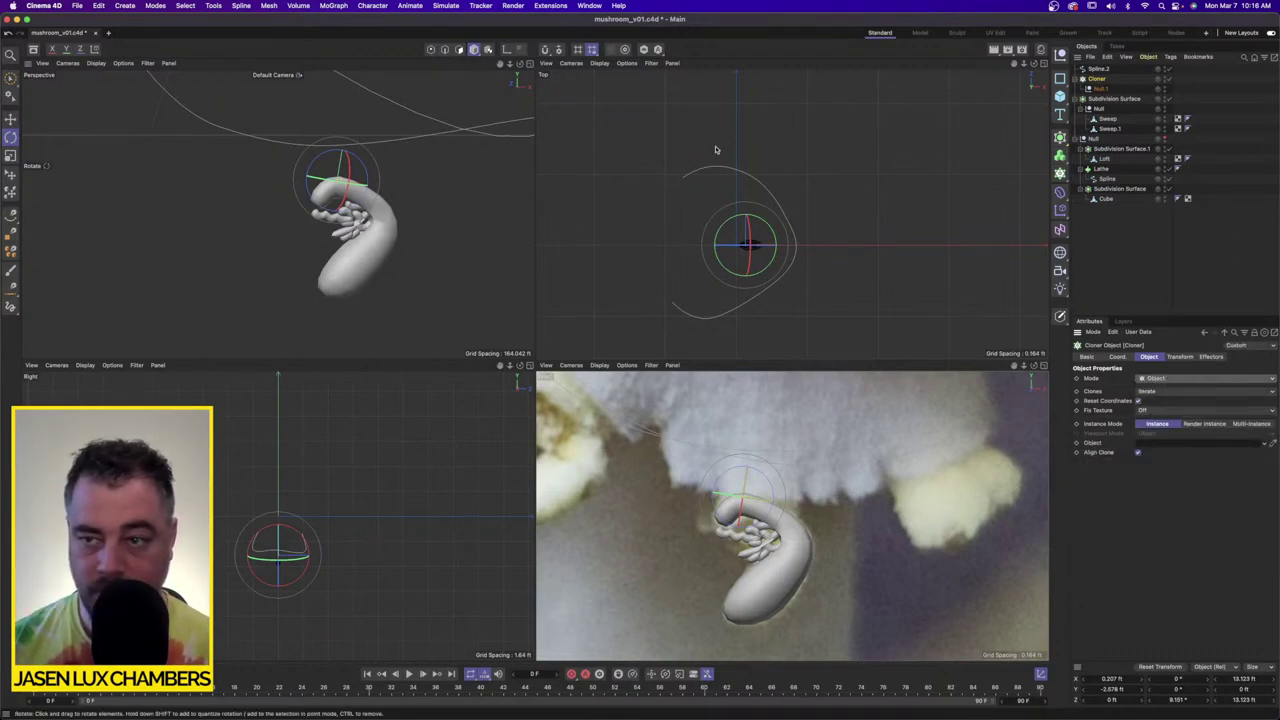
pyautogui.moveTo(1098, 68); pyautogui.dragTo(1189, 444)
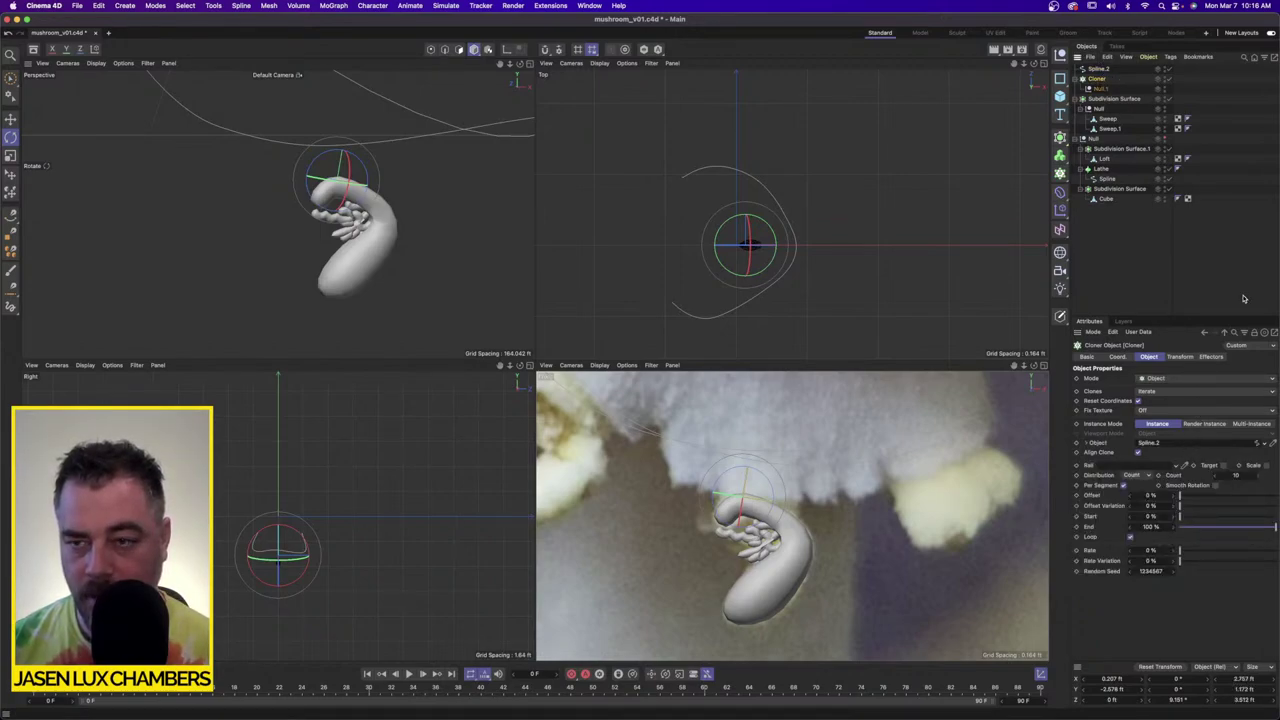
# Step: Nest the detail's Subdivision Surface group under Null.1 inside the Cloner so it is cloned along Spline.2
pyautogui.click(1217, 92)
pyautogui.keyDown('alt'); pyautogui.moveTo(421, 147); pyautogui.dragTo(292, 164, button='right'); pyautogui.keyUp('alt')
pyautogui.keyDown('alt'); pyautogui.moveTo(386, 126); pyautogui.dragTo(306, 269, button='middle'); pyautogui.keyUp('alt')
pyautogui.keyDown('alt'); pyautogui.moveTo(356, 239); pyautogui.dragTo(291, 249); pyautogui.keyUp('alt')
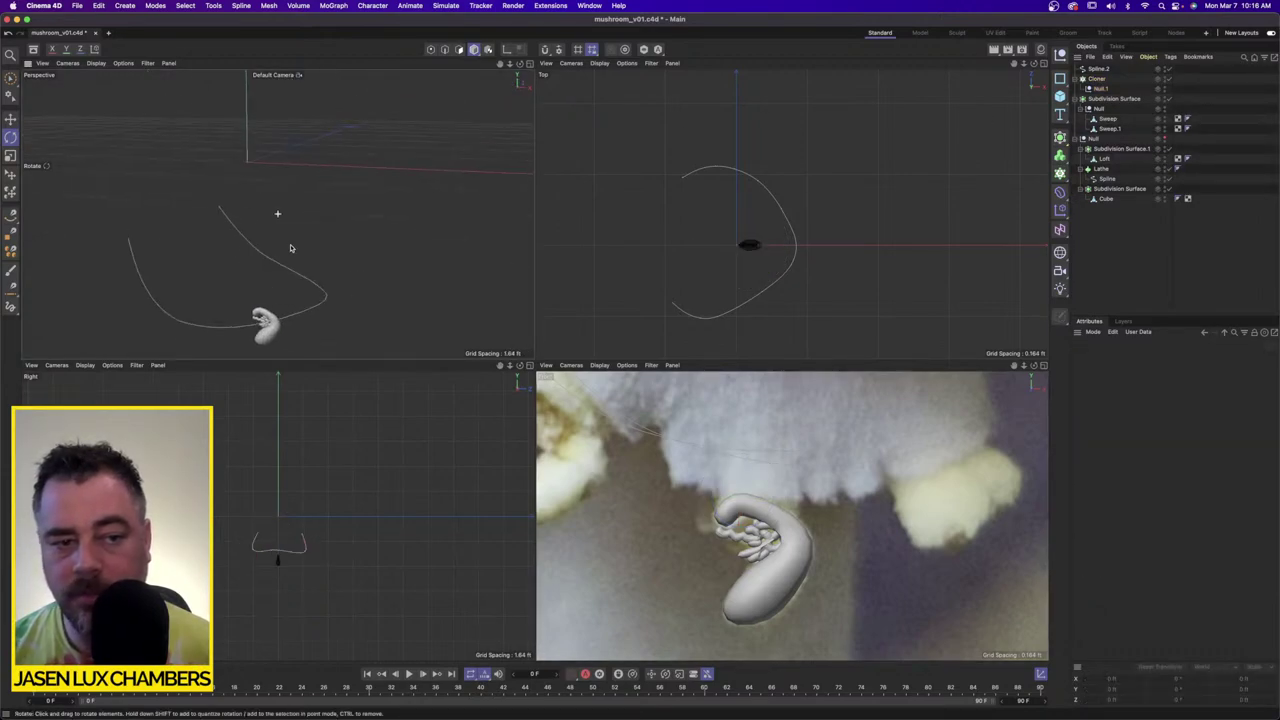
pyautogui.keyDown('alt'); pyautogui.moveTo(253, 303); pyautogui.dragTo(293, 237, button='middle'); pyautogui.keyUp('alt')
pyautogui.click(1153, 81)
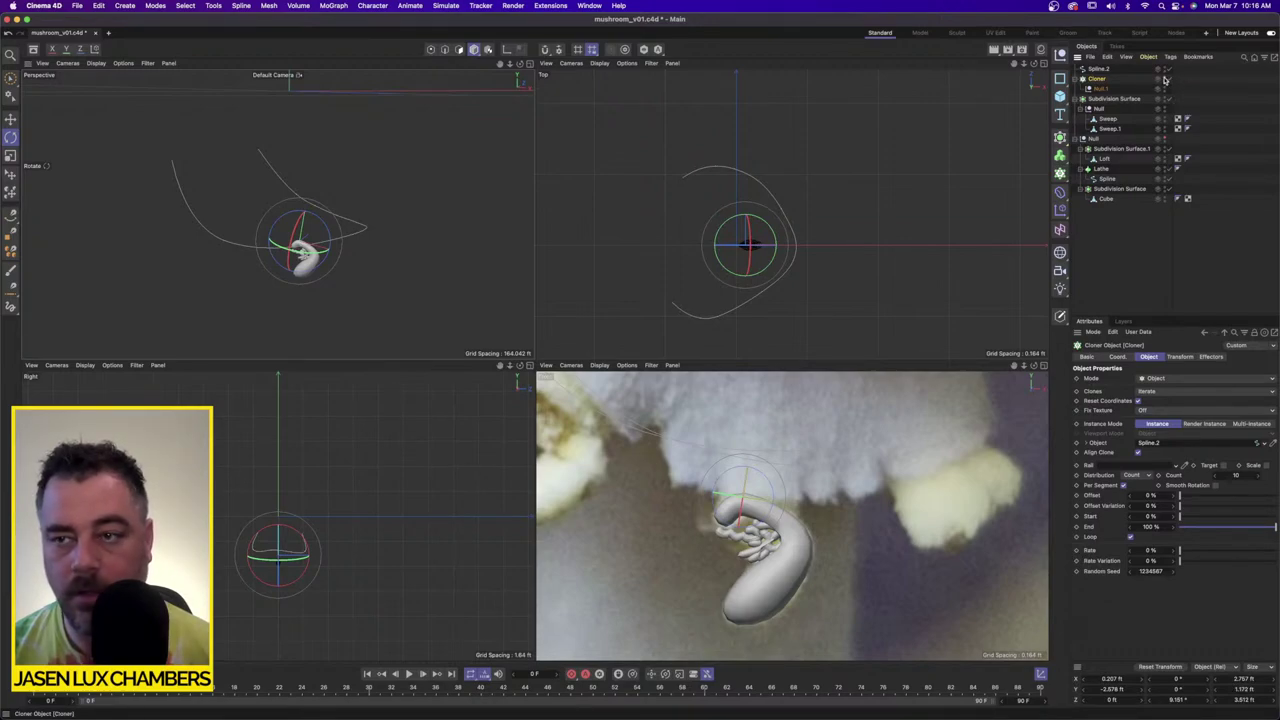
pyautogui.click(1104, 89)
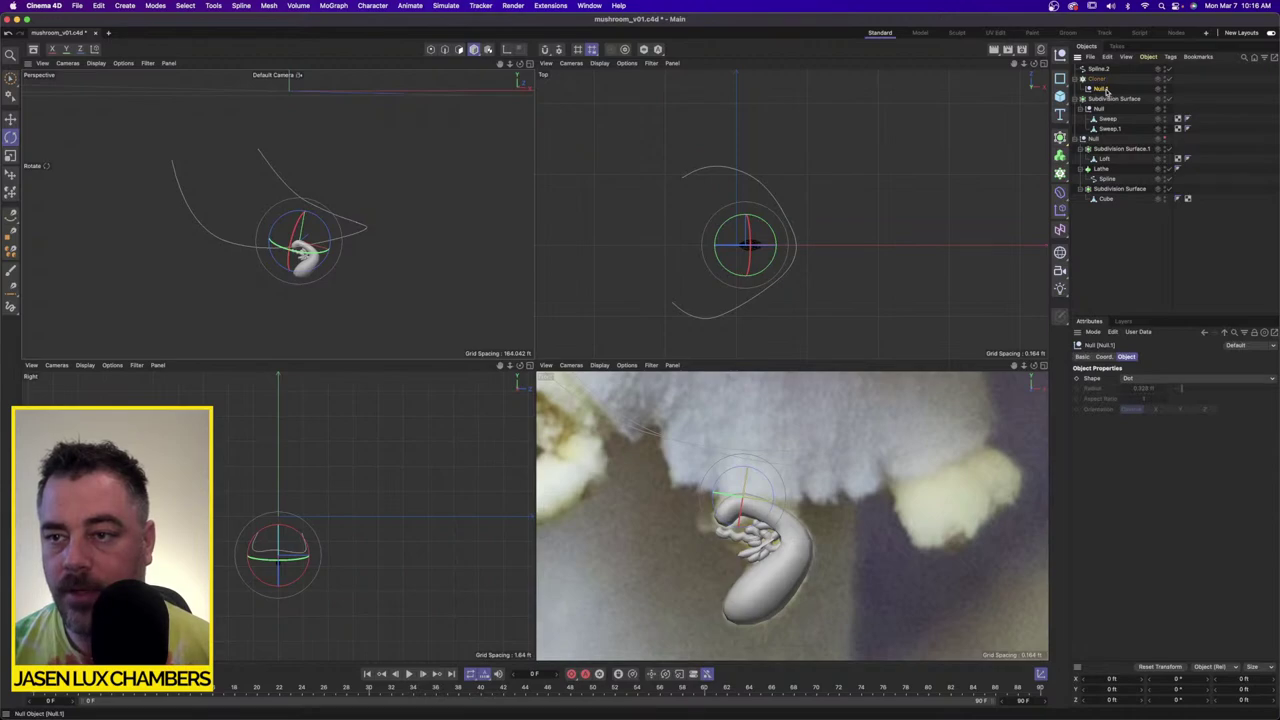
pyautogui.moveTo(1106, 91)
pyautogui.mouseDown()
pyautogui.moveTo(1100, 74)
pyautogui.moveTo(1100, 128)
pyautogui.mouseUp()
pyautogui.click(1096, 100)
pyautogui.click(1097, 80)
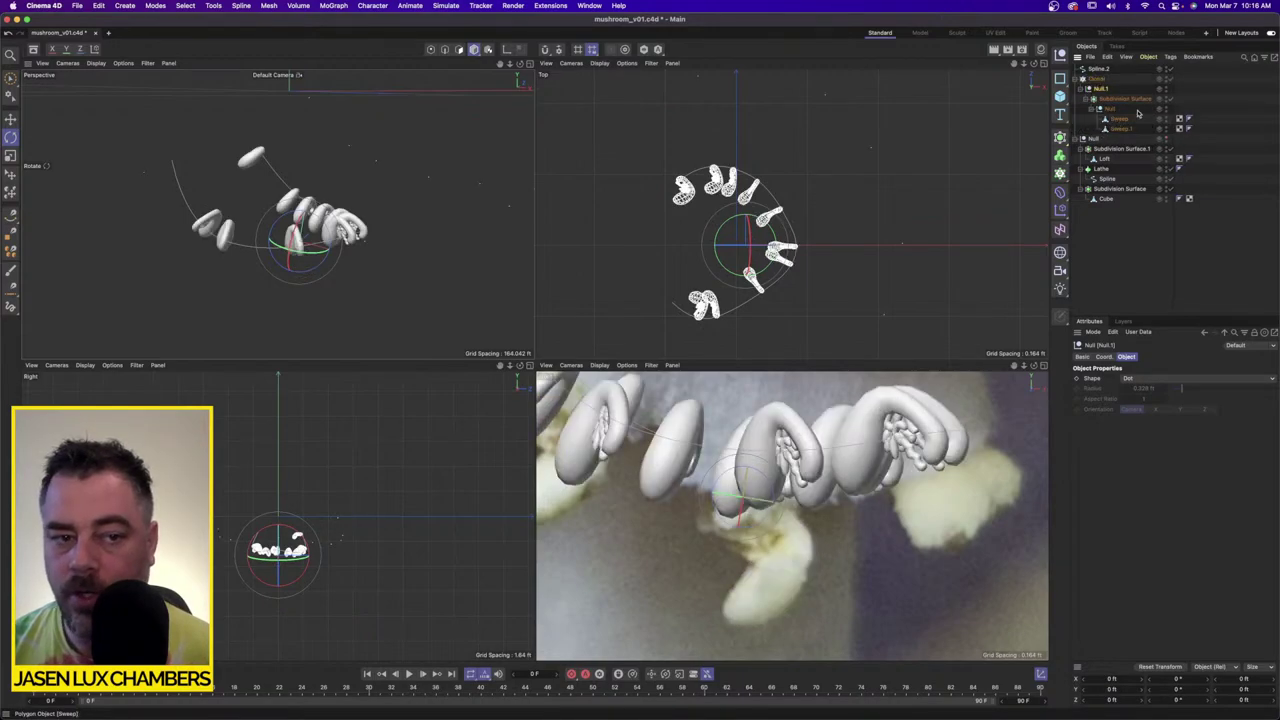
pyautogui.moveTo(500, 235)
pyautogui.keyDown('alt'); pyautogui.mouseDown()
pyautogui.moveTo(450, 226)
pyautogui.moveTo(373, 141)
pyautogui.mouseUp(); pyautogui.keyUp('alt')
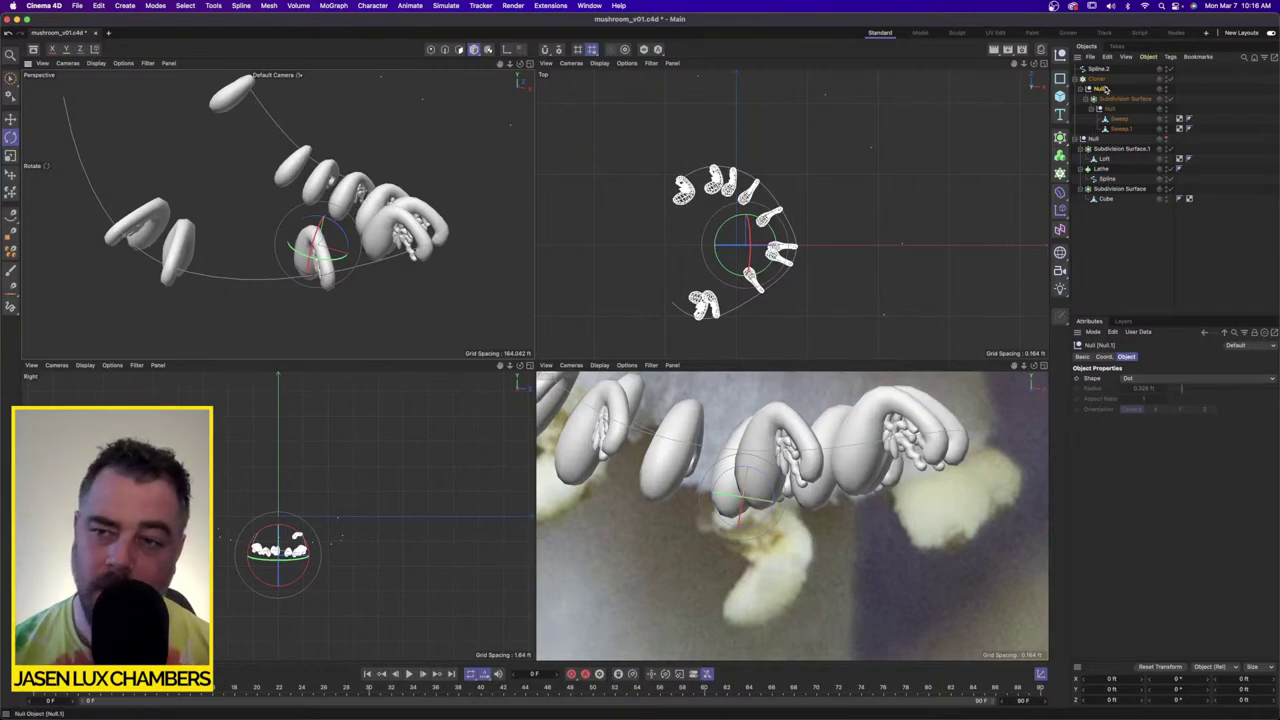
pyautogui.click(1100, 80)
pyautogui.click(1134, 476)
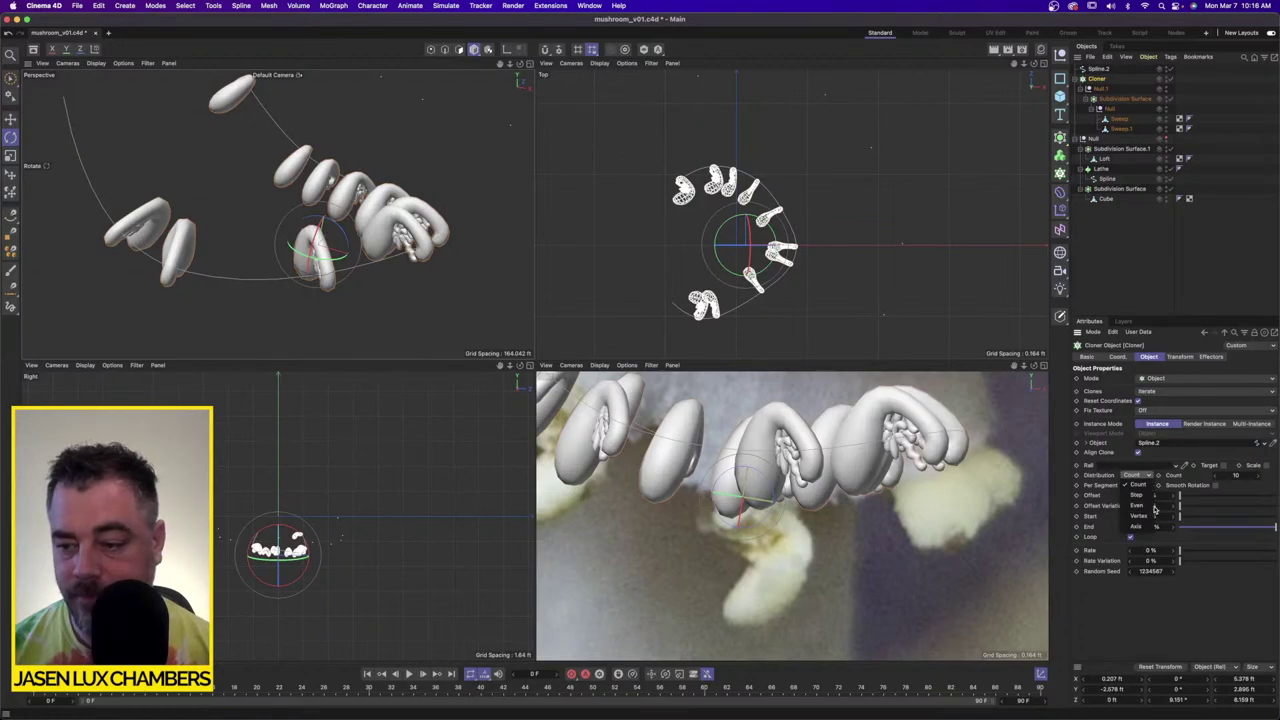
pyautogui.click(1264, 225)
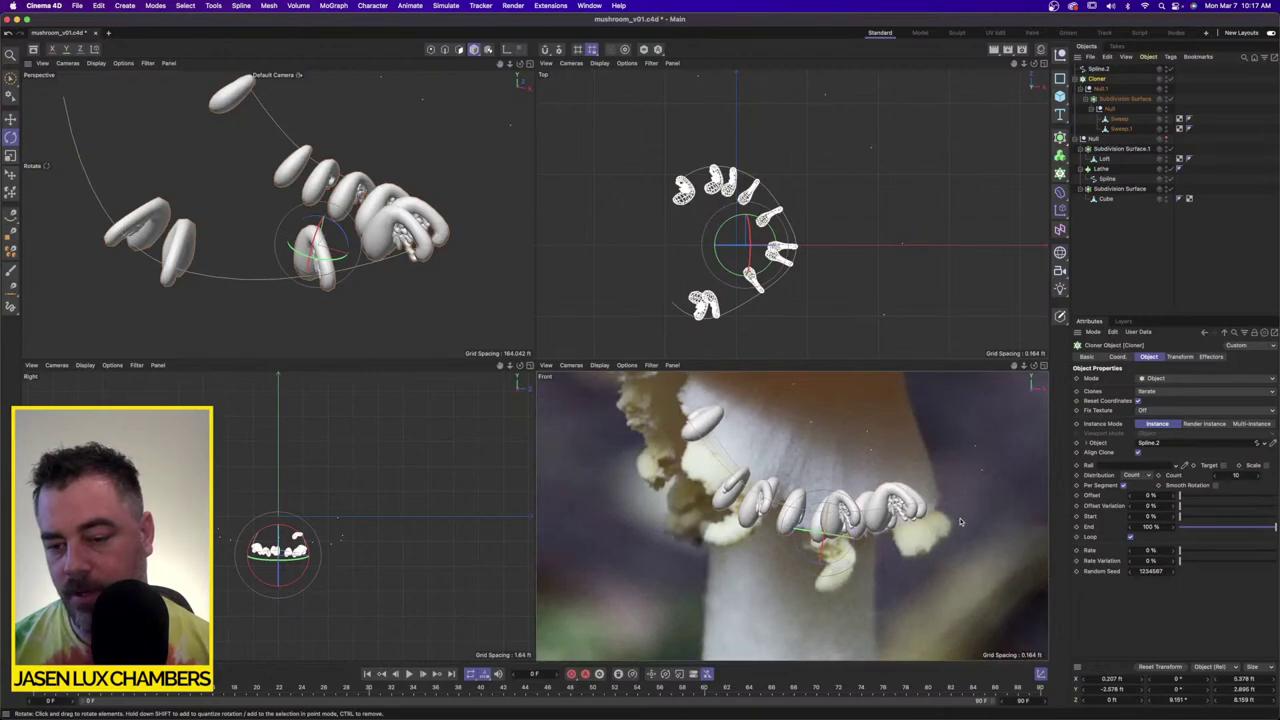
# Step: Try a heading rotation of 90° in the Cloner's transform settings, and undo it
pyautogui.keyDown('alt'); pyautogui.moveTo(258, 180); pyautogui.dragTo(357, 187); pyautogui.keyUp('alt')
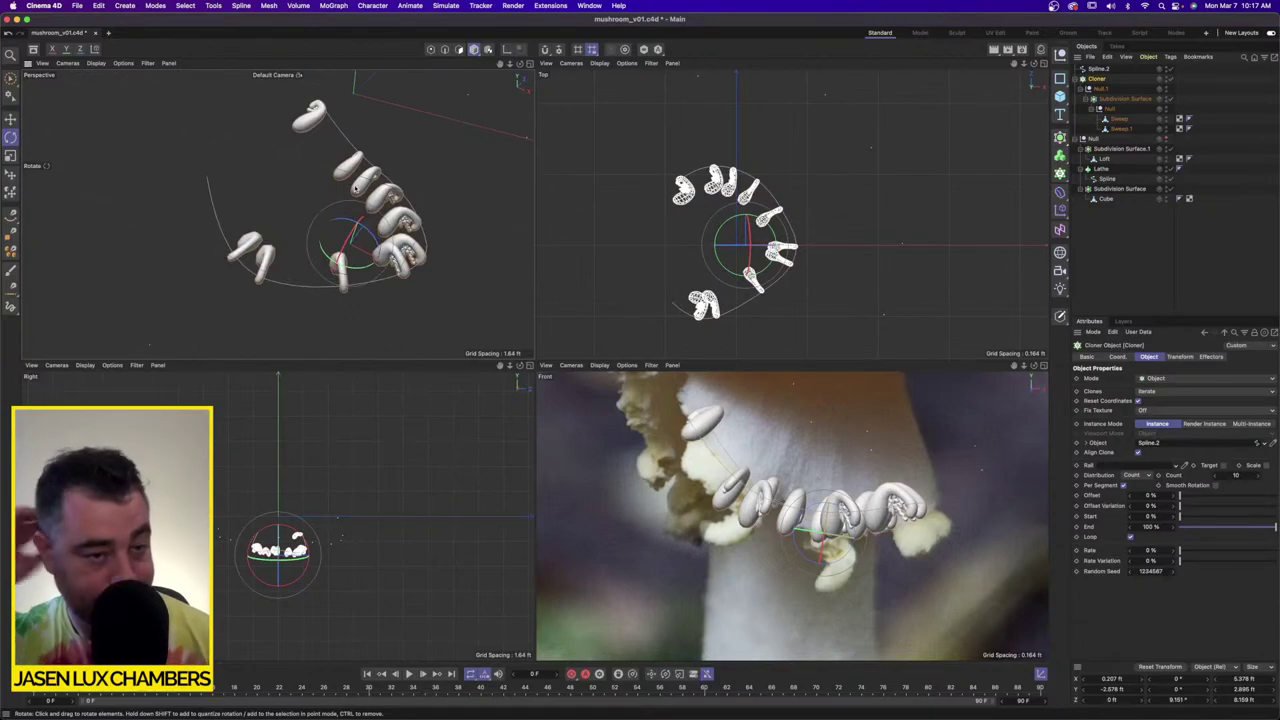
pyautogui.keyDown('alt'); pyautogui.moveTo(366, 140); pyautogui.dragTo(342, 249); pyautogui.keyUp('alt')
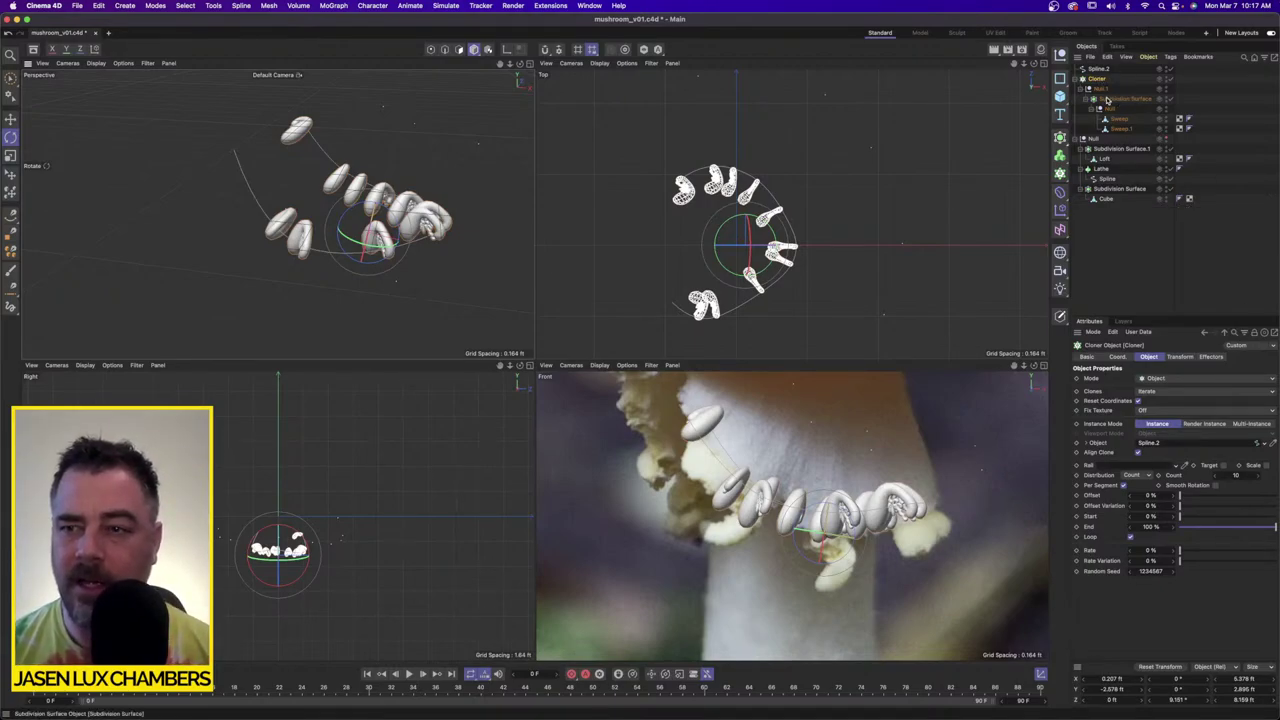
pyautogui.click(1180, 356)
pyautogui.moveTo(312, 276)
pyautogui.keyDown('alt'); pyautogui.mouseDown()
pyautogui.moveTo(320, 250)
pyautogui.moveTo(291, 242)
pyautogui.moveTo(281, 184)
pyautogui.moveTo(330, 250)
pyautogui.mouseUp(); pyautogui.keyUp('alt')
pyautogui.click(1215, 392)
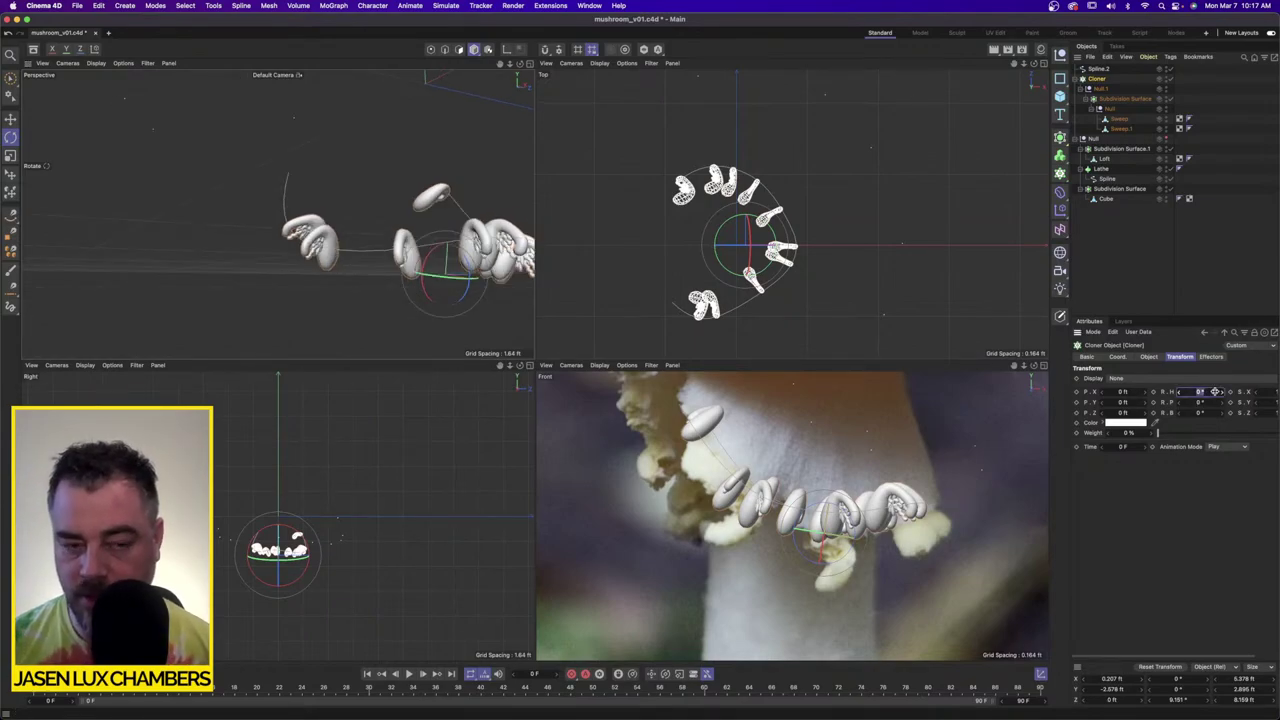
pyautogui.write('90')
pyautogui.press('Return')
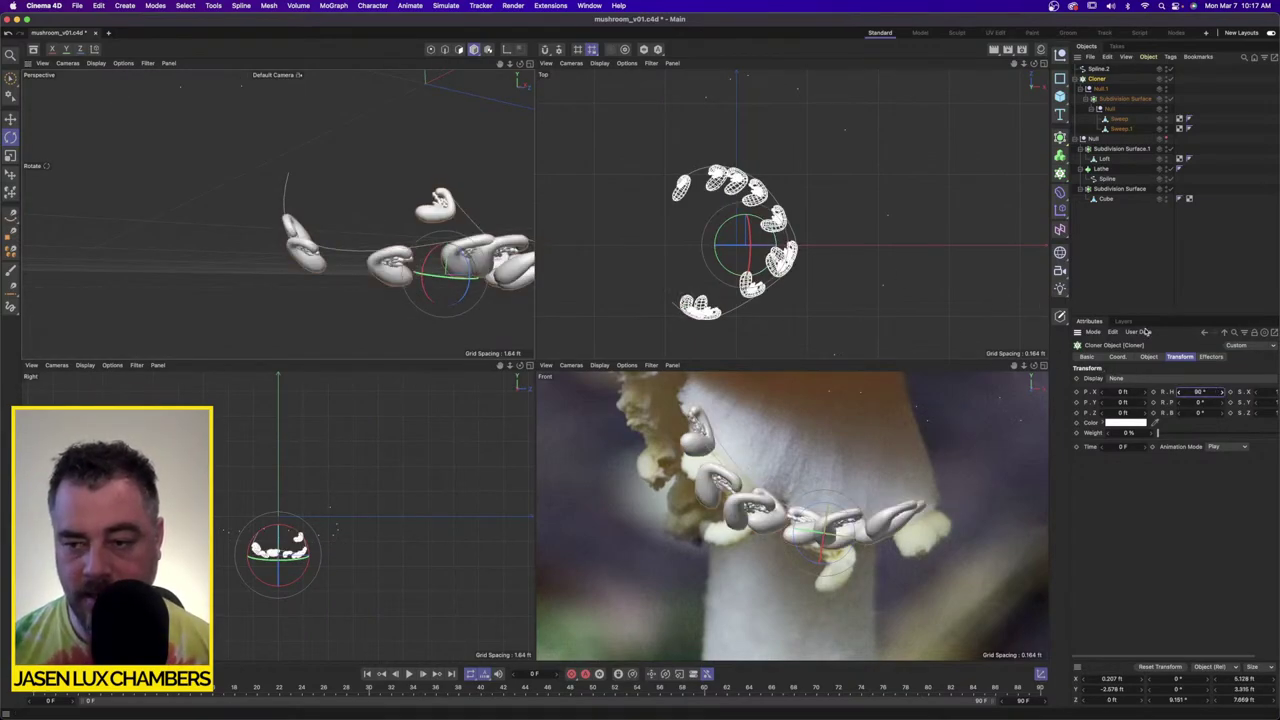
pyautogui.press('super+z')
# Step: Try a pitch rotation of 90° on the clones, and undo it
pyautogui.click(1212, 402)
pyautogui.write('90')
pyautogui.press('Return')
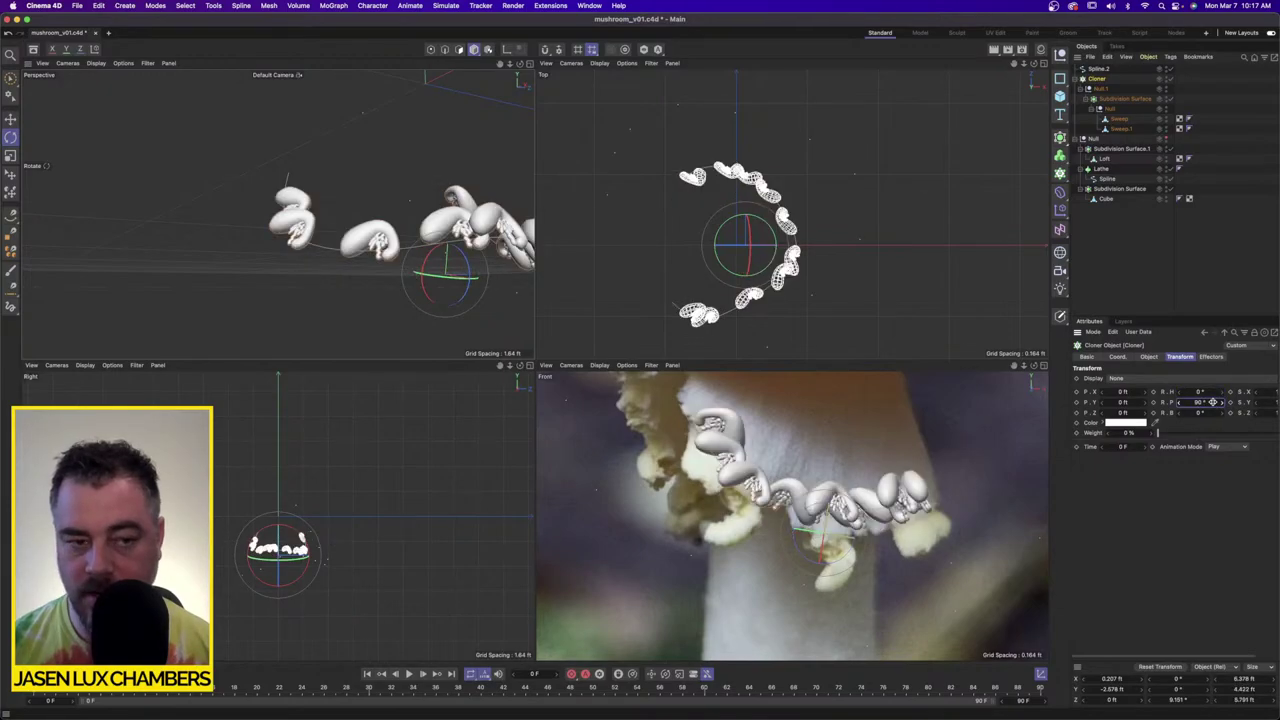
pyautogui.keyDown('alt'); pyautogui.moveTo(912, 343); pyautogui.dragTo(912, 355, button='middle'); pyautogui.keyUp('alt')
pyautogui.press('super+z')
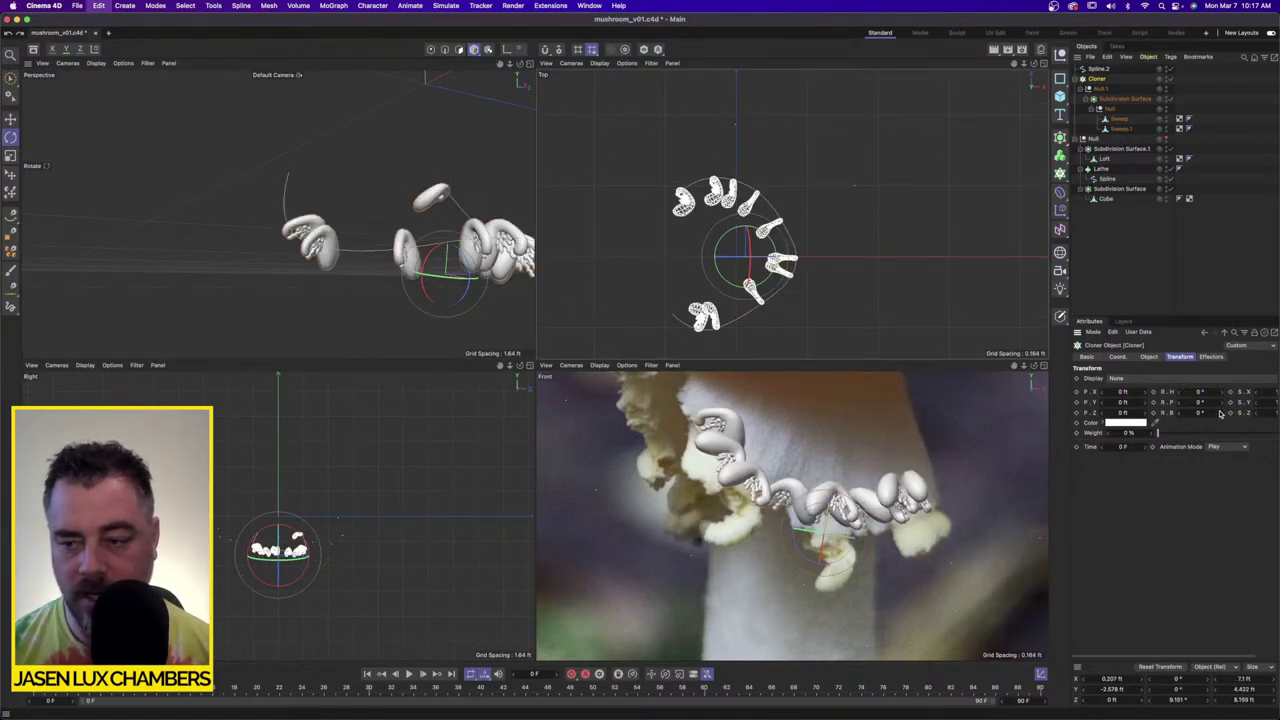
# Step: Set the Cloner's transform bank rotation to 90° so the details hang from the spline
pyautogui.click(1212, 412)
pyautogui.write('90')
pyautogui.press('Return')
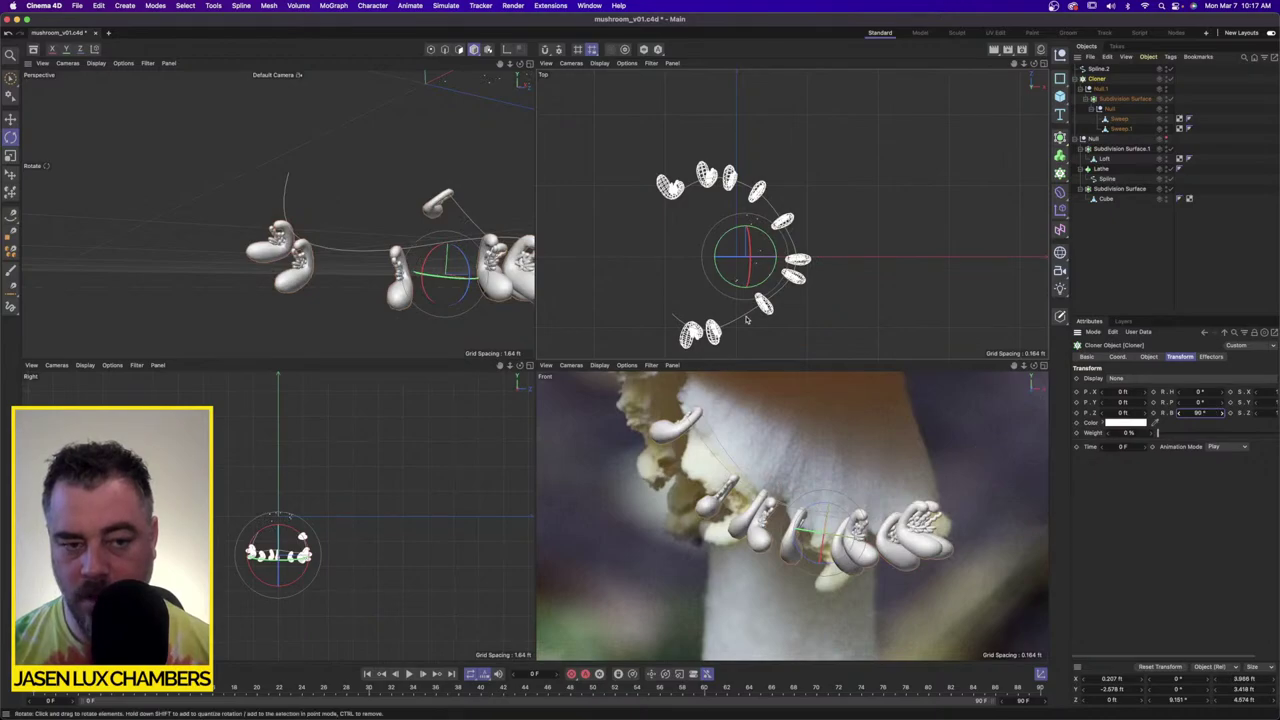
pyautogui.keyDown('alt'); pyautogui.moveTo(337, 214); pyautogui.dragTo(409, 233); pyautogui.keyUp('alt')
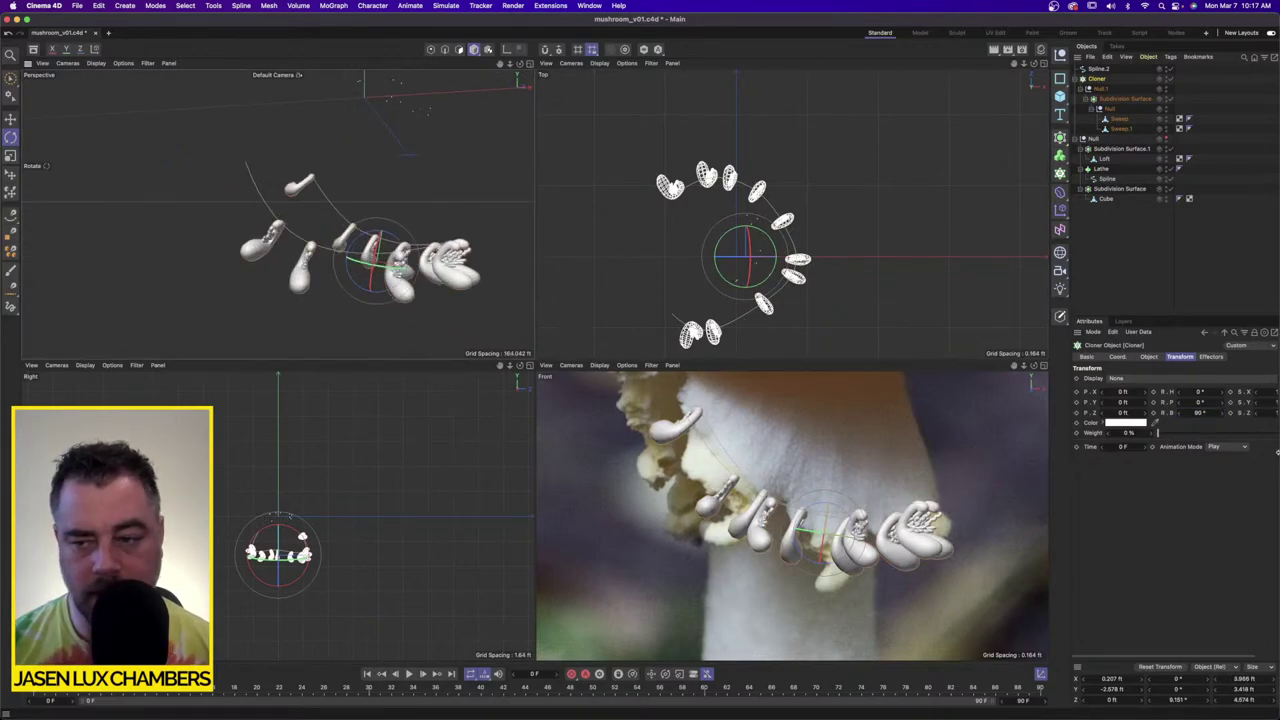
# Step: Try a clone pitch rotation of 90°, and change it to -90° to turn the details the other way
pyautogui.click(1215, 401)
pyautogui.write('90')
pyautogui.press('Return')
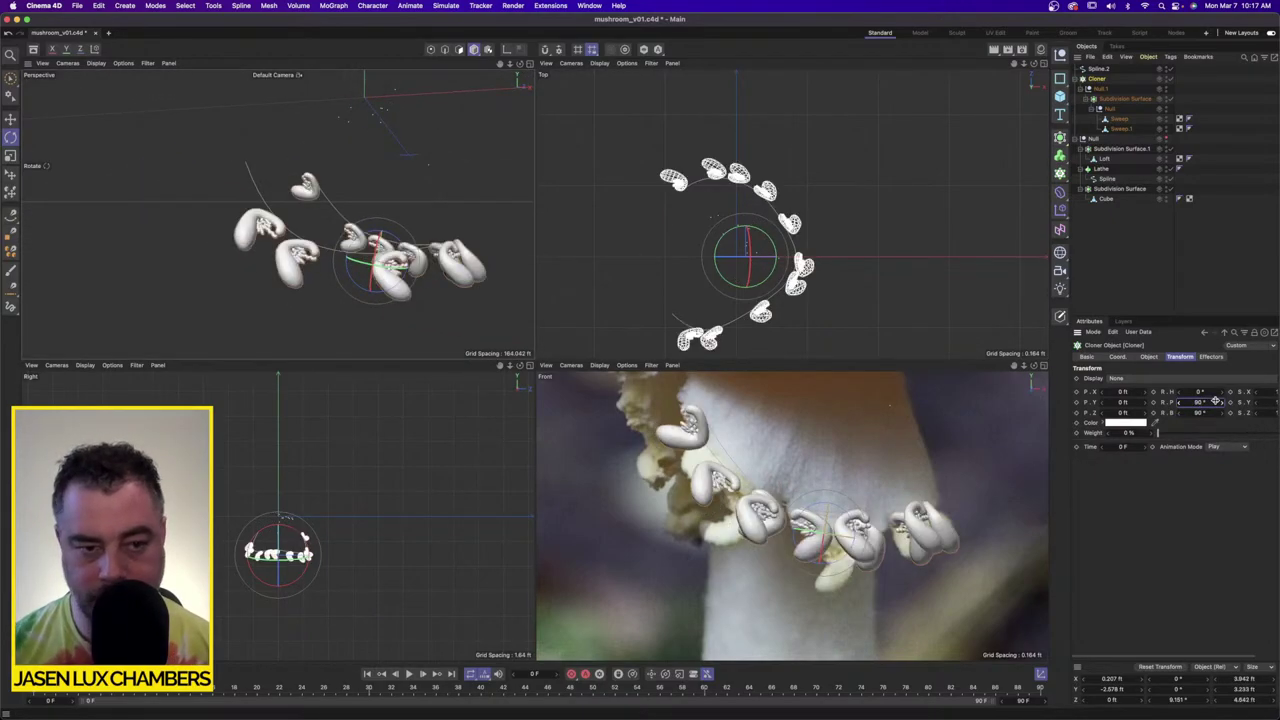
pyautogui.keyDown('alt'); pyautogui.moveTo(324, 164); pyautogui.dragTo(340, 174); pyautogui.keyUp('alt')
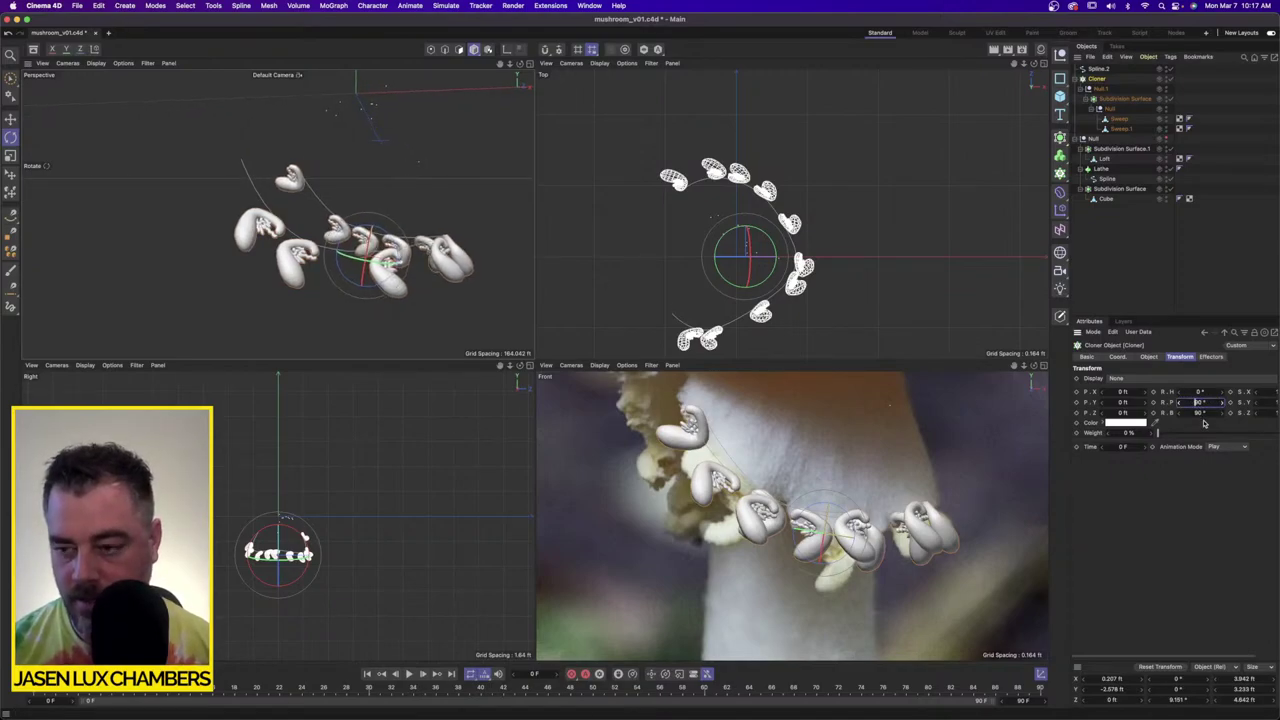
pyautogui.press('Return')
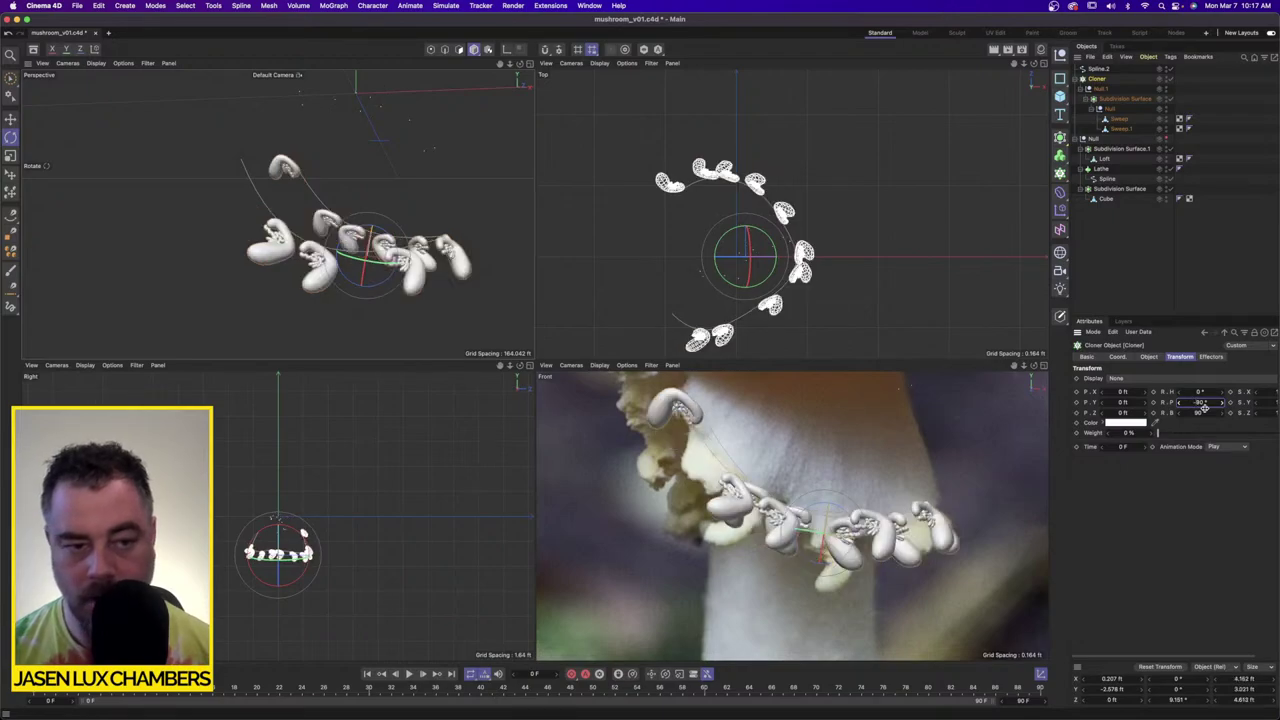
pyautogui.keyDown('alt'); pyautogui.moveTo(405, 206); pyautogui.dragTo(336, 245); pyautogui.keyUp('alt')
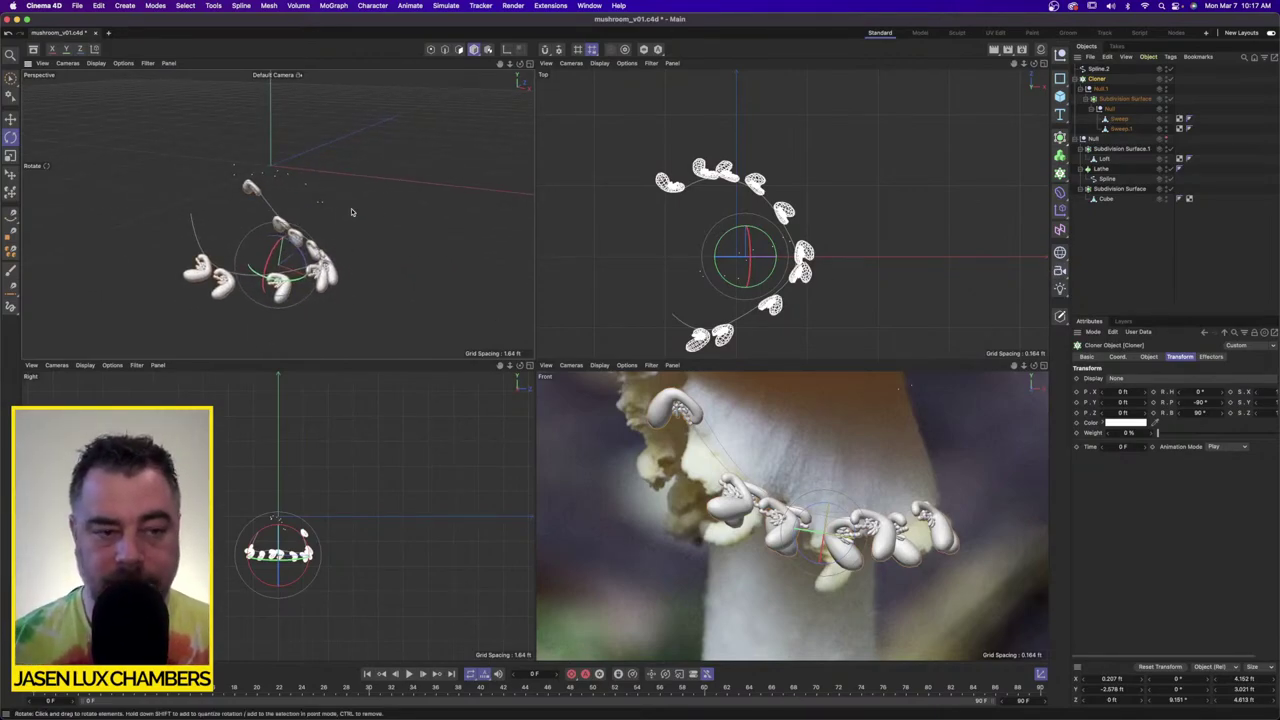
pyautogui.keyDown('alt'); pyautogui.moveTo(349, 206); pyautogui.dragTo(352, 205); pyautogui.keyUp('alt')
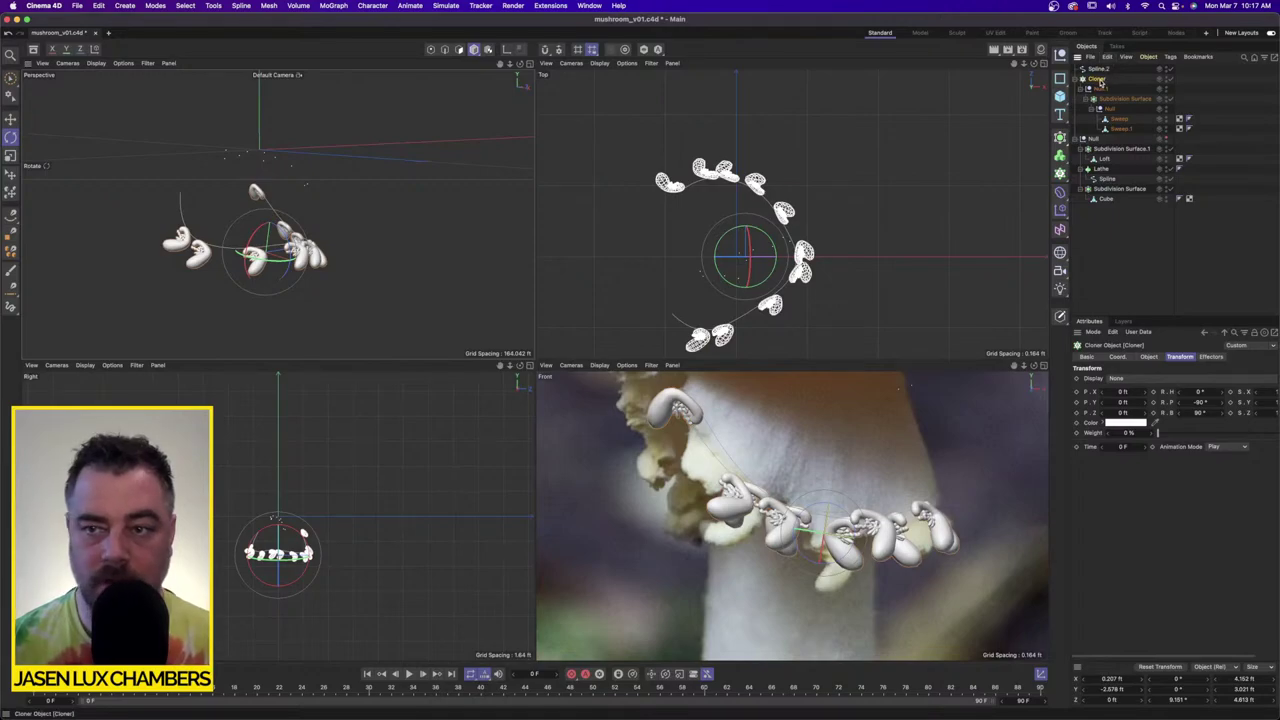
# Step: Add a Random effector to the Cloner and turn off its position randomization
pyautogui.click(298, 6)
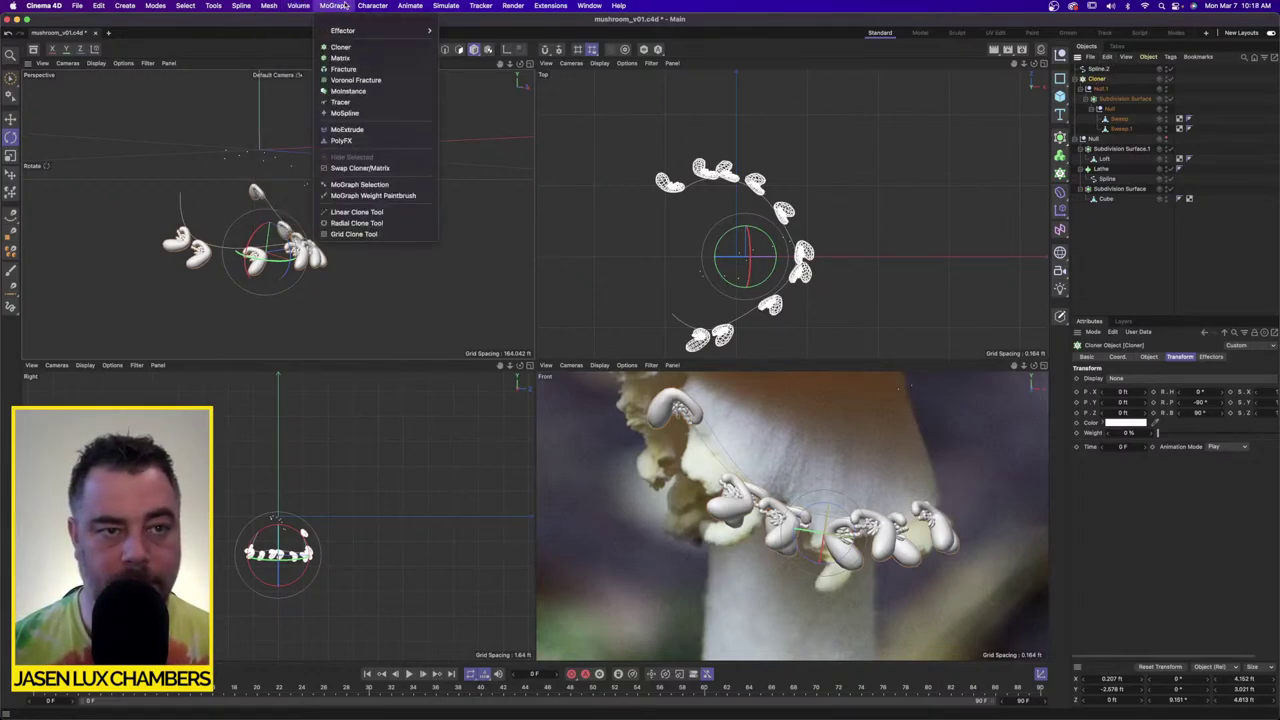
pyautogui.moveTo(347, 31)
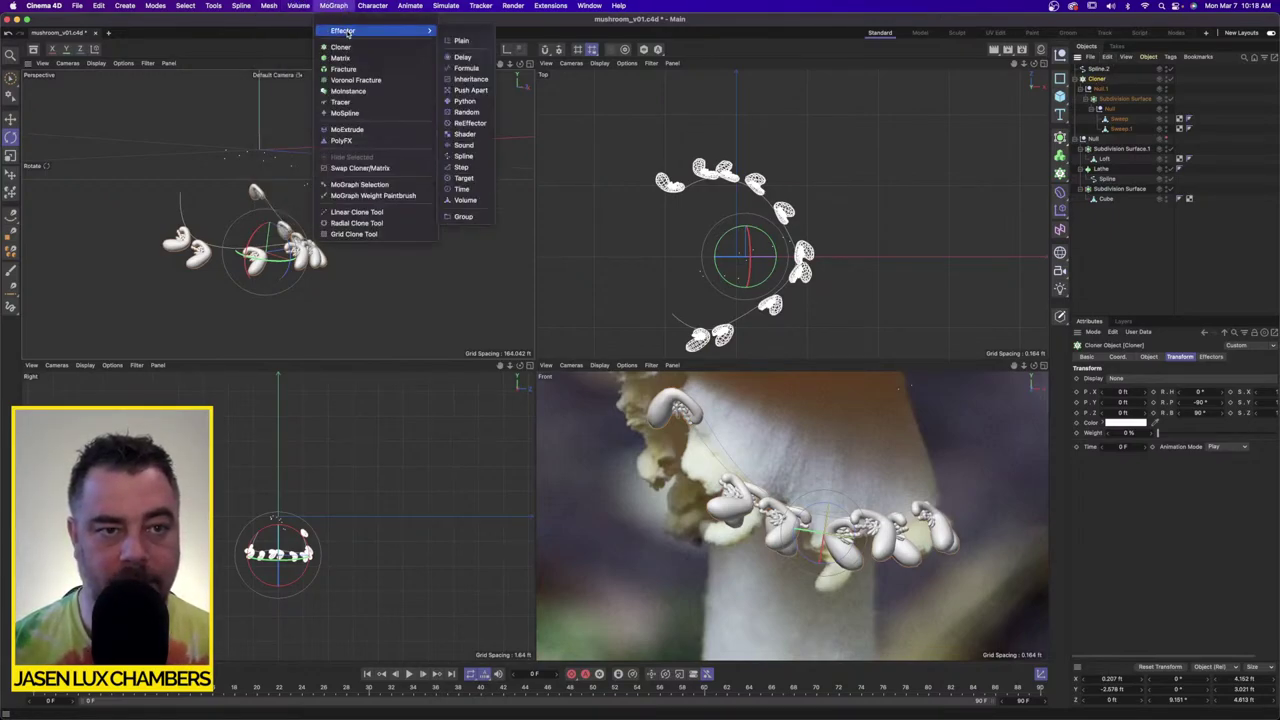
pyautogui.click(488, 112)
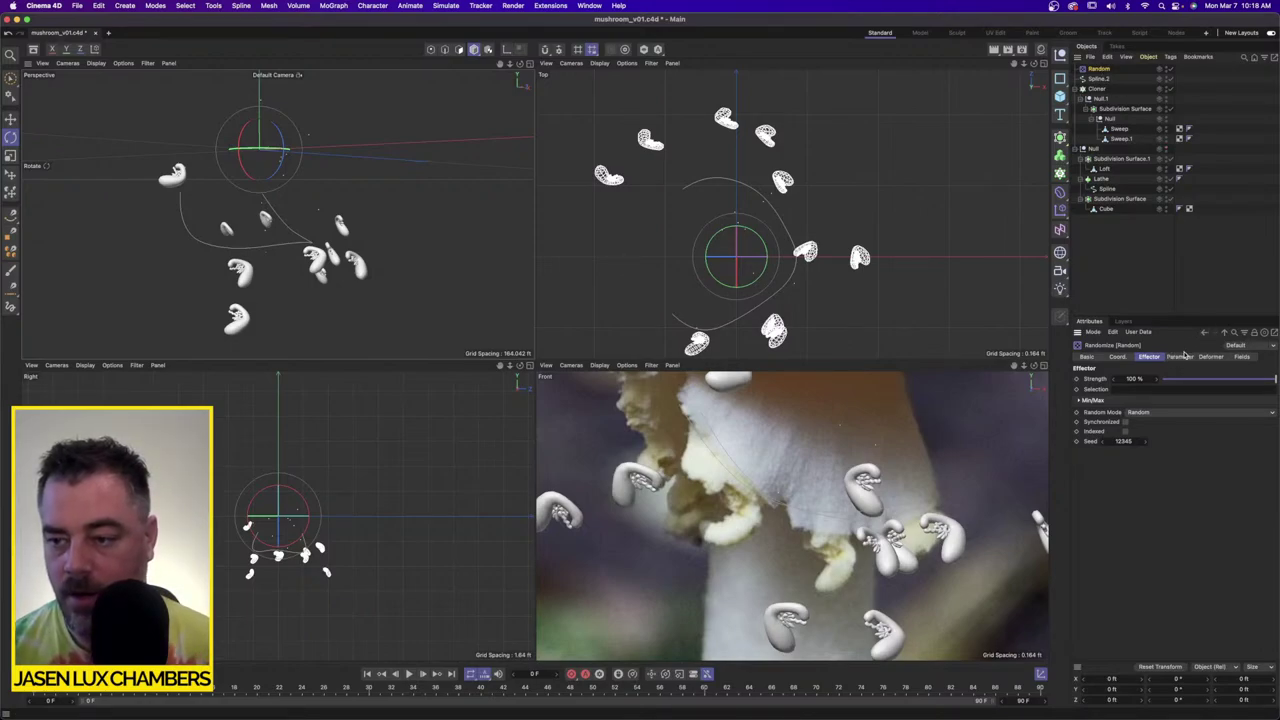
pyautogui.click(1180, 357)
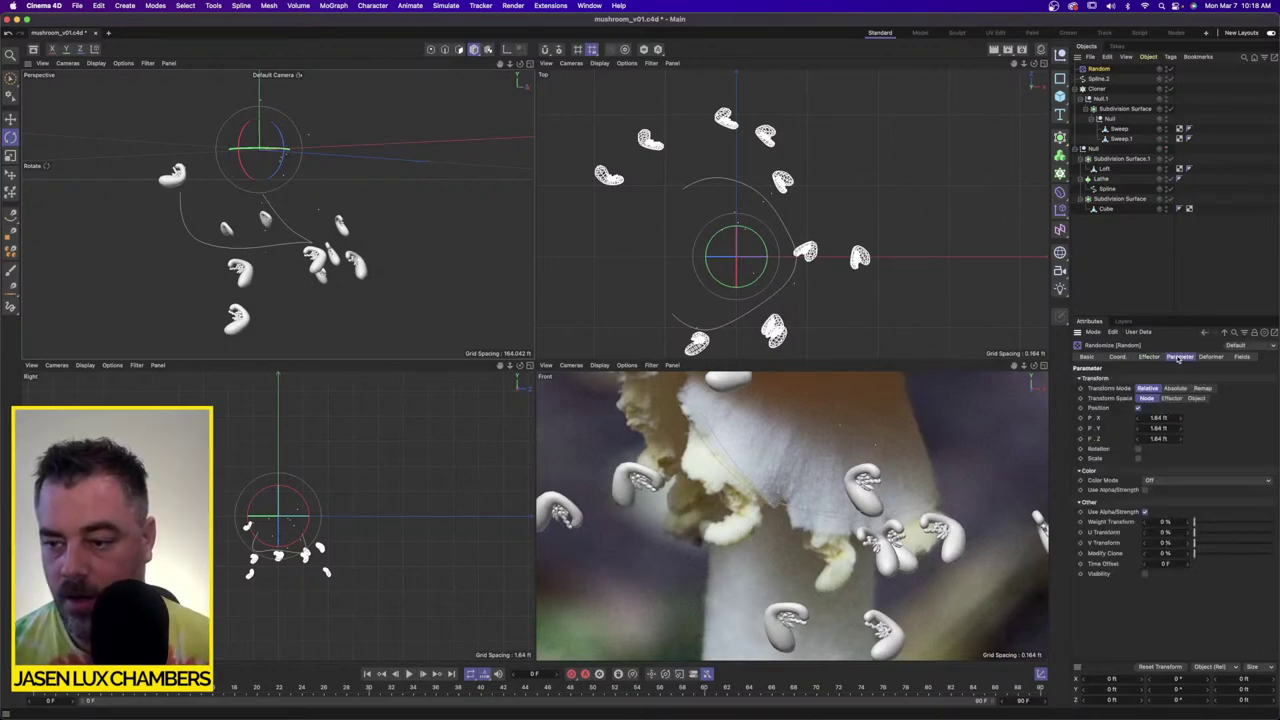
pyautogui.click(1138, 408)
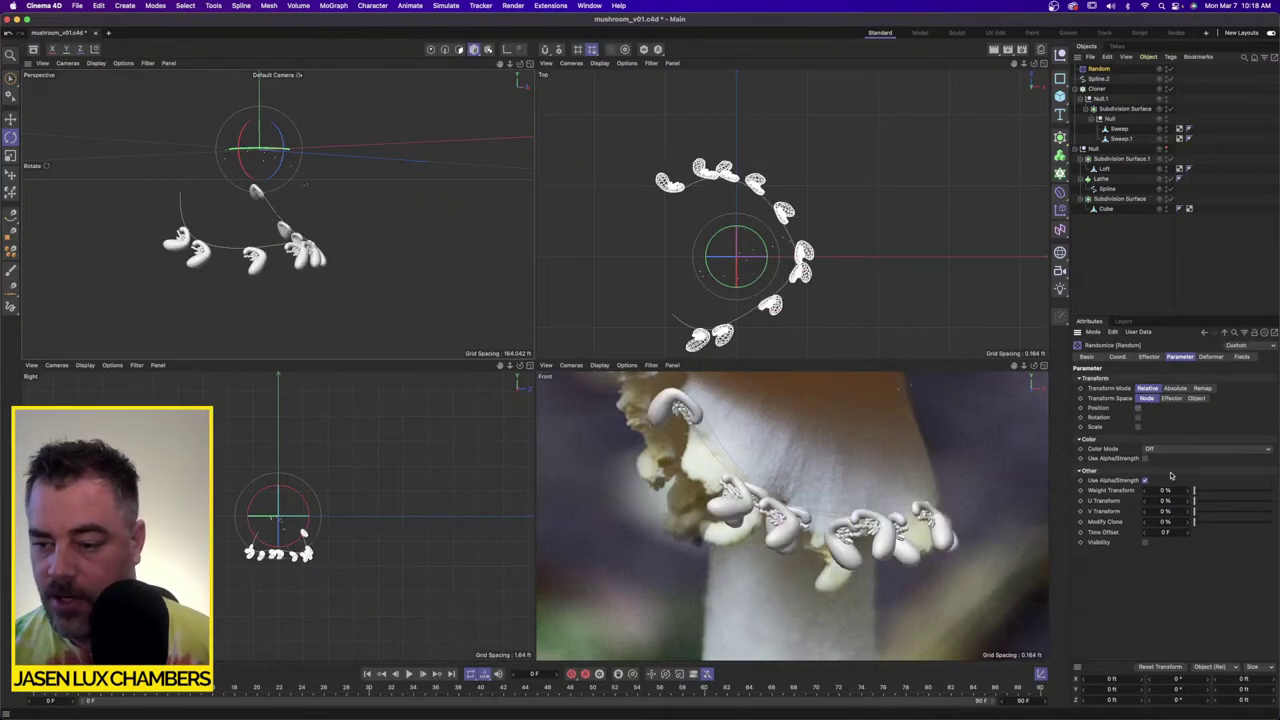
# Step: Enable rotation on the Random effector and set heading to 12°, pitch to 30° and bank to 33°
pyautogui.click(1138, 418)
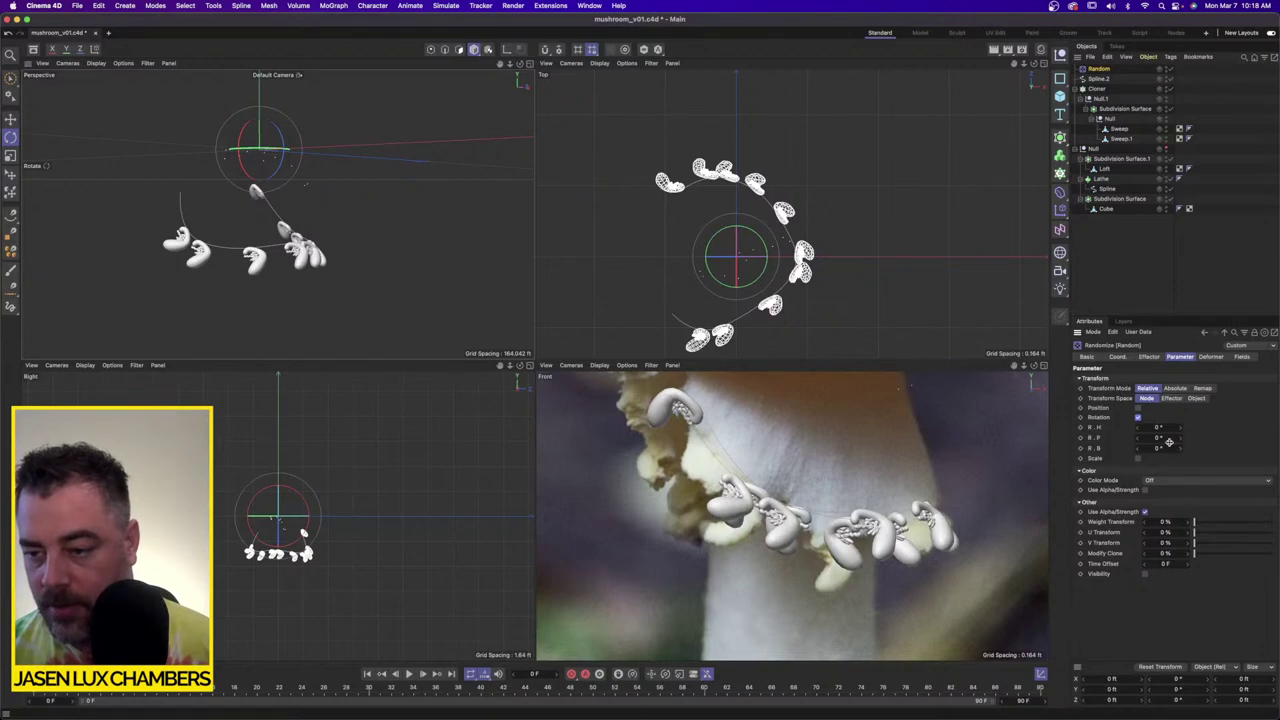
pyautogui.click(1168, 439)
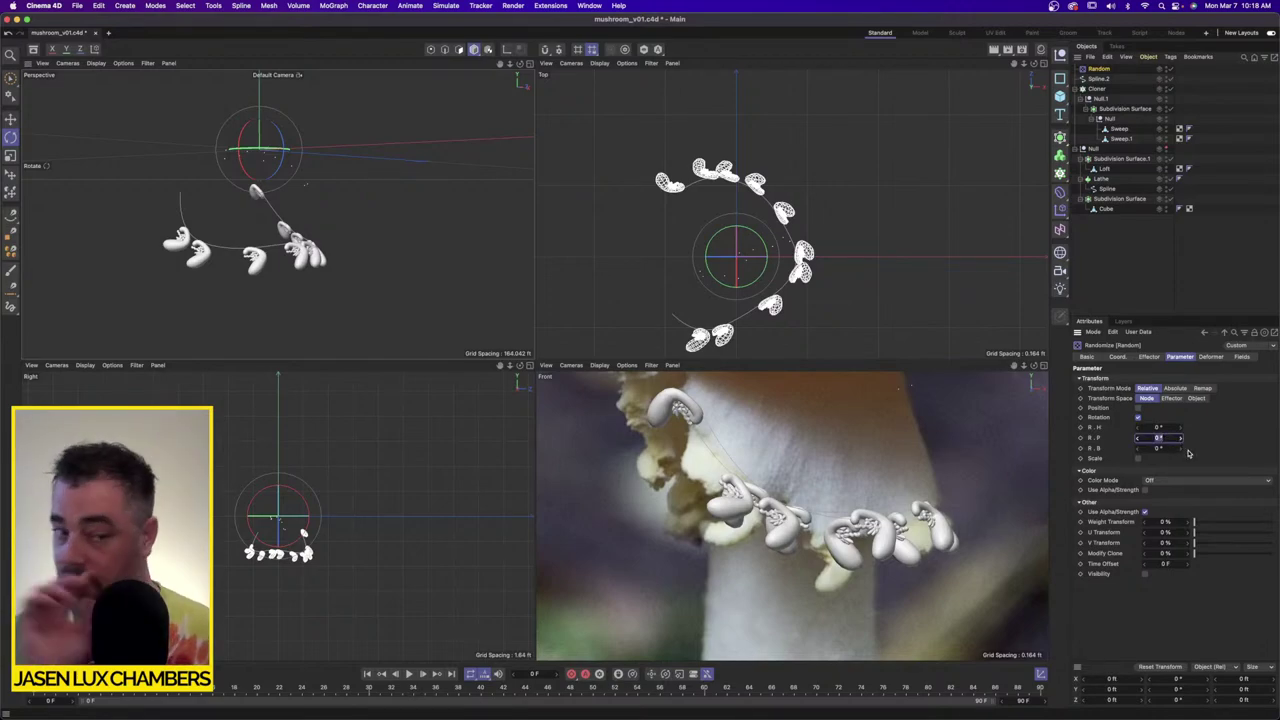
pyautogui.write('30')
pyautogui.press('Return')
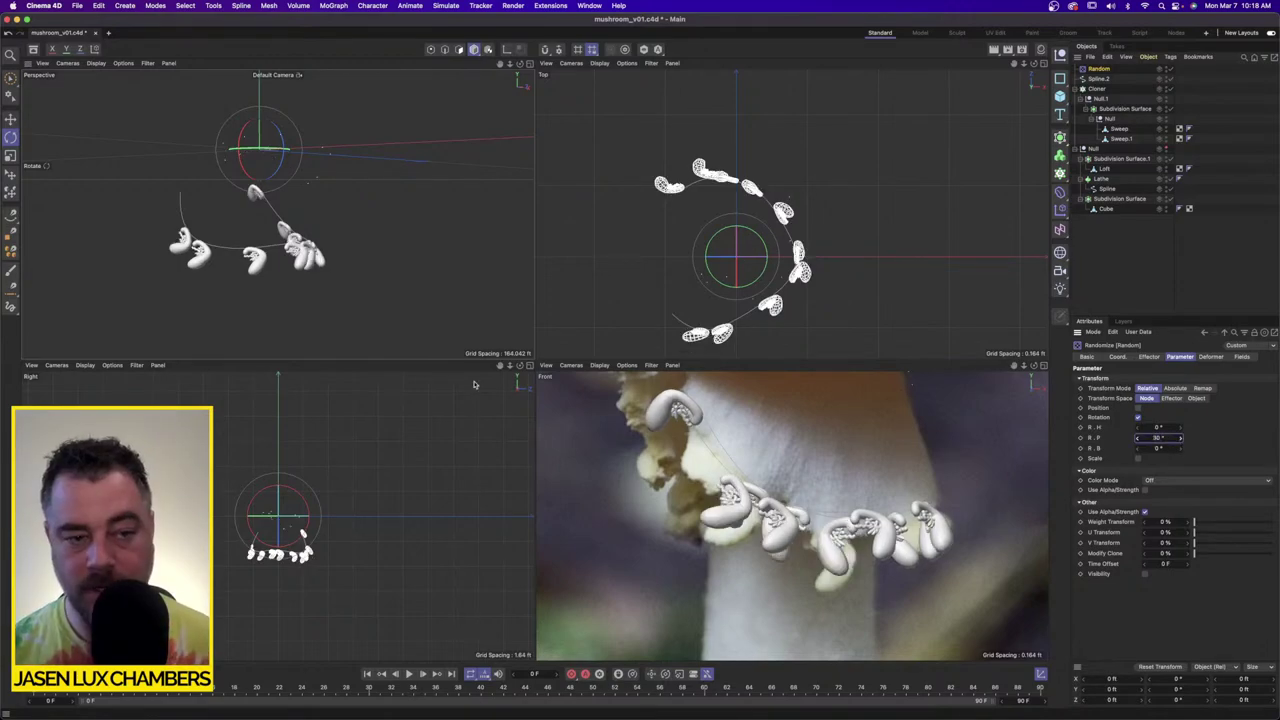
pyautogui.click(1170, 428)
pyautogui.write('1')
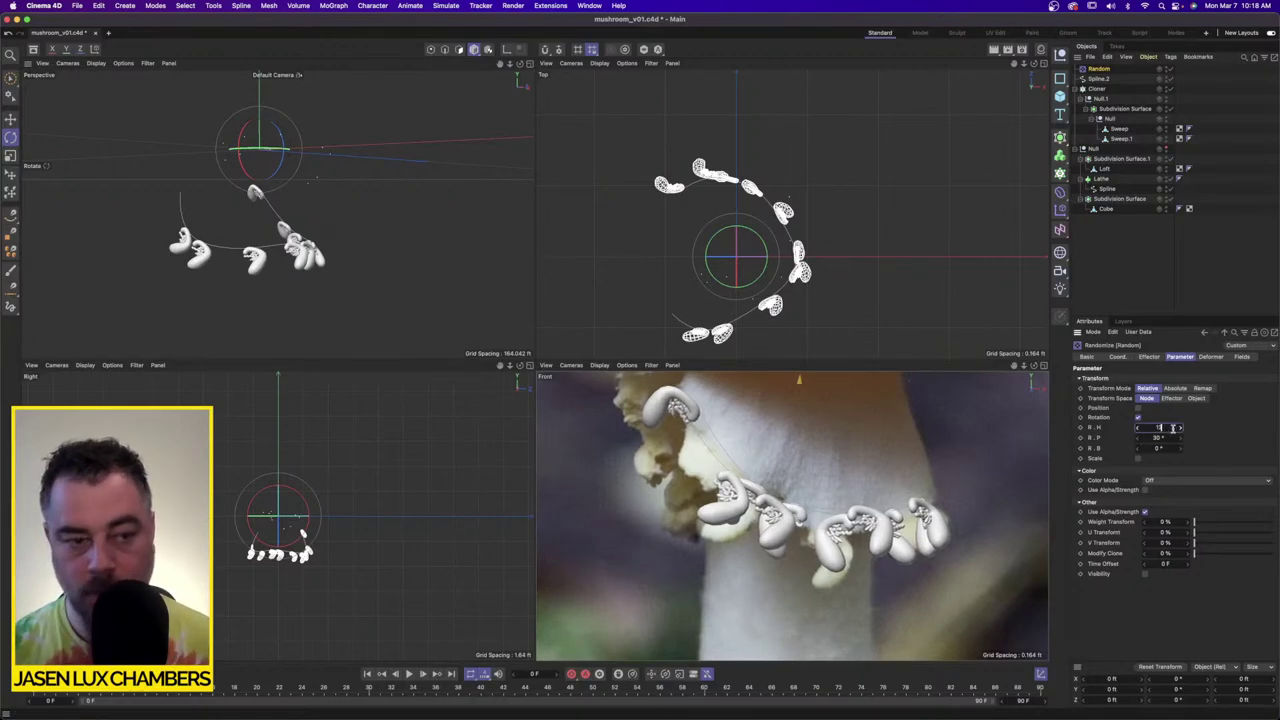
pyautogui.write('2')
pyautogui.press('Return')
pyautogui.click(1169, 449)
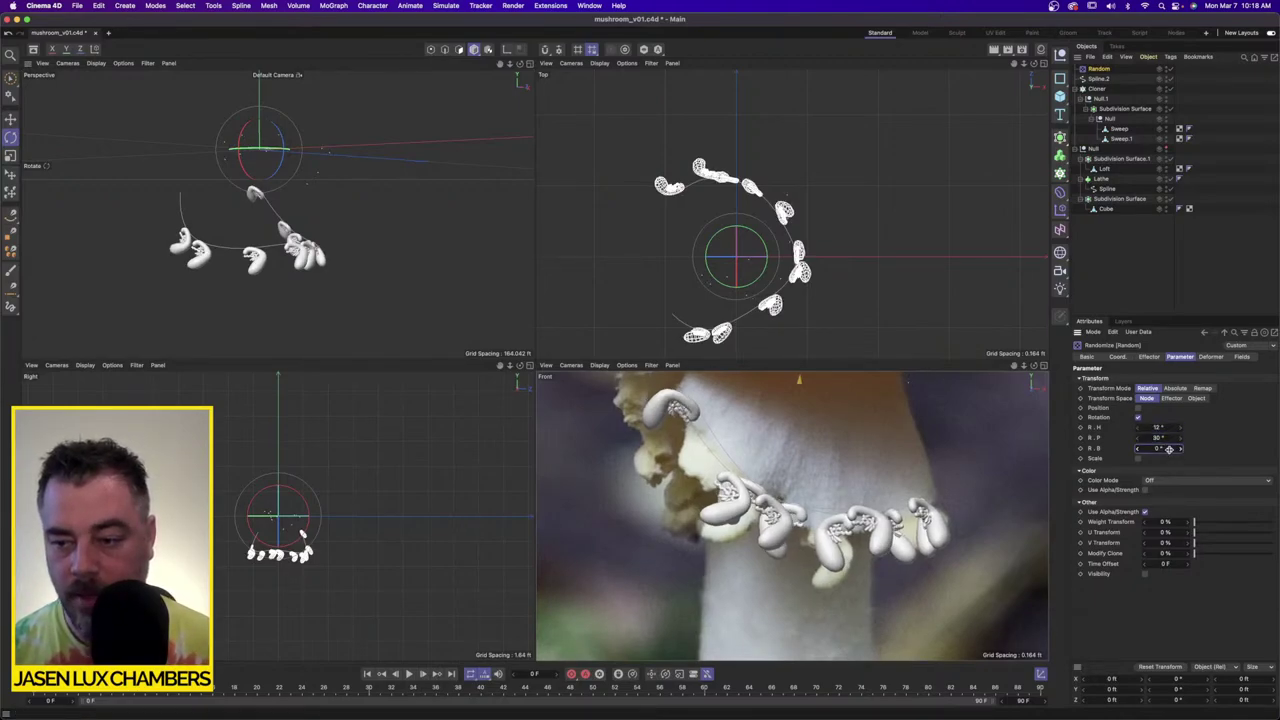
pyautogui.write('33')
pyautogui.press('Return')
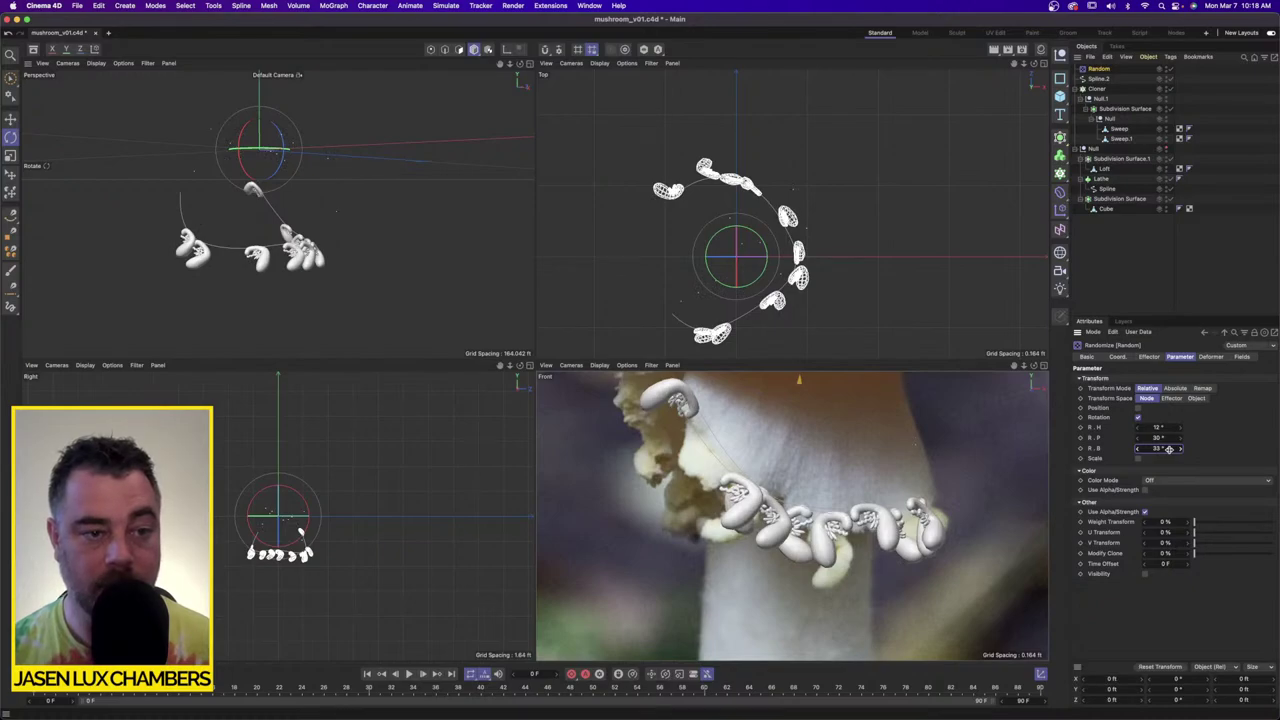
pyautogui.moveTo(371, 257)
pyautogui.keyDown('alt'); pyautogui.mouseDown()
pyautogui.moveTo(156, 224)
pyautogui.moveTo(311, 249)
pyautogui.moveTo(258, 268)
pyautogui.mouseUp(); pyautogui.keyUp('alt')
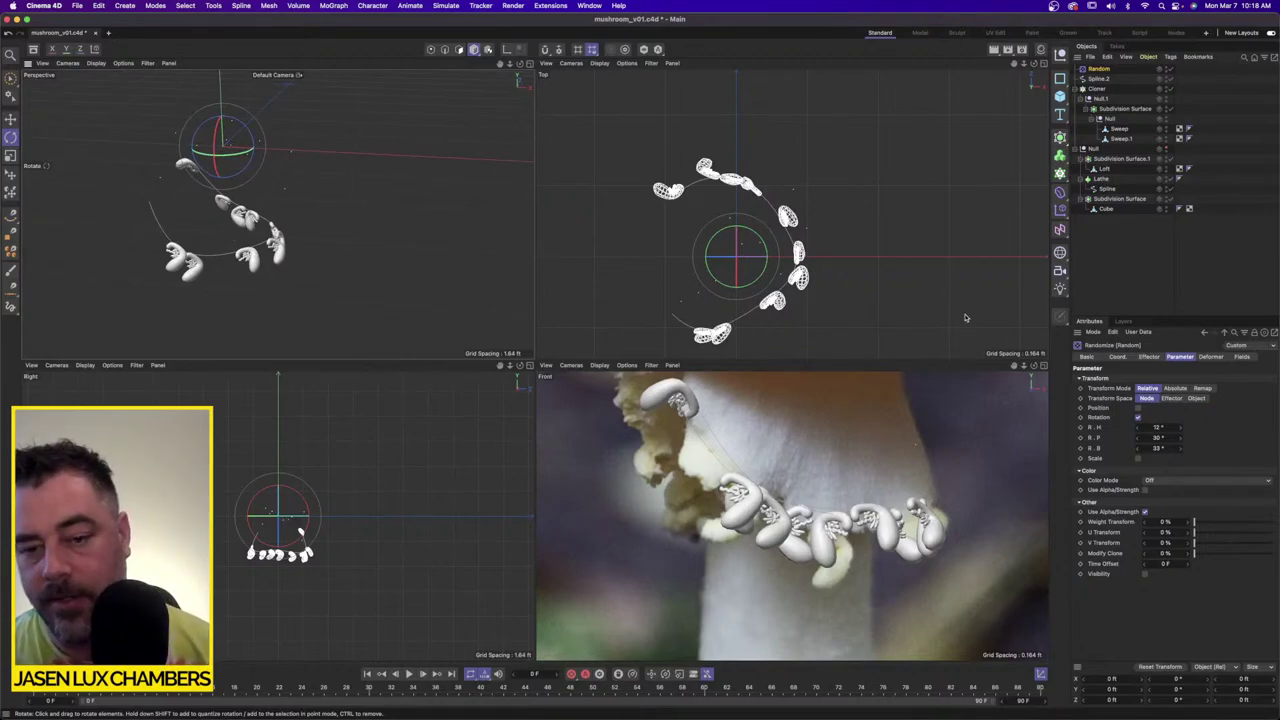
# Step: Make the Null group with the mushroom cap, stem and skirt visible again and clear the selection
pyautogui.click(1161, 147)
pyautogui.click(1203, 252)
pyautogui.keyDown('alt'); pyautogui.moveTo(345, 220); pyautogui.dragTo(241, 196); pyautogui.keyUp('alt')
# Step: Add a Cloth Surface object to the scene for the mushroom's skirt
pyautogui.click(239, 192)
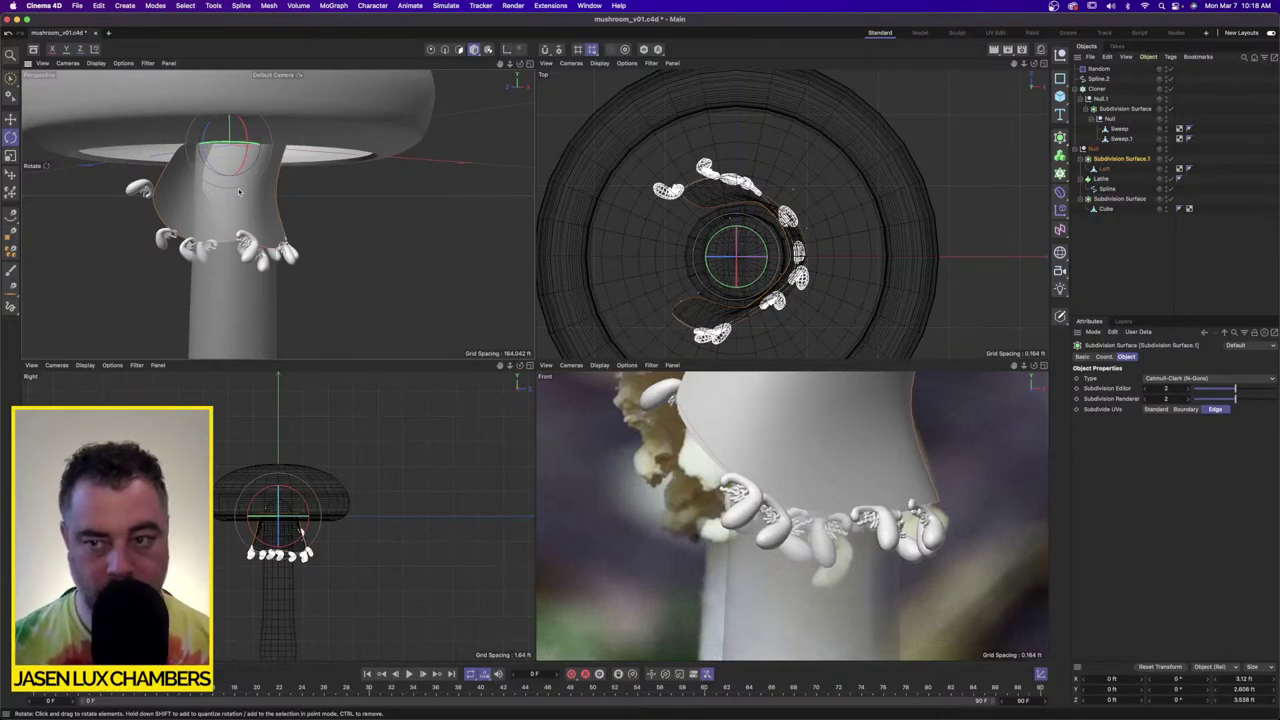
pyautogui.hotkey('shift', 'c')
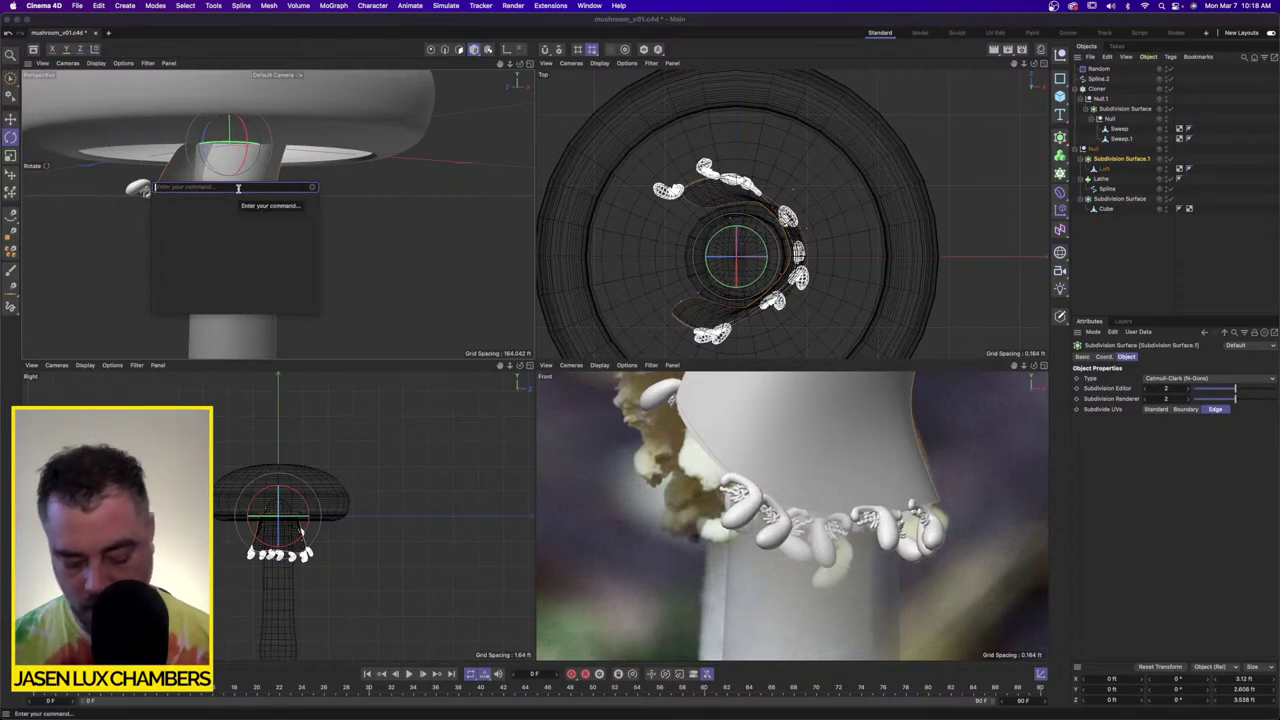
pyautogui.write('cloth')
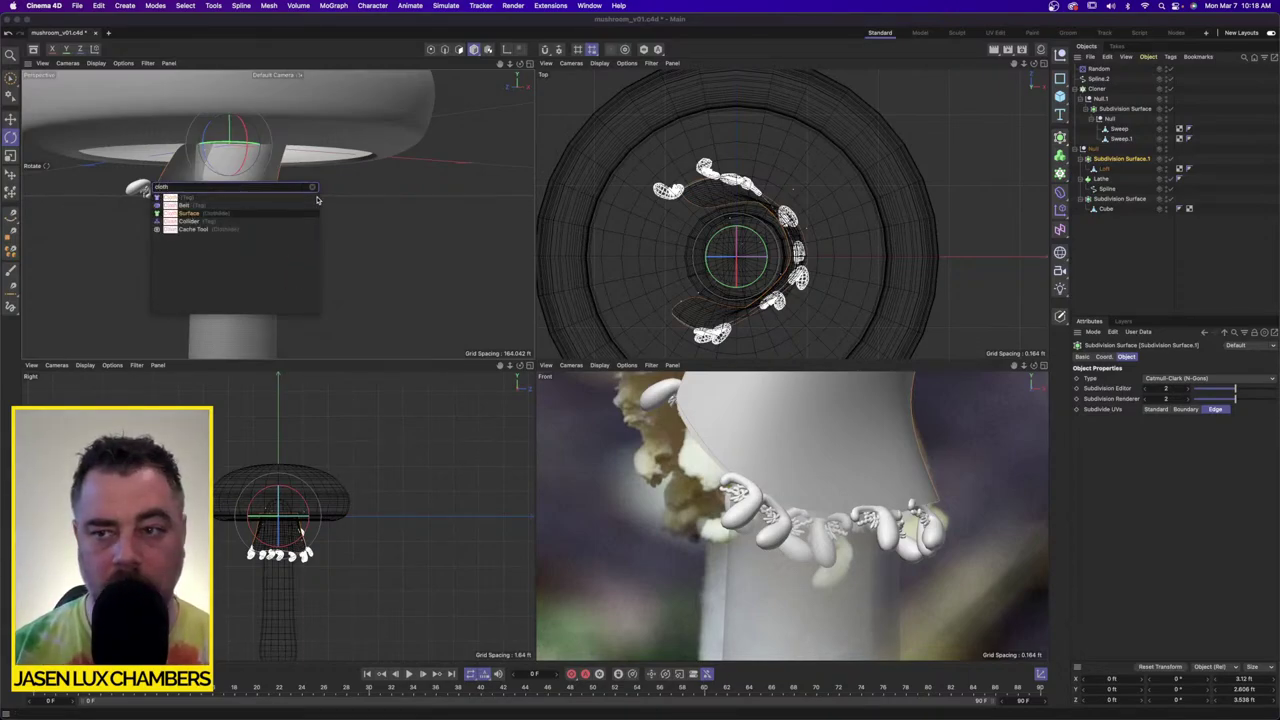
pyautogui.click(183, 213)
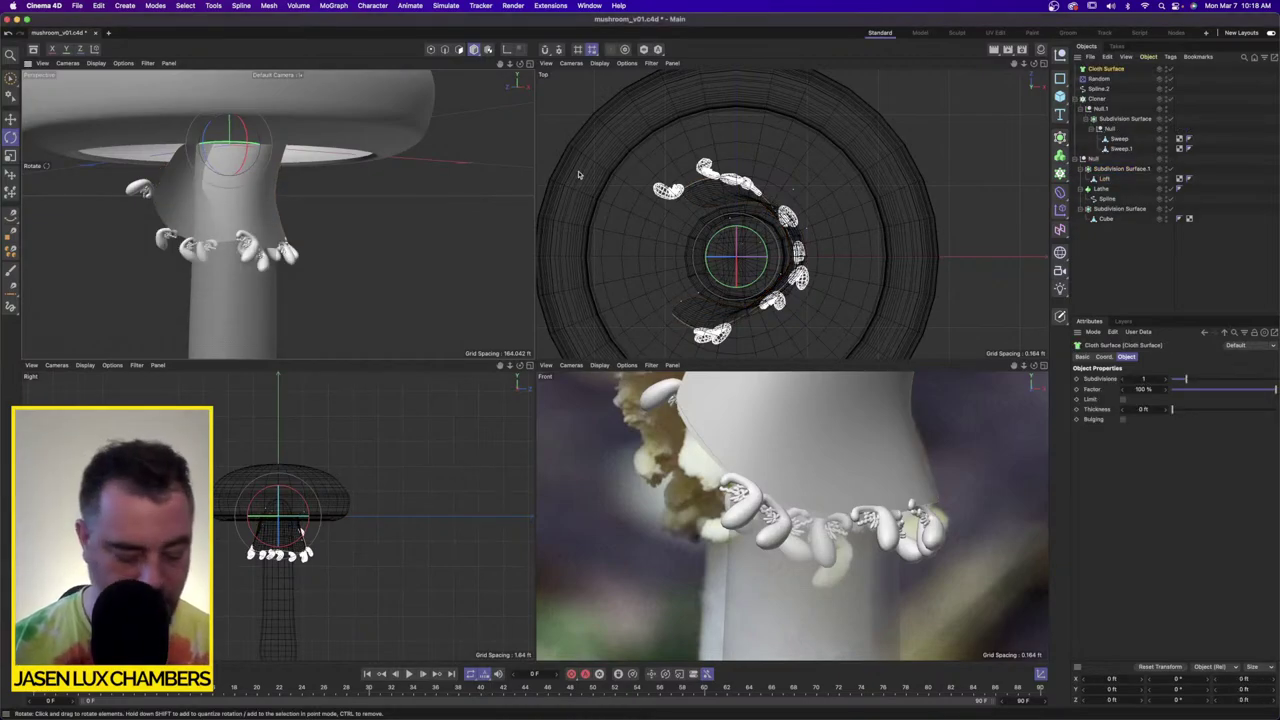
pyautogui.hotkey('shift', 'c')
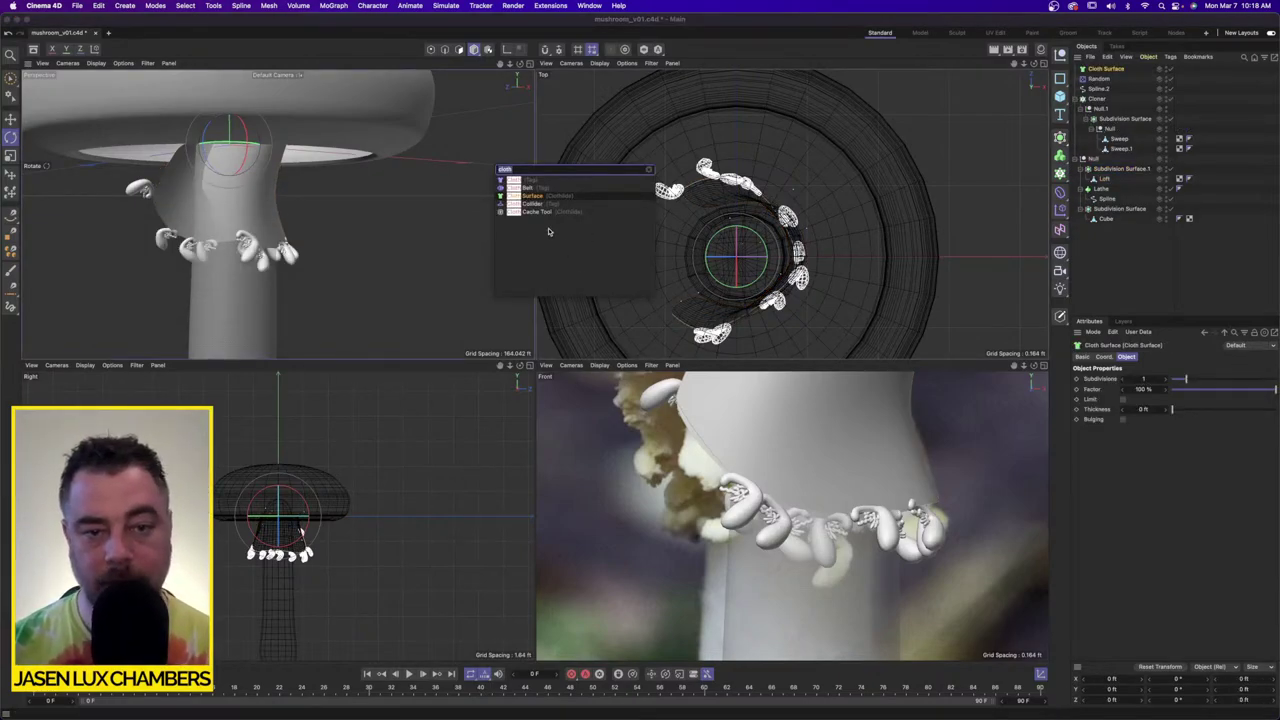
pyautogui.write('cube')
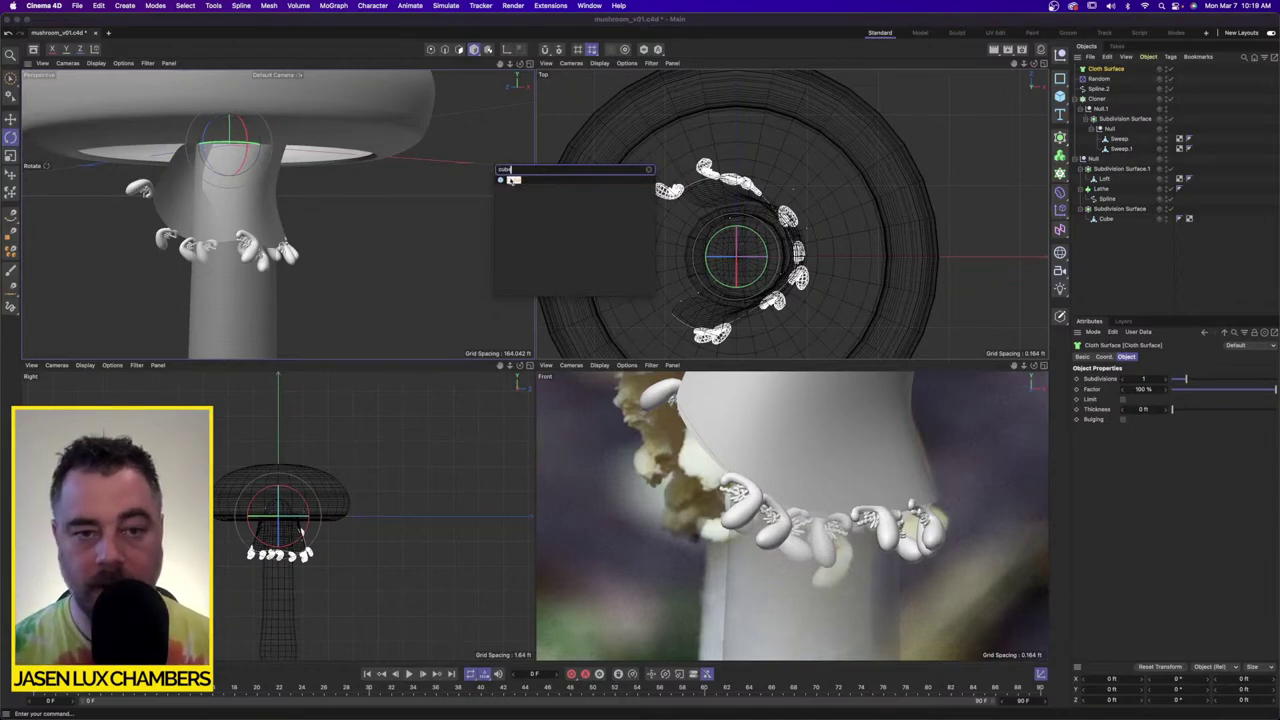
pyautogui.click(504, 183)
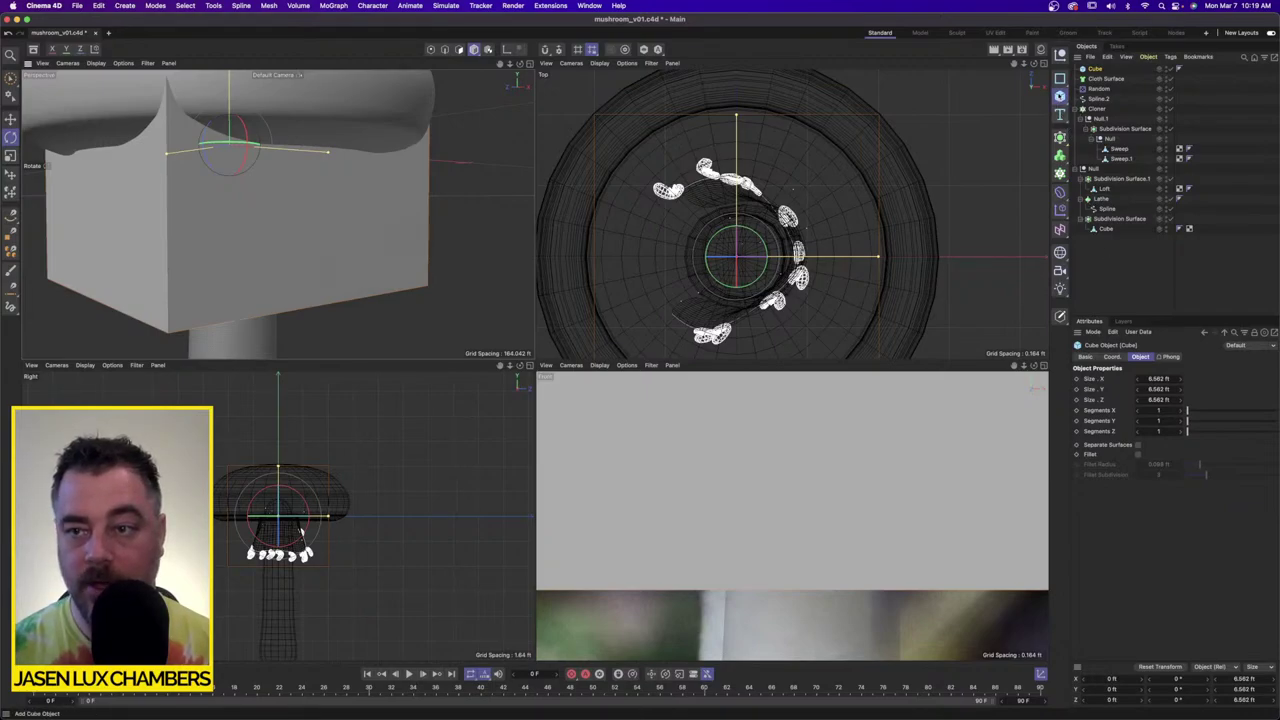
pyautogui.click(1060, 96)
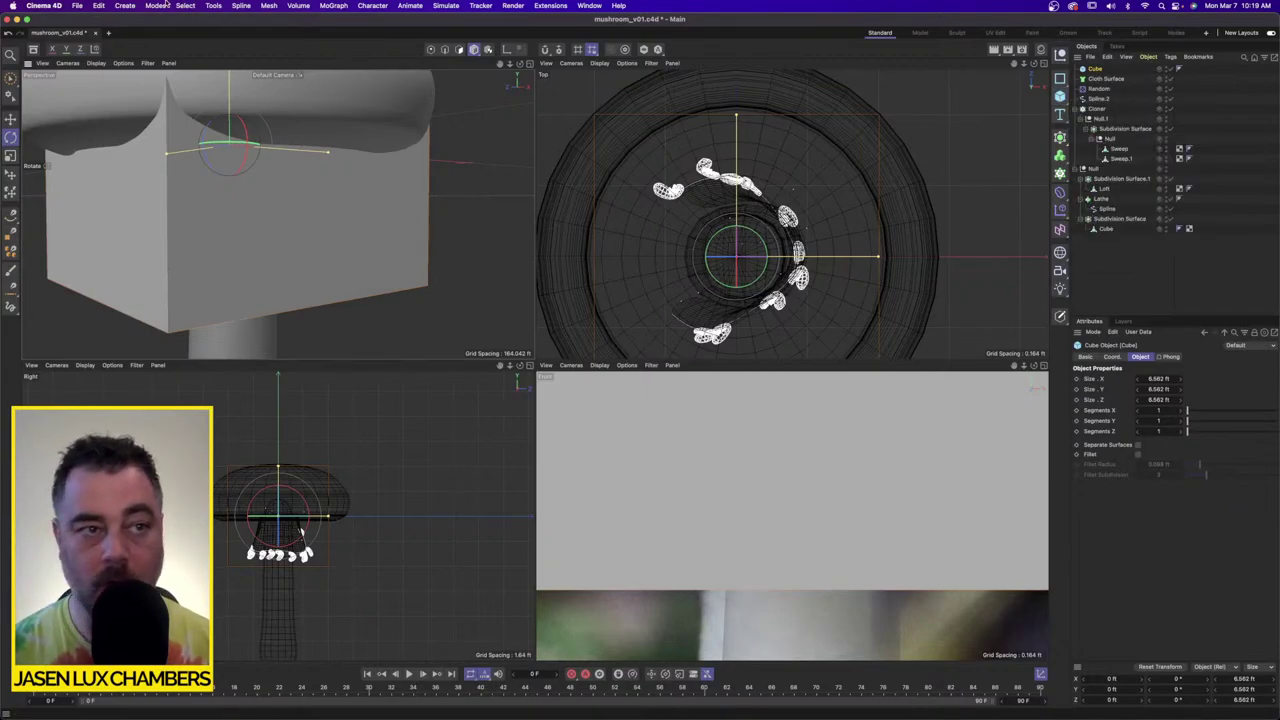
pyautogui.click(124, 5)
pyautogui.moveTo(137, 50)
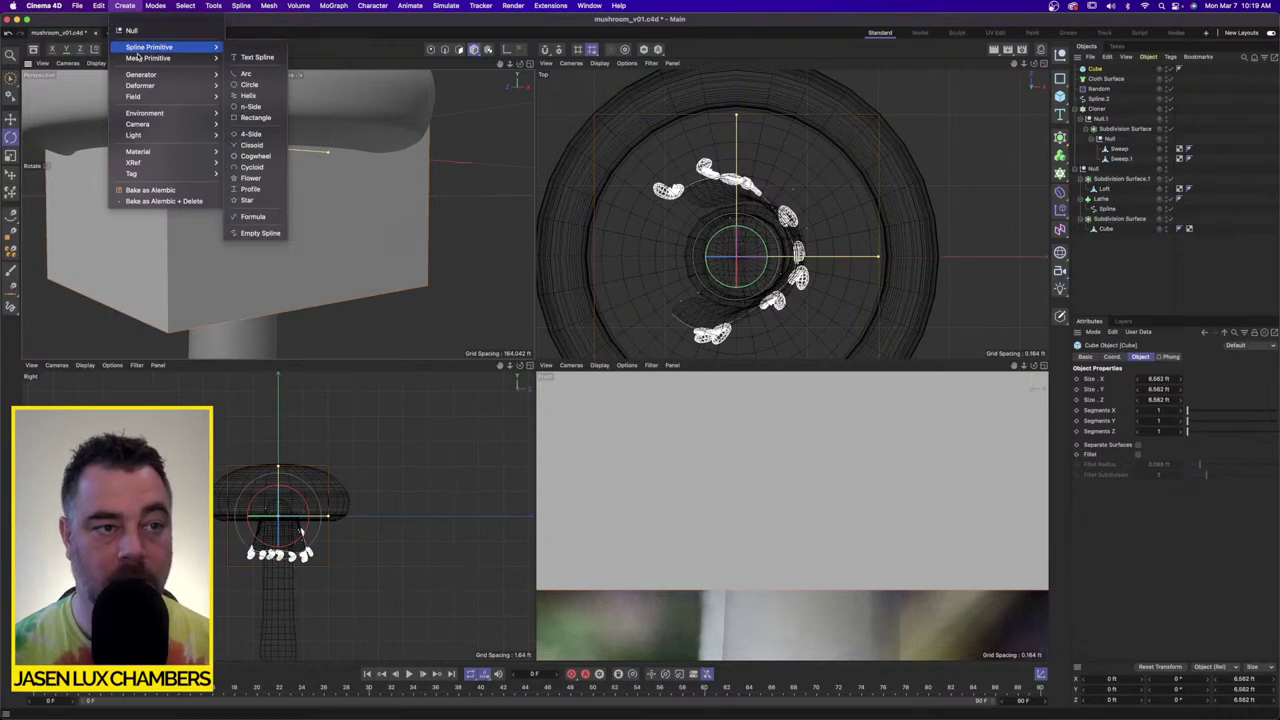
pyautogui.click(249, 84)
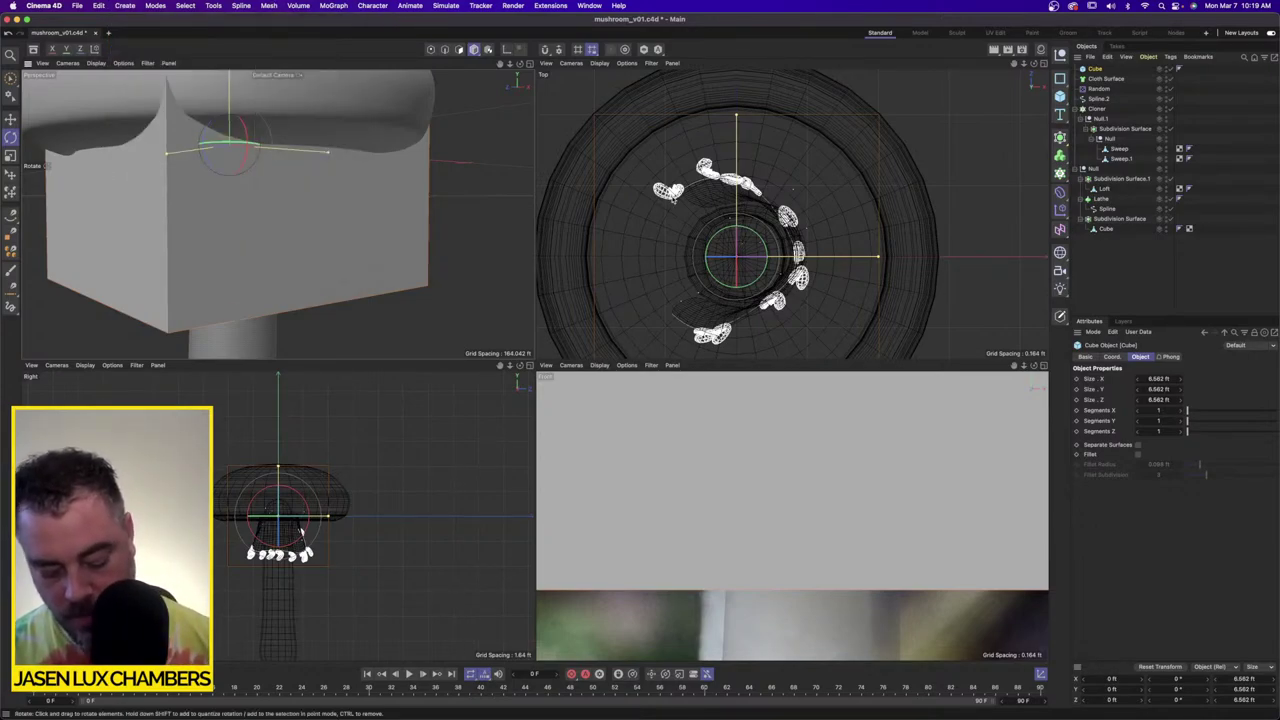
pyautogui.hotkey('shift', 'c')
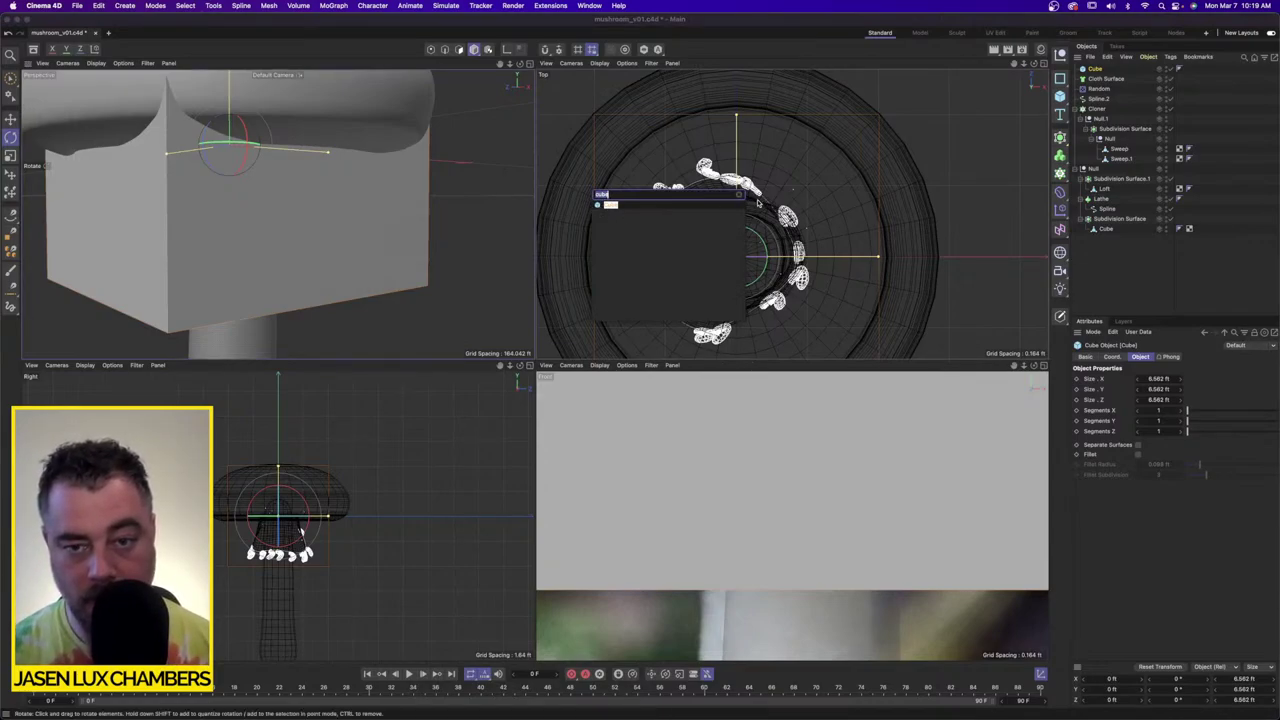
pyautogui.press('BackSpace')
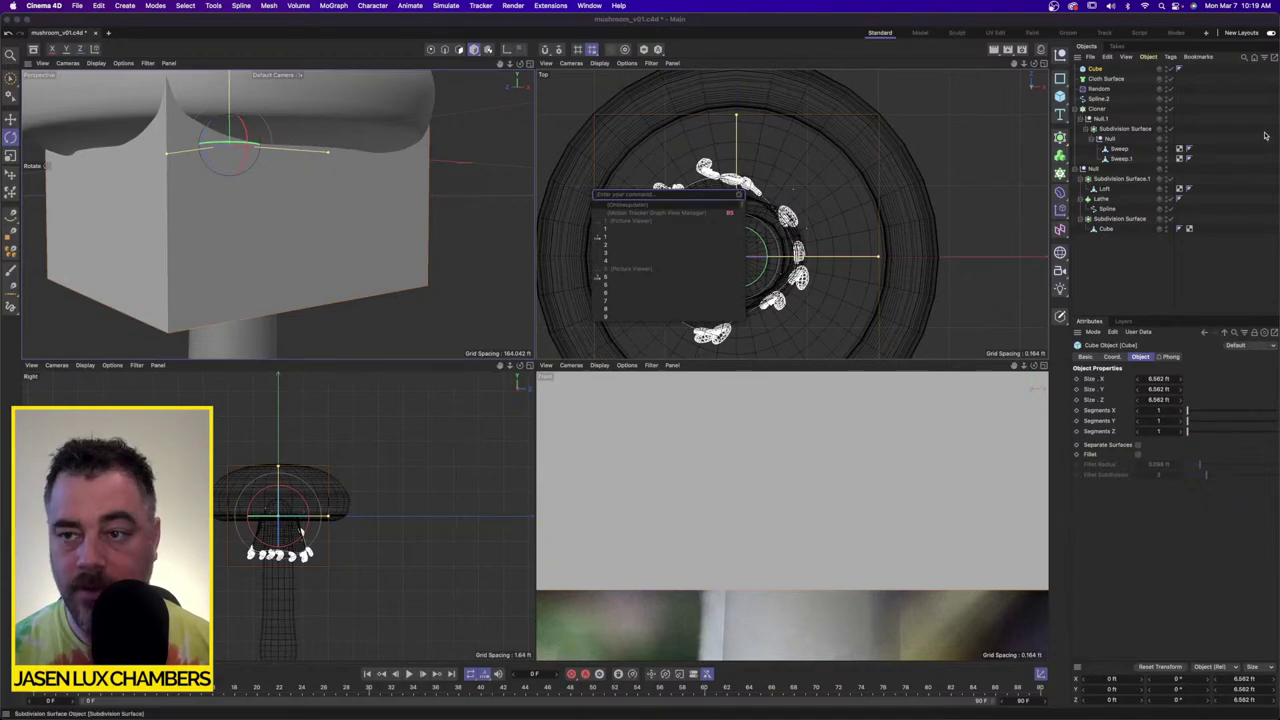
pyautogui.click(1106, 78)
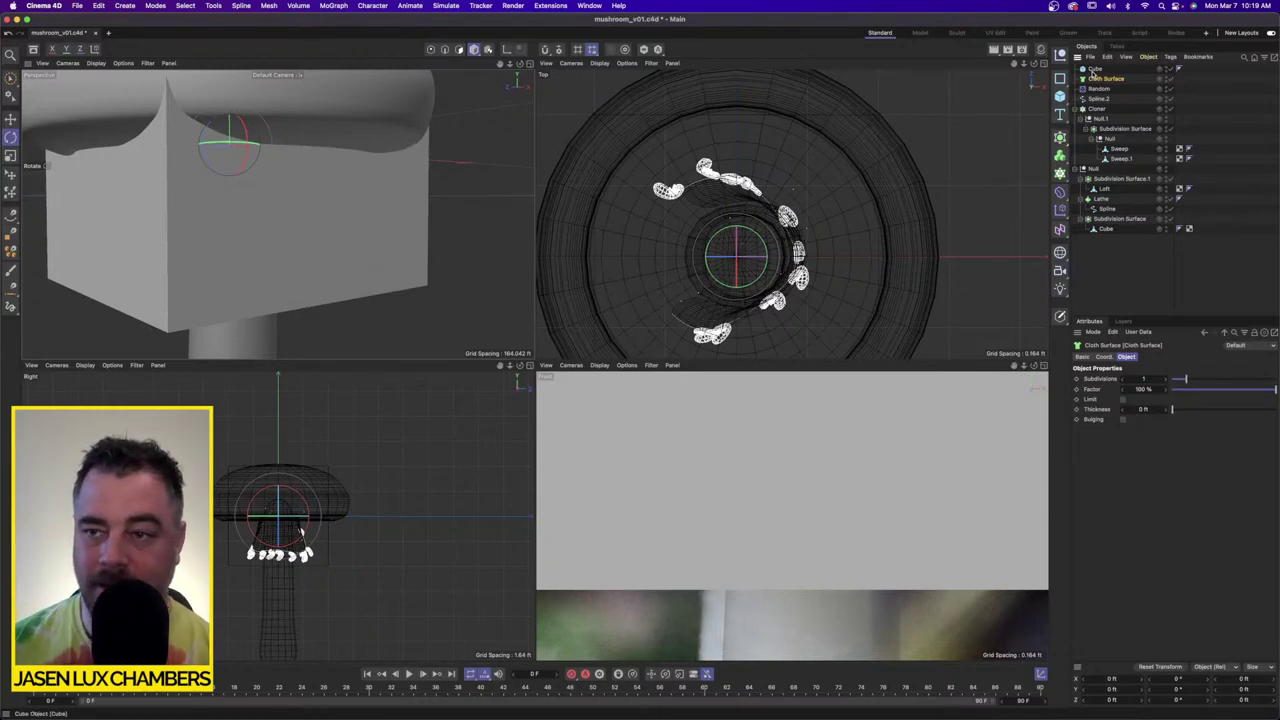
pyautogui.click(1096, 70)
pyautogui.press('Delete')
# Step: Nest the skirt's Subdivision Surface.1 with its Loft inside the Cloth Surface, and set the Cloth Surface subdivisions to 0
pyautogui.click(1102, 73)
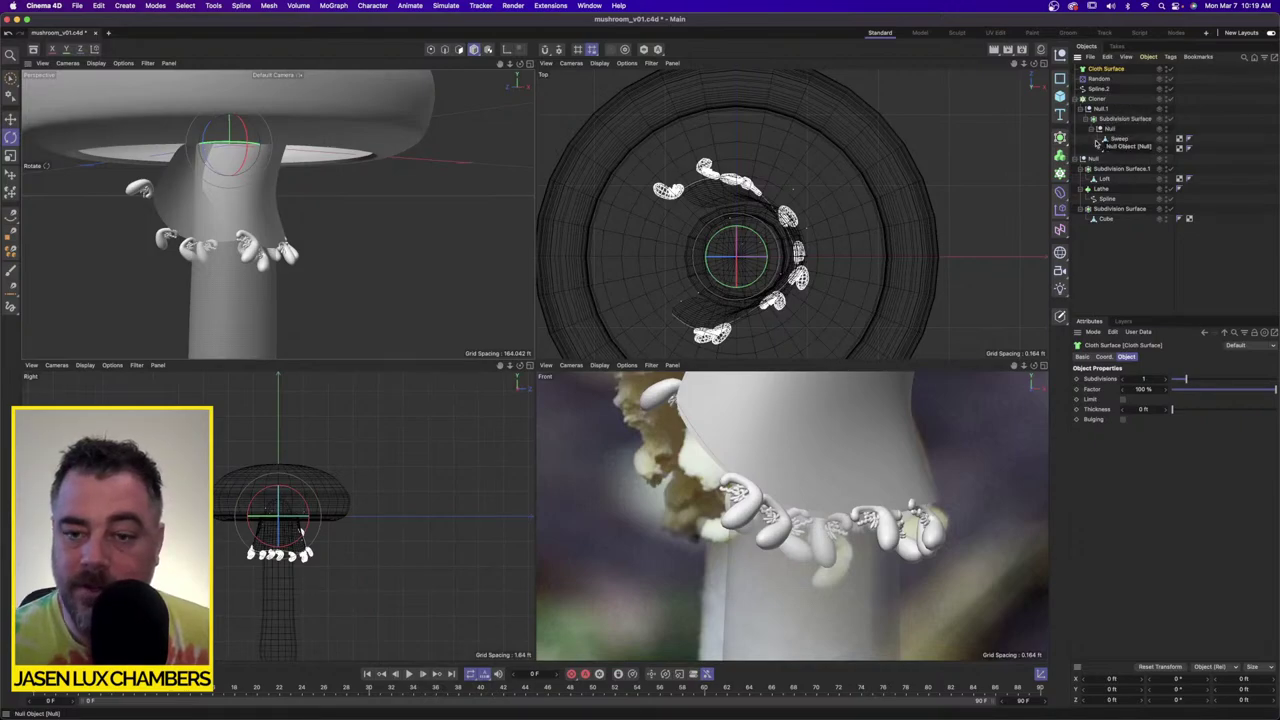
pyautogui.click(259, 219)
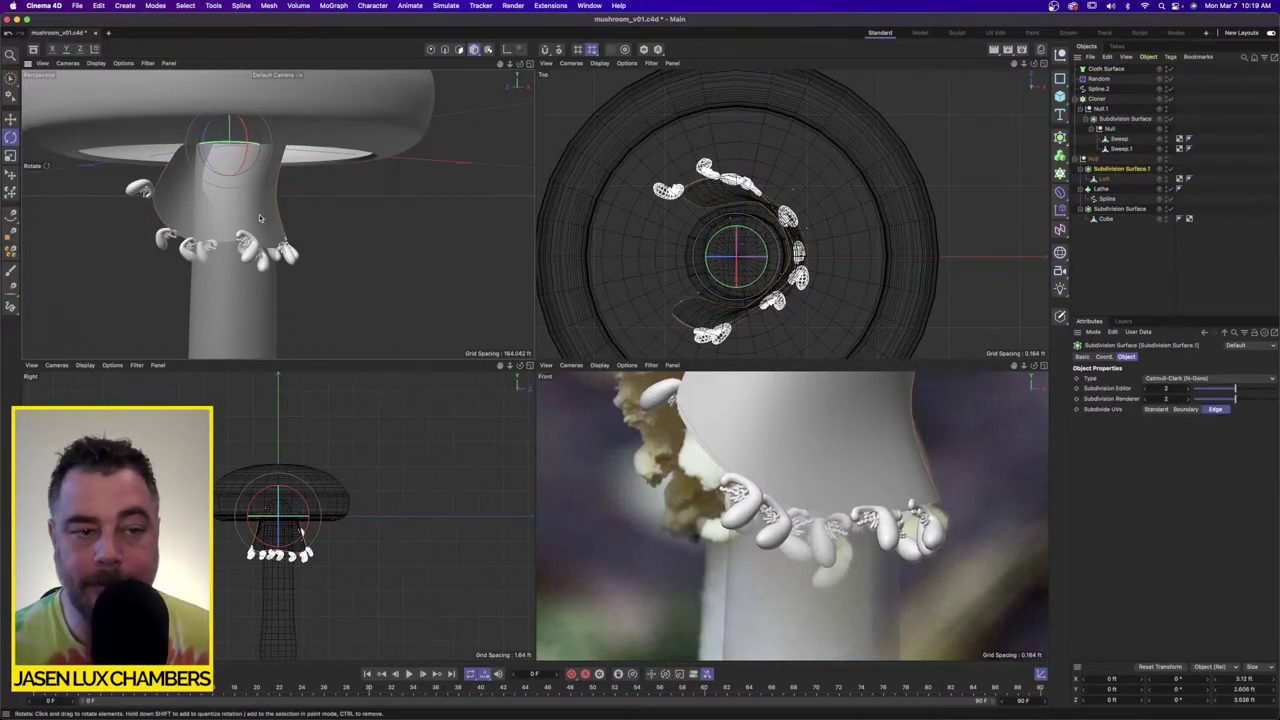
pyautogui.moveTo(1108, 69); pyautogui.dragTo(1117, 161)
pyautogui.click(1117, 160)
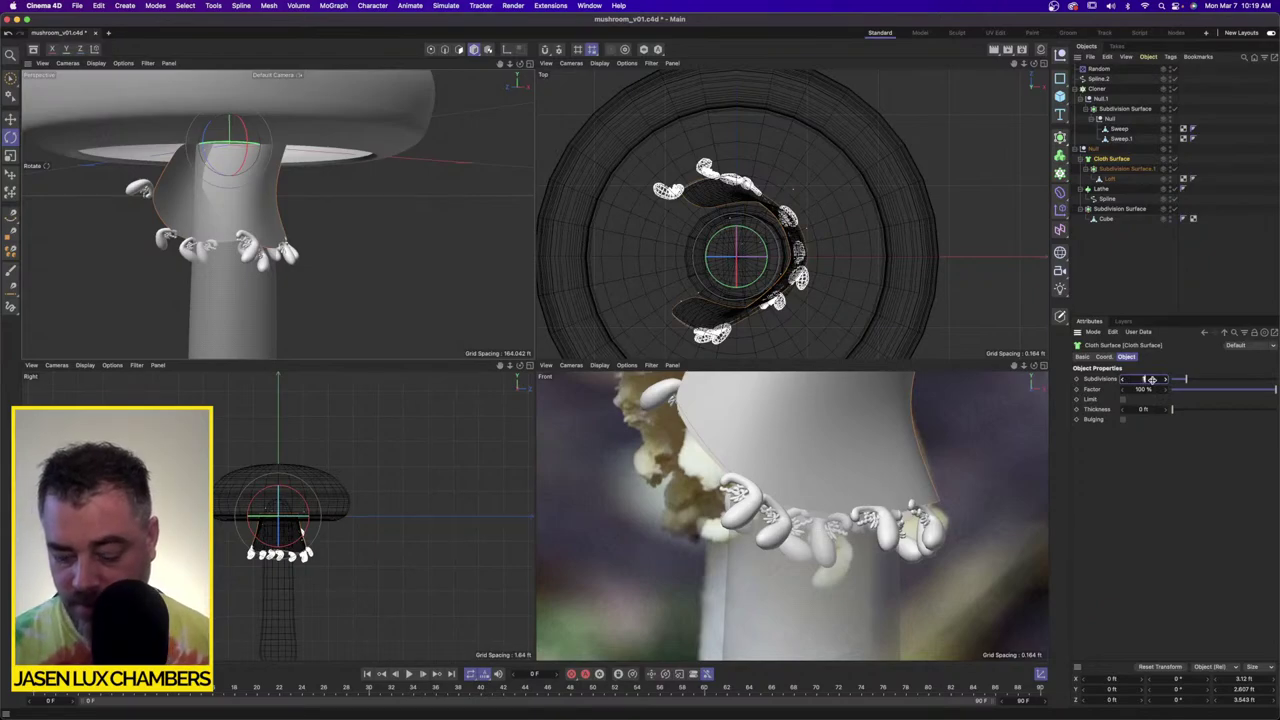
pyautogui.click(1128, 170)
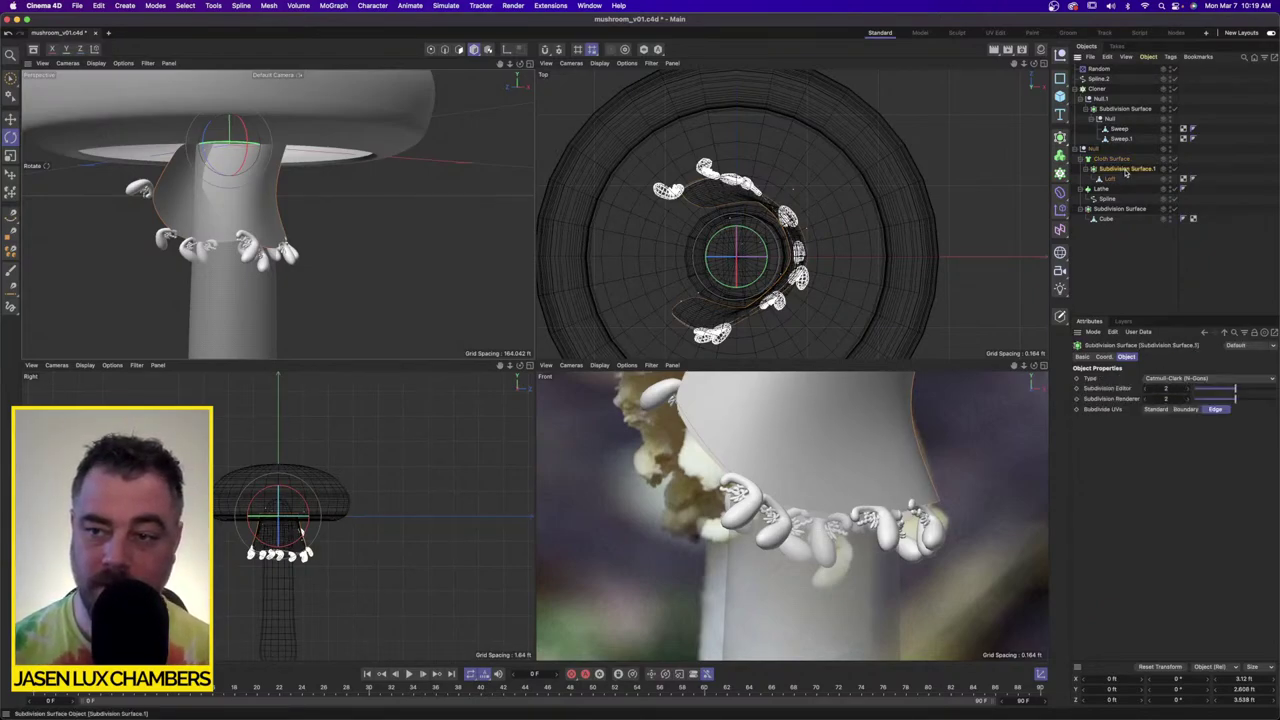
pyautogui.click(1112, 159)
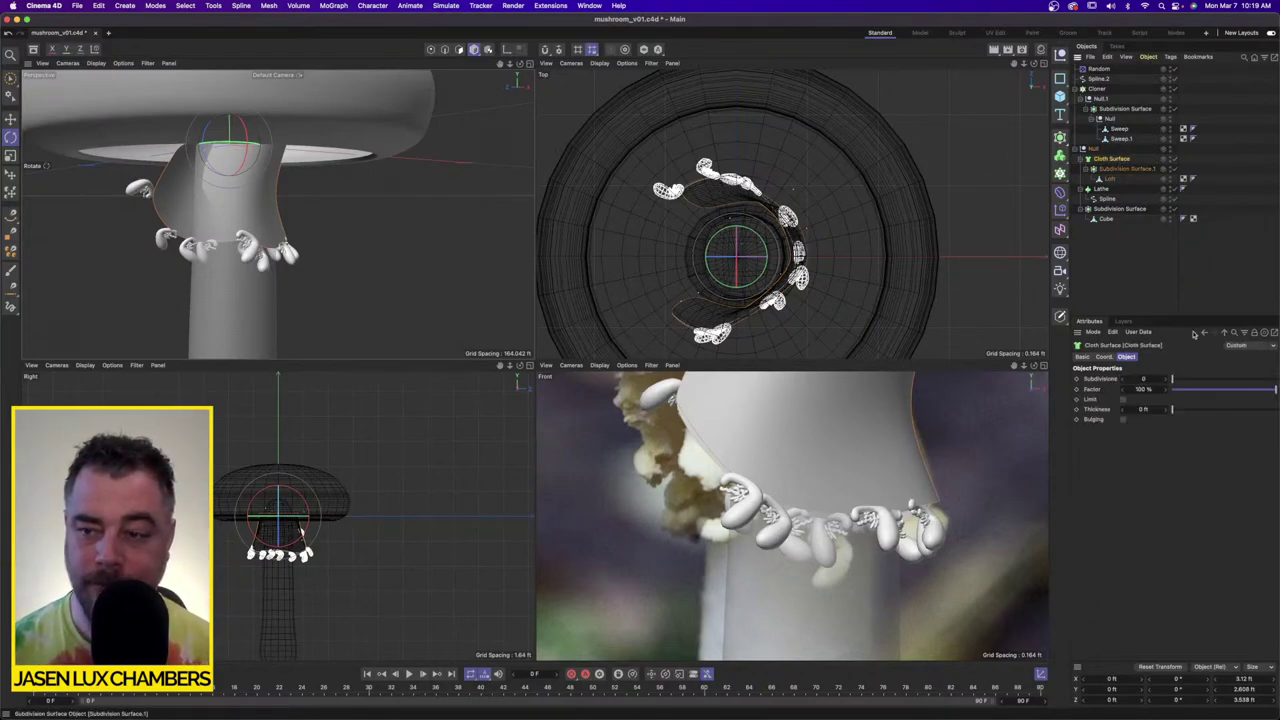
# Step: Try Cloth Surface thicknesses of 1 ft, -0.2 ft and 0.1 ft on the skirt
pyautogui.click(1155, 409)
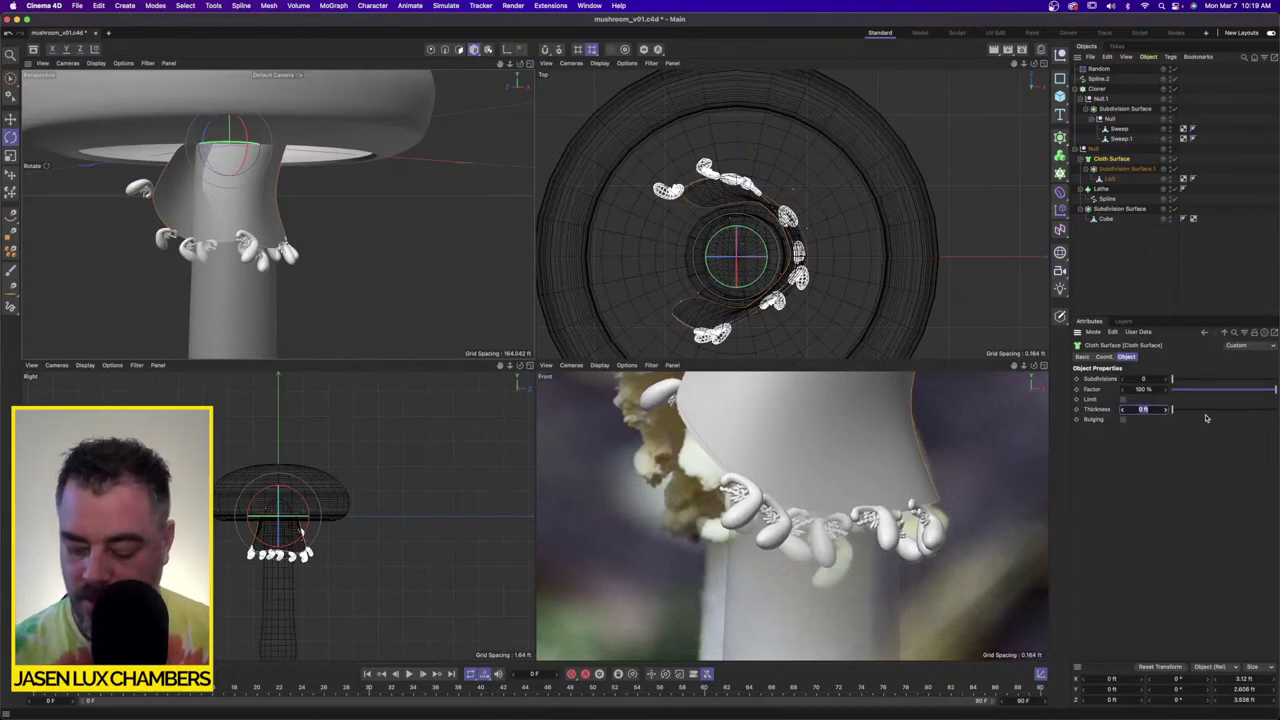
pyautogui.write('1')
pyautogui.press('Return')
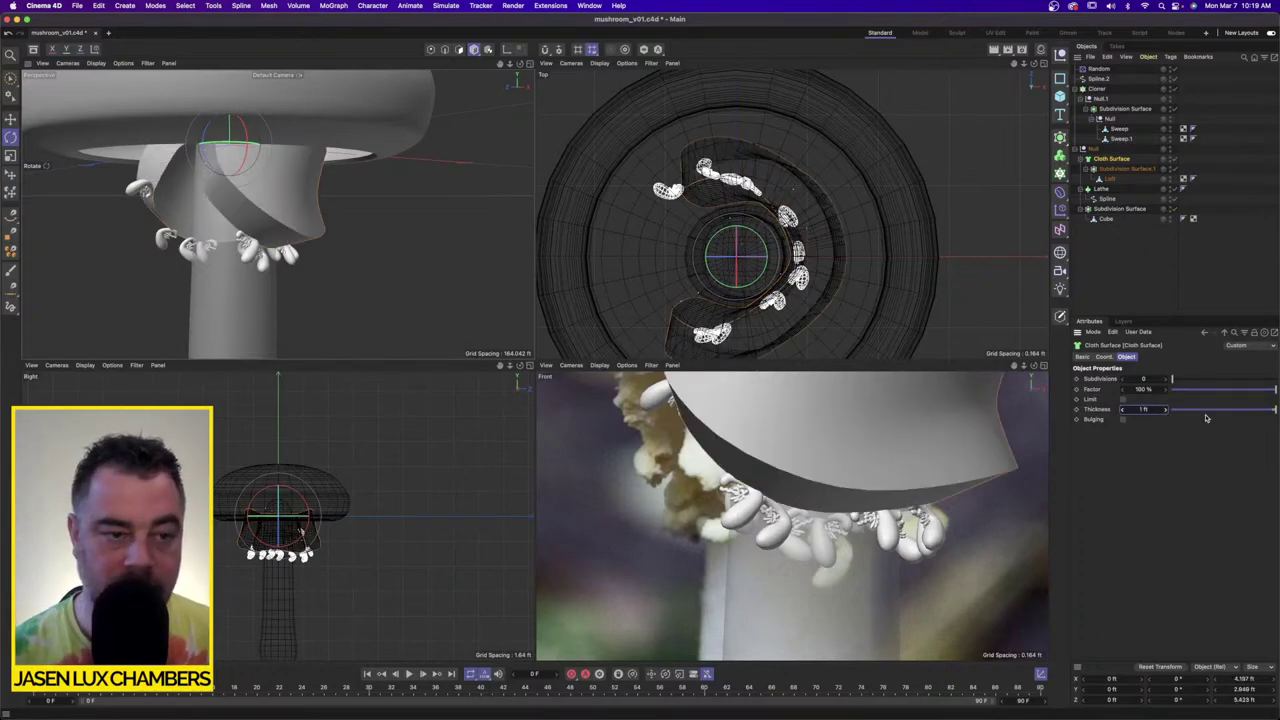
pyautogui.click(1152, 408)
pyautogui.write('-0.2')
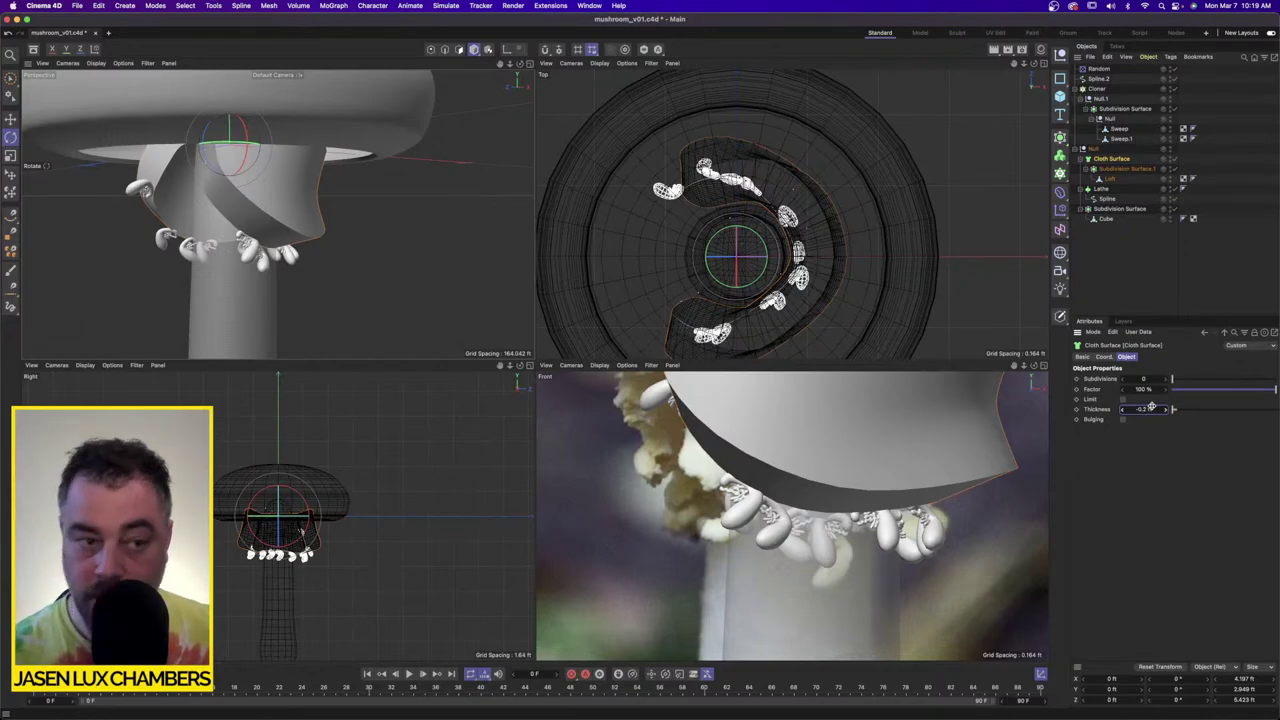
pyautogui.press('Return')
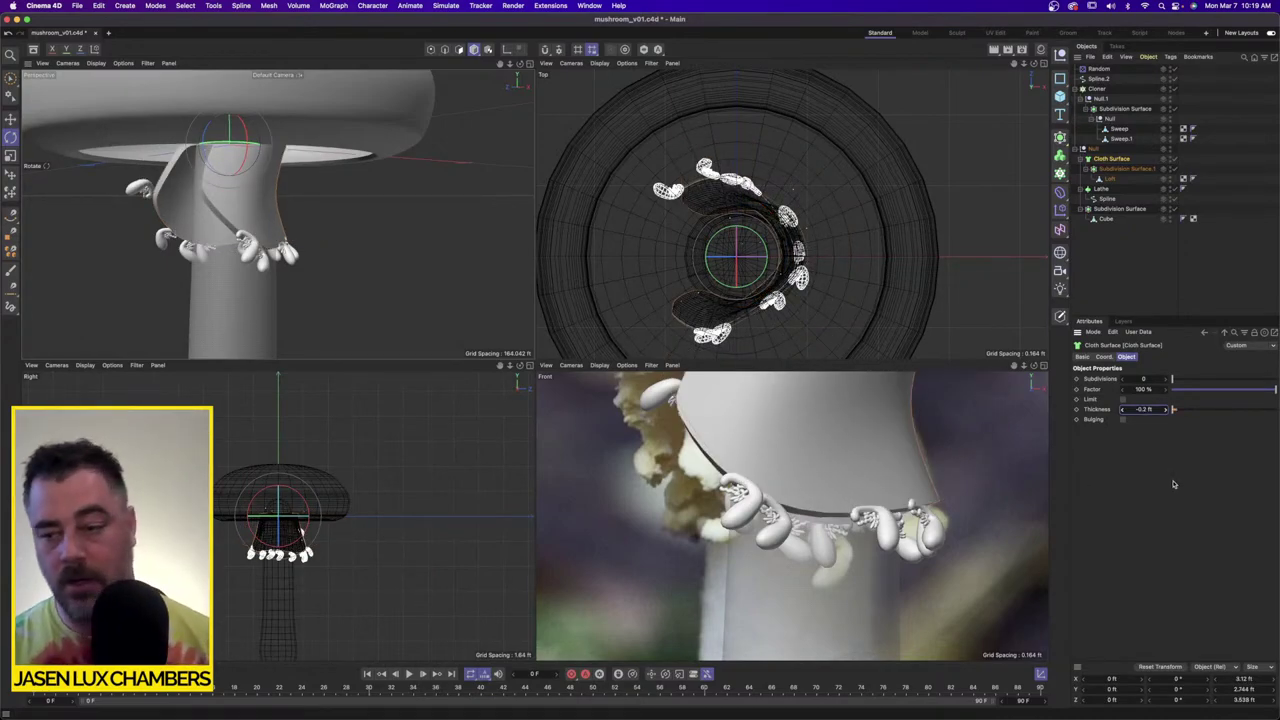
pyautogui.click(1152, 409)
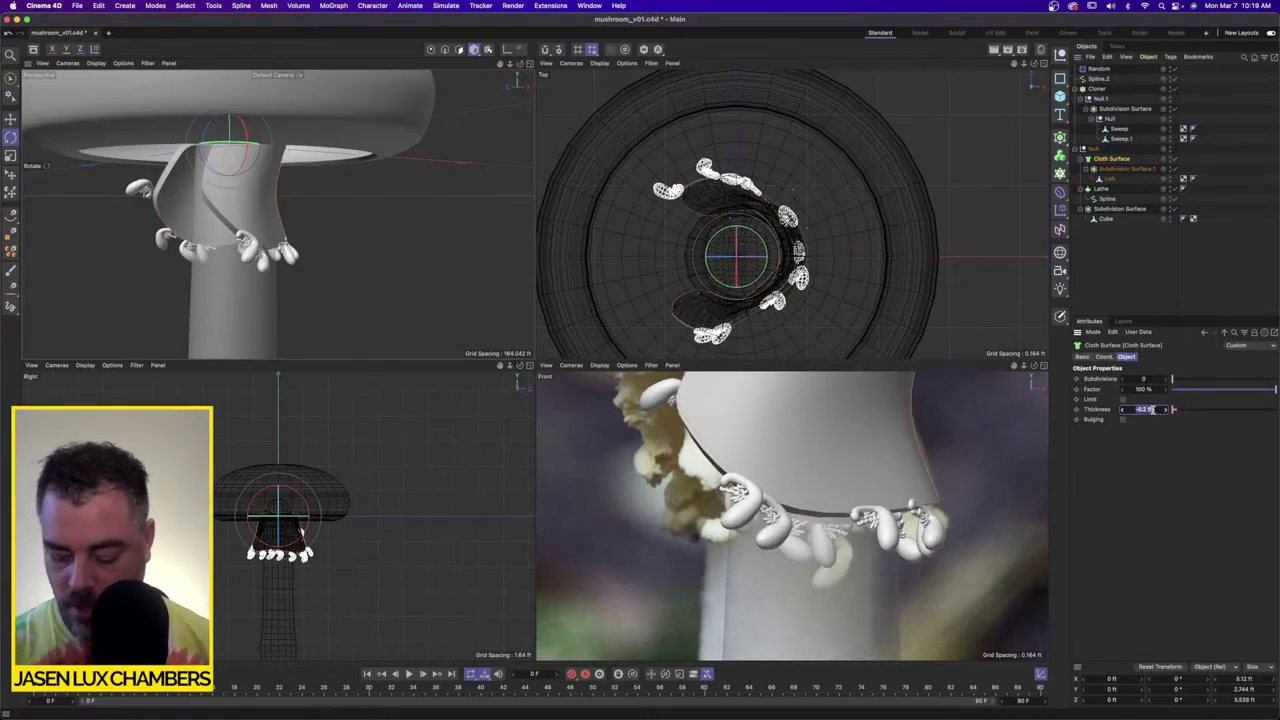
pyautogui.write('0.1')
pyautogui.press('Return')
pyautogui.keyDown('alt'); pyautogui.moveTo(290, 205); pyautogui.dragTo(167, 206); pyautogui.keyUp('alt')
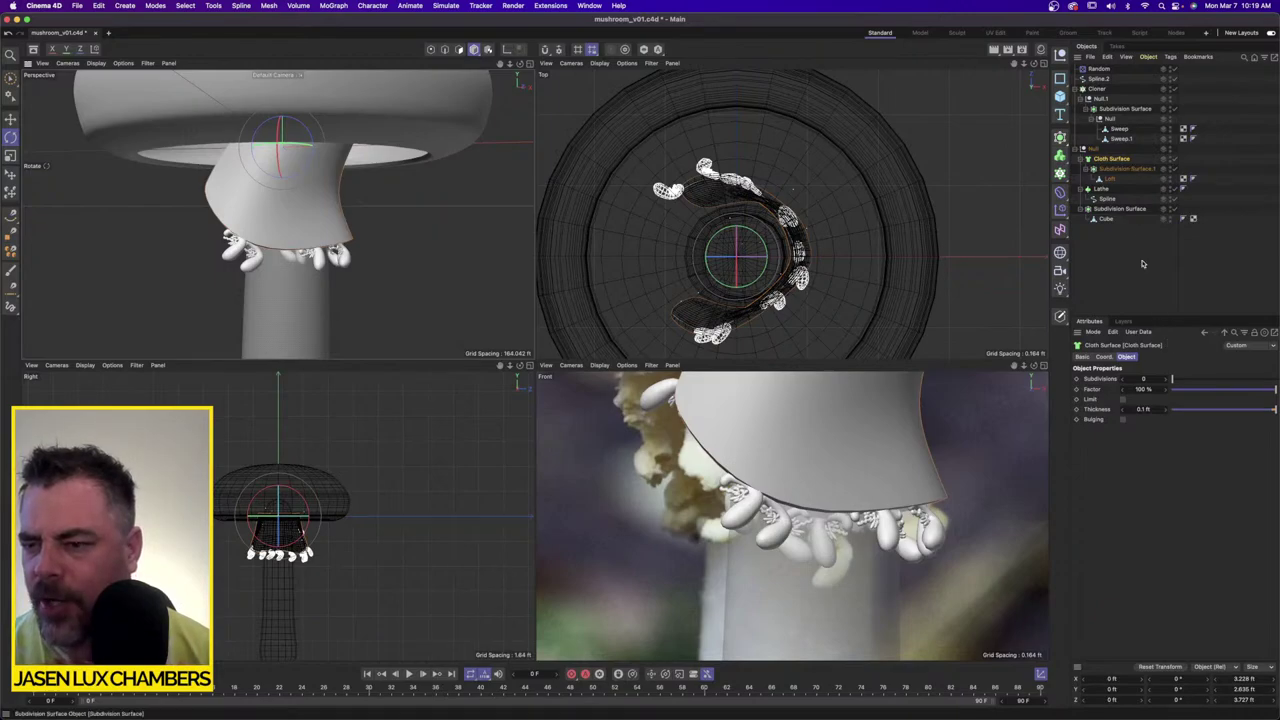
# Step: Set the skirt's Cloth Surface thickness to 0.05 ft and clear the selection
pyautogui.click(1145, 410)
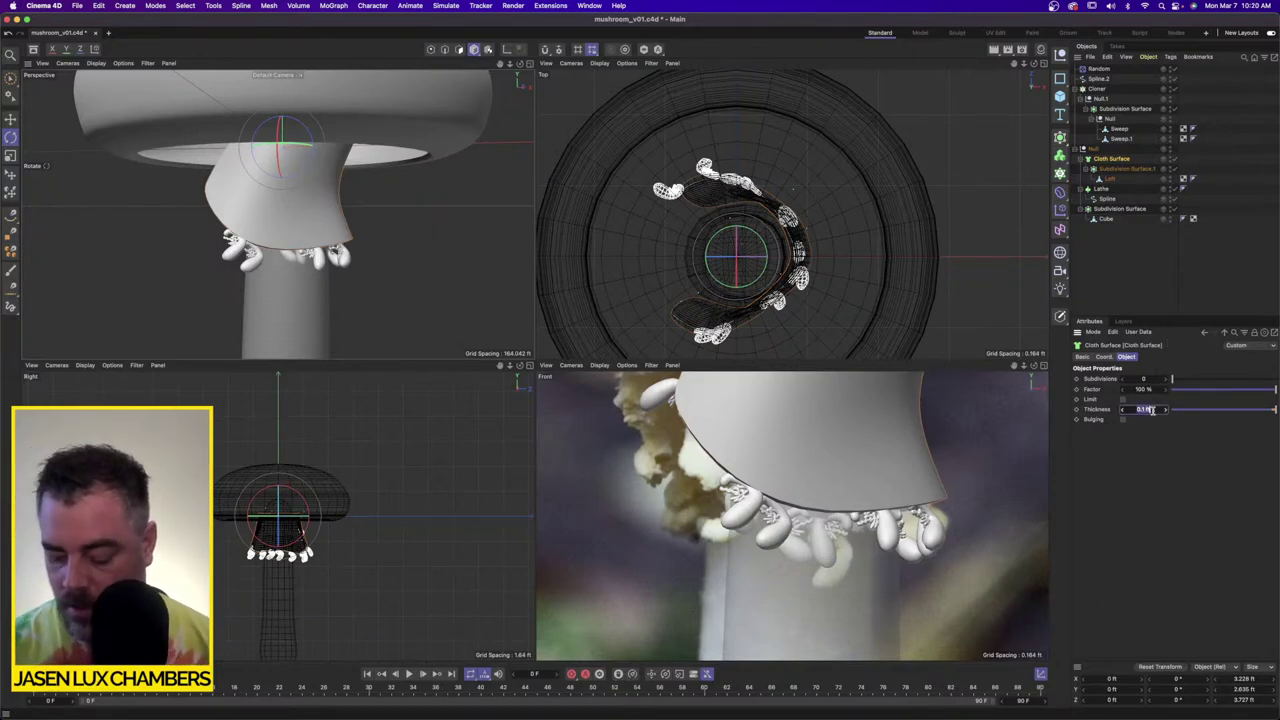
pyautogui.write('0.05')
pyautogui.press('Return')
pyautogui.keyDown('alt'); pyautogui.moveTo(243, 191); pyautogui.dragTo(350, 240); pyautogui.keyUp('alt')
pyautogui.click(349, 246)
pyautogui.keyDown('alt'); pyautogui.moveTo(349, 246); pyautogui.dragTo(203, 234, button='right'); pyautogui.keyUp('alt')
pyautogui.keyDown('alt'); pyautogui.moveTo(203, 234); pyautogui.dragTo(327, 221); pyautogui.keyUp('alt')
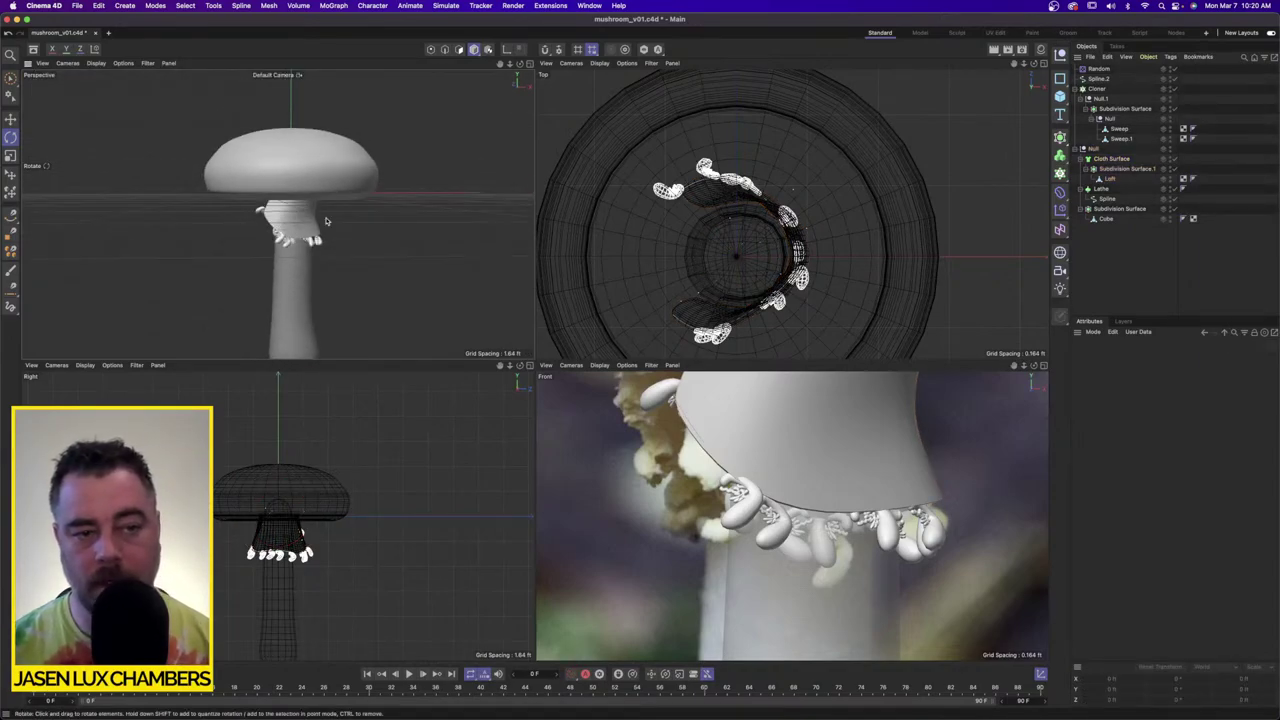
pyautogui.scroll(5, 326, 221)
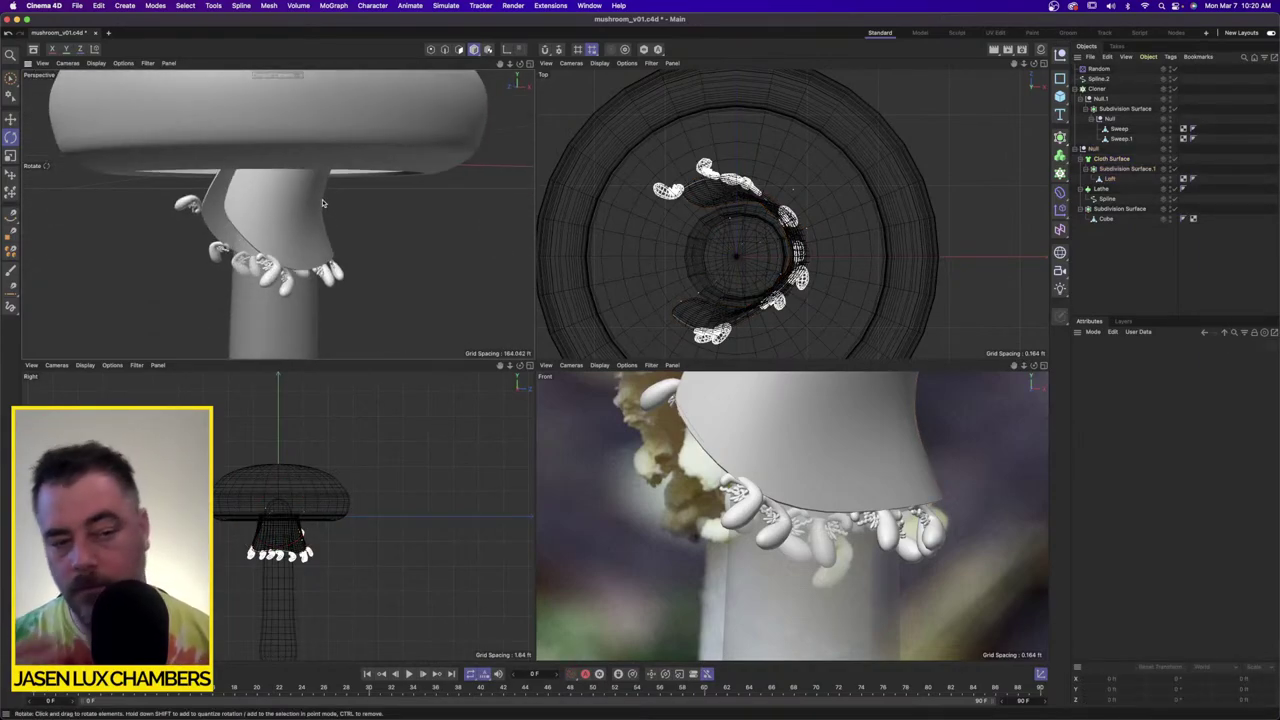
pyautogui.keyDown('alt'); pyautogui.moveTo(323, 203); pyautogui.dragTo(246, 209); pyautogui.keyUp('alt')
pyautogui.scroll(-5, 300, 209)
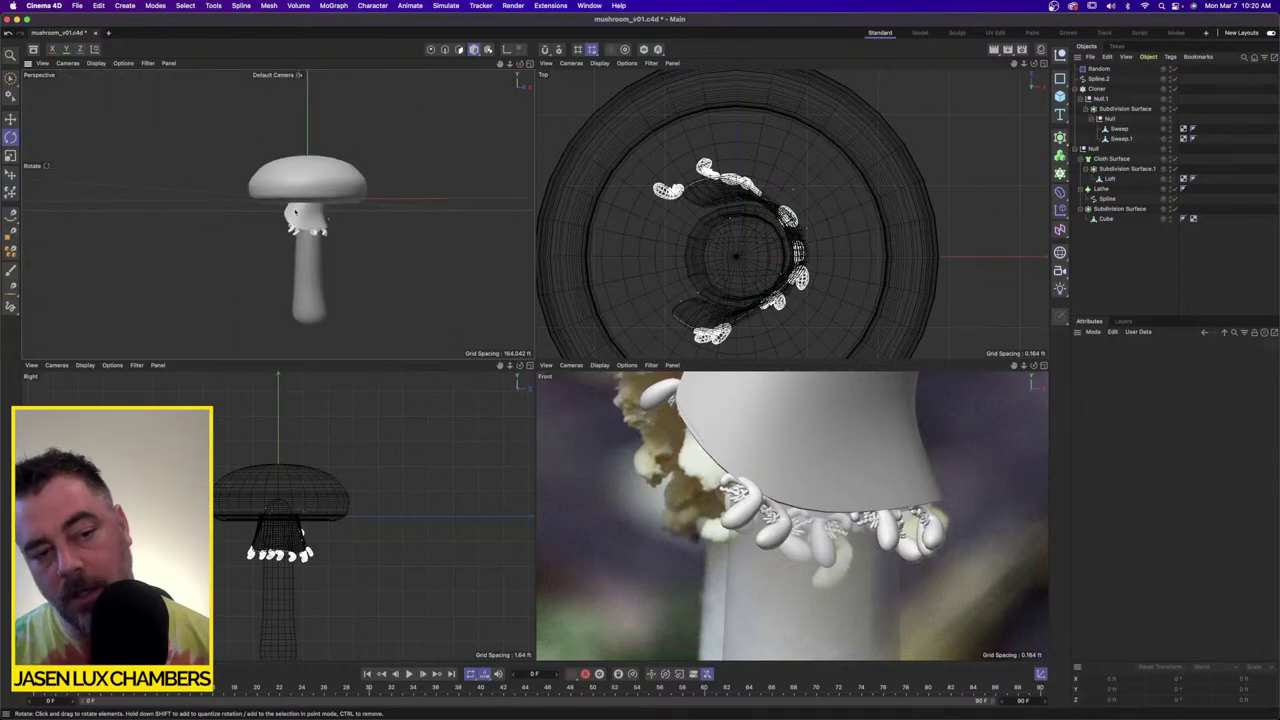
# Step: Sketch a stack of curved strokes as one spline across the torn skirt edge in the front view's reference photo
pyautogui.click(1041, 366)
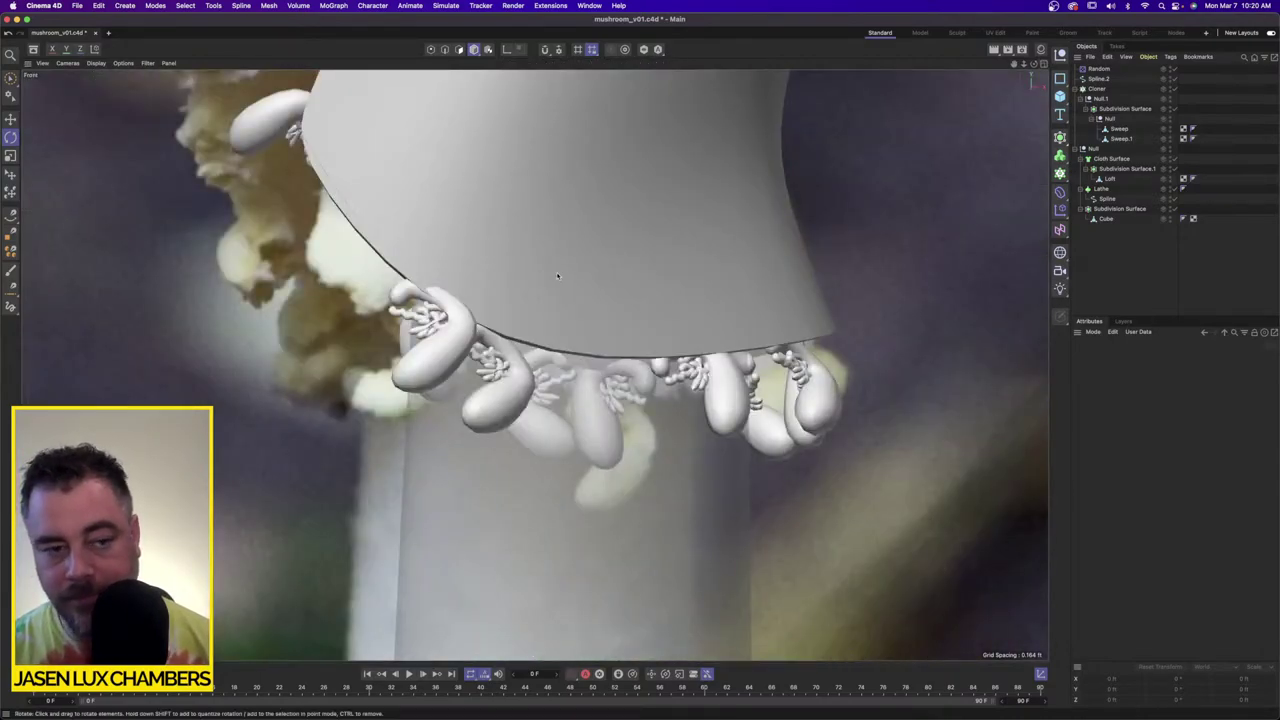
pyautogui.scroll(-5, 558, 276)
pyautogui.keyDown('alt'); pyautogui.moveTo(508, 271); pyautogui.dragTo(560, 328, button='middle'); pyautogui.keyUp('alt')
pyautogui.scroll(2, 554, 324)
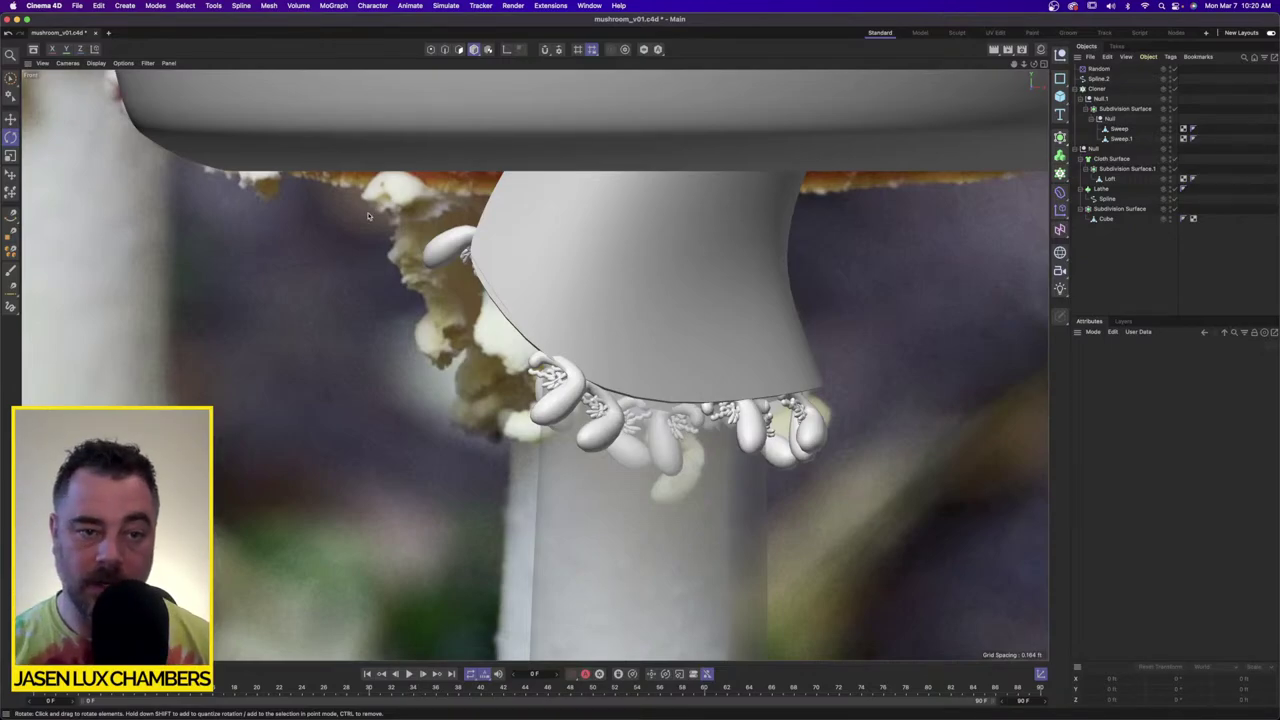
pyautogui.scroll(-3, 628, 330)
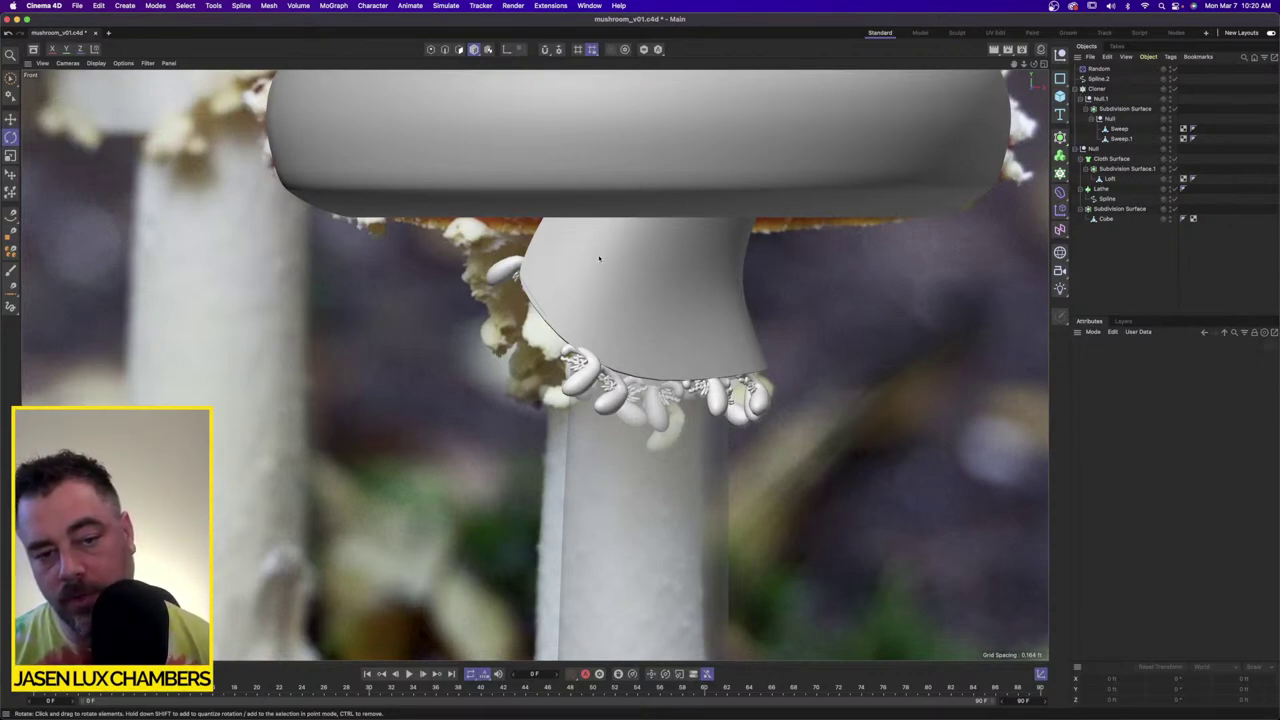
pyautogui.scroll(5, 606, 280)
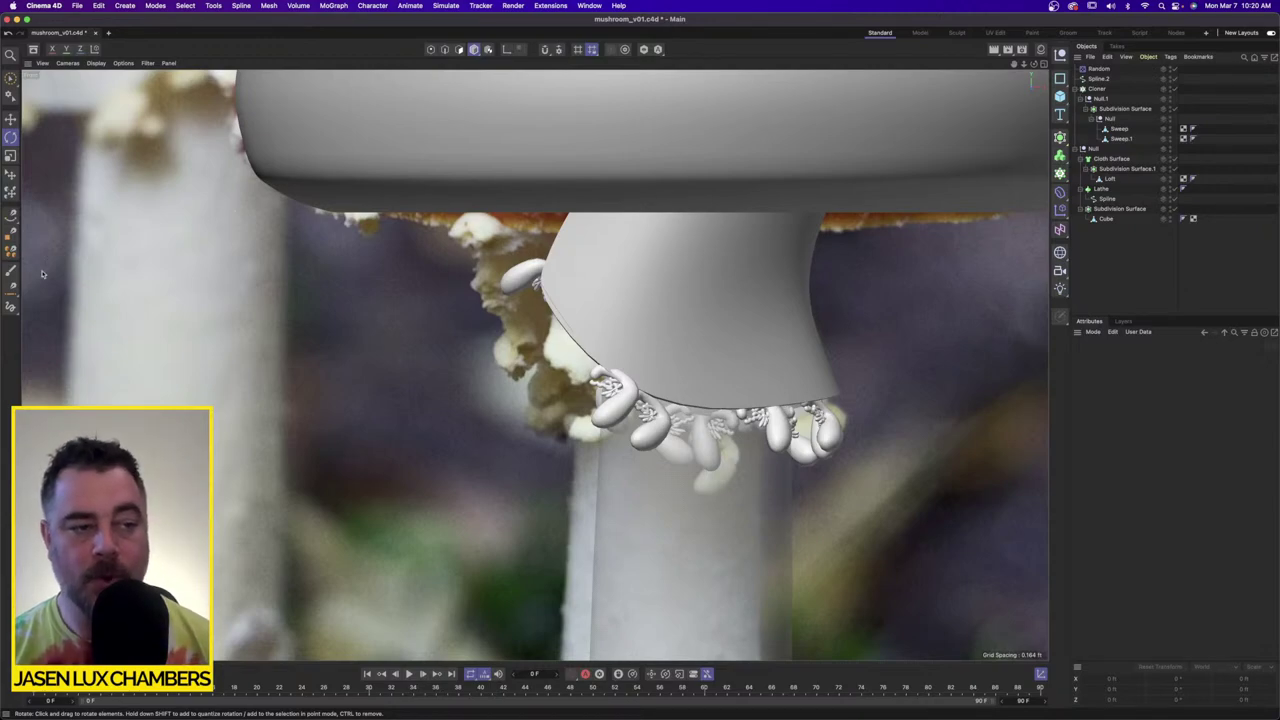
pyautogui.click(10, 214)
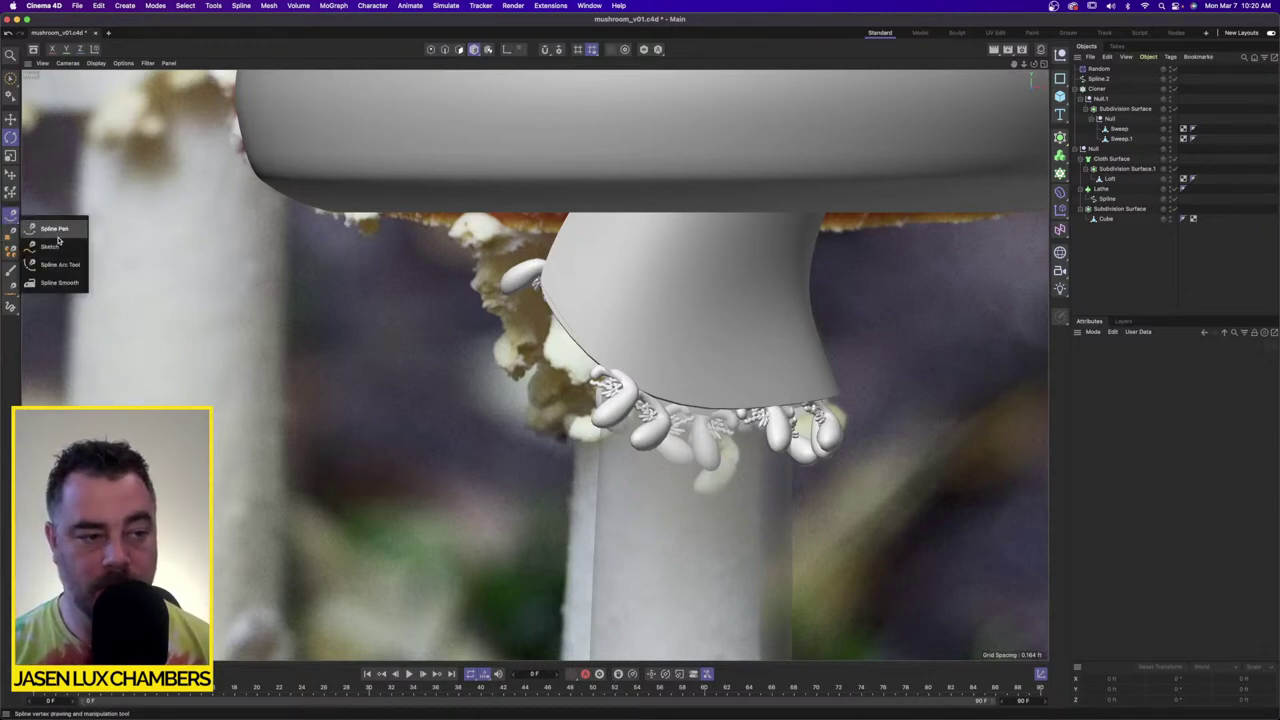
pyautogui.click(47, 246)
pyautogui.keyDown('alt'); pyautogui.moveTo(628, 449); pyautogui.dragTo(624, 451, button='middle'); pyautogui.keyUp('alt')
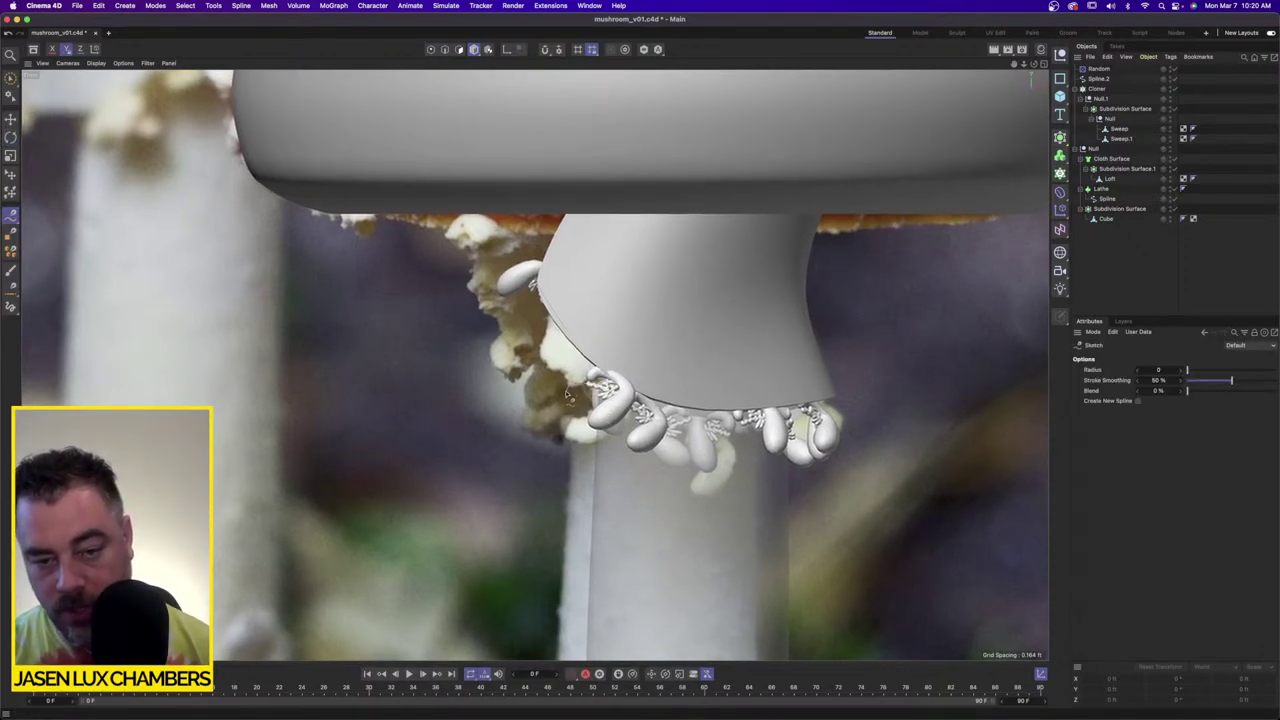
pyautogui.moveTo(577, 371); pyautogui.dragTo(548, 331)
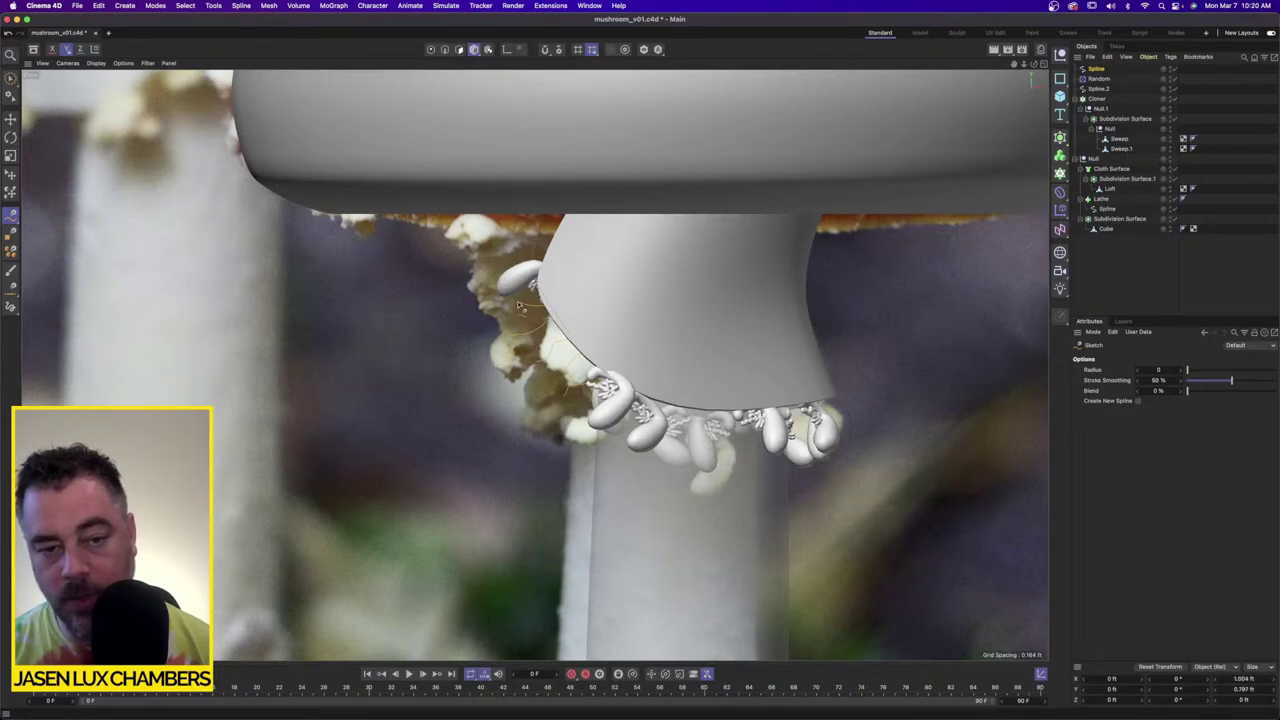
pyautogui.moveTo(483, 312)
pyautogui.mouseDown()
pyautogui.moveTo(560, 266)
pyautogui.moveTo(538, 276)
pyautogui.moveTo(506, 262)
pyautogui.mouseUp()
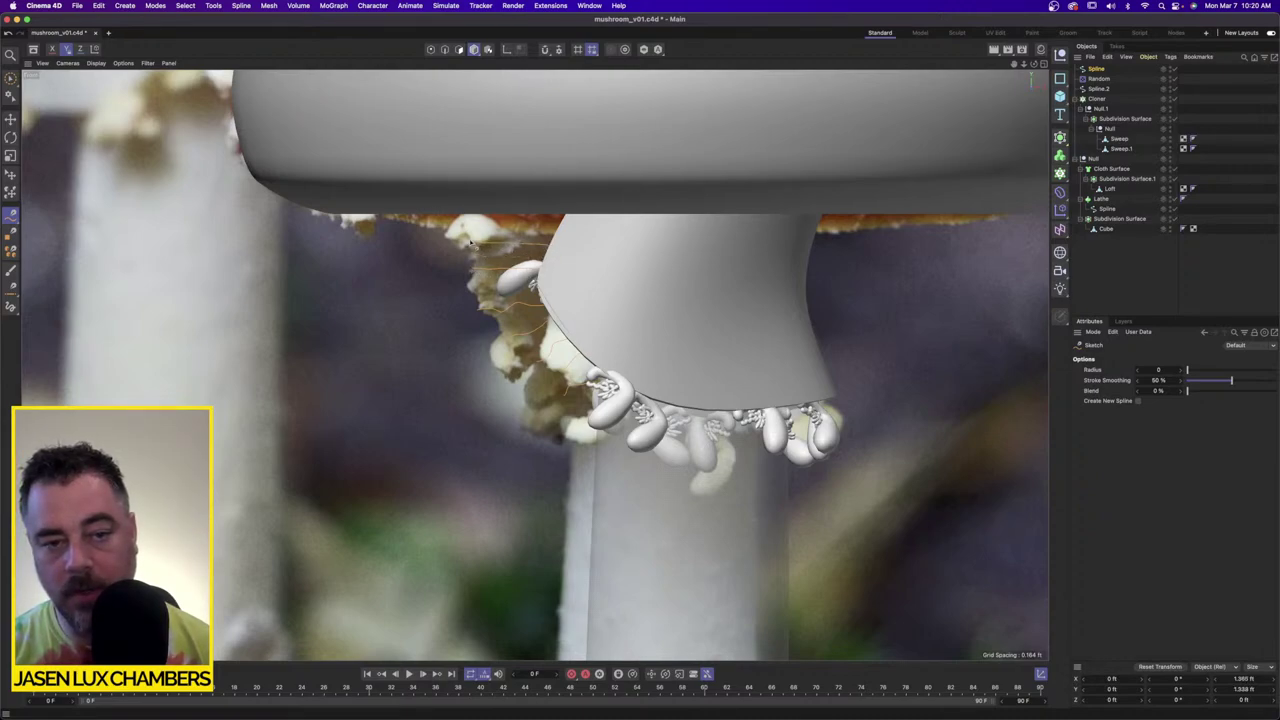
pyautogui.moveTo(555, 222); pyautogui.dragTo(436, 212)
pyautogui.moveTo(578, 204); pyautogui.dragTo(503, 178)
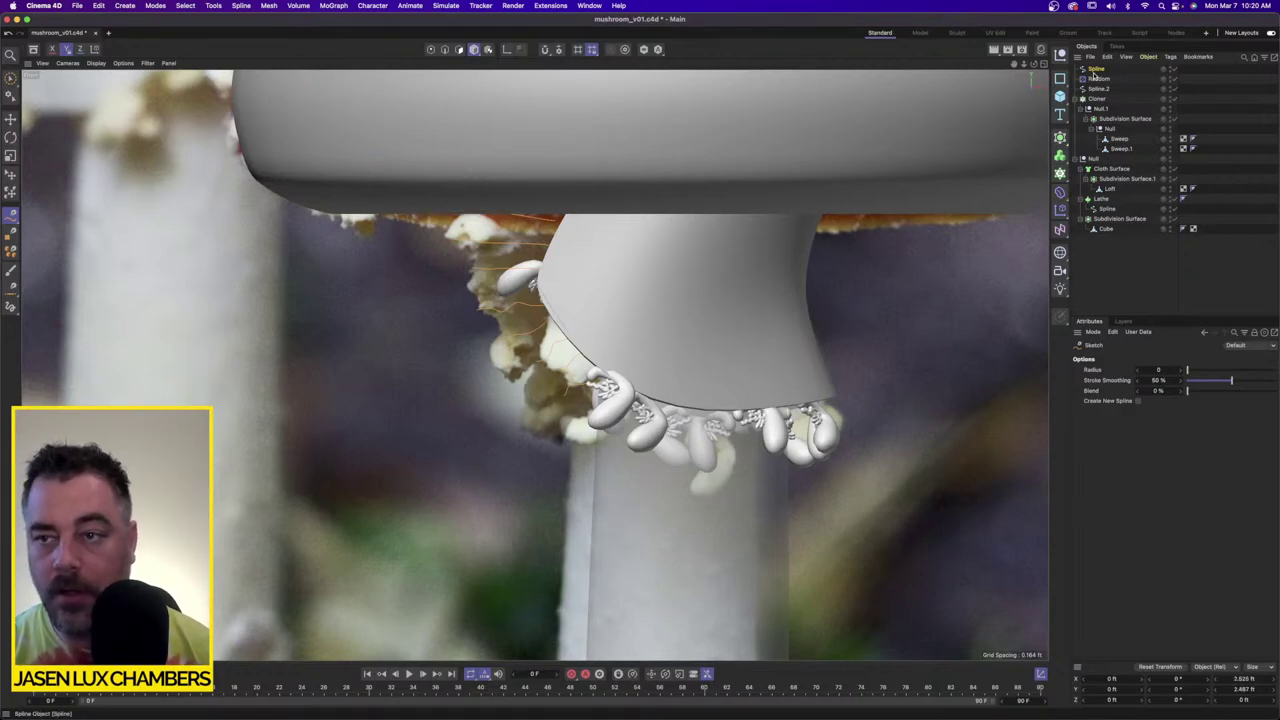
# Step: Examine the sketched spline from below the cap in the perspective view and add a Loft object for it
pyautogui.click(1095, 70)
pyautogui.click(1043, 63)
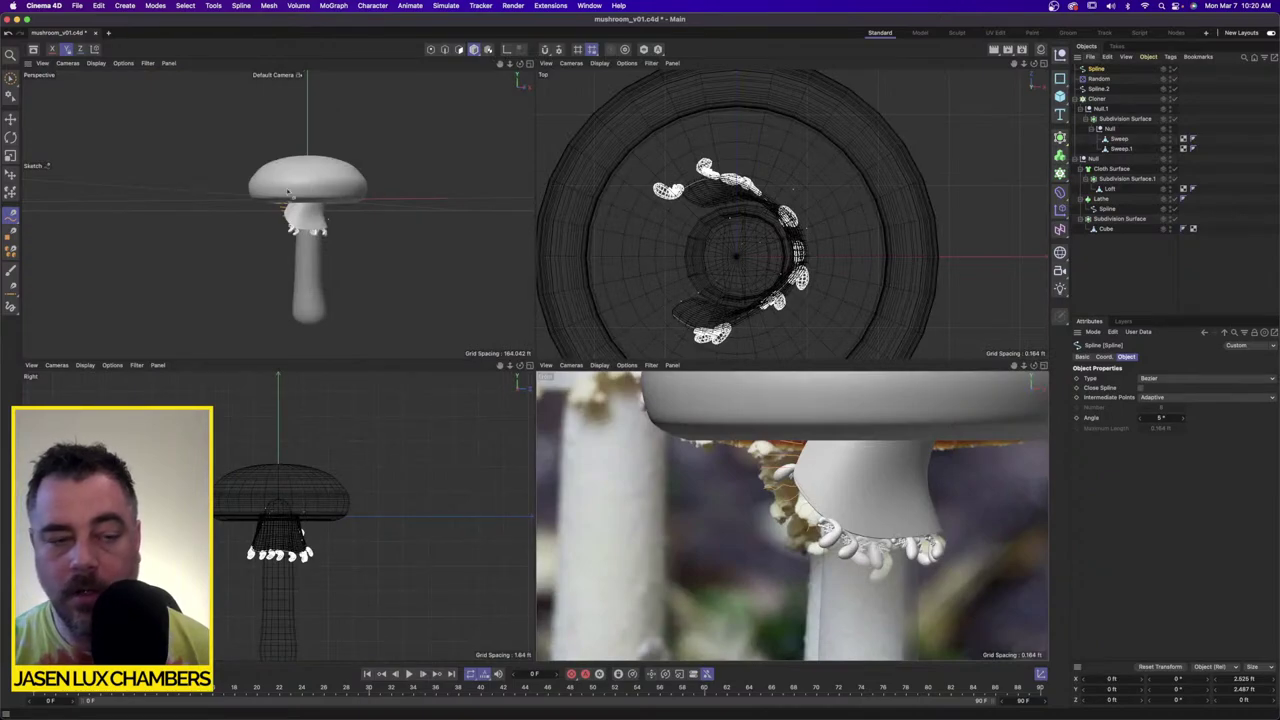
pyautogui.scroll(10, 288, 192)
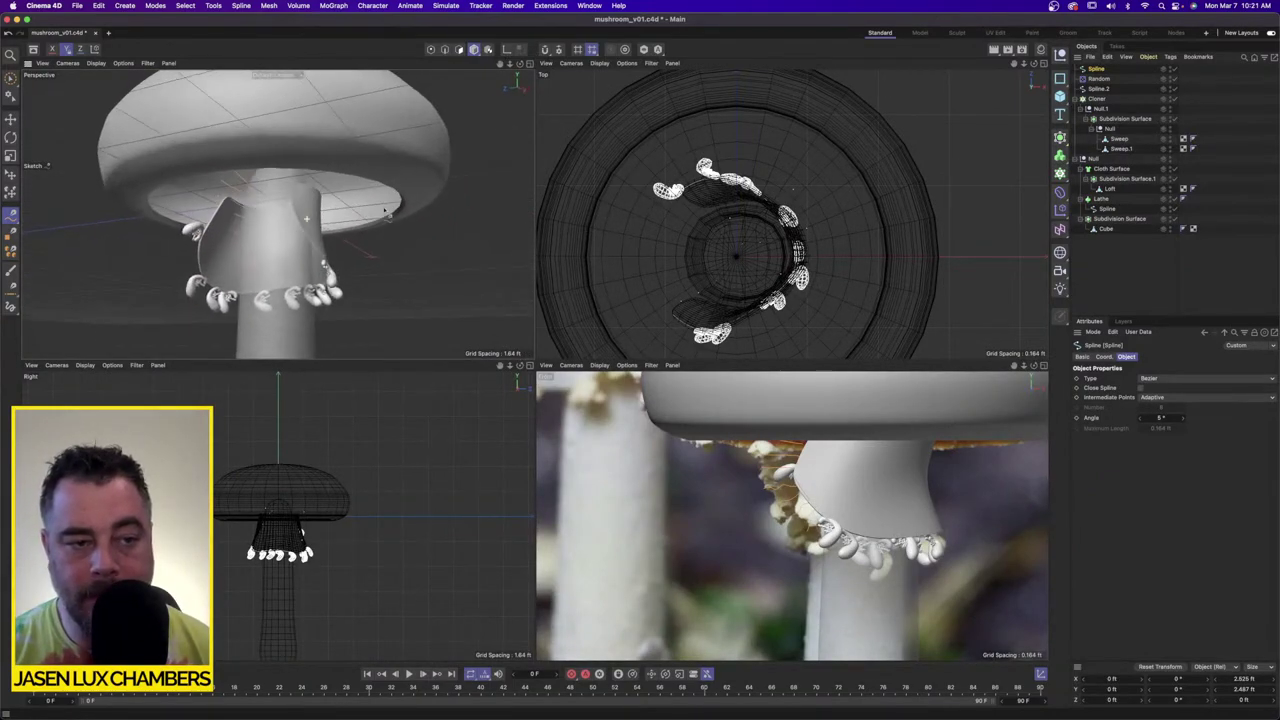
pyautogui.keyDown('alt'); pyautogui.moveTo(384, 211); pyautogui.dragTo(336, 192); pyautogui.keyUp('alt')
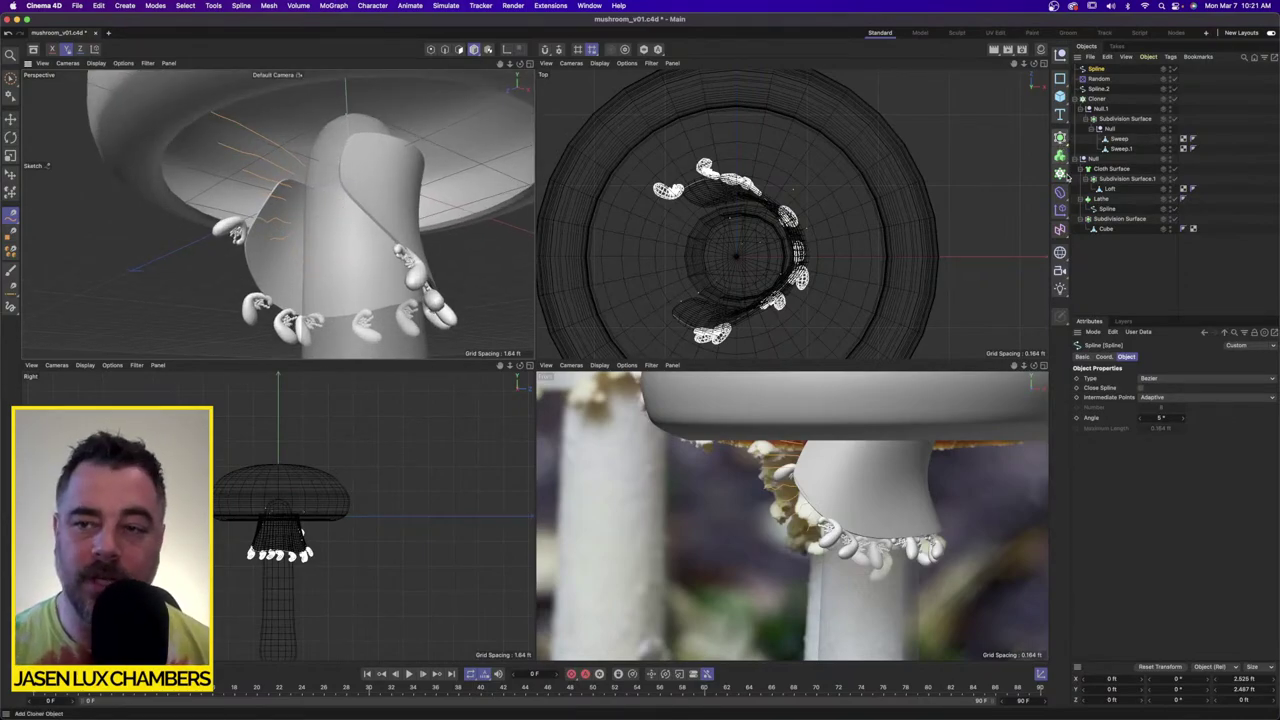
pyautogui.click(1060, 137)
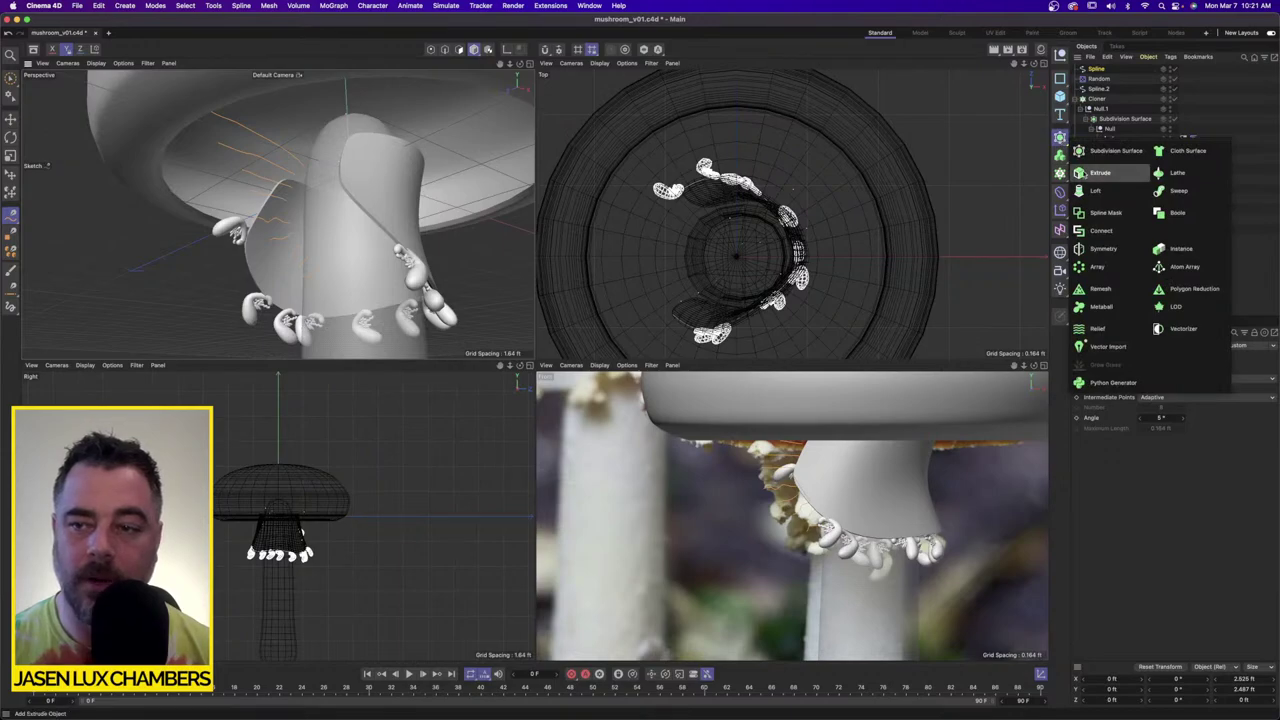
pyautogui.click(1102, 191)
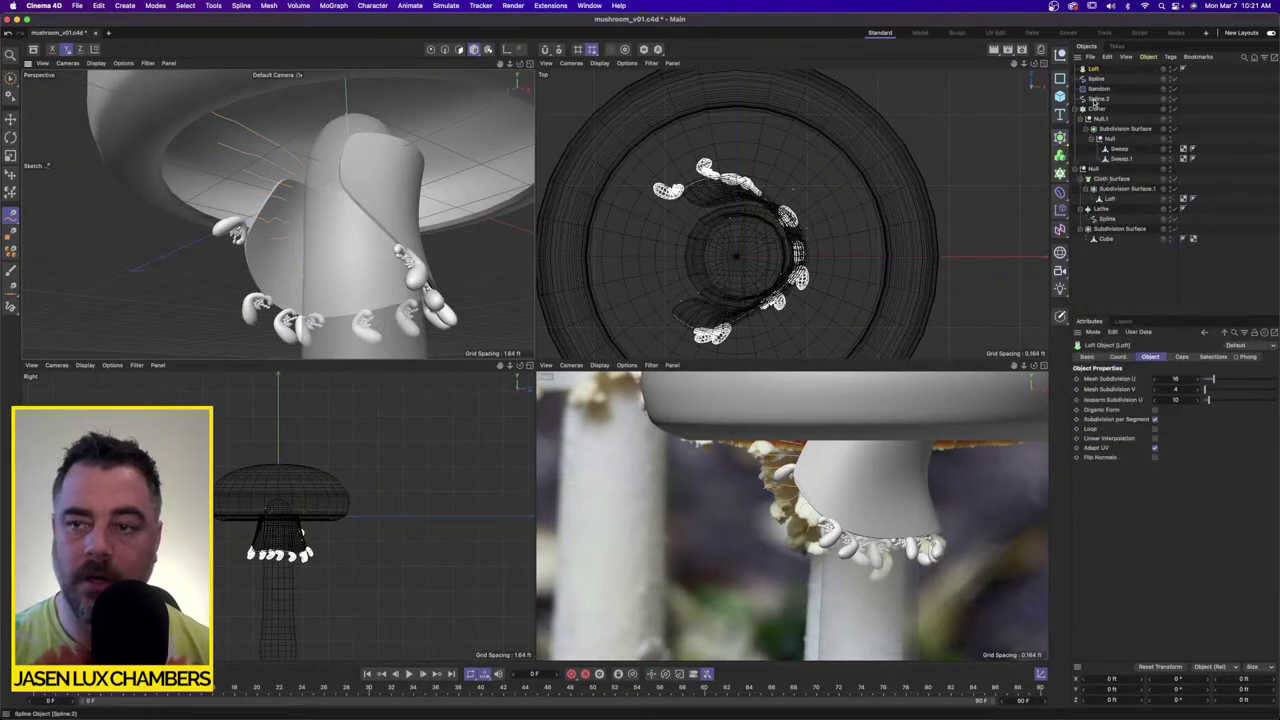
# Step: Move the sketched spline above the new Loft and delete both objects
pyautogui.moveTo(1098, 80); pyautogui.dragTo(1107, 66)
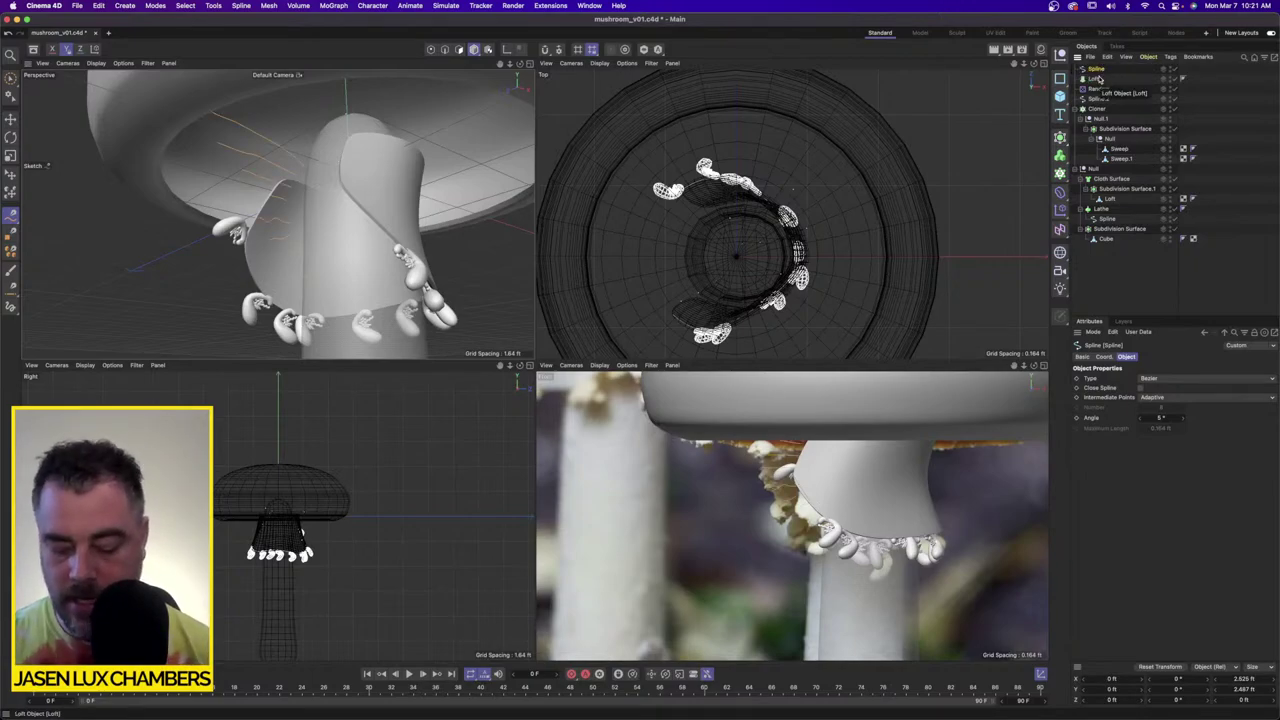
pyautogui.keyDown('shift'); pyautogui.click(1106, 79); pyautogui.keyUp('shift')
pyautogui.press('Delete')
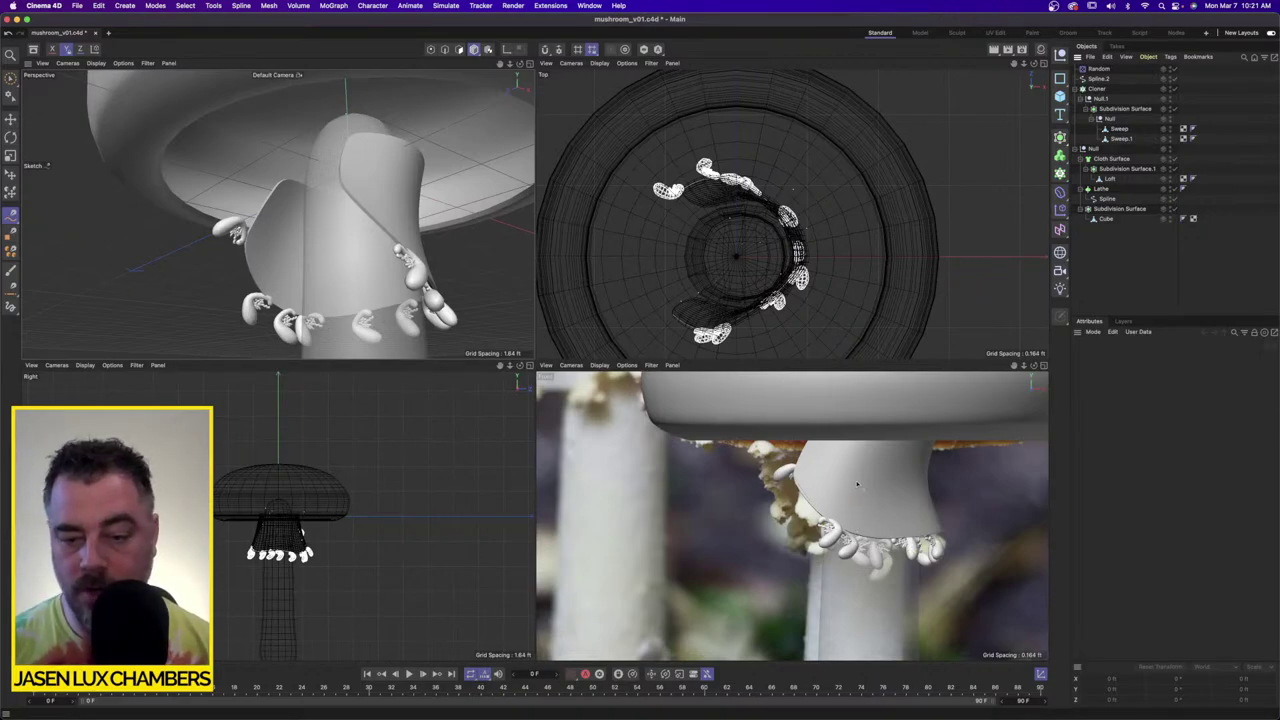
# Step: Sketch three separate splines about 0.3 to 0.4 ft wide across the lower torn skirt edge in the front view, deselecting after each
pyautogui.scroll(2, 869, 477)
pyautogui.keyDown('alt'); pyautogui.moveTo(809, 478); pyautogui.dragTo(809, 484, button='middle'); pyautogui.keyUp('alt')
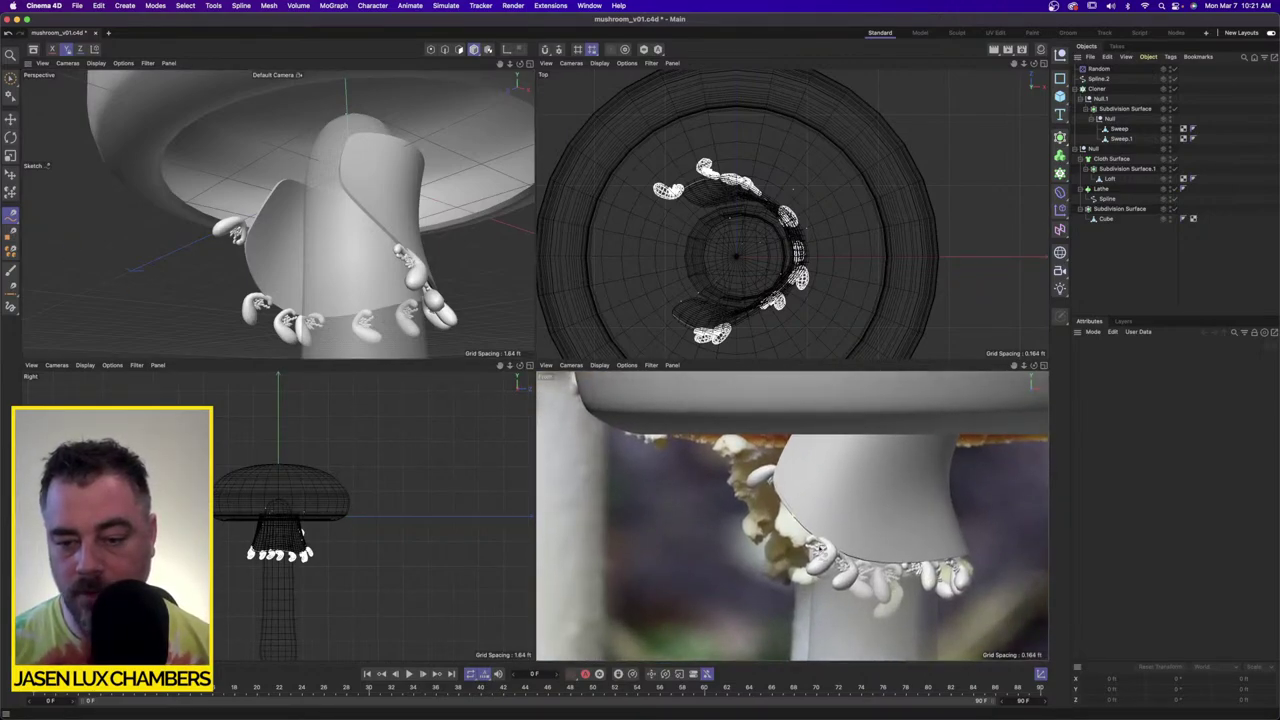
pyautogui.click(1043, 365)
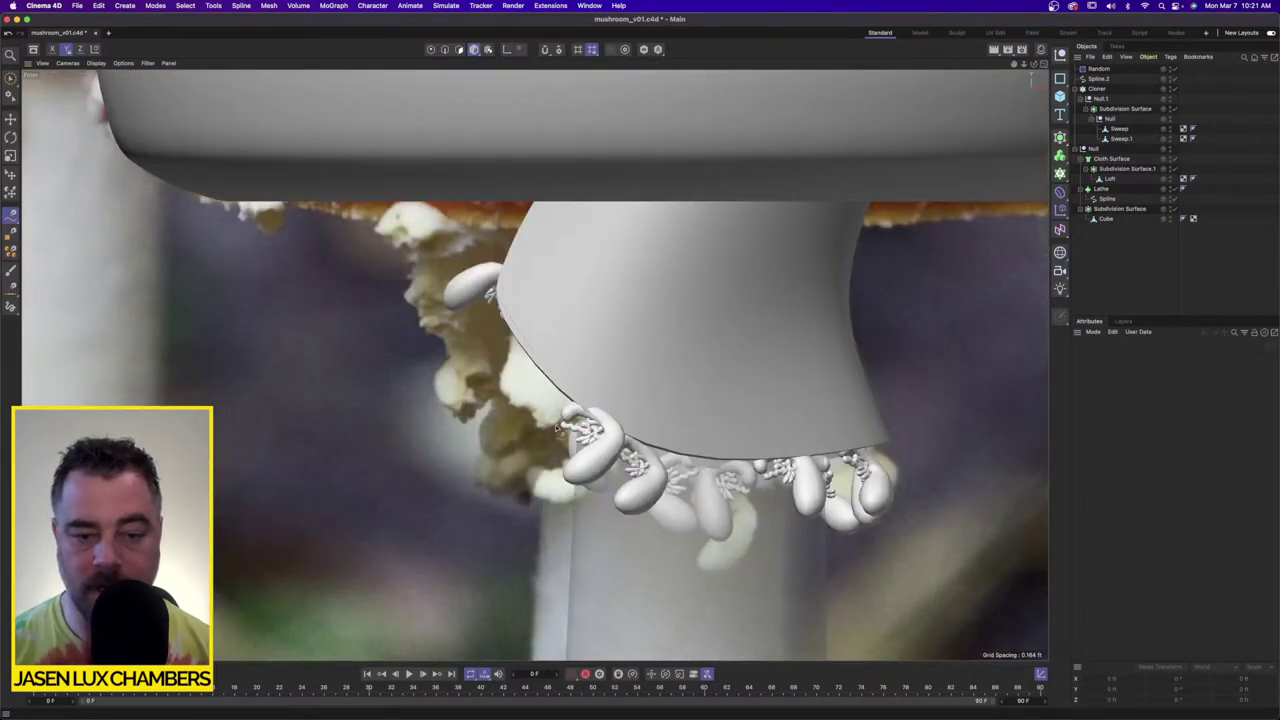
pyautogui.click(547, 435)
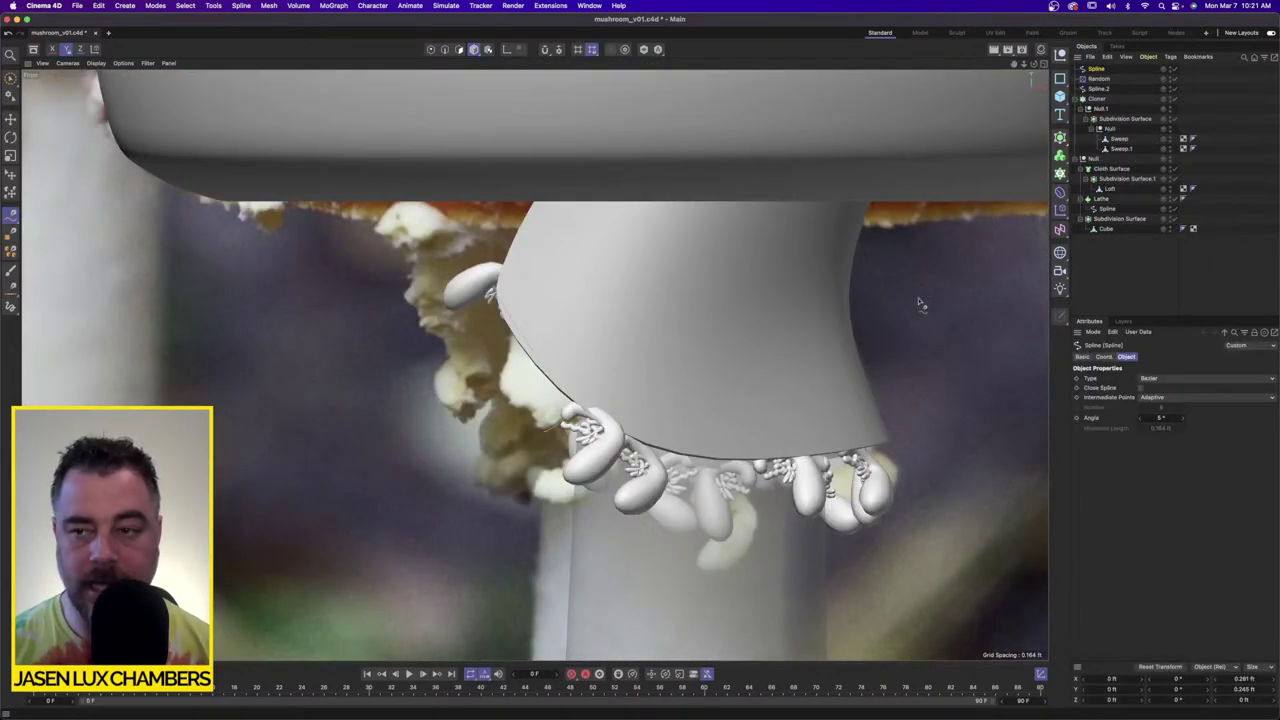
pyautogui.click(1230, 260)
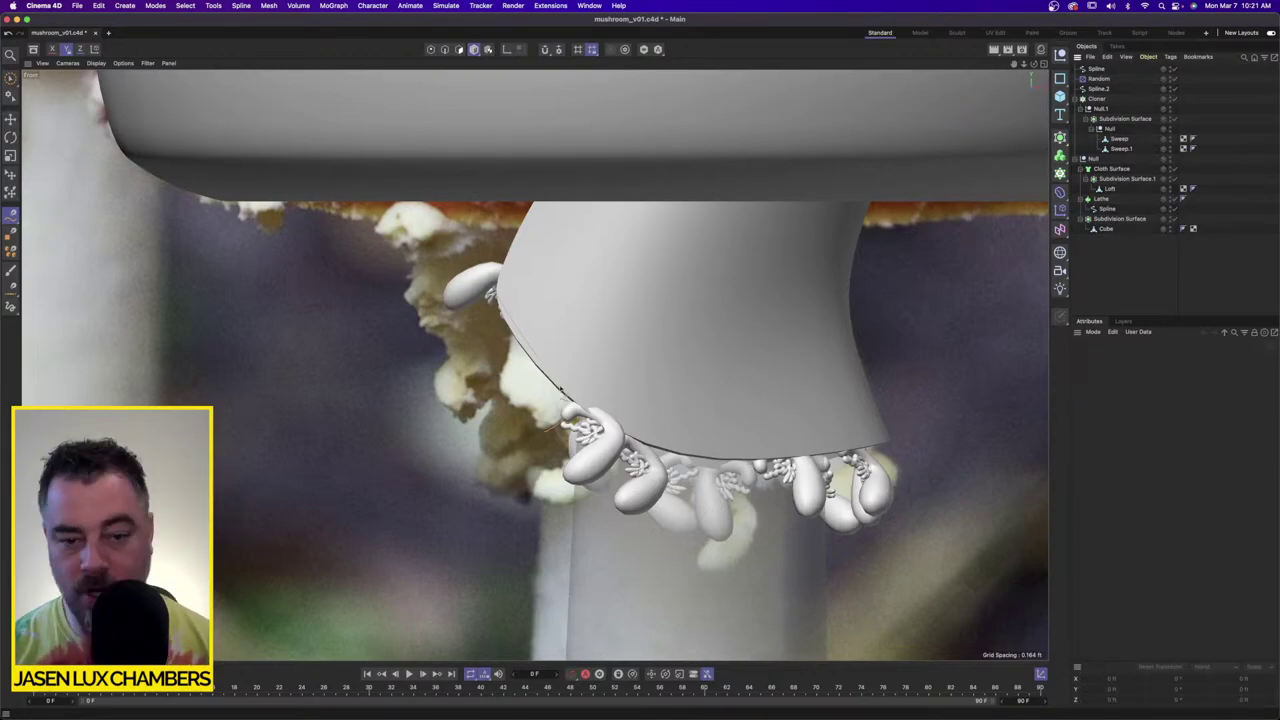
pyautogui.click(529, 413)
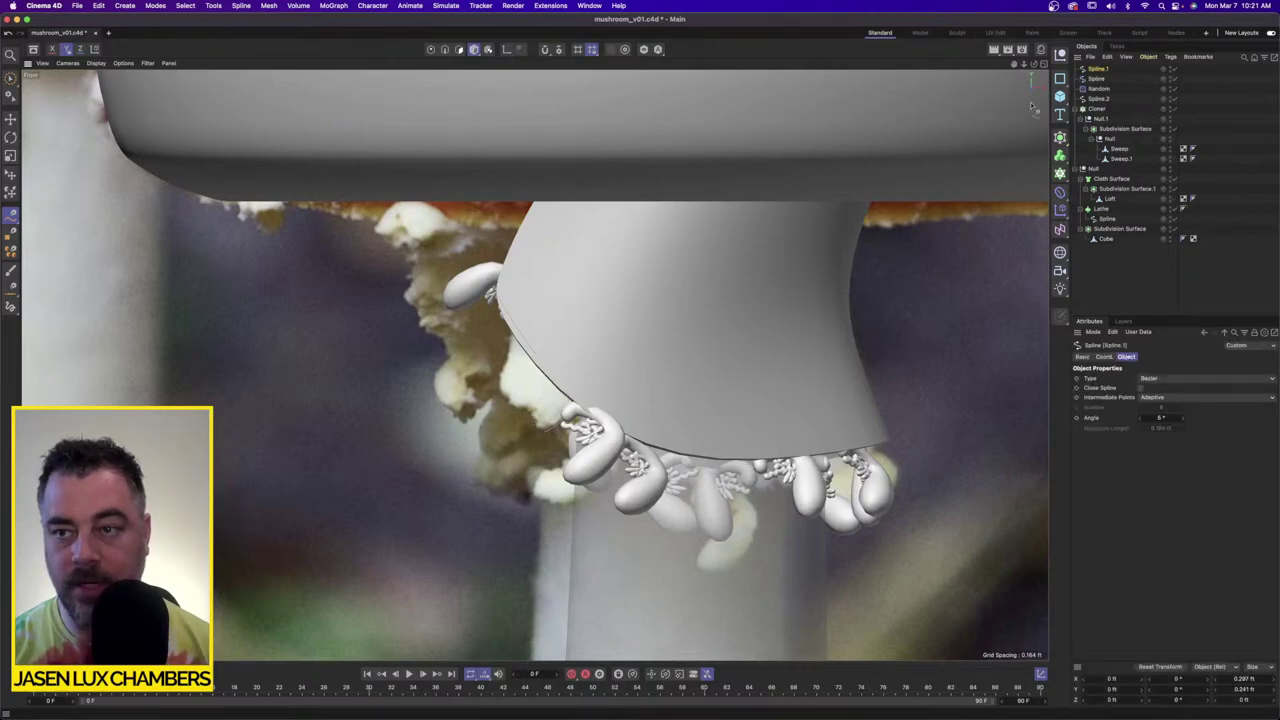
pyautogui.click(1143, 288)
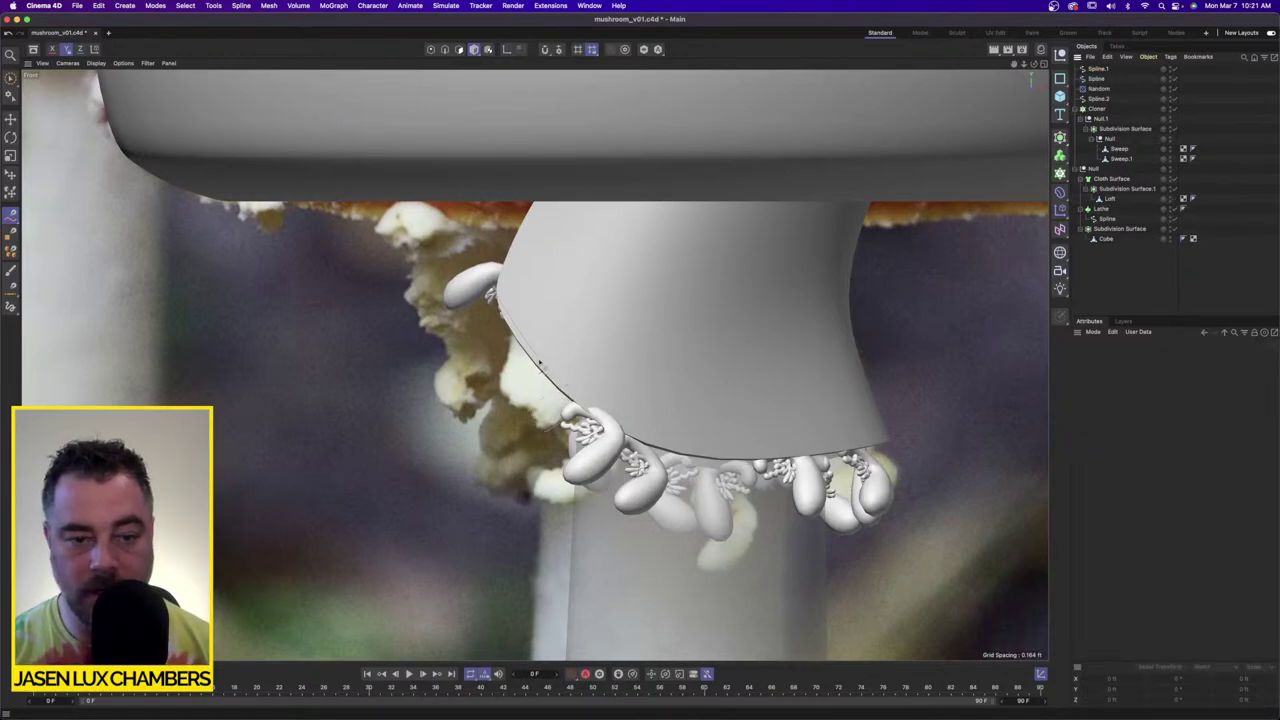
pyautogui.click(709, 357)
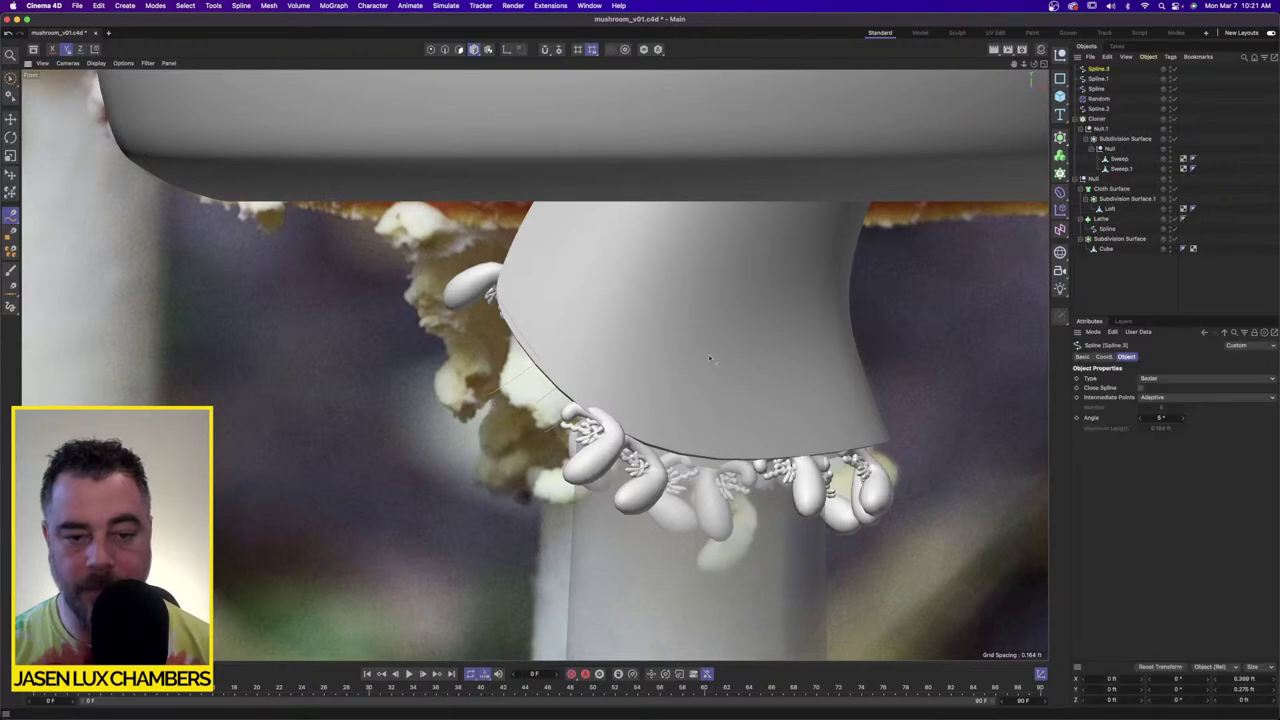
pyautogui.click(1136, 291)
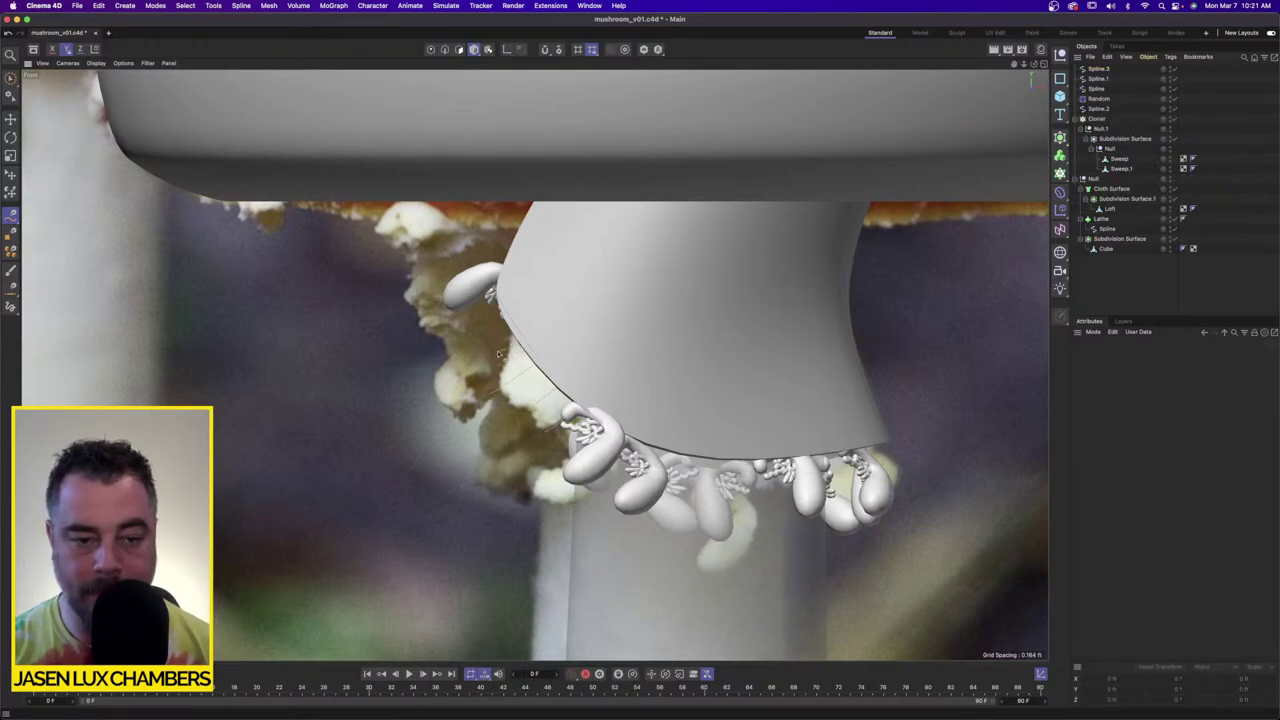
# Step: Sketch three more separate splines up the torn skirt edge to just below the upper-left clone, clearing the selection after each
pyautogui.click(748, 337)
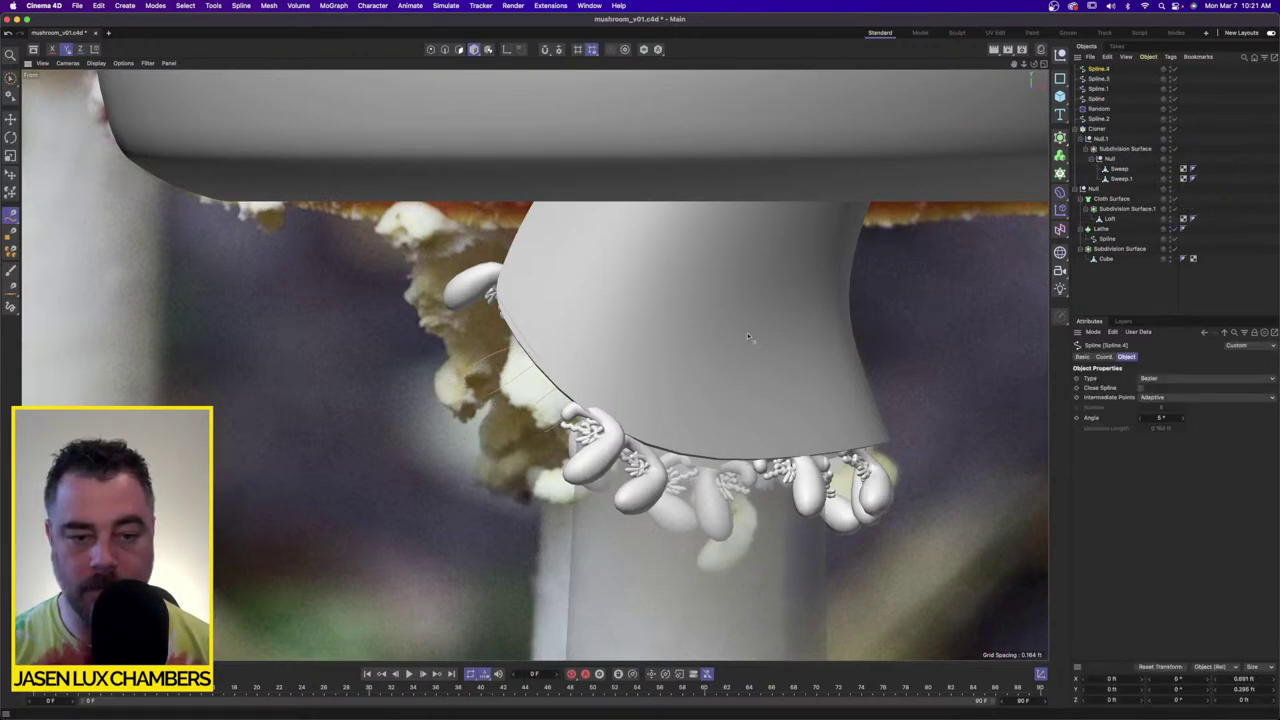
pyautogui.click(1136, 291)
pyautogui.moveTo(505, 318); pyautogui.dragTo(472, 330)
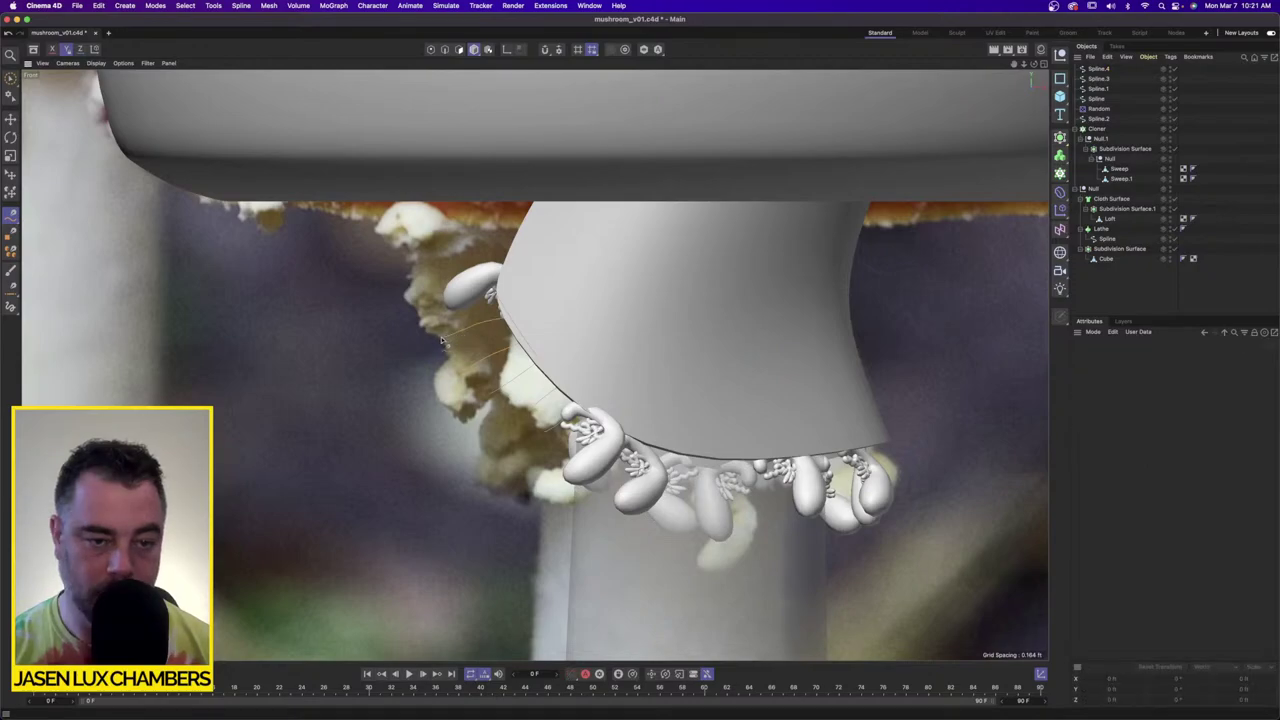
pyautogui.click(441, 340)
pyautogui.click(1100, 295)
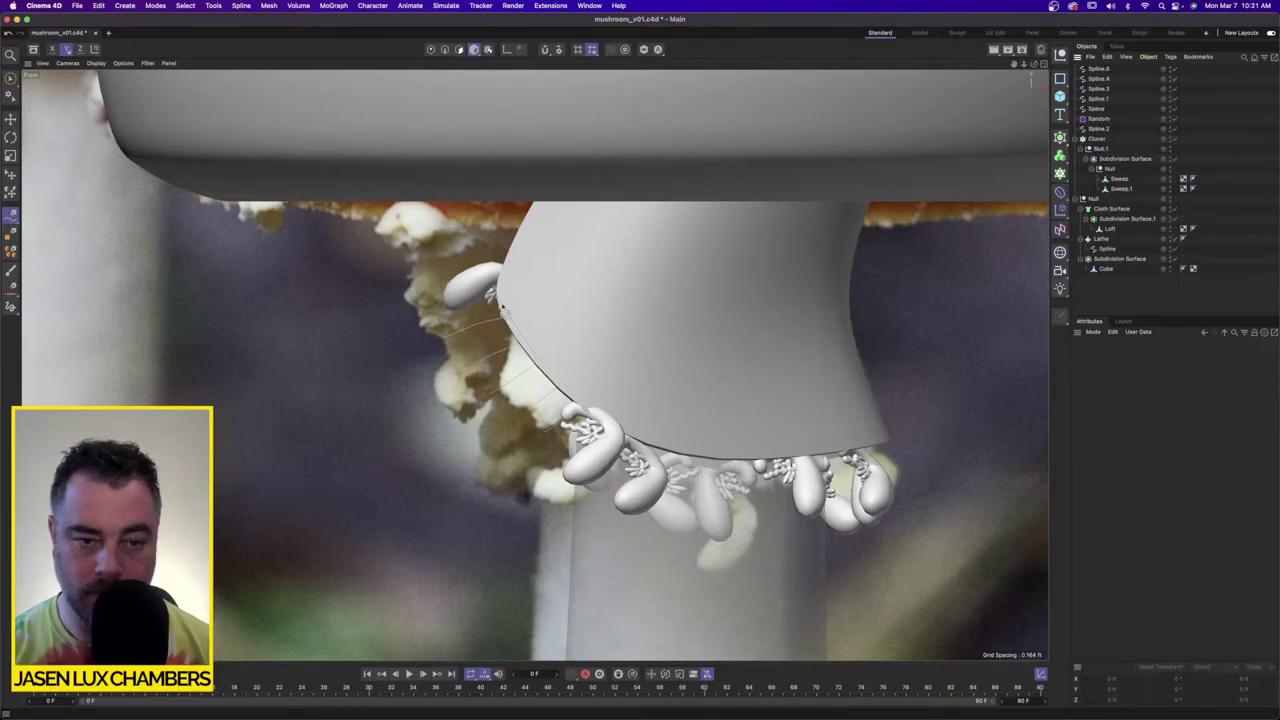
pyautogui.moveTo(503, 307); pyautogui.dragTo(420, 309)
pyautogui.click(1110, 308)
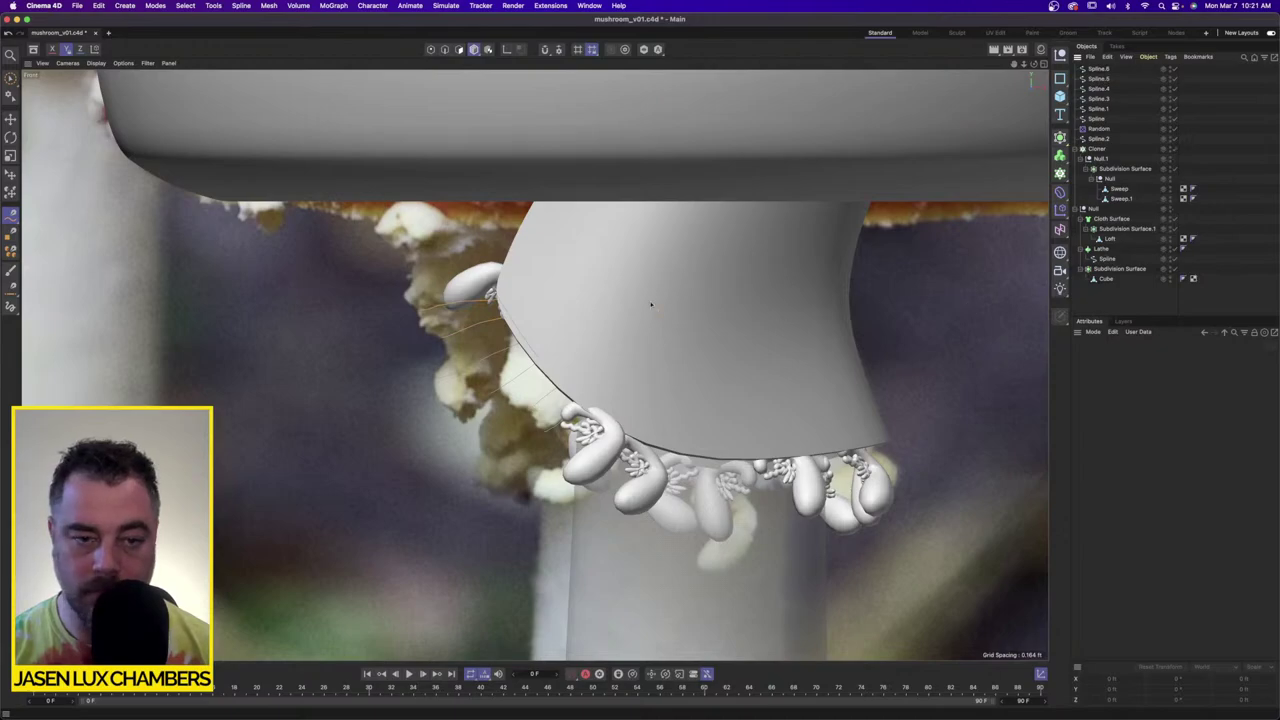
# Step: Sketch four wider separate splines from the upper-left clone up to the cap's underside, keeping each as its own object
pyautogui.moveTo(498, 283); pyautogui.dragTo(396, 290)
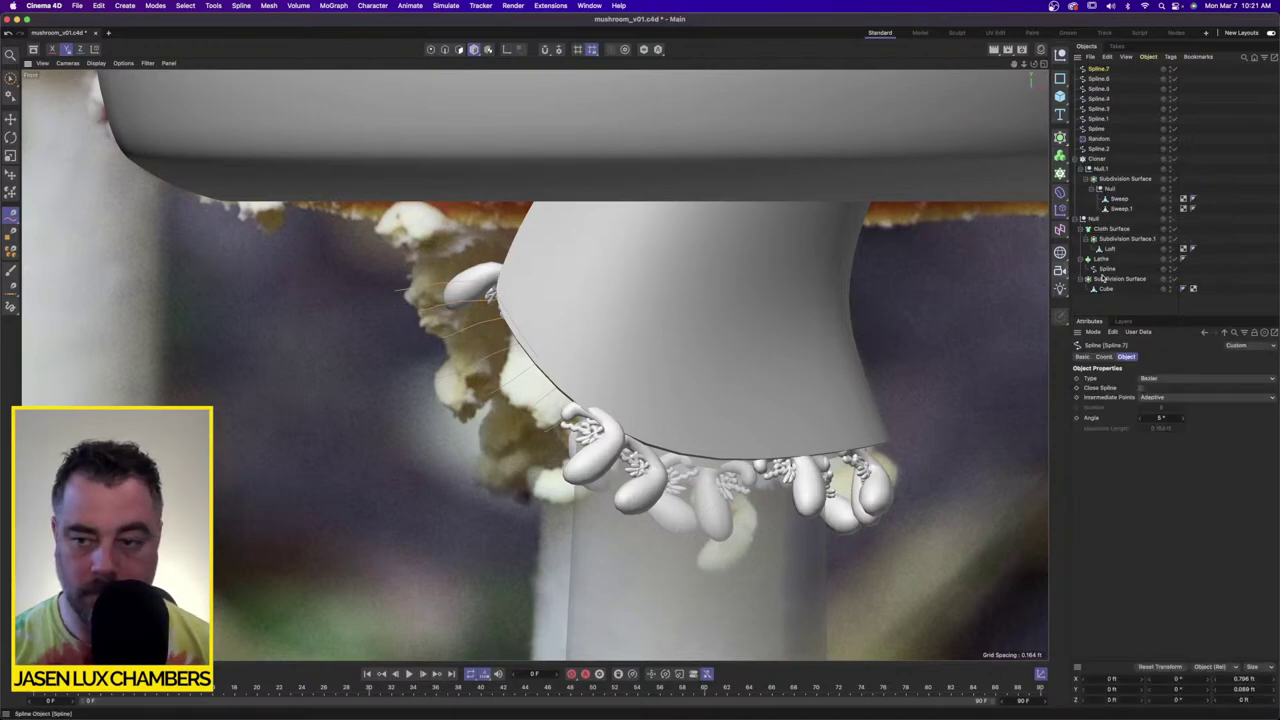
pyautogui.click(1116, 304)
pyautogui.moveTo(506, 262); pyautogui.dragTo(400, 274)
pyautogui.moveTo(520, 228)
pyautogui.mouseDown()
pyautogui.moveTo(512, 245)
pyautogui.moveTo(402, 250)
pyautogui.mouseUp()
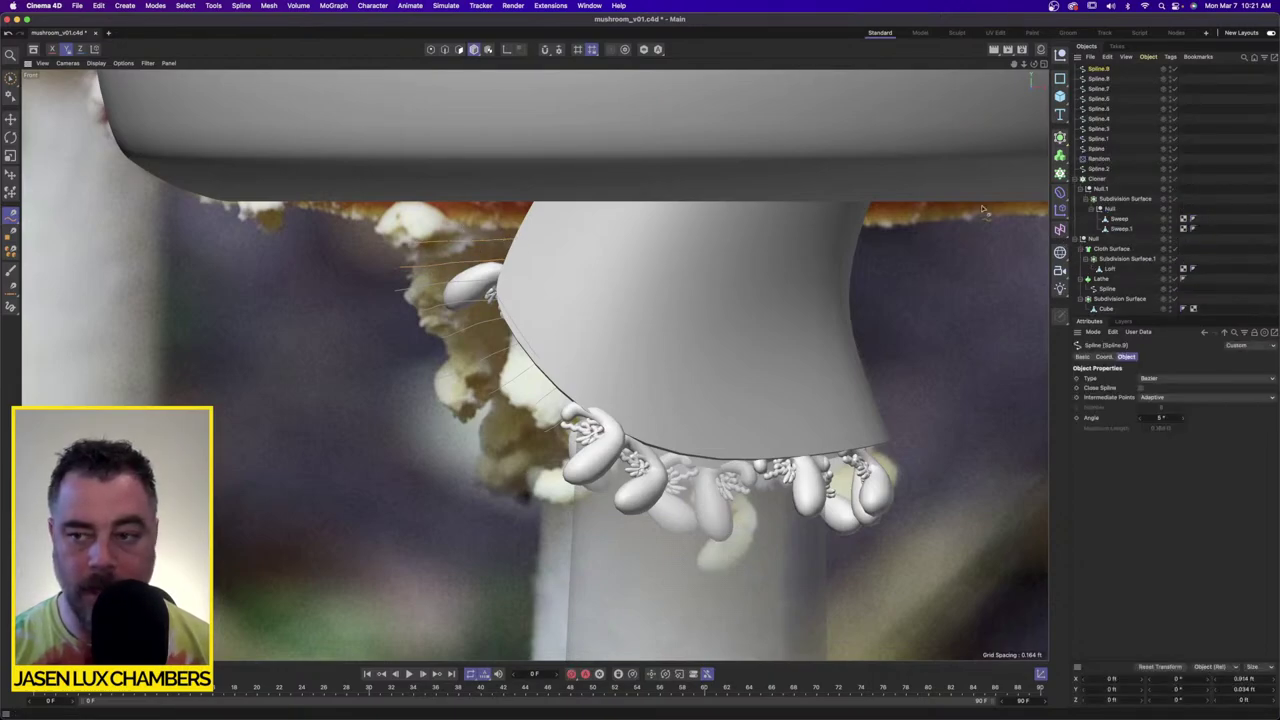
pyautogui.click(1187, 158)
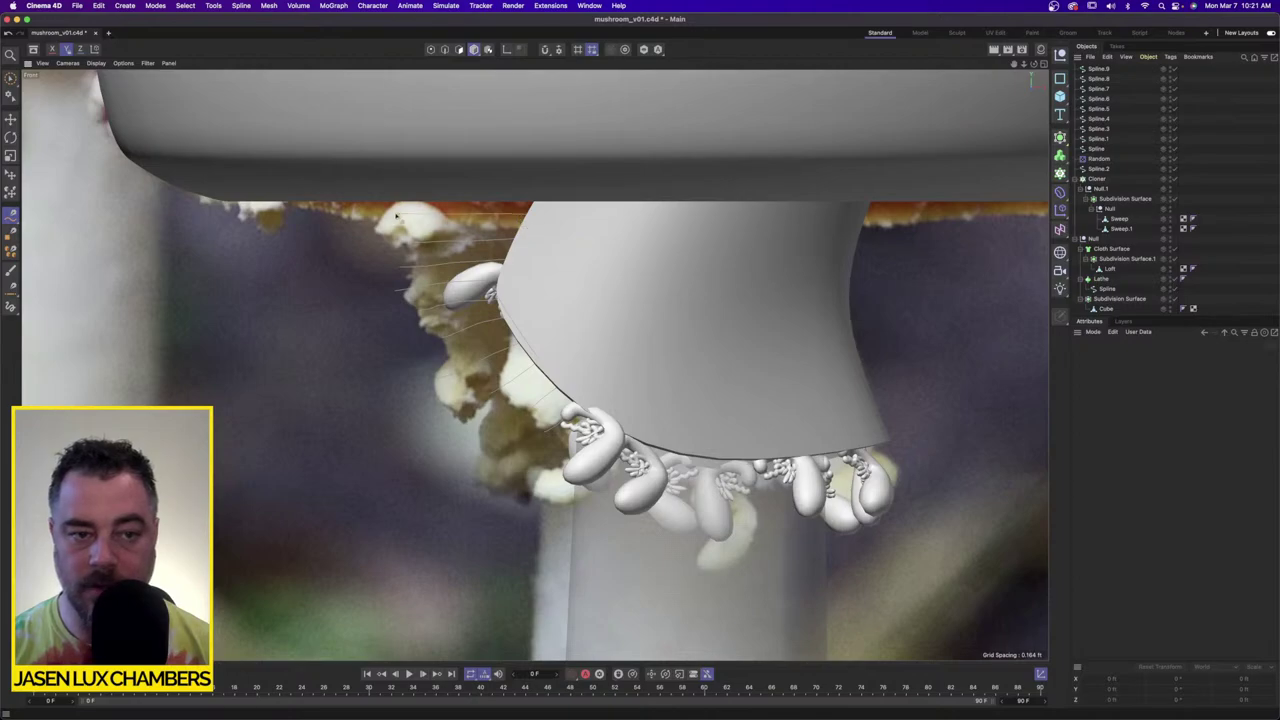
pyautogui.moveTo(342, 212); pyautogui.dragTo(328, 209)
pyautogui.click(1224, 152)
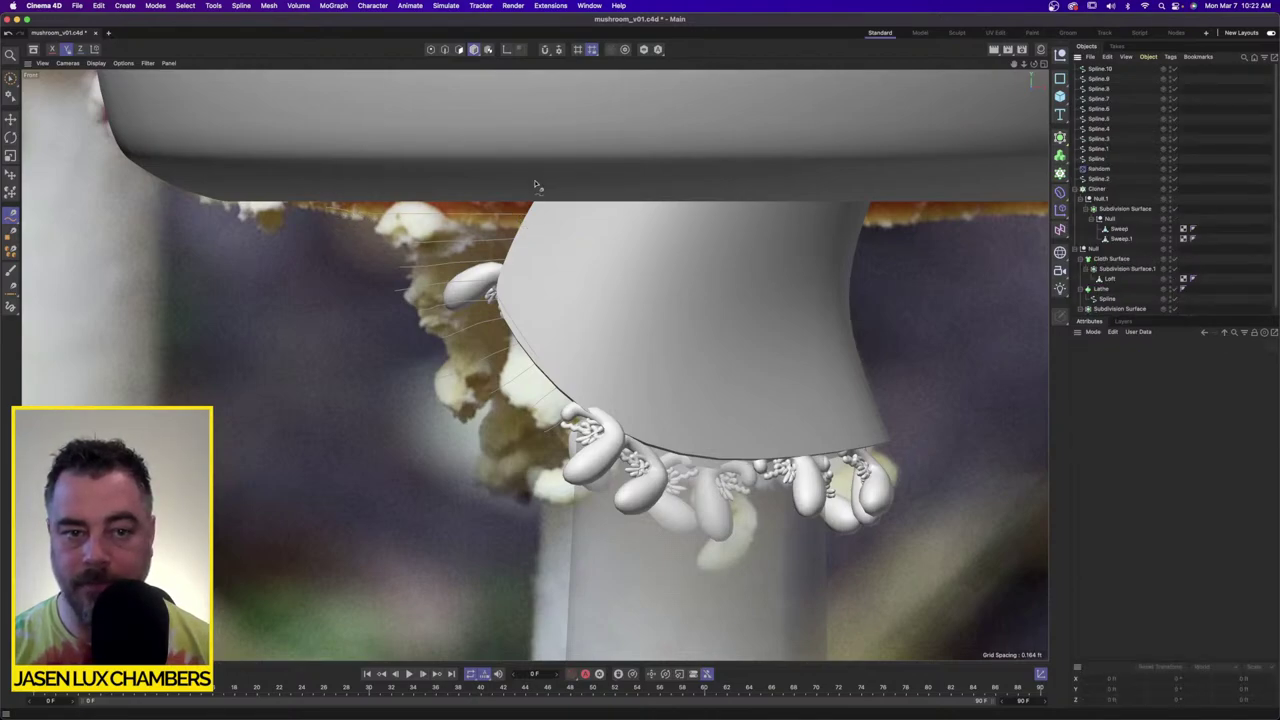
# Step: Sketch two long separate splines over the cap above the skirt, about 1.9 ft and 2.6 ft wide
pyautogui.moveTo(540, 200); pyautogui.dragTo(300, 166)
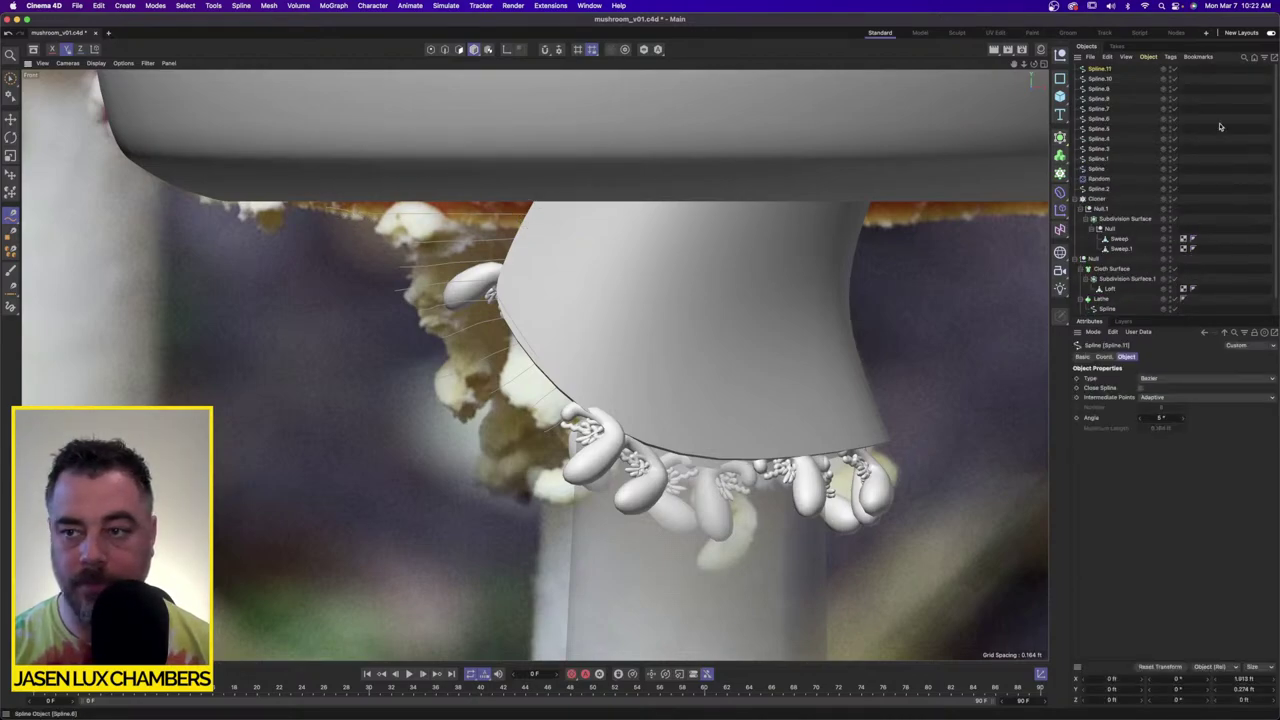
pyautogui.click(461, 128)
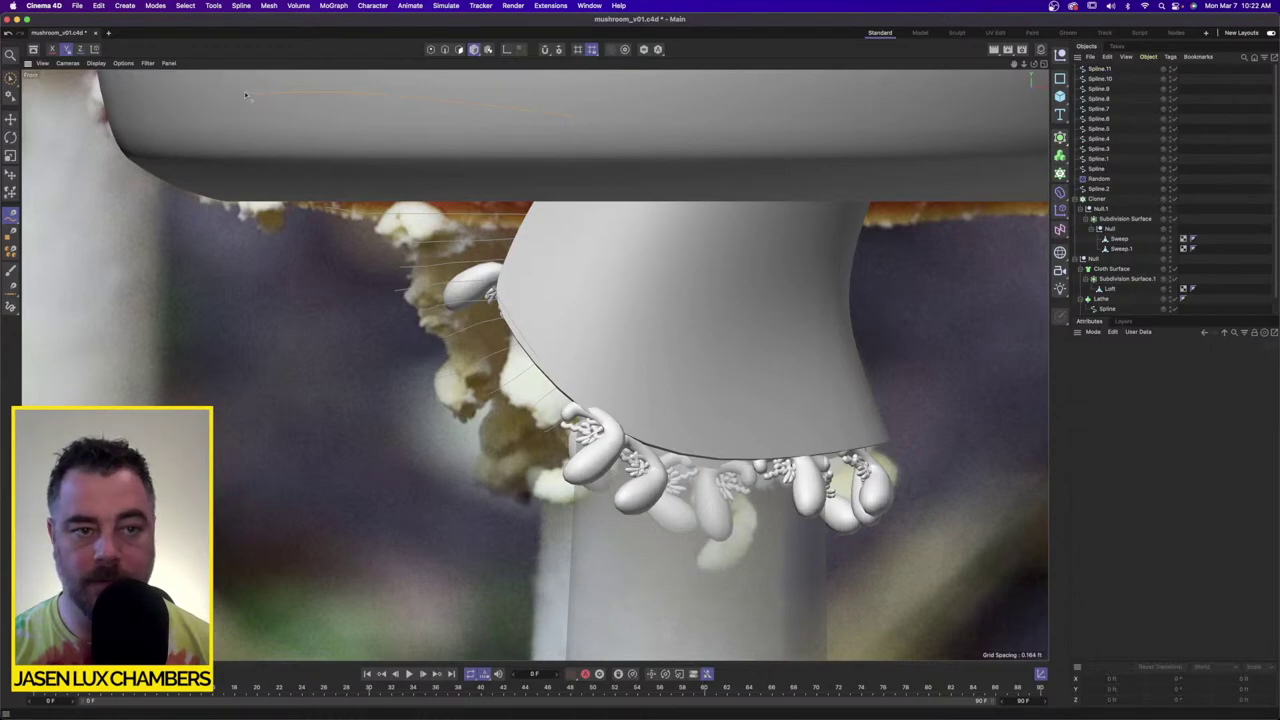
pyautogui.moveTo(244, 91); pyautogui.dragTo(240, 92)
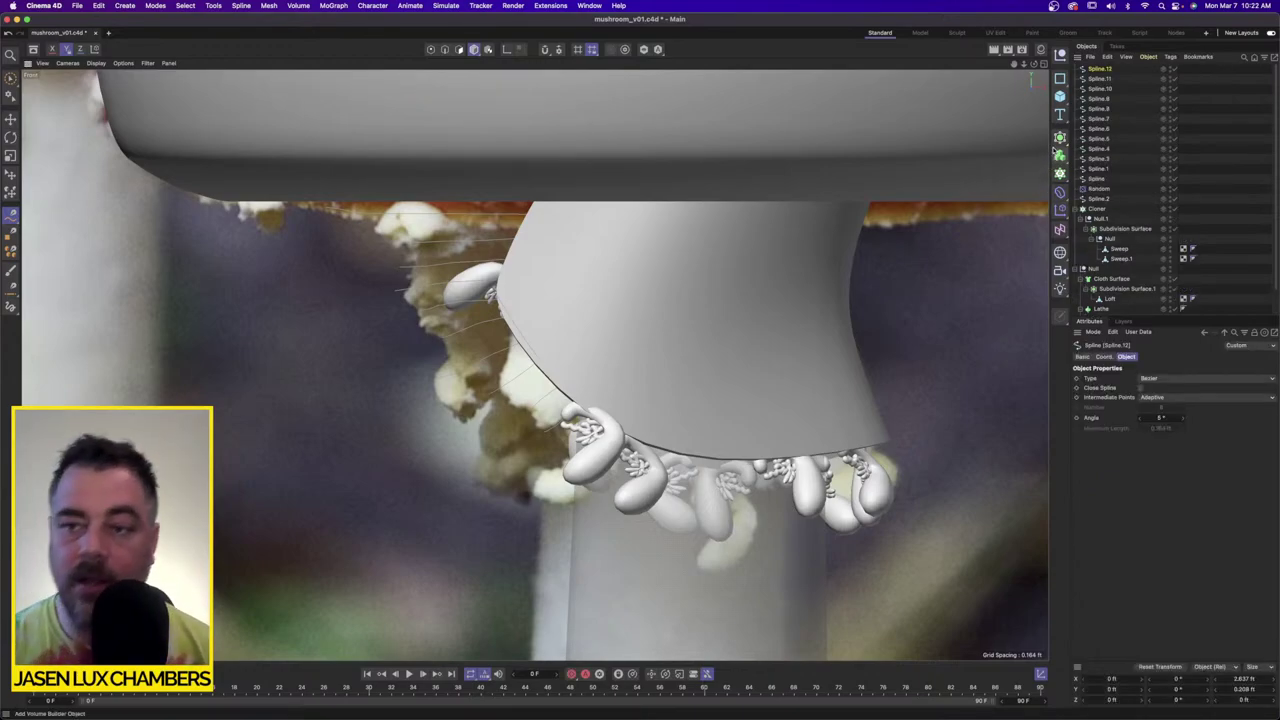
# Step: Add a Loft generator, place the twelve torn-edge splines inside it, and check the surface in the perspective view
pyautogui.click(1060, 137)
pyautogui.click(1103, 189)
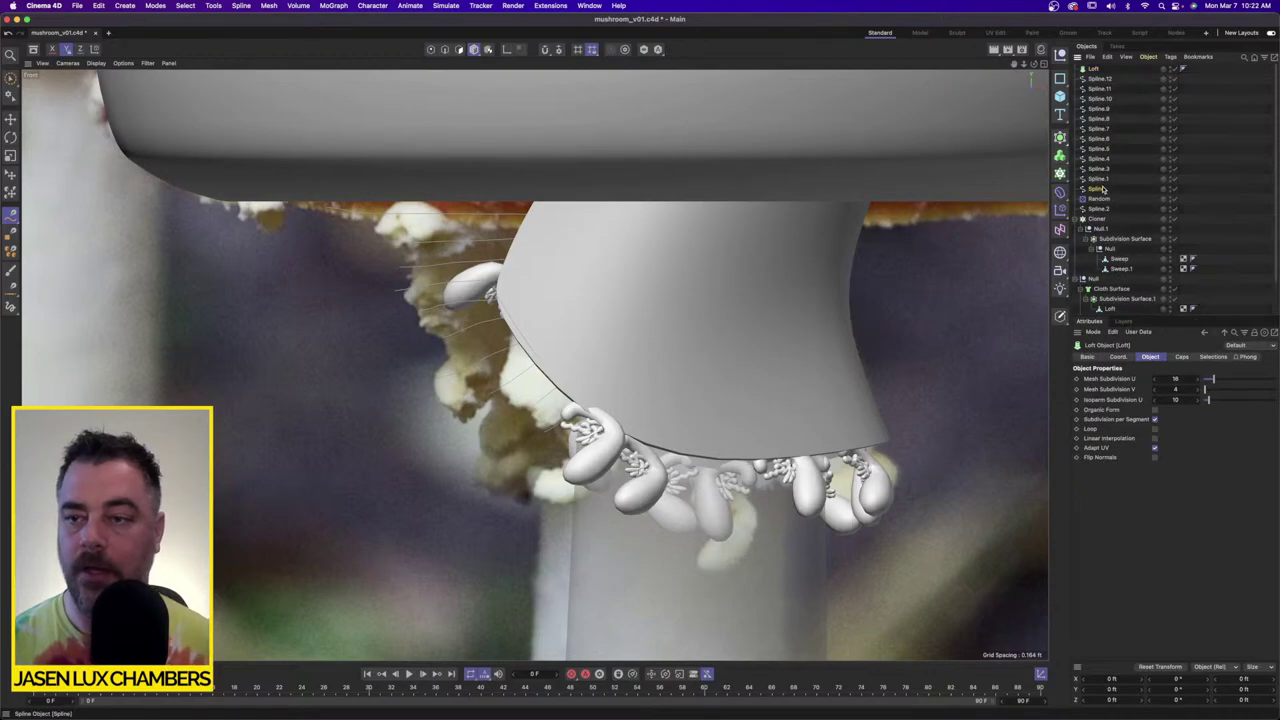
pyautogui.keyDown('shift'); pyautogui.click(1103, 189); pyautogui.keyUp('shift')
pyautogui.moveTo(1103, 189); pyautogui.dragTo(1100, 72)
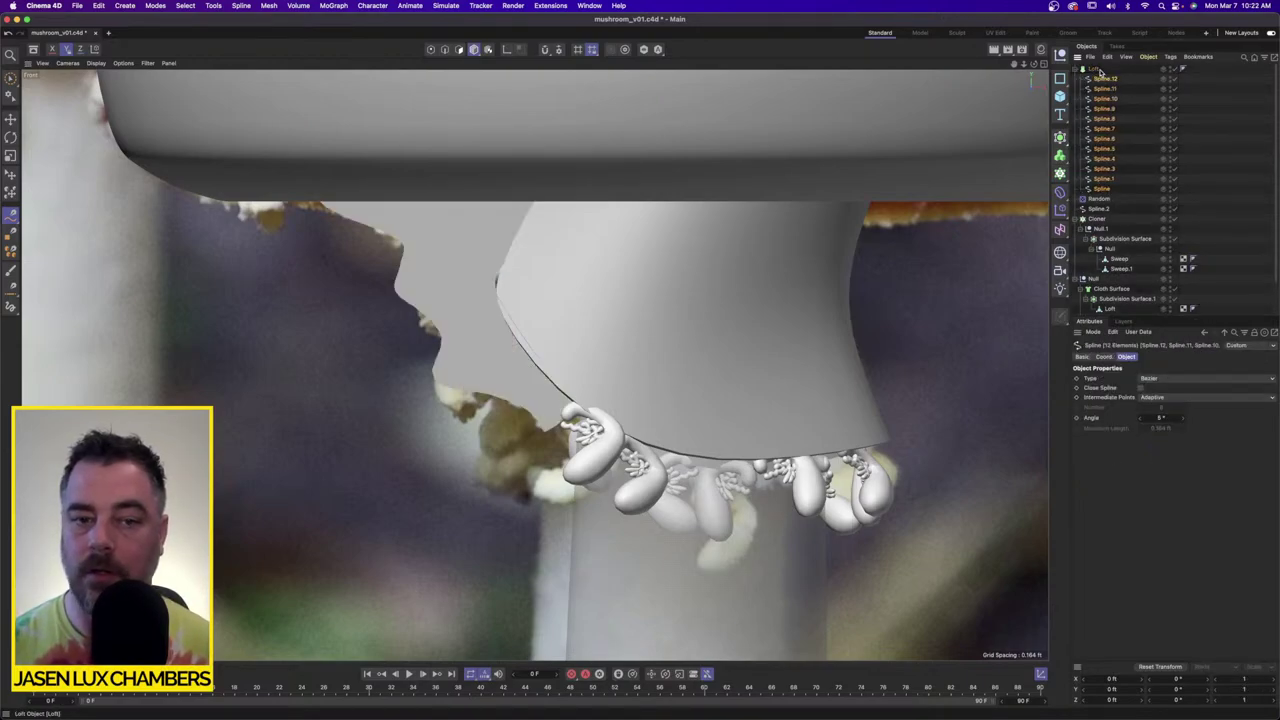
pyautogui.click(1040, 63)
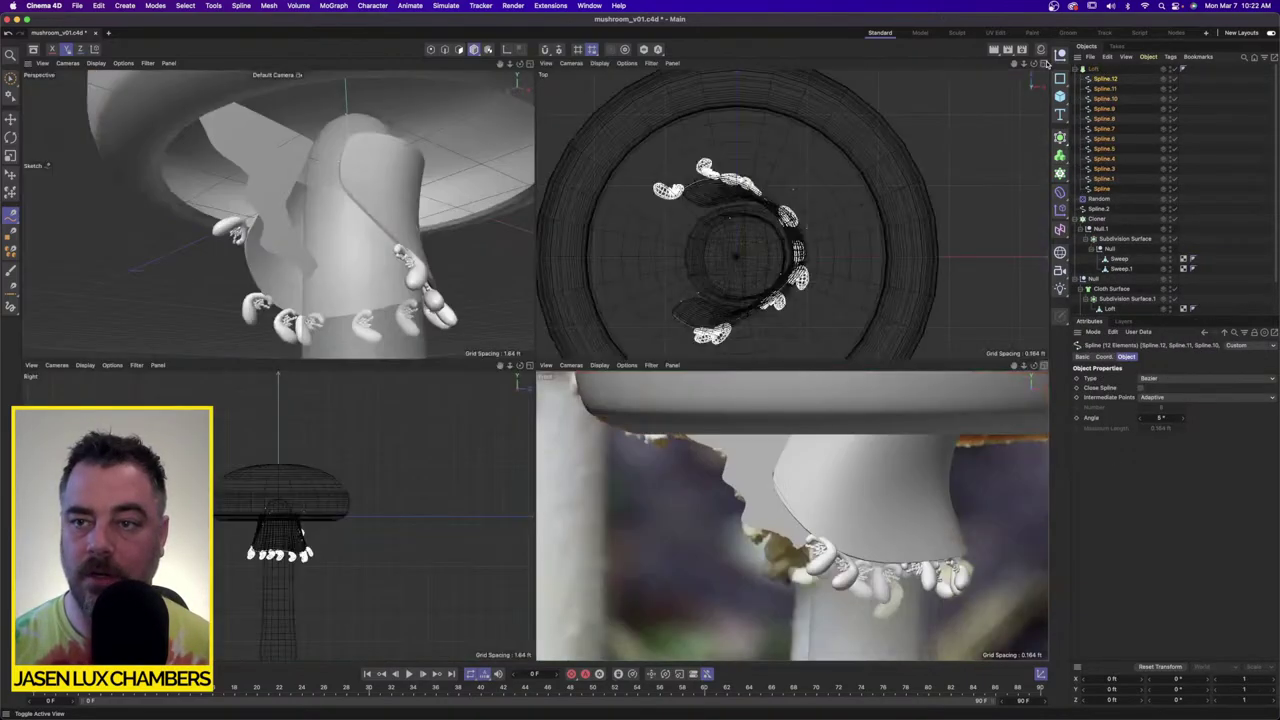
pyautogui.keyDown('alt'); pyautogui.moveTo(288, 204); pyautogui.dragTo(250, 215); pyautogui.keyUp('alt')
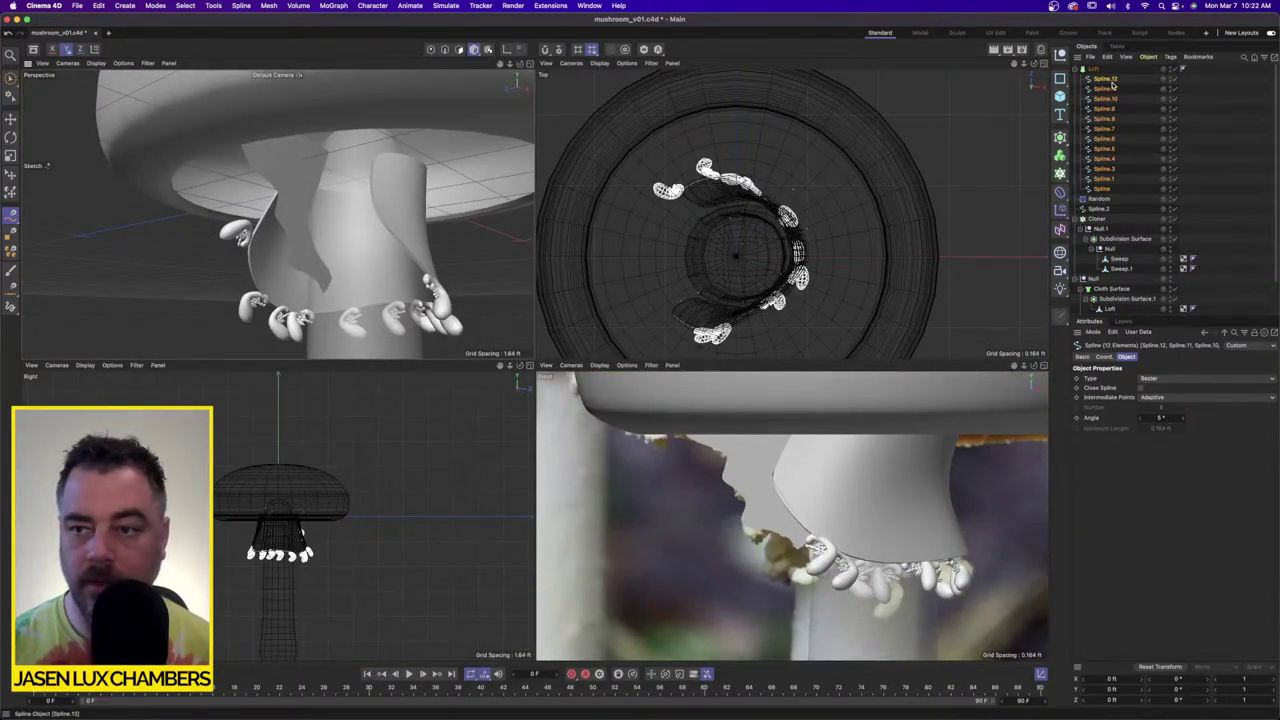
# Step: Select every point of the twelve lofted splines and move them forward in Z to line up with the skirt's opening edge
pyautogui.click(12, 120)
pyautogui.click(430, 49)
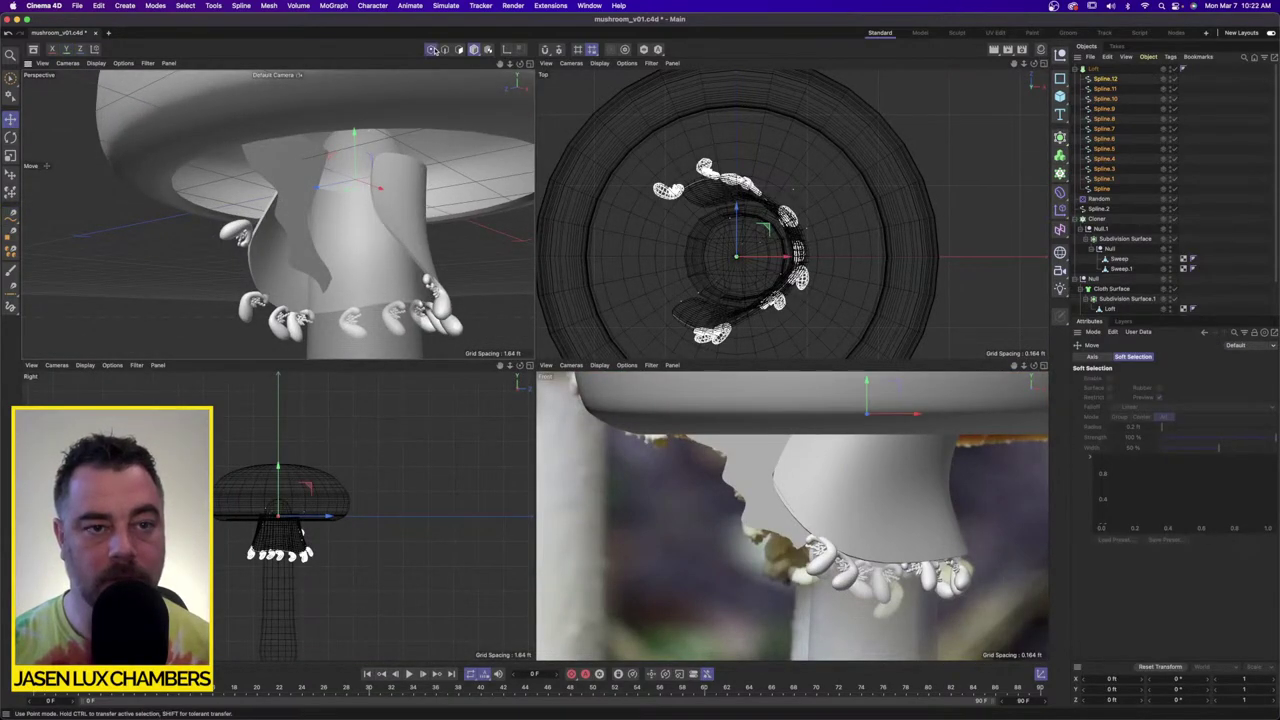
pyautogui.hotkey('ctrl', 'a')
pyautogui.moveTo(327, 225); pyautogui.dragTo(385, 232)
pyautogui.moveTo(353, 181)
pyautogui.keyDown('alt'); pyautogui.mouseDown()
pyautogui.moveTo(318, 183)
pyautogui.moveTo(376, 152)
pyautogui.moveTo(363, 179)
pyautogui.mouseUp(); pyautogui.keyUp('alt')
pyautogui.keyDown('alt'); pyautogui.moveTo(363, 179); pyautogui.dragTo(408, 172, button='right'); pyautogui.keyUp('alt')
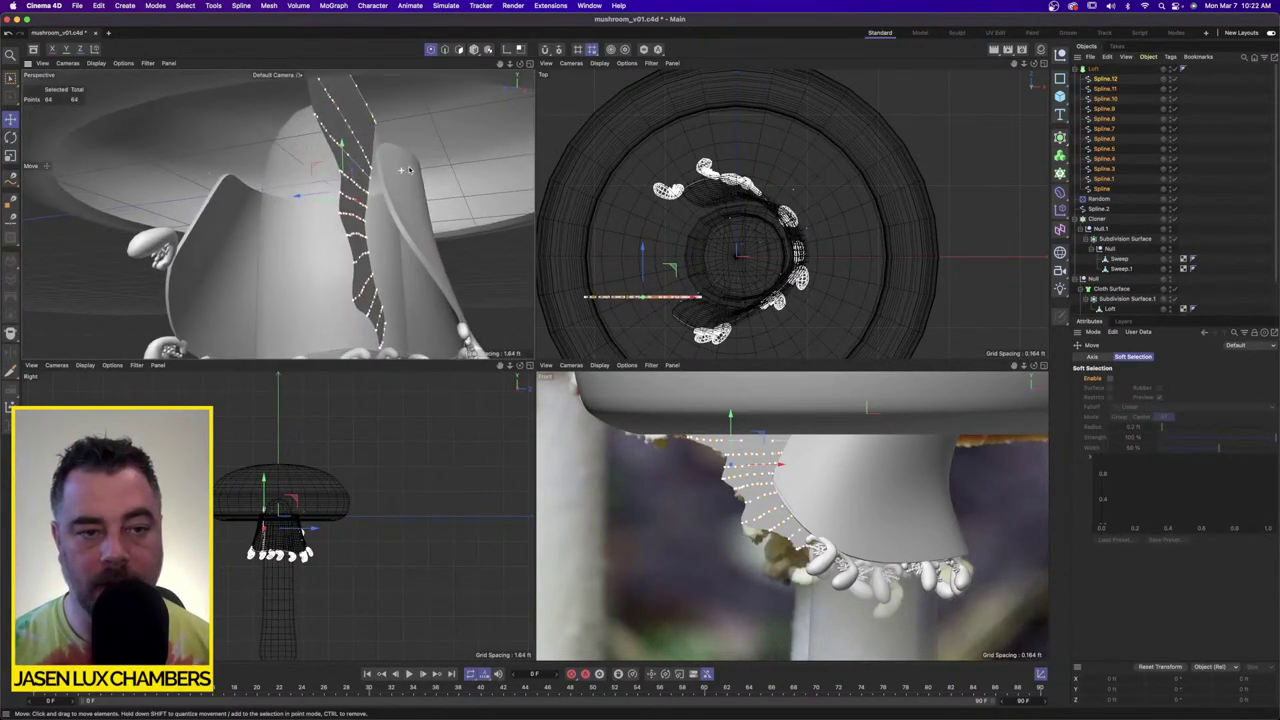
pyautogui.keyDown('alt'); pyautogui.moveTo(408, 172); pyautogui.dragTo(415, 166); pyautogui.keyUp('alt')
pyautogui.moveTo(317, 188); pyautogui.dragTo(323, 188)
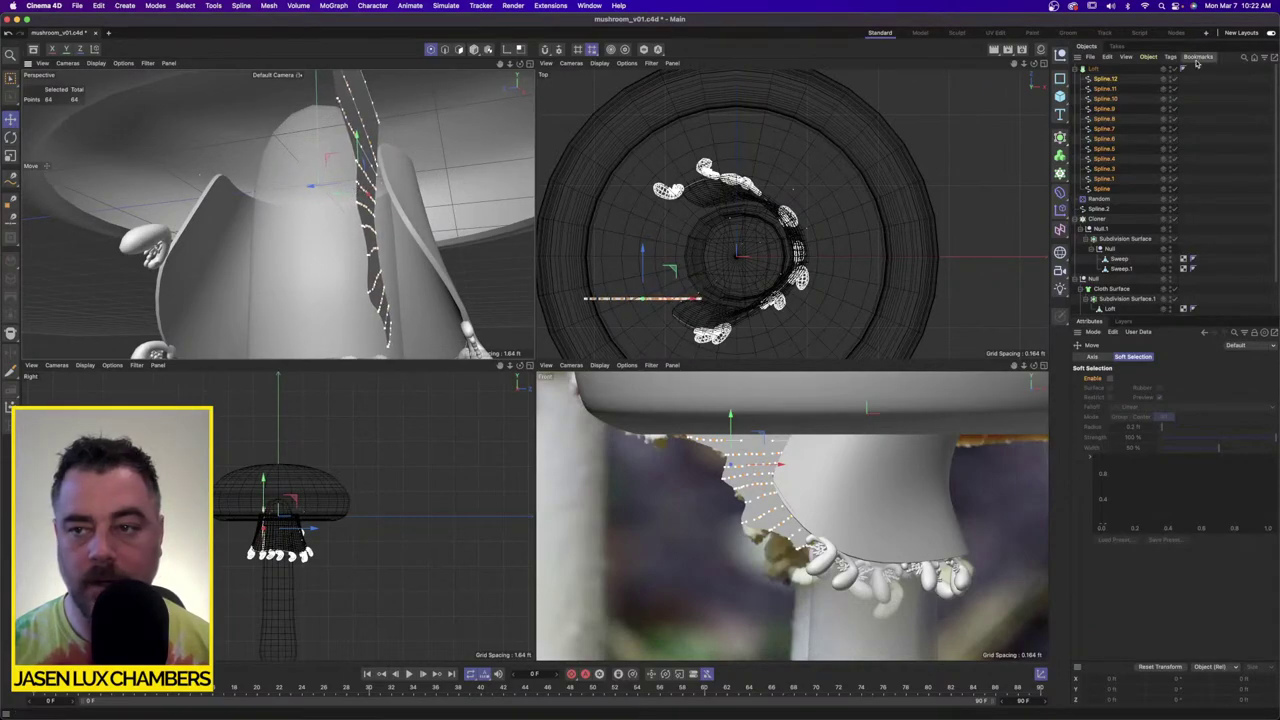
# Step: Adjust the depth of the upper splines around Spline.10 and Spline.9 individually so the loft follows the skirt edge
pyautogui.click(1106, 80)
pyautogui.click(1105, 89)
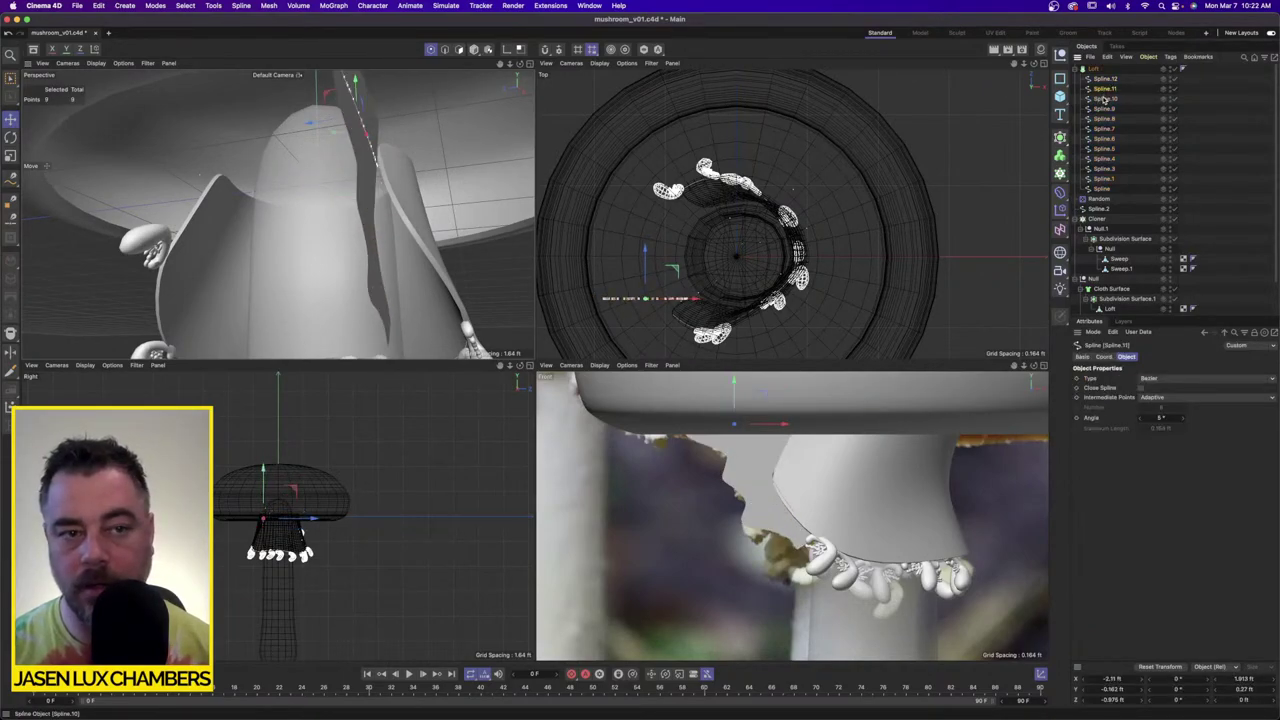
pyautogui.moveTo(309, 126); pyautogui.dragTo(318, 150)
pyautogui.click(1107, 100)
pyautogui.press('Down')
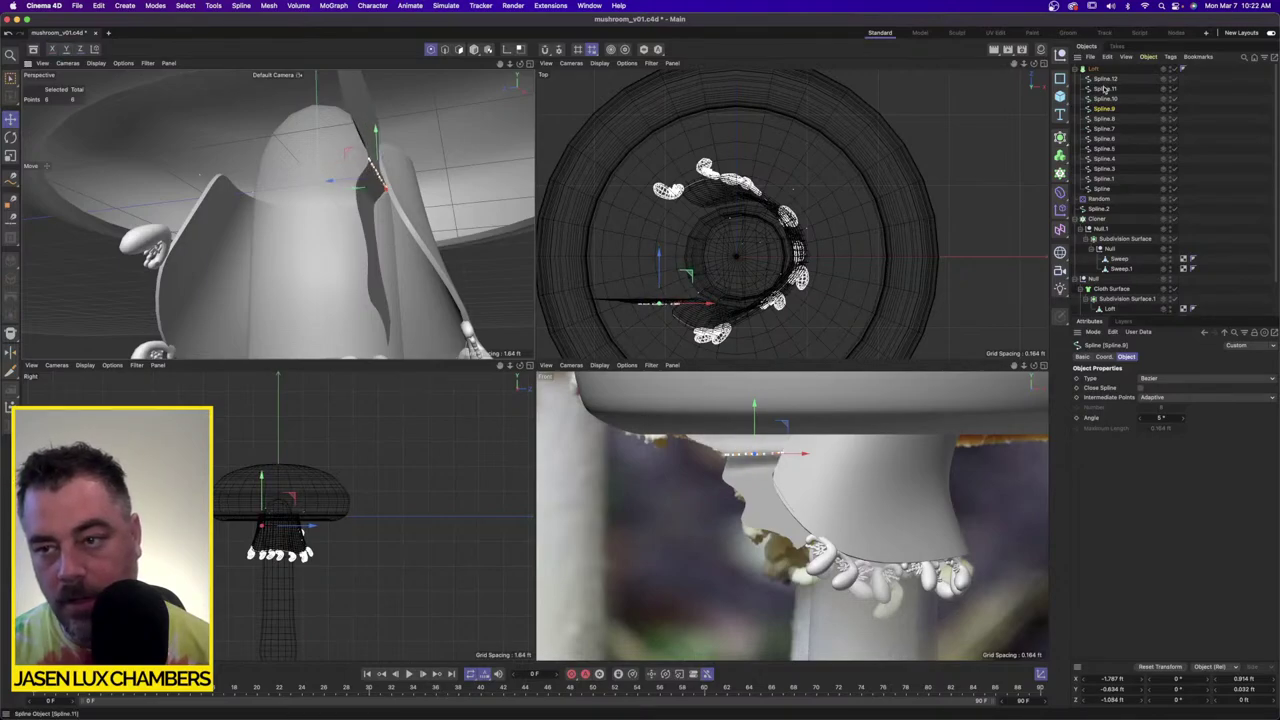
# Step: Move Spline.8 down through Spline forward in Z, and shift the group further with Spline.8 left out
pyautogui.click(1104, 119)
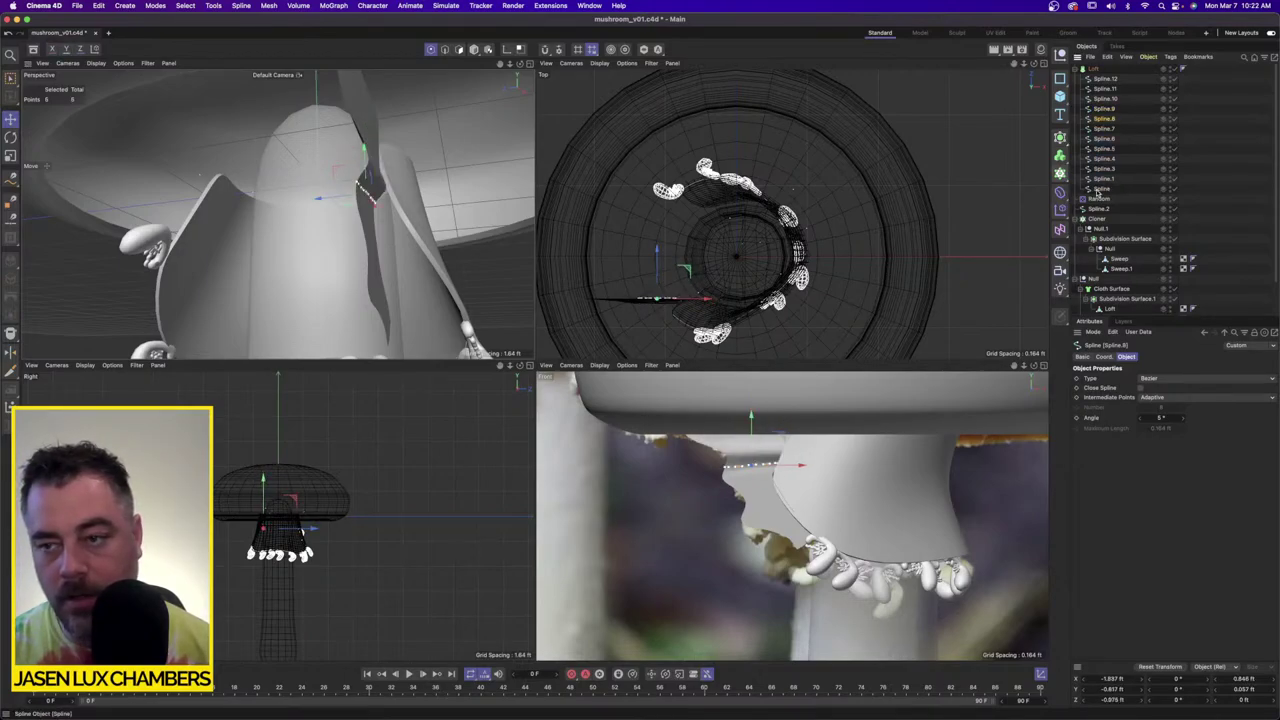
pyautogui.keyDown('shift'); pyautogui.click(1099, 189); pyautogui.keyUp('shift')
pyautogui.moveTo(328, 270); pyautogui.dragTo(353, 267)
pyautogui.keyDown('ctrl'); pyautogui.click(1106, 120); pyautogui.keyUp('ctrl')
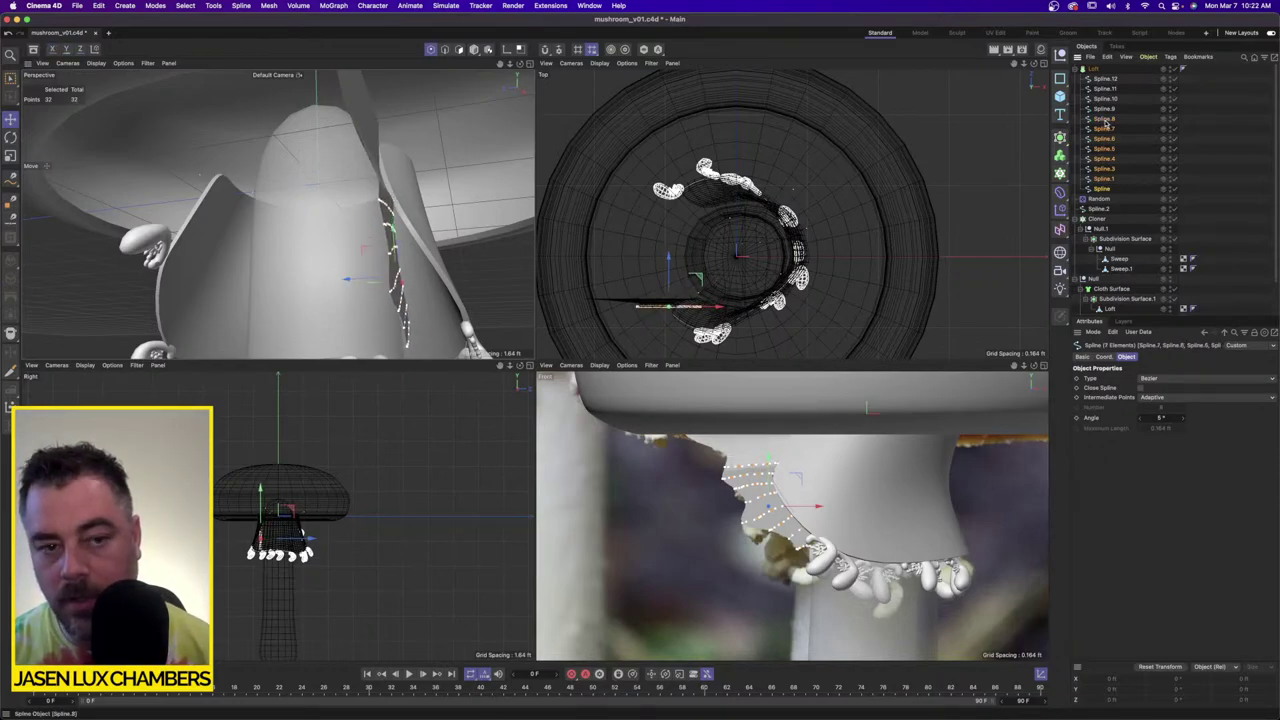
pyautogui.keyDown('alt'); pyautogui.moveTo(375, 154); pyautogui.dragTo(337, 119, button='middle'); pyautogui.keyUp('alt')
pyautogui.moveTo(306, 237); pyautogui.dragTo(329, 251)
# Step: Keep moving the lower splines forward in Z along the skirt edge, dropping Spline.7, Spline.6 and Spline.5 from the selection in turn
pyautogui.keyDown('ctrl'); pyautogui.click(1104, 130); pyautogui.keyUp('ctrl')
pyautogui.keyDown('ctrl'); pyautogui.click(1107, 139); pyautogui.keyUp('ctrl')
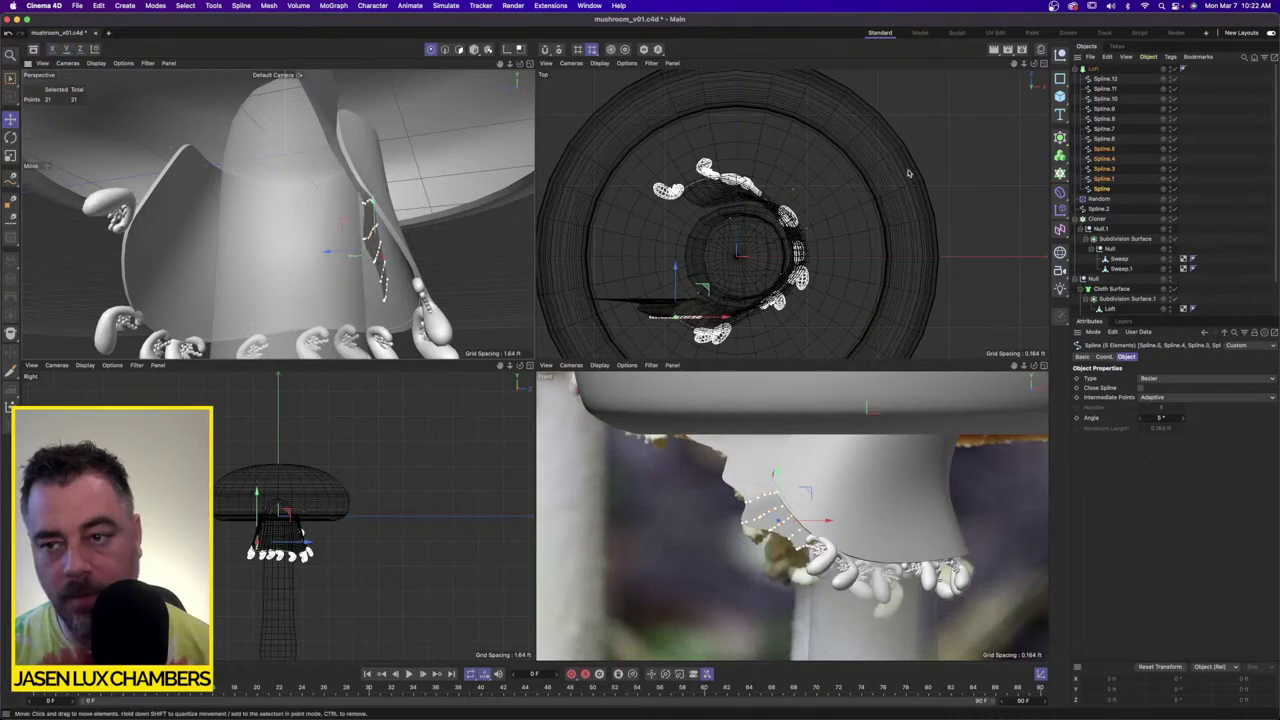
pyautogui.keyDown('ctrl'); pyautogui.click(338, 263); pyautogui.keyUp('ctrl')
pyautogui.keyDown('ctrl'); pyautogui.click(342, 262); pyautogui.keyUp('ctrl')
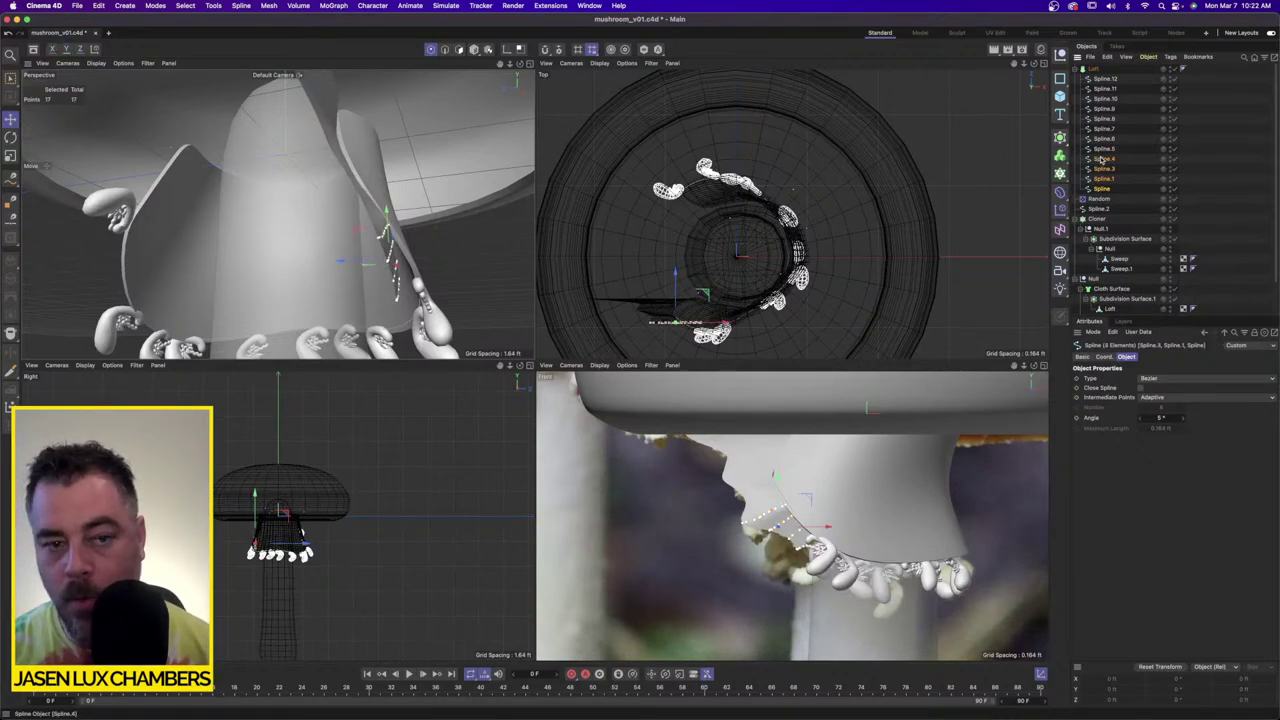
pyautogui.moveTo(345, 271); pyautogui.dragTo(357, 272)
# Step: Move the two lowest splines, Spline.1 and Spline, forward in Z, and fine-tune Spline alone to meet the skirt's lower edge
pyautogui.keyDown('alt'); pyautogui.moveTo(480, 215); pyautogui.dragTo(407, 272); pyautogui.keyUp('alt')
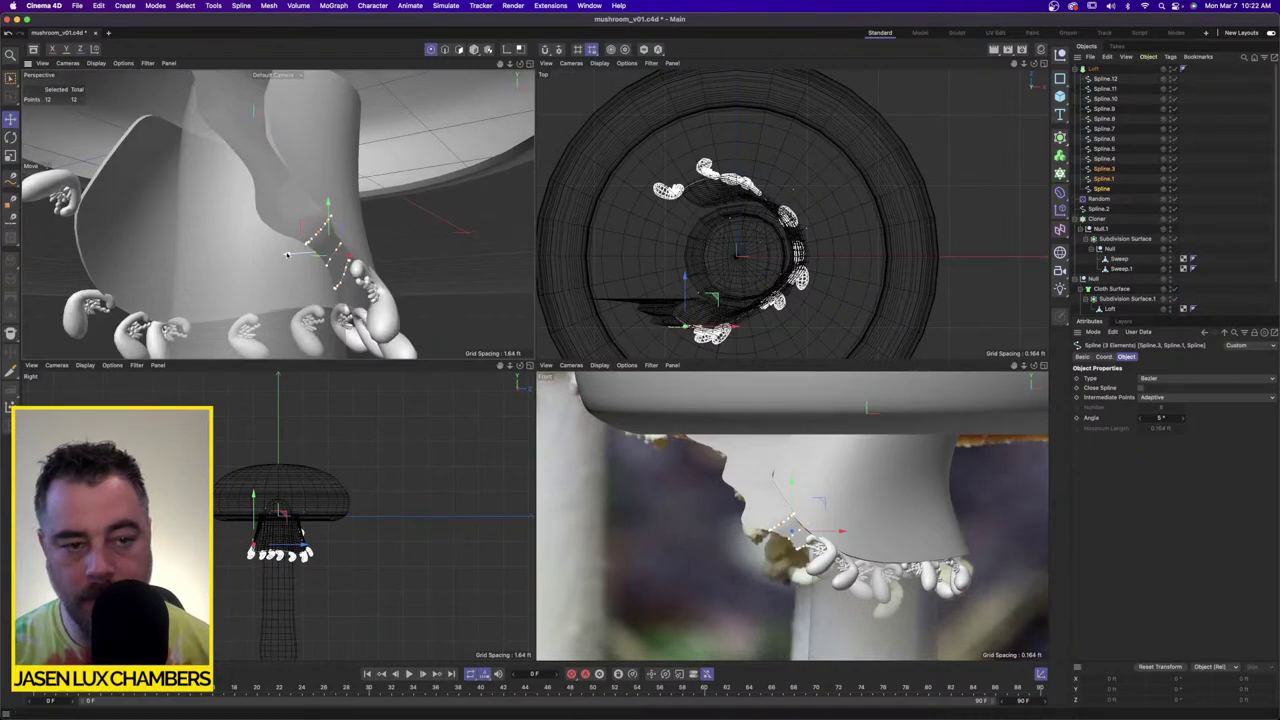
pyautogui.keyDown('ctrl'); pyautogui.click(1107, 169); pyautogui.keyUp('ctrl')
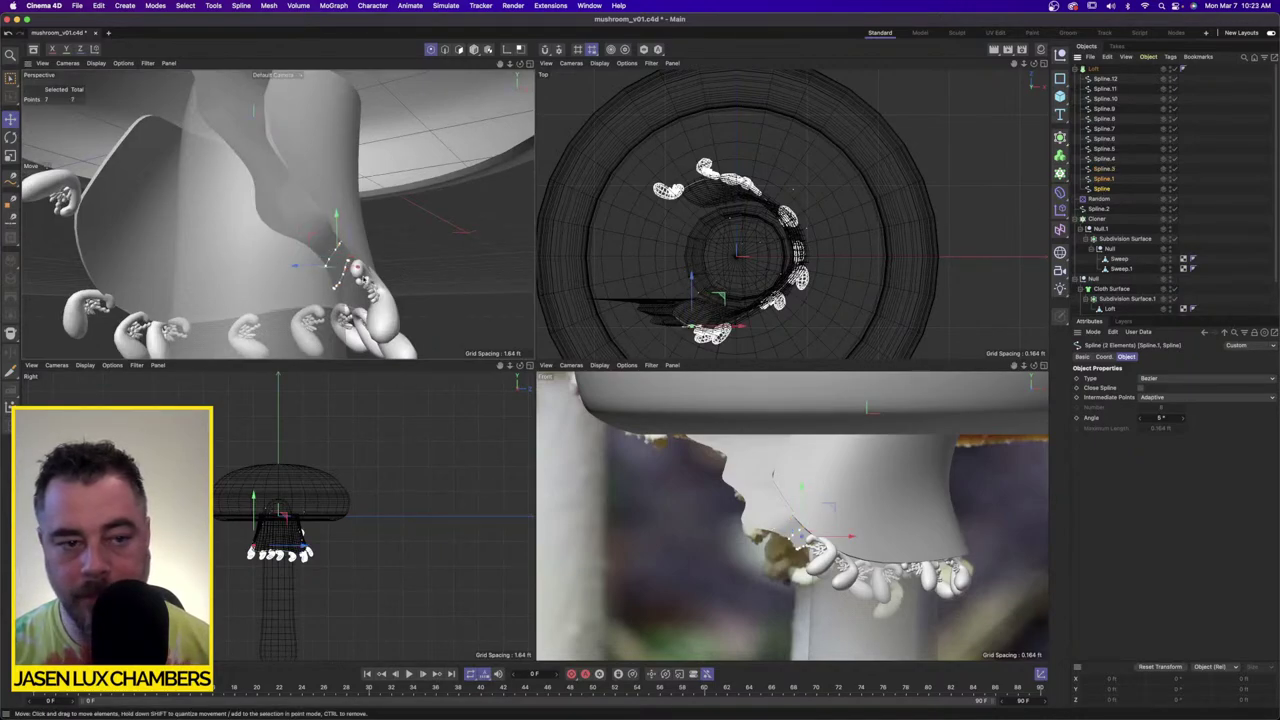
pyautogui.moveTo(306, 267); pyautogui.dragTo(480, 217)
pyautogui.click(1106, 188)
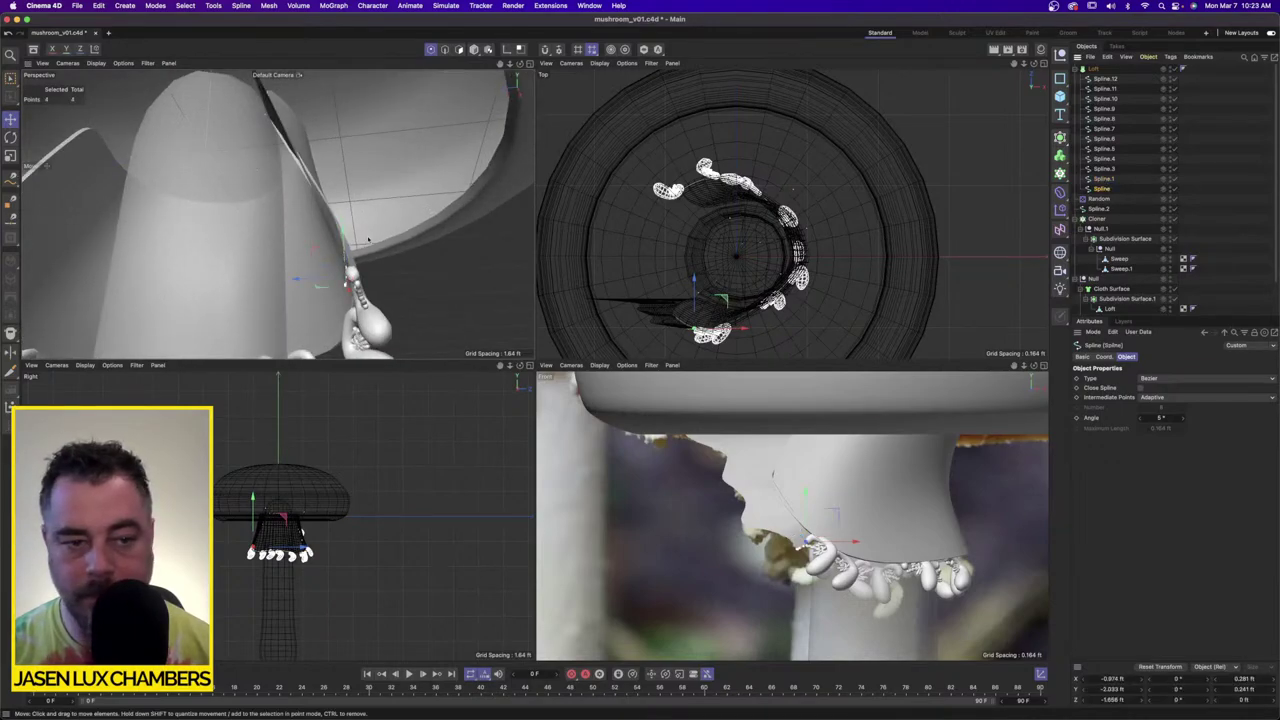
pyautogui.moveTo(304, 279); pyautogui.dragTo(312, 280)
pyautogui.keyDown('alt'); pyautogui.moveTo(400, 165); pyautogui.dragTo(364, 134); pyautogui.keyUp('alt')
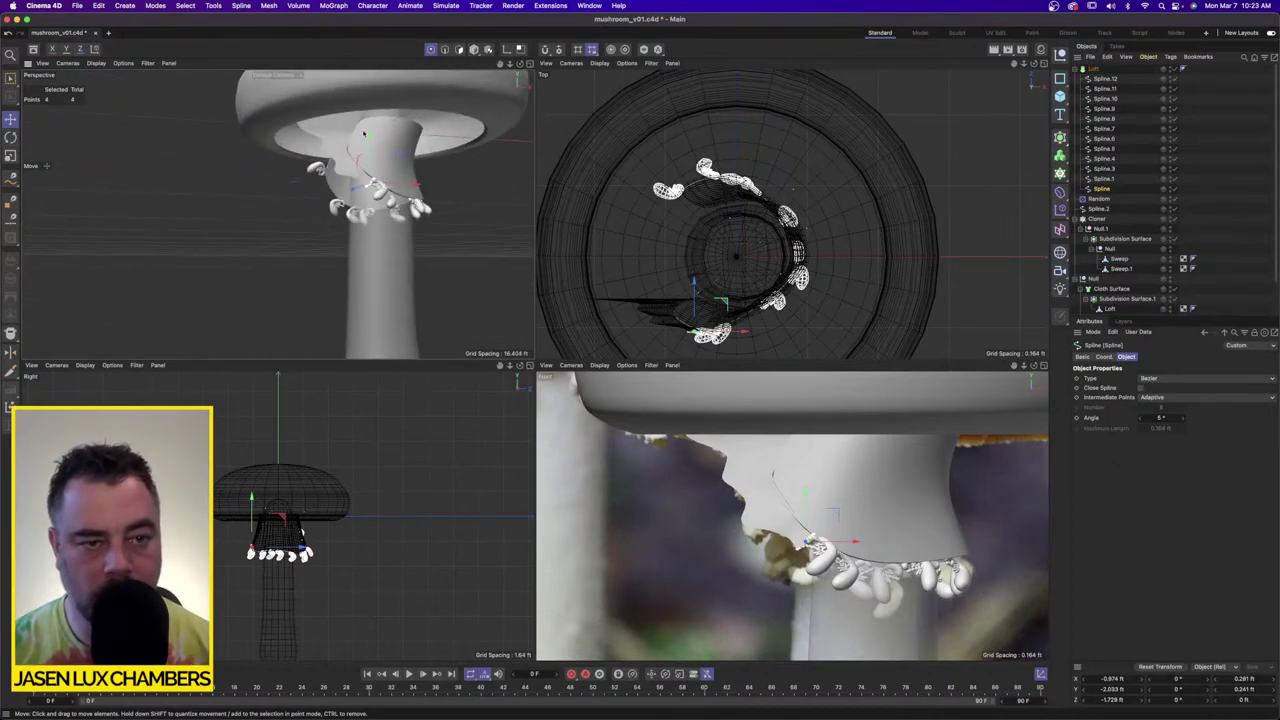
# Step: Set the type of all twelve splines in the loft to Linear
pyautogui.click(1104, 78)
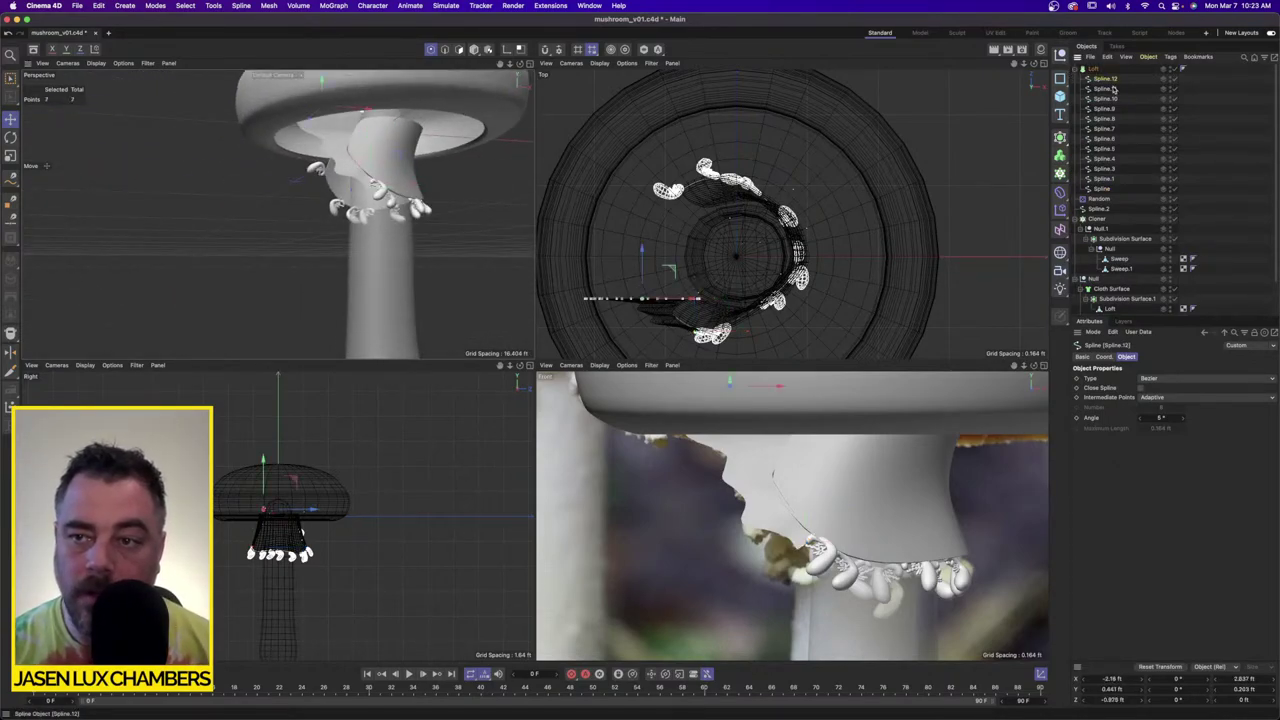
pyautogui.keyDown('shift'); pyautogui.click(1102, 189); pyautogui.keyUp('shift')
pyautogui.click(1158, 379)
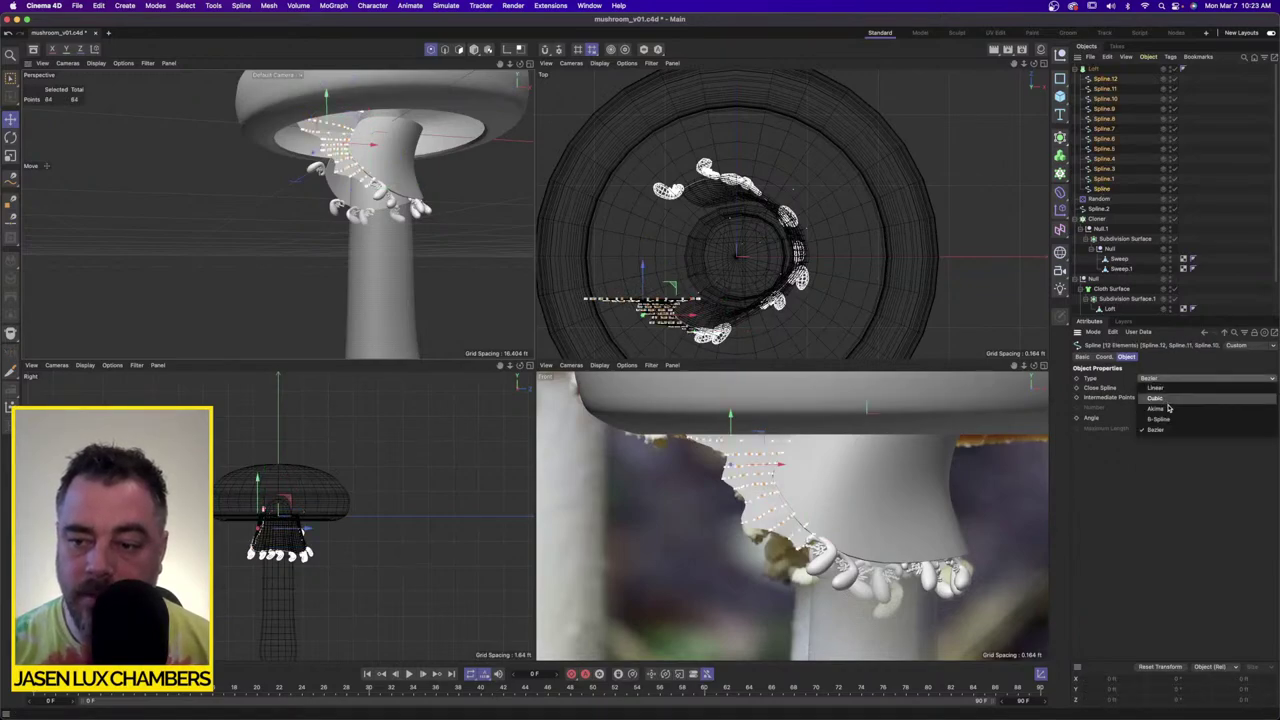
pyautogui.click(1168, 389)
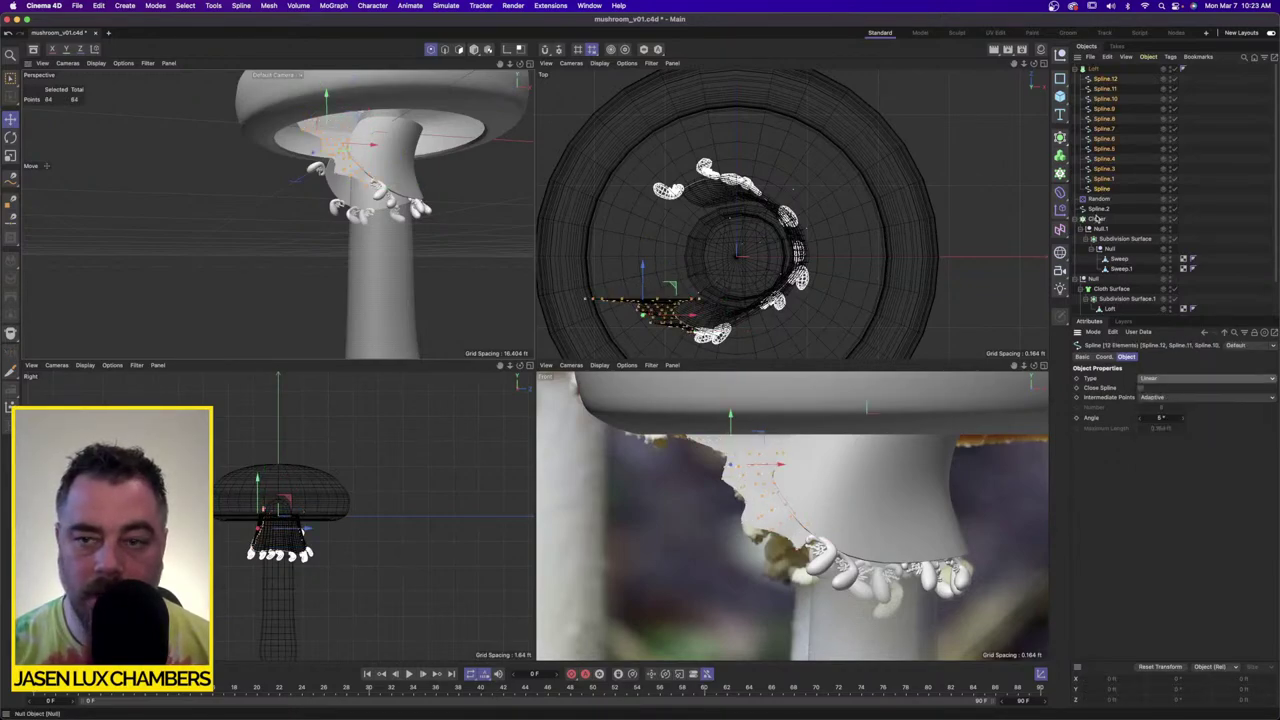
# Step: Set the loft's Mesh Subdivision U to 3 and V to 2, and convert it with its splines into an editable mesh
pyautogui.click(1100, 69)
pyautogui.doubleClick(1180, 389)
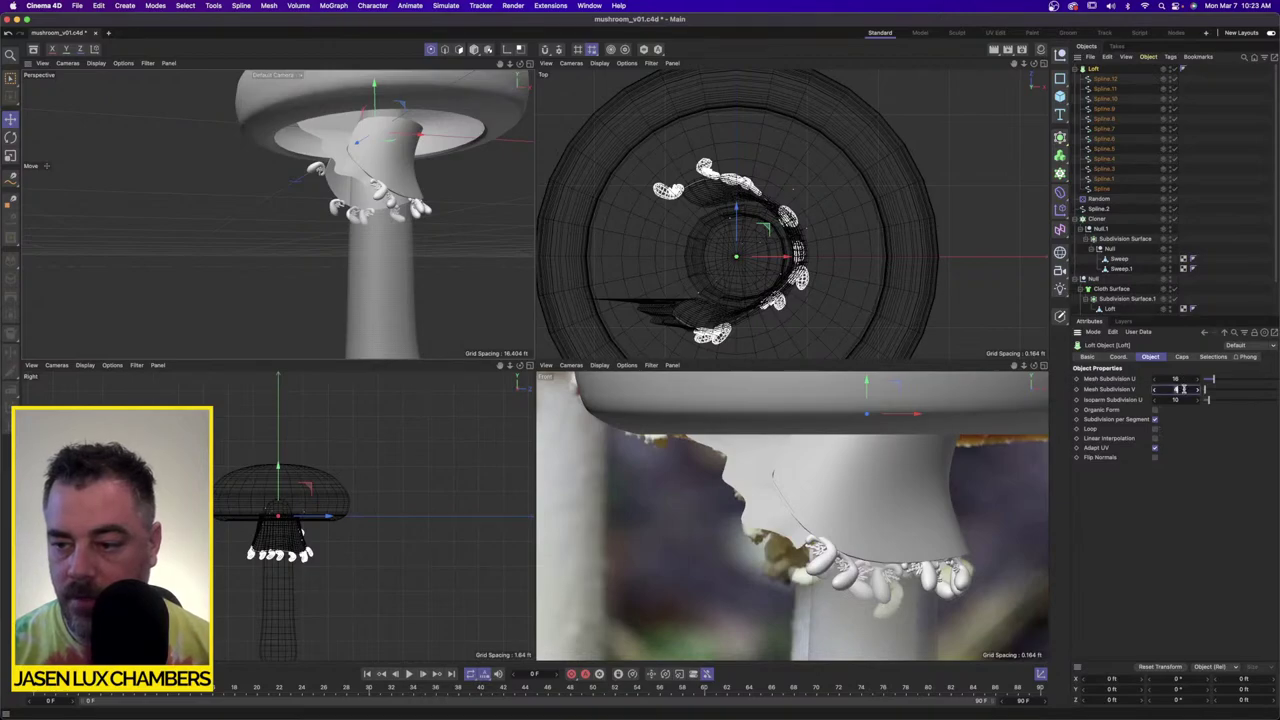
pyautogui.write('2')
pyautogui.press('Return')
pyautogui.scroll(10, 360, 122)
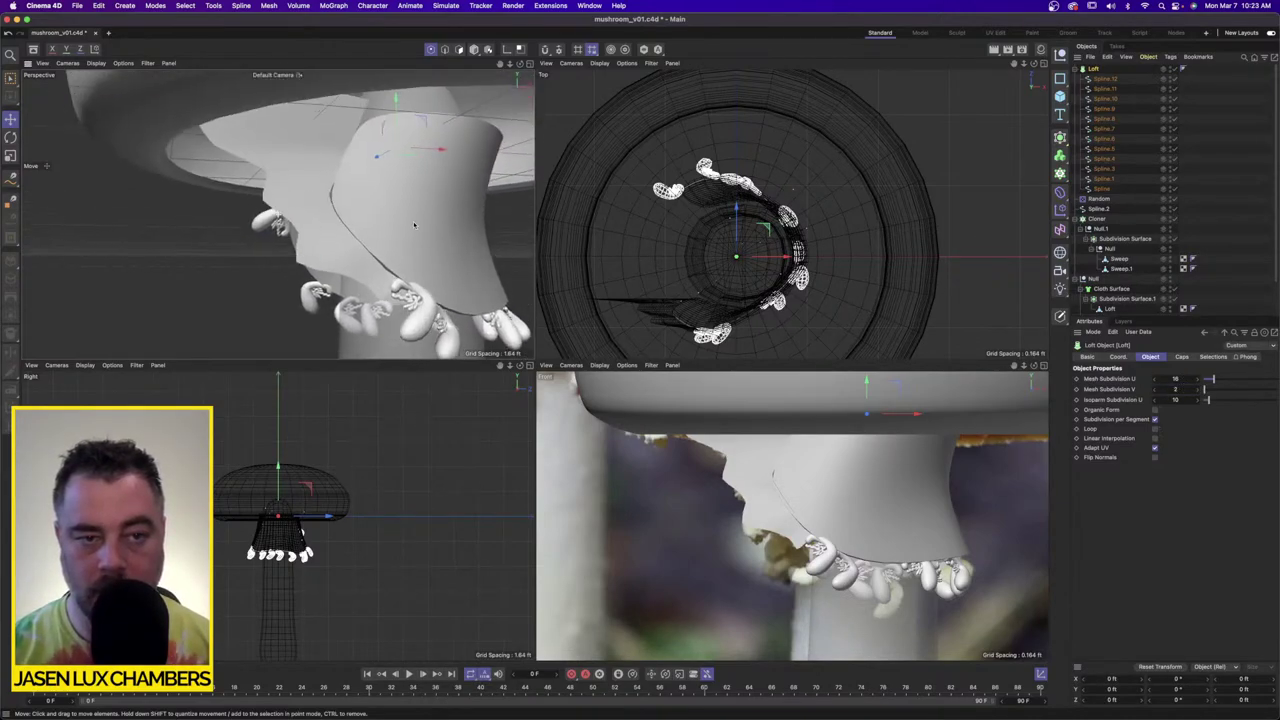
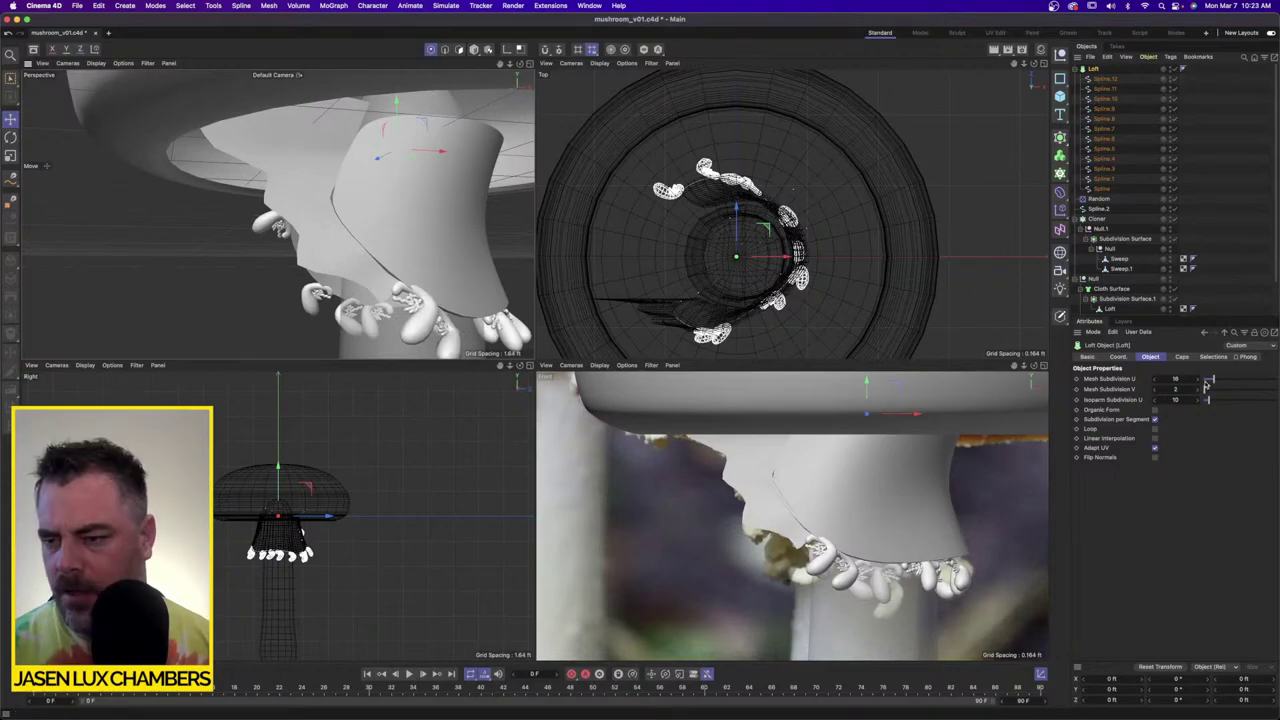
pyautogui.moveTo(1209, 380); pyautogui.dragTo(1195, 380)
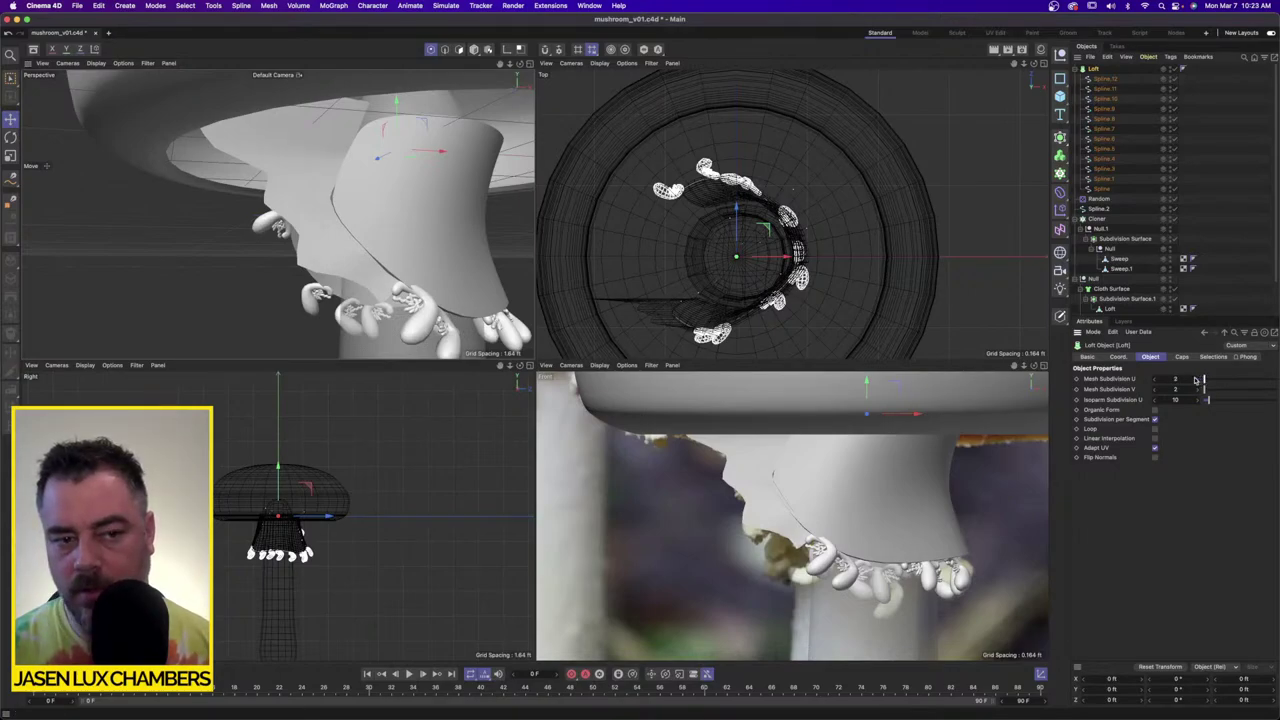
pyautogui.keyDown('shift'); pyautogui.click(1104, 189); pyautogui.keyUp('shift')
pyautogui.click(1060, 316)
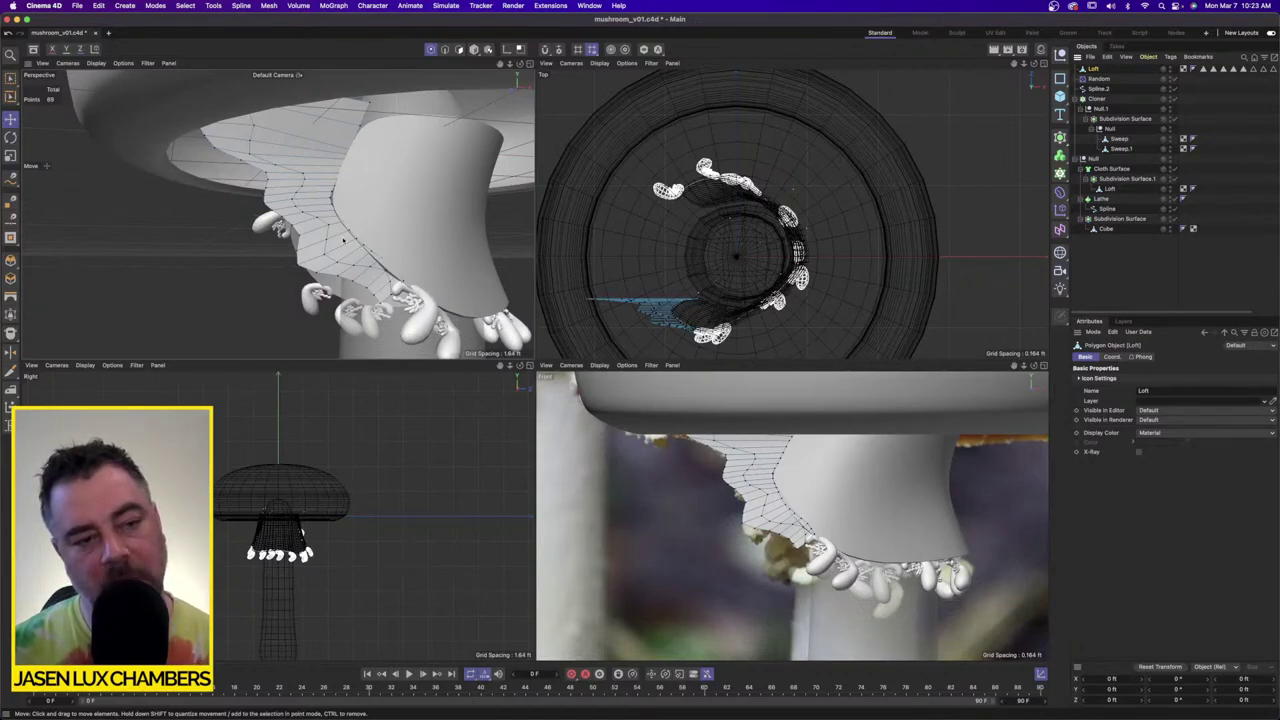
# Step: Move one point on the loft mesh's inner edge and one on its lower outer corner to refine the torn outline
pyautogui.click(327, 200)
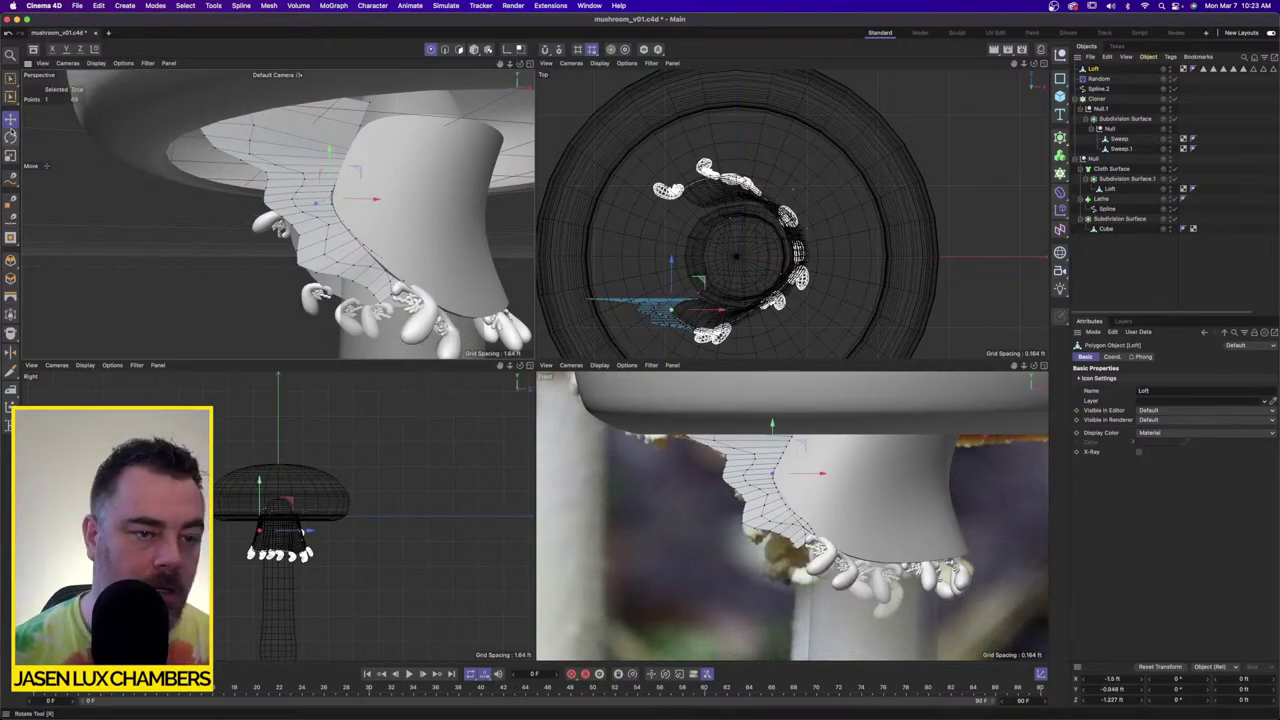
pyautogui.click(10, 118)
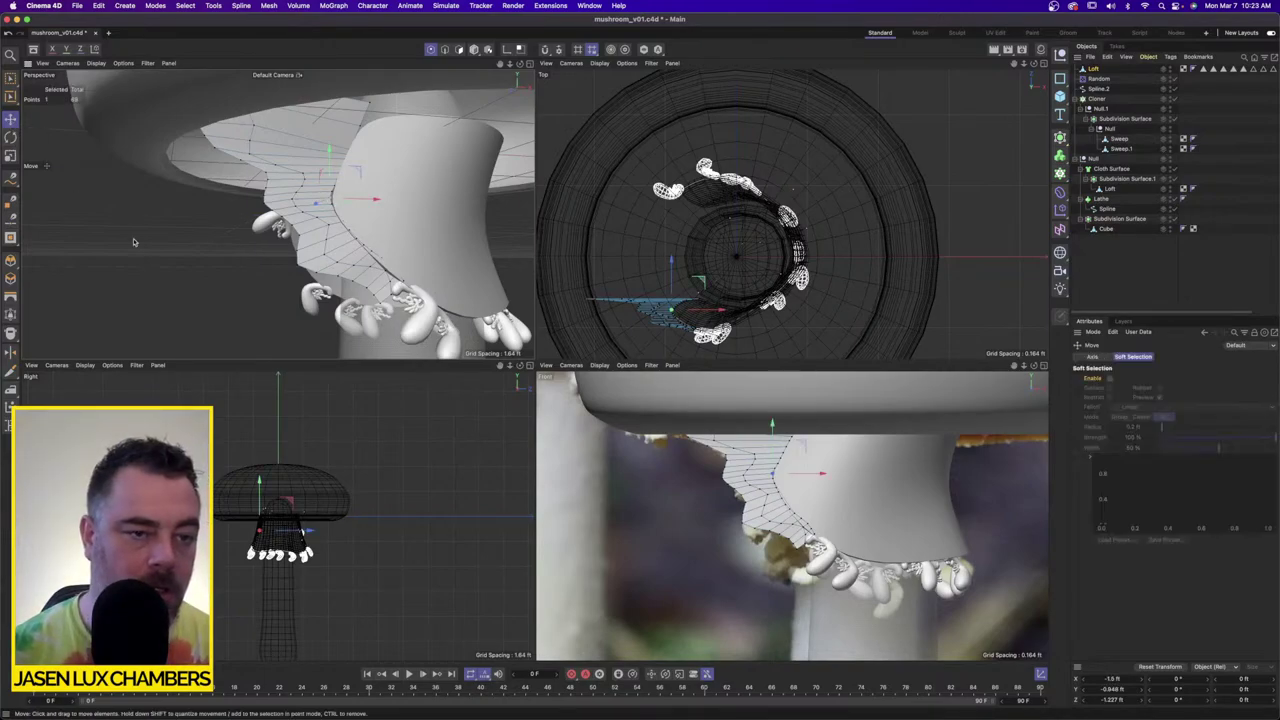
pyautogui.scroll(3, 787, 485)
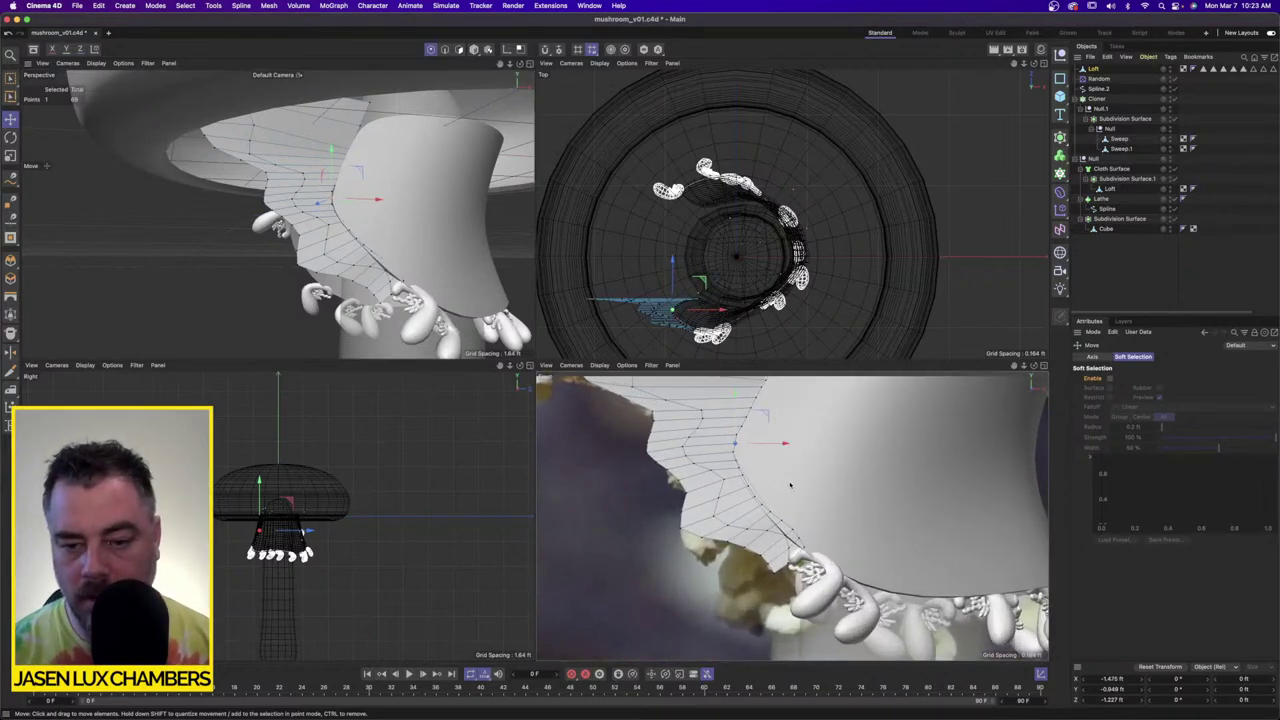
pyautogui.scroll(-4, 790, 482)
pyautogui.click(737, 509)
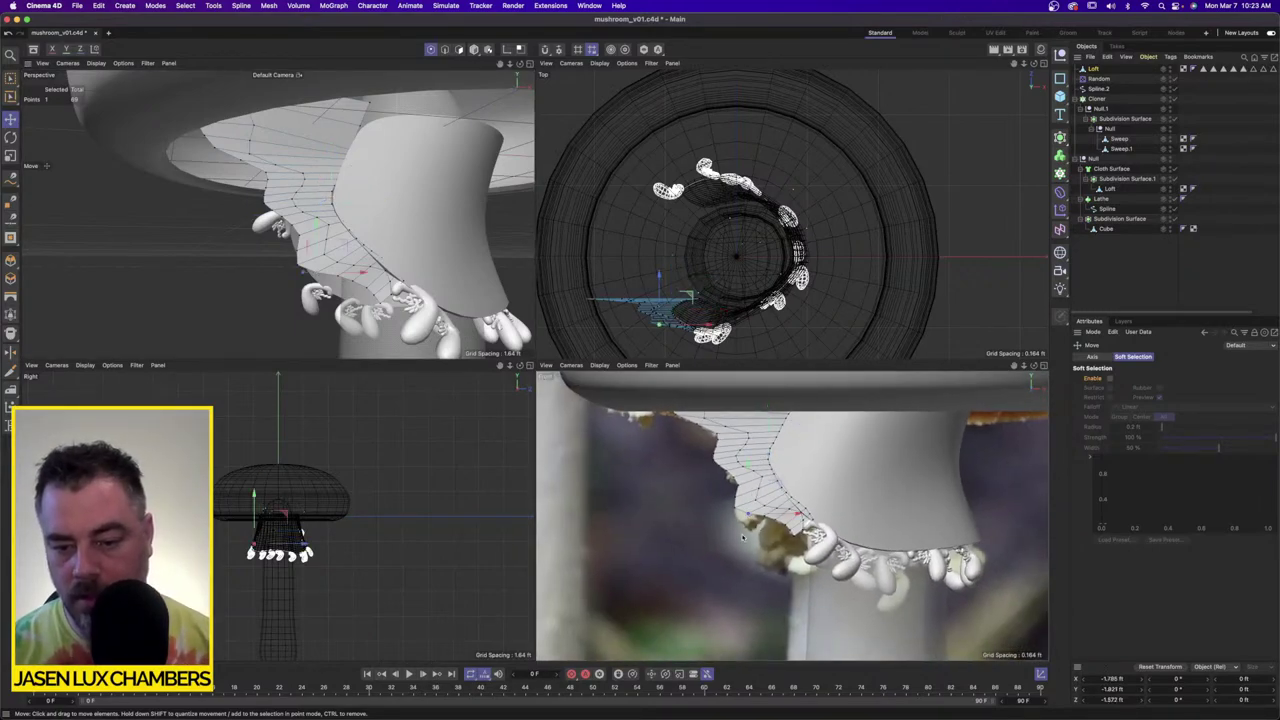
pyautogui.scroll(4, 738, 511)
pyautogui.moveTo(736, 501); pyautogui.dragTo(743, 509)
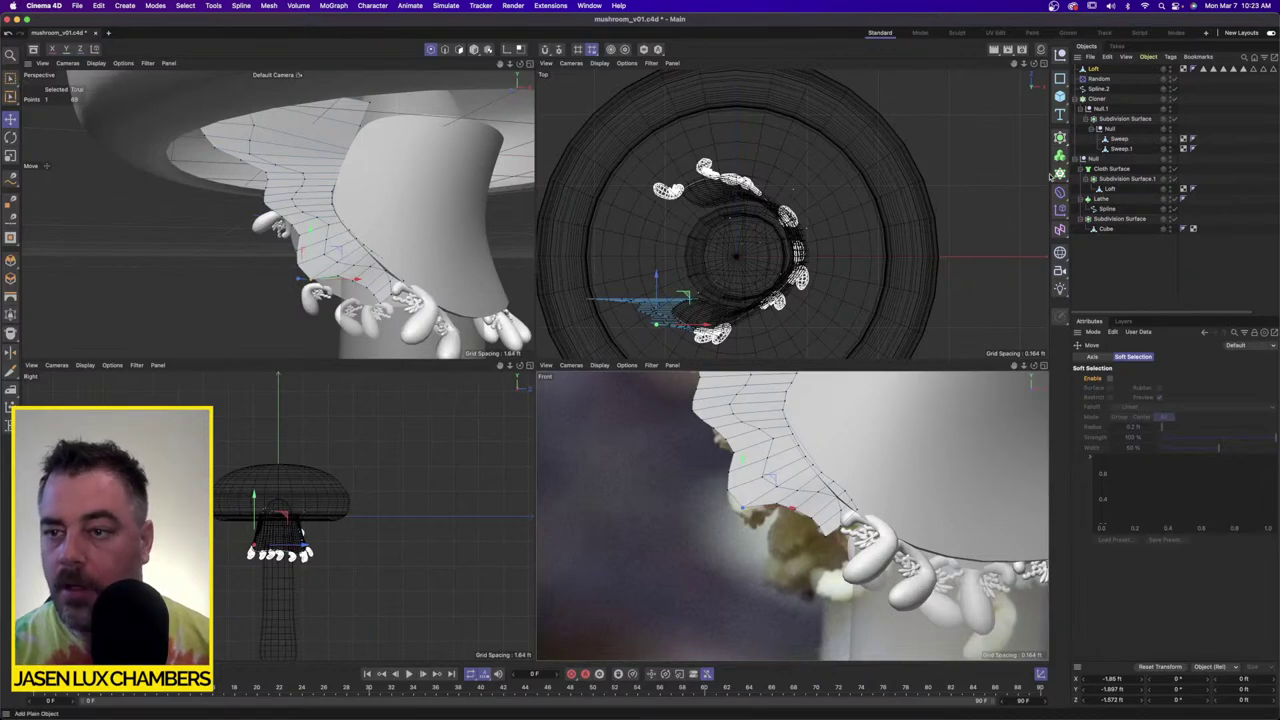
# Step: Place the loft mesh under a new Subdivision Surface and nudge its upper inner corner point against the skirt edge
pyautogui.click(1060, 138)
pyautogui.moveTo(1095, 79); pyautogui.dragTo(1106, 70)
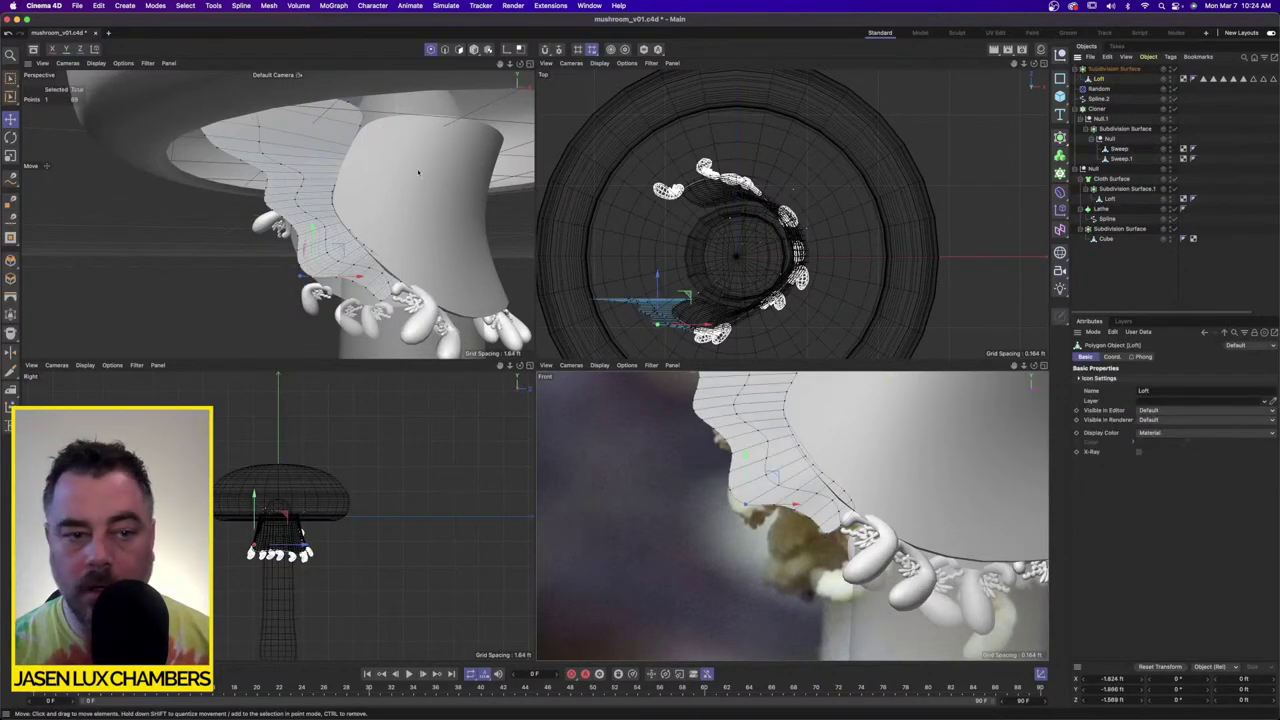
pyautogui.keyDown('alt'); pyautogui.moveTo(417, 169); pyautogui.dragTo(401, 124); pyautogui.keyUp('alt')
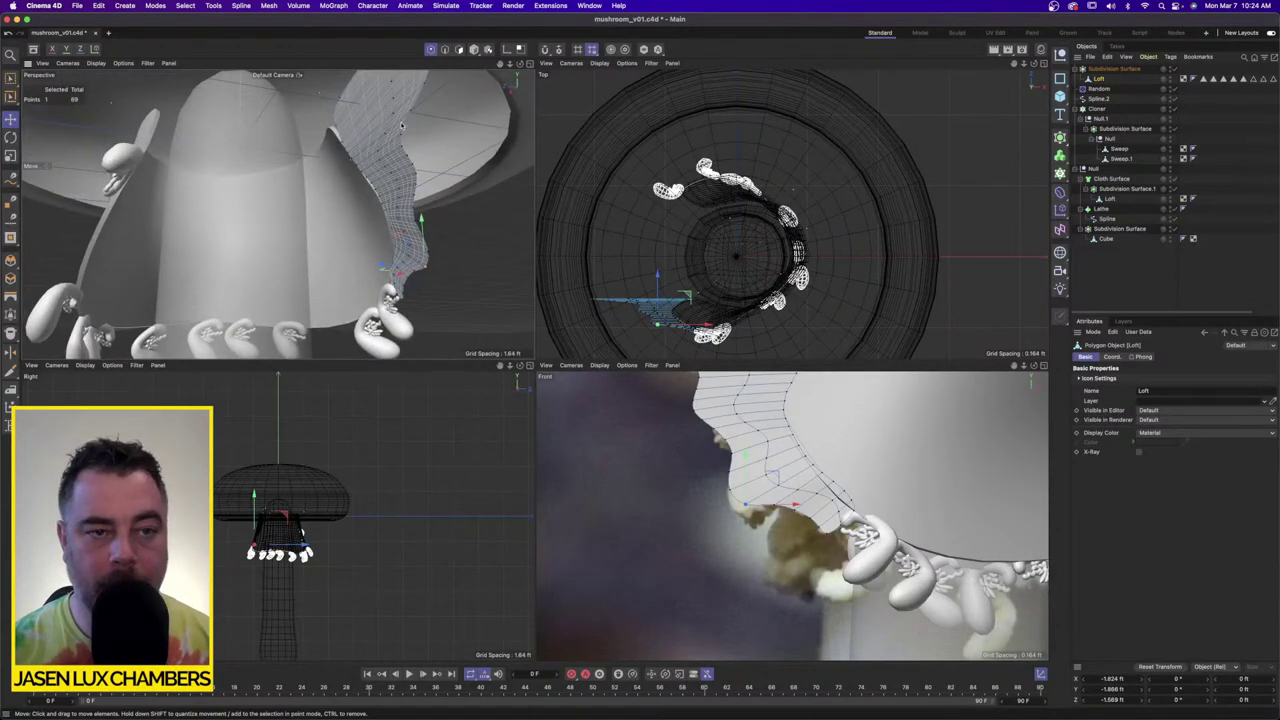
pyautogui.click(332, 120)
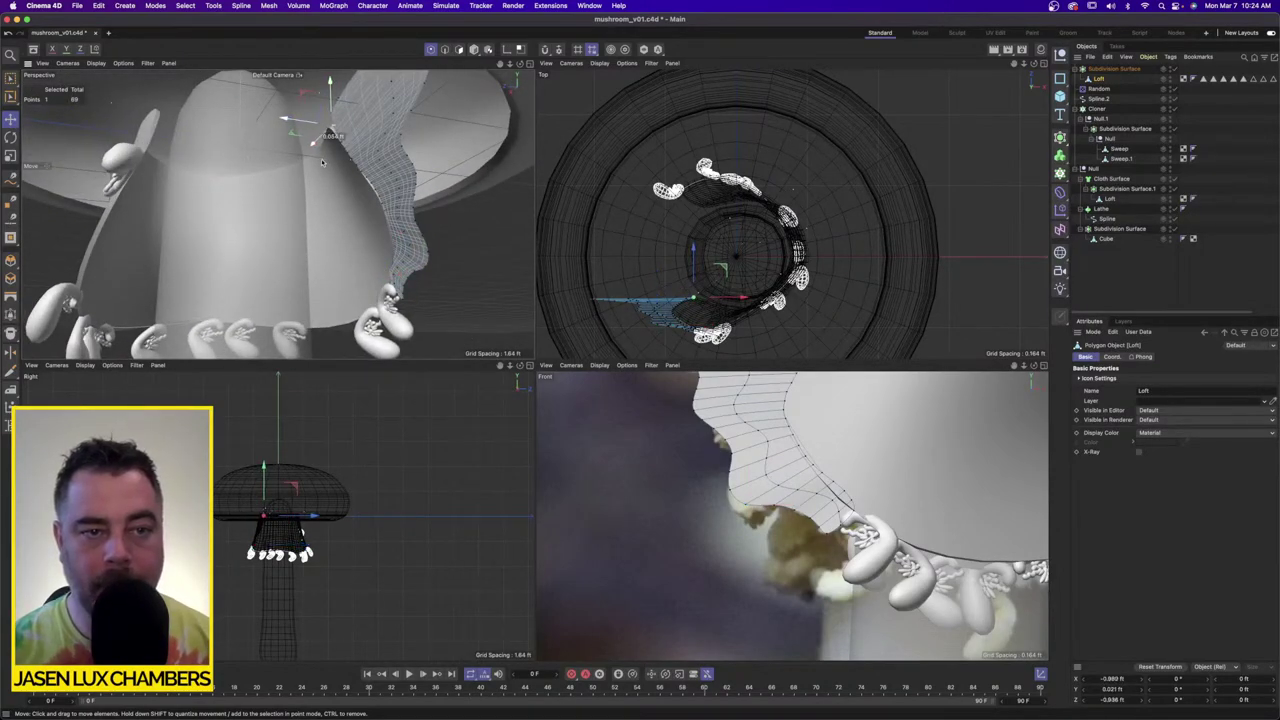
pyautogui.press('h')
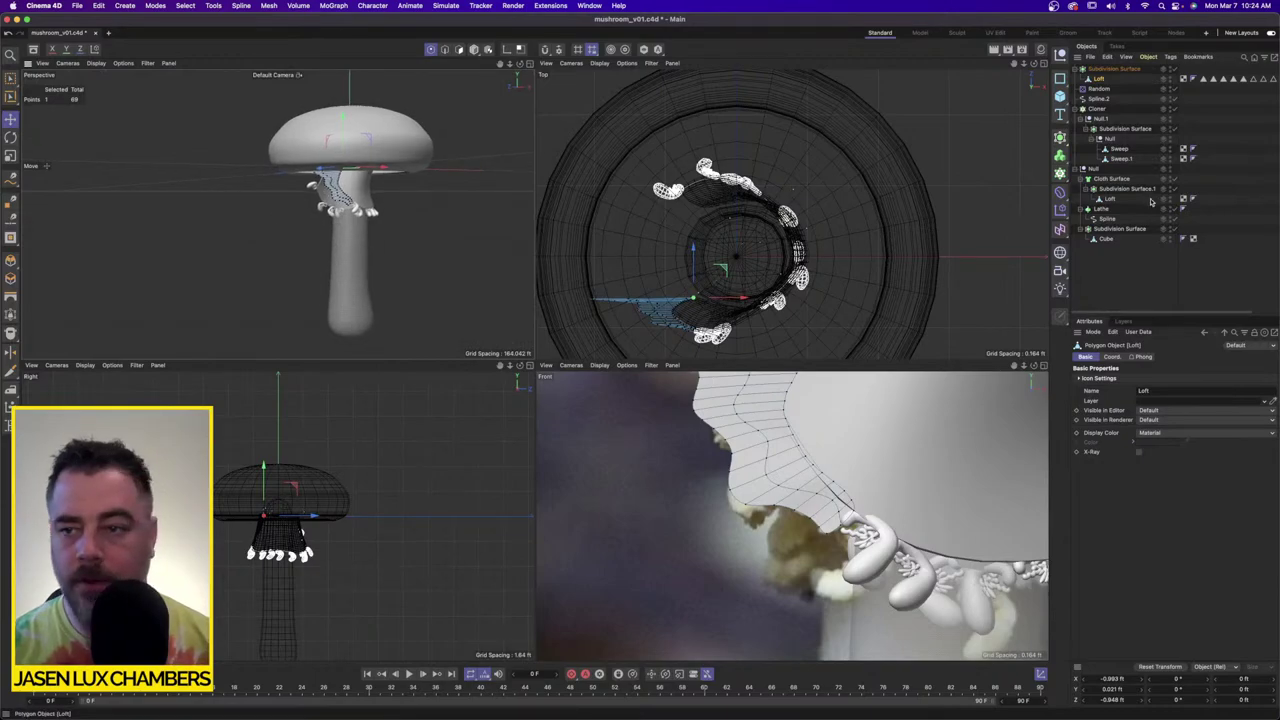
# Step: Add a Symmetry object, nest the flap's Subdivision Surface in it, and set its mirror plane to XY
pyautogui.click(1098, 290)
pyautogui.click(1060, 136)
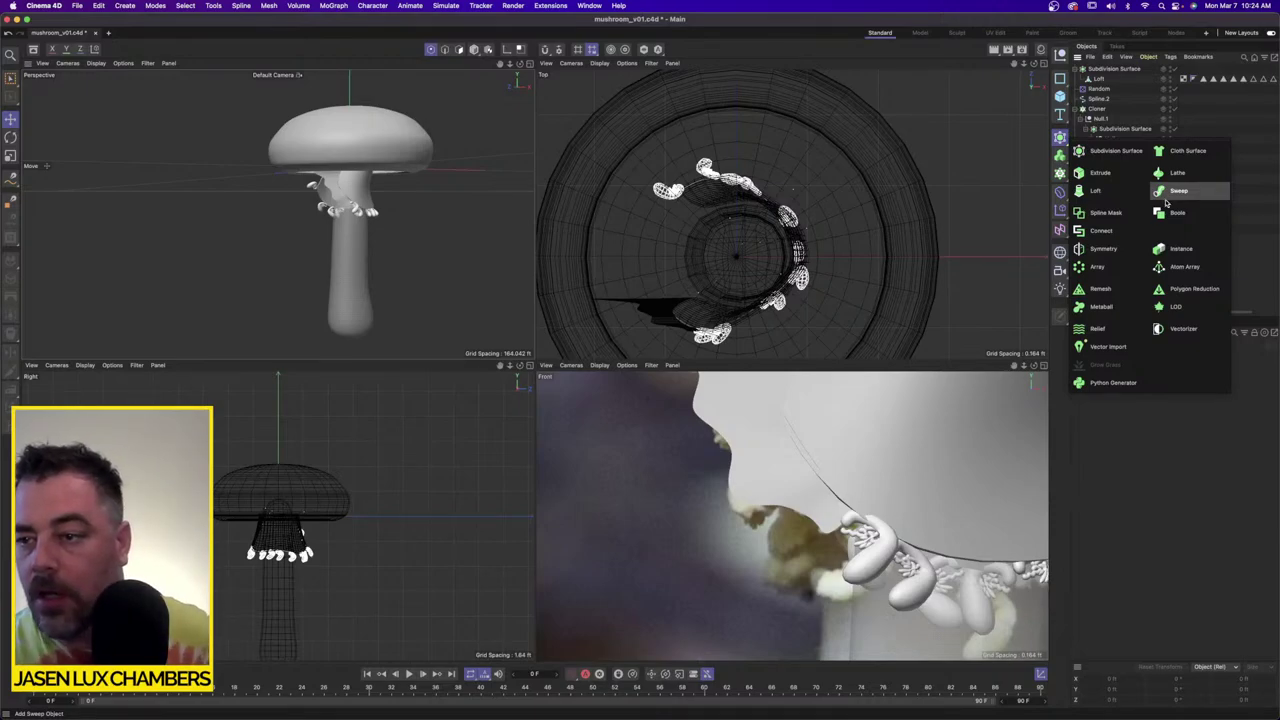
pyautogui.click(1103, 248)
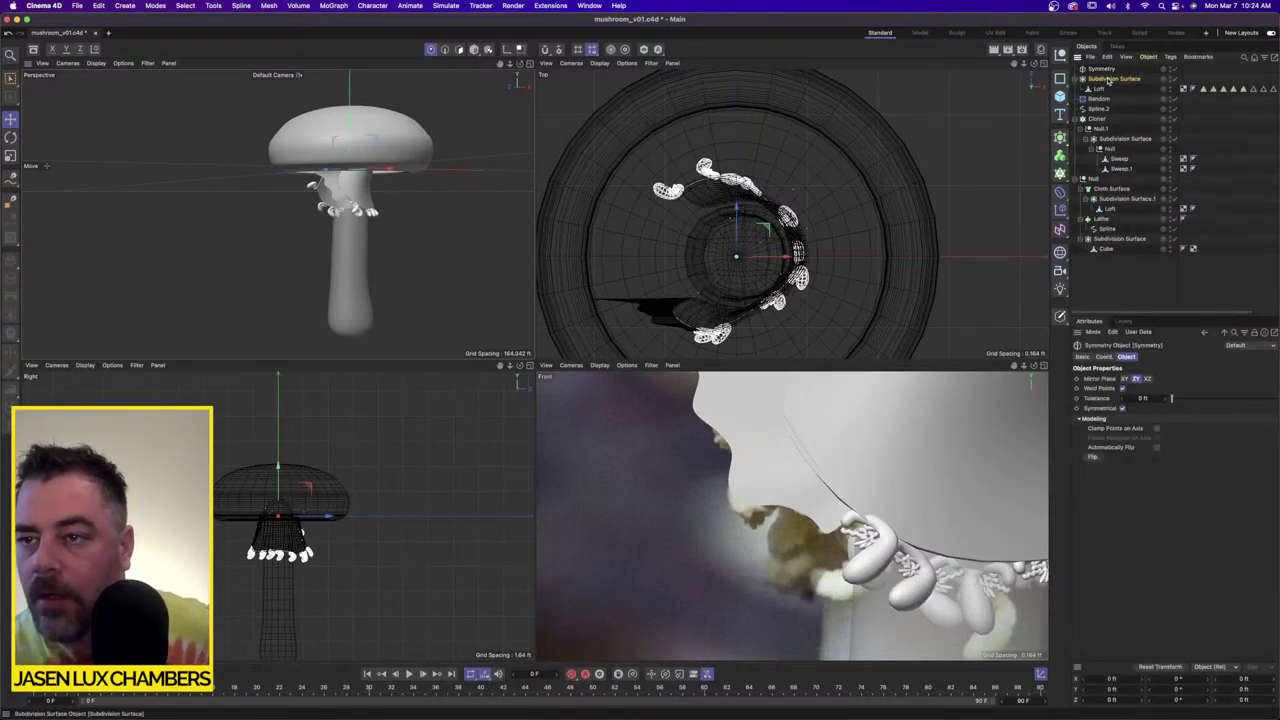
pyautogui.moveTo(1108, 80); pyautogui.dragTo(1104, 69)
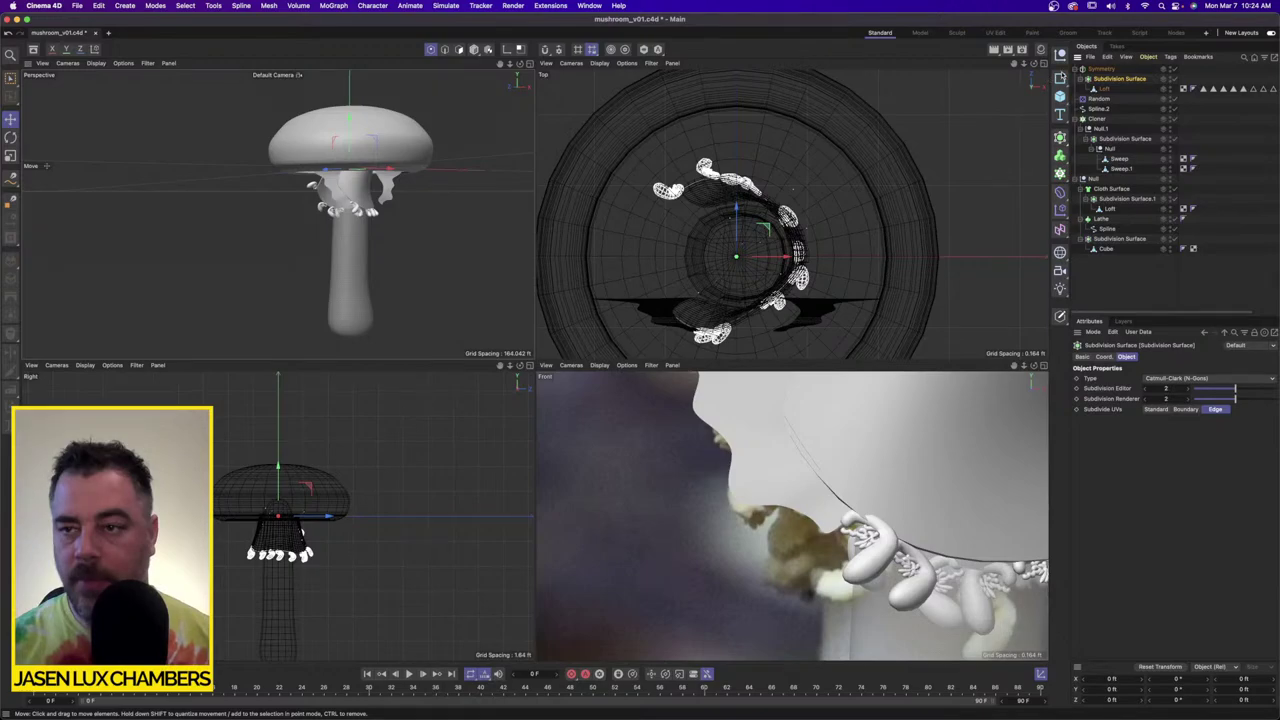
pyautogui.click(1101, 69)
pyautogui.click(1124, 379)
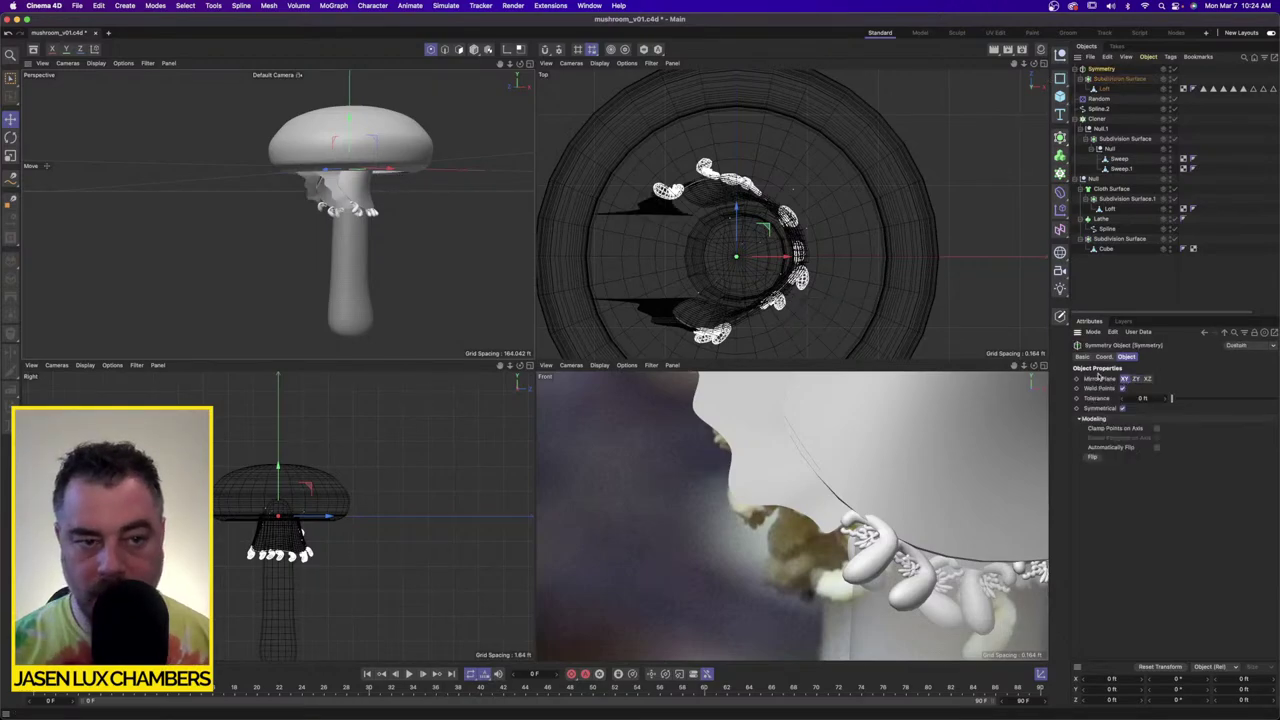
pyautogui.moveTo(278, 214)
pyautogui.keyDown('alt'); pyautogui.mouseDown()
pyautogui.moveTo(215, 222)
pyautogui.moveTo(280, 237)
pyautogui.mouseUp(); pyautogui.keyUp('alt')
pyautogui.scroll(10, 279, 236)
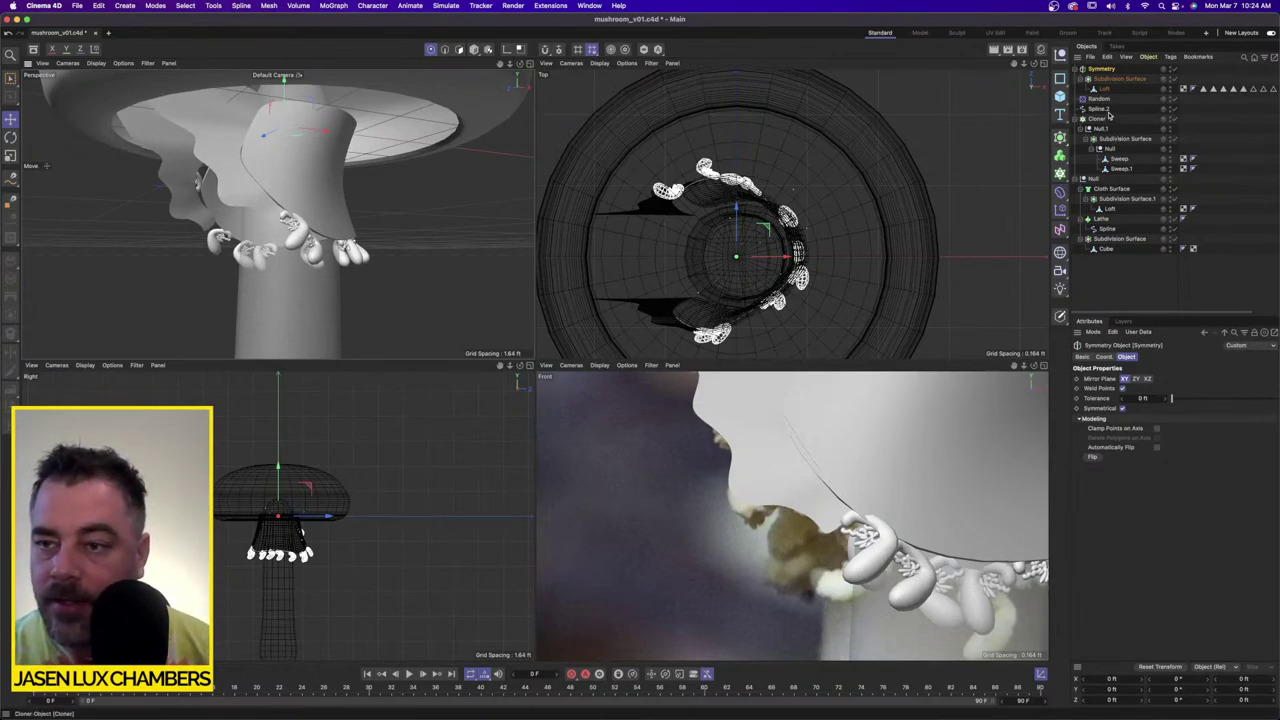
# Step: Duplicate the skirt's Cloth Surface, delete the copy's Subdivision Surface, and place the flap's Symmetry object inside the copied Cloth Surface
pyautogui.click(1116, 190)
pyautogui.press('super+c')
pyautogui.press('super+v')
pyautogui.click(1104, 81)
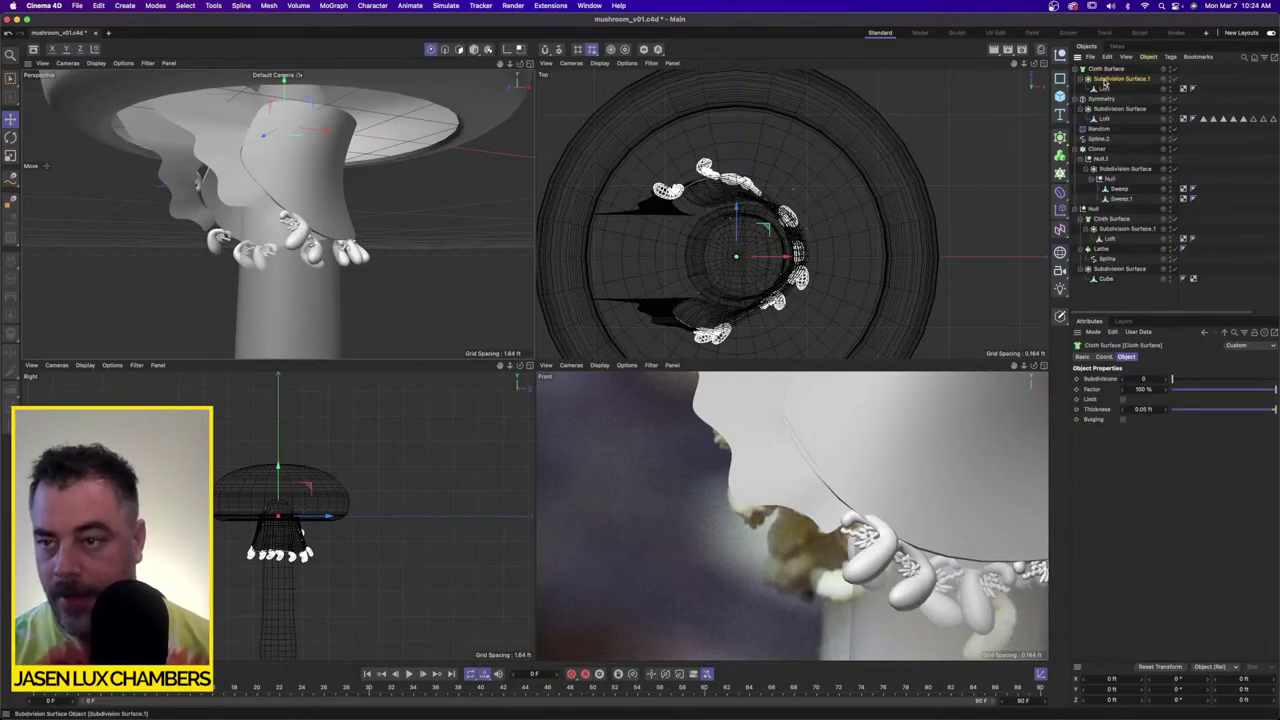
pyautogui.press('Delete')
pyautogui.moveTo(1102, 81); pyautogui.dragTo(1115, 80)
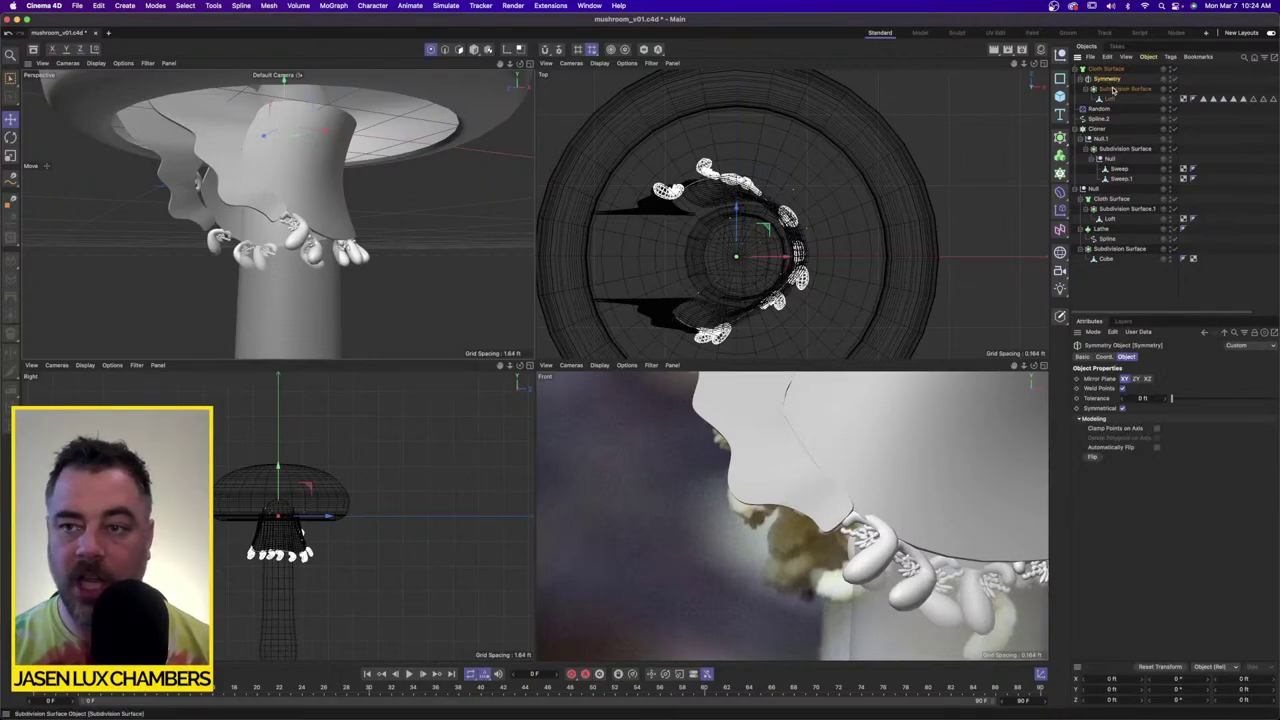
# Step: Set the flap Cloth Surface's thickness to .01 ft
pyautogui.click(1106, 68)
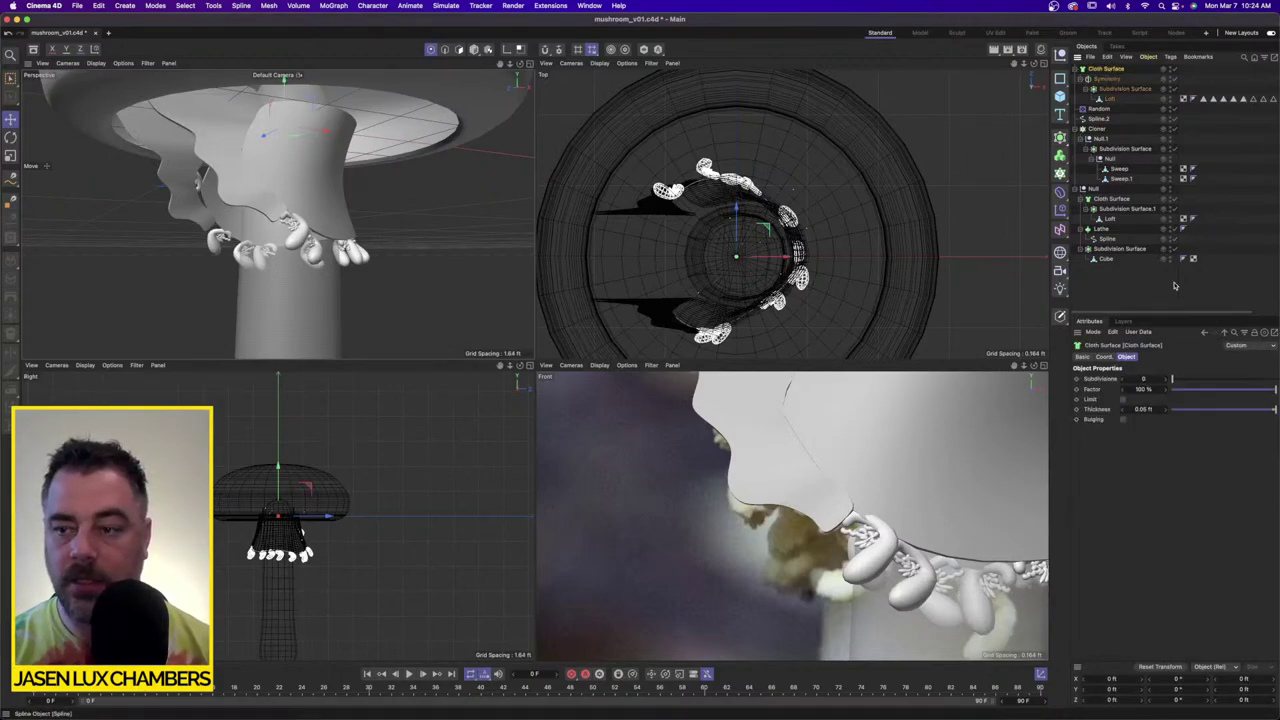
pyautogui.click(1156, 410)
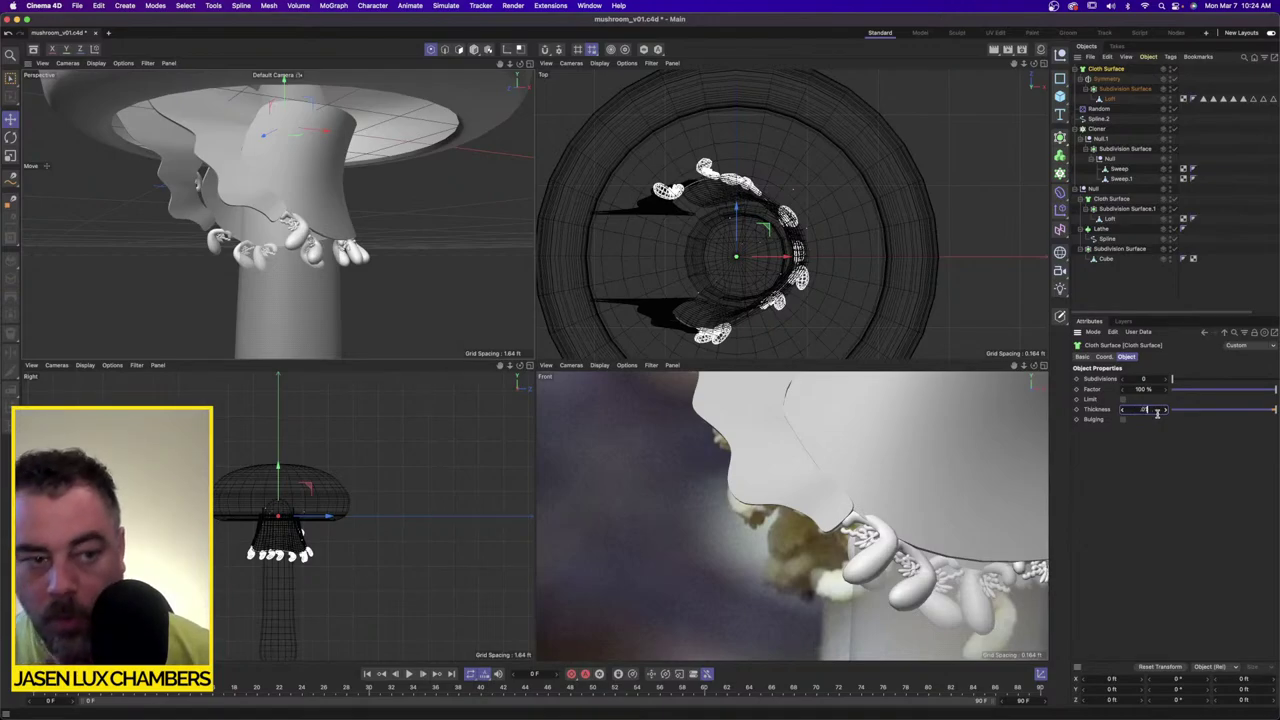
pyautogui.write('.01')
pyautogui.press('Return')
pyautogui.click(1140, 288)
# Step: Turn off the grid and world axis display in the Perspective view
pyautogui.scroll(-6, 345, 196)
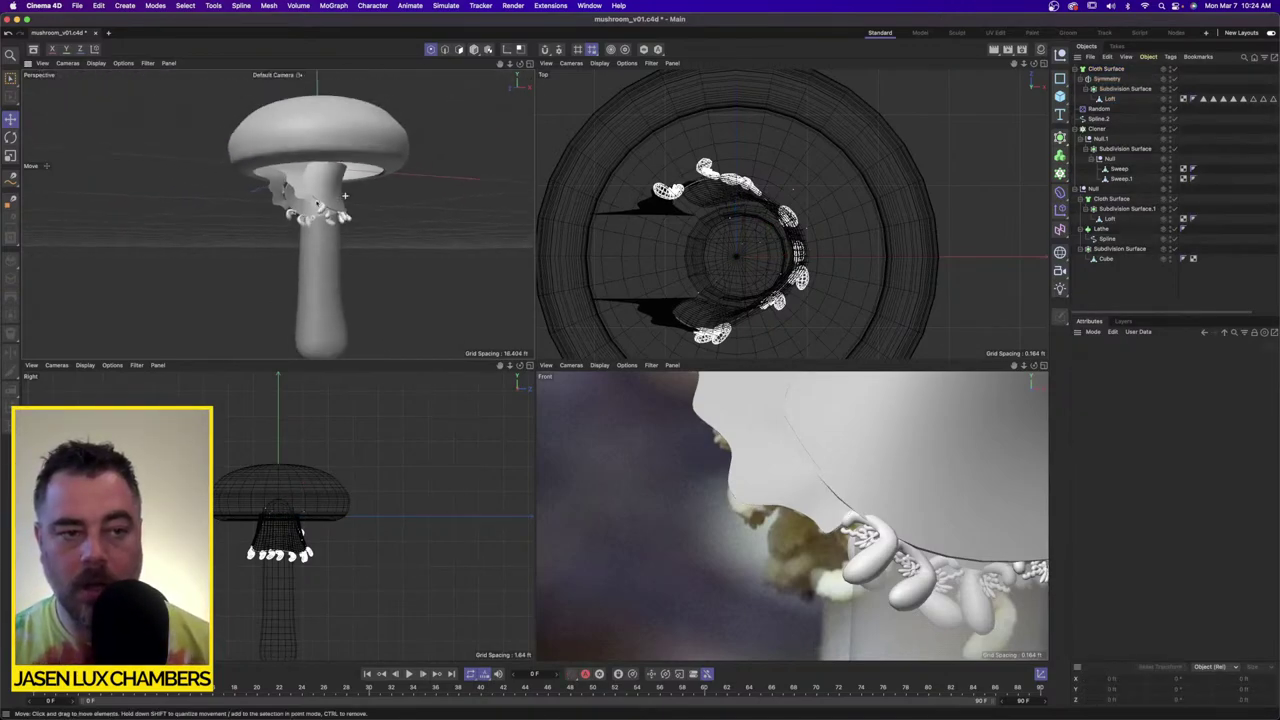
pyautogui.scroll(-5, 345, 196)
pyautogui.keyDown('alt'); pyautogui.moveTo(345, 196); pyautogui.dragTo(275, 220); pyautogui.keyUp('alt')
pyautogui.scroll(5, 325, 196)
pyautogui.keyDown('alt'); pyautogui.moveTo(371, 191); pyautogui.dragTo(280, 202); pyautogui.keyUp('alt')
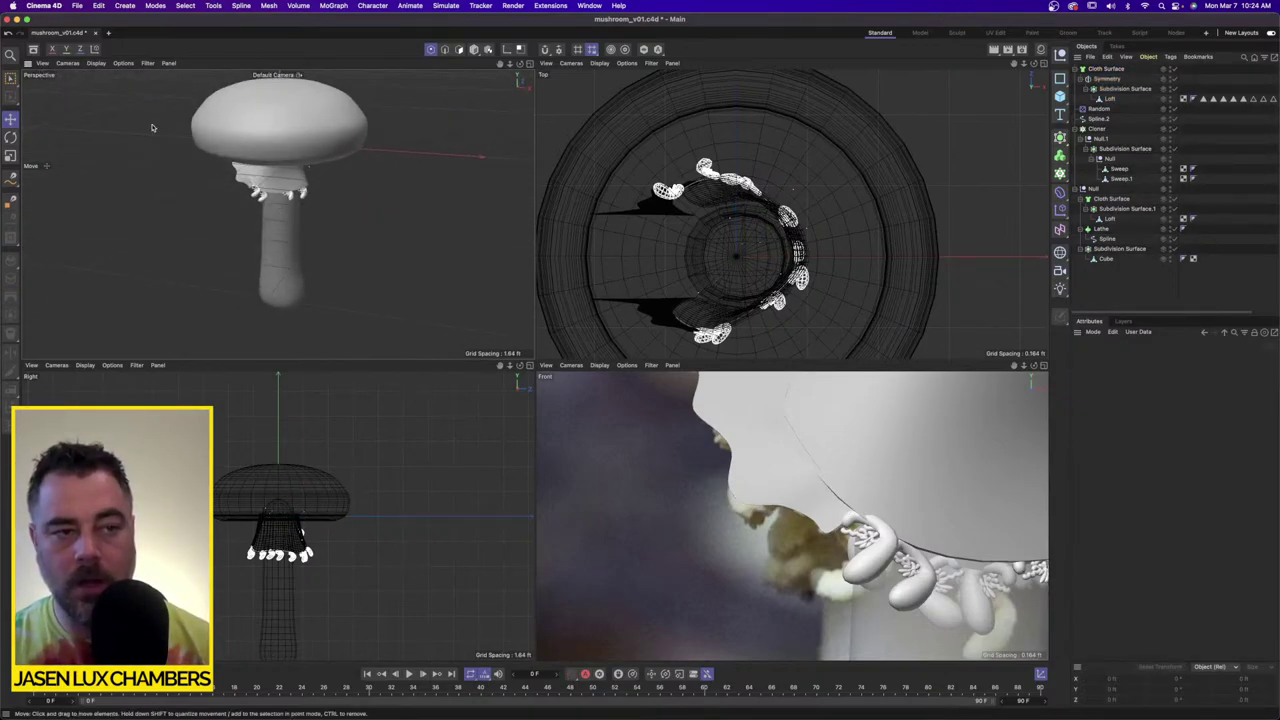
pyautogui.click(149, 65)
pyautogui.click(157, 117)
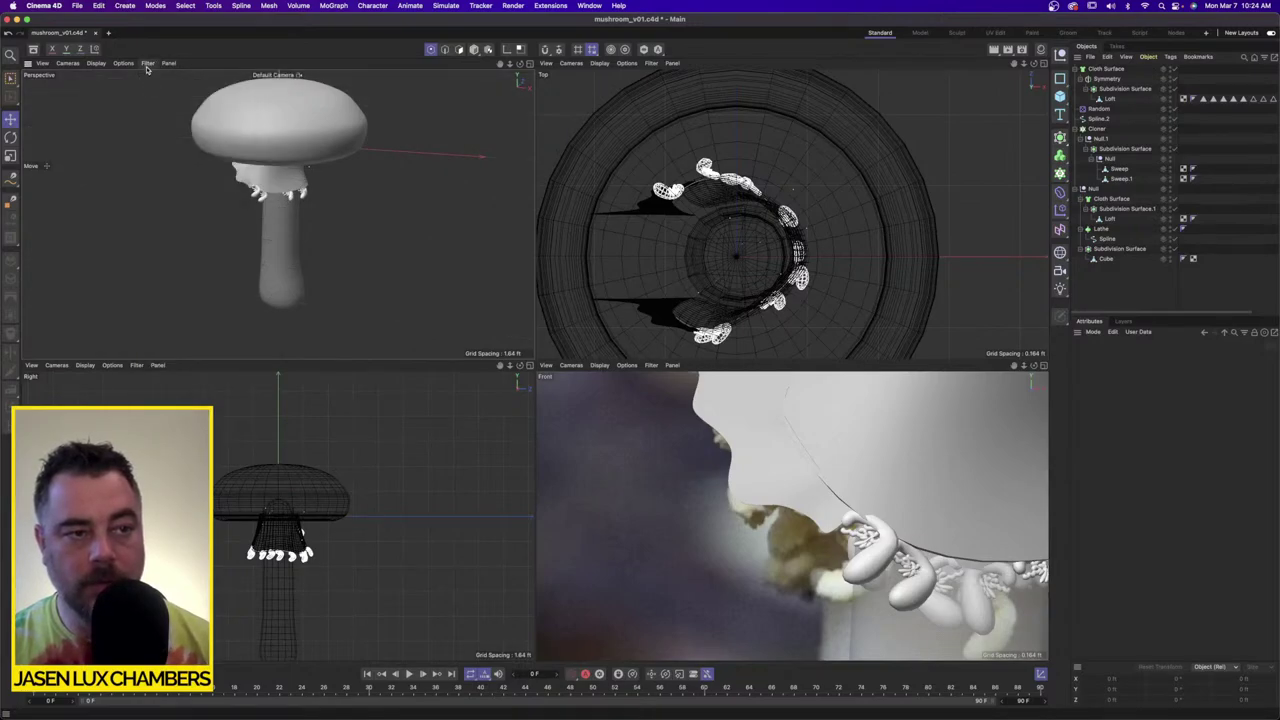
pyautogui.click(148, 66)
pyautogui.click(171, 137)
pyautogui.keyDown('alt'); pyautogui.moveTo(315, 235); pyautogui.dragTo(324, 187); pyautogui.keyUp('alt')
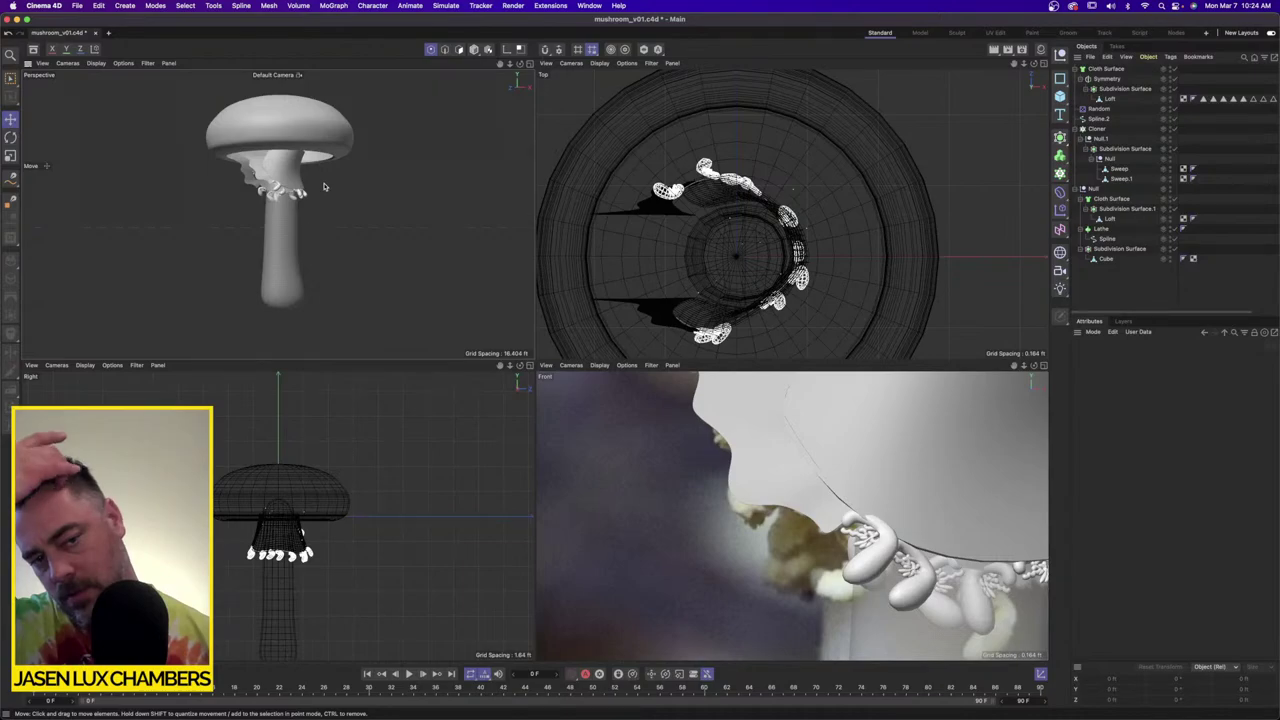
# Step: Compare the mushroom's skirt, flap and cap with the reference photo in the Front view
pyautogui.keyDown('alt'); pyautogui.moveTo(950, 470); pyautogui.dragTo(906, 477, button='right'); pyautogui.keyUp('alt')
pyautogui.keyDown('alt'); pyautogui.moveTo(906, 477); pyautogui.dragTo(794, 503, button='middle'); pyautogui.keyUp('alt')
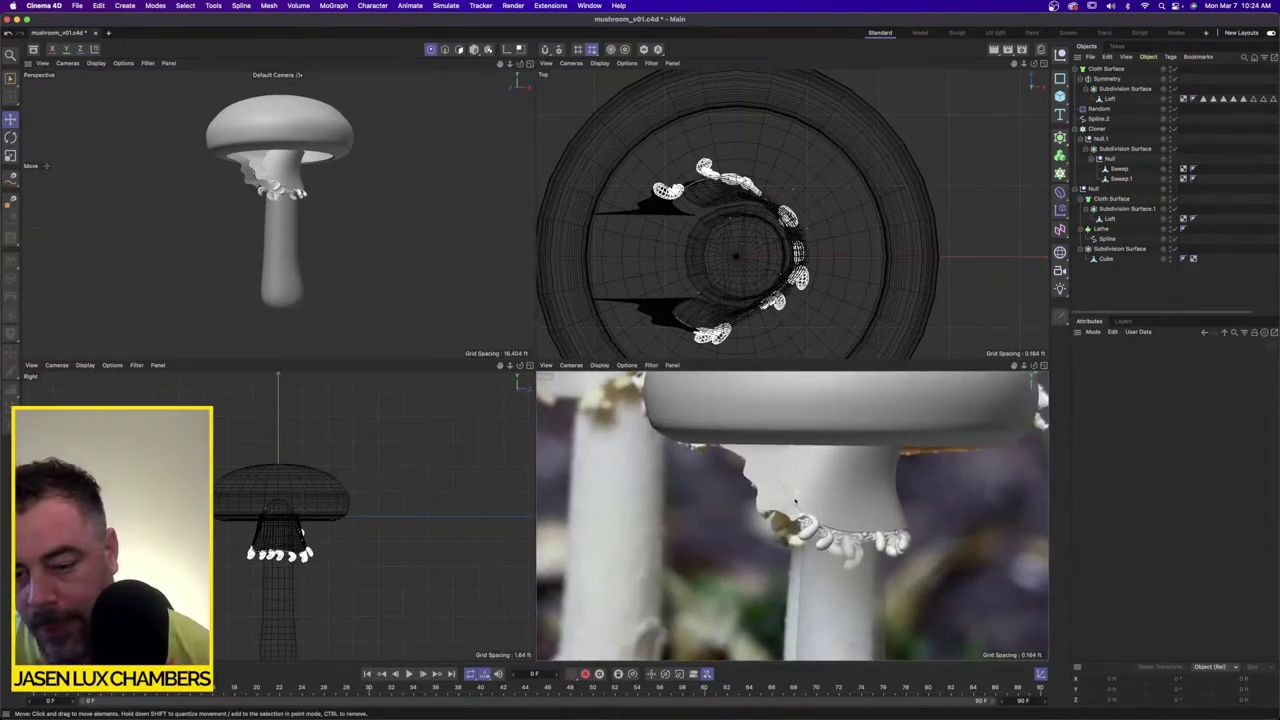
pyautogui.keyDown('alt'); pyautogui.moveTo(794, 503); pyautogui.dragTo(829, 495, button='right'); pyautogui.keyUp('alt')
pyautogui.scroll(2, 828, 495)
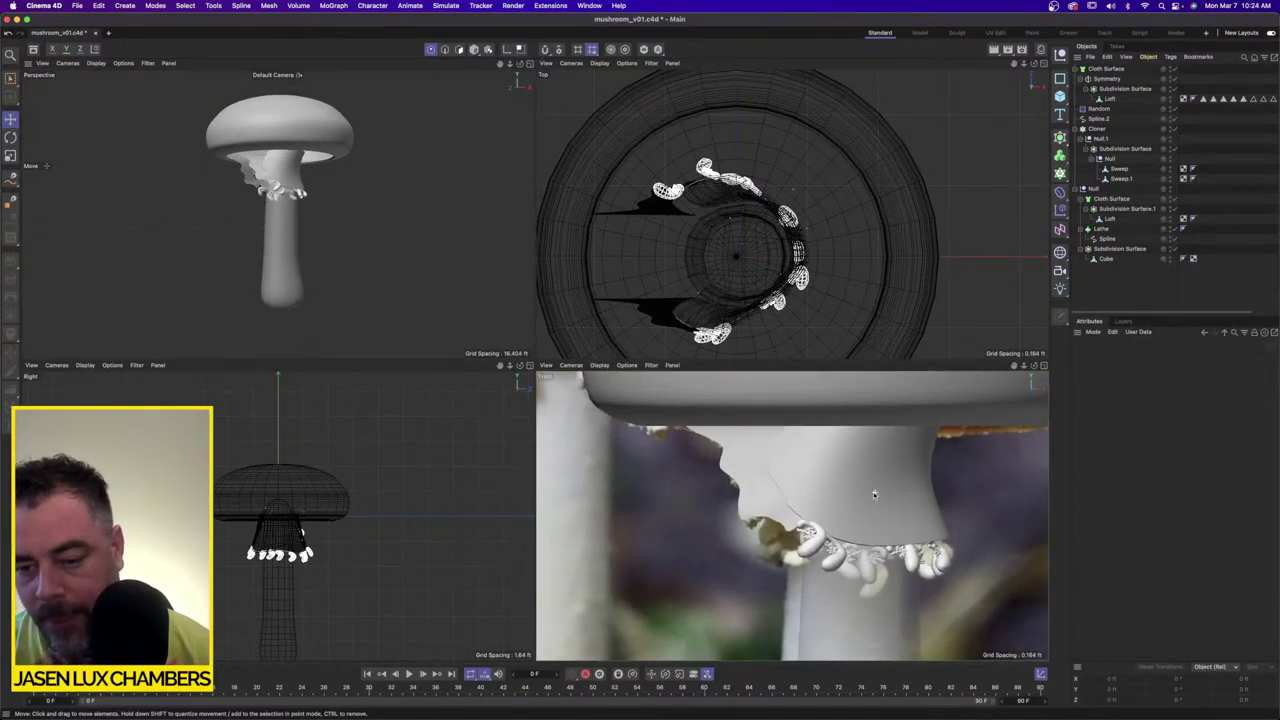
pyautogui.scroll(-4, 854, 496)
pyautogui.keyDown('alt'); pyautogui.moveTo(854, 496); pyautogui.dragTo(846, 504, button='middle'); pyautogui.keyUp('alt')
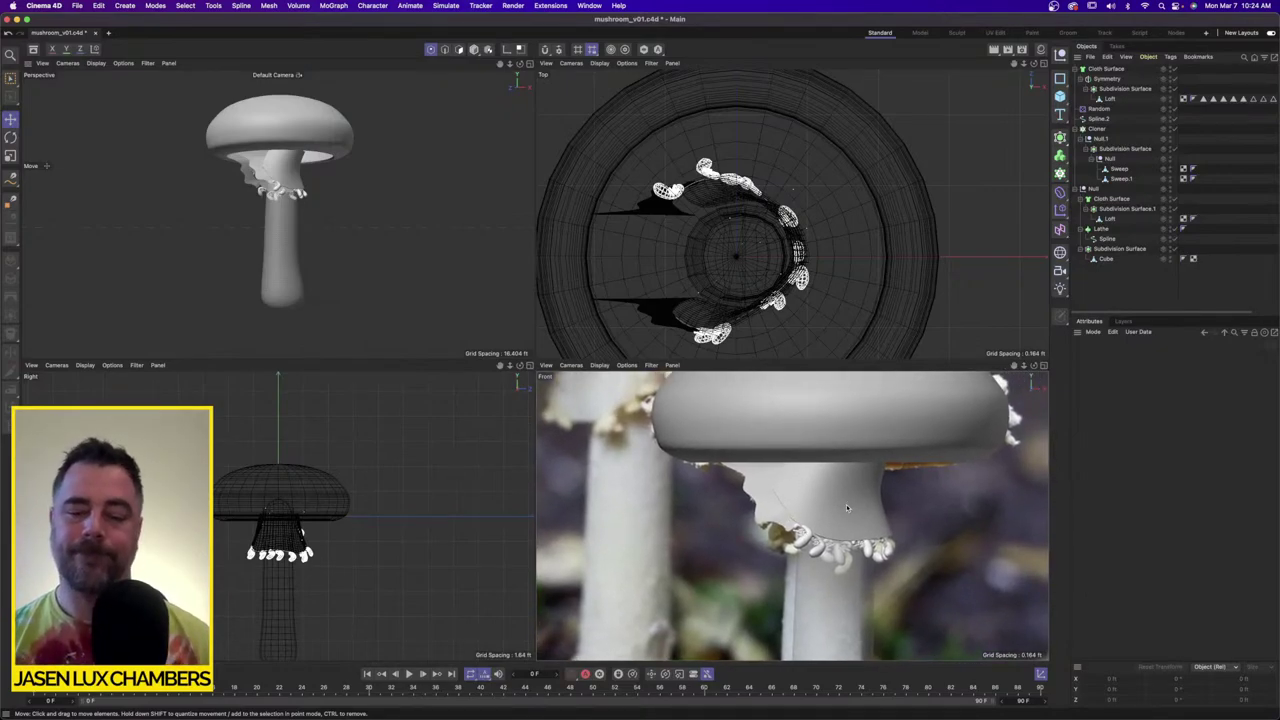
pyautogui.scroll(-2, 838, 493)
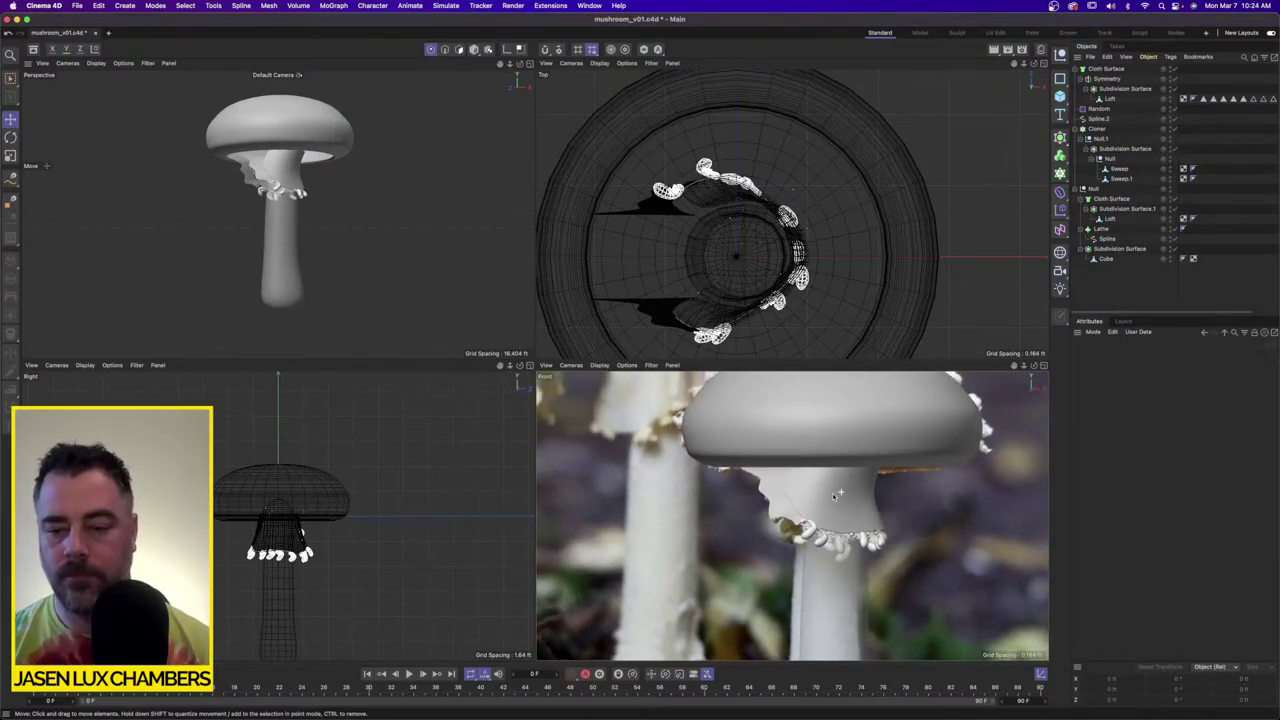
pyautogui.scroll(1, 838, 493)
pyautogui.keyDown('alt'); pyautogui.moveTo(839, 492); pyautogui.dragTo(812, 485, button='middle'); pyautogui.keyUp('alt')
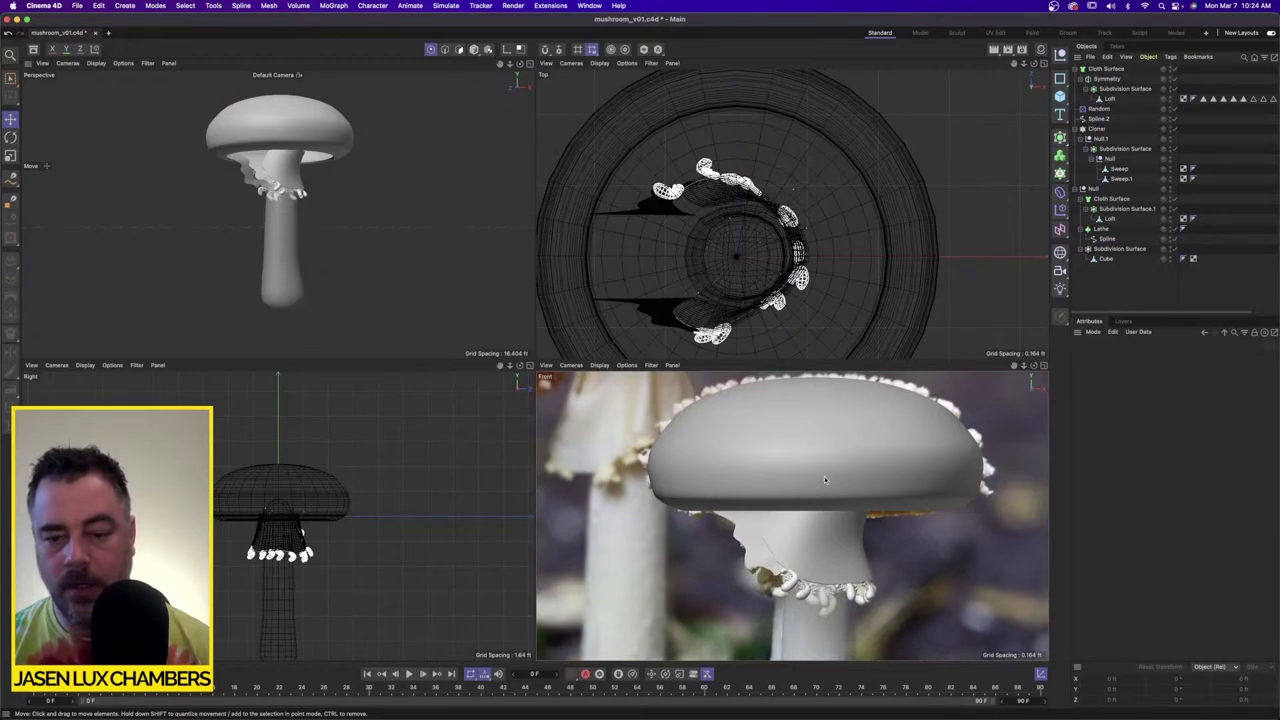
# Step: Turn off X-Ray for the Subdivision Surface containing the cube
pyautogui.click(1115, 248)
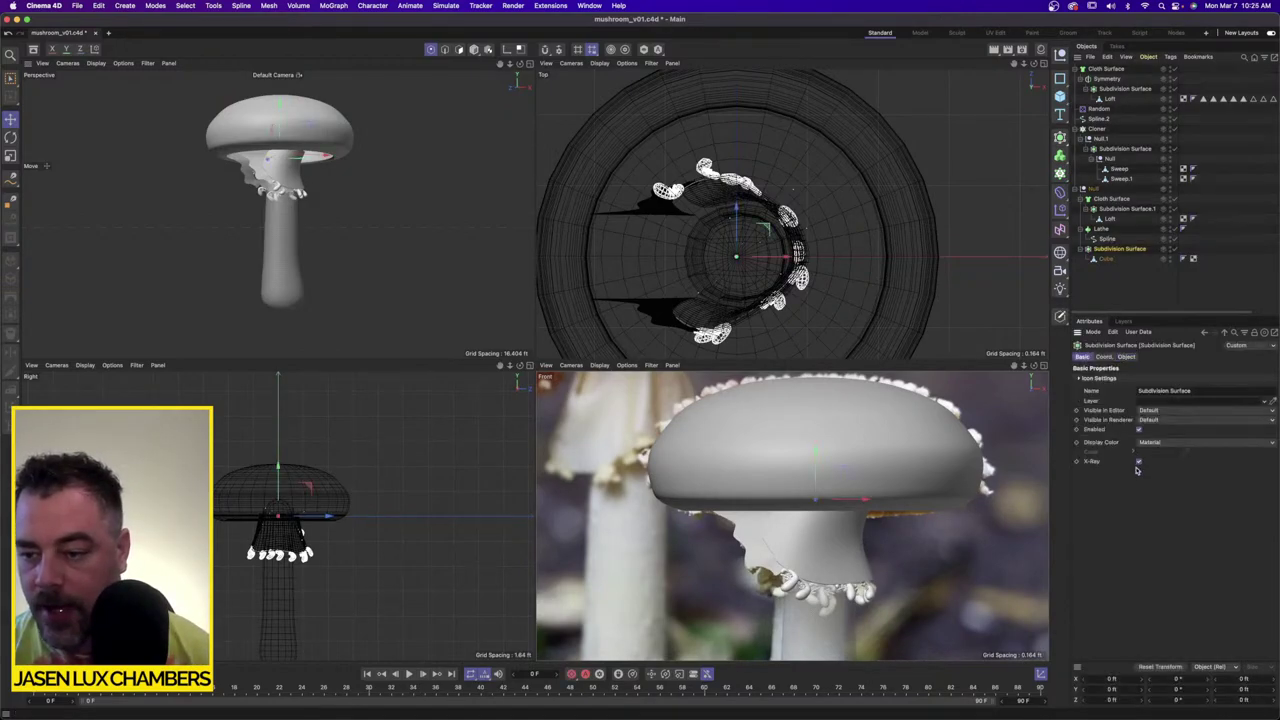
pyautogui.click(1128, 291)
pyautogui.keyDown('alt'); pyautogui.moveTo(465, 254); pyautogui.dragTo(341, 247); pyautogui.keyUp('alt')
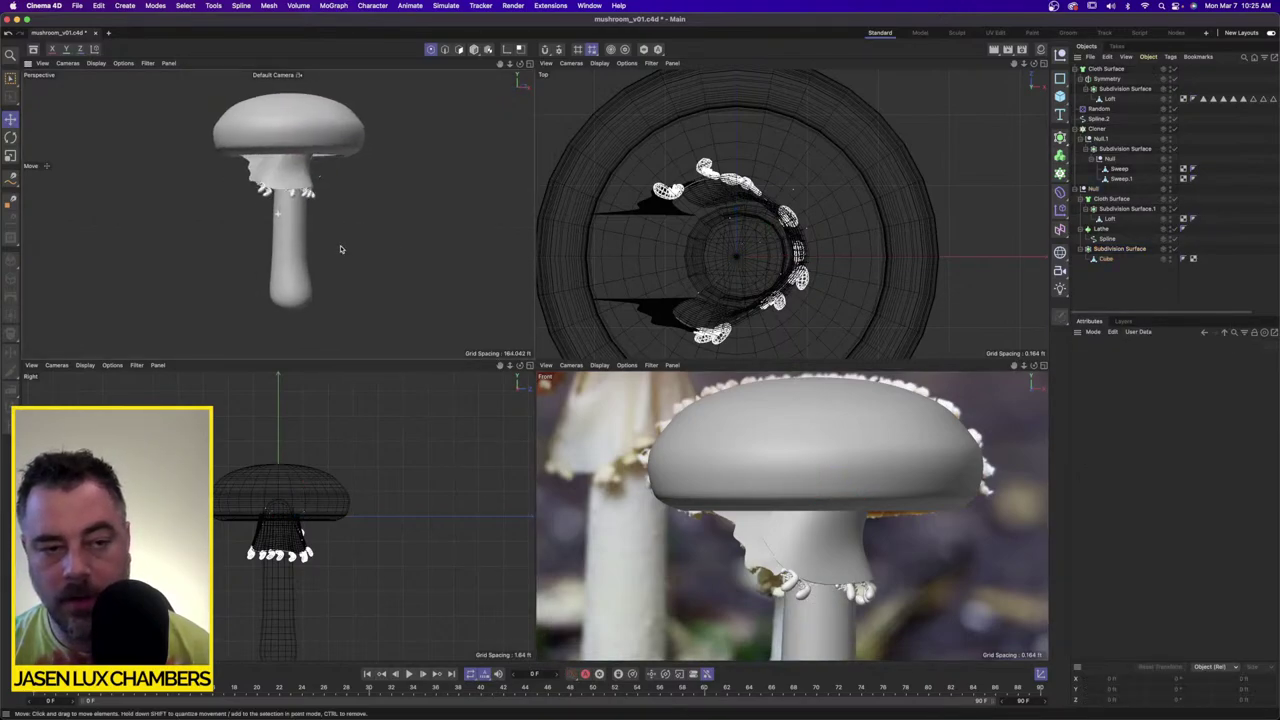
pyautogui.keyDown('alt'); pyautogui.moveTo(341, 247); pyautogui.dragTo(327, 166, button='right'); pyautogui.keyUp('alt')
pyautogui.keyDown('alt'); pyautogui.moveTo(326, 166); pyautogui.dragTo(321, 204); pyautogui.keyUp('alt')
pyautogui.scroll(-2, 908, 459)
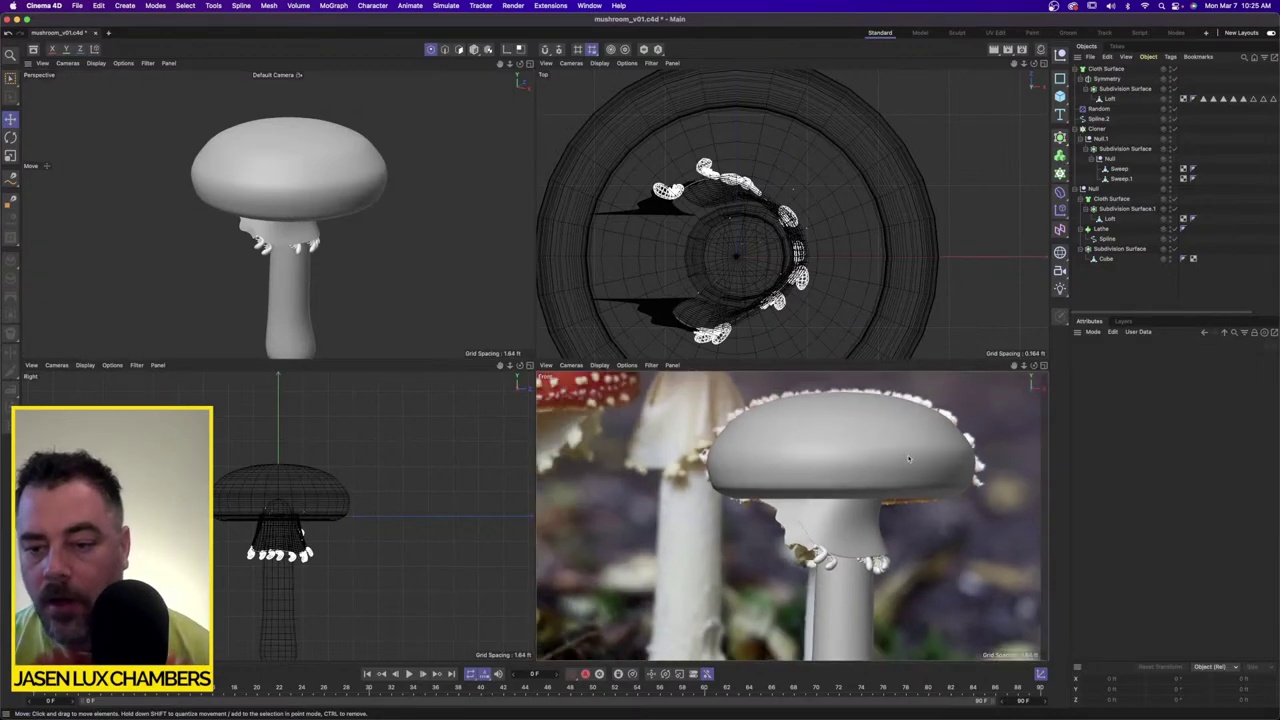
# Step: Collapse the Cloth Surface, Cloner and Null hierarchies in the object list
pyautogui.click(1104, 68)
pyautogui.click(1082, 68)
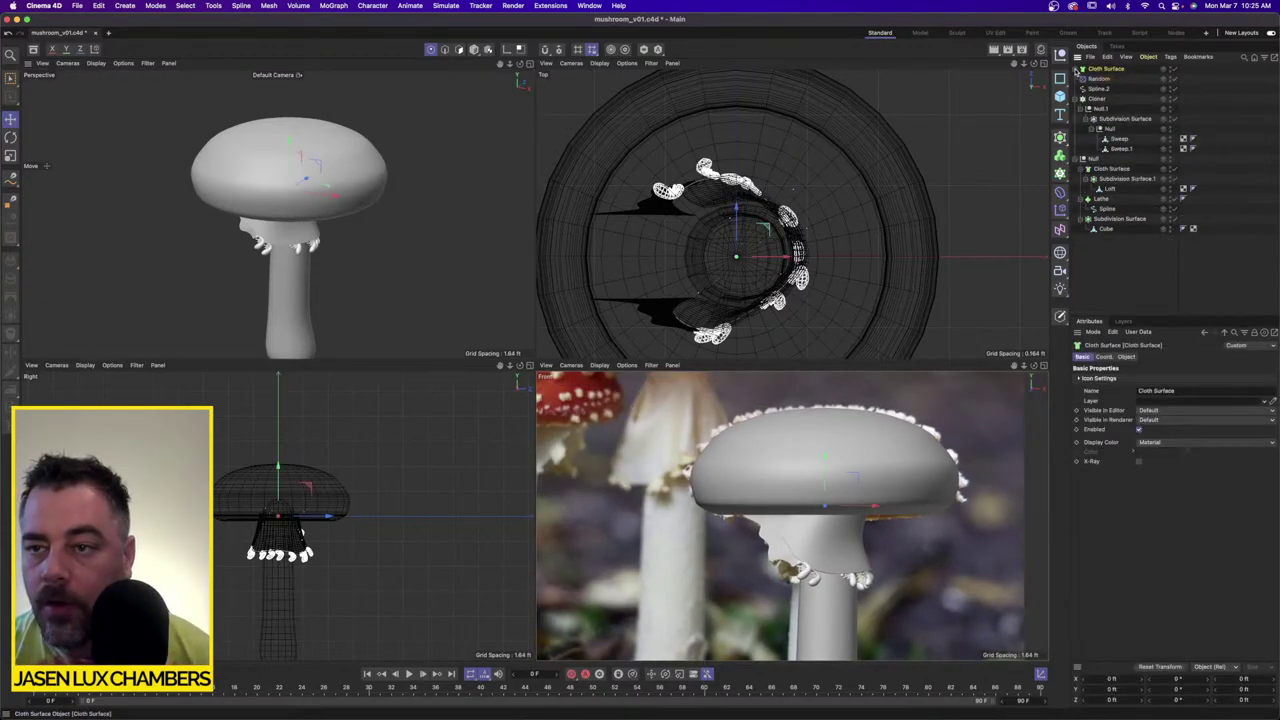
pyautogui.click(1075, 99)
pyautogui.click(1080, 119)
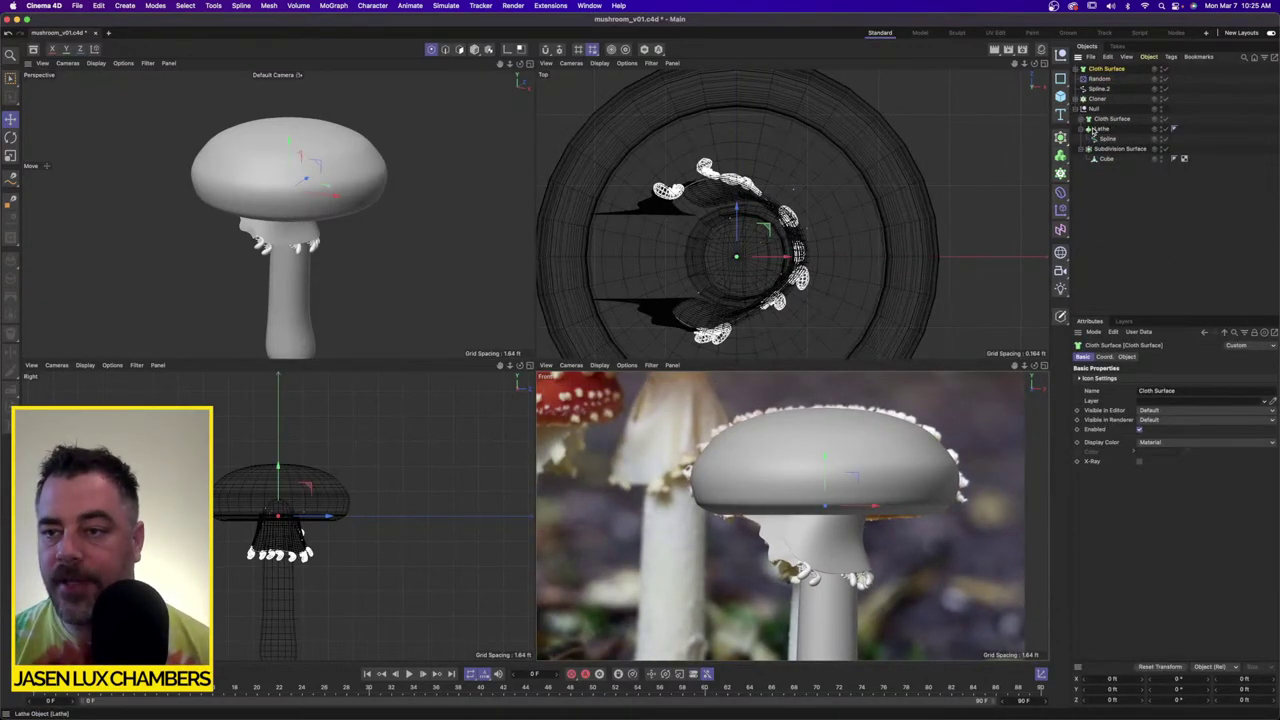
pyautogui.click(1075, 109)
pyautogui.click(1114, 149)
pyautogui.press('super+a')
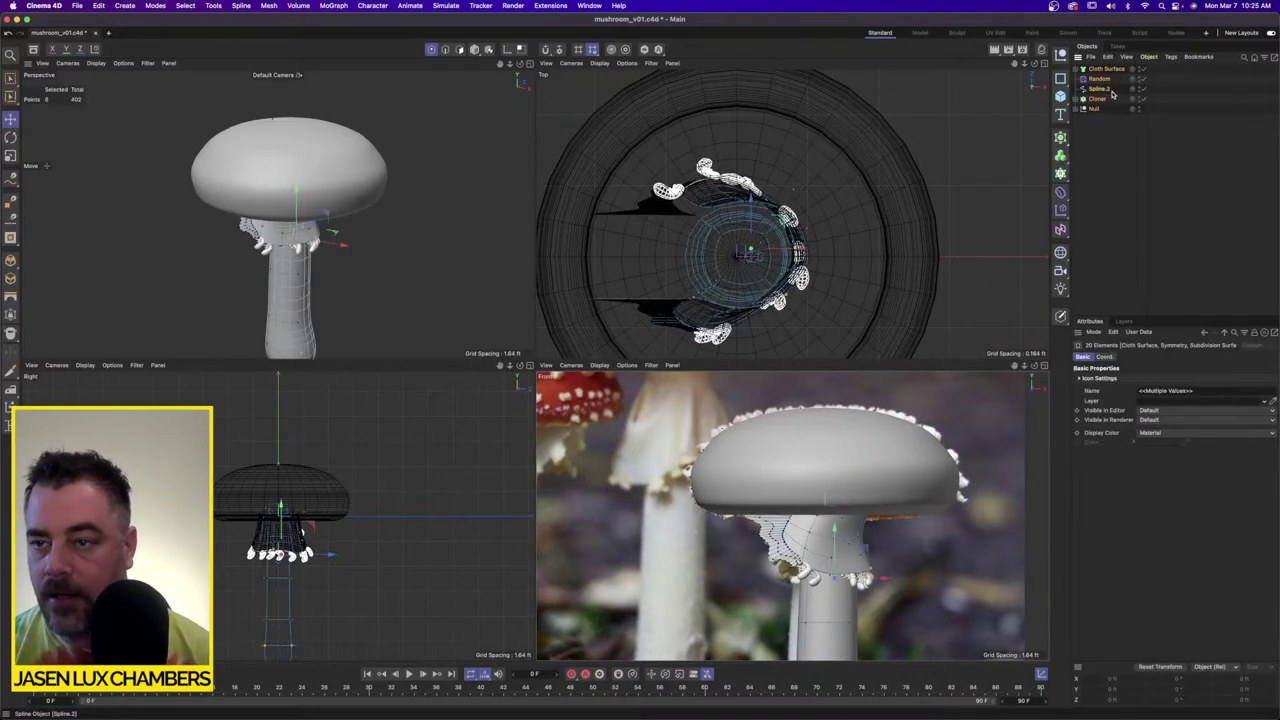
pyautogui.click(1118, 126)
# Step: Move the Cloth Surface, Random, Spline.2 and Cloner into the mushroom's Null, and hide the Null to expose the reference photo
pyautogui.click(1097, 98)
pyautogui.keyDown('shift'); pyautogui.click(1105, 70); pyautogui.keyUp('shift')
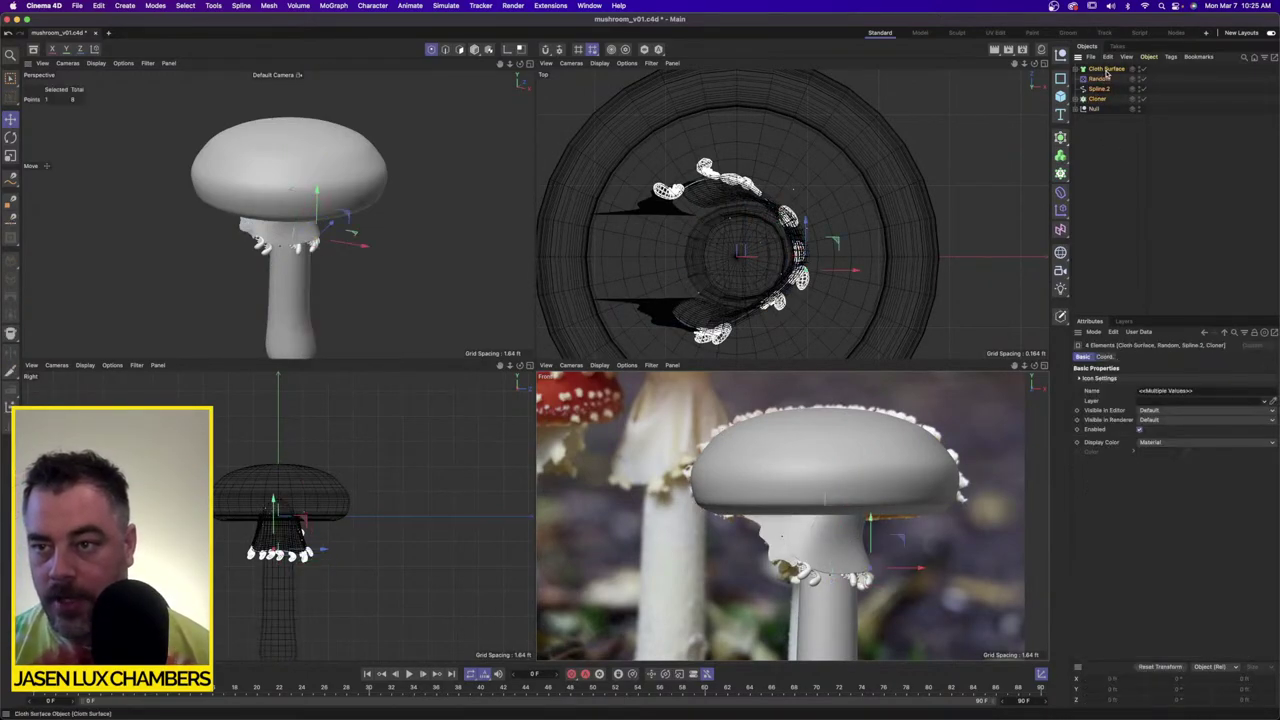
pyautogui.moveTo(1105, 70); pyautogui.dragTo(1103, 111)
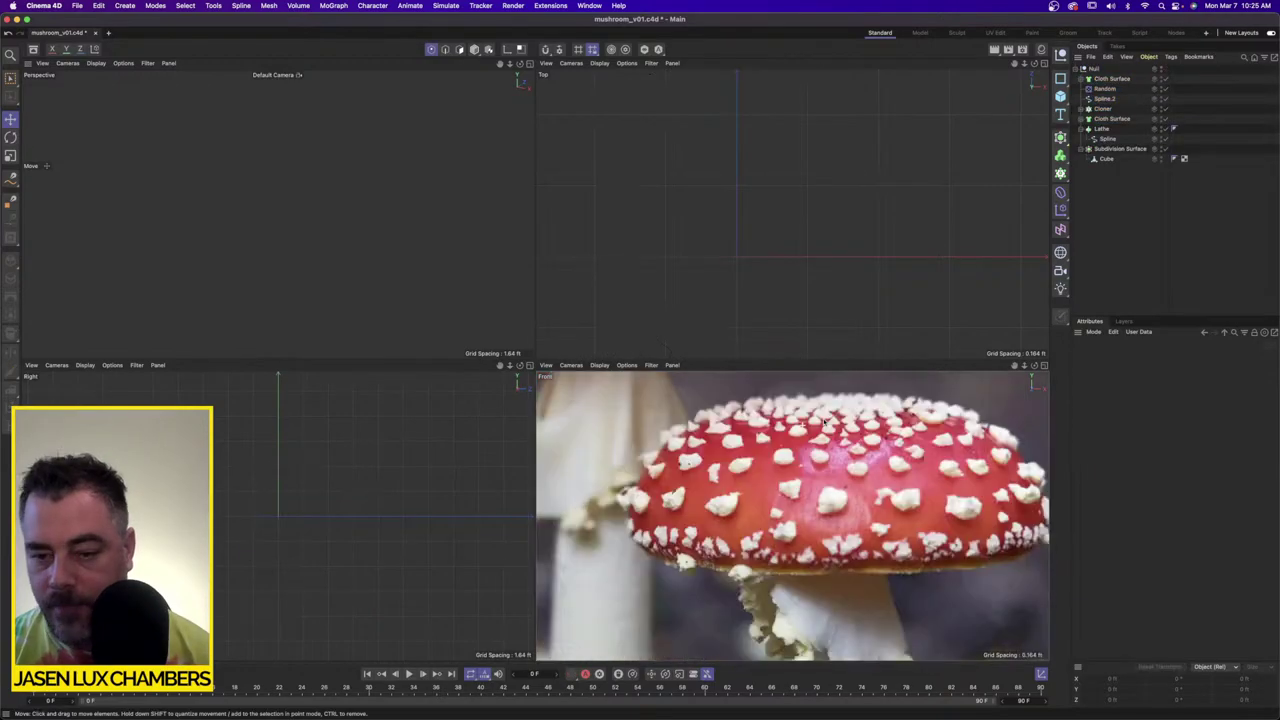
# Step: Add a Cloner with a new cube inside it, and hide the Cloner in the editor
pyautogui.scroll(3, 831, 420)
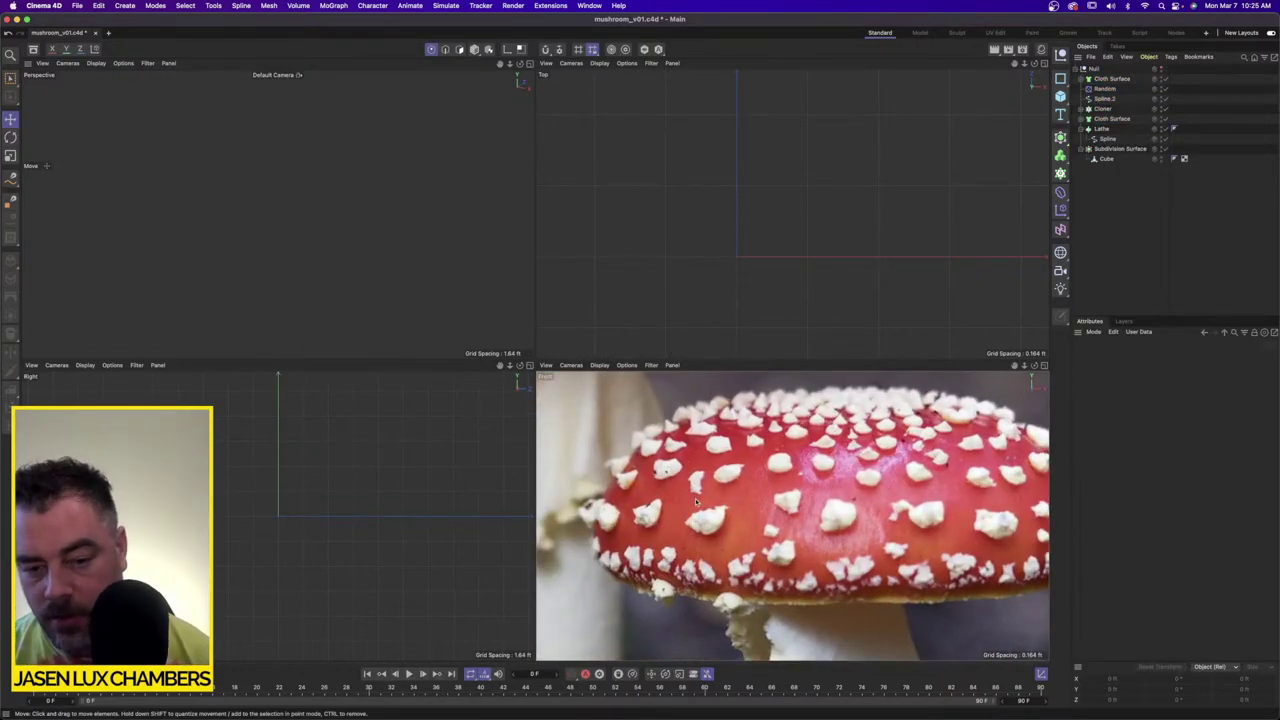
pyautogui.scroll(5, 695, 498)
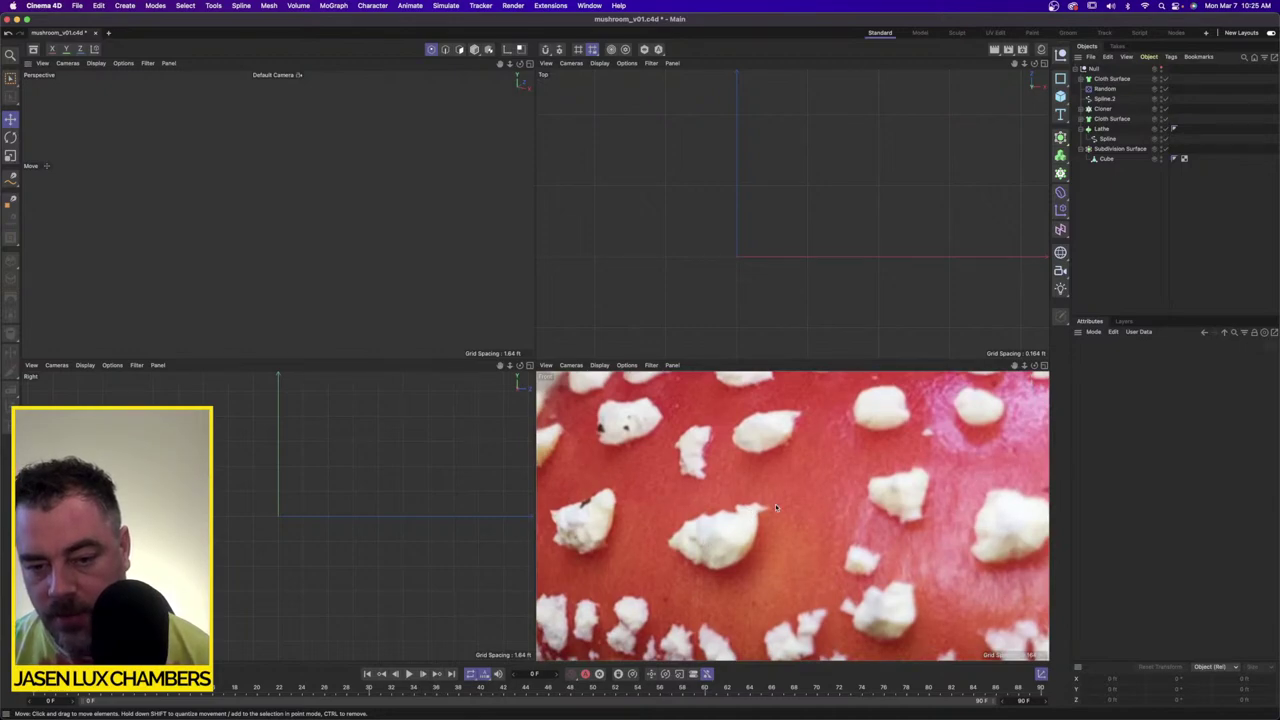
pyautogui.scroll(-3, 775, 507)
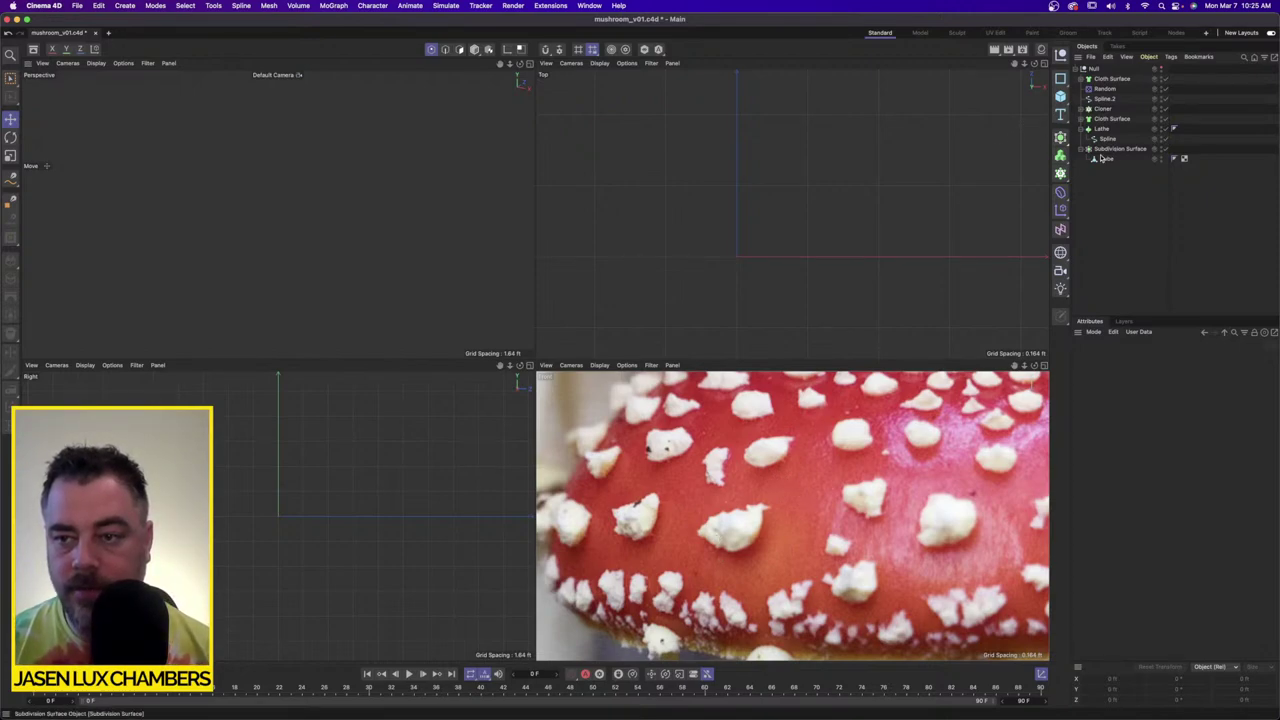
pyautogui.click(1062, 175)
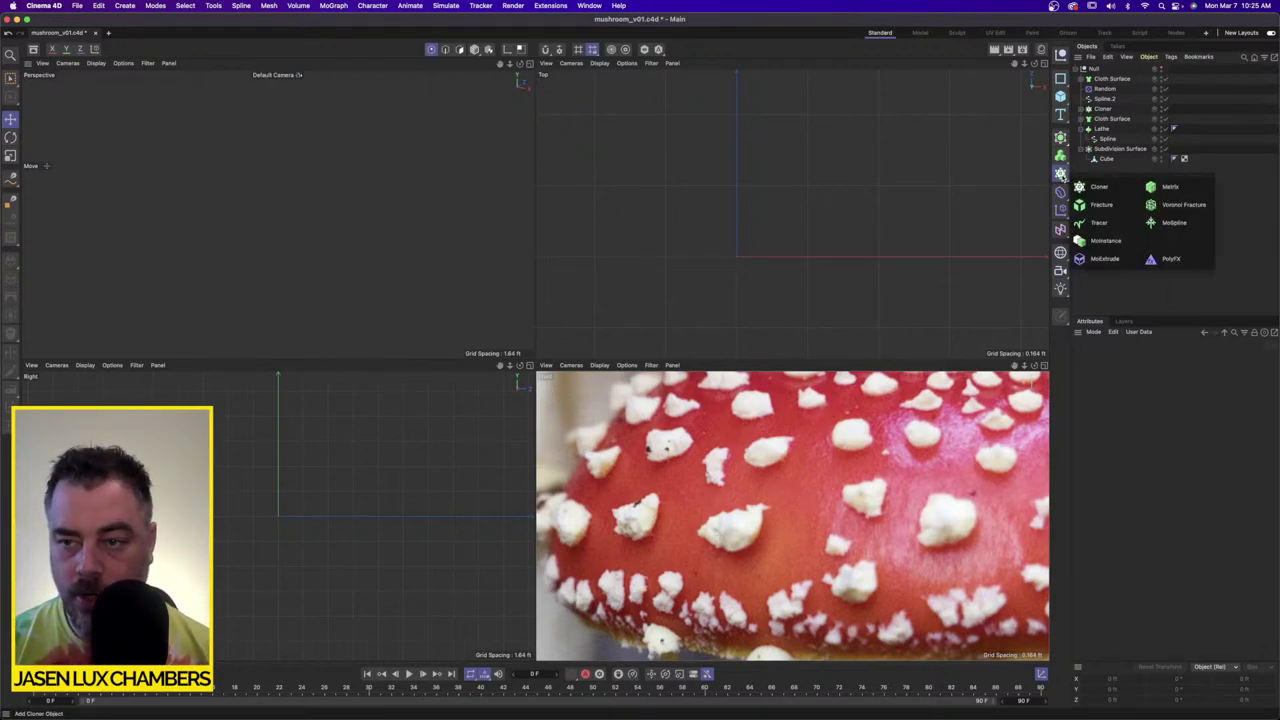
pyautogui.click(1099, 186)
pyautogui.click(1060, 96)
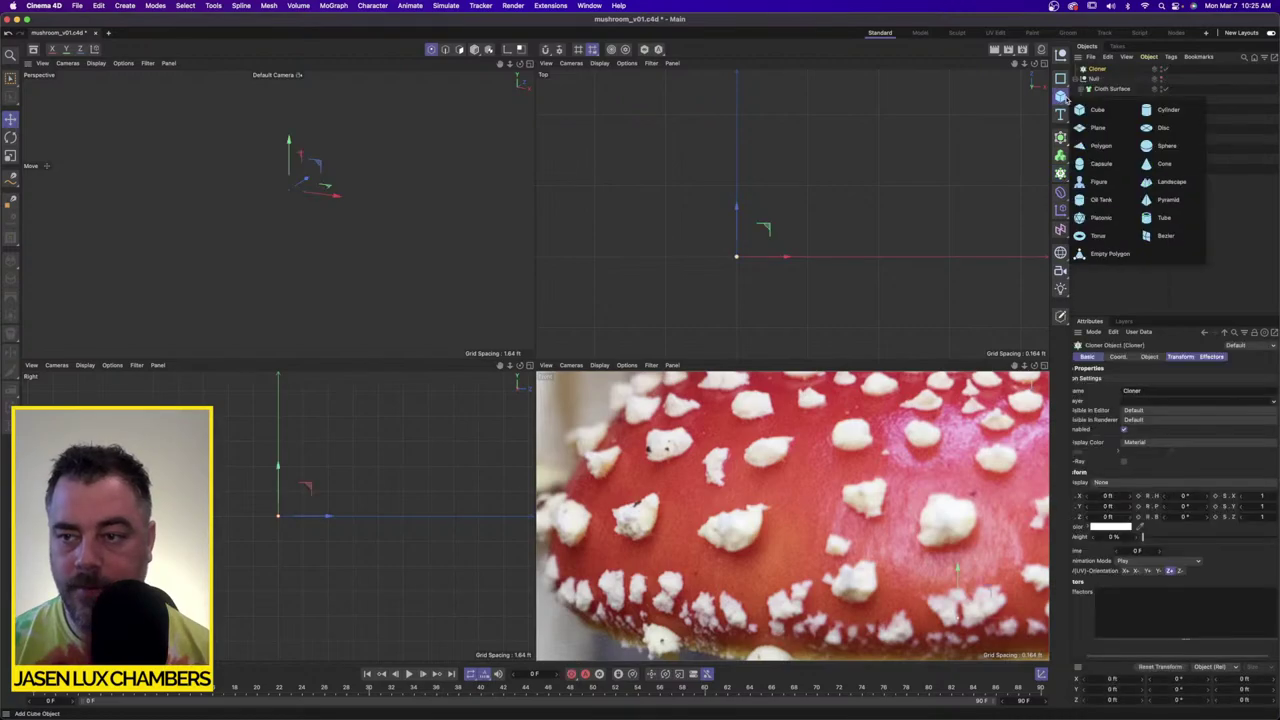
pyautogui.click(1112, 113)
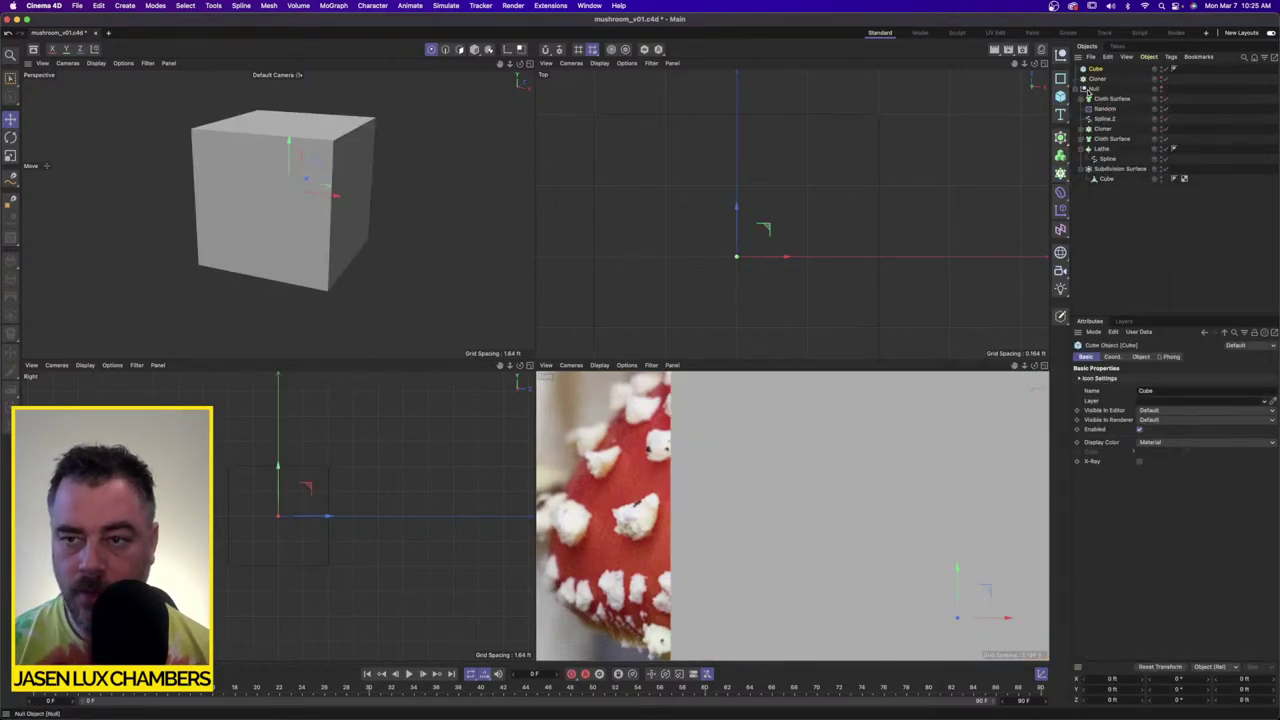
pyautogui.moveTo(1100, 79); pyautogui.dragTo(1100, 80)
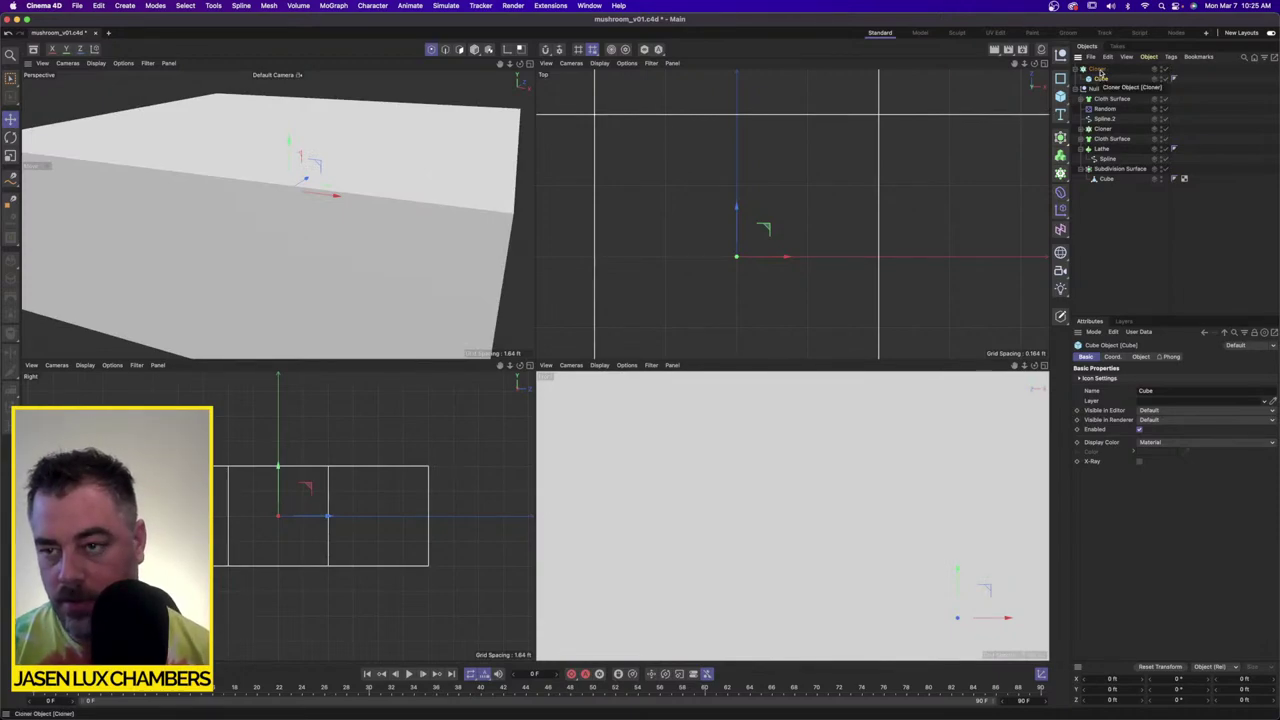
pyautogui.click(1100, 72)
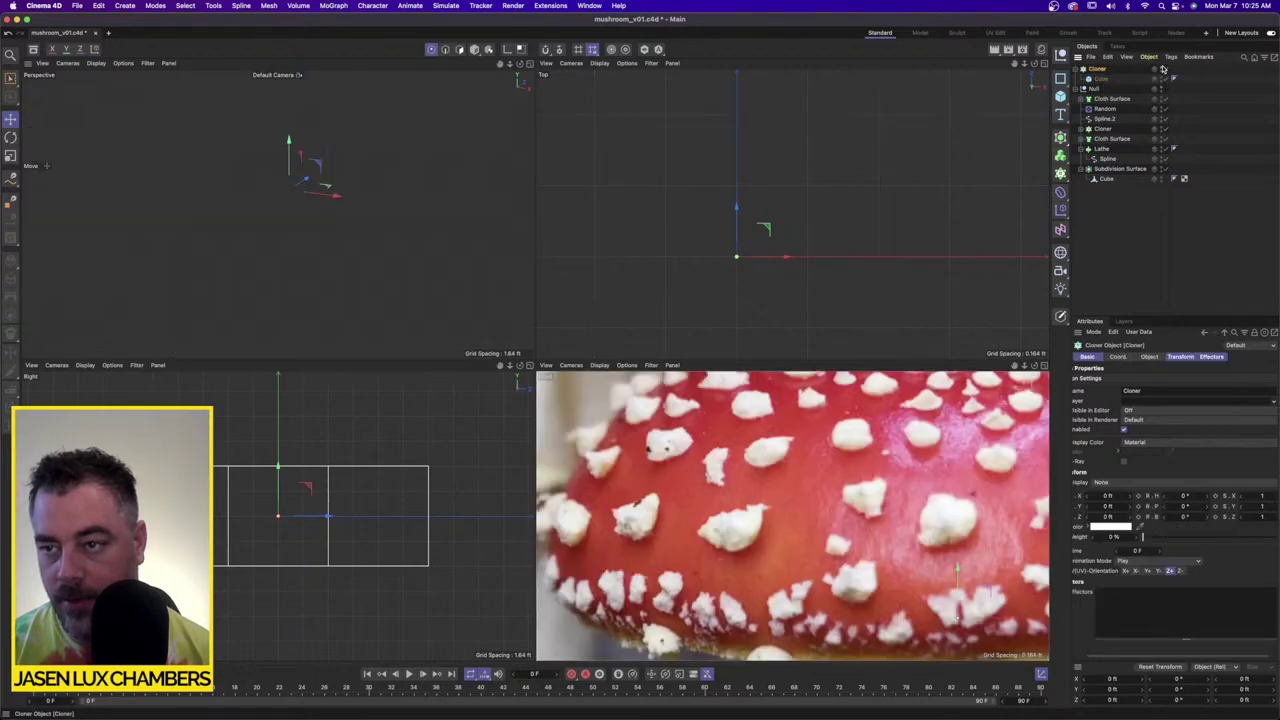
pyautogui.click(1157, 67)
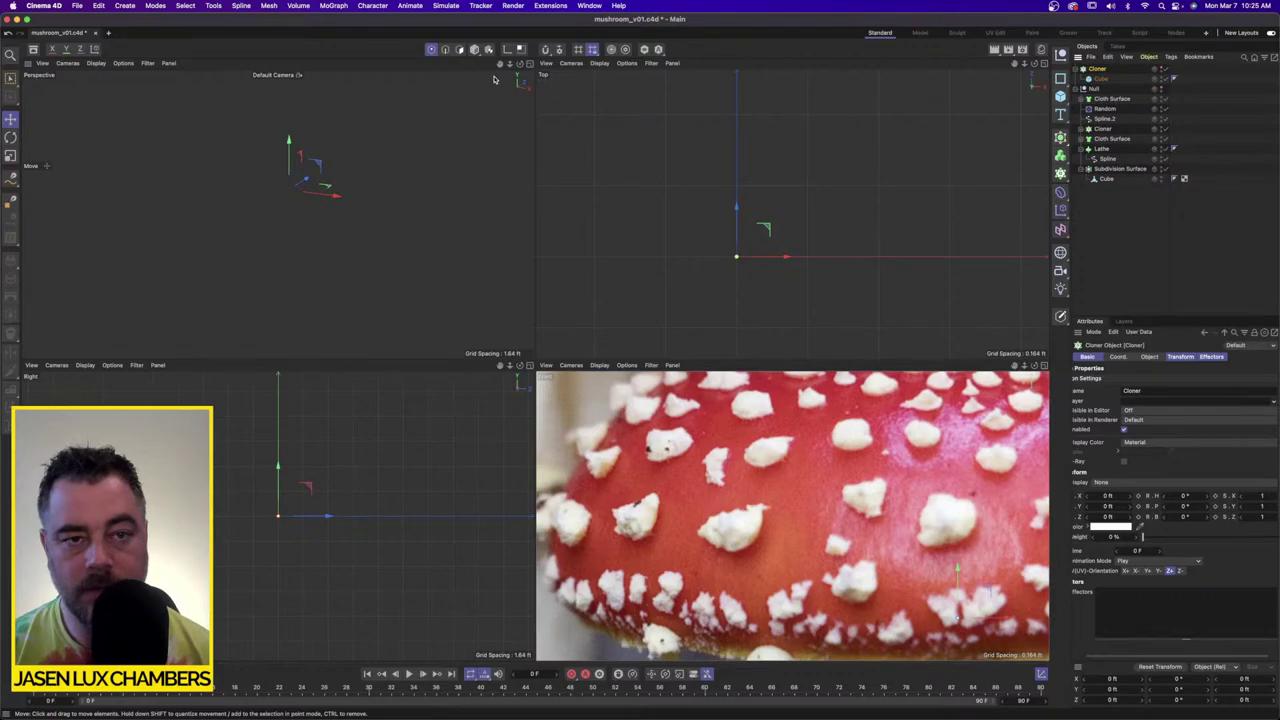
# Step: Switch to Model mode and paste a copy of the Cloner's cube as a separate object outside the hidden Cloner
pyautogui.click(475, 50)
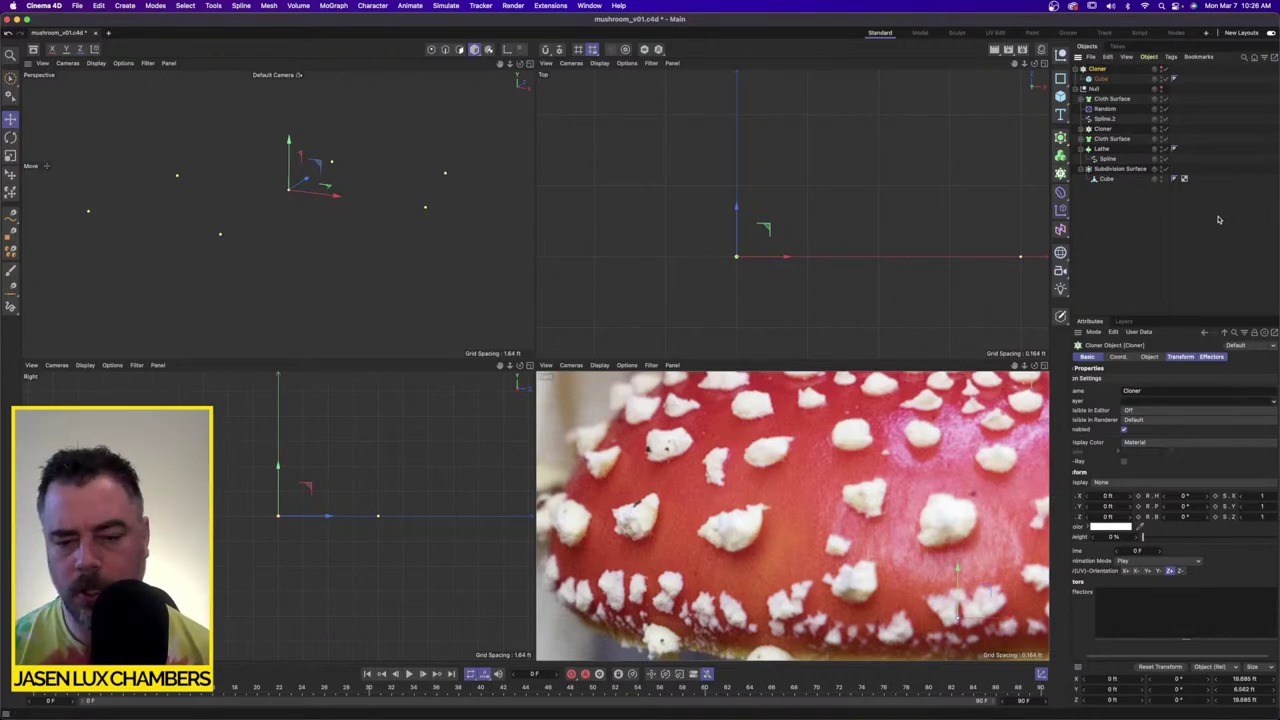
pyautogui.click(1104, 81)
pyautogui.press('super+c')
pyautogui.press('super+v')
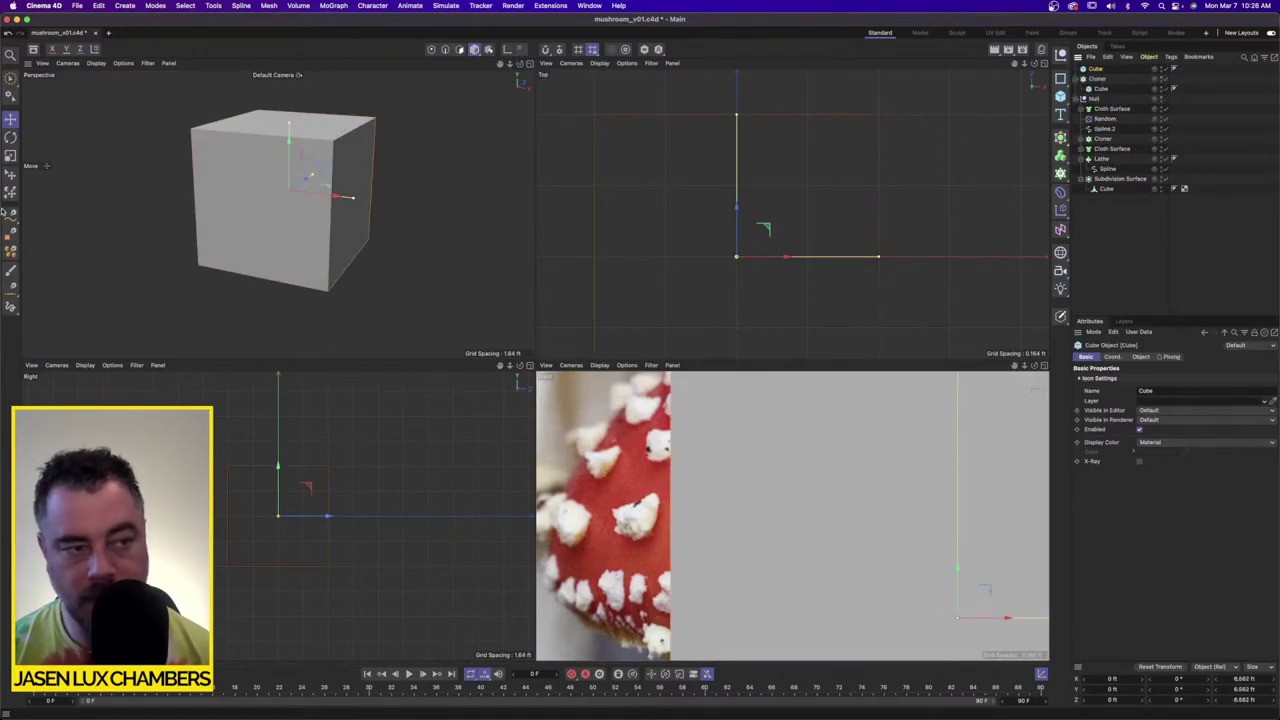
# Step: Scale the copied cube down uniformly to about 0.25 ft per side
pyautogui.click(10, 155)
pyautogui.moveTo(414, 407); pyautogui.dragTo(194, 192)
pyautogui.click(10, 119)
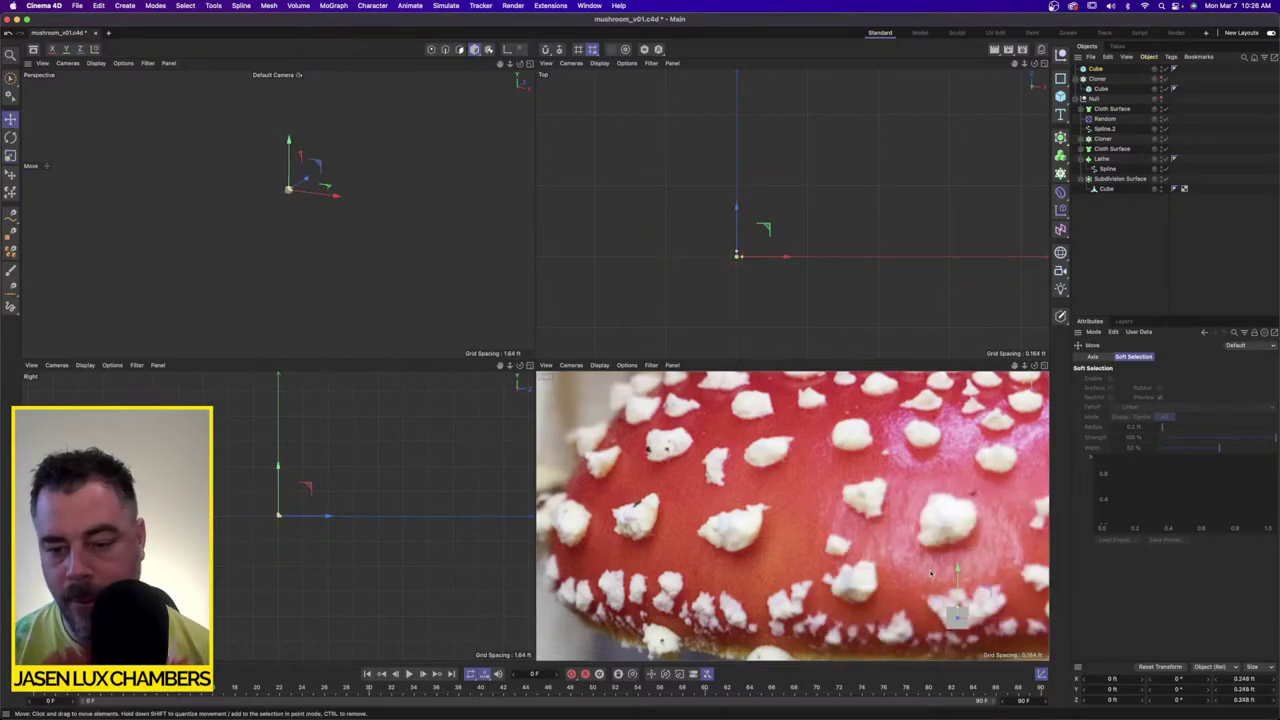
# Step: Centre the small cube over the large white spot in the front reference photo and scale it up to about 0.347 ft
pyautogui.moveTo(930, 573); pyautogui.dragTo(919, 476)
pyautogui.keyDown('alt'); pyautogui.moveTo(919, 476); pyautogui.dragTo(818, 475, button='middle'); pyautogui.keyUp('alt')
pyautogui.keyDown('alt'); pyautogui.moveTo(818, 475); pyautogui.dragTo(863, 475, button='right'); pyautogui.keyUp('alt')
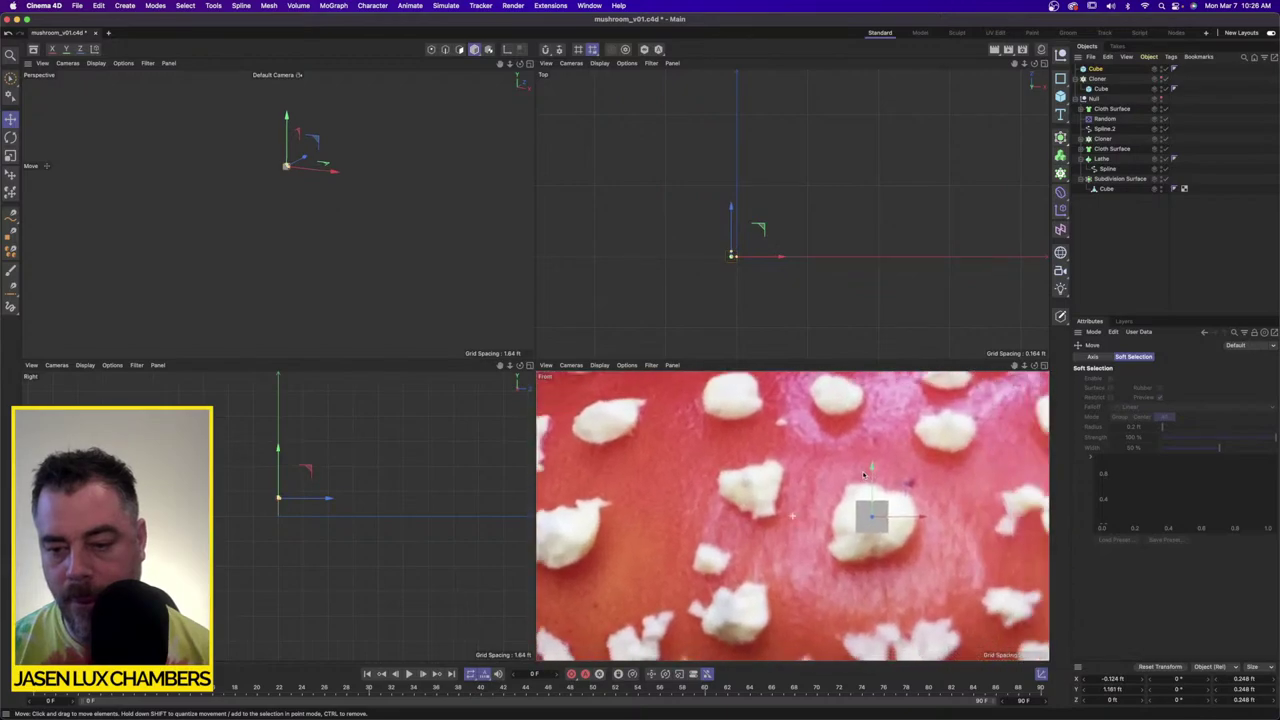
pyautogui.scroll(3, 864, 475)
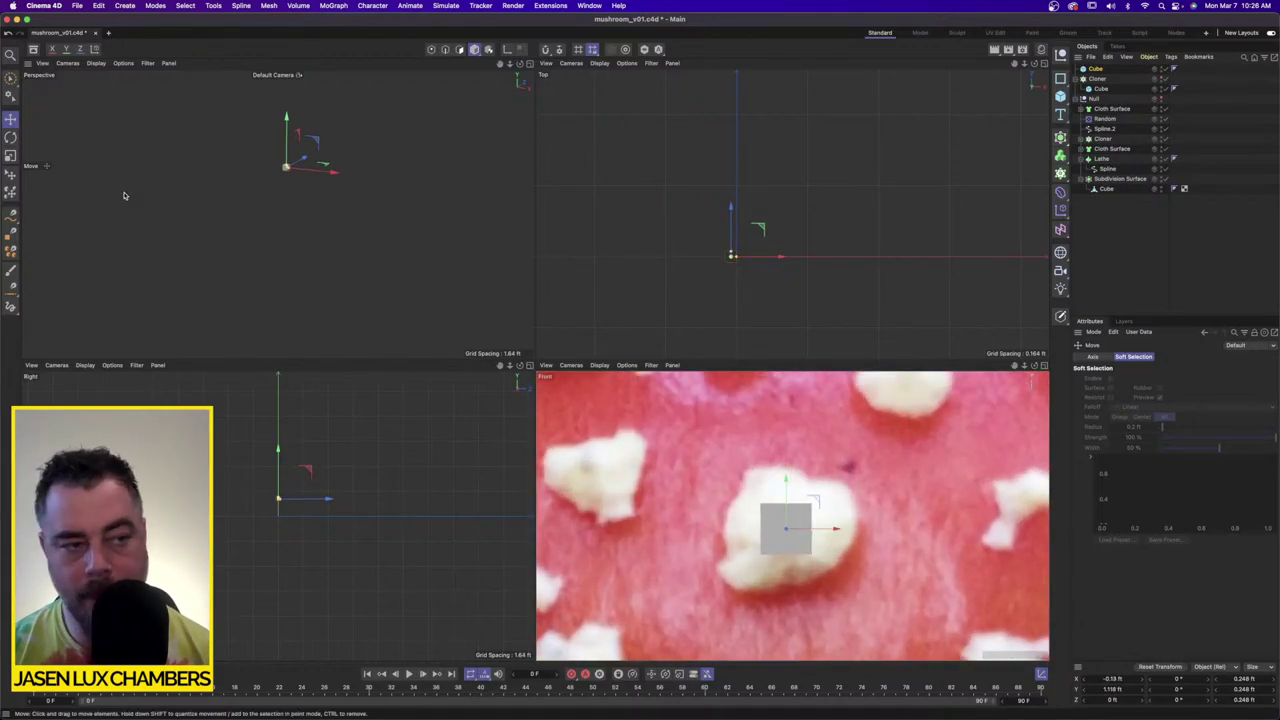
pyautogui.press('t')
pyautogui.moveTo(742, 476); pyautogui.dragTo(923, 453)
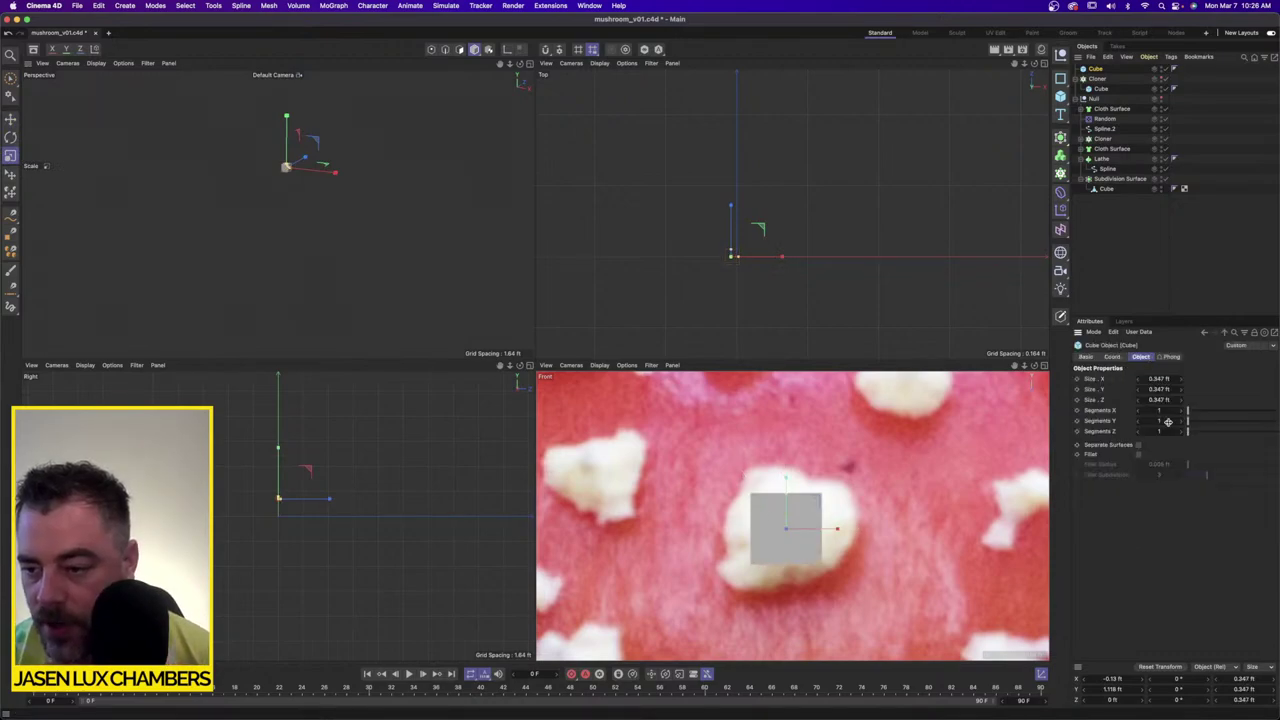
# Step: Try making the cube editable with 2 segments on each axis
pyautogui.doubleClick(1172, 411)
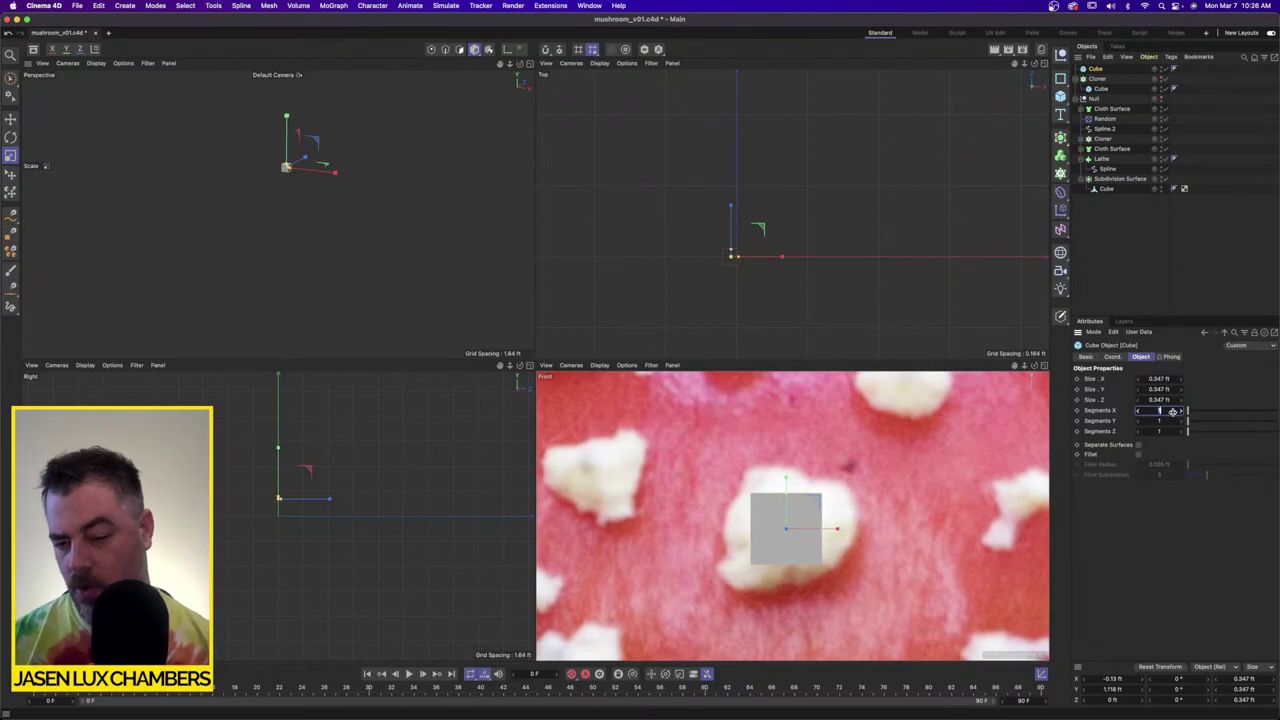
pyautogui.write('2')
pyautogui.press('Tab')
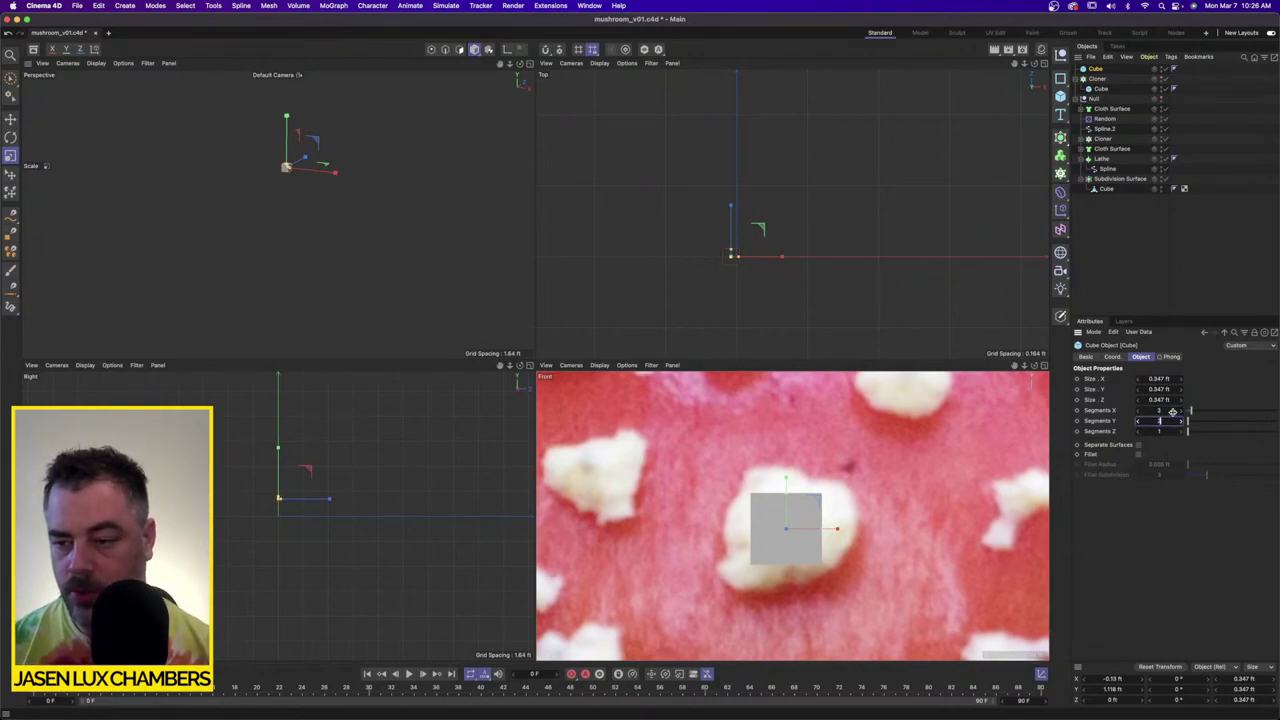
pyautogui.write('2')
pyautogui.press('Tab')
pyautogui.write('2')
pyautogui.press('Return')
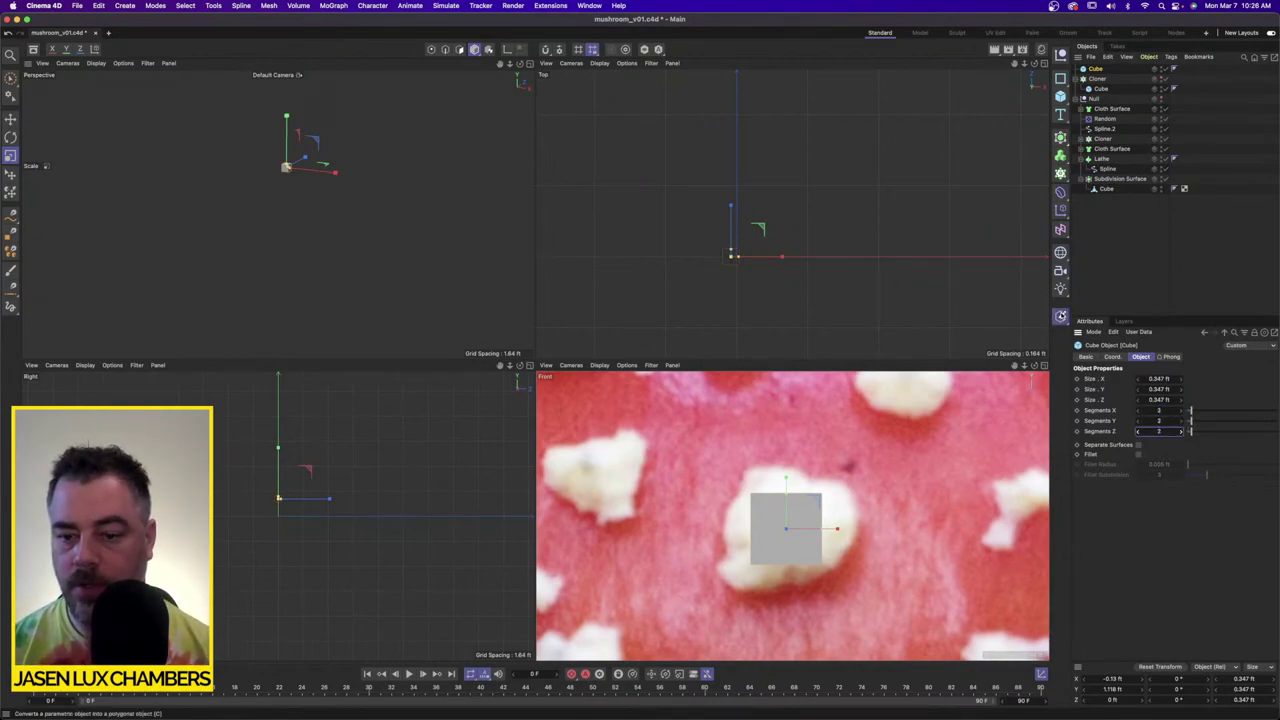
pyautogui.press('c')
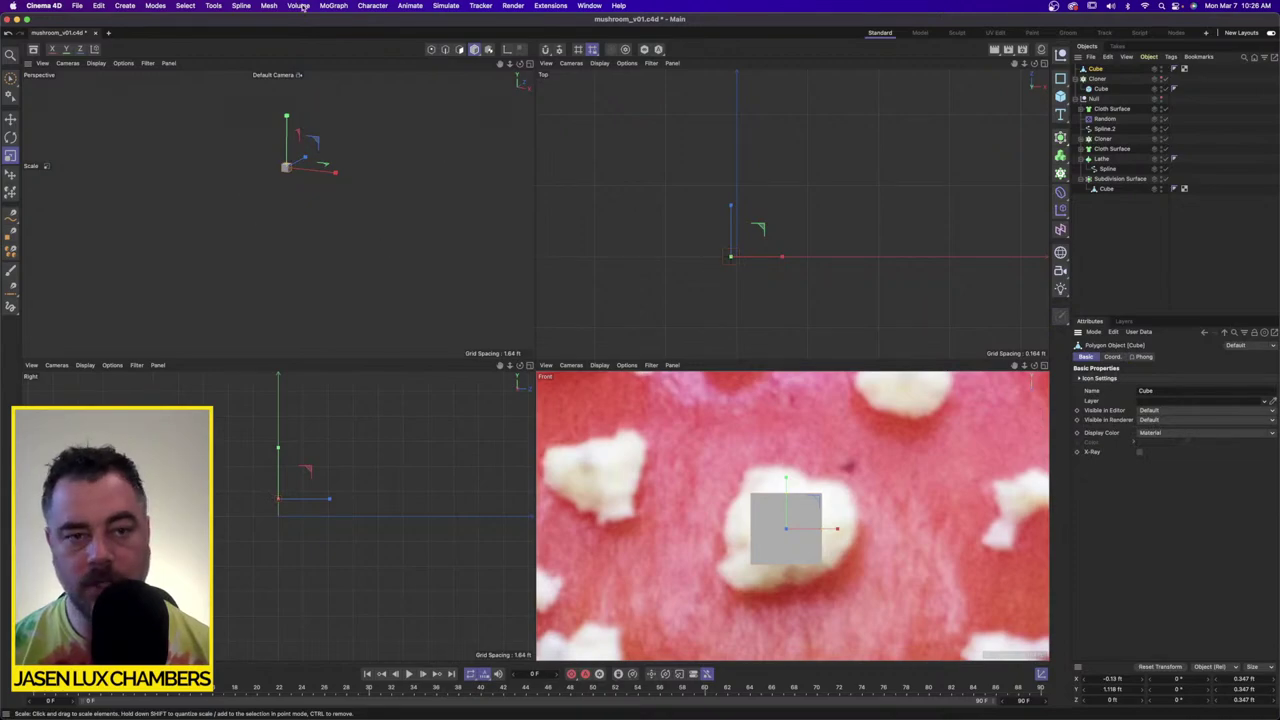
pyautogui.click(431, 49)
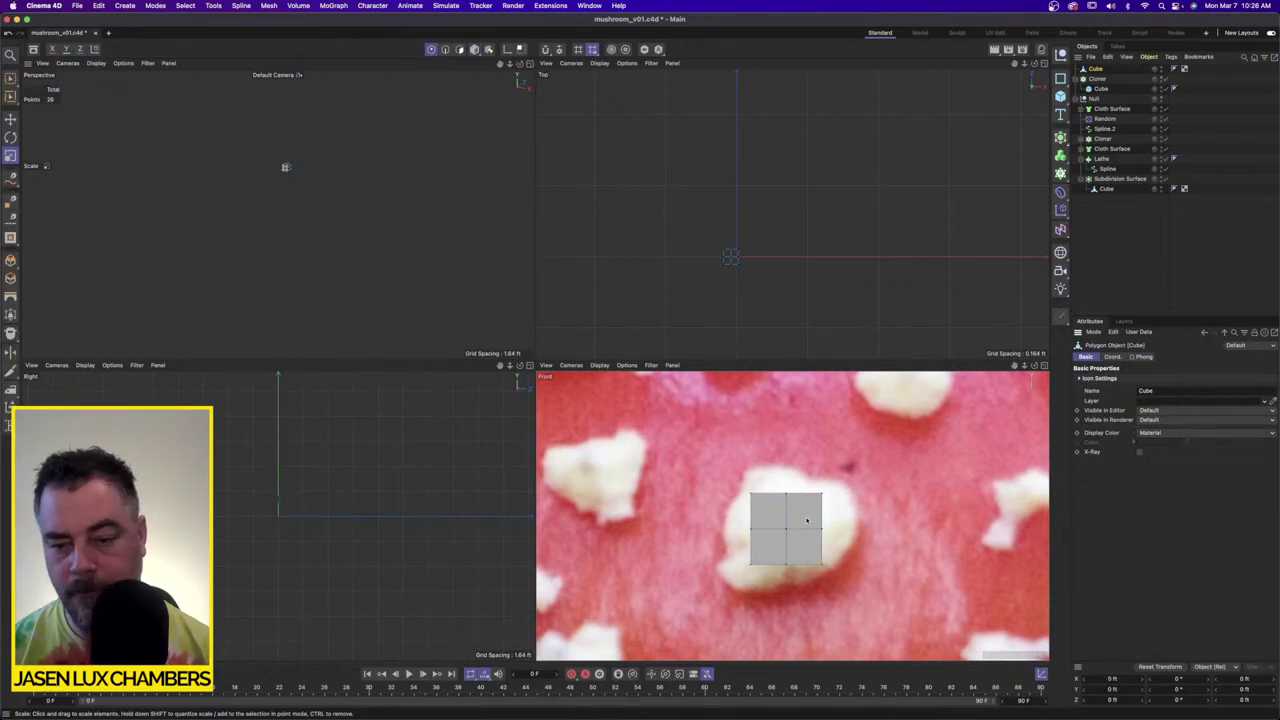
pyautogui.press('super+z')
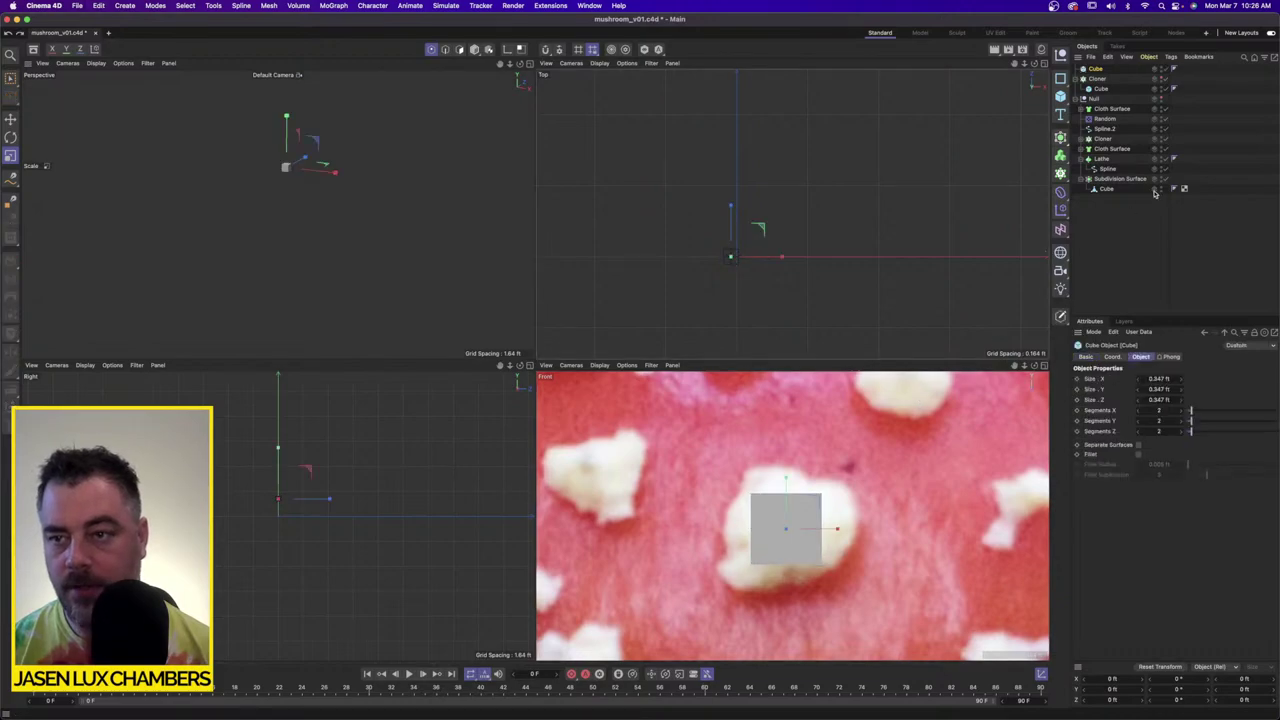
# Step: Set the cube's X, Y and Z segments to 3 and make it editable
pyautogui.click(1170, 410)
pyautogui.write('3')
pyautogui.press('Tab')
pyautogui.write('3')
pyautogui.press('Tab')
pyautogui.write('3')
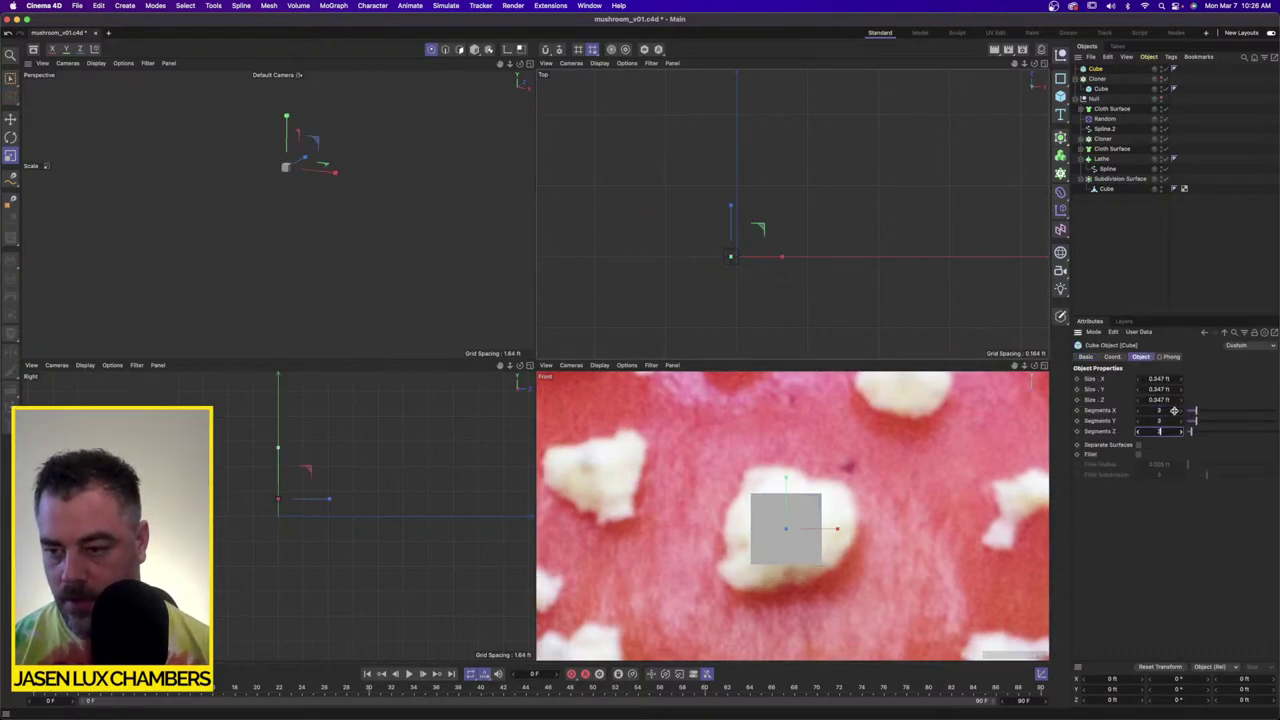
pyautogui.click(1060, 317)
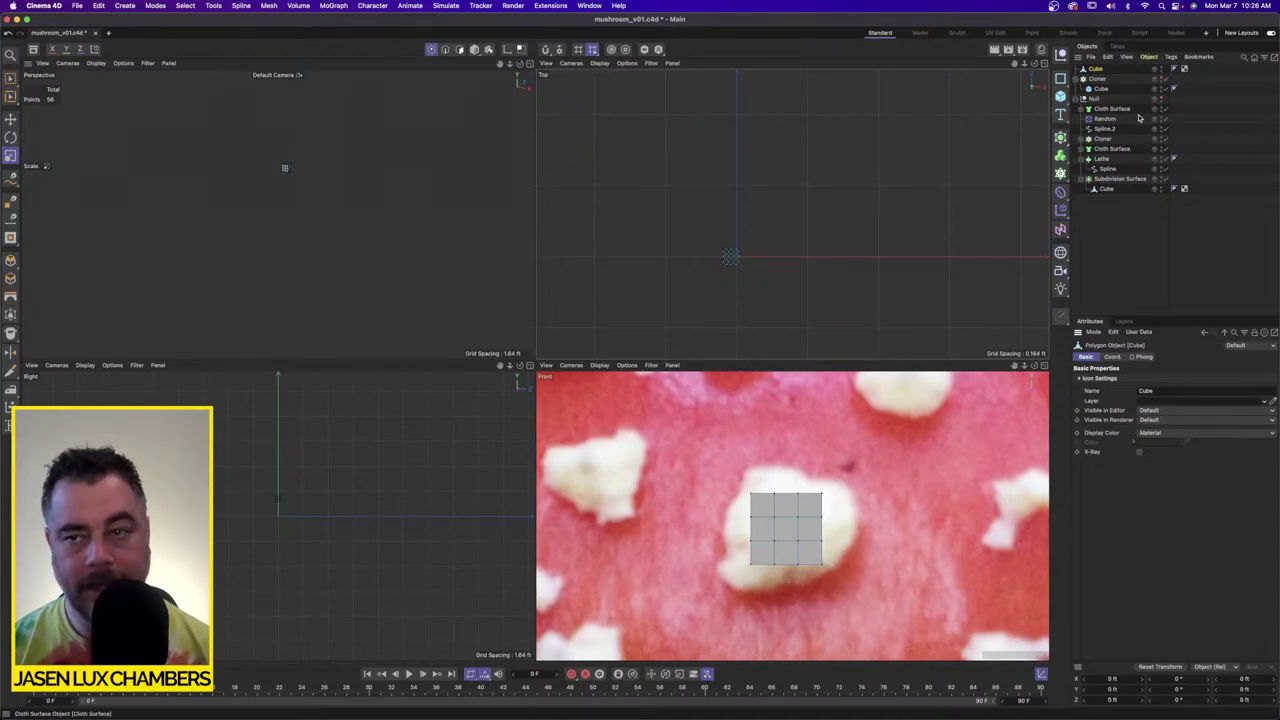
# Step: Wrap the cube in a Subdivision Surface and move its upper points to match the top outline of the white spot
pyautogui.keyDown('alt'); pyautogui.click(1061, 138); pyautogui.keyUp('alt')
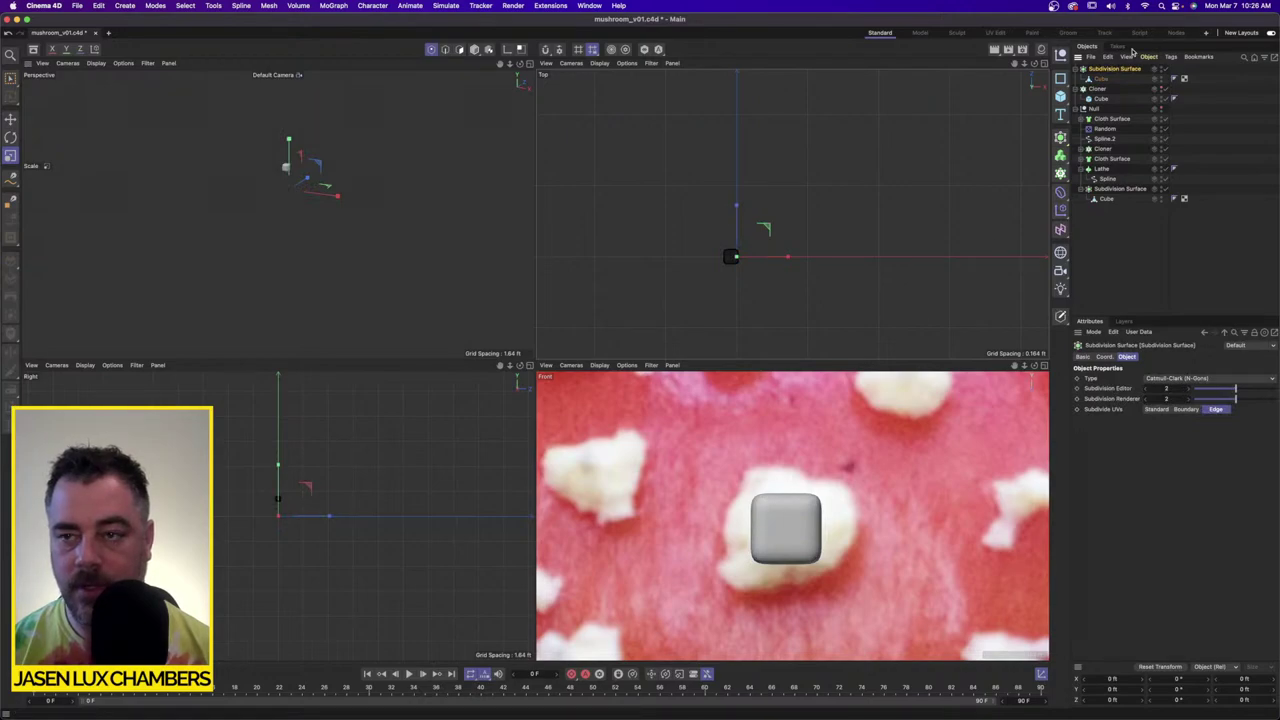
pyautogui.click(1102, 78)
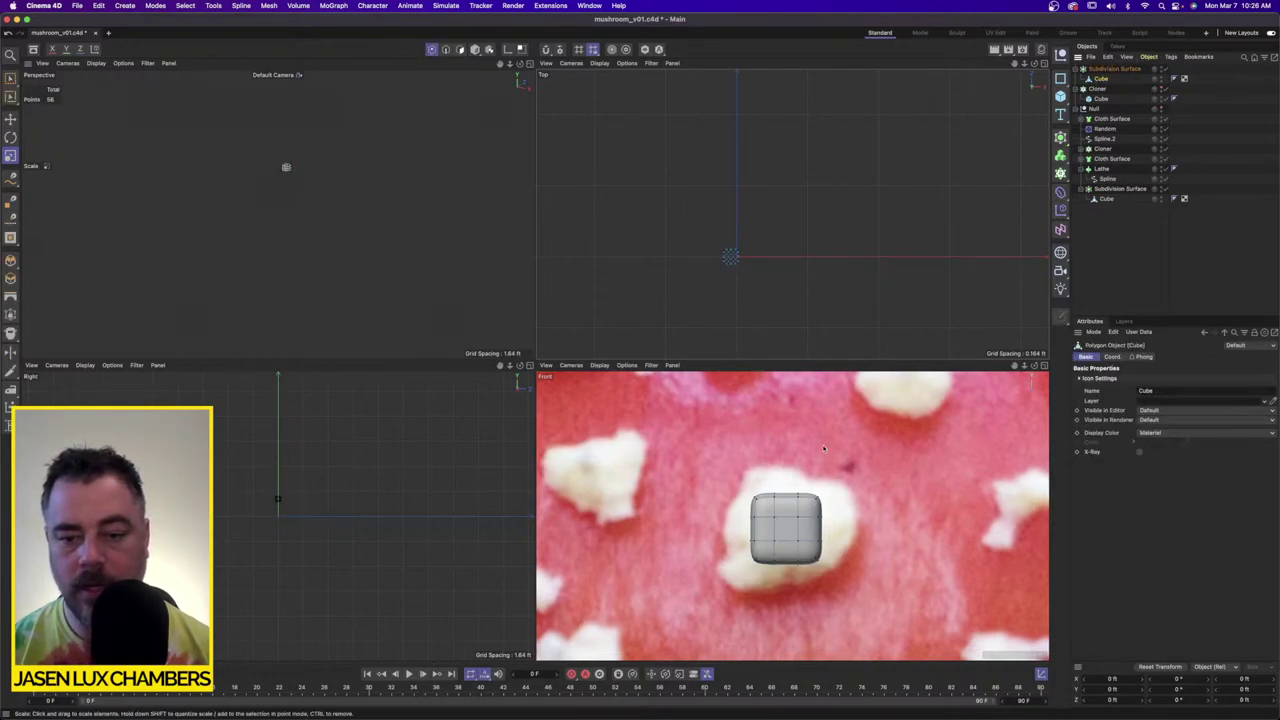
pyautogui.moveTo(10, 78); pyautogui.dragTo(55, 106)
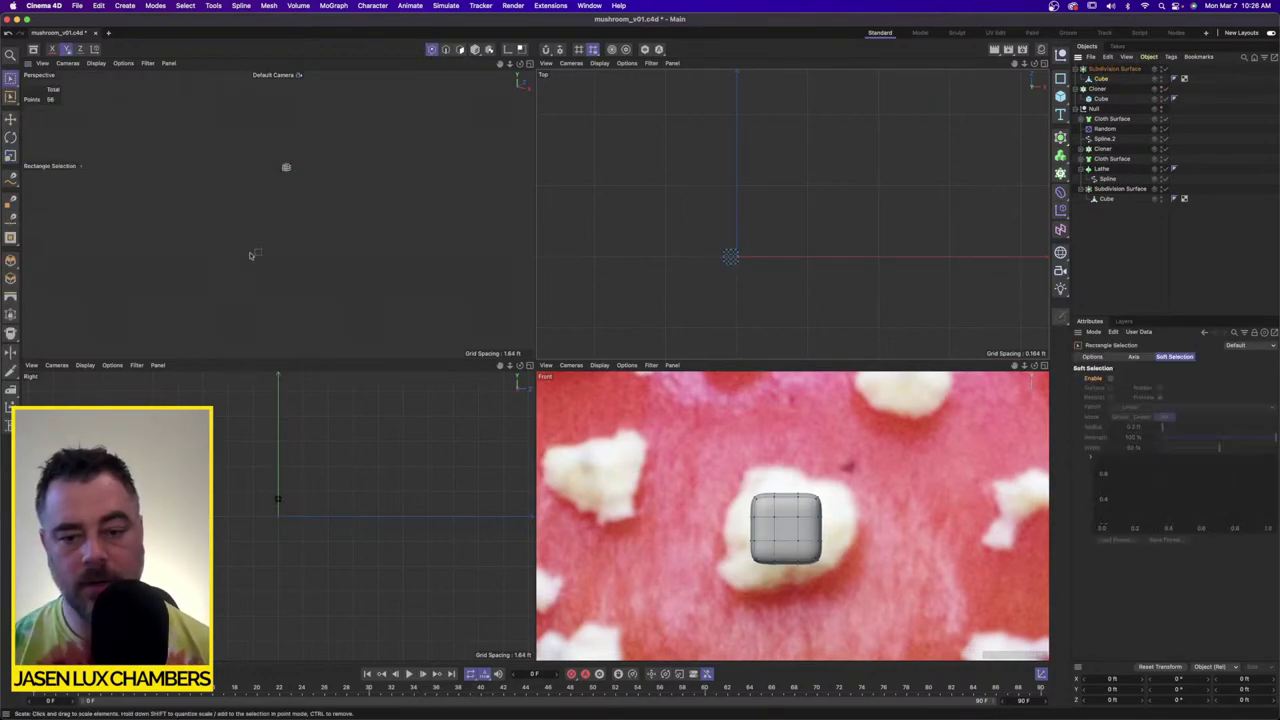
pyautogui.moveTo(741, 487); pyautogui.dragTo(768, 514)
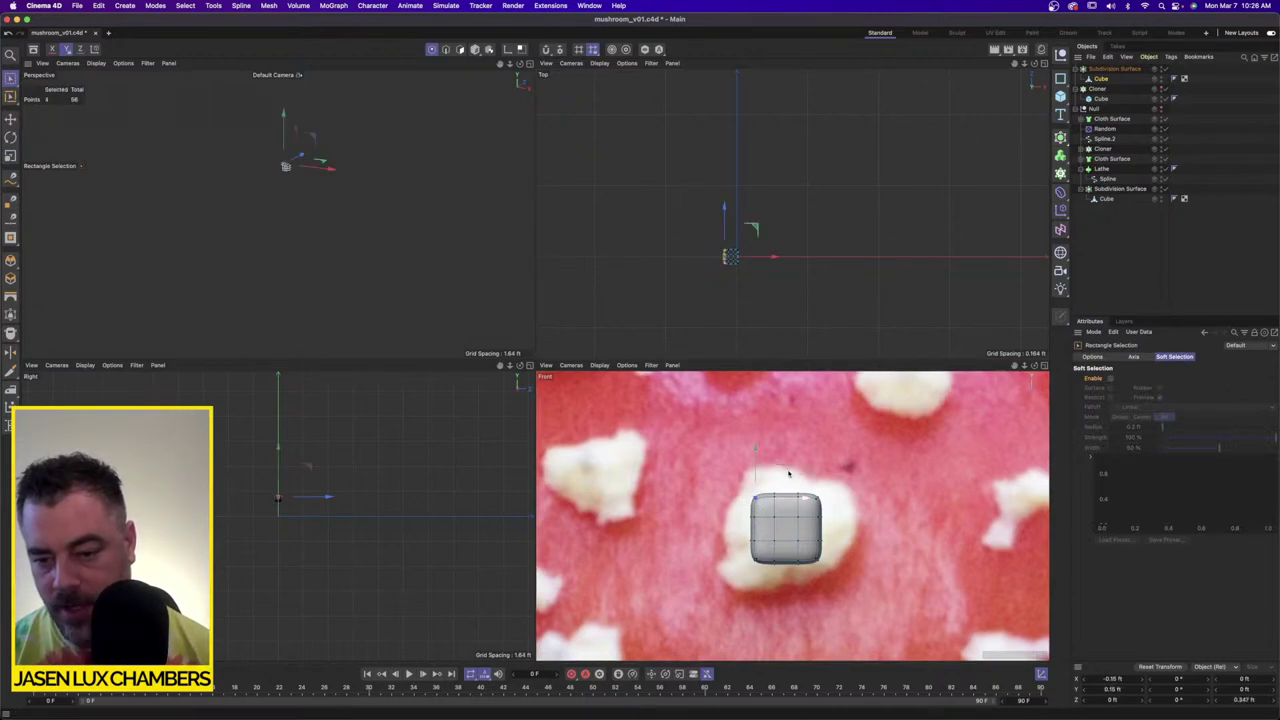
pyautogui.moveTo(781, 466); pyautogui.dragTo(802, 445)
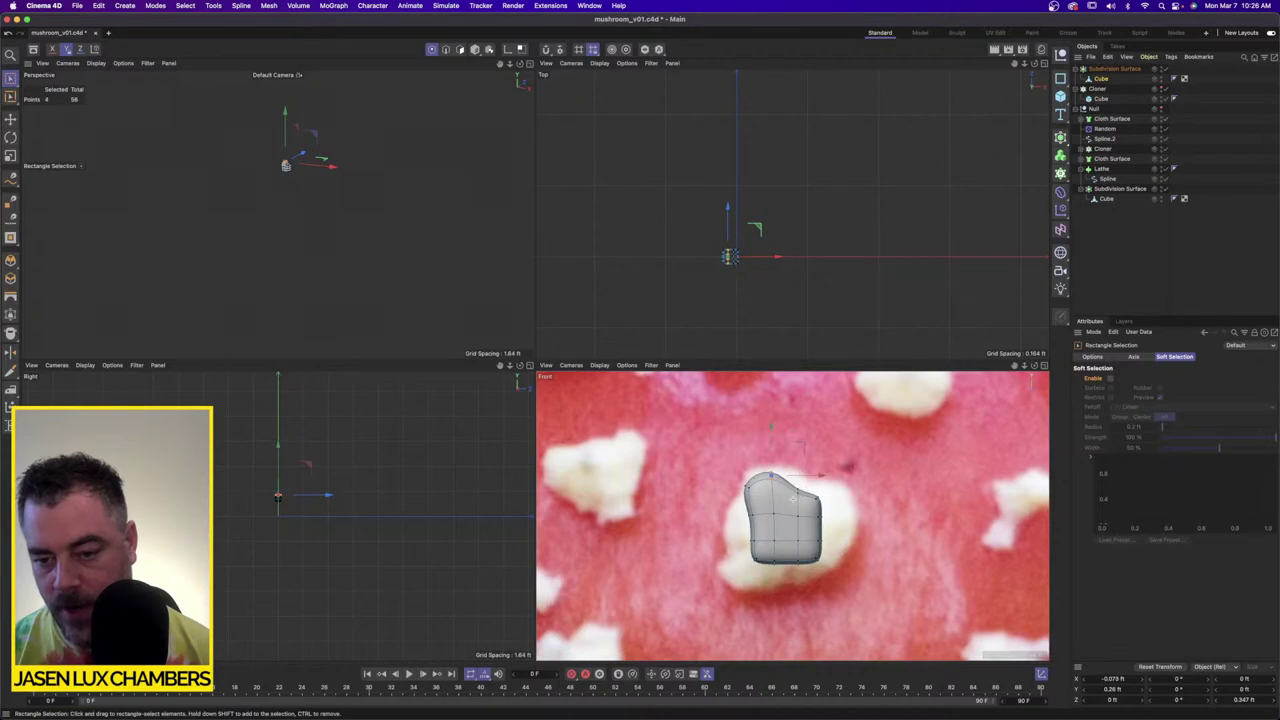
pyautogui.moveTo(793, 499); pyautogui.dragTo(869, 463)
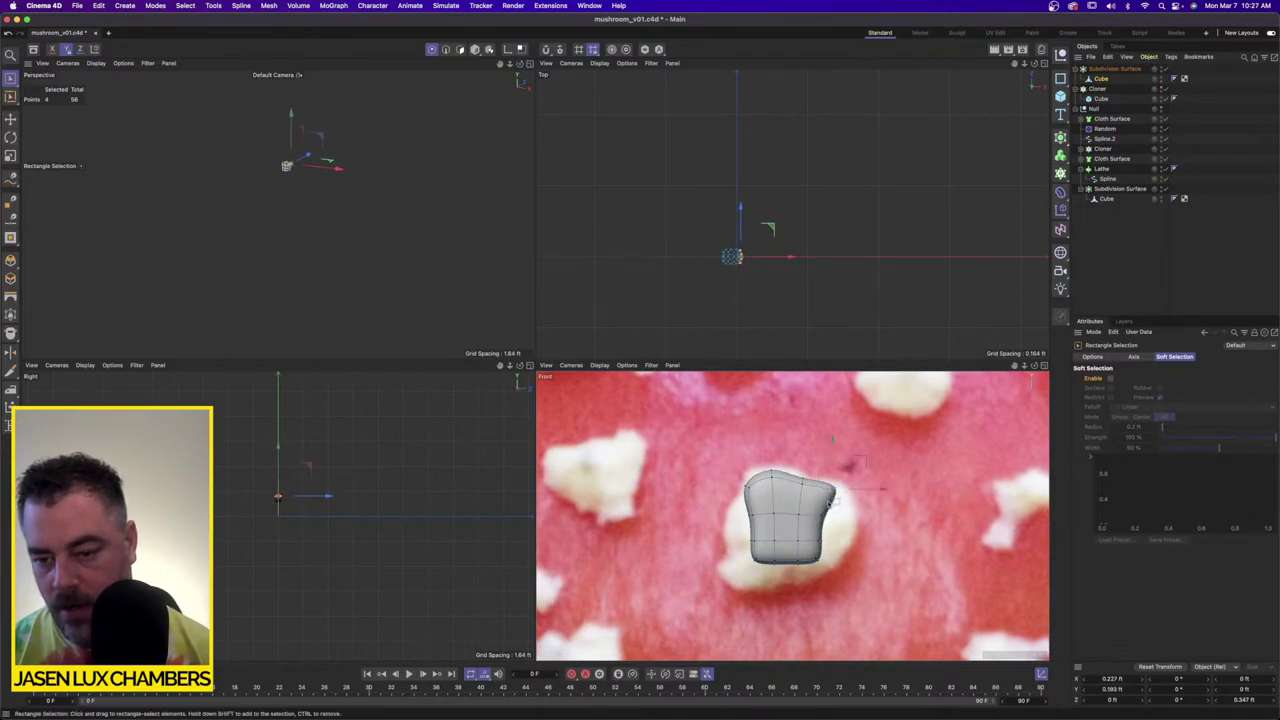
# Step: Move the cube's side and bottom points outward to follow the rest of the white spot's outline in the front view
pyautogui.moveTo(838, 503); pyautogui.dragTo(891, 484)
pyautogui.press('super+z')
pyautogui.moveTo(815, 534); pyautogui.dragTo(874, 512)
pyautogui.moveTo(822, 566); pyautogui.dragTo(878, 562)
pyautogui.moveTo(742, 554); pyautogui.dragTo(778, 516)
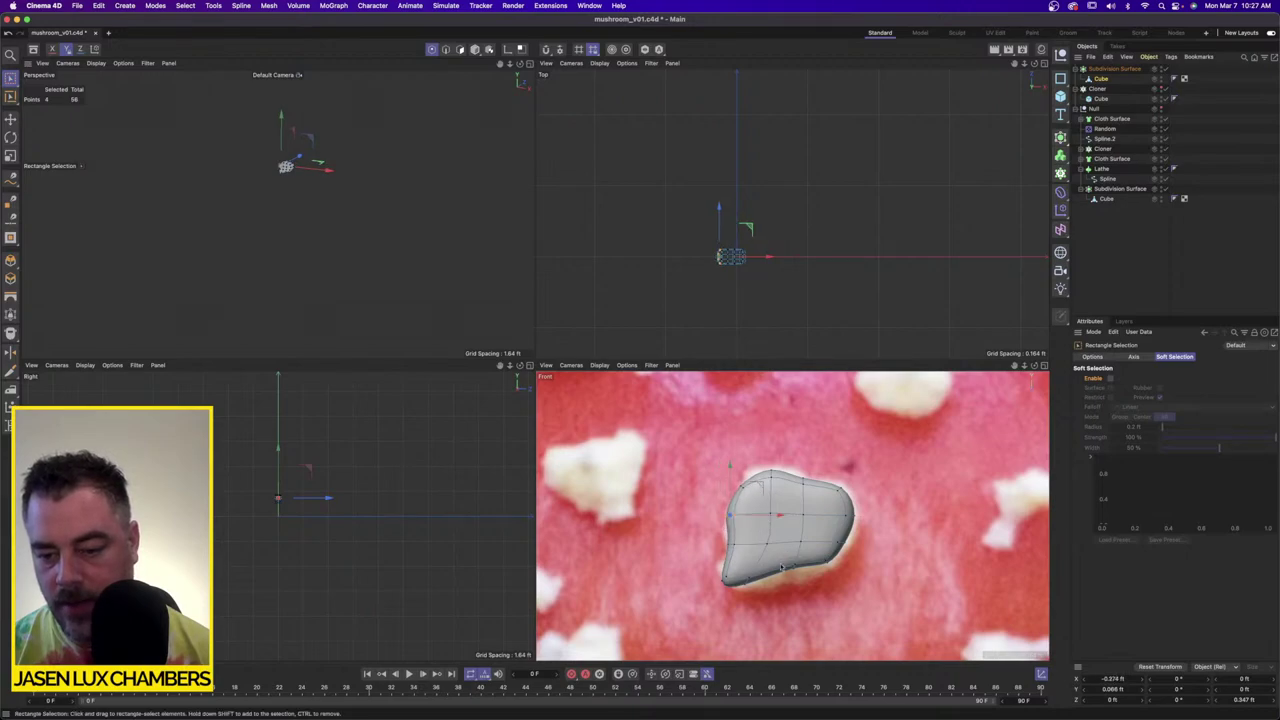
pyautogui.moveTo(766, 603); pyautogui.dragTo(828, 545)
pyautogui.moveTo(762, 452); pyautogui.dragTo(812, 498)
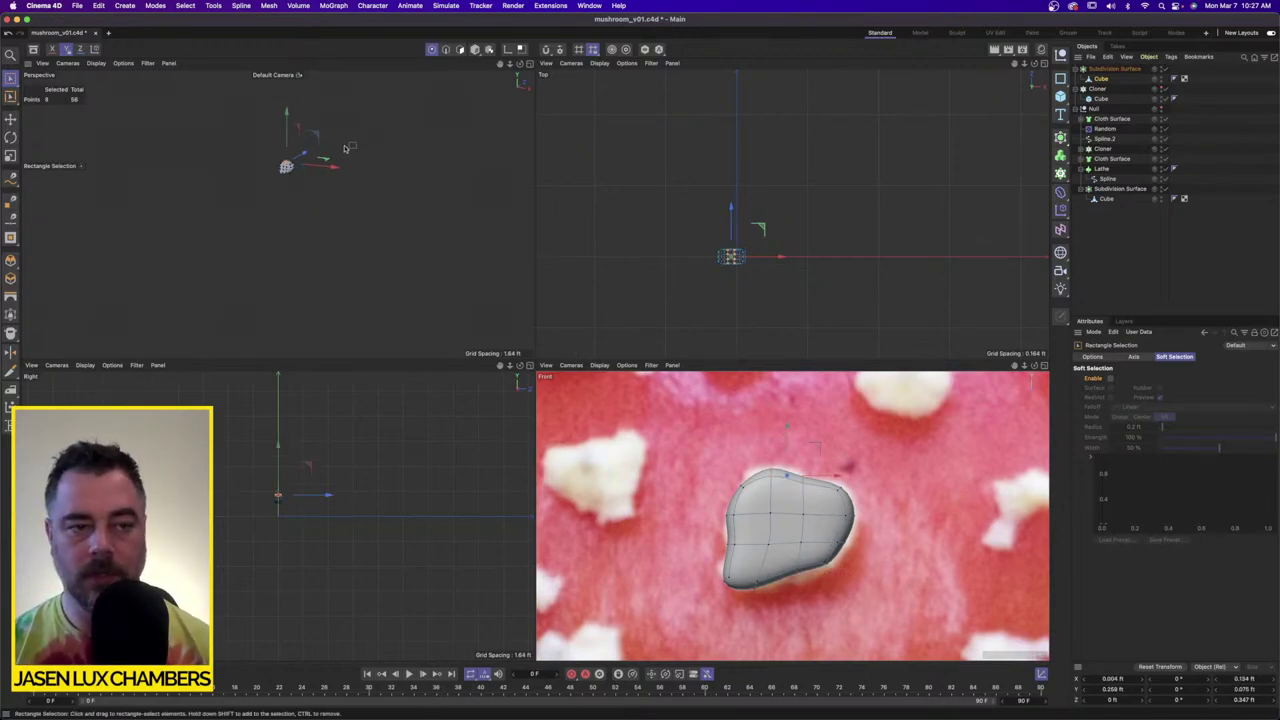
# Step: Scale the centre points of the cube's front and back faces apart to give the spot a rounder depth
pyautogui.press('s')
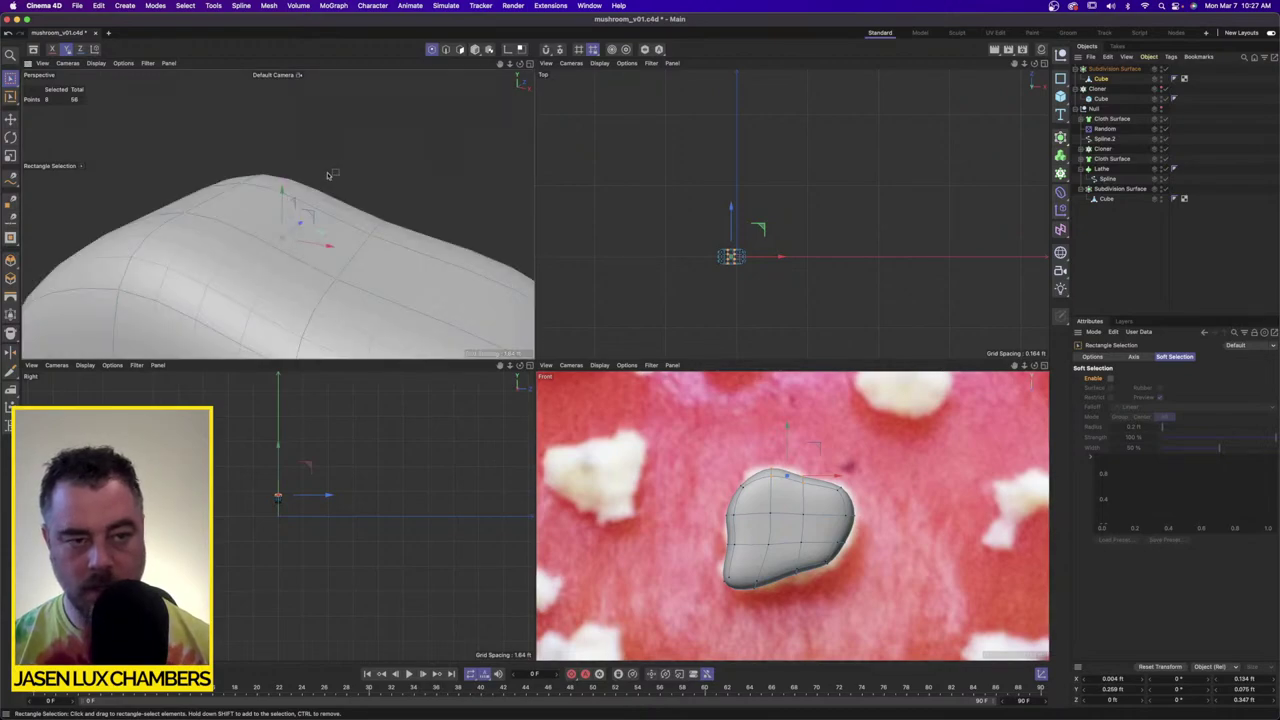
pyautogui.keyDown('alt'); pyautogui.moveTo(385, 211); pyautogui.dragTo(309, 214, button='right'); pyautogui.keyUp('alt')
pyautogui.keyDown('alt'); pyautogui.moveTo(375, 224); pyautogui.dragTo(389, 222); pyautogui.keyUp('alt')
pyautogui.scroll(4, 389, 222)
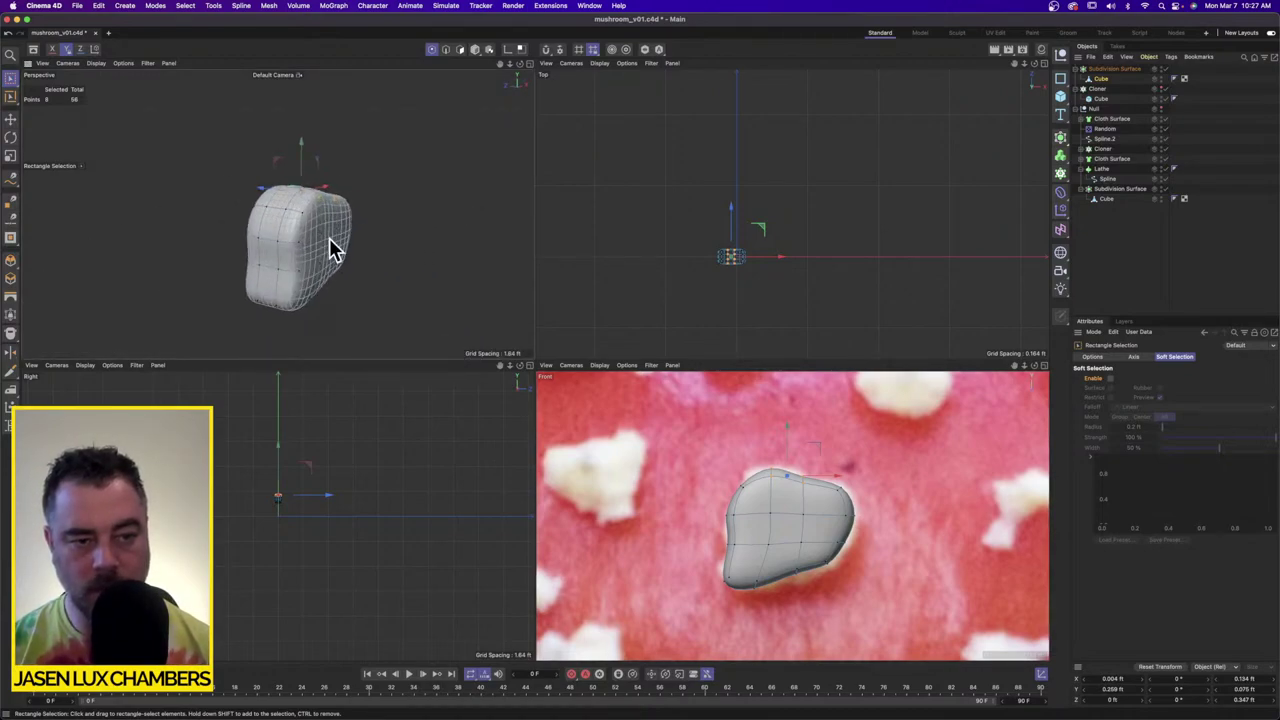
pyautogui.keyDown('alt'); pyautogui.moveTo(324, 250); pyautogui.dragTo(437, 277); pyautogui.keyUp('alt')
pyautogui.click(10, 155)
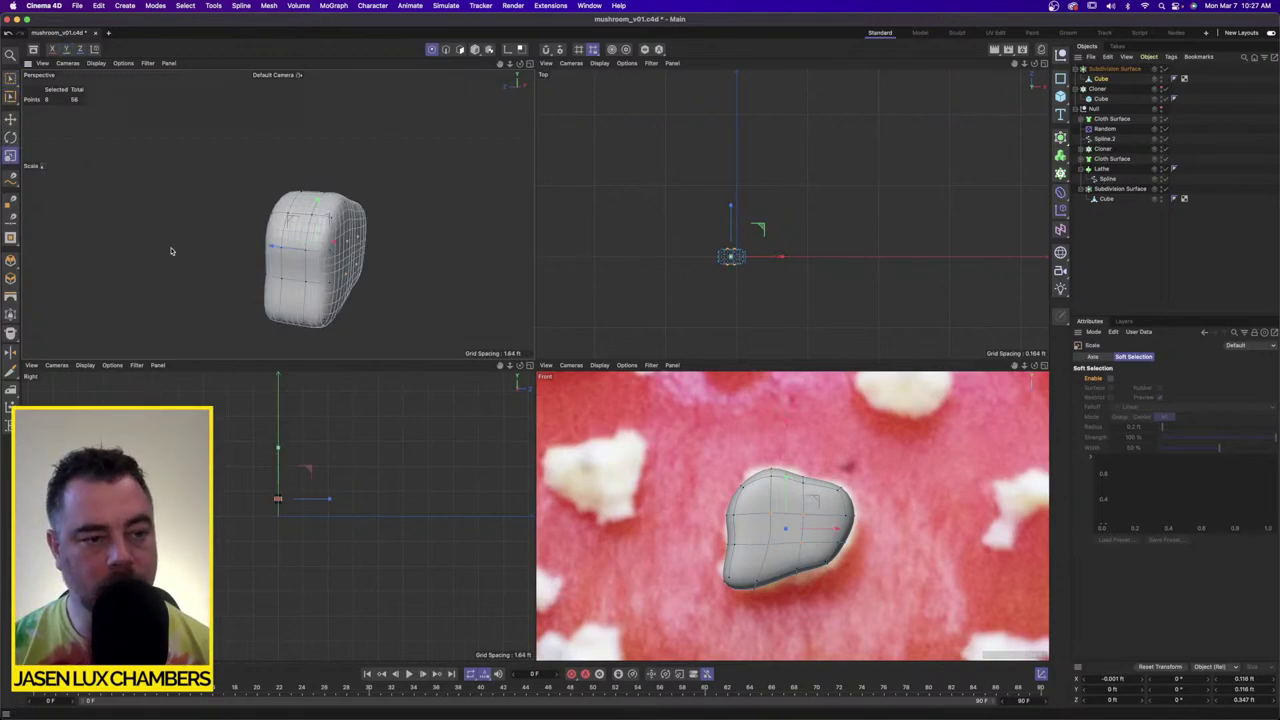
pyautogui.moveTo(170, 251); pyautogui.dragTo(275, 247)
# Step: Smooth all of the spot's points with the Iron tool and scale the mesh up slightly to fit the photo again
pyautogui.hotkey('ctrl', 'a')
pyautogui.click(245, 5)
pyautogui.moveTo(268, 5)
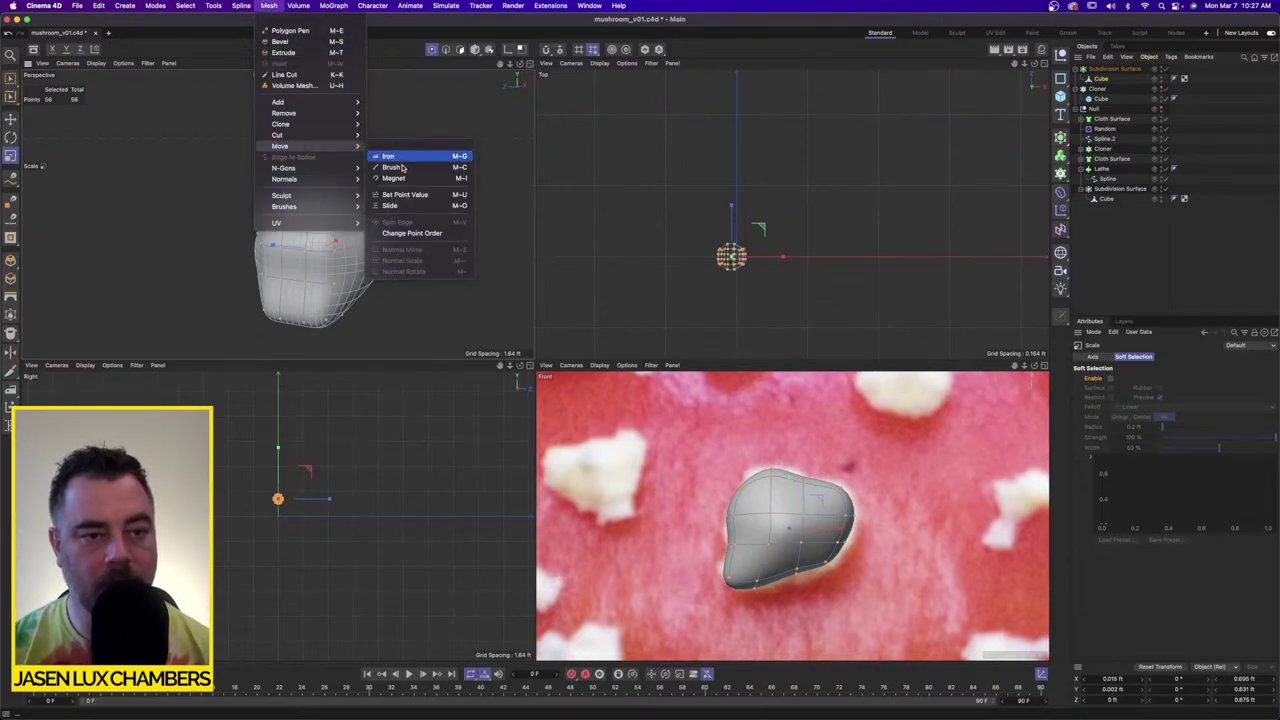
pyautogui.click(388, 156)
pyautogui.moveTo(286, 220); pyautogui.dragTo(437, 199)
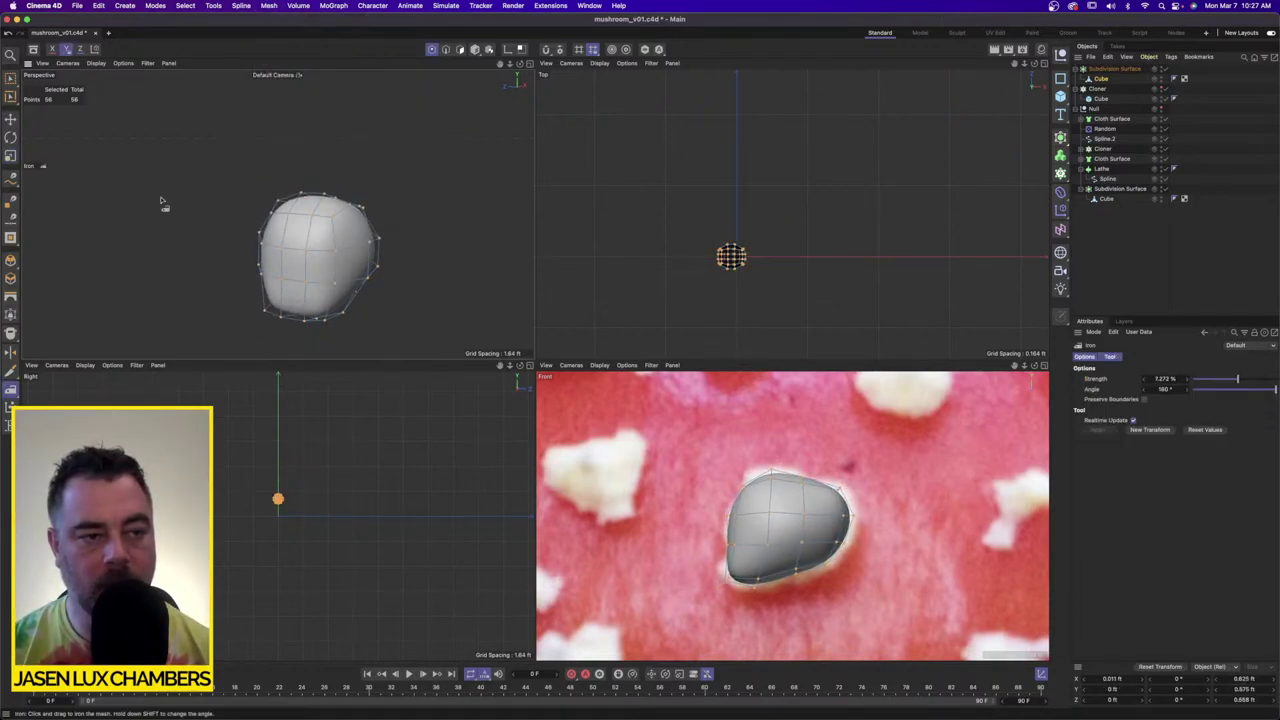
pyautogui.click(12, 153)
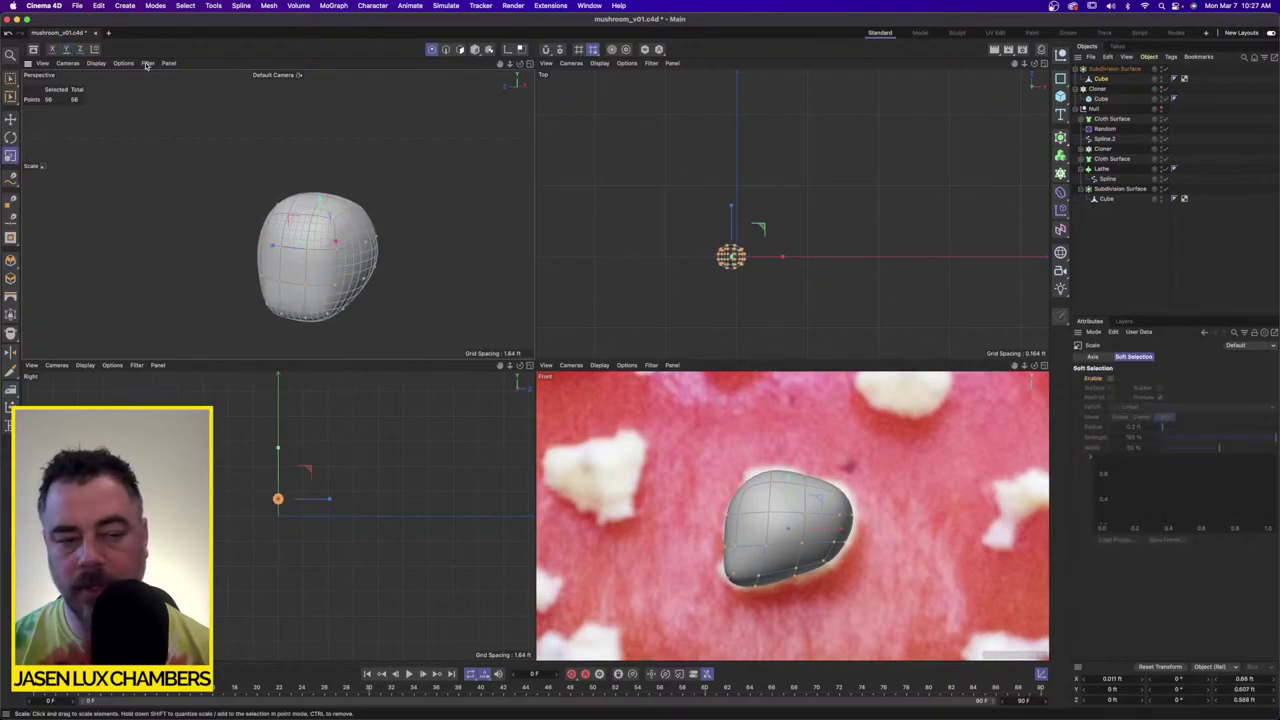
# Step: Adjust the spot's upper-right edge points to fit the photo outline in the front view
pyautogui.moveTo(10, 78); pyautogui.dragTo(65, 108)
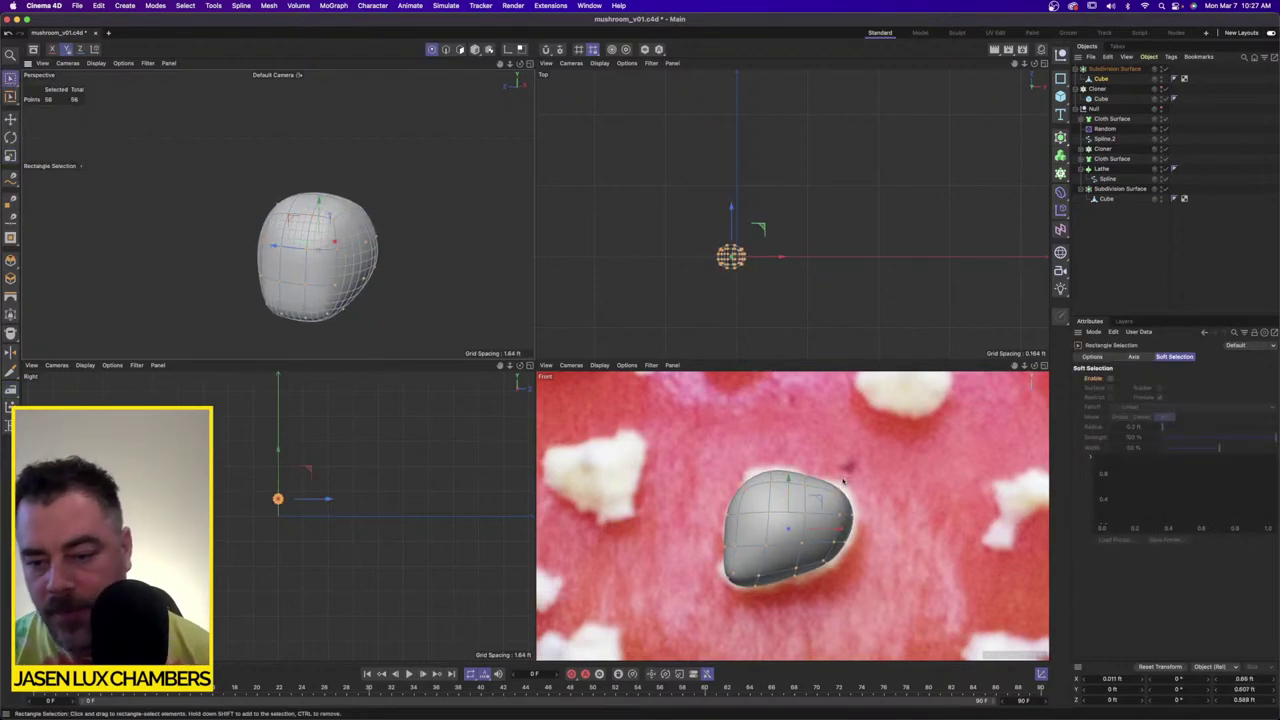
pyautogui.moveTo(845, 480); pyautogui.dragTo(887, 487)
pyautogui.press('space')
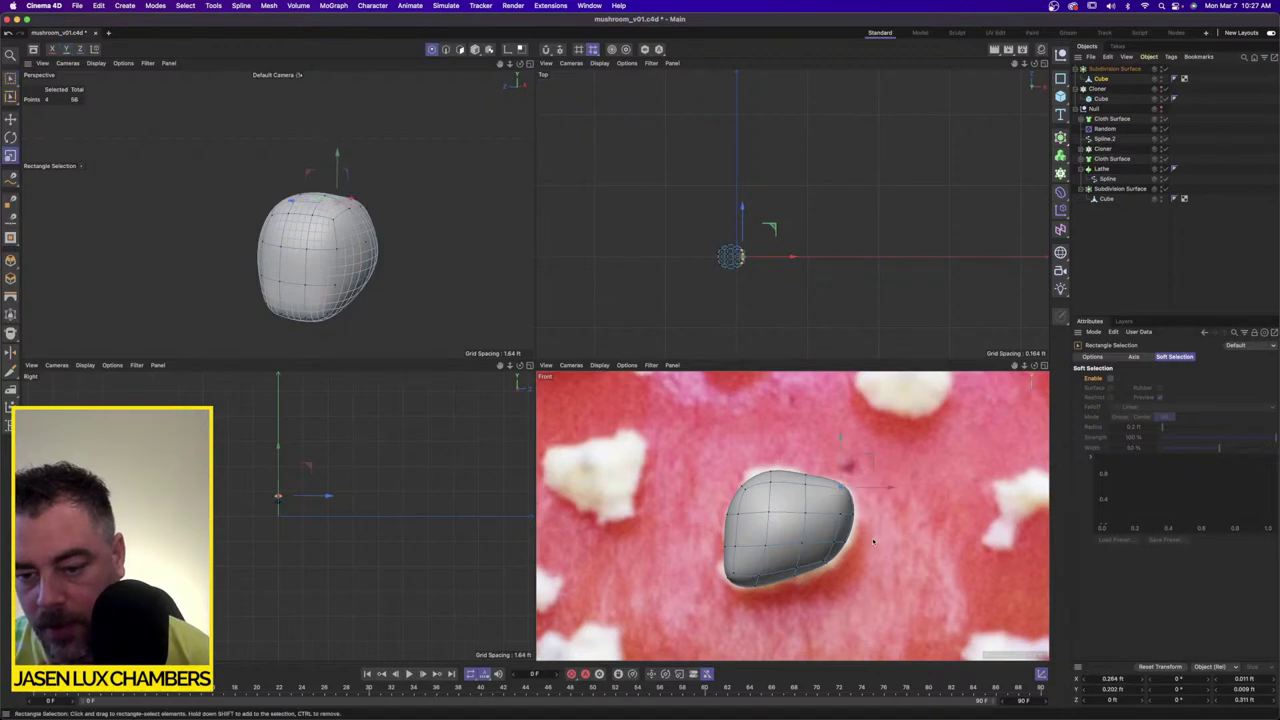
pyautogui.press('t')
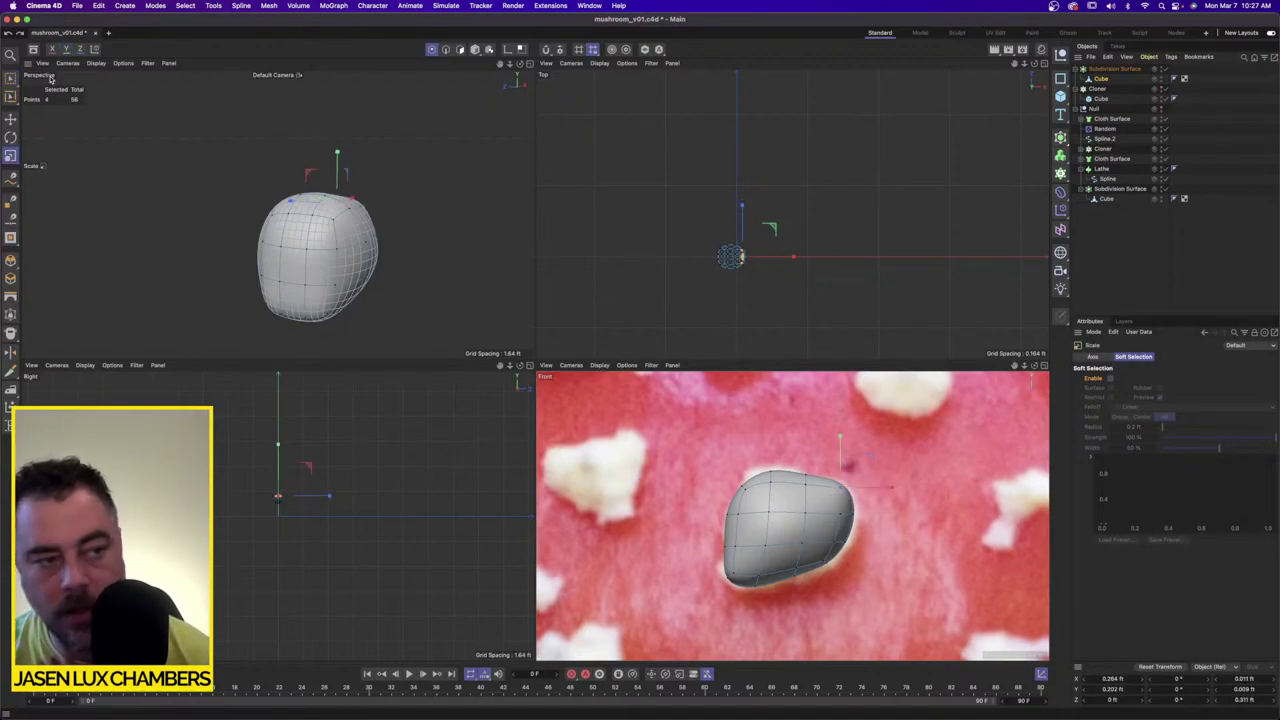
pyautogui.moveTo(10, 79); pyautogui.dragTo(45, 109)
pyautogui.press('t')
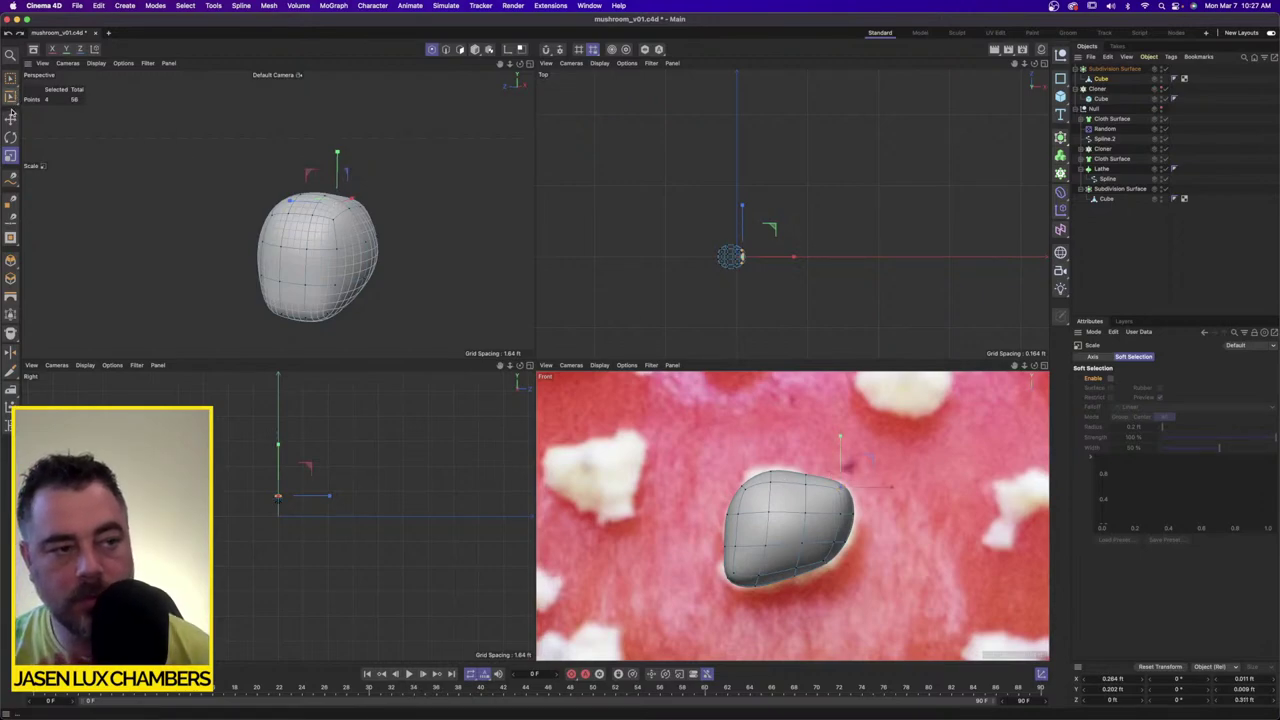
pyautogui.moveTo(10, 78); pyautogui.dragTo(60, 106)
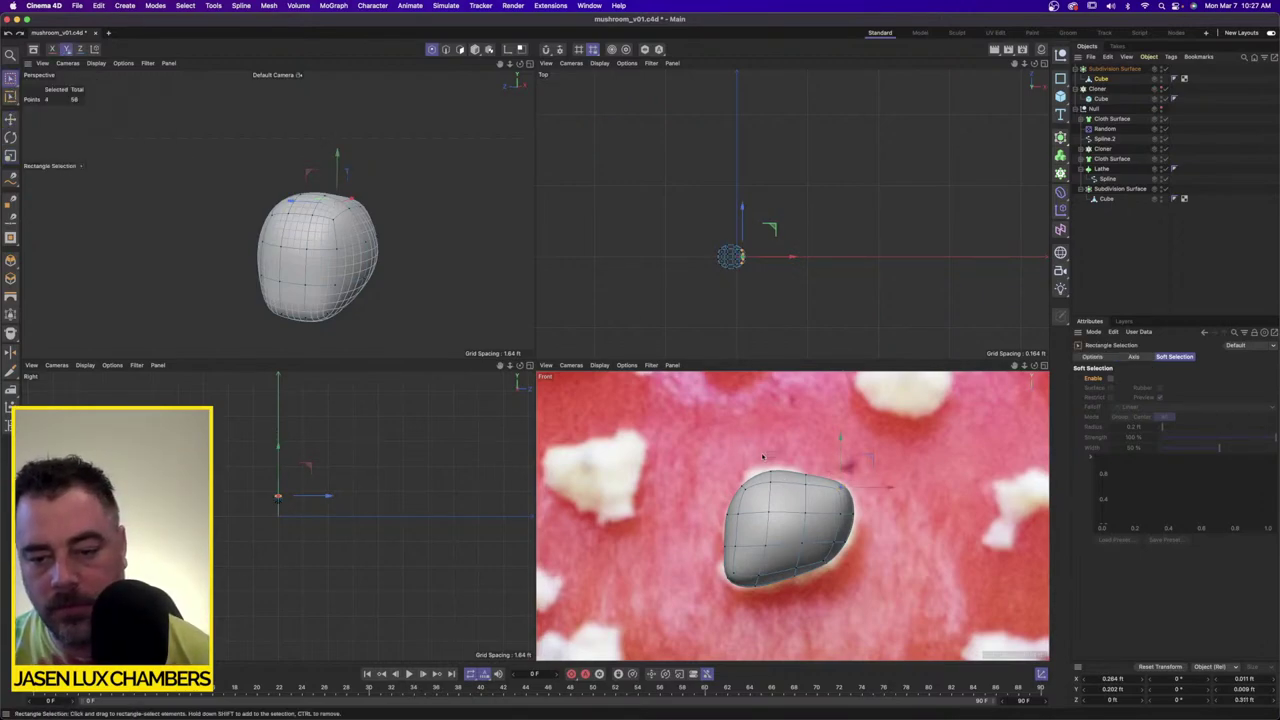
# Step: Pull the spot's top and upper-left points outward to the edge of the white patch in the front view
pyautogui.press('e')
pyautogui.moveTo(788, 500); pyautogui.dragTo(752, 521)
pyautogui.press('space')
pyautogui.press('e')
pyautogui.press('0')
pyautogui.press('e')
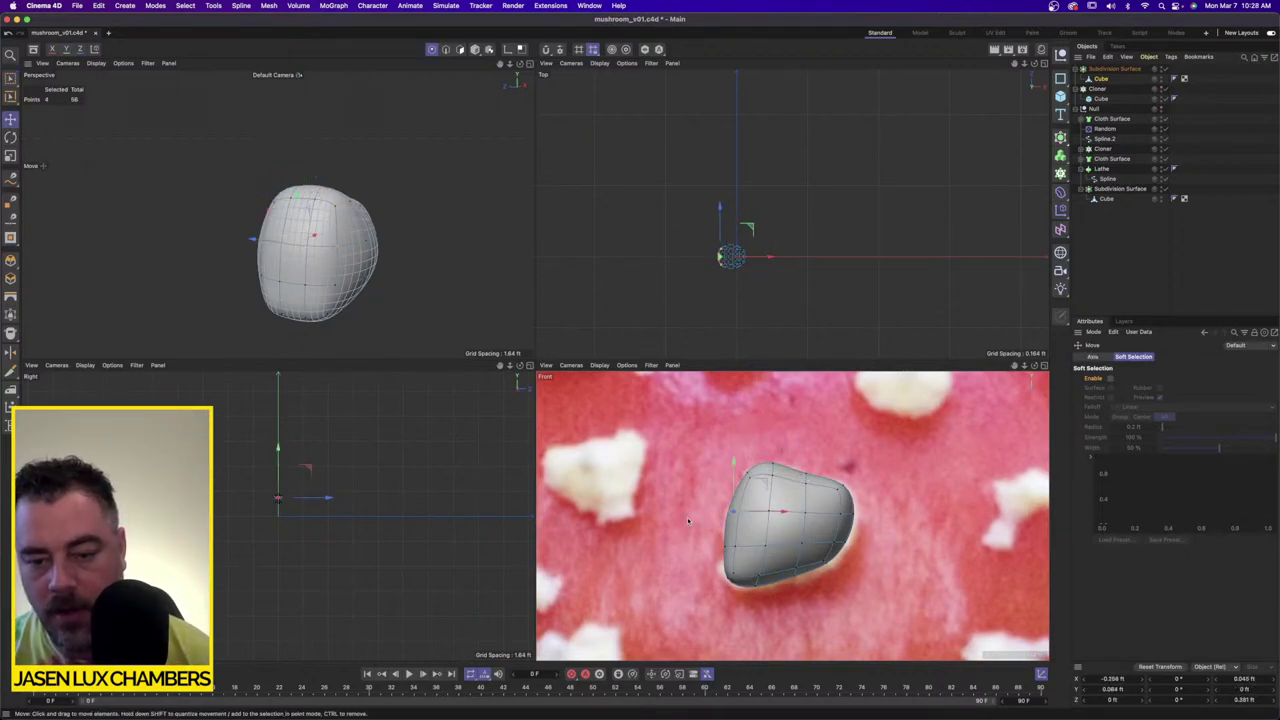
# Step: Move the spot's lower-left and bottom edge points to refine its irregular lower outline against the photo
pyautogui.moveTo(672, 518); pyautogui.dragTo(843, 577)
pyautogui.press('space')
pyautogui.press('space')
pyautogui.press('0')
pyautogui.press('space')
pyautogui.press('space')
pyautogui.press('e')
pyautogui.press('space')
pyautogui.press('space')
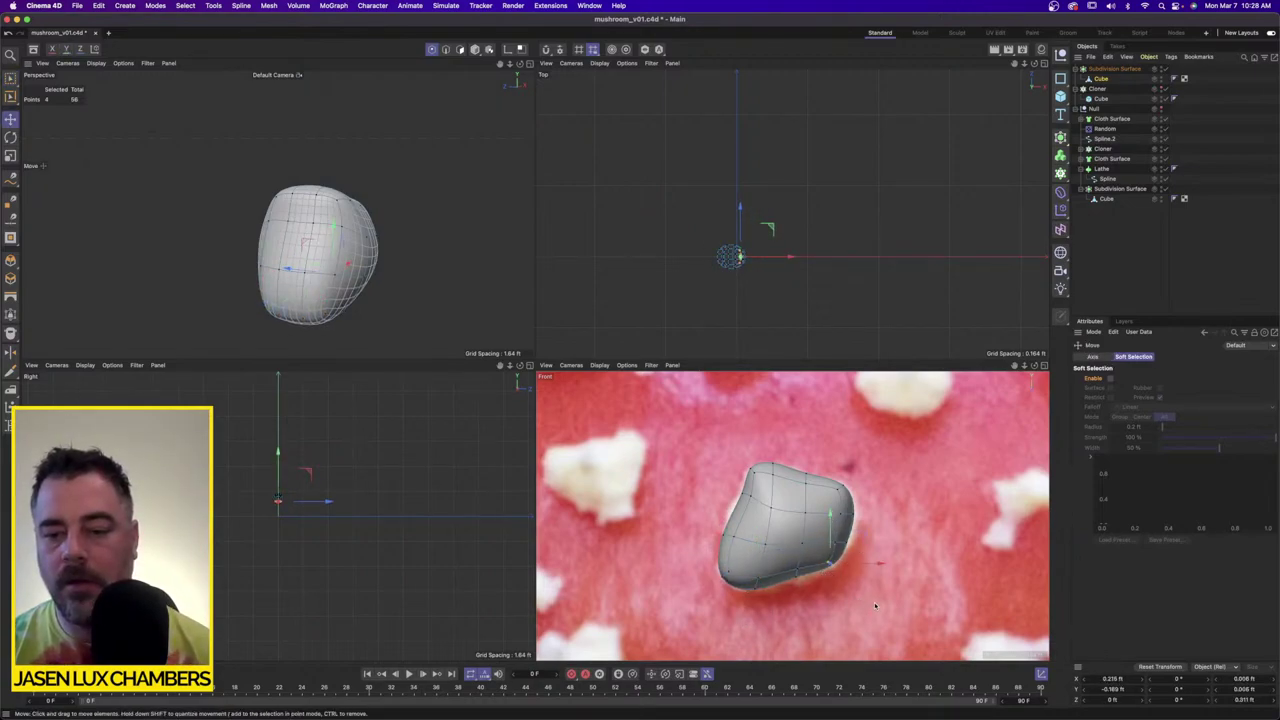
# Step: Fit the spot's right edge points to the photo outline and deselect the mesh to compare it with the whole cap
pyautogui.press('0')
pyautogui.moveTo(826, 519); pyautogui.dragTo(827, 519)
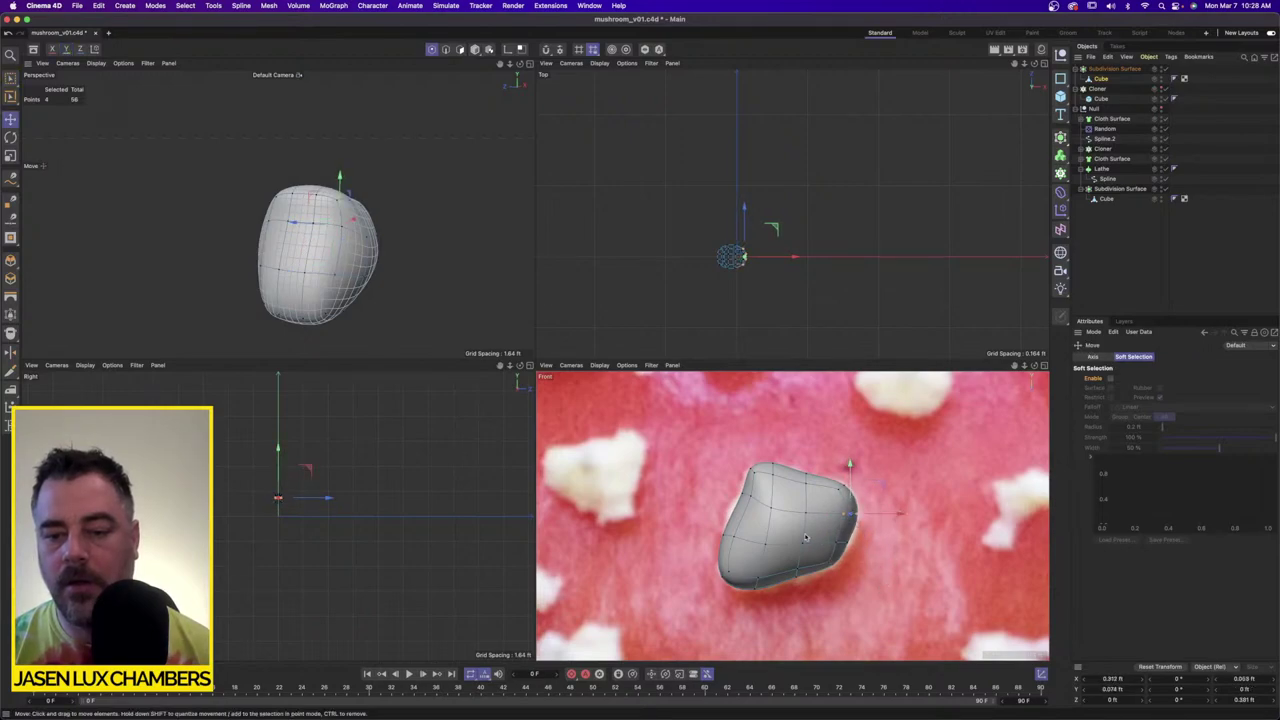
pyautogui.click(1161, 249)
pyautogui.scroll(-5, 443, 263)
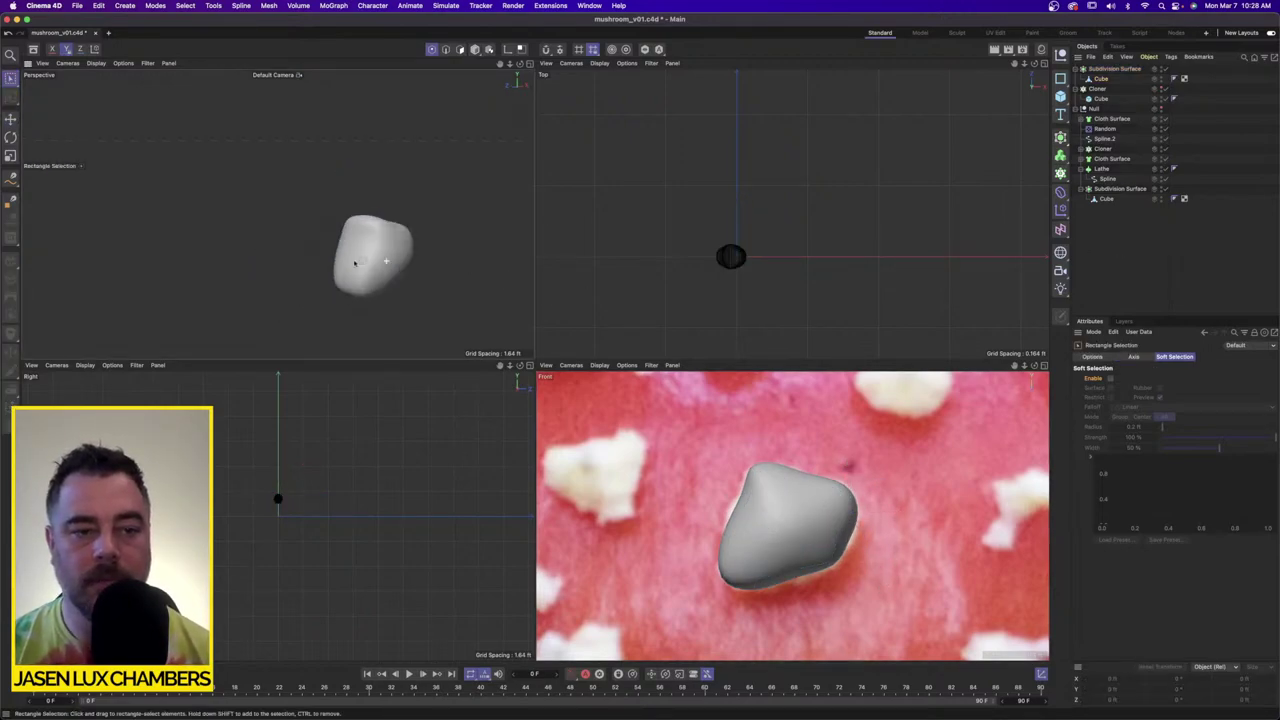
pyautogui.scroll(3, 296, 215)
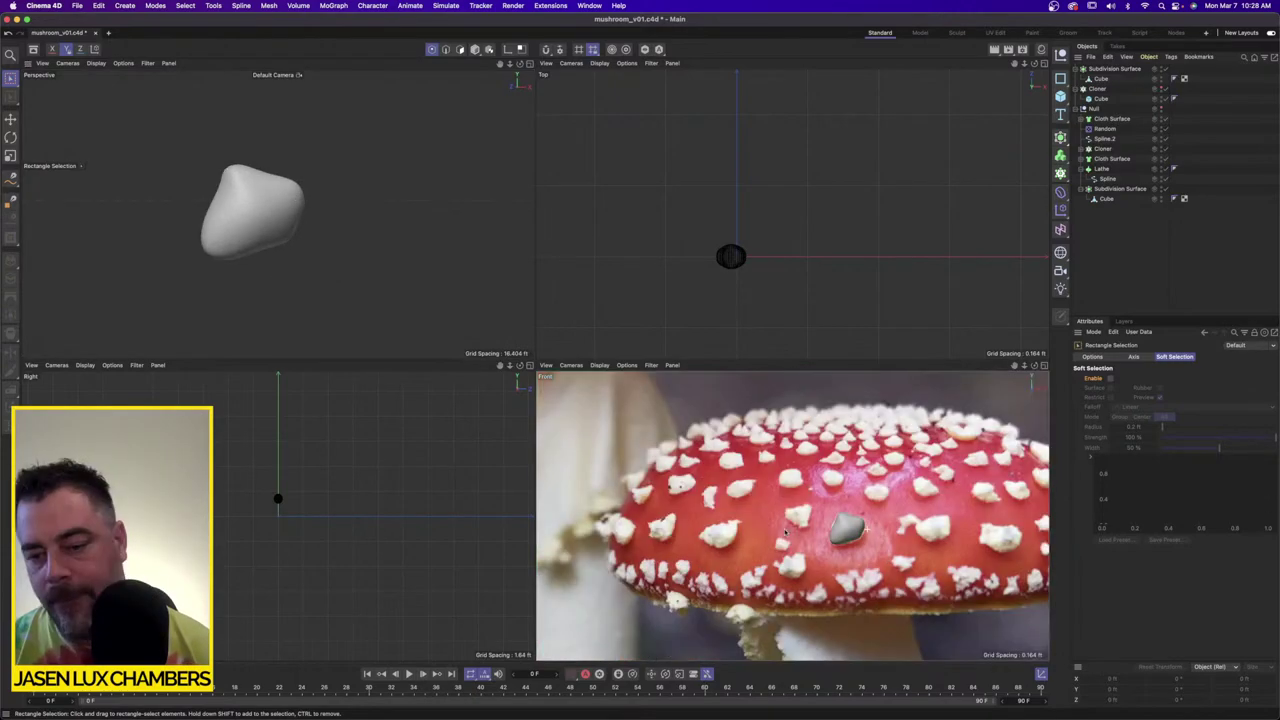
pyautogui.scroll(2, 878, 531)
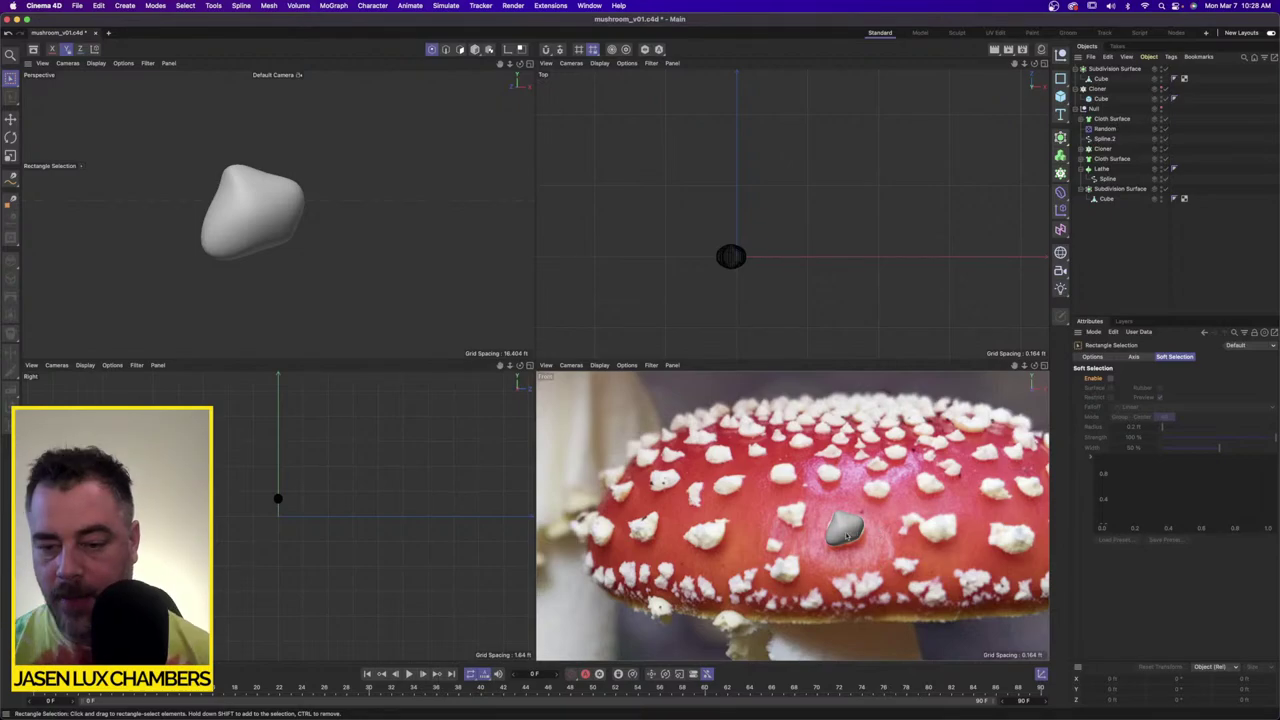
pyautogui.scroll(2, 846, 537)
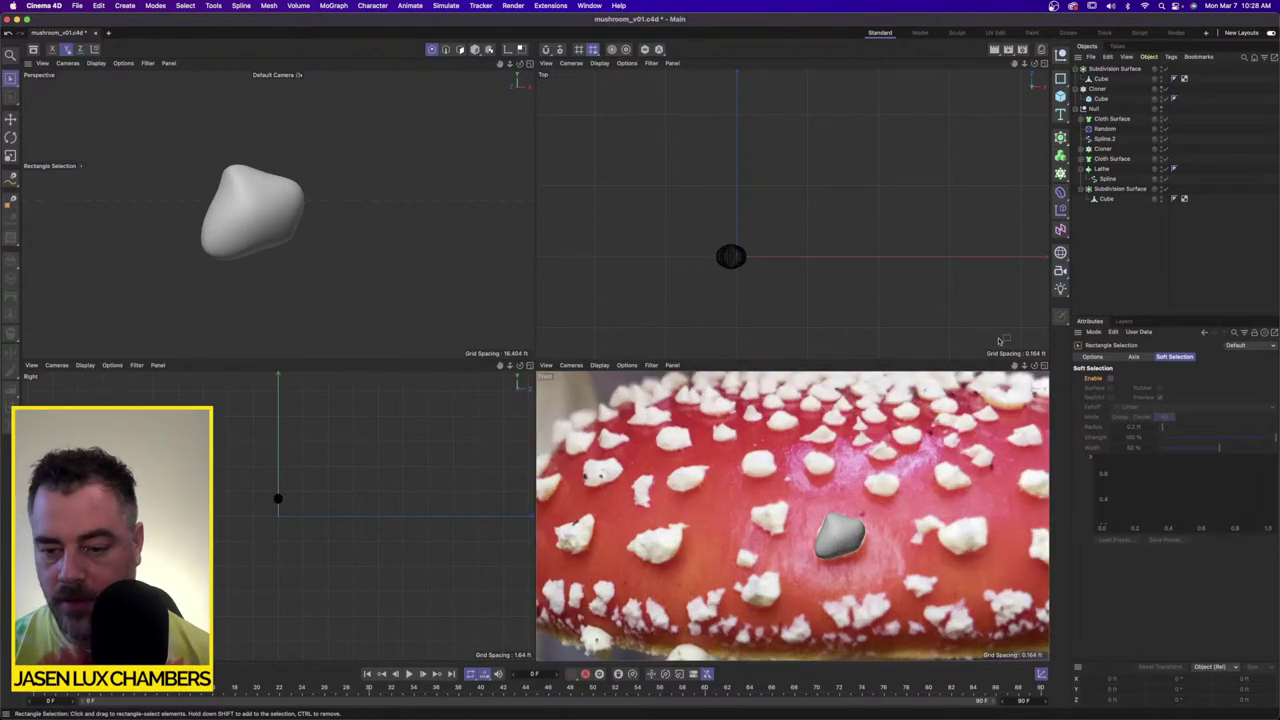
# Step: Delete the Cloner together with its child cube
pyautogui.click(1100, 89)
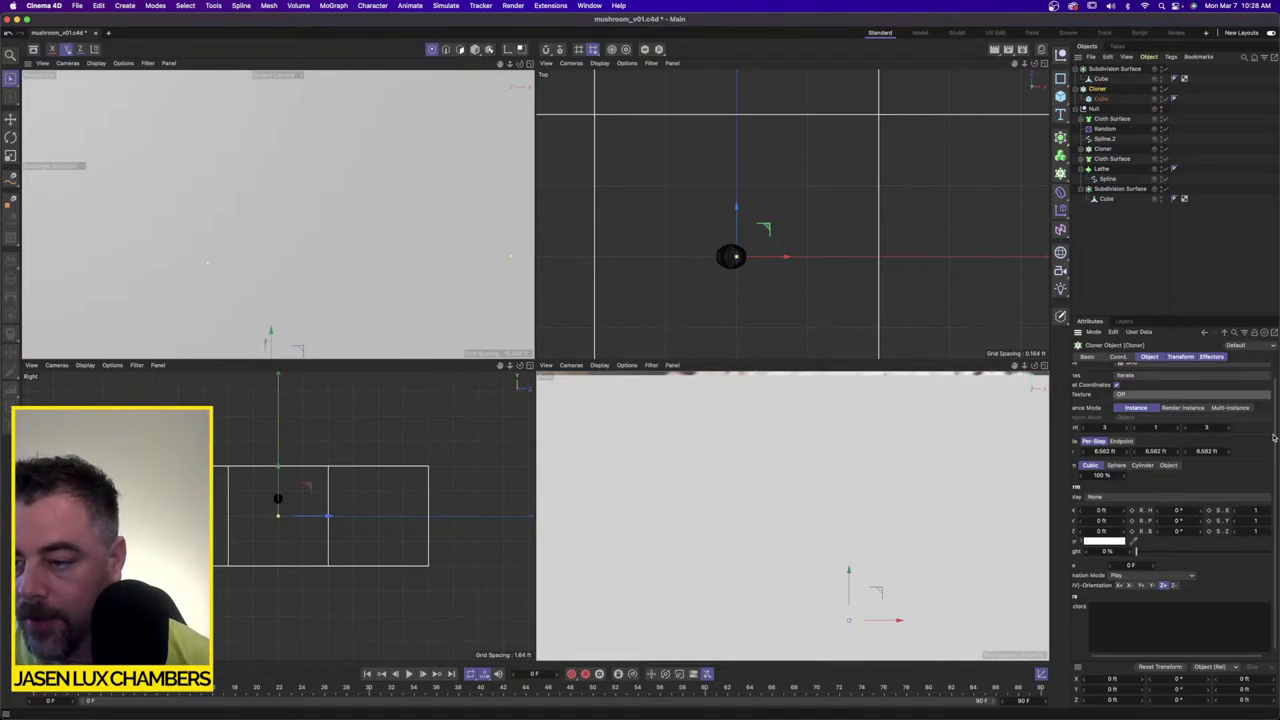
pyautogui.scroll(2, 1273, 437)
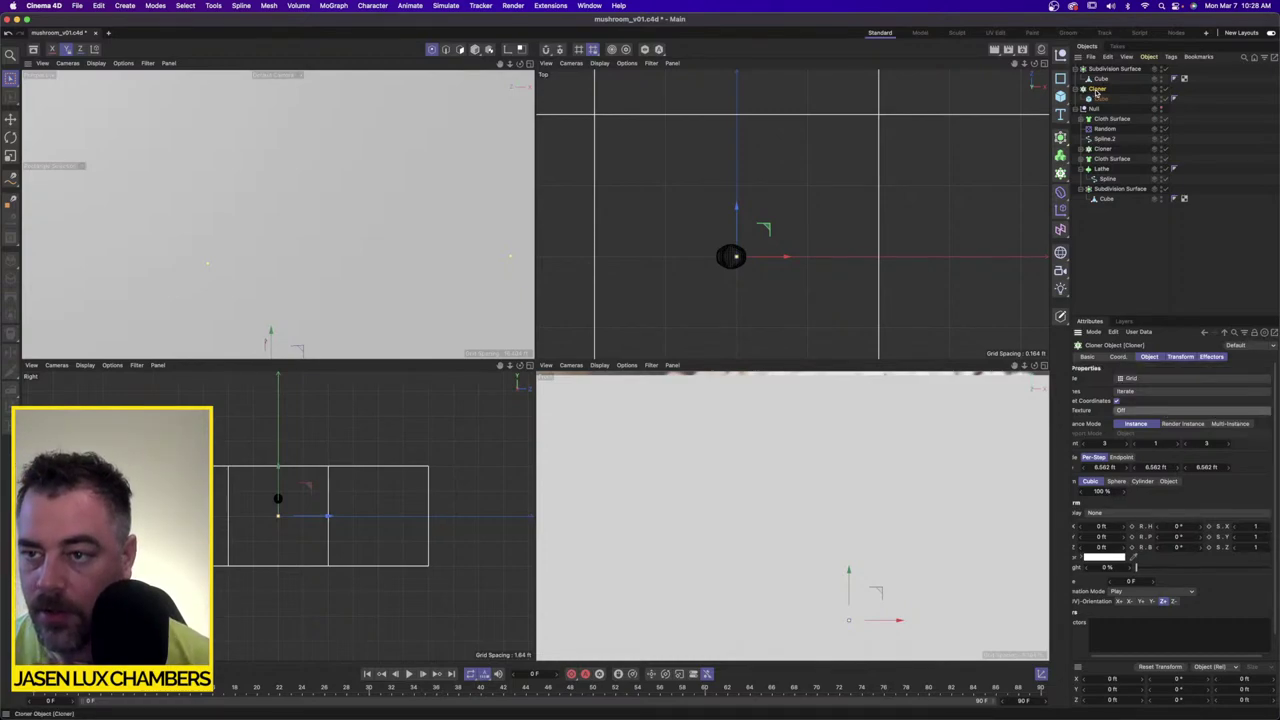
pyautogui.press('Delete')
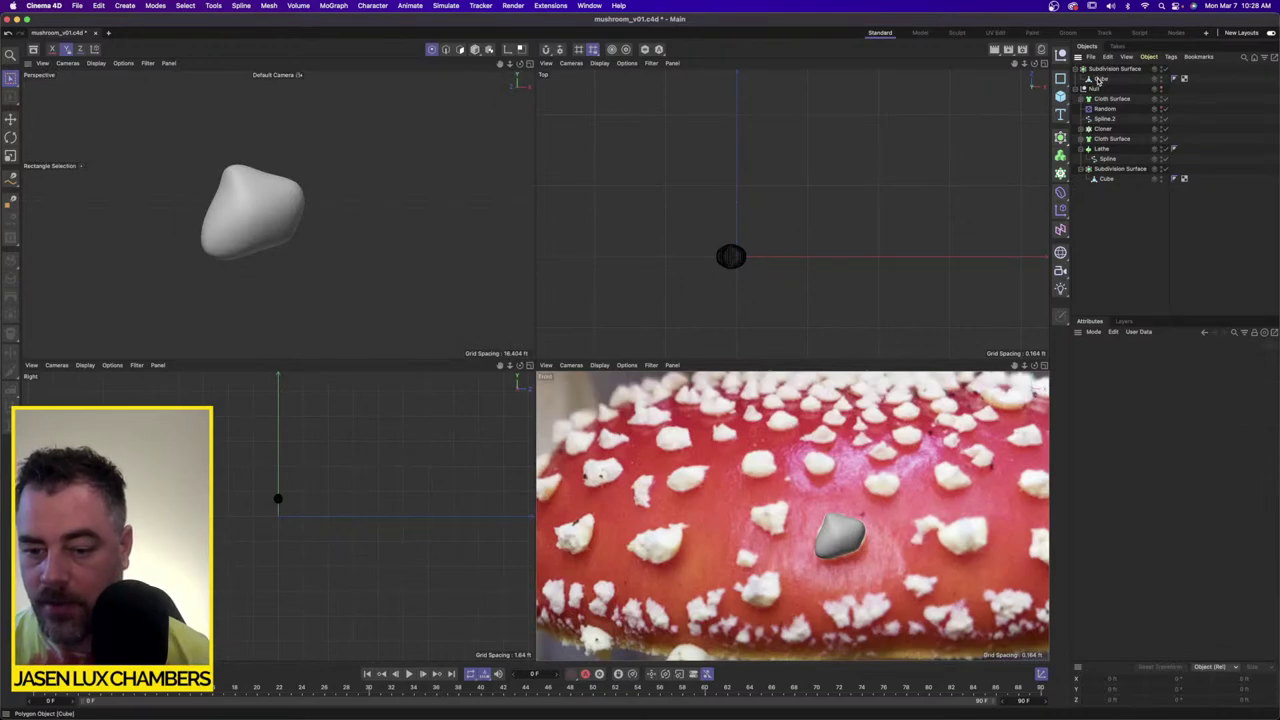
# Step: Duplicate the spot mesh and group the original and the copy in a null under the Subdivision Surface
pyautogui.click(1100, 79)
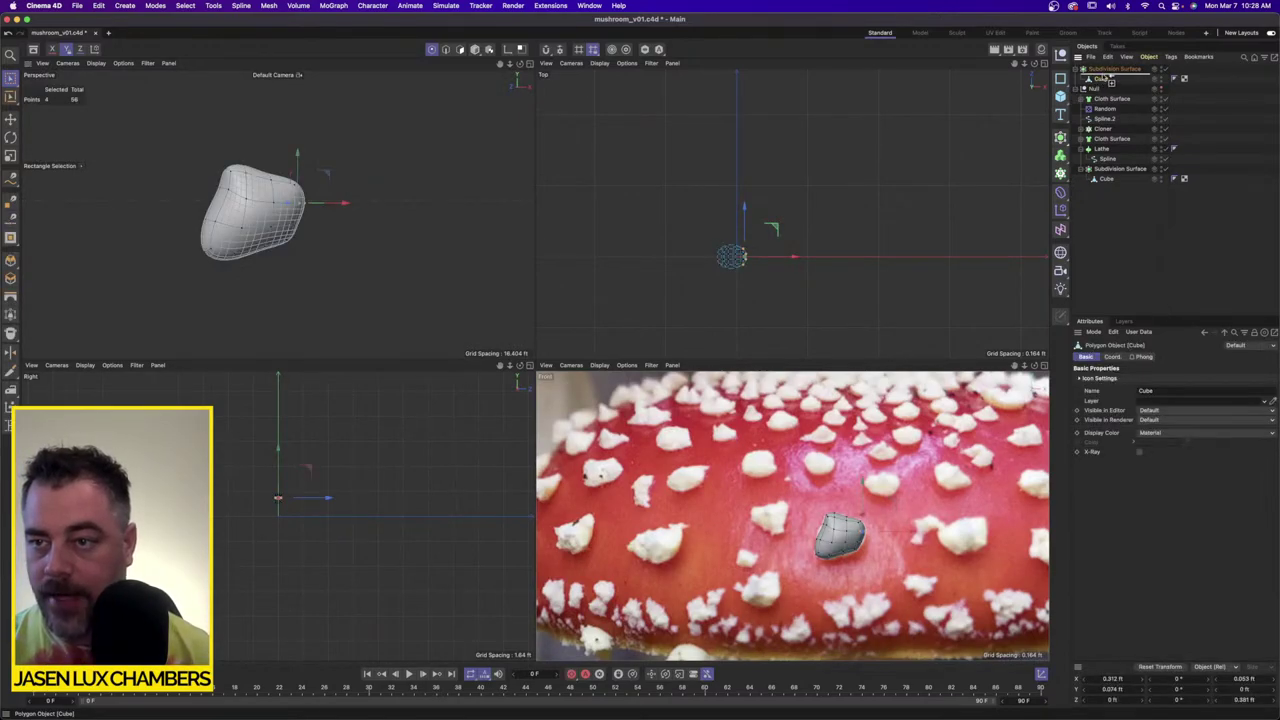
pyautogui.keyDown('ctrl'); pyautogui.moveTo(1110, 82); pyautogui.dragTo(1106, 85); pyautogui.keyUp('ctrl')
pyautogui.hotkey('alt', 'g')
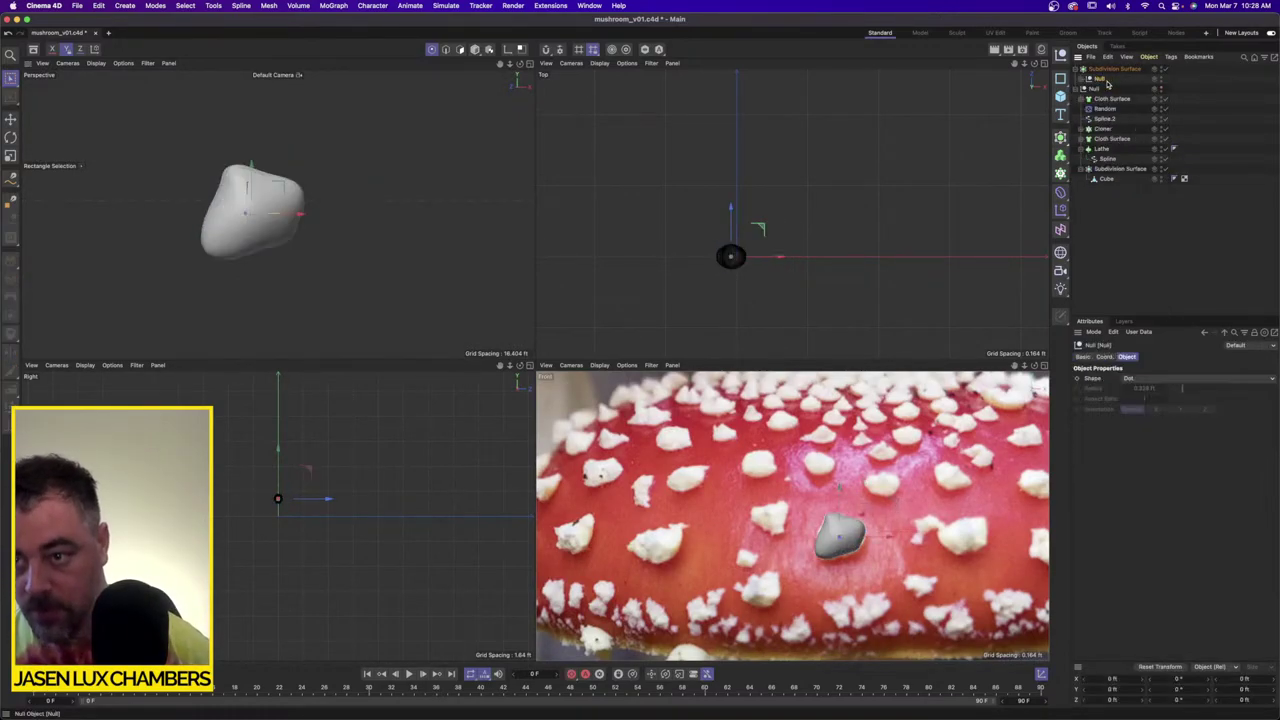
pyautogui.click(1083, 78)
pyautogui.click(1108, 88)
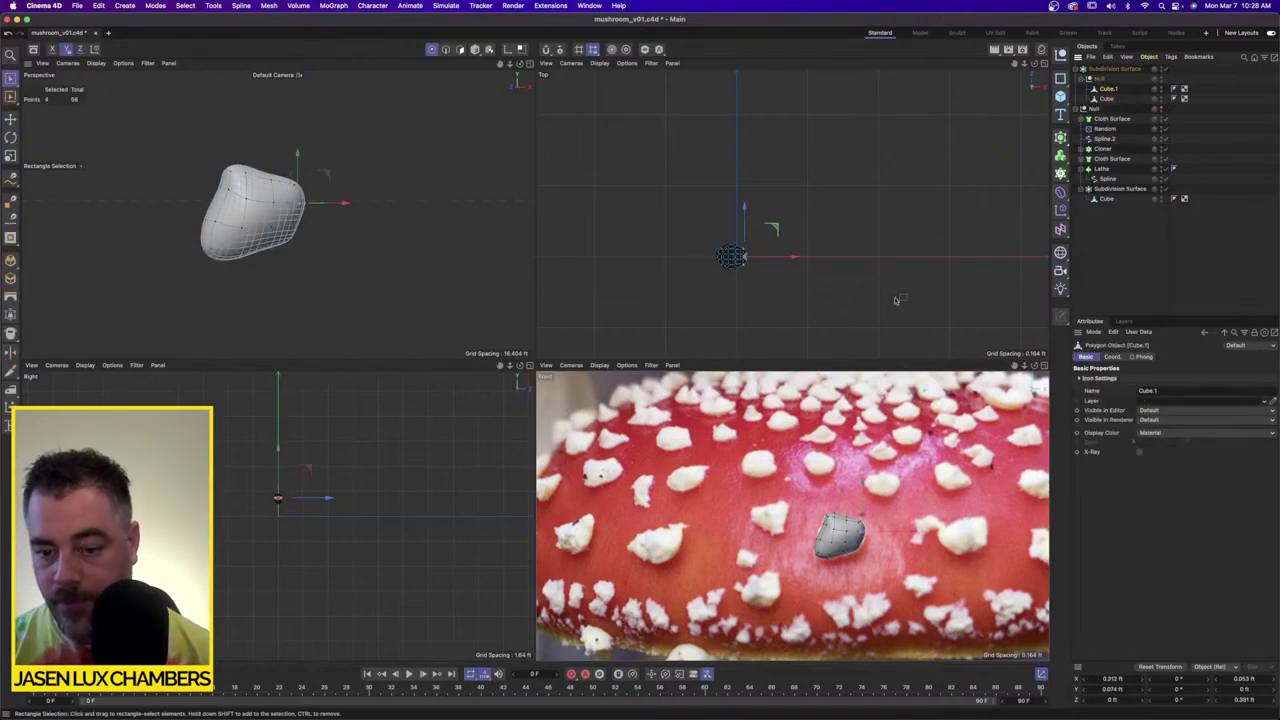
# Step: Move all points of the copied spot onto the white patch to the original's left and rotate them to match its orientation
pyautogui.press('super+a')
pyautogui.click(10, 119)
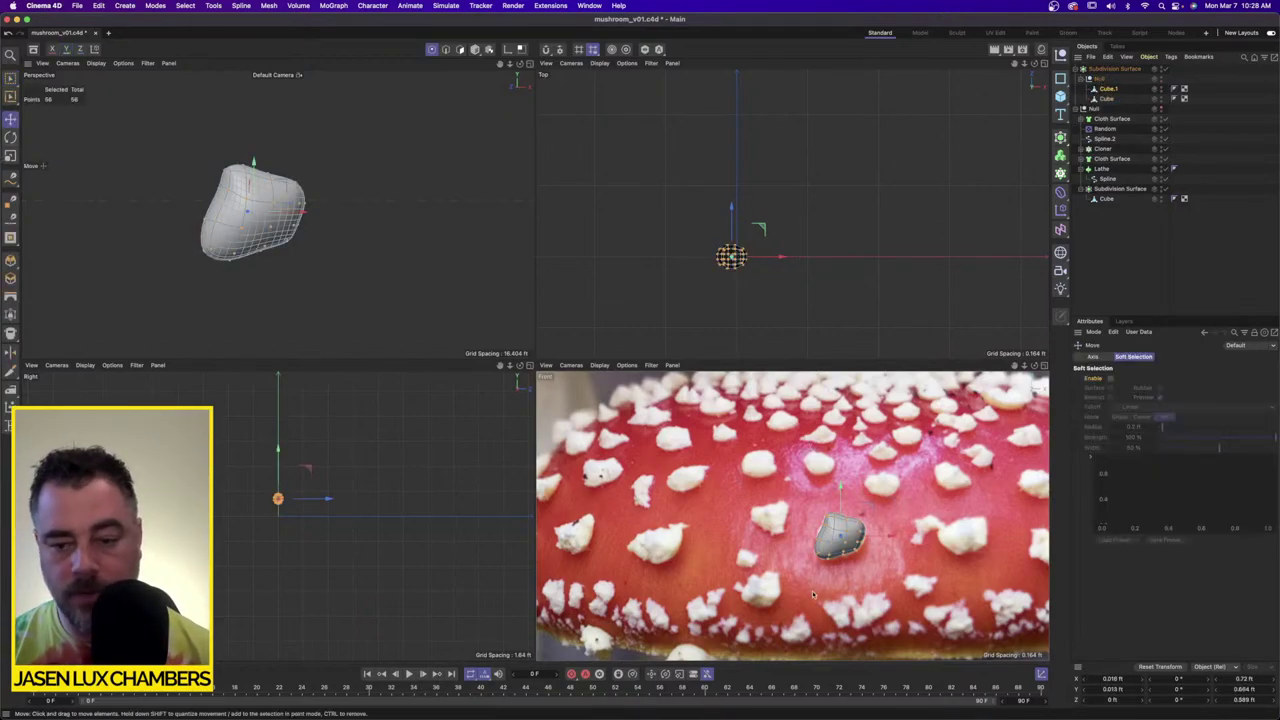
pyautogui.moveTo(753, 537); pyautogui.dragTo(565, 540)
pyautogui.press('r')
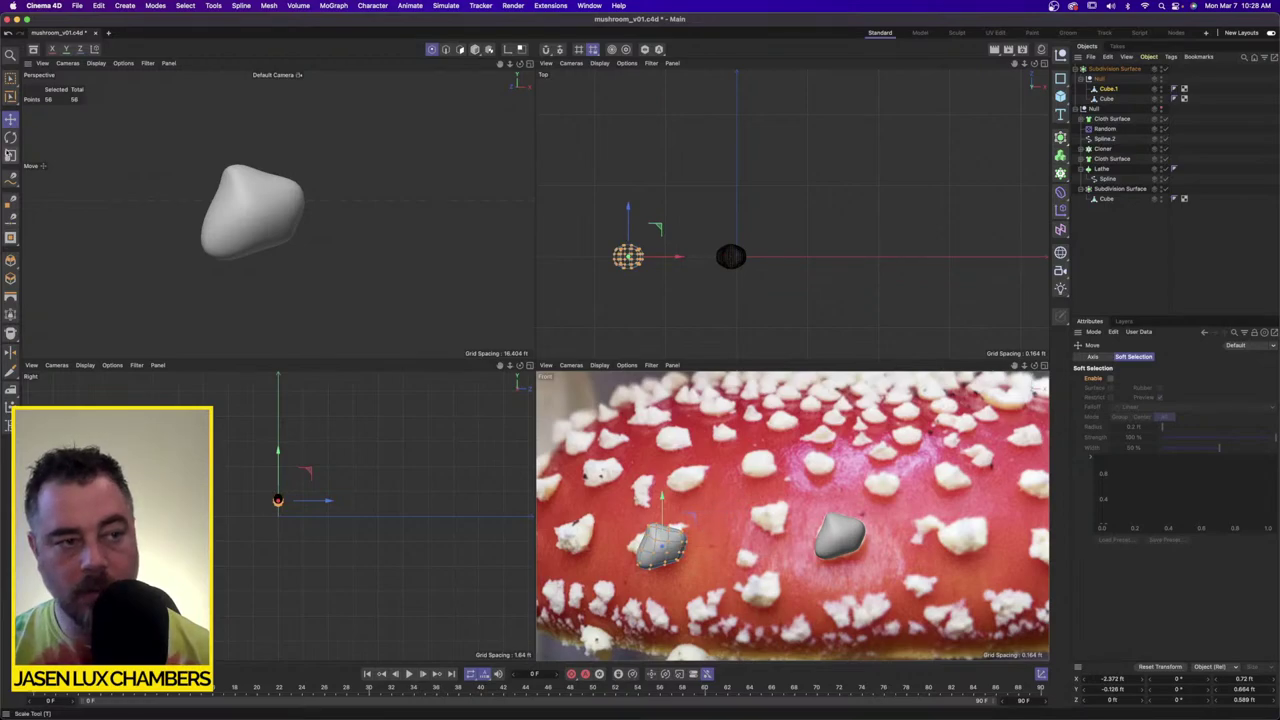
pyautogui.moveTo(694, 560); pyautogui.dragTo(663, 556)
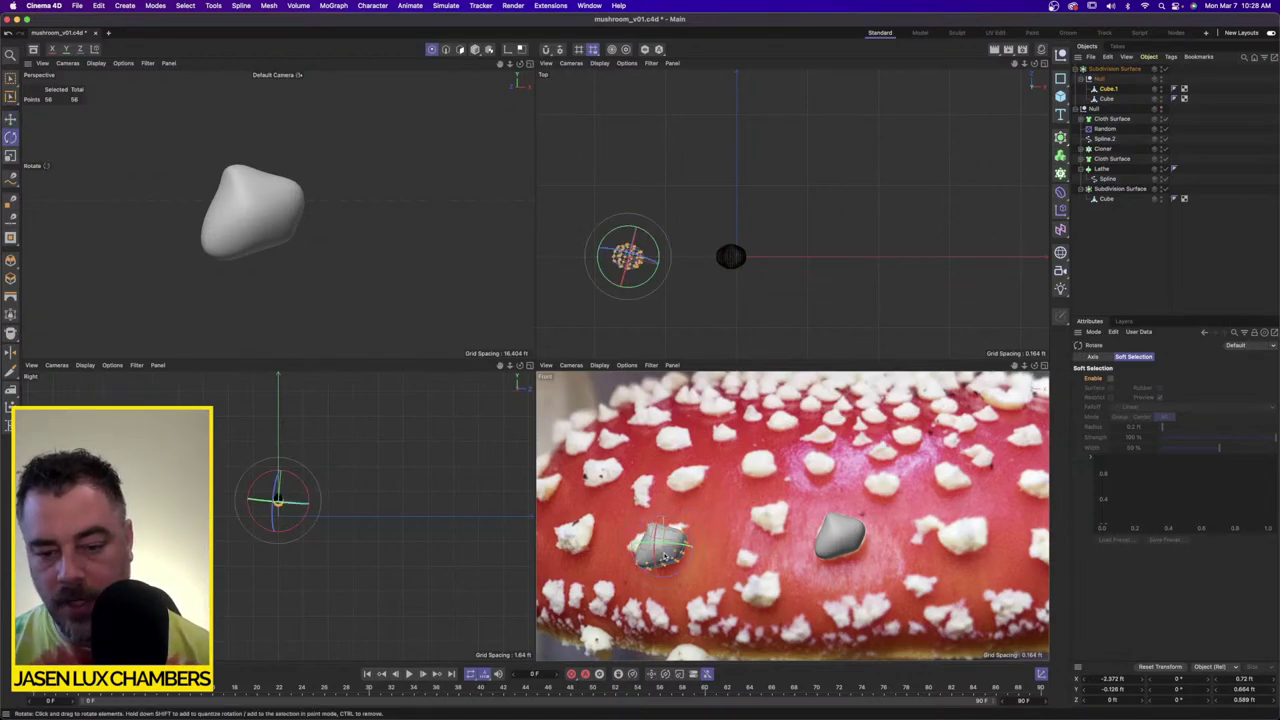
pyautogui.scroll(5, 663, 556)
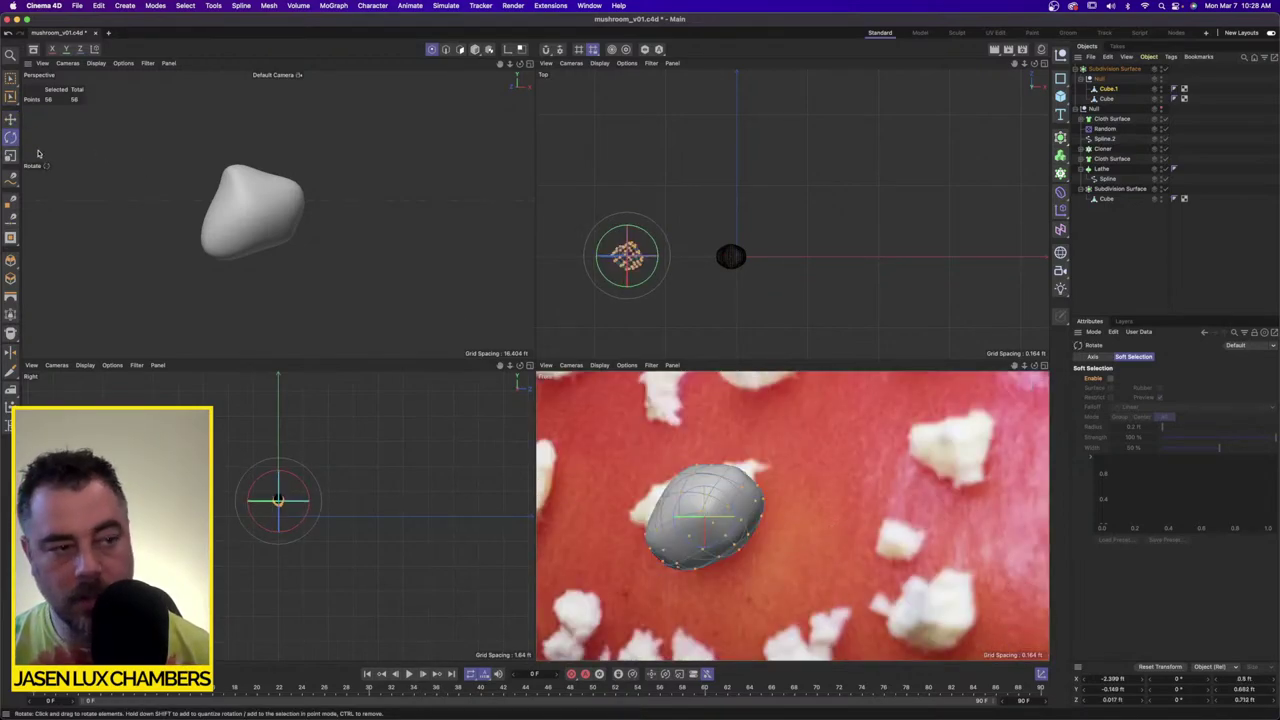
# Step: Pull the copied spot's left edge point outward to the edge of the white patch in the front view
pyautogui.press('e')
pyautogui.click(645, 537)
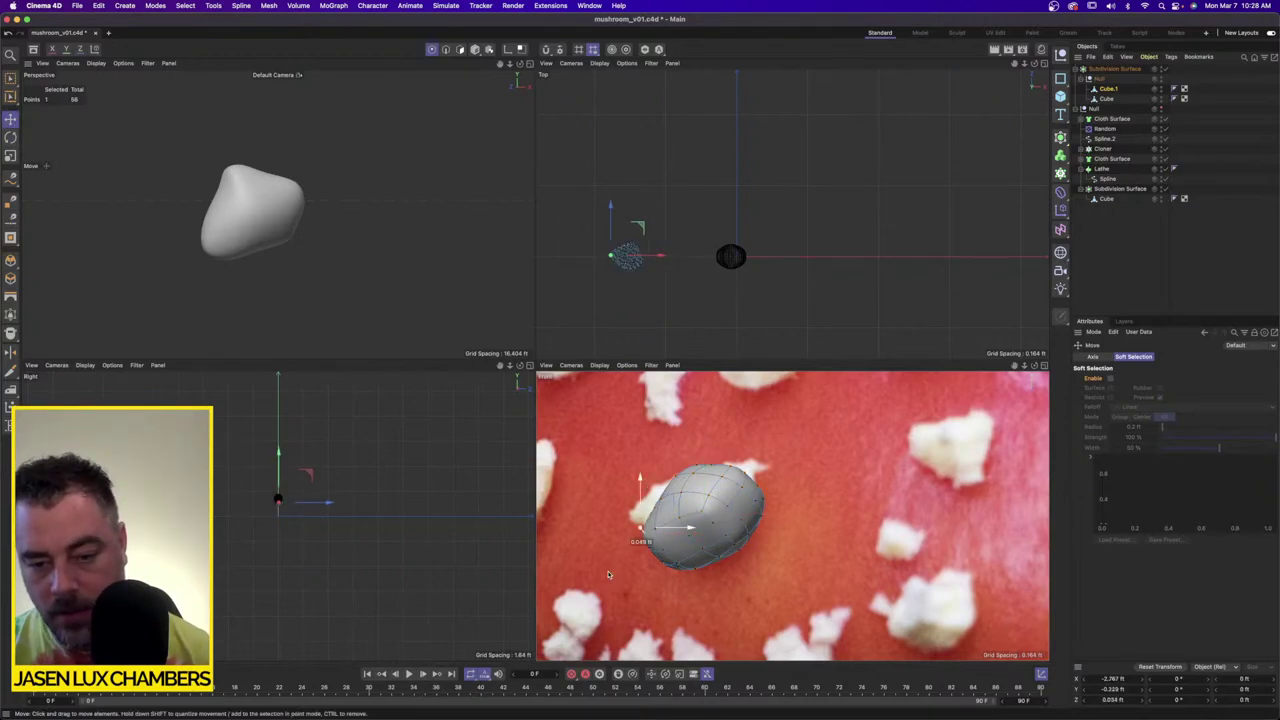
pyautogui.moveTo(649, 547); pyautogui.dragTo(643, 538)
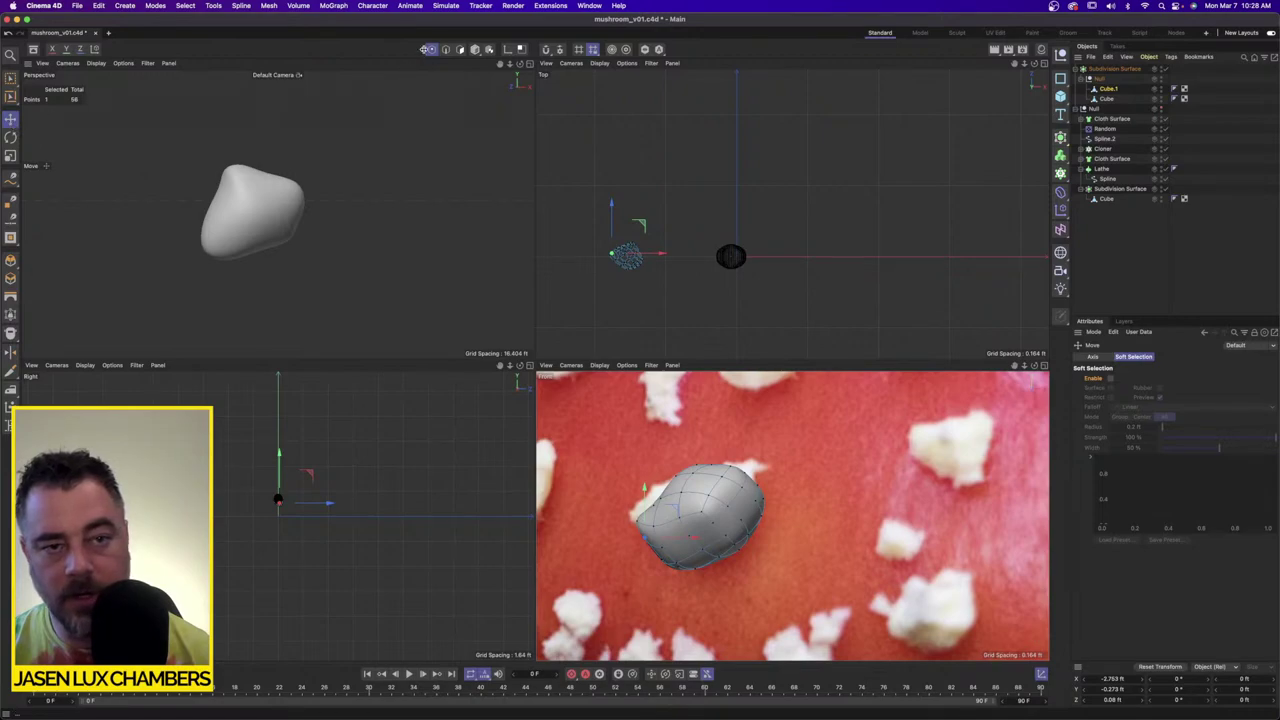
# Step: Enable Soft Selection, pull the copy's lower-left edge point slightly upward, and set the soft selection radius to 0.5 ft
pyautogui.click(1109, 379)
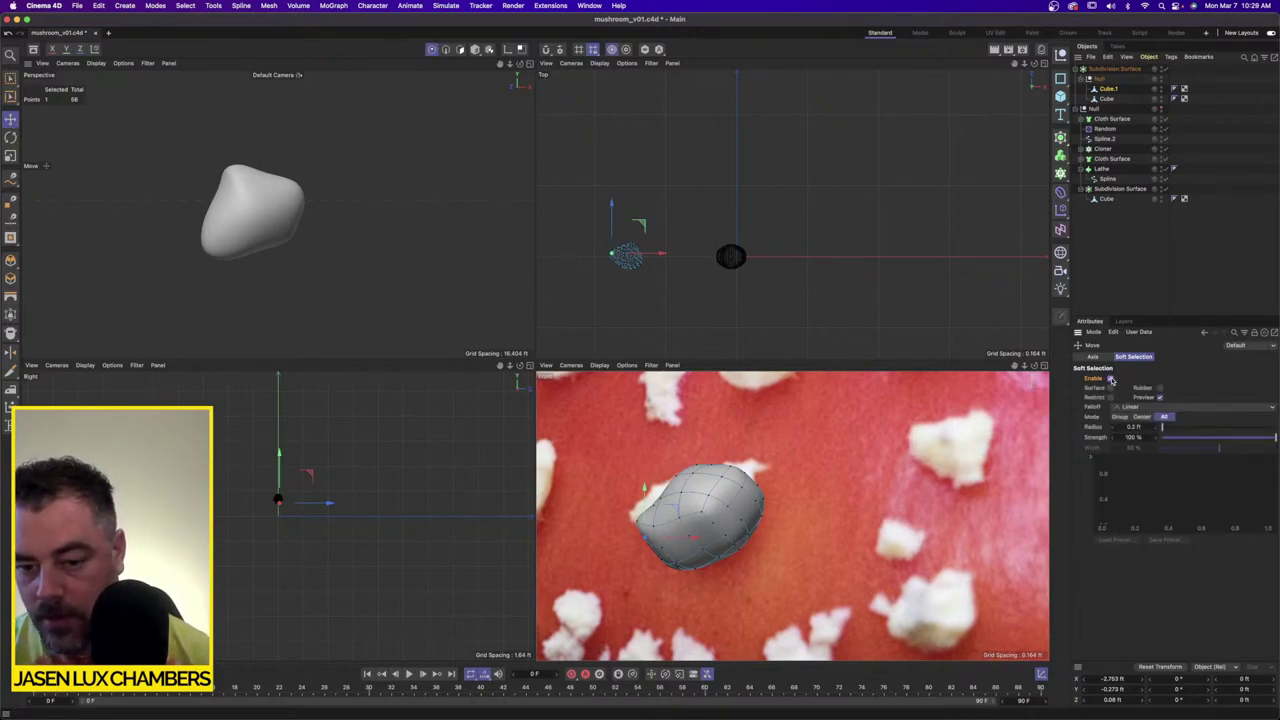
pyautogui.click(677, 557)
pyautogui.moveTo(677, 557); pyautogui.dragTo(677, 551)
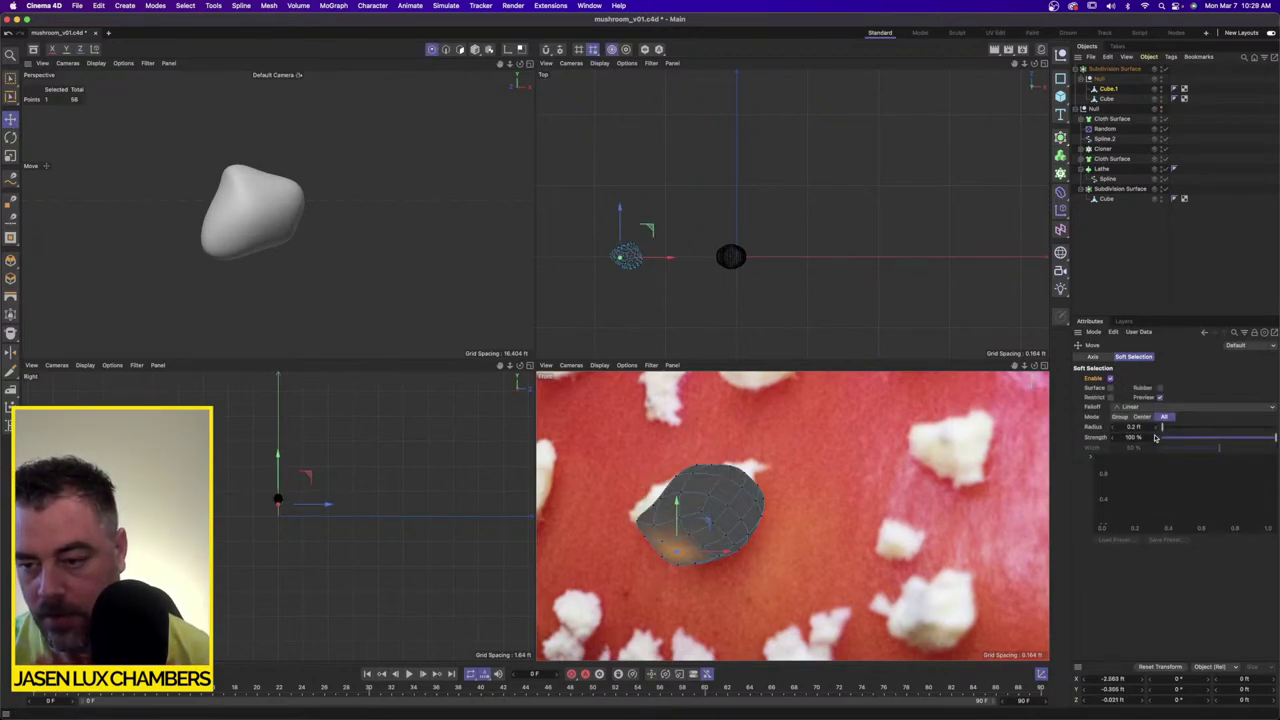
pyautogui.moveTo(1151, 427); pyautogui.dragTo(1165, 427)
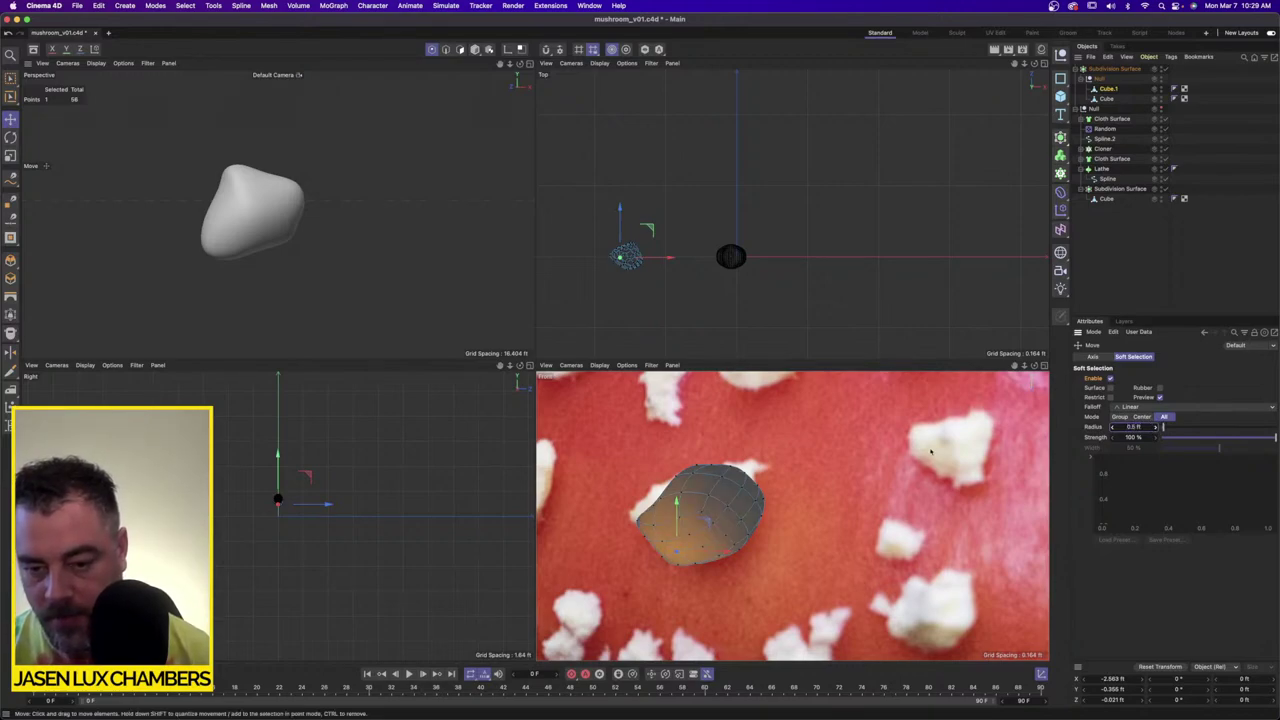
# Step: Reshape the copied spot's right, left and bottom areas with soft-selected point moves to follow the patch outline in the front view
pyautogui.click(745, 553)
pyautogui.click(738, 549)
pyautogui.moveTo(735, 547); pyautogui.dragTo(656, 497)
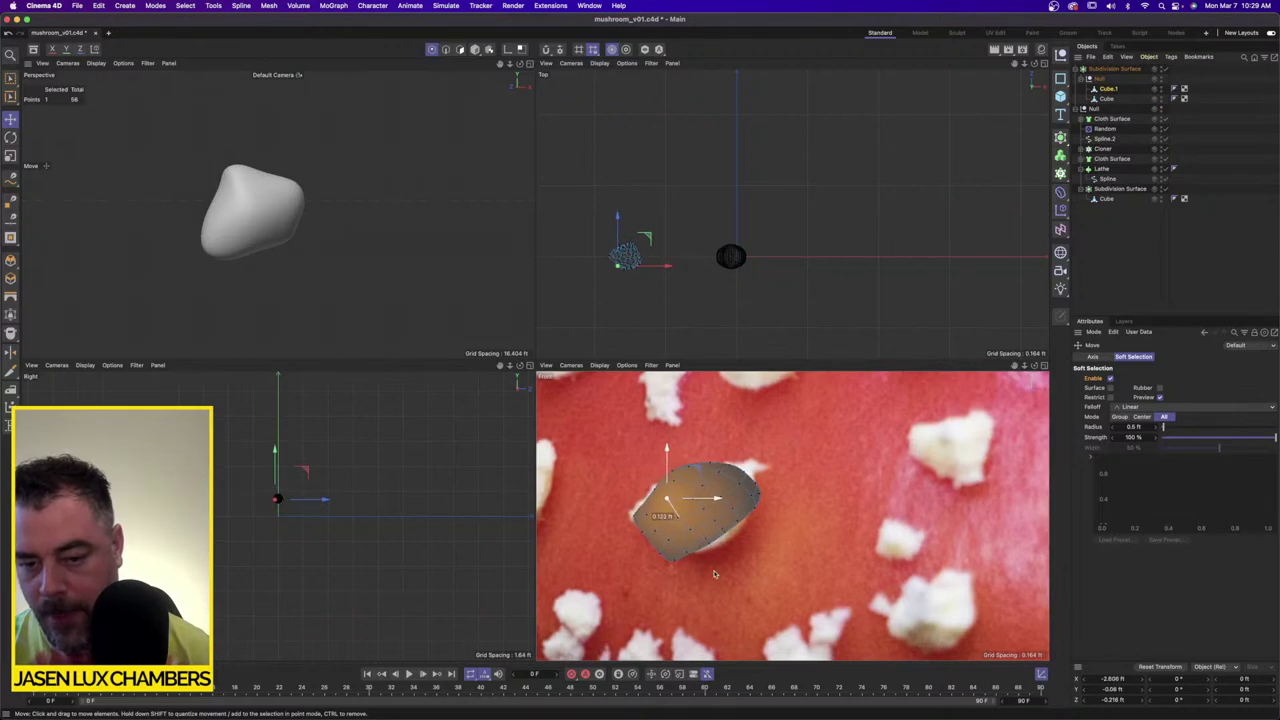
pyautogui.click(729, 552)
pyautogui.click(745, 482)
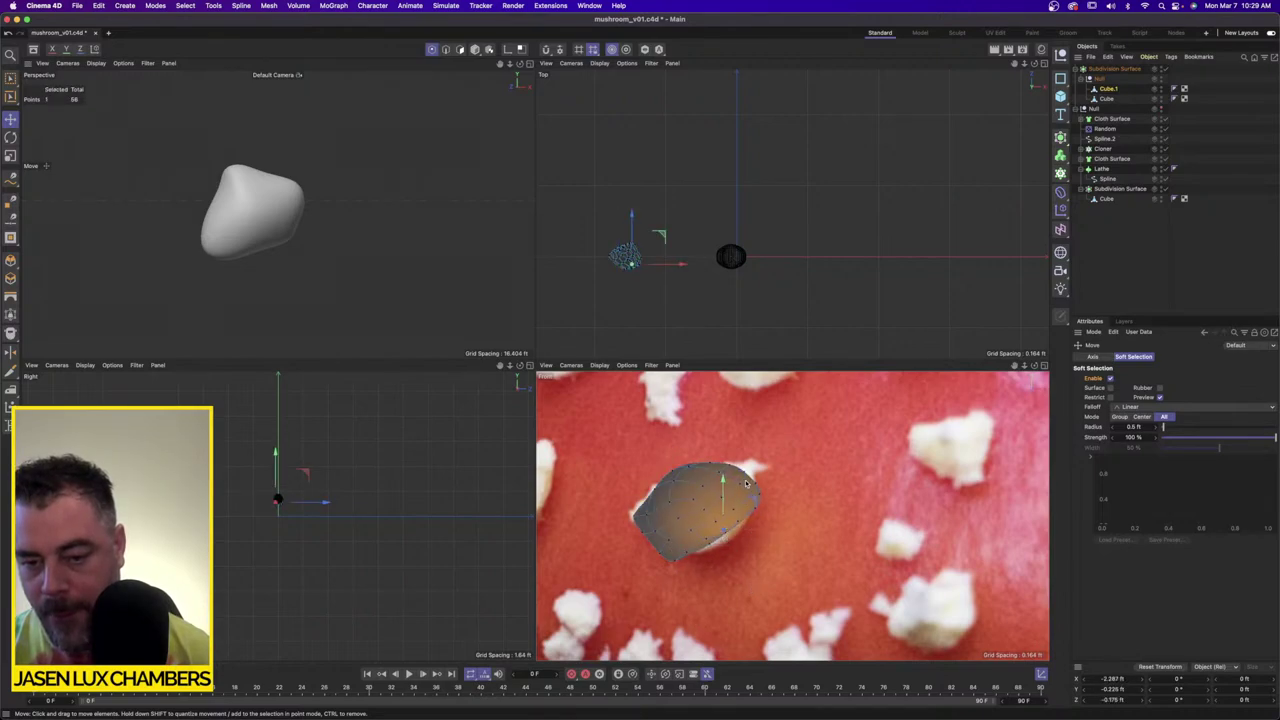
pyautogui.moveTo(800, 595); pyautogui.dragTo(753, 568)
pyautogui.click(637, 515)
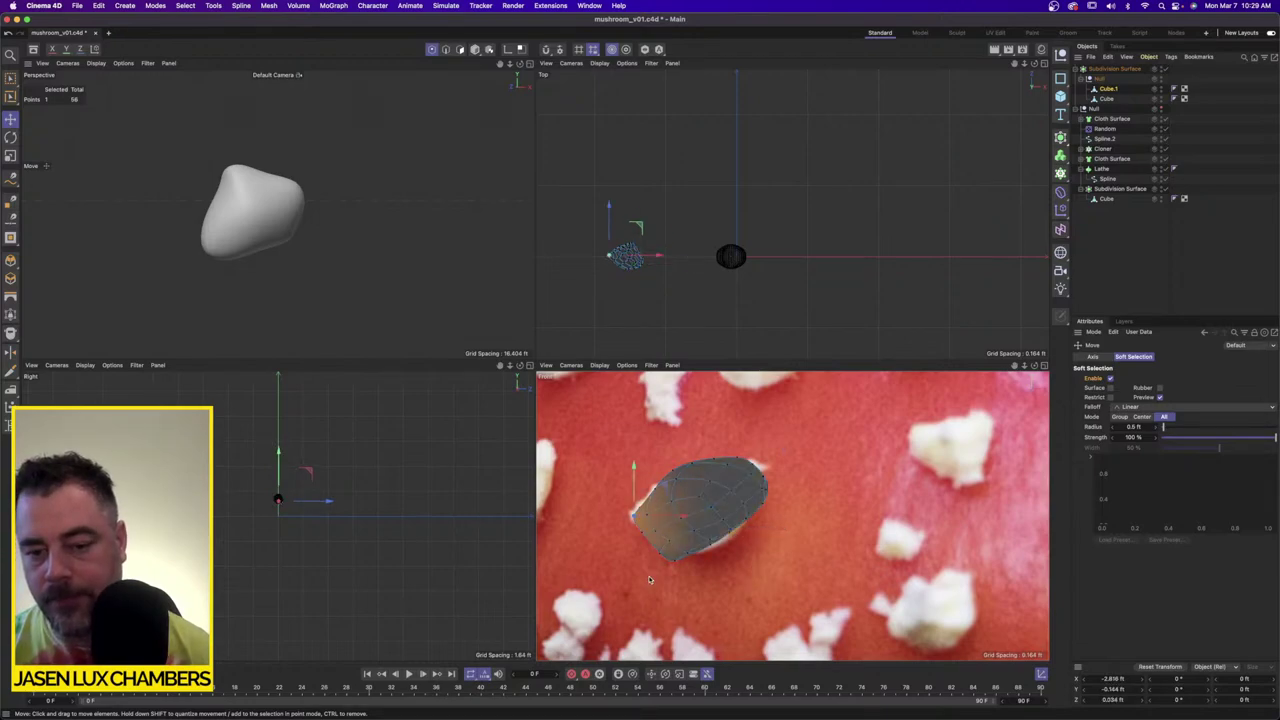
pyautogui.moveTo(682, 550); pyautogui.dragTo(678, 547)
pyautogui.click(710, 540)
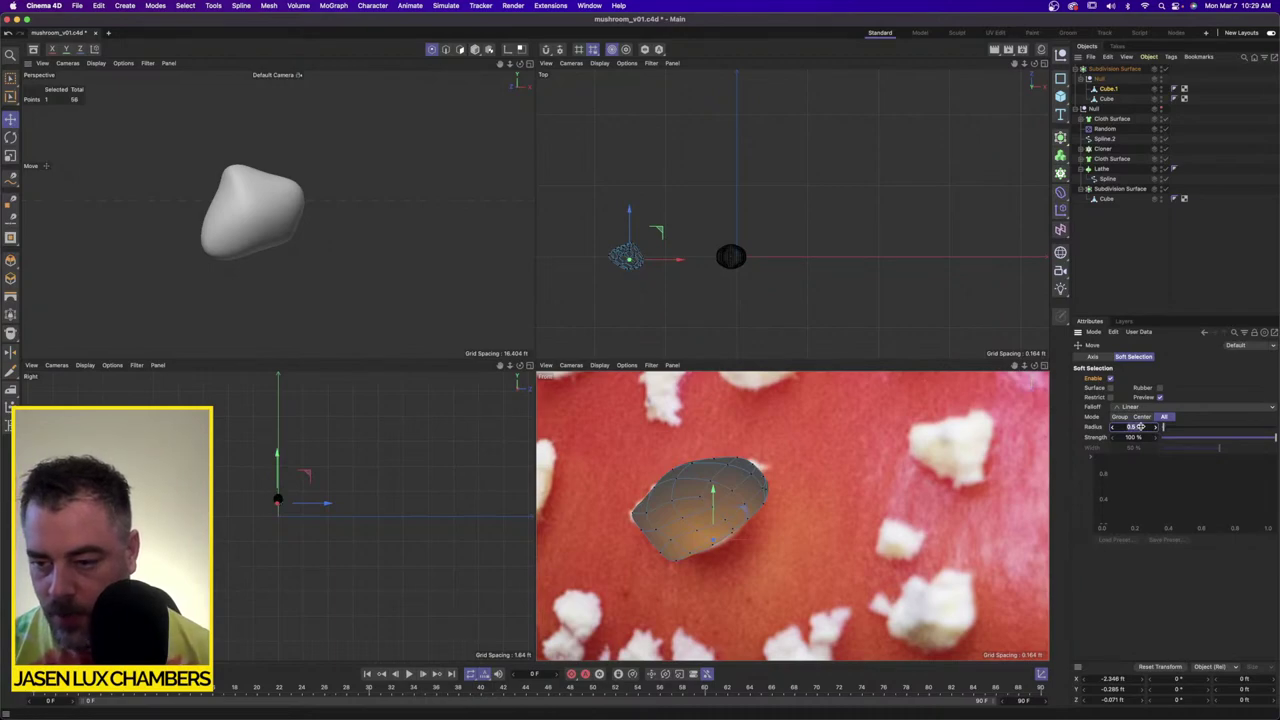
# Step: Set the soft selection radius to 0.1 ft and refine the copy's upper-right, bottom and left edge points against the photo
pyautogui.moveTo(1140, 427); pyautogui.dragTo(1122, 427)
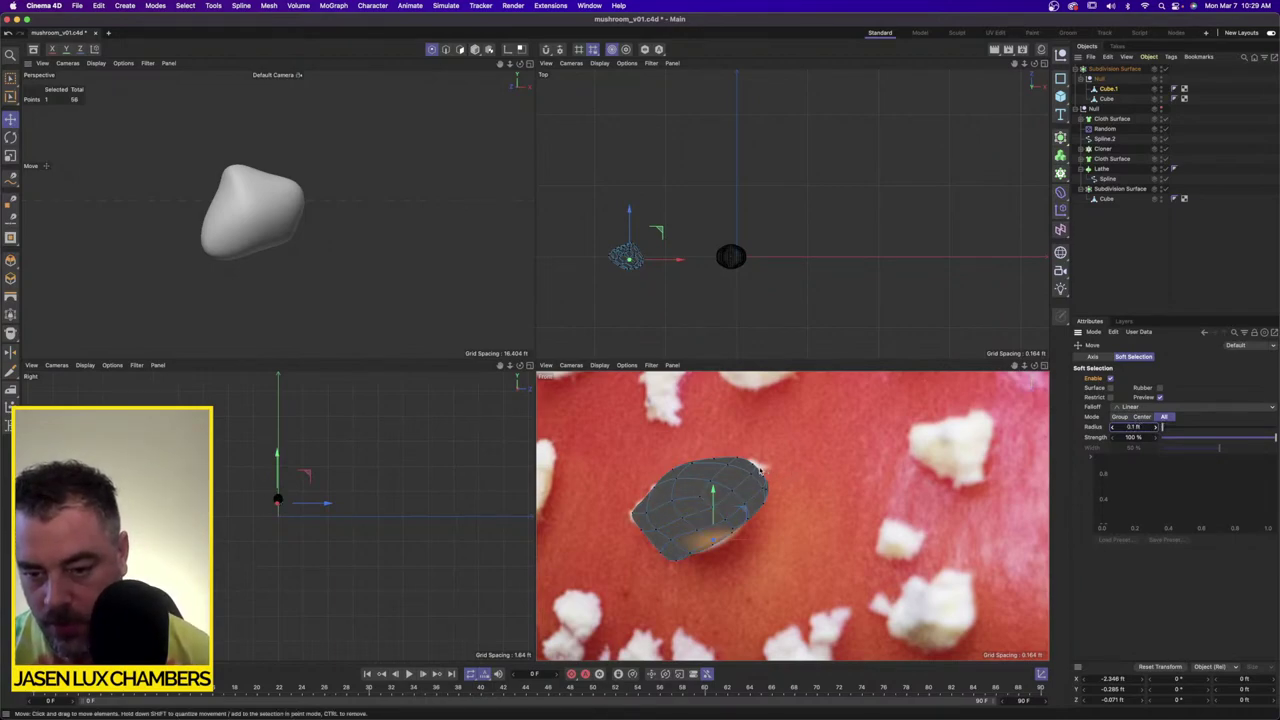
pyautogui.click(760, 468)
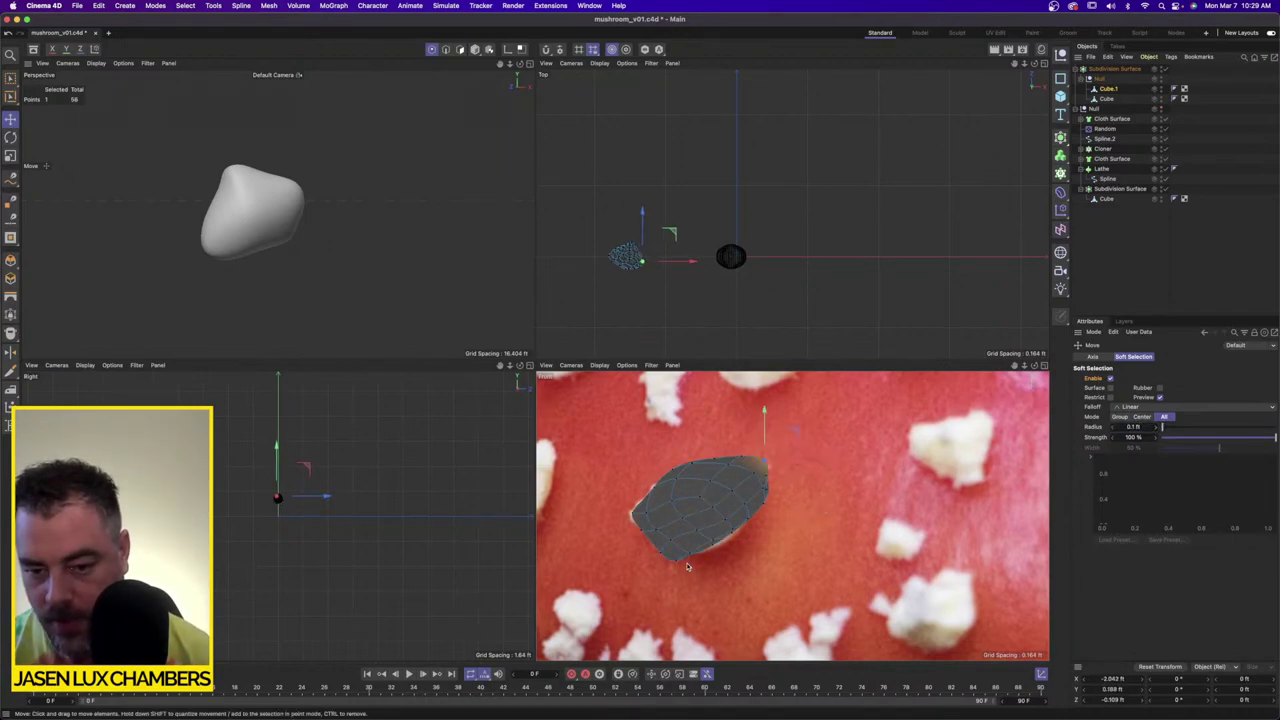
pyautogui.moveTo(711, 546); pyautogui.dragTo(723, 542)
pyautogui.click(633, 515)
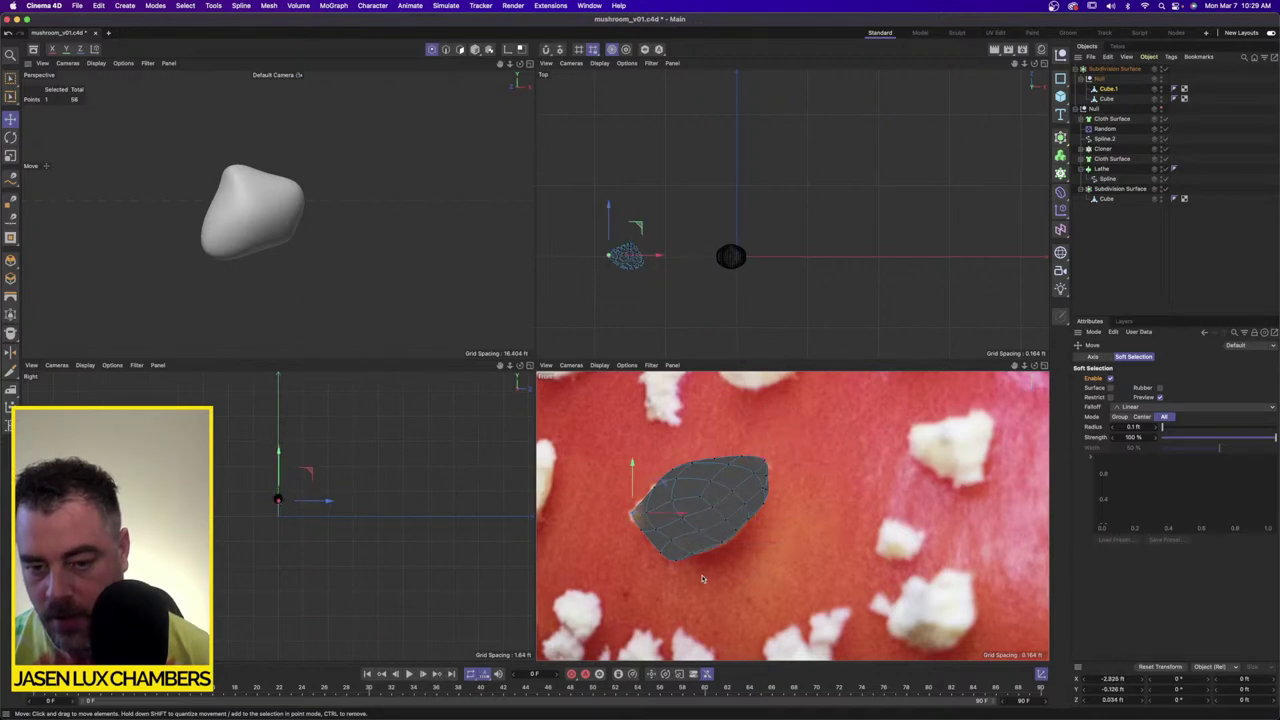
pyautogui.moveTo(633, 516); pyautogui.dragTo(628, 516)
# Step: Move soft-selected points on the copied spot's front face to form an irregular protruding bump, and deselect the mesh
pyautogui.click(702, 496)
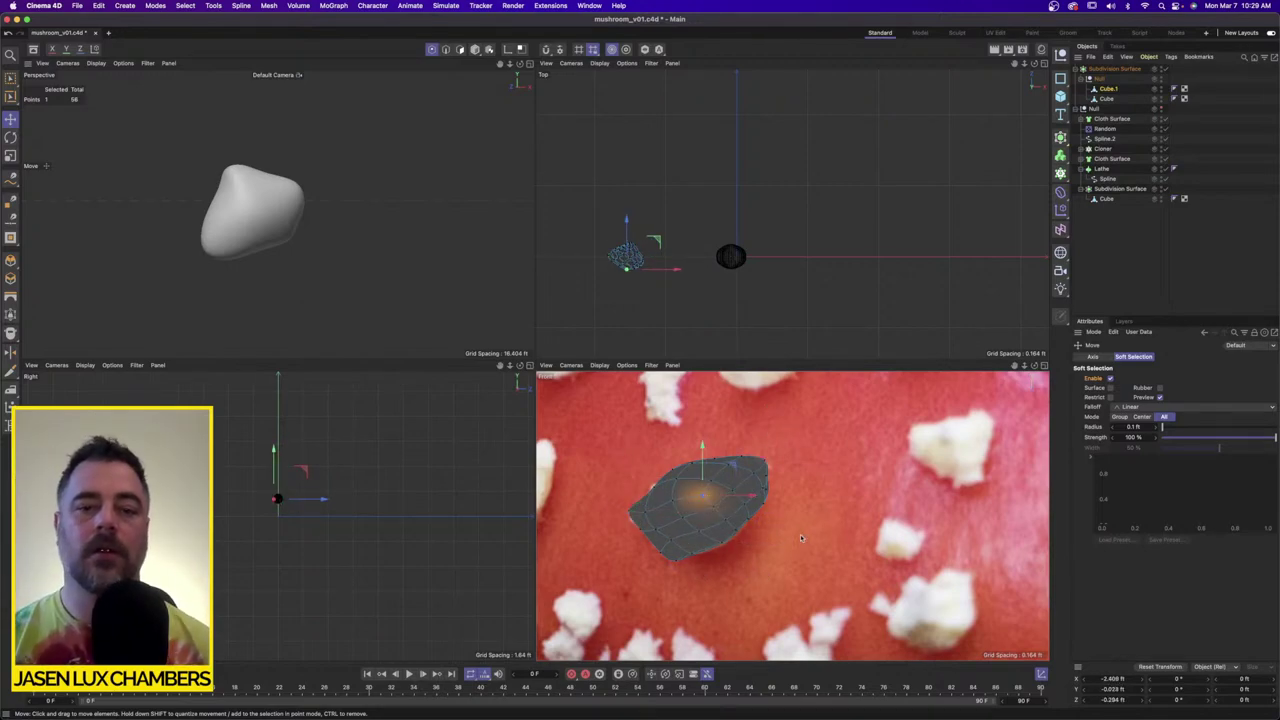
pyautogui.press('super+a')
pyautogui.press('s')
pyautogui.keyDown('alt'); pyautogui.moveTo(396, 221); pyautogui.dragTo(293, 200); pyautogui.keyUp('alt')
pyautogui.click(290, 205)
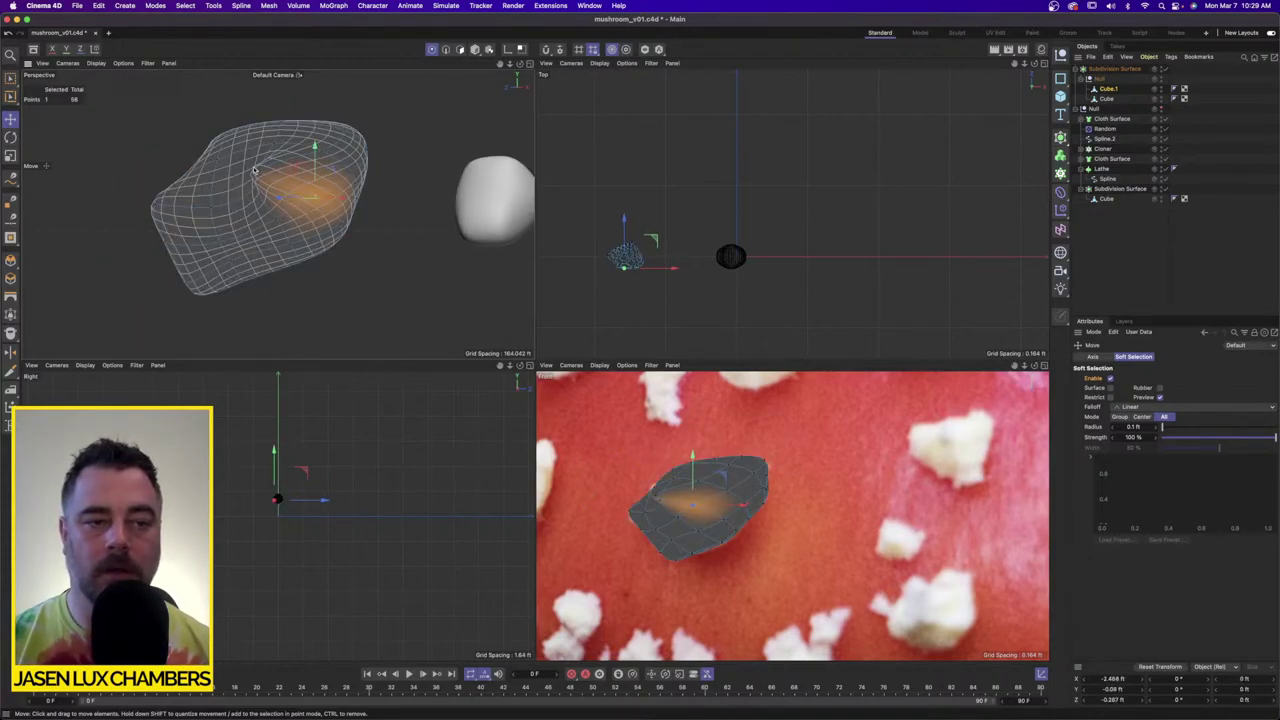
pyautogui.keyDown('alt'); pyautogui.moveTo(297, 221); pyautogui.dragTo(371, 220); pyautogui.keyUp('alt')
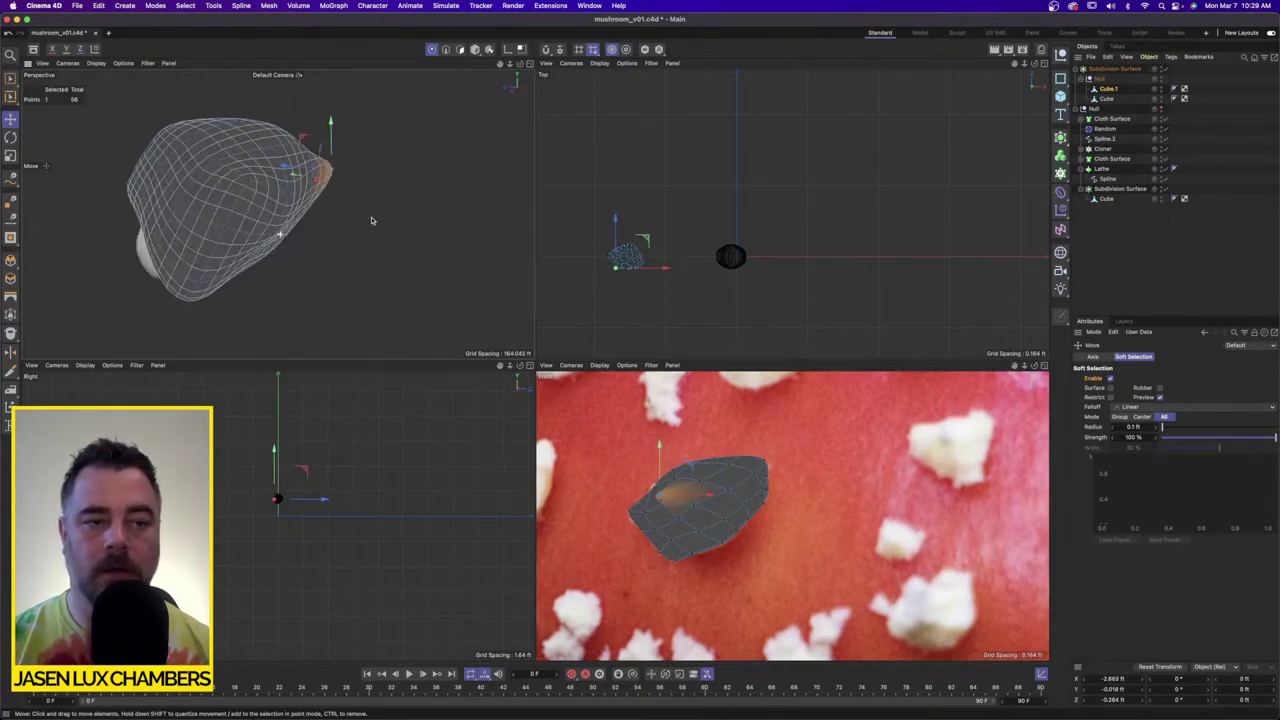
pyautogui.moveTo(304, 193); pyautogui.dragTo(308, 250)
pyautogui.moveTo(266, 168); pyautogui.dragTo(242, 164)
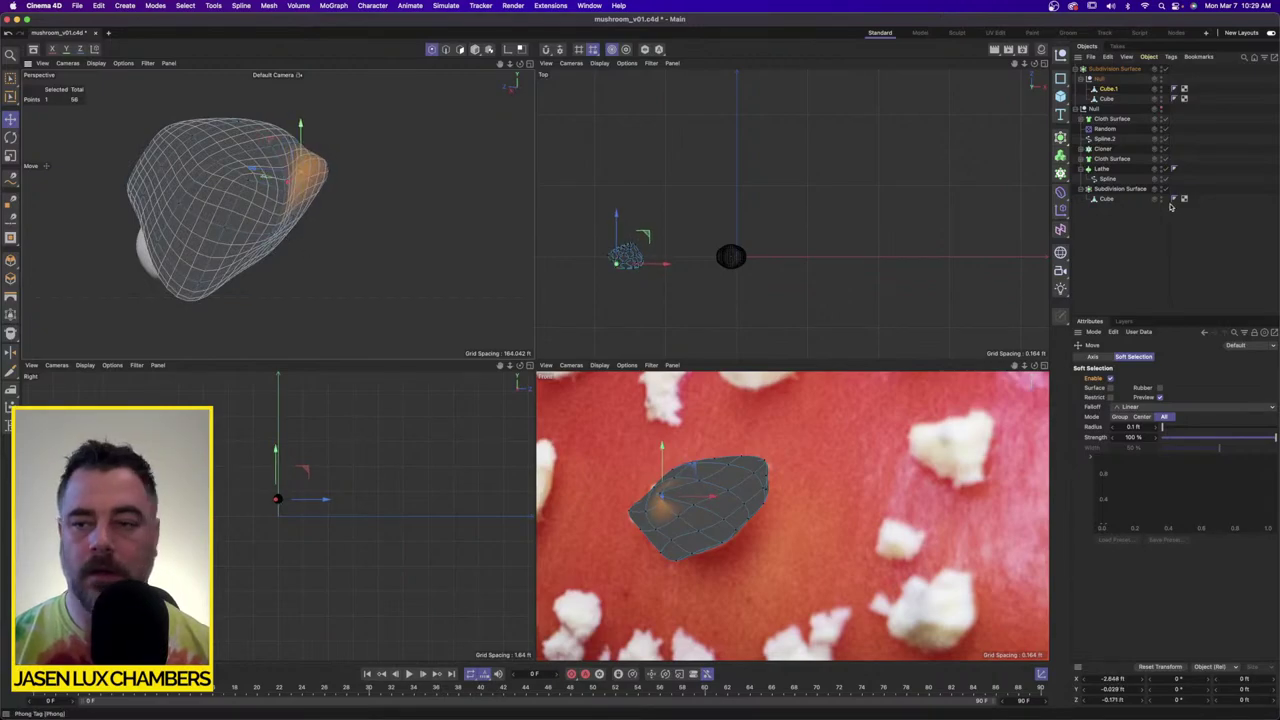
pyautogui.click(1171, 210)
pyautogui.scroll(-5, 762, 466)
pyautogui.scroll(-3, 825, 482)
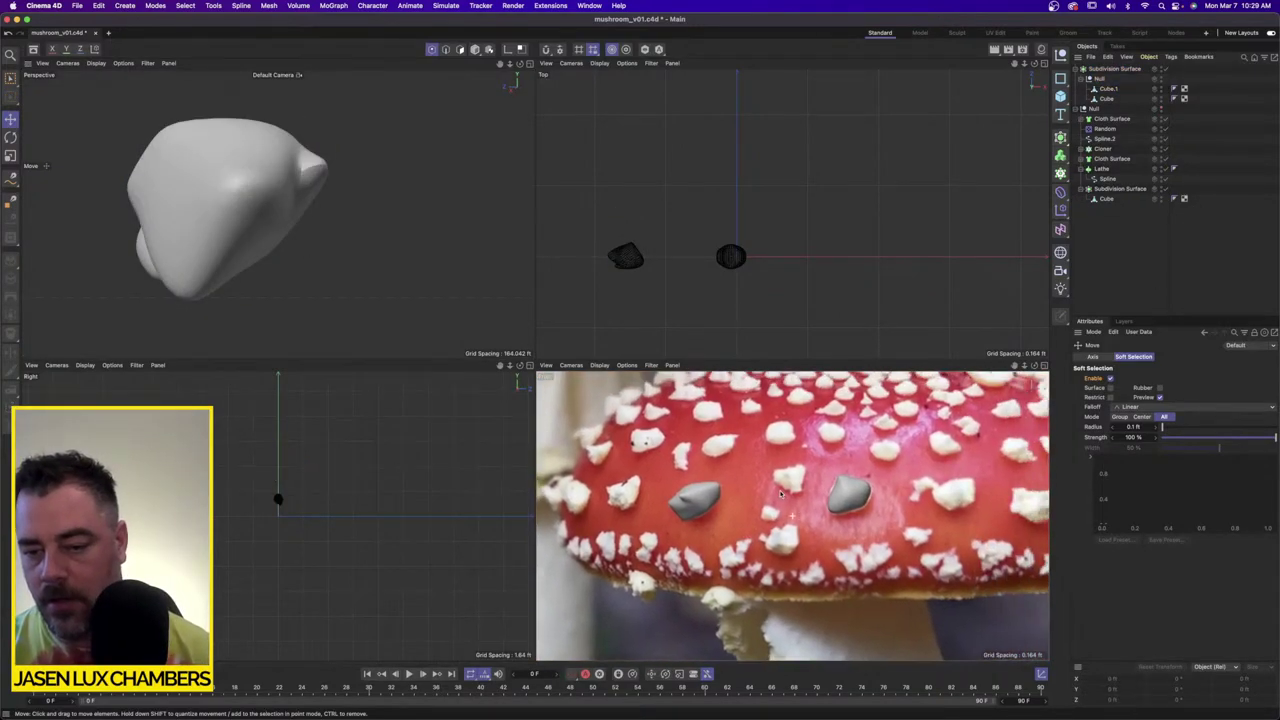
# Step: Duplicate the original spot mesh inside the null and move all the new copy's points onto the white patch at its upper left
pyautogui.click(1106, 99)
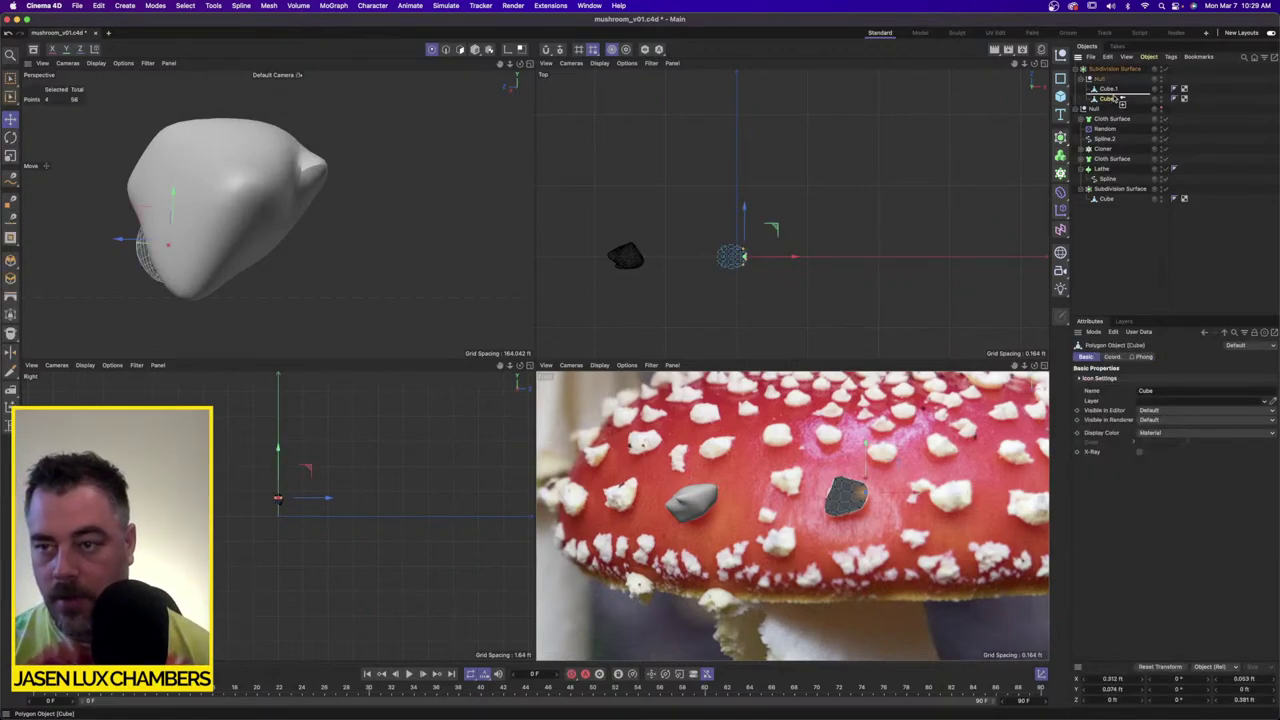
pyautogui.keyDown('ctrl'); pyautogui.moveTo(1120, 101); pyautogui.dragTo(1118, 96); pyautogui.keyUp('ctrl')
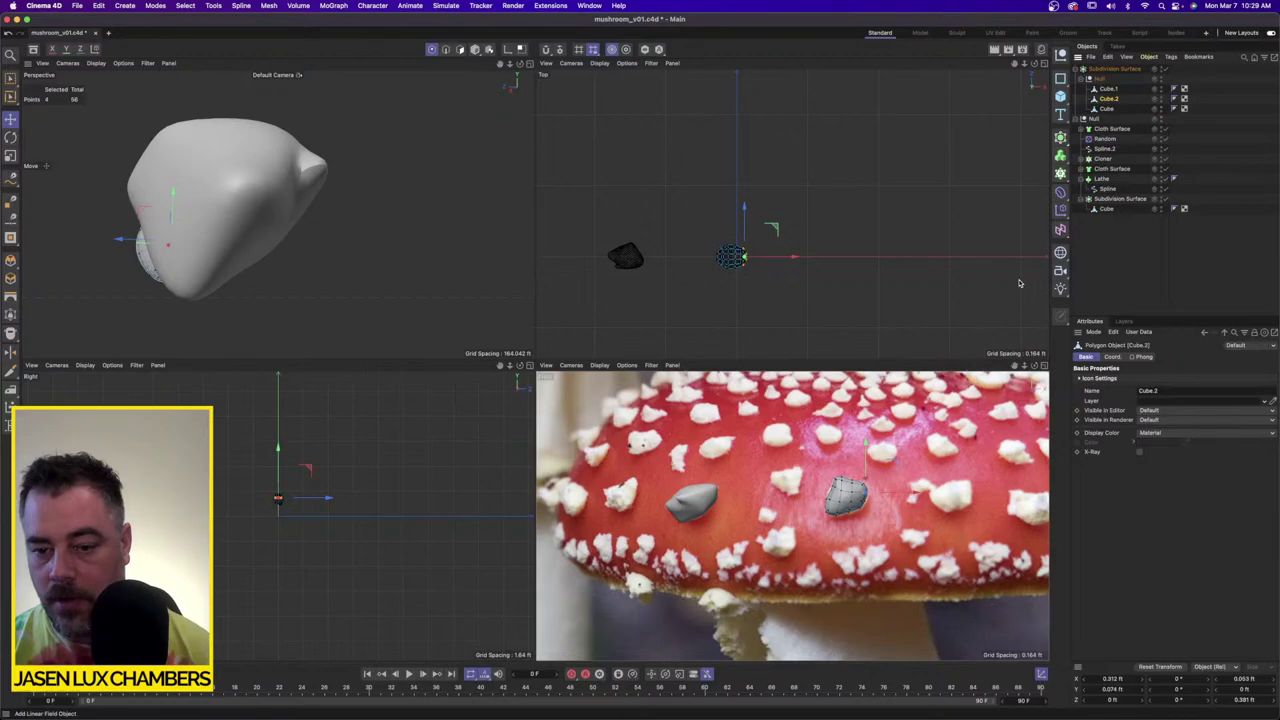
pyautogui.click(11, 119)
pyautogui.moveTo(871, 490); pyautogui.dragTo(813, 469)
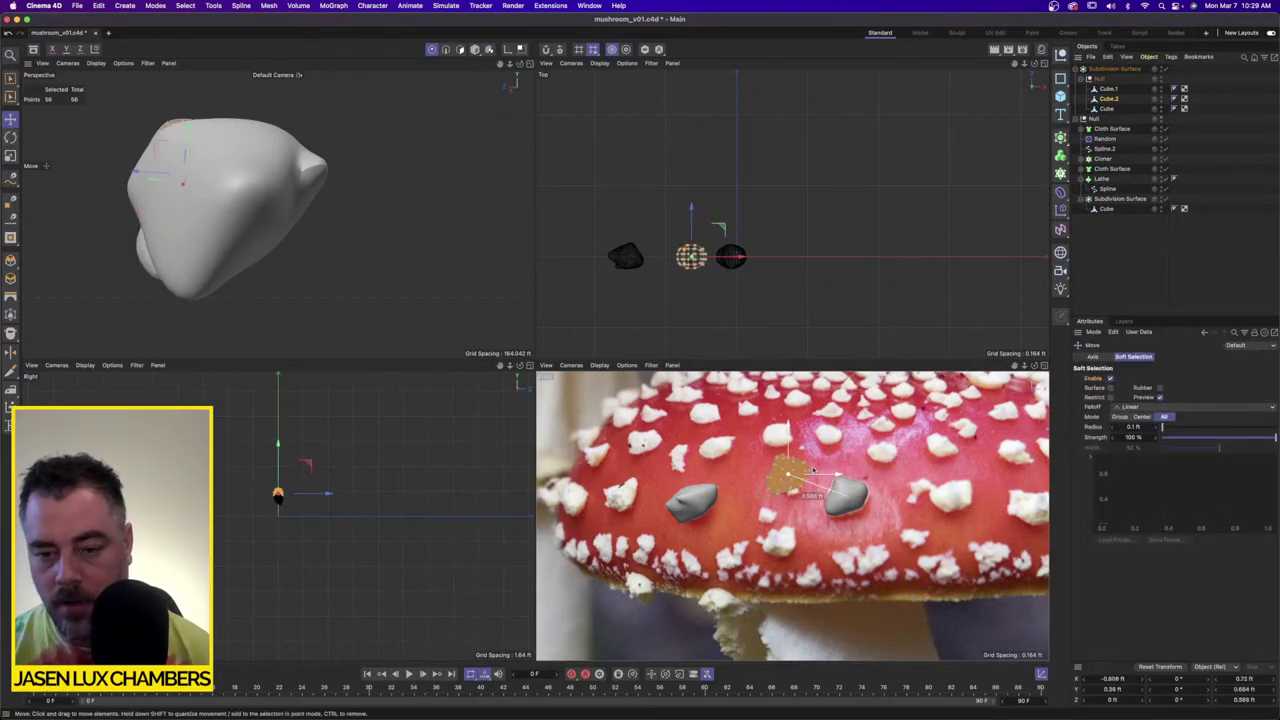
pyautogui.scroll(5, 813, 470)
pyautogui.press('t')
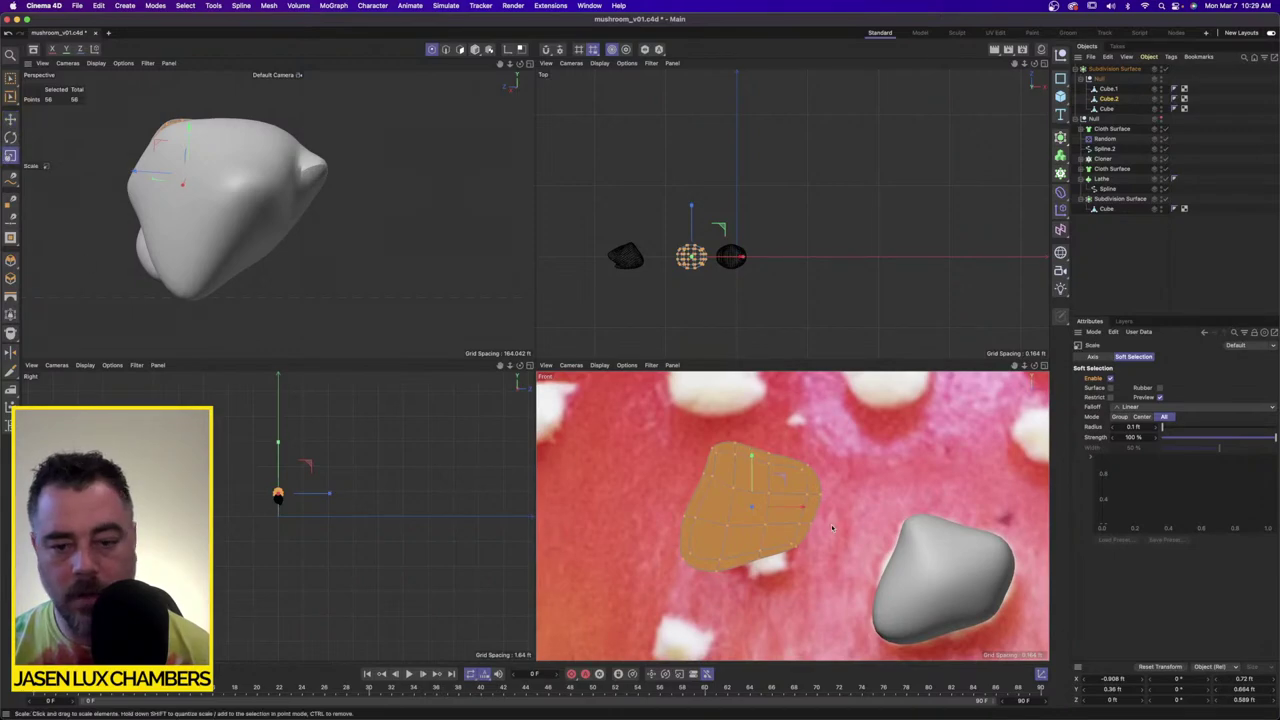
pyautogui.moveTo(832, 527); pyautogui.dragTo(636, 506)
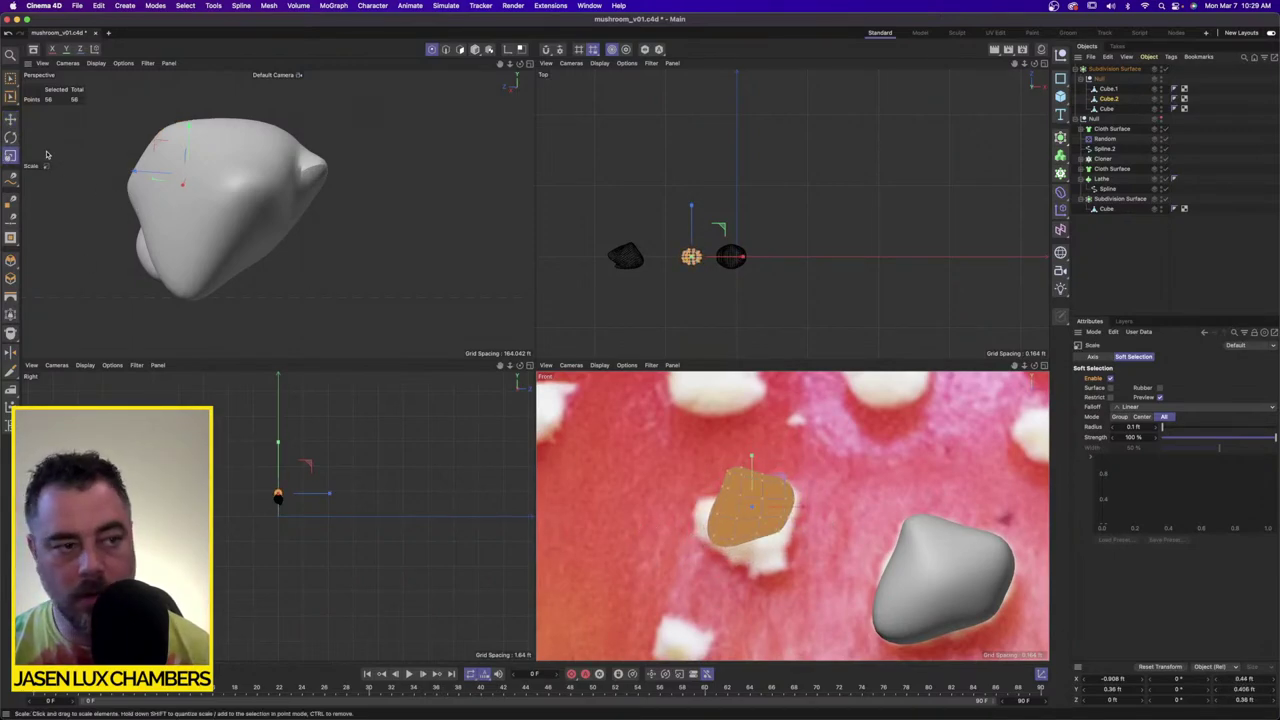
pyautogui.click(11, 119)
pyautogui.press('super+z')
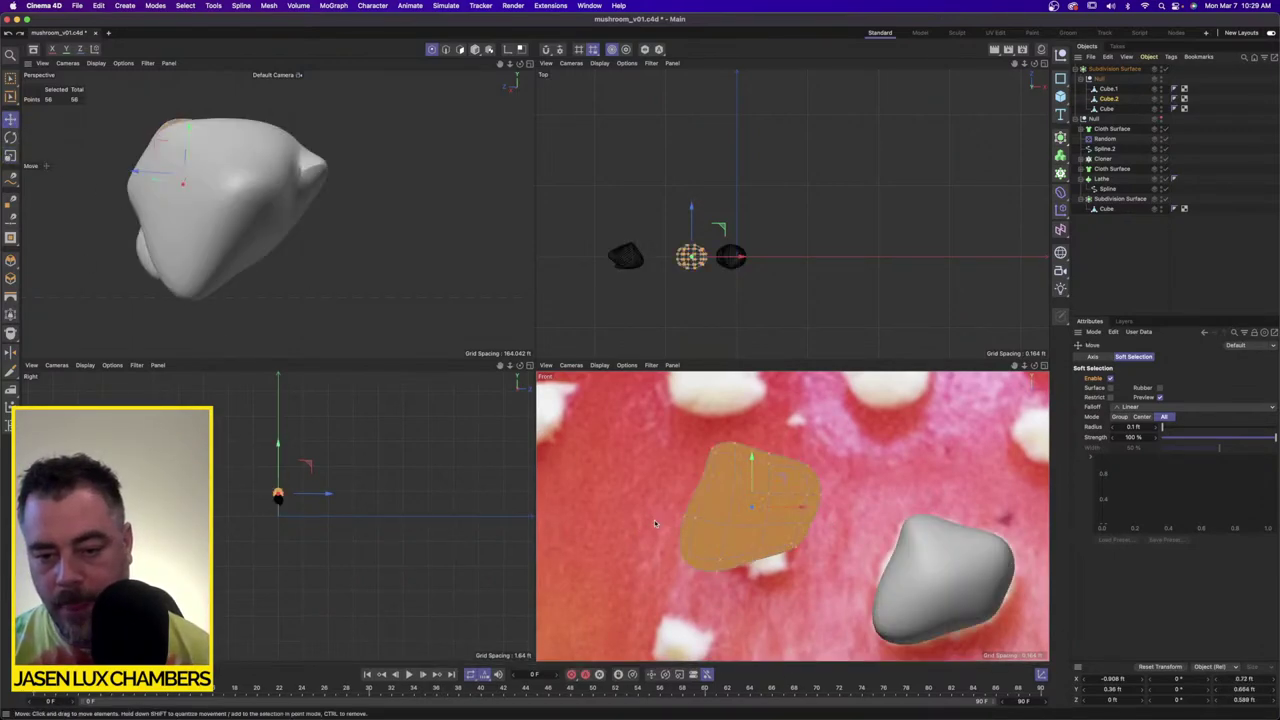
# Step: Scale all points of the new spot copy down uniformly to roughly the size of the small white patch in the front view
pyautogui.press('t')
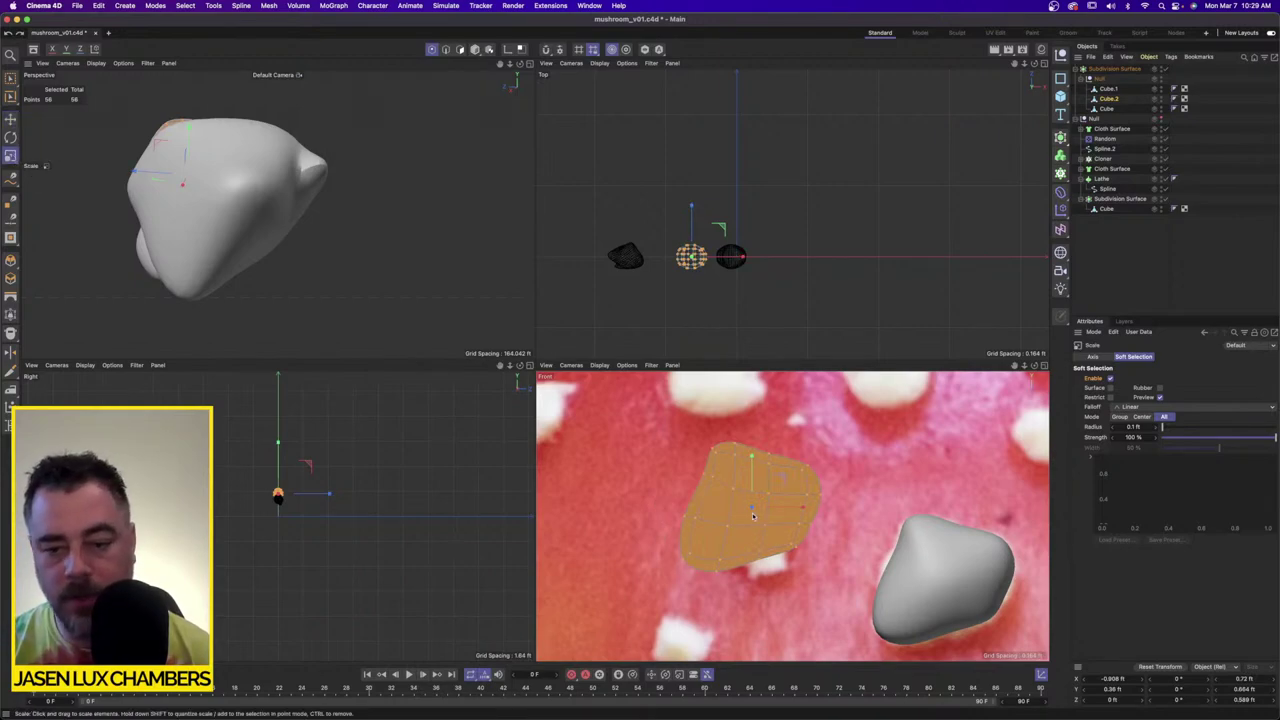
pyautogui.moveTo(903, 461); pyautogui.dragTo(702, 521)
pyautogui.press('e')
# Step: Adjust the scaled copy's left, bottom and upper-left edge points with soft-selected moves toward the small patch's outline
pyautogui.click(714, 531)
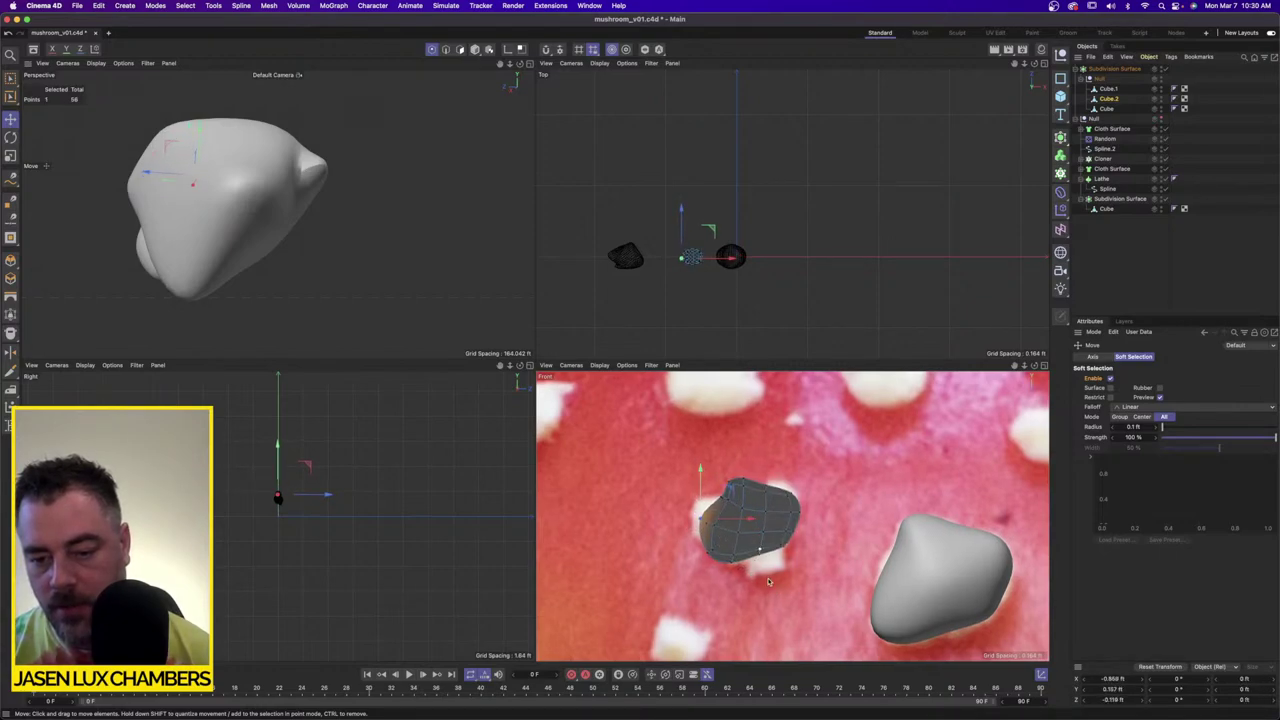
pyautogui.moveTo(760, 550); pyautogui.dragTo(766, 562)
pyautogui.moveTo(767, 514); pyautogui.dragTo(728, 487)
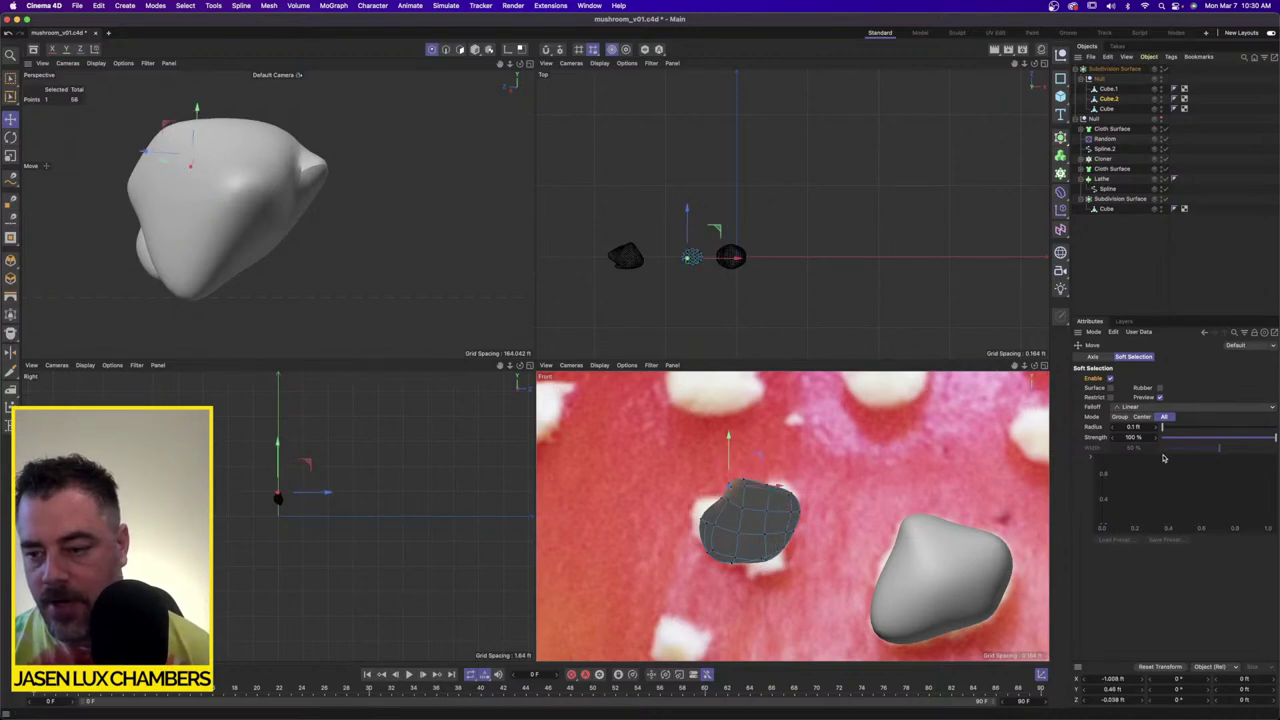
# Step: Set the soft selection radius to 0.3 ft, fit the copy's upper-left, left, bottom and upper-right edges to the patch, and deselect the mesh
pyautogui.write('.3')
pyautogui.press('Return')
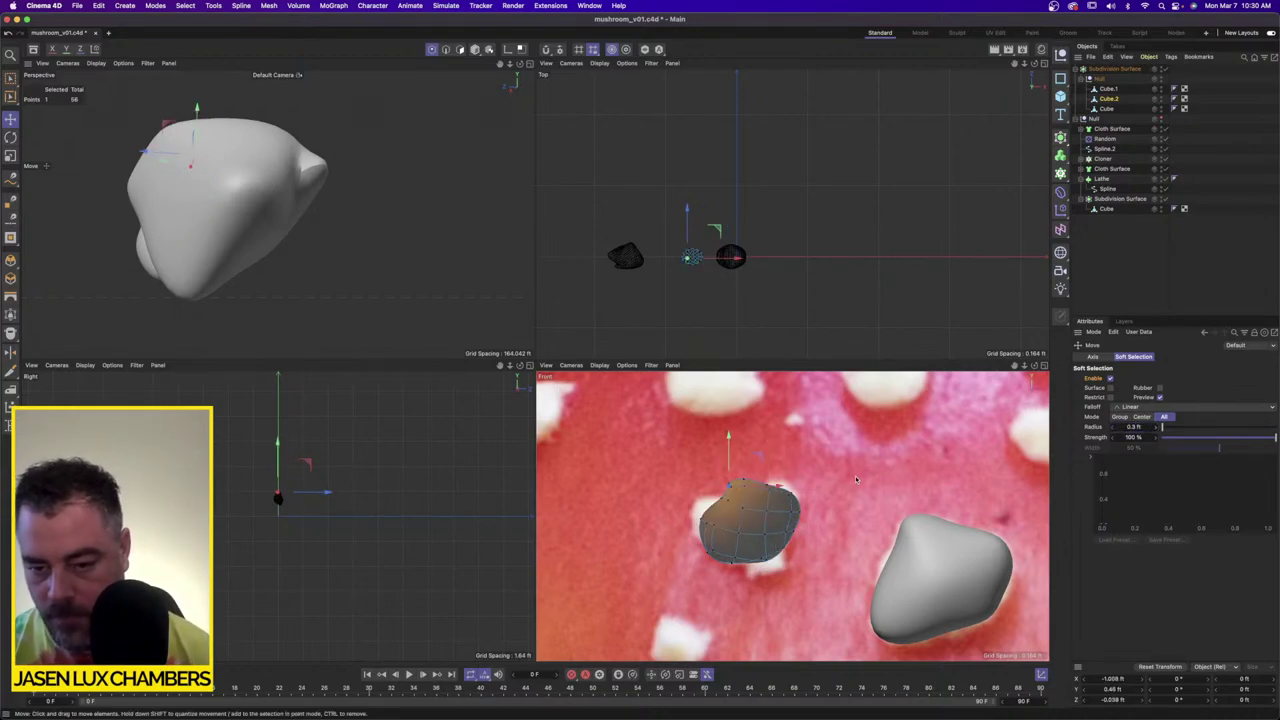
pyautogui.moveTo(729, 487); pyautogui.dragTo(730, 497)
pyautogui.click(702, 522)
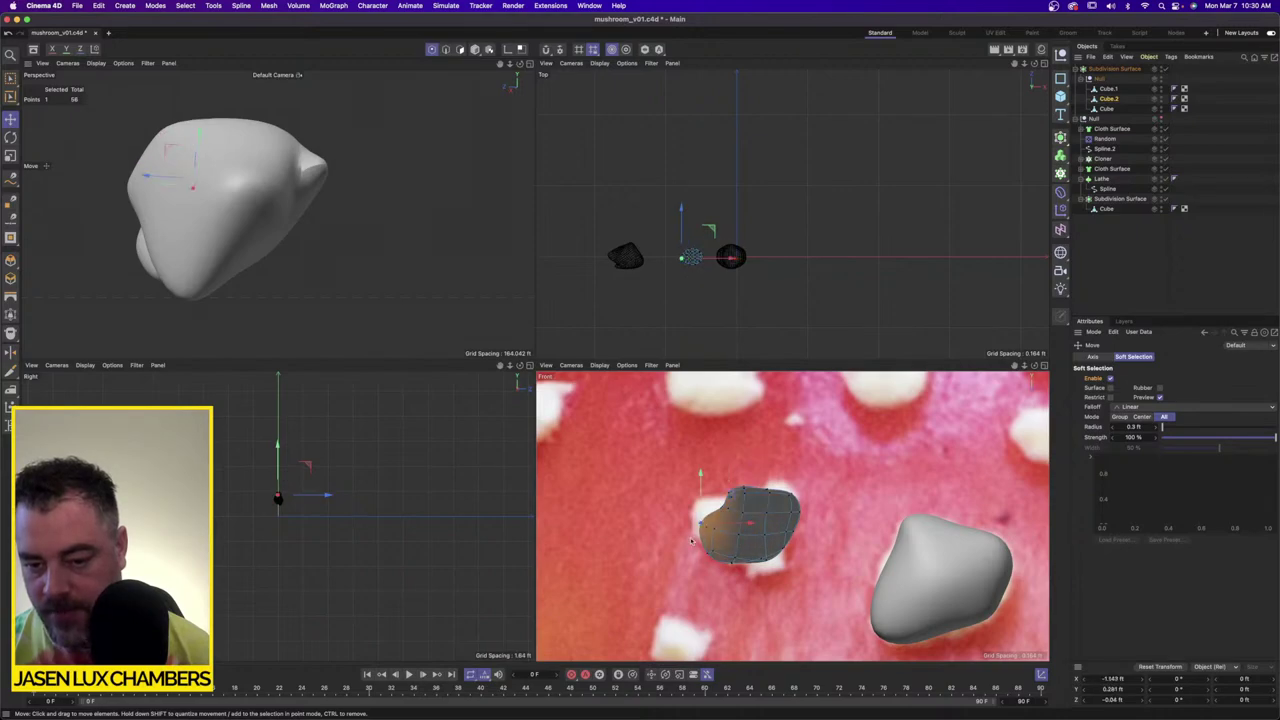
pyautogui.moveTo(804, 612)
pyautogui.mouseDown()
pyautogui.moveTo(796, 582)
pyautogui.moveTo(786, 604)
pyautogui.mouseUp()
pyautogui.click(766, 558)
pyautogui.click(790, 495)
pyautogui.moveTo(811, 549); pyautogui.dragTo(815, 540)
pyautogui.click(787, 565)
pyautogui.click(1223, 270)
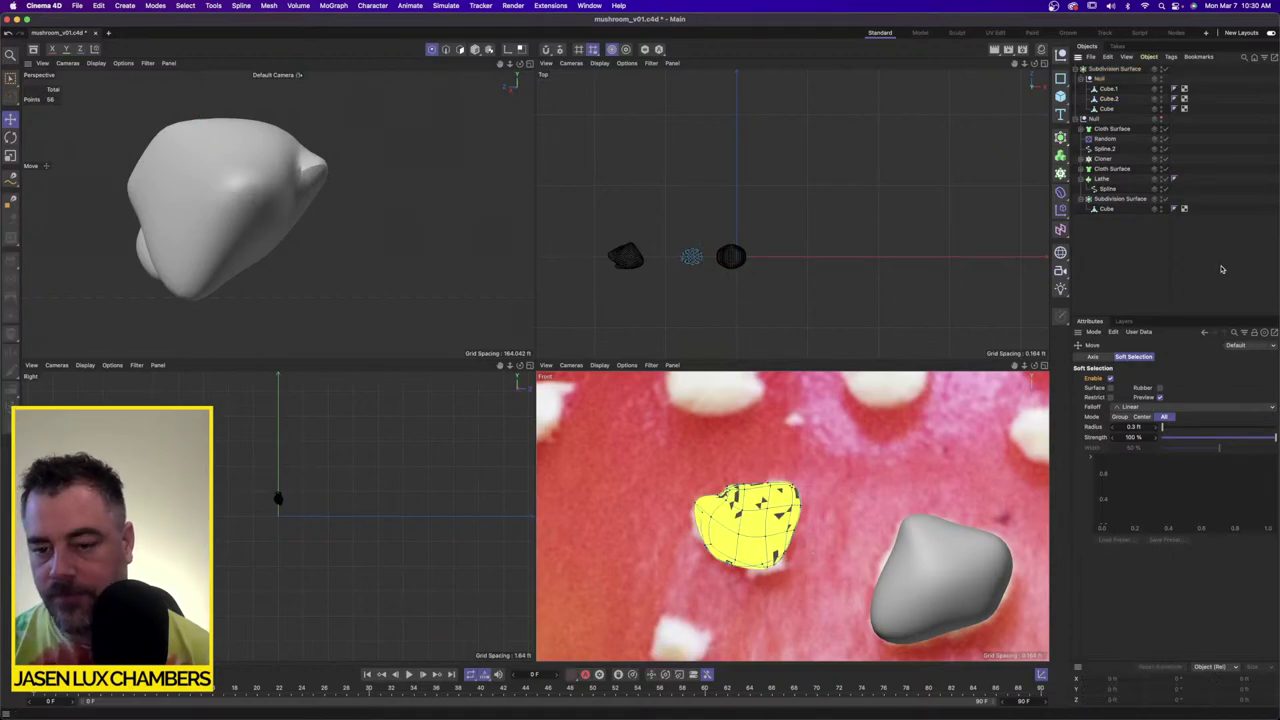
pyautogui.keyDown('alt'); pyautogui.moveTo(841, 490); pyautogui.dragTo(790, 504, button='right'); pyautogui.keyUp('alt')
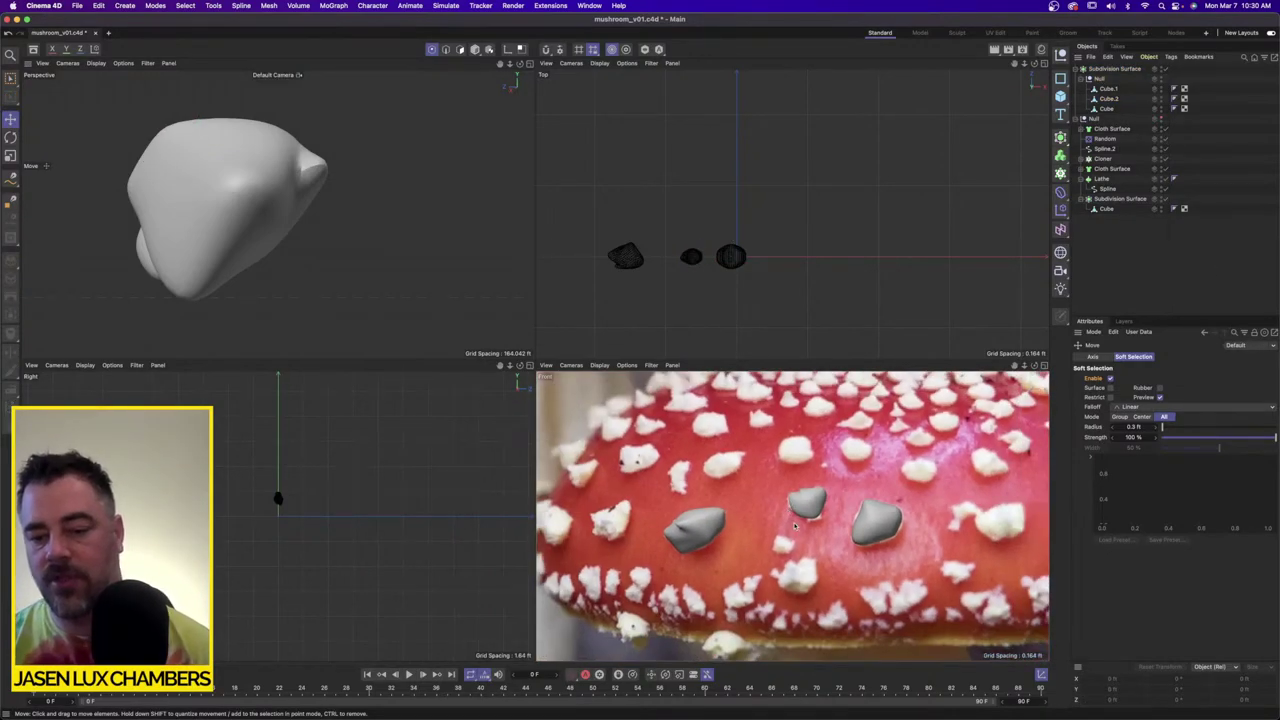
# Step: Turn off soft selection for the Move tool while editing the points of Cube.1
pyautogui.click(1108, 98)
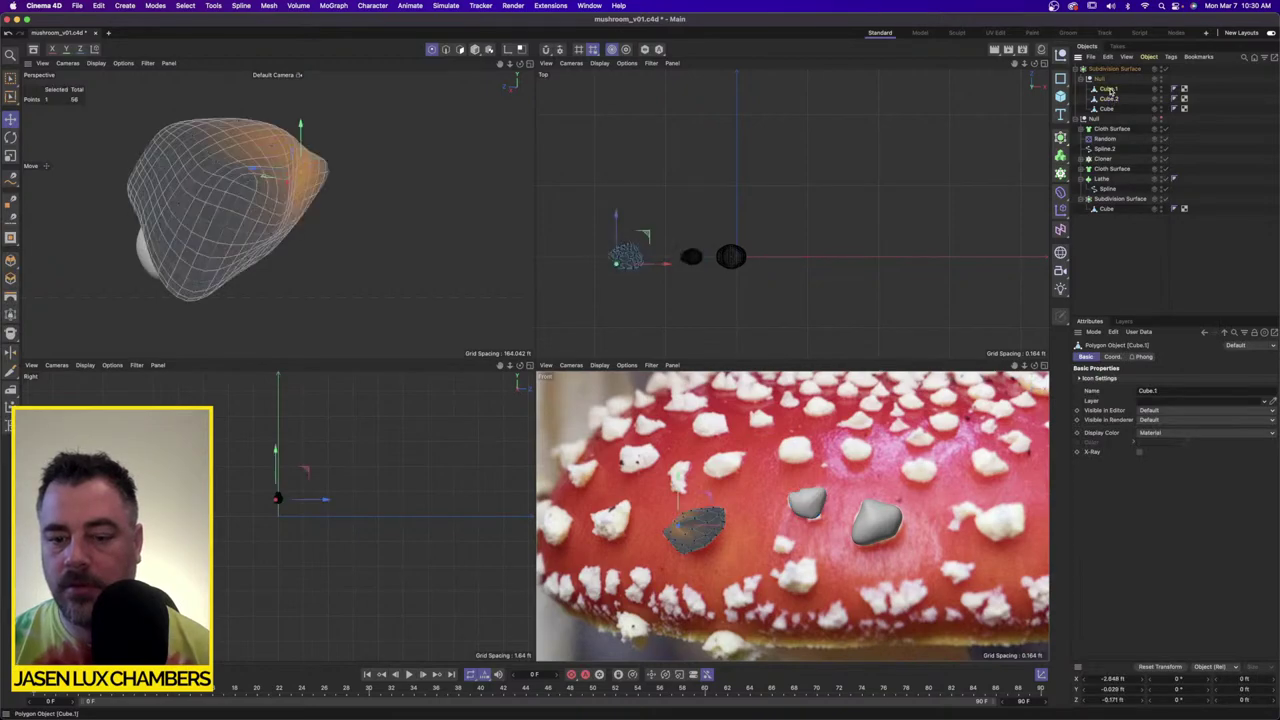
pyautogui.click(1108, 88)
pyautogui.click(308, 5)
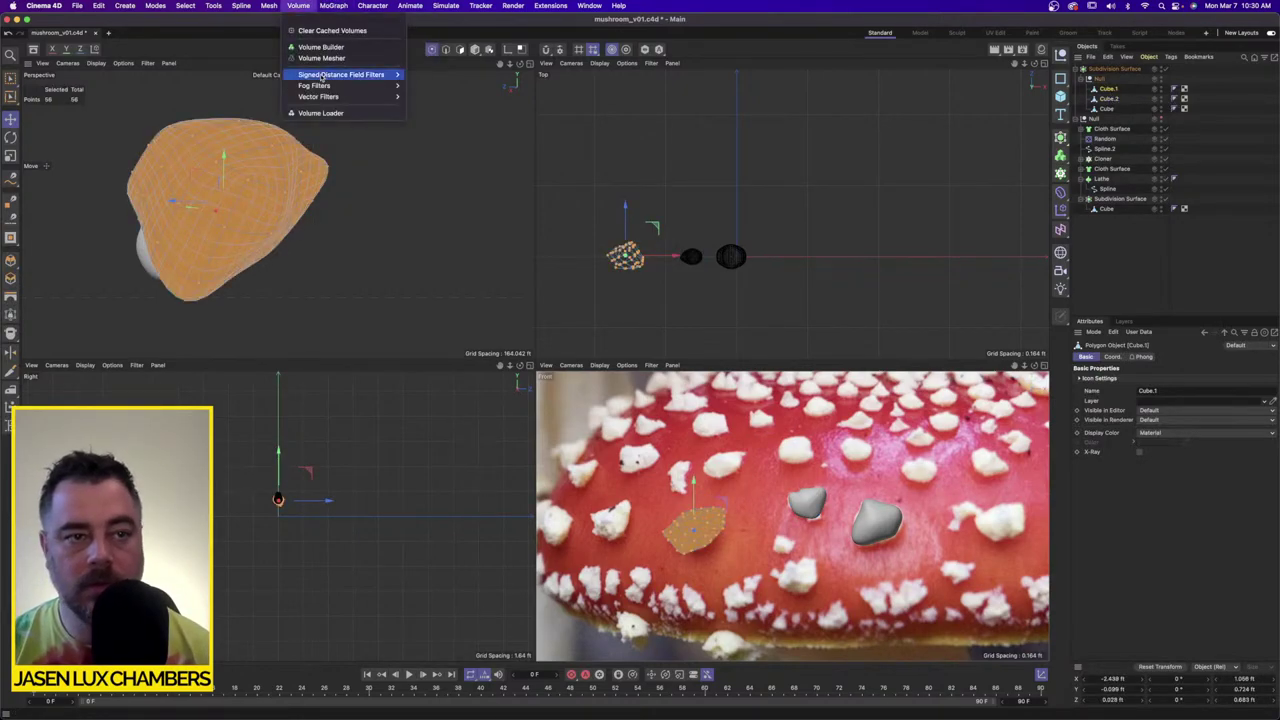
pyautogui.click(241, 6)
pyautogui.click(10, 118)
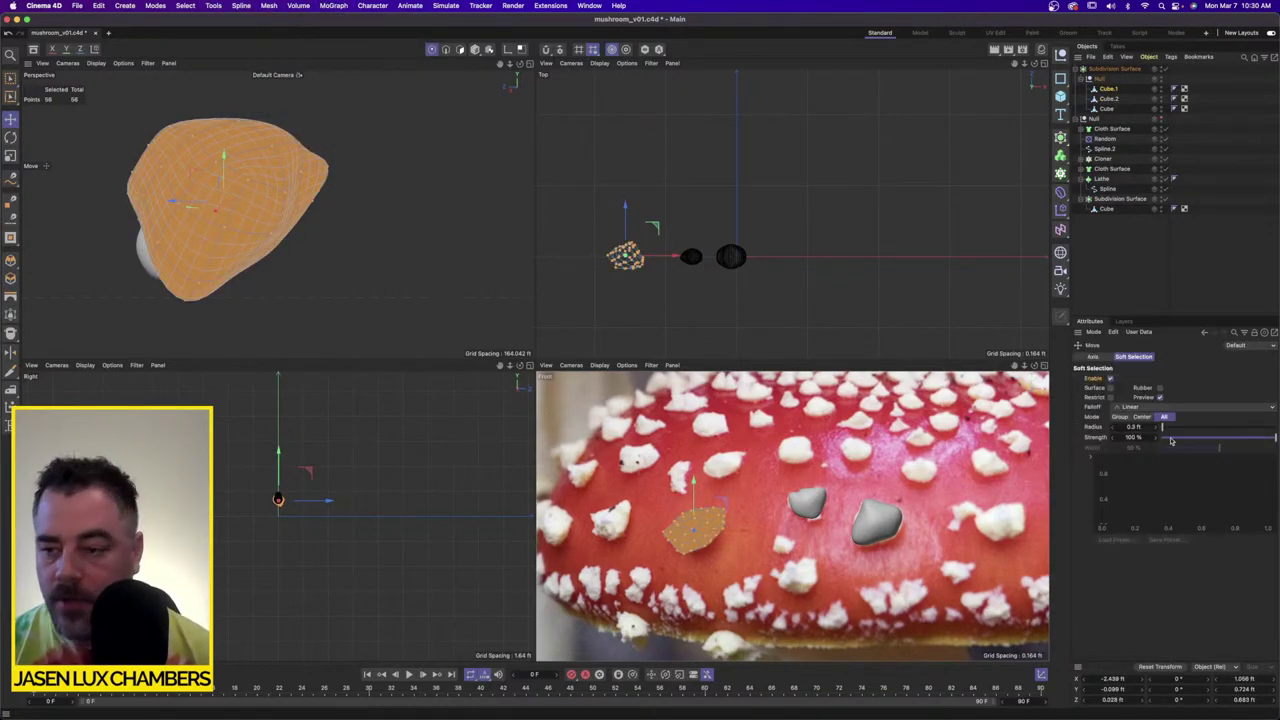
pyautogui.click(1111, 379)
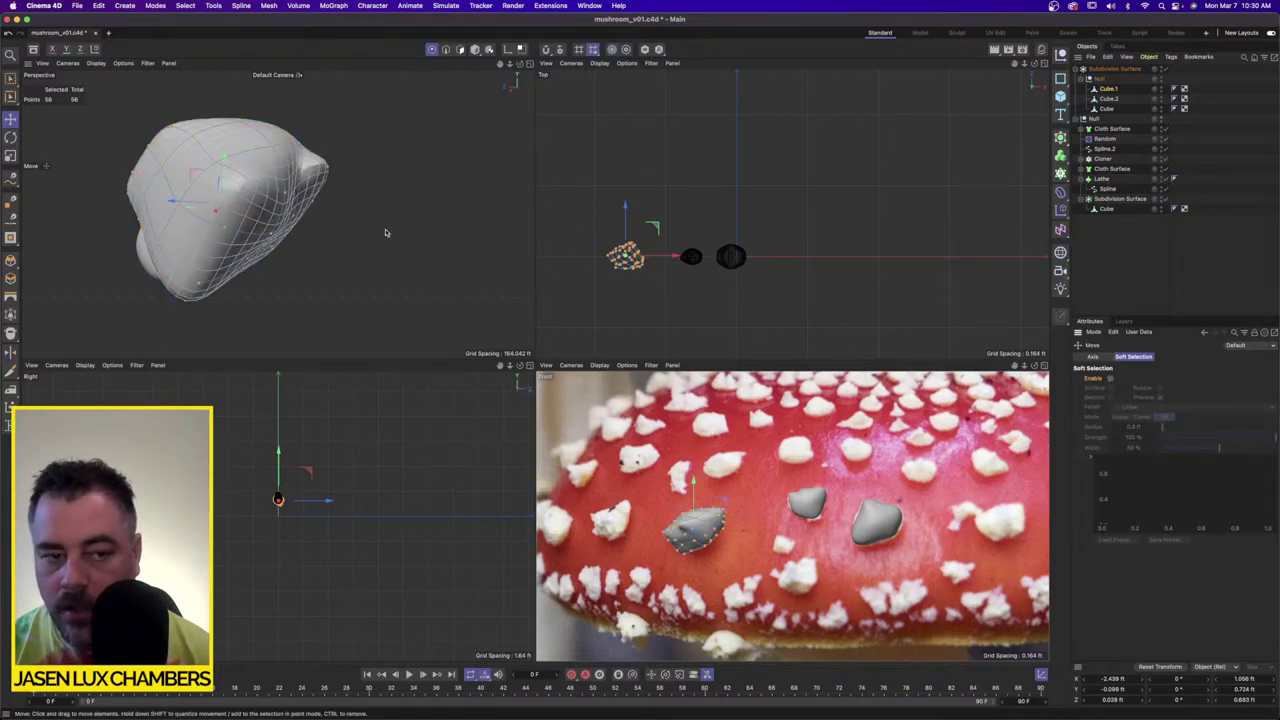
# Step: Smooth the pinched crease on Cube.1 by selecting its surrounding points and ironing them at about 14.4% strength
pyautogui.keyDown('alt'); pyautogui.moveTo(386, 234); pyautogui.dragTo(321, 211); pyautogui.keyUp('alt')
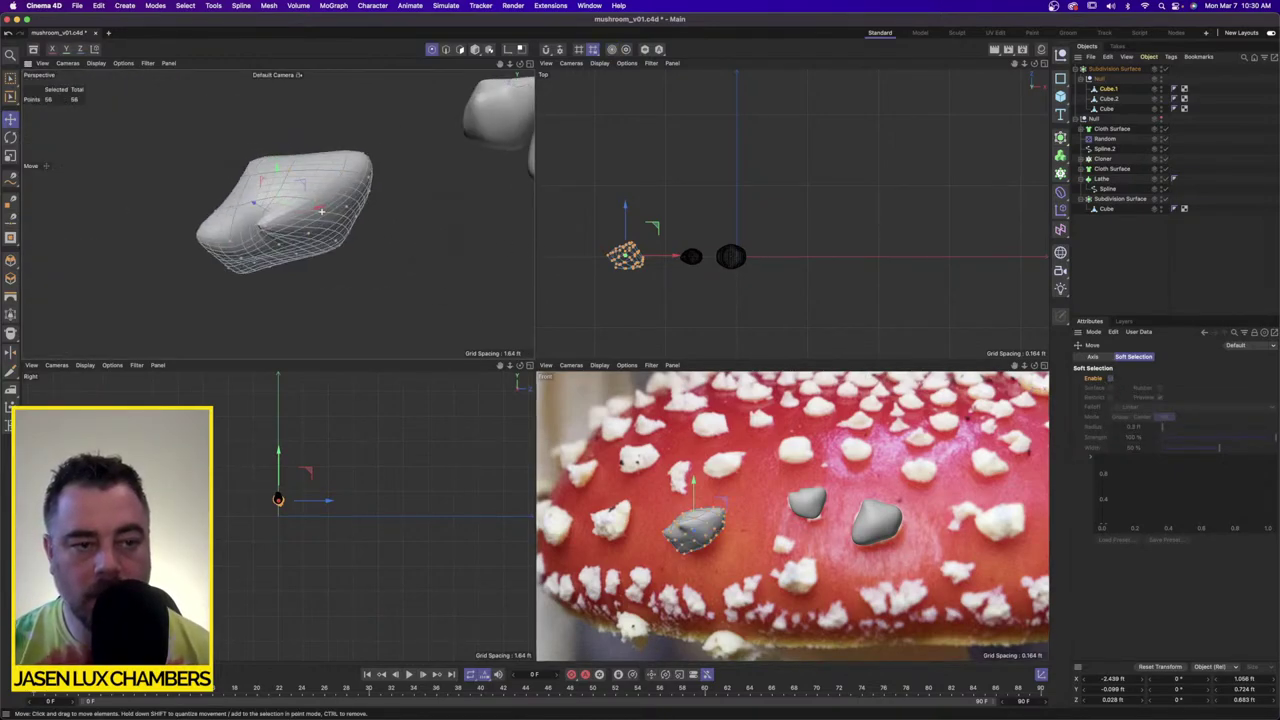
pyautogui.keyDown('alt'); pyautogui.moveTo(140, 217); pyautogui.dragTo(238, 212); pyautogui.keyUp('alt')
pyautogui.keyDown('alt'); pyautogui.moveTo(238, 212); pyautogui.dragTo(360, 211, button='right'); pyautogui.keyUp('alt')
pyautogui.keyDown('alt'); pyautogui.moveTo(360, 211); pyautogui.dragTo(394, 209); pyautogui.keyUp('alt')
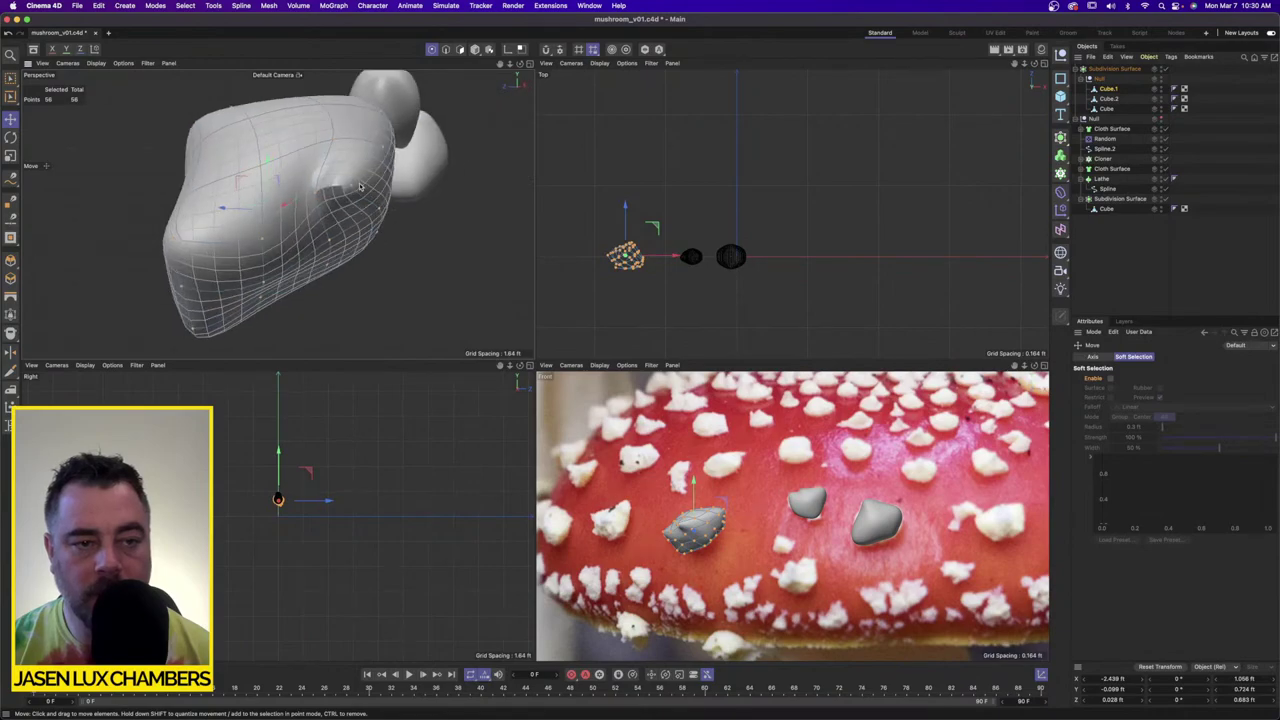
pyautogui.click(353, 186)
pyautogui.keyDown('shift'); pyautogui.click(315, 196); pyautogui.keyUp('shift')
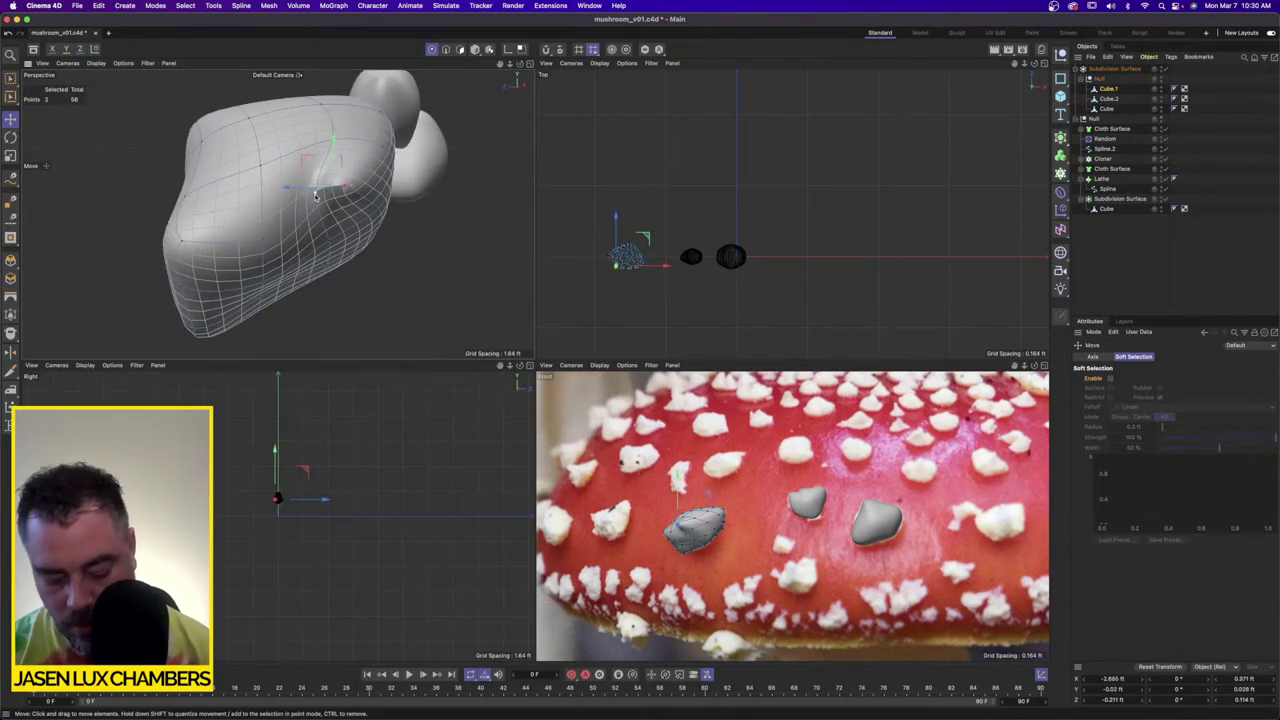
pyautogui.press('u')
pyautogui.press('g')
pyautogui.click(298, 6)
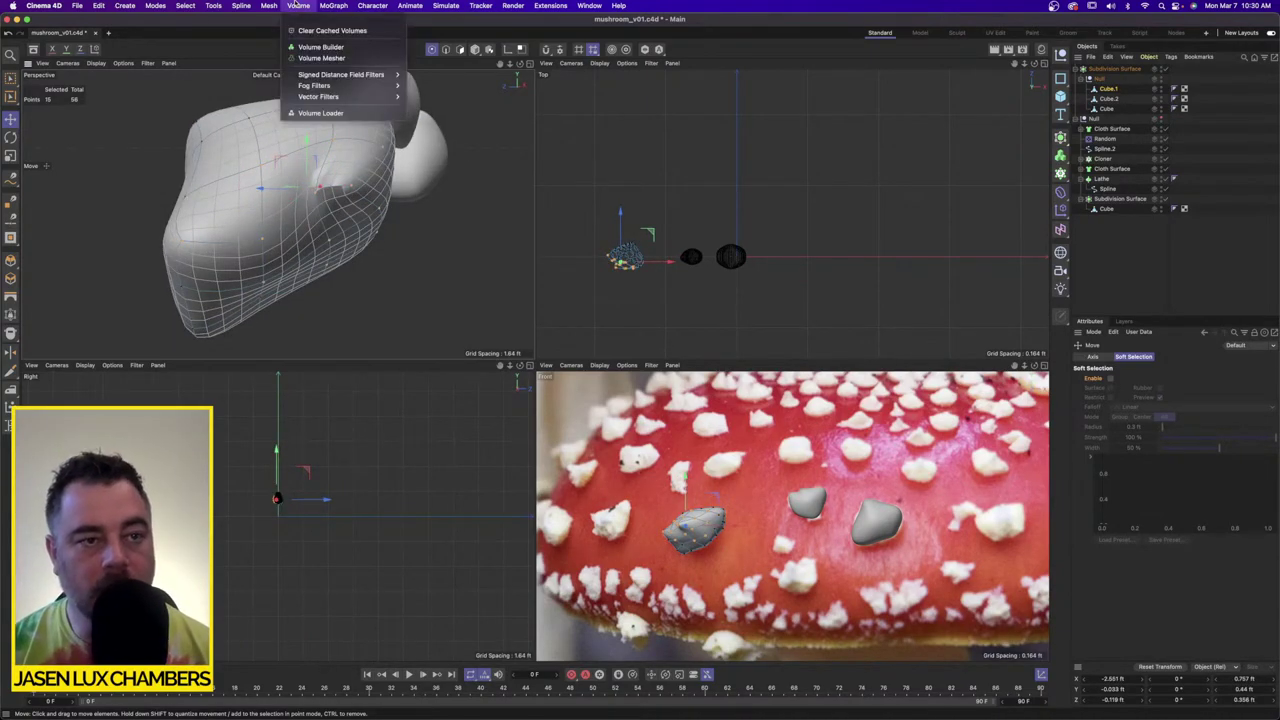
pyautogui.moveTo(268, 6)
pyautogui.moveTo(292, 136)
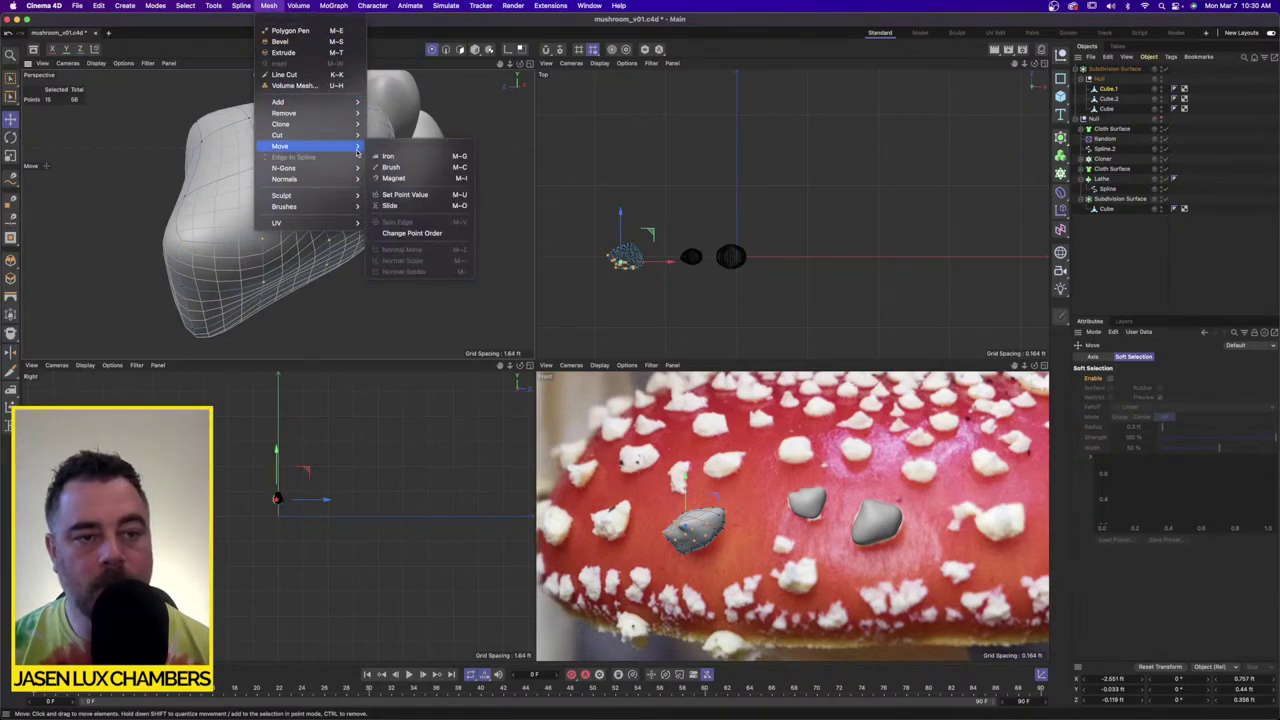
pyautogui.click(395, 156)
pyautogui.moveTo(336, 227); pyautogui.dragTo(374, 219)
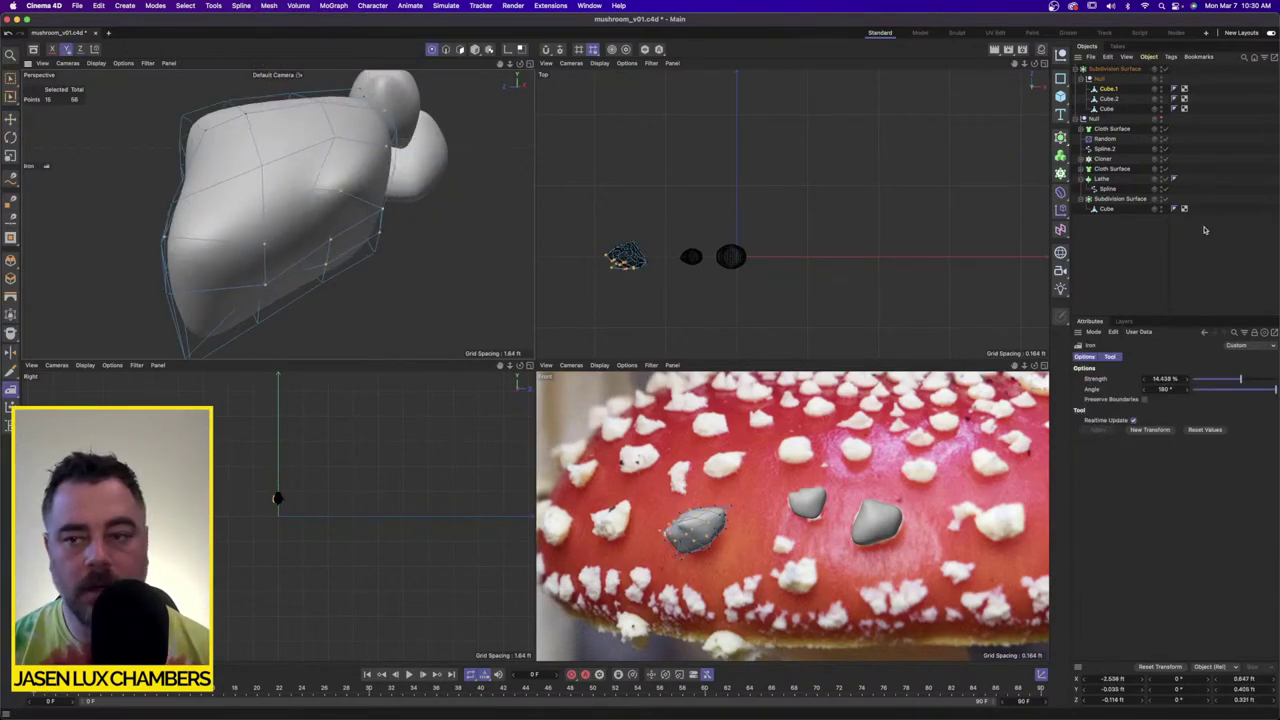
pyautogui.click(1206, 229)
# Step: Move Cube.1, Cube.2 and Cube out of their Null to the top level of the object hierarchy
pyautogui.keyDown('alt'); pyautogui.moveTo(497, 194); pyautogui.dragTo(406, 171); pyautogui.keyUp('alt')
pyautogui.keyDown('alt'); pyautogui.moveTo(382, 181); pyautogui.dragTo(441, 216, button='right'); pyautogui.keyUp('alt')
pyautogui.keyDown('alt'); pyautogui.moveTo(441, 216); pyautogui.dragTo(455, 225); pyautogui.keyUp('alt')
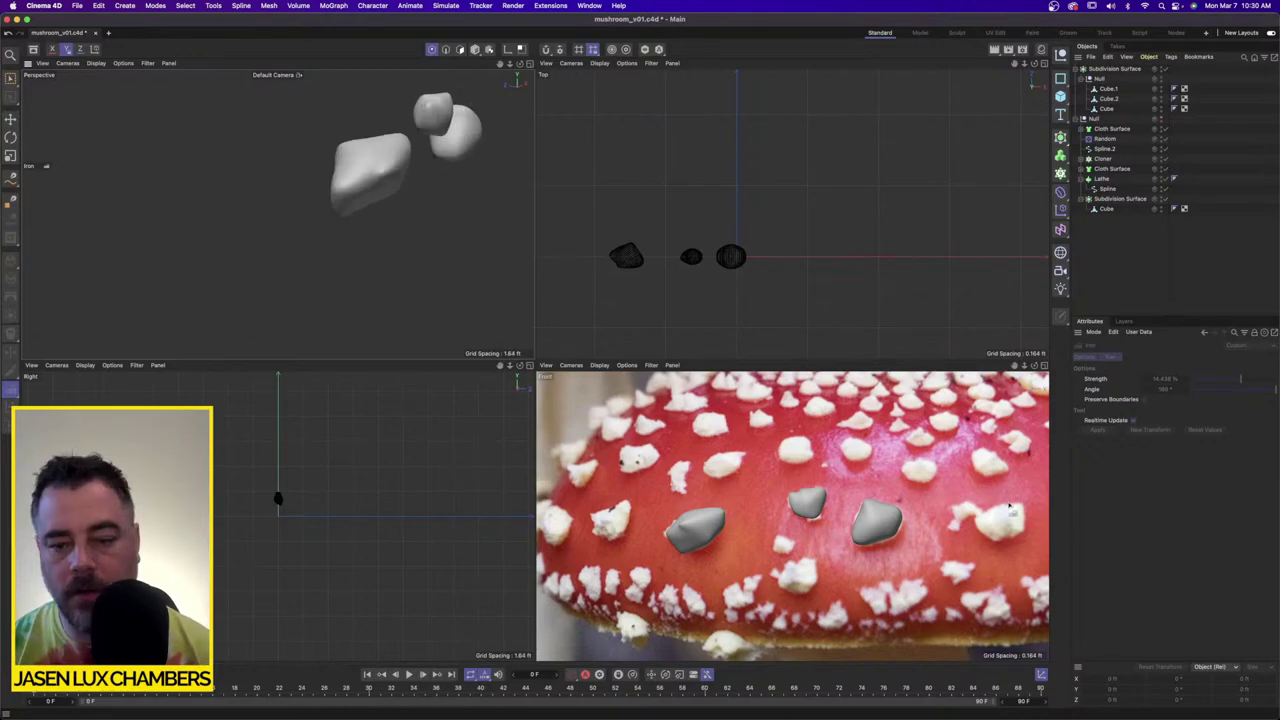
pyautogui.scroll(-3, 1001, 571)
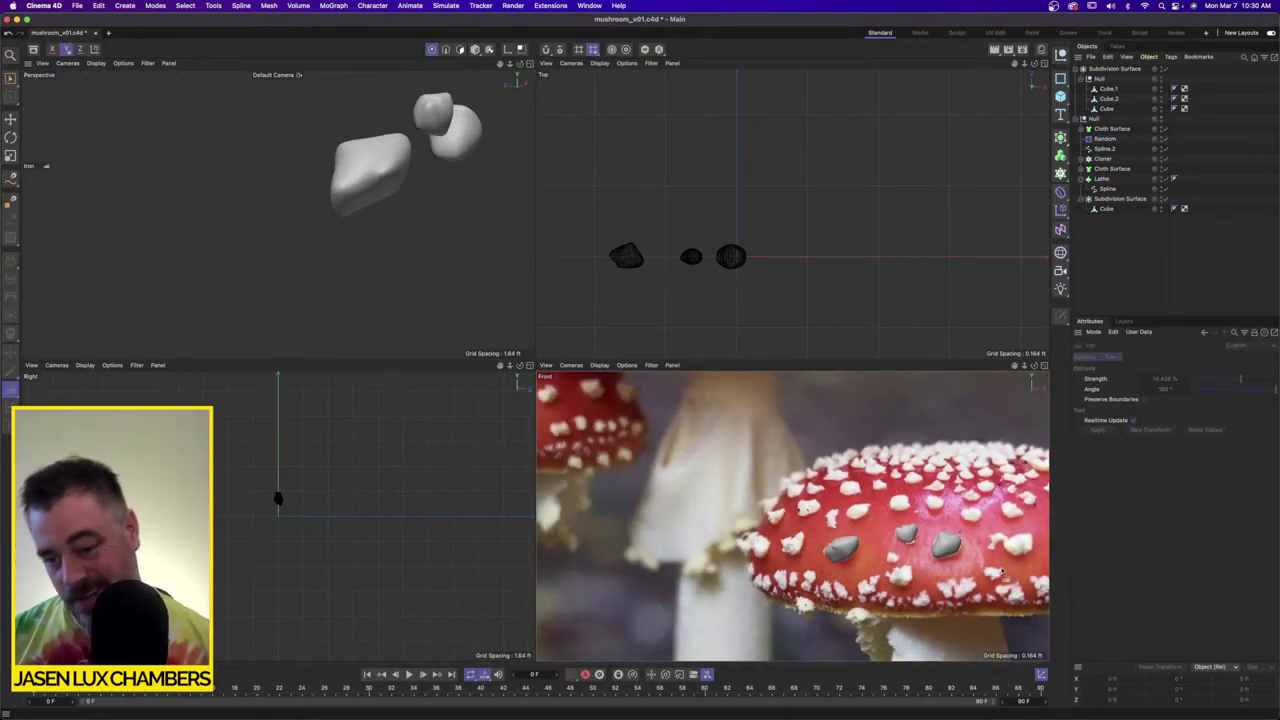
pyautogui.scroll(-2, 1003, 571)
pyautogui.keyDown('alt'); pyautogui.moveTo(1003, 571); pyautogui.dragTo(859, 520, button='middle'); pyautogui.keyUp('alt')
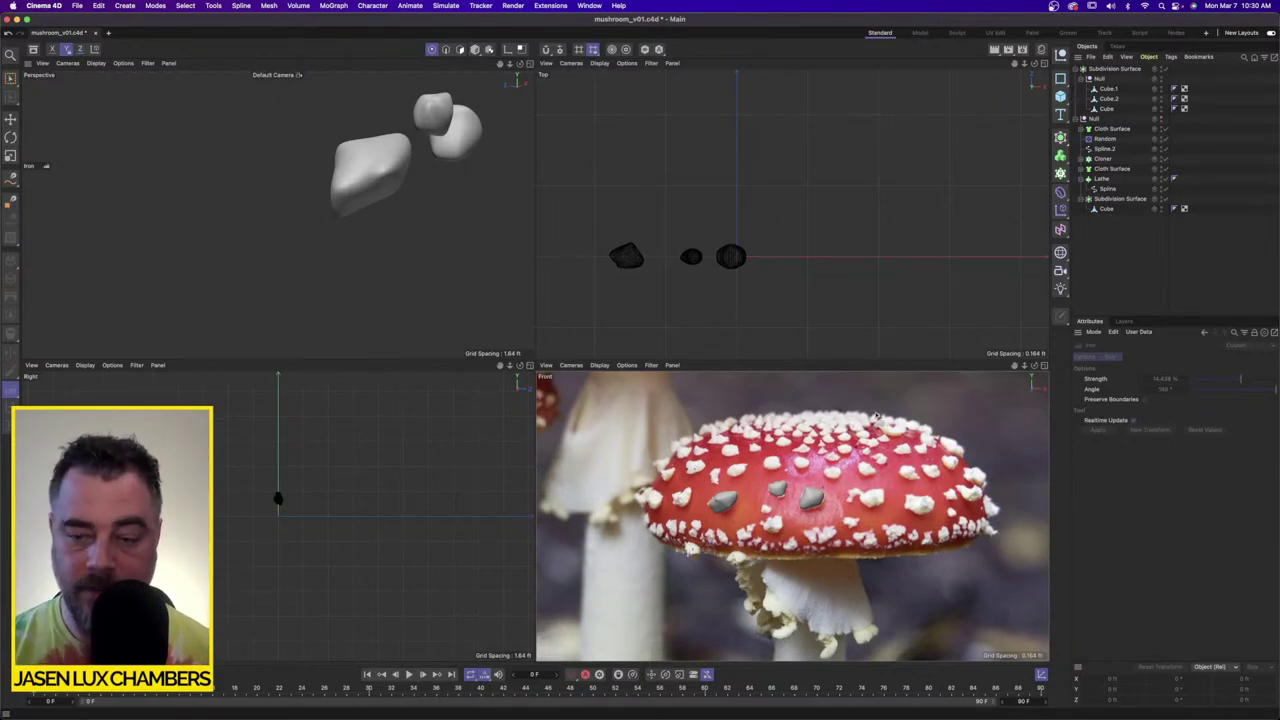
pyautogui.moveTo(1122, 112); pyautogui.dragTo(1109, 66)
# Step: Center all points of Cube.1 by setting their X, Y and Z position to 0 ft
pyautogui.click(1100, 67)
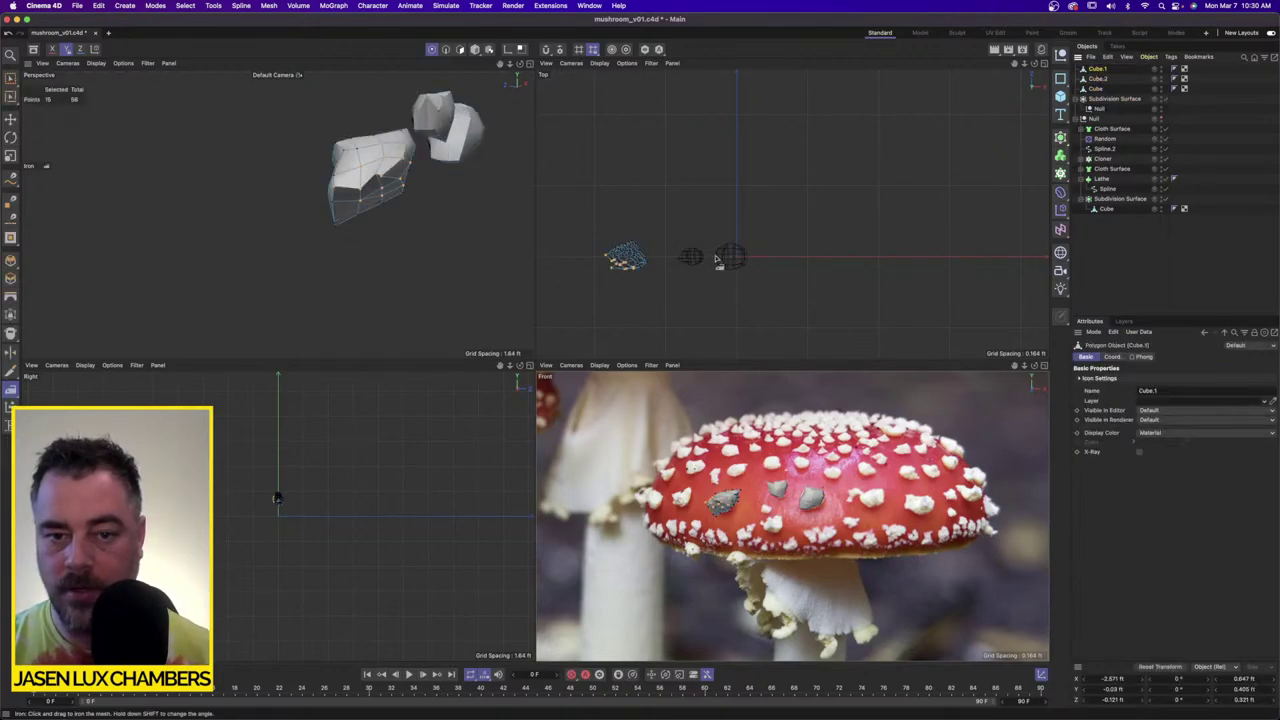
pyautogui.doubleClick(1126, 681)
pyautogui.write('0')
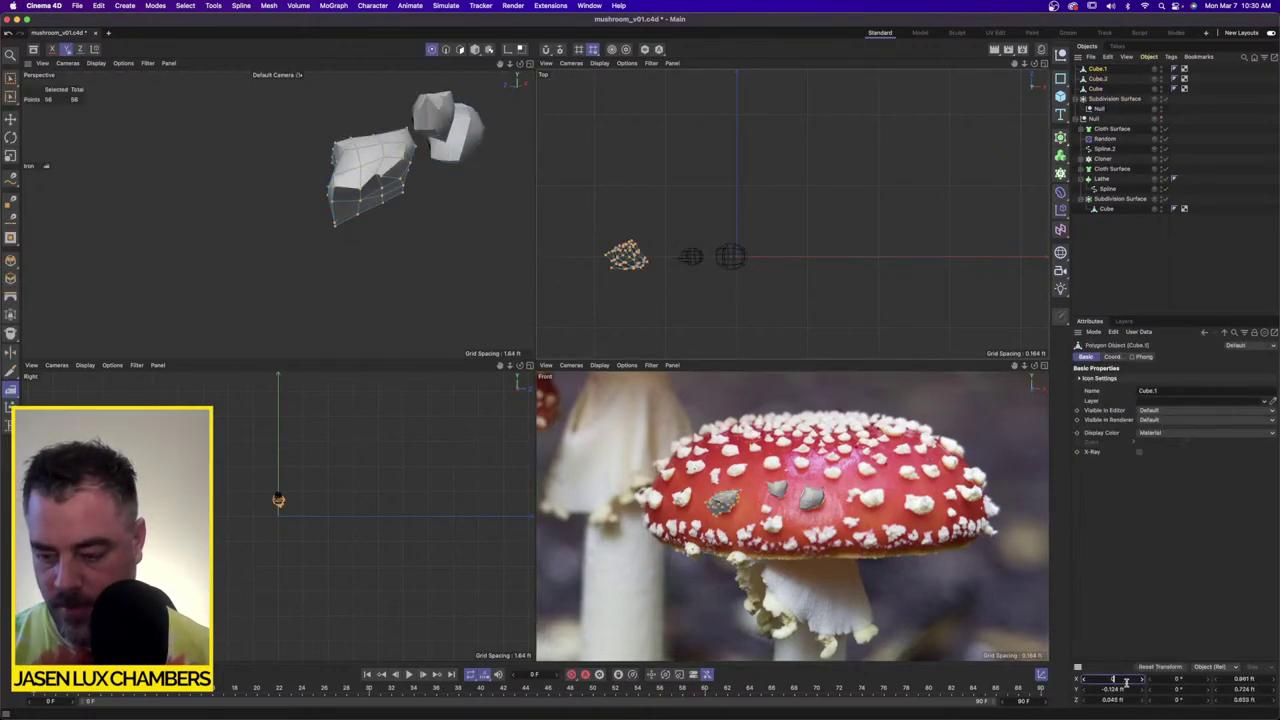
pyautogui.press('Tab')
pyautogui.write('0')
pyautogui.press('Tab')
pyautogui.write('0')
pyautogui.press('Return')
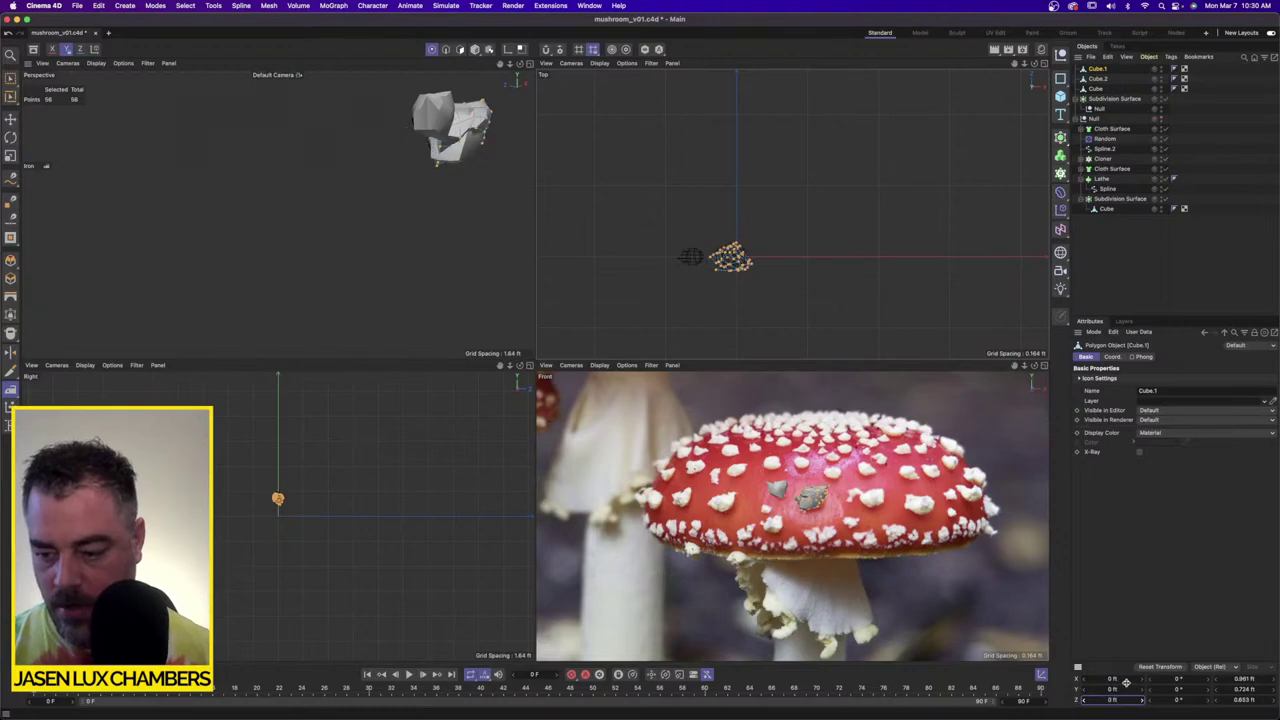
# Step: Select all points of Cube.2 and set their X and Y position to 0 ft
pyautogui.click(1097, 78)
pyautogui.keyDown('alt'); pyautogui.moveTo(766, 269); pyautogui.dragTo(768, 276, button='middle'); pyautogui.keyUp('alt')
pyautogui.press('super+a')
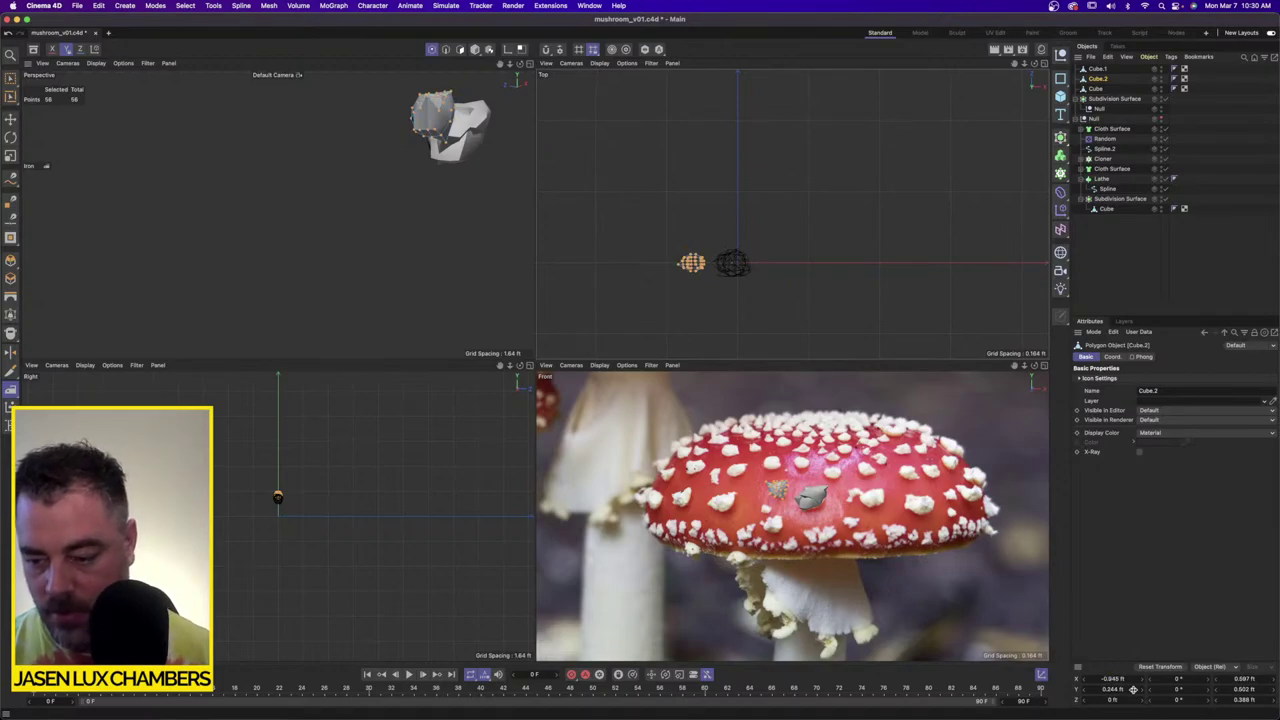
pyautogui.doubleClick(1127, 681)
pyautogui.write('0')
pyautogui.press('Tab')
pyautogui.write('0')
pyautogui.press('Return')
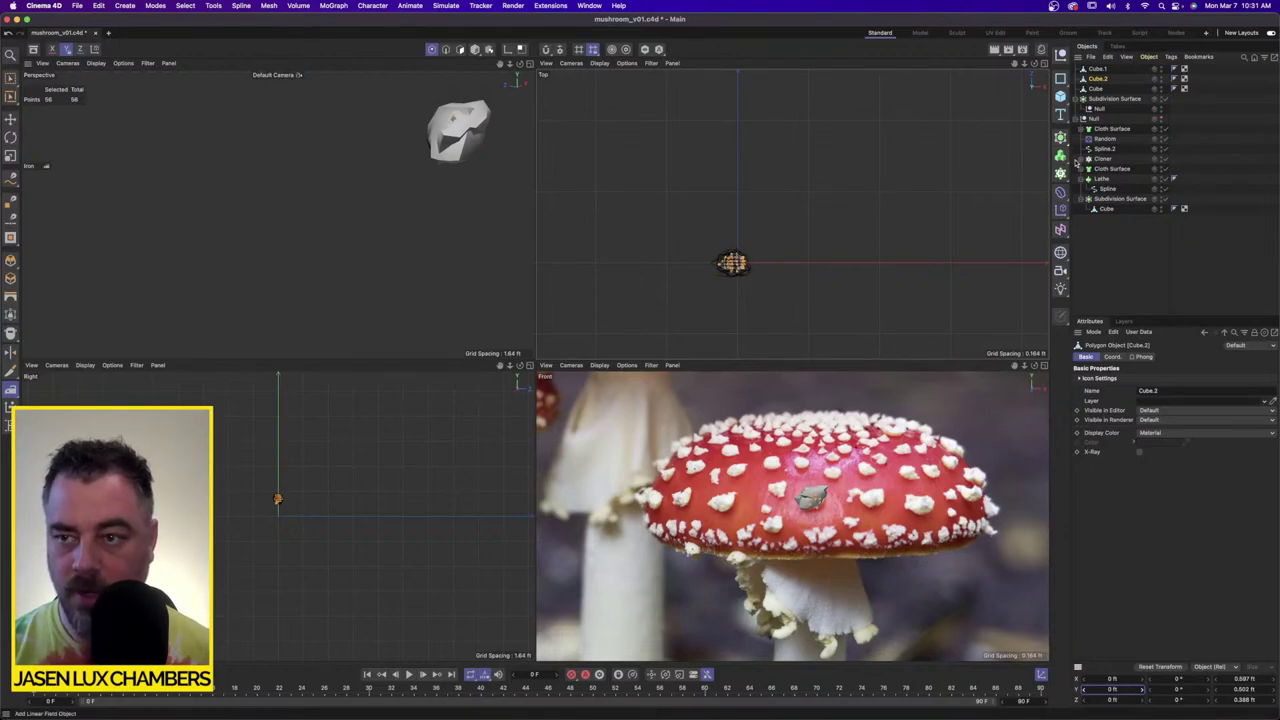
# Step: Select all points of the top-level Cube and set their X and Y position to 0 ft
pyautogui.click(1096, 89)
pyautogui.press('super+a')
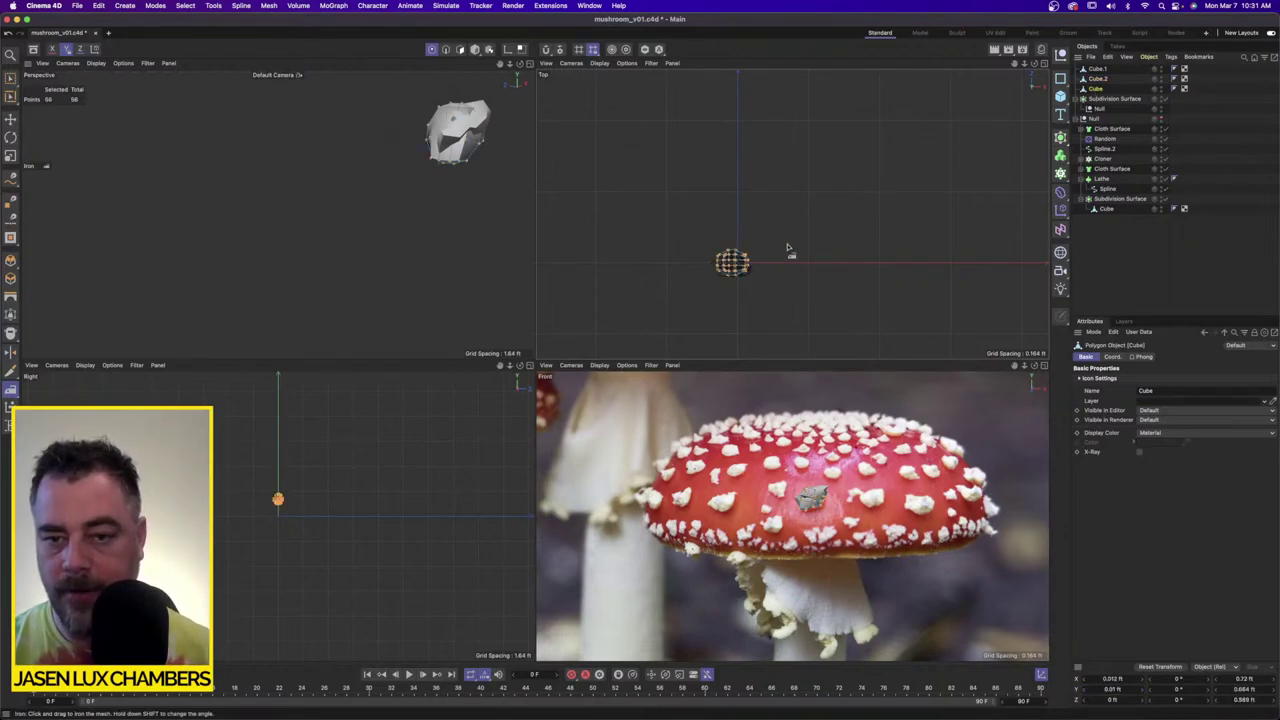
pyautogui.press('Tab')
pyautogui.write('0')
pyautogui.press('Return')
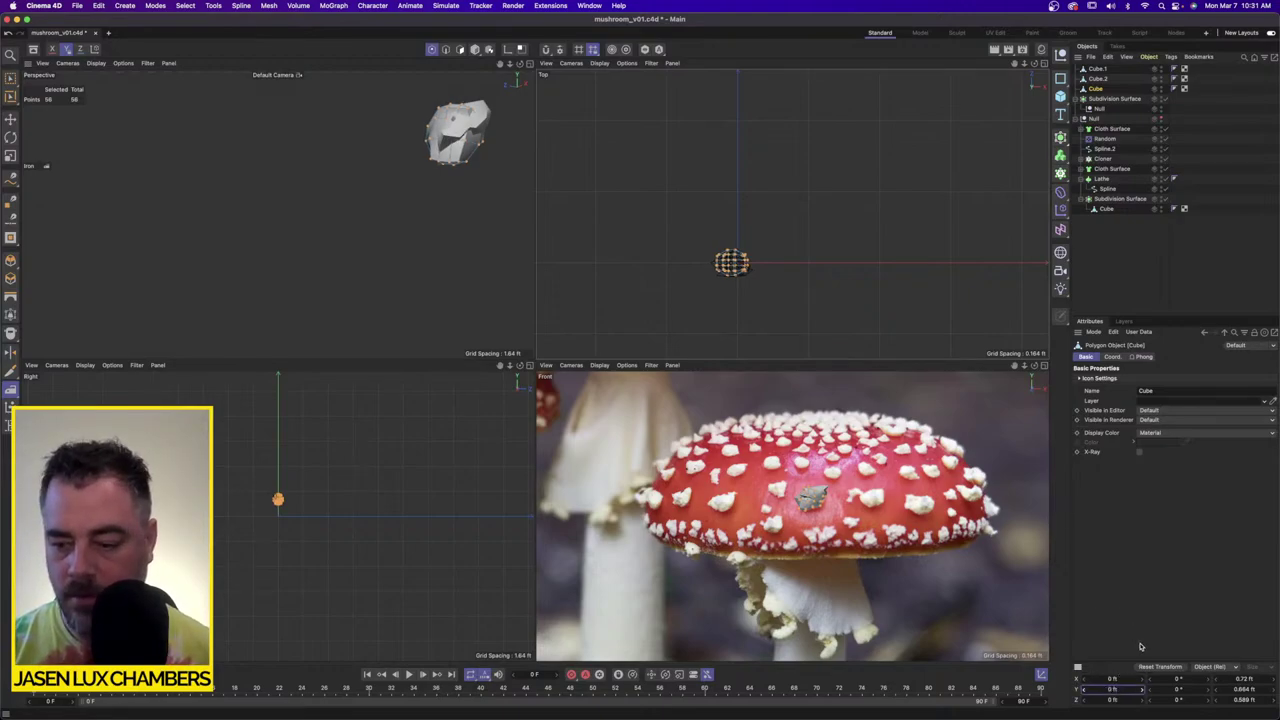
pyautogui.click(1128, 698)
pyautogui.keyDown('alt'); pyautogui.moveTo(231, 497); pyautogui.dragTo(279, 495, button='right'); pyautogui.keyUp('alt')
pyautogui.keyDown('alt'); pyautogui.moveTo(423, 508); pyautogui.dragTo(394, 490, button='middle'); pyautogui.keyUp('alt')
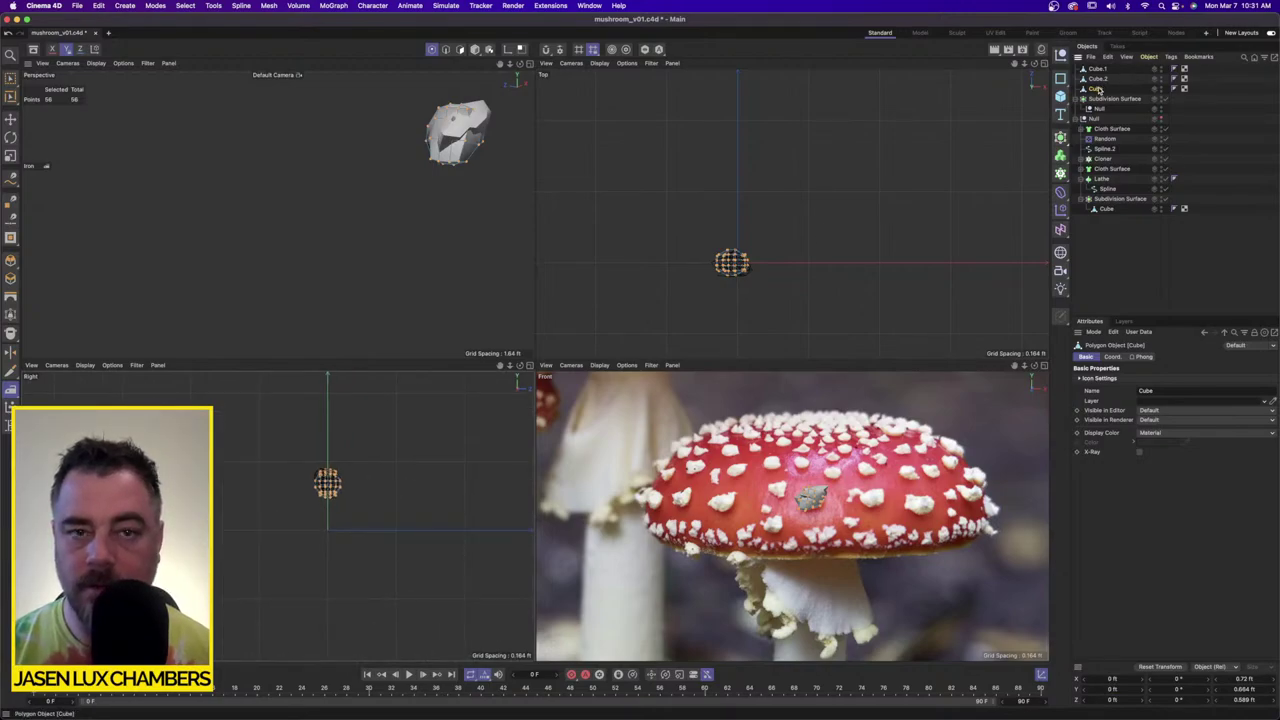
# Step: Try to move the top-level Cube's points downward in the Right view
pyautogui.press('e')
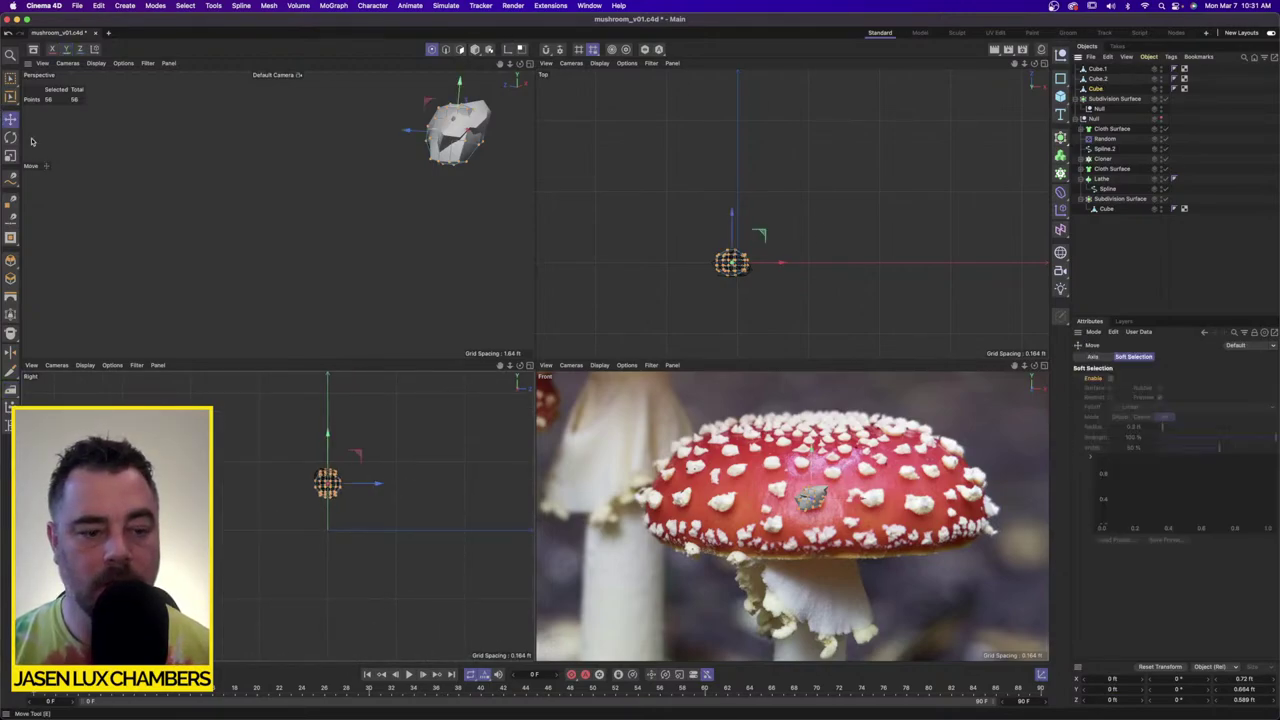
pyautogui.moveTo(330, 446); pyautogui.dragTo(330, 470)
pyautogui.press('super+z')
pyautogui.scroll(-5, 386, 457)
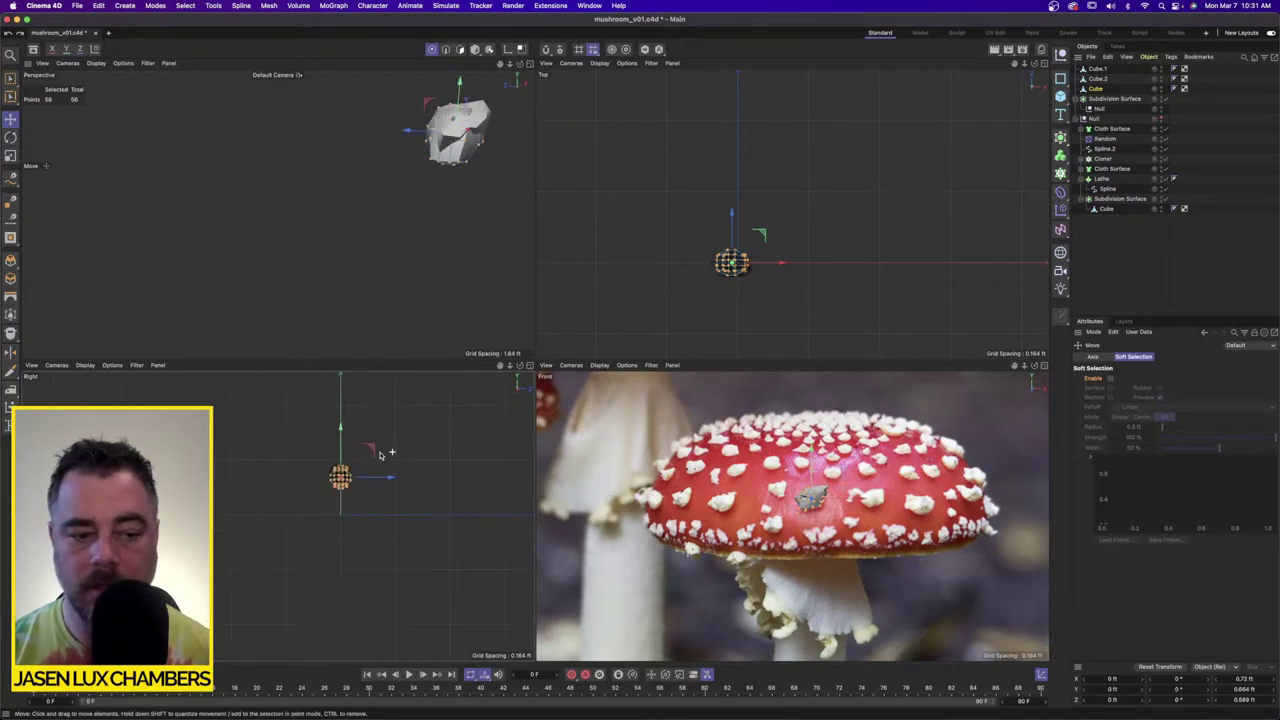
pyautogui.scroll(-1, 445, 153)
pyautogui.keyDown('alt'); pyautogui.moveTo(445, 153); pyautogui.dragTo(347, 197, button='middle'); pyautogui.keyUp('alt')
pyautogui.click(1264, 217)
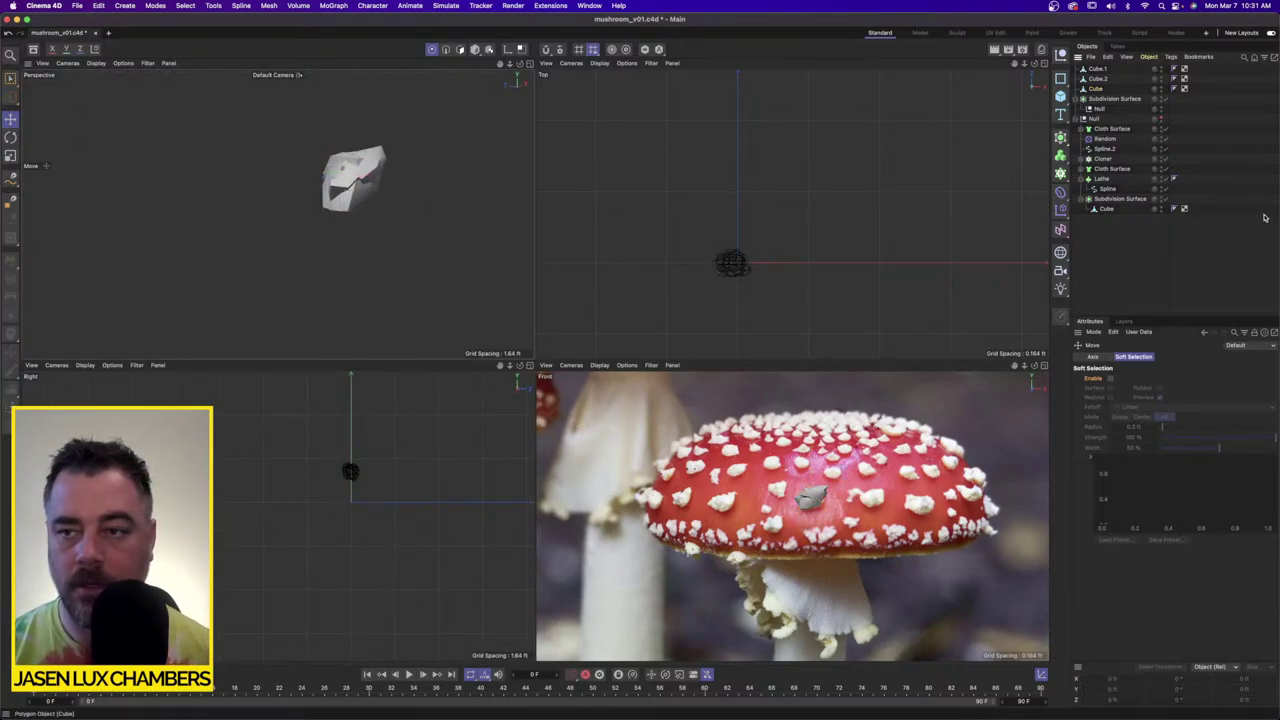
pyautogui.click(1060, 97)
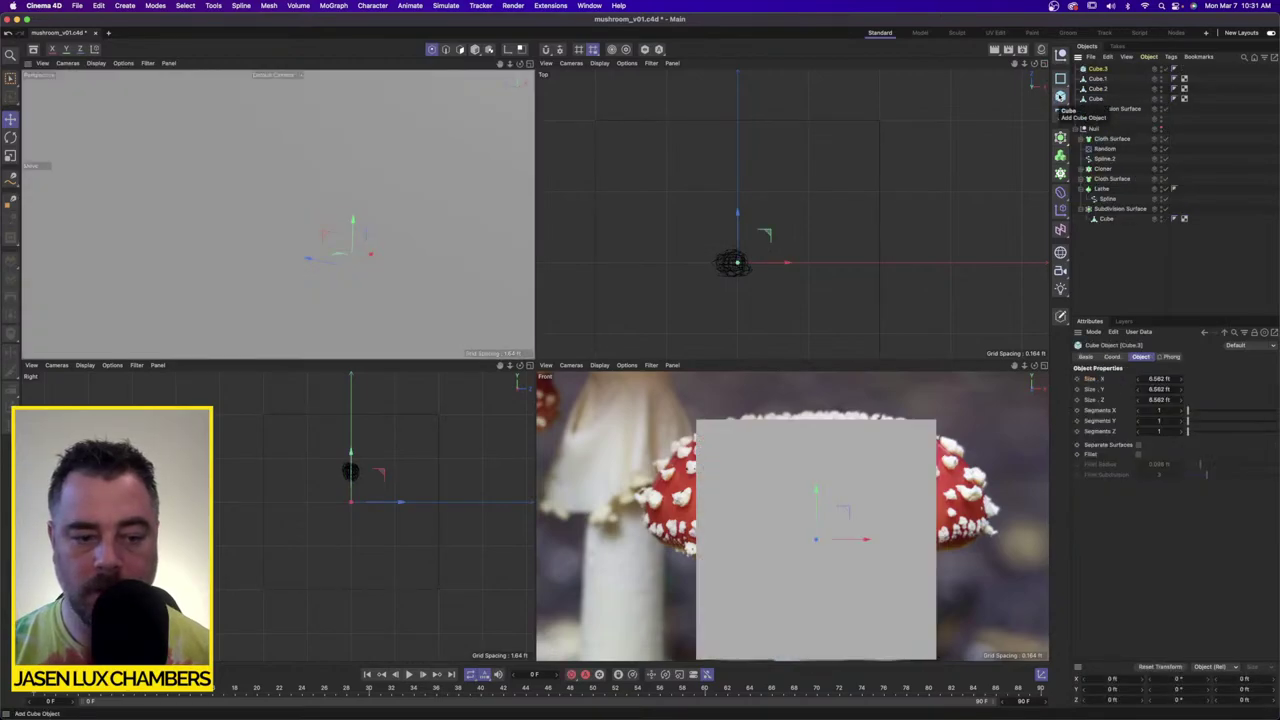
pyautogui.press('super+a')
pyautogui.click(1117, 98)
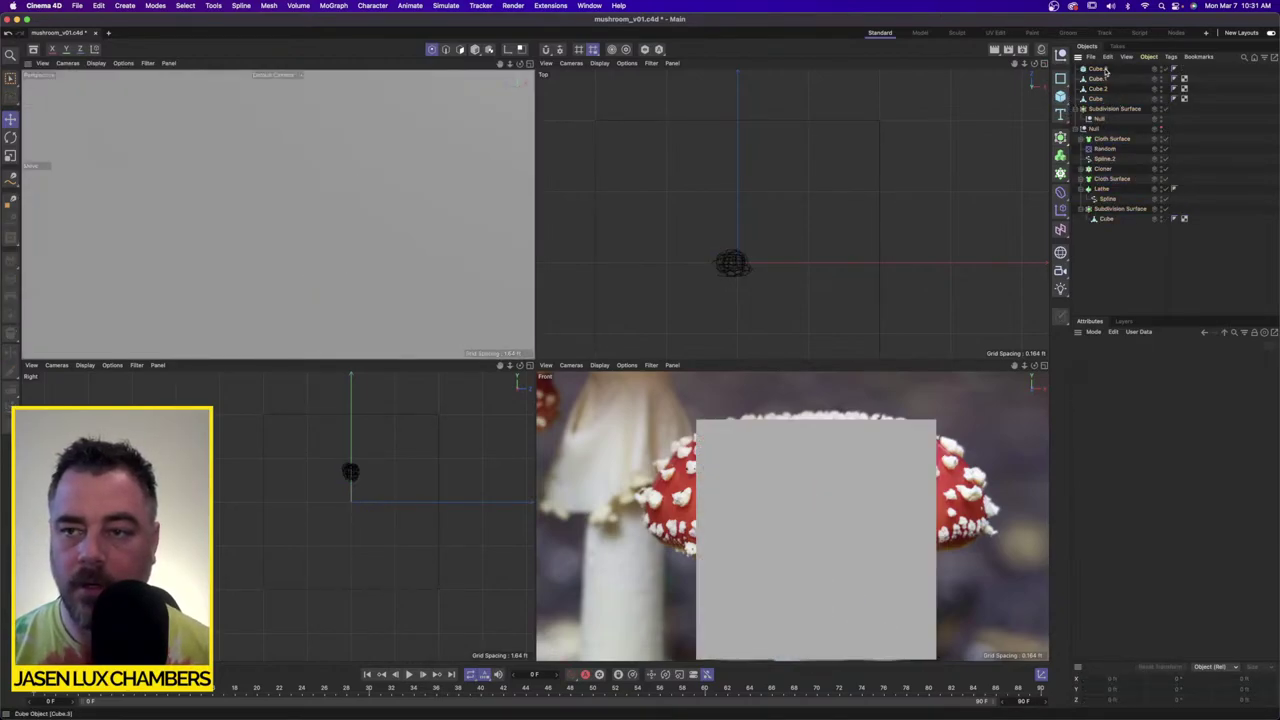
pyautogui.click(1099, 70)
pyautogui.press('Delete')
# Step: Move the points of Cube.1, Cube.2 and Cube together about 1.114 ft down onto the world origin
pyautogui.click(1094, 90)
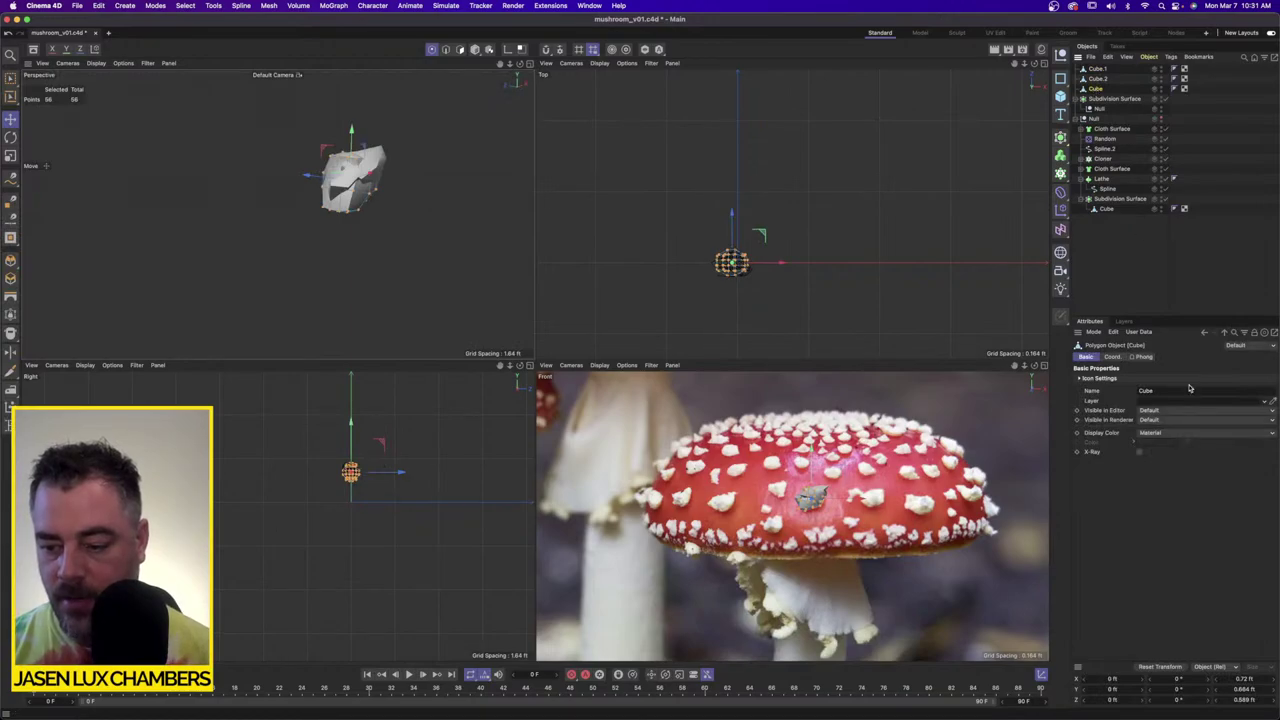
pyautogui.keyDown('shift'); pyautogui.click(1097, 69); pyautogui.keyUp('shift')
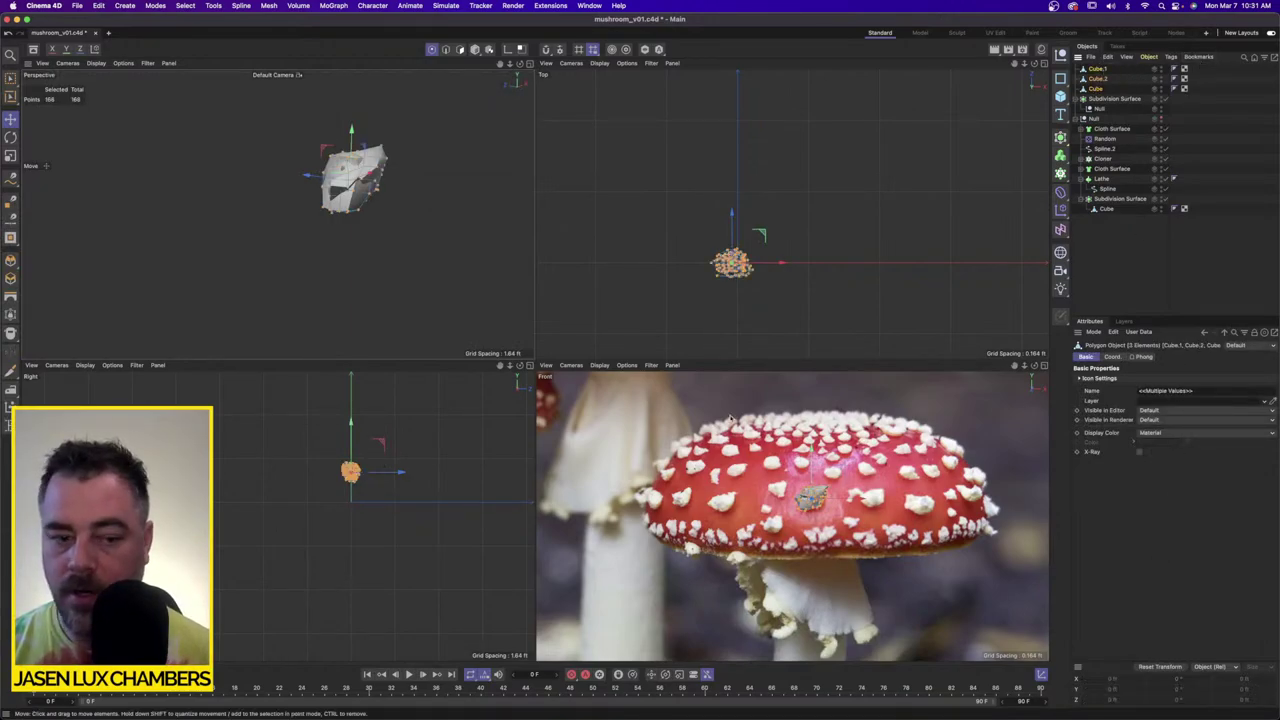
pyautogui.moveTo(352, 426); pyautogui.dragTo(362, 500)
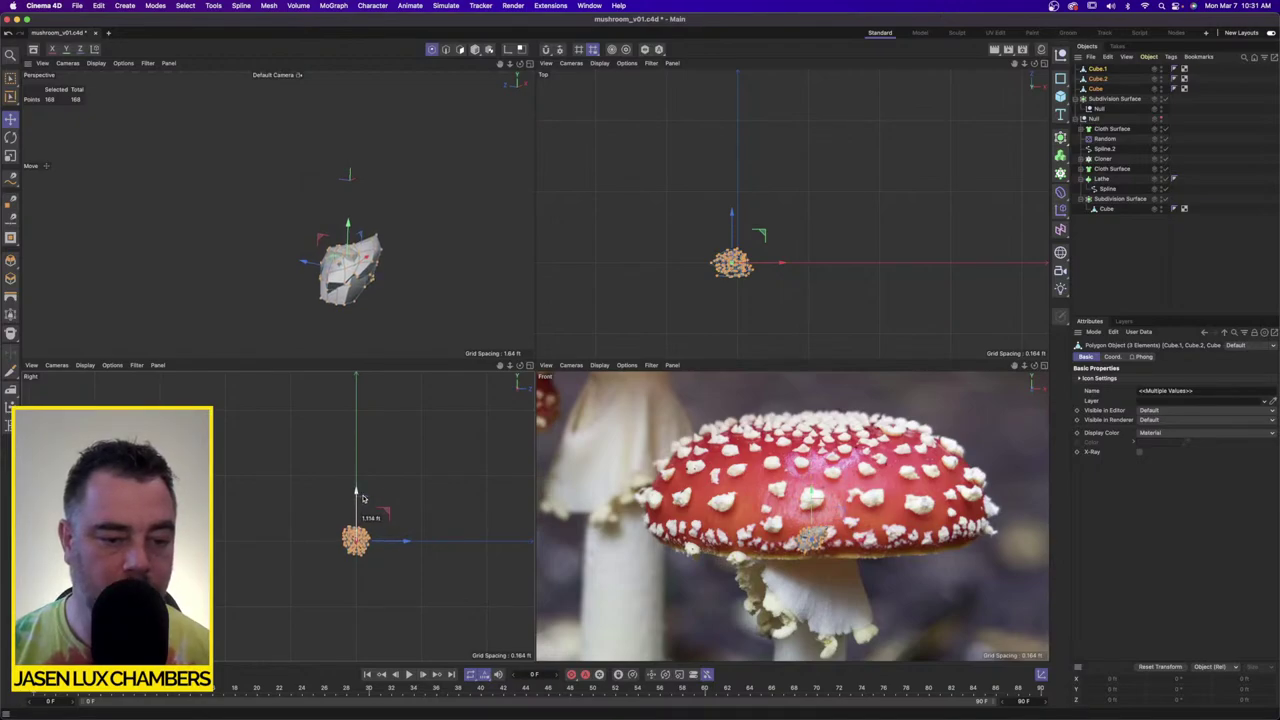
# Step: Enable axis modification for the top-level Cube and switch to Model mode
pyautogui.click(1096, 89)
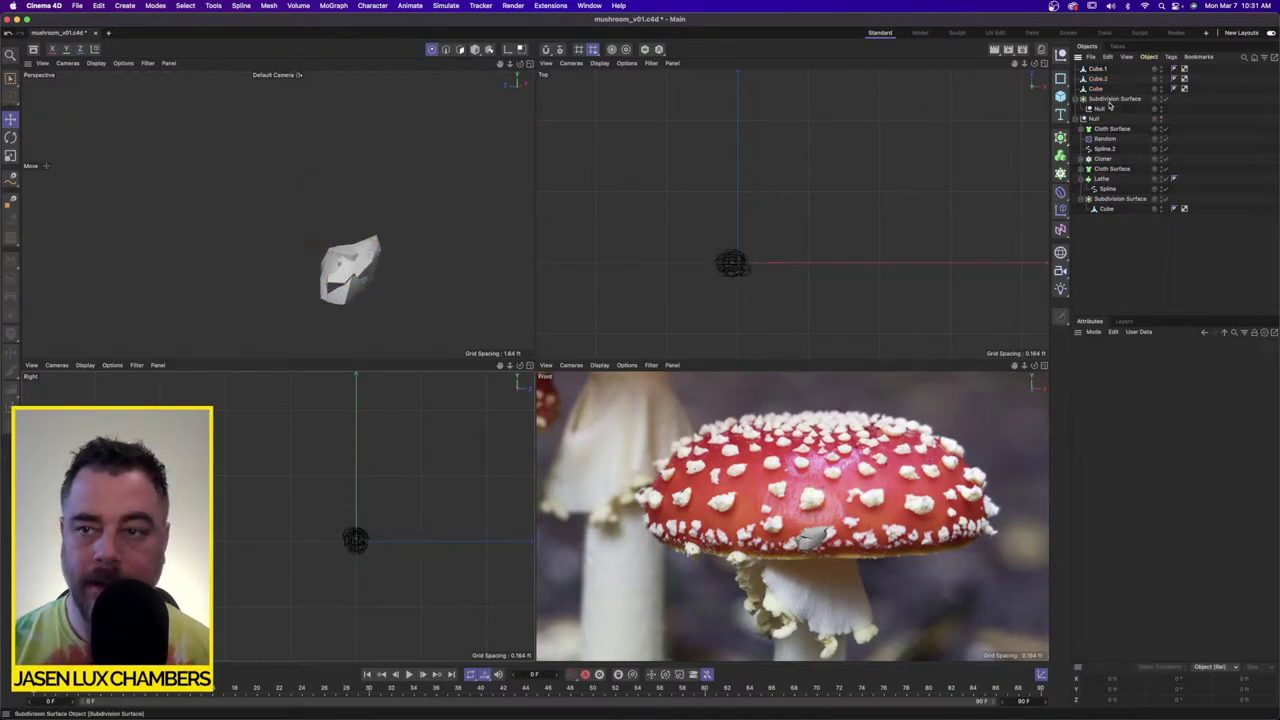
pyautogui.click(508, 50)
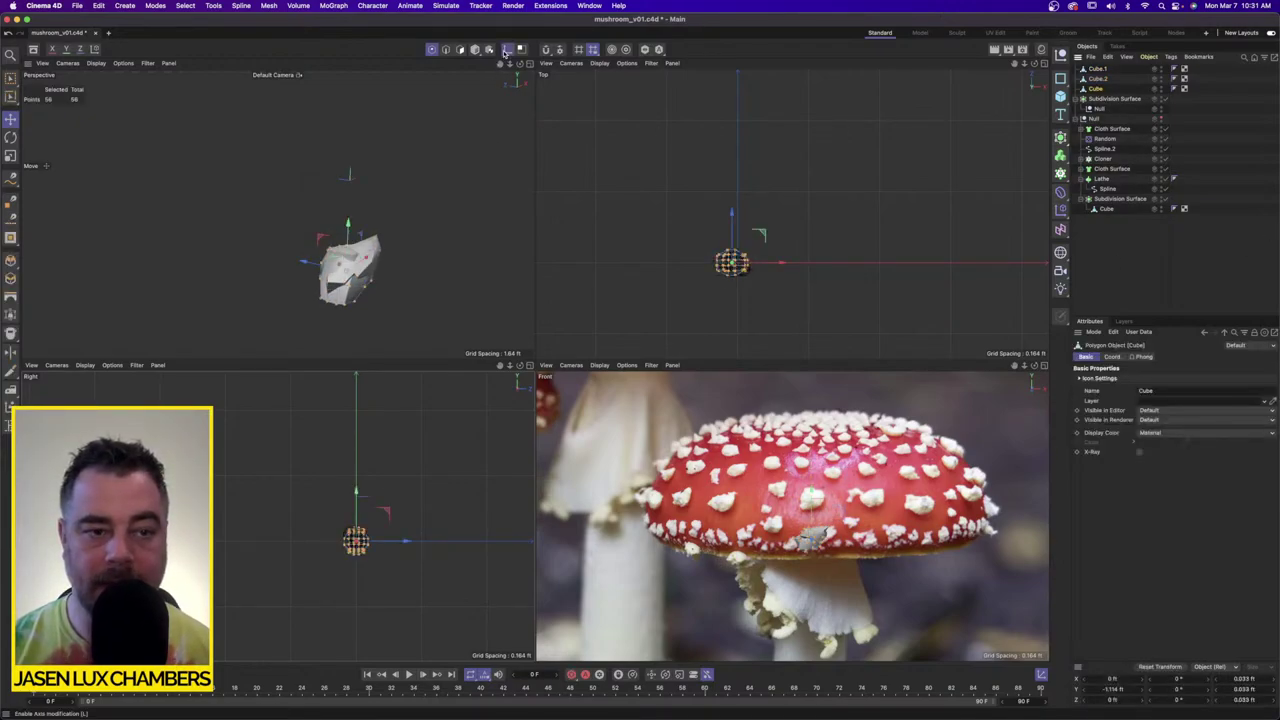
pyautogui.click(12, 122)
pyautogui.click(475, 49)
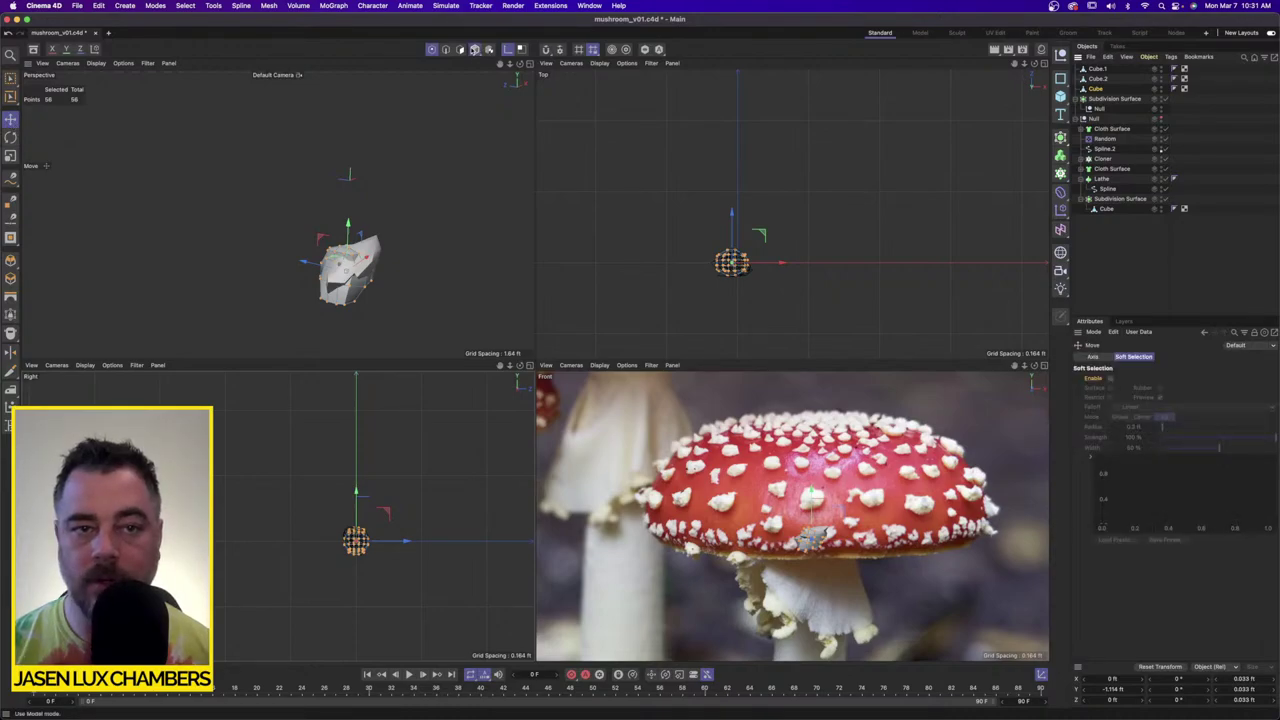
# Step: Set the top-level Cube's axis position to 0 ft in X, Y and Z
pyautogui.click(1104, 90)
pyautogui.keyDown('alt'); pyautogui.moveTo(345, 252); pyautogui.dragTo(300, 245); pyautogui.keyUp('alt')
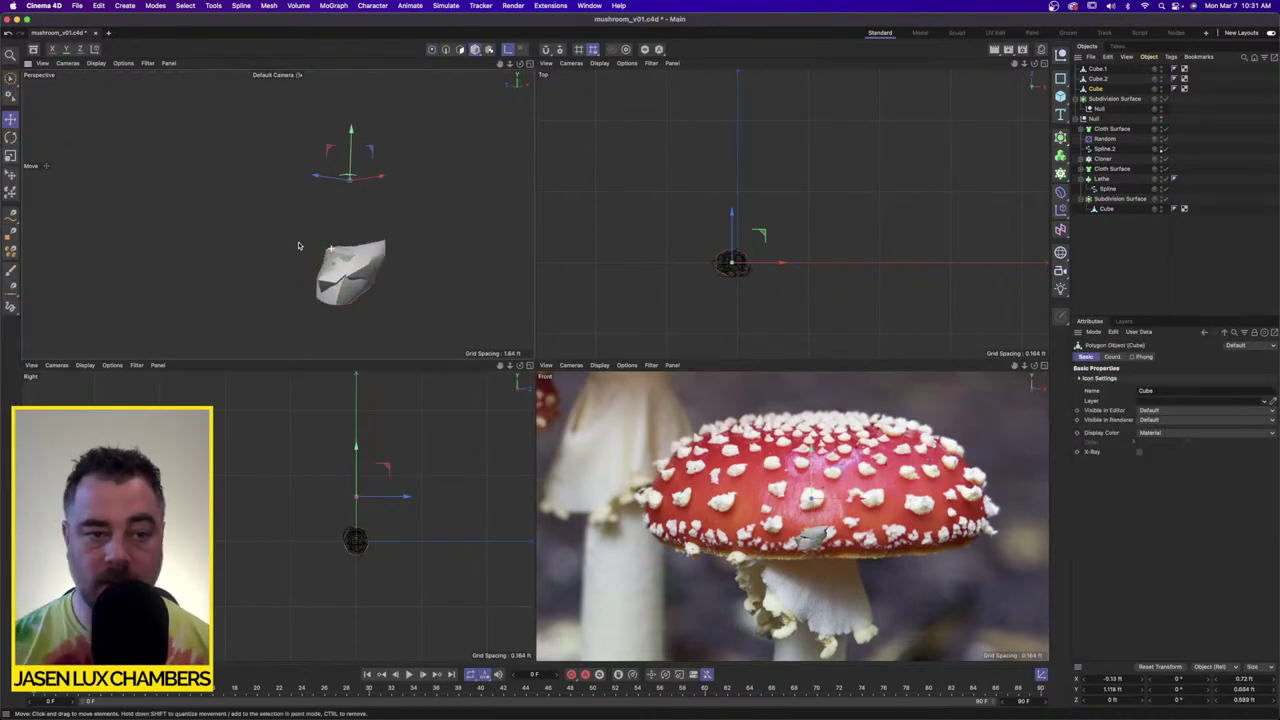
pyautogui.doubleClick(1118, 680)
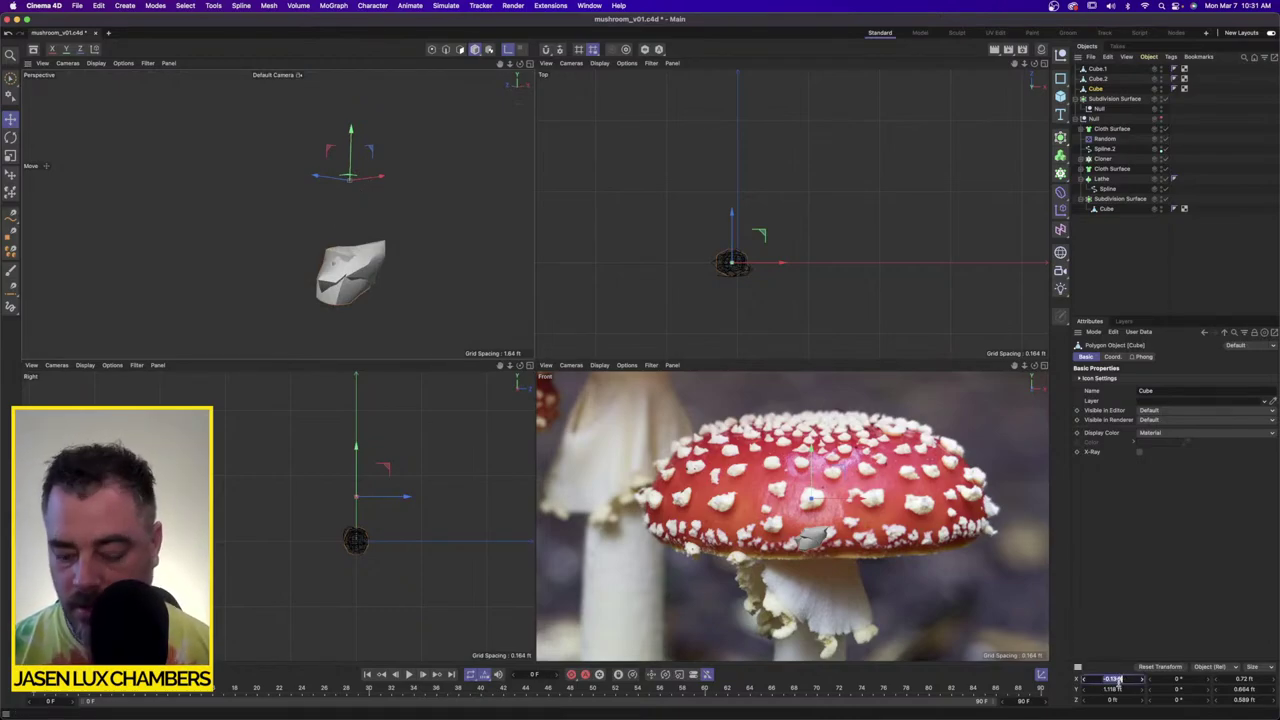
pyautogui.write('0')
pyautogui.press('Tab')
pyautogui.write('0')
pyautogui.press('Tab')
pyautogui.write('0')
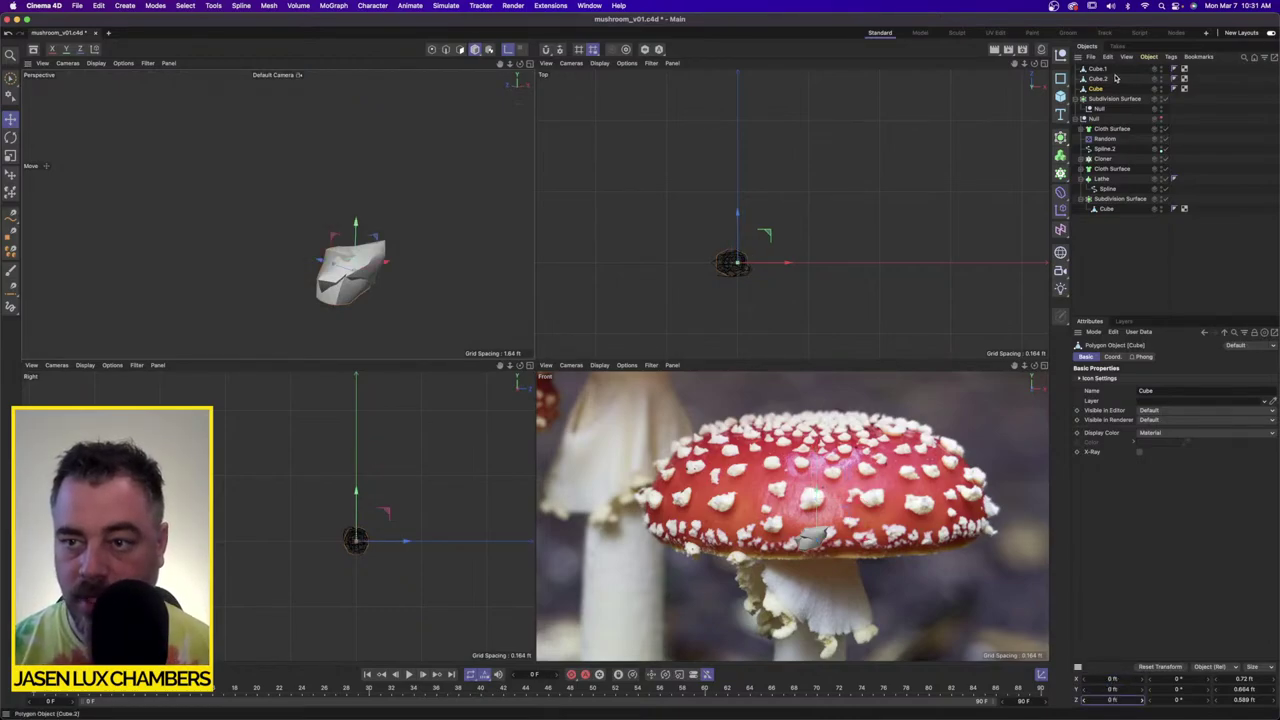
# Step: Set Cube.2's axis position to 0 ft in X and Y
pyautogui.click(1098, 78)
pyautogui.doubleClick(1114, 679)
pyautogui.write('0')
pyautogui.press('Tab')
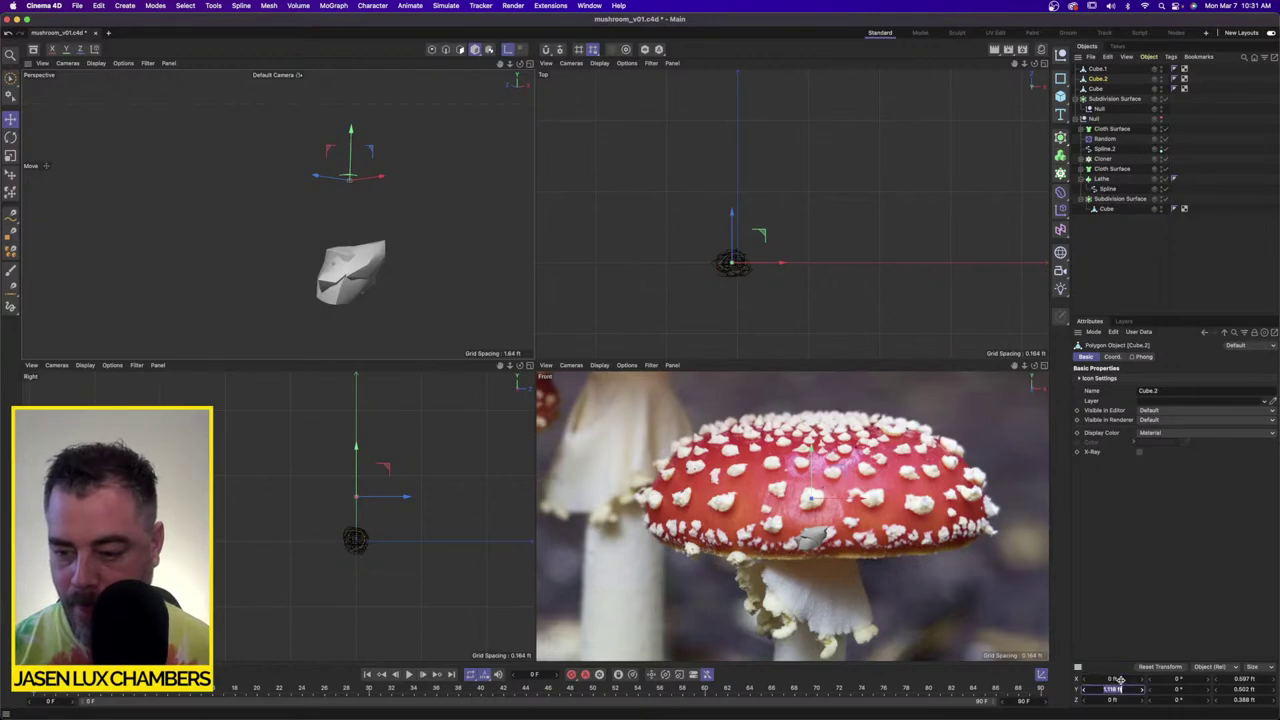
pyautogui.write('0')
pyautogui.press('Return')
# Step: Set Cube.1's axis position to 0 ft in X and Y, and check the axes of Cube and Cube.2
pyautogui.click(1100, 68)
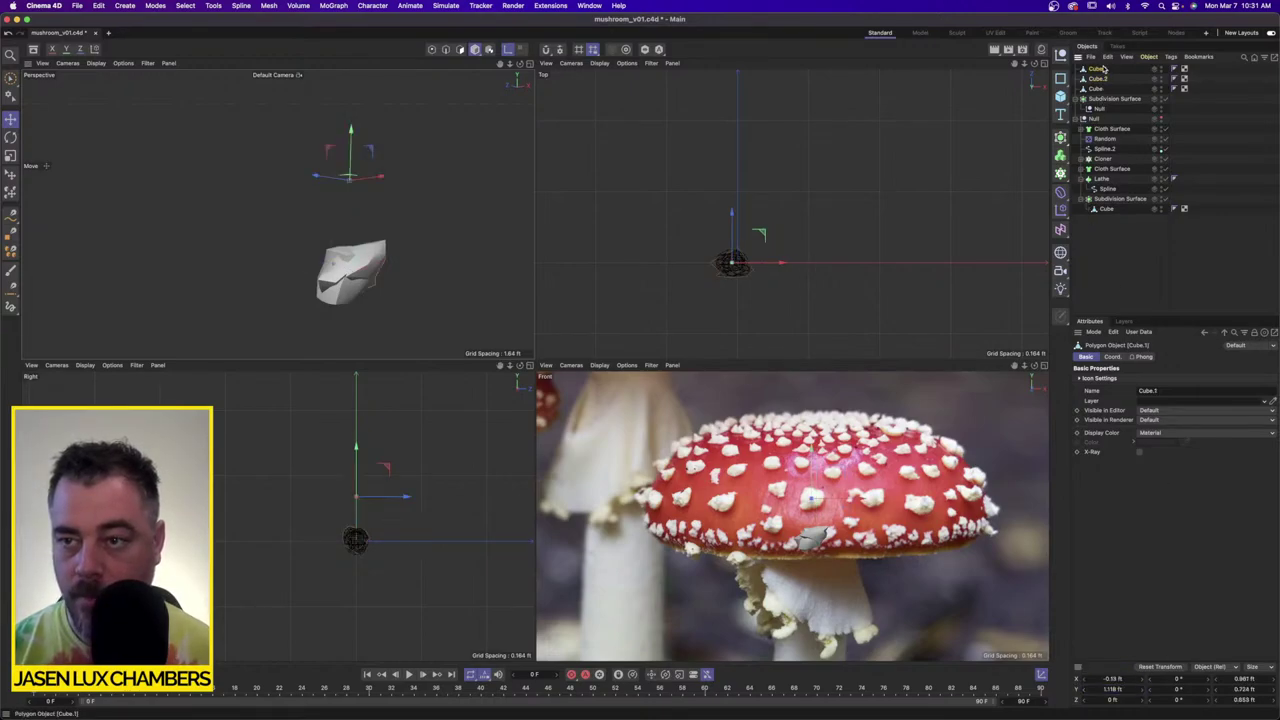
pyautogui.click(1128, 680)
pyautogui.write('0')
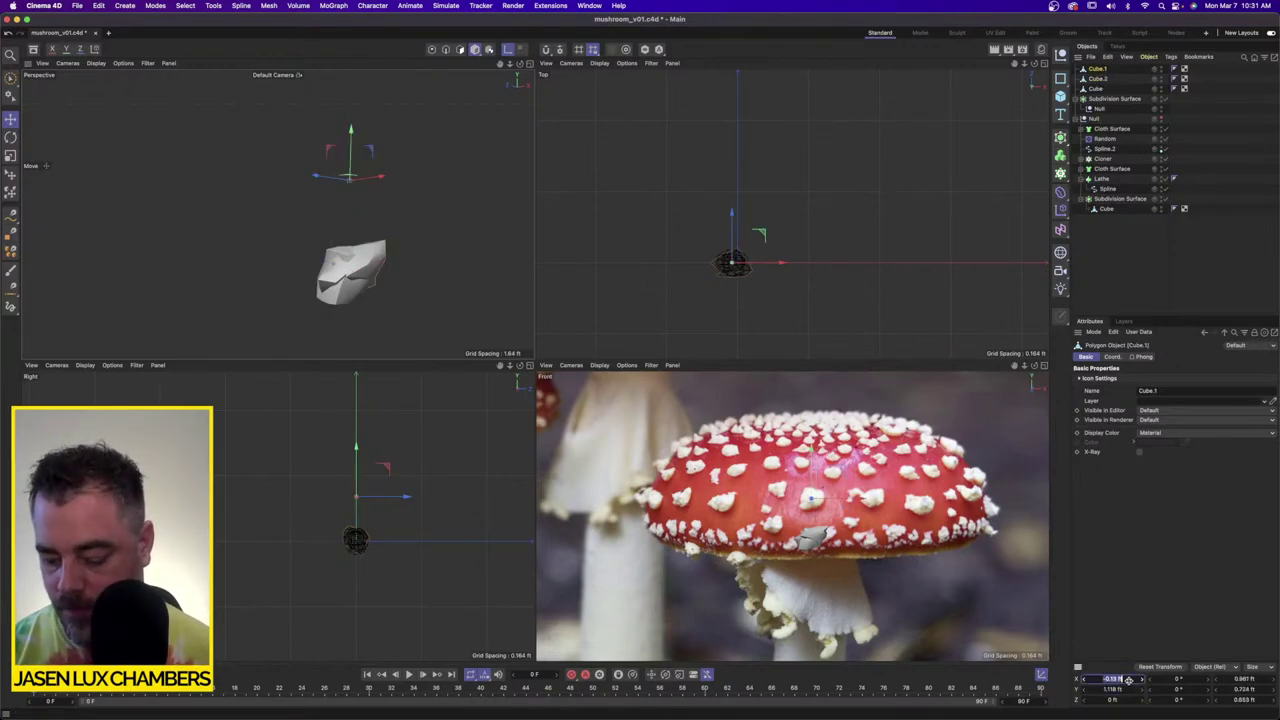
pyautogui.press('Tab')
pyautogui.write('0')
pyautogui.press('Return')
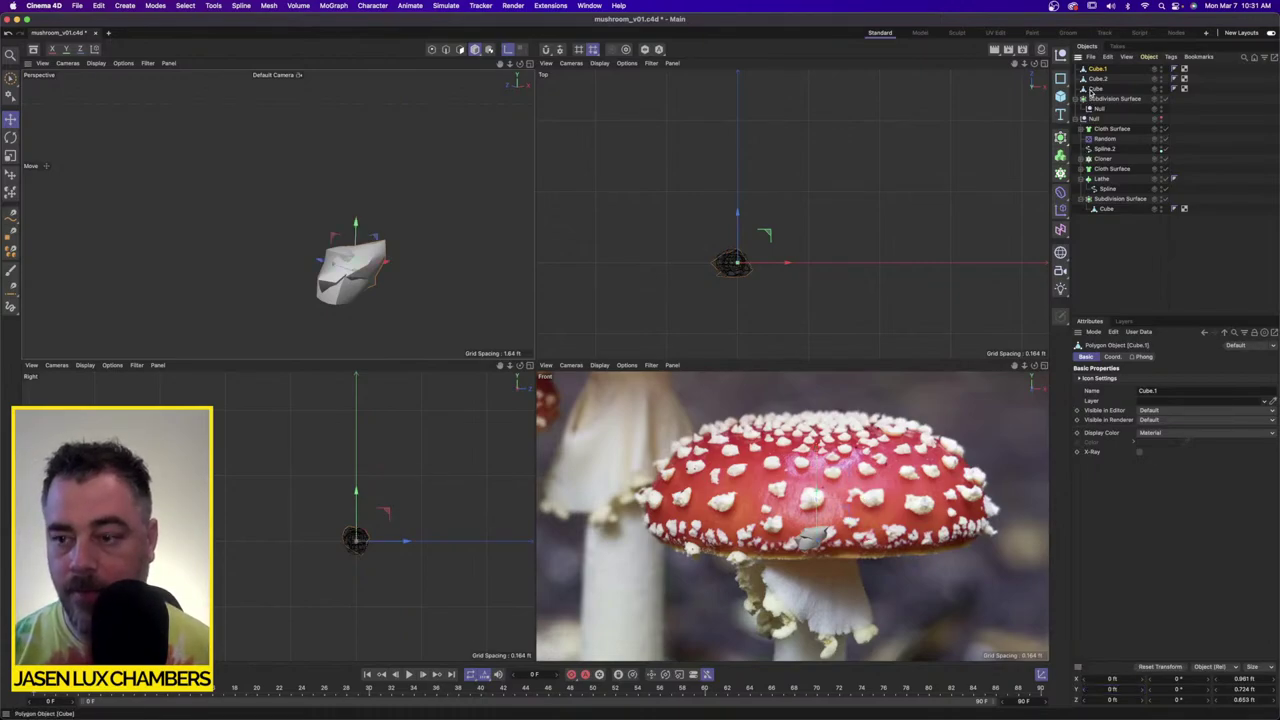
pyautogui.click(1094, 89)
pyautogui.click(1098, 79)
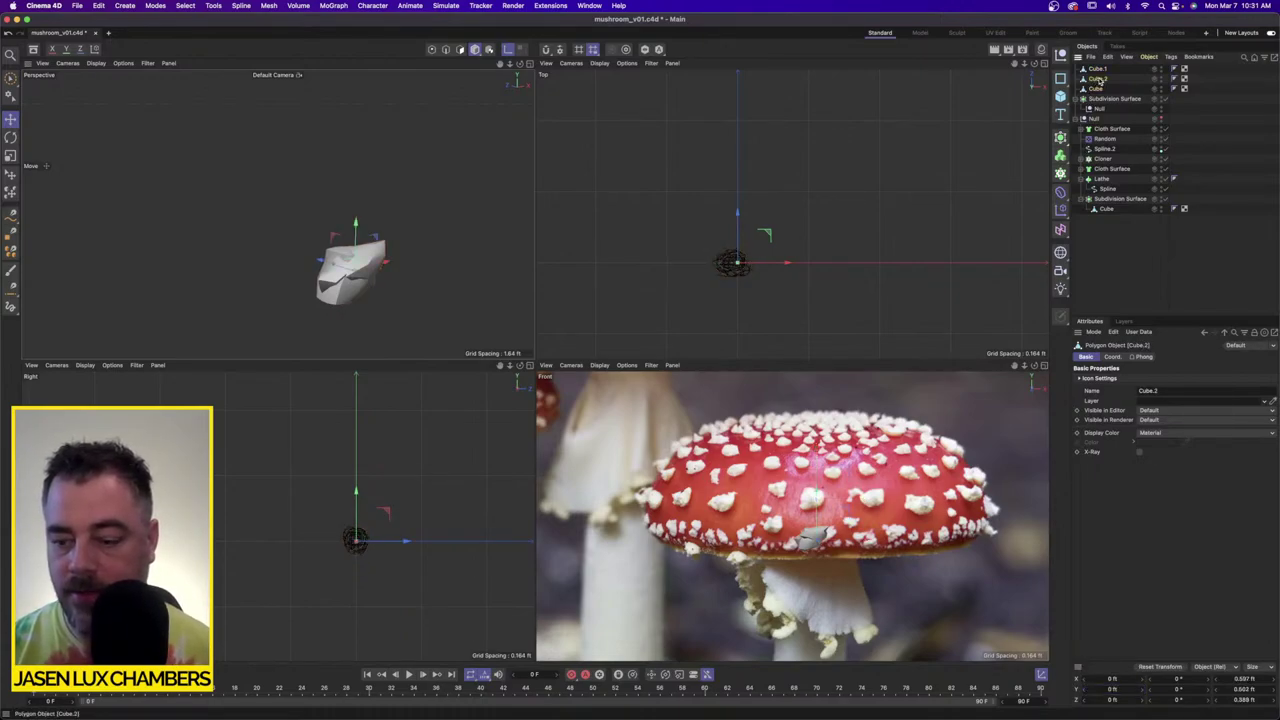
pyautogui.click(1103, 69)
# Step: Add a Cloner containing Cube.1, Cube.2 and Cube, and disable it
pyautogui.click(251, 240)
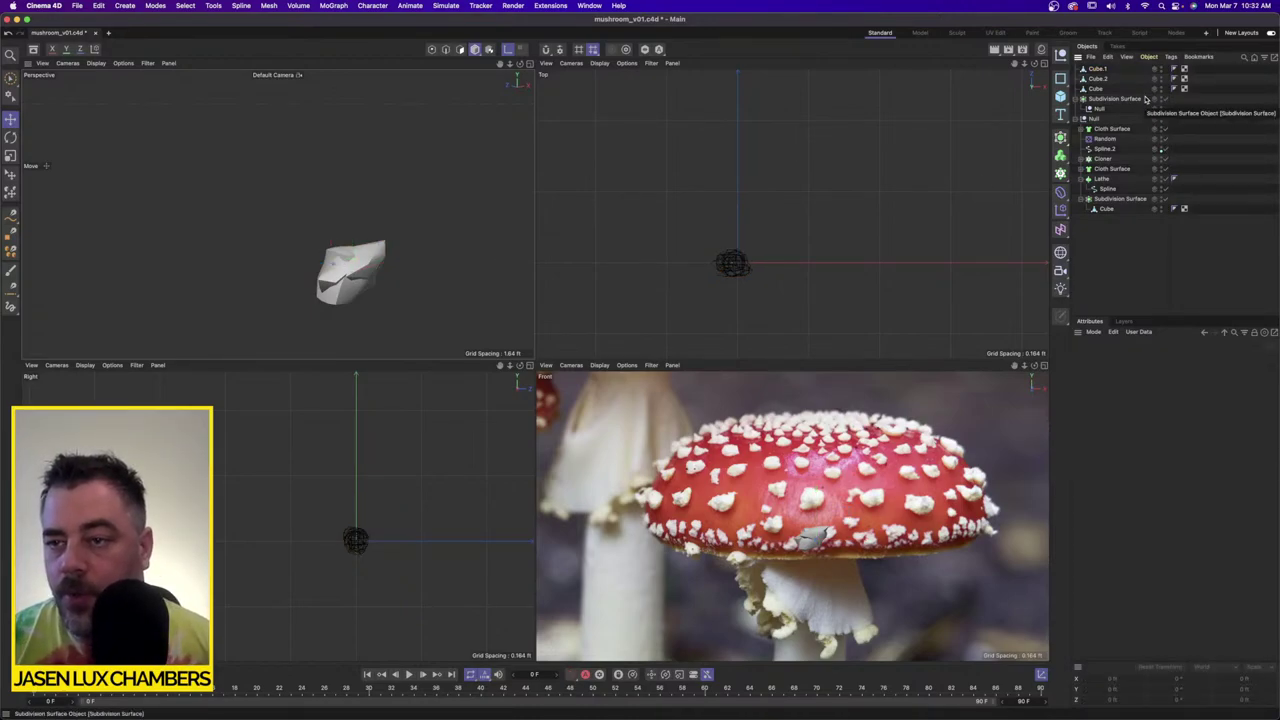
pyautogui.click(1061, 173)
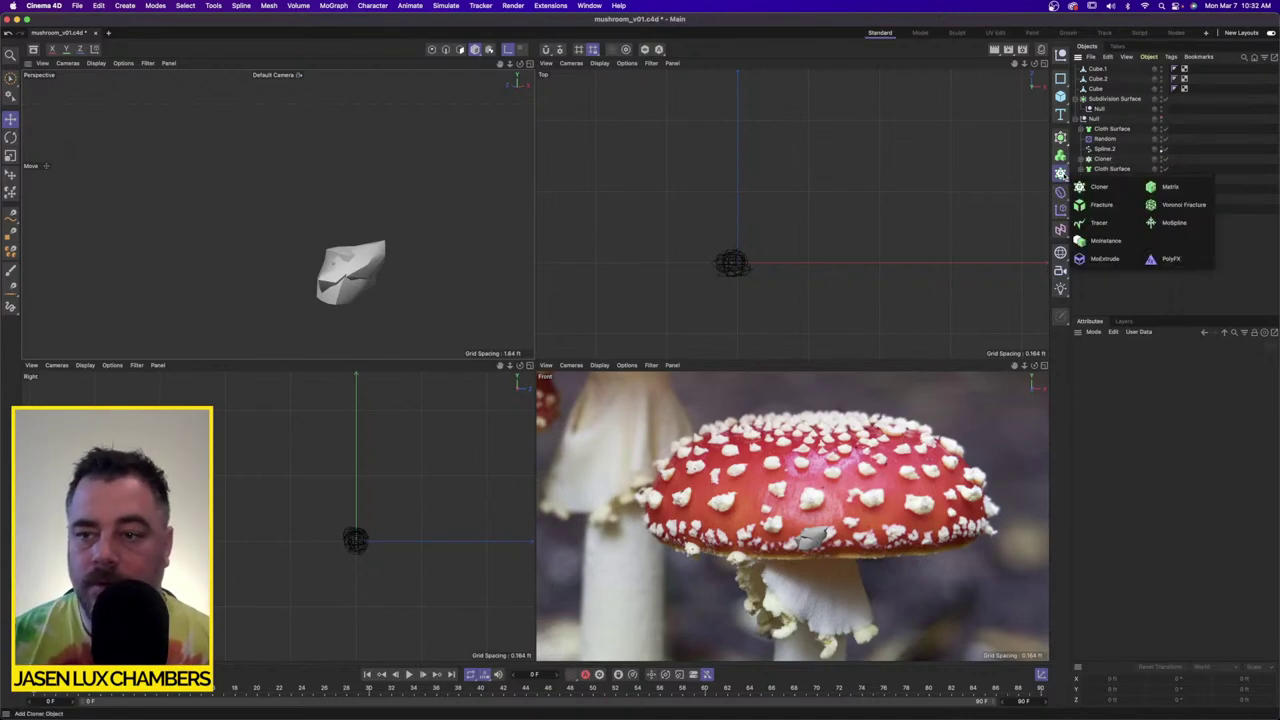
pyautogui.click(1097, 187)
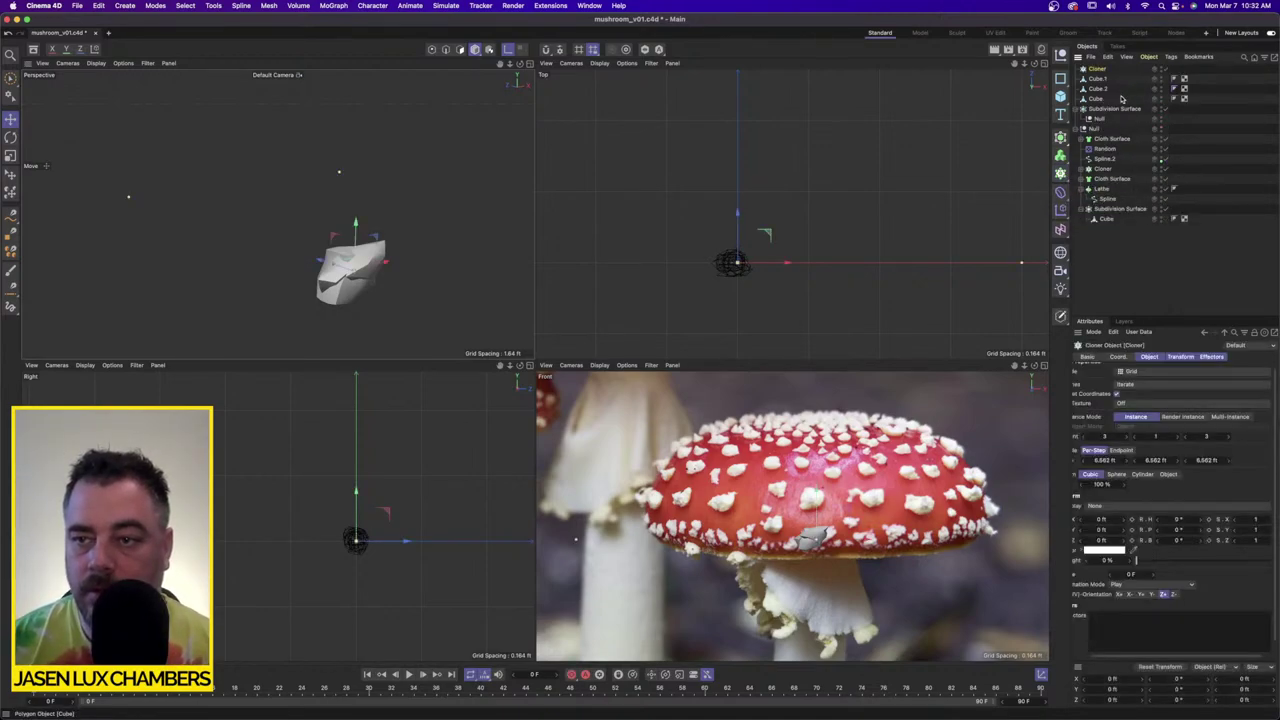
pyautogui.moveTo(1119, 101); pyautogui.dragTo(1099, 69)
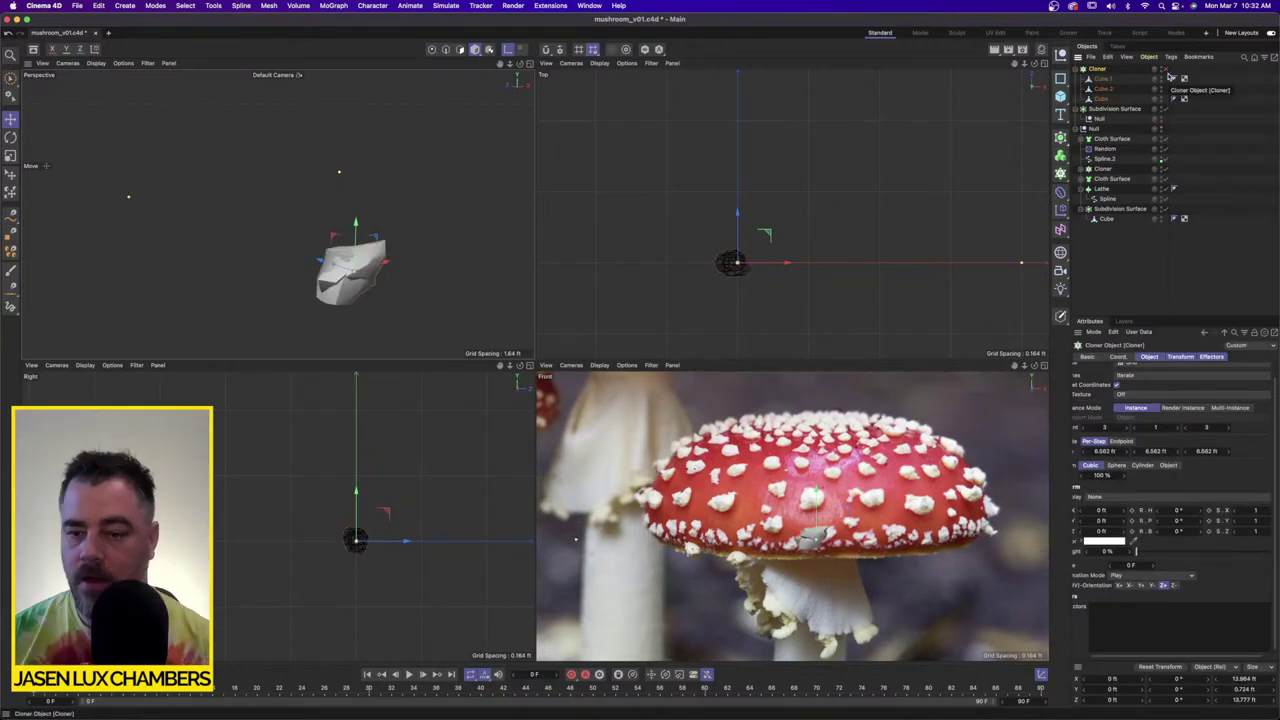
# Step: Duplicate the mushroom cap's Lathe with its spline to the top level of the object hierarchy
pyautogui.click(1120, 209)
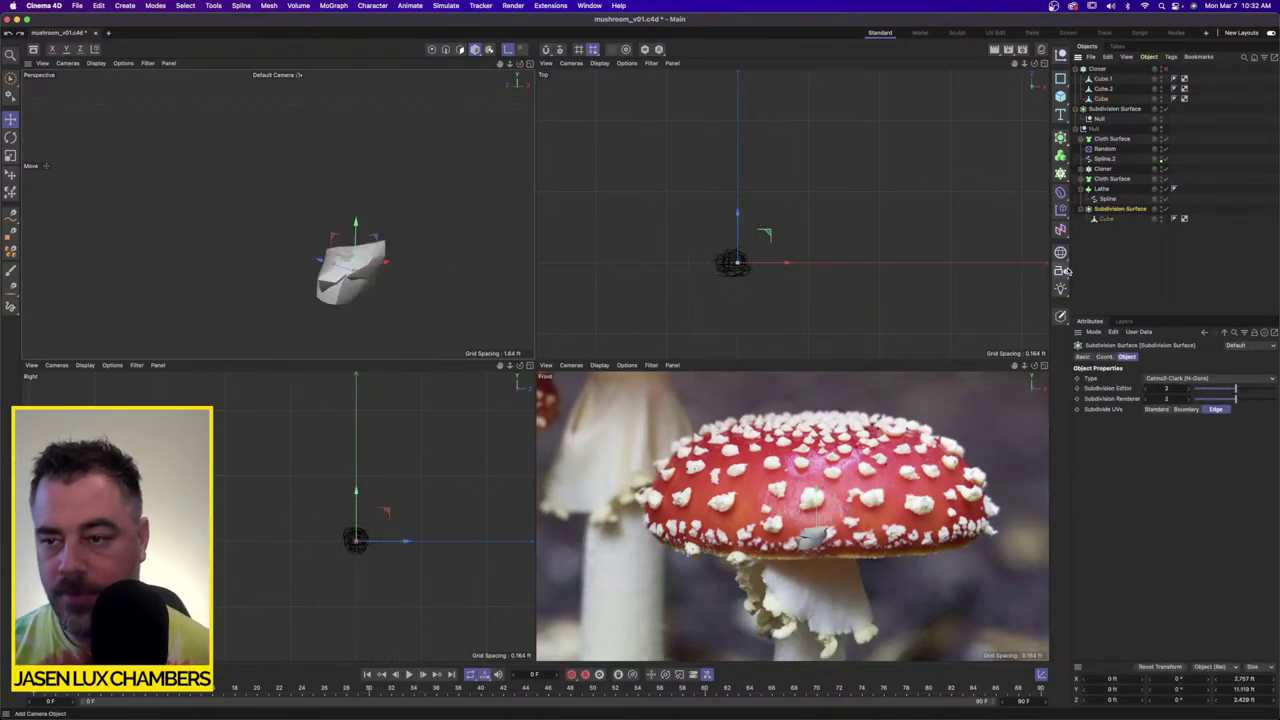
pyautogui.click(1104, 189)
pyautogui.press('super+c')
pyautogui.press('super+v')
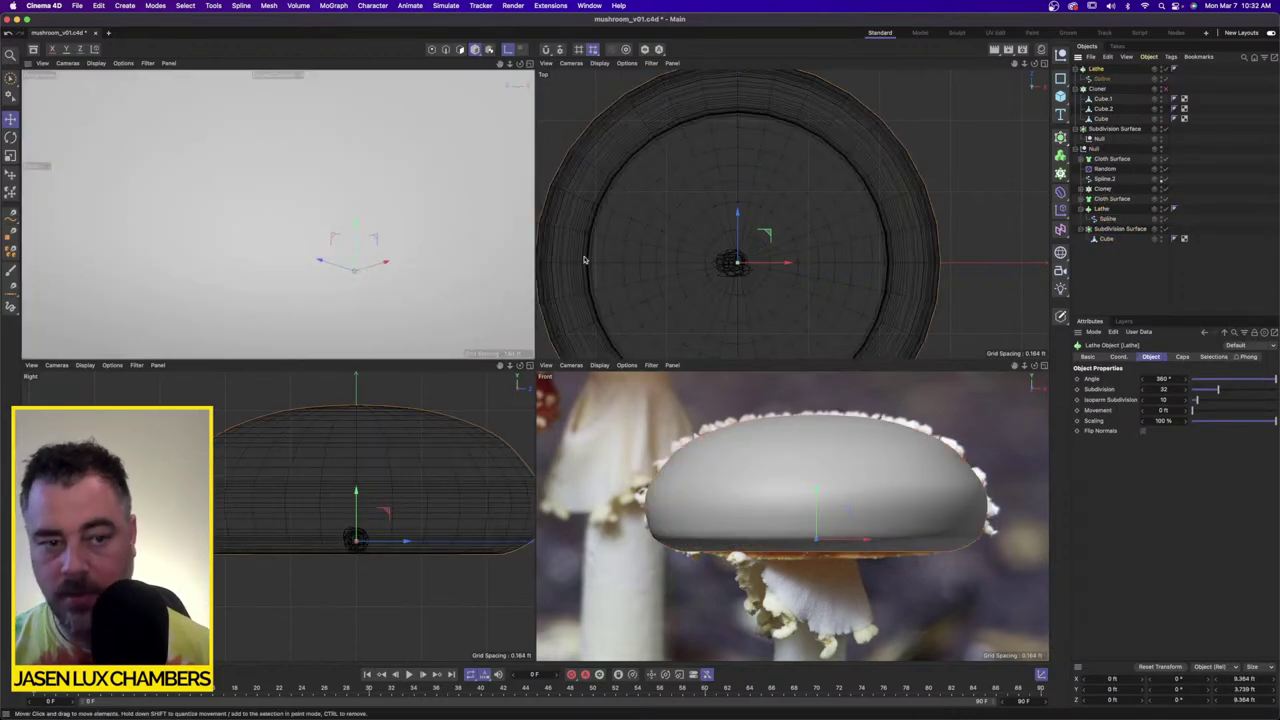
pyautogui.keyDown('alt'); pyautogui.moveTo(420, 222); pyautogui.dragTo(188, 205, button='right'); pyautogui.keyUp('alt')
pyautogui.keyDown('alt'); pyautogui.moveTo(427, 250); pyautogui.dragTo(385, 218); pyautogui.keyUp('alt')
pyautogui.keyDown('alt'); pyautogui.moveTo(381, 220); pyautogui.dragTo(424, 213, button='right'); pyautogui.keyUp('alt')
pyautogui.keyDown('alt'); pyautogui.moveTo(420, 214); pyautogui.dragTo(400, 182, button='middle'); pyautogui.keyUp('alt')
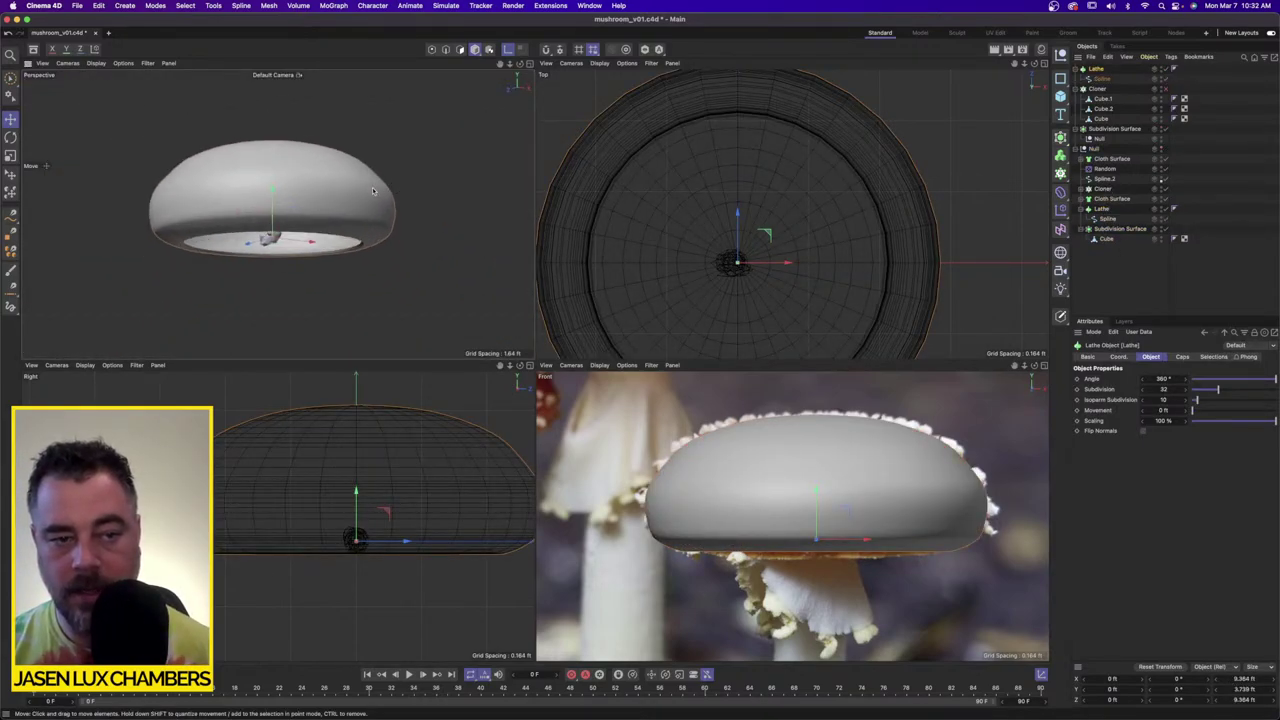
pyautogui.keyDown('alt'); pyautogui.moveTo(398, 182); pyautogui.dragTo(378, 206); pyautogui.keyUp('alt')
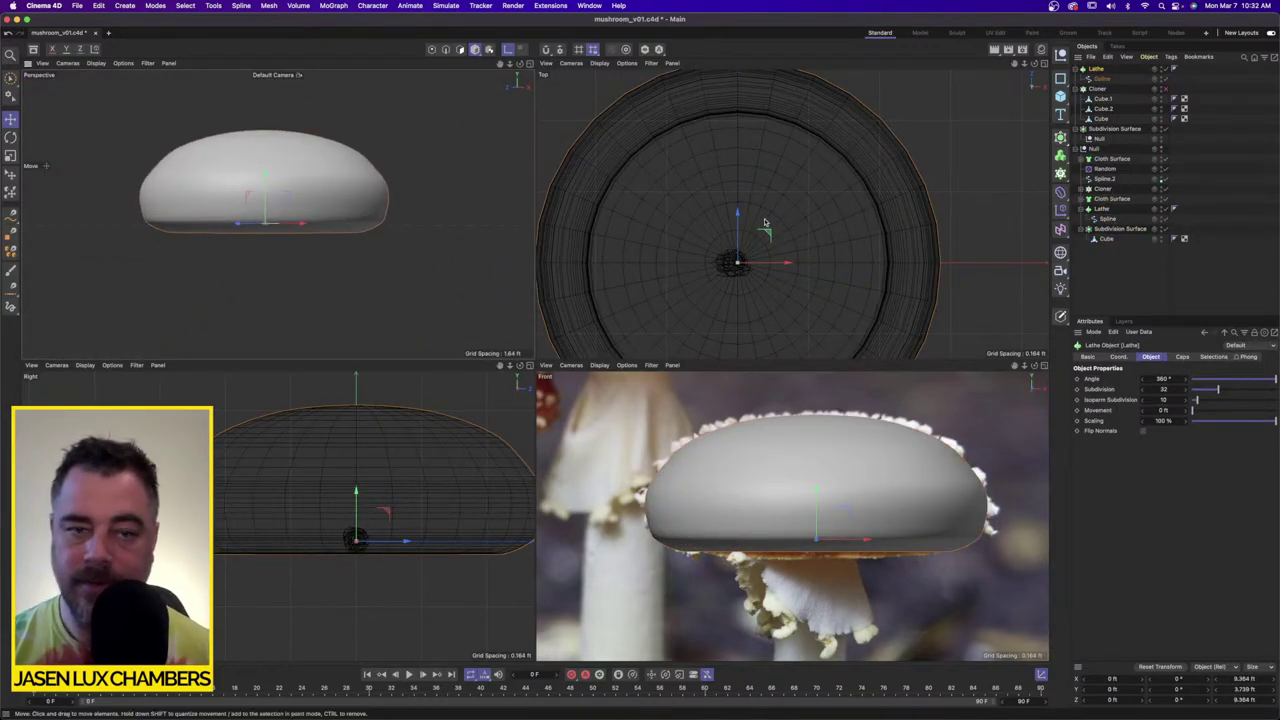
# Step: Disable the copied Lathe and delete the end points of its spline at the cap's lower rim in the Front view
pyautogui.click(1103, 78)
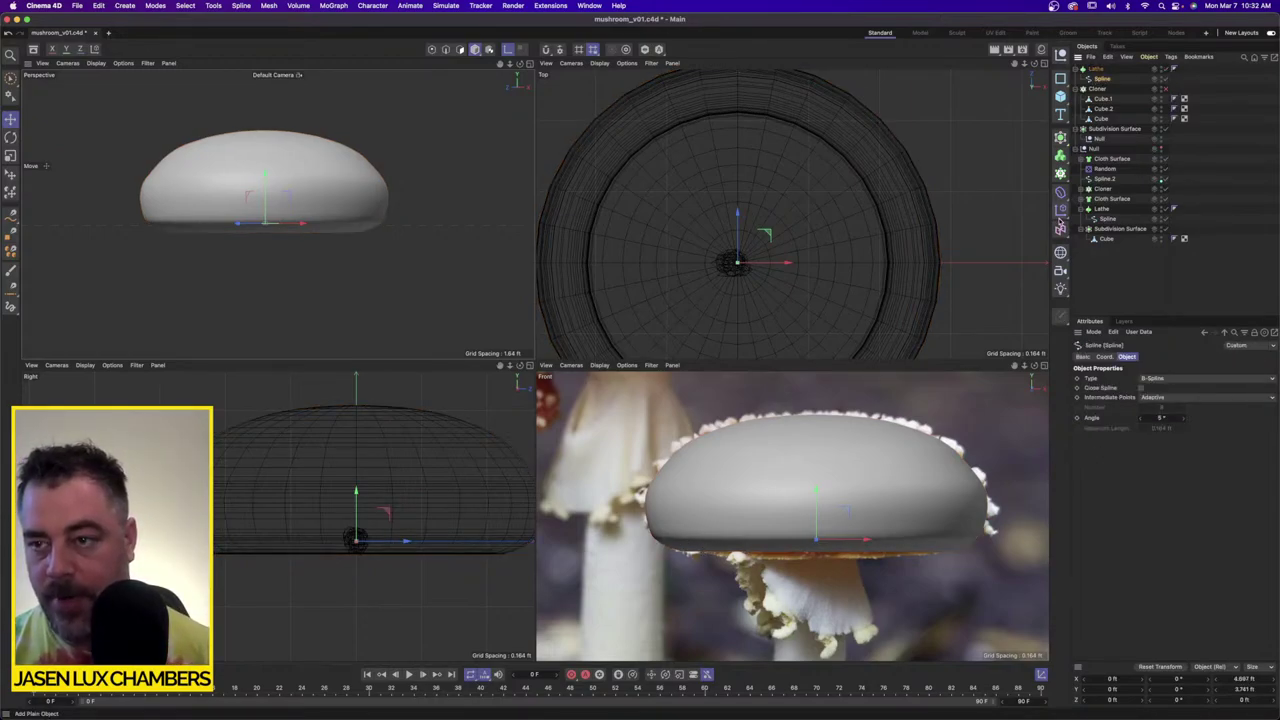
pyautogui.click(1165, 69)
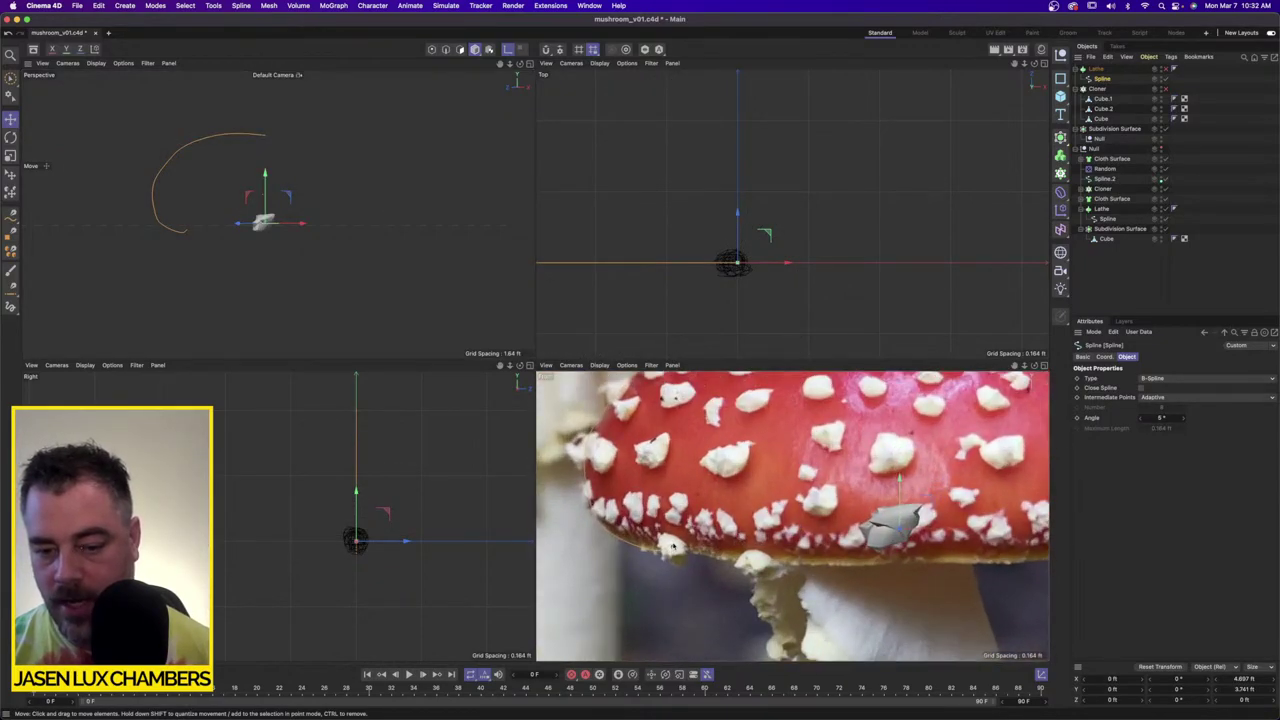
pyautogui.scroll(-3, 680, 545)
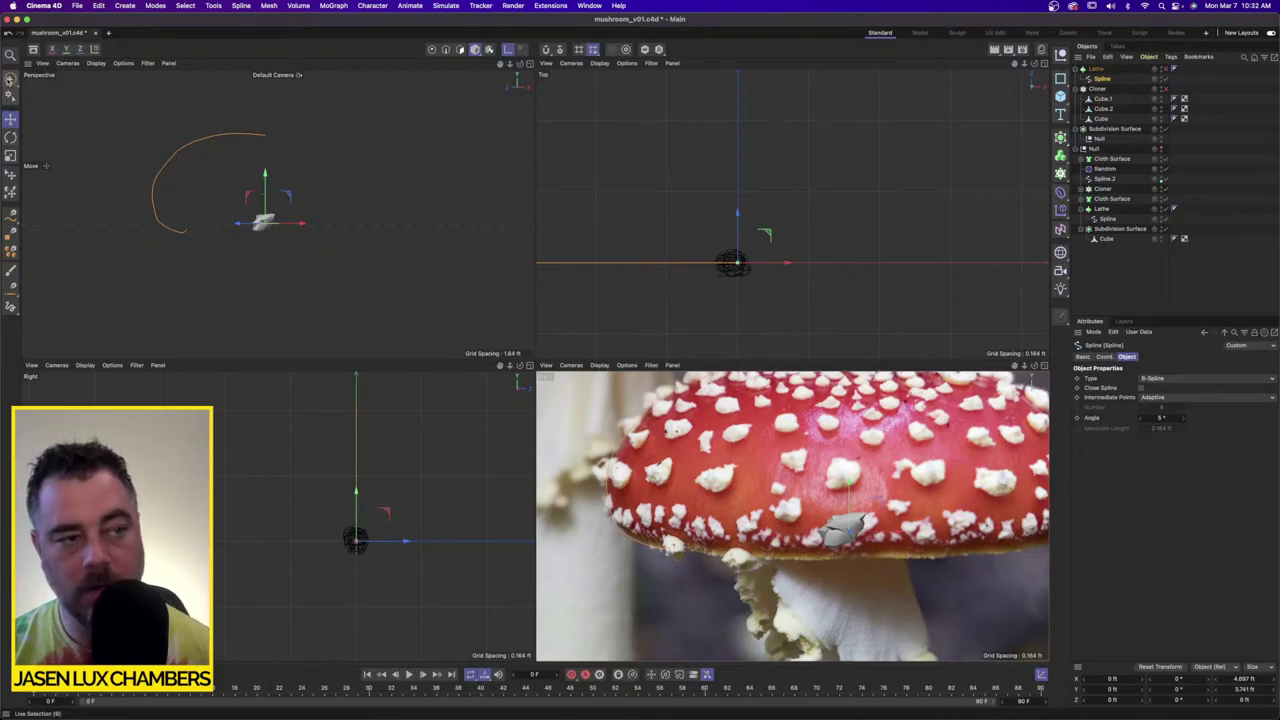
pyautogui.click(10, 78)
pyautogui.click(40, 112)
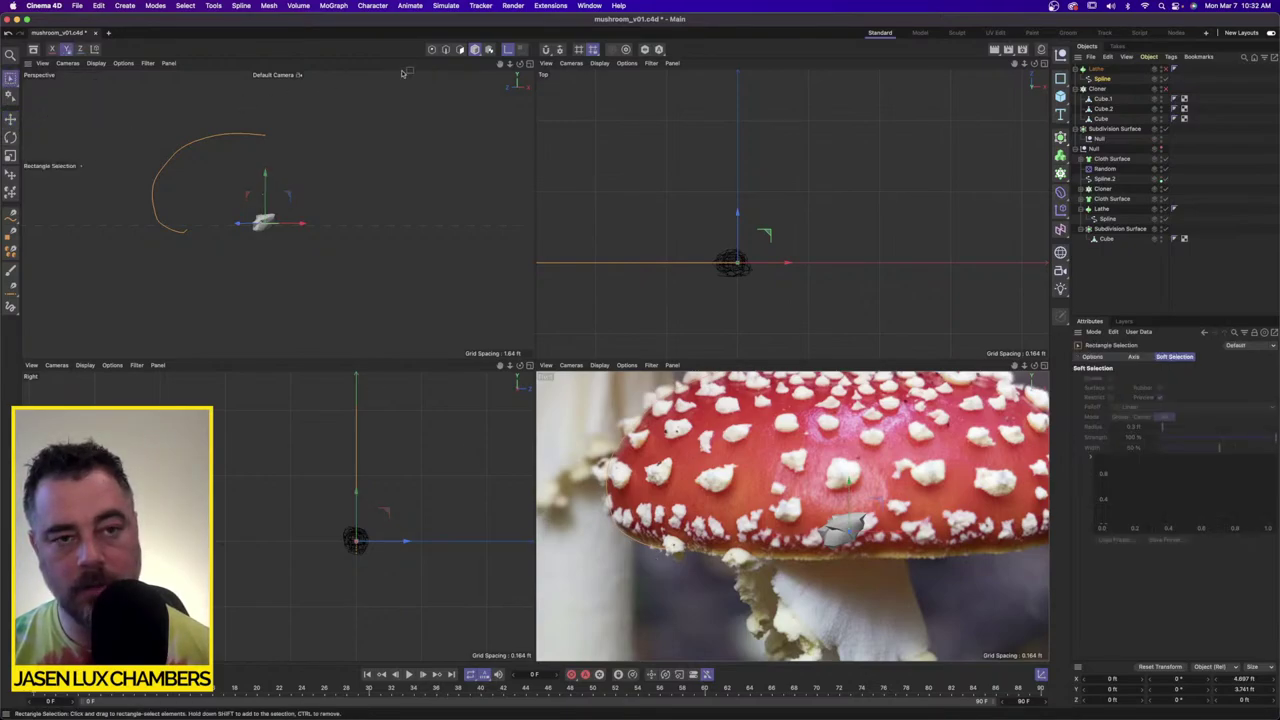
pyautogui.click(432, 49)
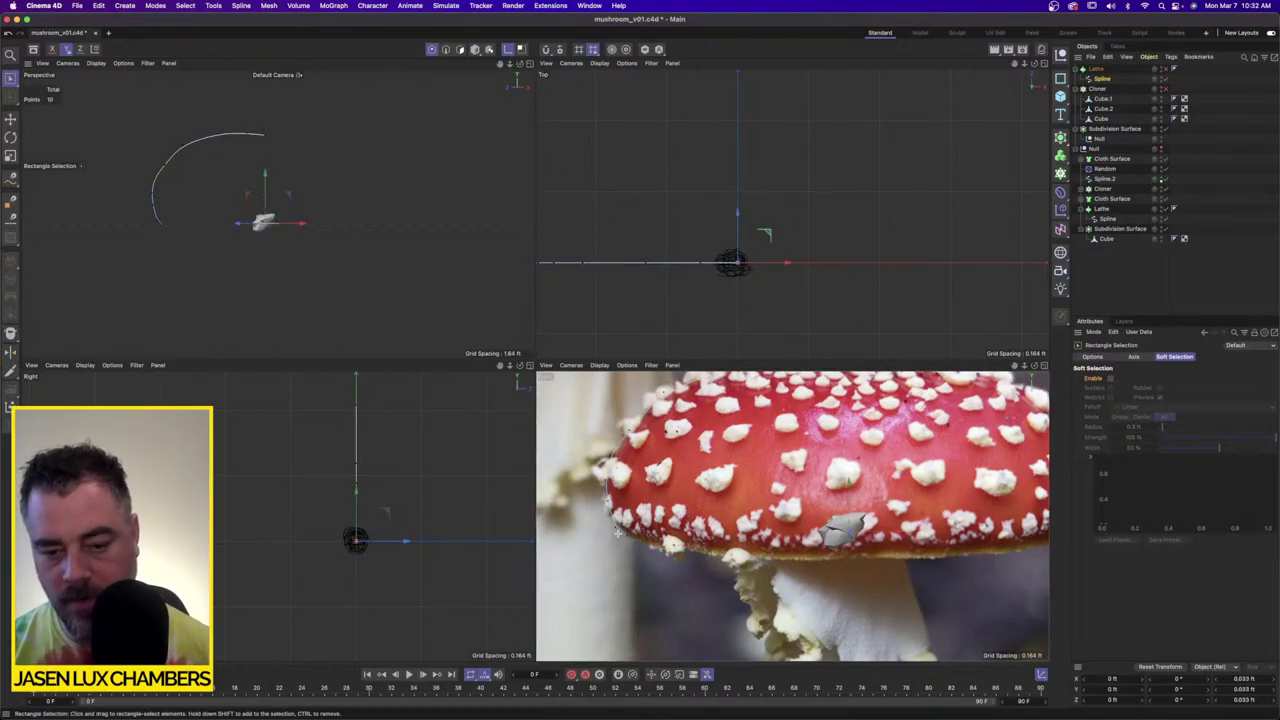
pyautogui.moveTo(617, 533); pyautogui.dragTo(678, 580)
pyautogui.press('Delete')
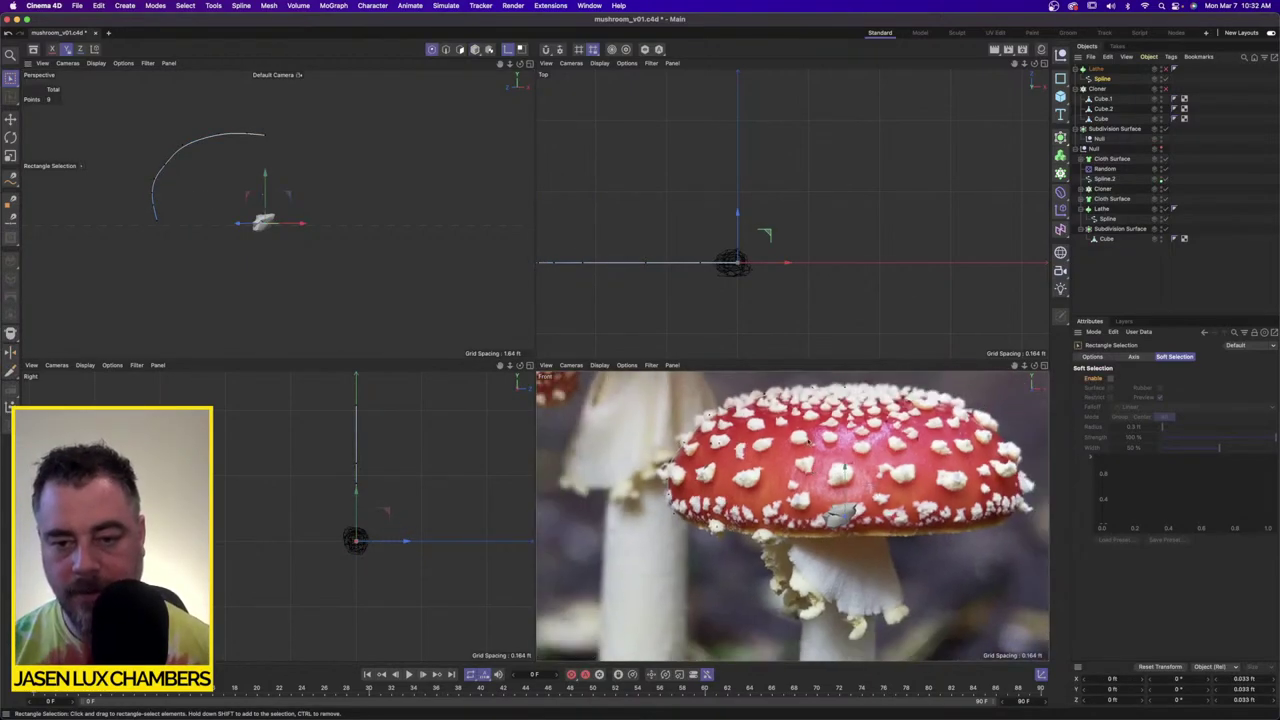
pyautogui.keyDown('alt'); pyautogui.moveTo(238, 140); pyautogui.dragTo(240, 168); pyautogui.keyUp('alt')
pyautogui.scroll(2, 242, 168)
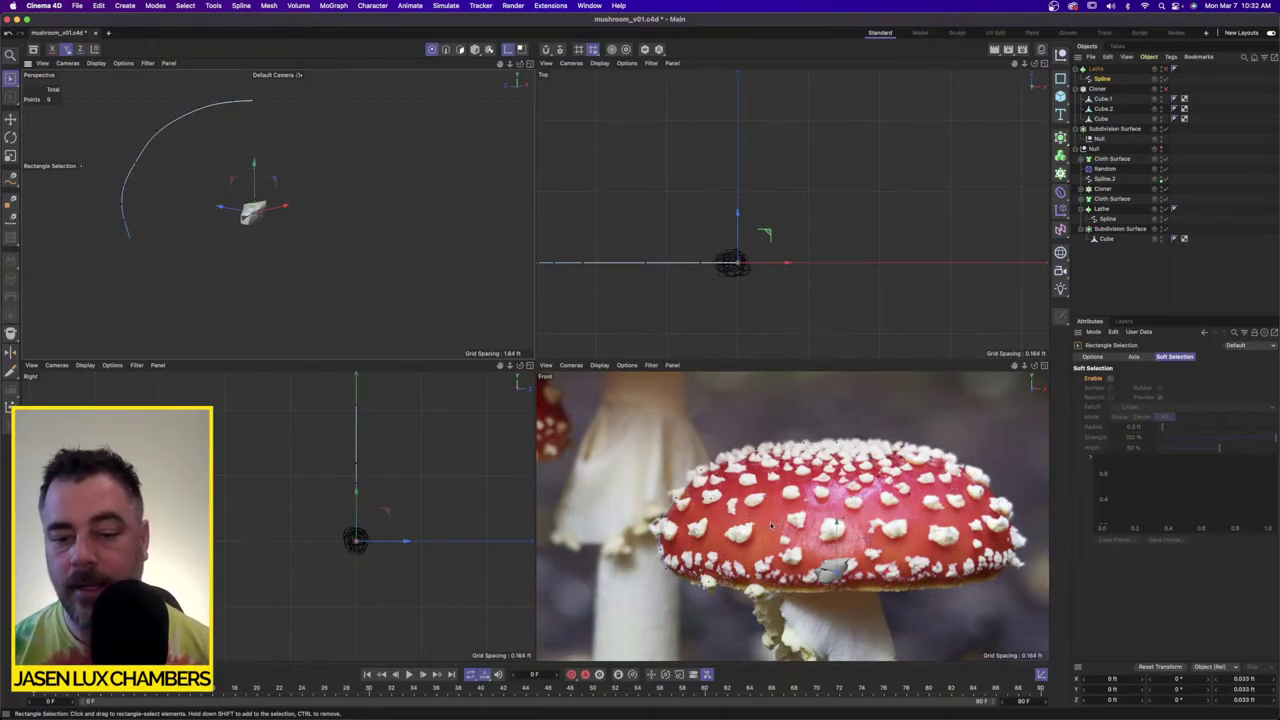
# Step: Re-enable the copied Lathe and the Cloner holding the three wart cubes
pyautogui.click(1247, 195)
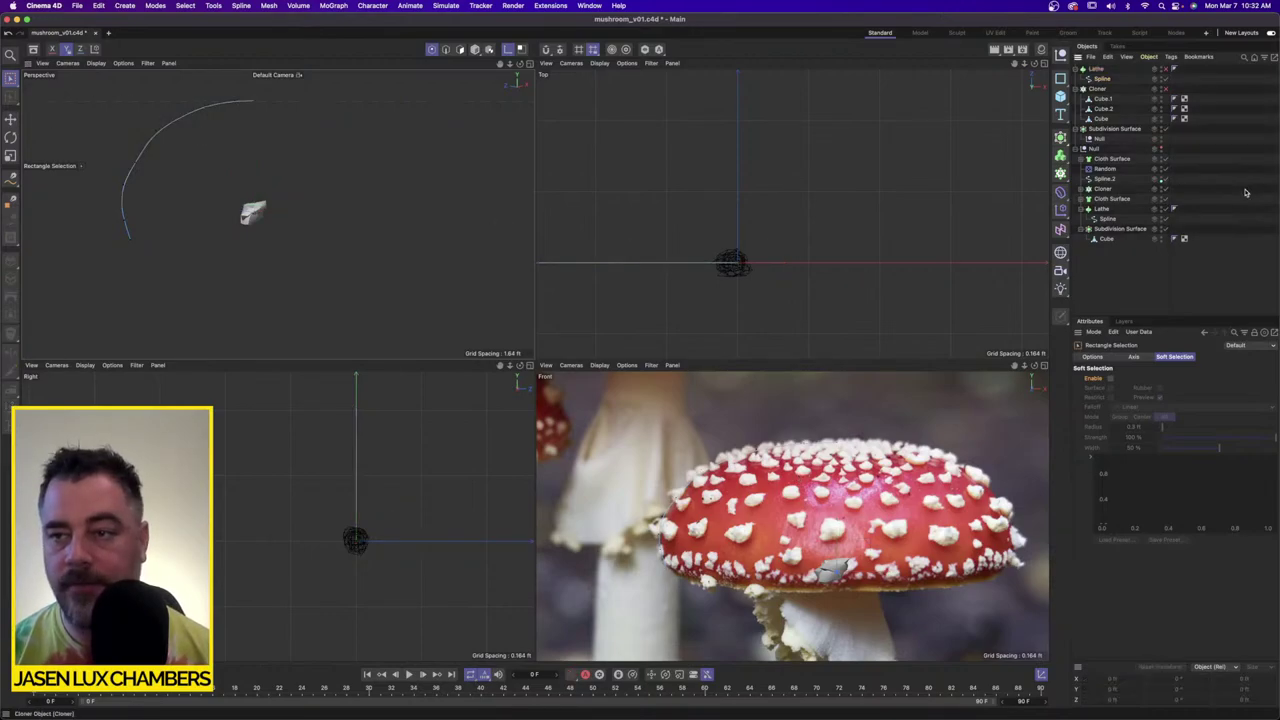
pyautogui.click(1165, 68)
pyautogui.scroll(-2, 325, 190)
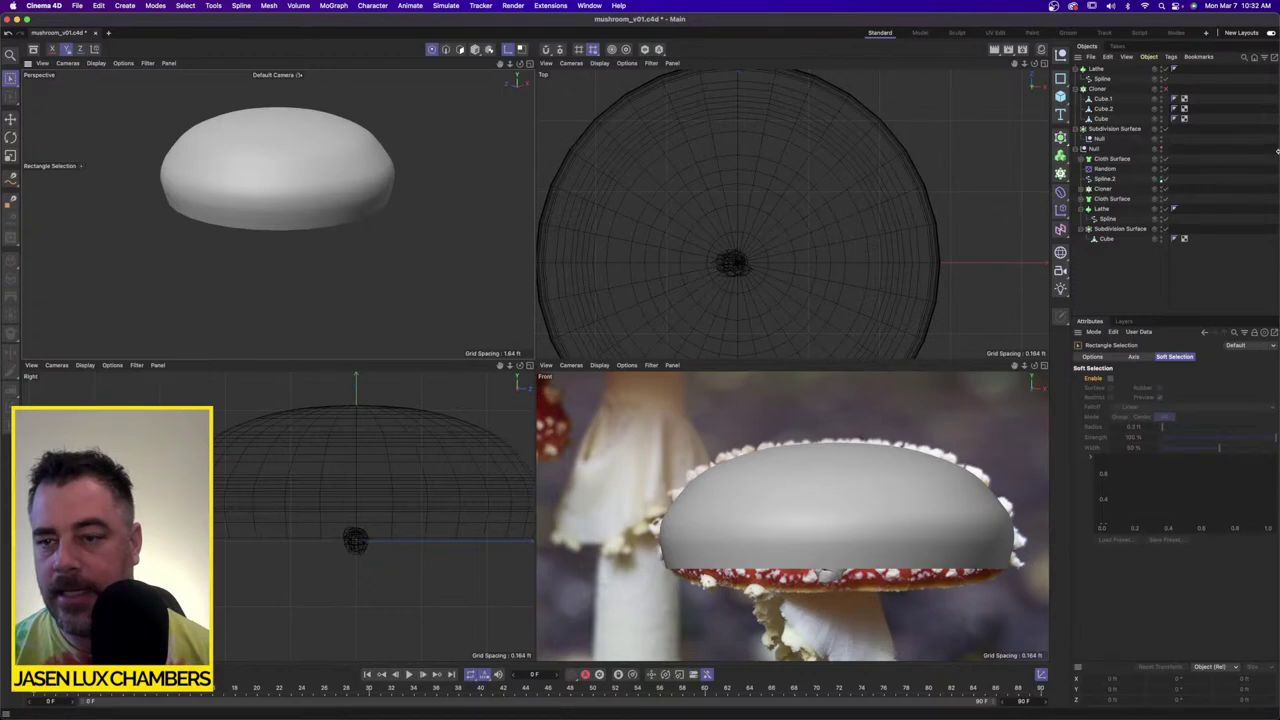
pyautogui.click(1161, 88)
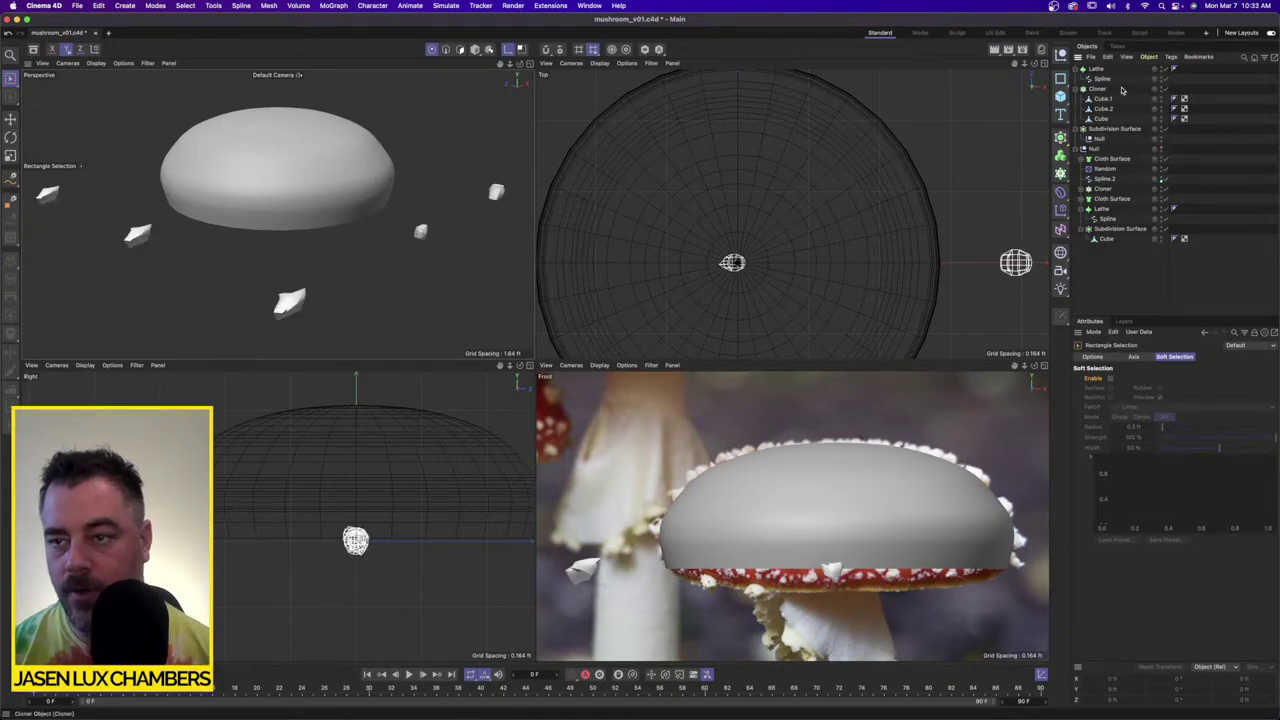
# Step: Set the wart Cloner's mode to Object and assign the copied Lathe as its object
pyautogui.click(1100, 89)
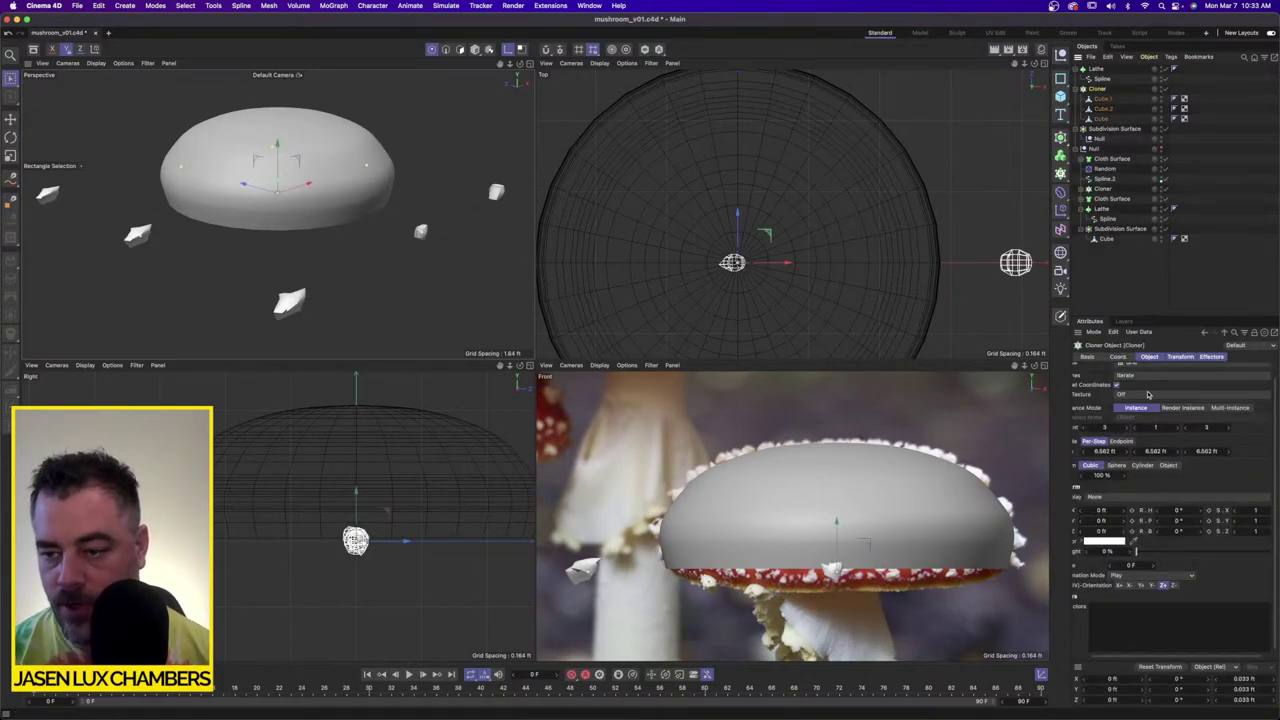
pyautogui.moveTo(1276, 424); pyautogui.dragTo(1279, 341)
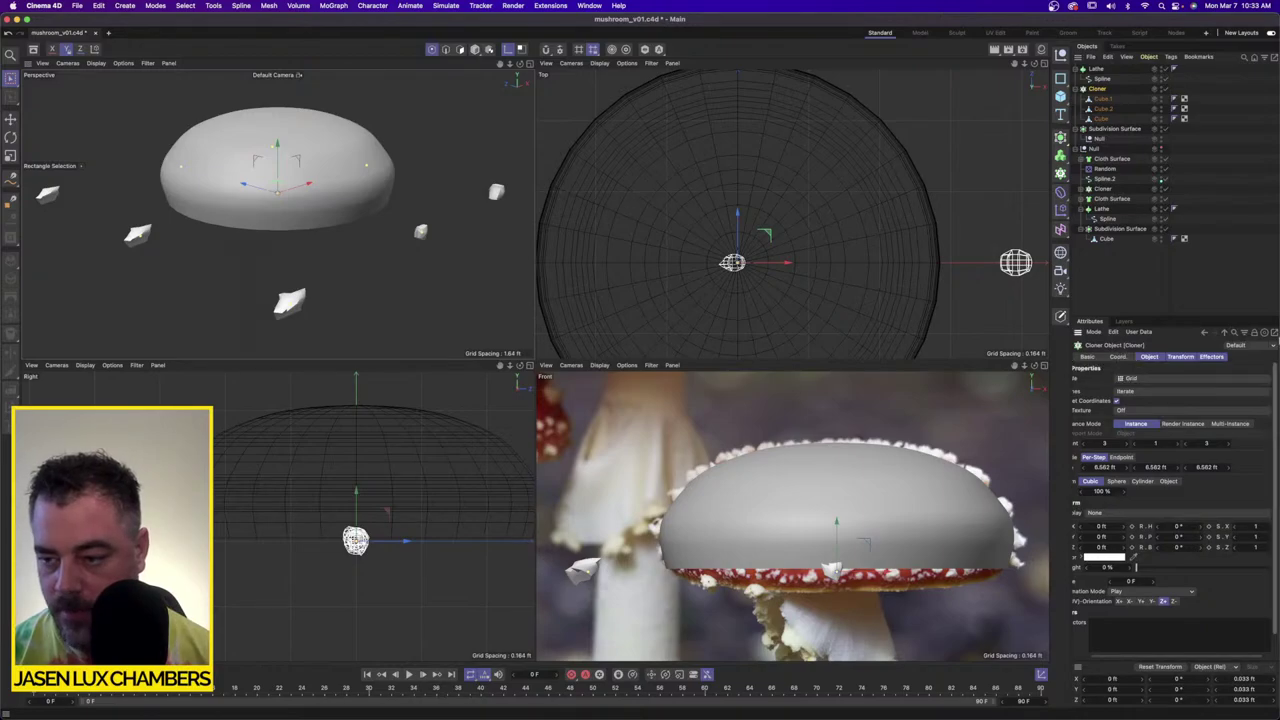
pyautogui.click(1132, 378)
pyautogui.click(1145, 392)
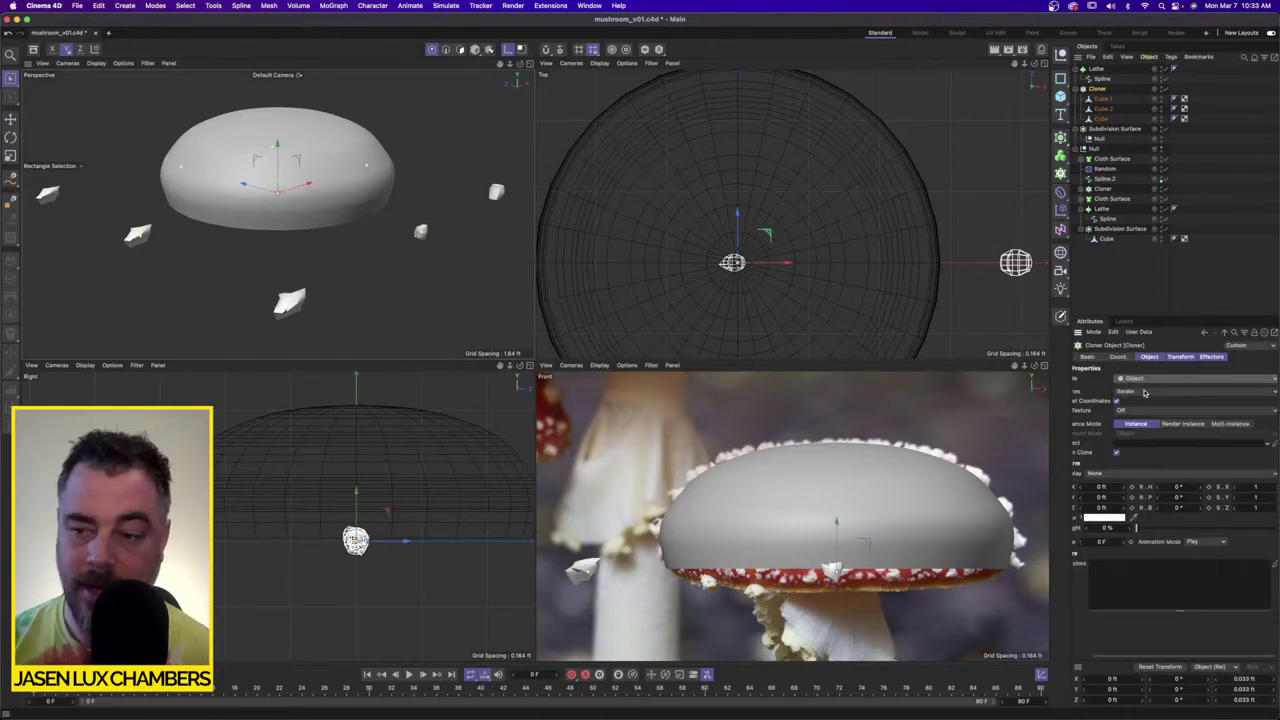
pyautogui.moveTo(1097, 69); pyautogui.dragTo(1149, 443)
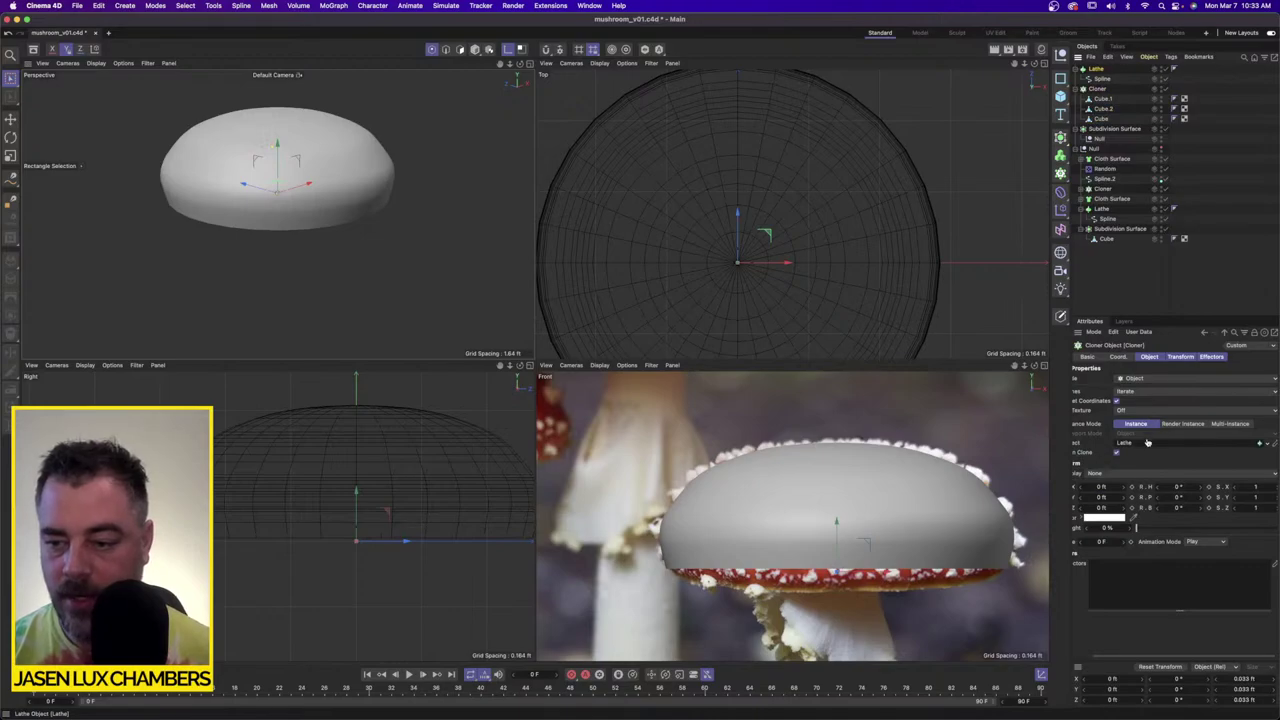
pyautogui.keyDown('alt'); pyautogui.moveTo(425, 170); pyautogui.dragTo(400, 180); pyautogui.keyUp('alt')
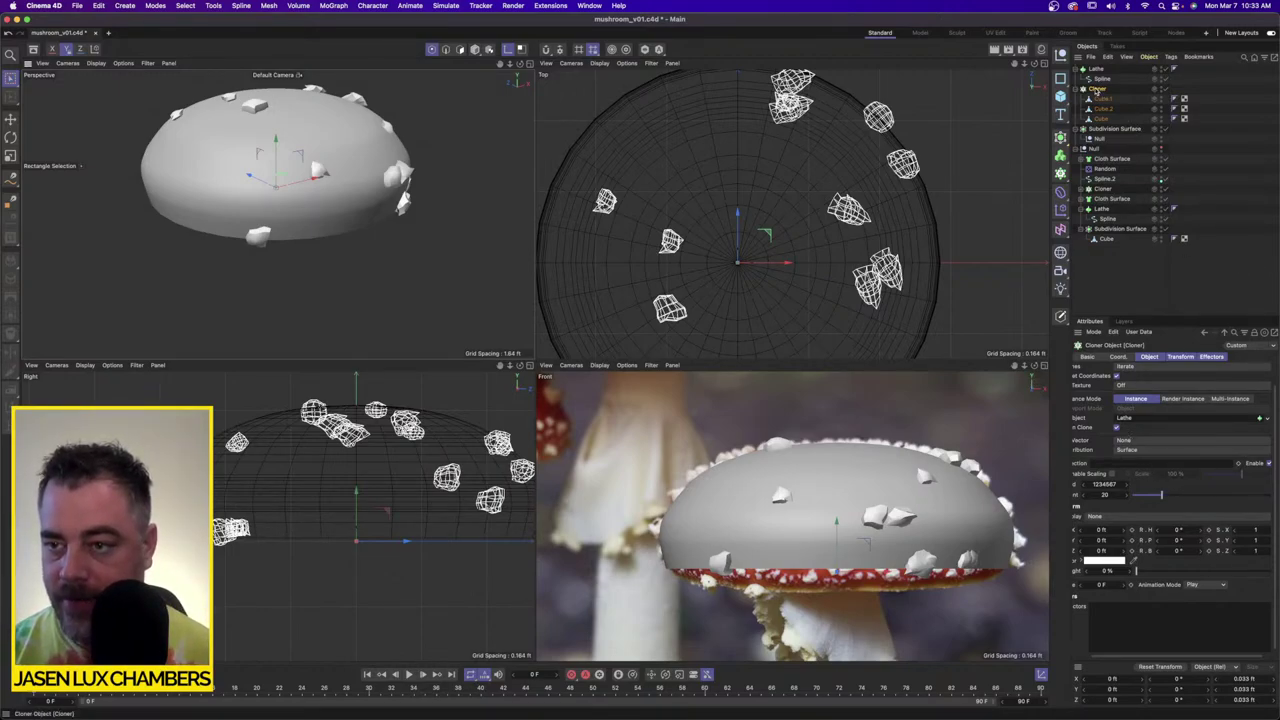
# Step: Try the Vertex and Edge distributions on the wart Cloner, and set its distribution to Polygon Center
pyautogui.click(1151, 357)
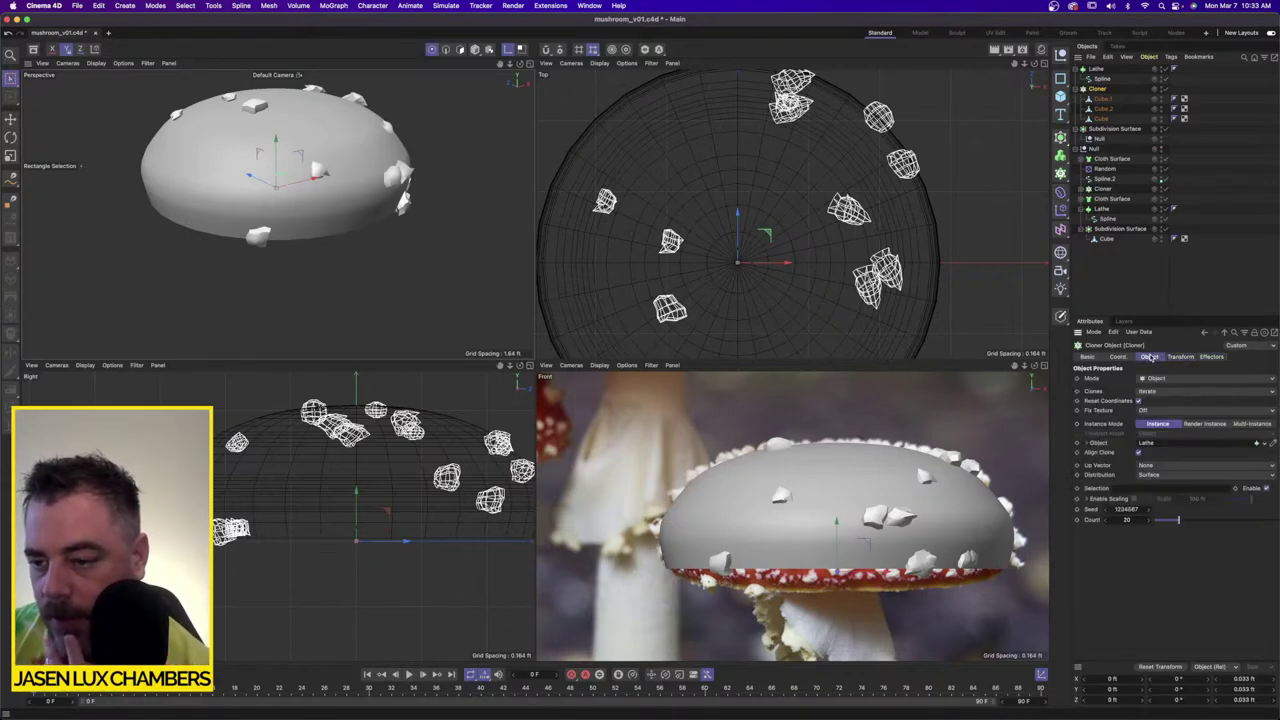
pyautogui.click(1157, 476)
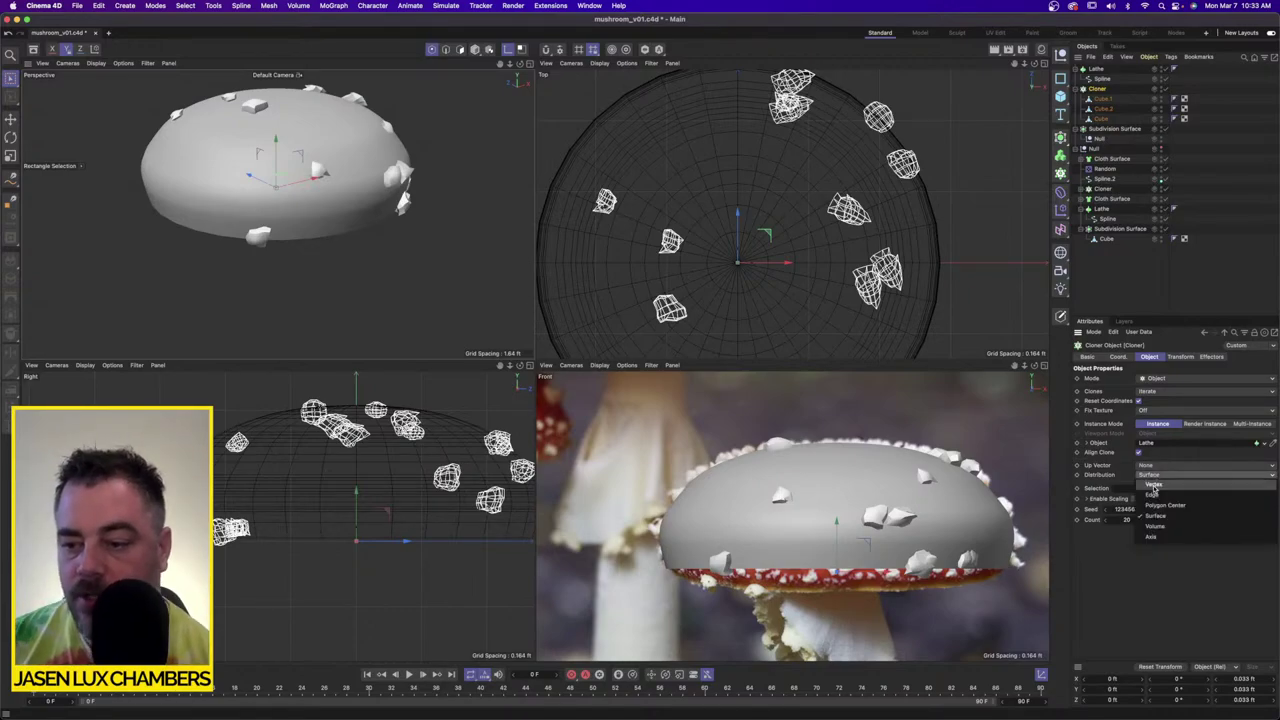
pyautogui.click(1154, 485)
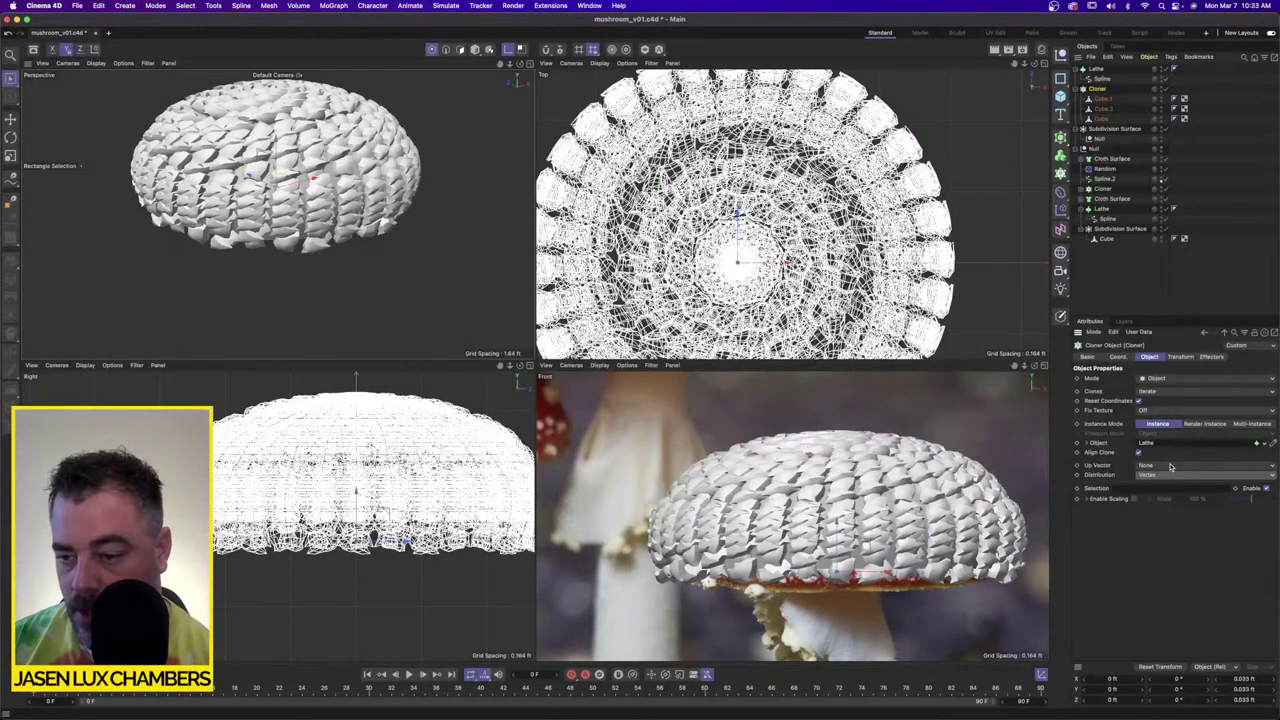
pyautogui.click(1166, 475)
pyautogui.click(1171, 496)
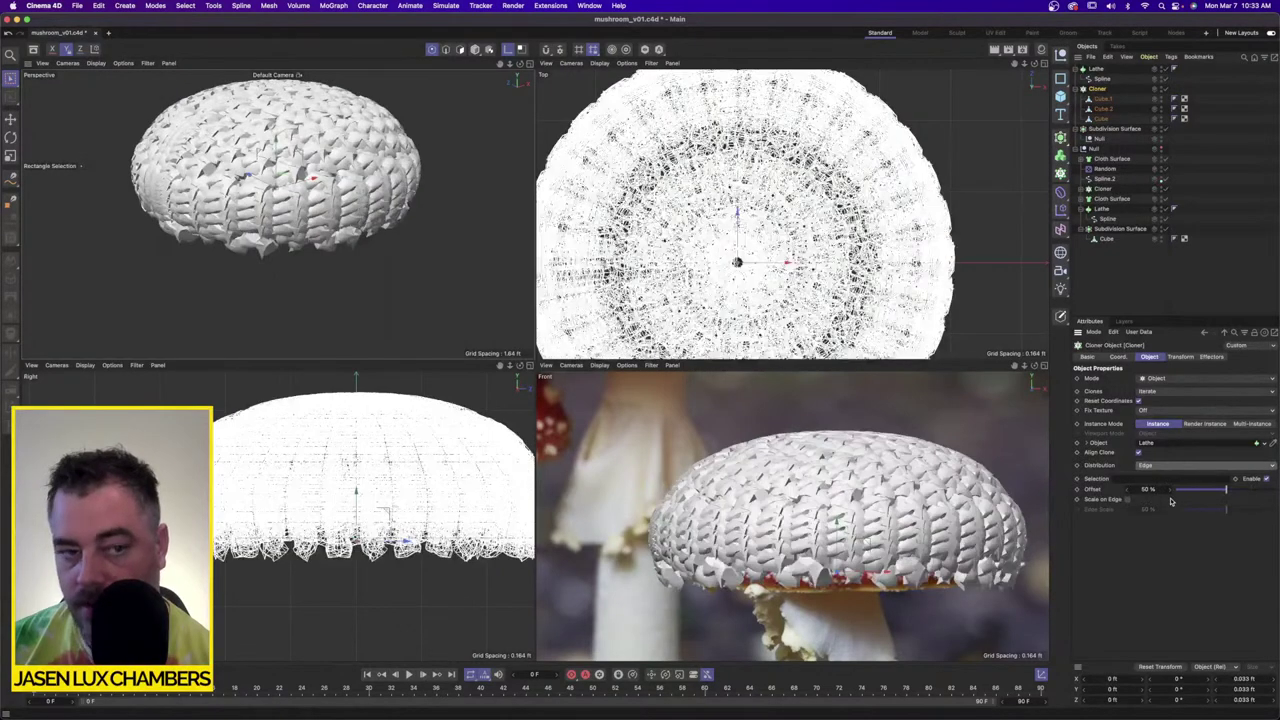
pyautogui.click(1174, 466)
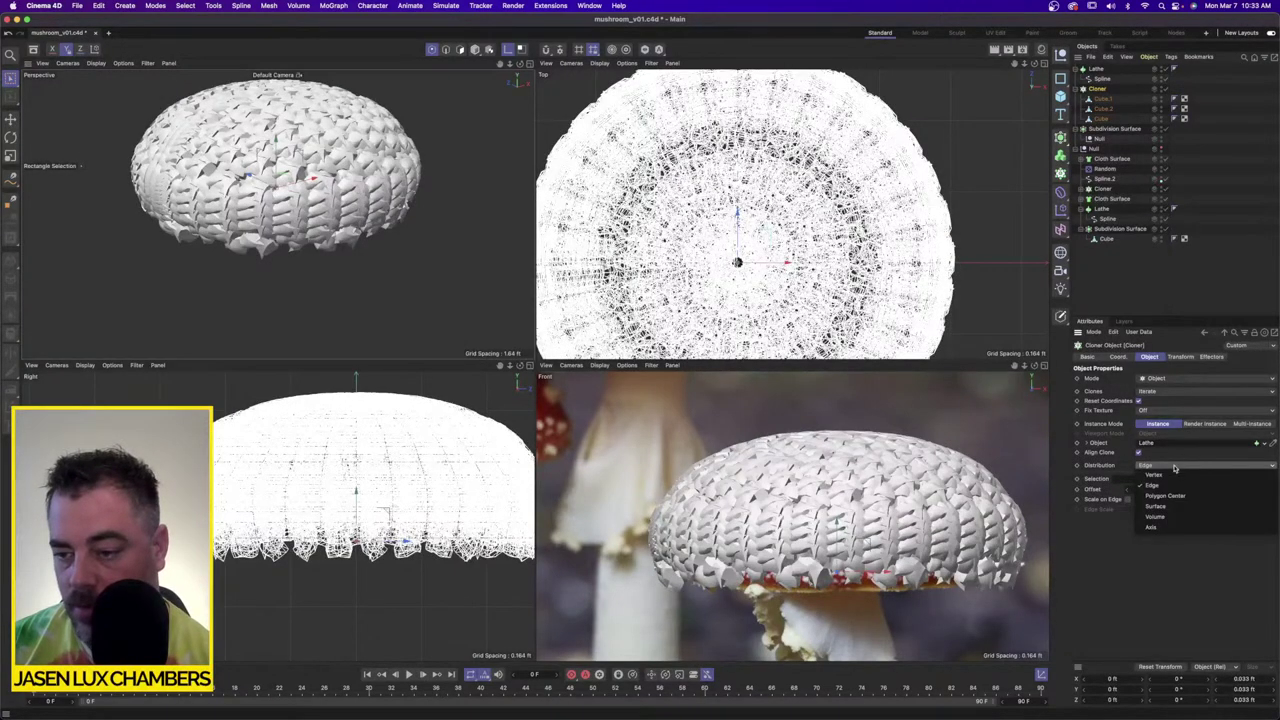
pyautogui.click(1168, 496)
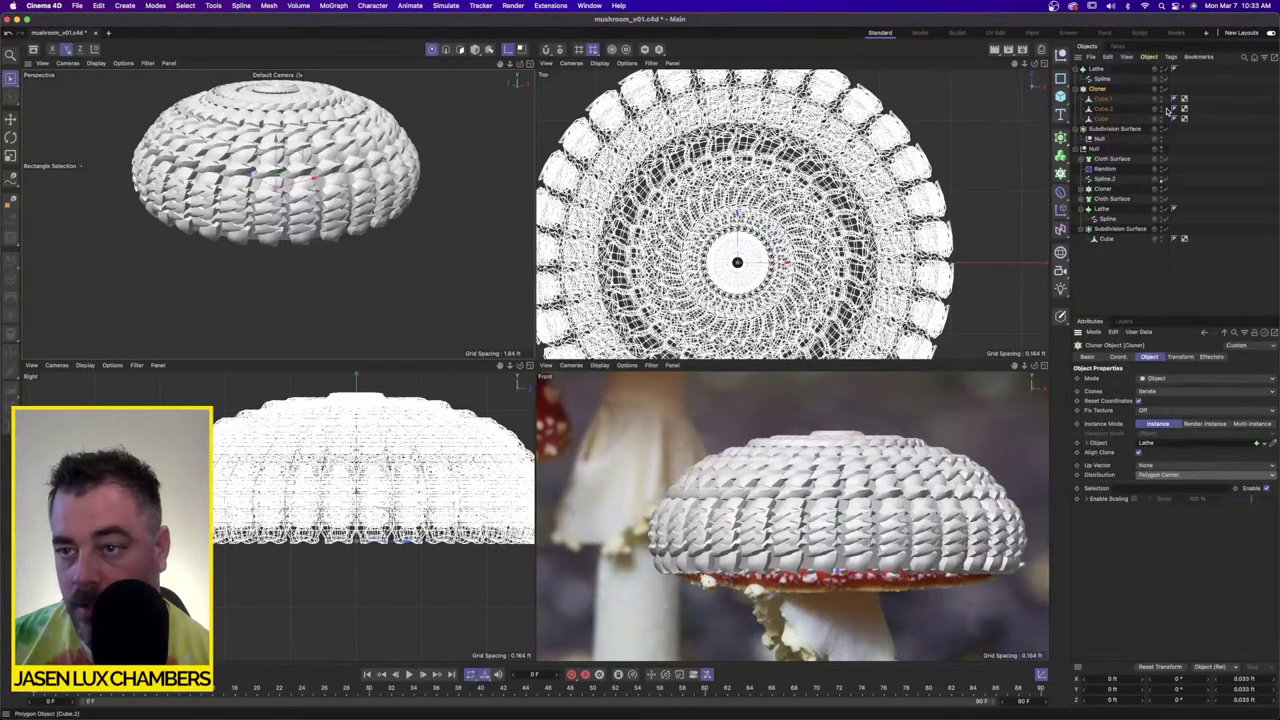
# Step: Set the type of the copied Lathe's spline to Linear
pyautogui.click(1103, 80)
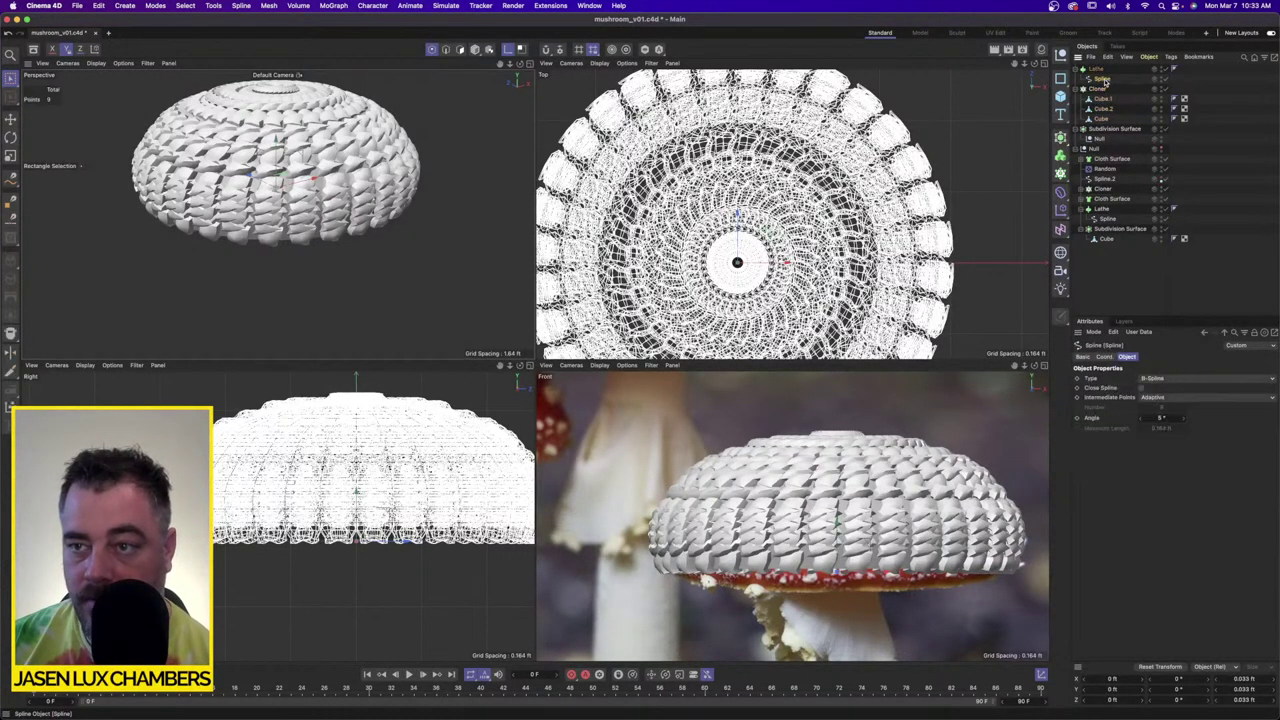
pyautogui.click(1168, 379)
pyautogui.click(1165, 386)
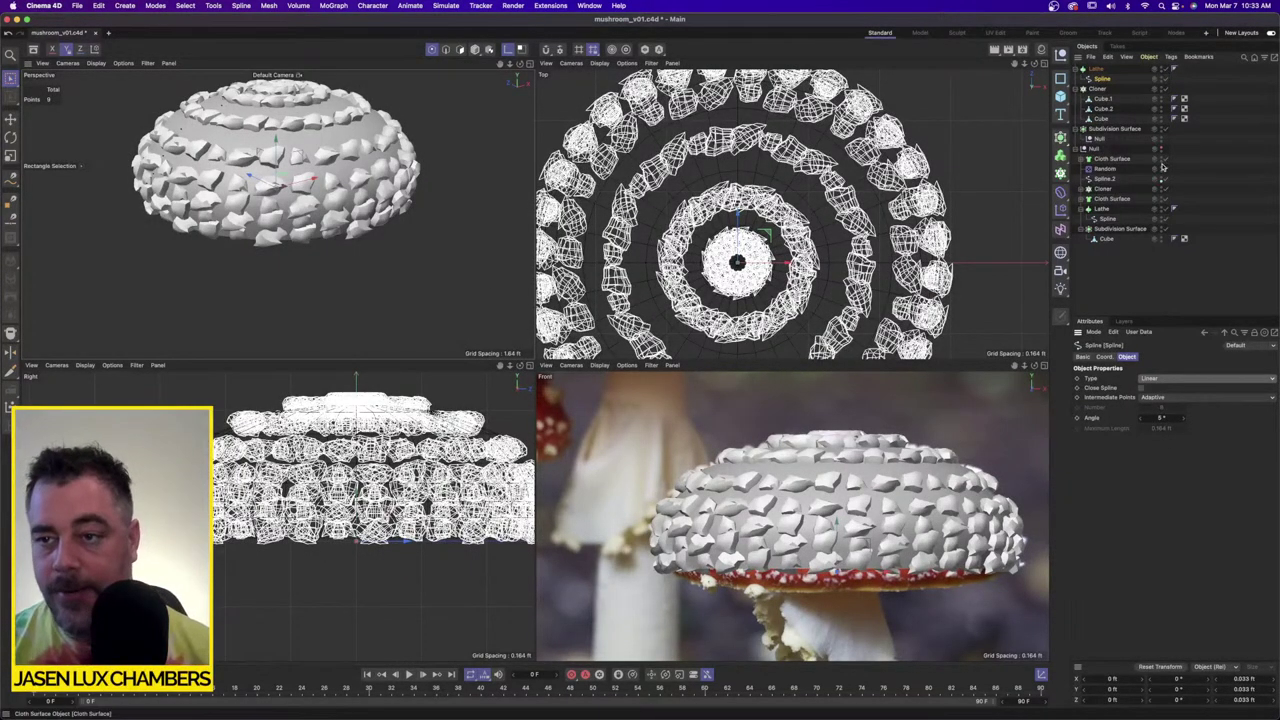
# Step: Add a Subdivision Surface and nest the wart Cloner inside it
pyautogui.click(1061, 137)
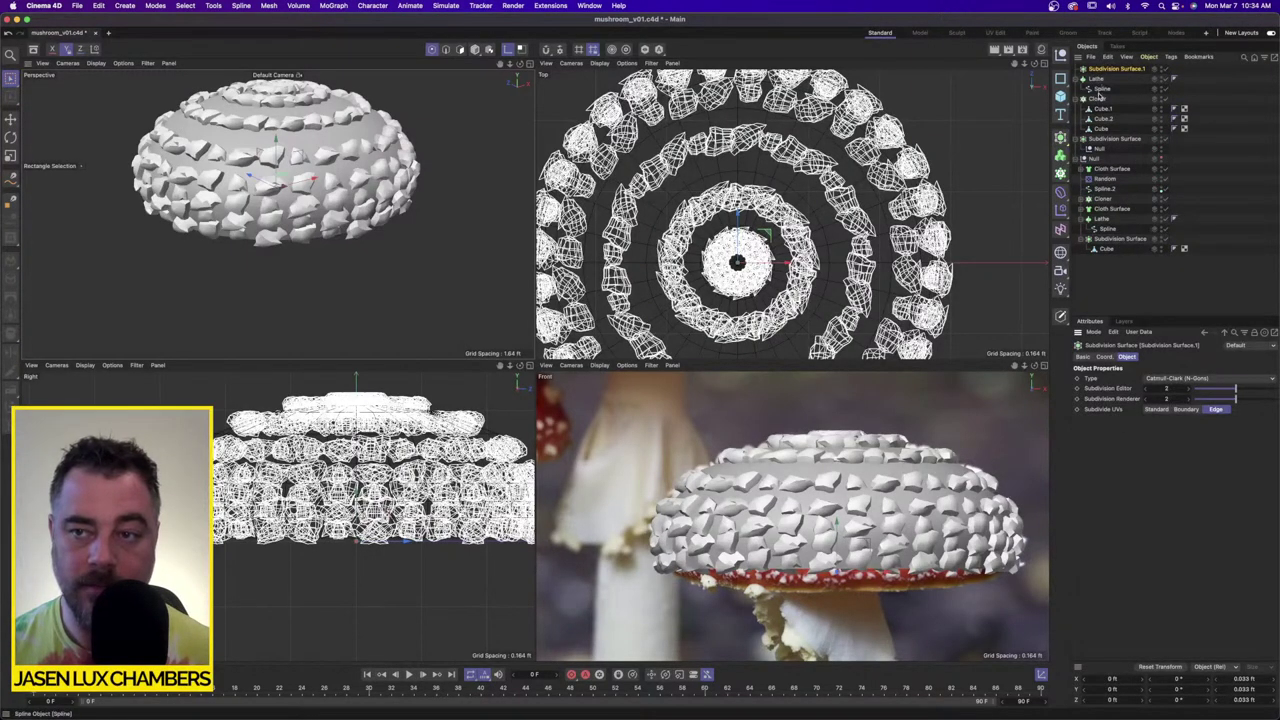
pyautogui.moveTo(1113, 90); pyautogui.dragTo(1121, 73)
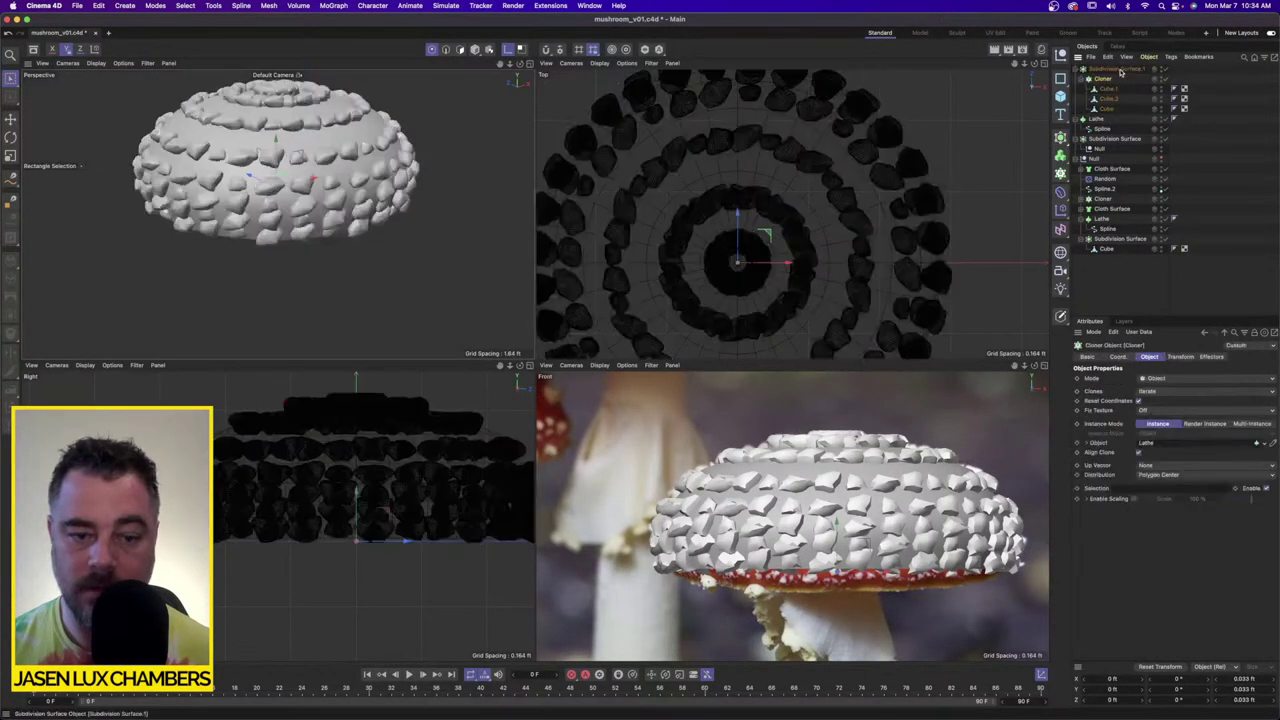
pyautogui.click(1180, 270)
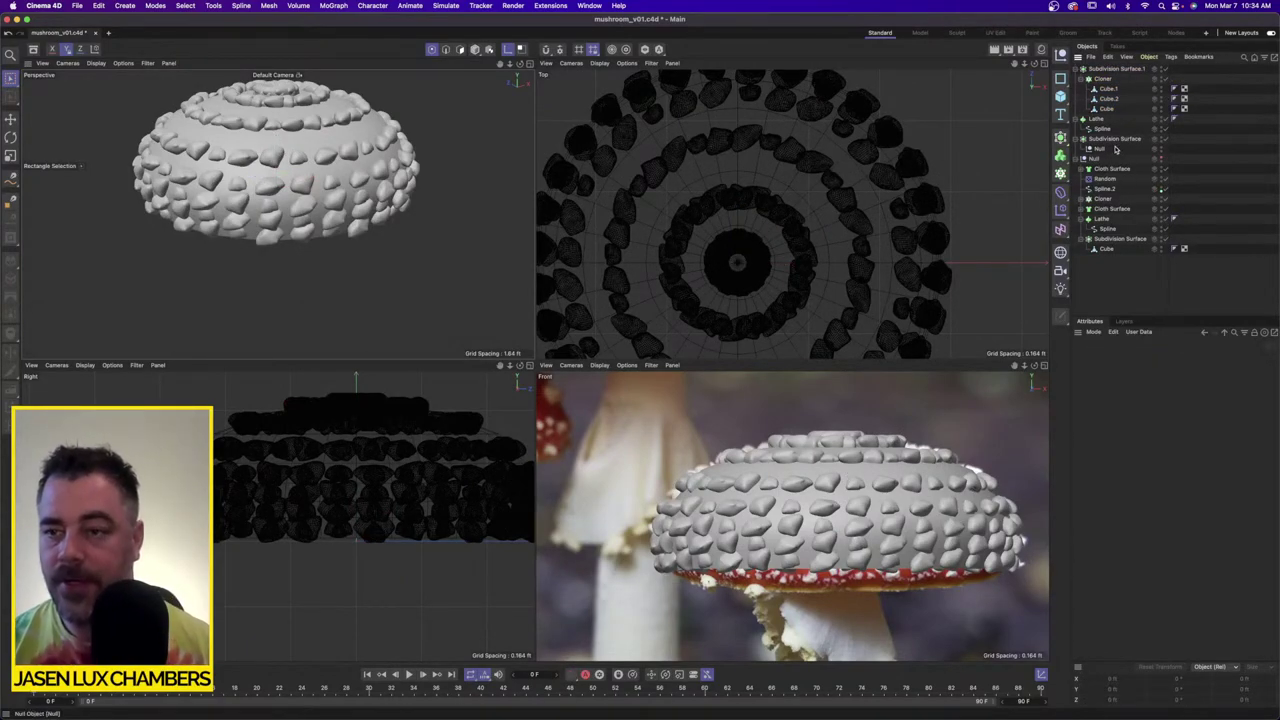
# Step: Collapse the wart hierarchies and group both top-level Subdivision Surfaces and the copied Lathe into a new Null
pyautogui.click(1083, 139)
pyautogui.click(1082, 119)
pyautogui.click(1077, 69)
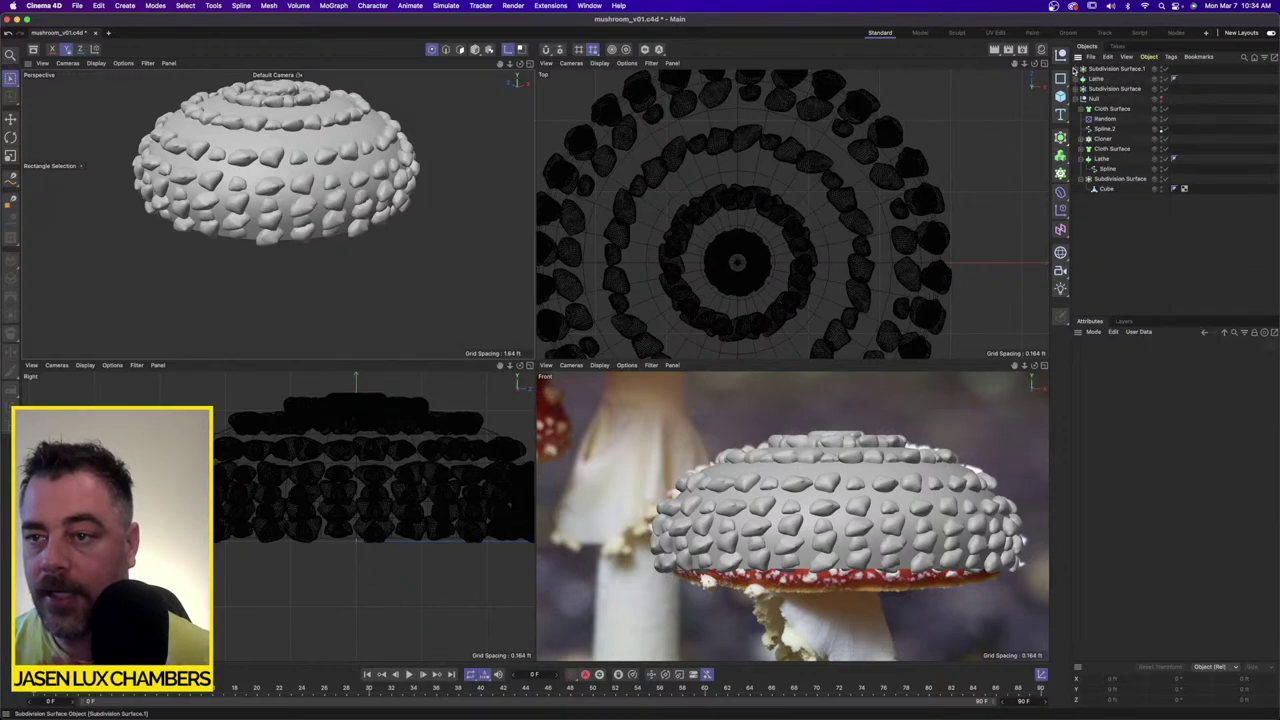
pyautogui.click(1100, 88)
pyautogui.keyDown('shift'); pyautogui.click(1102, 69); pyautogui.keyUp('shift')
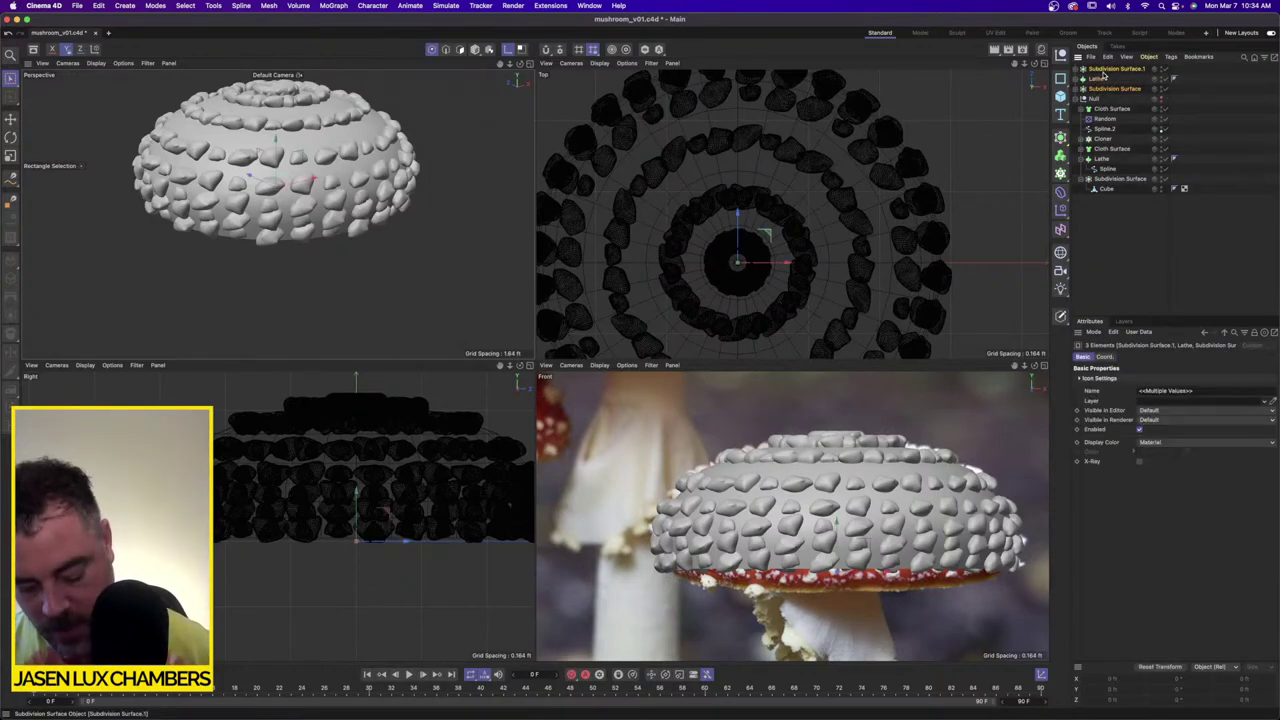
pyautogui.hotkey('alt', 'g')
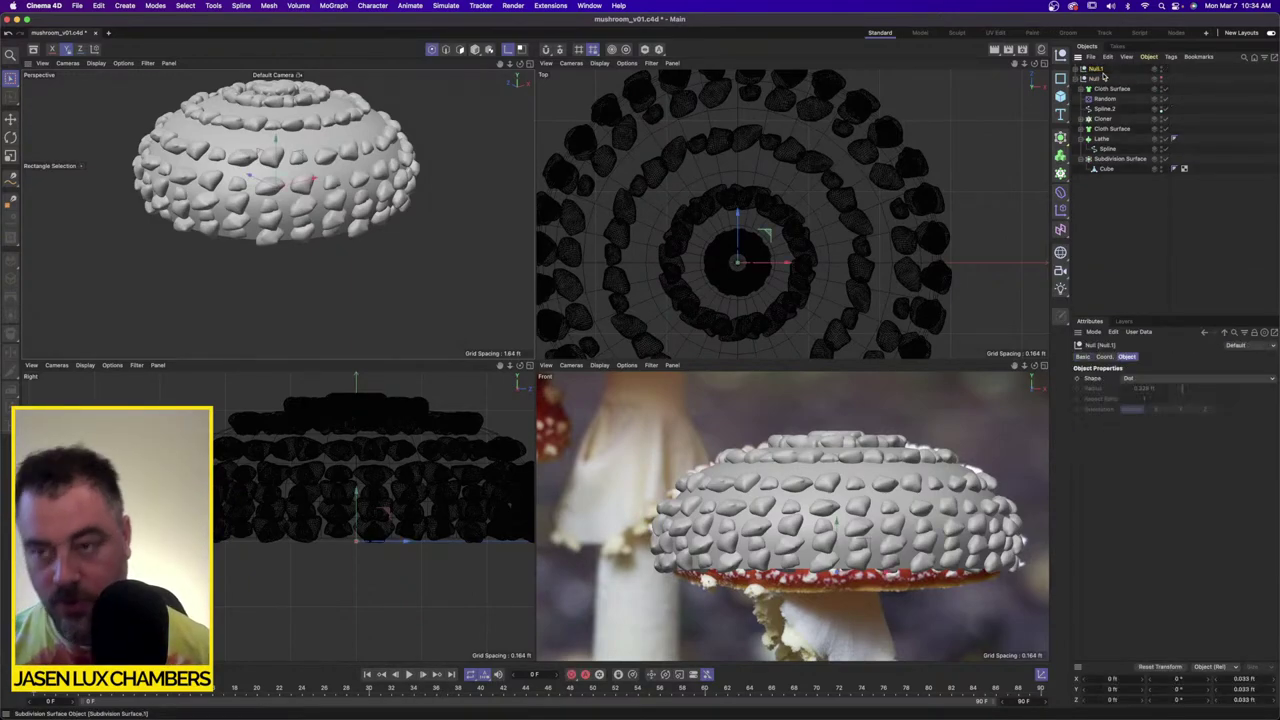
# Step: Toggle the visibility of the wart group to compare its warts with the mushroom reference photo
pyautogui.click(1160, 68)
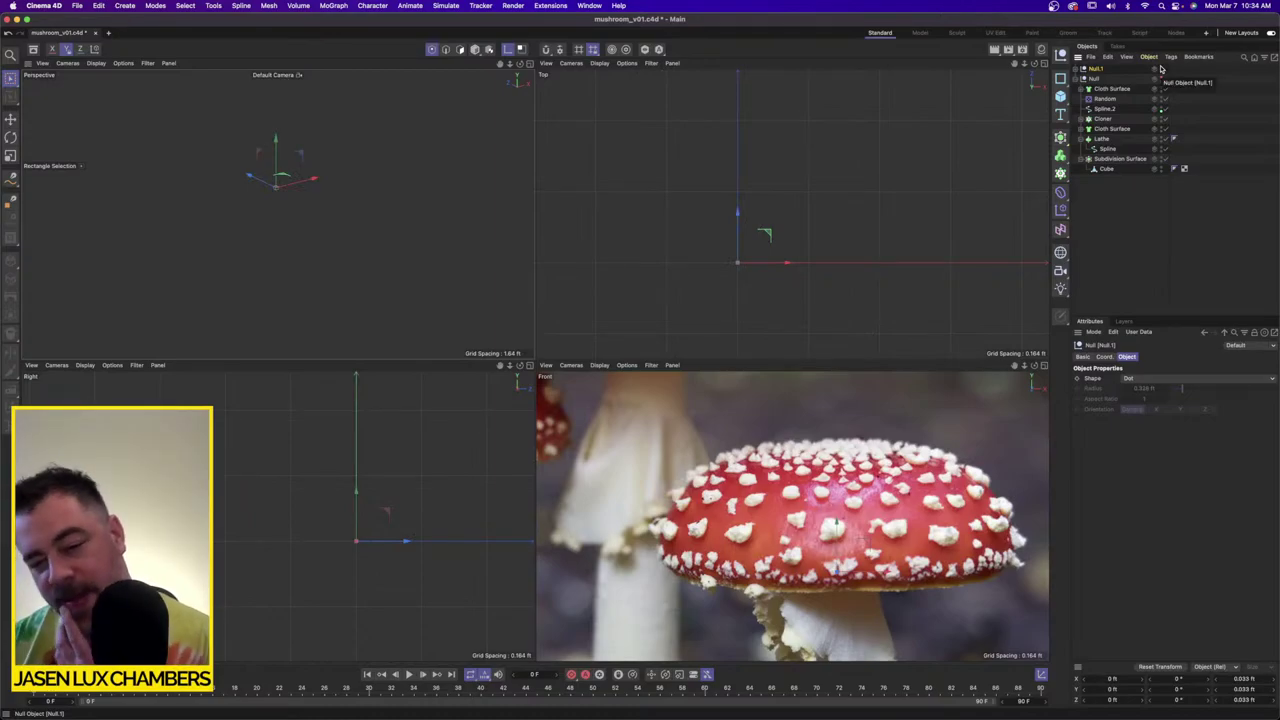
pyautogui.click(1160, 68)
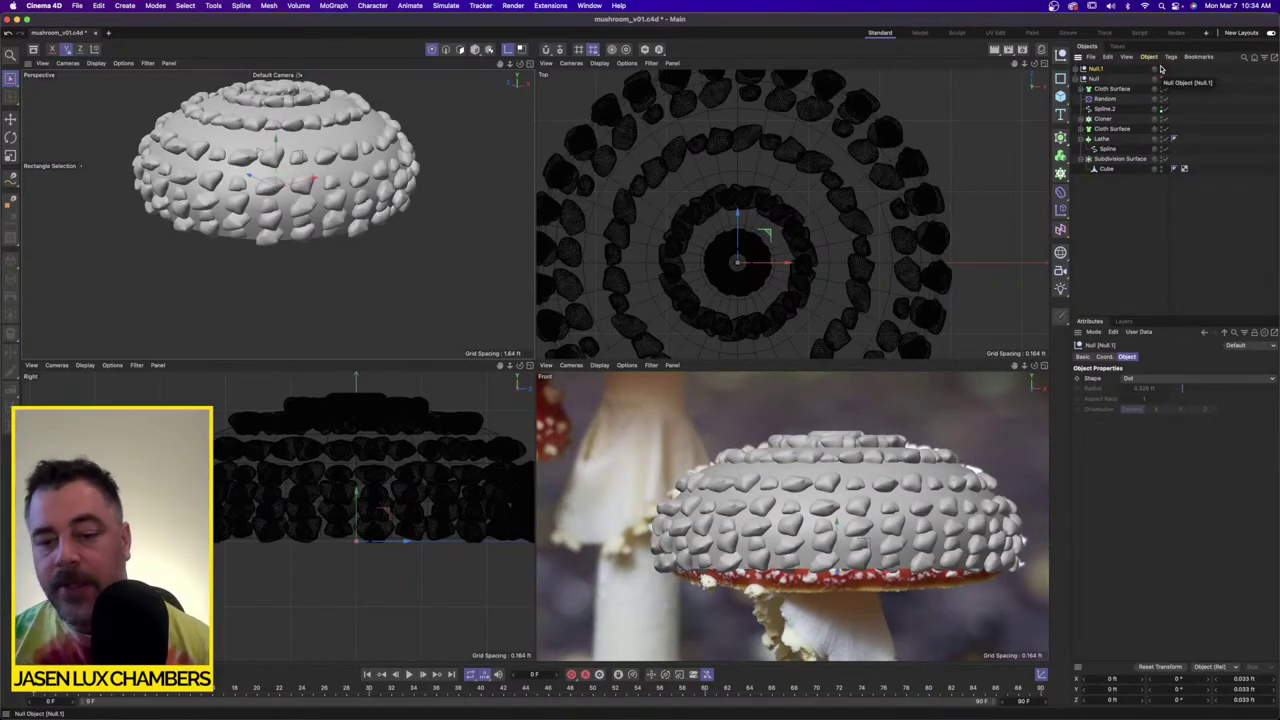
pyautogui.click(1160, 68)
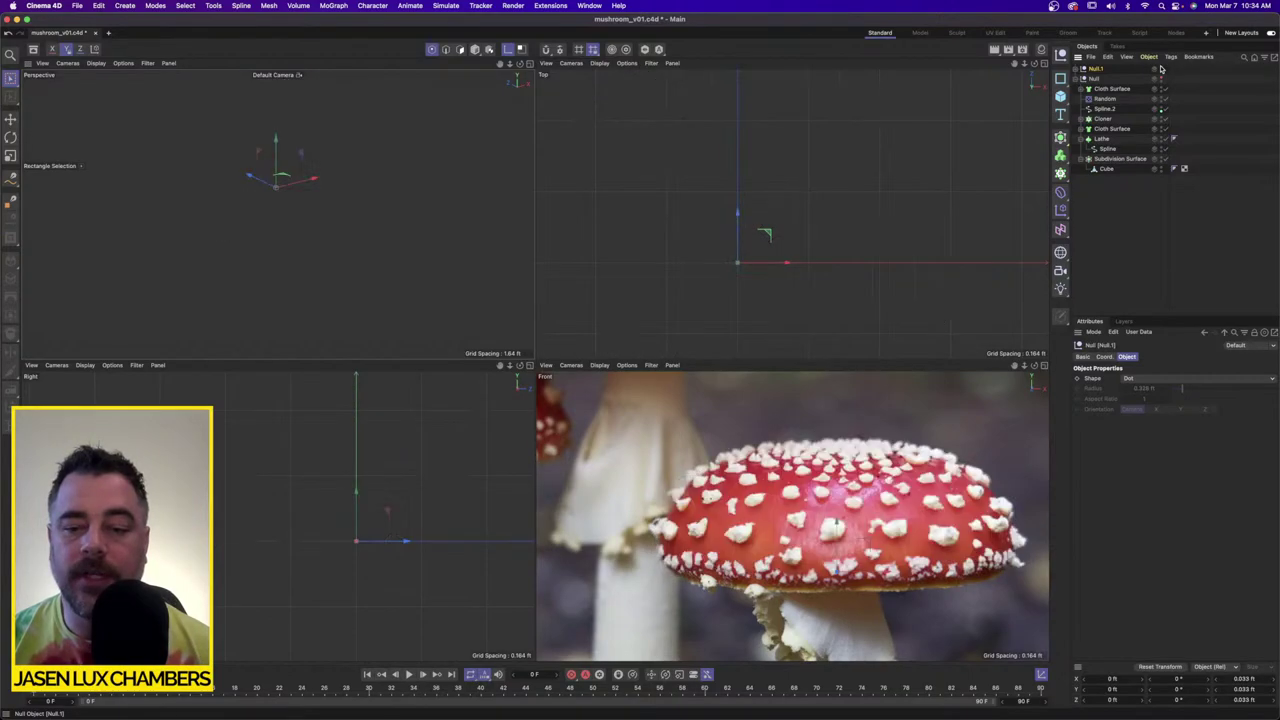
pyautogui.click(1160, 68)
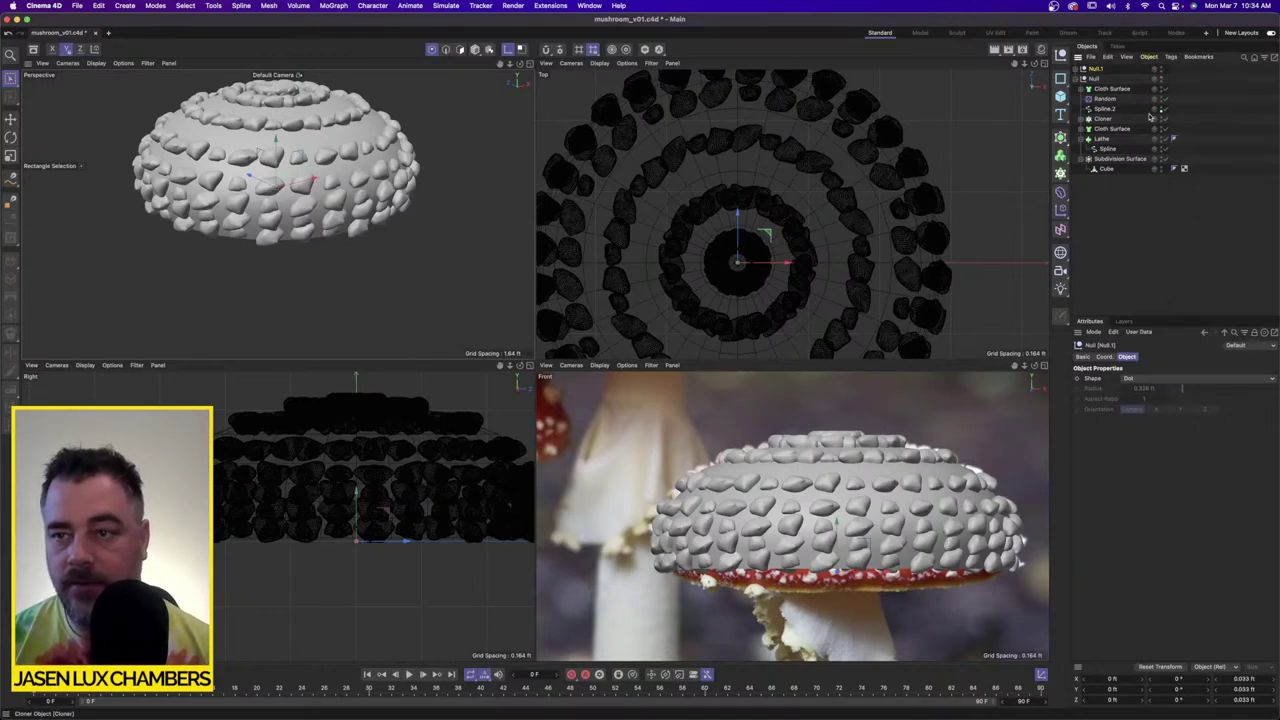
# Step: Delete the copied Lathe and the old Subdivision Surface containing a Null from the wart group
pyautogui.click(1081, 68)
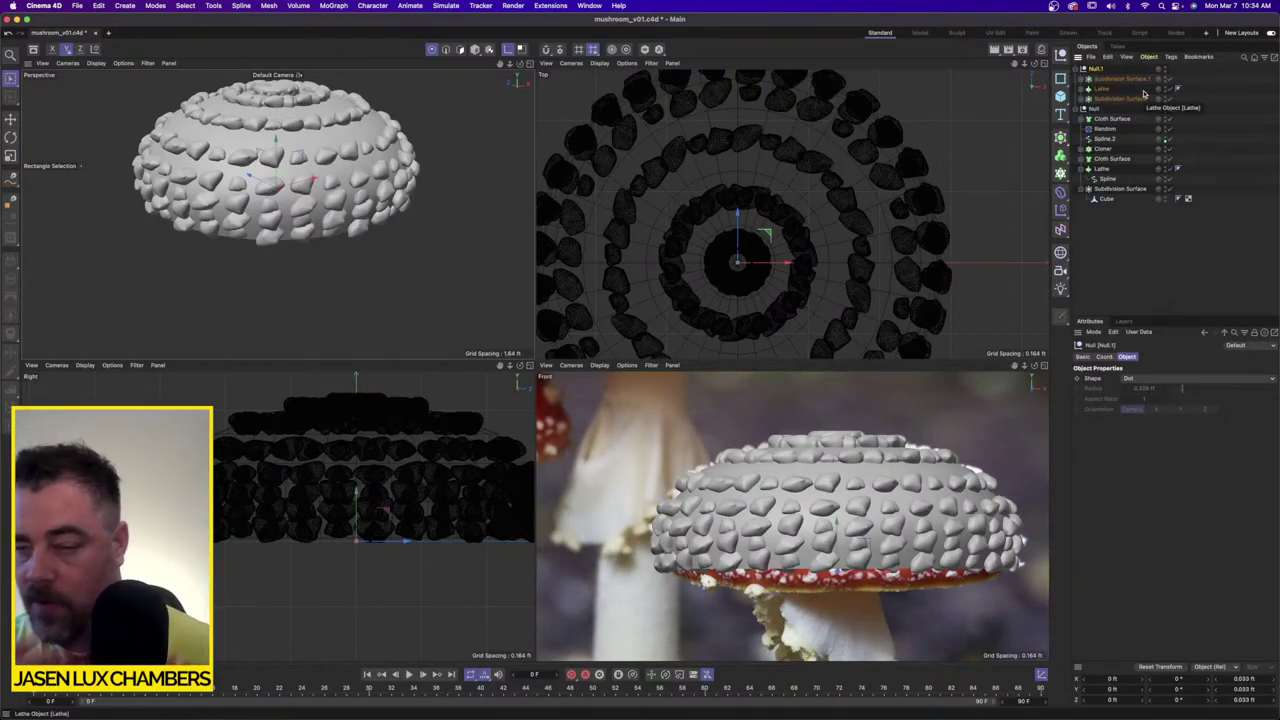
pyautogui.click(1101, 89)
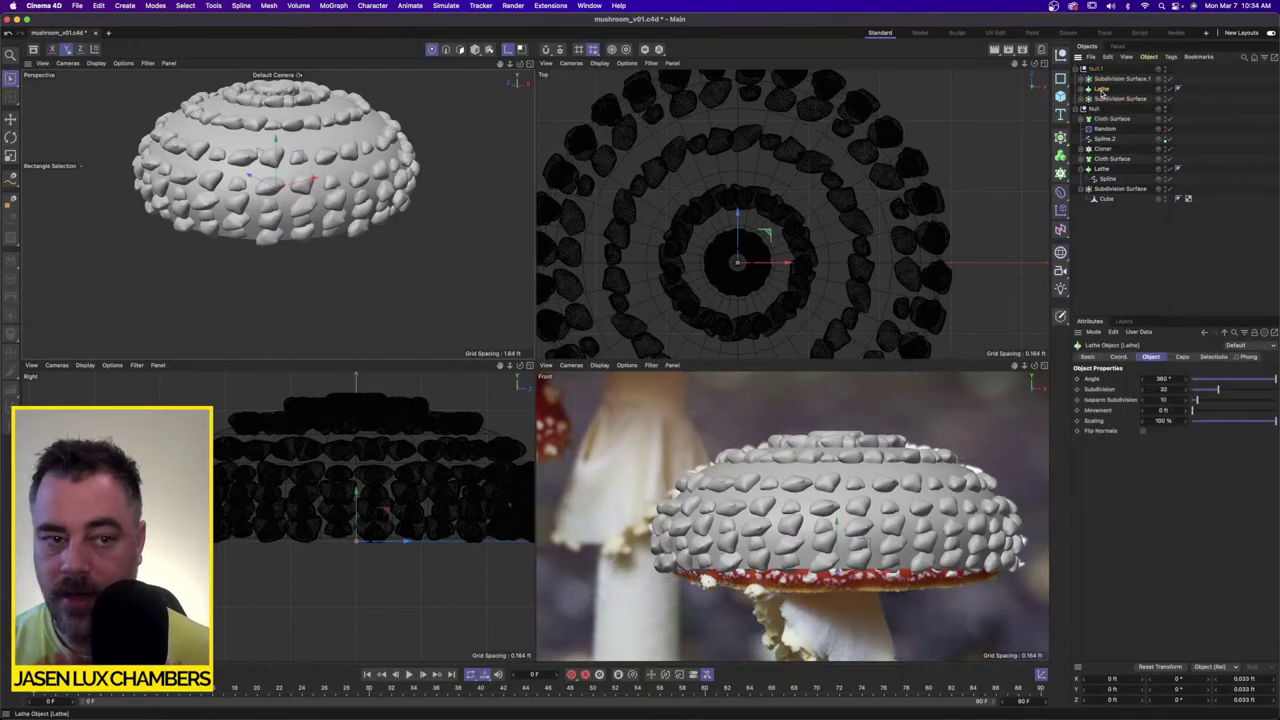
pyautogui.press('Delete')
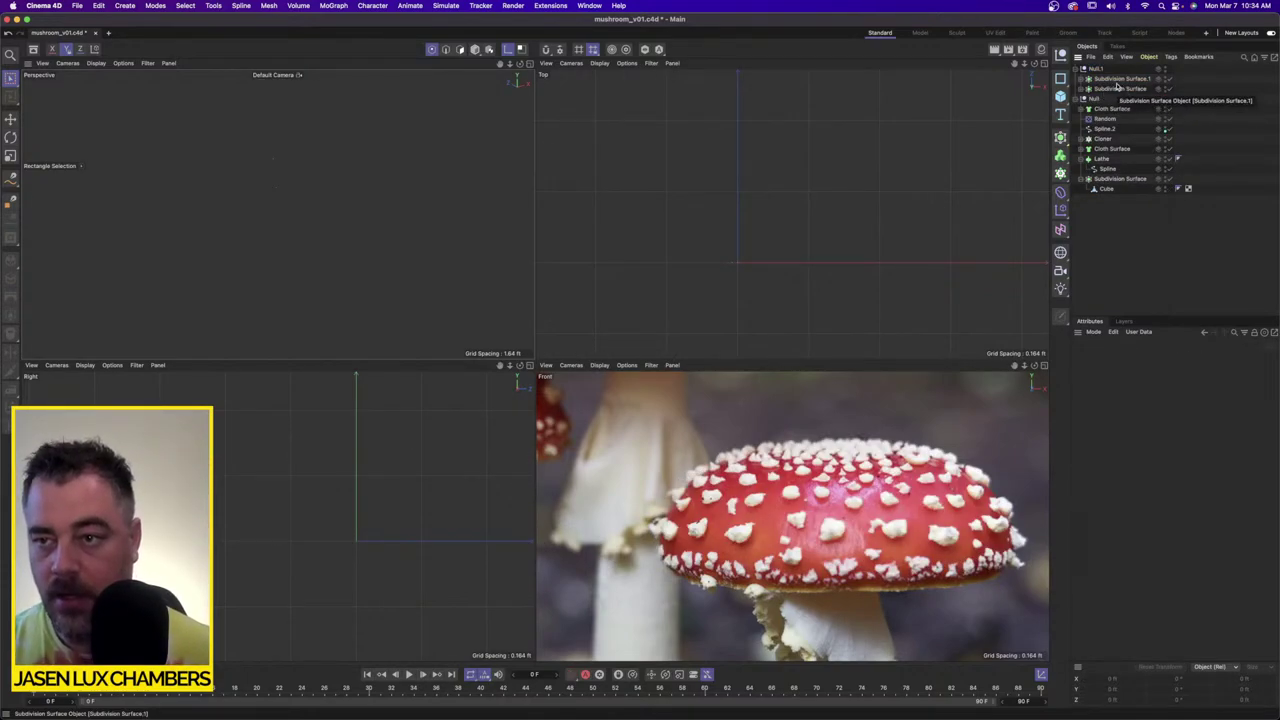
pyautogui.click(1081, 79)
pyautogui.click(1083, 129)
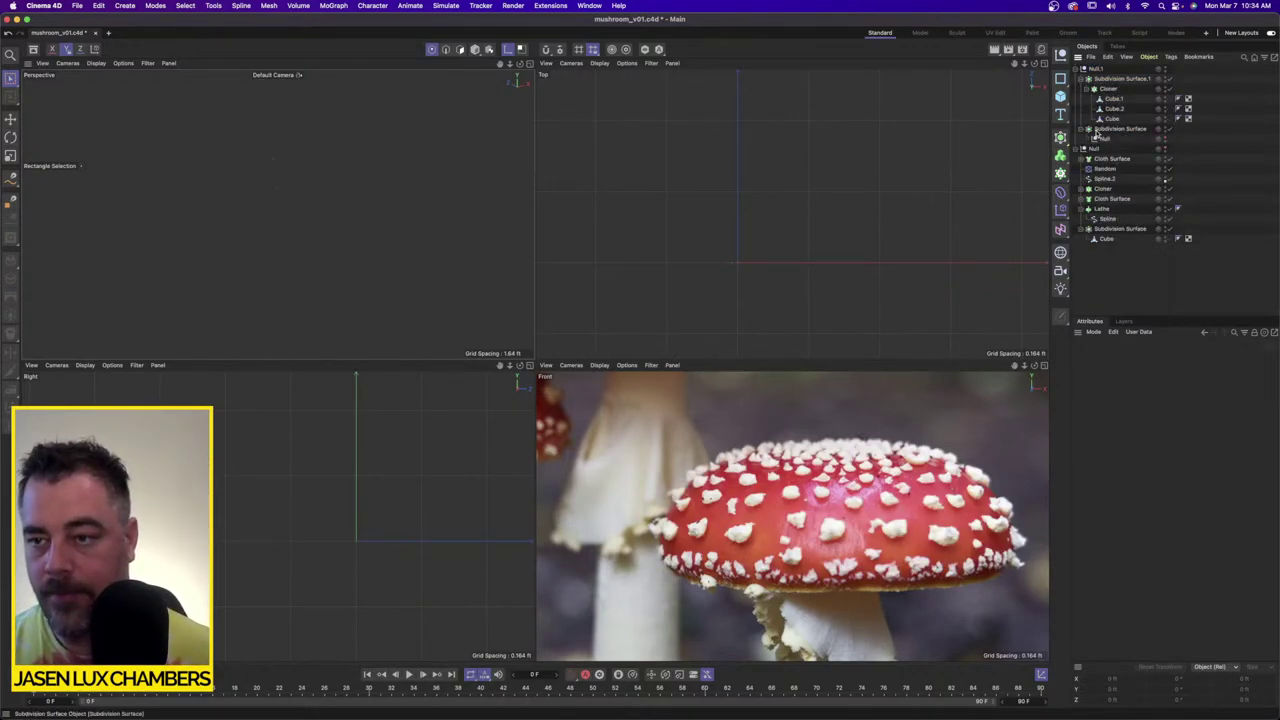
pyautogui.click(1104, 138)
pyautogui.click(1110, 129)
pyautogui.press('Delete')
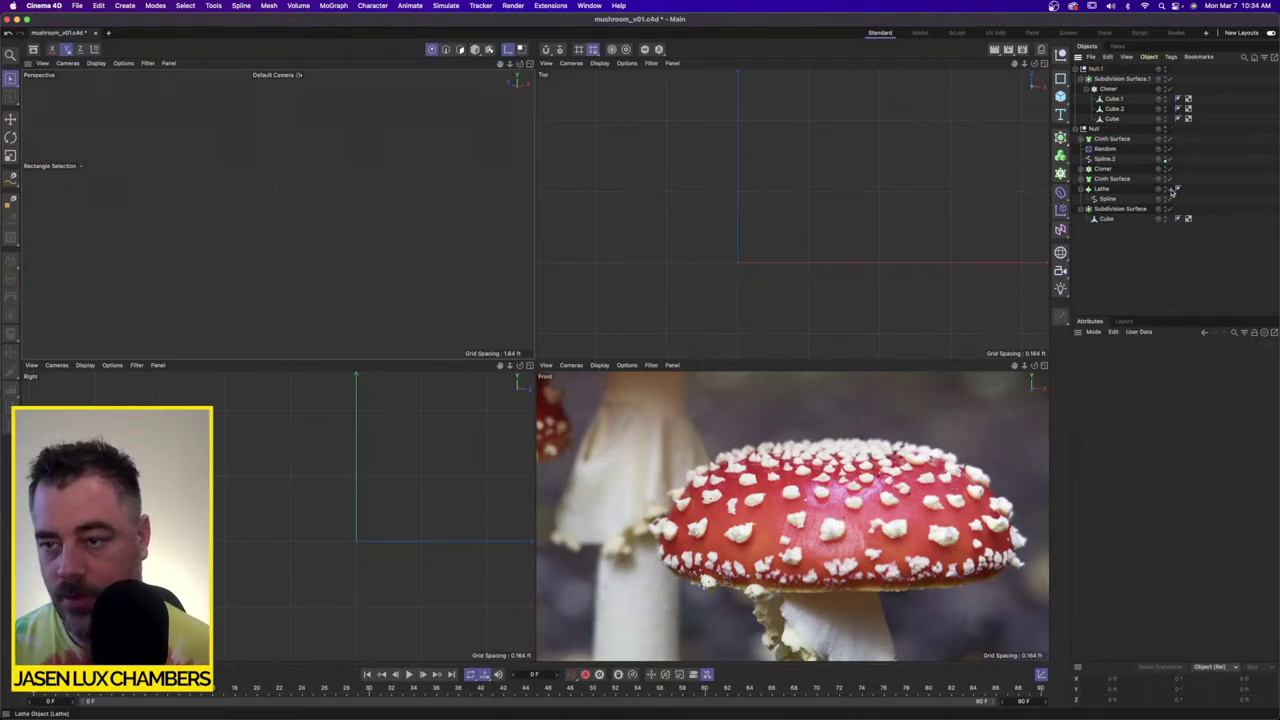
# Step: Show the mushroom group again, add a Circle spline, and rotate it to lie horizontally around the cap
pyautogui.click(1166, 127)
pyautogui.moveTo(1060, 78); pyautogui.dragTo(1151, 95)
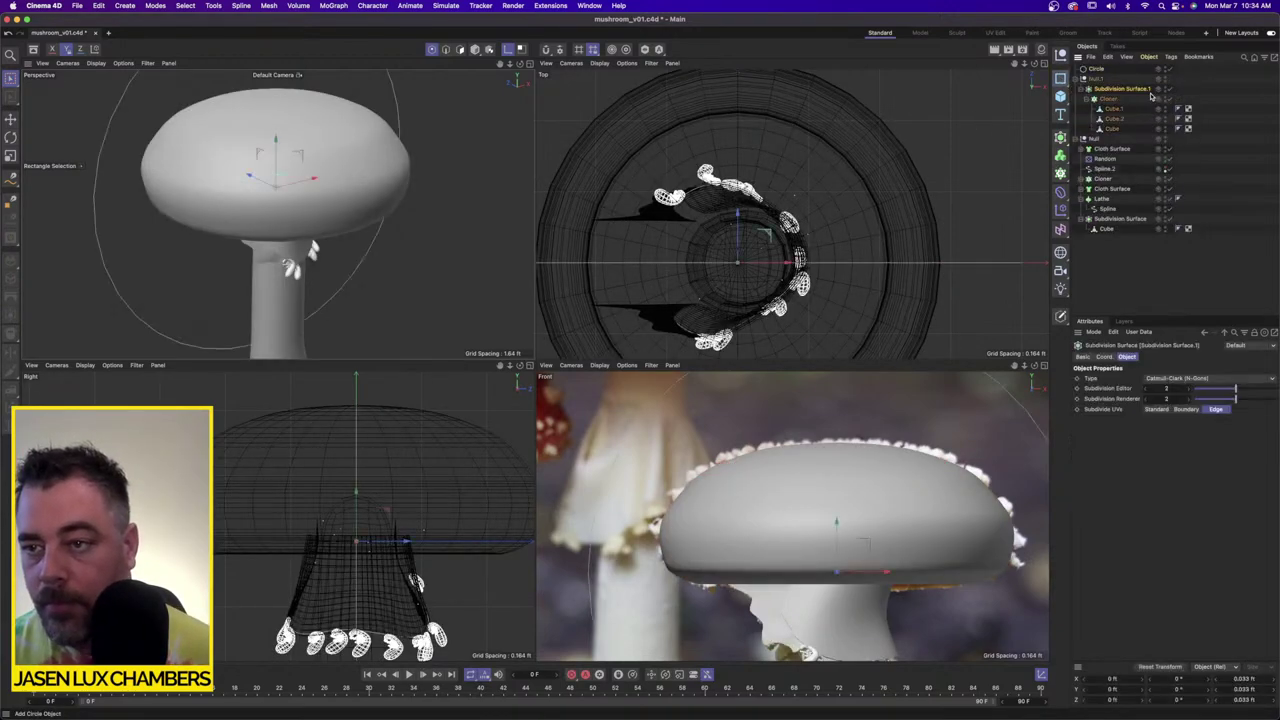
pyautogui.click(1097, 68)
pyautogui.click(10, 137)
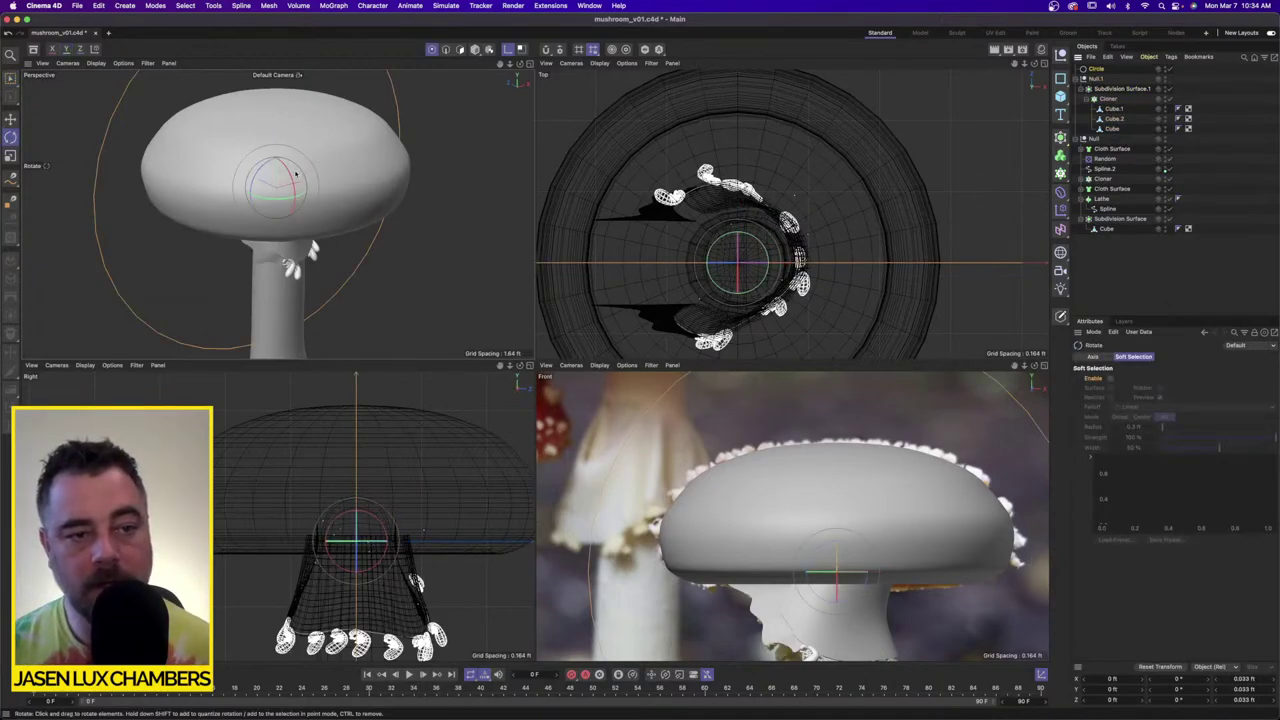
pyautogui.moveTo(296, 174); pyautogui.dragTo(316, 273)
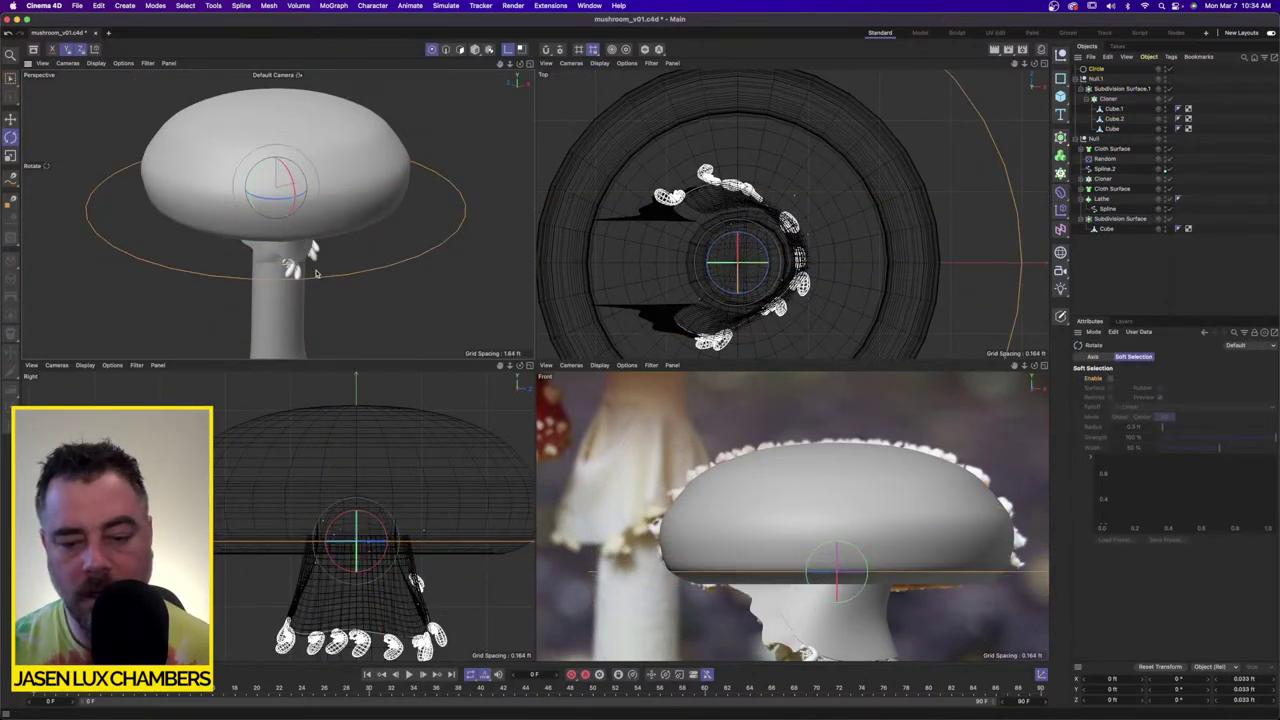
# Step: Assign the Circle as the wart Cloner's object and fit the circle to the cap's lower rim by scaling it down and raising it slightly
pyautogui.click(1108, 99)
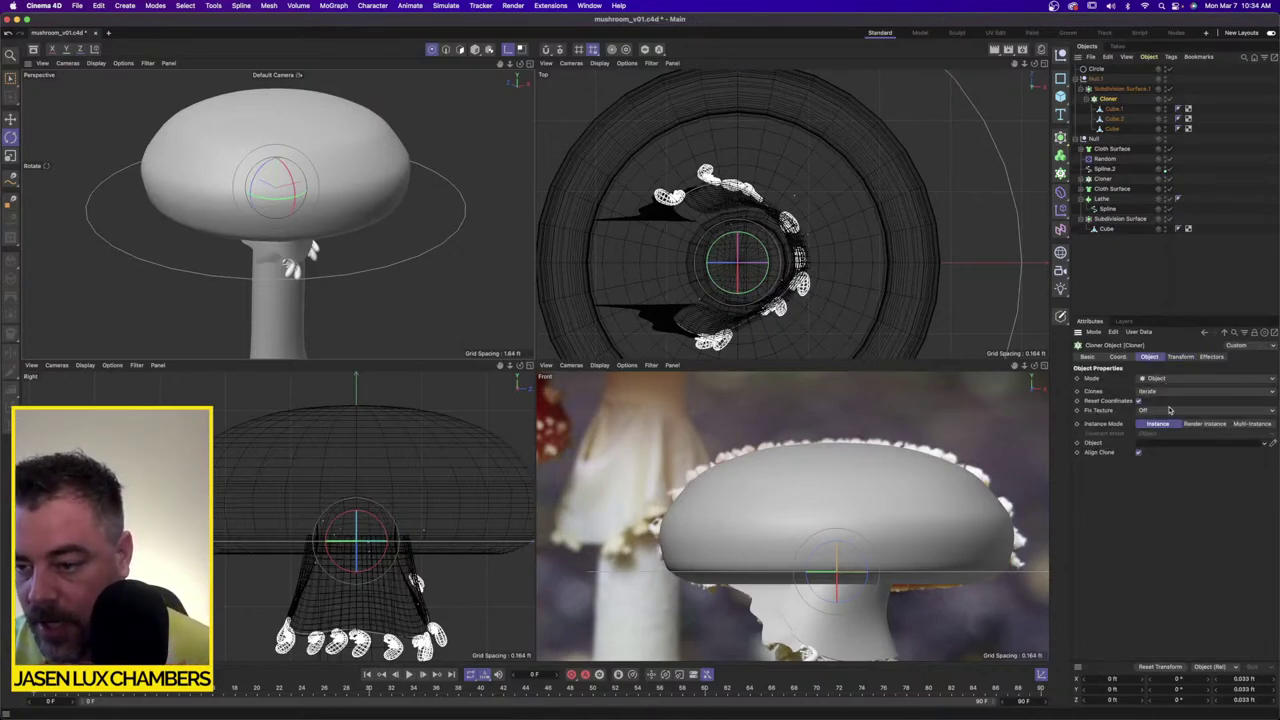
pyautogui.moveTo(1096, 69); pyautogui.dragTo(1205, 445)
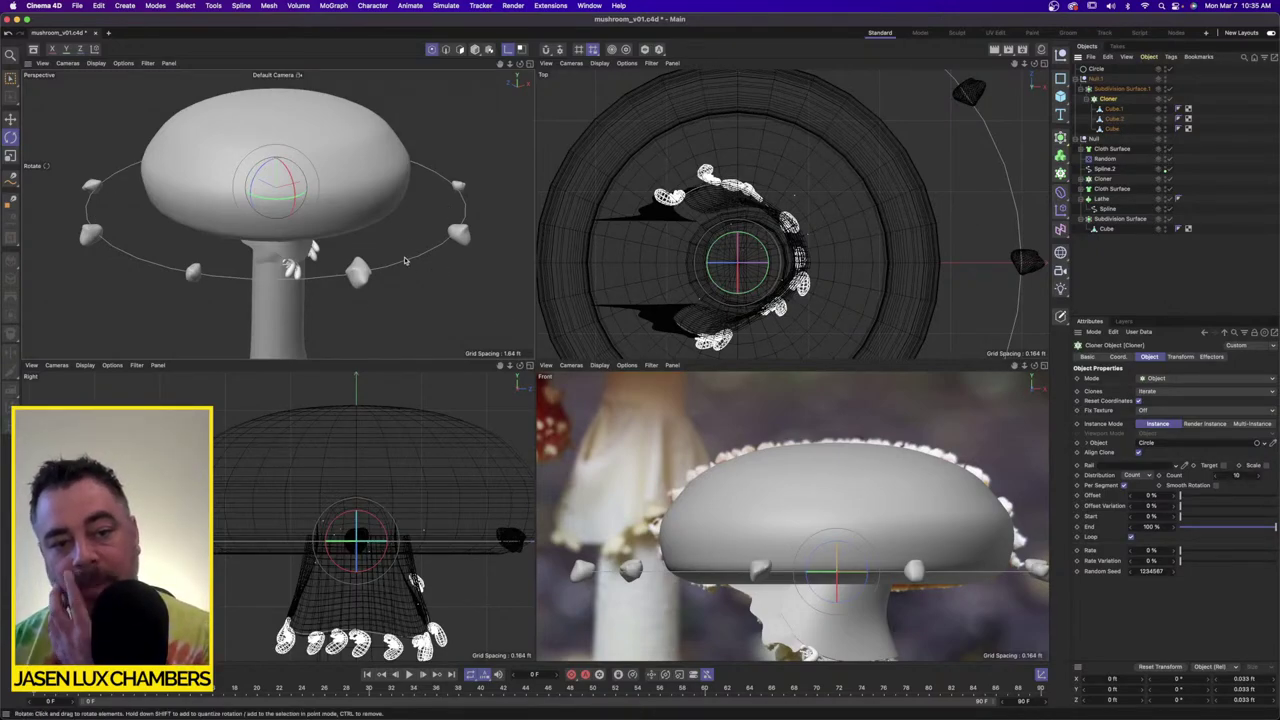
pyautogui.click(1097, 68)
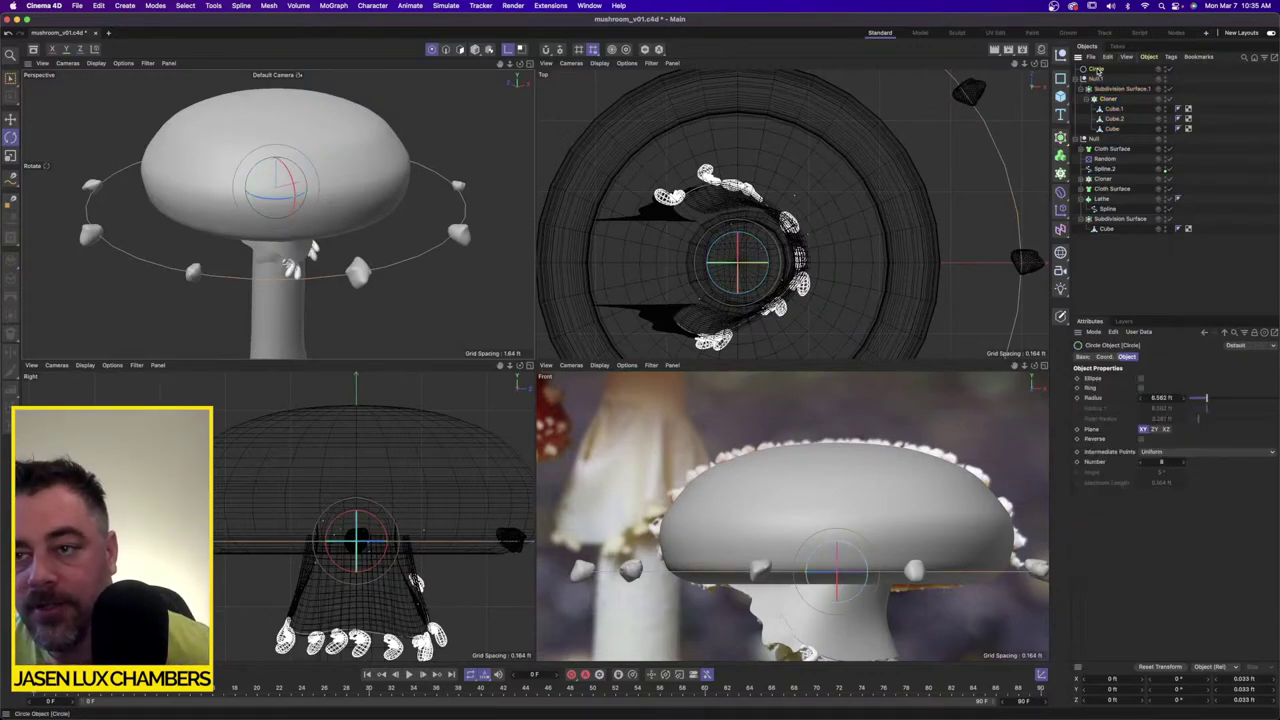
pyautogui.click(10, 156)
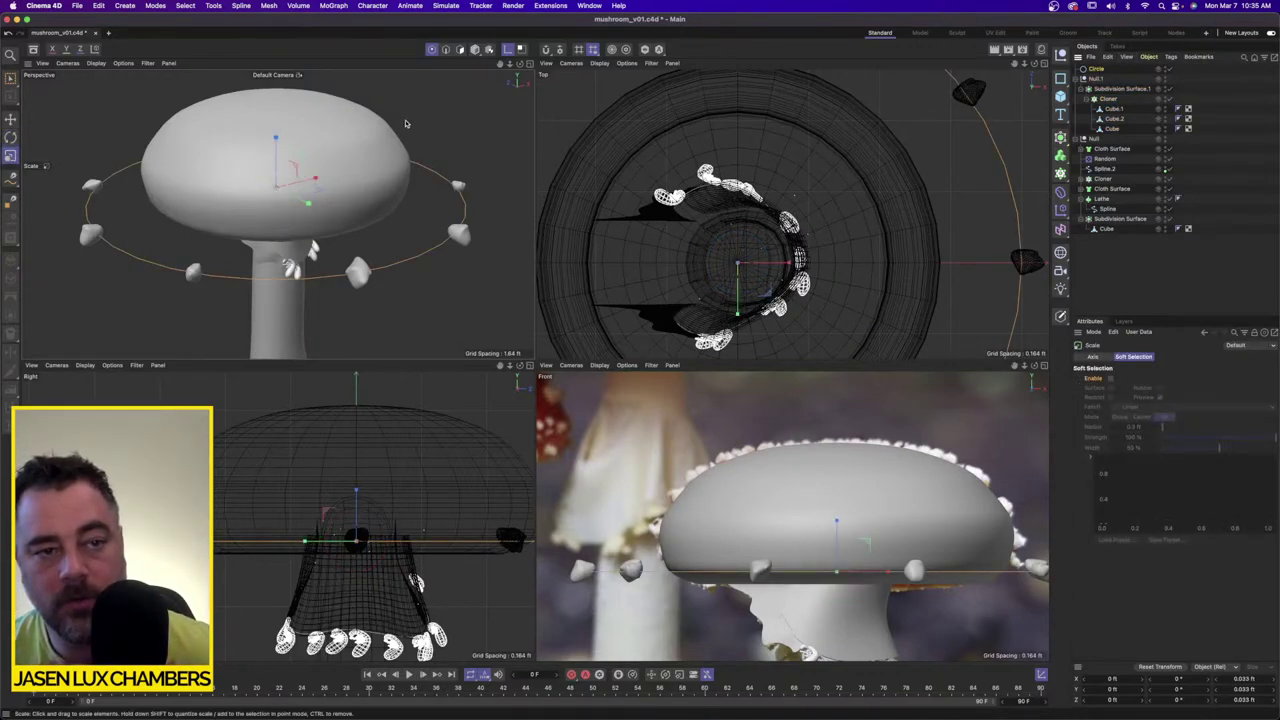
pyautogui.moveTo(330, 160); pyautogui.dragTo(268, 165)
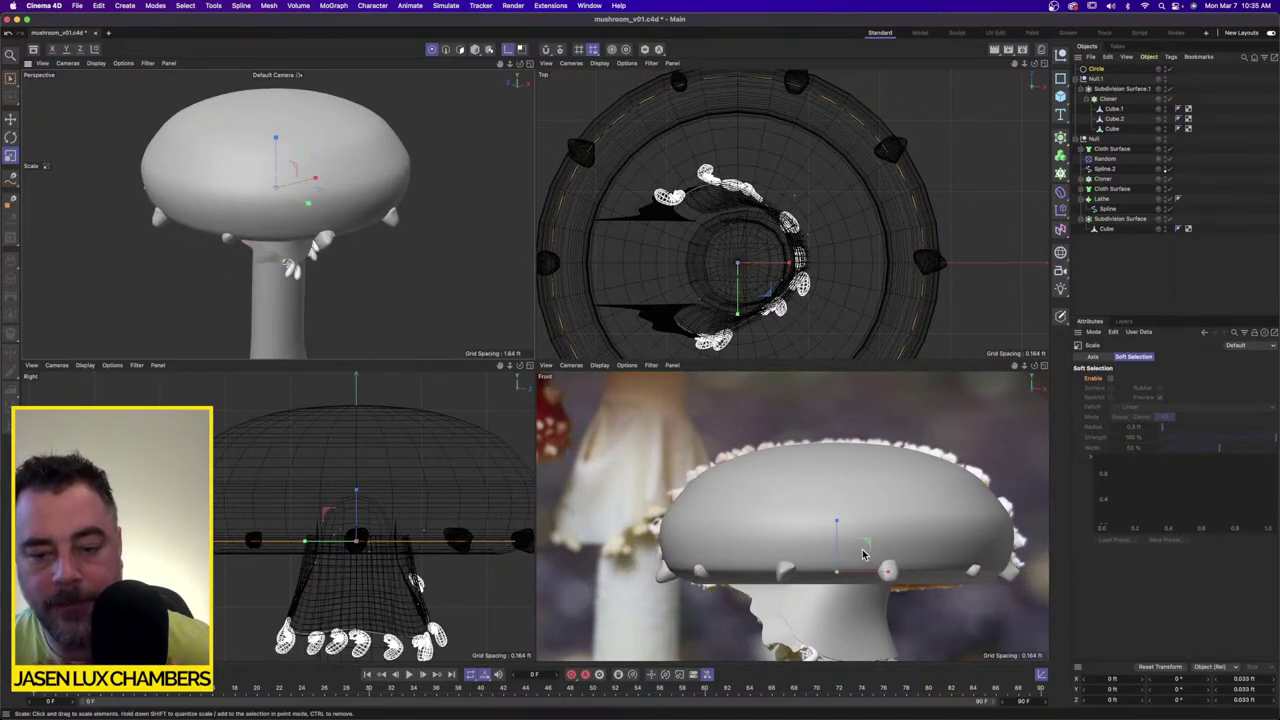
pyautogui.press('e')
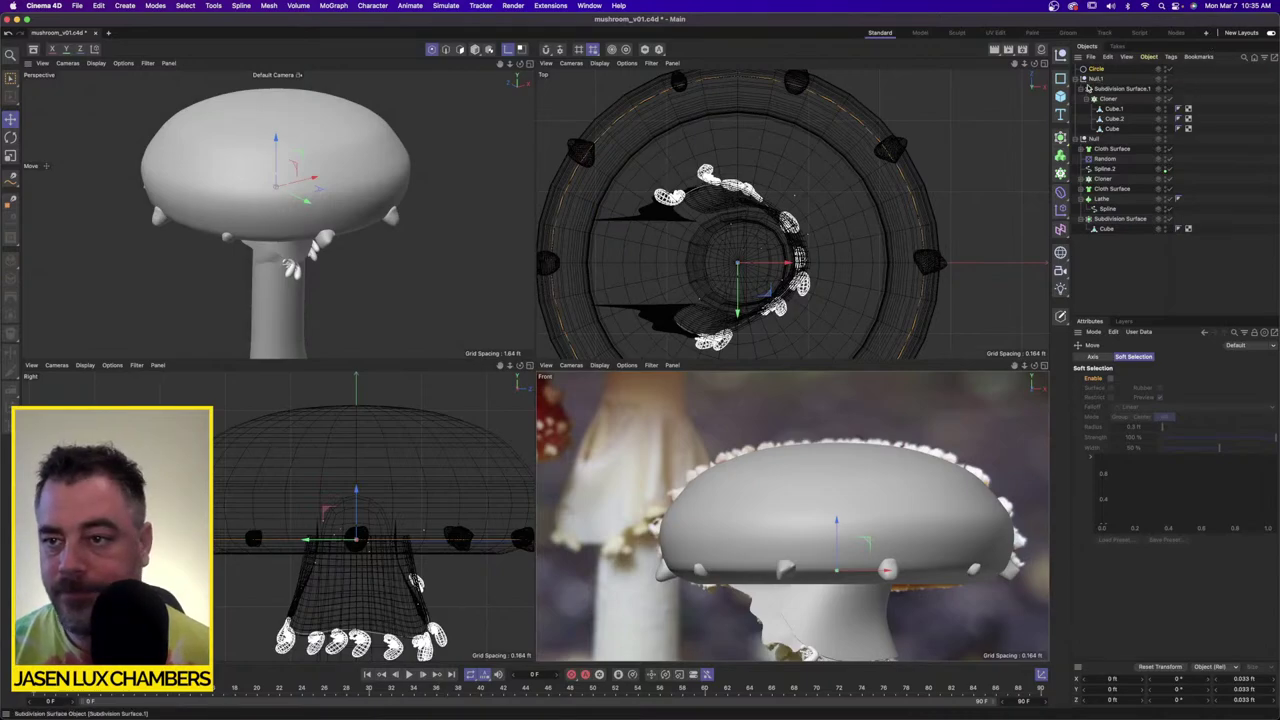
# Step: Hide the mushroom group and scale the points of the three wart cubes down to small rim warts
pyautogui.click(1079, 79)
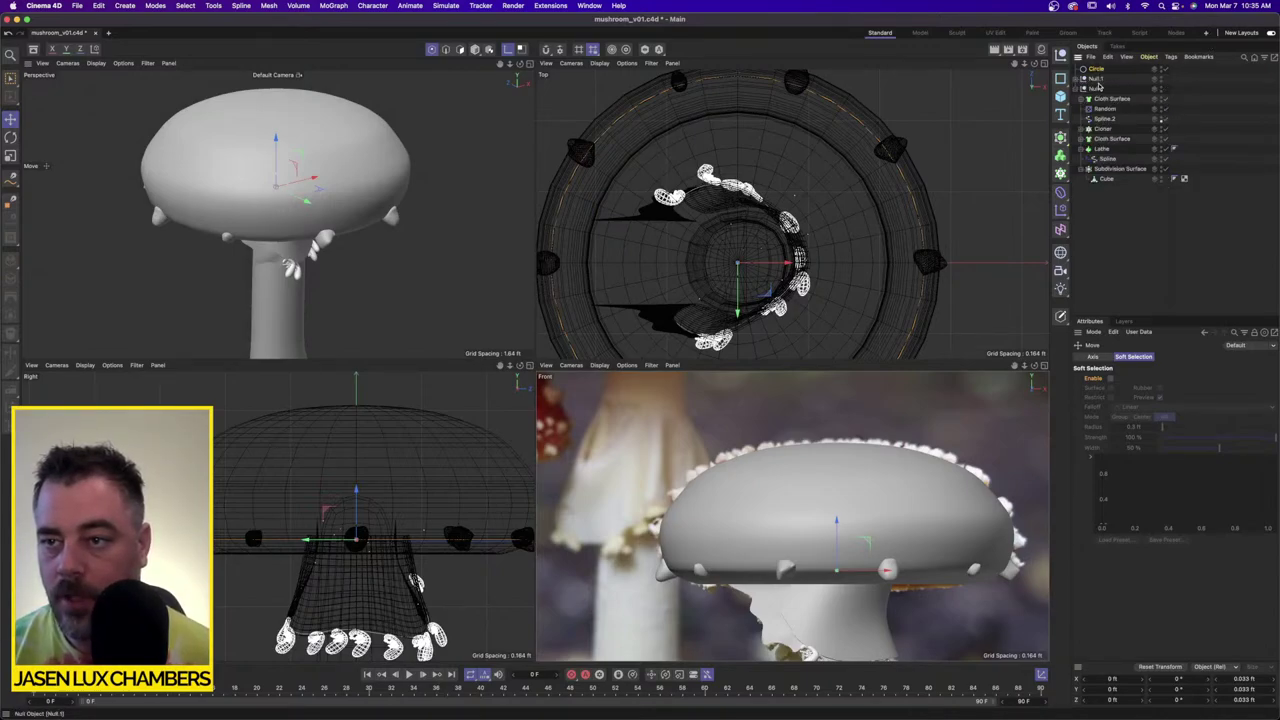
pyautogui.doubleClick(1161, 88)
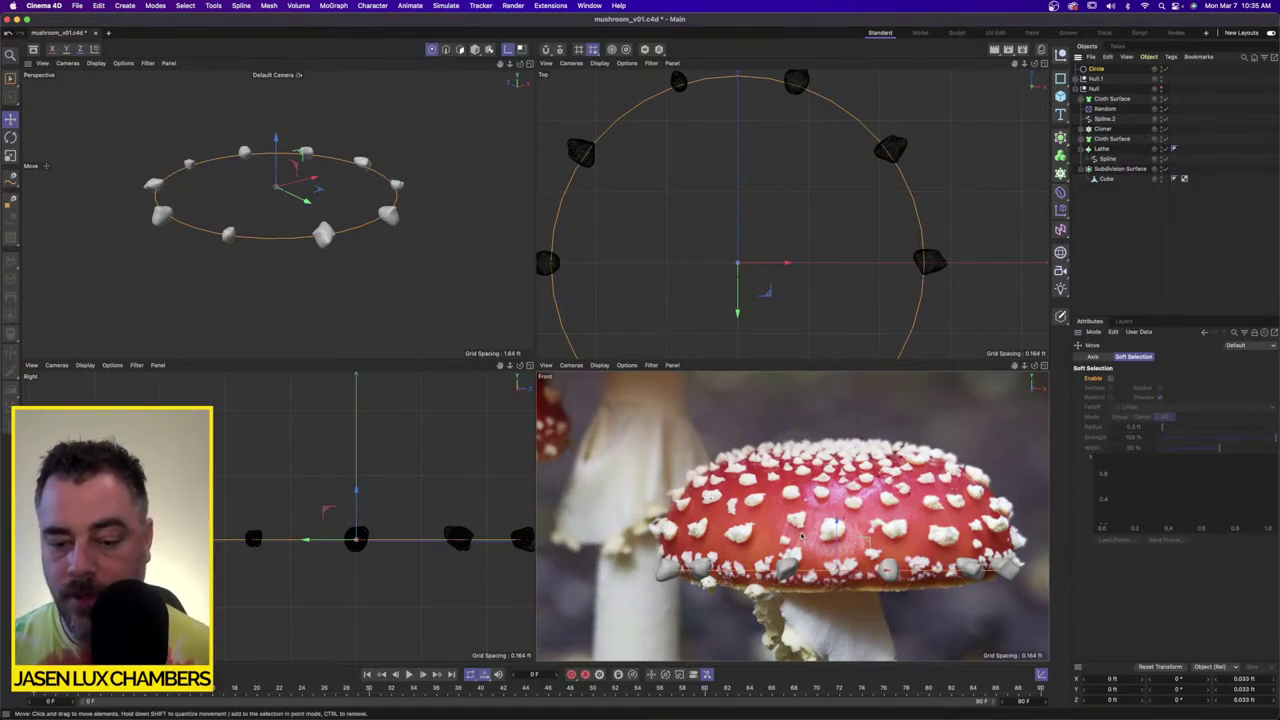
pyautogui.click(1076, 79)
pyautogui.click(1111, 109)
pyautogui.keyDown('shift'); pyautogui.click(1112, 129); pyautogui.keyUp('shift')
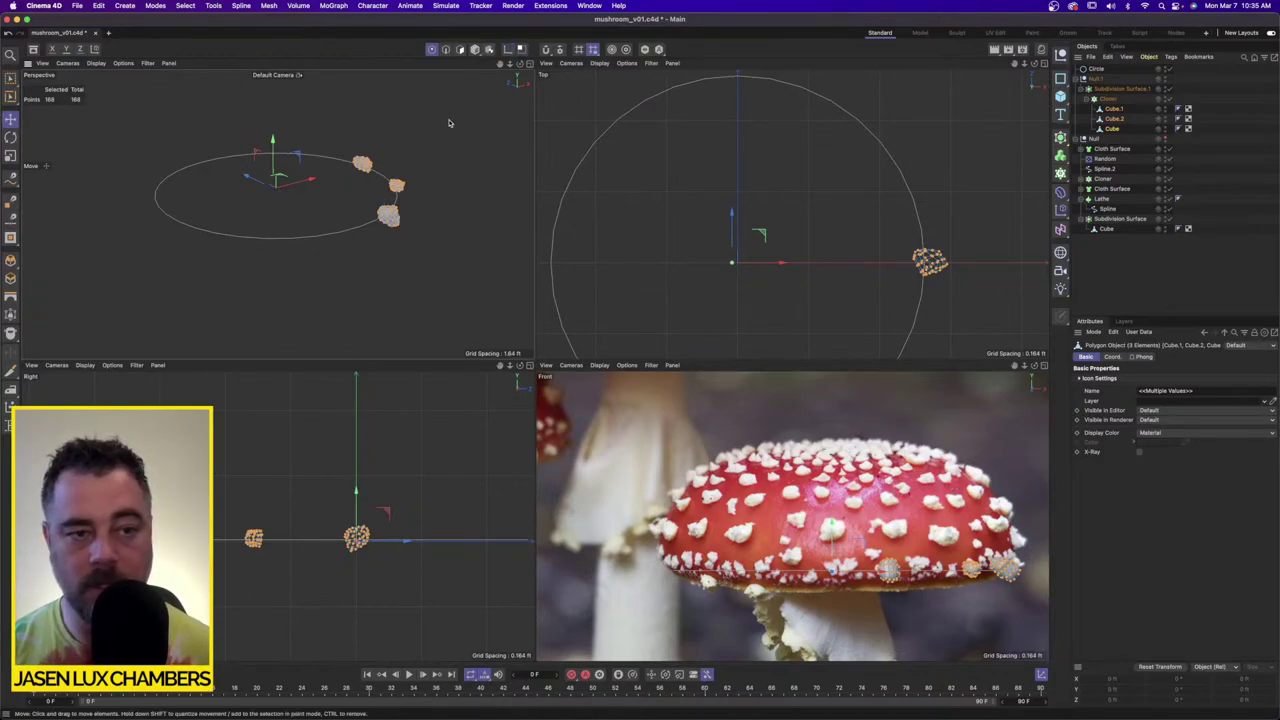
pyautogui.press('t')
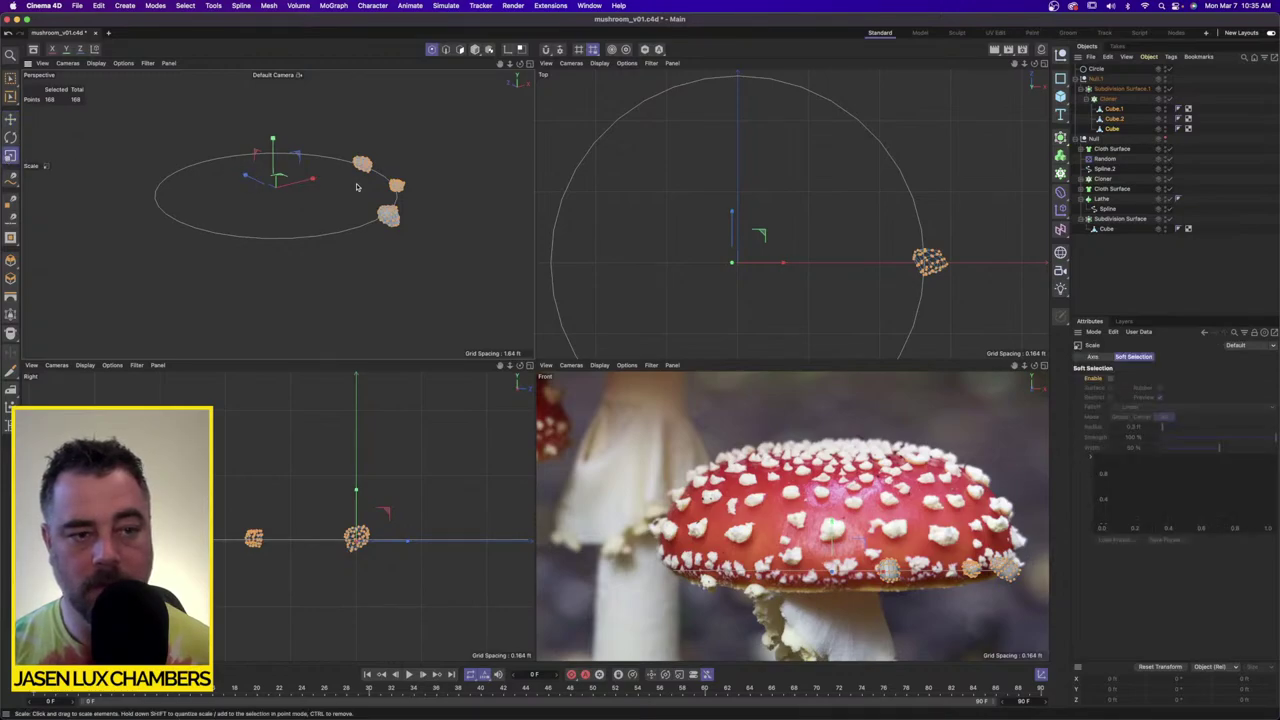
pyautogui.moveTo(253, 182); pyautogui.dragTo(25, 177)
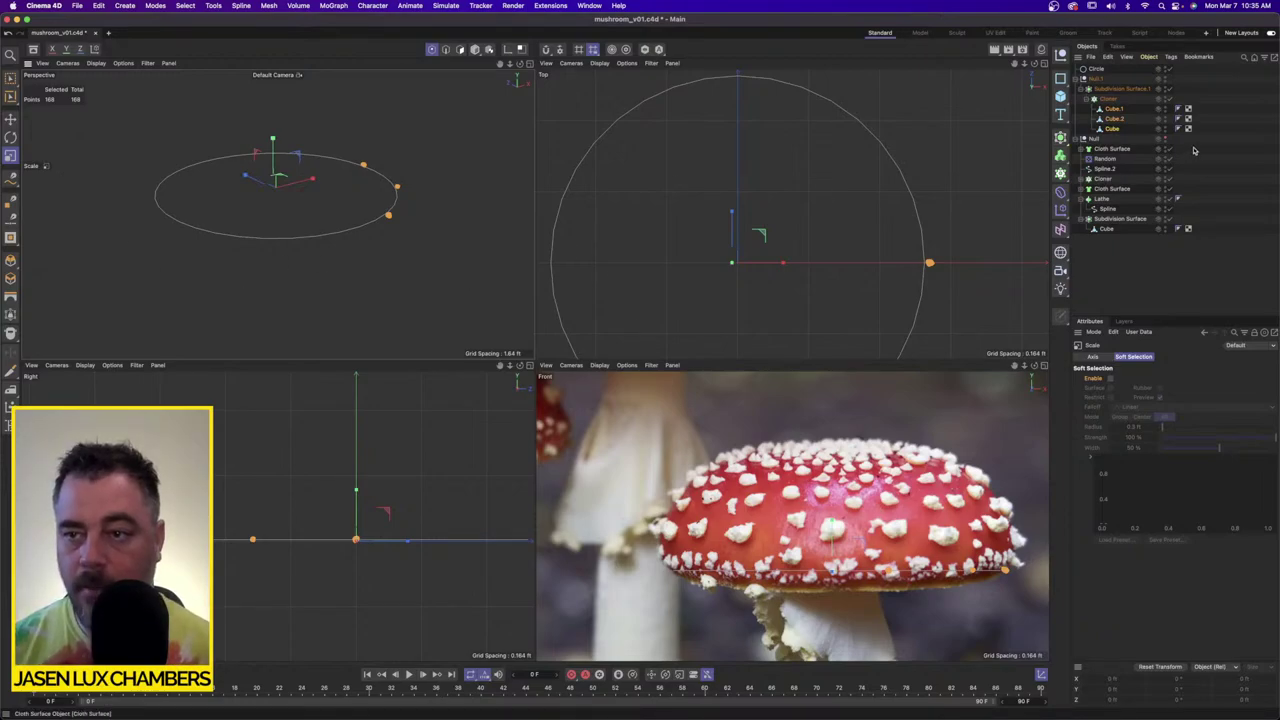
pyautogui.click(1228, 127)
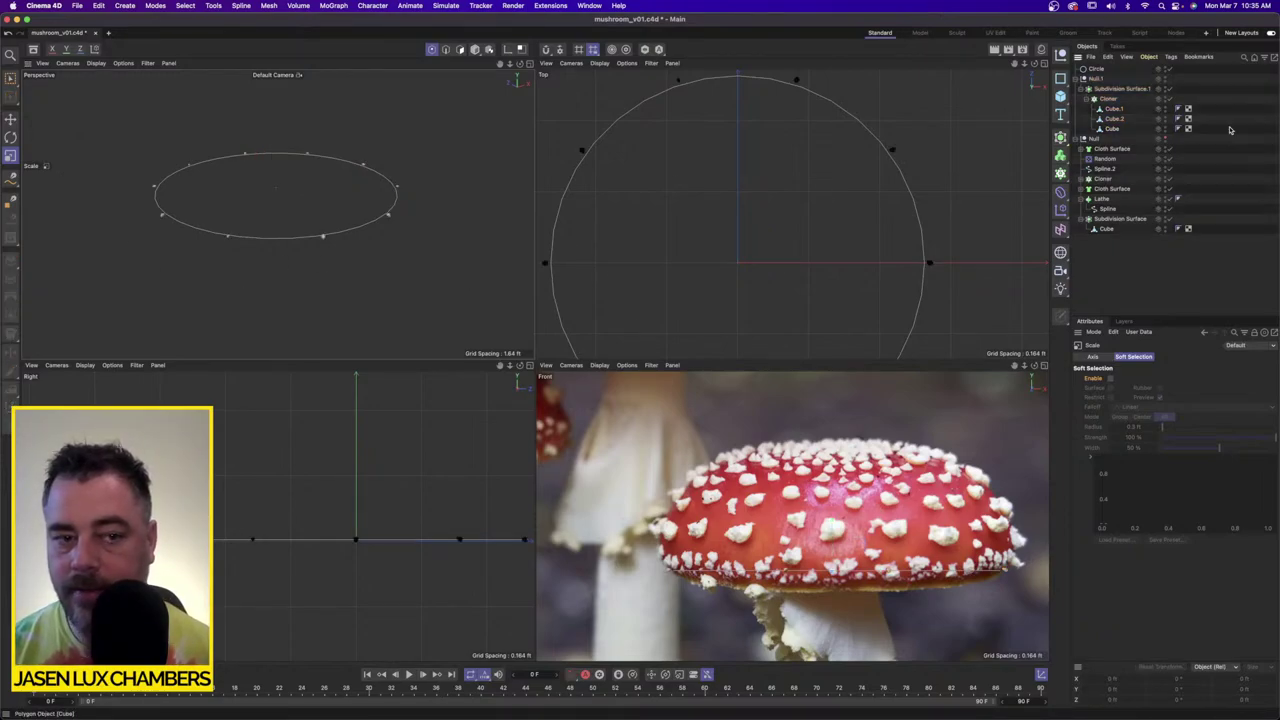
# Step: Set the wart Cloner's distribution along the Circle to Even
pyautogui.click(1108, 98)
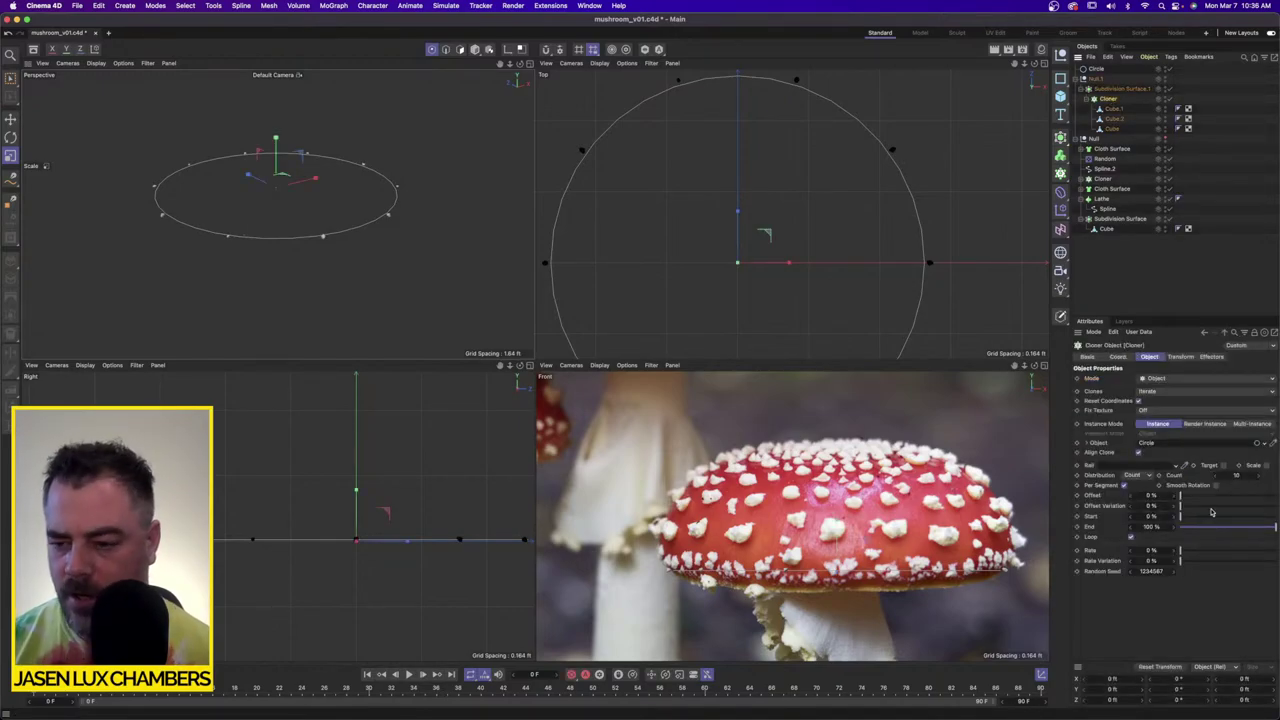
pyautogui.click(1141, 476)
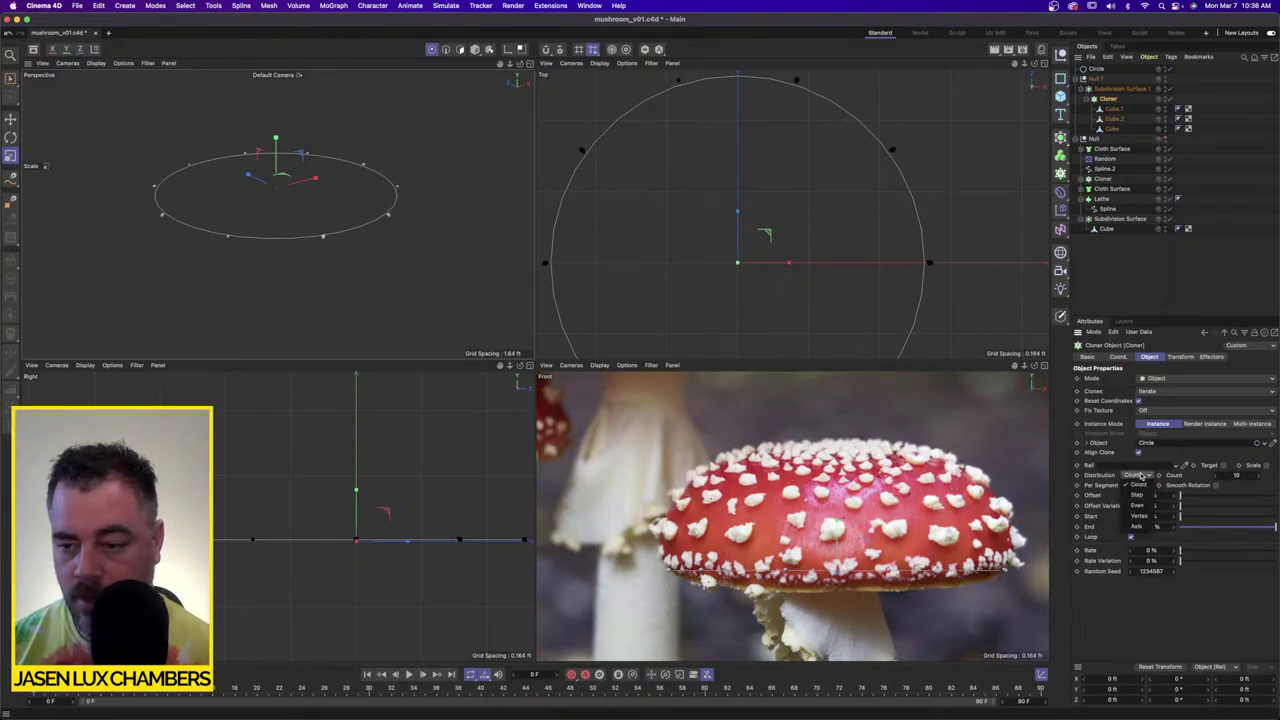
pyautogui.click(1145, 505)
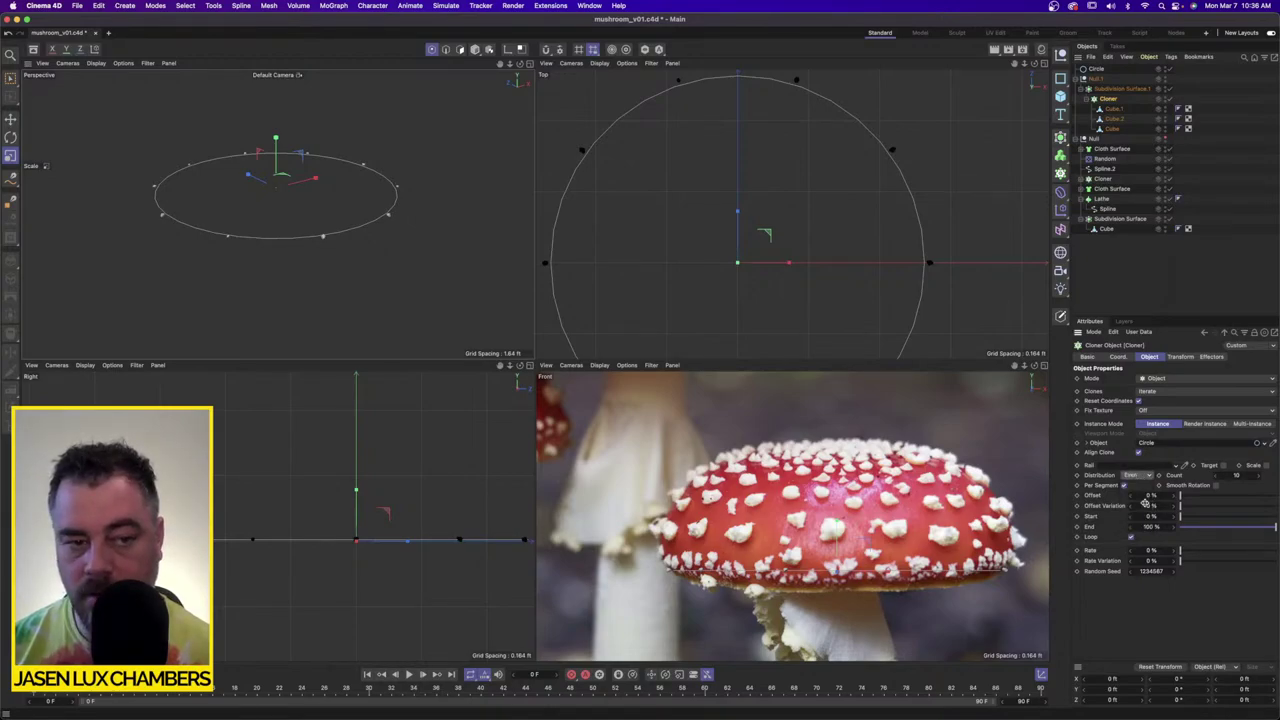
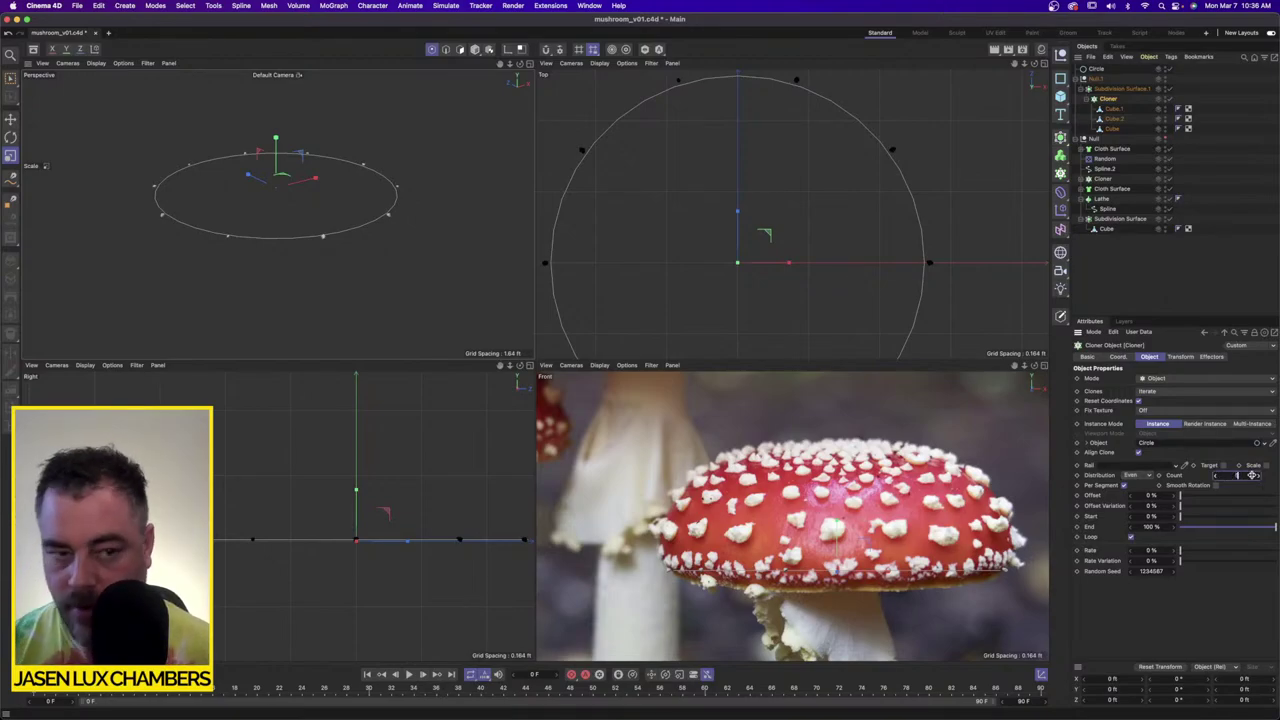
# Step: Try a count of 500 clones along the Circle for the wart Cloner and check their density up close
pyautogui.press('Return')
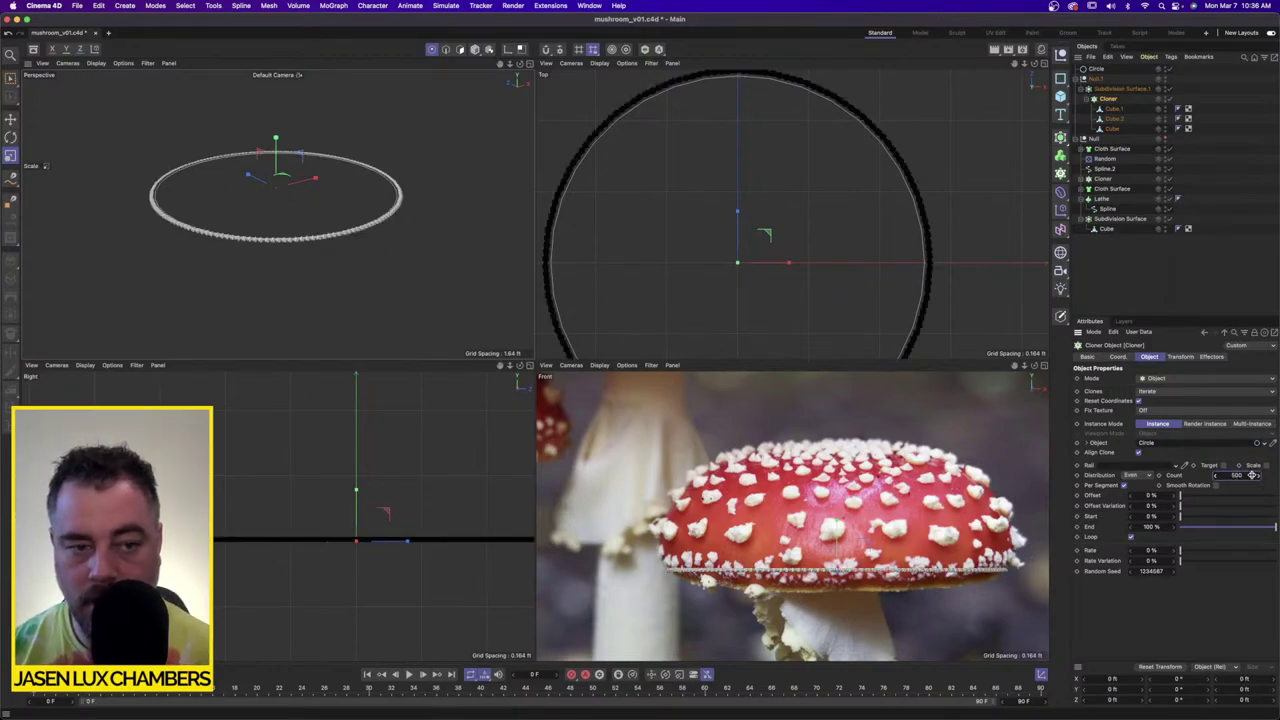
pyautogui.scroll(10, 392, 212)
pyautogui.scroll(-5, 400, 279)
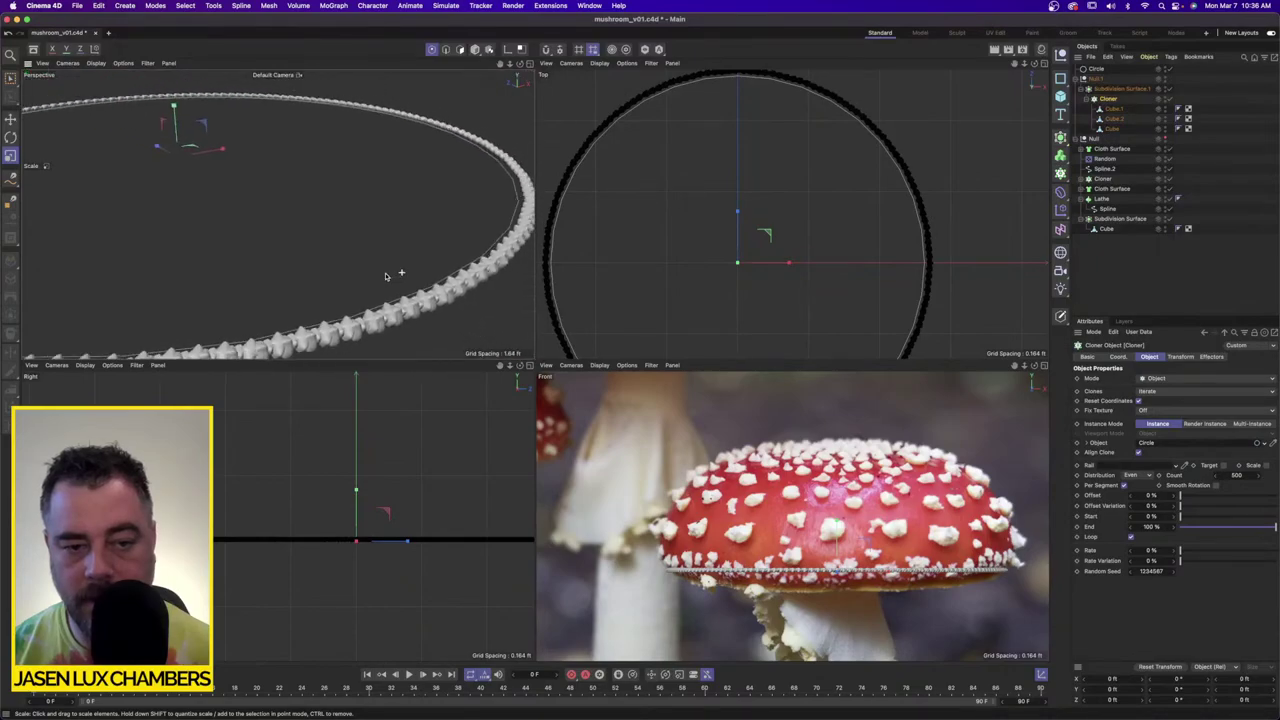
pyautogui.scroll(3, 392, 283)
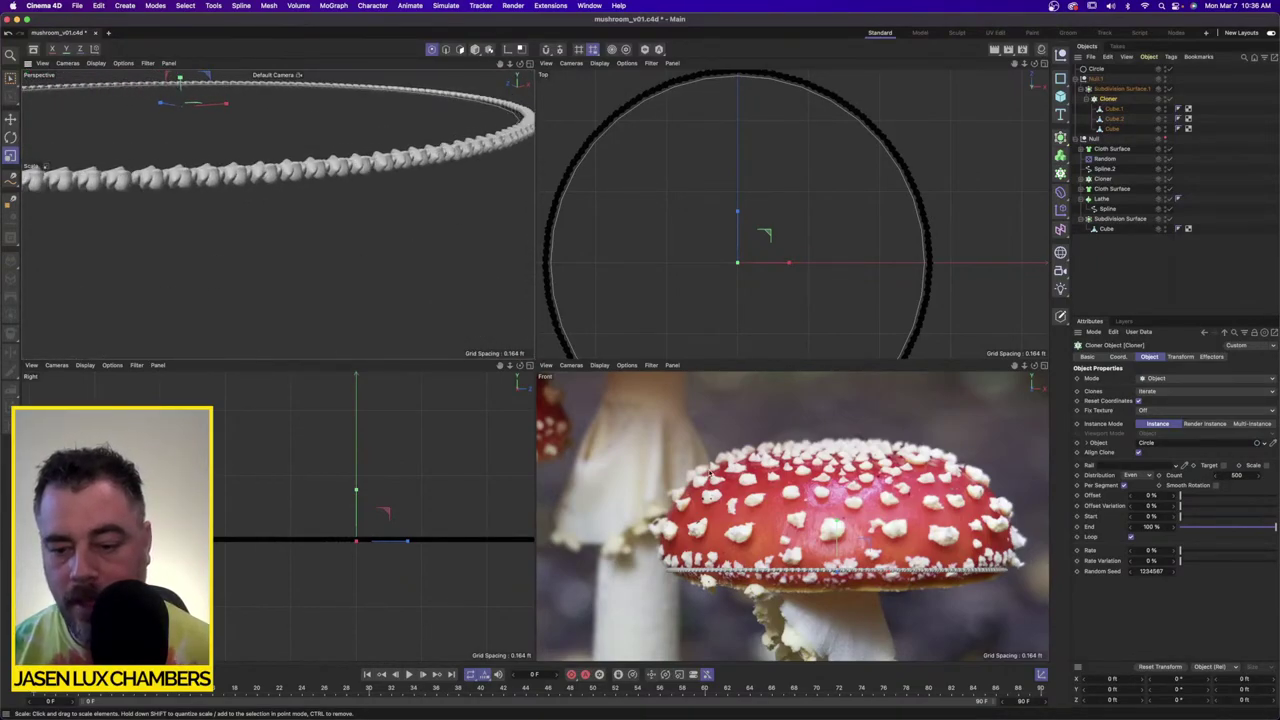
# Step: Set the wart Cloner's count to 300
pyautogui.click(1242, 476)
pyautogui.write('30')
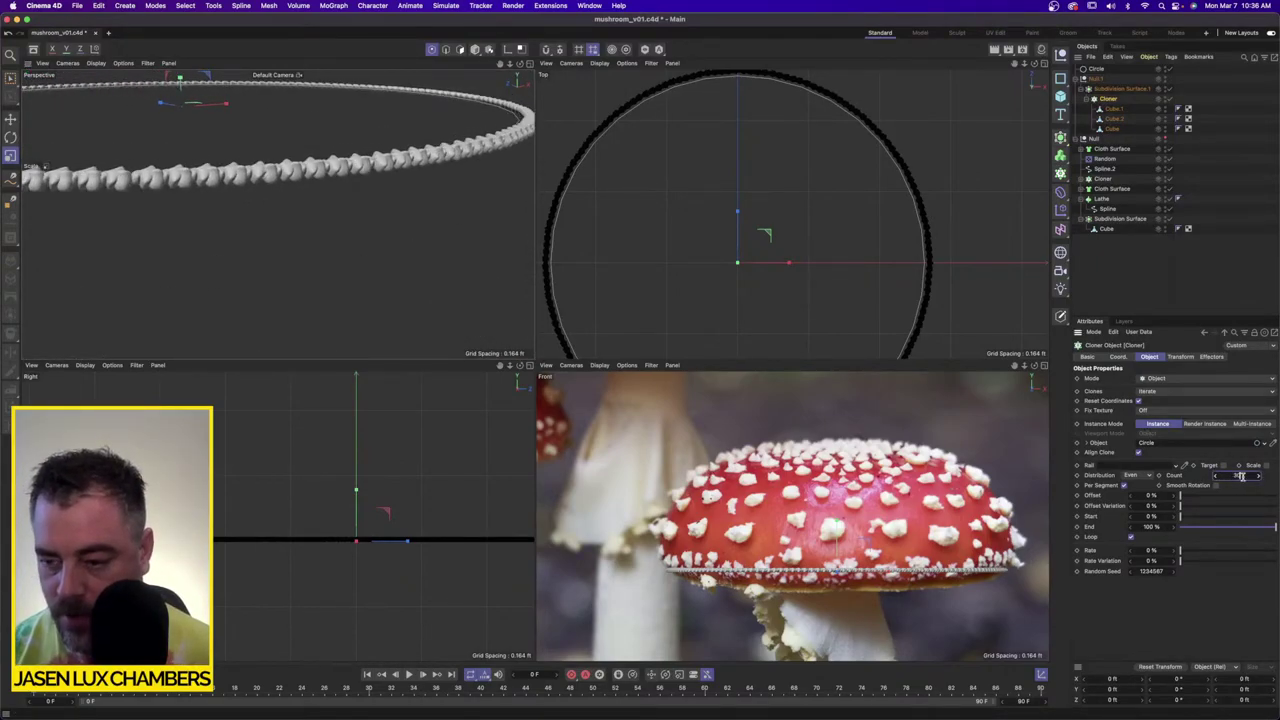
pyautogui.write('0')
pyautogui.press('Return')
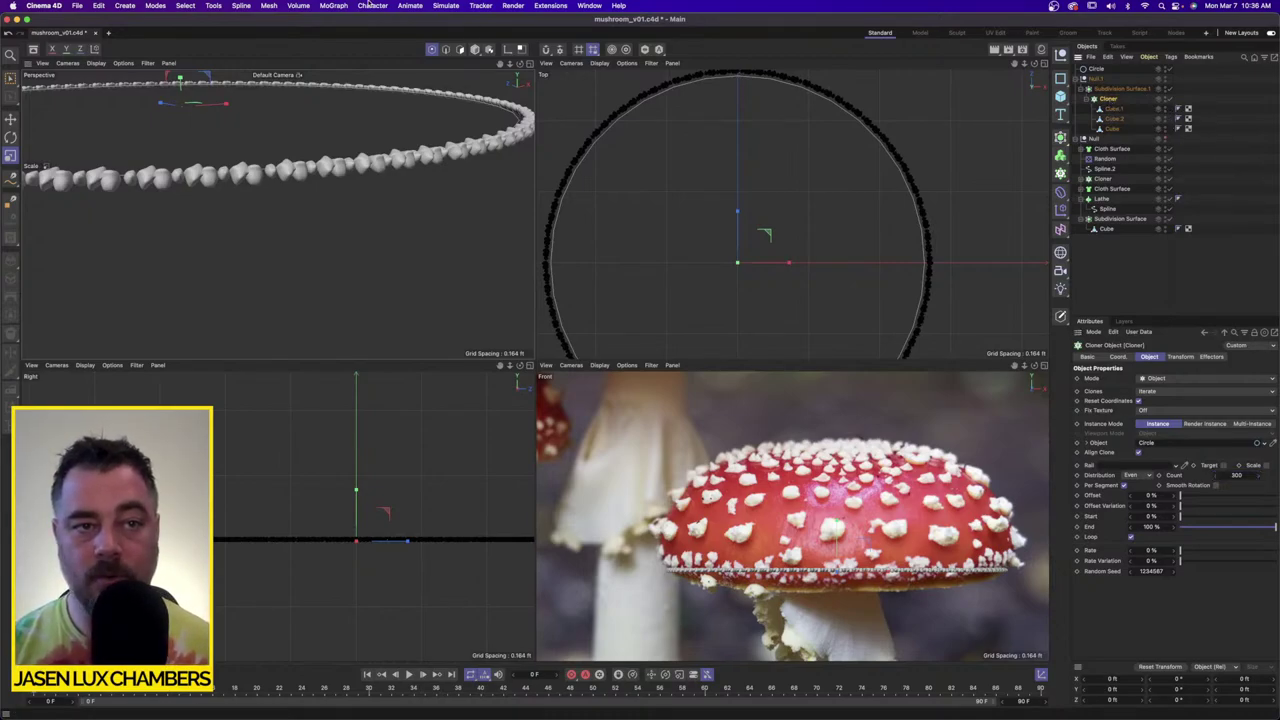
# Step: Add a Random effector to the wart Cloner
pyautogui.click(333, 5)
pyautogui.moveTo(370, 30)
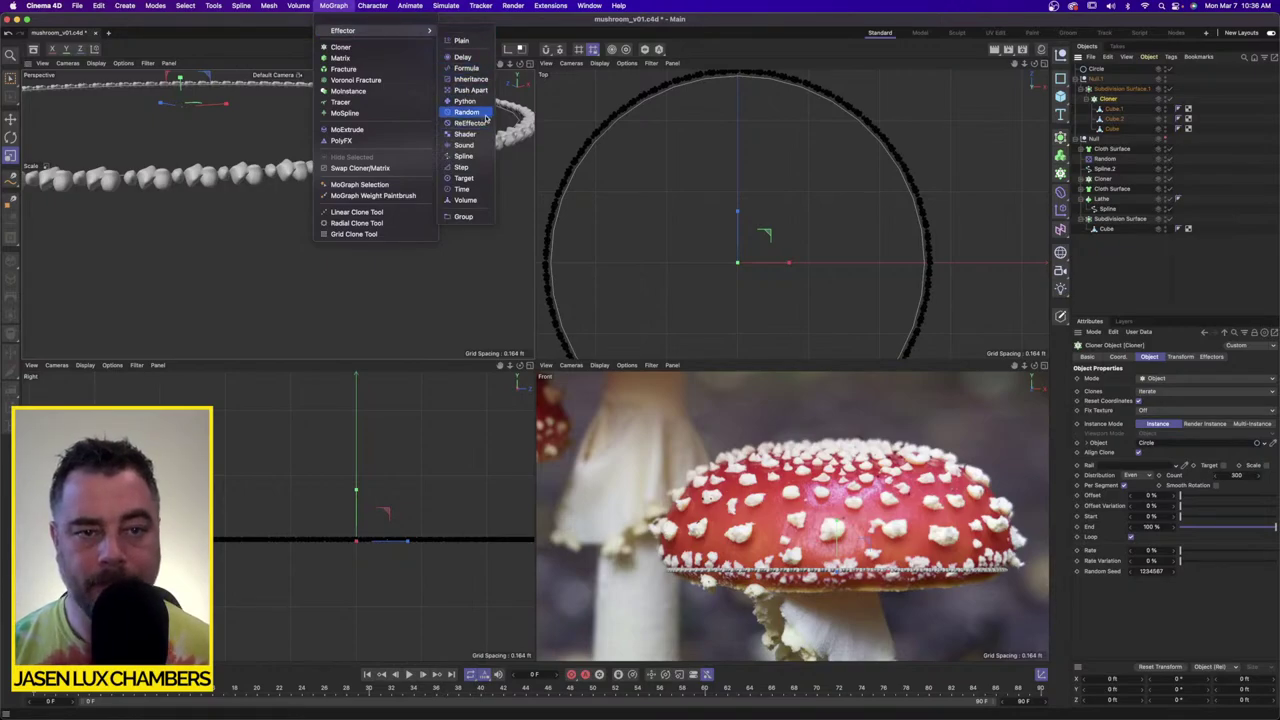
pyautogui.click(466, 112)
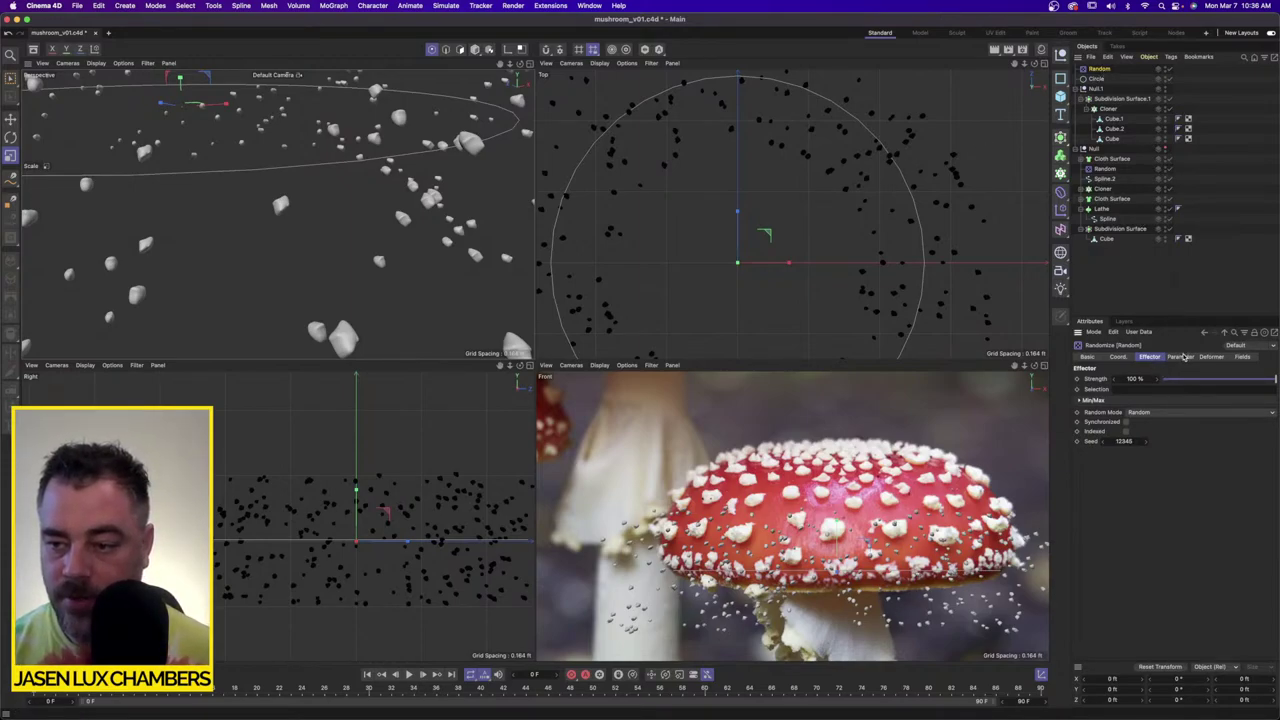
# Step: Set the Random effector's position variation to 0.1 ft on X, Y and Z
pyautogui.click(1182, 357)
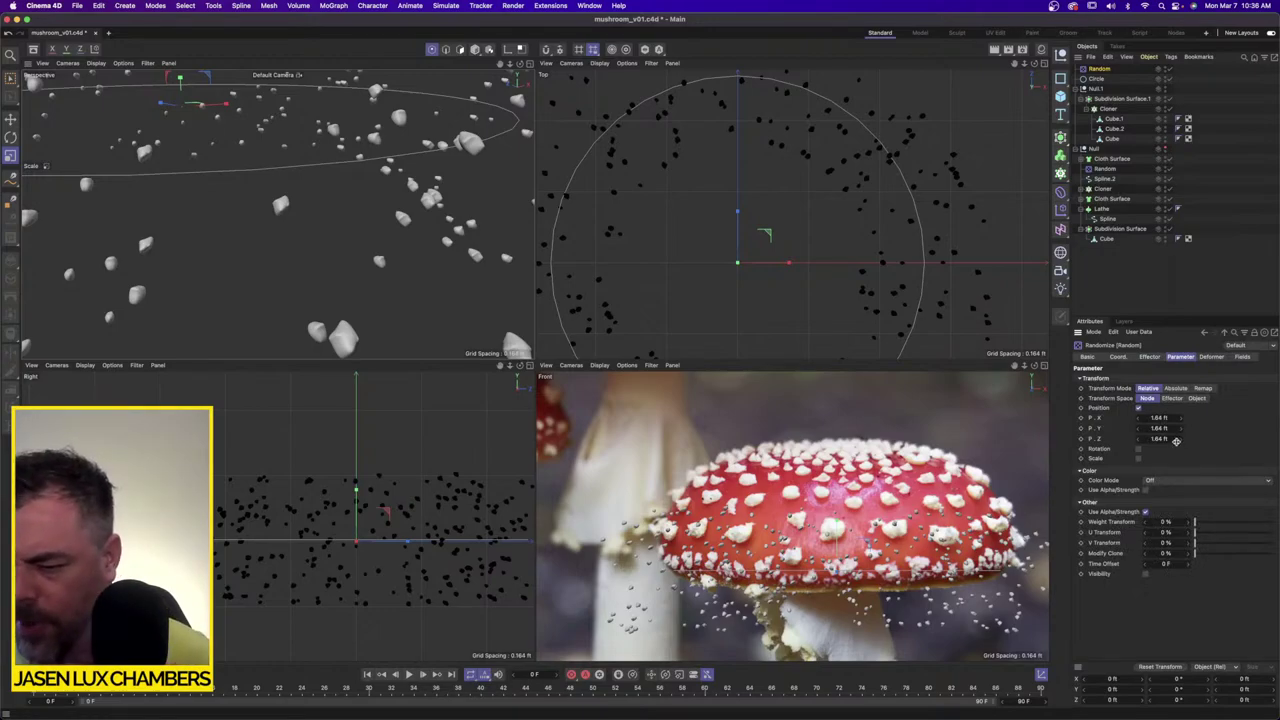
pyautogui.click(1176, 418)
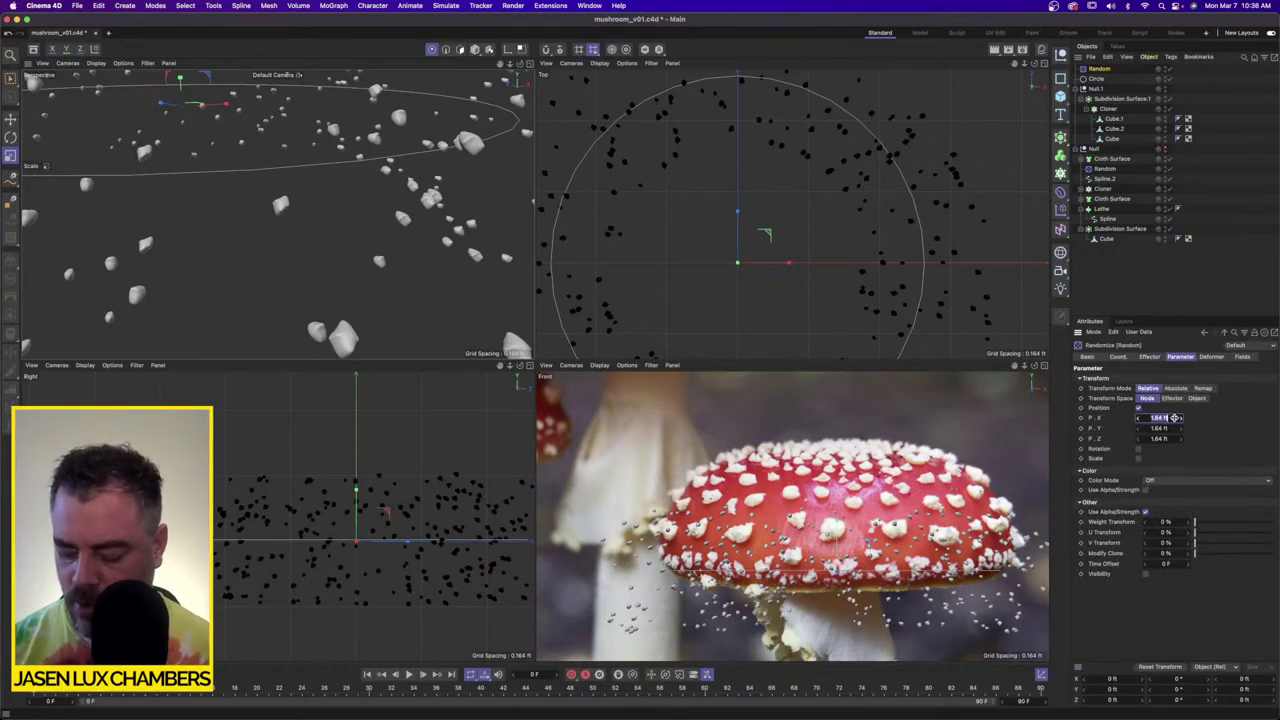
pyautogui.write('.1')
pyautogui.press('Tab')
pyautogui.write('.1')
pyautogui.press('Tab')
pyautogui.write('.1')
pyautogui.press('Return')
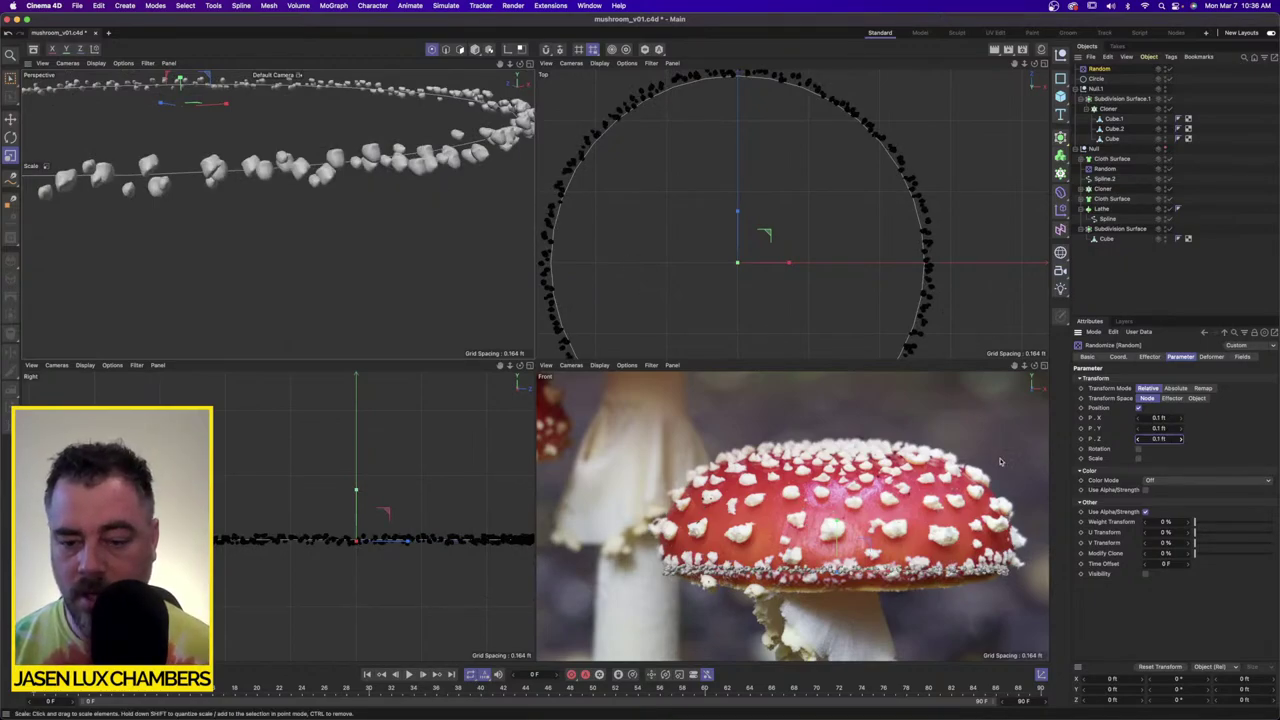
# Step: Set the Random effector's Y position variation to 0.2 ft to match the vertical wart spread in the reference photo
pyautogui.scroll(5, 882, 578)
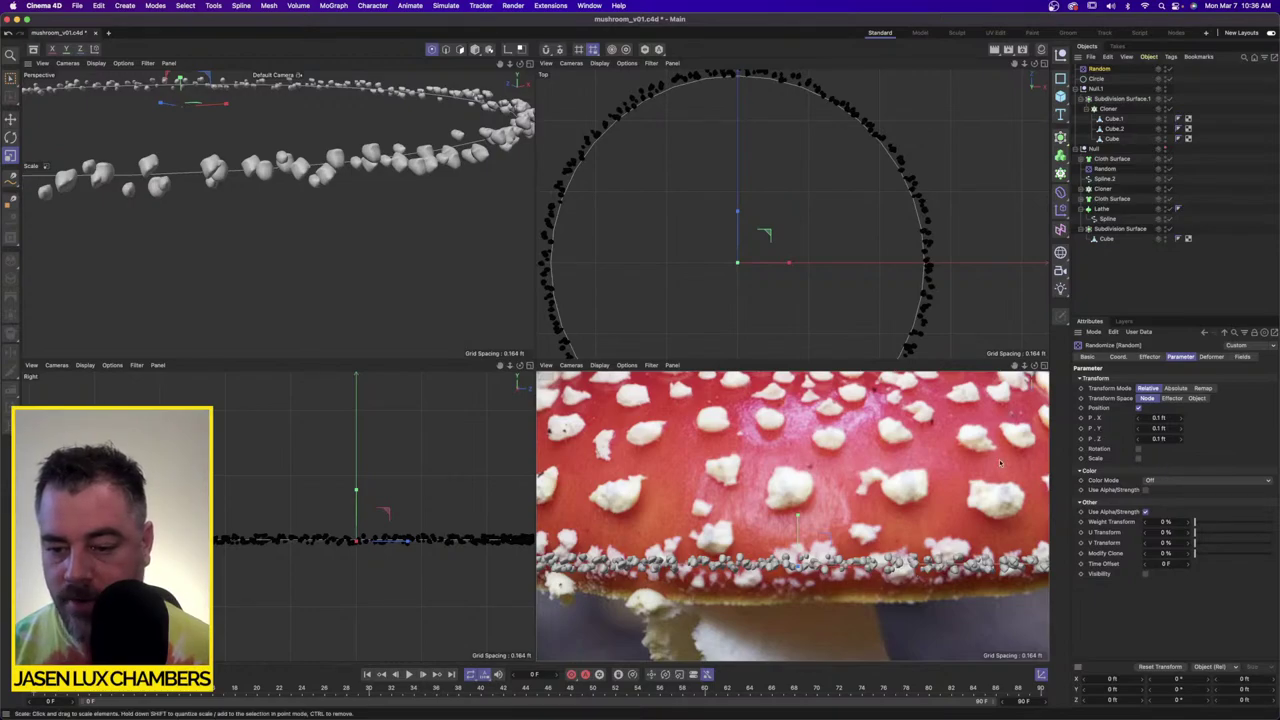
pyautogui.click(1174, 428)
pyautogui.write('0.2')
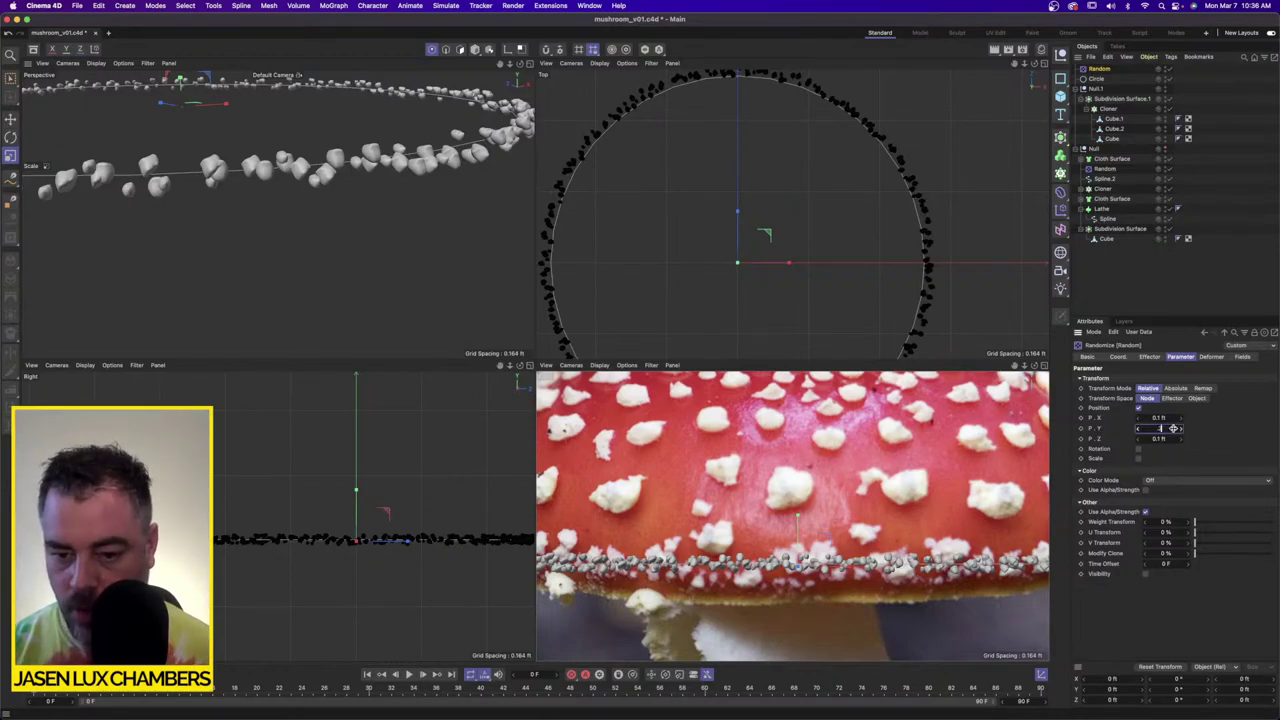
pyautogui.press('Return')
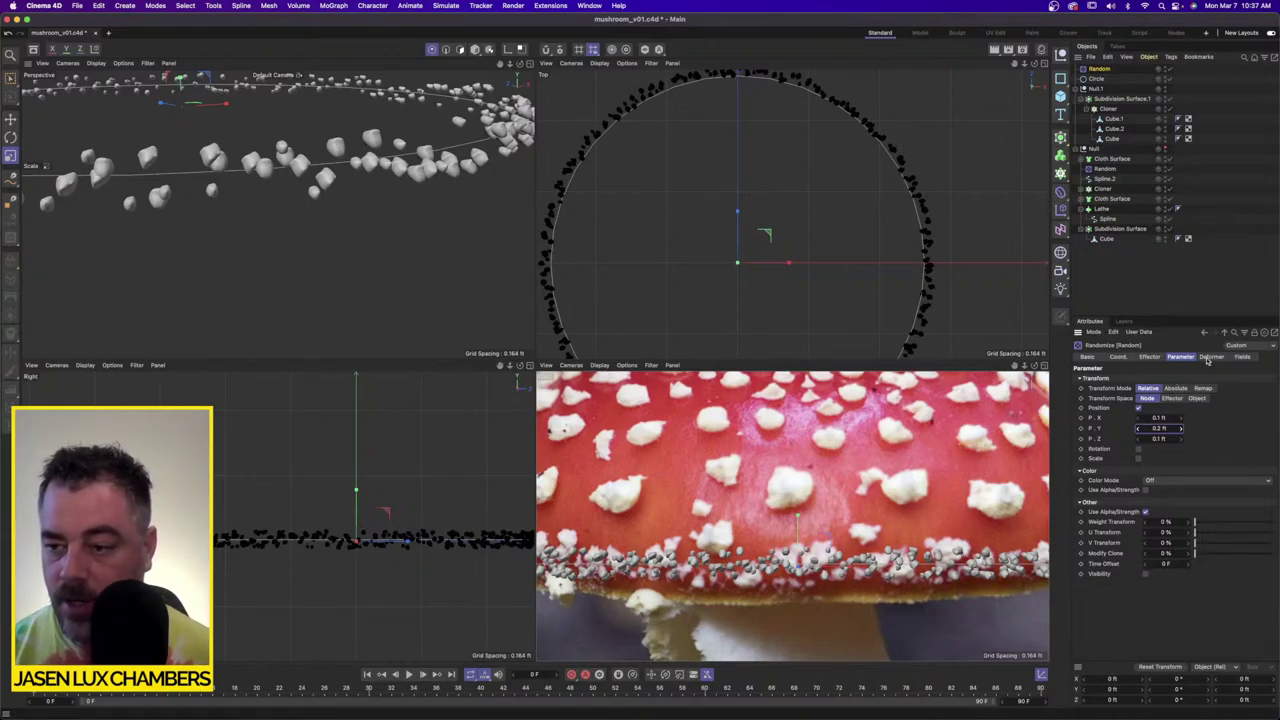
# Step: Enable uniform scale variation on the Random effector and set the scale to 1
pyautogui.click(1138, 458)
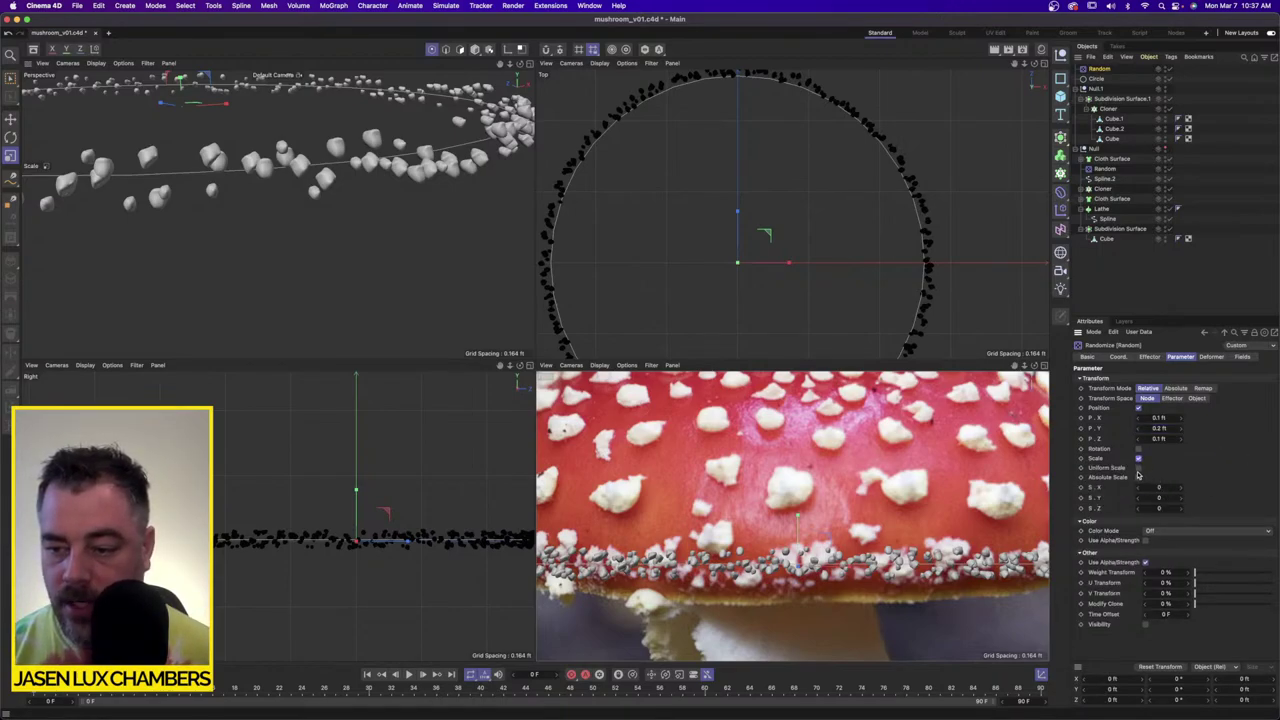
pyautogui.click(1138, 468)
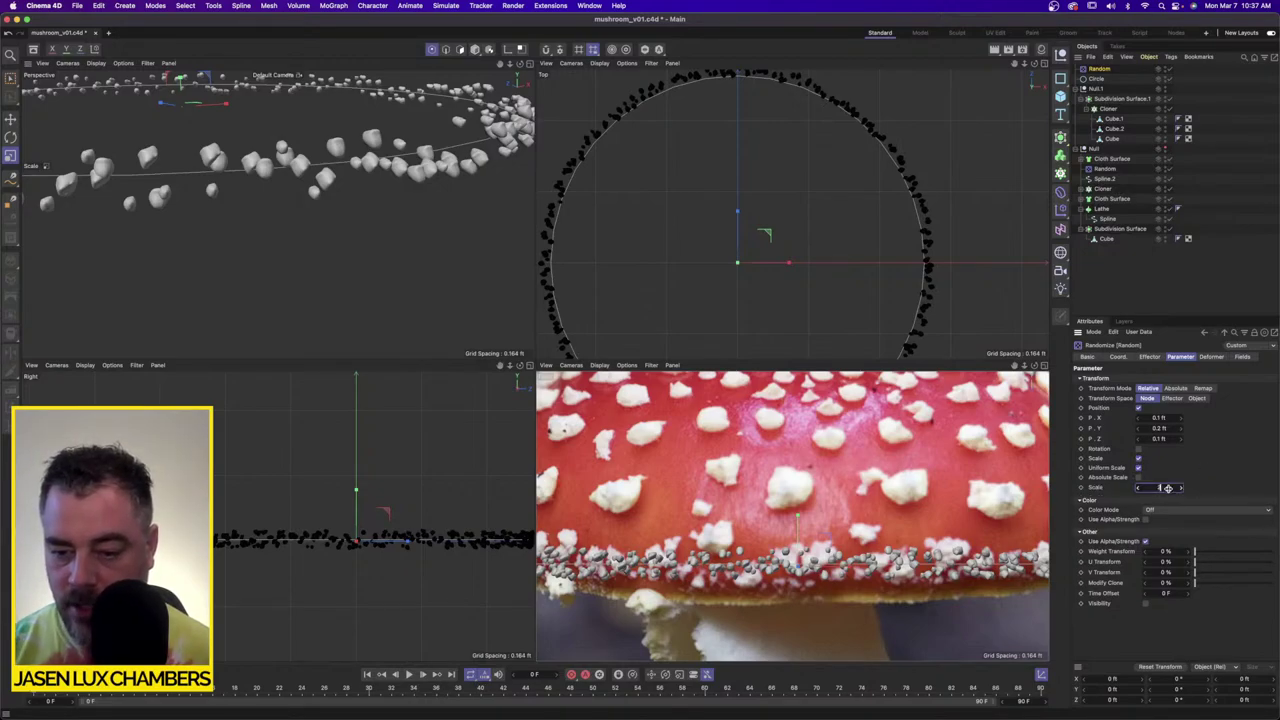
pyautogui.moveTo(1167, 488); pyautogui.dragTo(1168, 488)
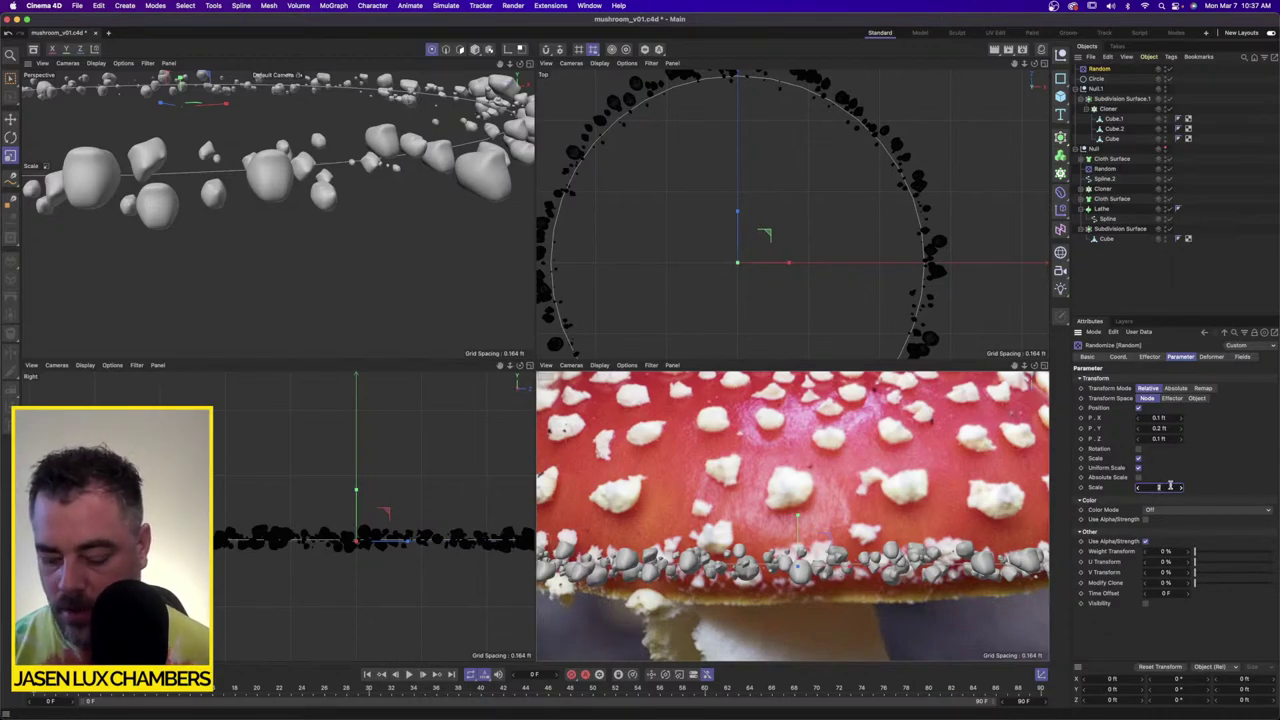
pyautogui.moveTo(1170, 486); pyautogui.dragTo(1170, 486)
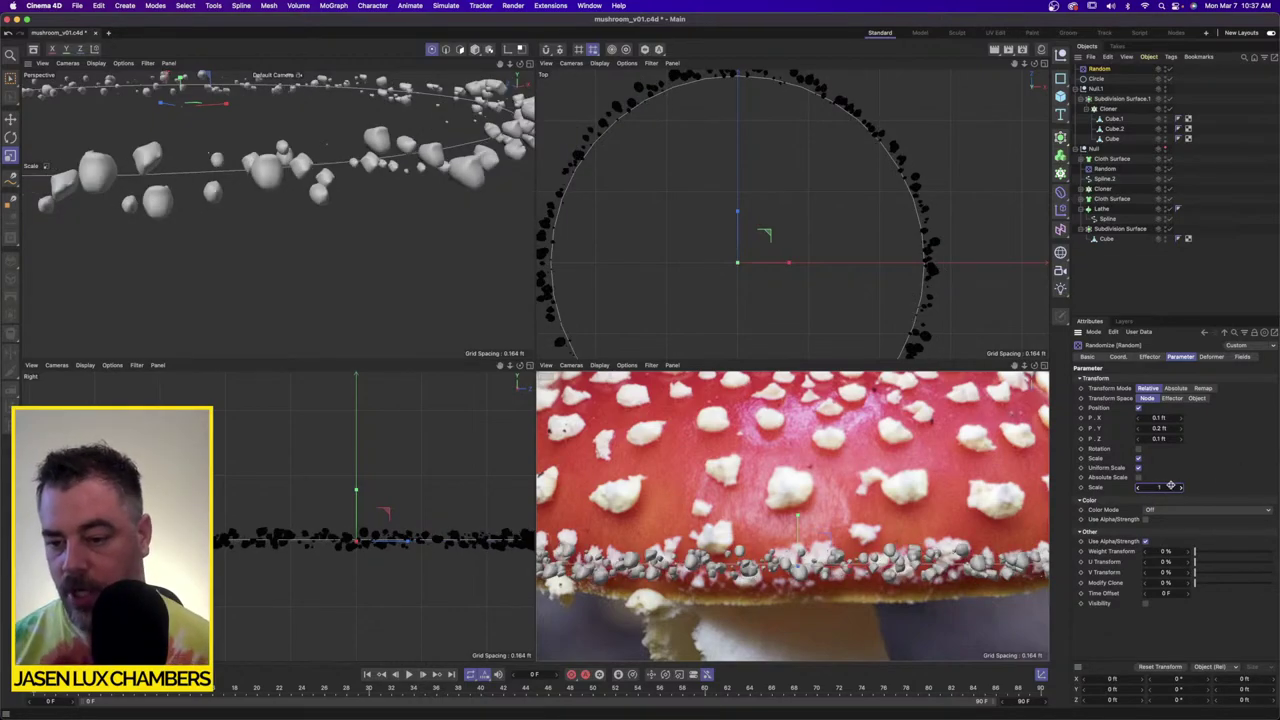
# Step: Show the mushroom group again and inspect how the rim warts sit against the cap's edge
pyautogui.keyDown('alt'); pyautogui.moveTo(342, 179); pyautogui.dragTo(342, 197); pyautogui.keyUp('alt')
pyautogui.scroll(-5, 388, 195)
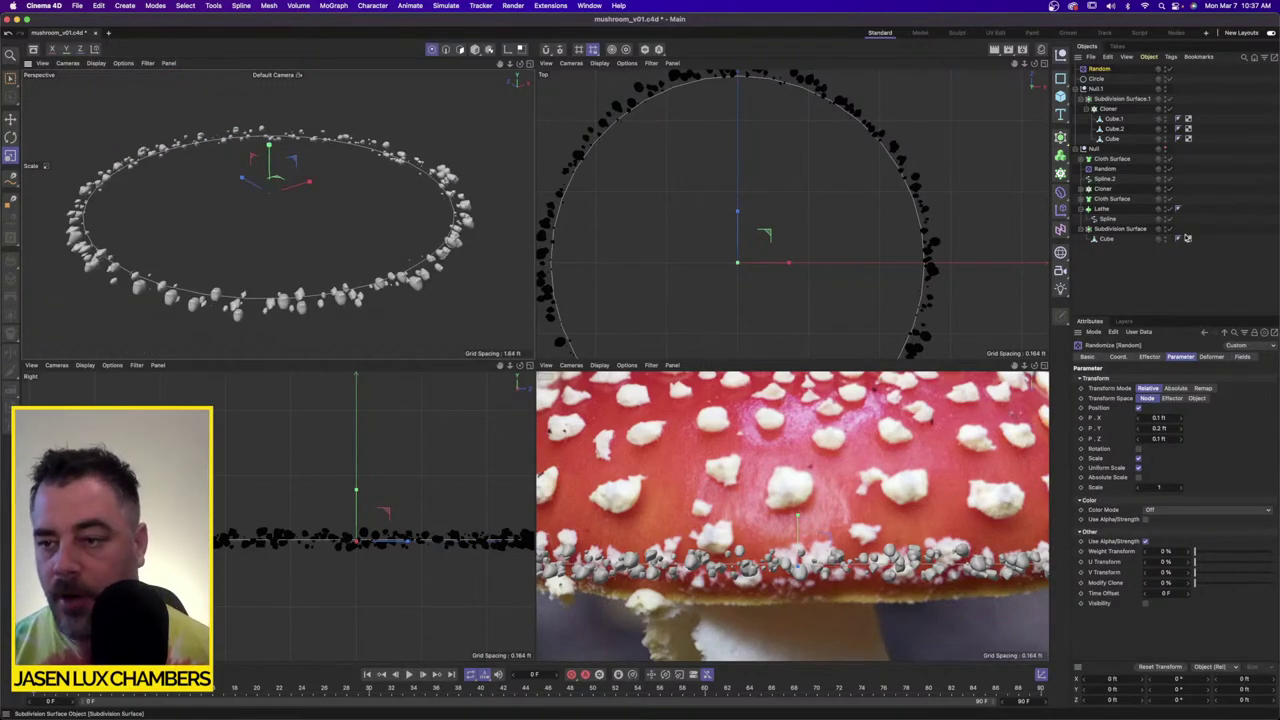
pyautogui.click(1165, 148)
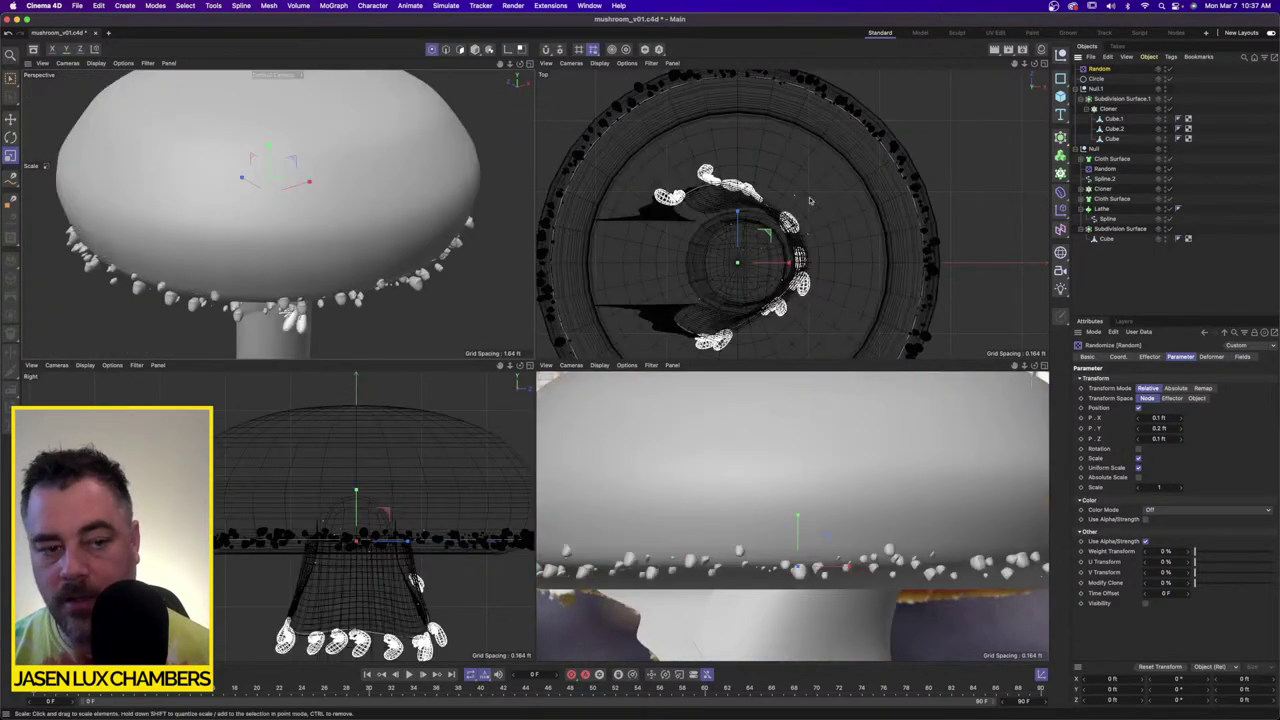
pyautogui.keyDown('alt'); pyautogui.moveTo(307, 244); pyautogui.dragTo(429, 276); pyautogui.keyUp('alt')
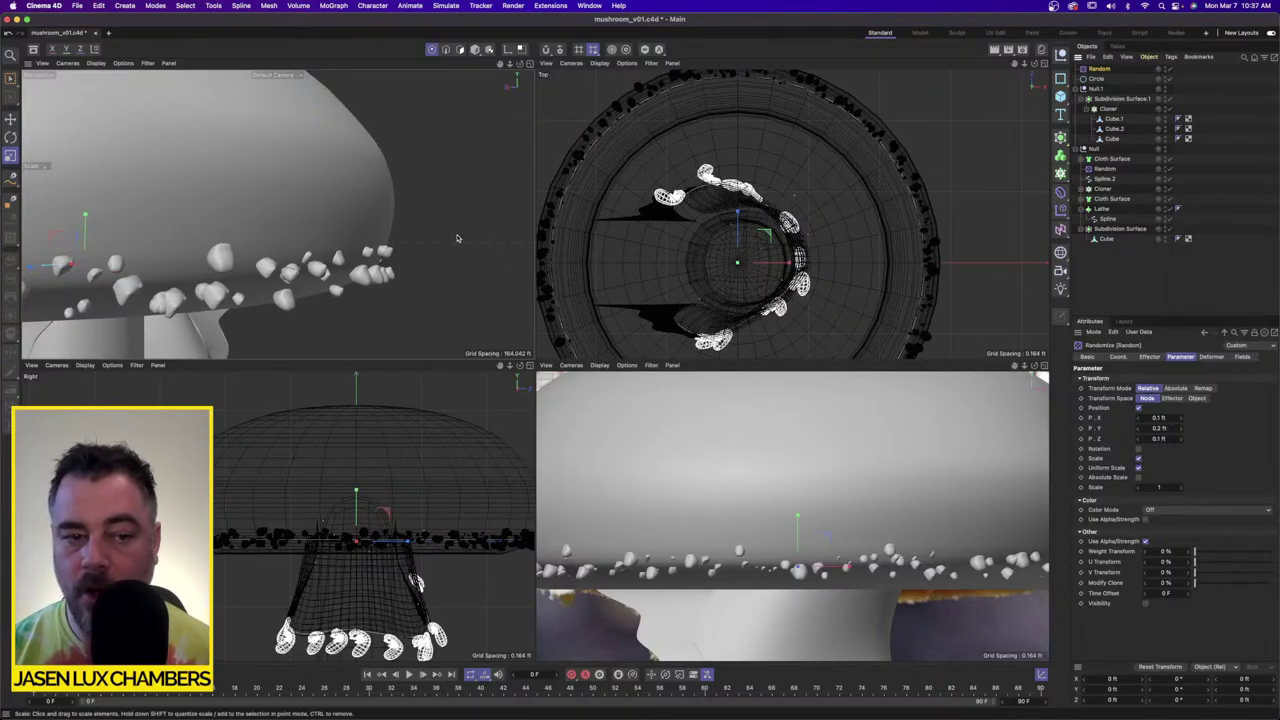
pyautogui.keyDown('alt'); pyautogui.moveTo(366, 287); pyautogui.dragTo(376, 286); pyautogui.keyUp('alt')
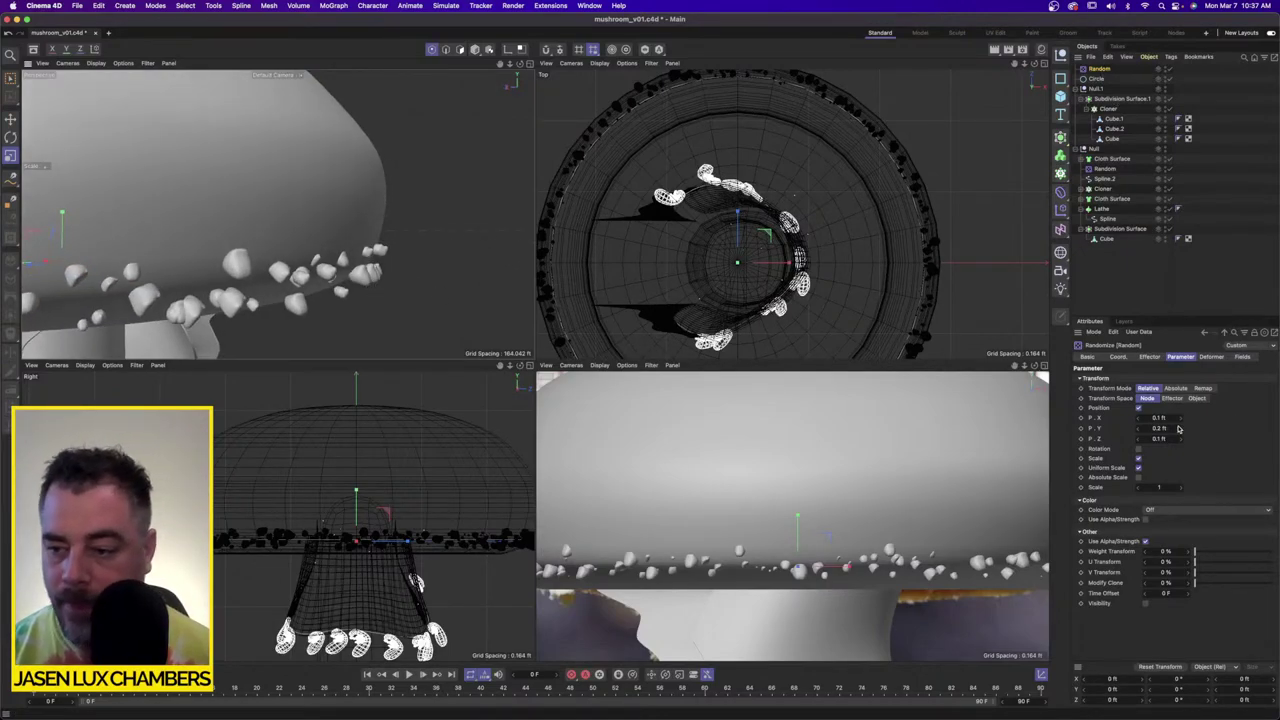
# Step: Set the Random effector's X and Z position variation to 0.05 ft each
pyautogui.doubleClick(1160, 418)
pyautogui.write('0.05')
pyautogui.press('Return')
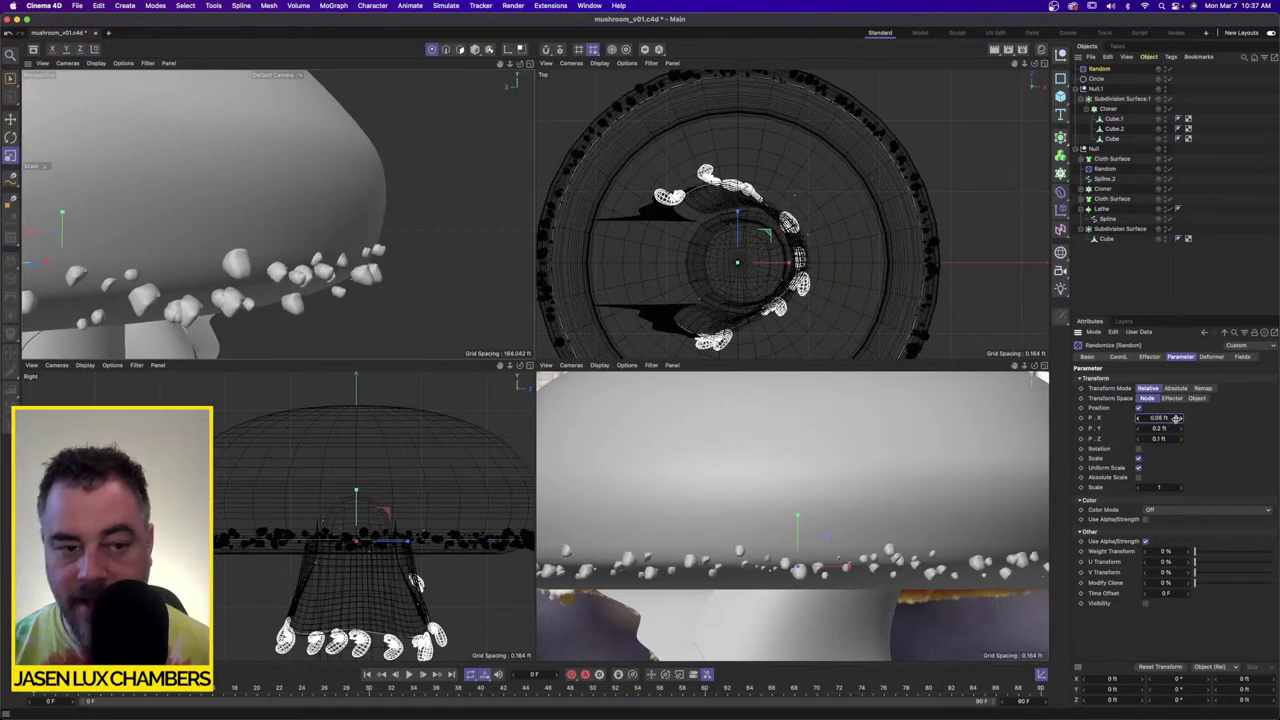
pyautogui.doubleClick(1173, 439)
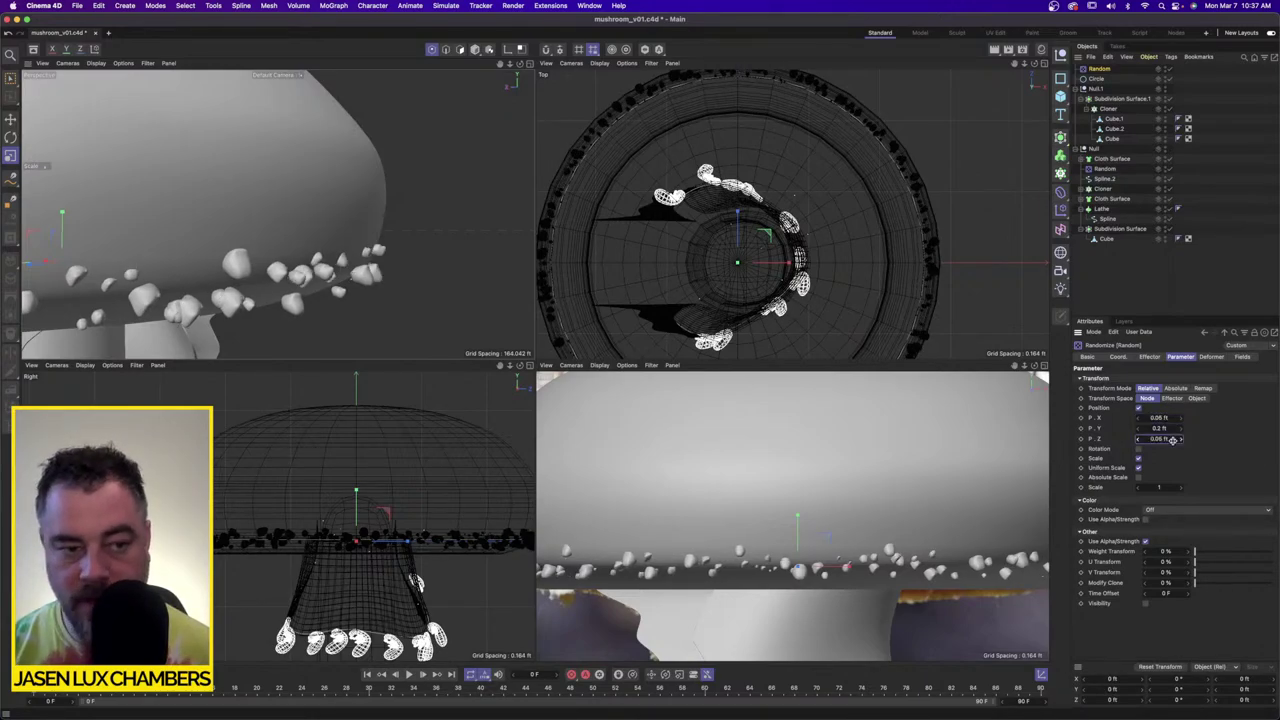
pyautogui.write('0.05')
pyautogui.press('Return')
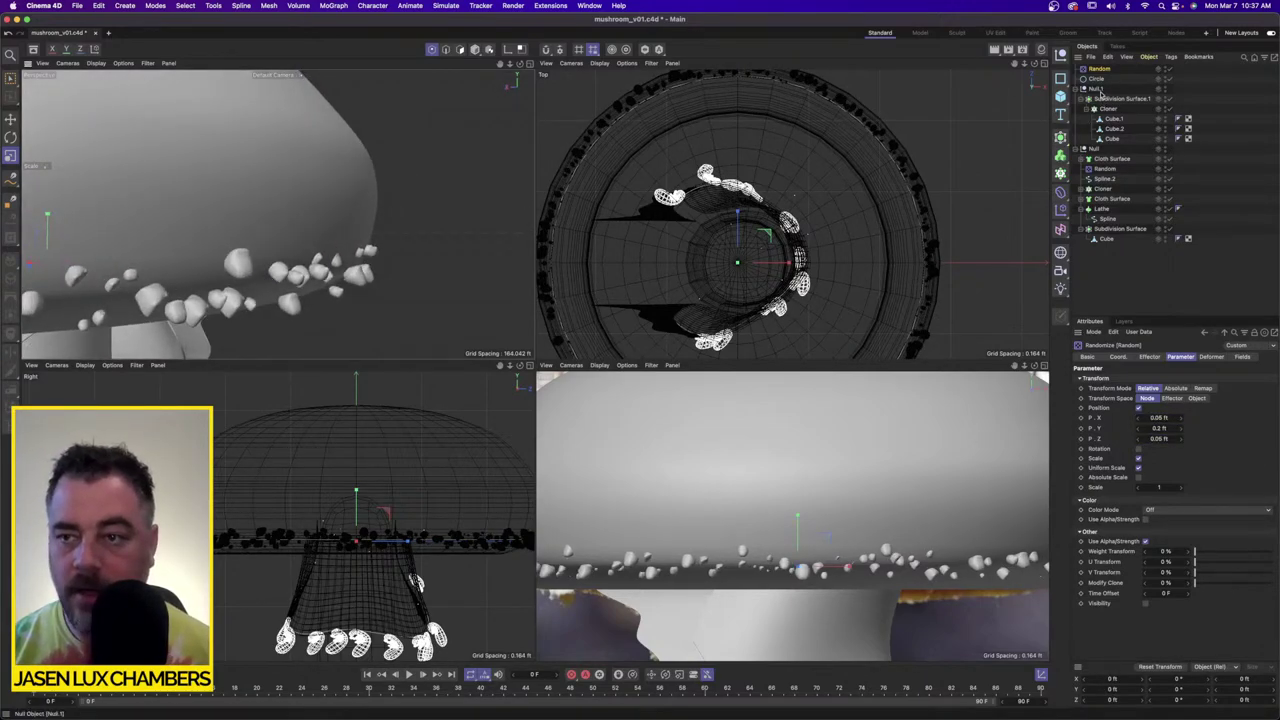
# Step: Raise the Circle spline slightly and fine-tune its scale so the warts sit against the cap's lower rim
pyautogui.click(1097, 78)
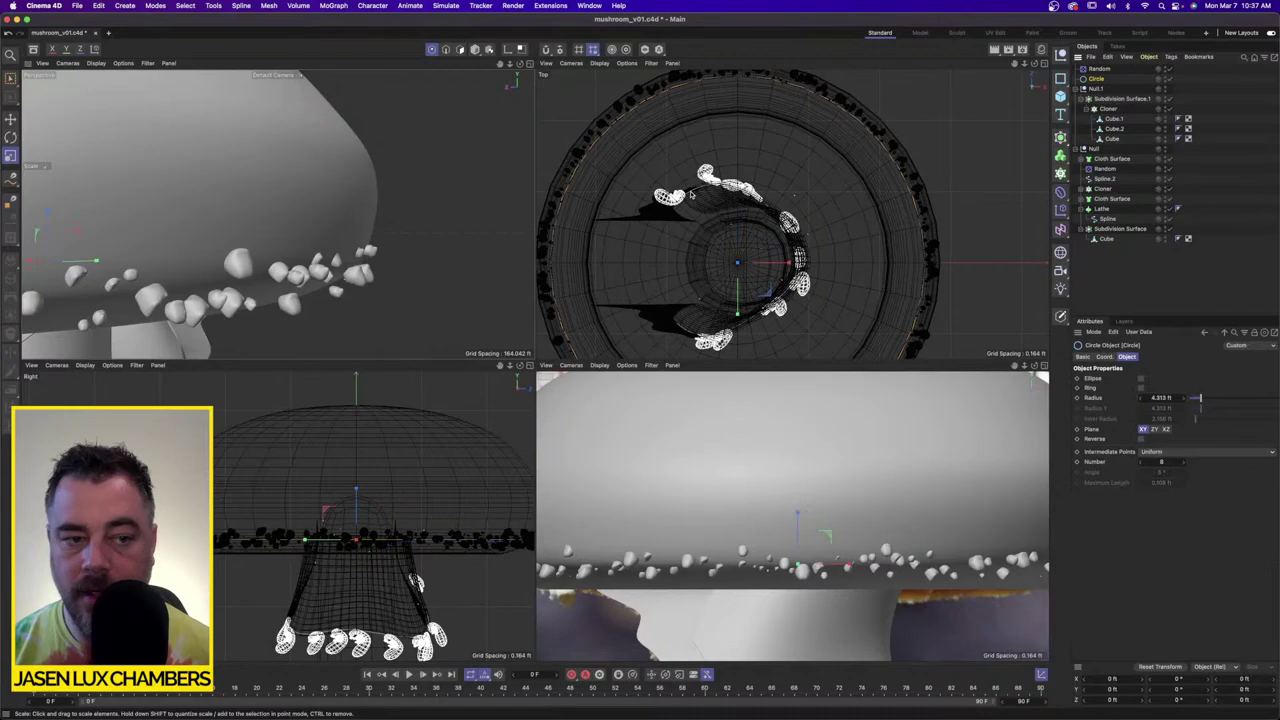
pyautogui.click(10, 119)
pyautogui.keyDown('alt'); pyautogui.moveTo(270, 224); pyautogui.dragTo(340, 211, button='middle'); pyautogui.keyUp('alt')
pyautogui.moveTo(103, 207); pyautogui.dragTo(104, 195)
pyautogui.click(10, 156)
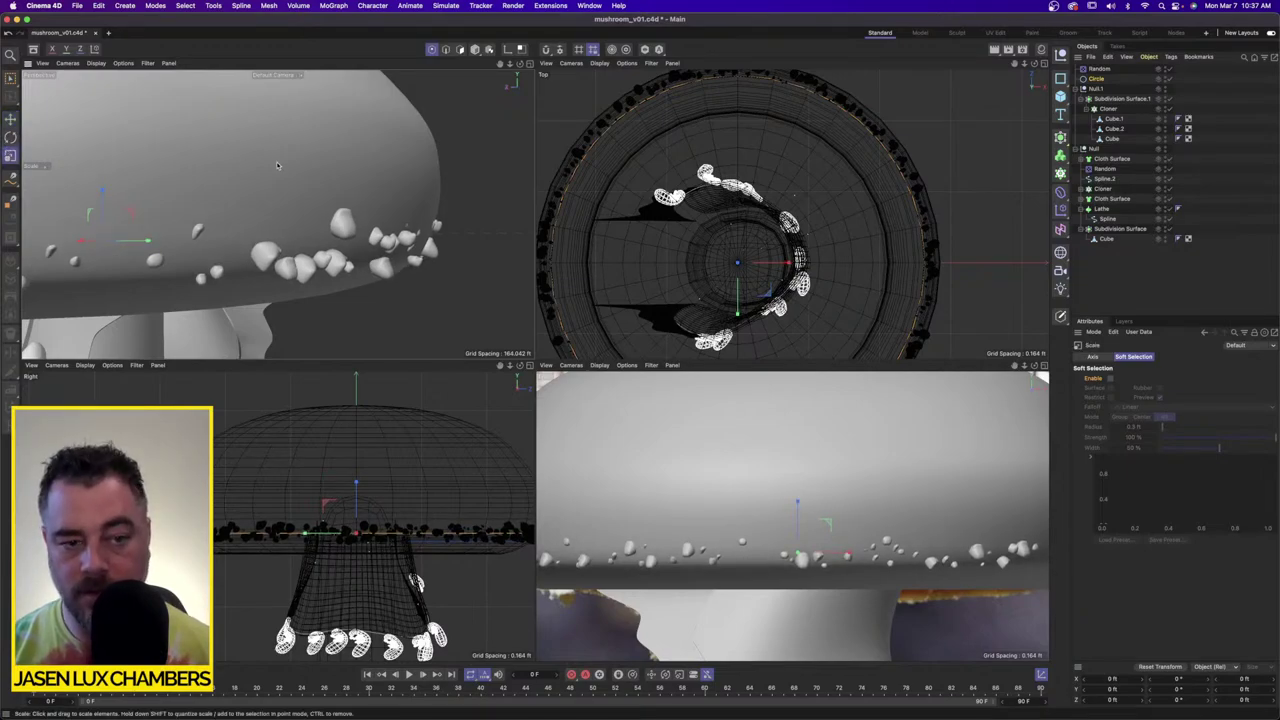
pyautogui.moveTo(276, 161); pyautogui.dragTo(274, 161)
pyautogui.scroll(-10, 278, 162)
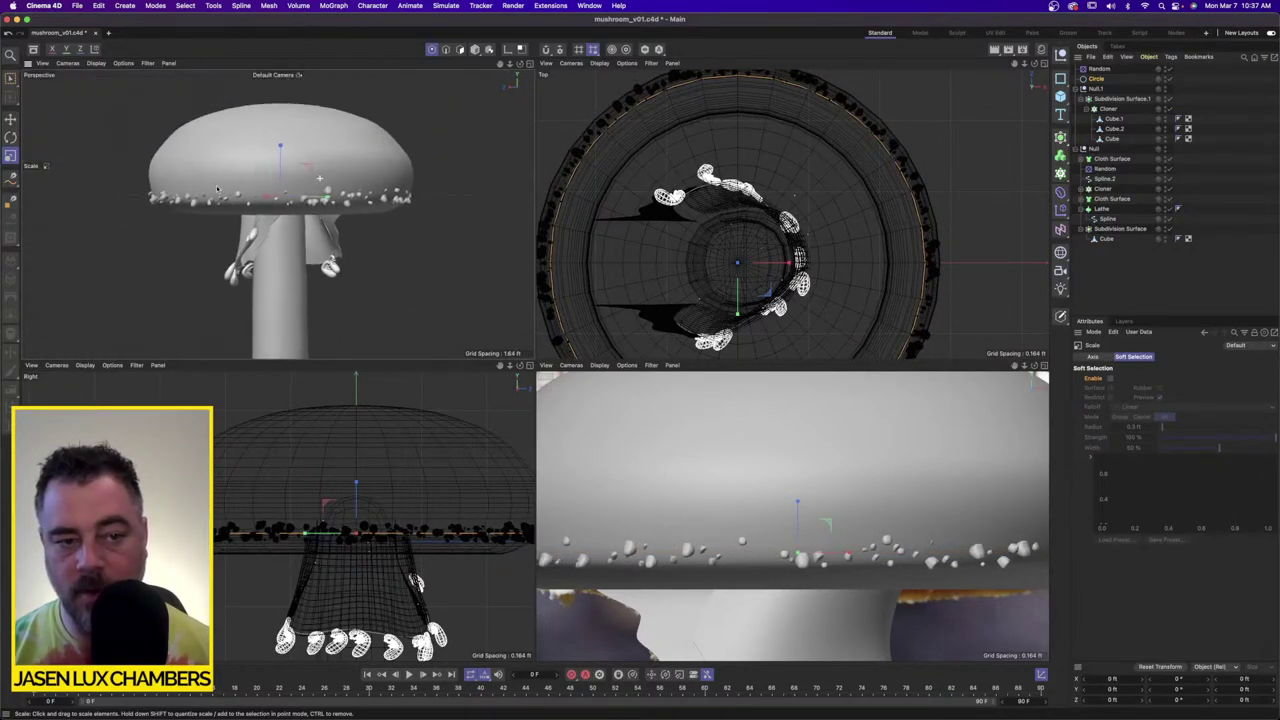
pyautogui.keyDown('alt'); pyautogui.moveTo(307, 203); pyautogui.dragTo(319, 200); pyautogui.keyUp('alt')
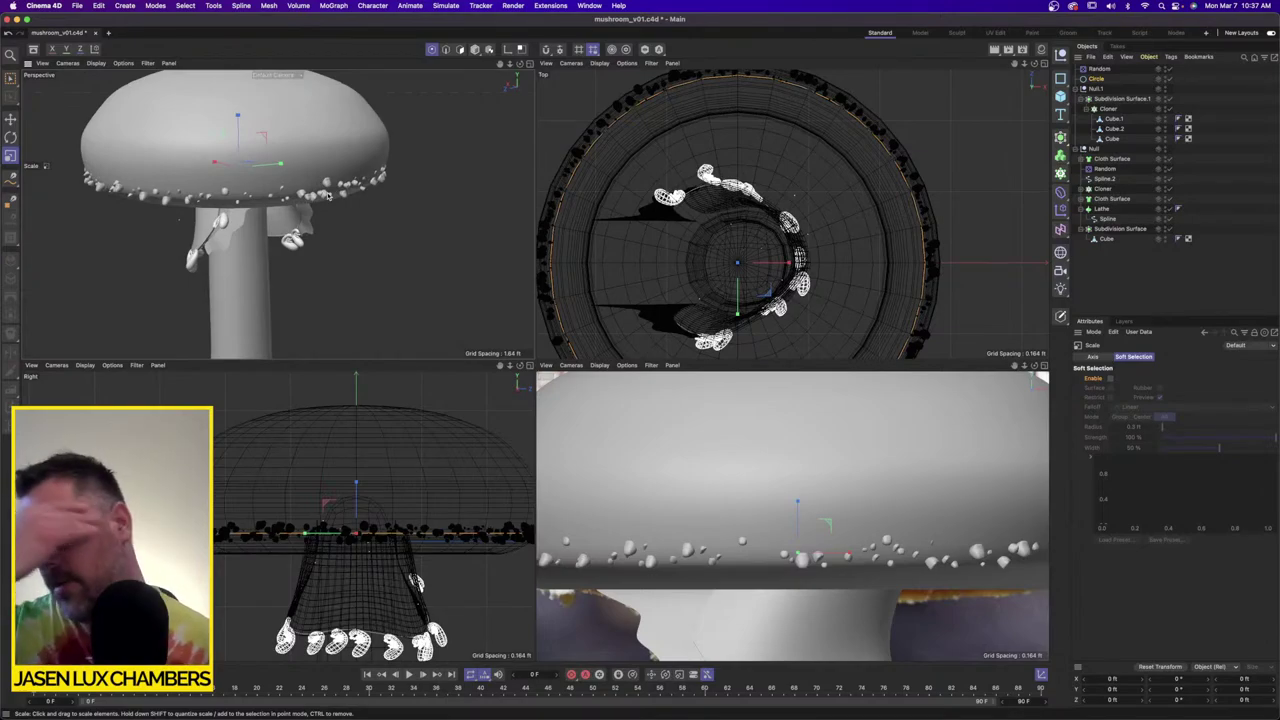
pyautogui.scroll(-4, 812, 494)
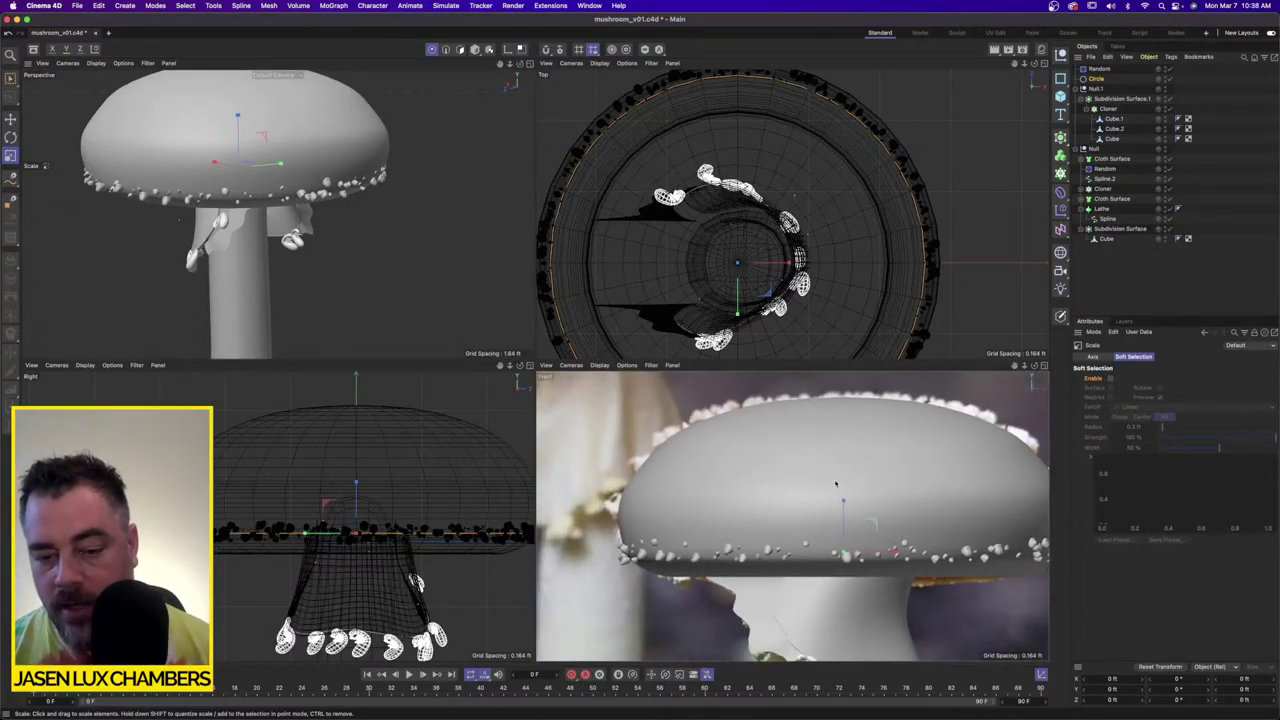
# Step: Collapse the wart null and group it with the Random effector and the Circle spline under a new null
pyautogui.click(1079, 89)
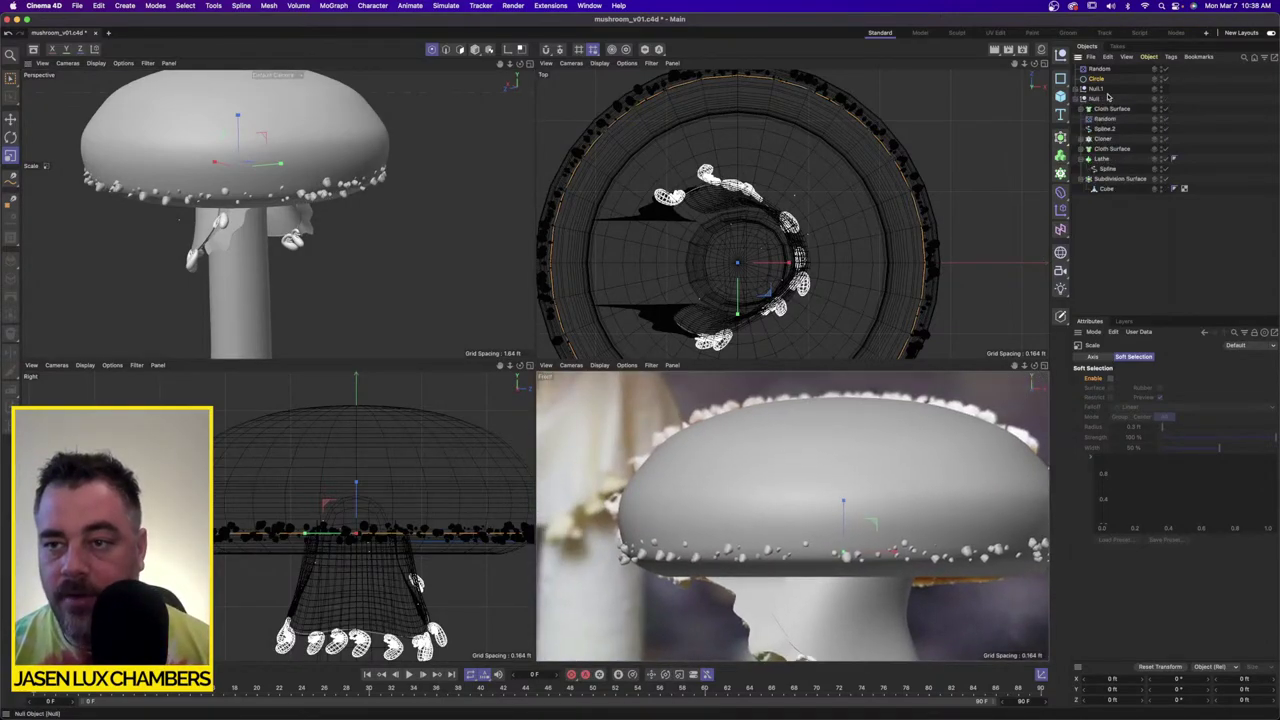
pyautogui.click(1080, 90)
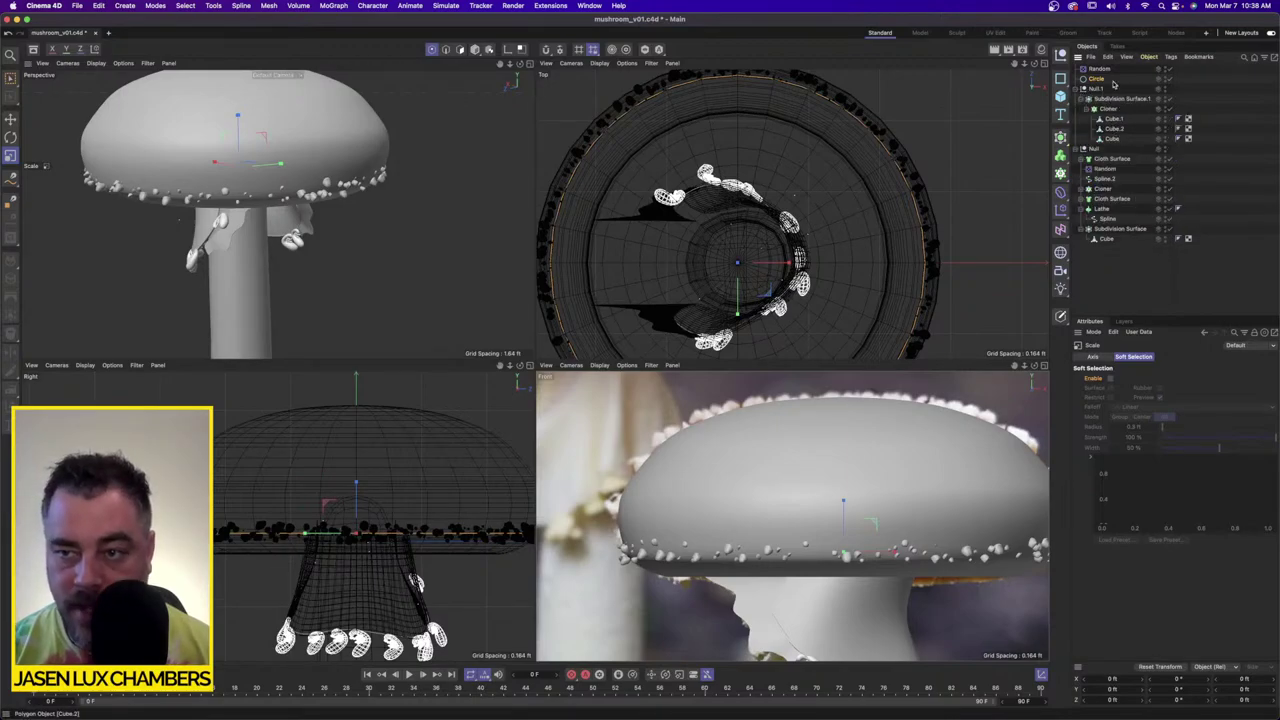
pyautogui.click(1080, 89)
pyautogui.click(1096, 89)
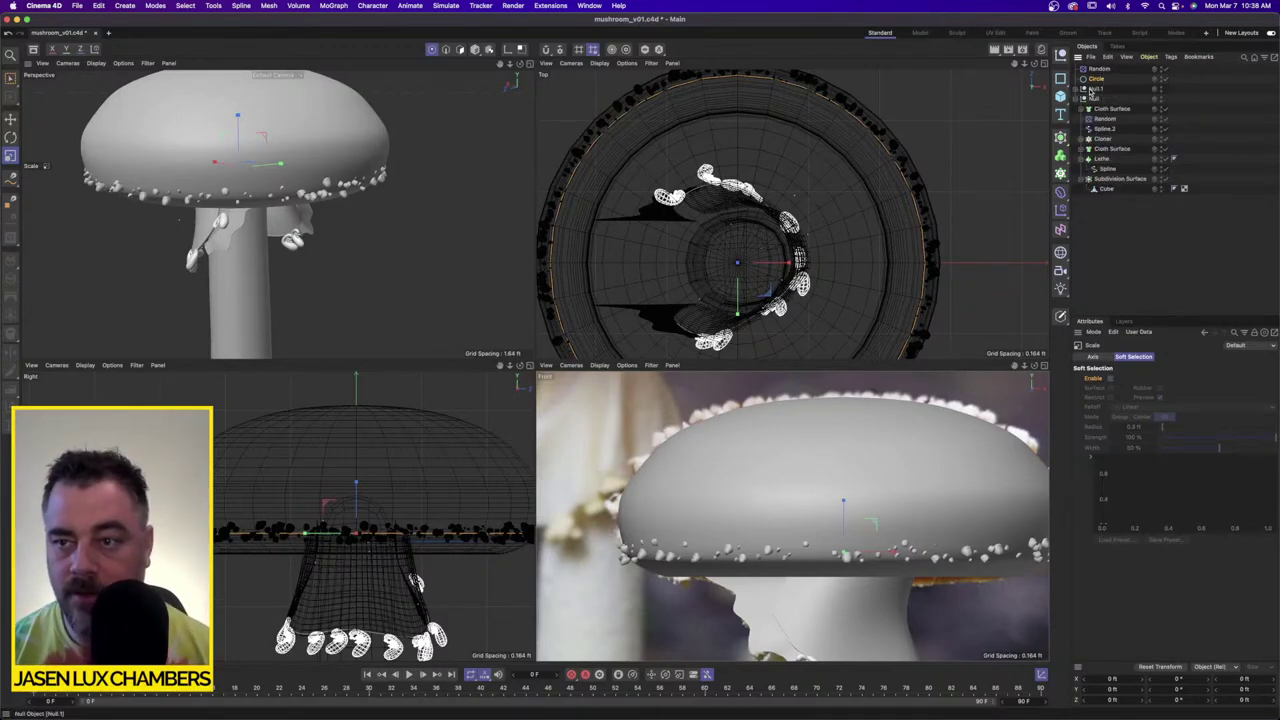
pyautogui.keyDown('shift'); pyautogui.click(1099, 69); pyautogui.keyUp('shift')
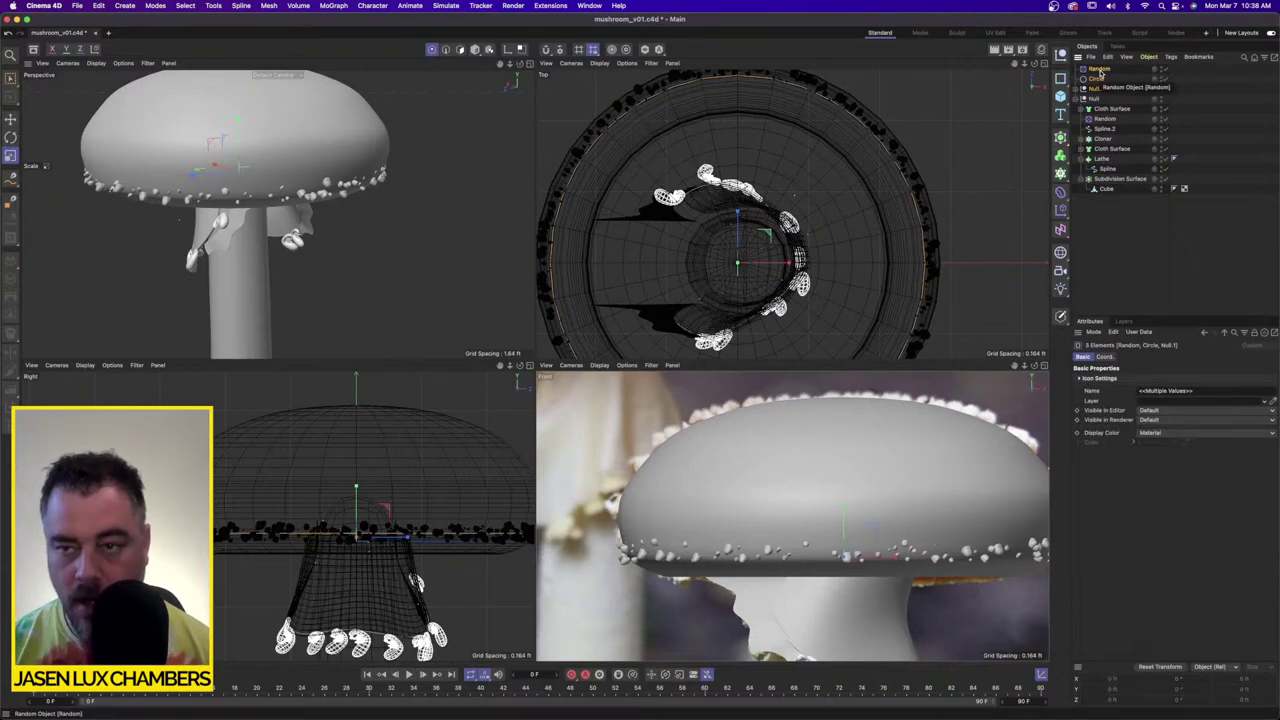
pyautogui.hotkey('alt', 'g')
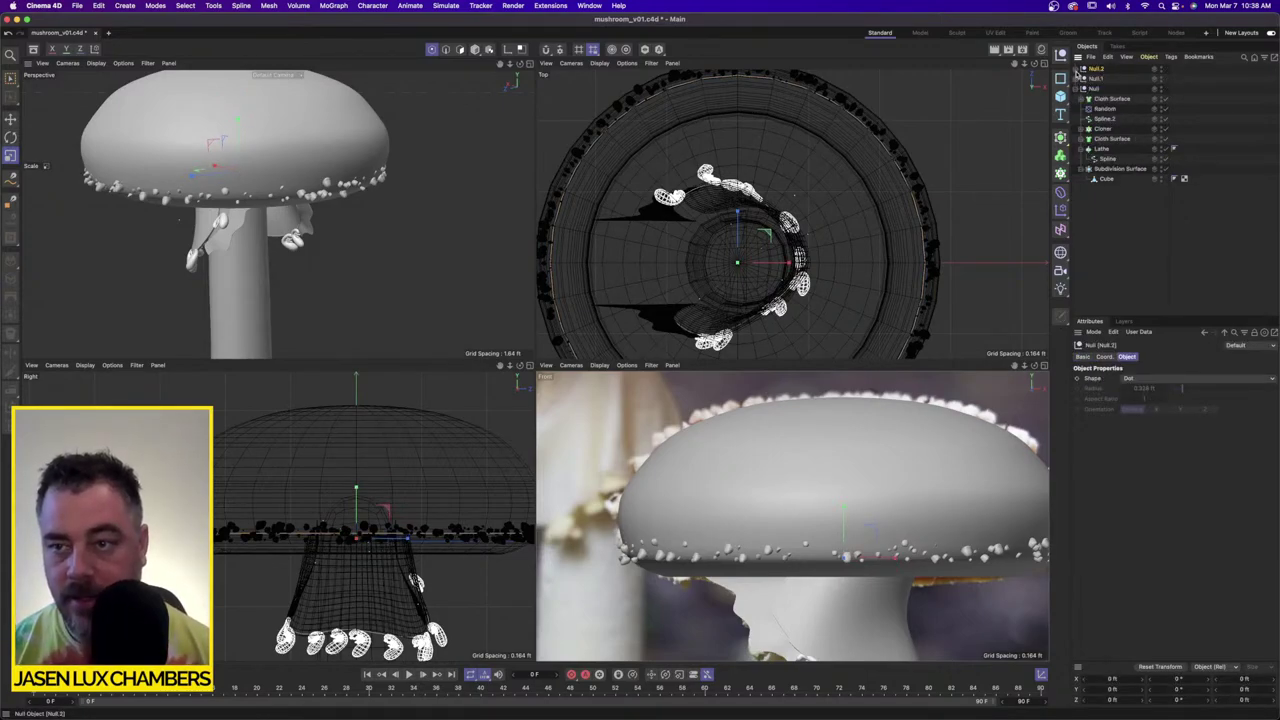
# Step: Expand the duplicated wart group and raise its Circle spline to lift a second ring above the rim warts
pyautogui.click(1082, 68)
pyautogui.click(1101, 89)
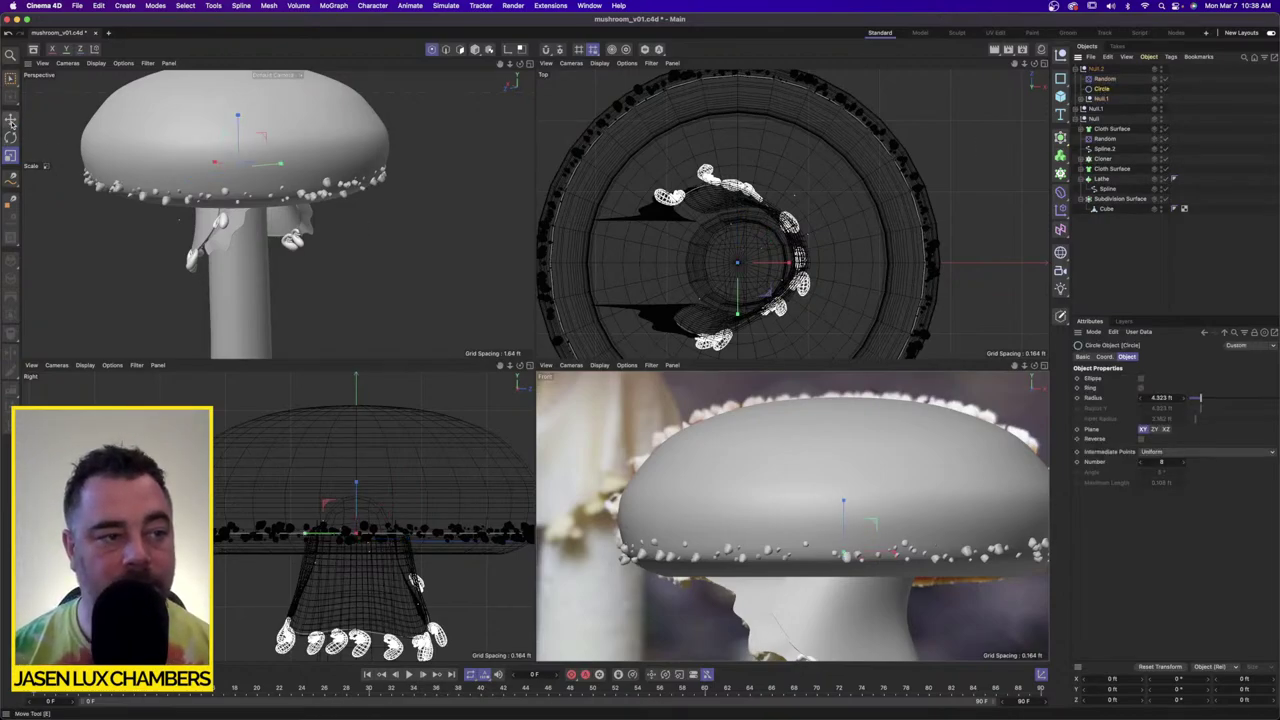
pyautogui.press('e')
pyautogui.moveTo(238, 119); pyautogui.dragTo(239, 97)
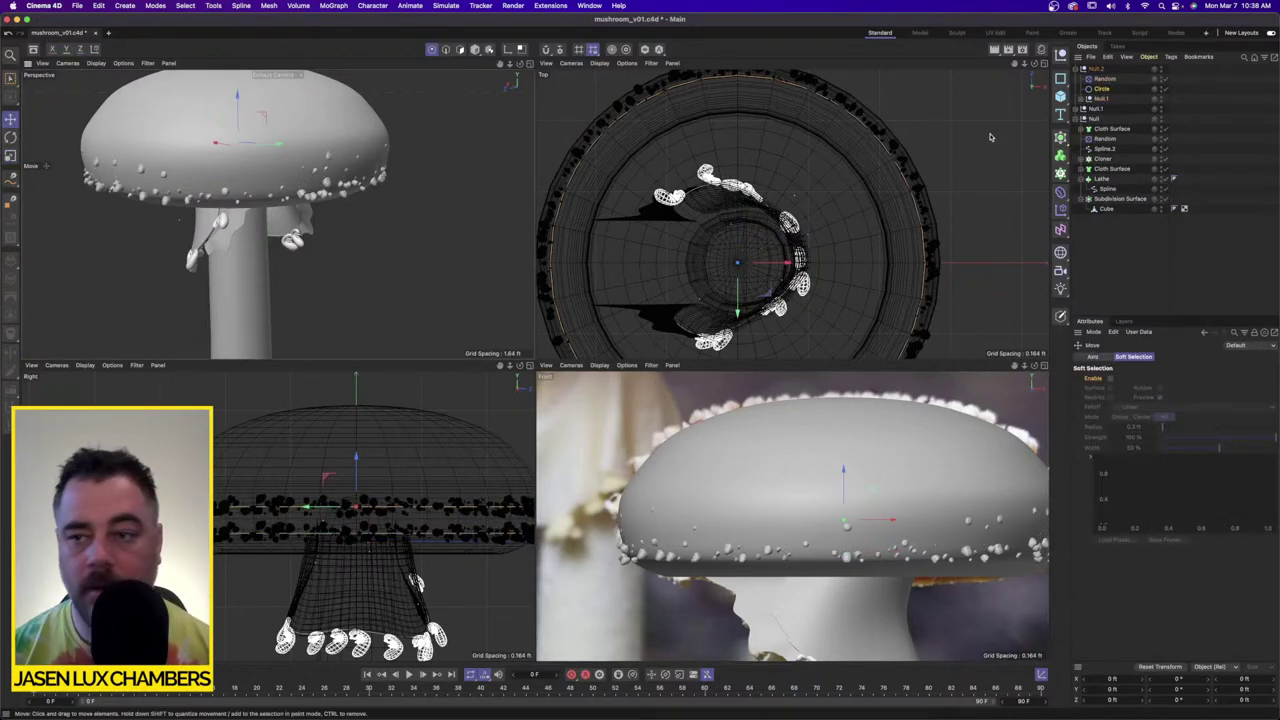
# Step: Nest the original rim wart null inside the mushroom null and hide that group in the viewports
pyautogui.click(1096, 109)
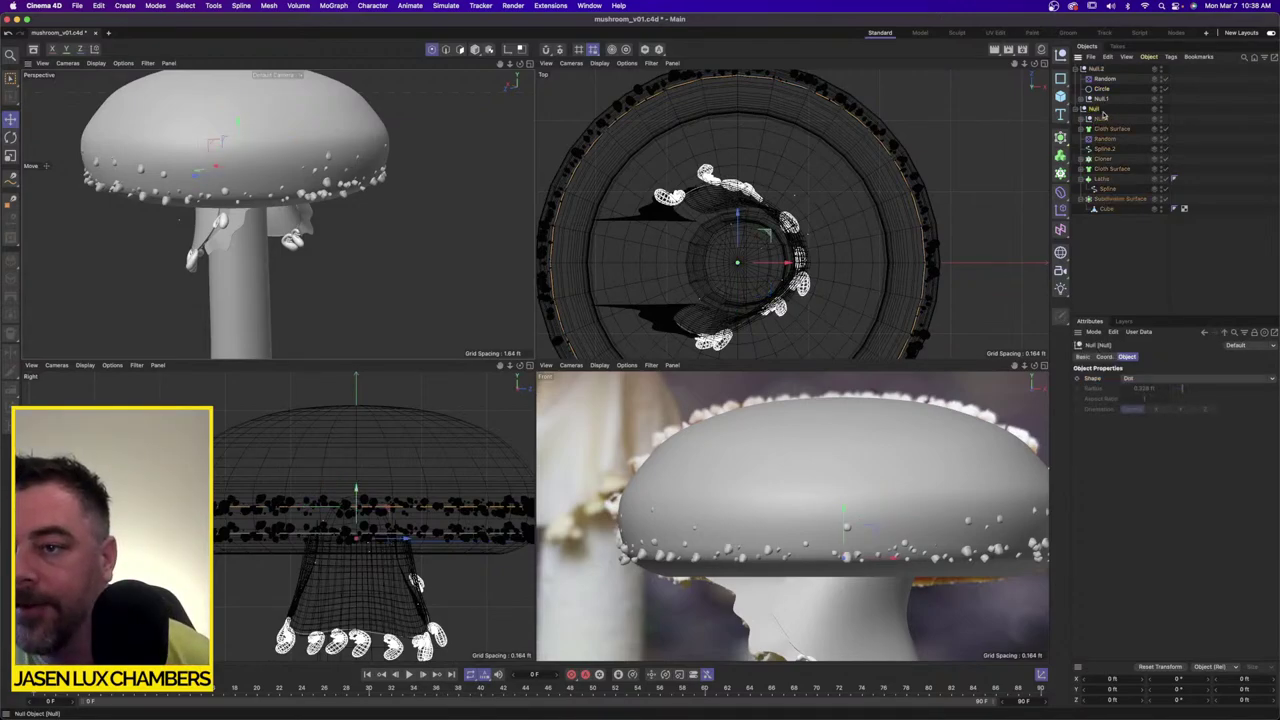
pyautogui.click(1159, 109)
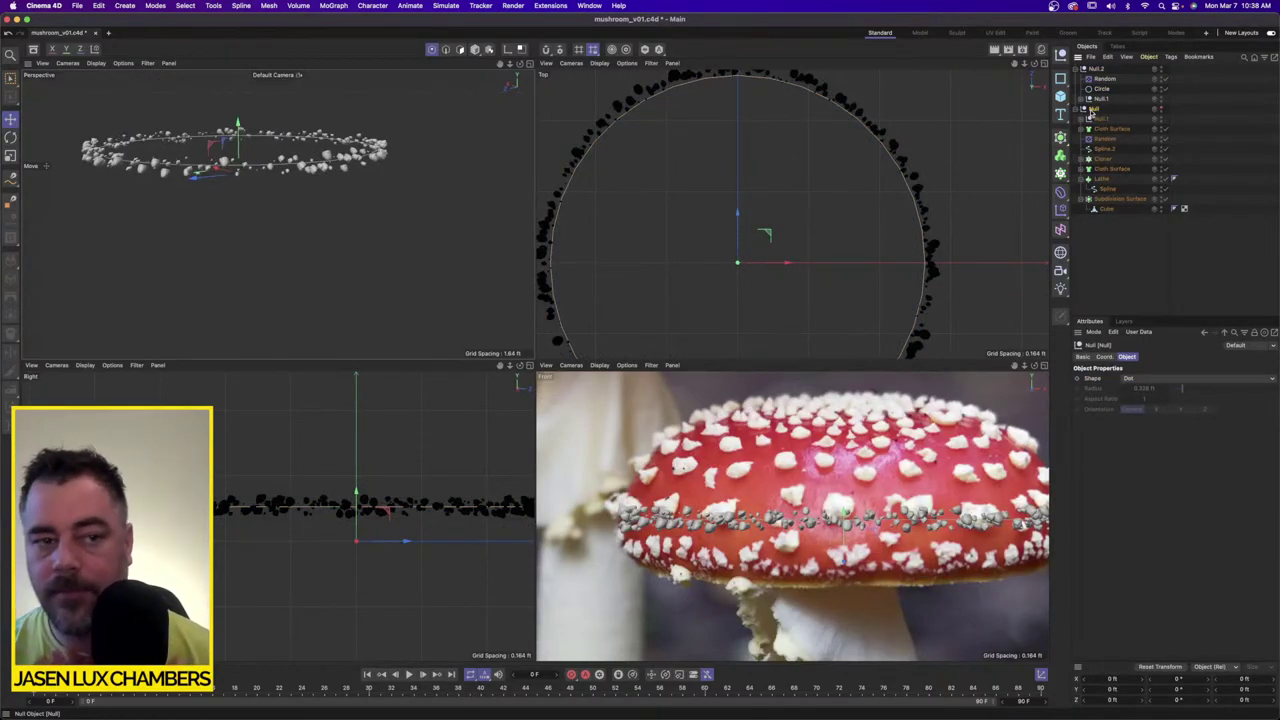
# Step: Raise the second ring's Circle spline to about 1.05 ft, in line with the reference photo's next wart row
pyautogui.press('e')
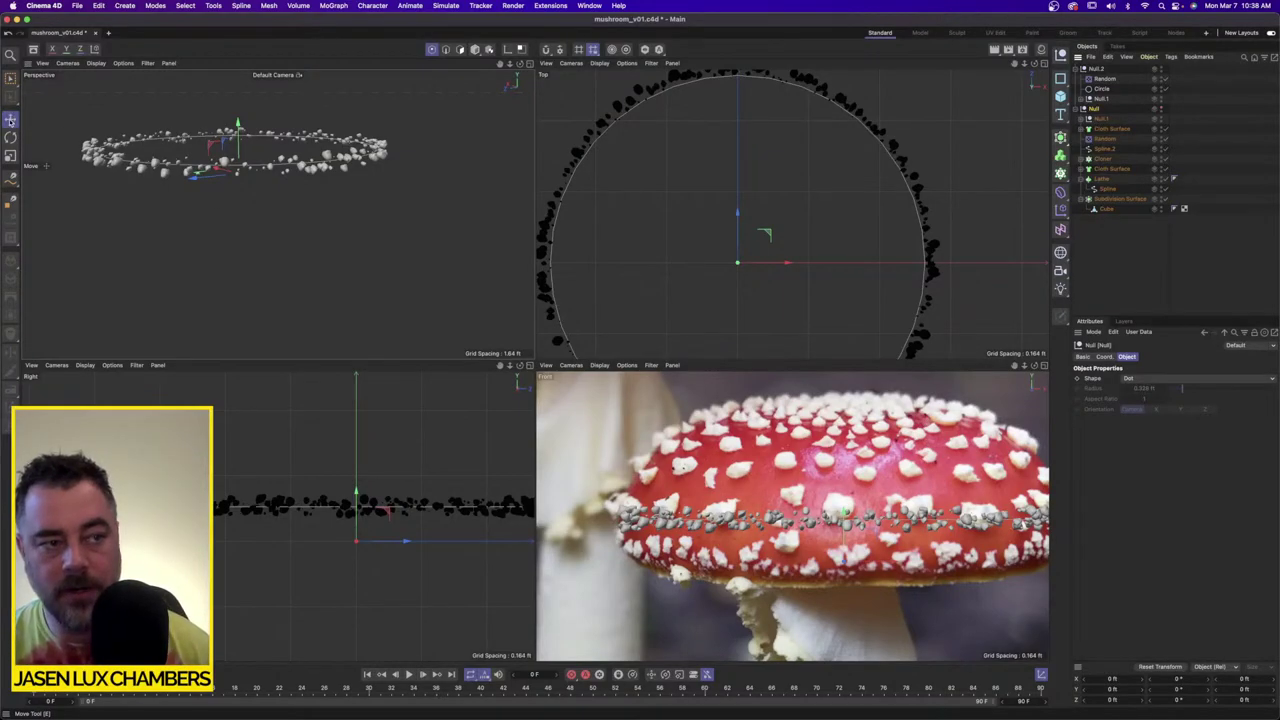
pyautogui.click(475, 49)
pyautogui.moveTo(845, 539); pyautogui.dragTo(845, 532)
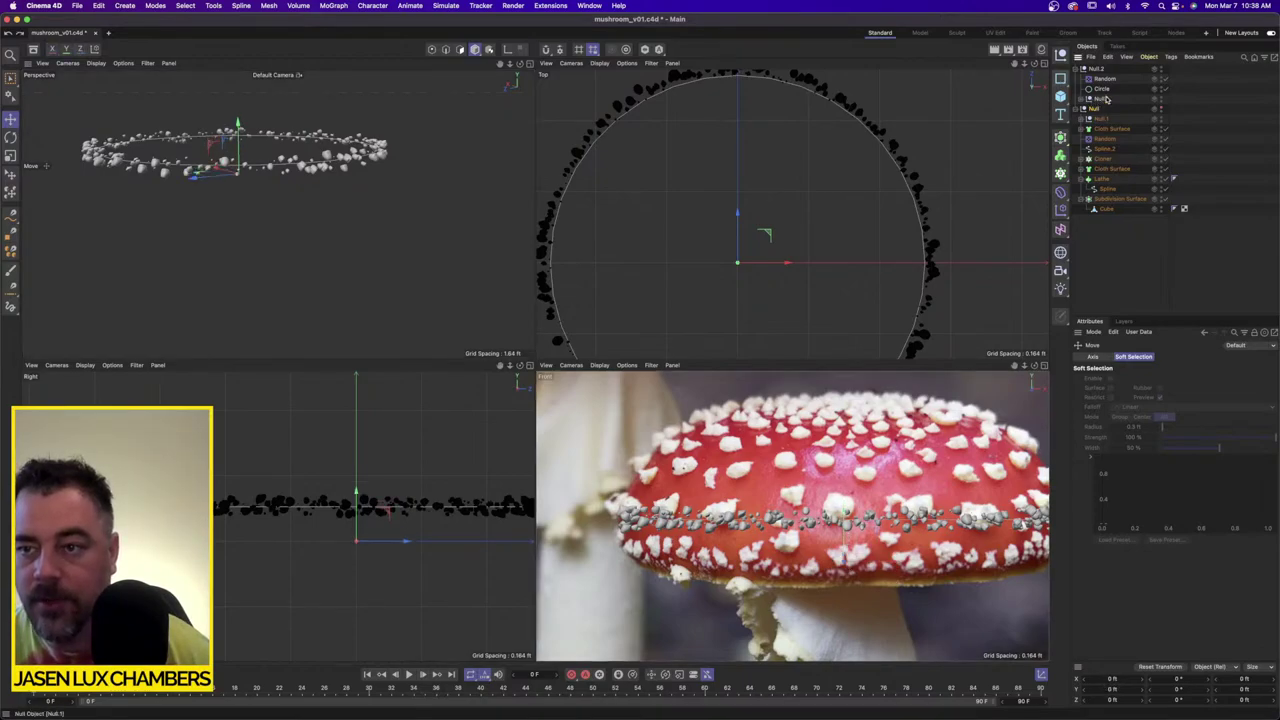
pyautogui.click(864, 485)
pyautogui.moveTo(846, 484); pyautogui.dragTo(840, 463)
pyautogui.scroll(3, 896, 458)
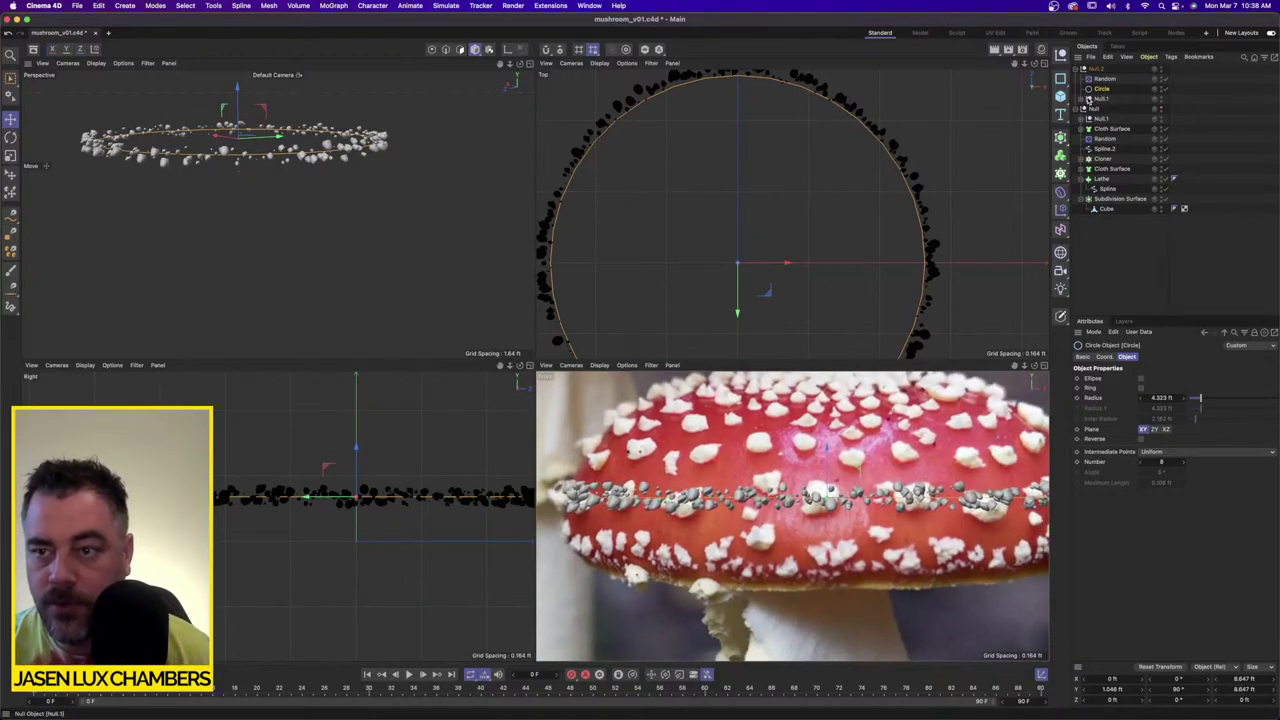
# Step: Set the second ring's Cloner count to 100
pyautogui.click(1078, 101)
pyautogui.click(1081, 99)
pyautogui.click(1106, 110)
pyautogui.click(1116, 120)
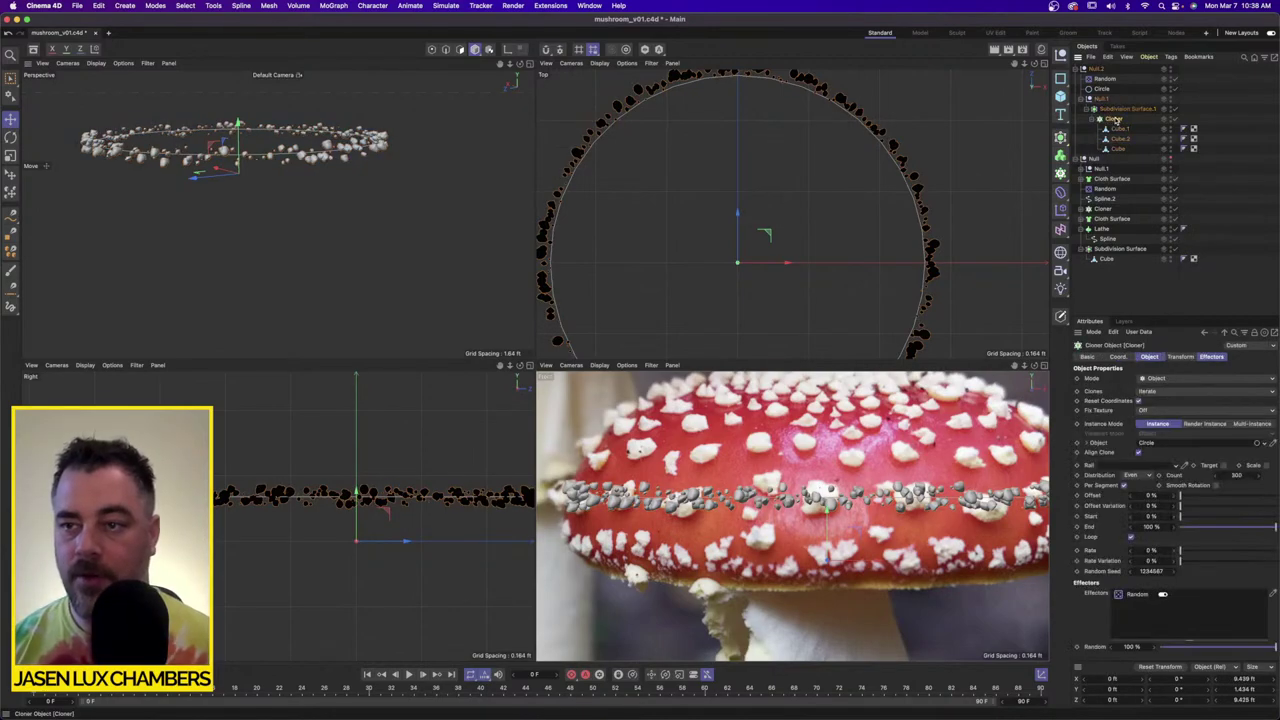
pyautogui.click(1238, 475)
pyautogui.write('1')
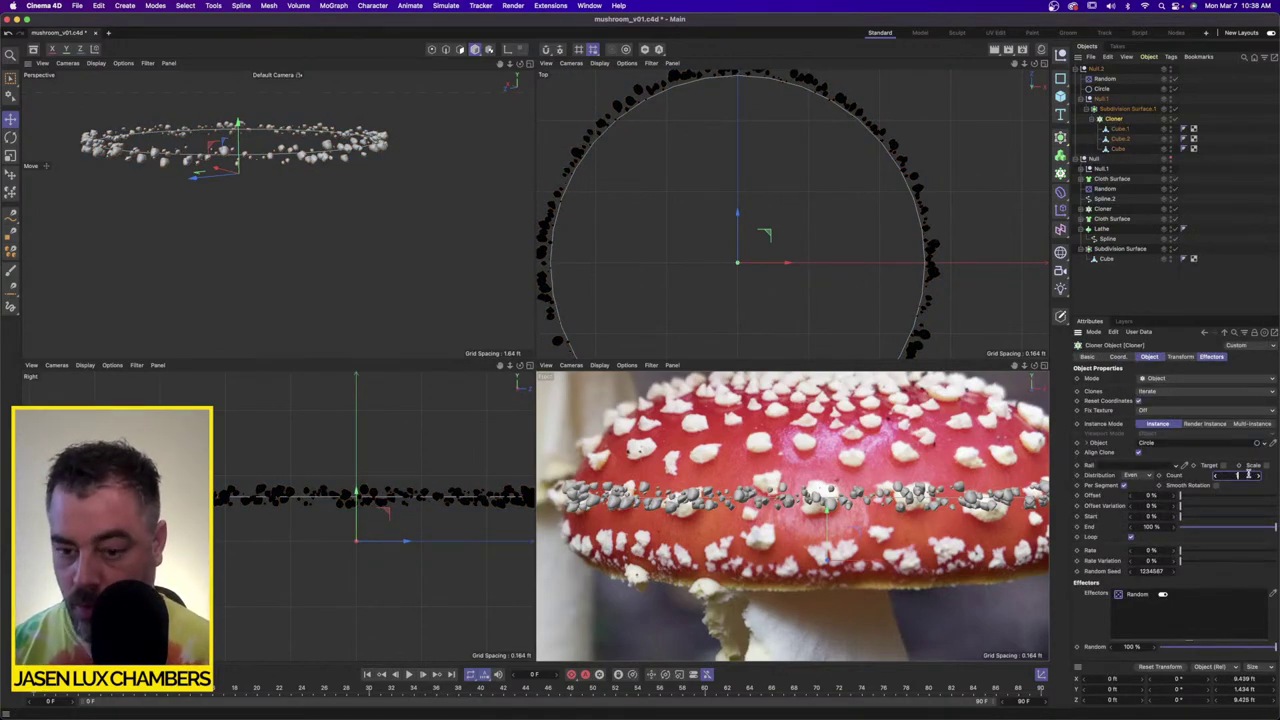
pyautogui.write('00')
pyautogui.press('Return')
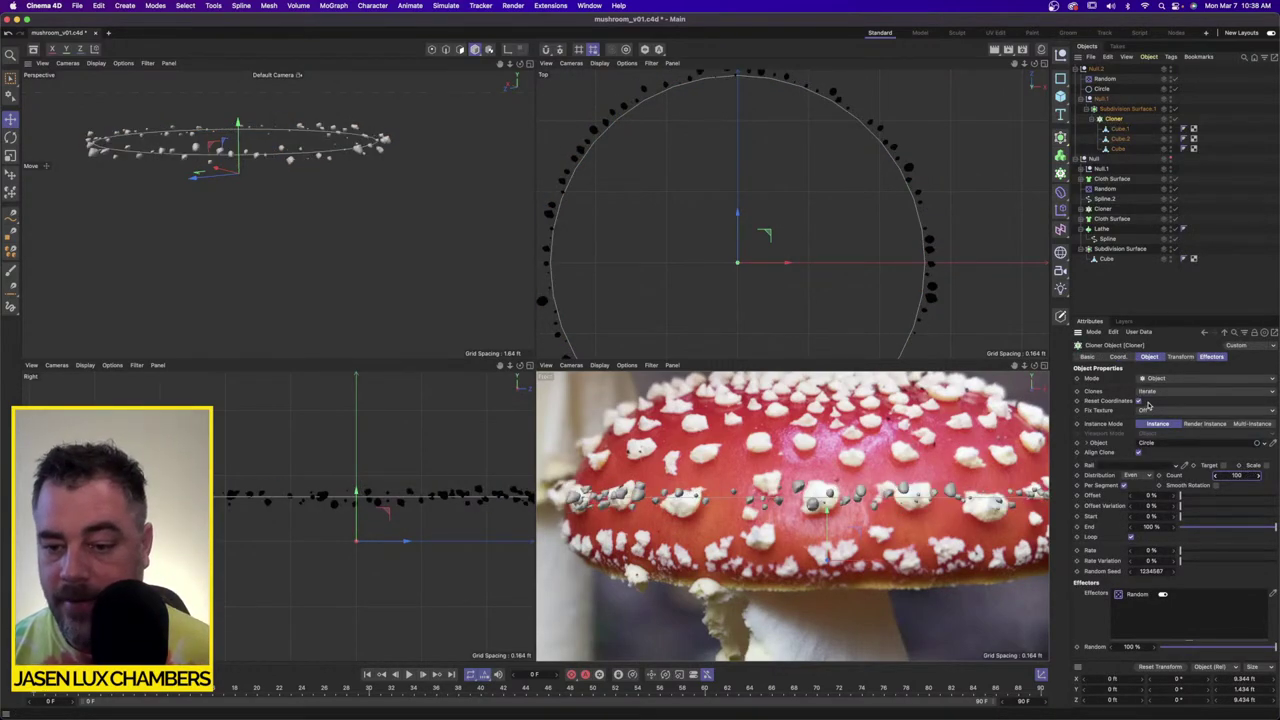
# Step: Try a larger scale variation on the second ring's Random effector and restore it to 1
pyautogui.click(1119, 129)
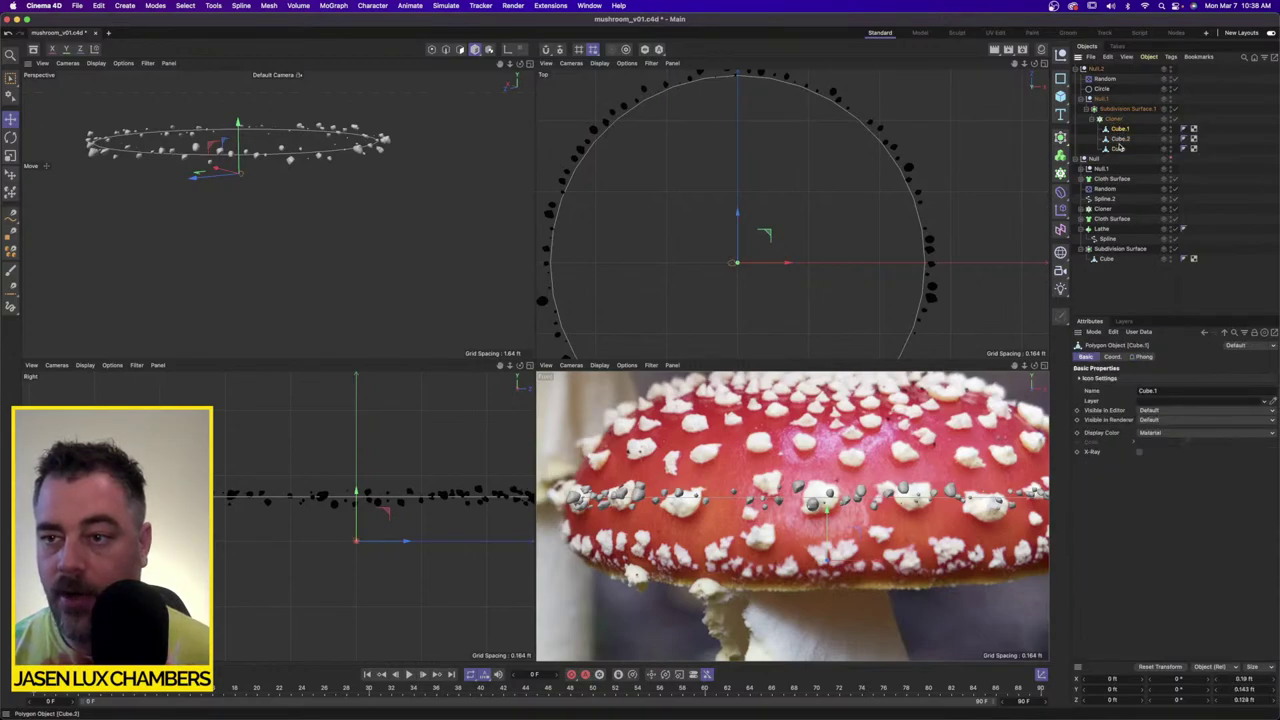
pyautogui.click(1105, 79)
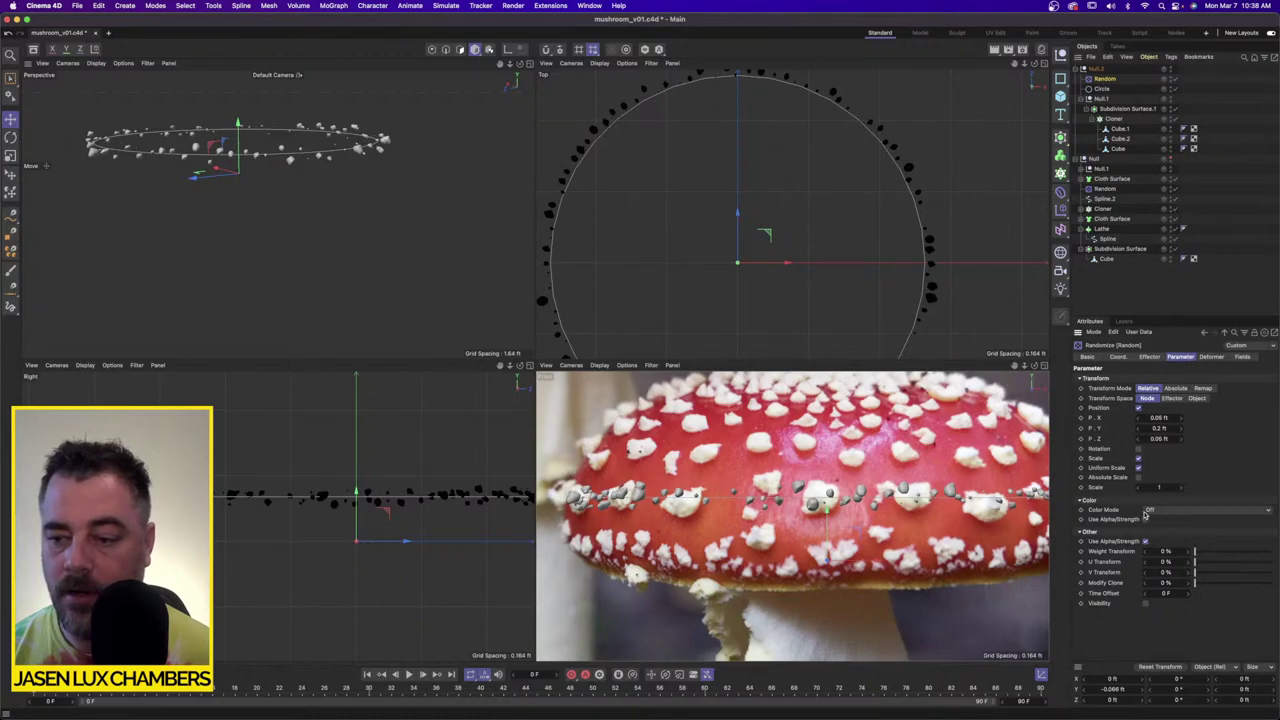
pyautogui.moveTo(1171, 486); pyautogui.dragTo(1171, 486)
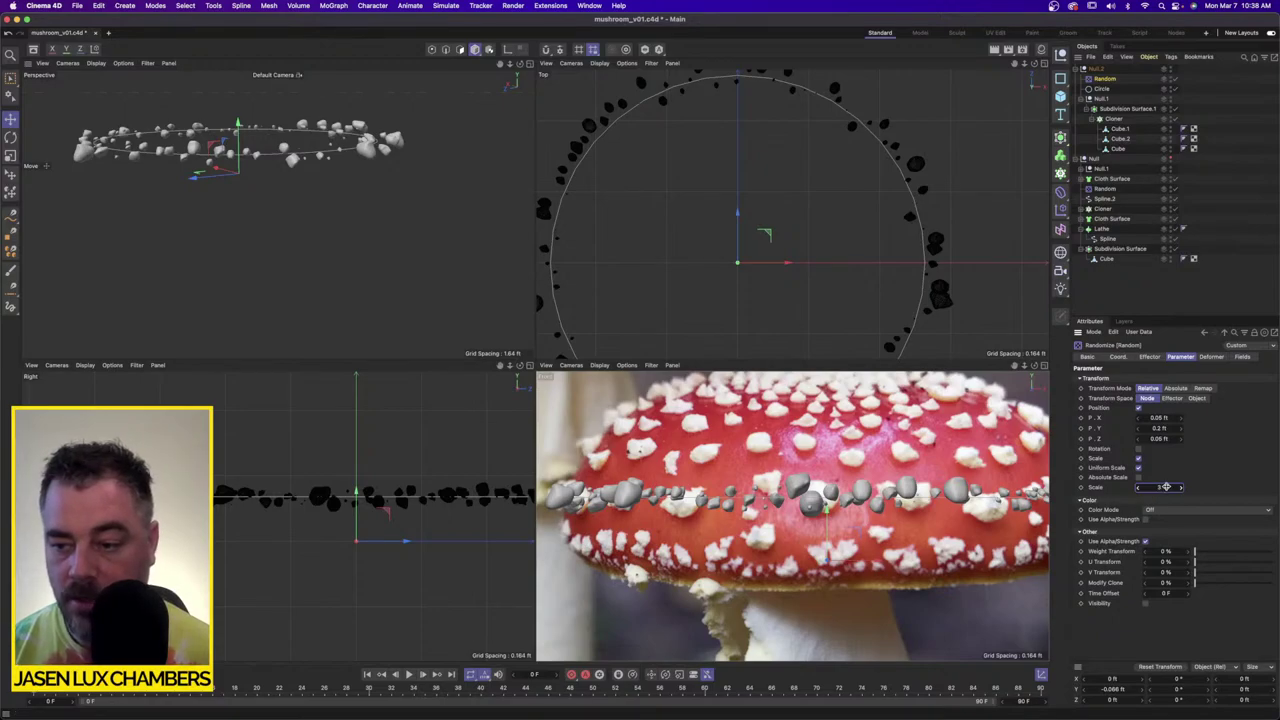
pyautogui.press('Return')
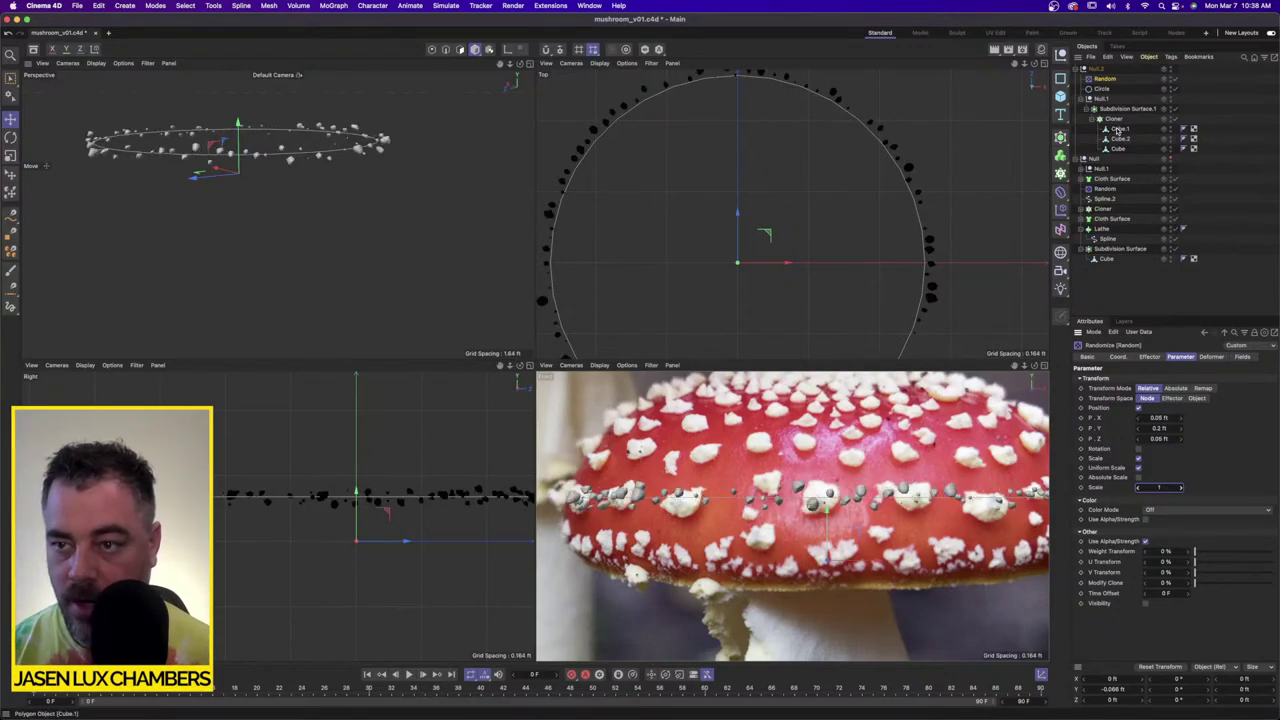
# Step: Scale up the points of all three wart cubes in the second ring's Cloner together
pyautogui.click(1118, 129)
pyautogui.keyDown('shift'); pyautogui.click(1118, 150); pyautogui.keyUp('shift')
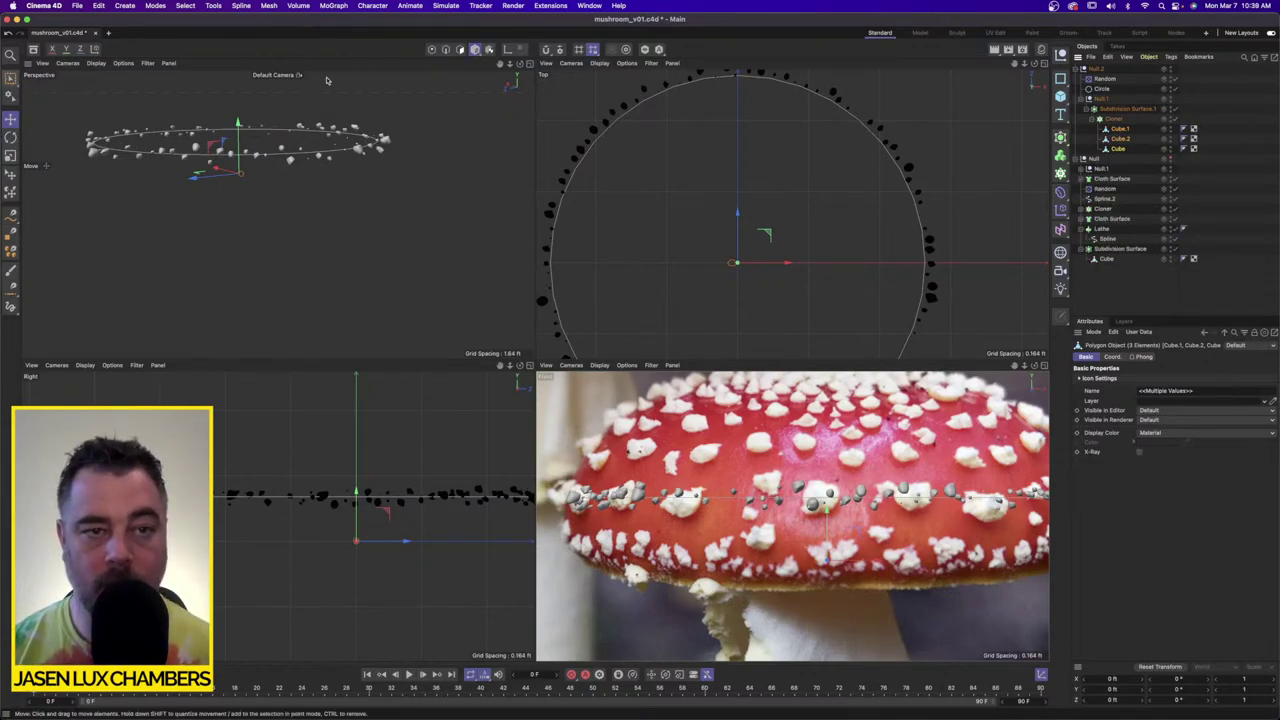
pyautogui.click(432, 49)
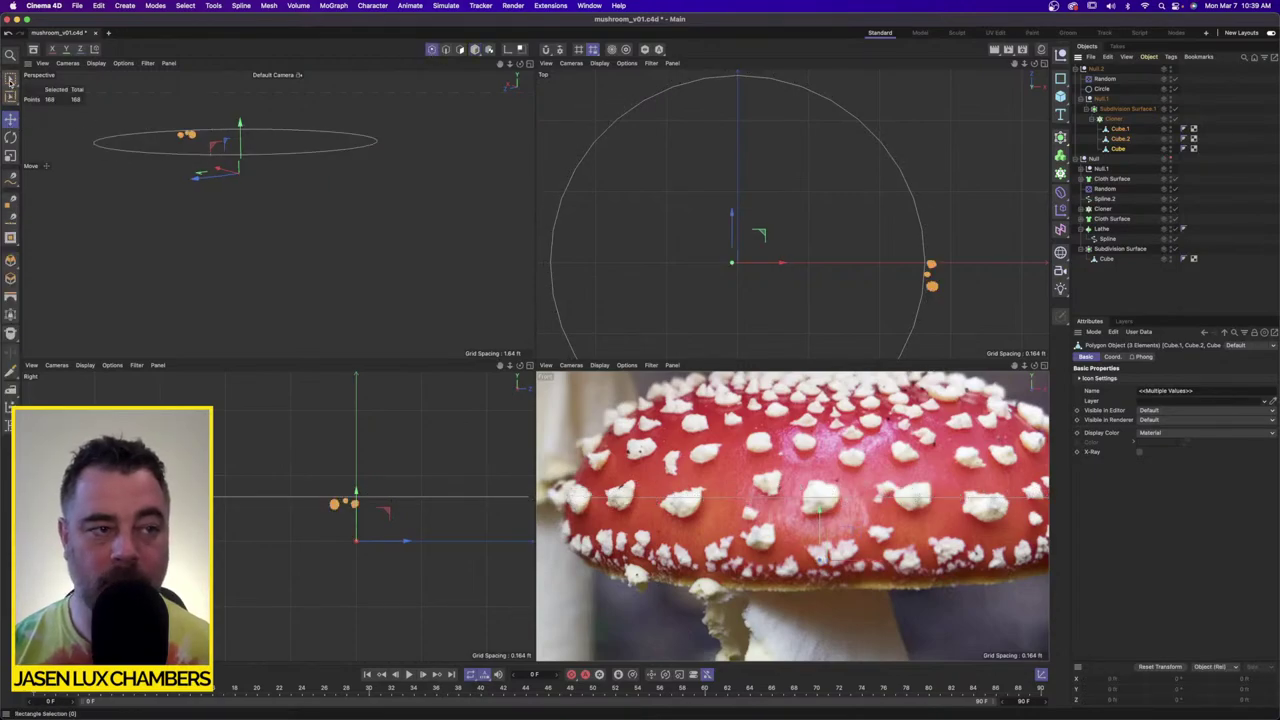
pyautogui.press('t')
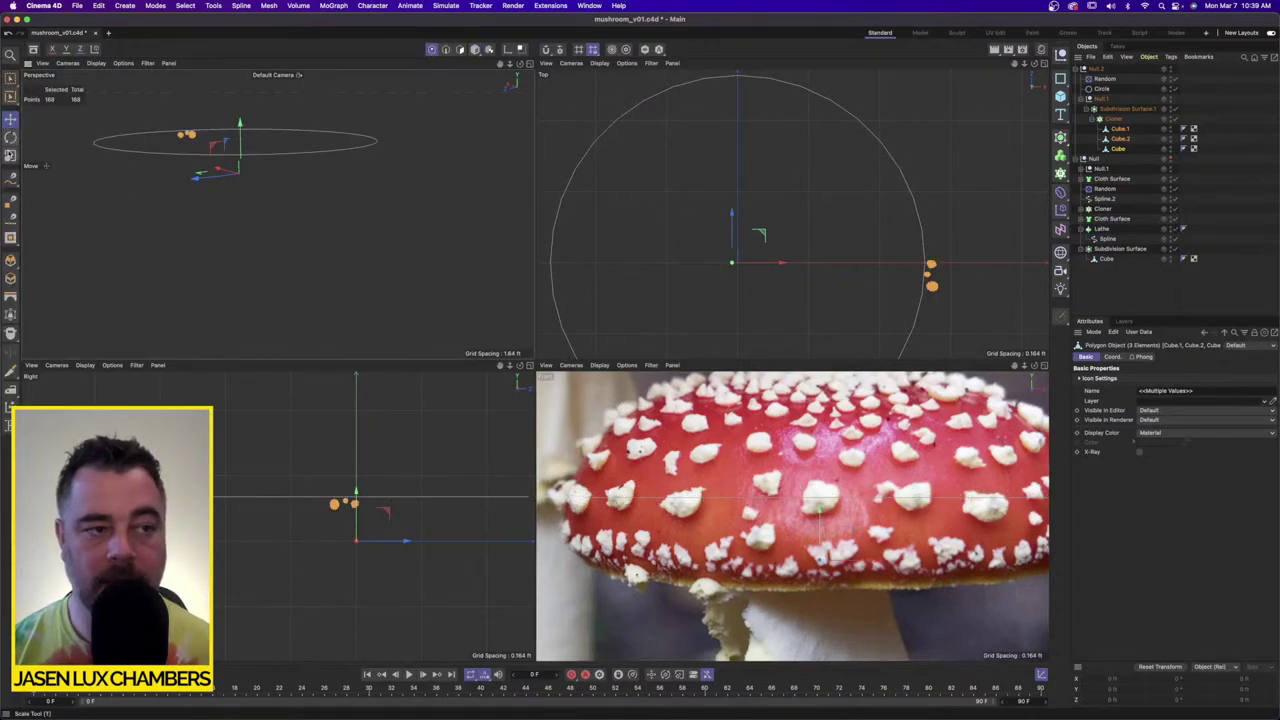
pyautogui.moveTo(213, 241); pyautogui.dragTo(468, 236)
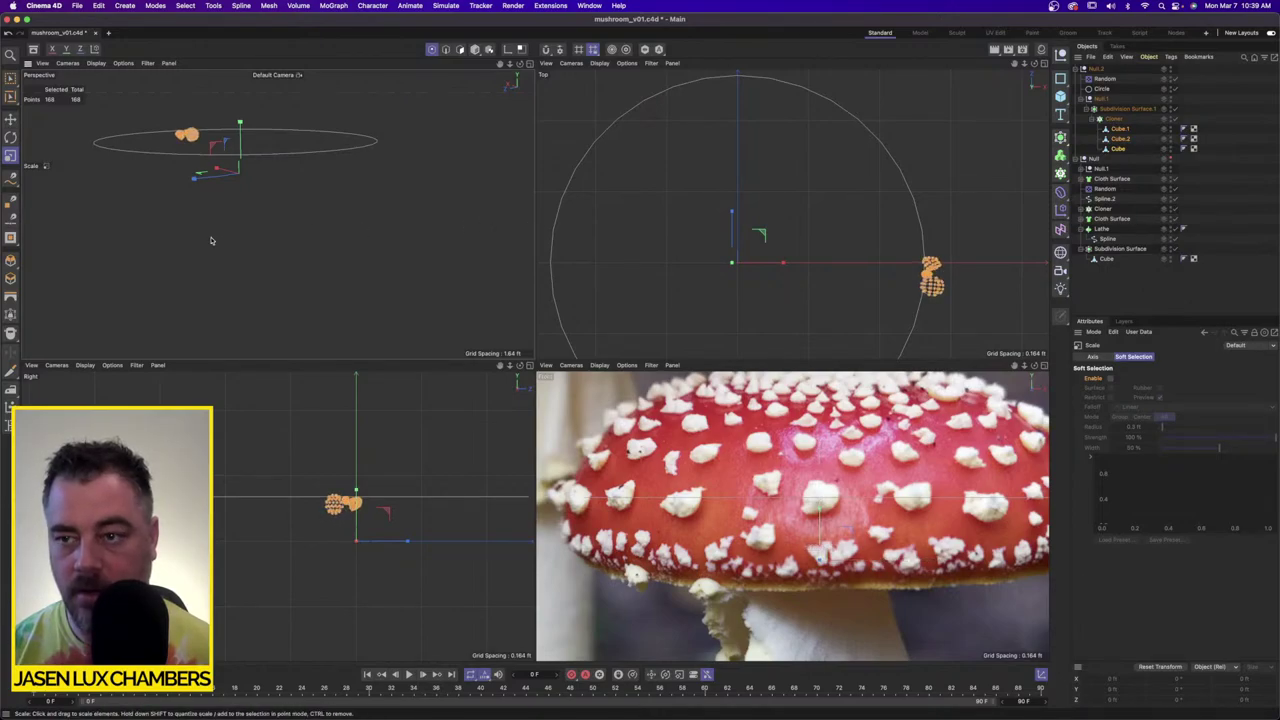
pyautogui.click(1229, 97)
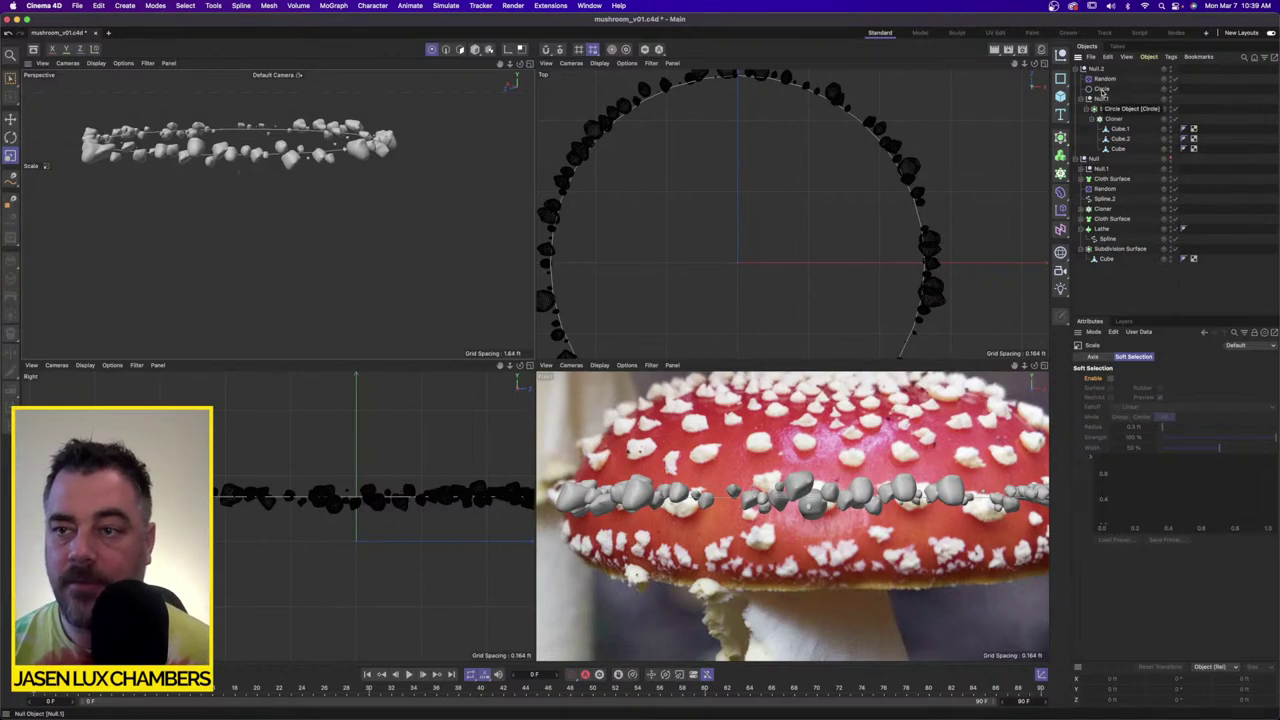
# Step: Try scale variations of 0.5 and 0.3 on the second ring's Random effector and settle on 0.4
pyautogui.click(1104, 78)
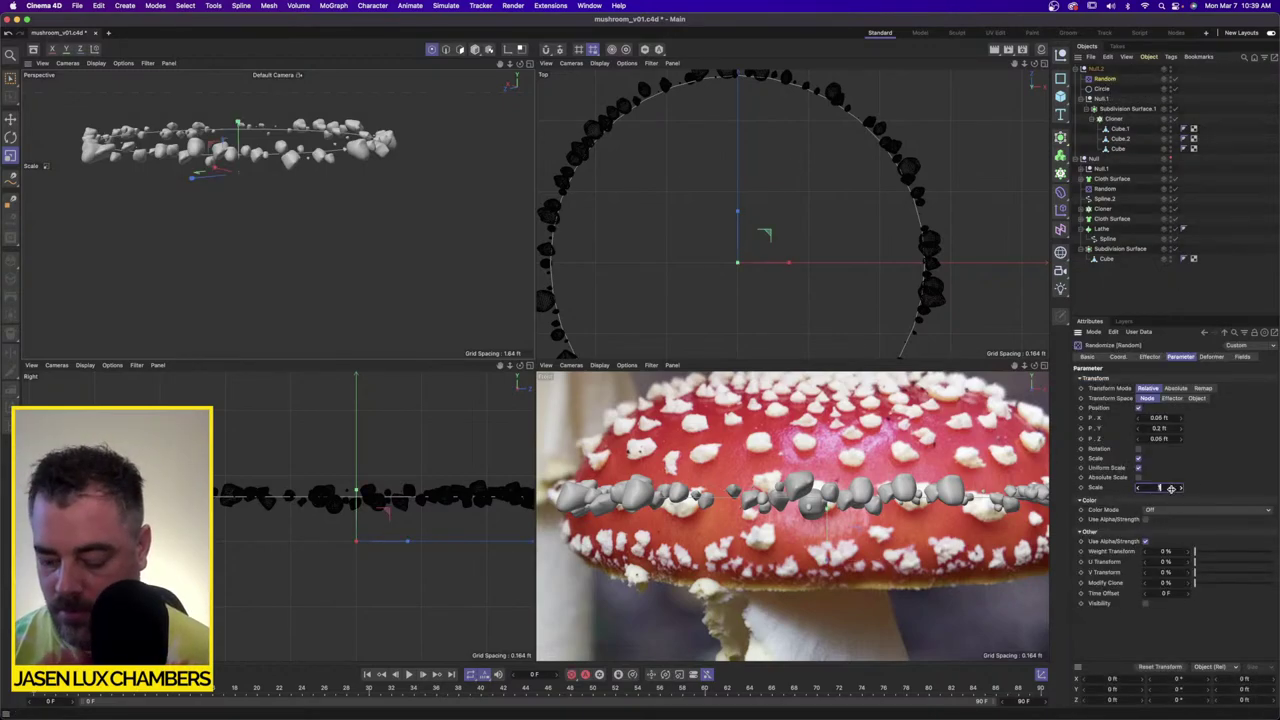
pyautogui.write('.5')
pyautogui.press('Return')
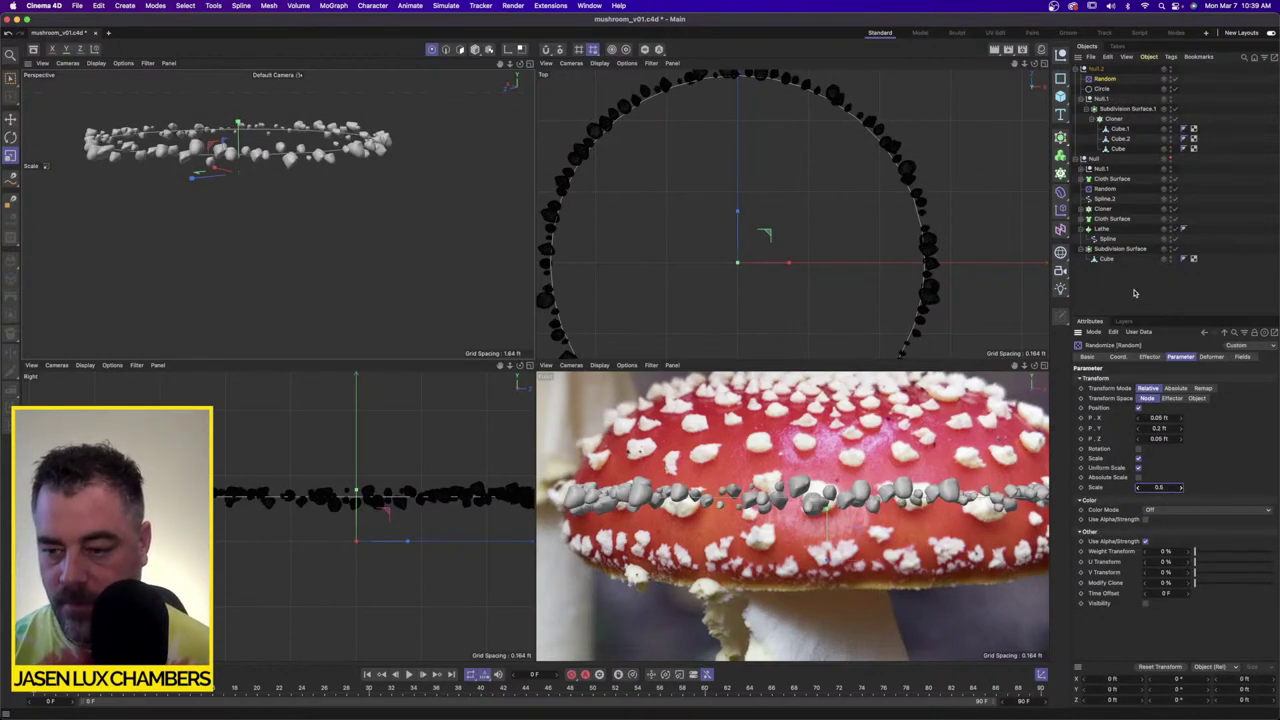
pyautogui.doubleClick(1169, 488)
pyautogui.write('.3')
pyautogui.press('Return')
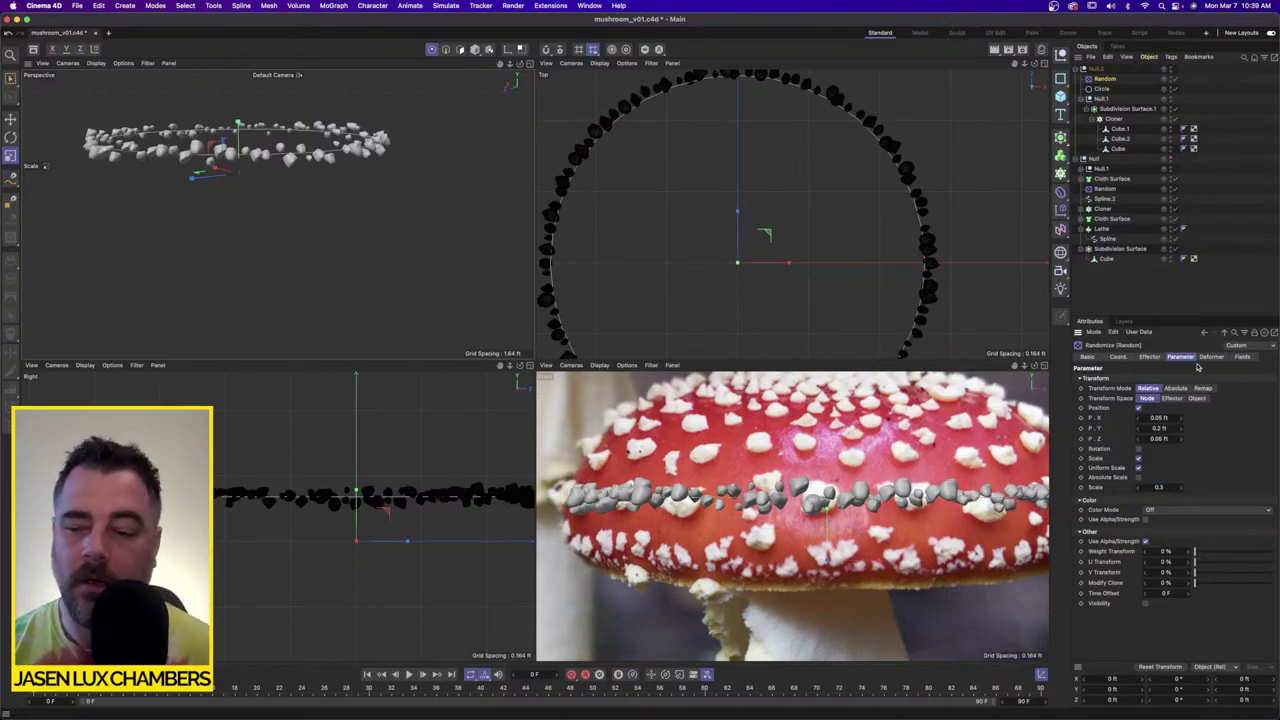
pyautogui.moveTo(1169, 488); pyautogui.dragTo(1170, 488)
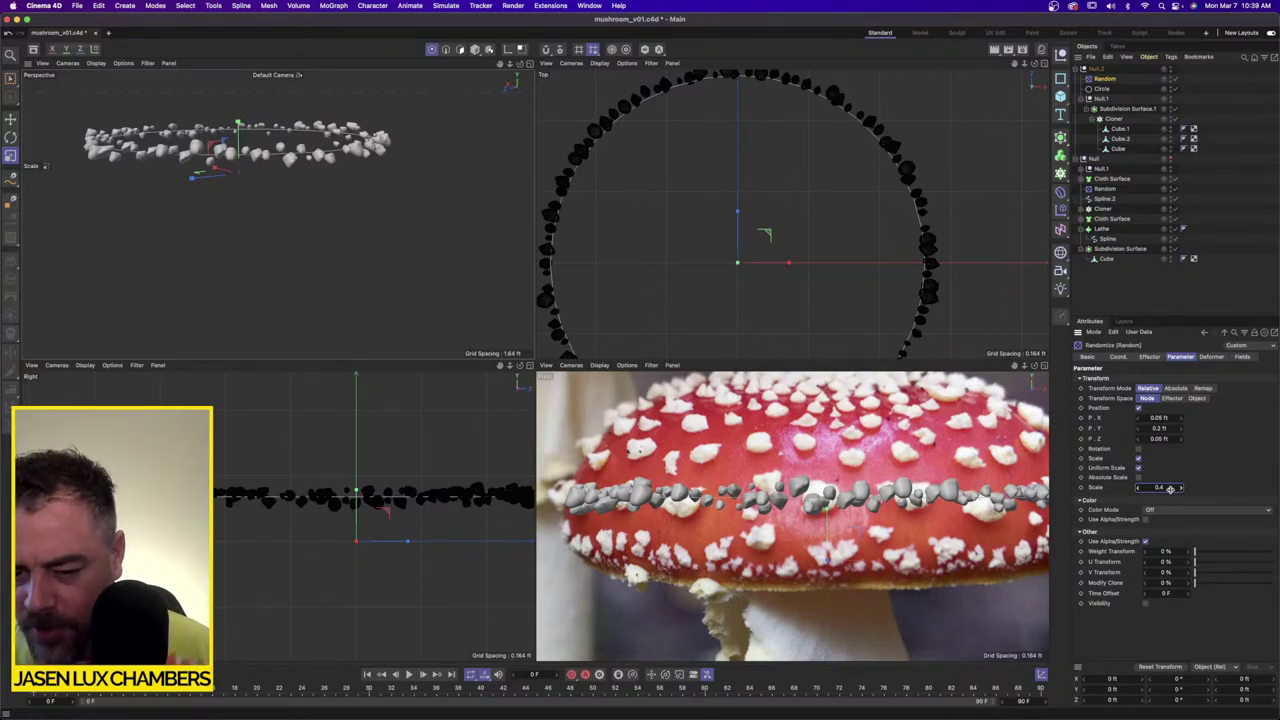
# Step: Enlarge only the points of Cube.2, easing back the oversized scaling, to vary the wart sizes around the ring
pyautogui.click(1120, 139)
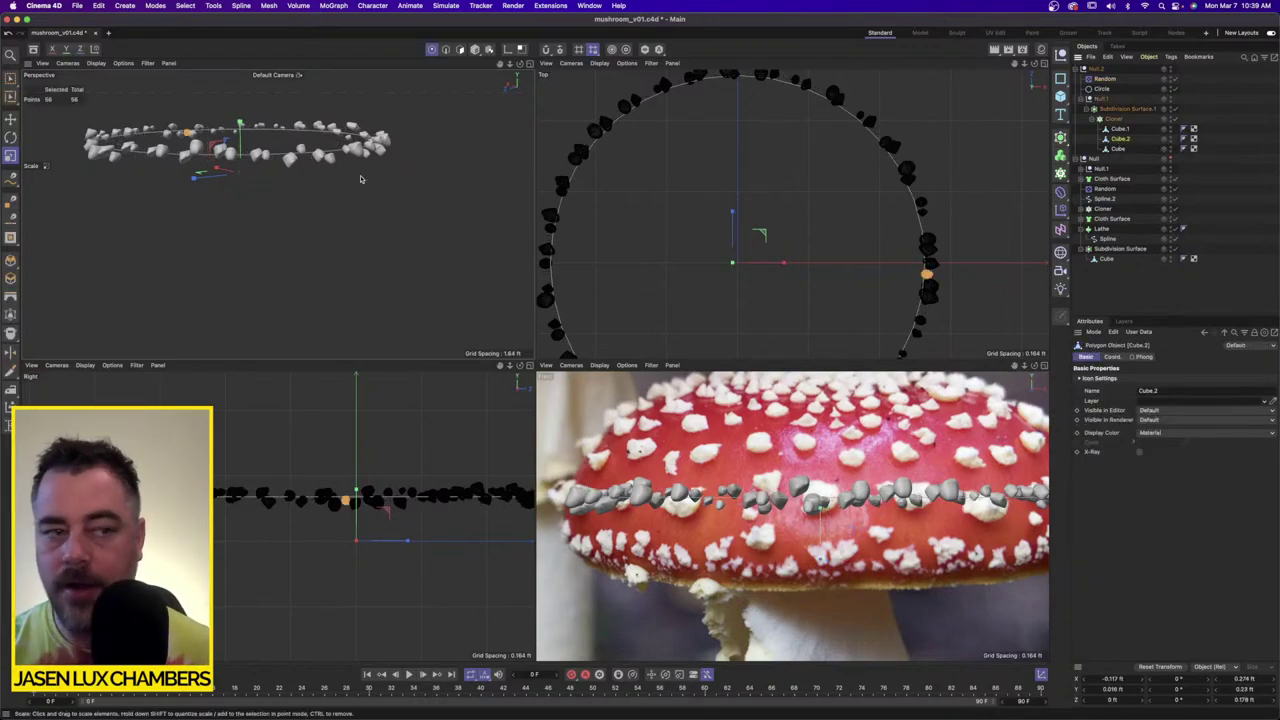
pyautogui.press('t')
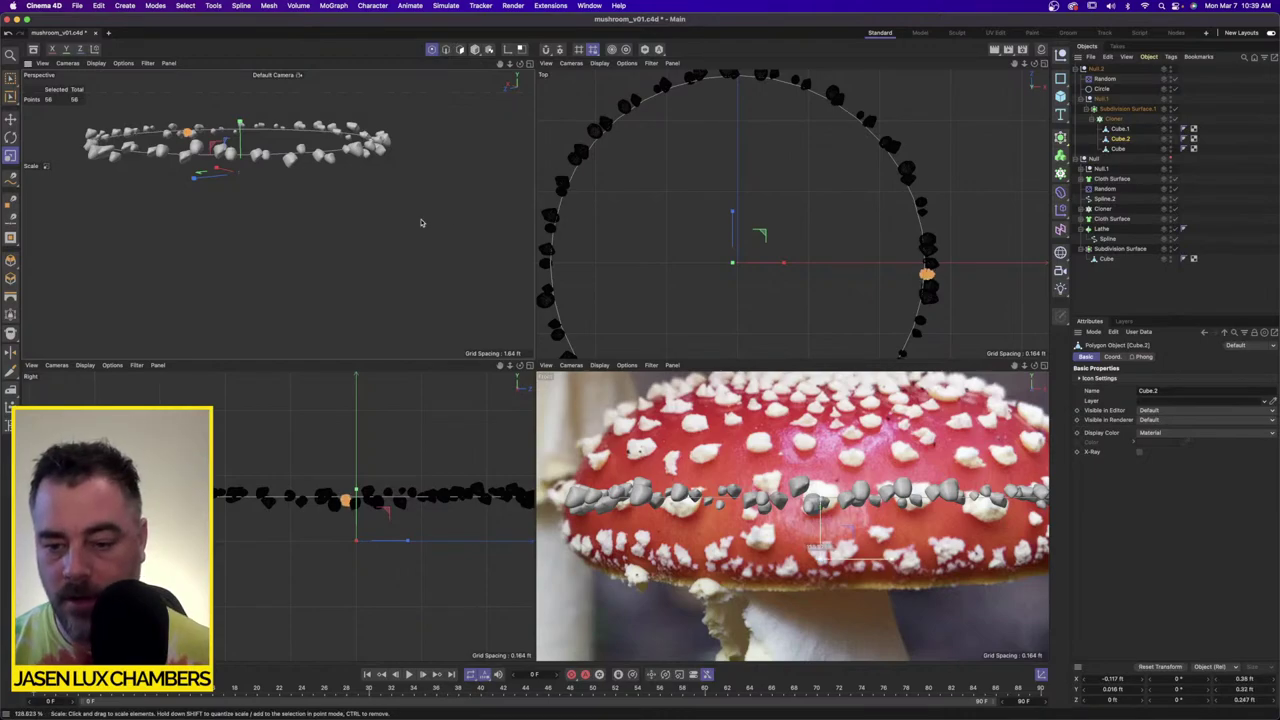
pyautogui.moveTo(420, 223); pyautogui.dragTo(505, 223)
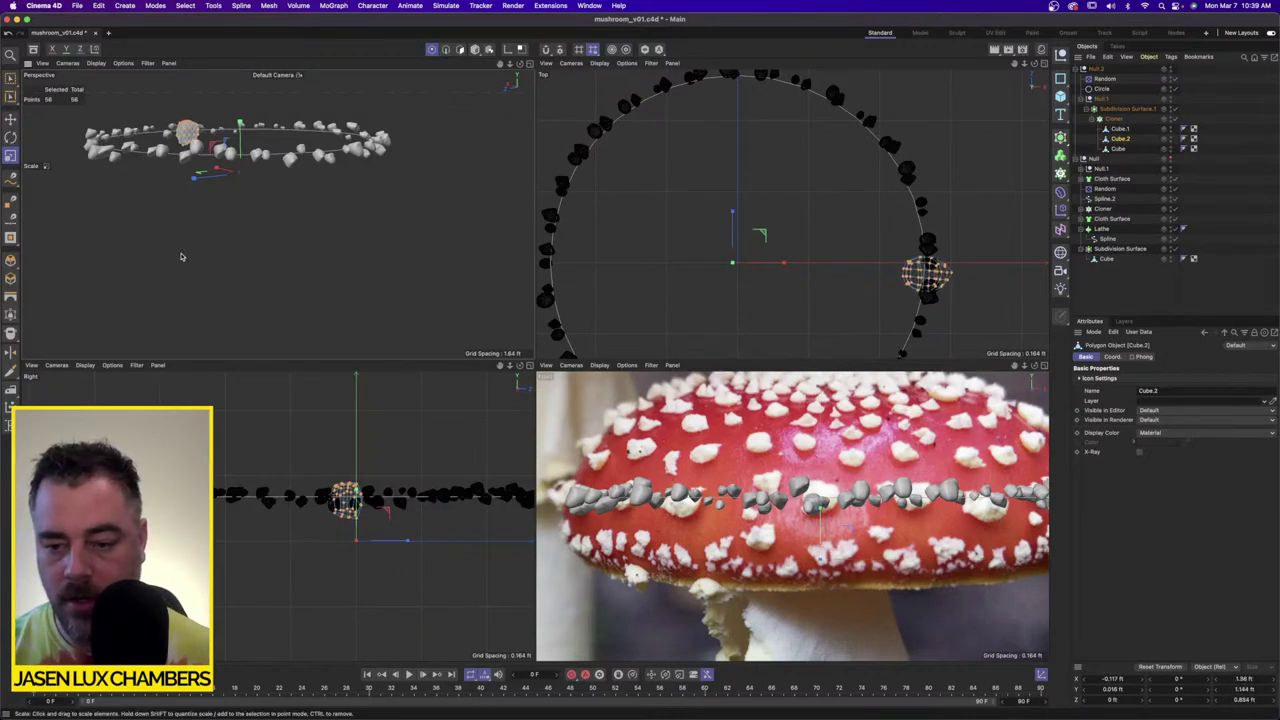
pyautogui.moveTo(147, 257)
pyautogui.mouseDown()
pyautogui.moveTo(300, 257)
pyautogui.moveTo(147, 258)
pyautogui.mouseUp()
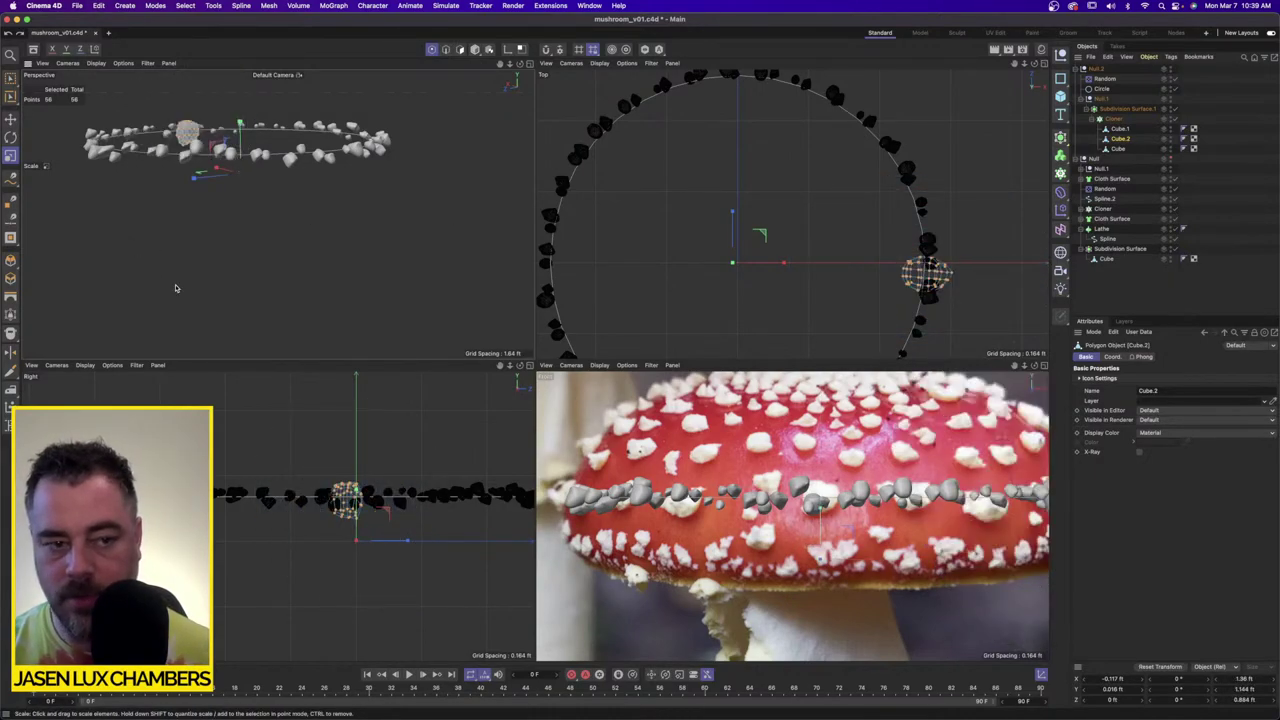
pyautogui.moveTo(437, 217); pyautogui.dragTo(314, 226)
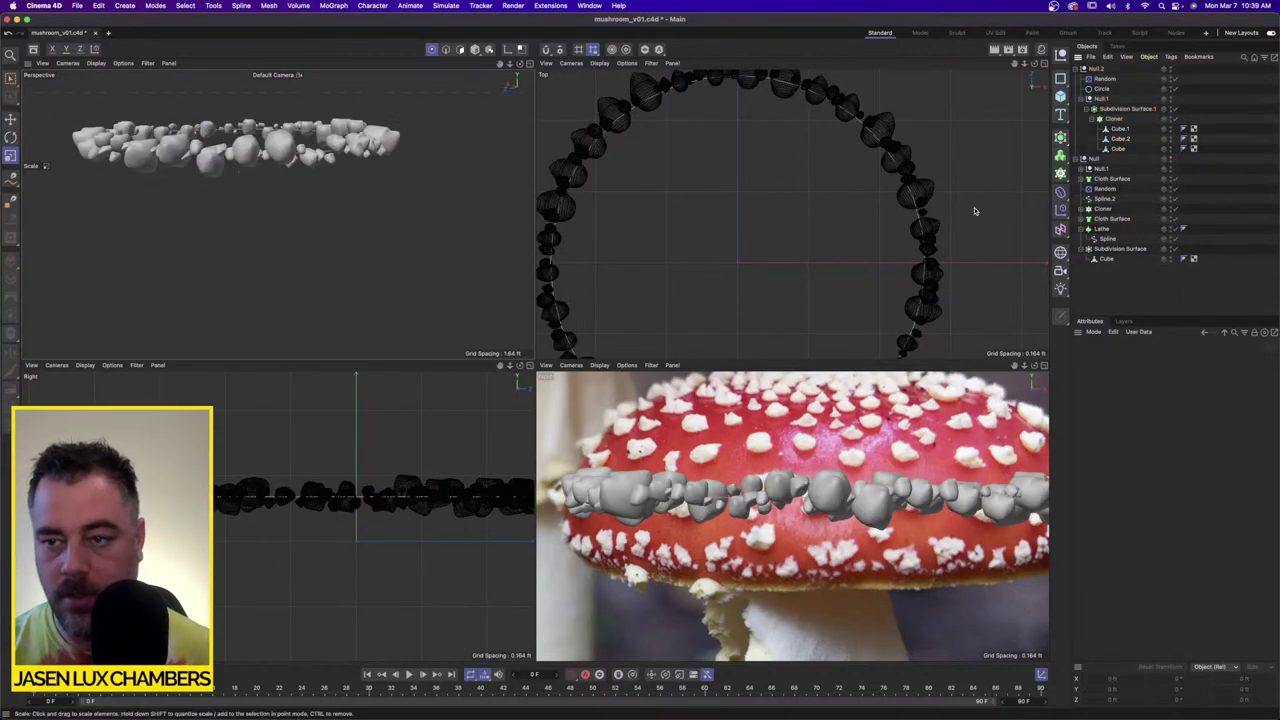
pyautogui.click(1271, 185)
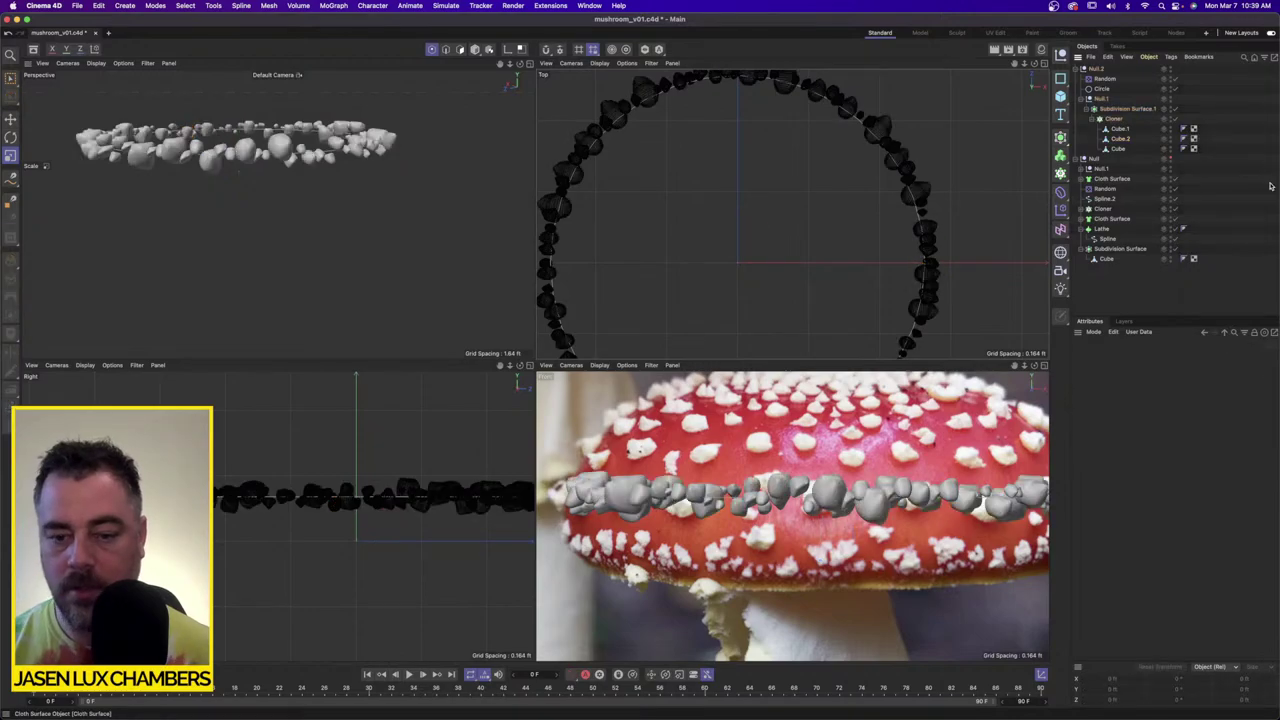
pyautogui.press('super+z')
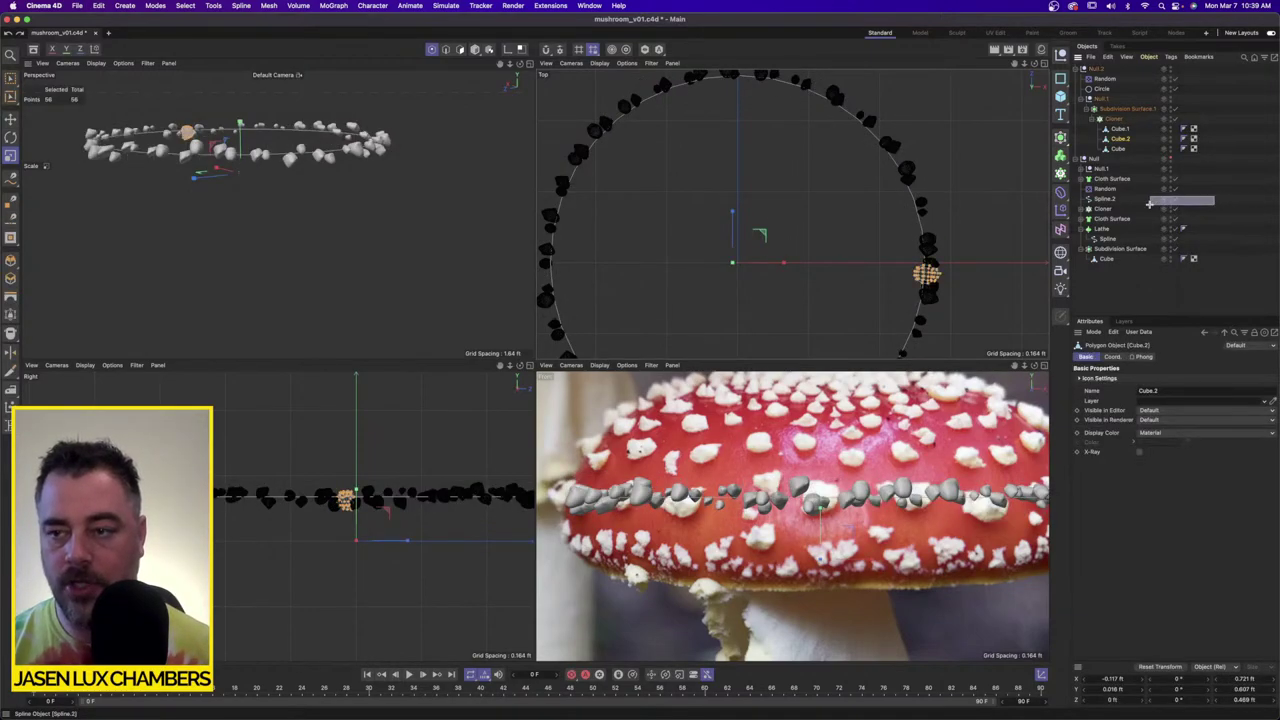
pyautogui.moveTo(988, 200); pyautogui.dragTo(942, 208)
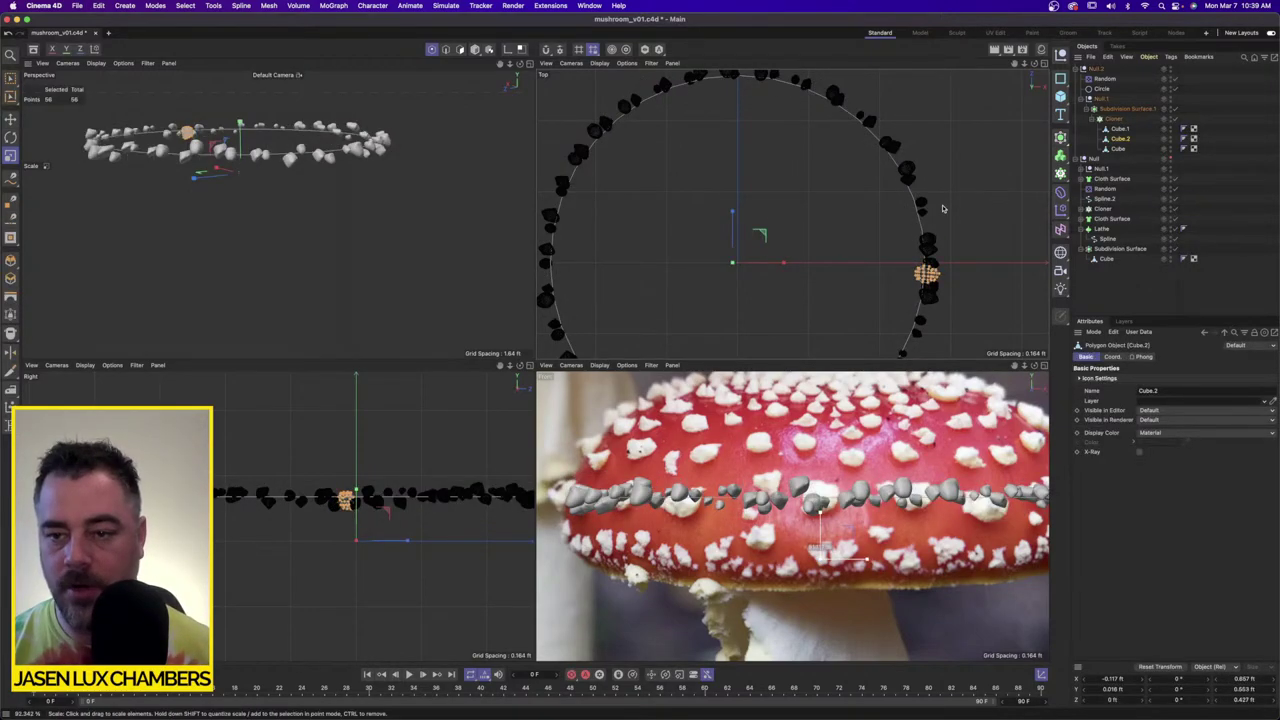
pyautogui.click(527, 286)
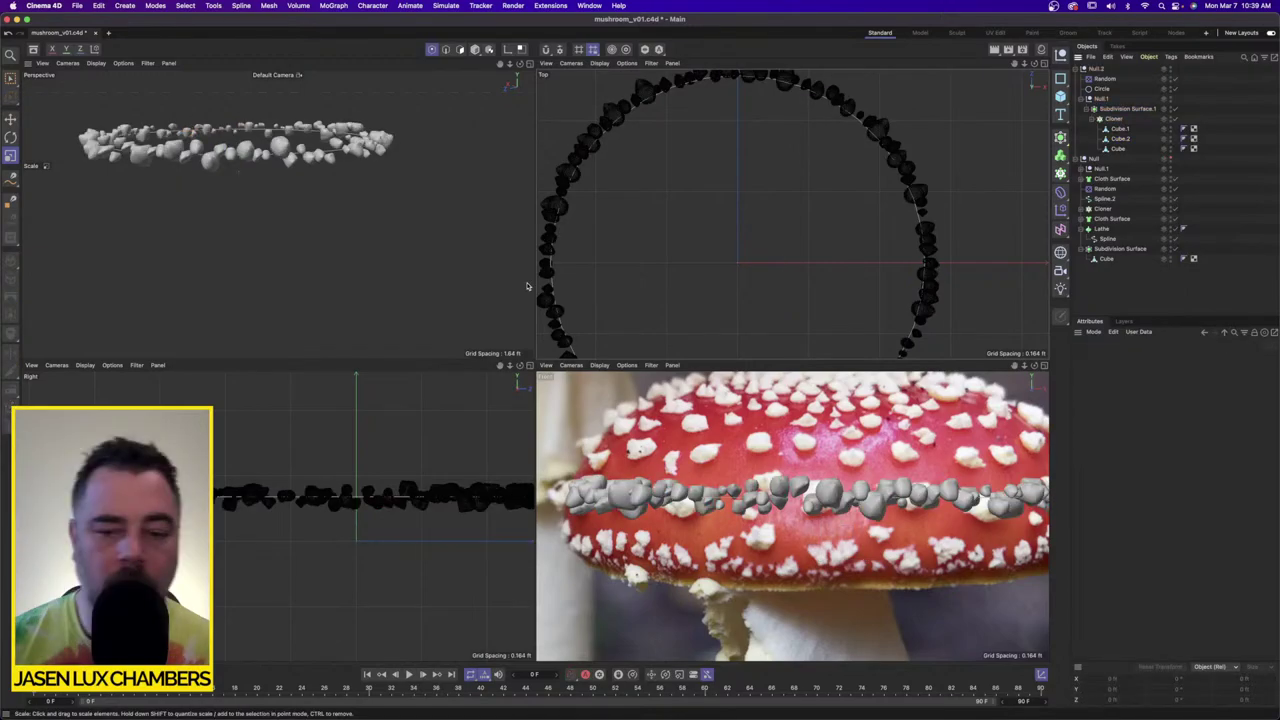
# Step: Review the Random effector's parameter and effector settings and the Cloner's object settings for the second ring
pyautogui.click(1105, 78)
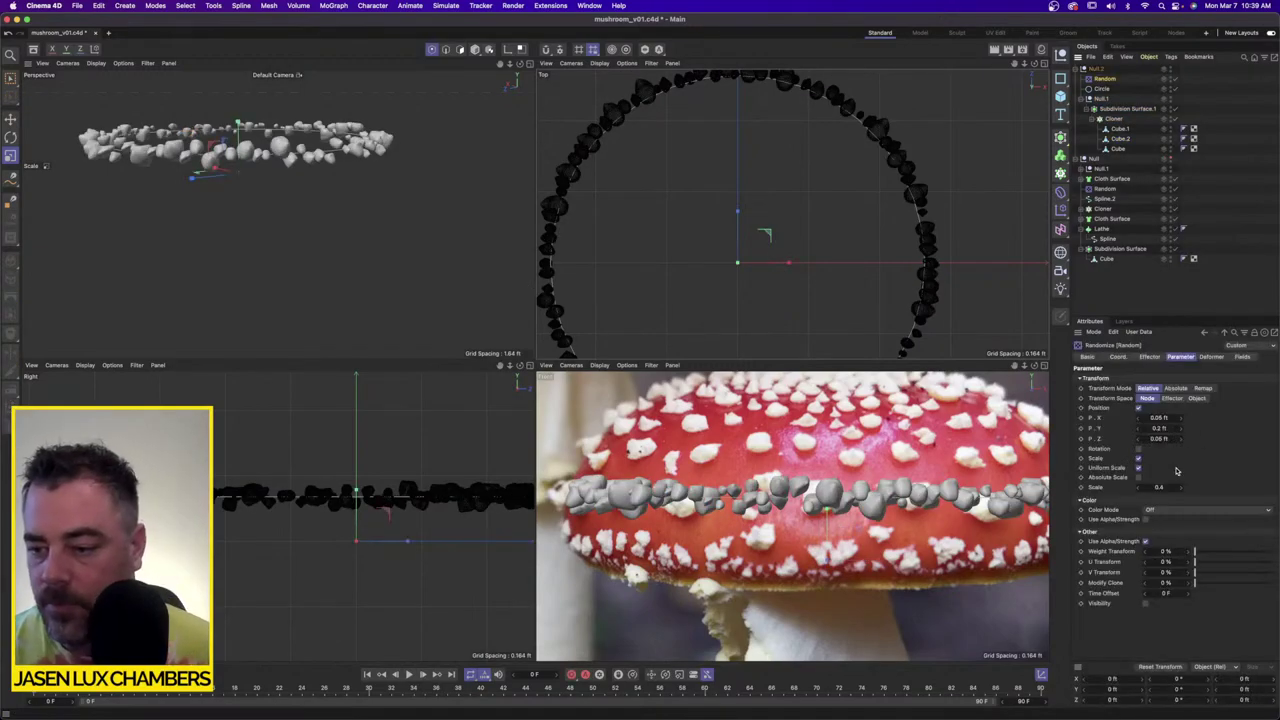
pyautogui.click(1150, 358)
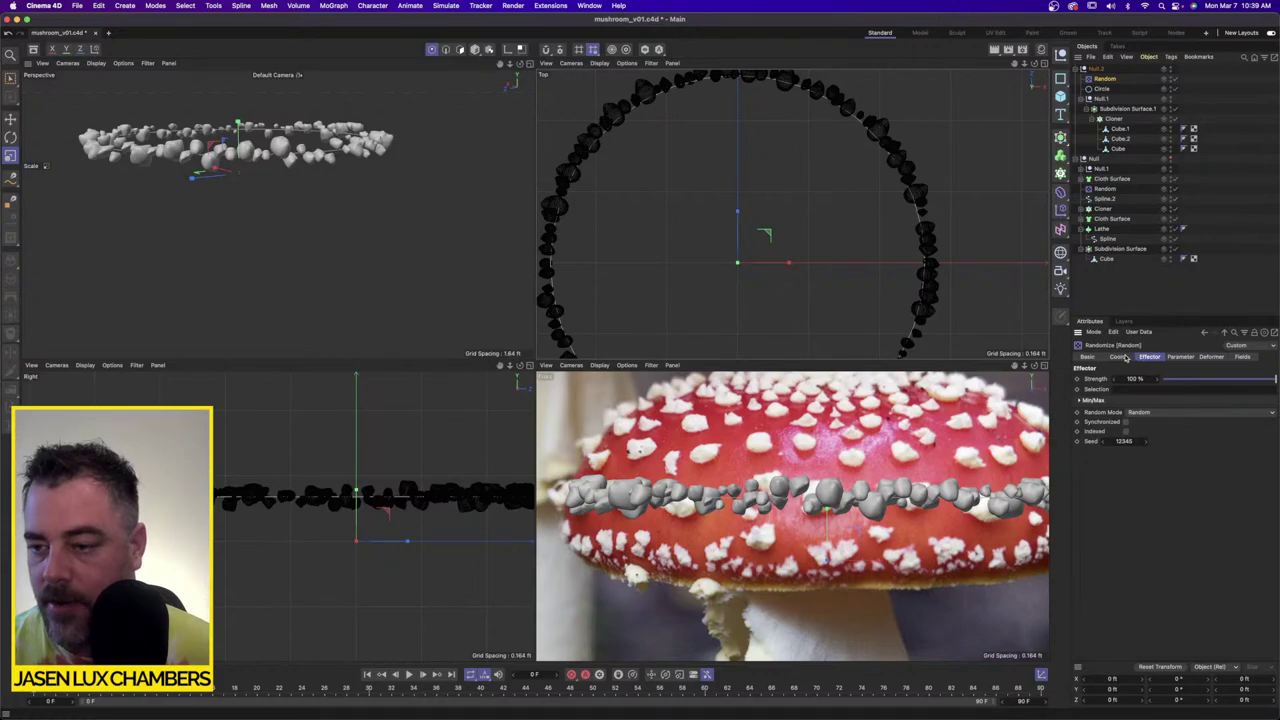
pyautogui.click(1124, 358)
pyautogui.click(1150, 358)
pyautogui.click(1194, 105)
pyautogui.click(1114, 120)
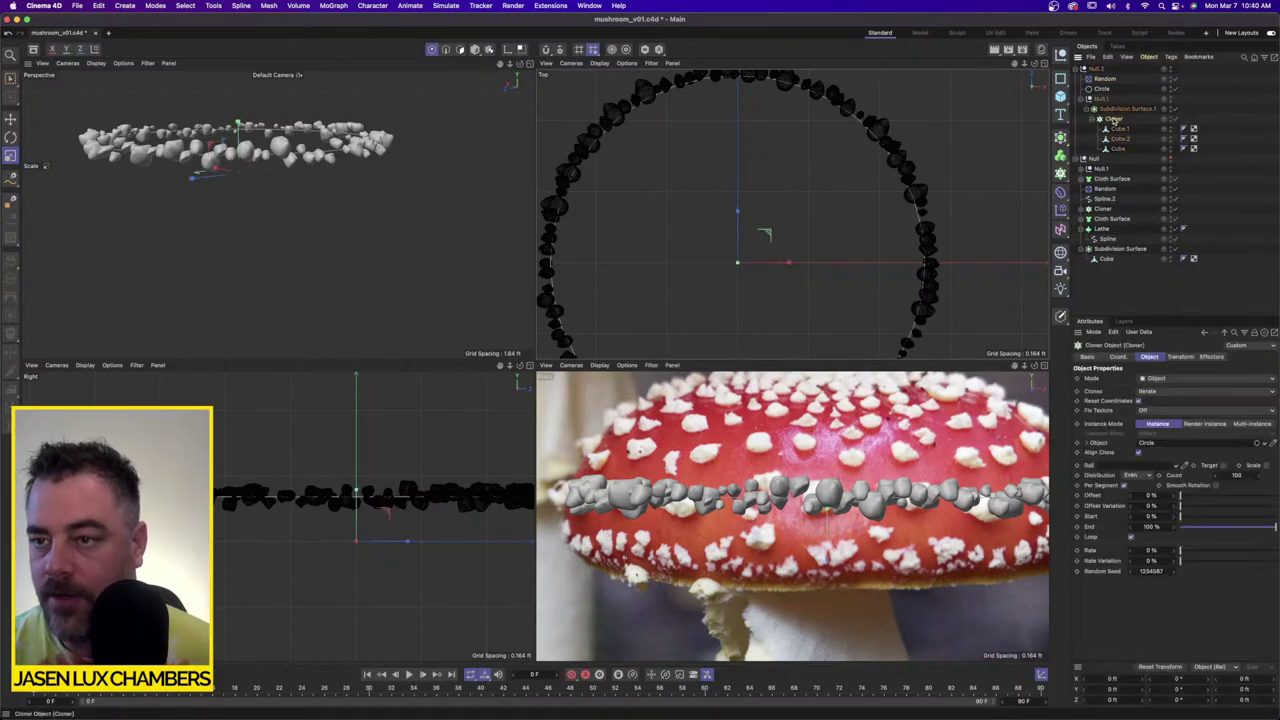
# Step: Reduce the second ring's Cloner count to 31 and scale up the points of its three wart cubes together
pyautogui.moveTo(1216, 481); pyautogui.dragTo(1216, 479)
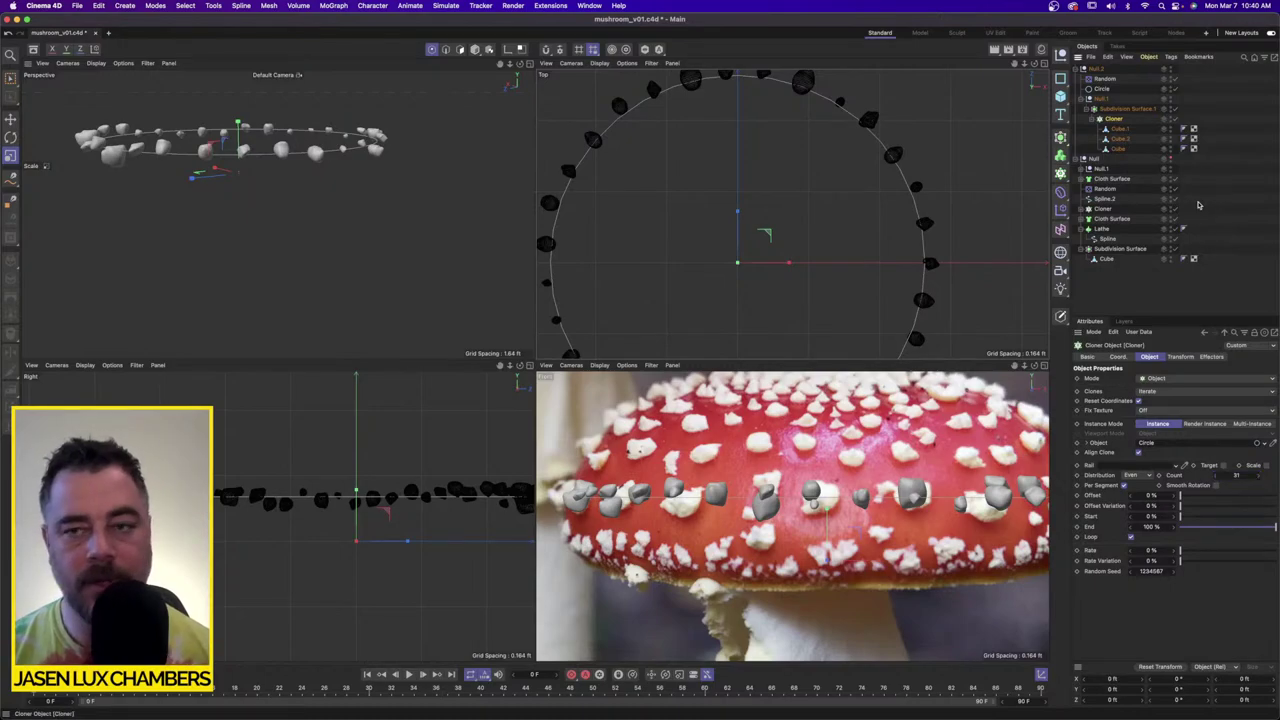
pyautogui.click(1118, 128)
pyautogui.keyDown('shift'); pyautogui.click(1116, 148); pyautogui.keyUp('shift')
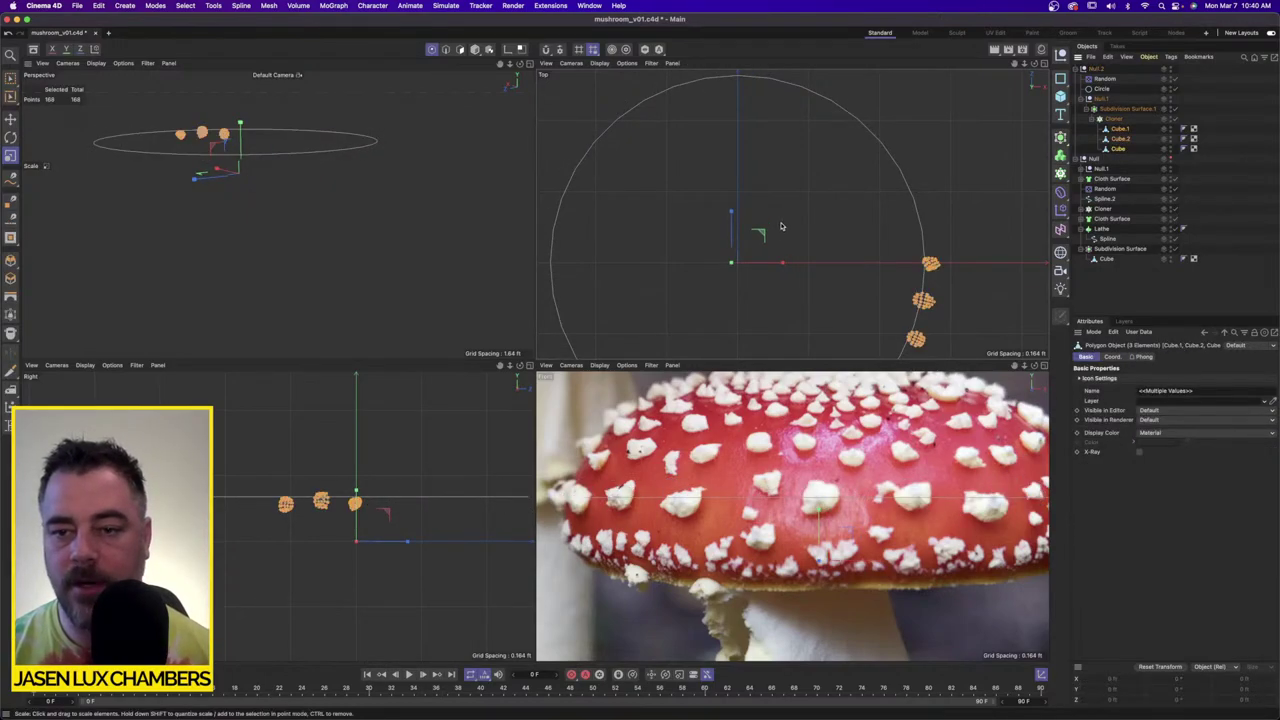
pyautogui.click(1076, 236)
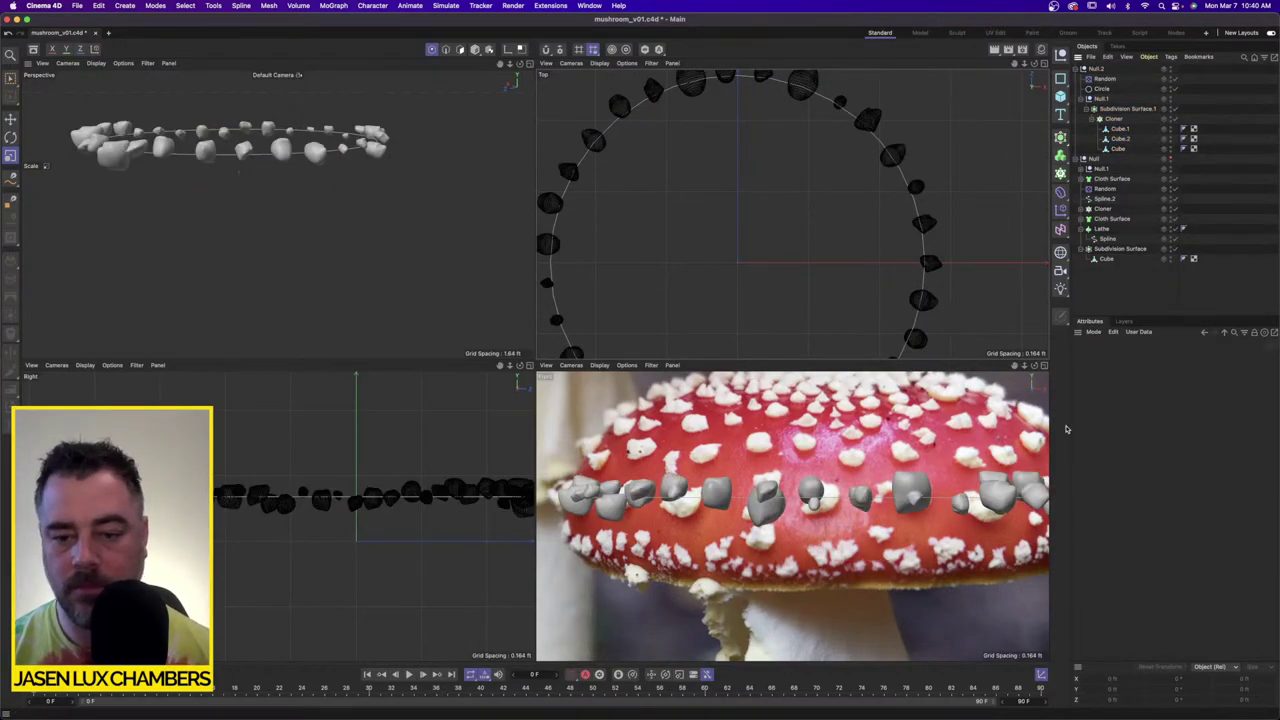
# Step: Unhide the mushroom and scale the second ring's Circle up slightly so the warts sit on the cap's surface
pyautogui.click(1170, 158)
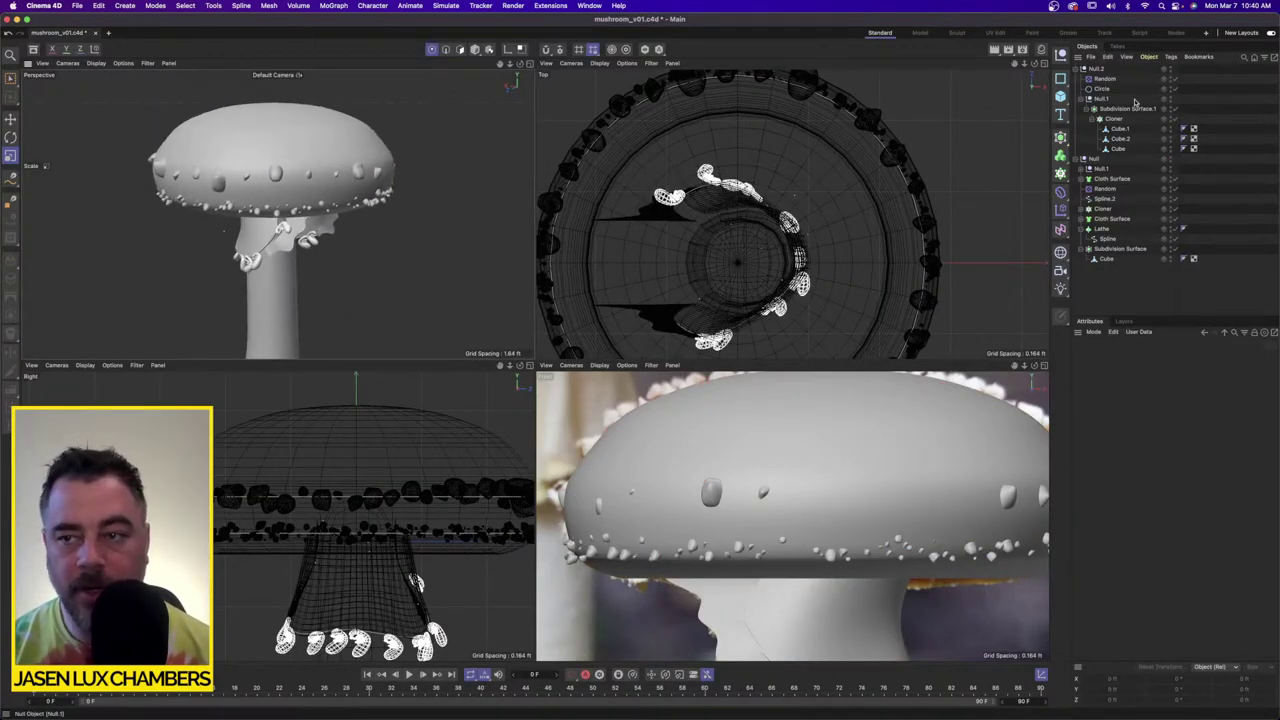
pyautogui.click(1101, 88)
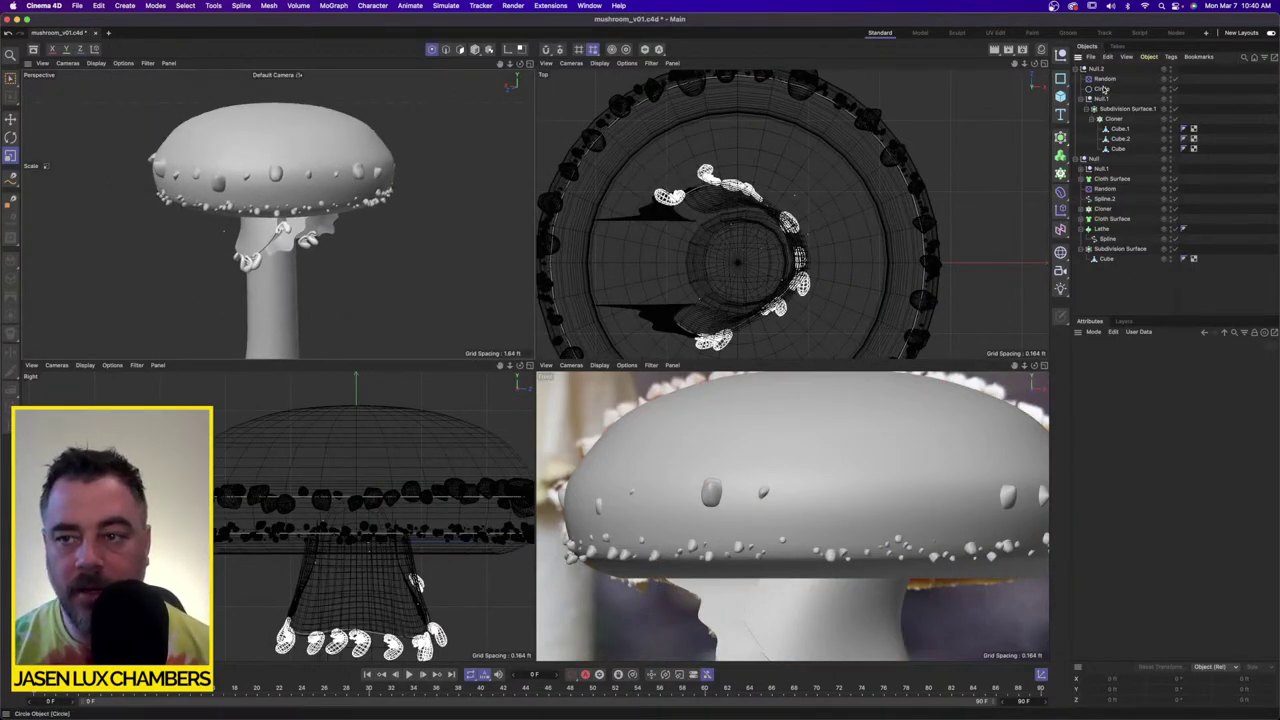
pyautogui.click(11, 156)
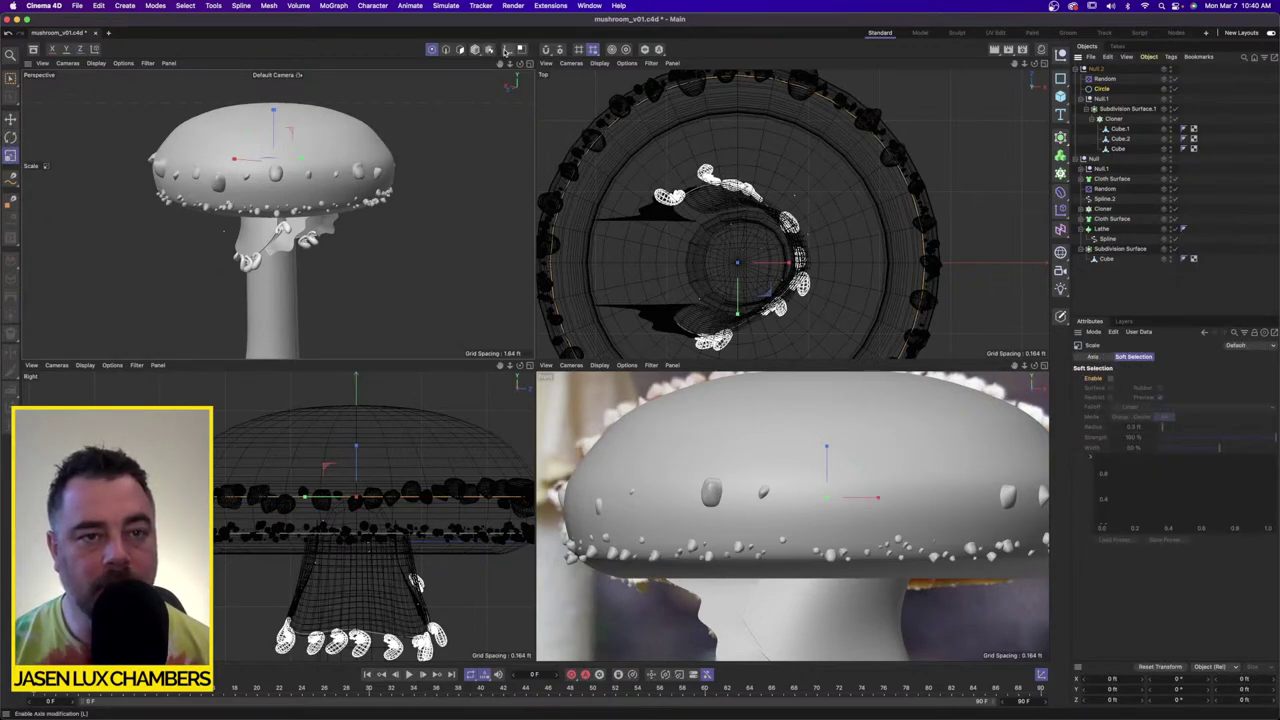
pyautogui.moveTo(290, 170); pyautogui.dragTo(343, 167)
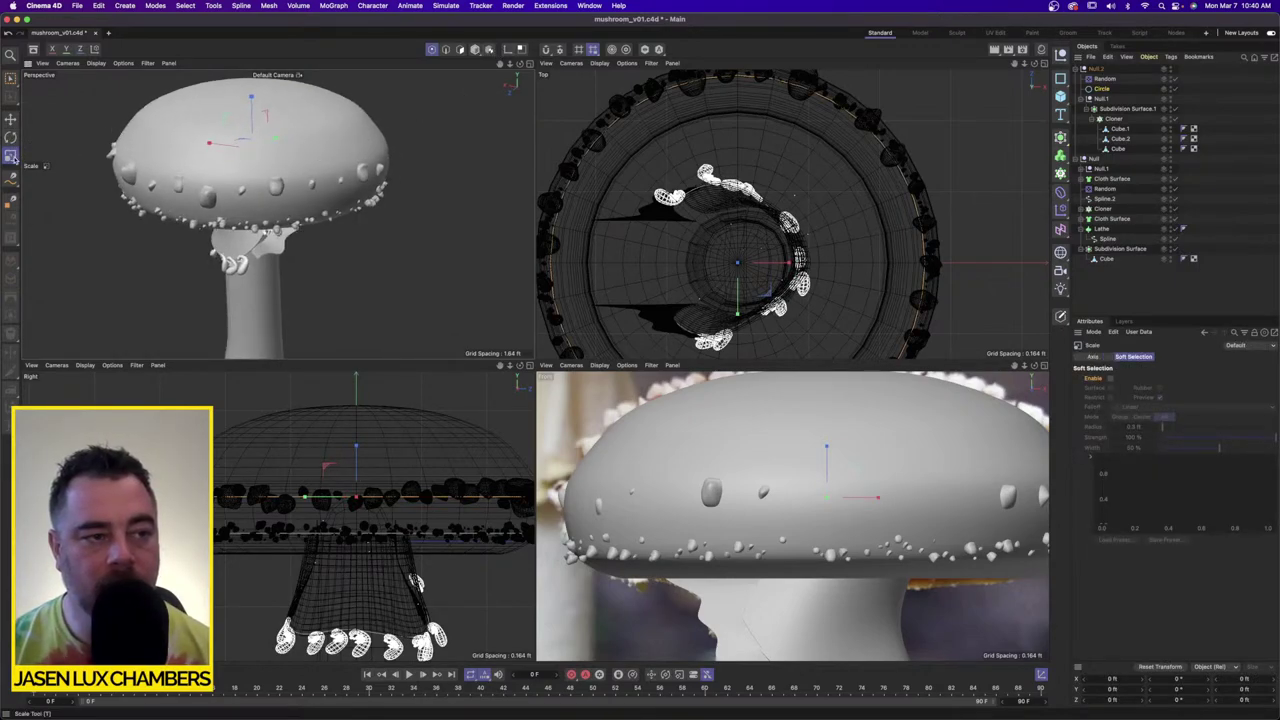
pyautogui.moveTo(98, 168)
pyautogui.mouseDown()
pyautogui.moveTo(139, 170)
pyautogui.moveTo(105, 175)
pyautogui.mouseUp()
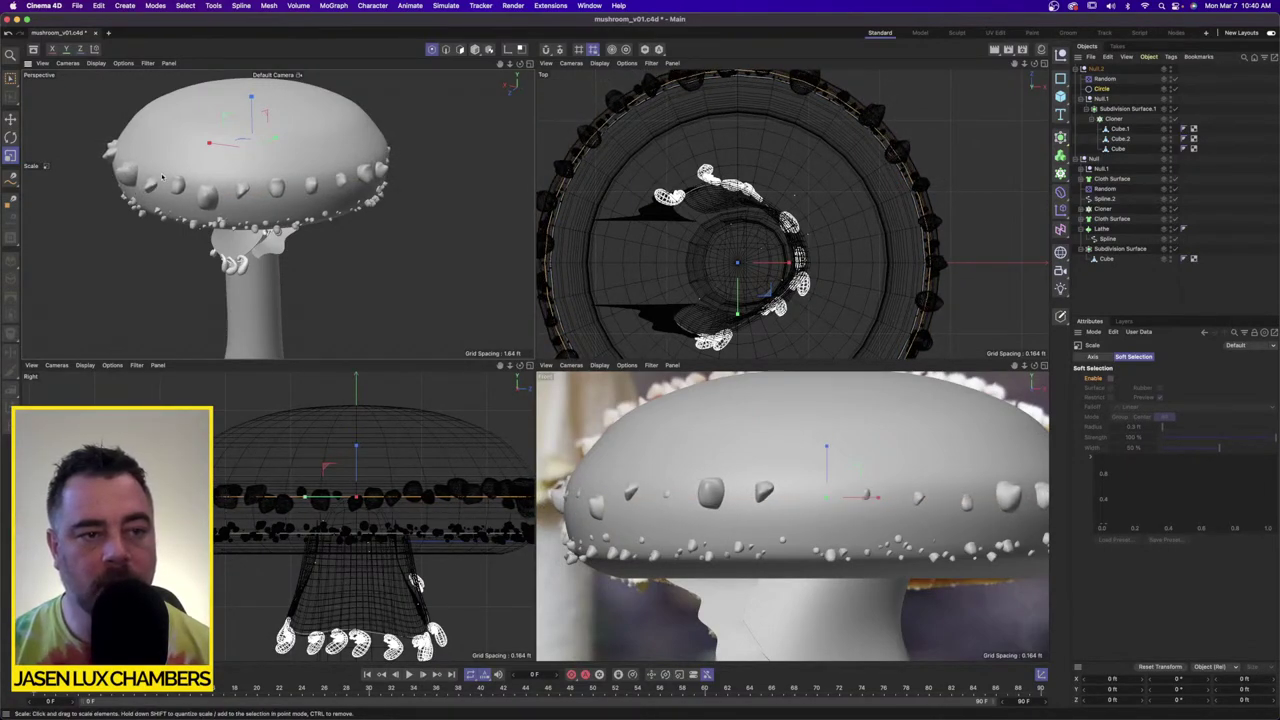
pyautogui.keyDown('alt'); pyautogui.moveTo(250, 190); pyautogui.dragTo(276, 242); pyautogui.keyUp('alt')
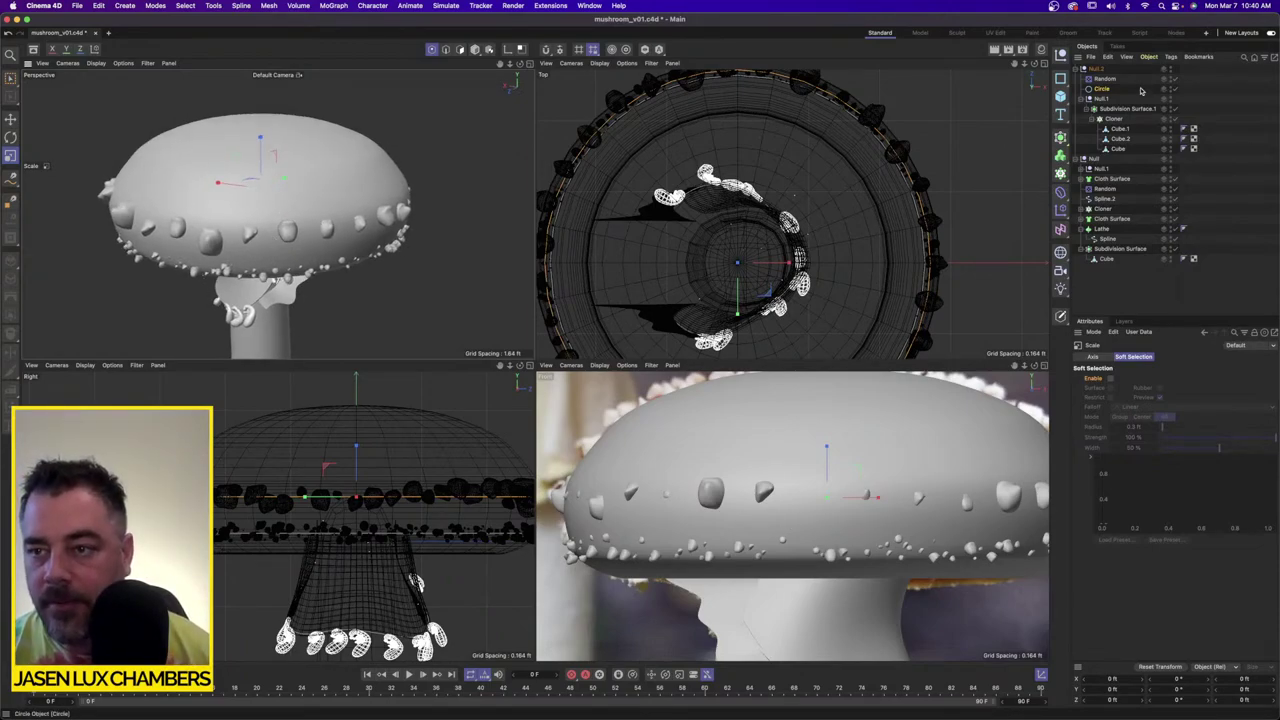
# Step: Duplicate the second ring's null and nest the original Null.2 inside the main mushroom model's null
pyautogui.click(1077, 69)
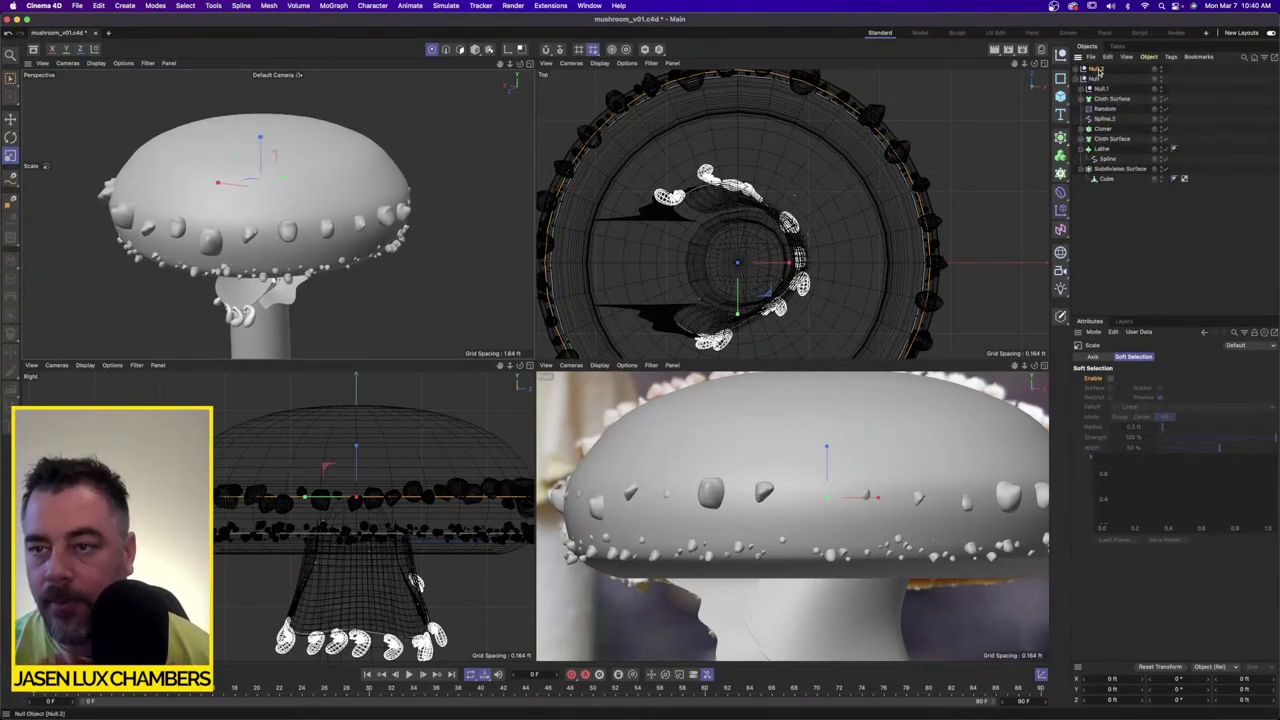
pyautogui.click(1099, 71)
pyautogui.press('super+v')
pyautogui.moveTo(1097, 79); pyautogui.dragTo(1099, 89)
# Step: Rename the main model's null as mushroom and hide it in the viewports
pyautogui.click(1096, 80)
pyautogui.doubleClick(1098, 79)
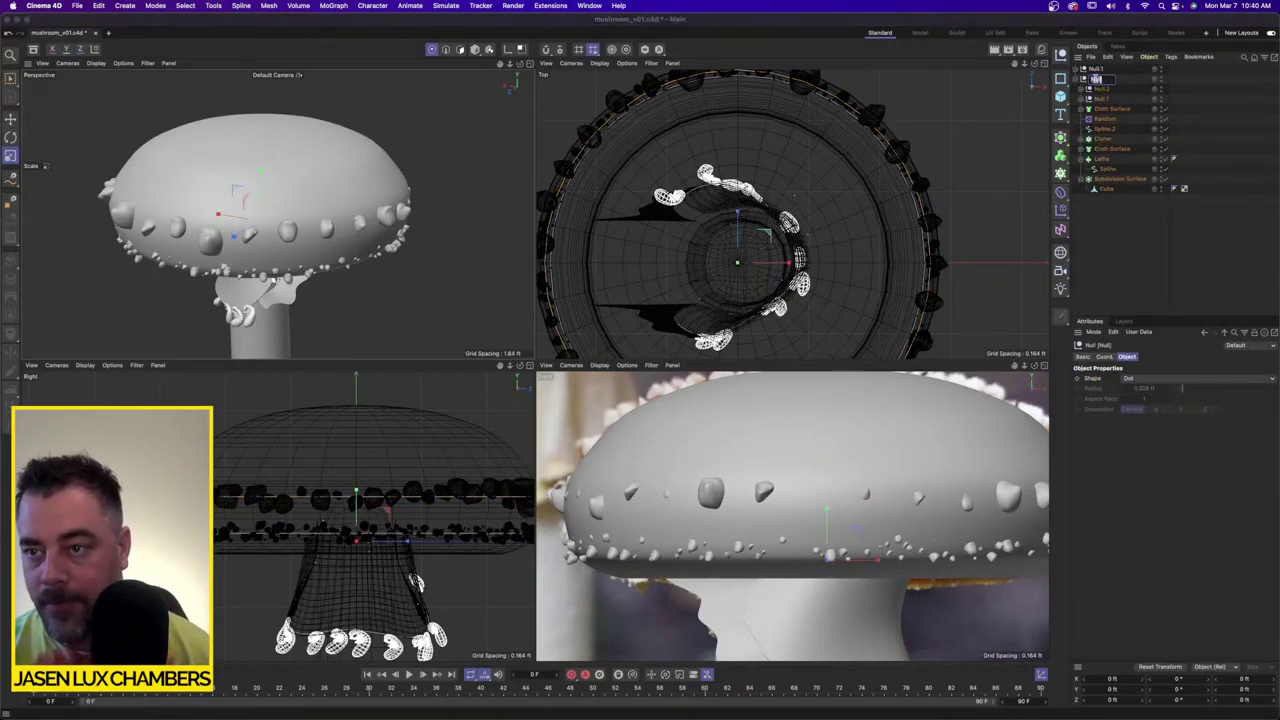
pyautogui.write('mushroom')
pyautogui.press('Return')
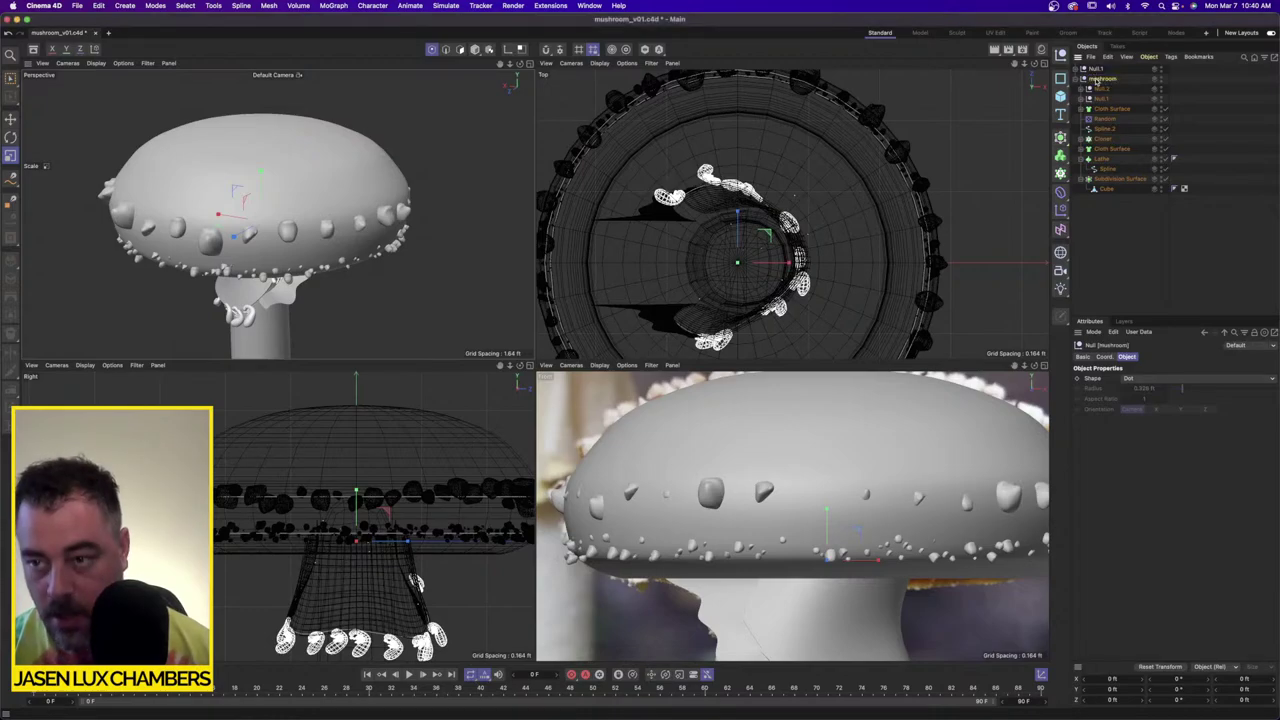
pyautogui.doubleClick(1162, 78)
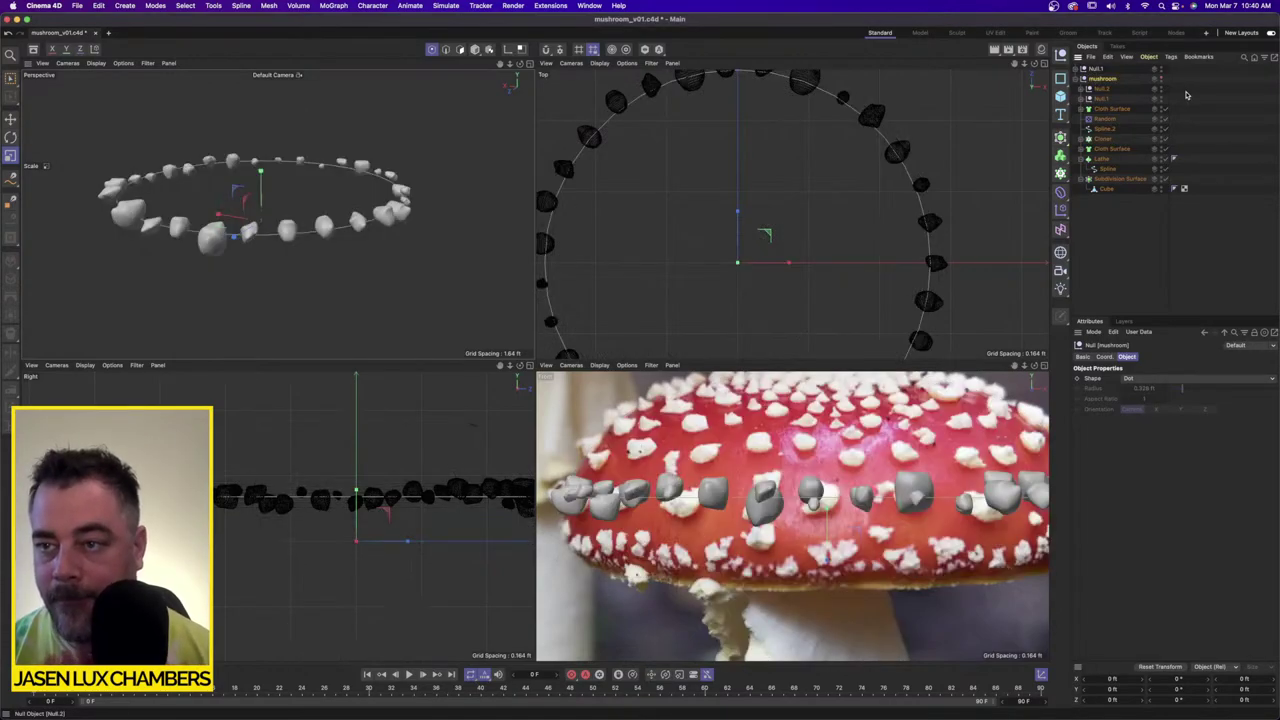
# Step: Save the scene and move the duplicated ring's null straight up to the next row of warts in the reference photo
pyautogui.press('super+s')
pyautogui.click(1097, 70)
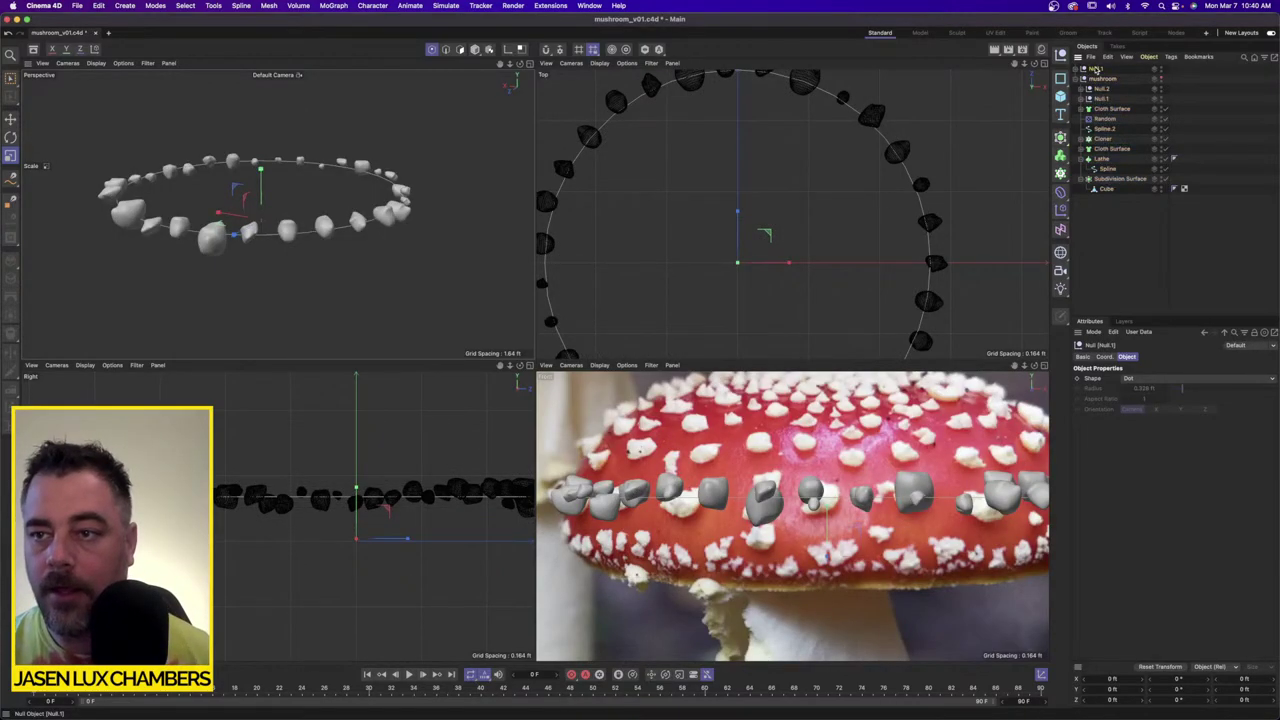
pyautogui.press('e')
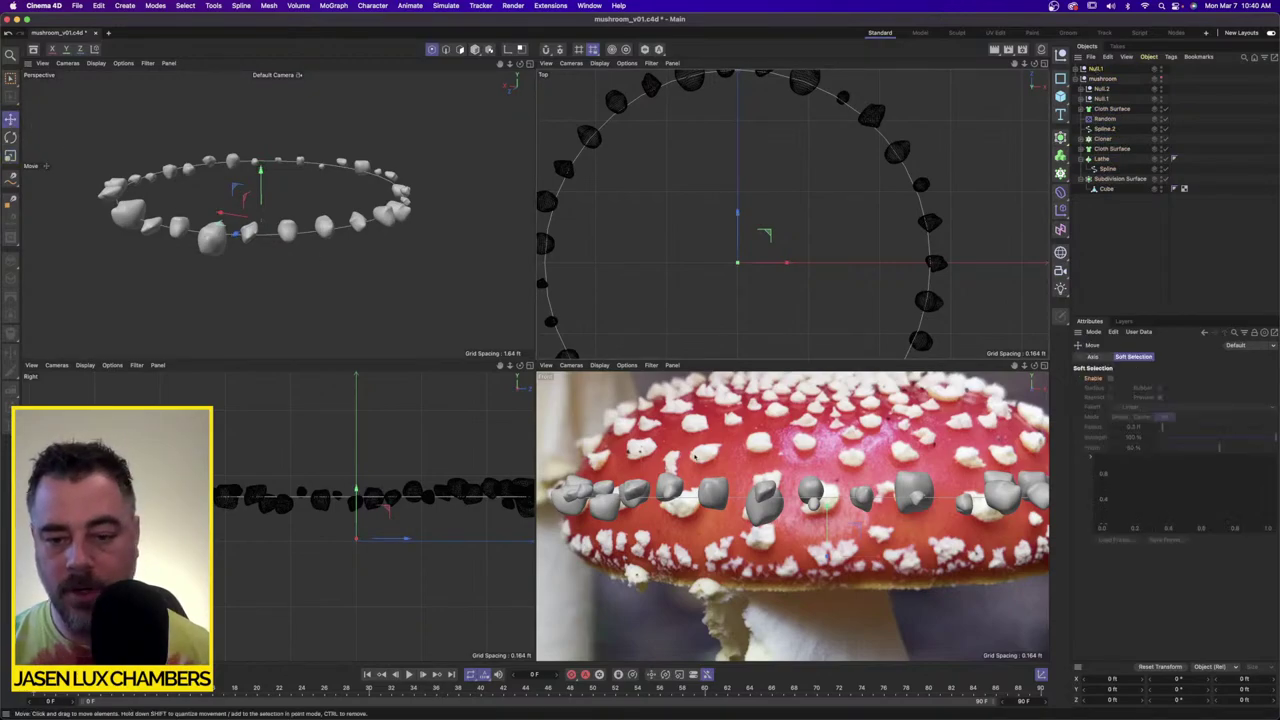
pyautogui.moveTo(825, 527); pyautogui.dragTo(825, 480)
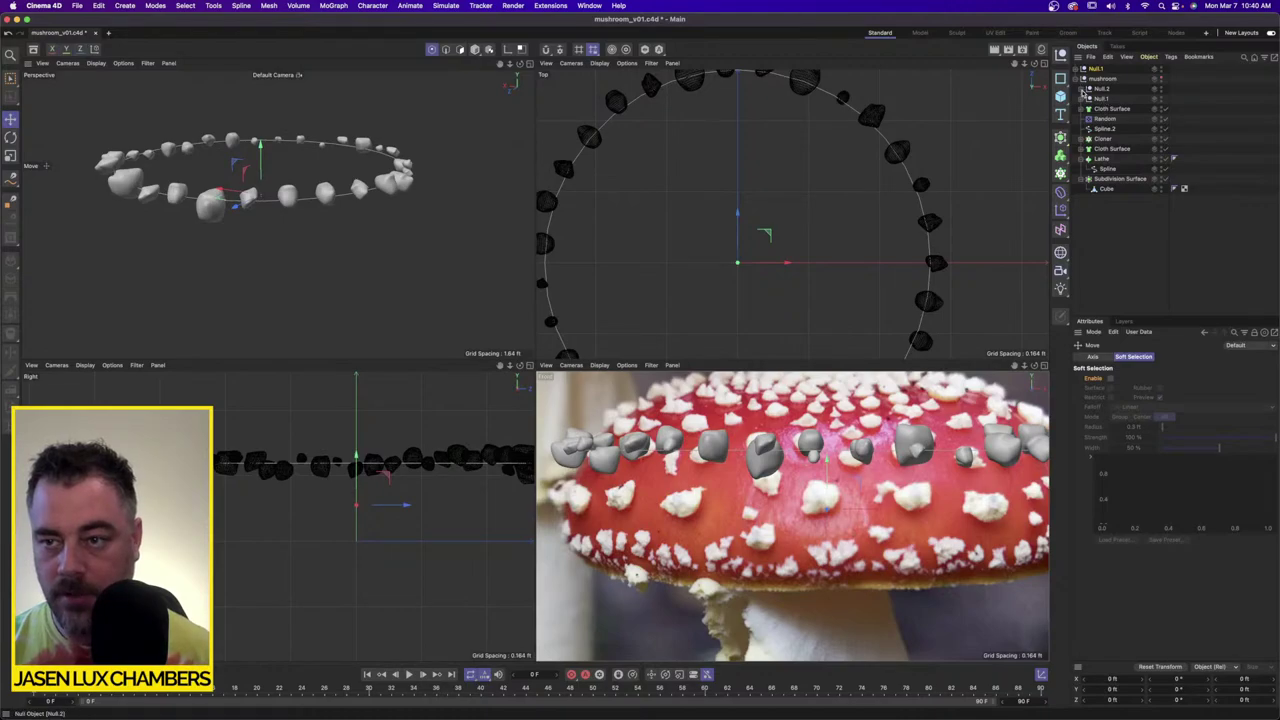
pyautogui.click(1083, 89)
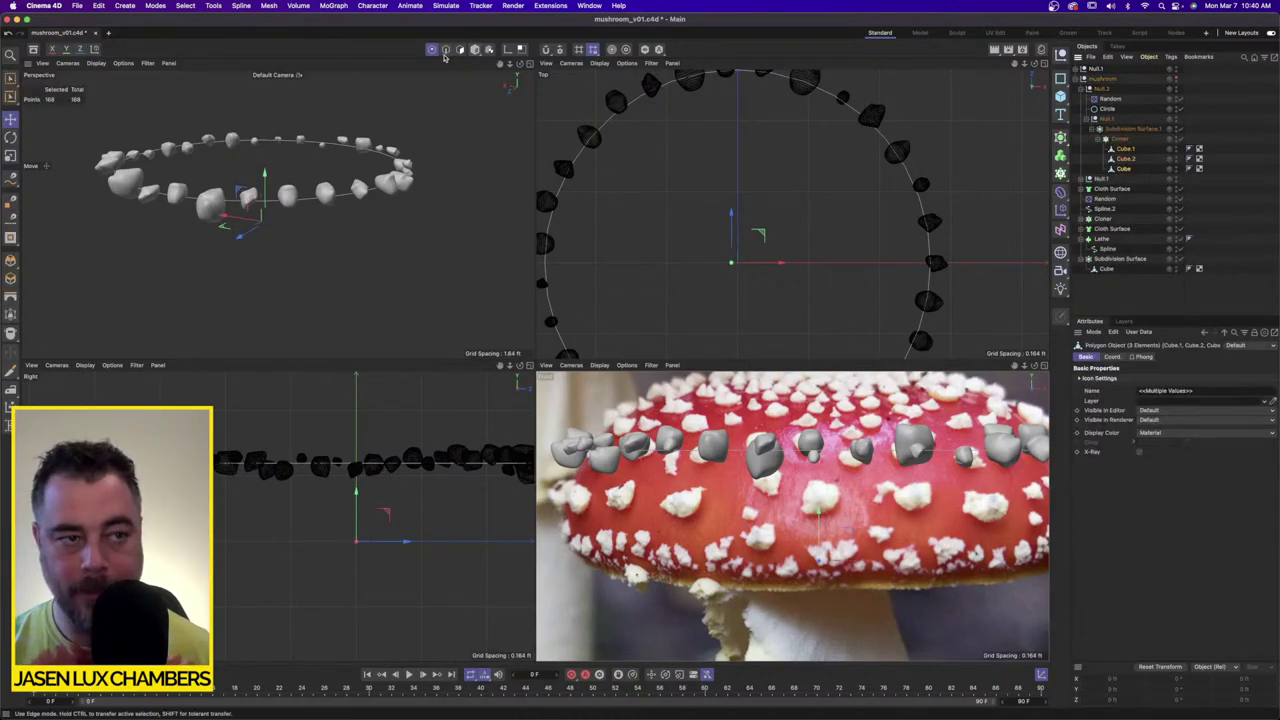
pyautogui.click(10, 155)
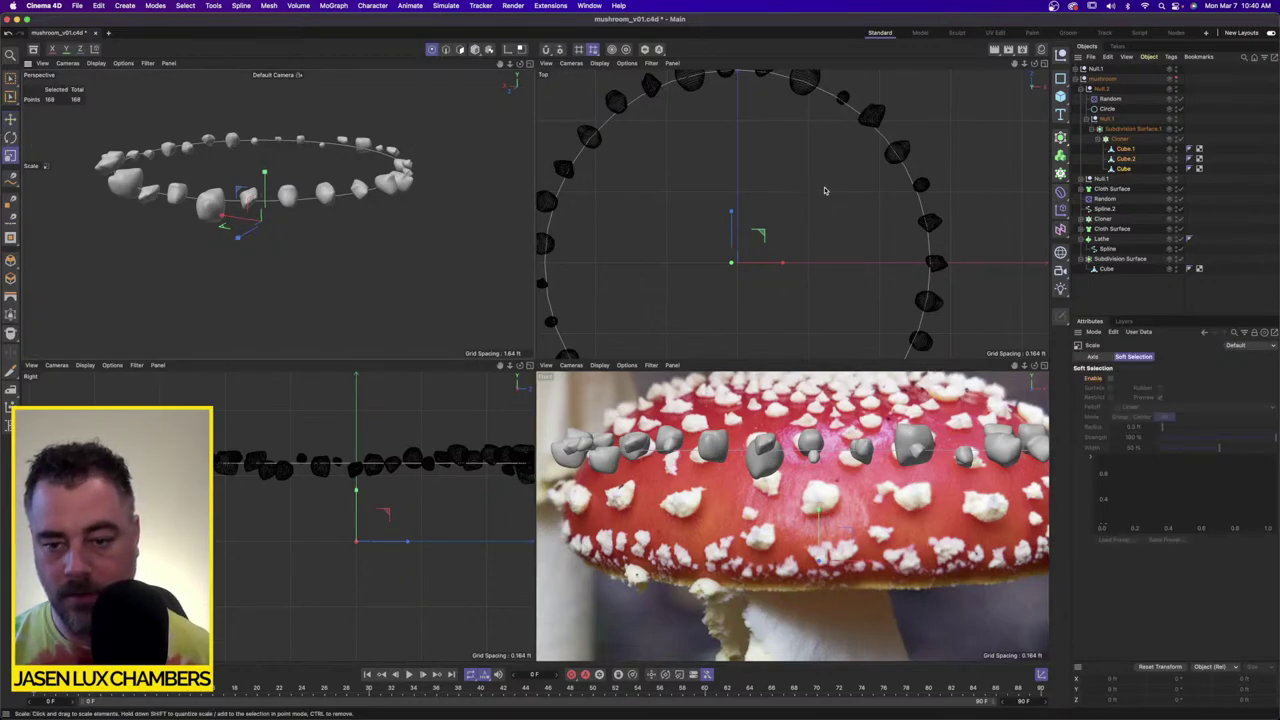
pyautogui.moveTo(825, 190); pyautogui.dragTo(791, 190)
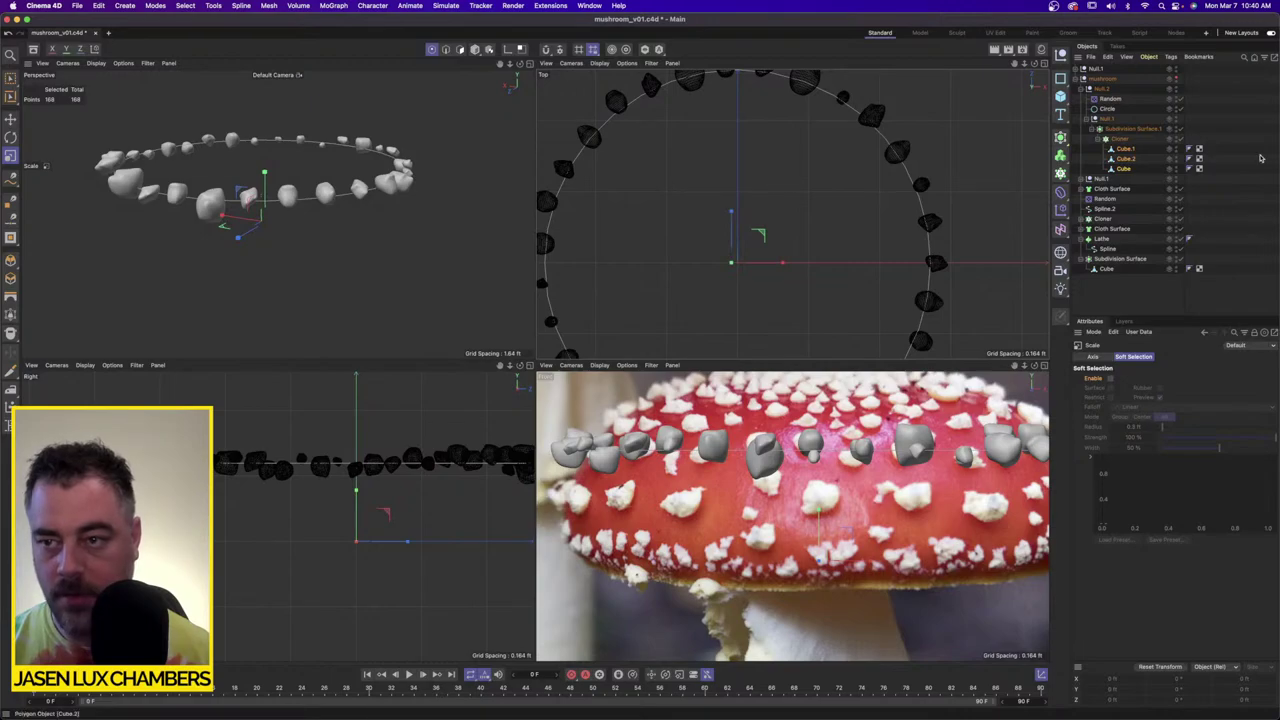
pyautogui.click(1182, 89)
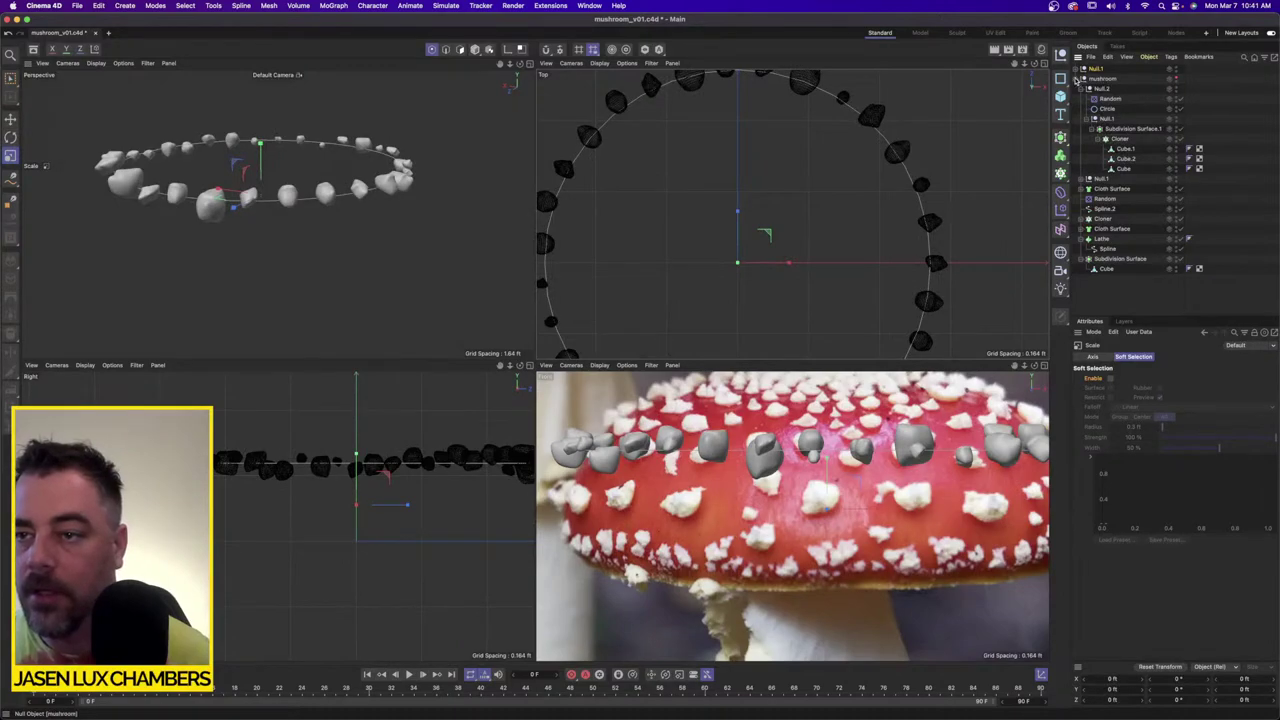
# Step: Scale down the points of all three wart cubes in the duplicated ring's Cloner together
pyautogui.click(1076, 79)
pyautogui.click(1076, 69)
pyautogui.click(1081, 99)
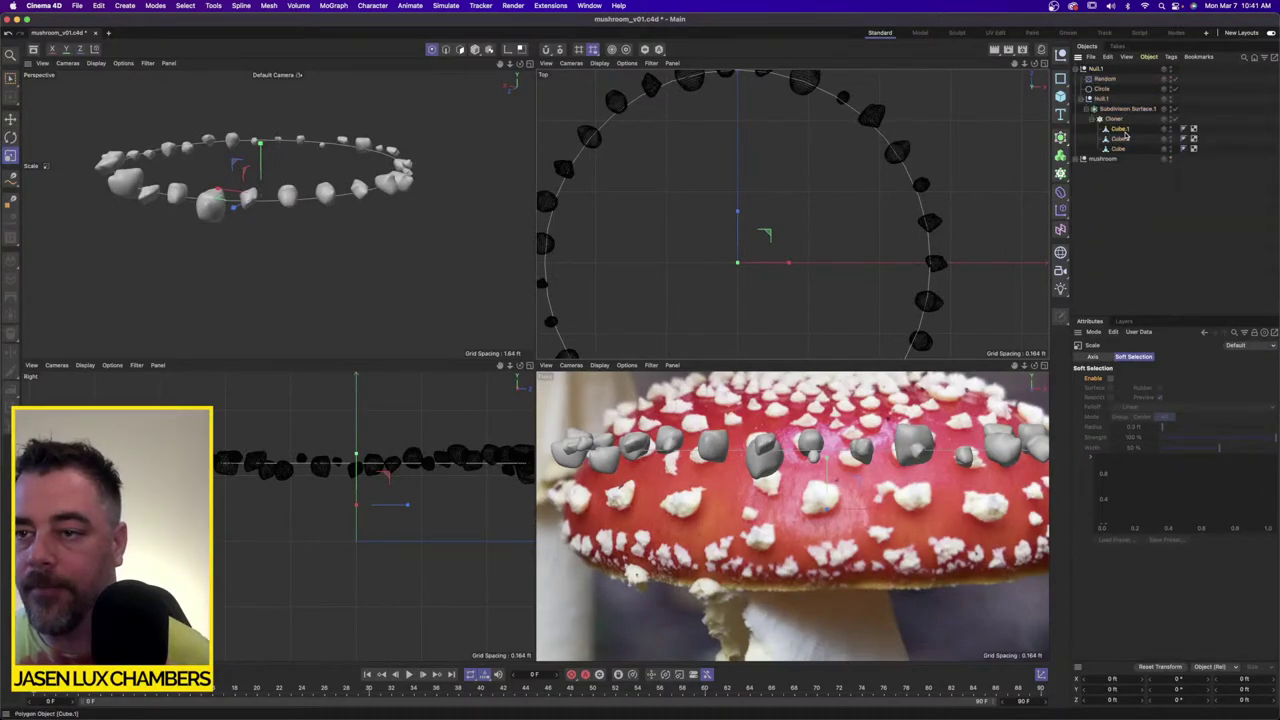
pyautogui.click(1120, 129)
pyautogui.keyDown('shift'); pyautogui.click(1119, 149); pyautogui.keyUp('shift')
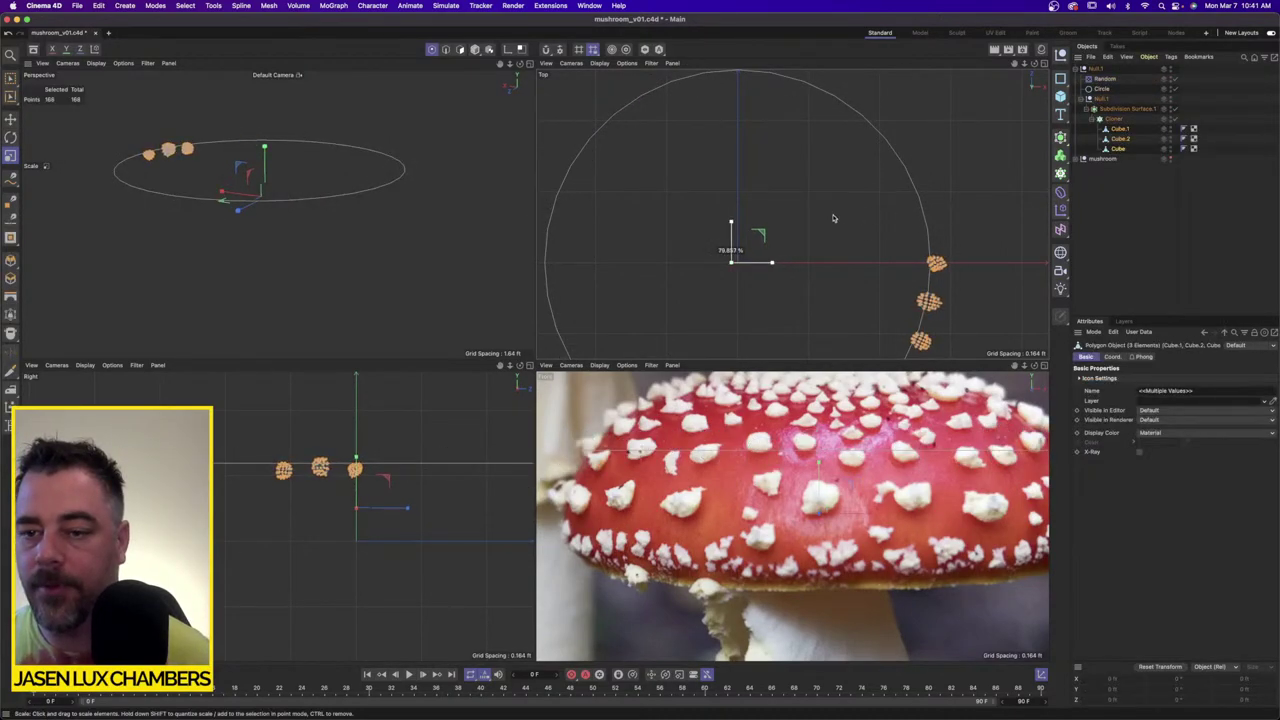
pyautogui.click(1148, 216)
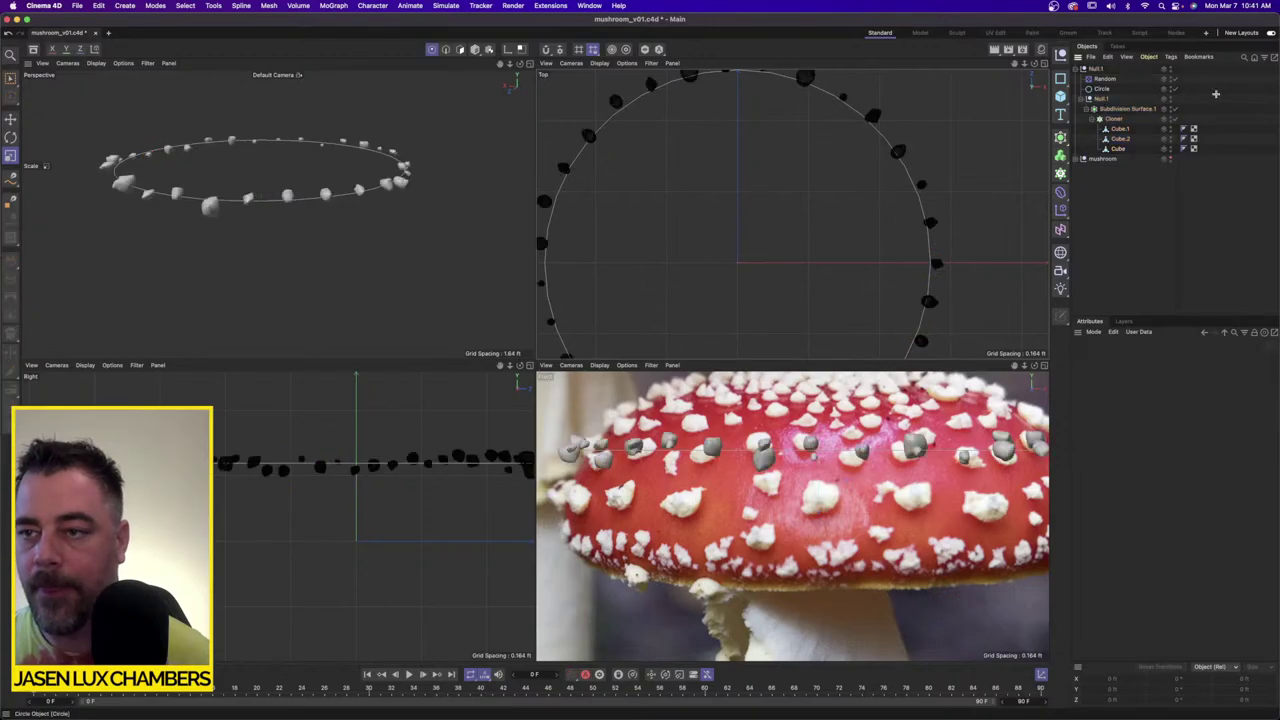
# Step: Unhide the mushroom and scale the third ring's Circle down to about 92% to fit the cap, removing any stray Rectangle
pyautogui.click(1170, 159)
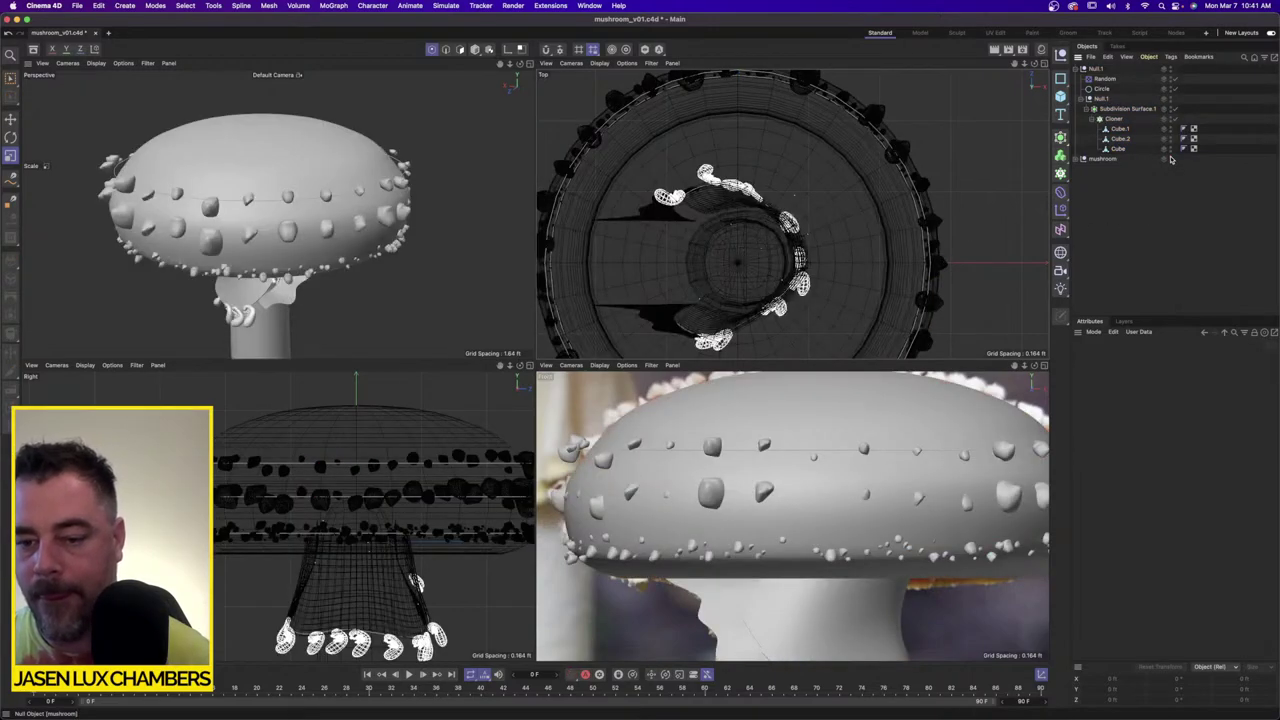
pyautogui.click(1102, 88)
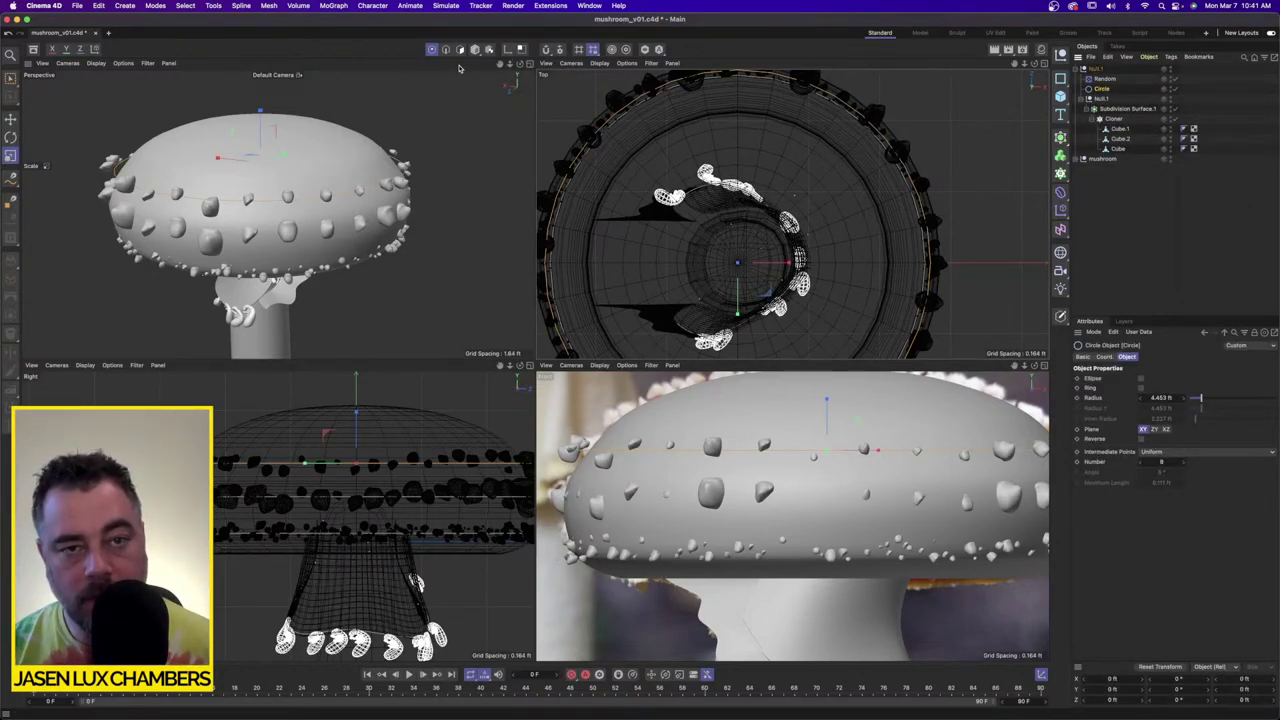
pyautogui.click(10, 157)
pyautogui.moveTo(424, 197); pyautogui.dragTo(379, 191)
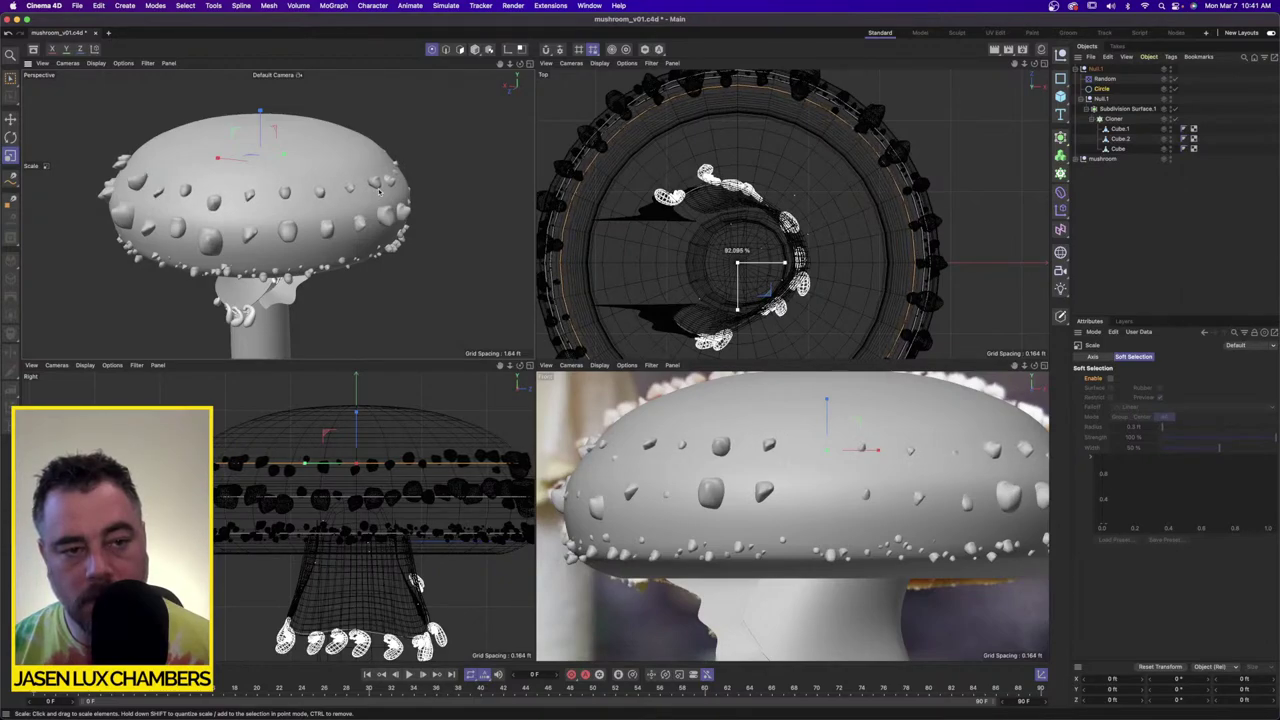
pyautogui.click(1061, 78)
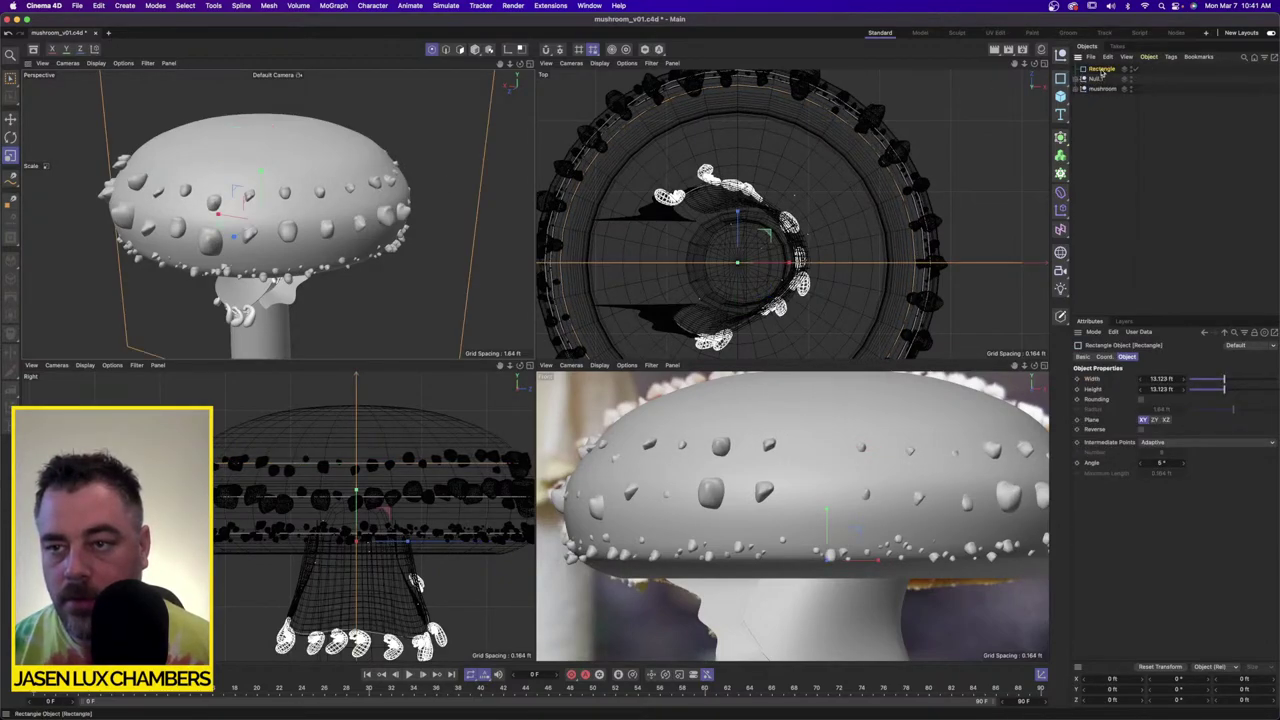
pyautogui.press('Delete')
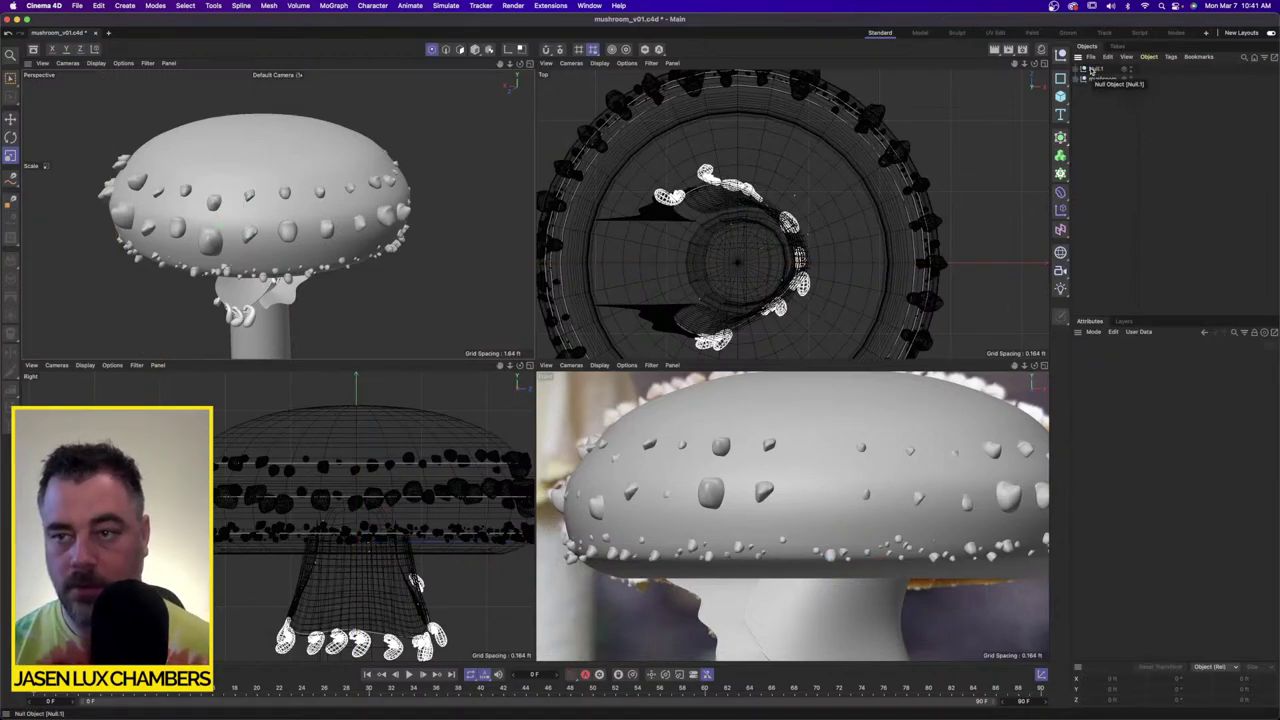
# Step: Take Null.2 out of the mushroom null and duplicate it together with the third ring's null
pyautogui.click(1078, 79)
pyautogui.click(1102, 89)
pyautogui.click(1088, 89)
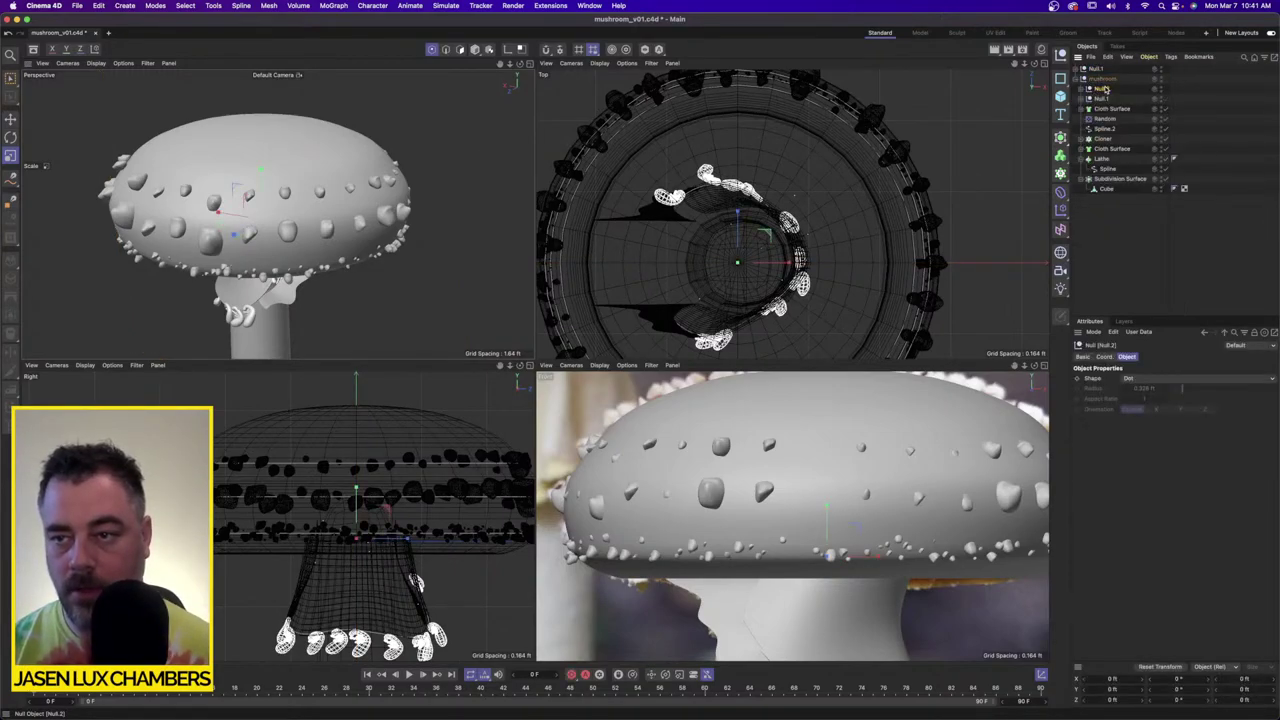
pyautogui.moveTo(1110, 80); pyautogui.dragTo(1103, 80)
pyautogui.keyDown('shift'); pyautogui.click(1098, 68); pyautogui.keyUp('shift')
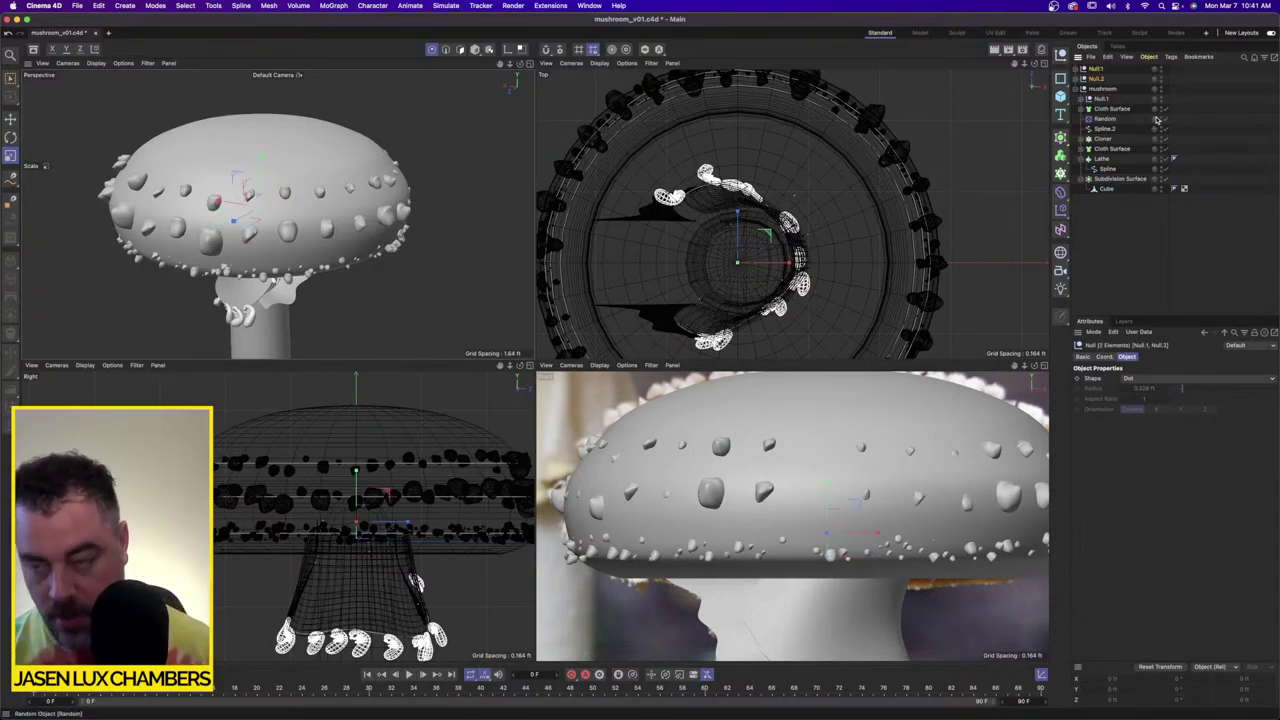
pyautogui.press('super+c')
pyautogui.press('super+v')
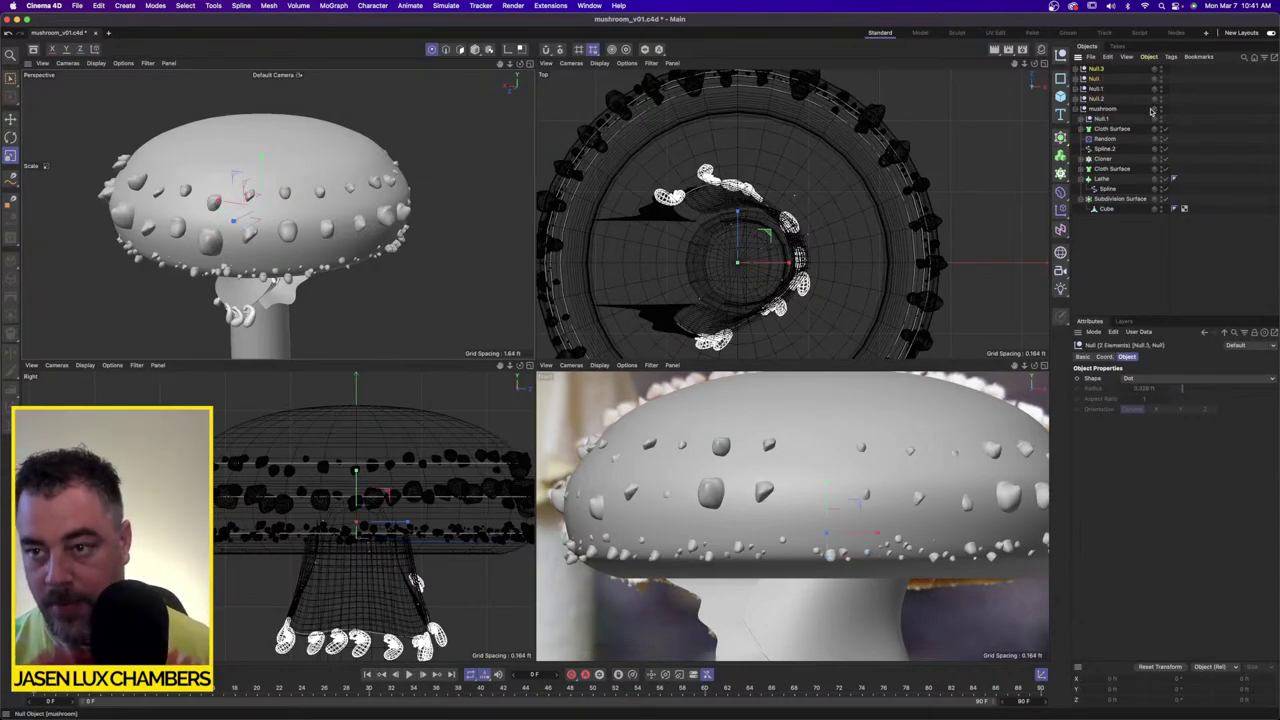
# Step: Raise the two duplicated rings up the cap and scale them down together to follow its narrowing upper curve
pyautogui.click(10, 119)
pyautogui.moveTo(259, 152); pyautogui.dragTo(254, 145)
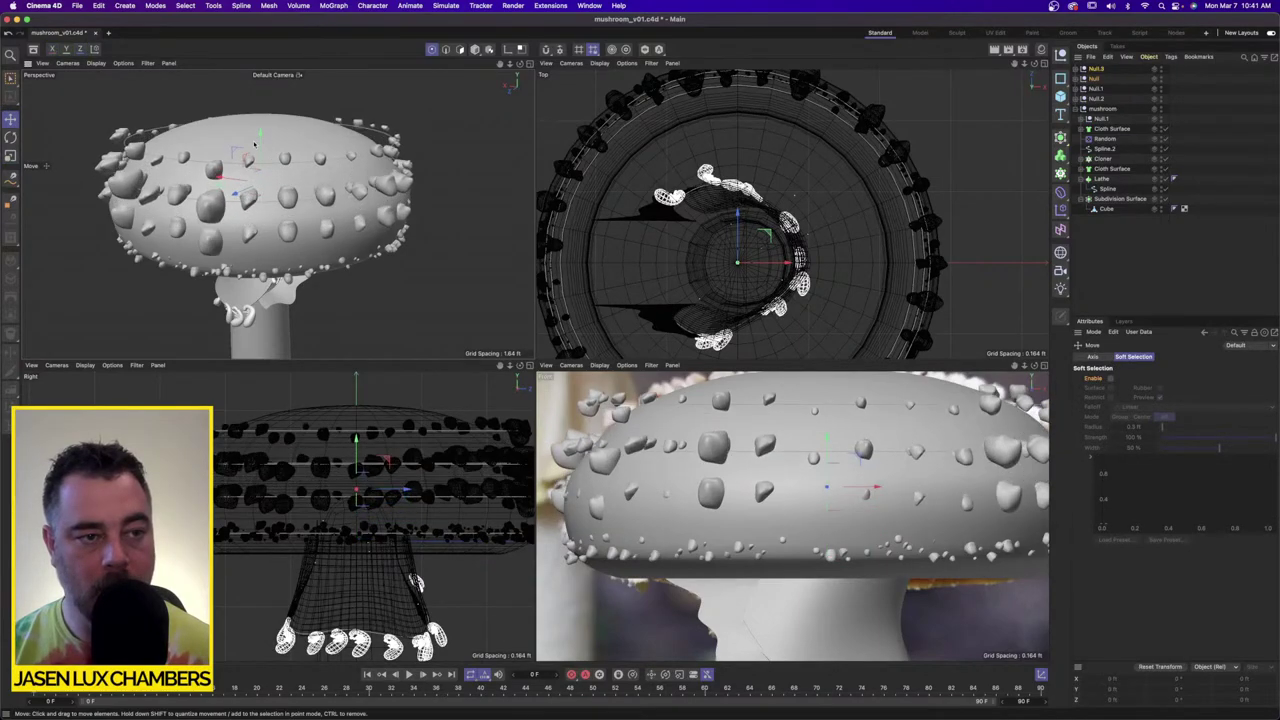
pyautogui.click(10, 156)
pyautogui.moveTo(448, 276); pyautogui.dragTo(342, 280)
pyautogui.click(10, 119)
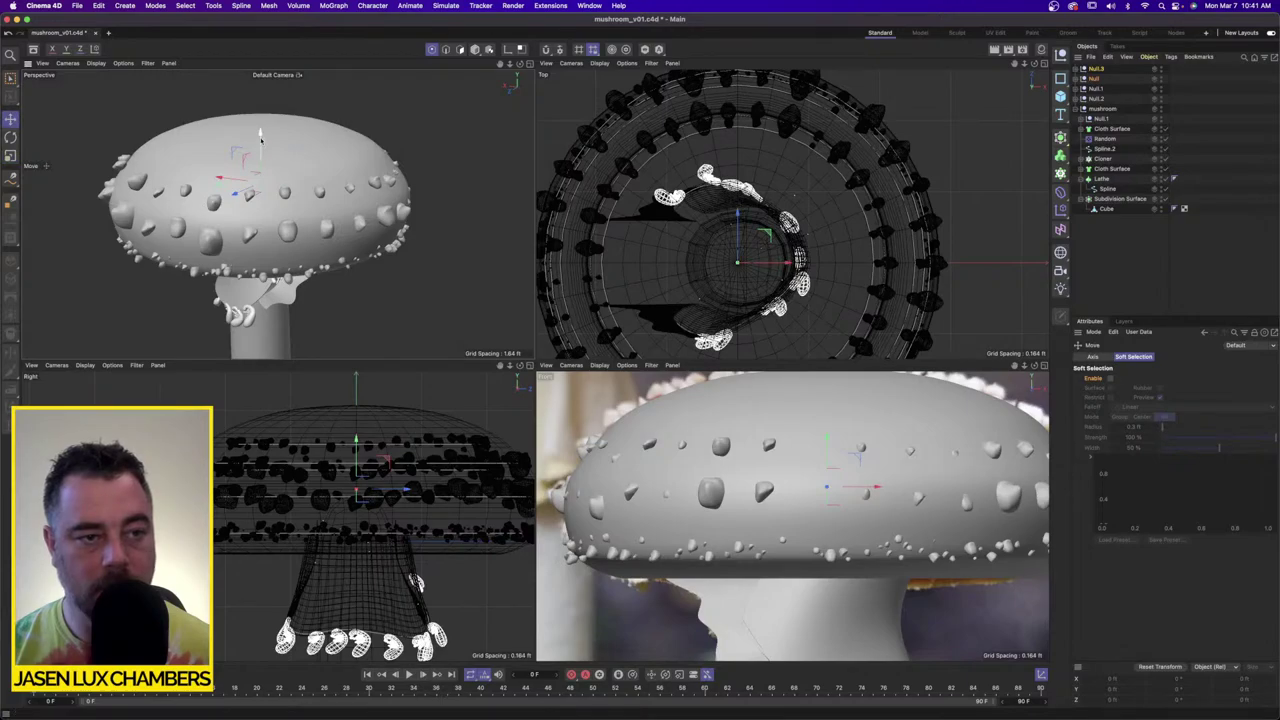
pyautogui.moveTo(259, 140)
pyautogui.mouseDown()
pyautogui.moveTo(260, 108)
pyautogui.moveTo(267, 117)
pyautogui.mouseUp()
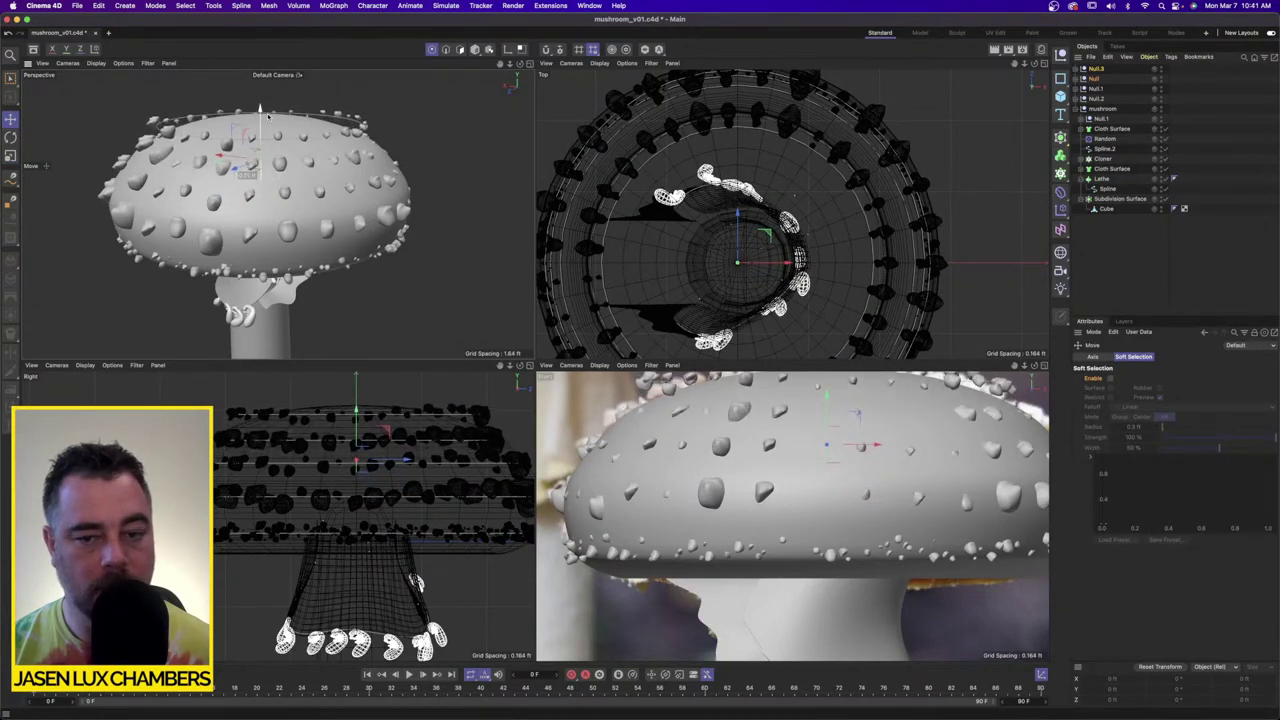
# Step: Hide the mushroom, nest Null.1 and Null.2 inside its null, and compare the remaining two rings with the reference photo
pyautogui.click(1161, 108)
pyautogui.click(1098, 98)
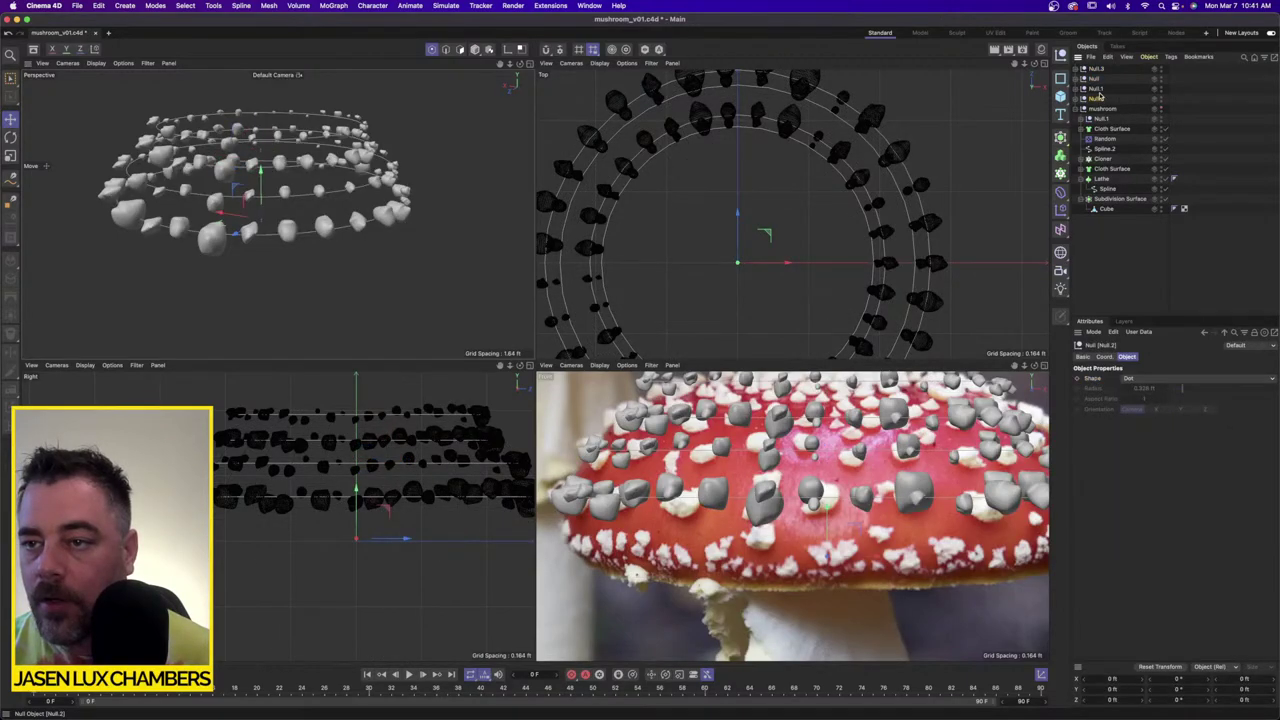
pyautogui.keyDown('shift'); pyautogui.click(1098, 89); pyautogui.keyUp('shift')
pyautogui.moveTo(1098, 91); pyautogui.dragTo(1103, 109)
pyautogui.scroll(-1, 860, 442)
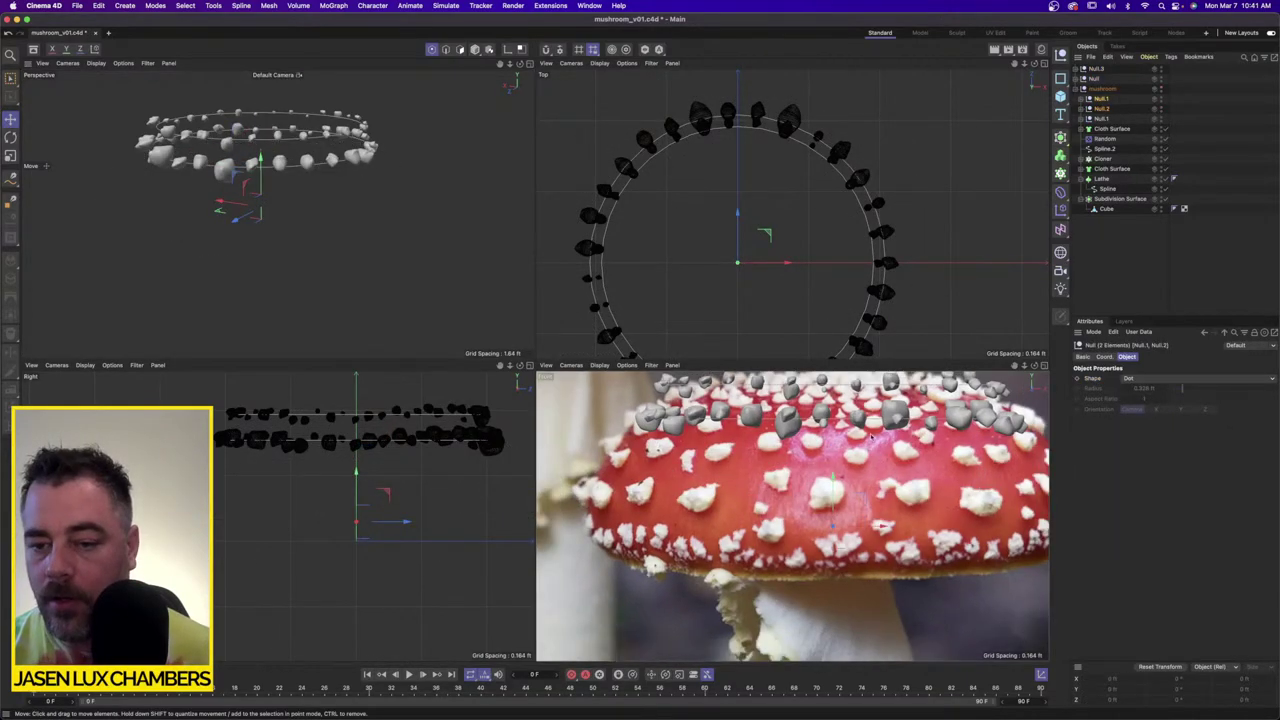
pyautogui.keyDown('alt'); pyautogui.moveTo(860, 440); pyautogui.dragTo(874, 509, button='middle'); pyautogui.keyUp('alt')
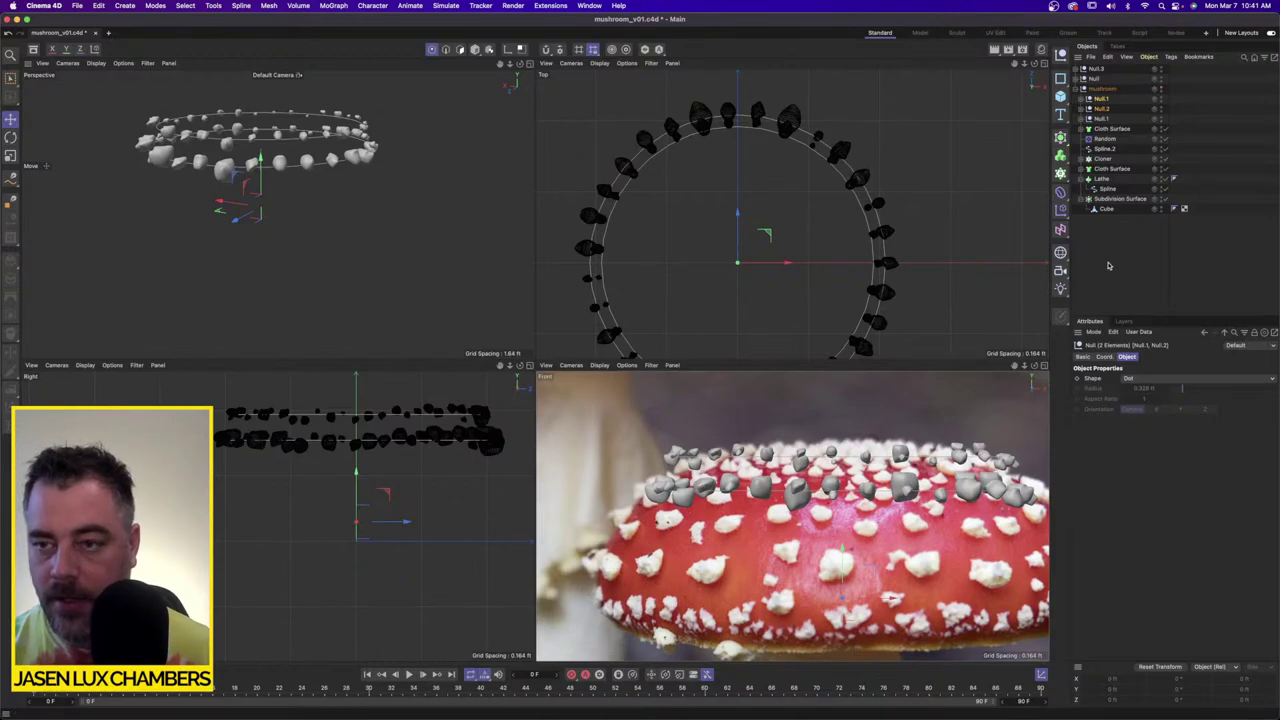
pyautogui.click(1161, 90)
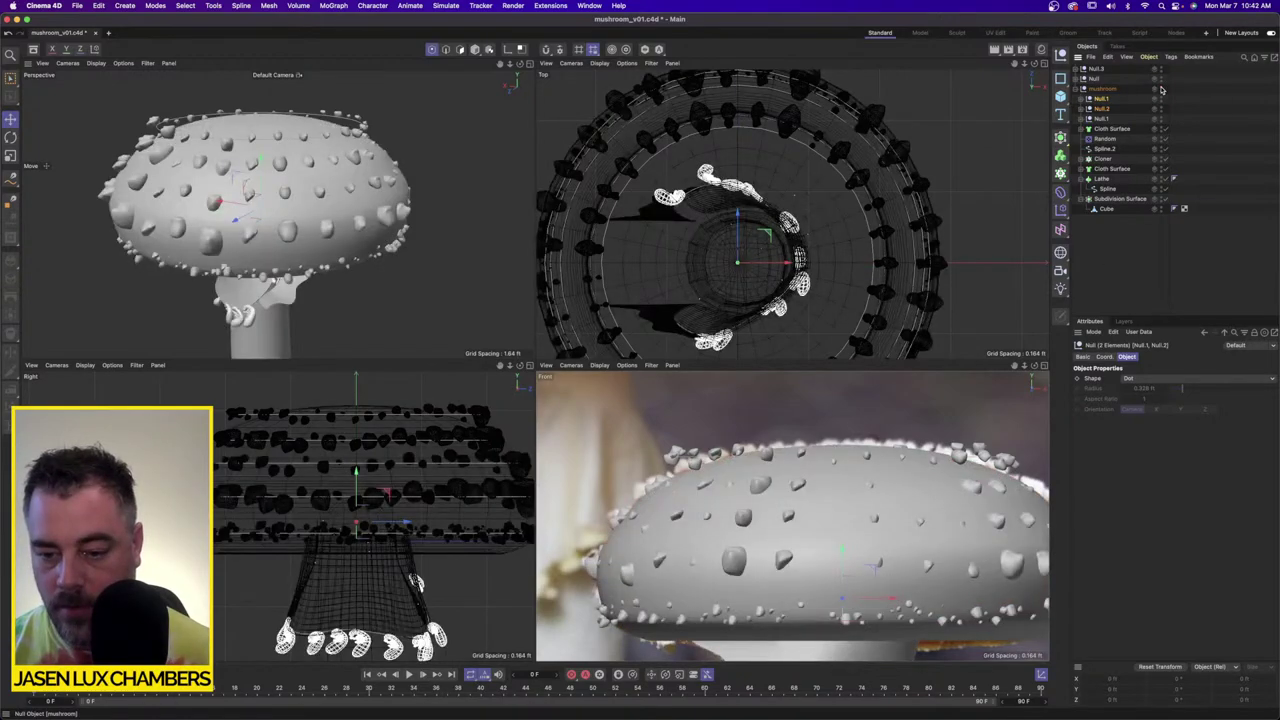
pyautogui.click(1161, 90)
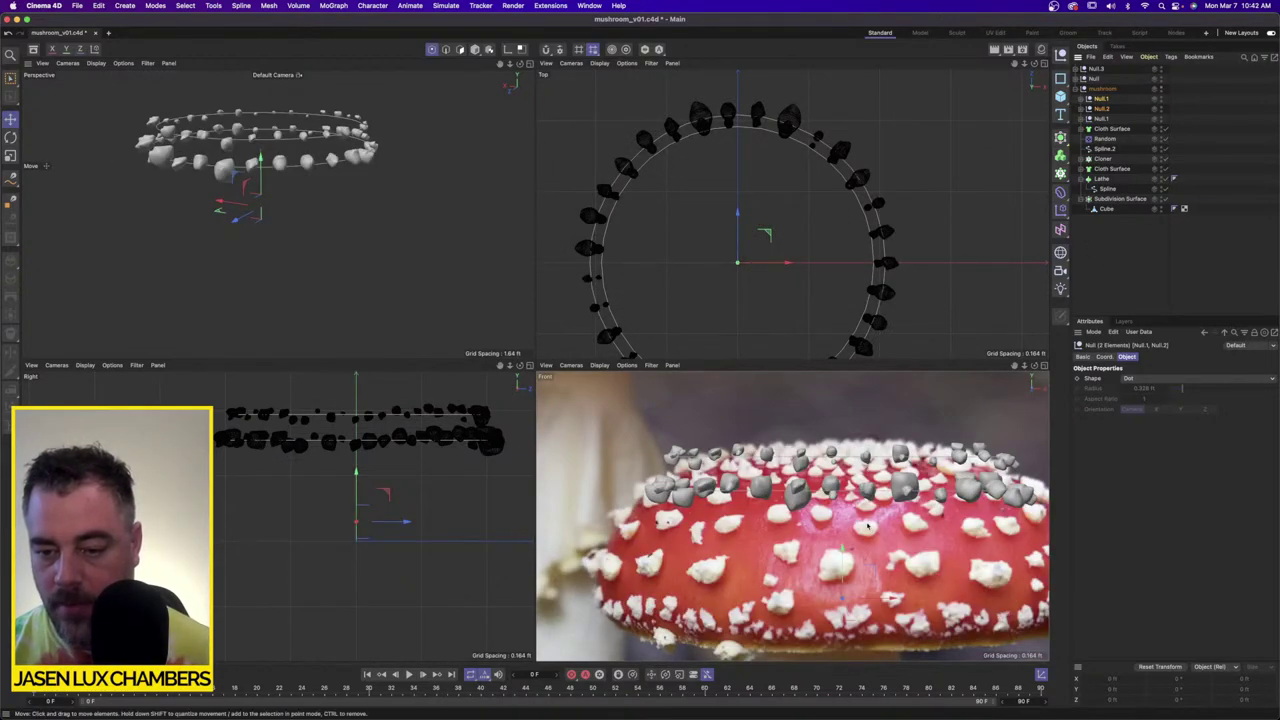
# Step: Adjust the heights of the Null and Null.3 rings against the reference photo and unhide the mushroom
pyautogui.click(1094, 79)
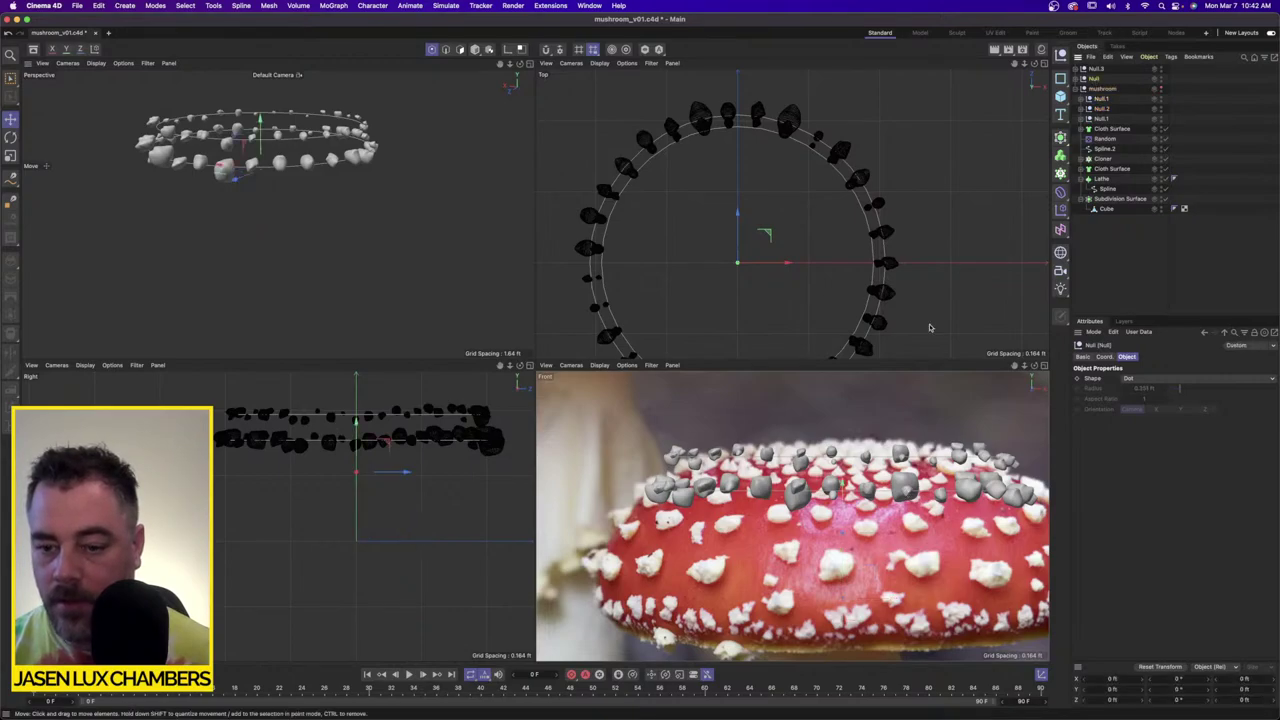
pyautogui.moveTo(846, 490)
pyautogui.mouseDown()
pyautogui.moveTo(843, 468)
pyautogui.moveTo(843, 479)
pyautogui.mouseUp()
pyautogui.click(1099, 70)
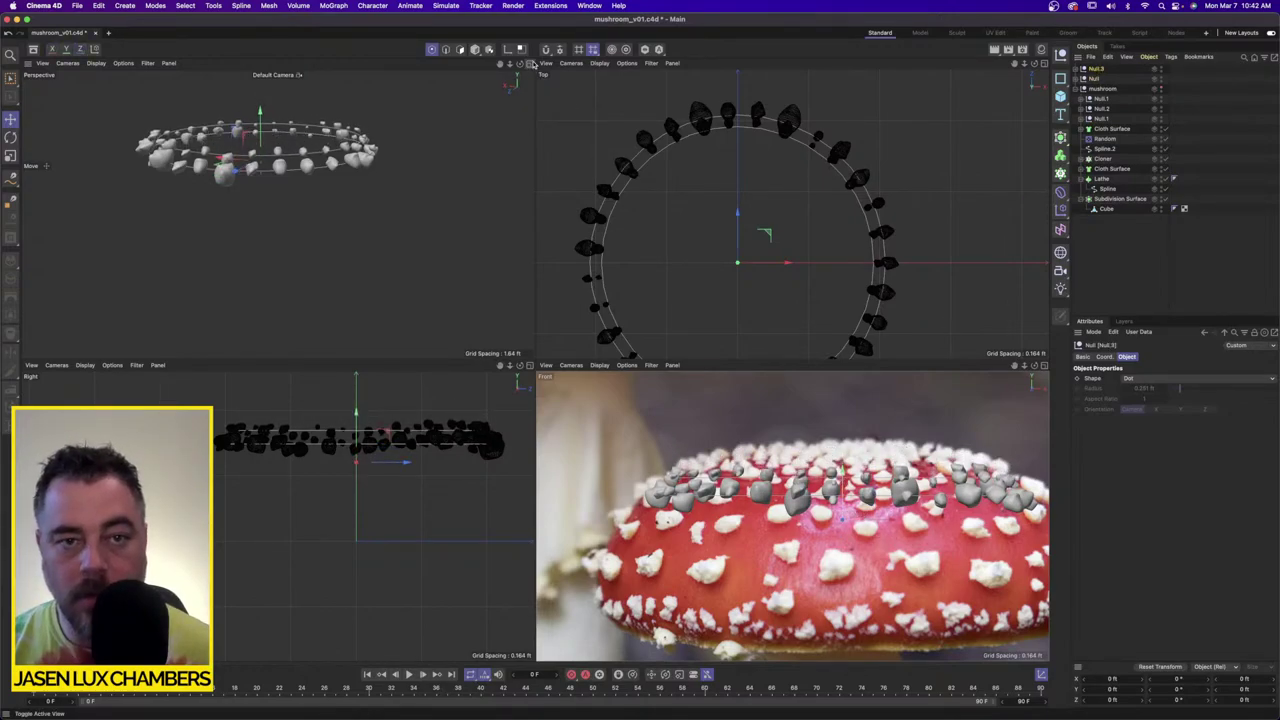
pyautogui.press('F1')
pyautogui.click(1155, 88)
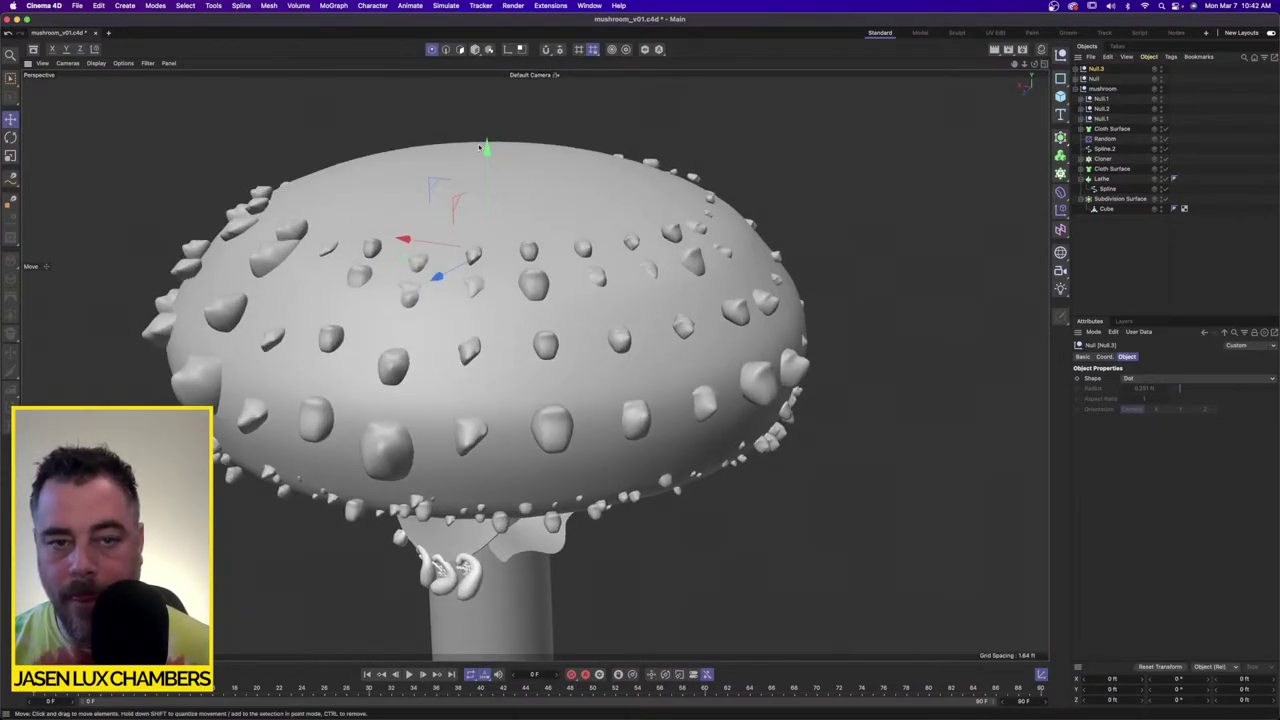
pyautogui.moveTo(487, 148); pyautogui.dragTo(487, 150)
# Step: Rotate the Null.3 ring about its vertical axis to stagger its warts, and raise it slightly on the cap
pyautogui.press('r')
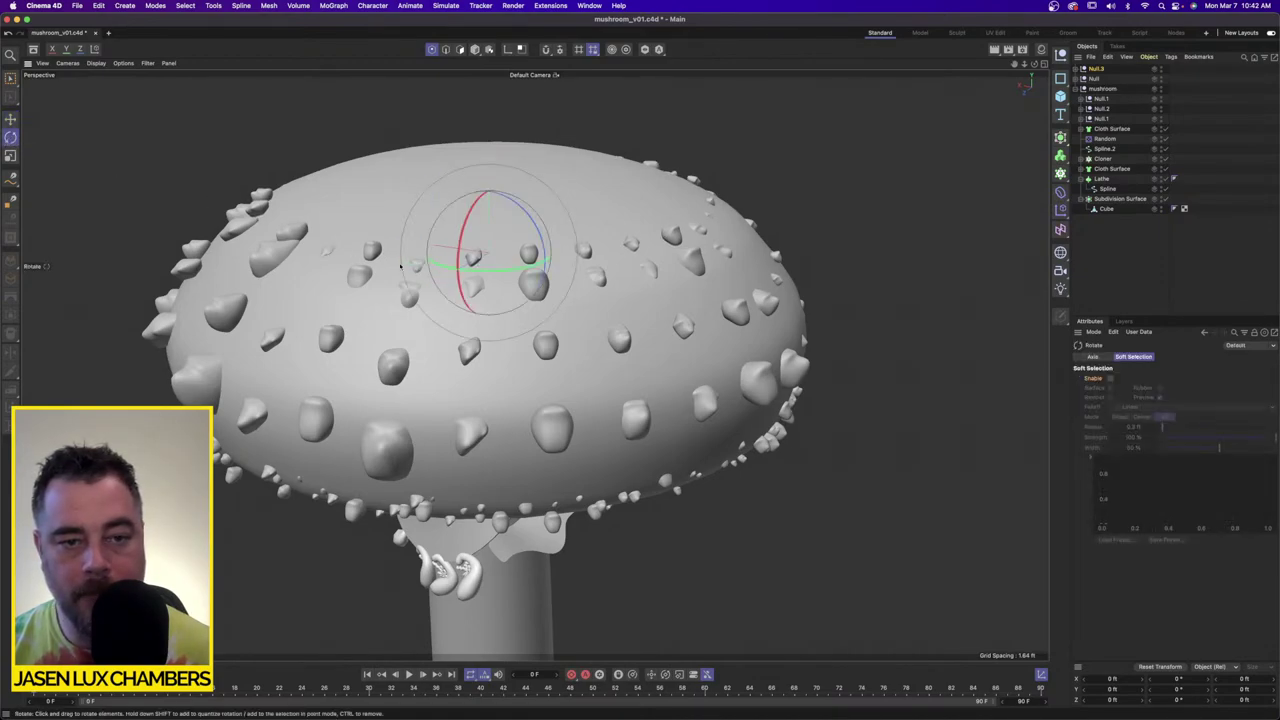
pyautogui.moveTo(504, 268); pyautogui.dragTo(436, 271)
pyautogui.press('e')
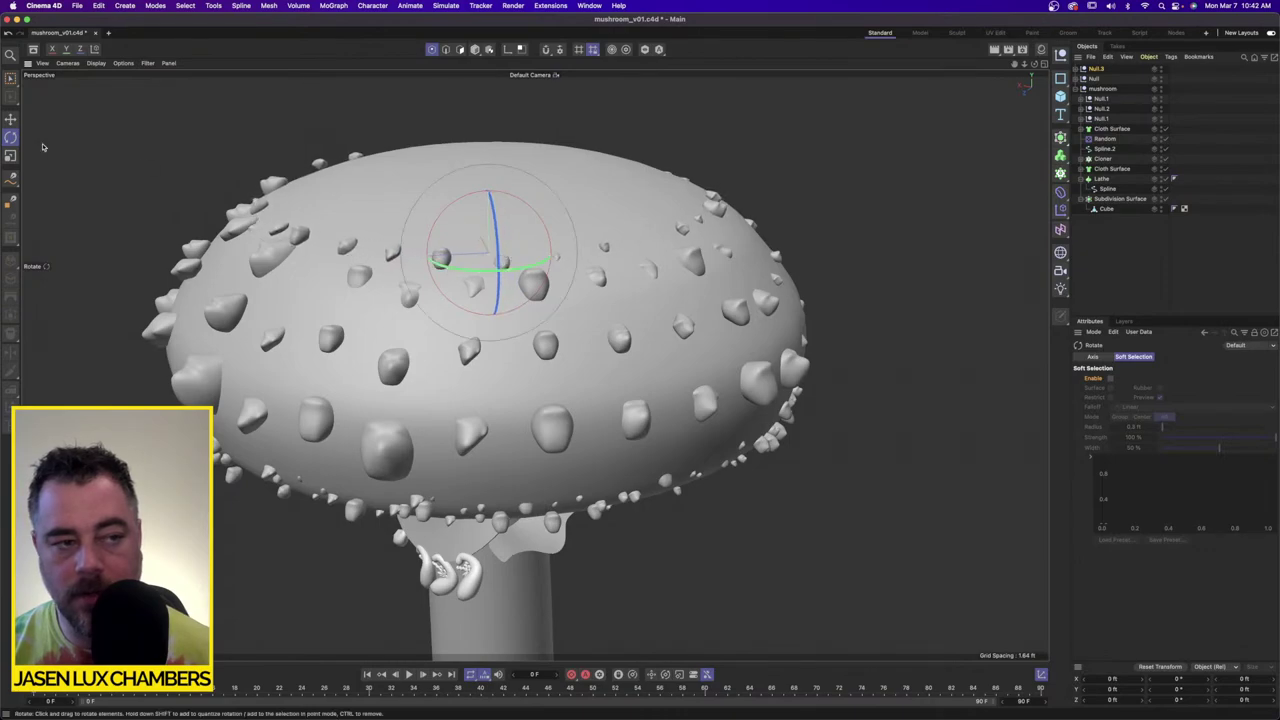
pyautogui.click(10, 118)
pyautogui.moveTo(487, 152); pyautogui.dragTo(487, 150)
pyautogui.scroll(-1, 728, 290)
pyautogui.keyDown('alt'); pyautogui.moveTo(728, 290); pyautogui.dragTo(693, 267, button='right'); pyautogui.keyUp('alt')
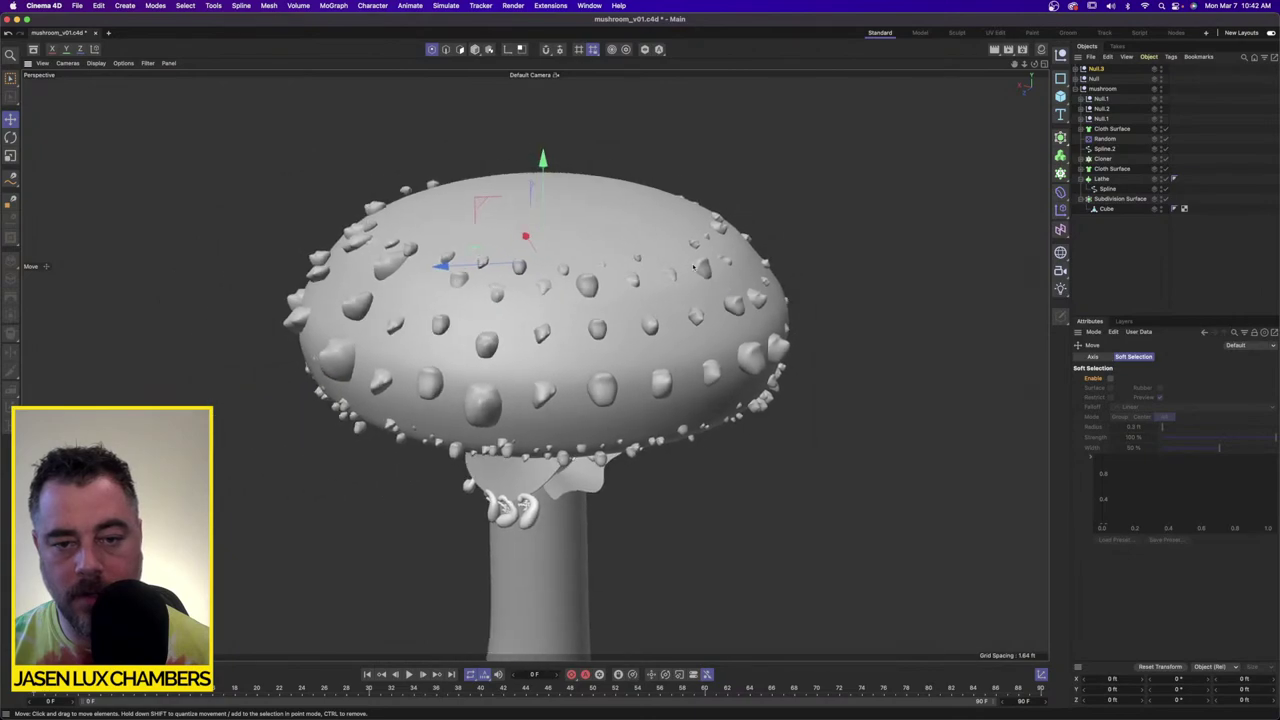
# Step: Lower the Null ring slightly so its warts sit closer to the cap surface
pyautogui.click(1097, 70)
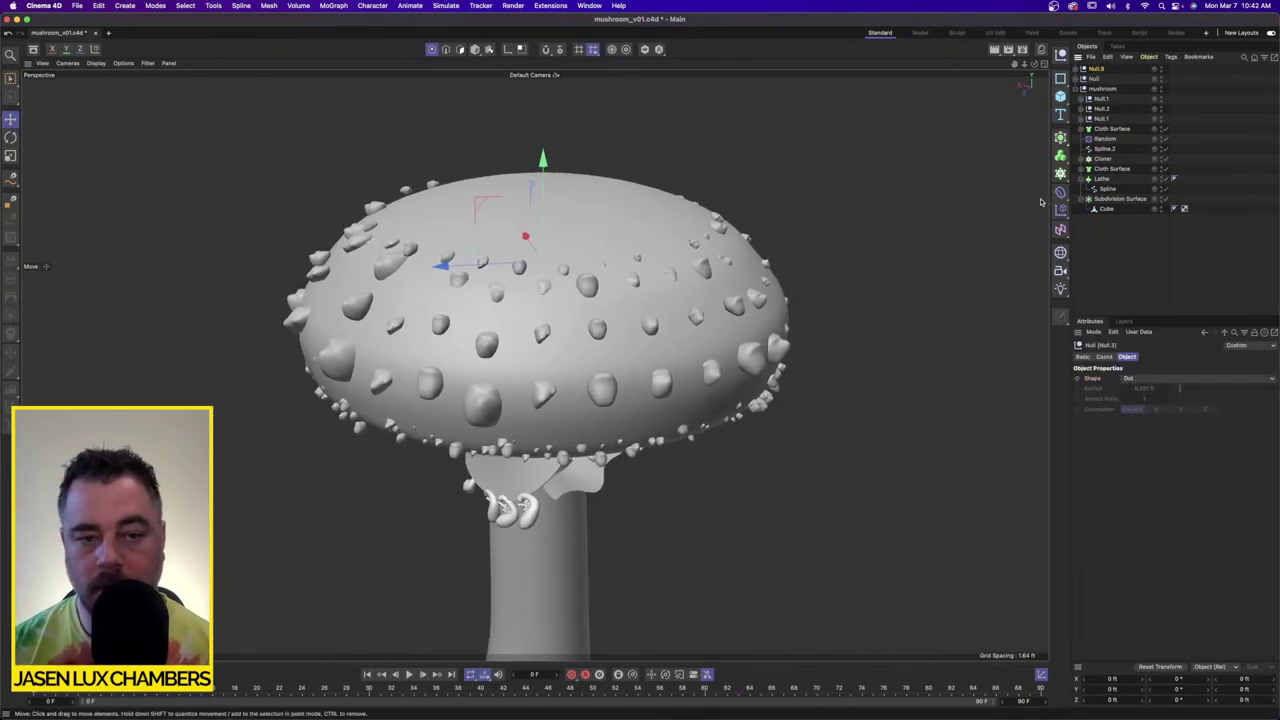
pyautogui.click(1094, 79)
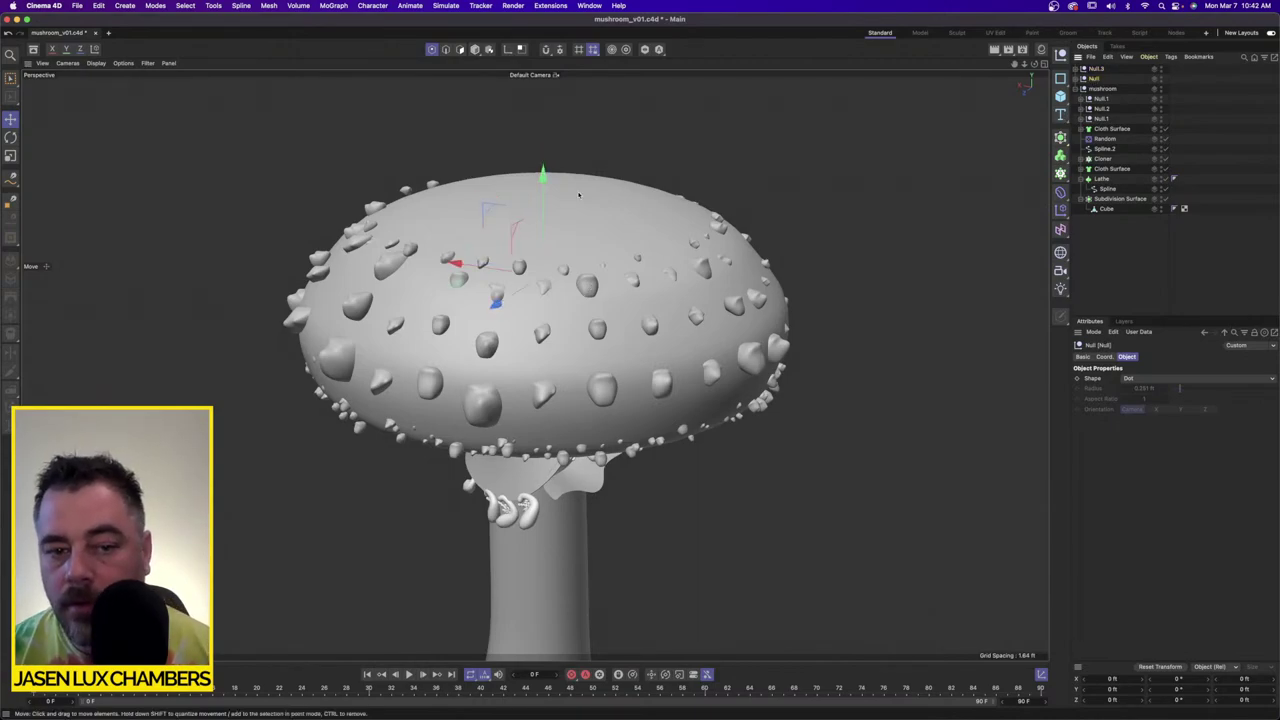
pyautogui.moveTo(543, 181); pyautogui.dragTo(544, 185)
pyautogui.moveTo(637, 267)
pyautogui.keyDown('alt'); pyautogui.mouseDown()
pyautogui.moveTo(618, 249)
pyautogui.moveTo(626, 231)
pyautogui.moveTo(652, 251)
pyautogui.moveTo(648, 270)
pyautogui.mouseUp(); pyautogui.keyUp('alt')
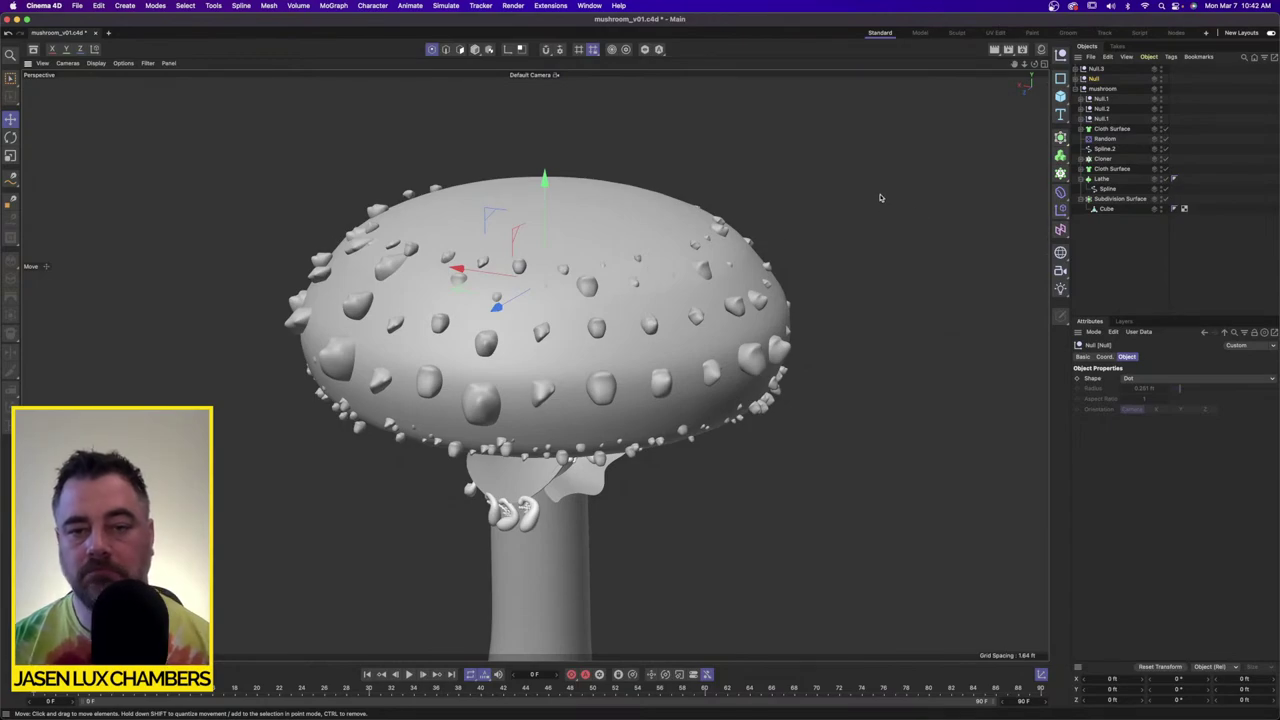
# Step: Duplicate the Null.3 ring and raise and scale down the copy to fit the cap's narrower upper curve
pyautogui.click(1100, 69)
pyautogui.press('super+c')
pyautogui.press('super+v')
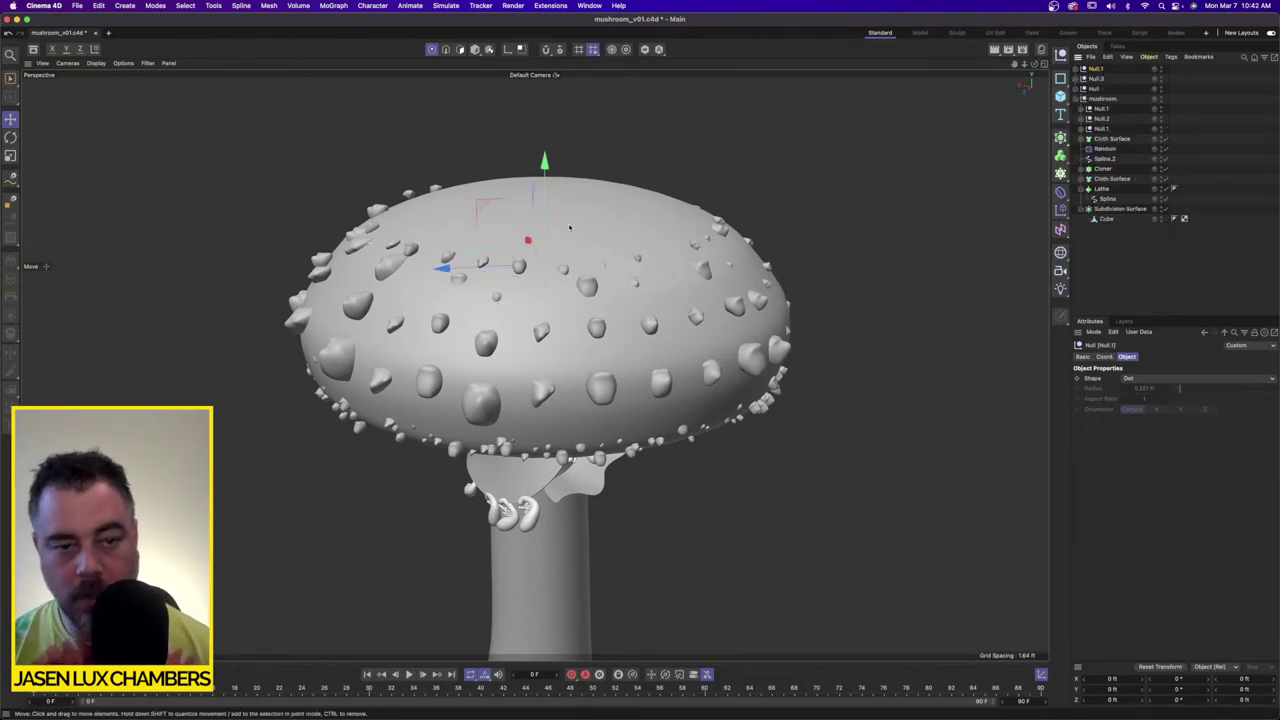
pyautogui.moveTo(547, 163); pyautogui.dragTo(548, 158)
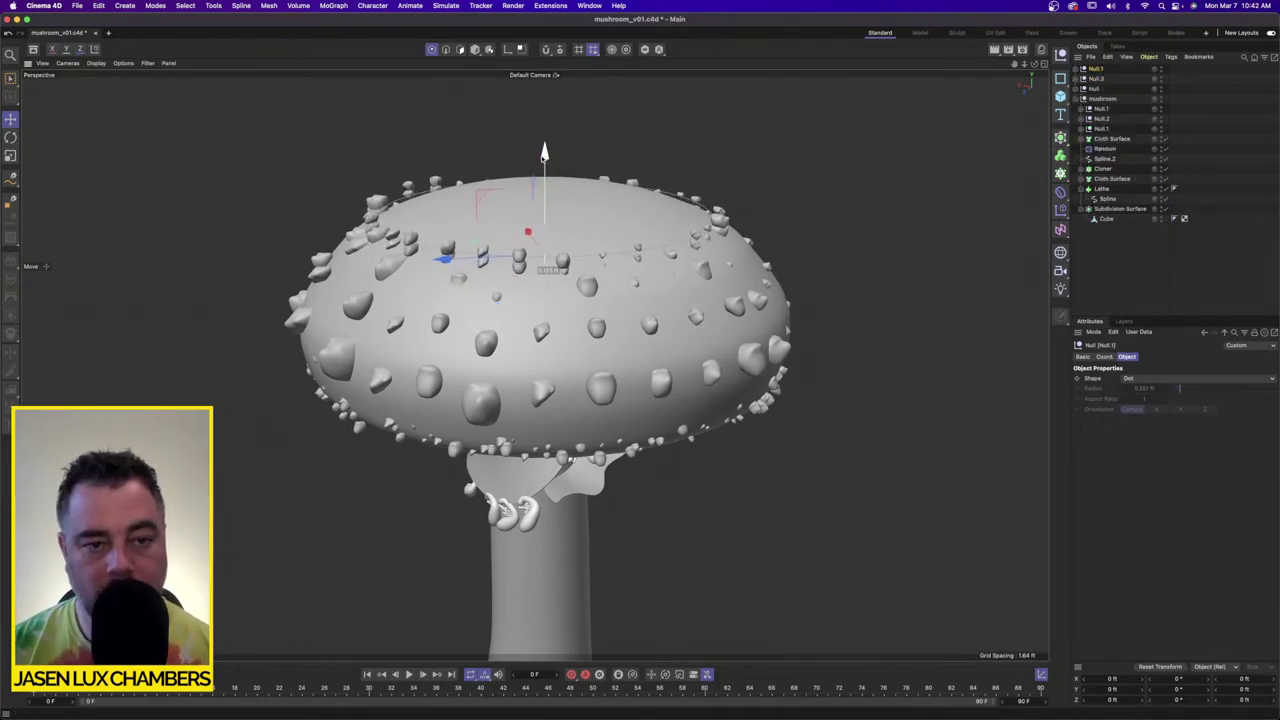
pyautogui.press('t')
pyautogui.moveTo(605, 325); pyautogui.dragTo(560, 326)
# Step: Raise the new ring a little more and rotate it about its vertical axis to offset its warts
pyautogui.click(12, 119)
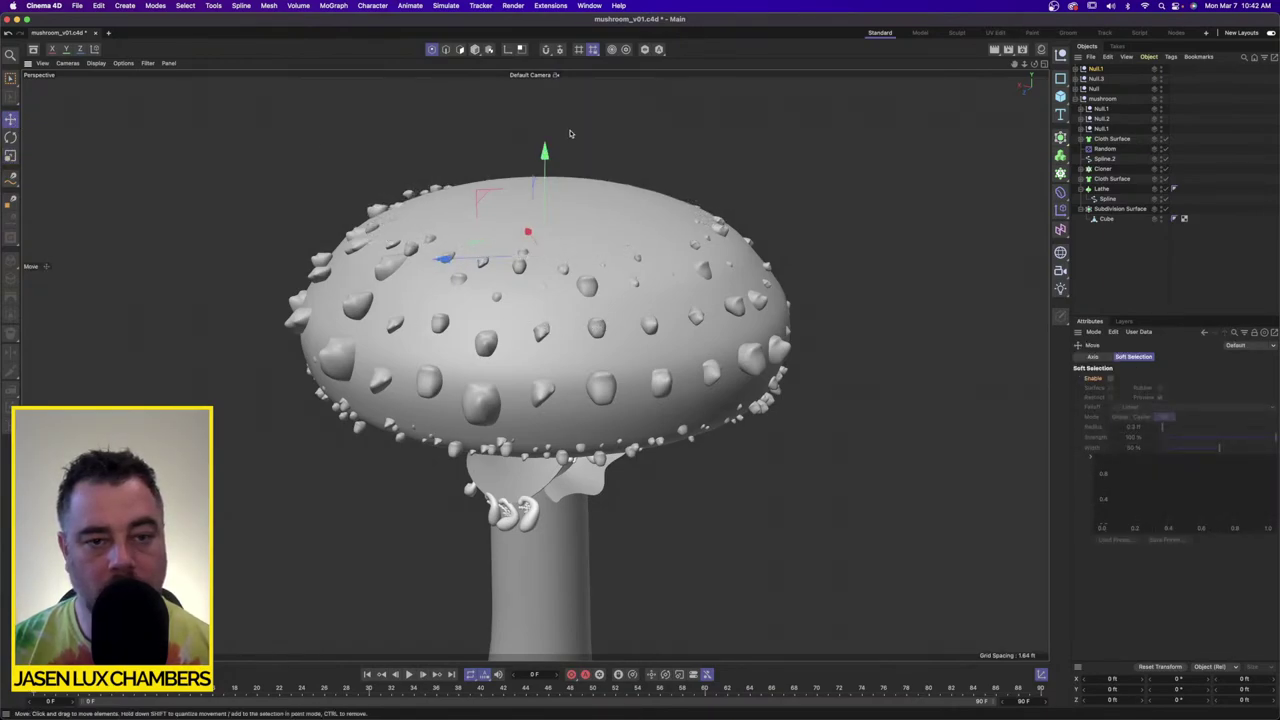
pyautogui.moveTo(545, 152); pyautogui.dragTo(545, 148)
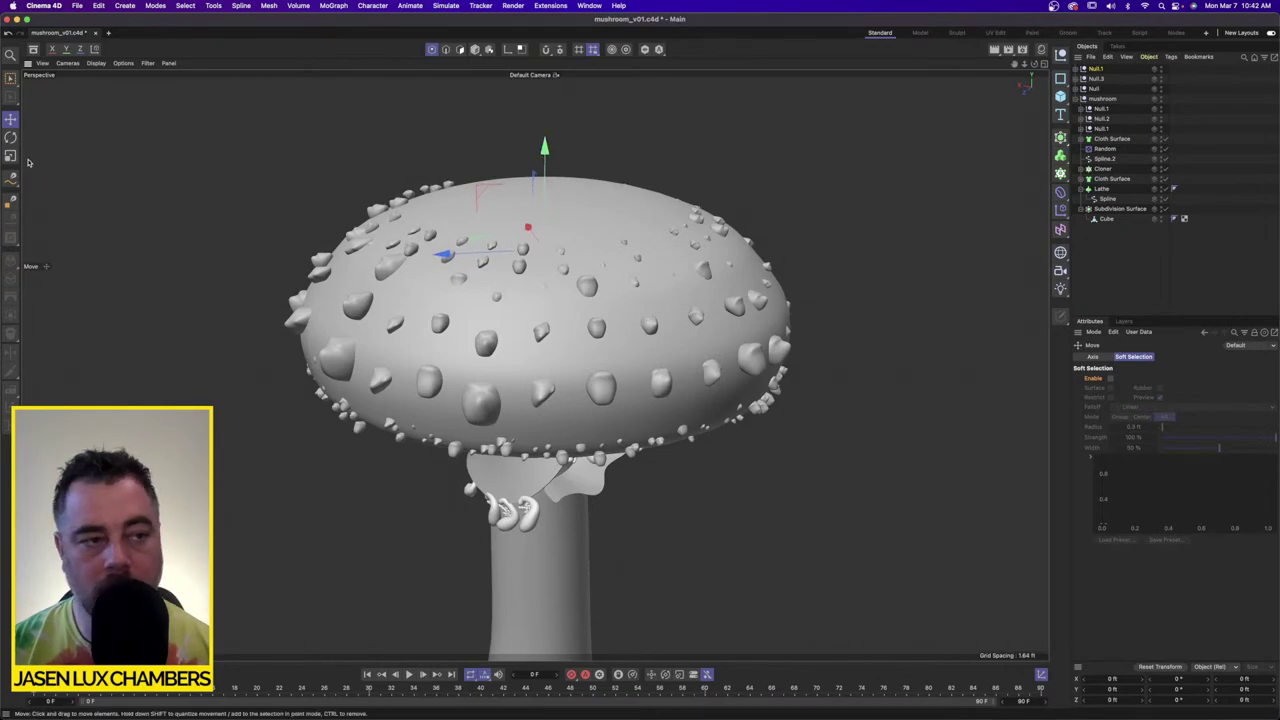
pyautogui.press('r')
pyautogui.moveTo(482, 258); pyautogui.dragTo(636, 279)
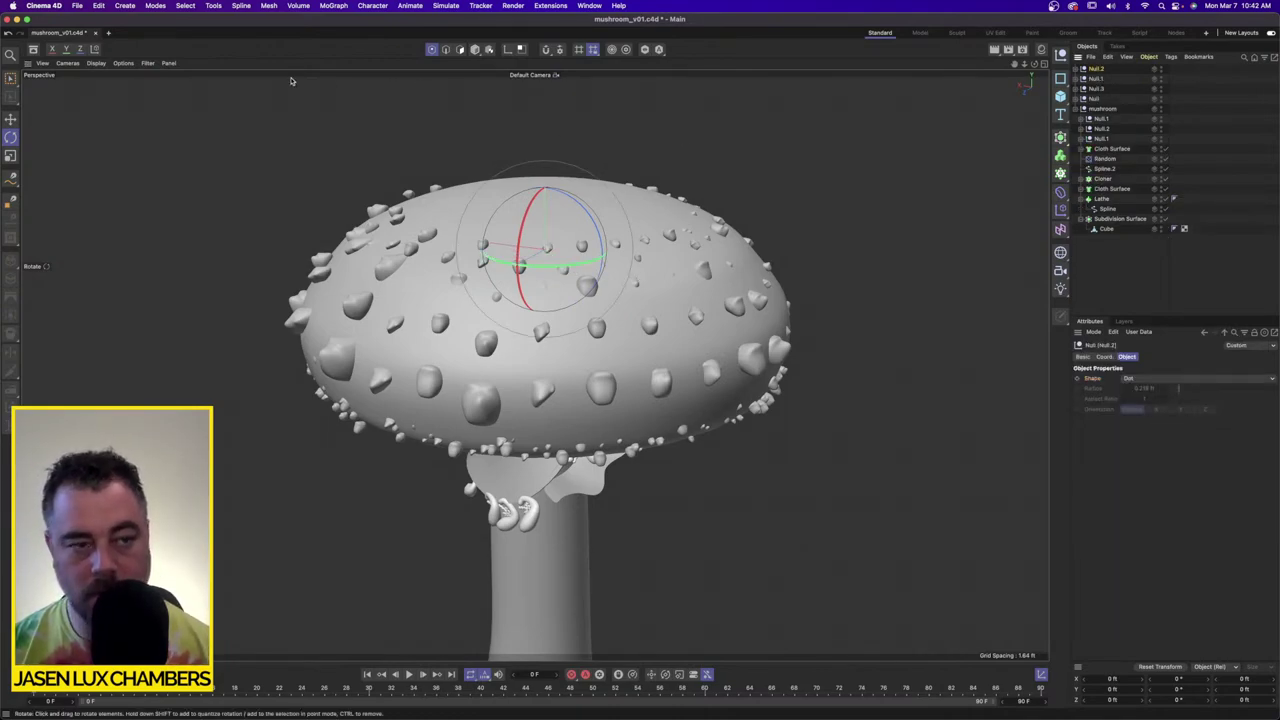
# Step: Raise a further copy of the ring, Null.2, and scale it down to hug the cap
pyautogui.press('e')
pyautogui.moveTo(543, 157); pyautogui.dragTo(543, 149)
pyautogui.click(10, 157)
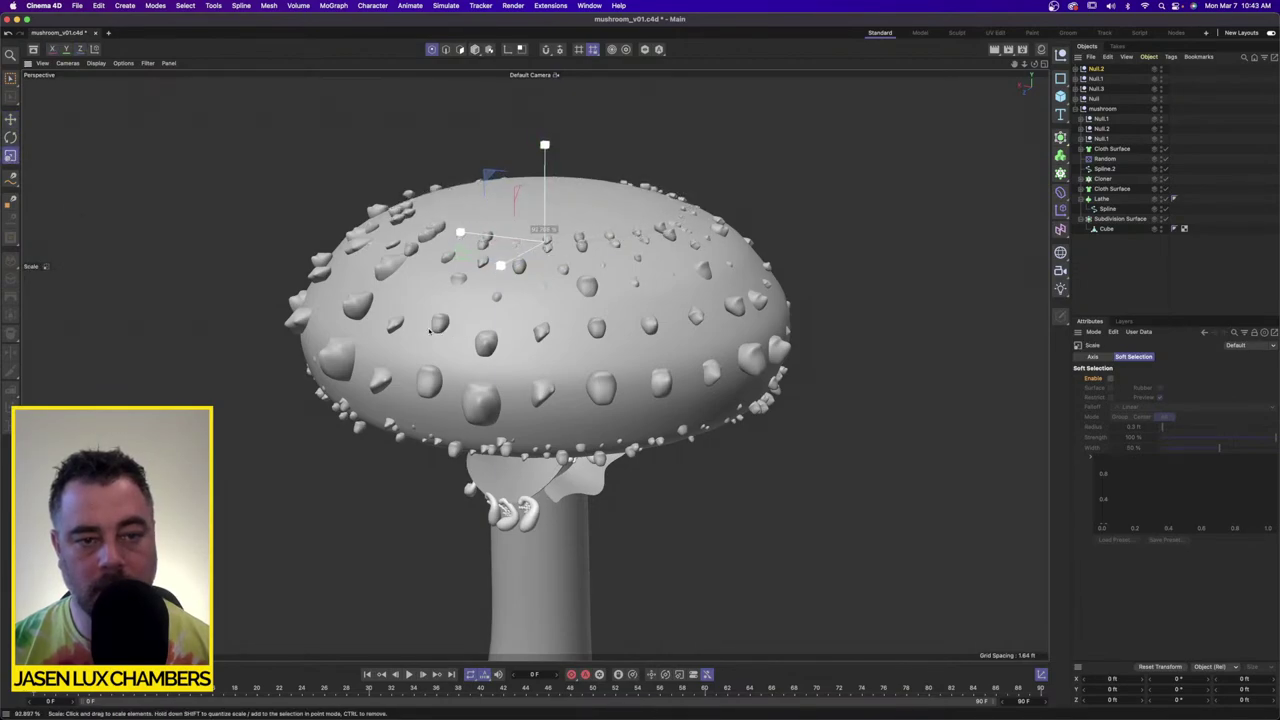
pyautogui.moveTo(411, 331); pyautogui.dragTo(410, 331)
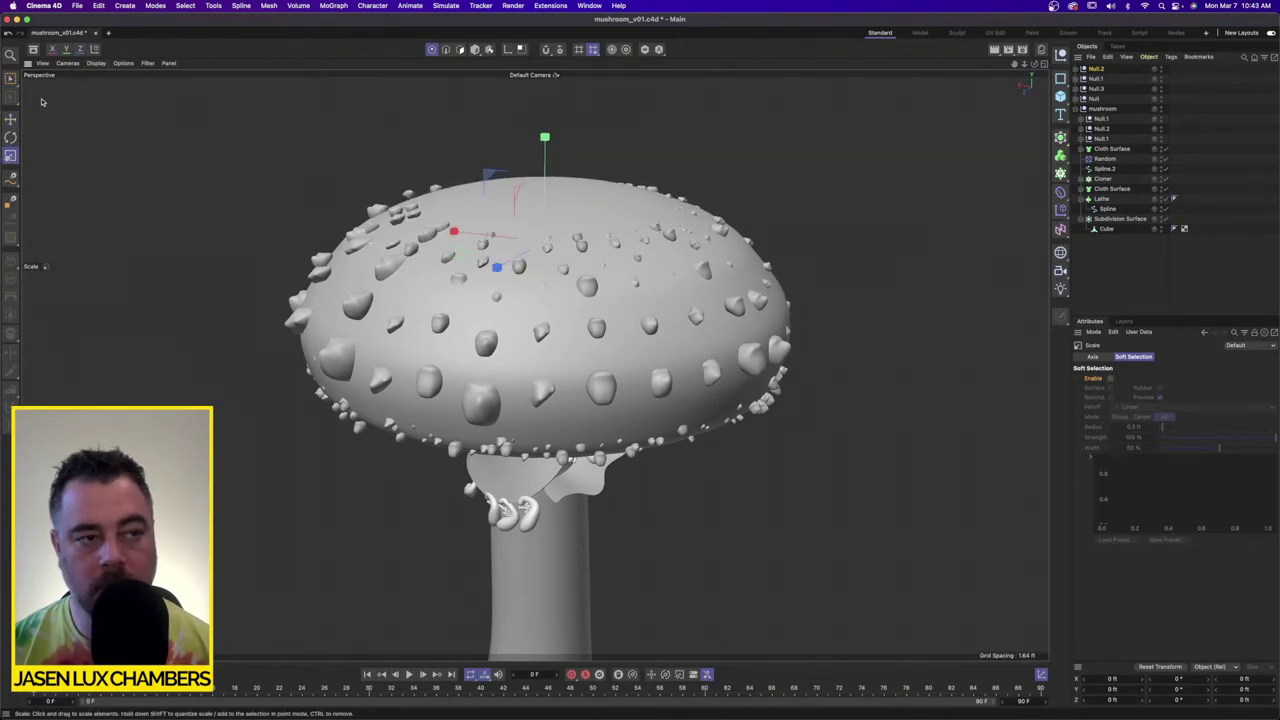
# Step: Fine-tune the Null.2 ring's height and rotate it about its vertical axis so its warts do not line up
pyautogui.click(10, 119)
pyautogui.scroll(1, 615, 248)
pyautogui.moveTo(537, 142); pyautogui.dragTo(536, 140)
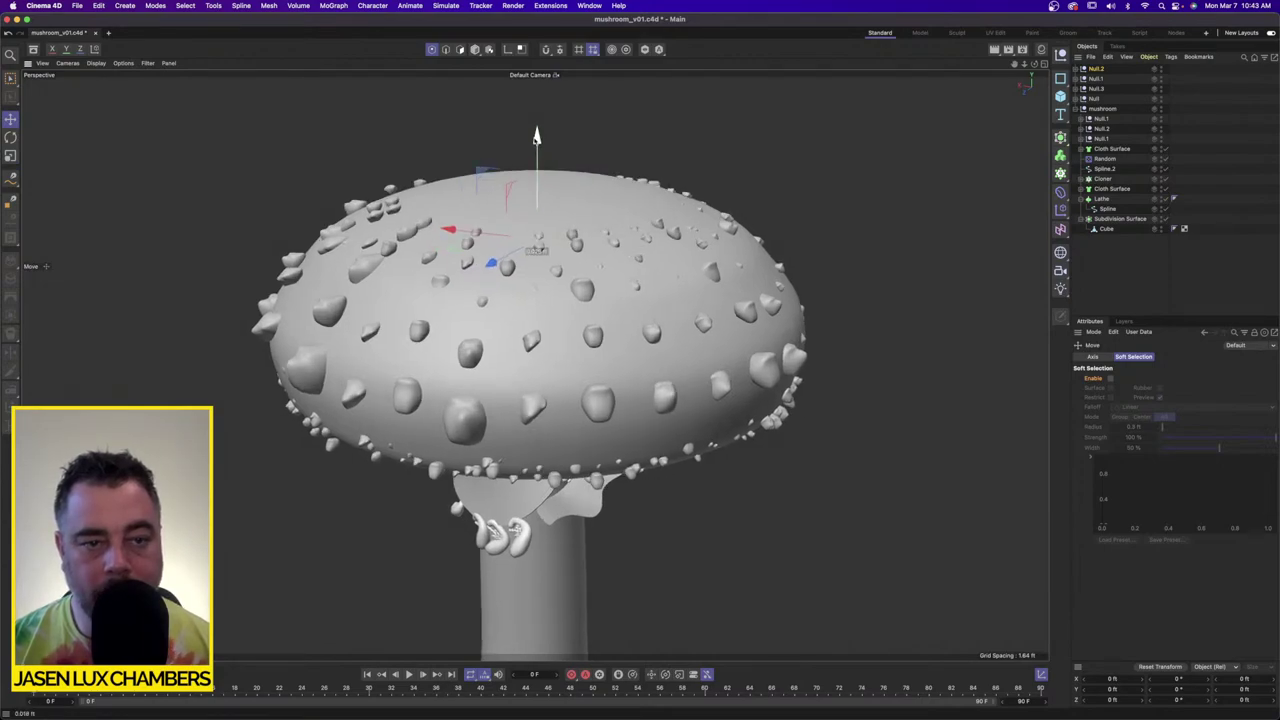
pyautogui.click(10, 137)
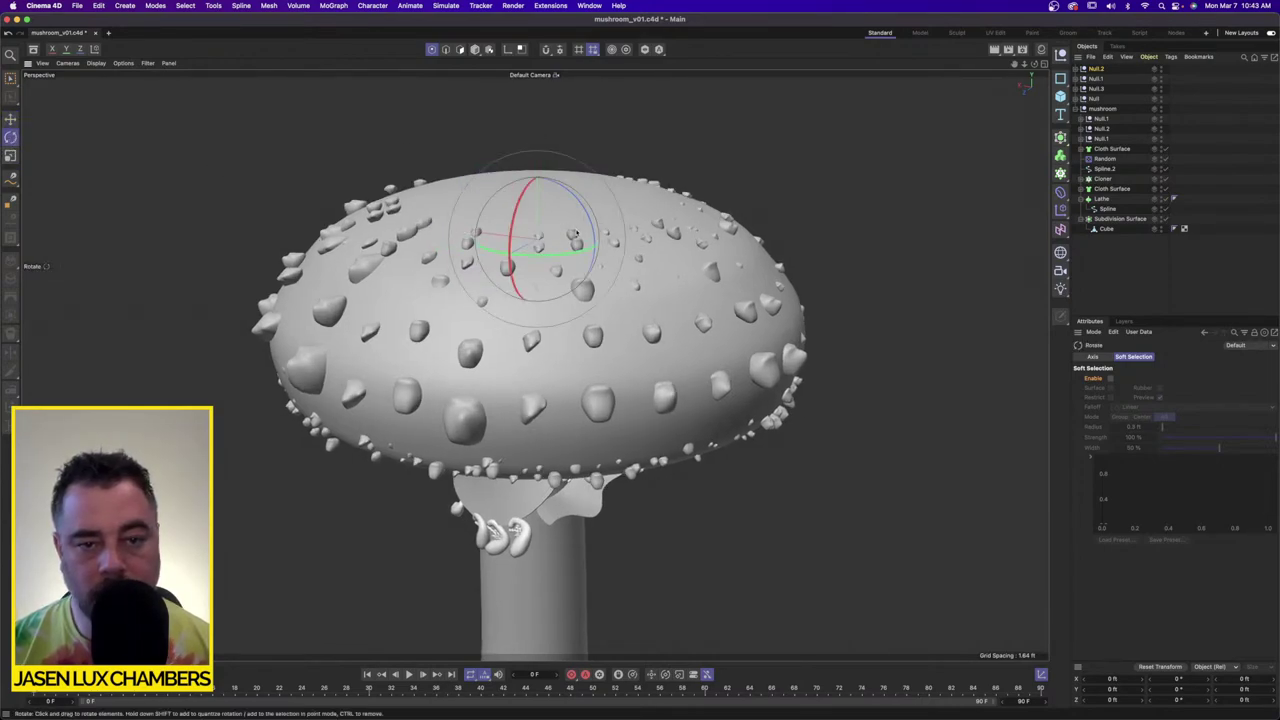
pyautogui.moveTo(575, 233); pyautogui.dragTo(674, 254)
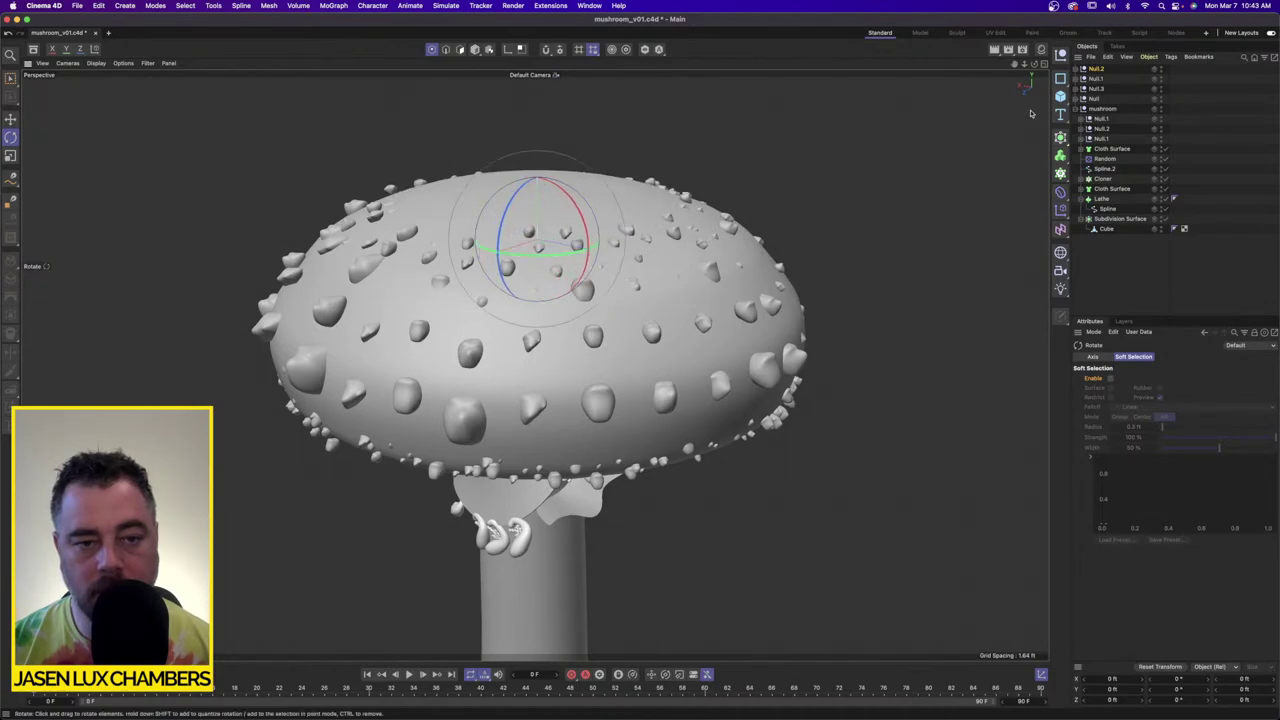
# Step: Duplicate the top-level Null.1 and Null.2 rings together, then raise and scale down the copies towards the cap's crown
pyautogui.click(1096, 69)
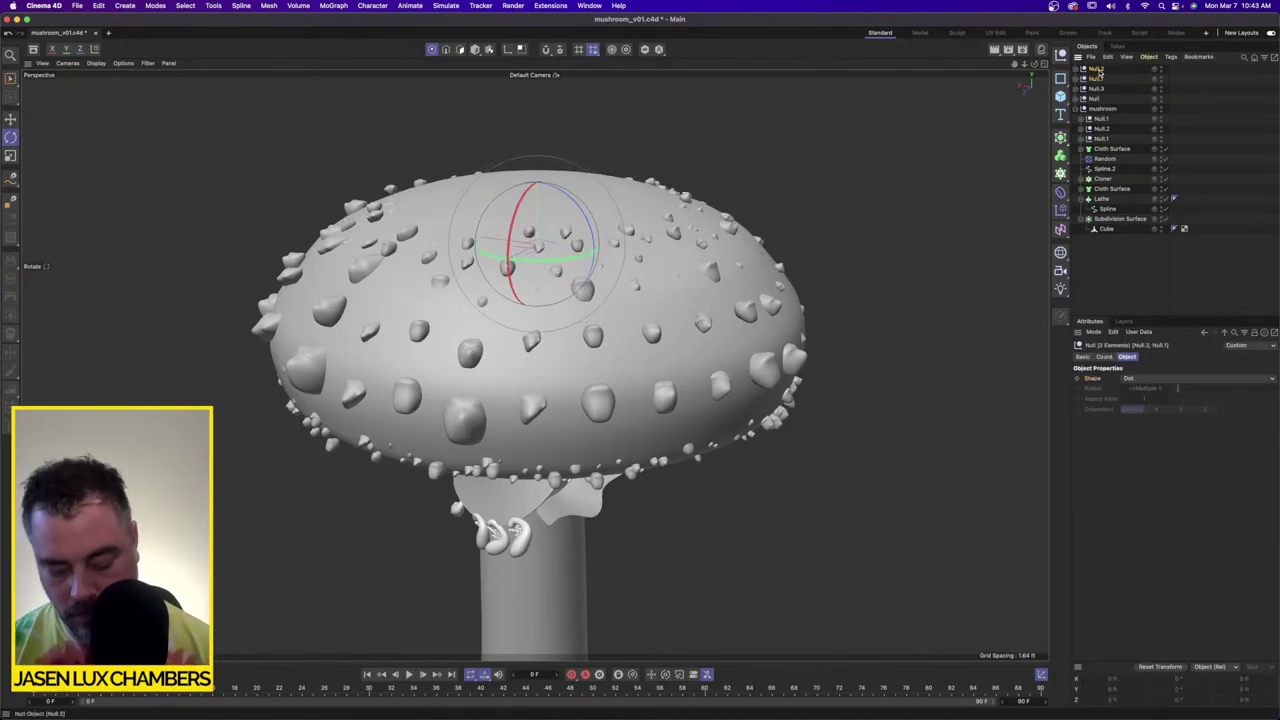
pyautogui.press('super+c')
pyautogui.press('super+v')
pyautogui.click(11, 120)
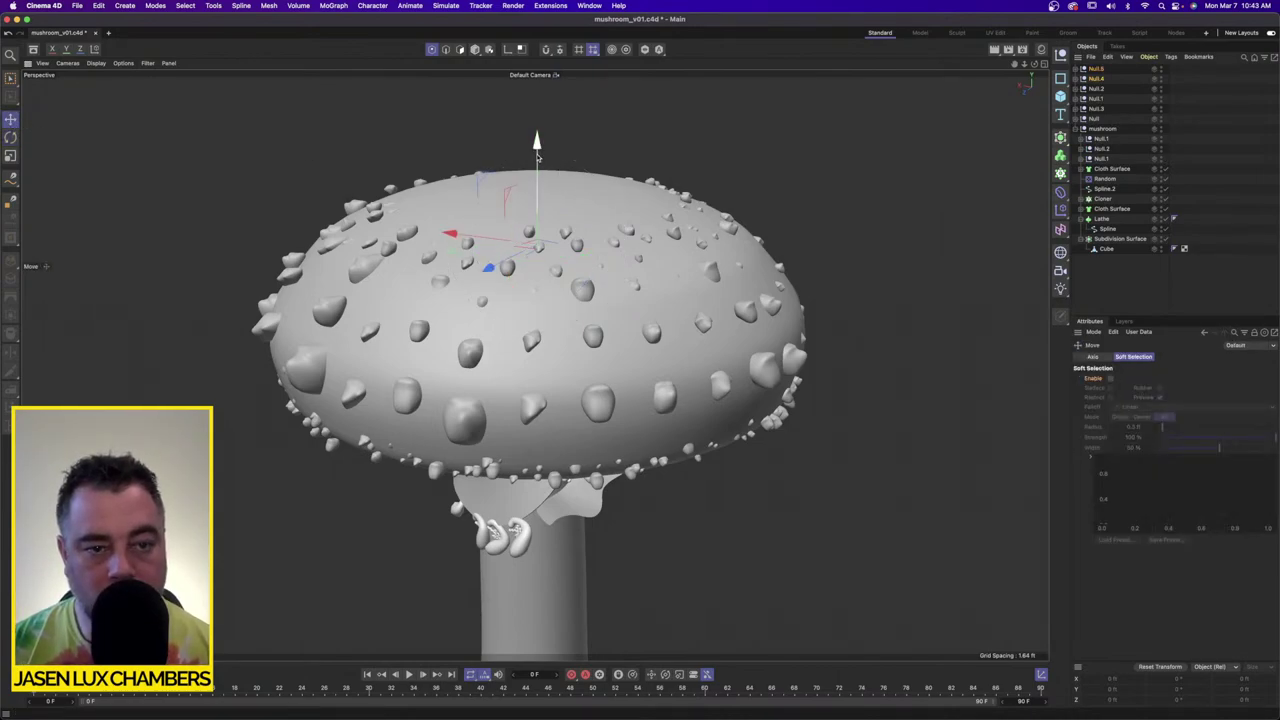
pyautogui.moveTo(538, 157); pyautogui.dragTo(538, 148)
pyautogui.click(11, 156)
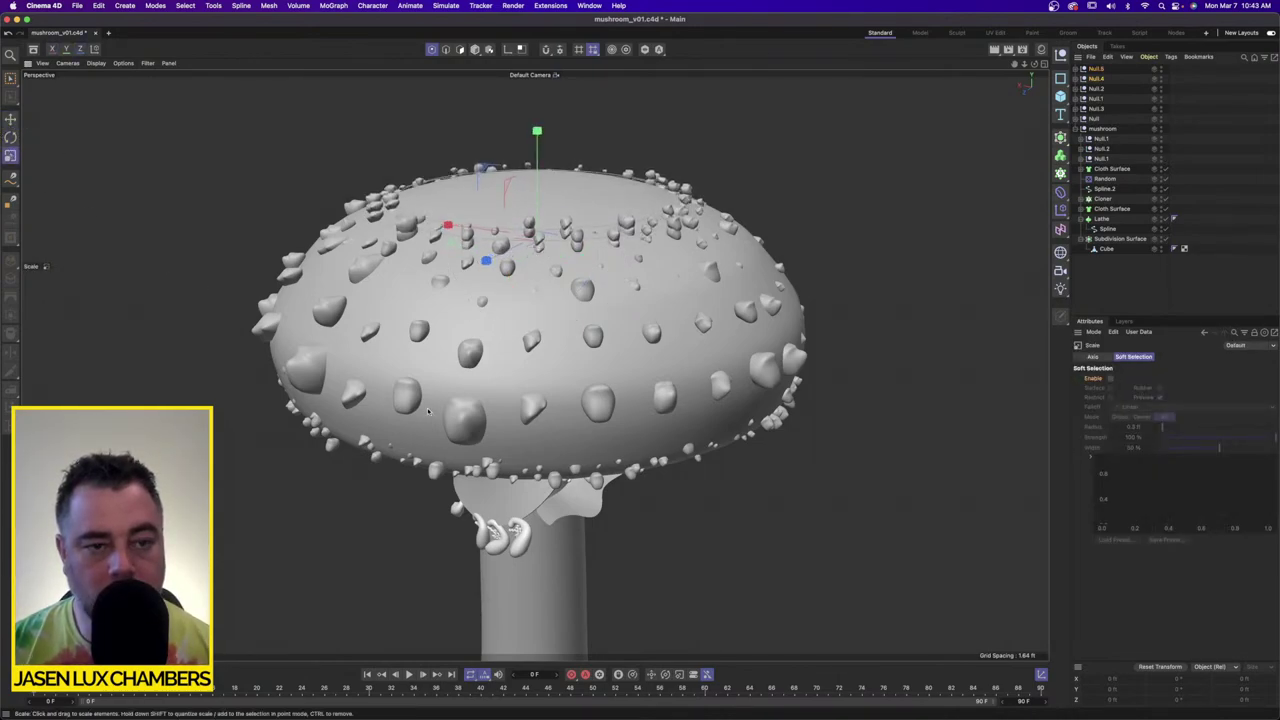
pyautogui.moveTo(428, 410); pyautogui.dragTo(336, 407)
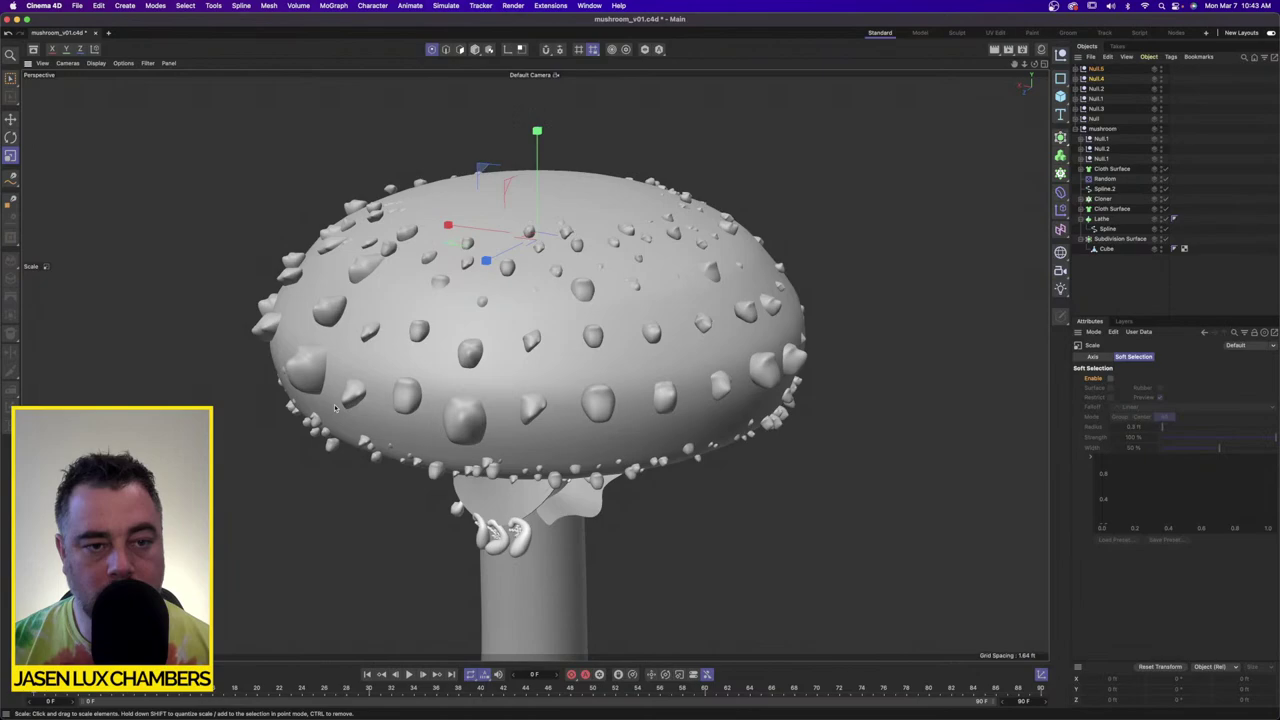
pyautogui.click(11, 120)
pyautogui.moveTo(539, 132); pyautogui.dragTo(540, 124)
# Step: Nudge the Null.2 ring's height to even out the spacing between the upper rings
pyautogui.click(1096, 89)
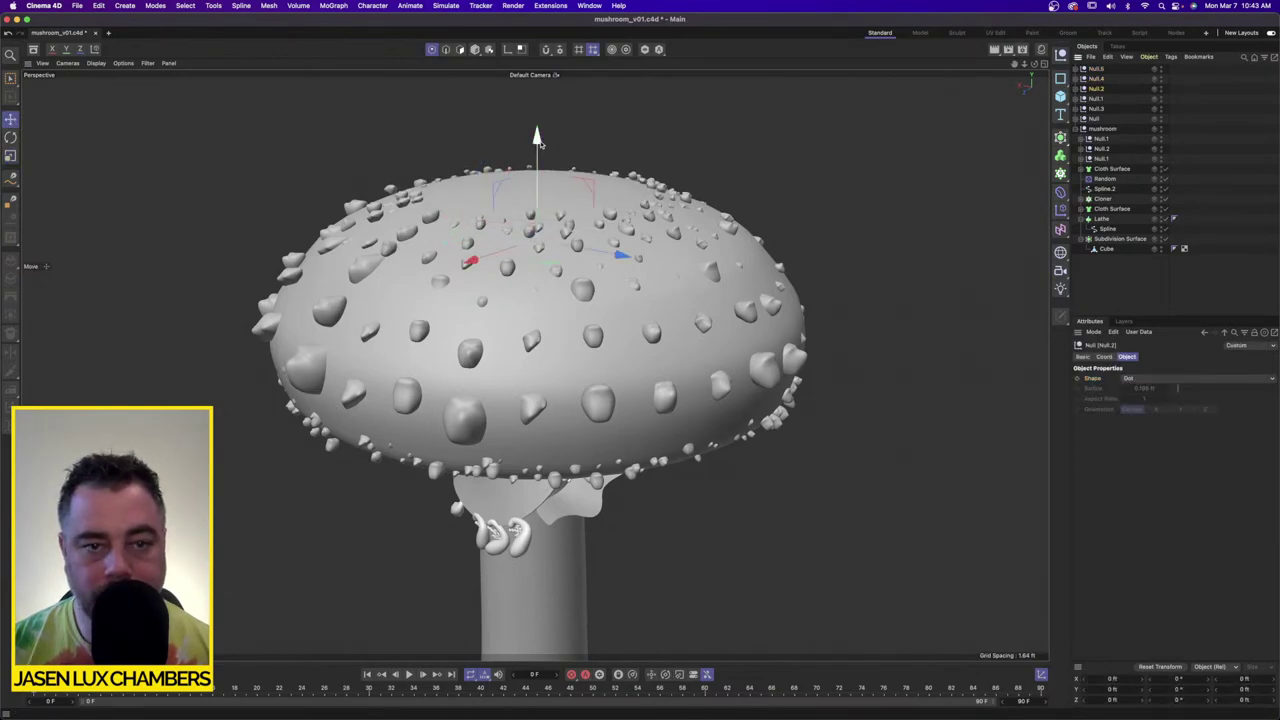
pyautogui.moveTo(539, 139); pyautogui.dragTo(539, 138)
pyautogui.keyDown('alt'); pyautogui.moveTo(539, 138); pyautogui.dragTo(455, 205); pyautogui.keyUp('alt')
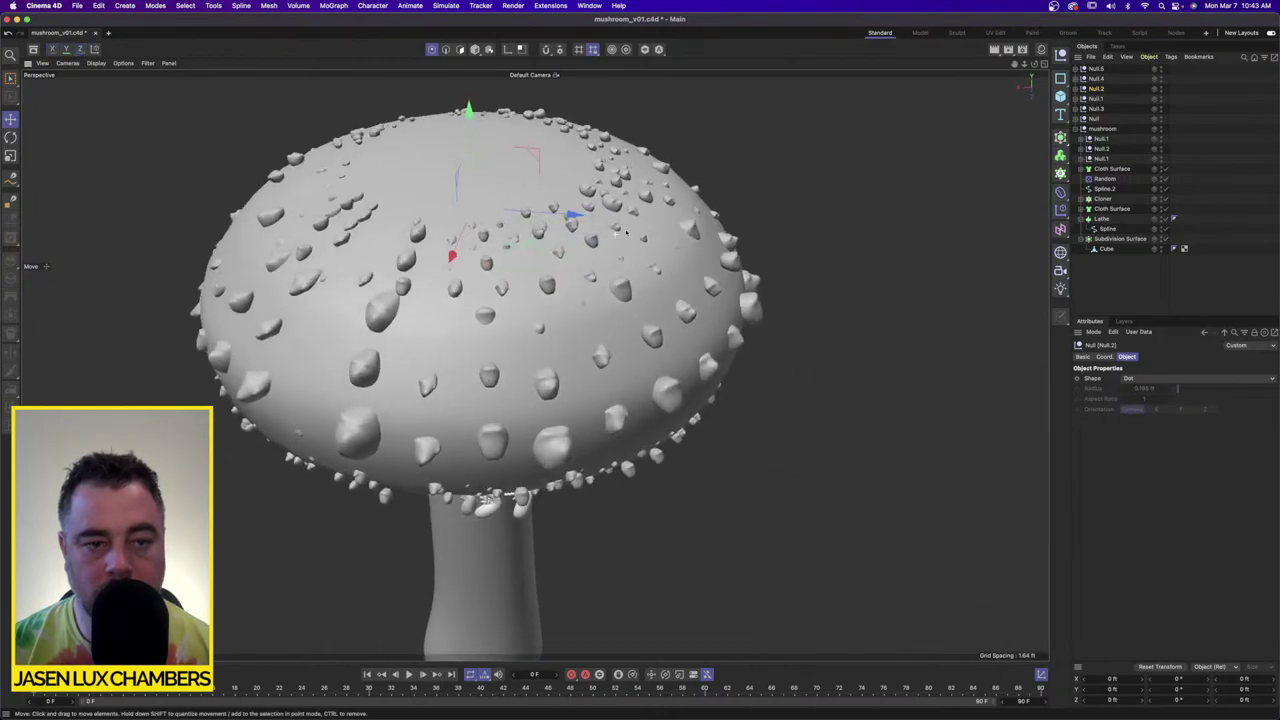
pyautogui.keyDown('alt'); pyautogui.moveTo(455, 205); pyautogui.dragTo(475, 205, button='right'); pyautogui.keyUp('alt')
pyautogui.keyDown('alt'); pyautogui.moveTo(475, 205); pyautogui.dragTo(494, 283, button='middle'); pyautogui.keyUp('alt')
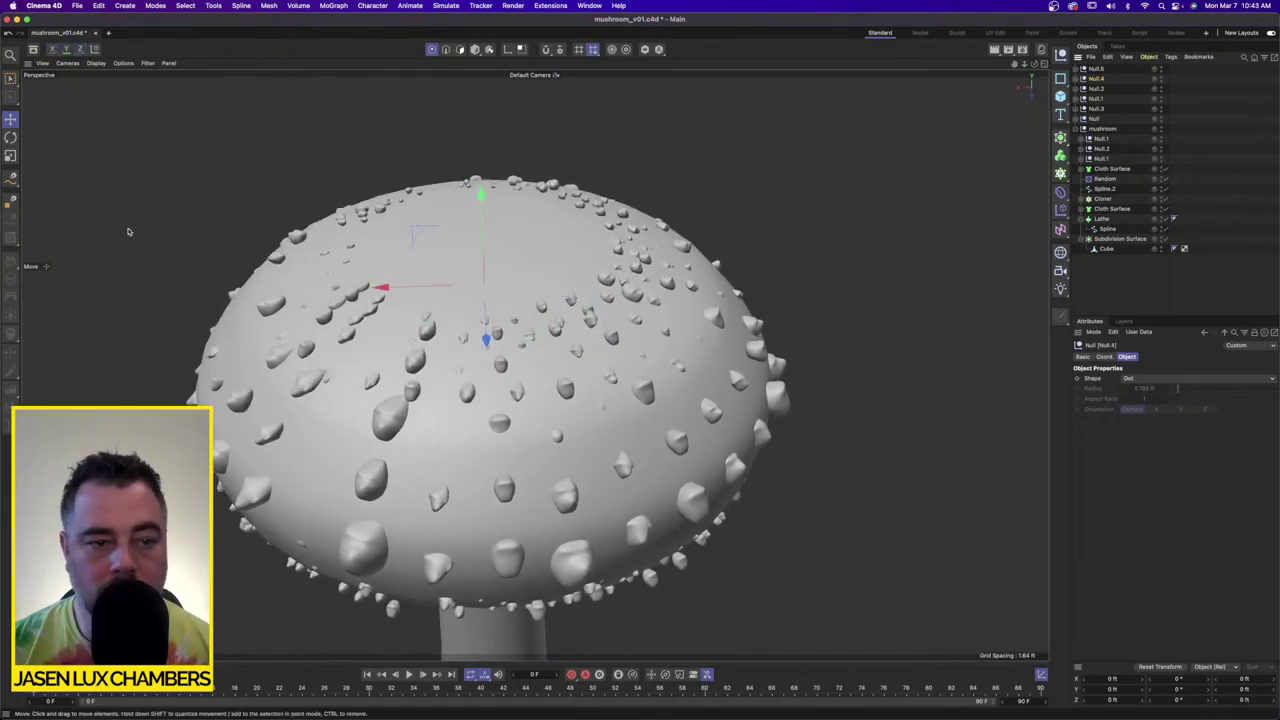
# Step: Rotate the Null.4 ring about its vertical axis to break up the aligned warts
pyautogui.click(10, 155)
pyautogui.click(10, 137)
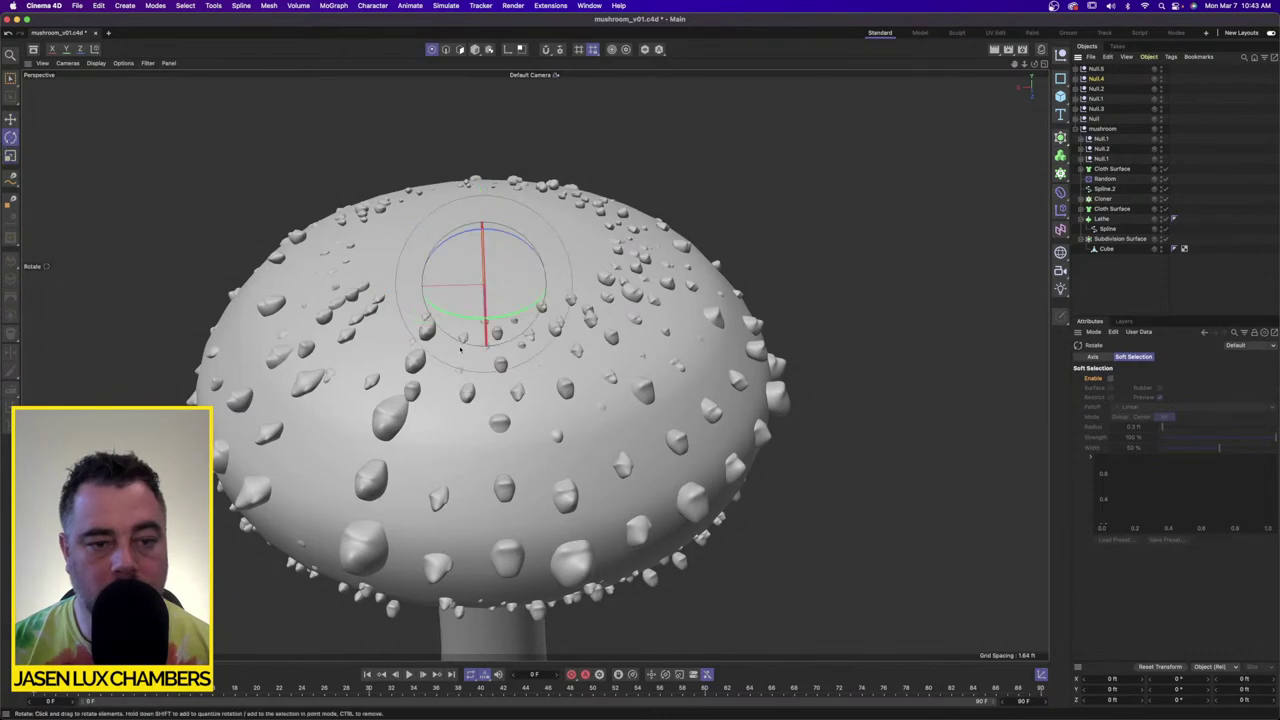
pyautogui.moveTo(463, 315); pyautogui.dragTo(503, 309)
# Step: Raise the Null.5 ring slightly and check its fit around the cap
pyautogui.click(1097, 69)
pyautogui.press('t')
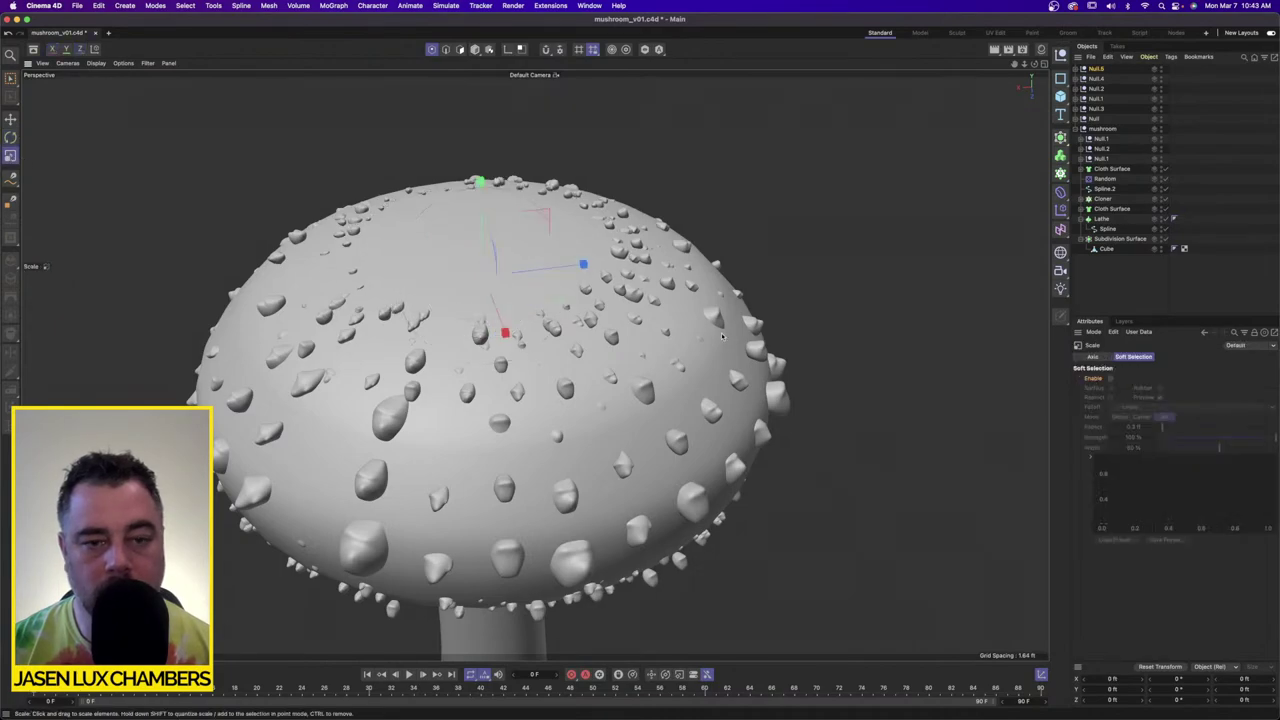
pyautogui.press('e')
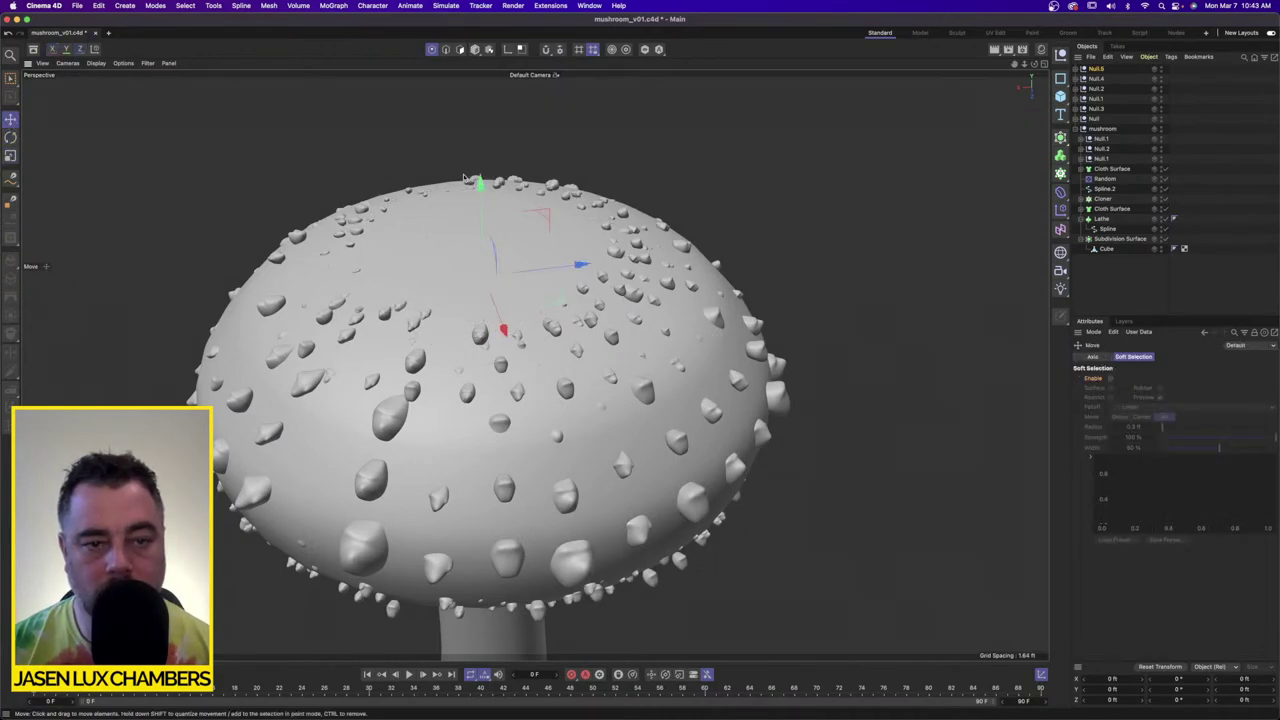
pyautogui.moveTo(480, 184); pyautogui.dragTo(480, 181)
pyautogui.keyDown('alt'); pyautogui.moveTo(517, 228); pyautogui.dragTo(440, 230); pyautogui.keyUp('alt')
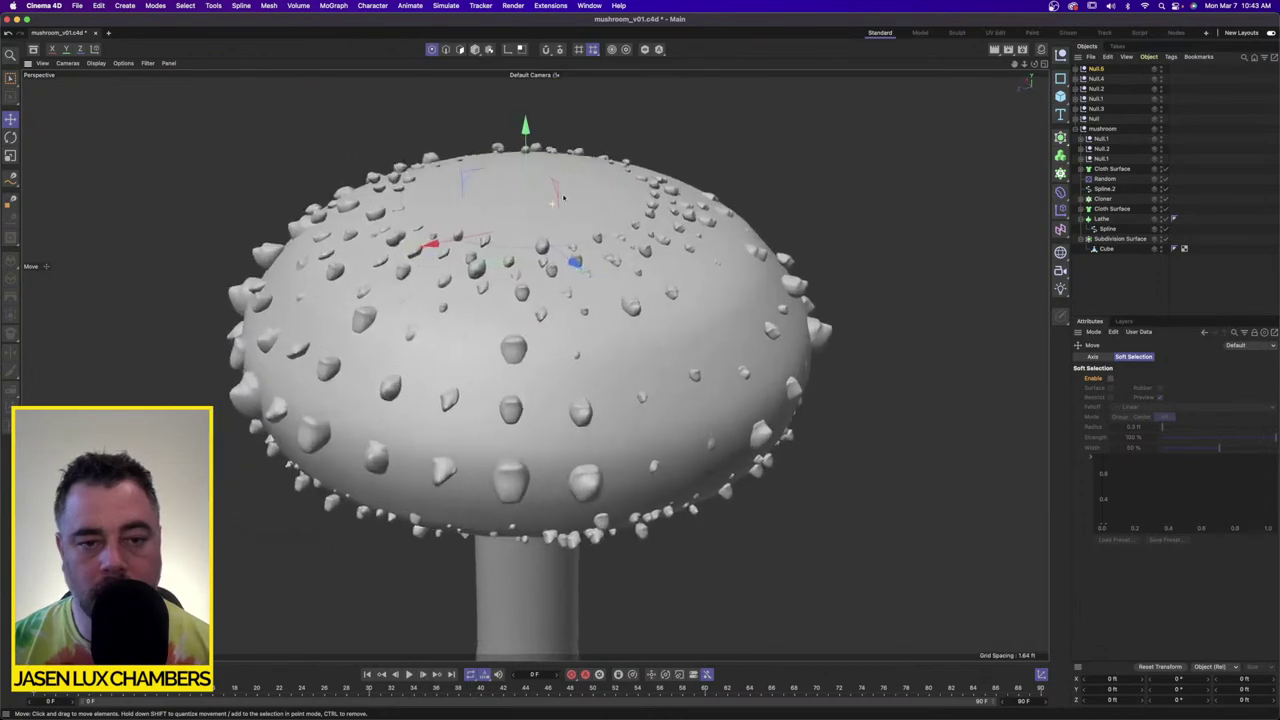
# Step: Duplicate the Null.5 ring, then raise the copy and scale it down to fit nearer the cap's crown
pyautogui.keyDown('alt'); pyautogui.moveTo(572, 190); pyautogui.dragTo(582, 295, button='middle'); pyautogui.keyUp('alt')
pyautogui.keyDown('alt'); pyautogui.moveTo(582, 295); pyautogui.dragTo(625, 322); pyautogui.keyUp('alt')
pyautogui.scroll(-3, 636, 295)
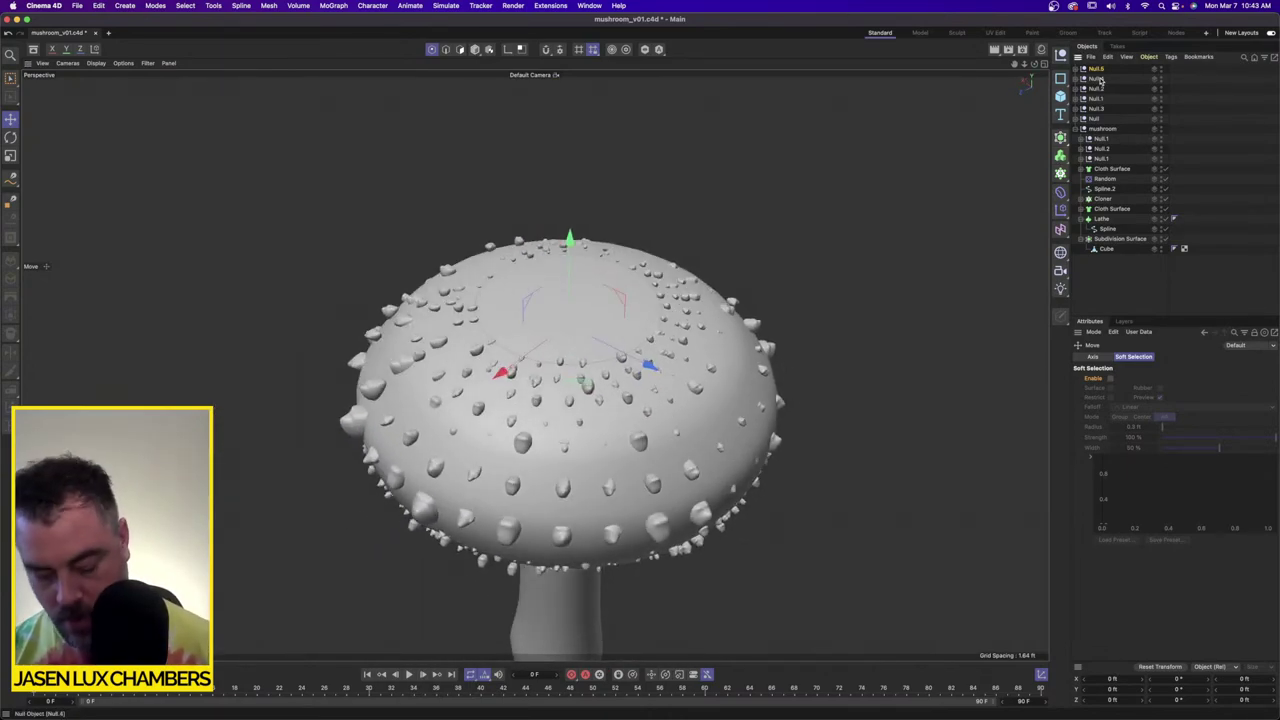
pyautogui.press('super+v')
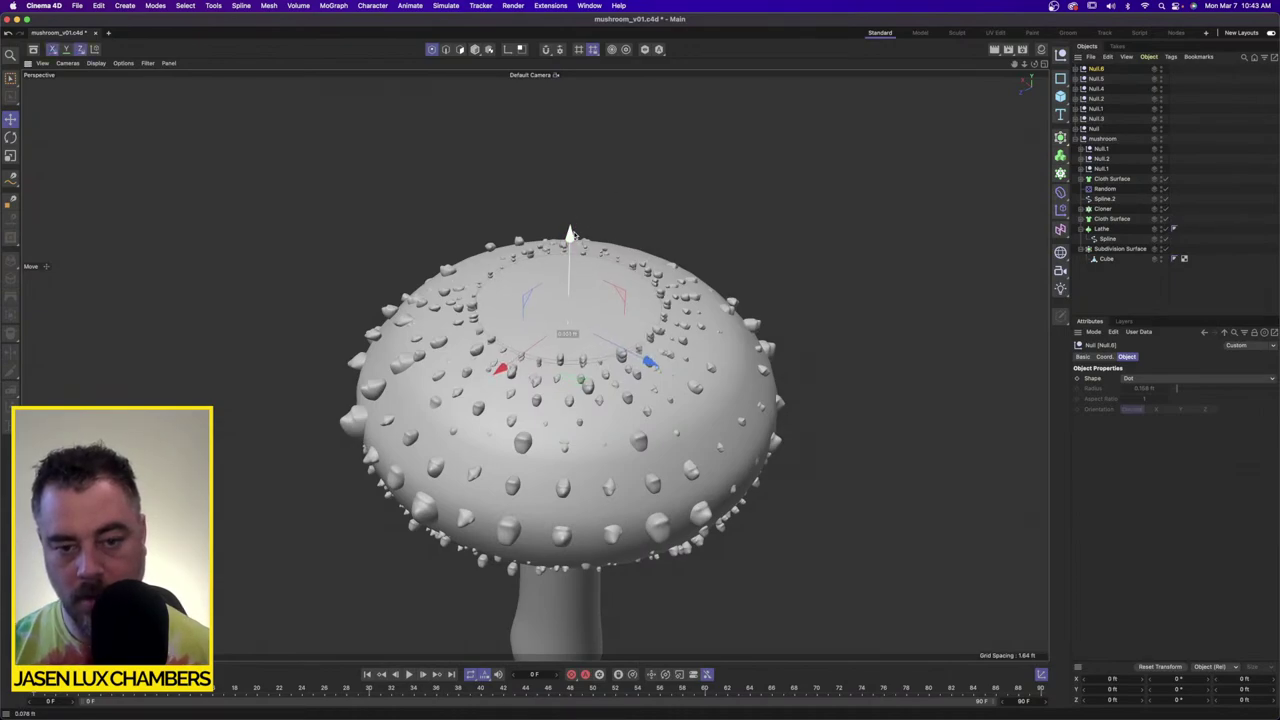
pyautogui.click(11, 158)
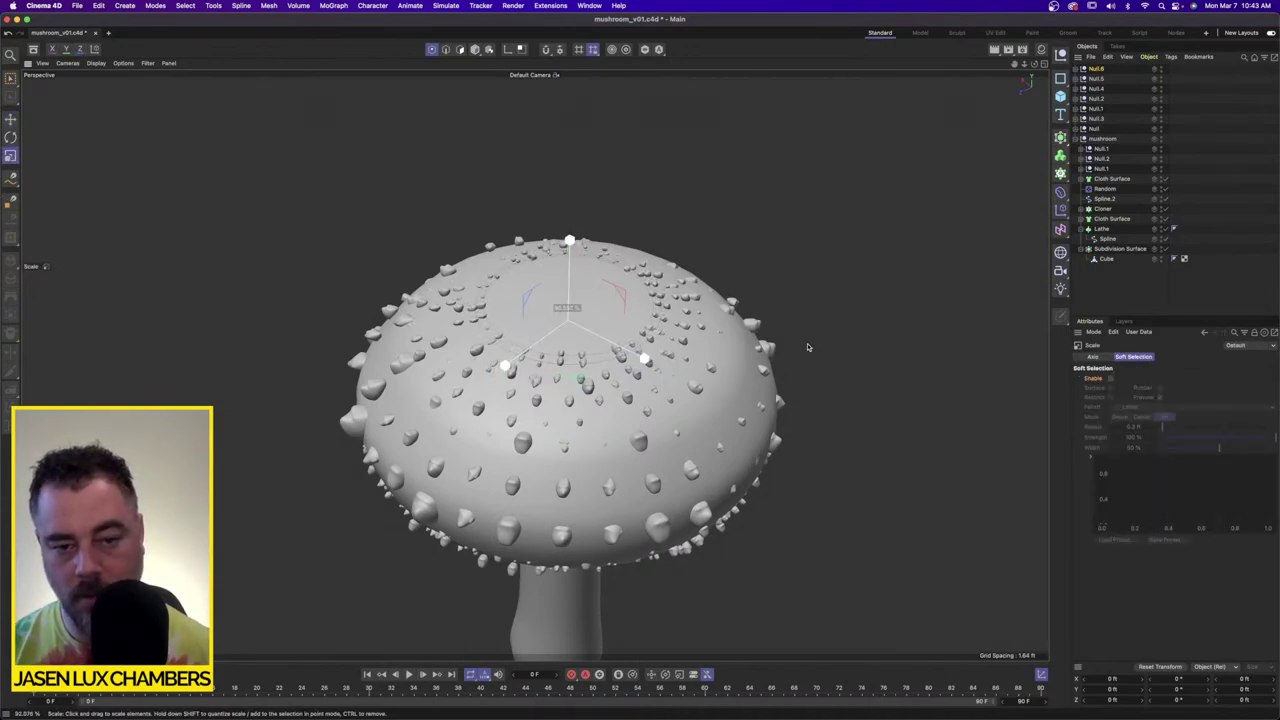
# Step: Rotate the Null.6 ring about its vertical axis to offset its warts from the rings below
pyautogui.press('r')
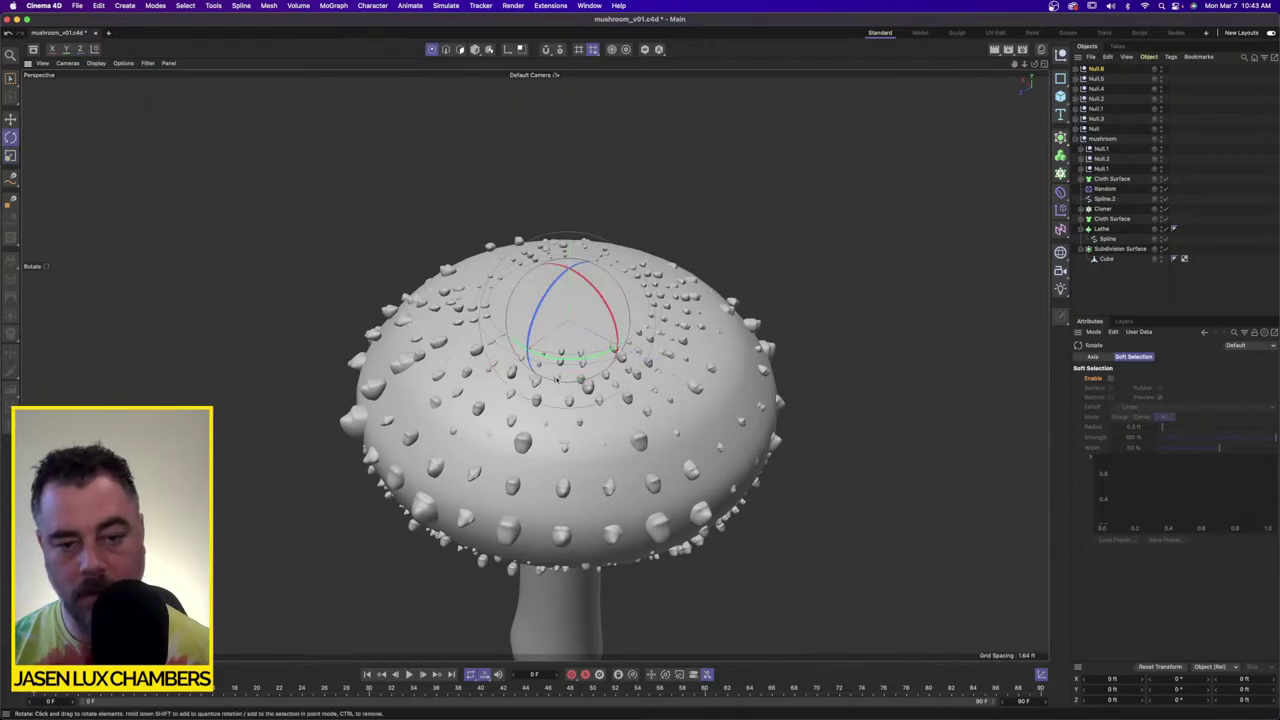
pyautogui.moveTo(585, 352); pyautogui.dragTo(607, 356)
pyautogui.scroll(5, 602, 350)
pyautogui.keyDown('alt'); pyautogui.moveTo(600, 400); pyautogui.dragTo(660, 378); pyautogui.keyUp('alt')
pyautogui.scroll(2, 505, 360)
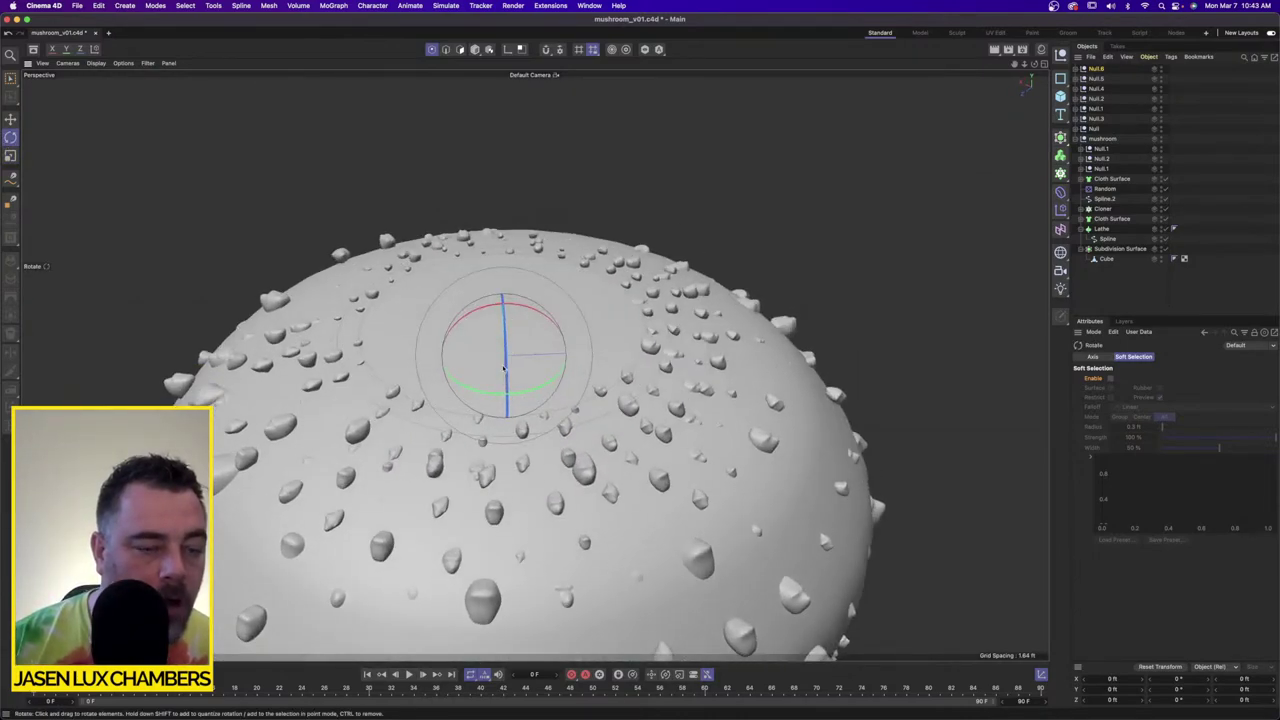
pyautogui.keyDown('alt'); pyautogui.moveTo(503, 368); pyautogui.dragTo(532, 365); pyautogui.keyUp('alt')
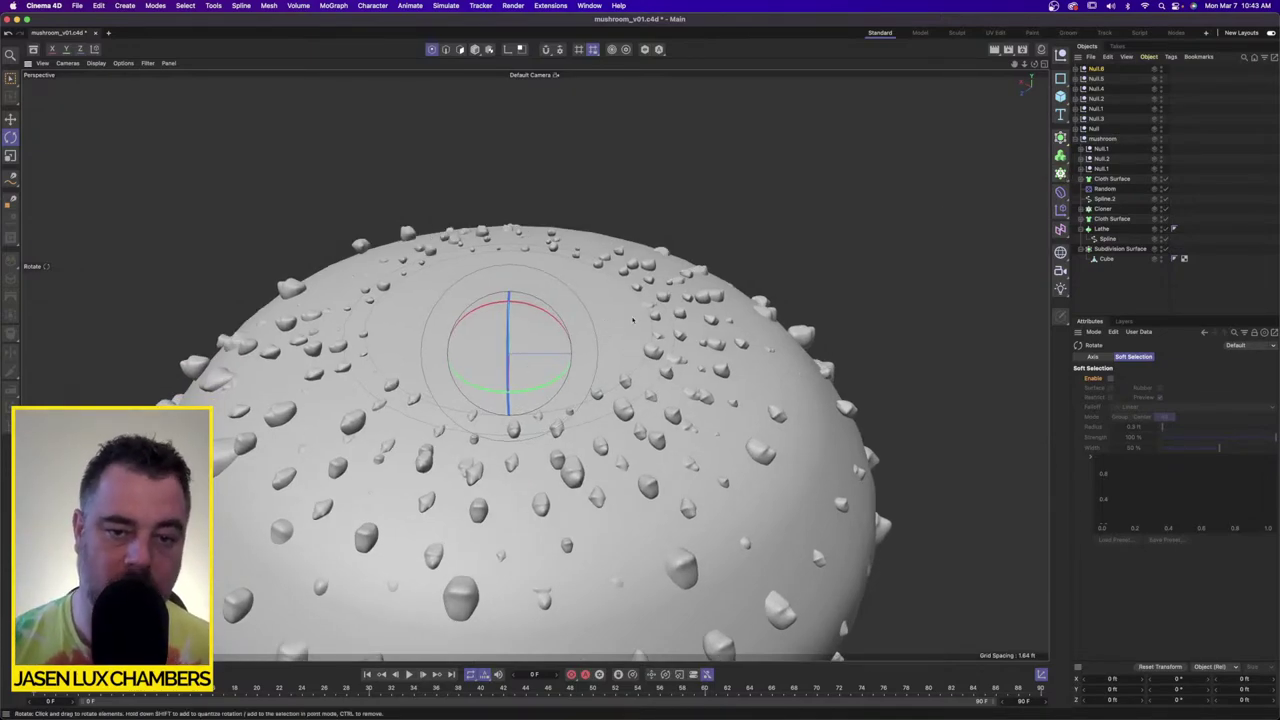
pyautogui.keyDown('alt'); pyautogui.moveTo(633, 319); pyautogui.dragTo(671, 379); pyautogui.keyUp('alt')
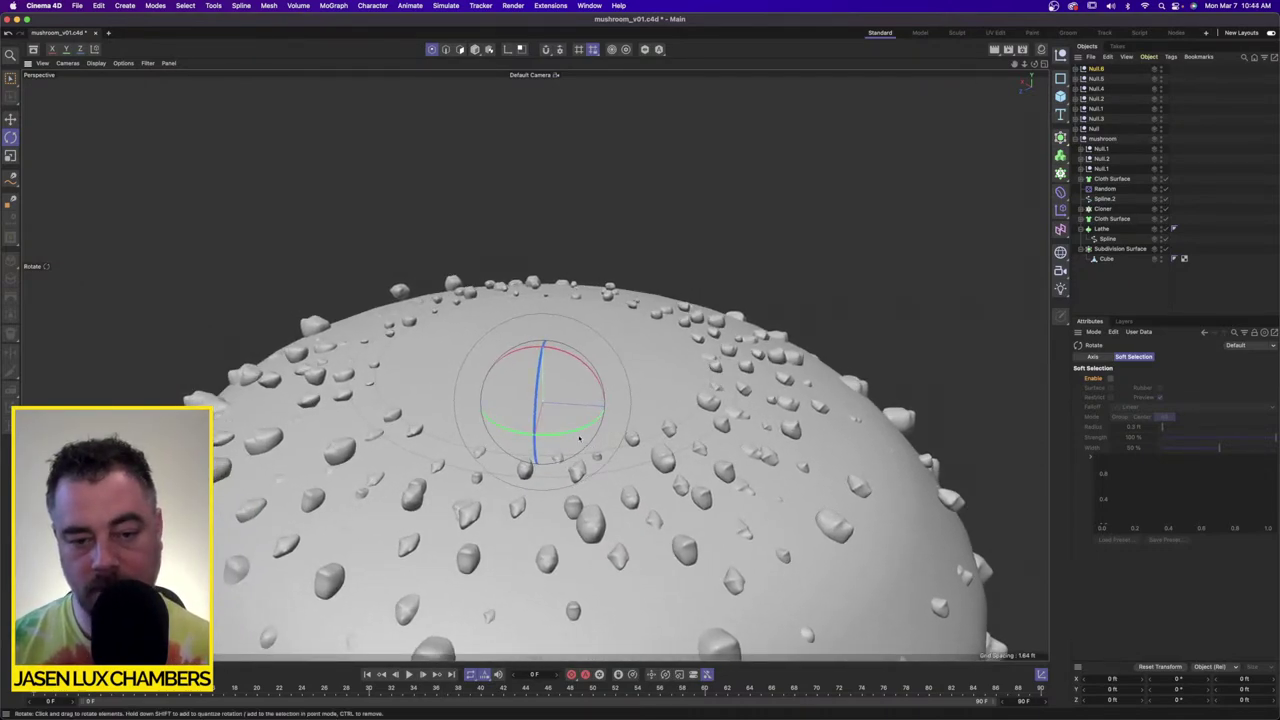
pyautogui.moveTo(576, 430); pyautogui.dragTo(622, 425)
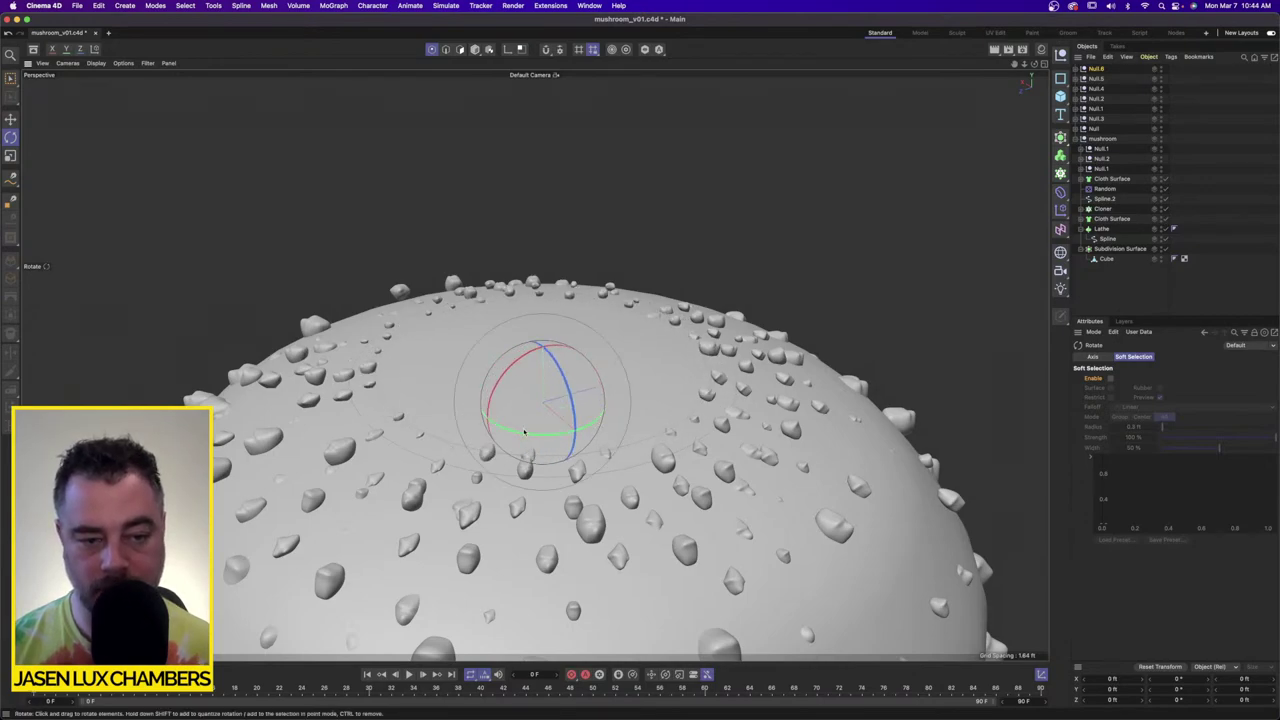
pyautogui.moveTo(546, 434); pyautogui.dragTo(591, 430)
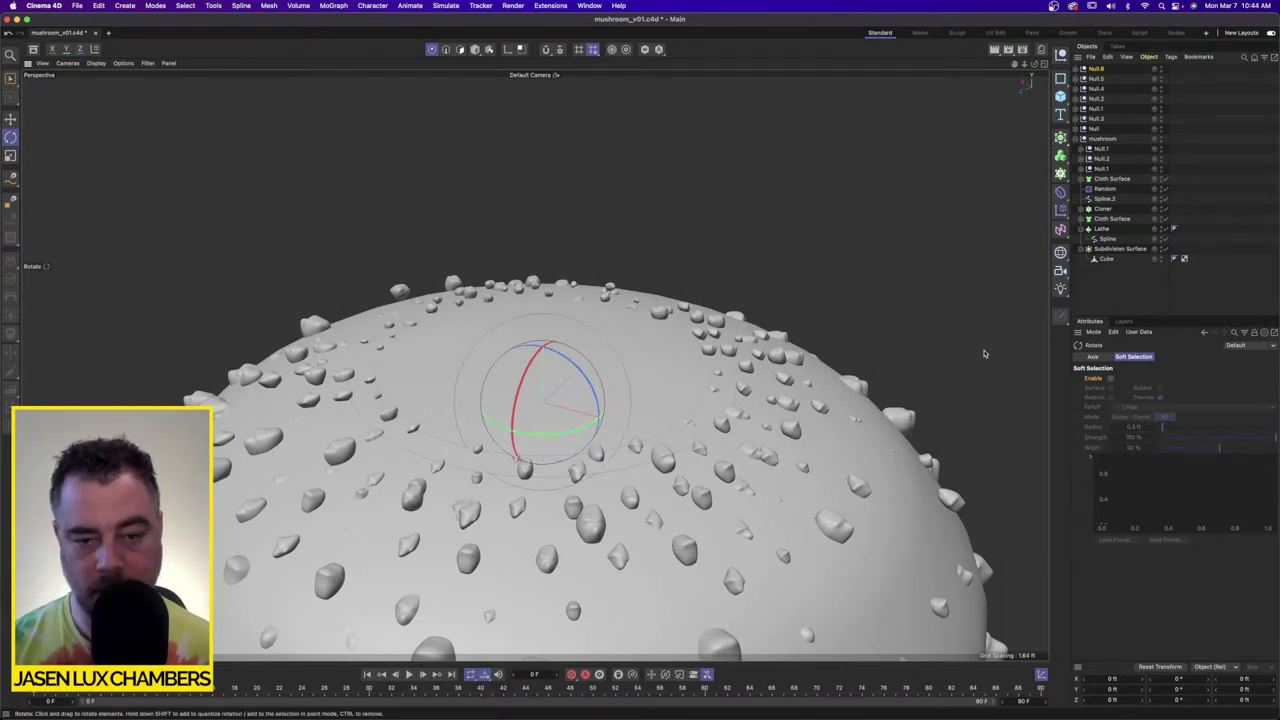
# Step: Add a Cloner inside the Null.6 group and set its Y position and X rotation to 0
pyautogui.click(1061, 174)
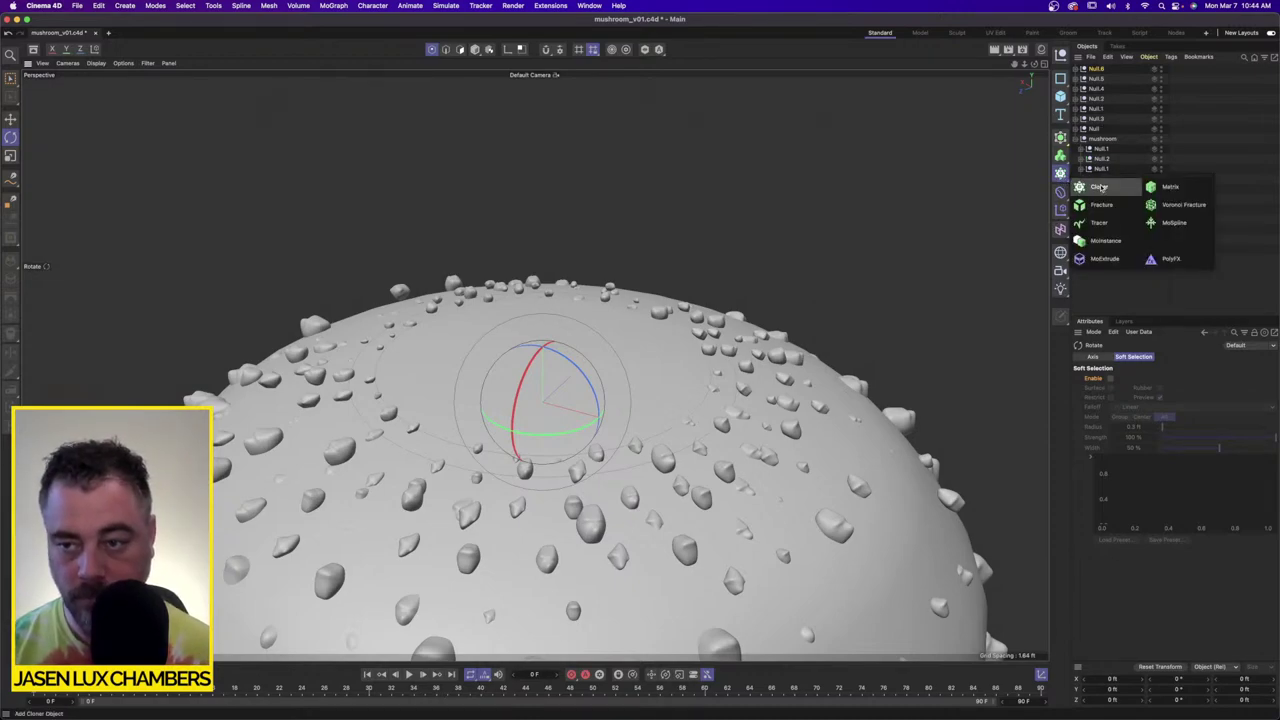
pyautogui.click(1099, 187)
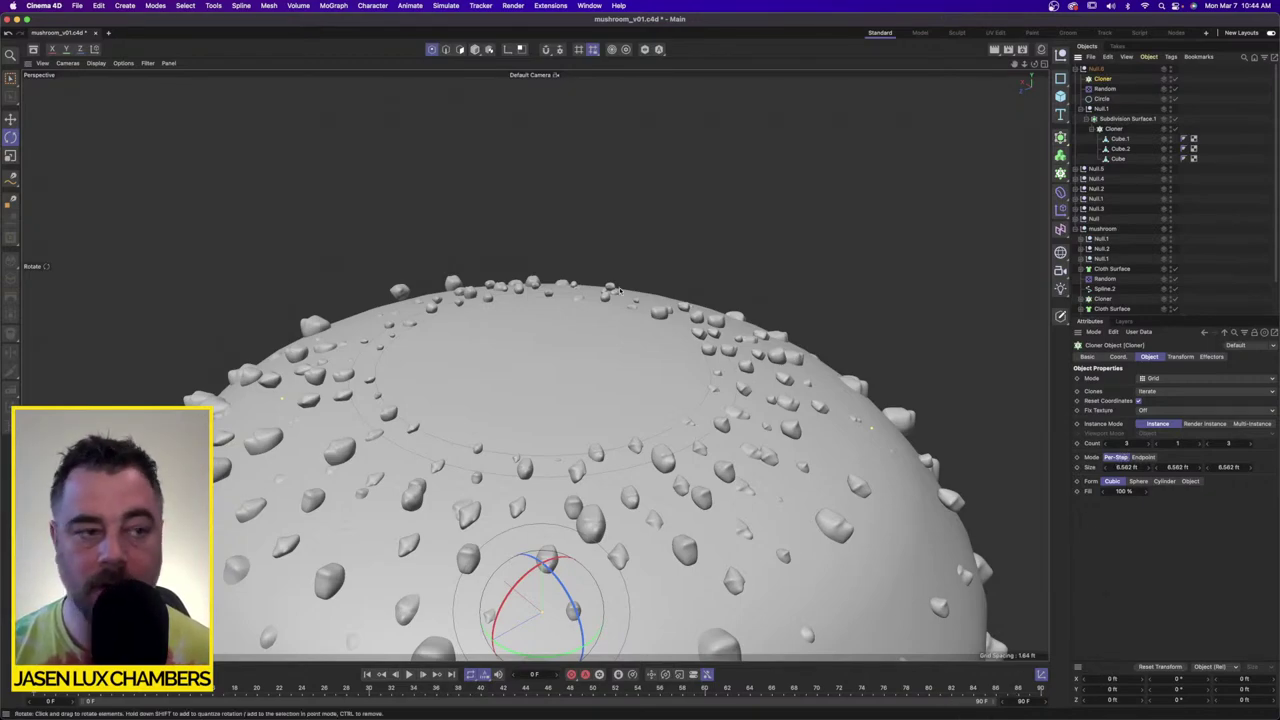
pyautogui.click(474, 49)
pyautogui.click(10, 118)
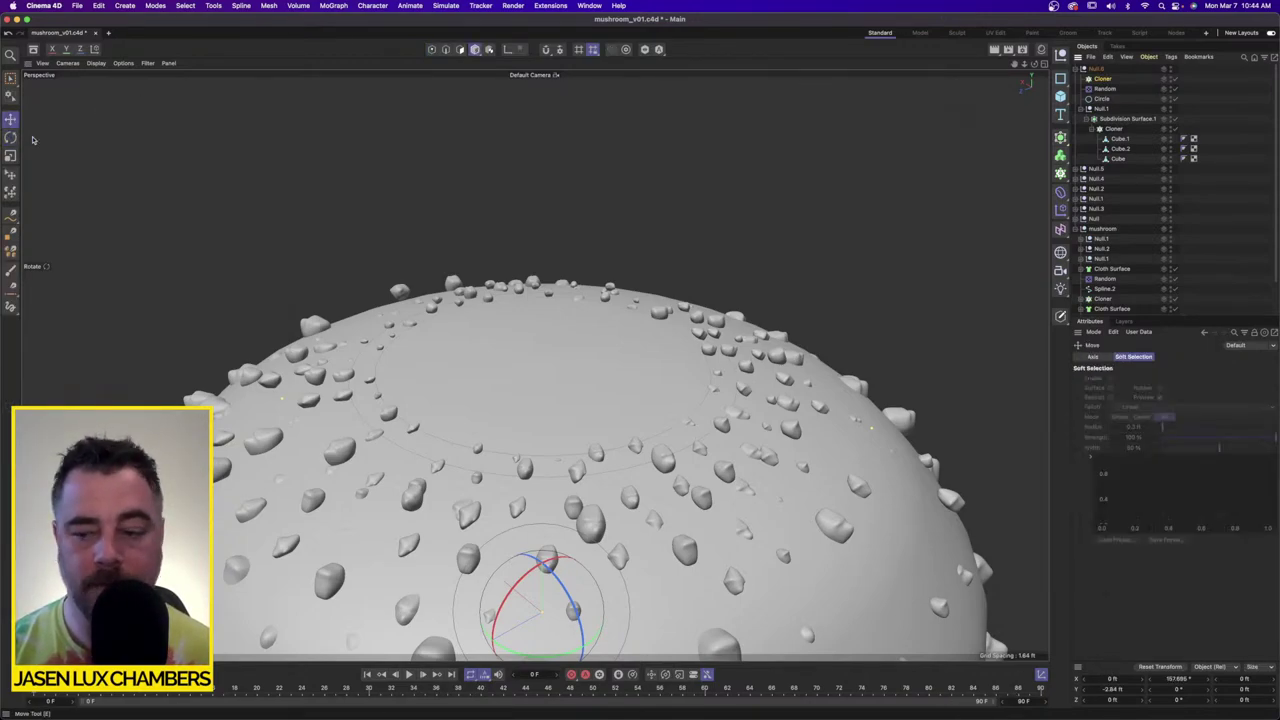
pyautogui.click(1112, 689)
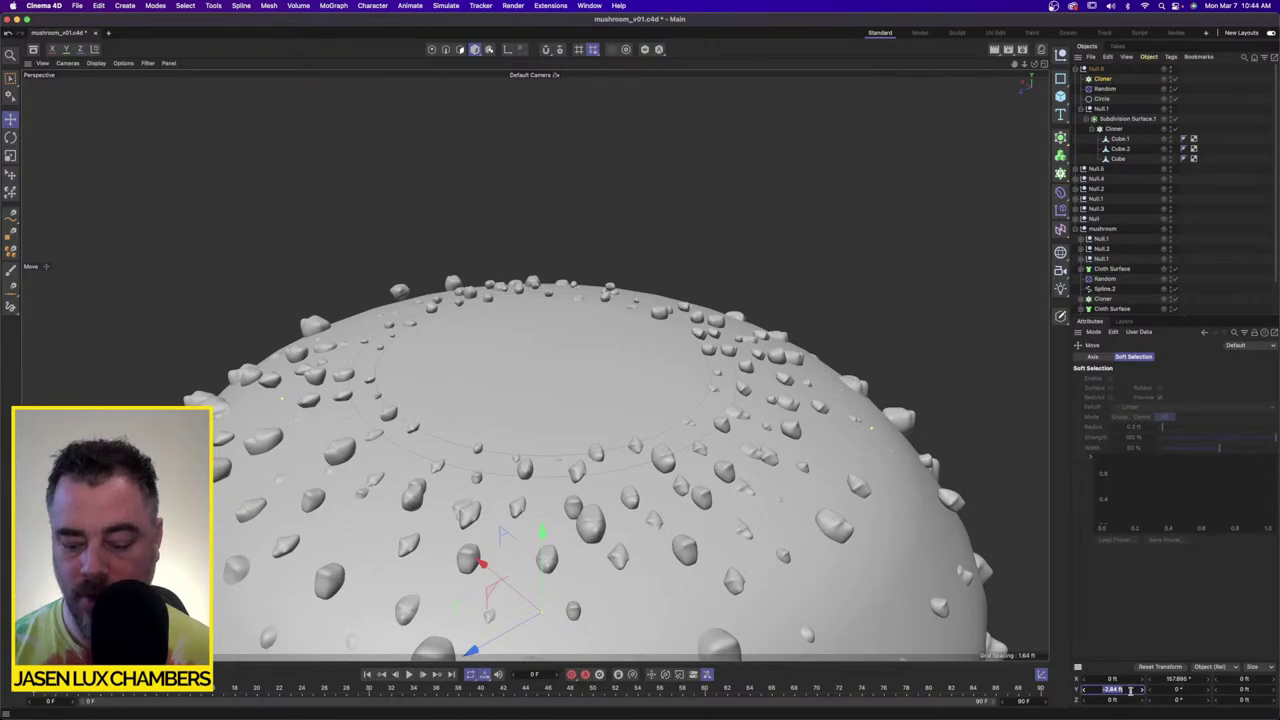
pyautogui.write('0')
pyautogui.press('Return')
pyautogui.click(1171, 677)
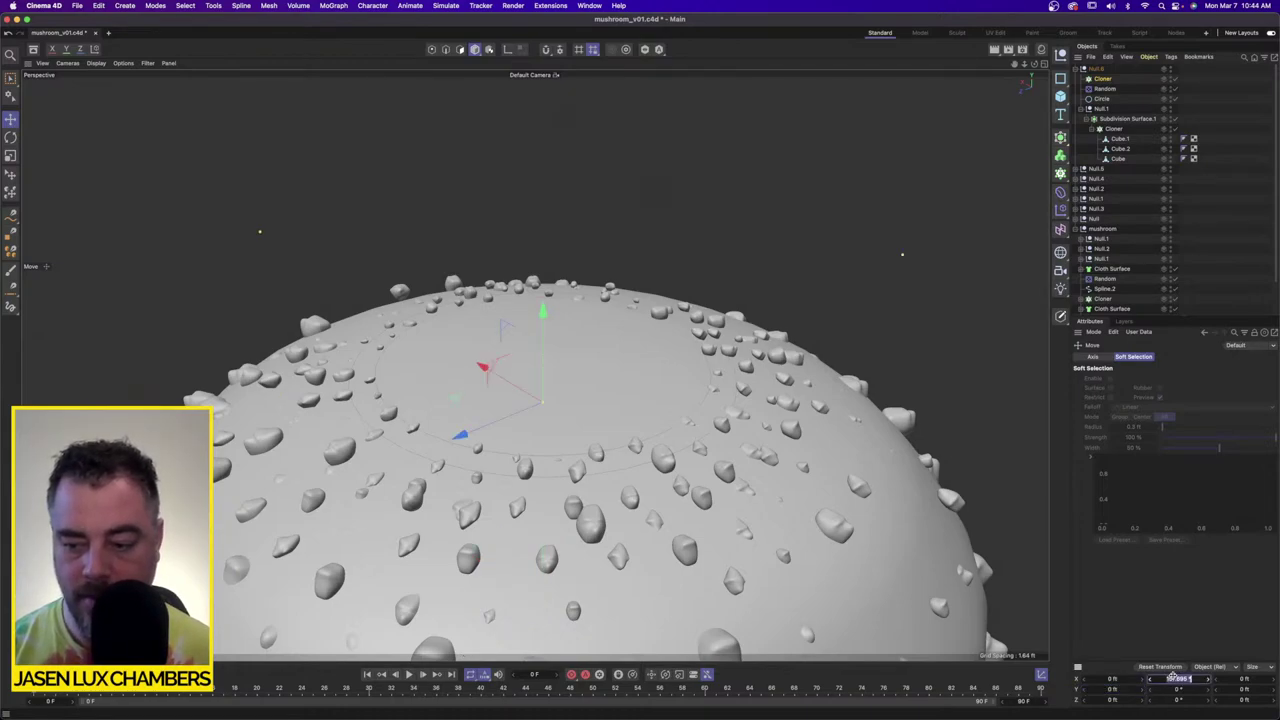
pyautogui.write('0')
pyautogui.press('Return')
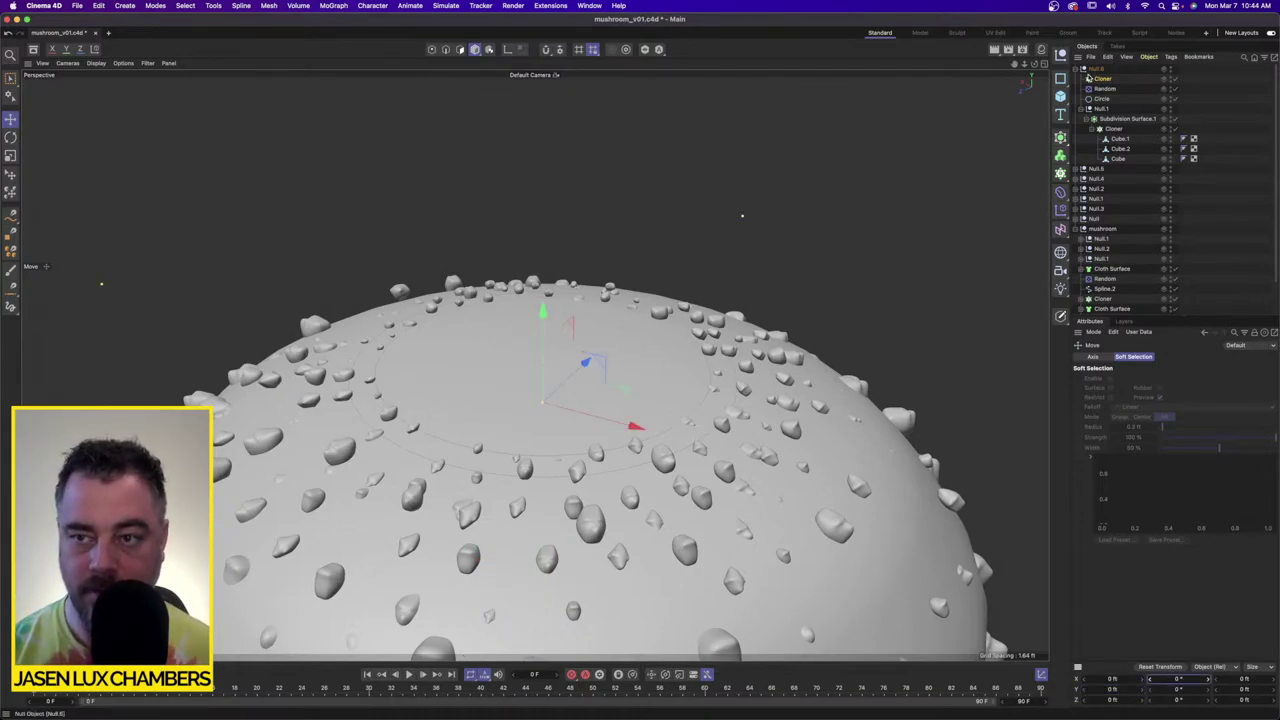
# Step: Move the new Cloner out to the top level and nest the Null.6 ring inside it
pyautogui.click(1101, 69)
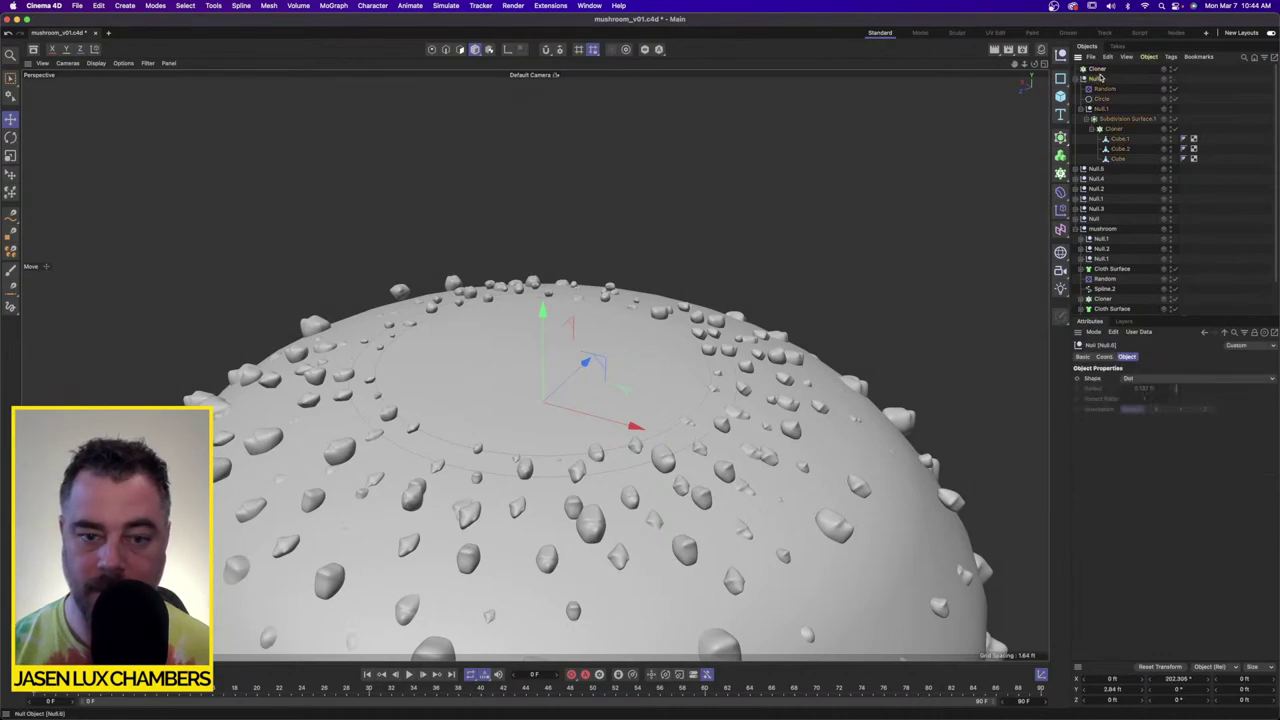
pyautogui.click(1100, 71)
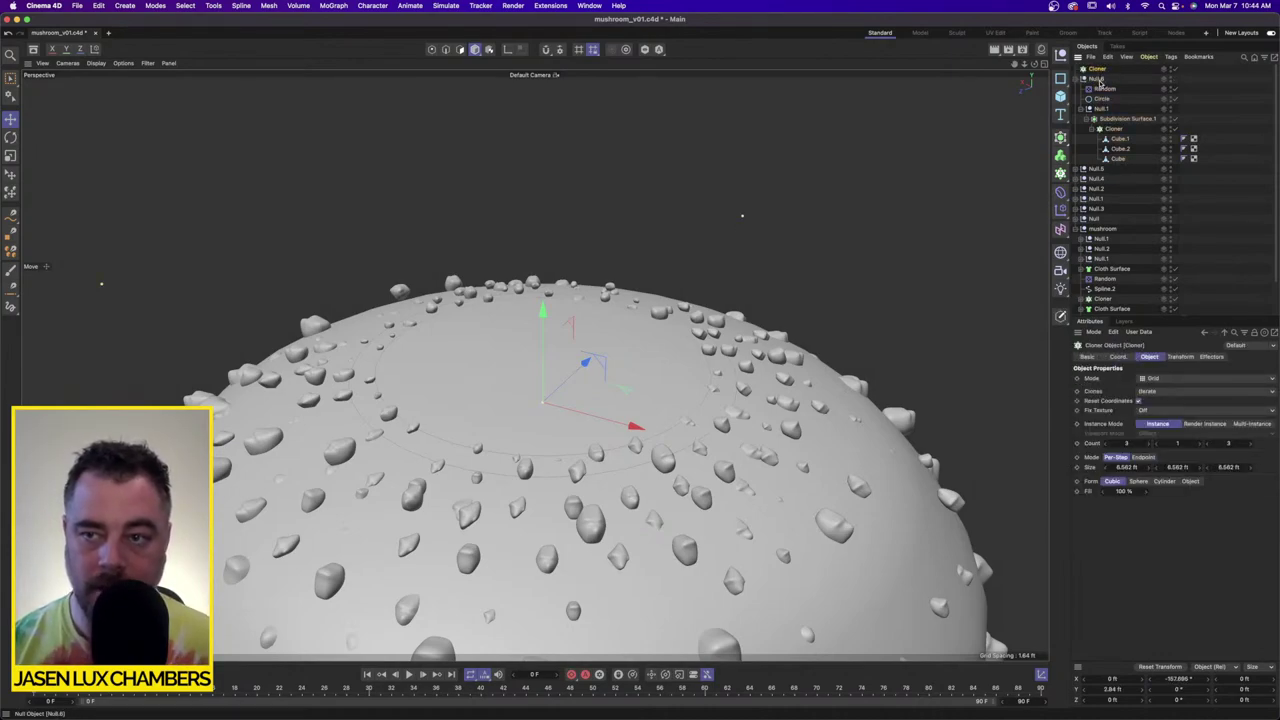
pyautogui.moveTo(1101, 82); pyautogui.dragTo(1105, 71)
pyautogui.click(1100, 69)
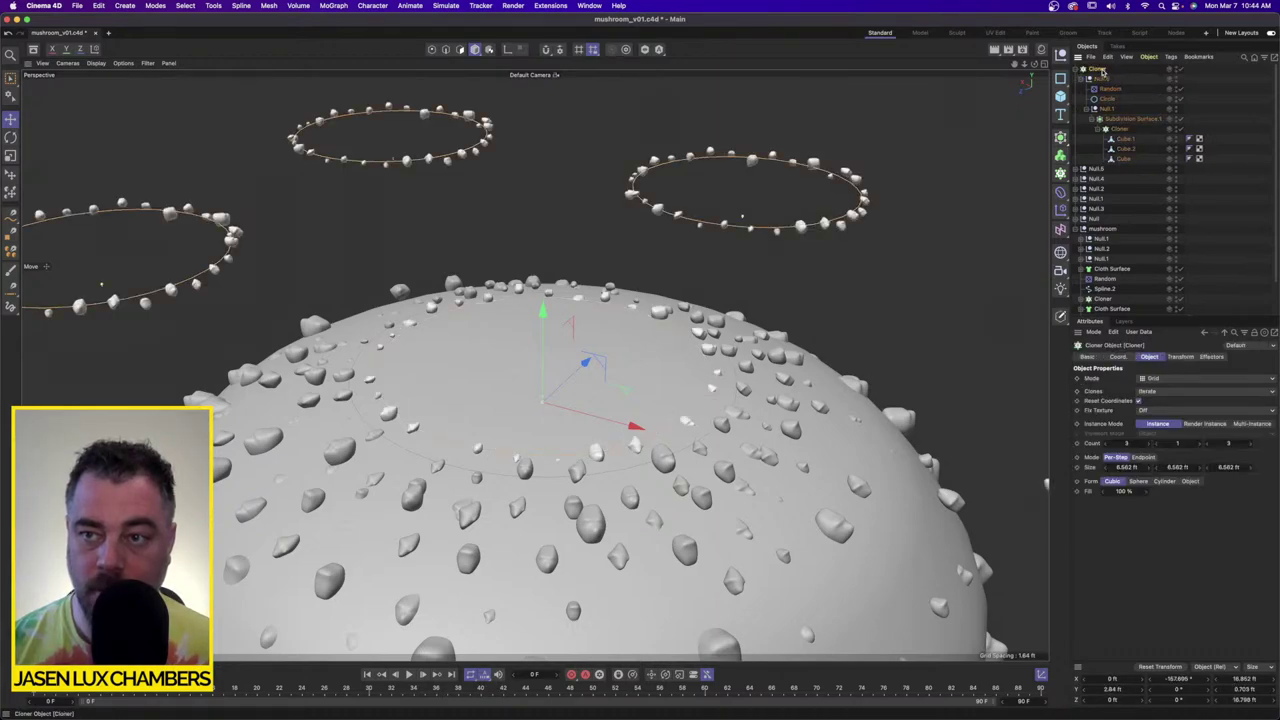
# Step: Switch the Cloner to Linear mode with a count of 10 and a per-step Y offset of 0.1 ft
pyautogui.click(1169, 385)
pyautogui.click(1164, 398)
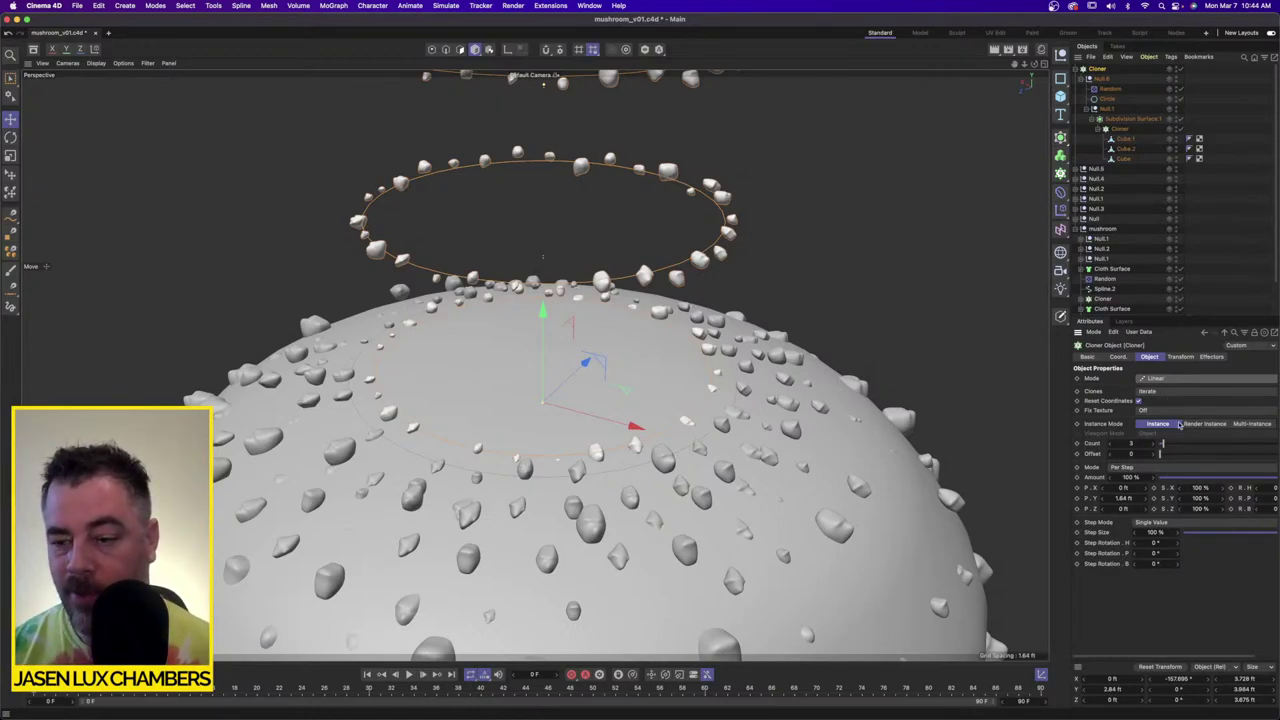
pyautogui.write('10')
pyautogui.press('Return')
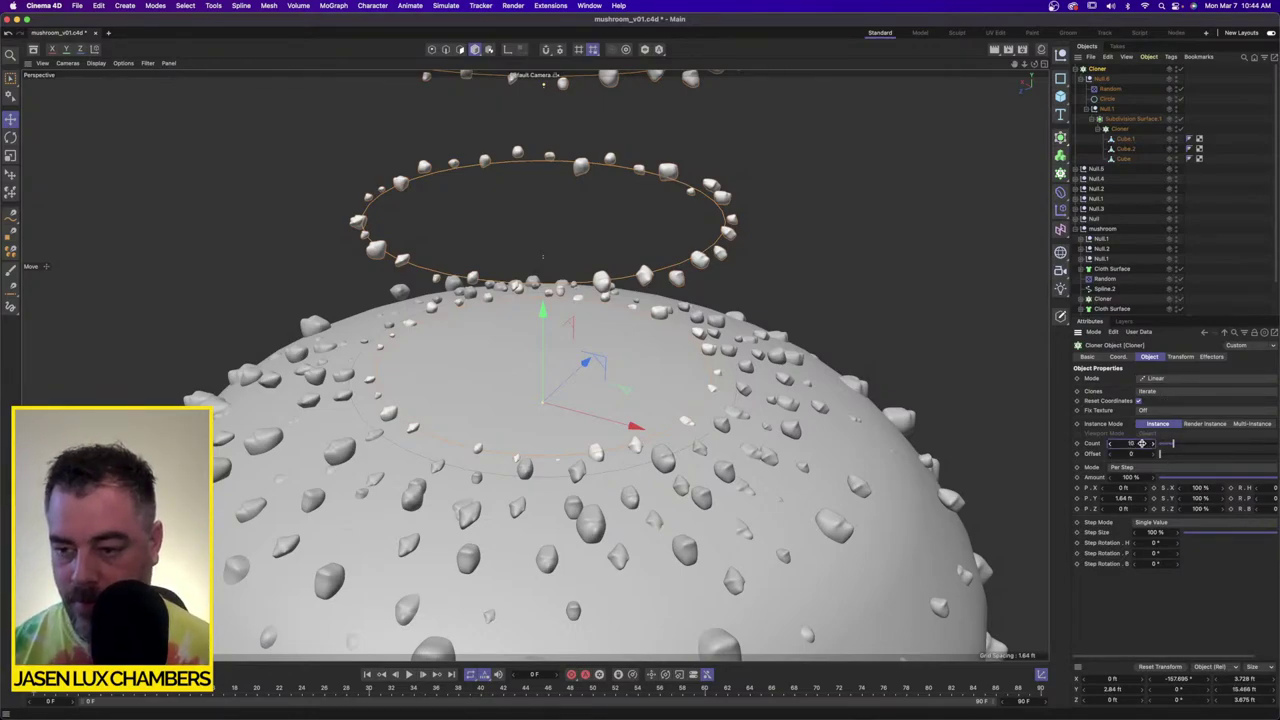
pyautogui.doubleClick(1132, 499)
pyautogui.write('0.1')
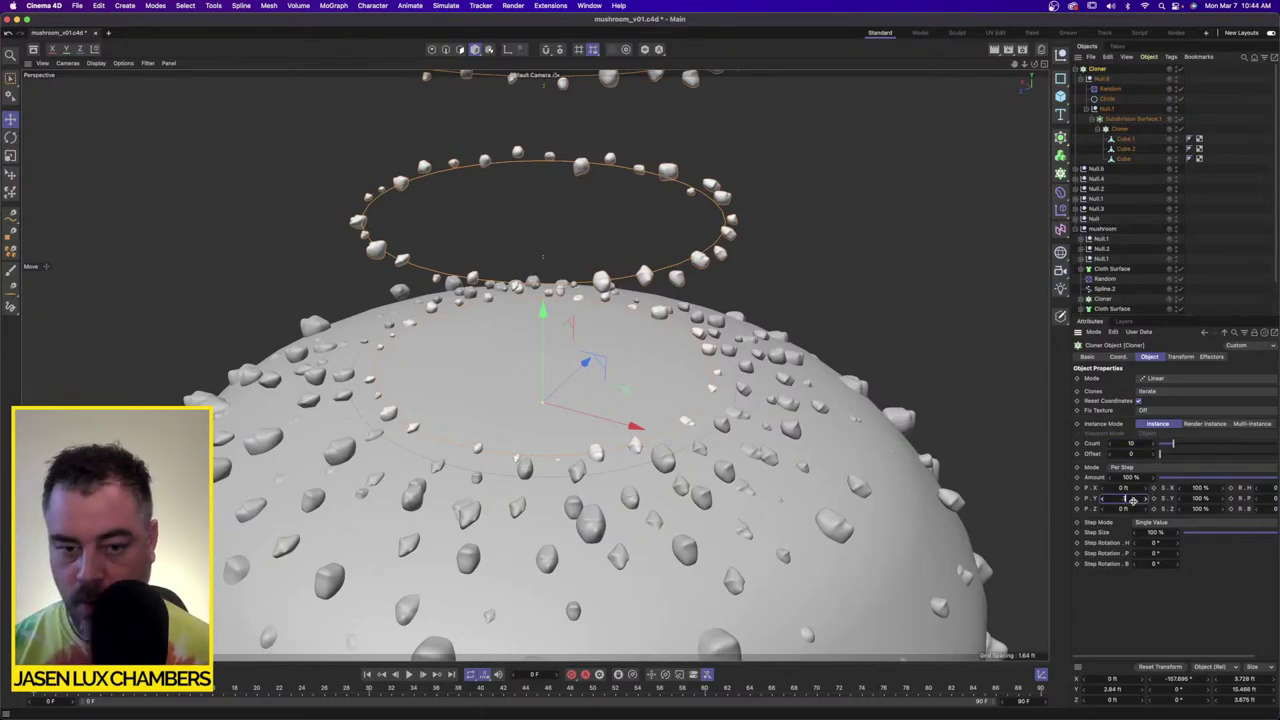
pyautogui.press('Return')
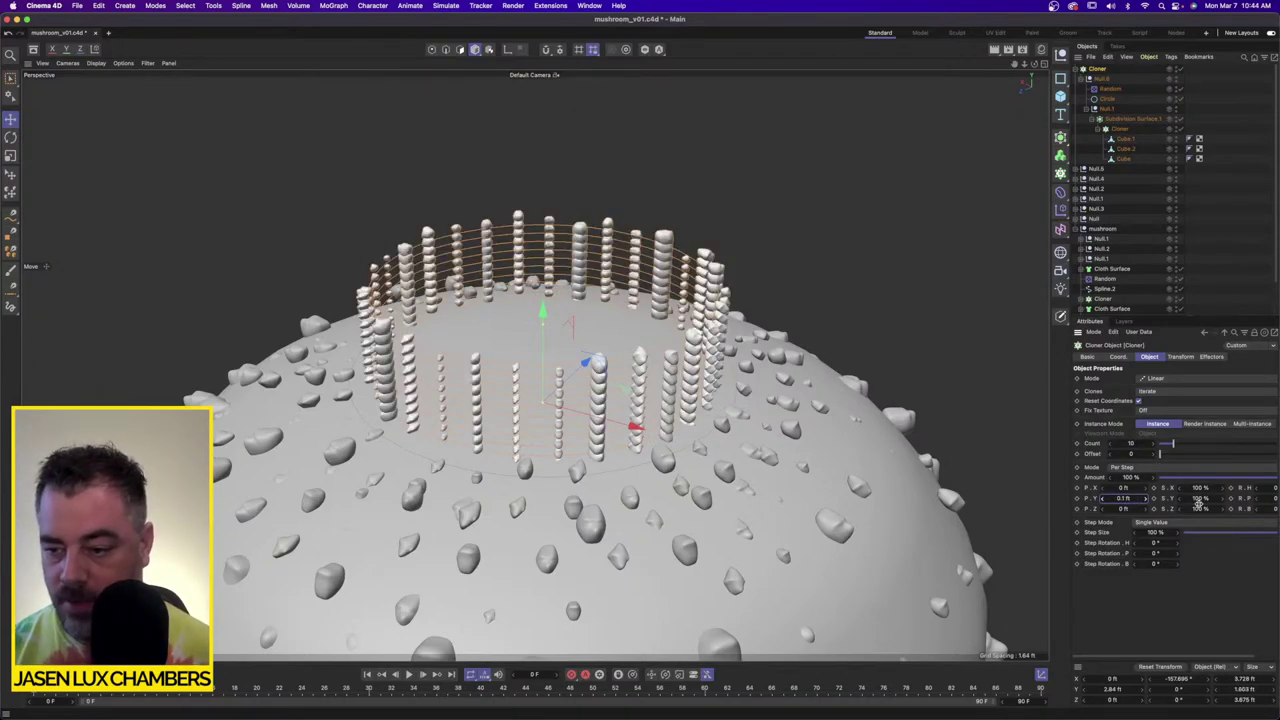
# Step: Try a per-step scale of 10% on X, Y and Z for the Cloner's stacked rings
pyautogui.click(1205, 489)
pyautogui.write('10')
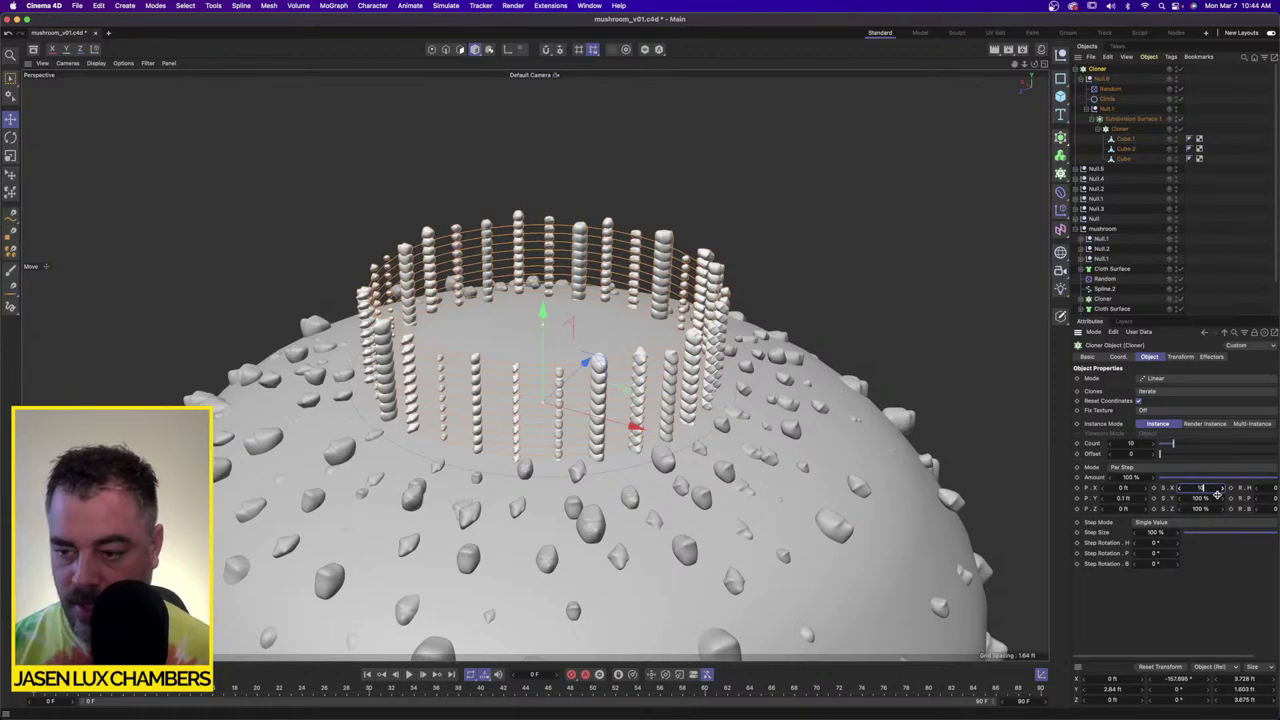
pyautogui.press('Tab')
pyautogui.write('10')
pyautogui.press('Tab')
pyautogui.write('10')
pyautogui.press('Return')
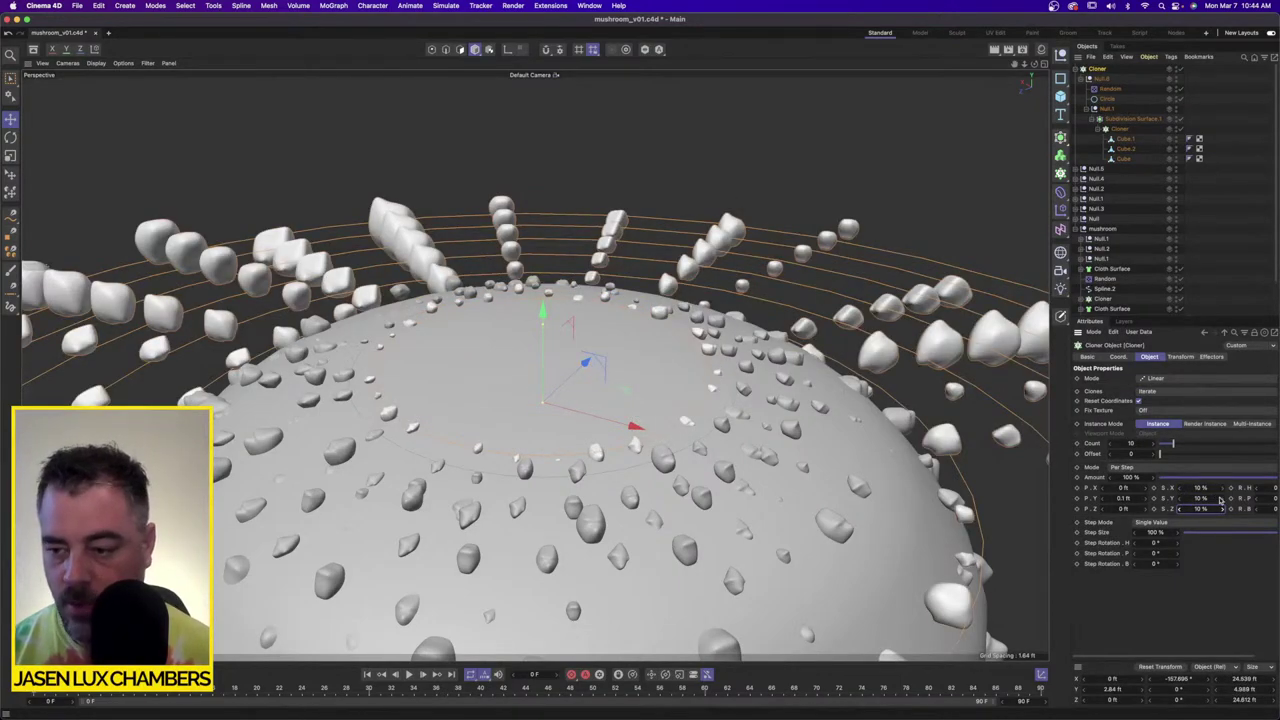
# Step: Set the Cloner's per-step scale to -10% on X, Y and Z
pyautogui.click(1207, 489)
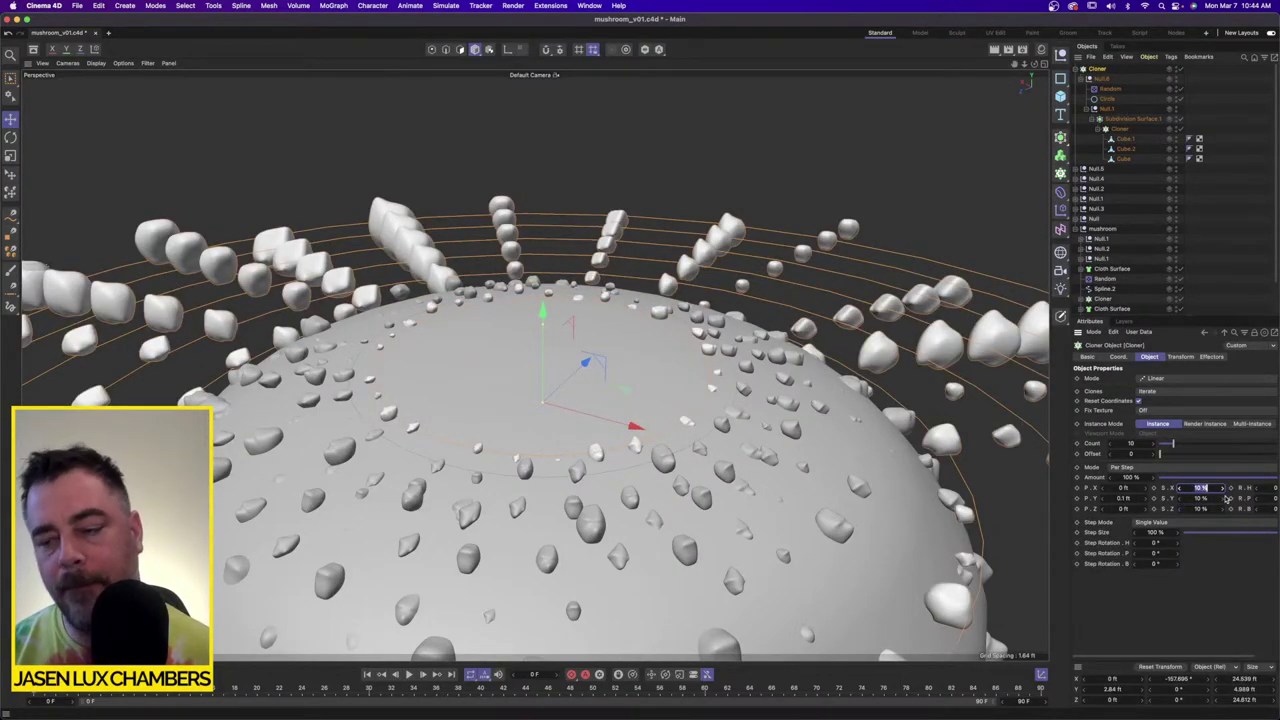
pyautogui.write('-10')
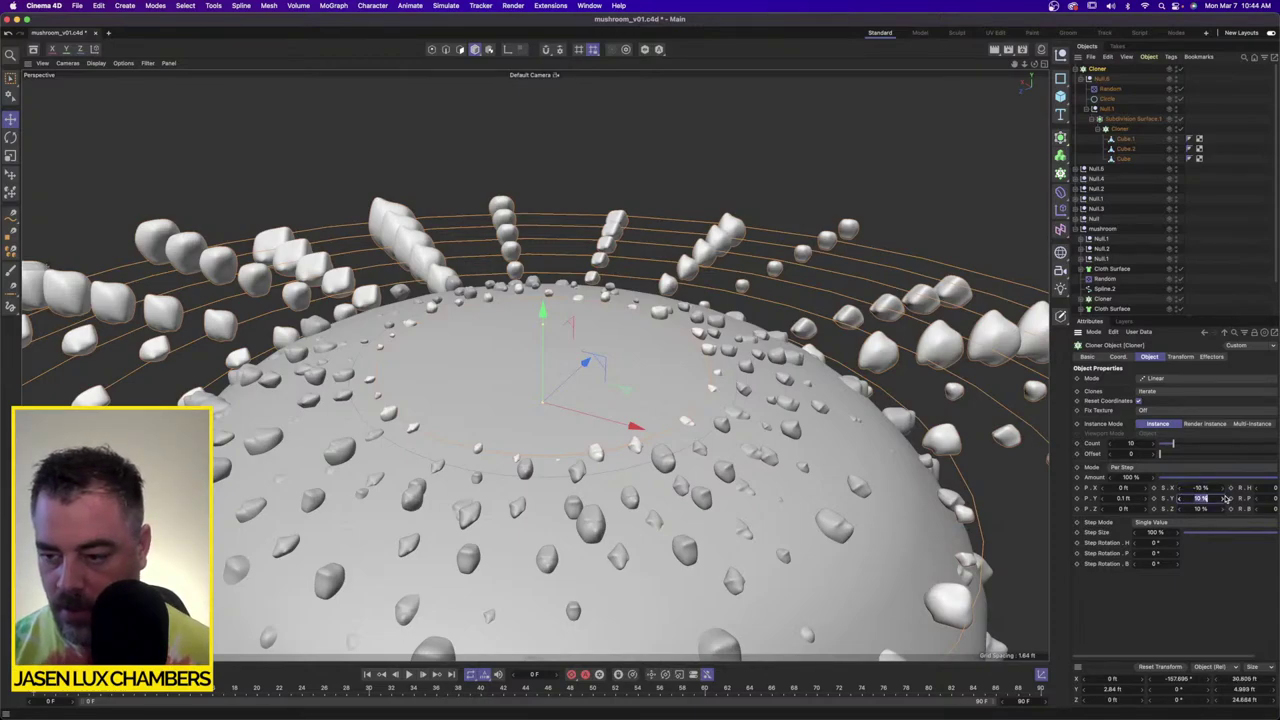
pyautogui.press('Return')
pyautogui.click(1226, 498)
pyautogui.write('-10')
pyautogui.press('Tab')
pyautogui.write('-10')
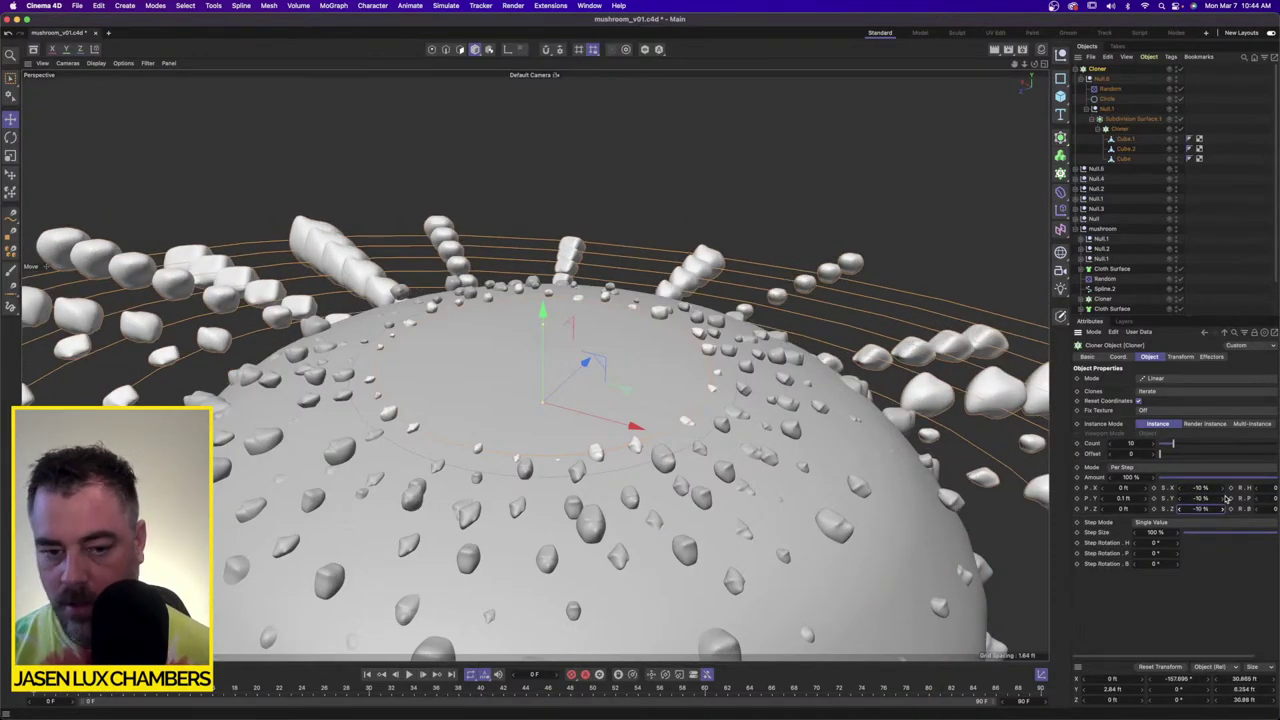
pyautogui.press('Return')
# Step: Enable rotation in the Null.6 ring's Random effector and set its pitch rotation (R.P) to 51°
pyautogui.scroll(-6, 802, 398)
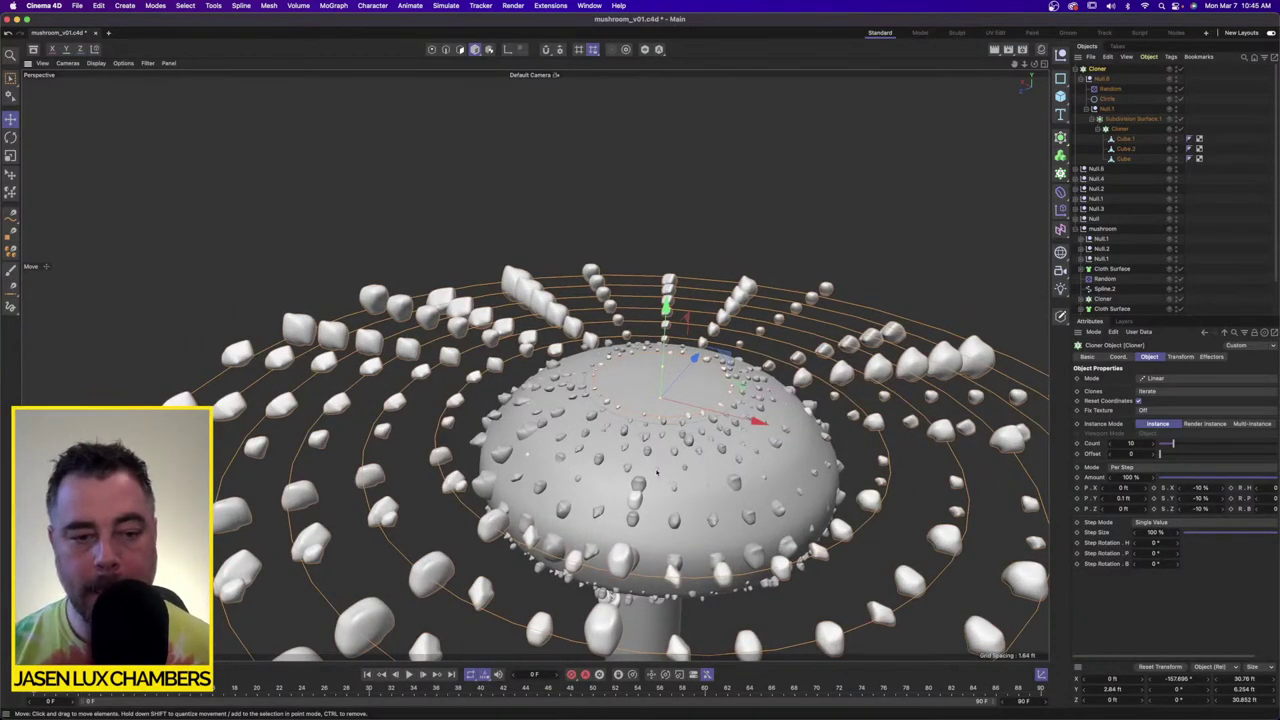
pyautogui.scroll(-2, 657, 472)
pyautogui.keyDown('alt'); pyautogui.moveTo(657, 472); pyautogui.dragTo(623, 292, button='middle'); pyautogui.keyUp('alt')
pyautogui.keyDown('alt'); pyautogui.moveTo(623, 292); pyautogui.dragTo(622, 324); pyautogui.keyUp('alt')
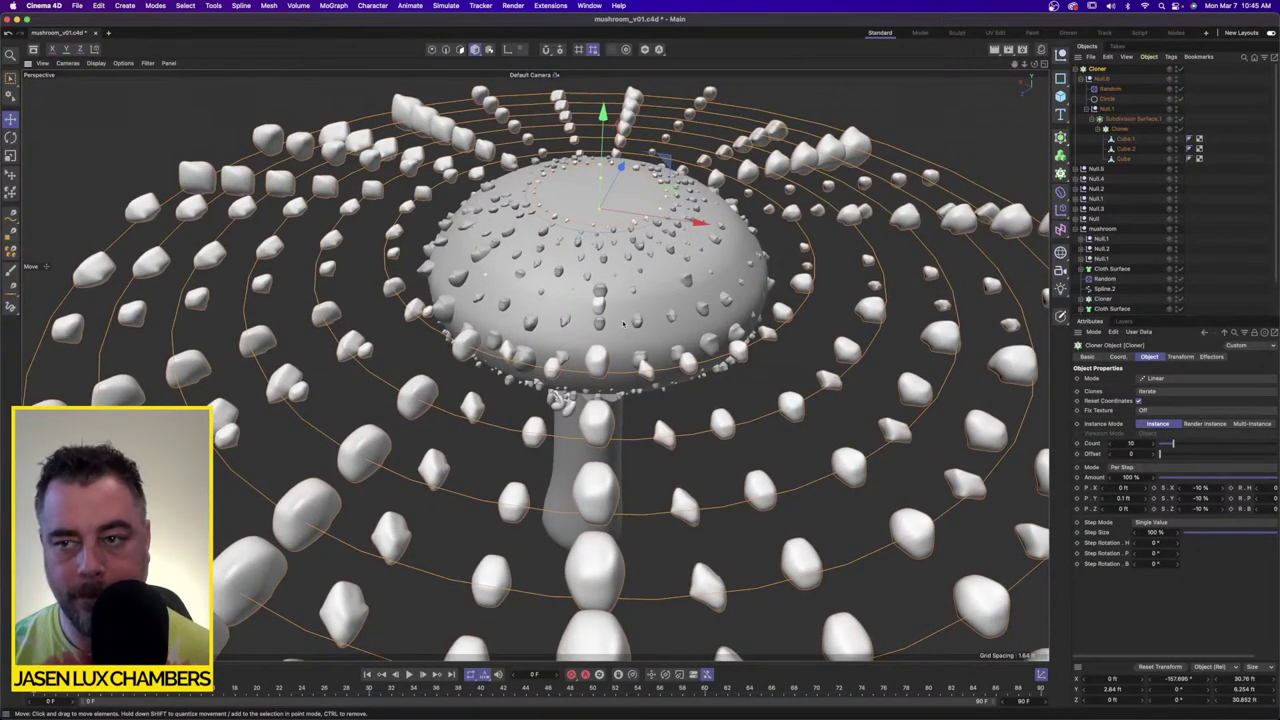
pyautogui.click(1108, 89)
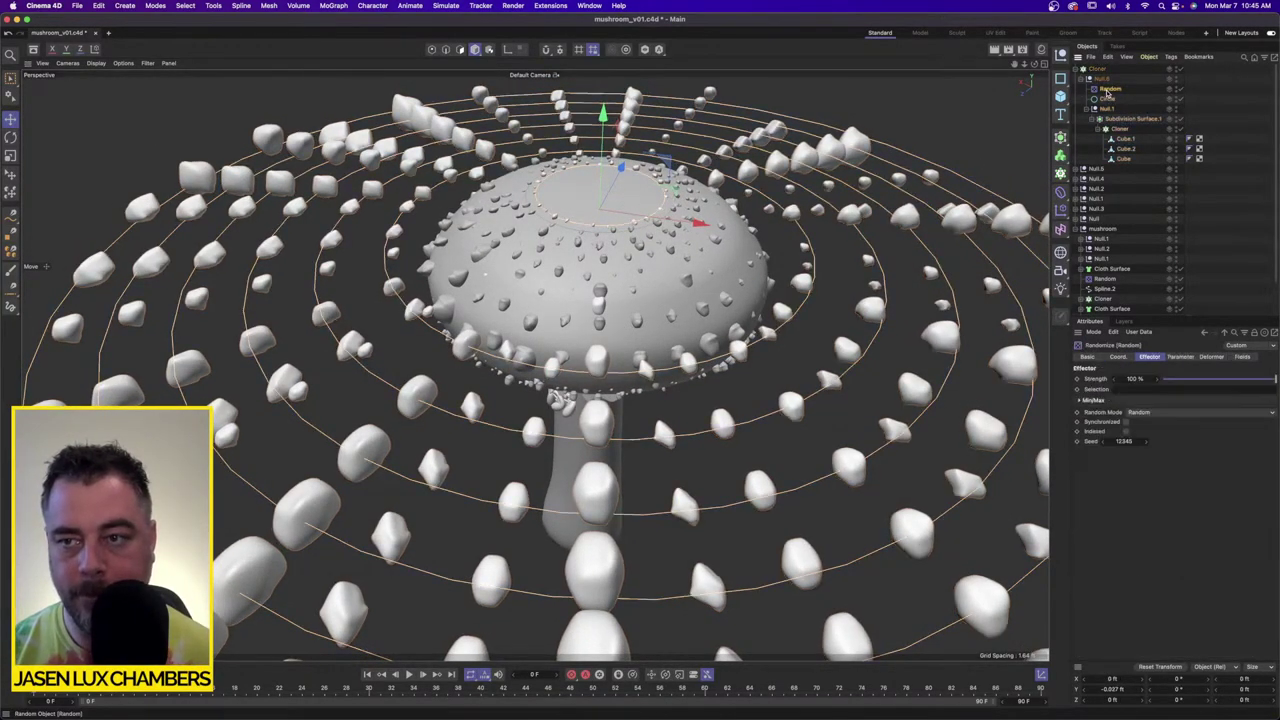
pyautogui.click(1180, 357)
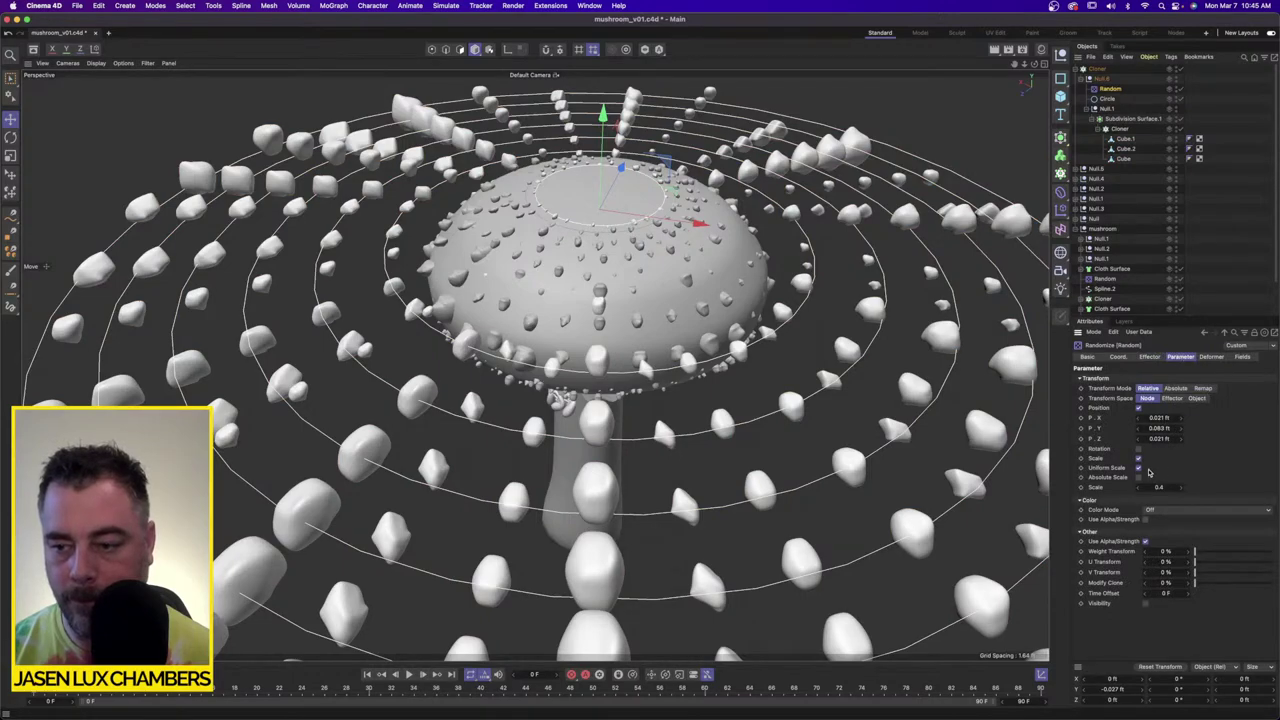
pyautogui.click(1138, 449)
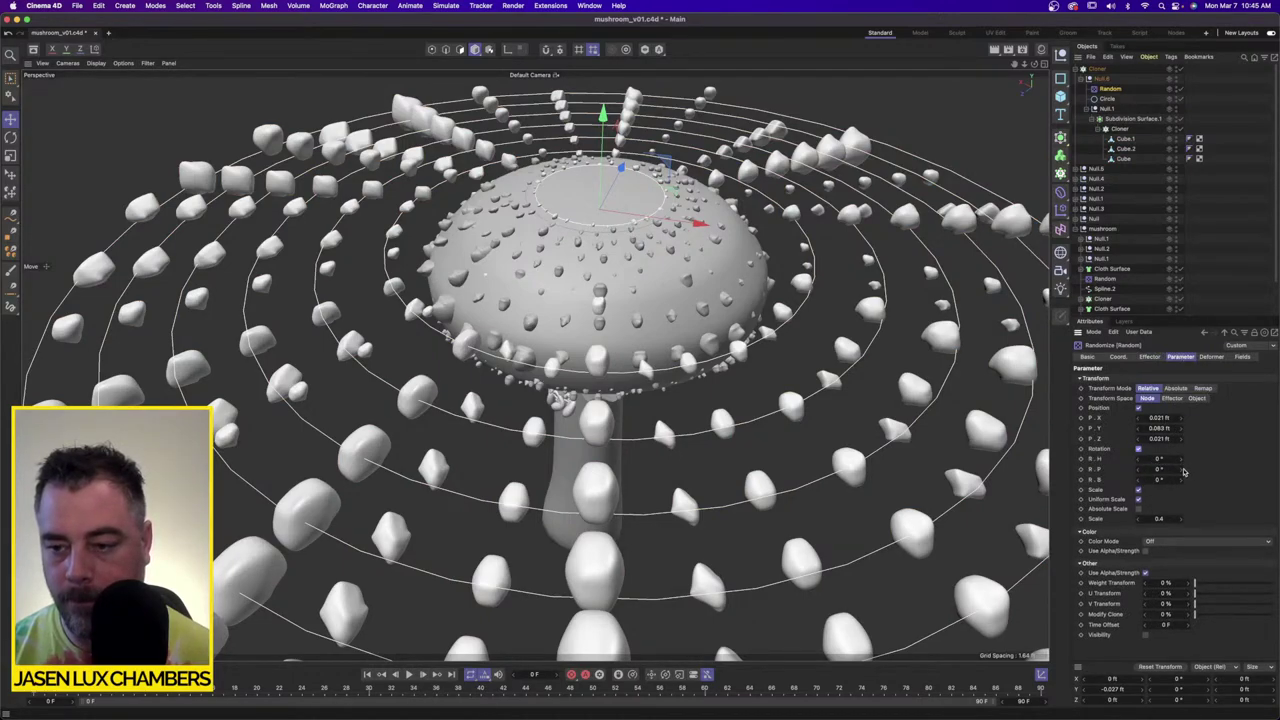
pyautogui.click(1183, 470)
pyautogui.doubleClick(1169, 469)
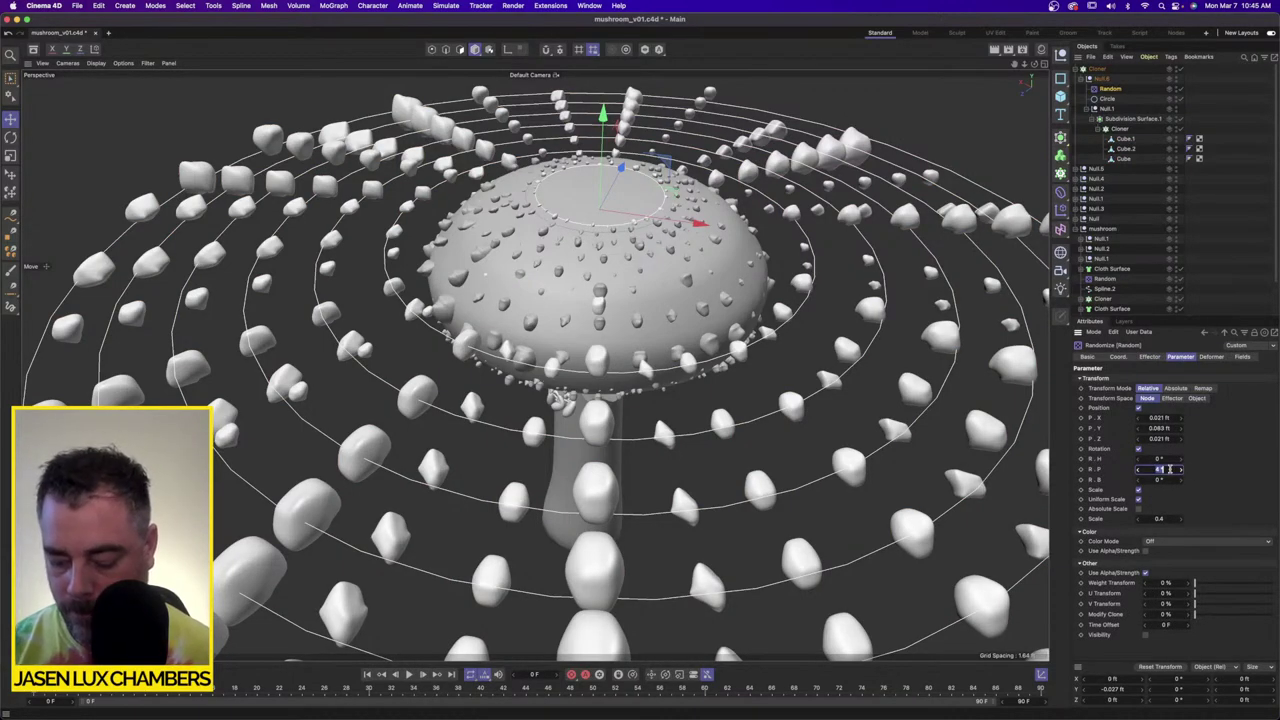
pyautogui.write('50')
pyautogui.press('Return')
pyautogui.doubleClick(1169, 469)
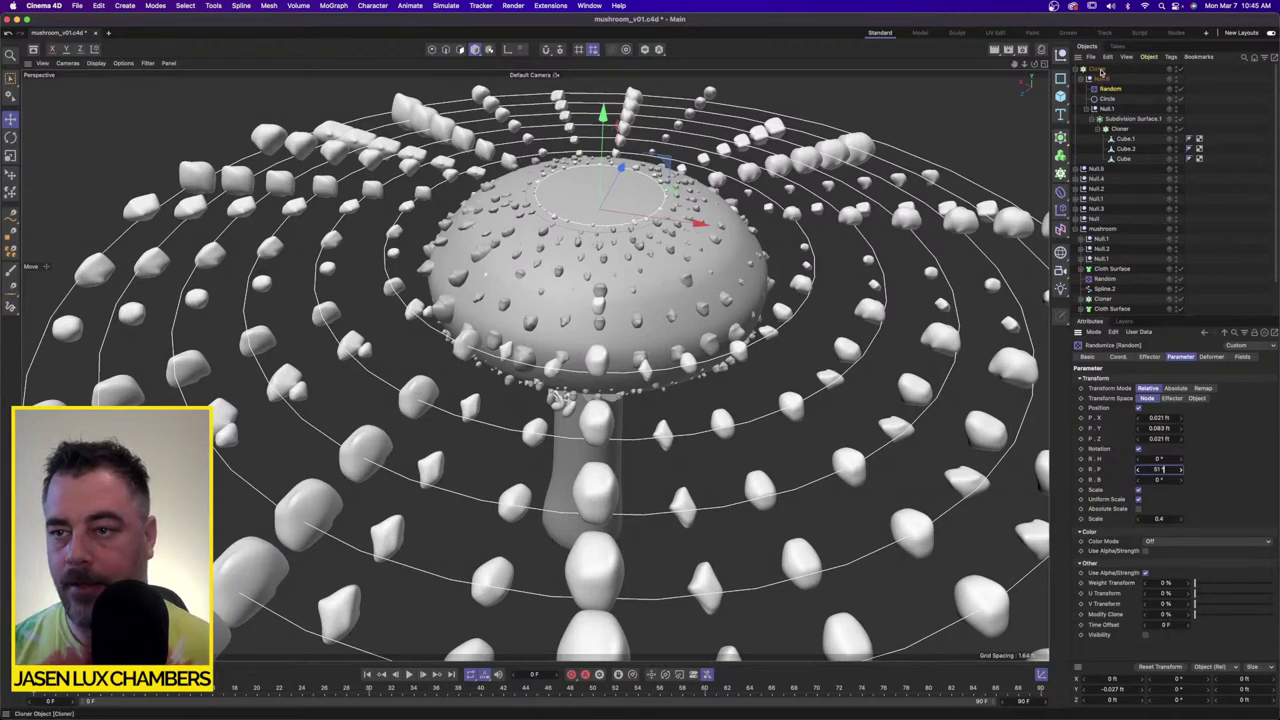
# Step: Add a Random effector to the top-level Cloner, with position variation off and rotation variation on
pyautogui.click(1101, 71)
pyautogui.click(1100, 70)
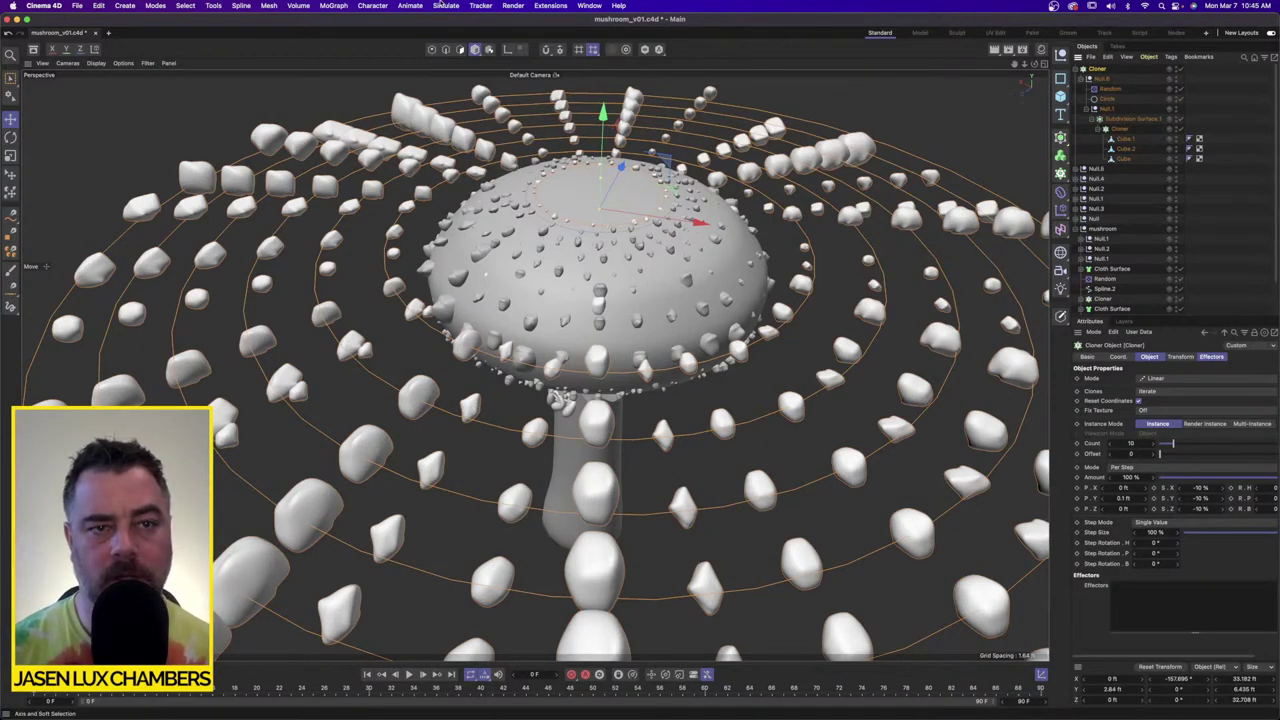
pyautogui.click(333, 5)
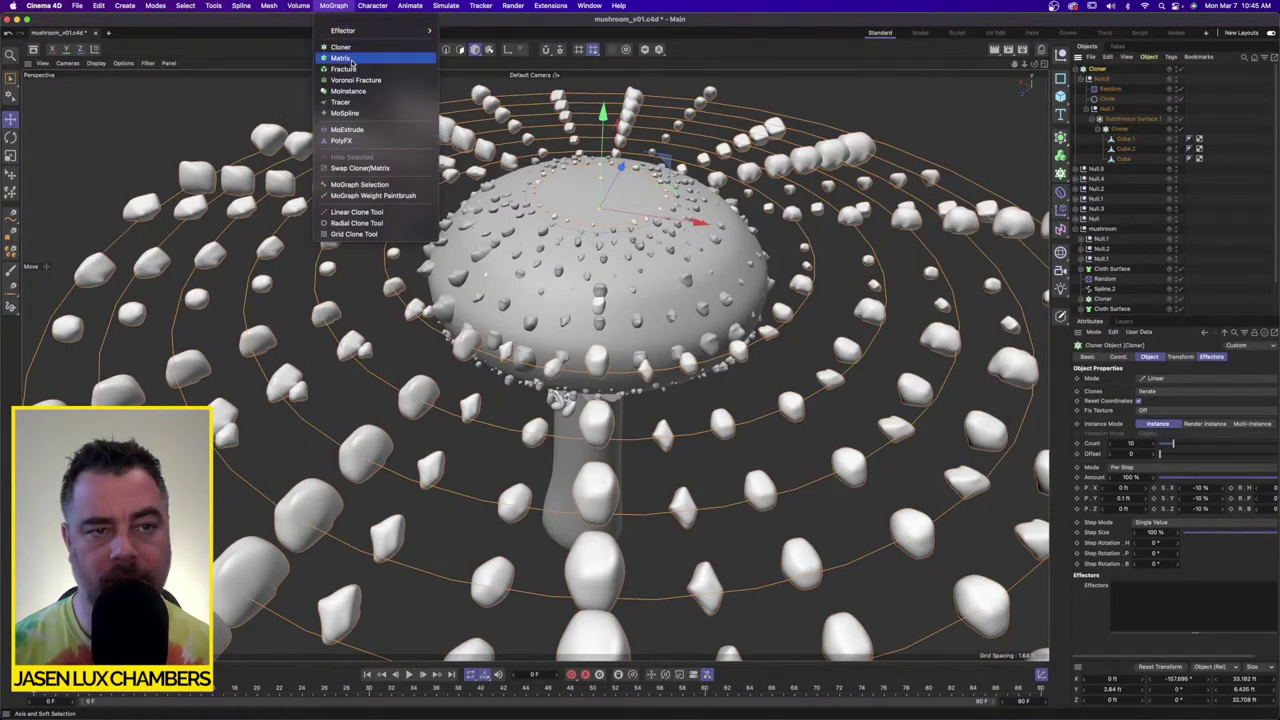
pyautogui.moveTo(410, 31)
pyautogui.click(482, 116)
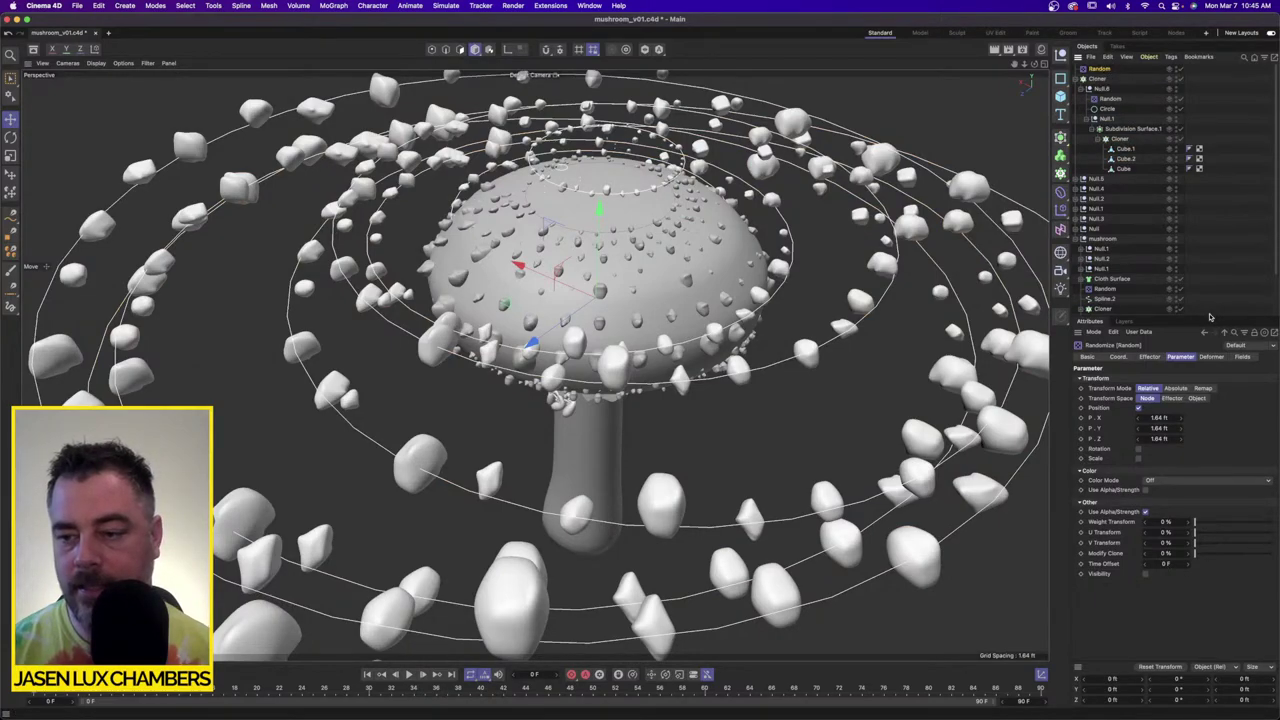
pyautogui.click(1138, 409)
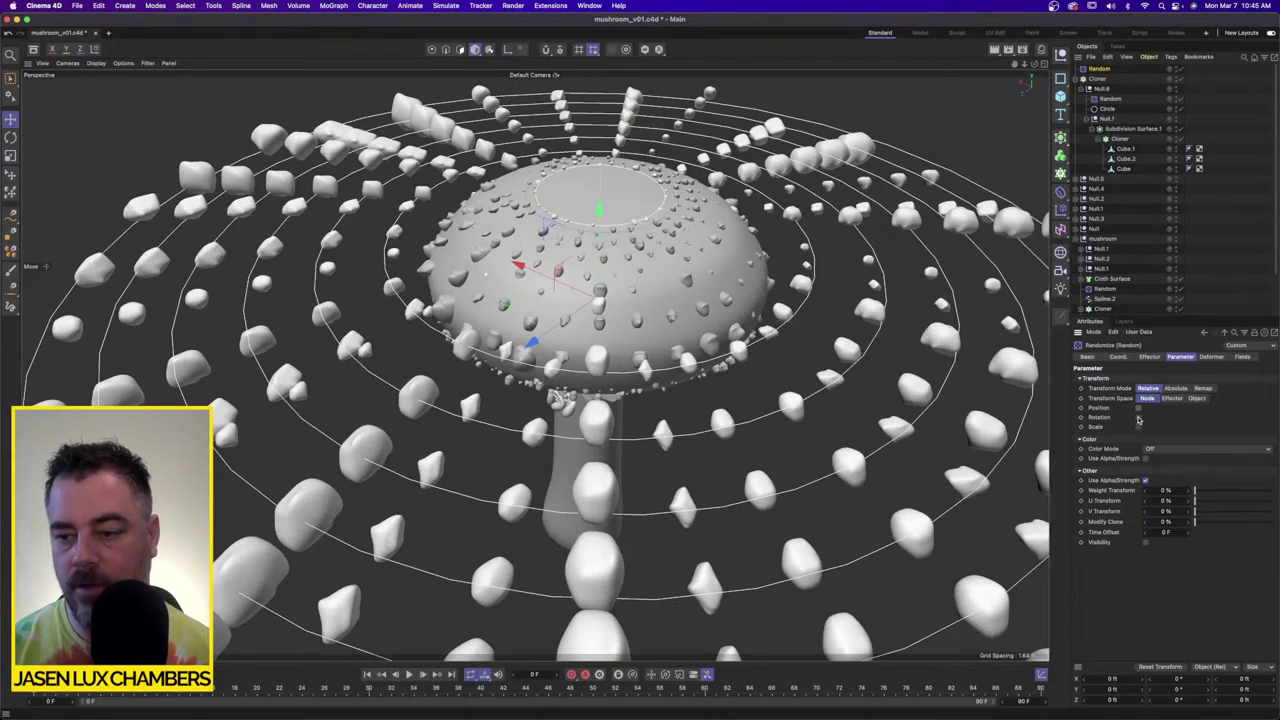
pyautogui.click(1138, 418)
# Step: Try a heading rotation (R.H) of 90° in the new Random effector
pyautogui.click(1160, 438)
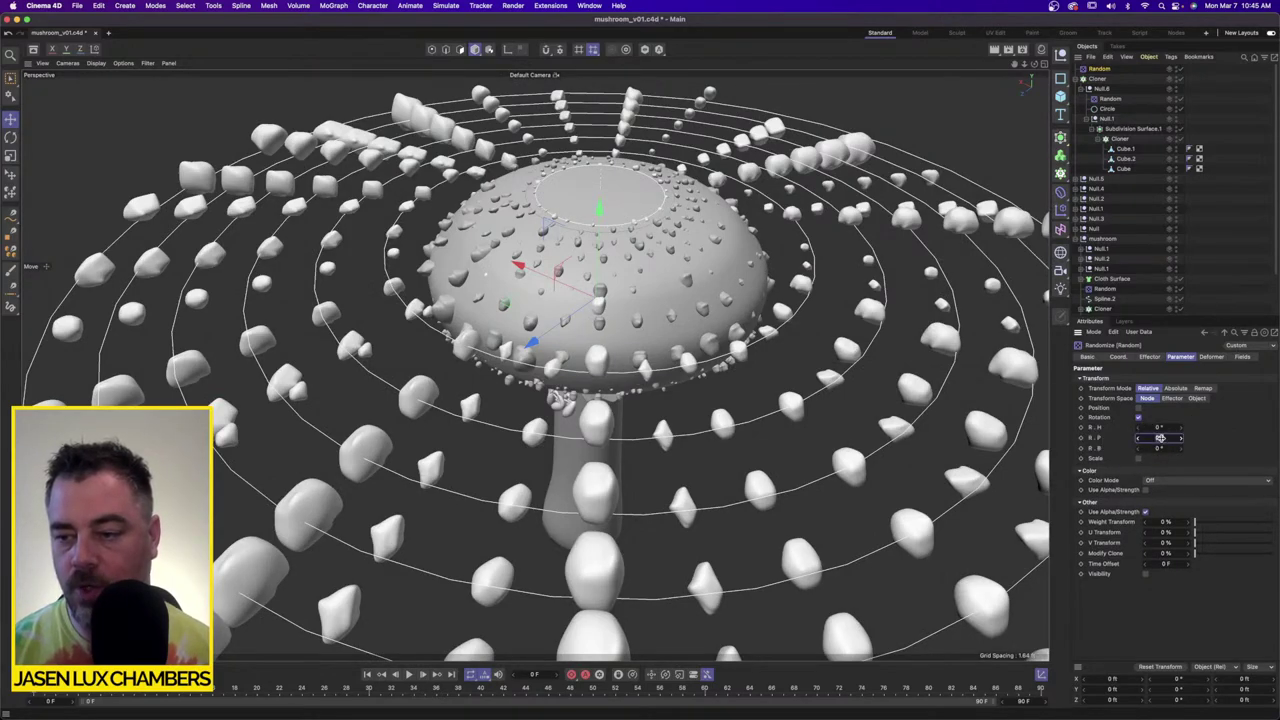
pyautogui.moveTo(1160, 438); pyautogui.dragTo(1170, 427)
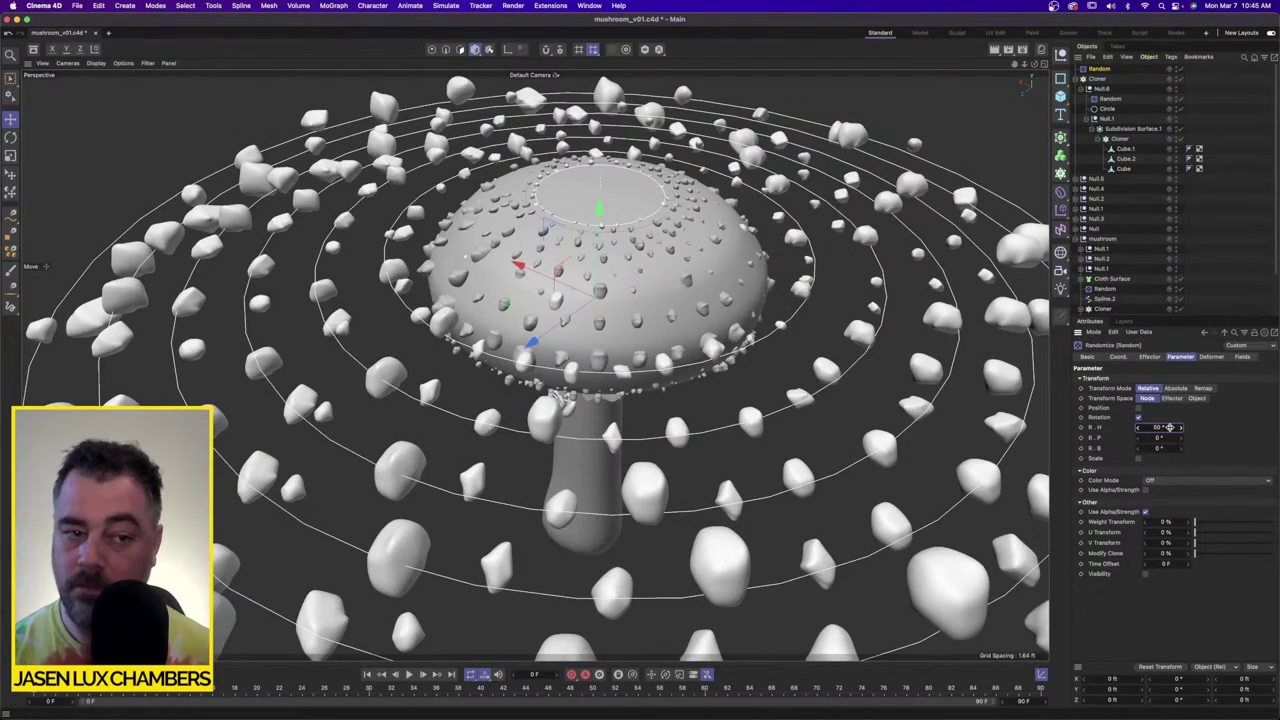
pyautogui.doubleClick(1166, 427)
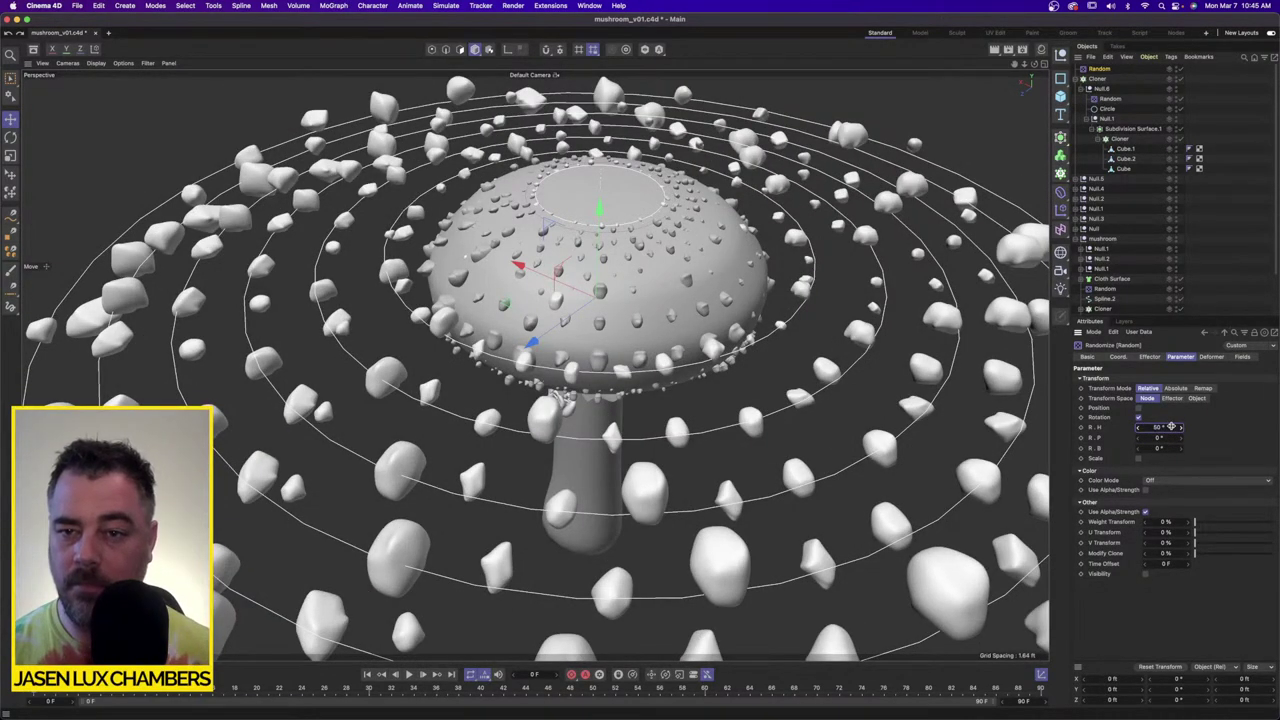
pyautogui.doubleClick(1163, 428)
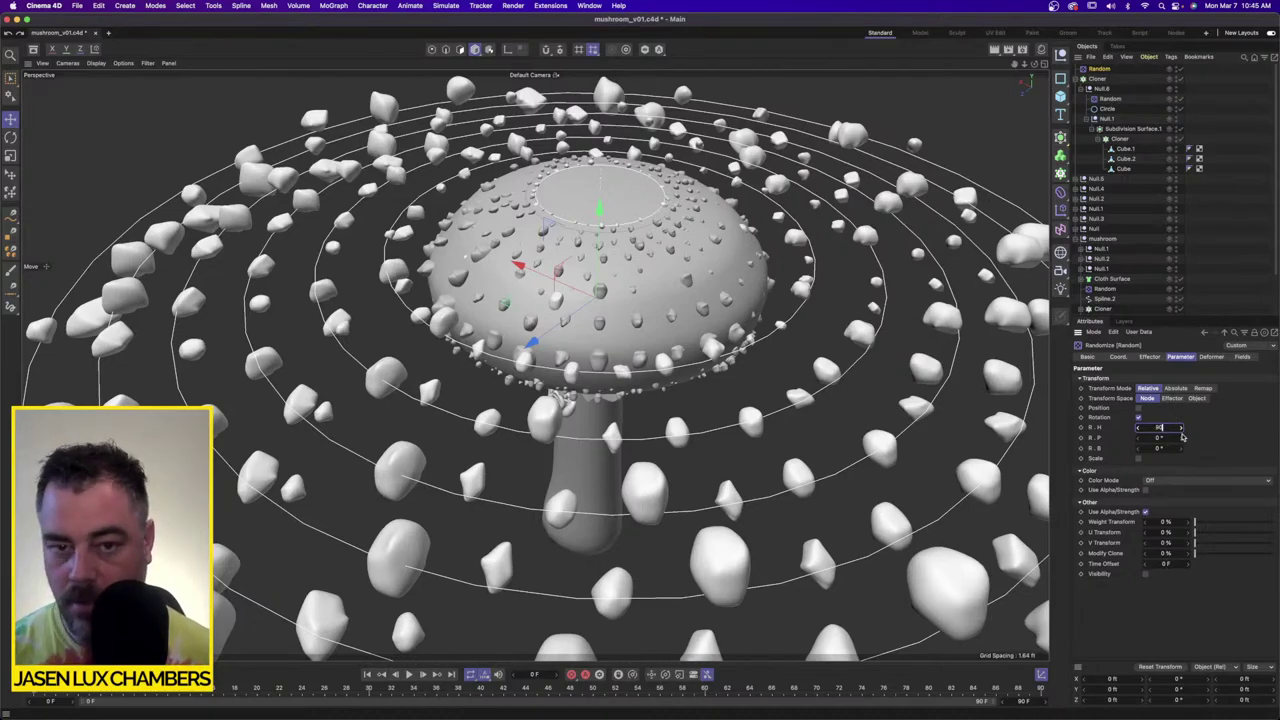
pyautogui.write('90')
pyautogui.press('Return')
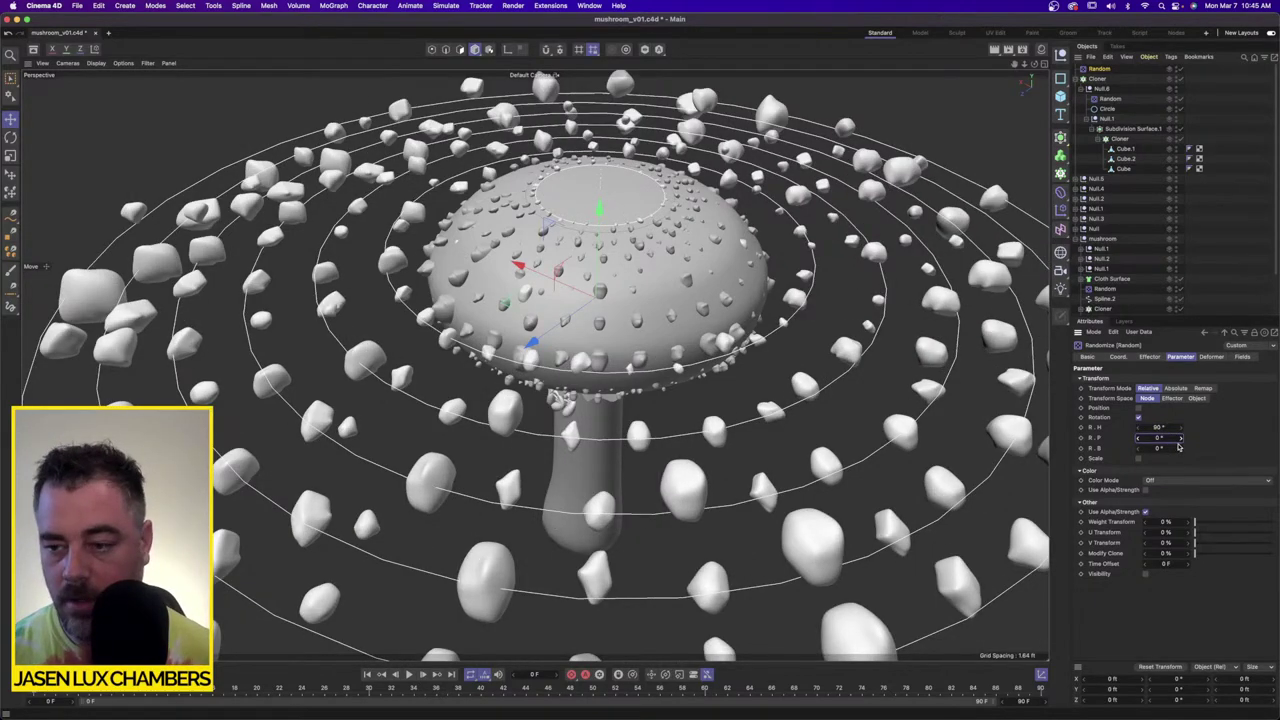
# Step: Try a bank rotation (R.B) of 90° in the new Random effector, and reset it to 0°
pyautogui.doubleClick(1164, 448)
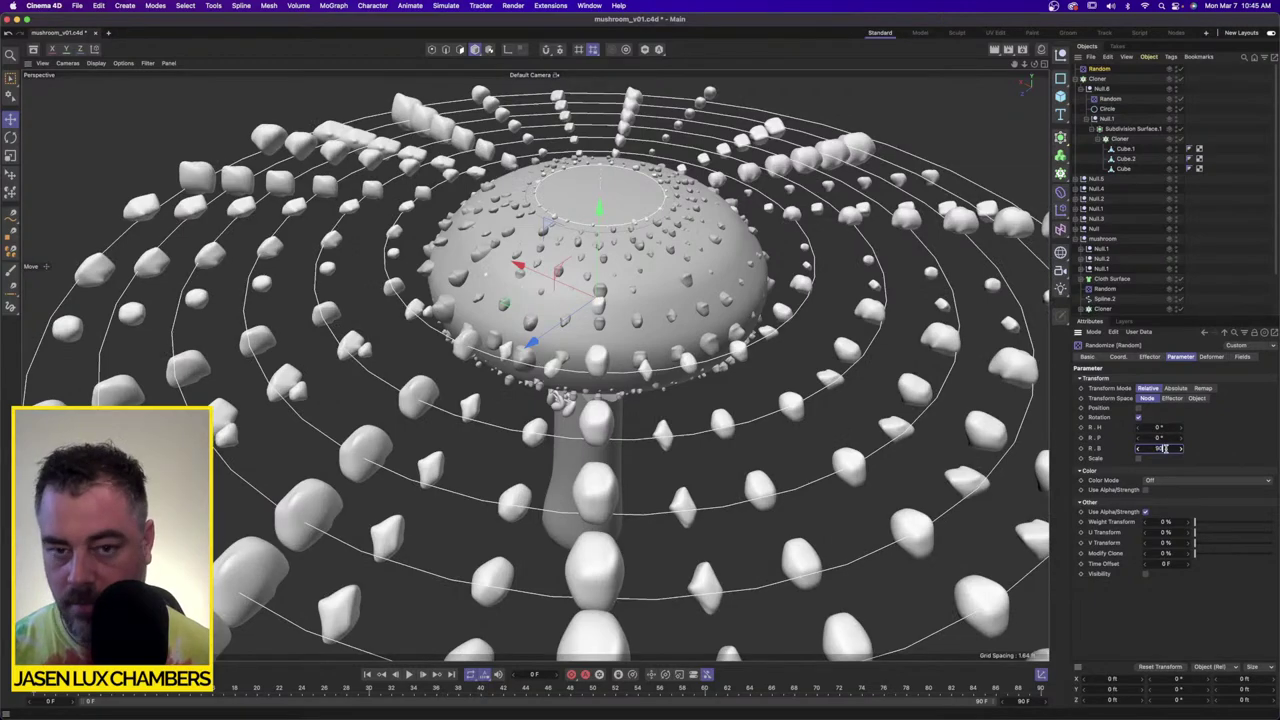
pyautogui.write('90')
pyautogui.press('Return')
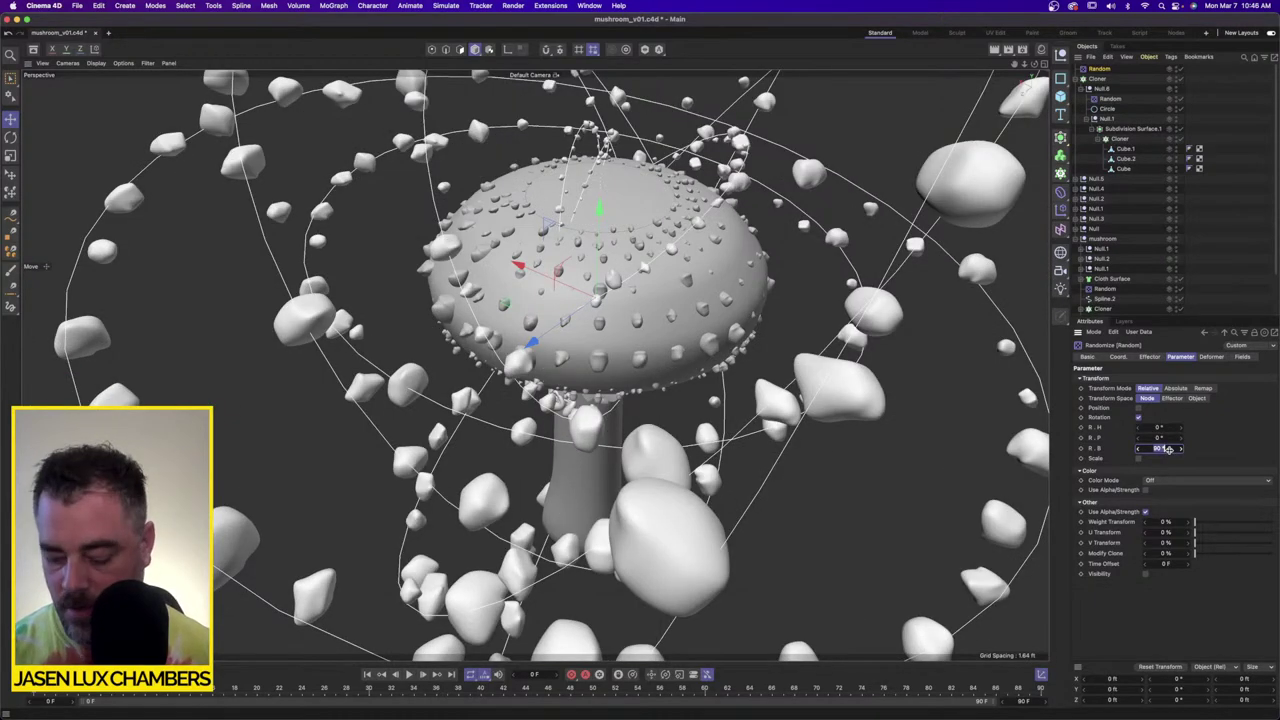
pyautogui.write('0')
pyautogui.press('Return')
# Step: Set the new Random effector's heading rotation (R.H) to 180°
pyautogui.doubleClick(1168, 428)
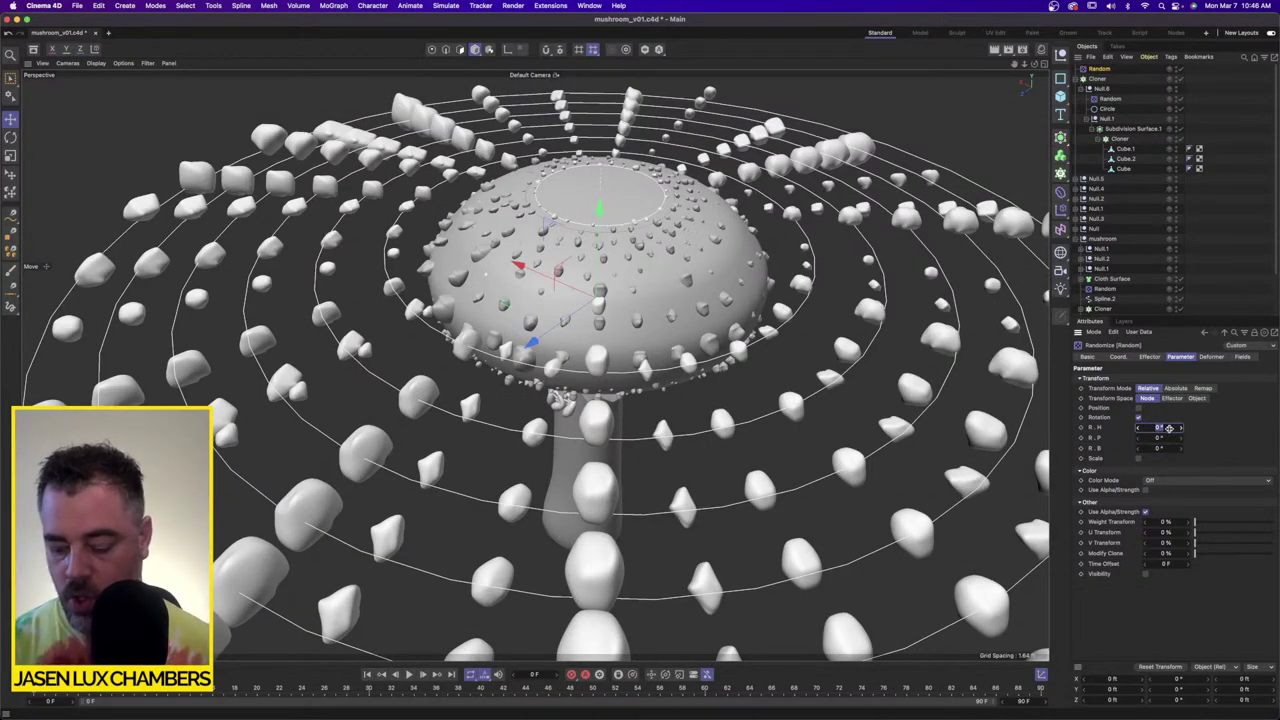
pyautogui.write('180')
pyautogui.press('Return')
pyautogui.keyDown('alt'); pyautogui.moveTo(690, 284); pyautogui.dragTo(761, 280); pyautogui.keyUp('alt')
pyautogui.scroll(-5, 761, 280)
pyautogui.moveTo(650, 280)
pyautogui.keyDown('alt'); pyautogui.mouseDown()
pyautogui.moveTo(642, 262)
pyautogui.moveTo(631, 284)
pyautogui.mouseUp(); pyautogui.keyUp('alt')
# Step: Collapse the top-level Cloner's hierarchy and scale the Cloner down so its rings fit within the mushroom cap
pyautogui.click(1226, 86)
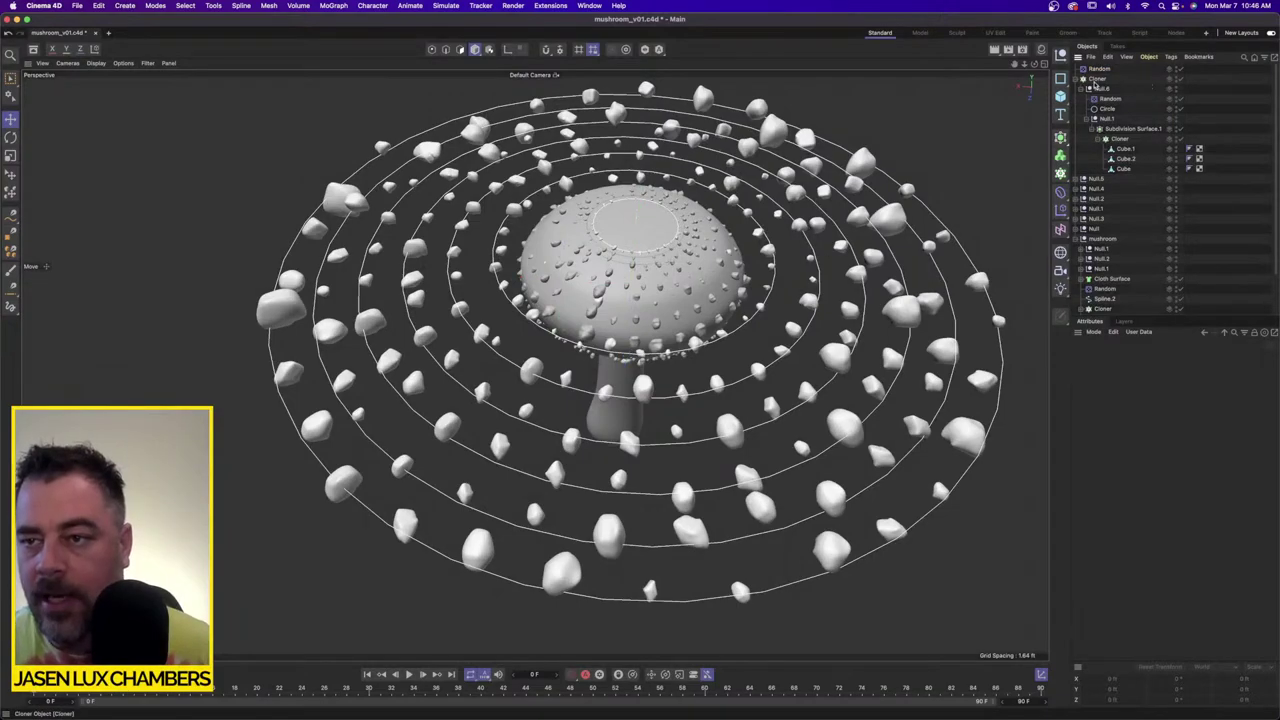
pyautogui.click(1078, 80)
pyautogui.click(1097, 78)
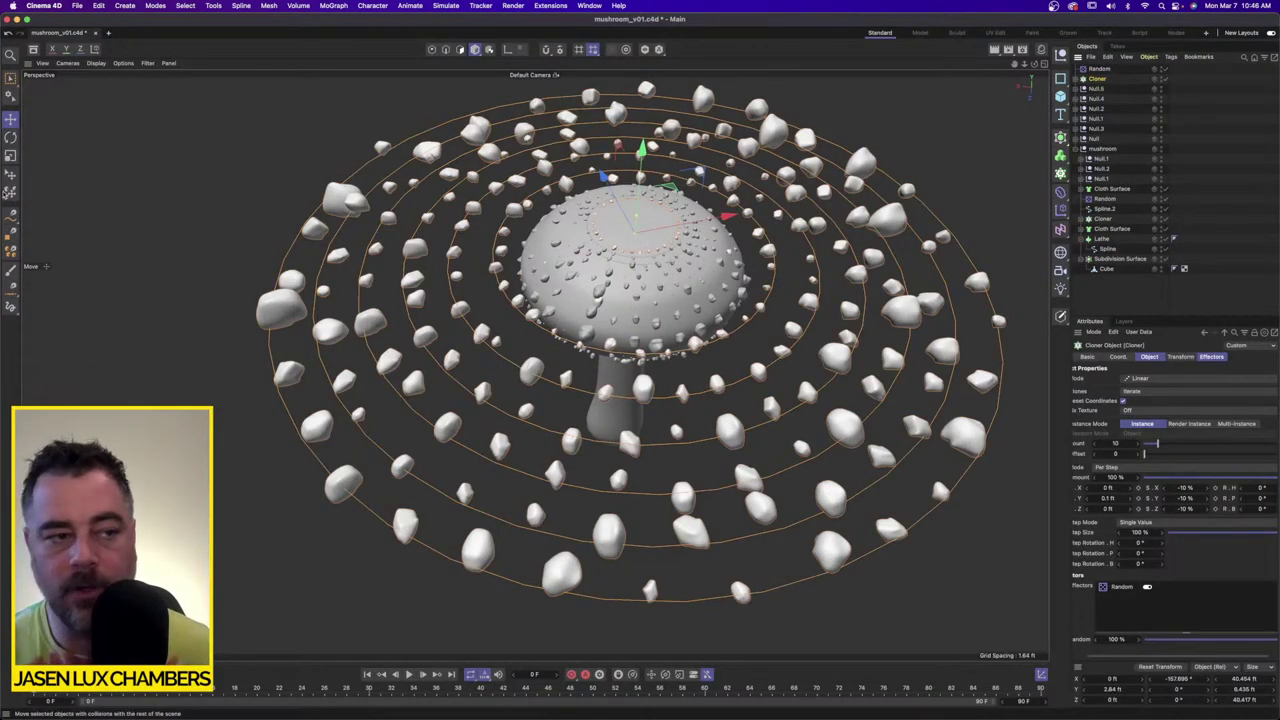
pyautogui.press('t')
pyautogui.click(13, 155)
pyautogui.moveTo(470, 370); pyautogui.dragTo(286, 377)
pyautogui.press('e')
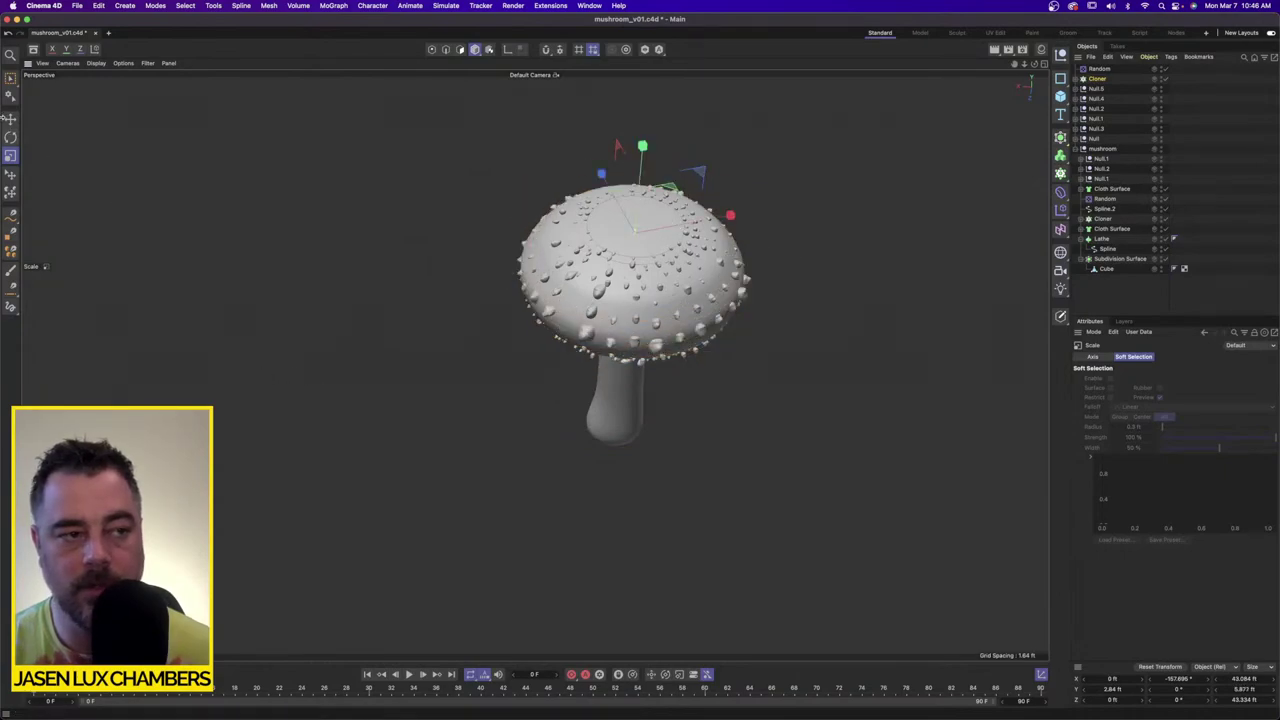
# Step: Raise the Cloner along Y to about 3.9 ft, at the top of the cap
pyautogui.scroll(3, 543, 204)
pyautogui.moveTo(669, 154); pyautogui.dragTo(670, 136)
pyautogui.scroll(5, 688, 250)
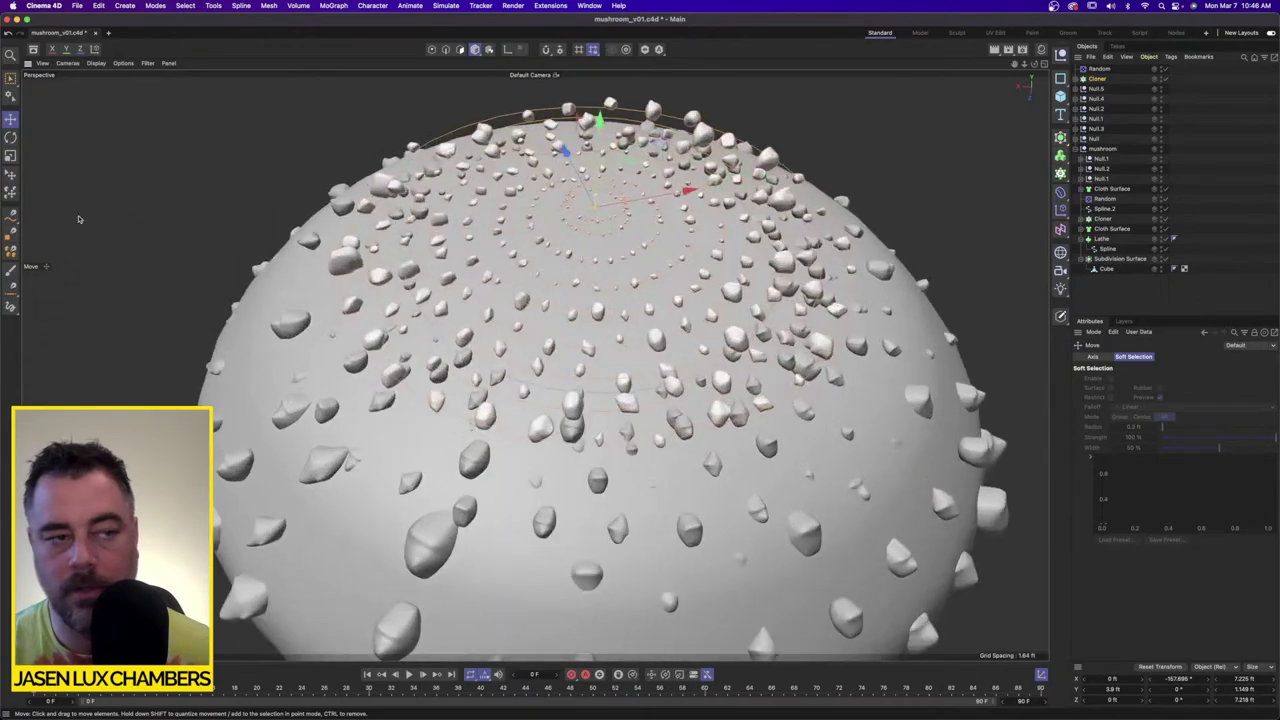
# Step: Scale the Cloner down further to fit the bare crown and lower it to about Y 3.57 ft
pyautogui.click(11, 157)
pyautogui.moveTo(482, 360); pyautogui.dragTo(430, 362)
pyautogui.scroll(3, 591, 313)
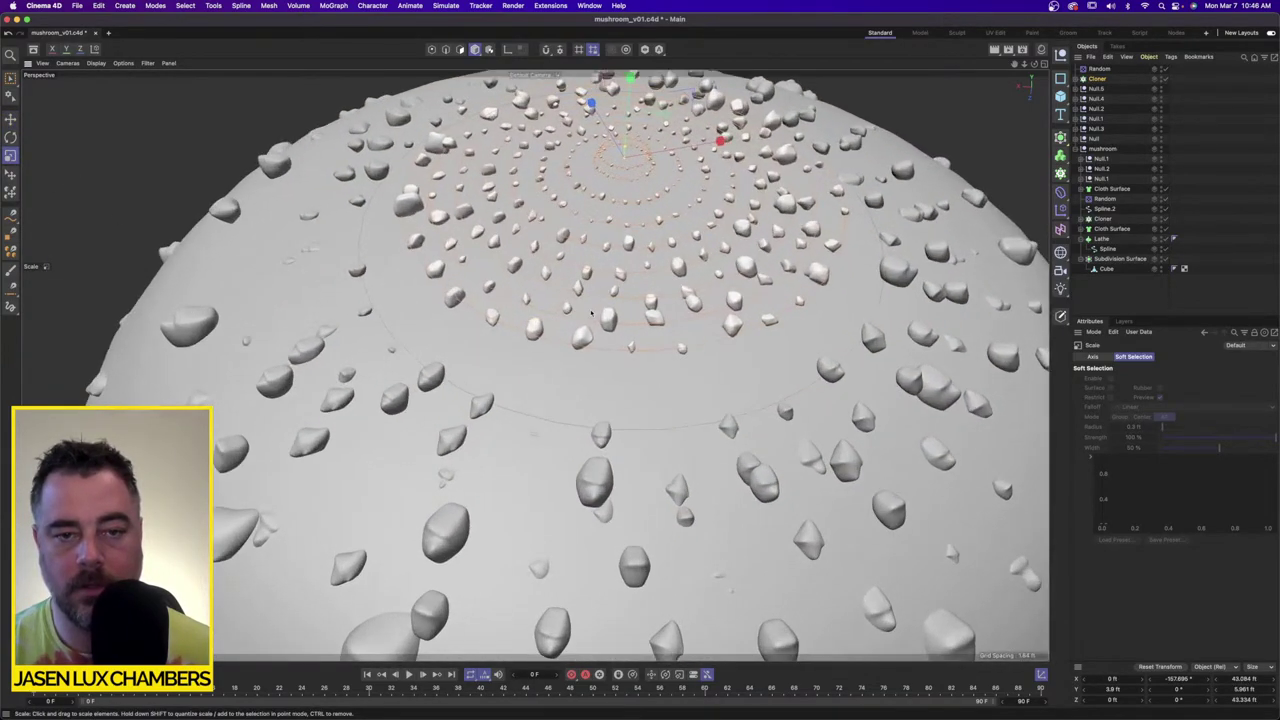
pyautogui.click(11, 118)
pyautogui.moveTo(628, 102); pyautogui.dragTo(623, 142)
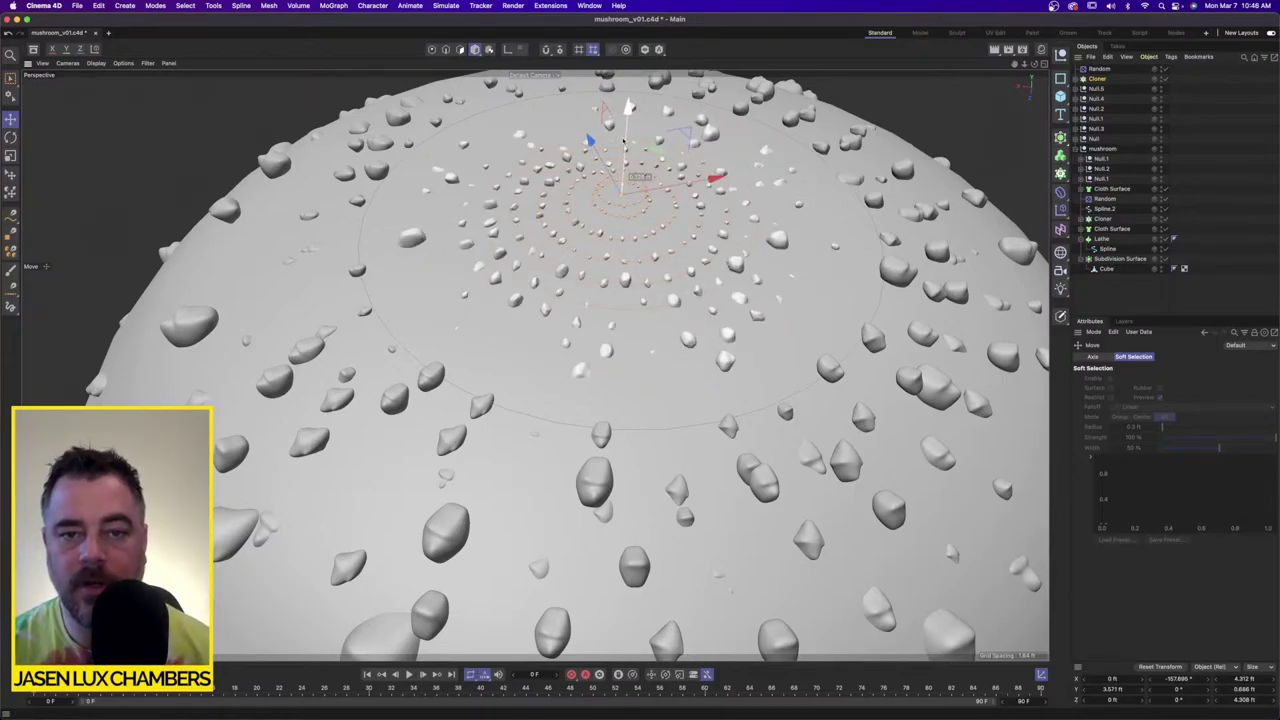
# Step: Try adjusting the Cloner's per-step offset directly in the viewport, and undo the change
pyautogui.click(1077, 79)
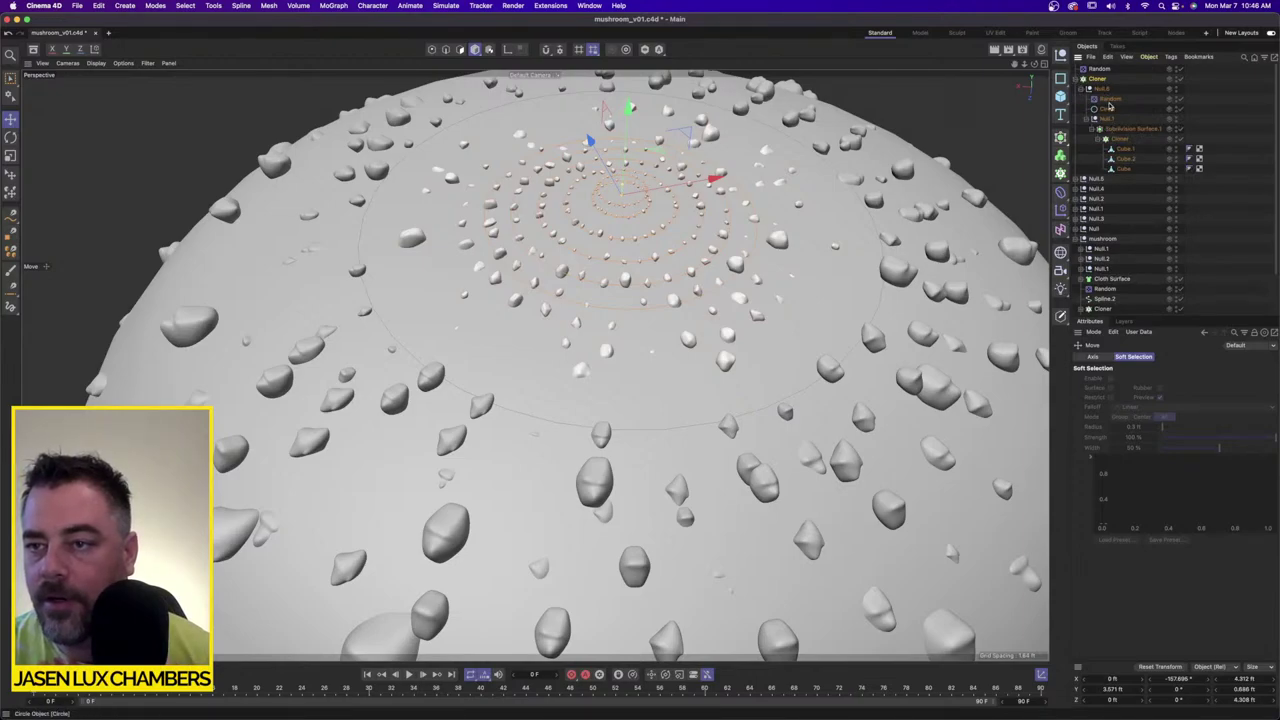
pyautogui.click(1145, 309)
pyautogui.keyDown('alt'); pyautogui.moveTo(690, 330); pyautogui.dragTo(774, 303); pyautogui.keyUp('alt')
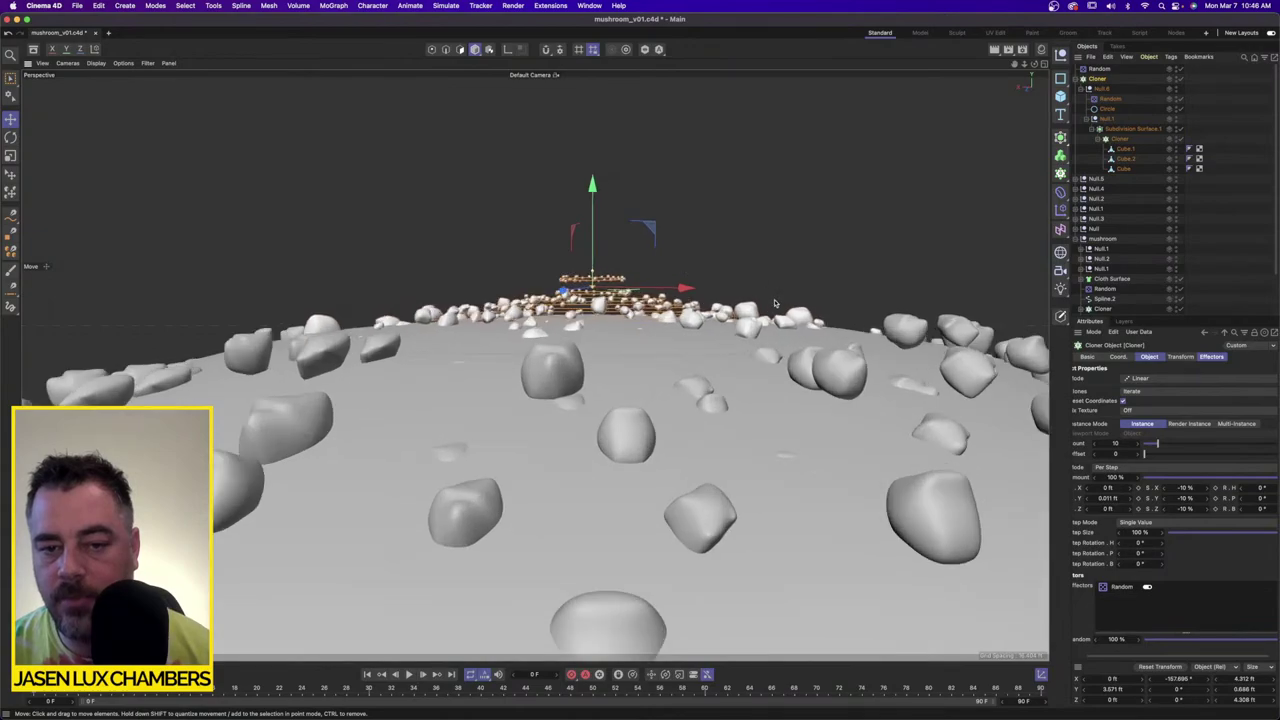
pyautogui.keyDown('alt'); pyautogui.moveTo(664, 286); pyautogui.dragTo(684, 277); pyautogui.keyUp('alt')
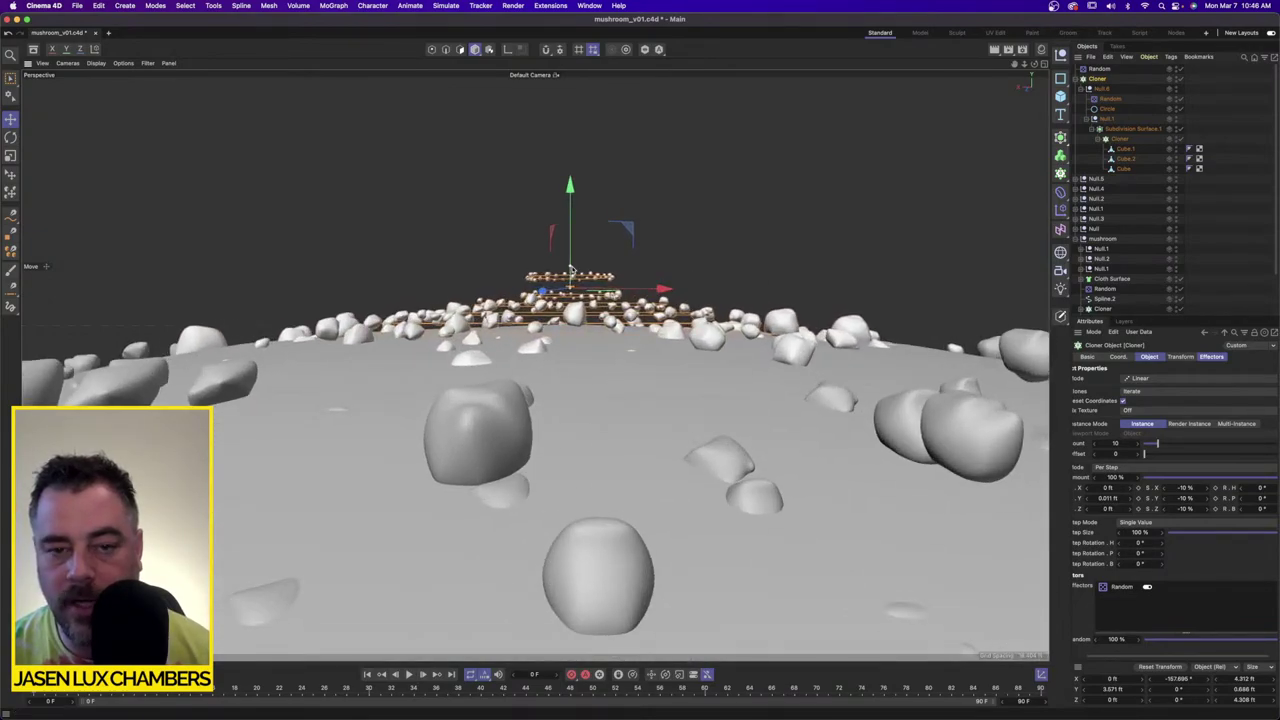
pyautogui.moveTo(571, 270); pyautogui.dragTo(572, 267)
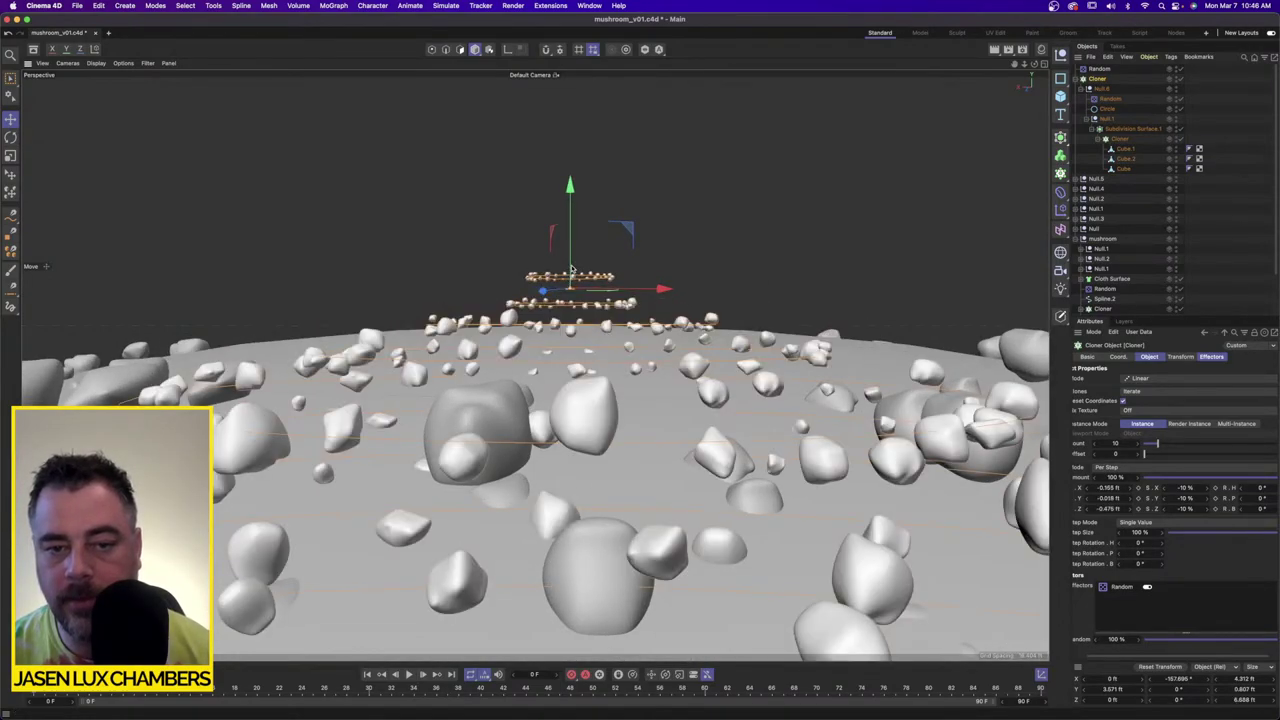
pyautogui.press('super+z')
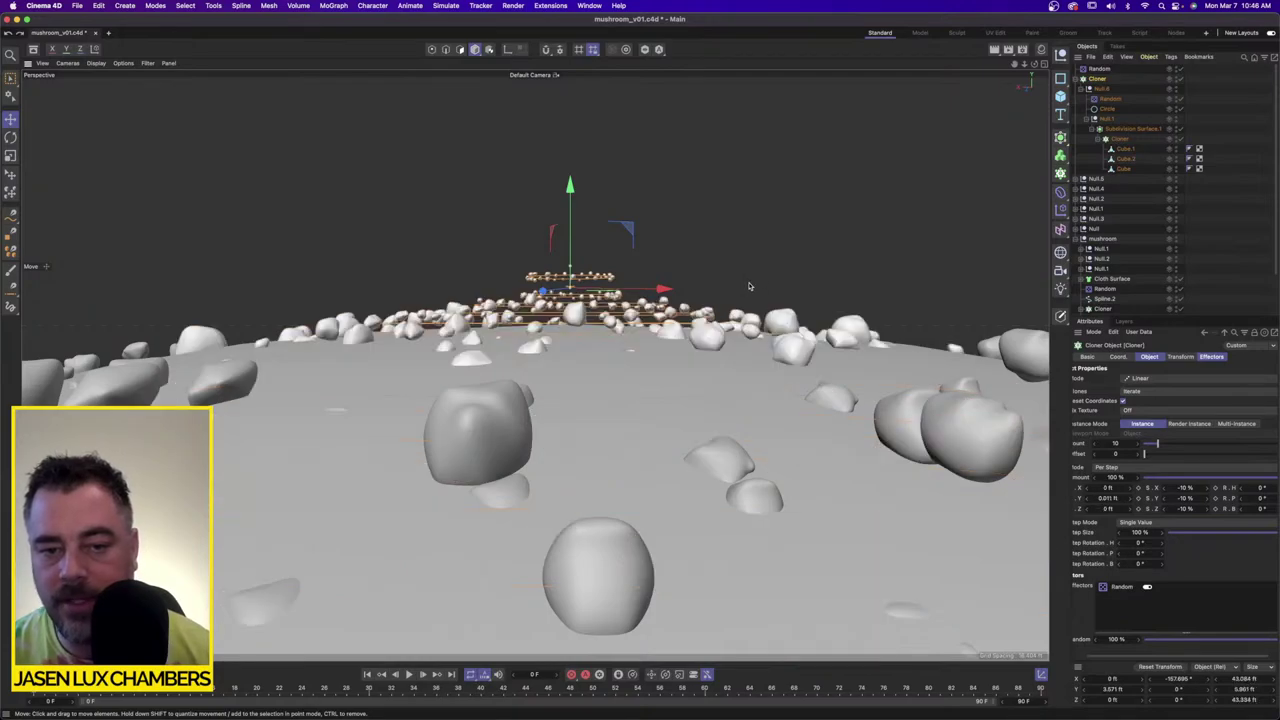
# Step: Try halving the Cloner's per-step Y offset, and undo the change
pyautogui.doubleClick(1112, 499)
pyautogui.click(1125, 498)
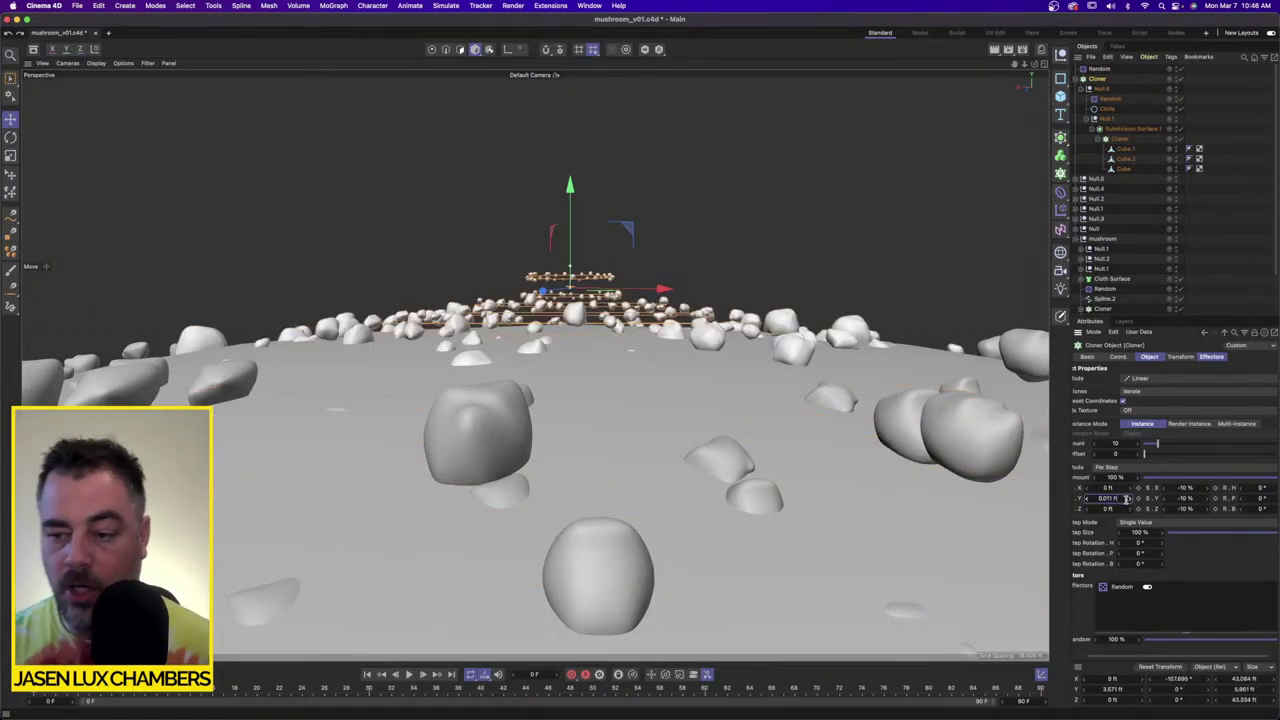
pyautogui.write('/2')
pyautogui.press('Return')
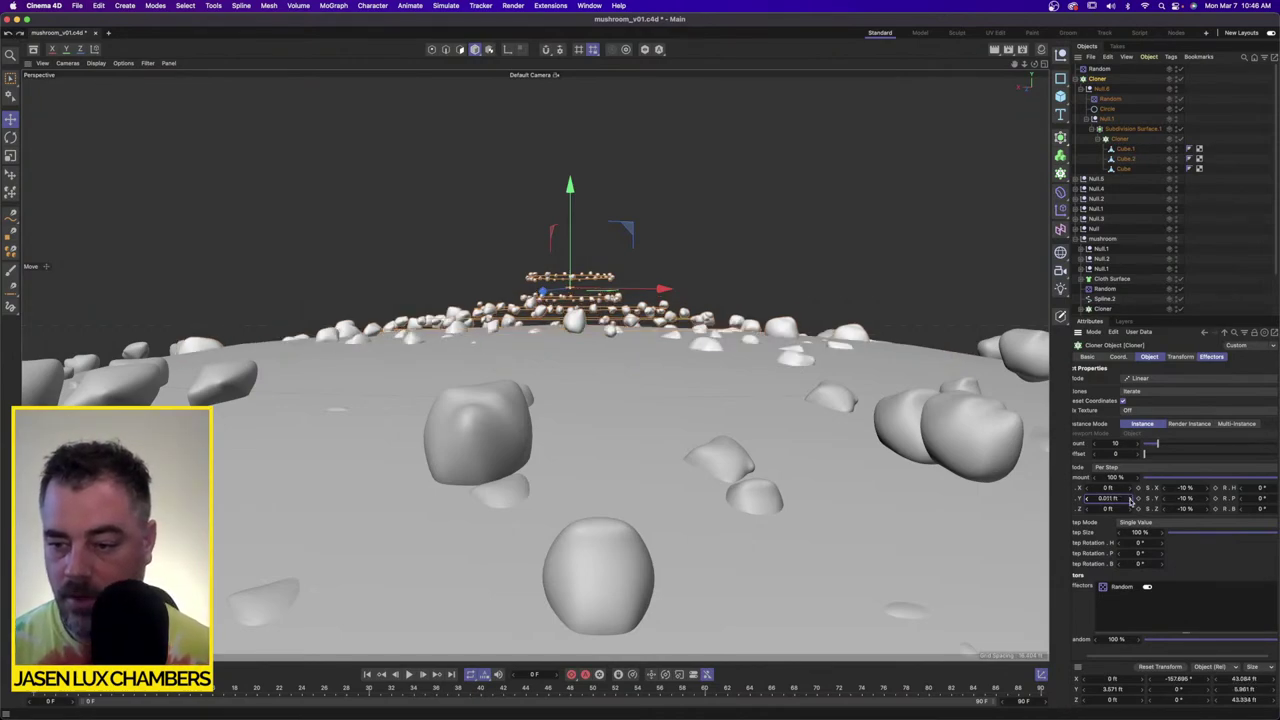
pyautogui.press('super+z')
# Step: Set the Cloner's per-step Y offset to 0.022 ft and lower the Cloner to about Y 3.53 ft
pyautogui.doubleClick(1124, 499)
pyautogui.click(1125, 498)
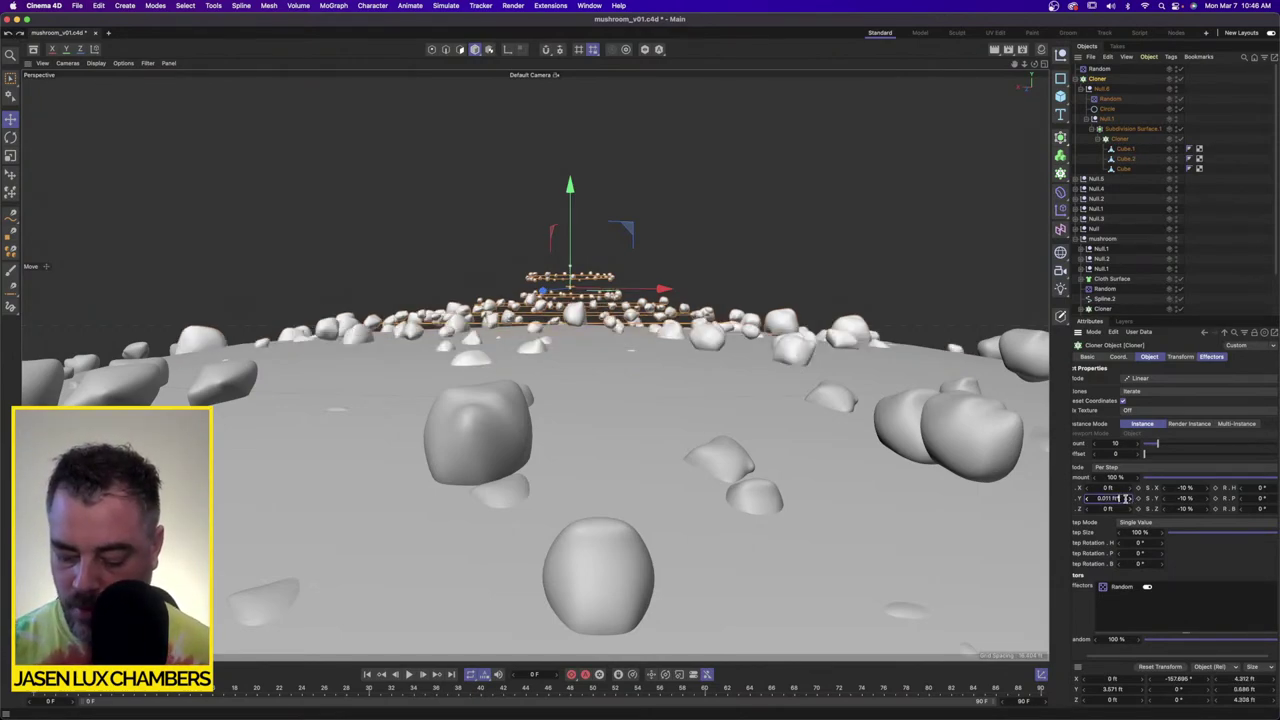
pyautogui.moveTo(1126, 498); pyautogui.dragTo(1126, 497)
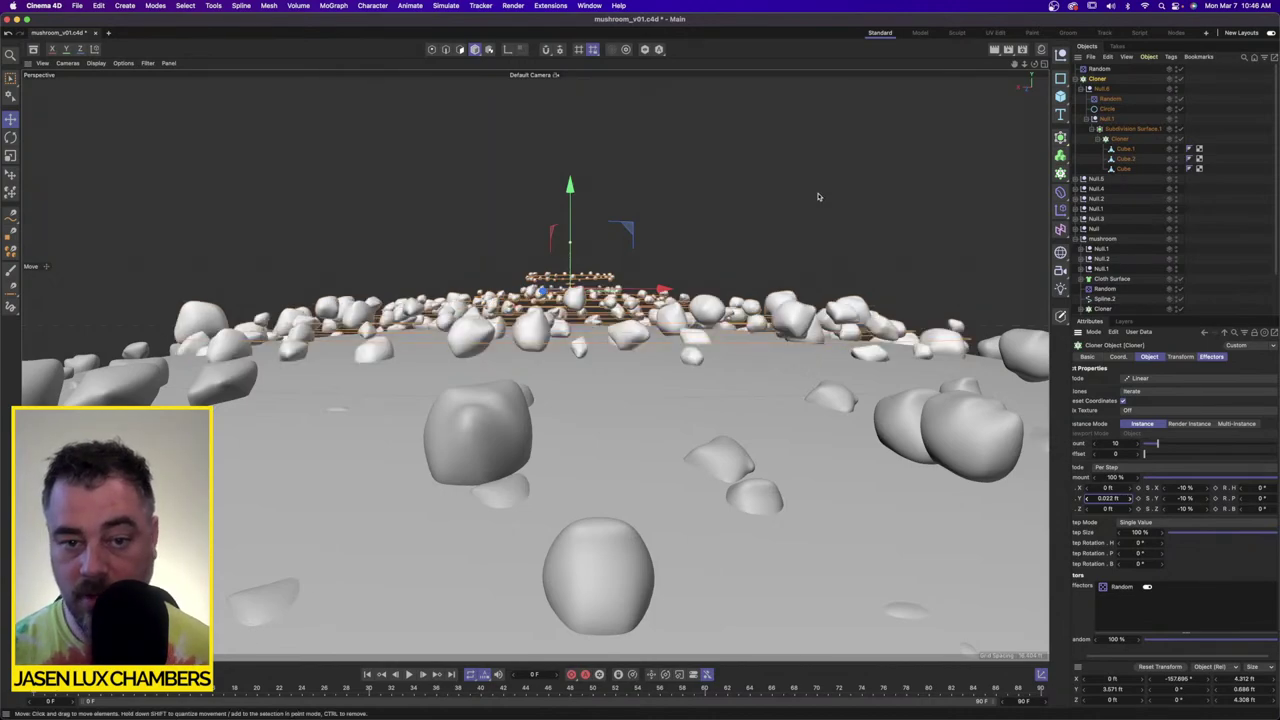
pyautogui.moveTo(569, 185); pyautogui.dragTo(569, 197)
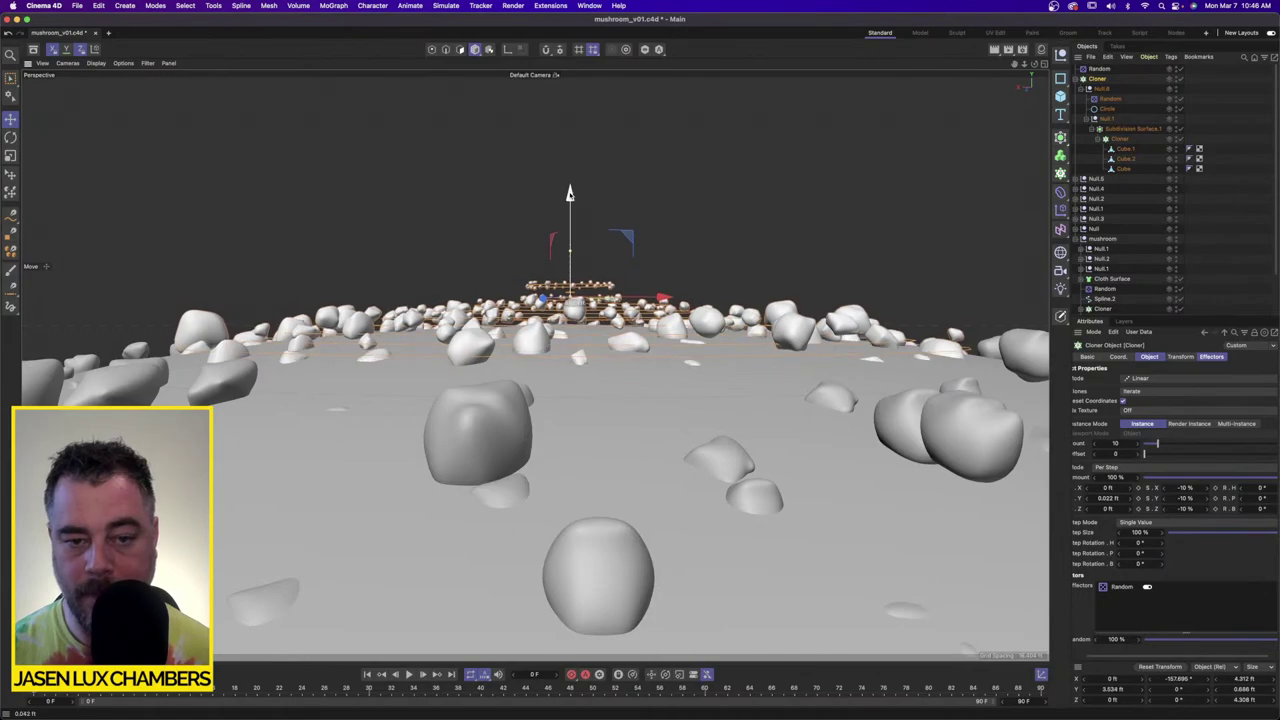
# Step: Check the crown rings up close and the top-level Random effector's parameters, and return to the Cloner's per-step Y offset
pyautogui.keyDown('alt'); pyautogui.moveTo(570, 193); pyautogui.dragTo(789, 362); pyautogui.keyUp('alt')
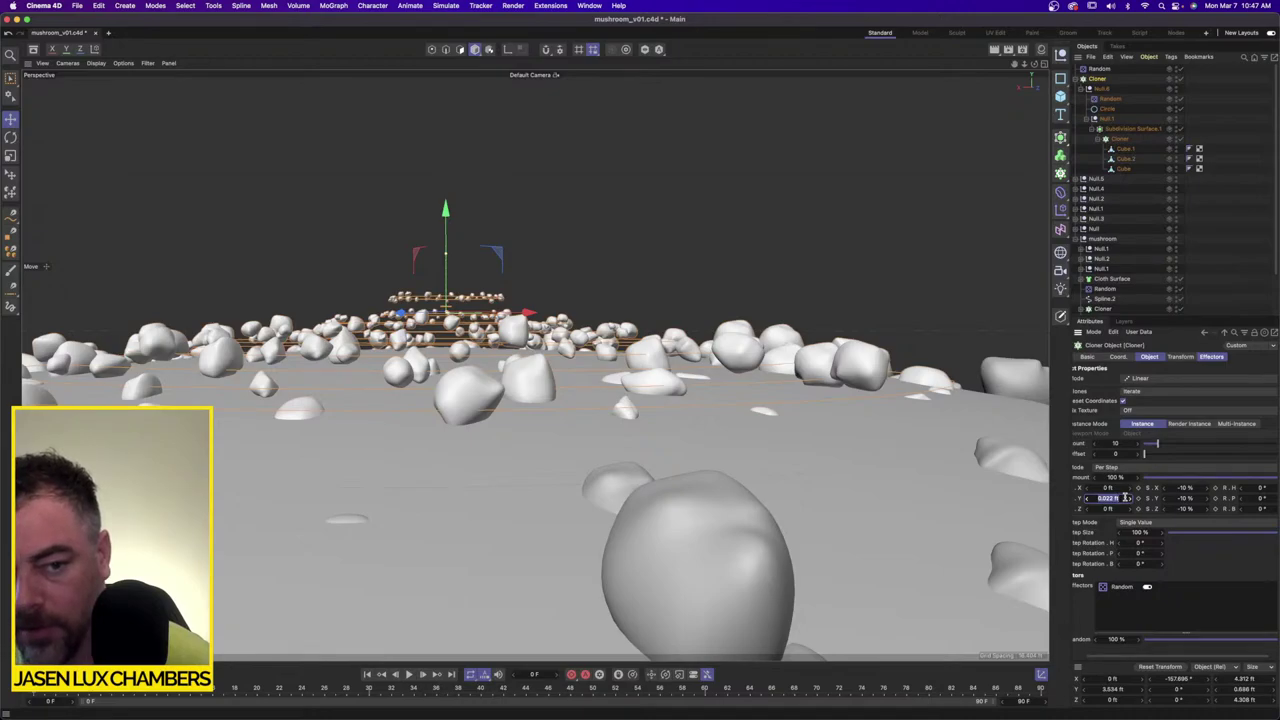
pyautogui.click(1099, 69)
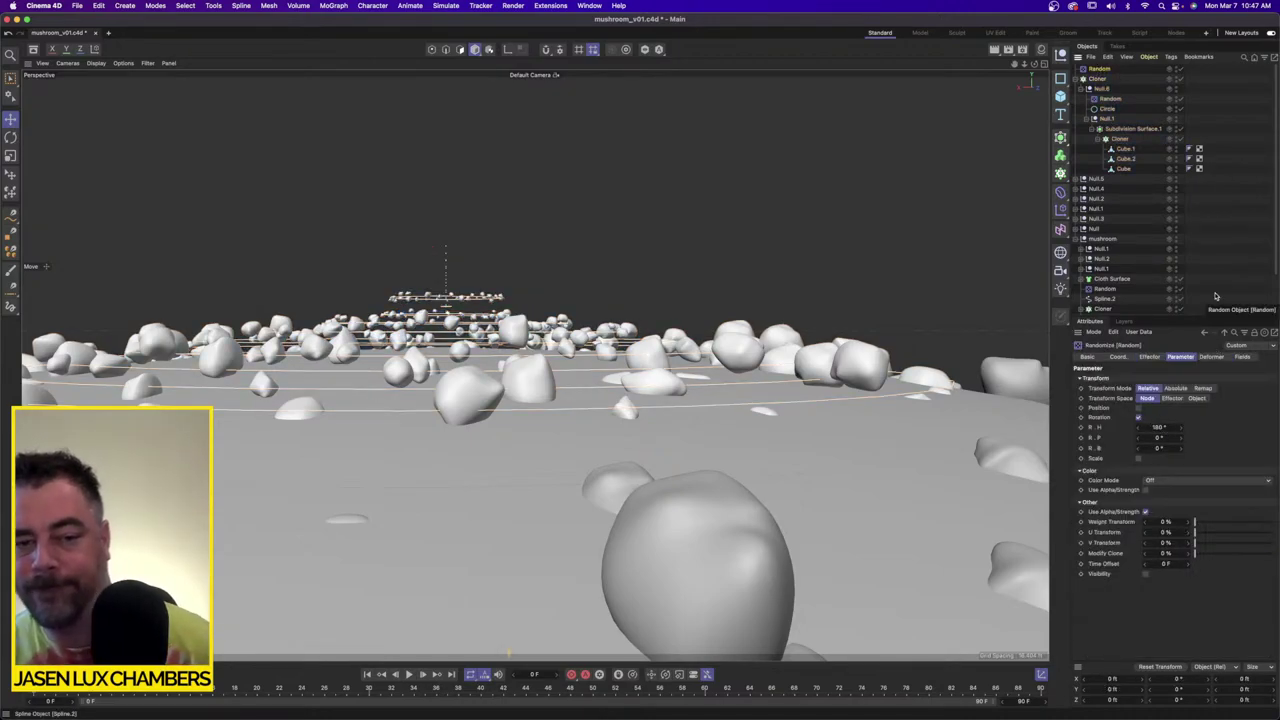
pyautogui.click(1099, 80)
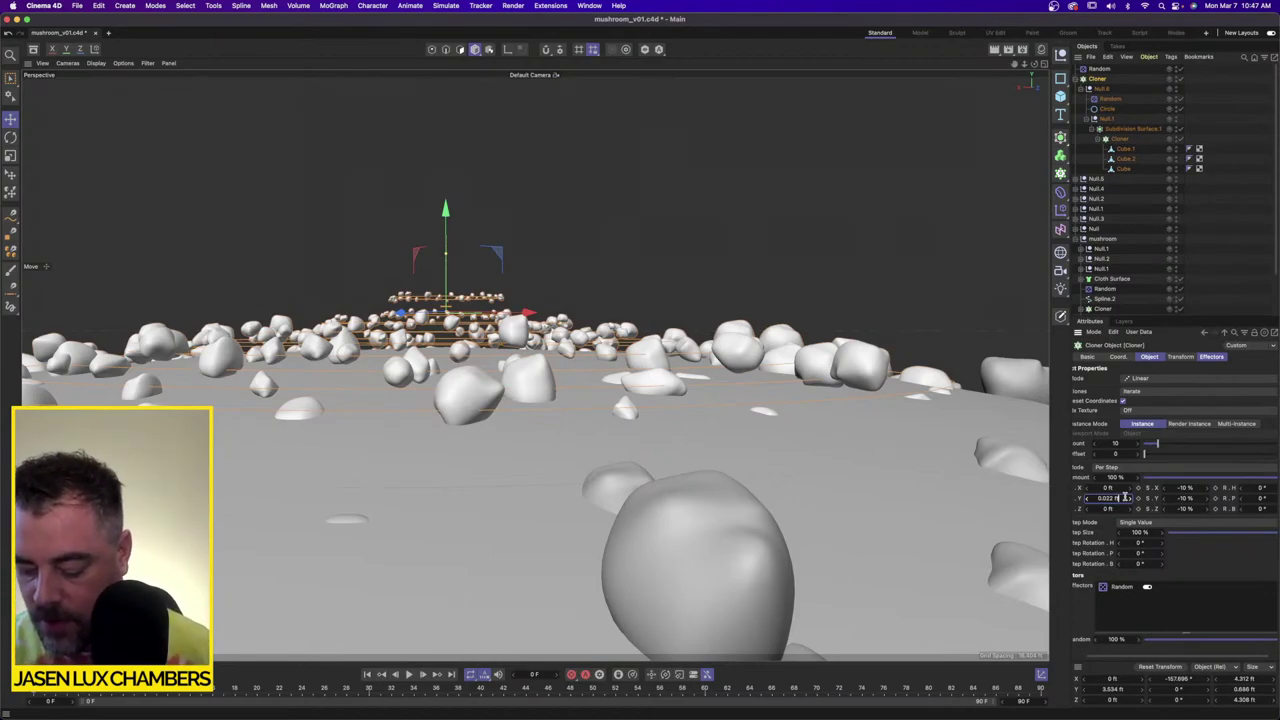
# Step: Set the stone Cloner's Y step to 0.033 ft and lower the Cloner to about 3.437 ft above the origin
pyautogui.press('Return')
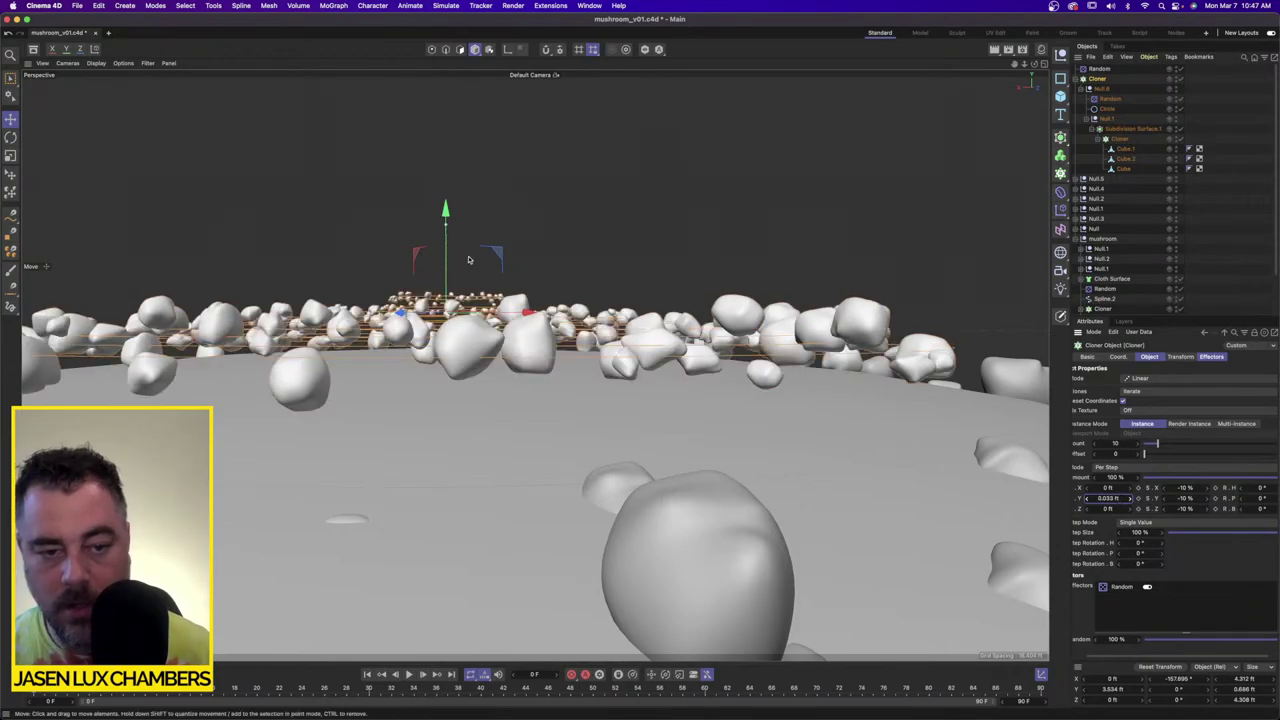
pyautogui.moveTo(447, 214)
pyautogui.mouseDown()
pyautogui.moveTo(456, 385)
pyautogui.moveTo(500, 392)
pyautogui.moveTo(480, 380)
pyautogui.moveTo(495, 365)
pyautogui.moveTo(491, 410)
pyautogui.mouseUp()
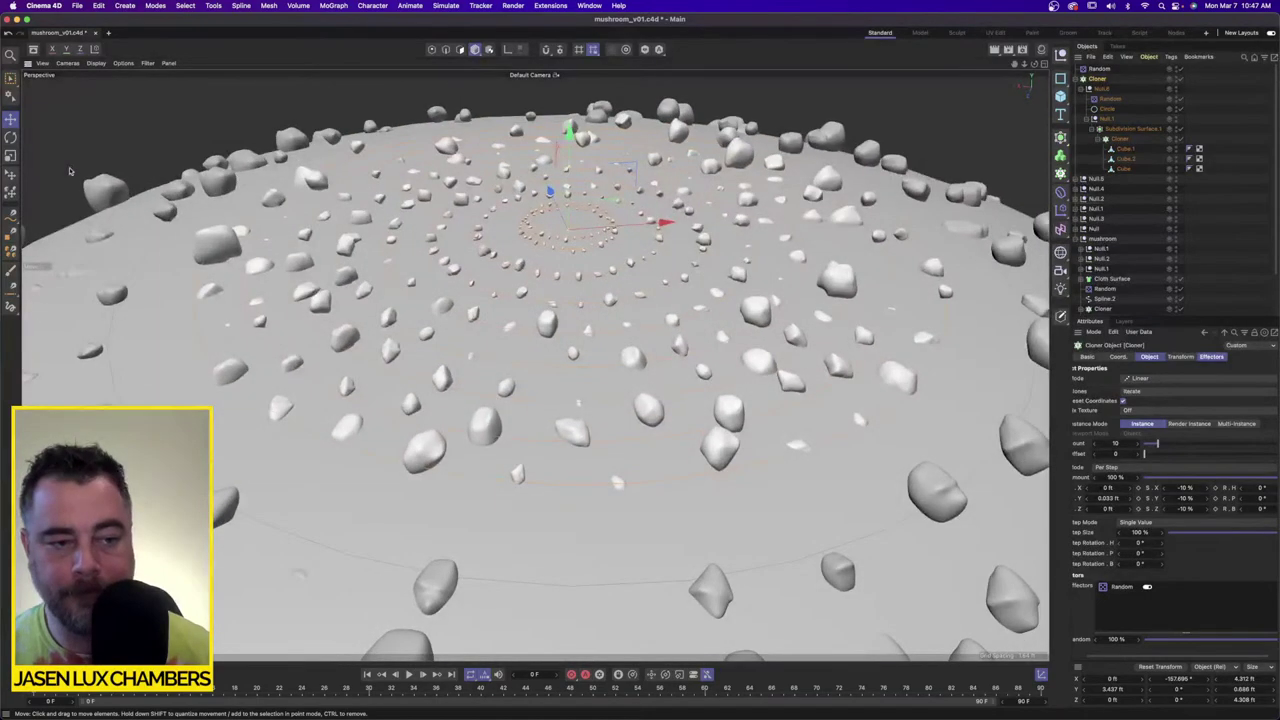
# Step: Scale the Cloner up slightly so its concentric stone rings spread wider across the top of the cap
pyautogui.click(11, 138)
pyautogui.click(11, 156)
pyautogui.moveTo(340, 270); pyautogui.dragTo(364, 250)
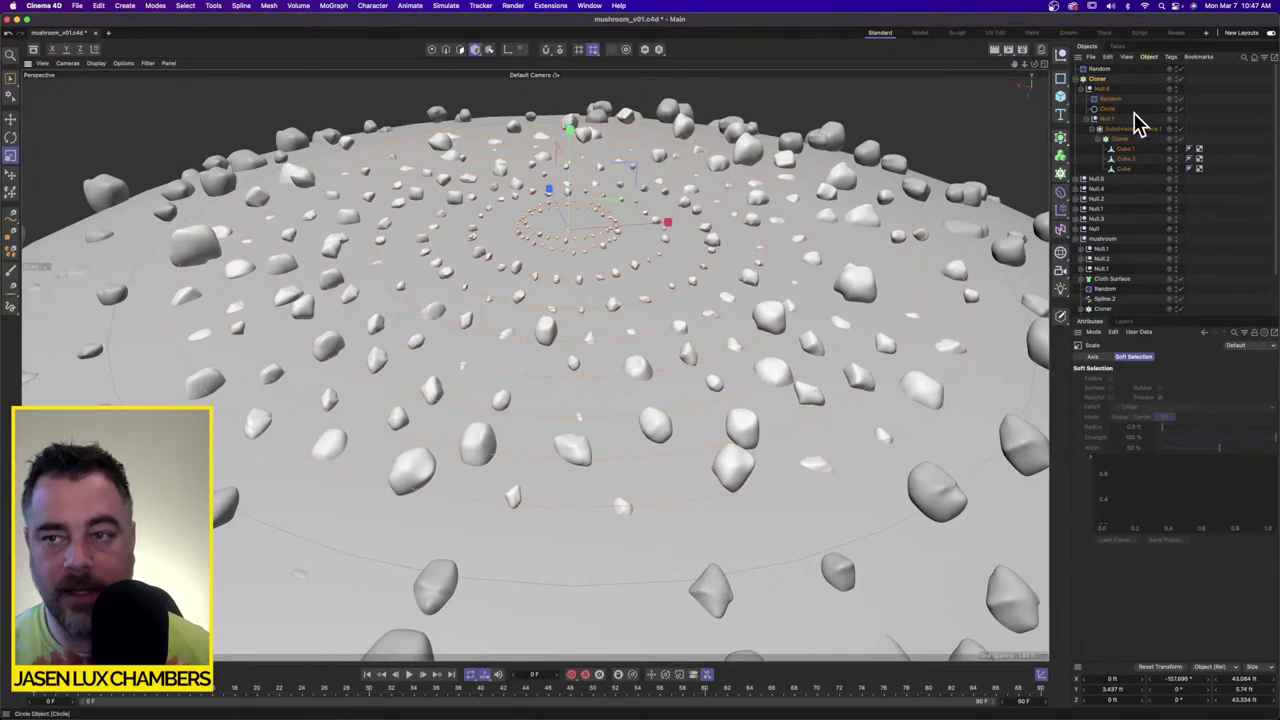
# Step: Convert the stone Cloner into editable objects and expand the resulting hierarchy of rings
pyautogui.click(1098, 78)
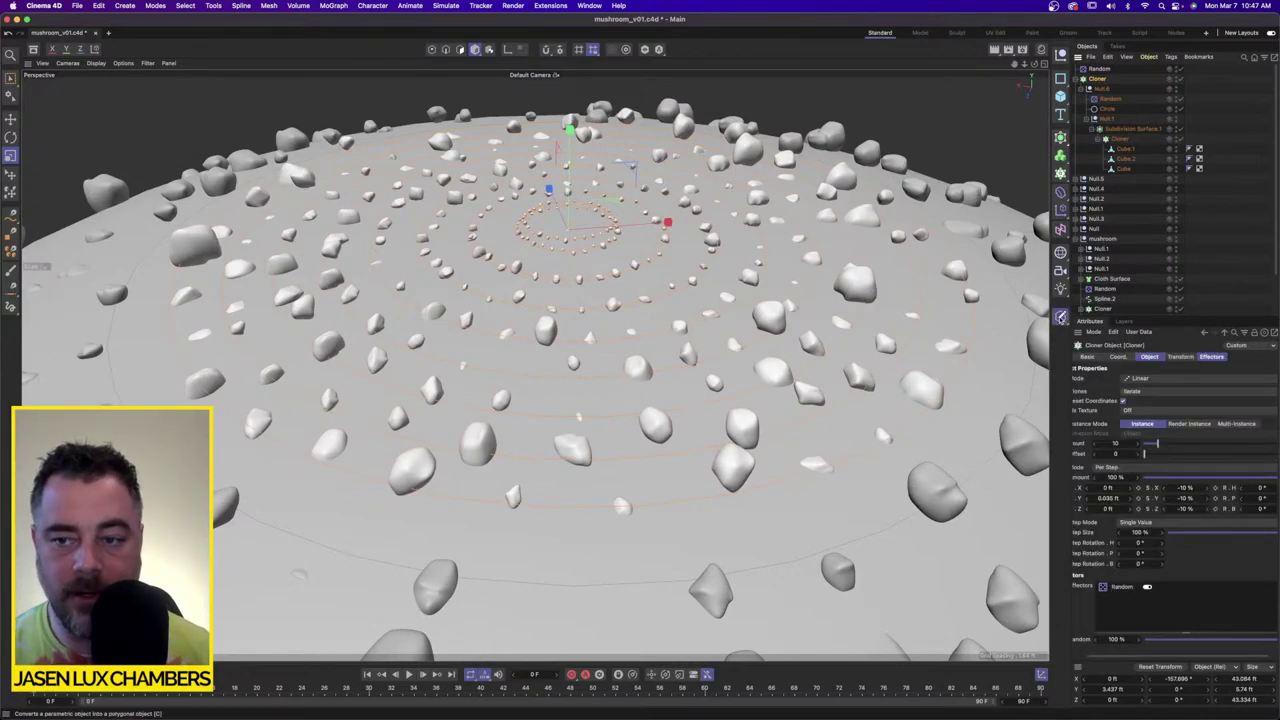
pyautogui.click(1097, 100)
pyautogui.keyDown('ctrl'); pyautogui.click(1074, 80); pyautogui.keyUp('ctrl')
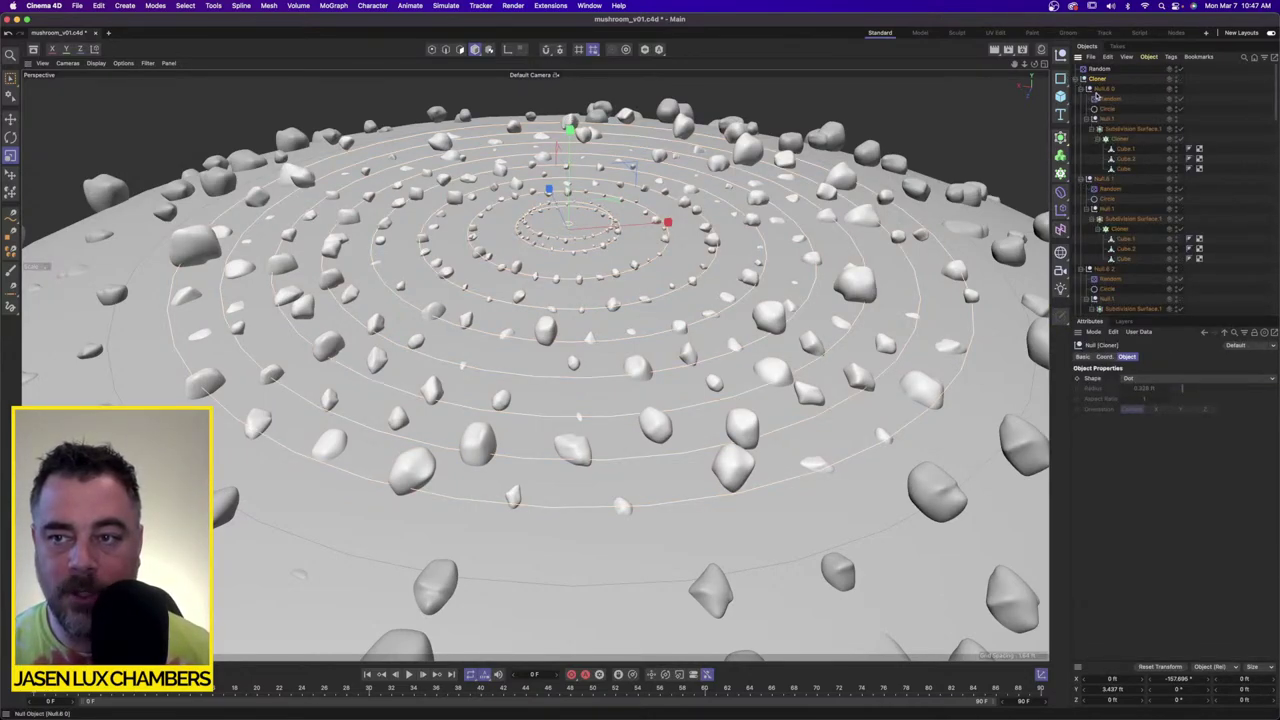
# Step: Fold the whole object tree and expand only the converted Cloner group down to its ring nulls
pyautogui.click(1086, 90)
pyautogui.click(1088, 99)
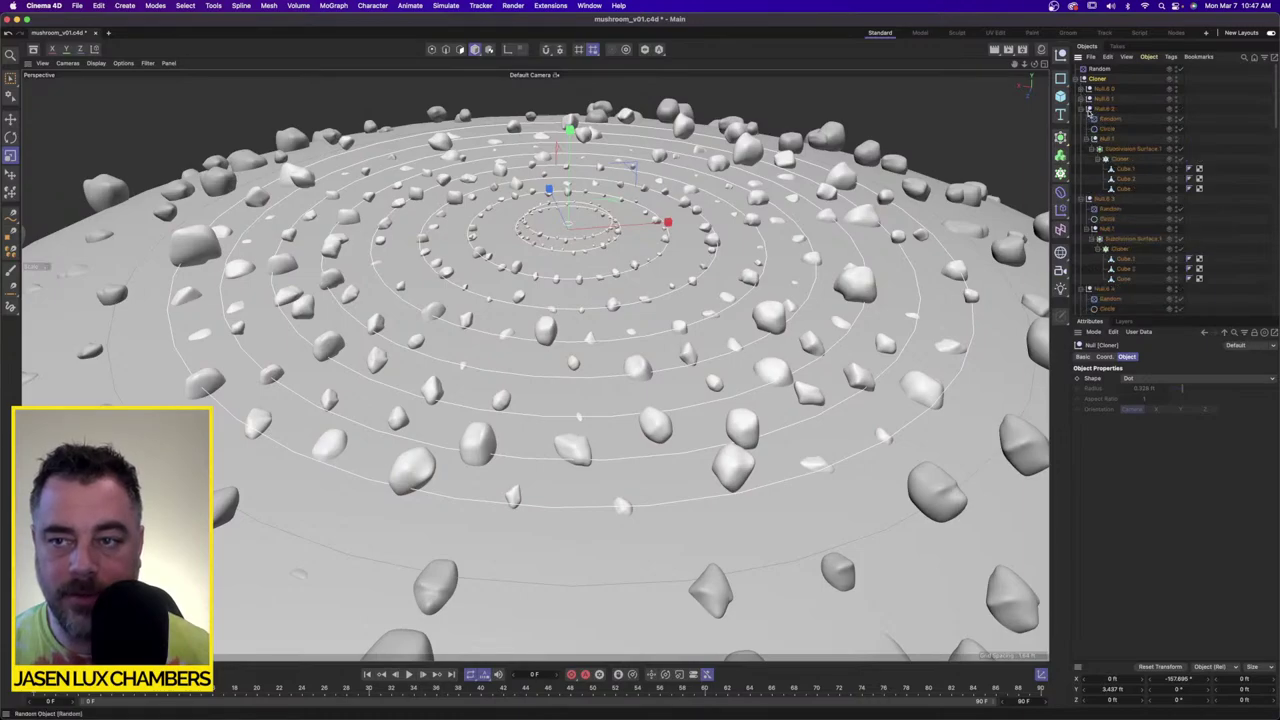
pyautogui.click(1110, 57)
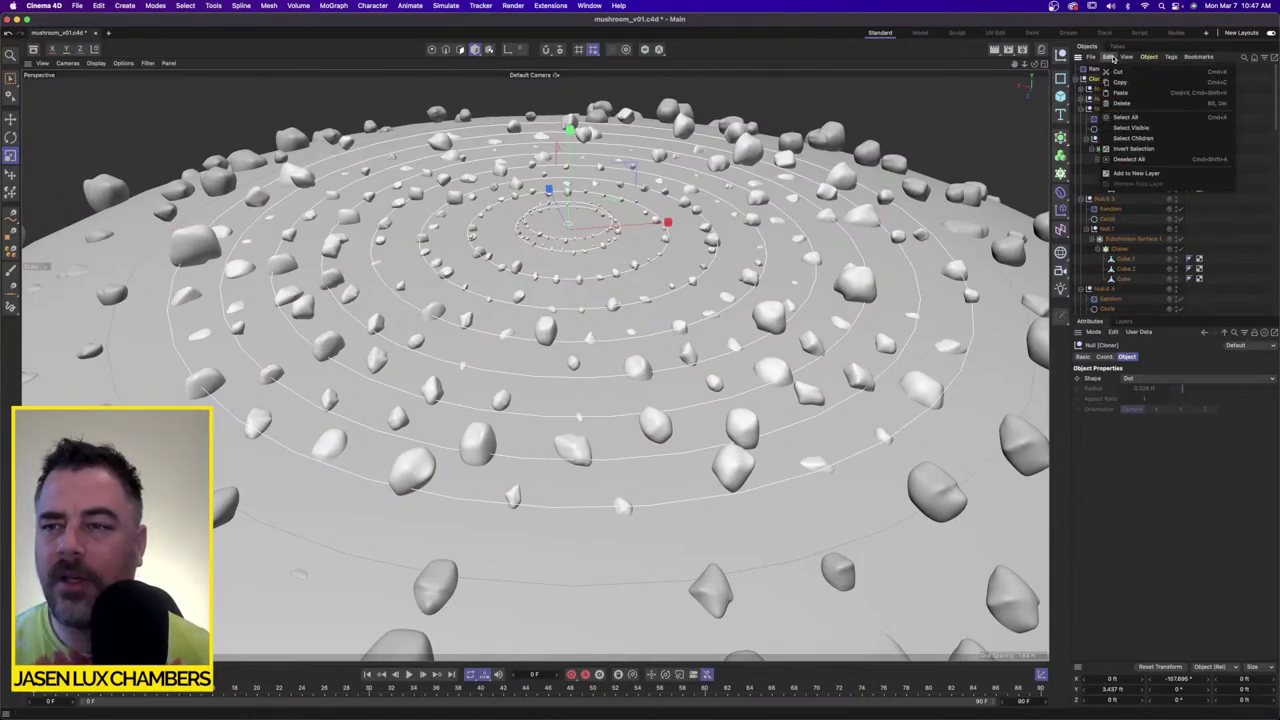
pyautogui.moveTo(1122, 58)
pyautogui.moveTo(1145, 82)
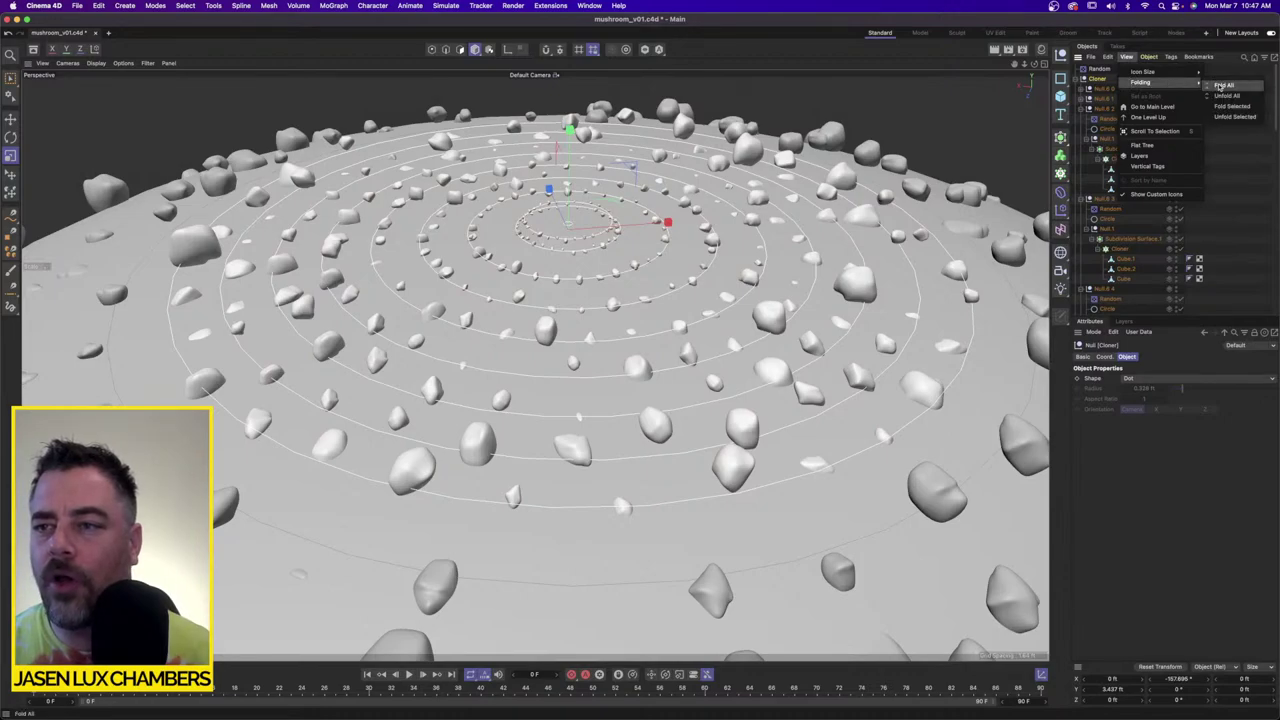
pyautogui.click(1220, 86)
pyautogui.click(1076, 79)
# Step: Delete the tiny central ring Null.6 1 from the converted Cloner group
pyautogui.click(1104, 89)
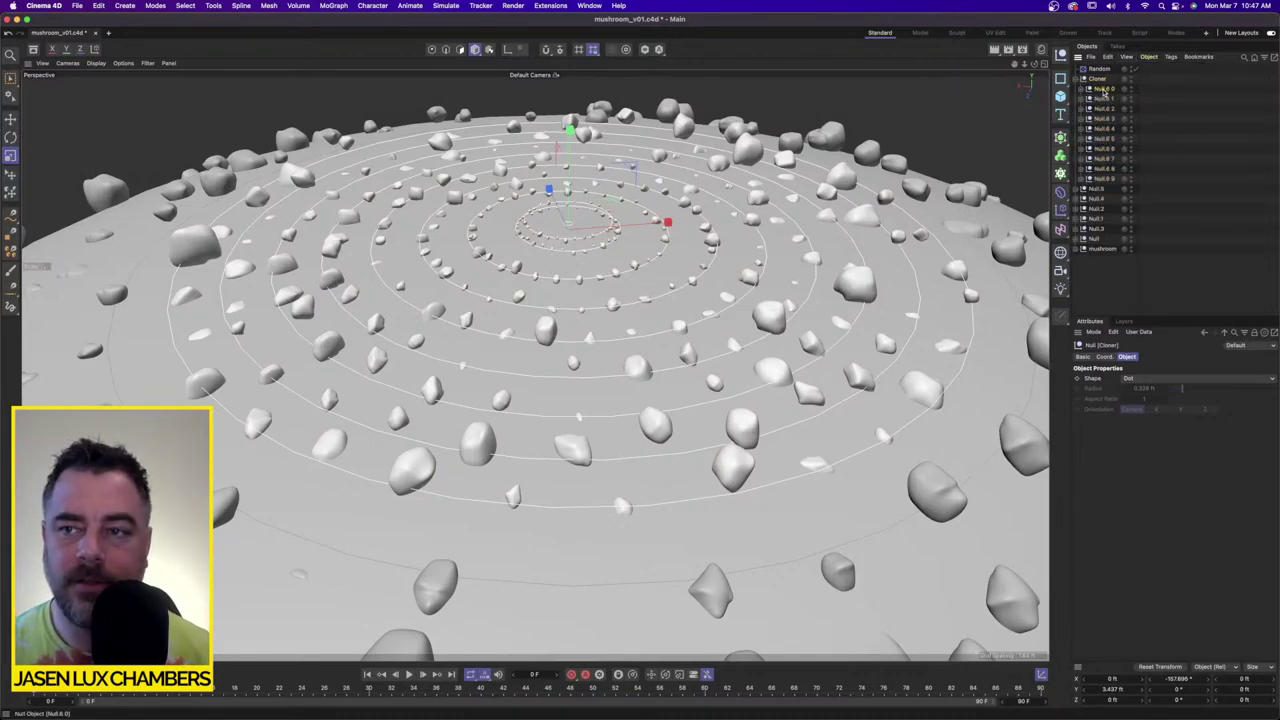
pyautogui.press('e')
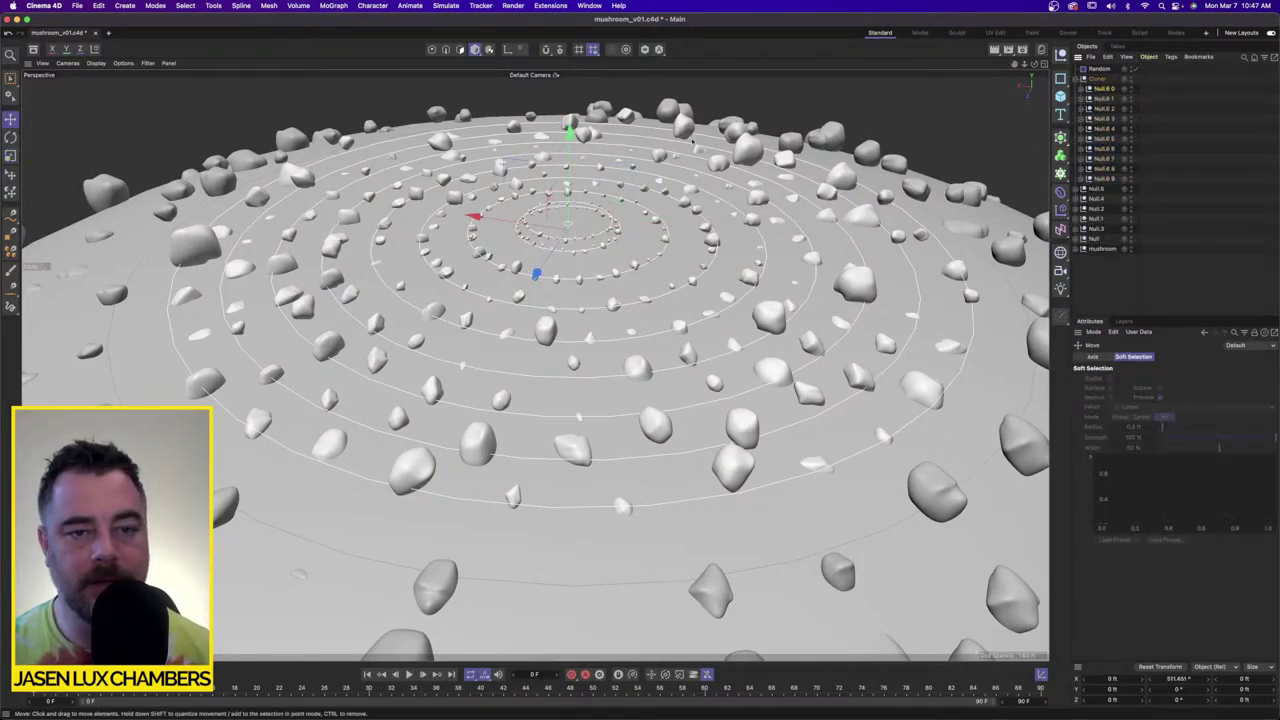
pyautogui.press('o')
pyautogui.moveTo(508, 224); pyautogui.dragTo(514, 263)
pyautogui.click(1104, 99)
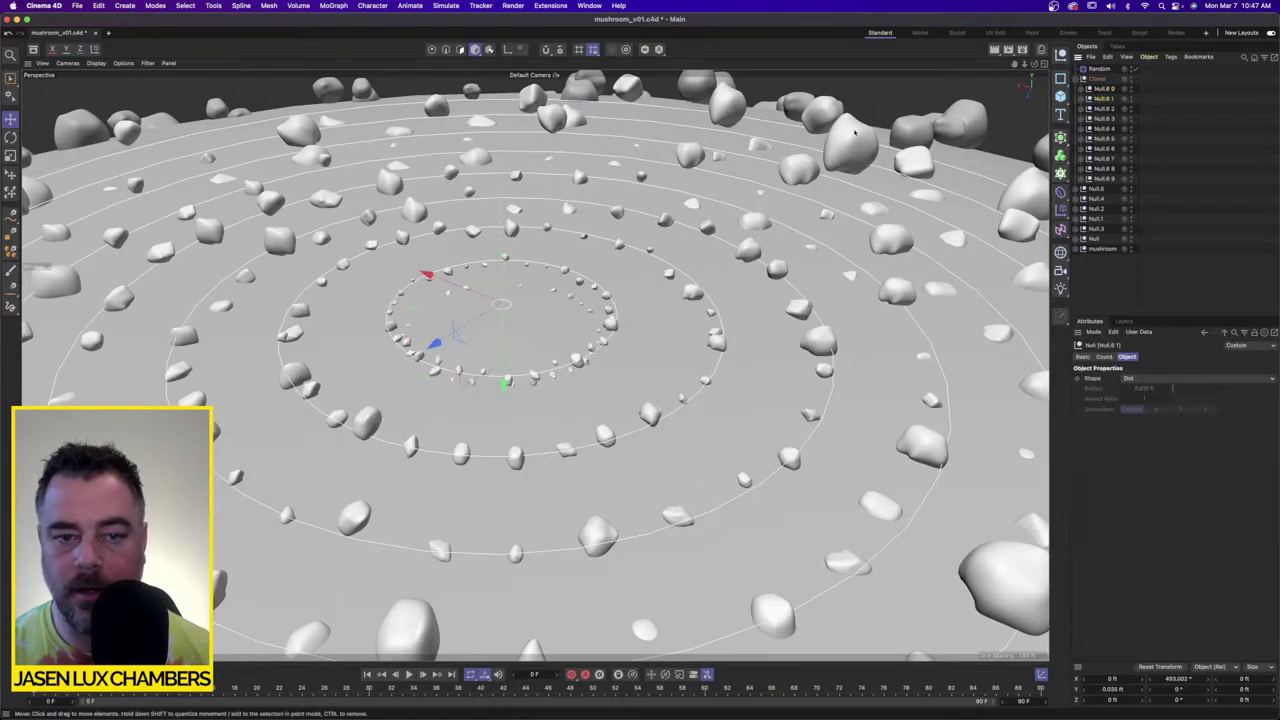
pyautogui.moveTo(501, 346); pyautogui.dragTo(528, 249)
pyautogui.click(1107, 107)
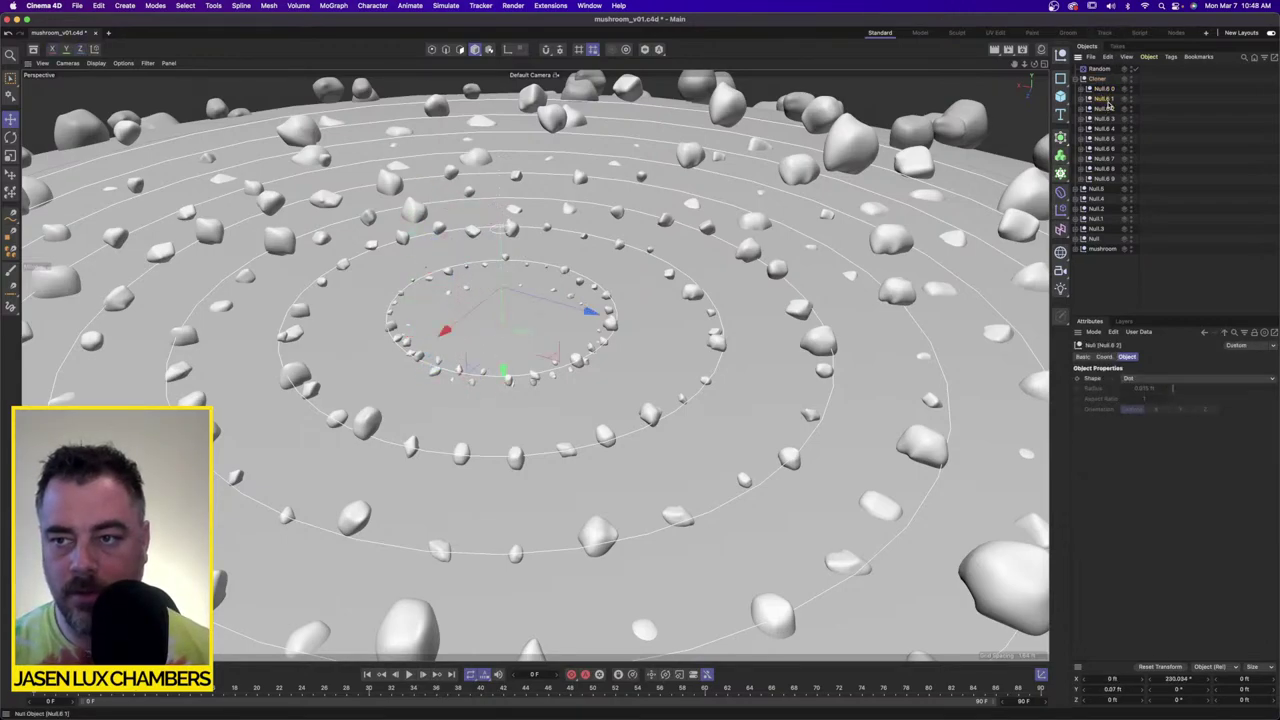
pyautogui.click(1107, 101)
pyautogui.press('Delete')
# Step: Enlarge the inner ring Null.6 2 slightly and lower it to about 0.033 ft so its stones sit on the cap
pyautogui.click(1106, 100)
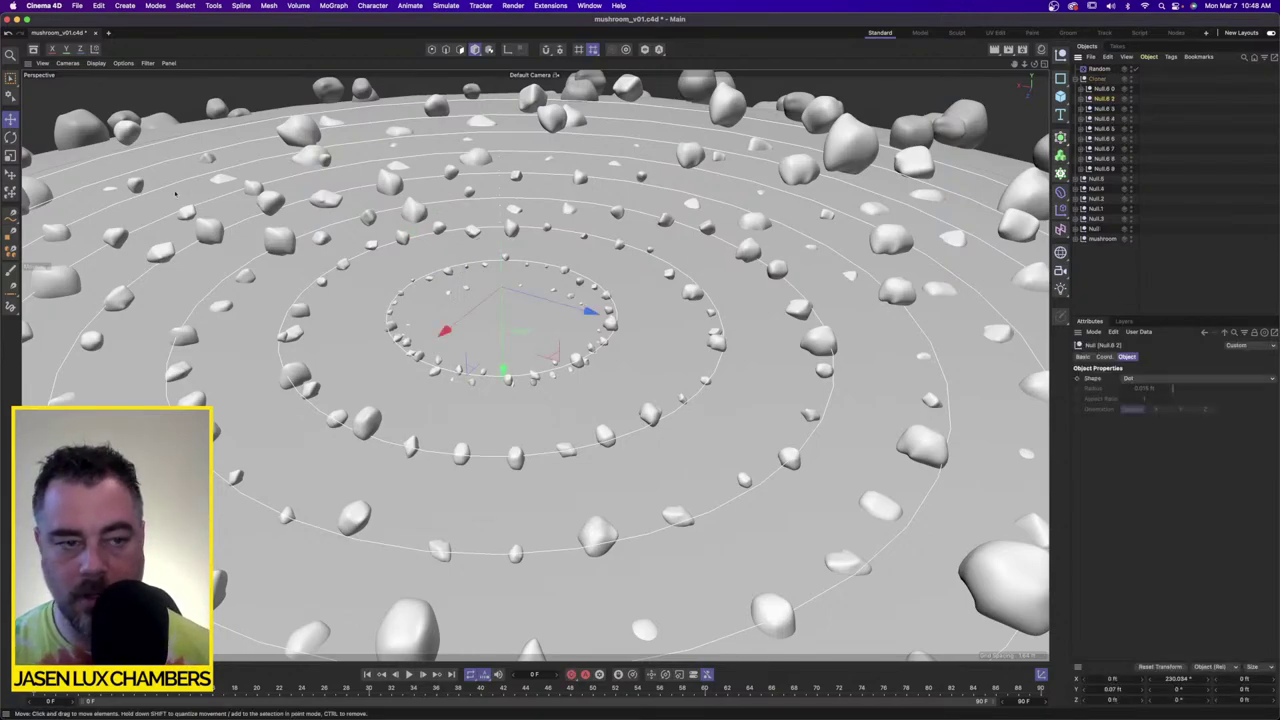
pyautogui.moveTo(508, 360); pyautogui.dragTo(505, 382)
pyautogui.click(10, 155)
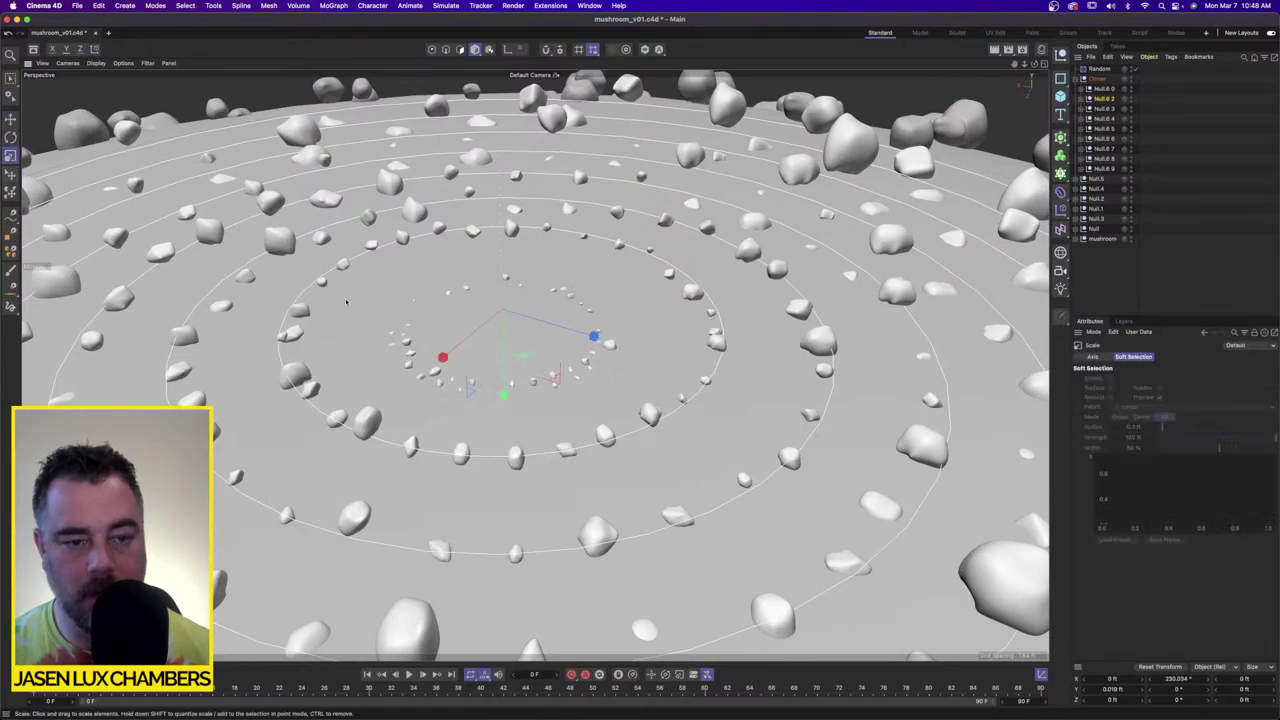
pyautogui.click(10, 118)
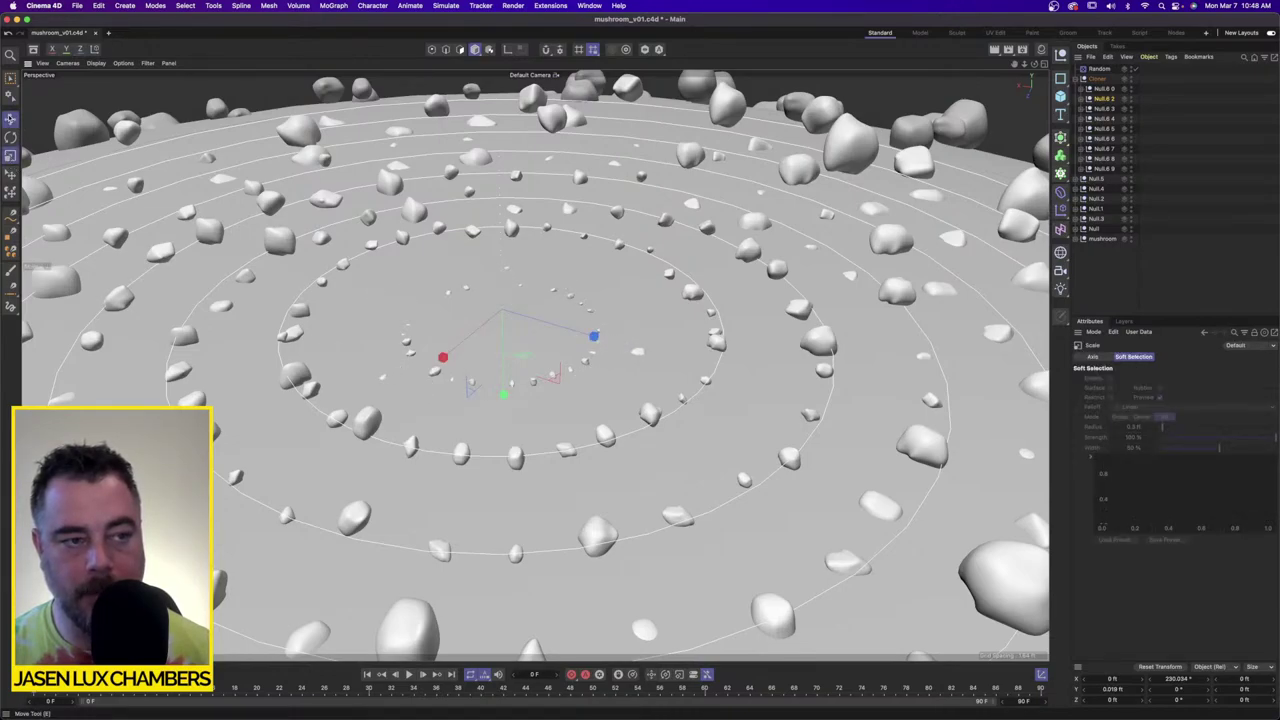
pyautogui.moveTo(504, 394); pyautogui.dragTo(503, 388)
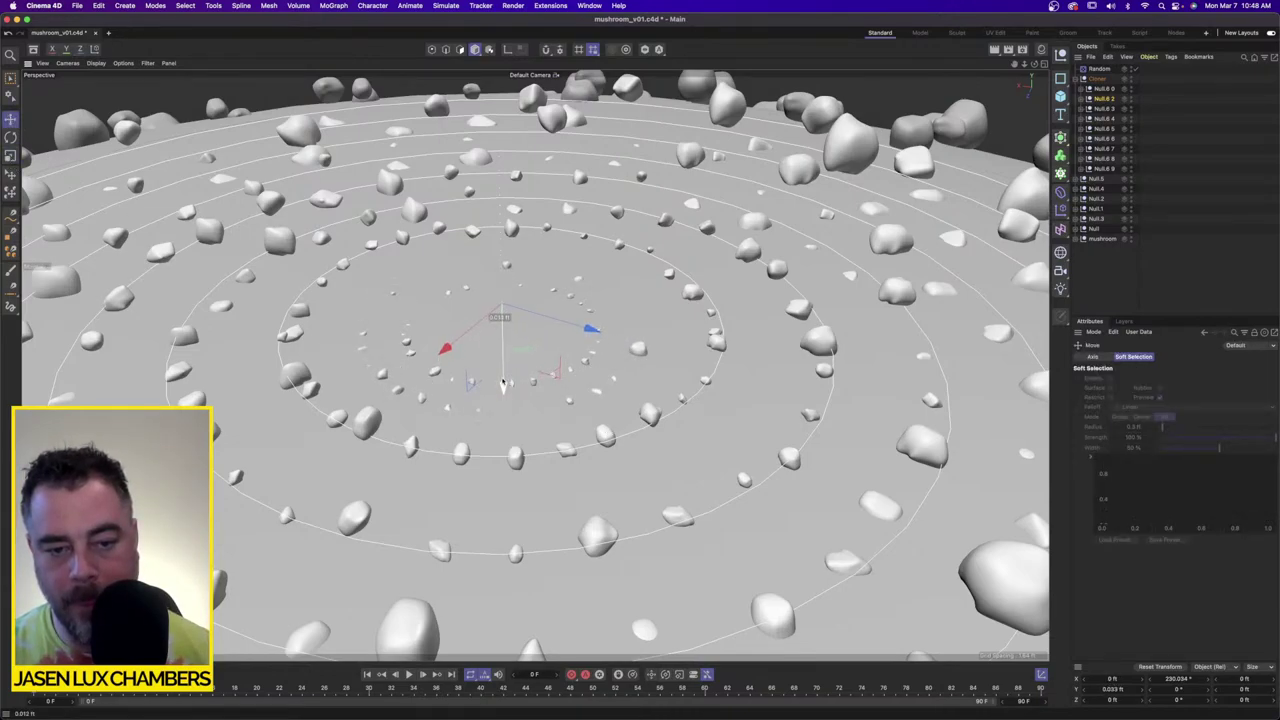
# Step: Lower the rings Null.6 3 and Null.6 4 onto the cap surface, bringing Null.6 4 to about 0.124 ft
pyautogui.click(824, 227)
pyautogui.scroll(-1, 824, 227)
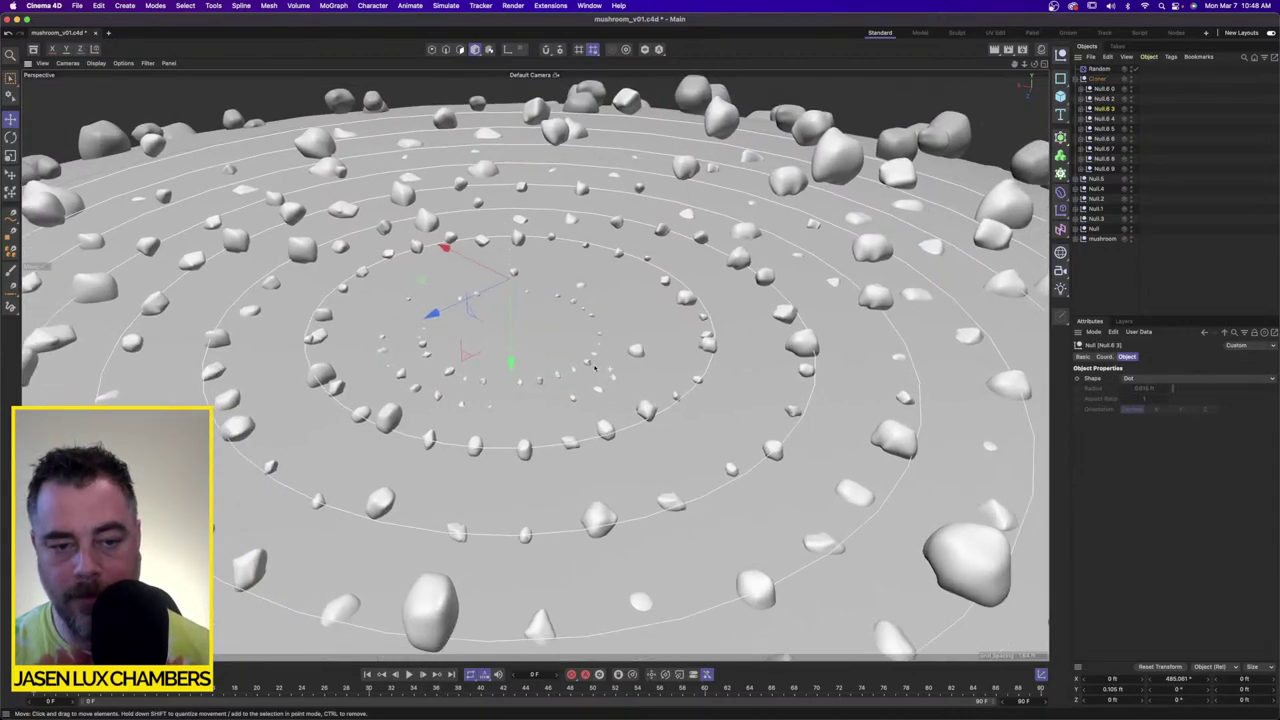
pyautogui.moveTo(512, 358); pyautogui.dragTo(512, 369)
pyautogui.click(1105, 119)
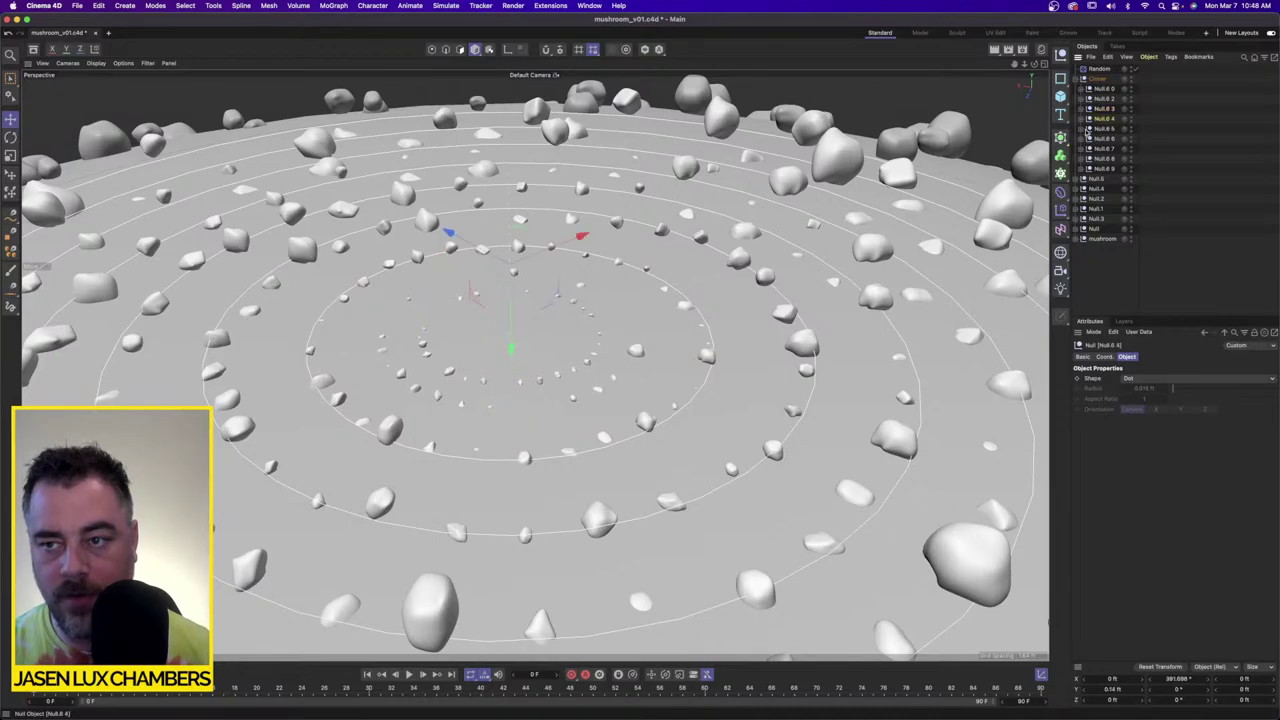
pyautogui.moveTo(512, 347); pyautogui.dragTo(514, 354)
pyautogui.scroll(-6, 677, 364)
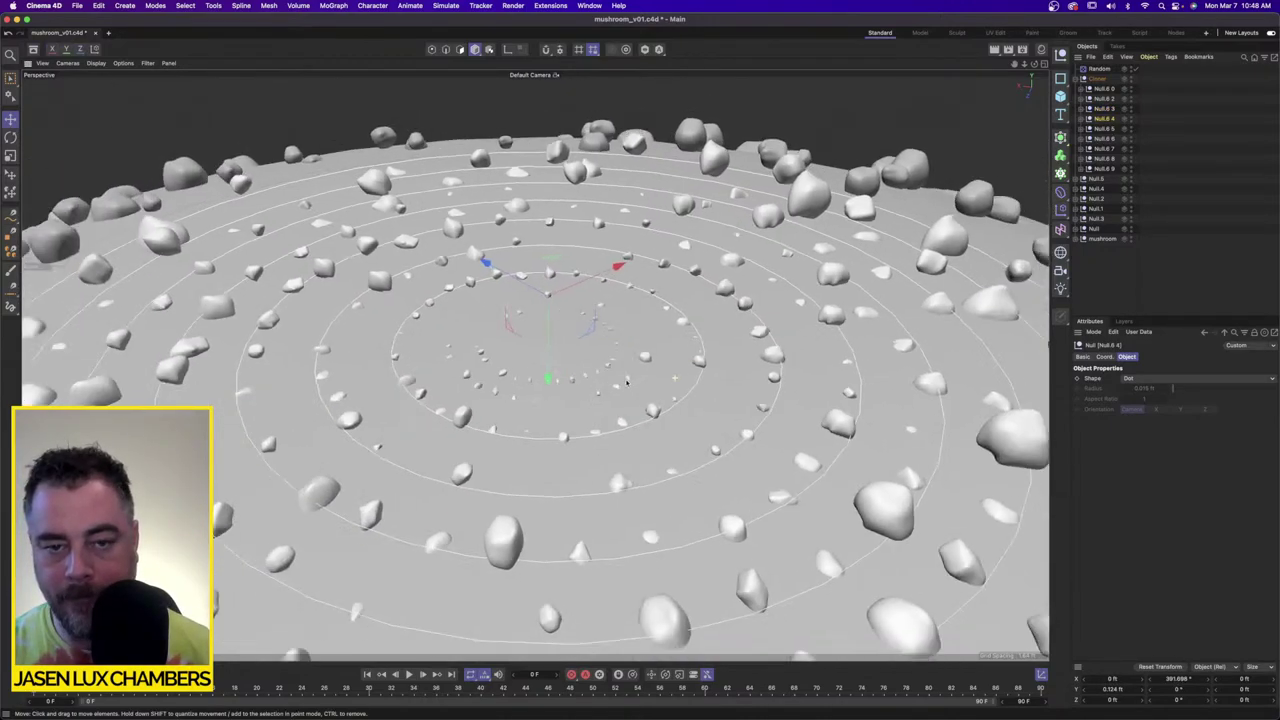
pyautogui.keyDown('alt'); pyautogui.moveTo(677, 364); pyautogui.dragTo(679, 314, button='middle'); pyautogui.keyUp('alt')
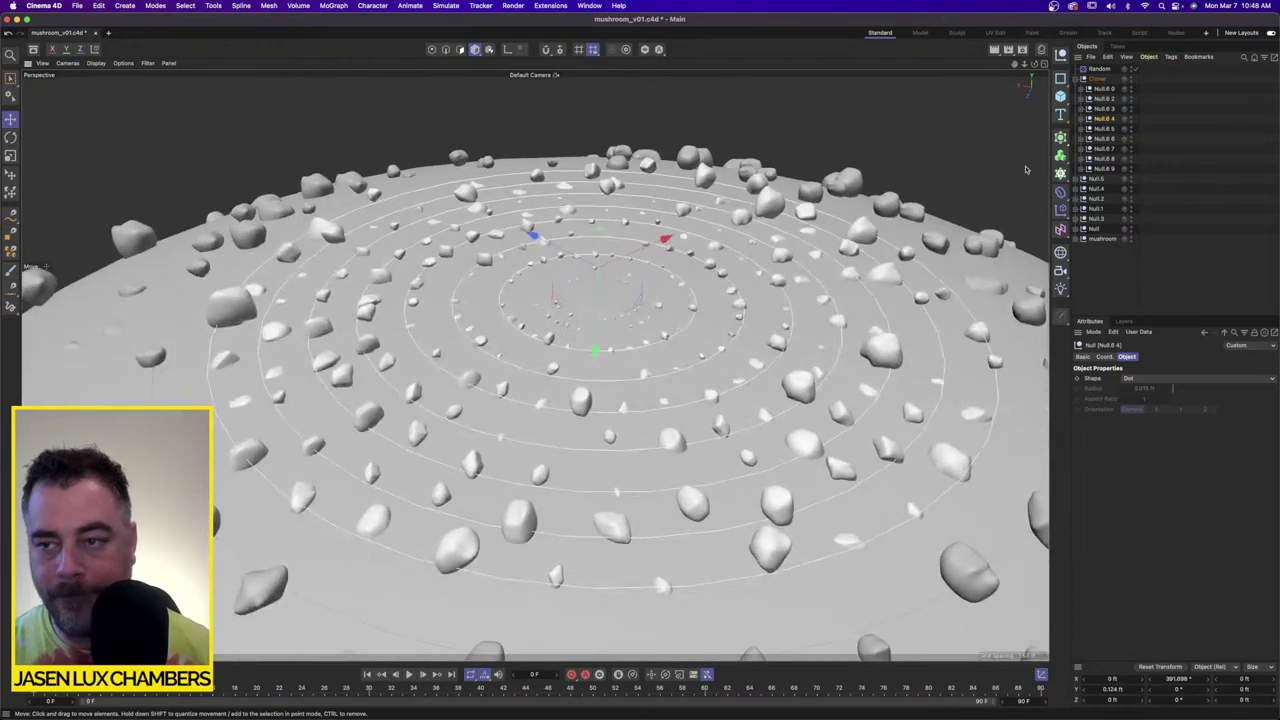
# Step: Fine-tune the heights of the larger rings between Null.6 5 and Null.6 8 to follow the cap surface
pyautogui.click(1104, 128)
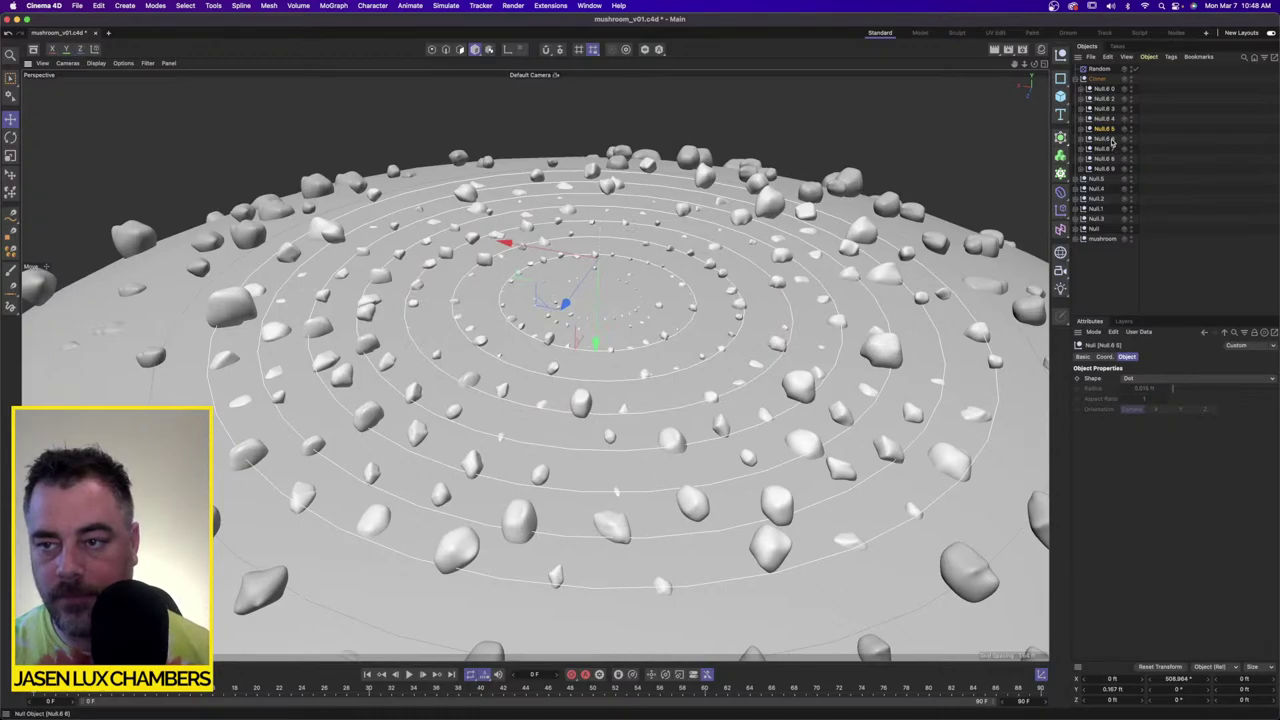
pyautogui.keyDown('ctrl'); pyautogui.click(1108, 139); pyautogui.keyUp('ctrl')
pyautogui.moveTo(597, 330); pyautogui.dragTo(595, 328)
pyautogui.click(596, 347)
pyautogui.click(1104, 158)
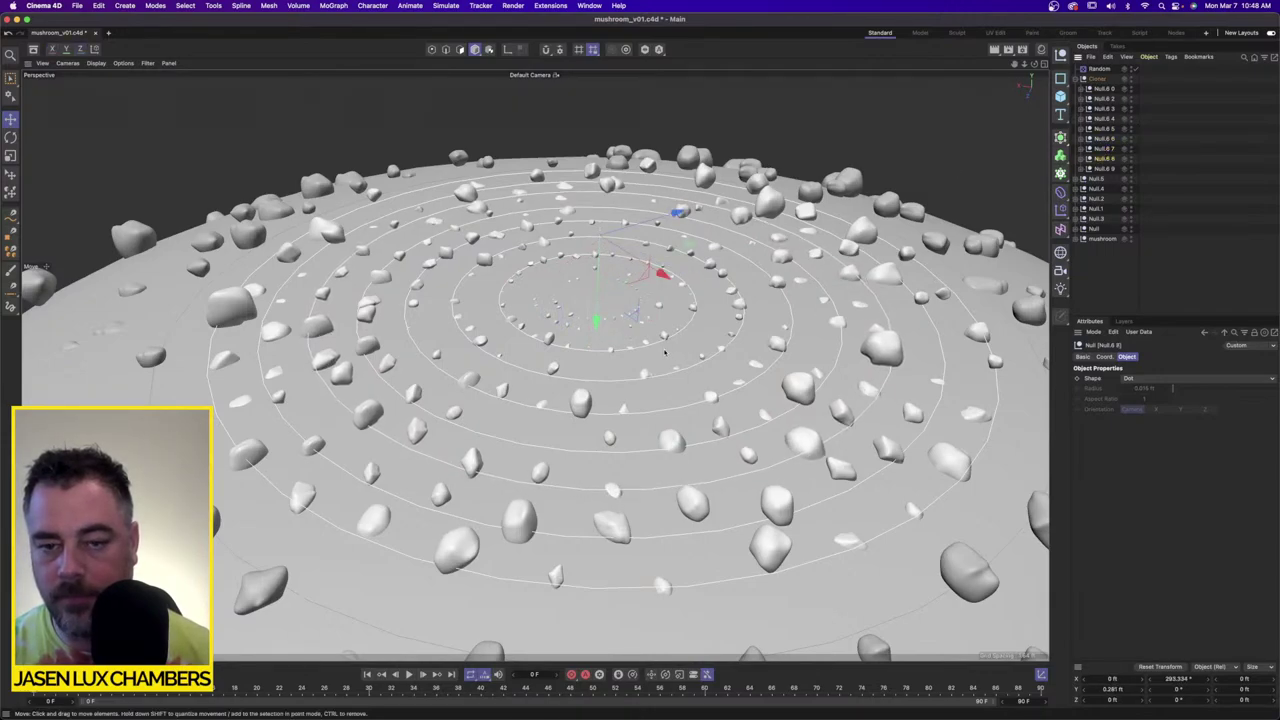
pyautogui.moveTo(594, 327); pyautogui.dragTo(595, 317)
pyautogui.scroll(-5, 690, 350)
# Step: Scale the outermost ring Null.6 9 up slightly on the cap
pyautogui.click(1106, 168)
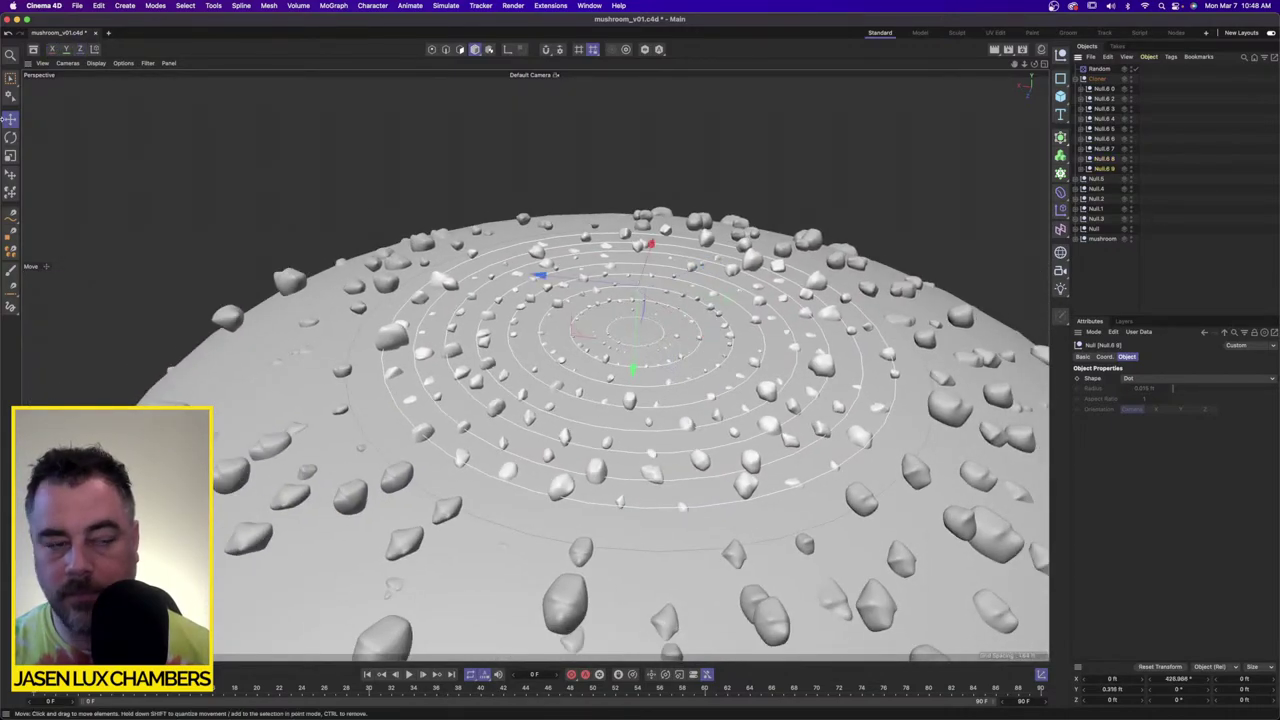
pyautogui.press('t')
pyautogui.moveTo(319, 244); pyautogui.dragTo(323, 243)
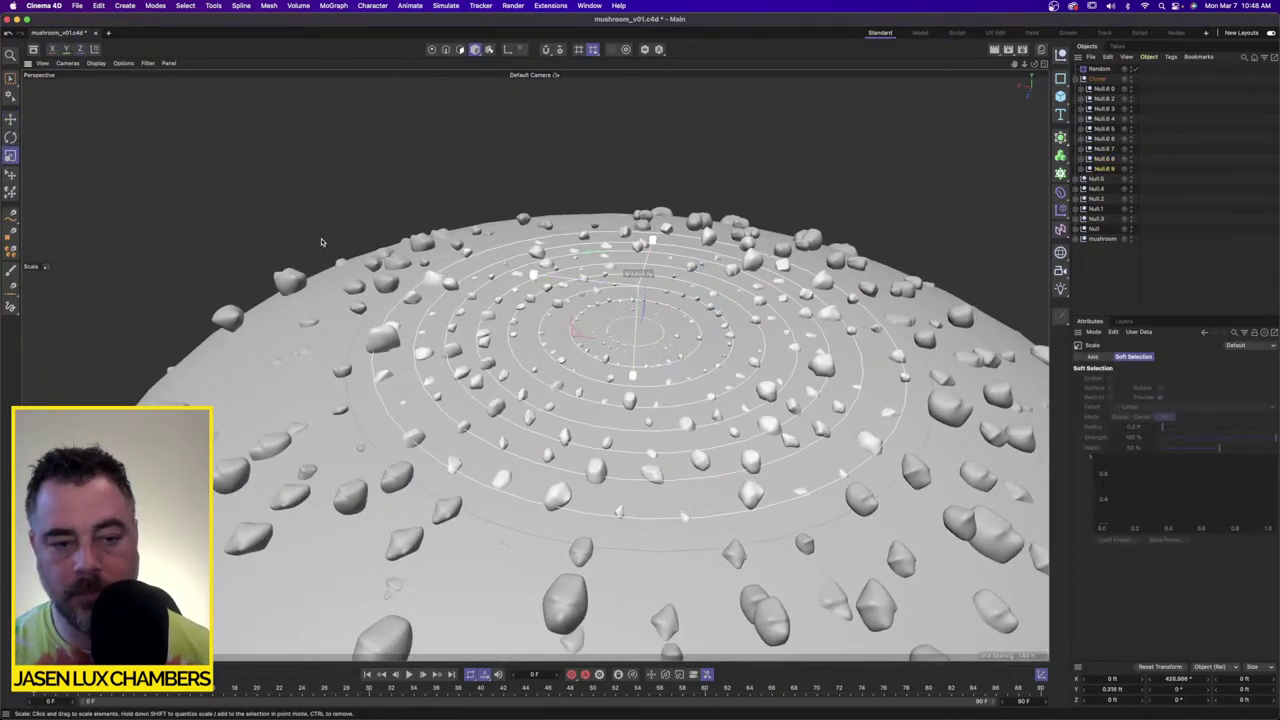
# Step: Clear the selection and examine the stone placement across the whole mushroom cap from several angles
pyautogui.click(1090, 254)
pyautogui.scroll(-10, 547, 325)
pyautogui.keyDown('alt'); pyautogui.moveTo(547, 325); pyautogui.dragTo(560, 250); pyautogui.keyUp('alt')
pyautogui.scroll(4, 590, 340)
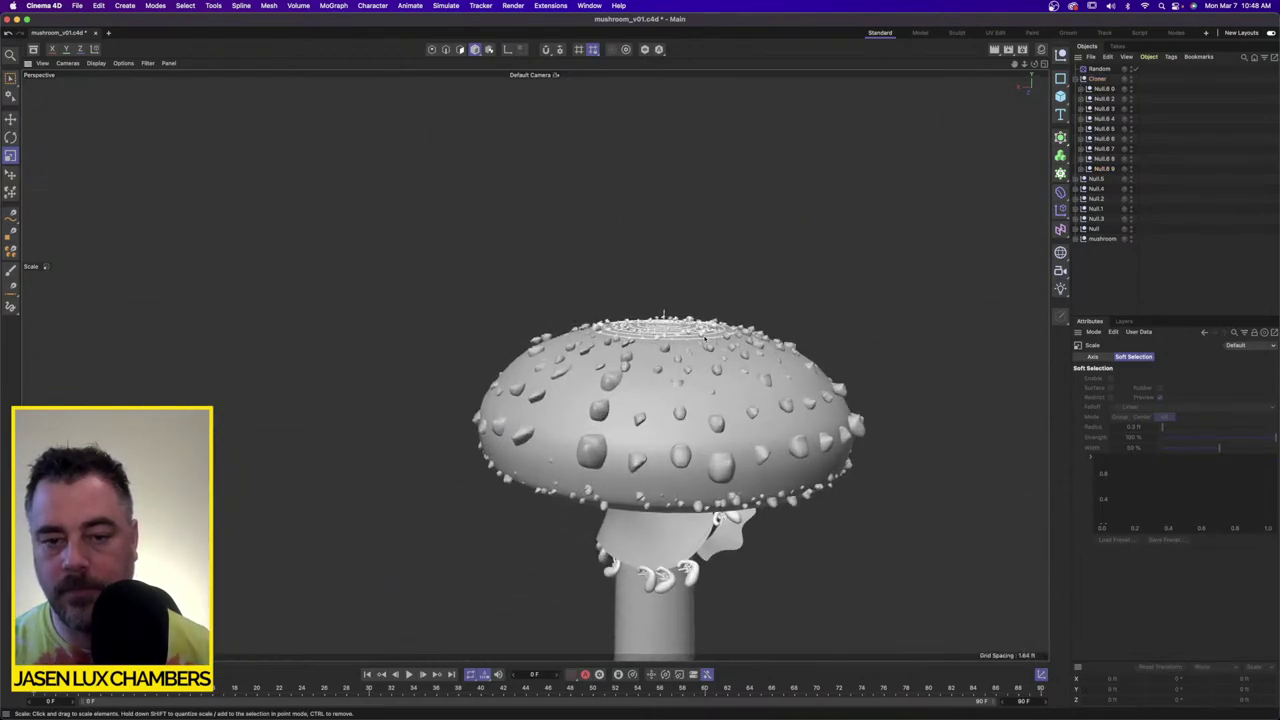
pyautogui.keyDown('alt'); pyautogui.moveTo(640, 380); pyautogui.dragTo(475, 310, button='middle'); pyautogui.keyUp('alt')
pyautogui.keyDown('alt'); pyautogui.moveTo(475, 310); pyautogui.dragTo(490, 390); pyautogui.keyUp('alt')
pyautogui.scroll(4, 572, 345)
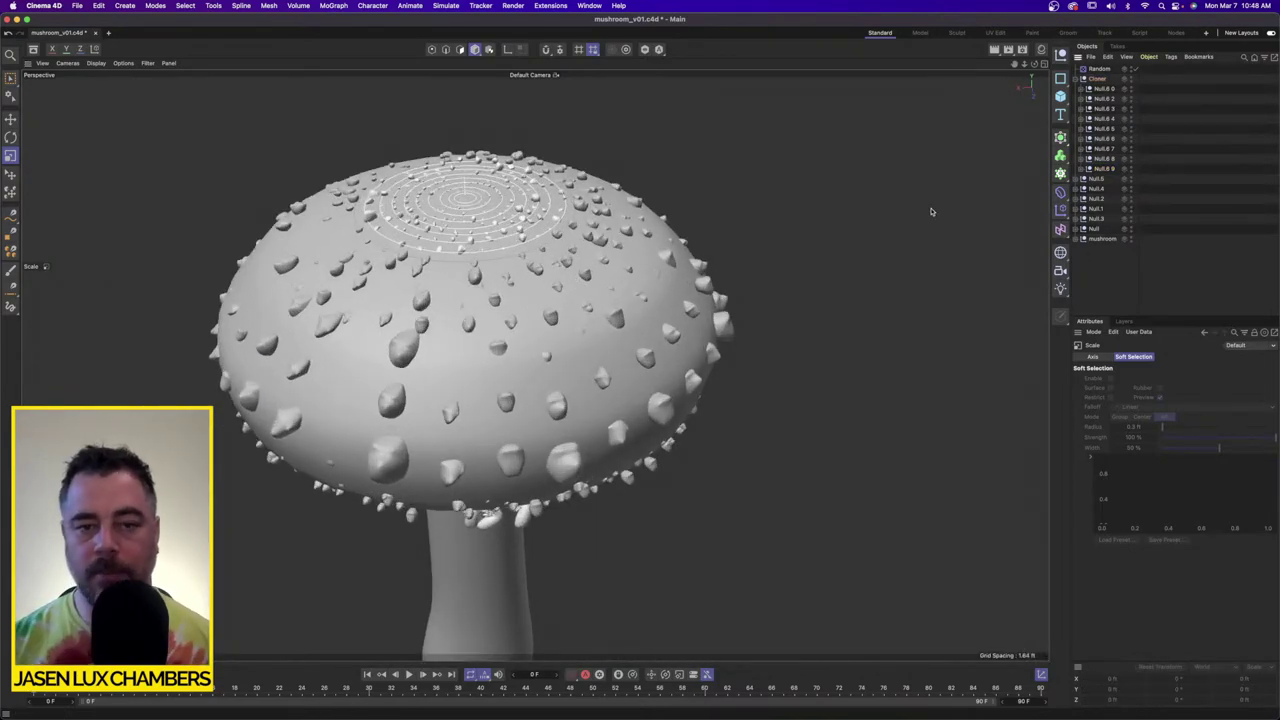
# Step: Filter the object list by "sub", disable every Subdivision Surface object, and clear the filter
pyautogui.click(1077, 79)
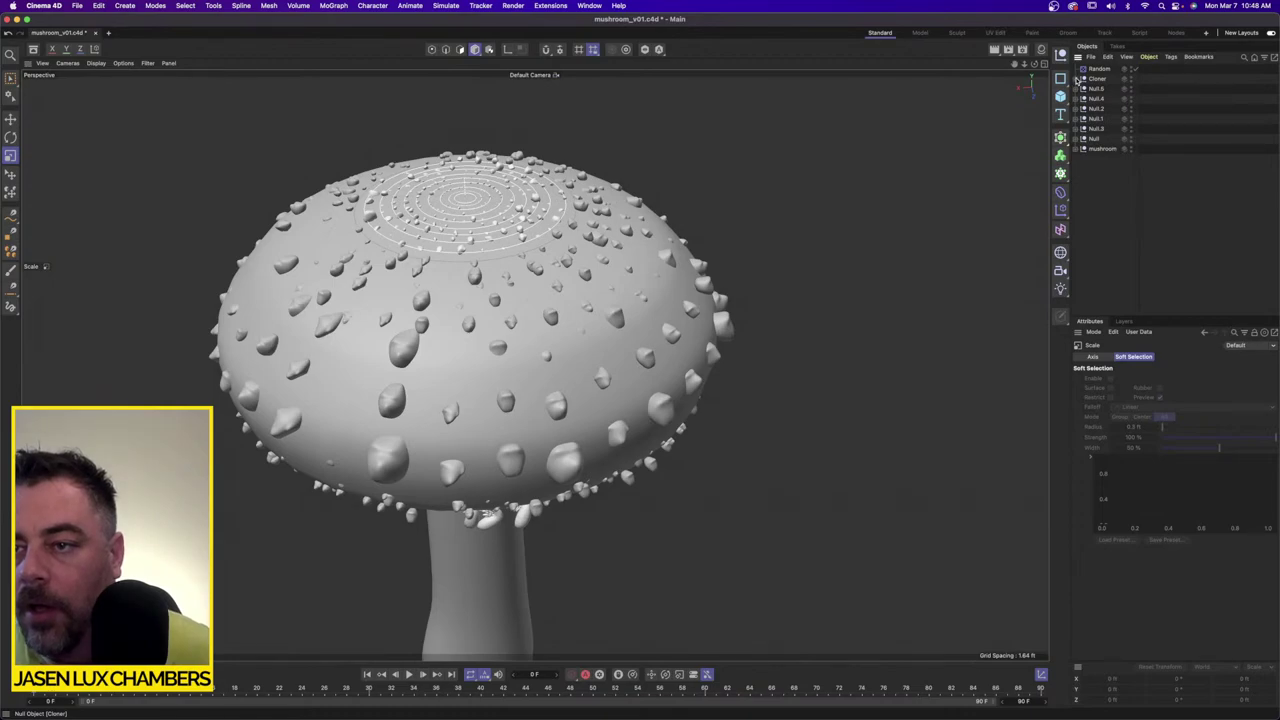
pyautogui.click(1077, 149)
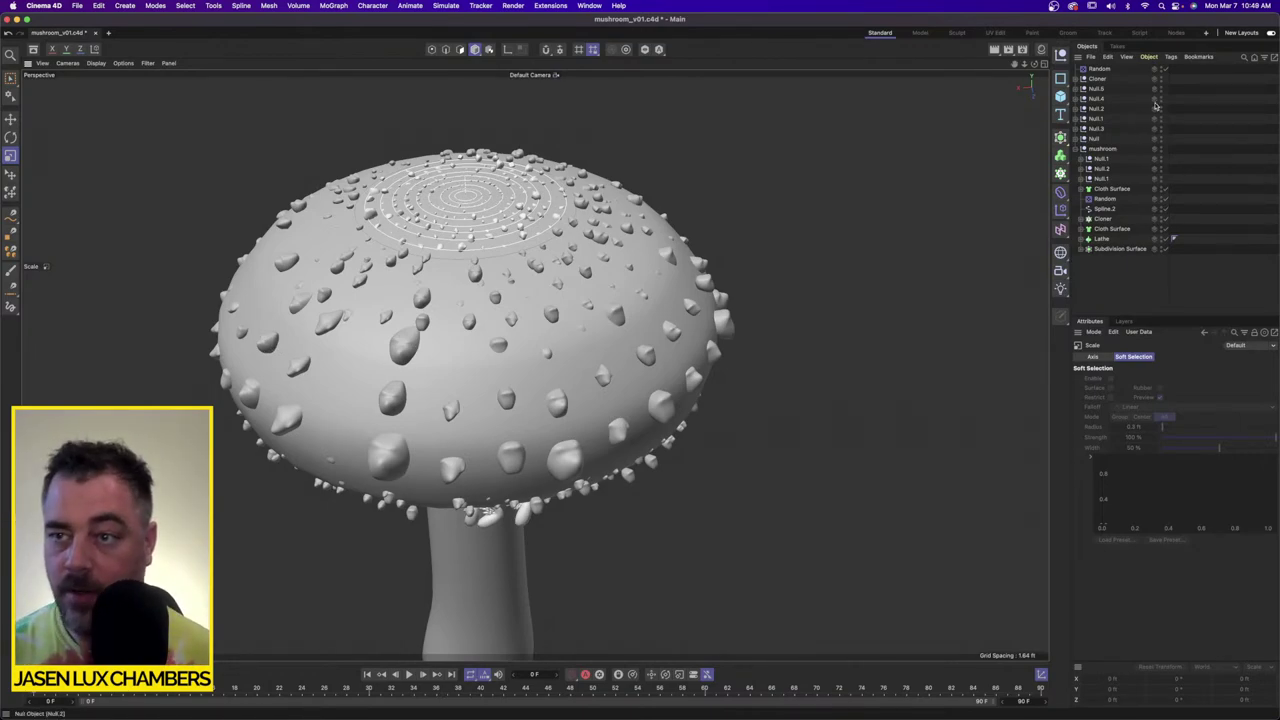
pyautogui.click(1245, 58)
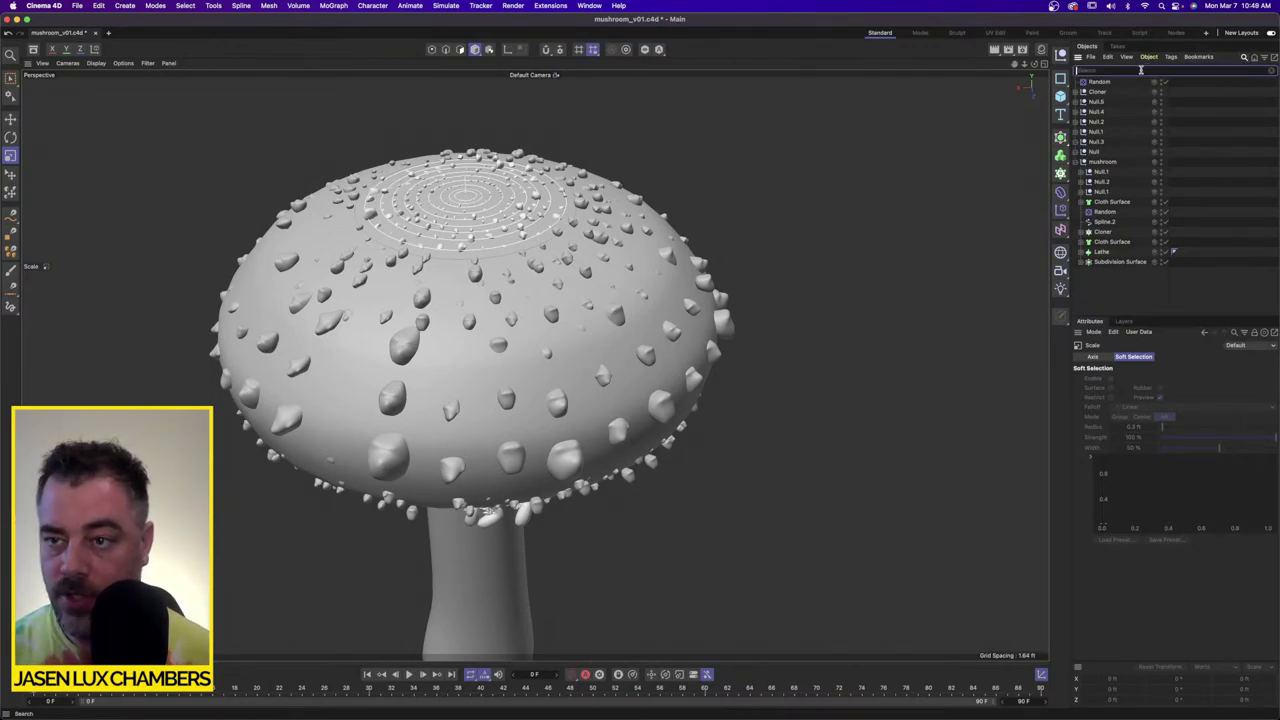
pyautogui.write('sub')
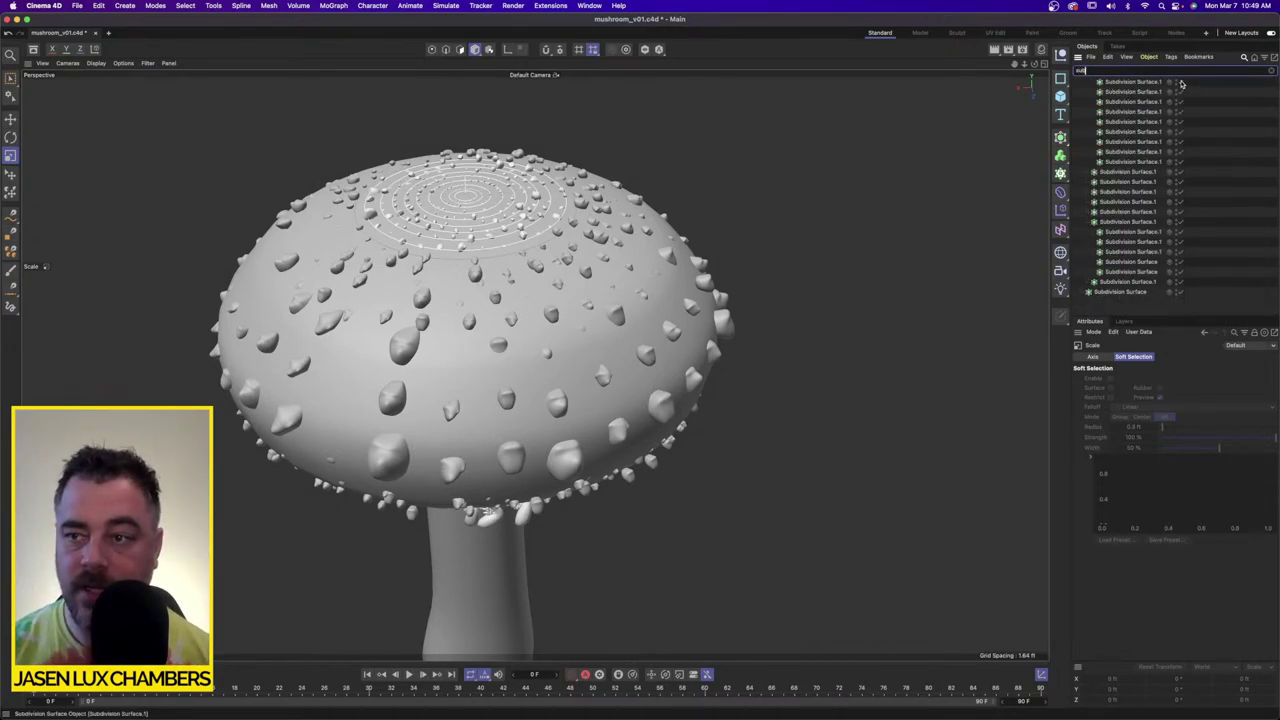
pyautogui.moveTo(1181, 84); pyautogui.dragTo(1201, 293)
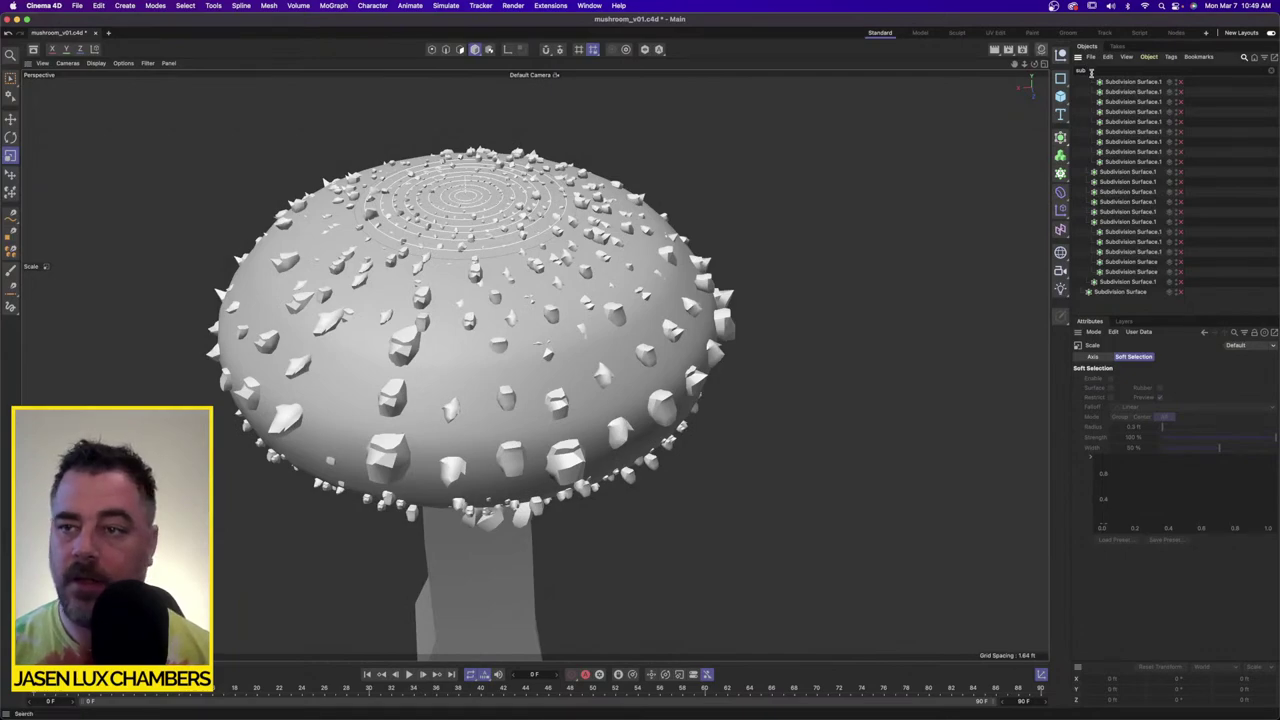
pyautogui.click(1272, 72)
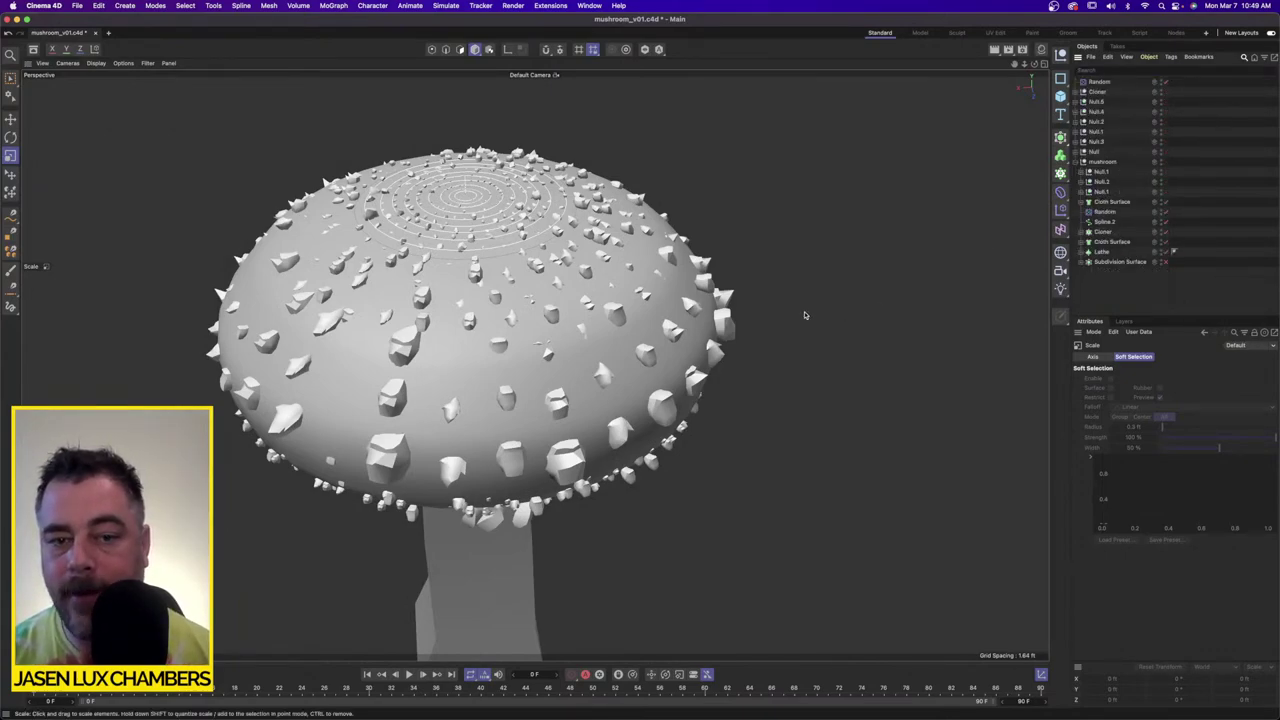
# Step: Group all the loose stone nulls and the Random effector, everything outside the mushroom group, under one new null
pyautogui.click(1077, 161)
pyautogui.click(1096, 151)
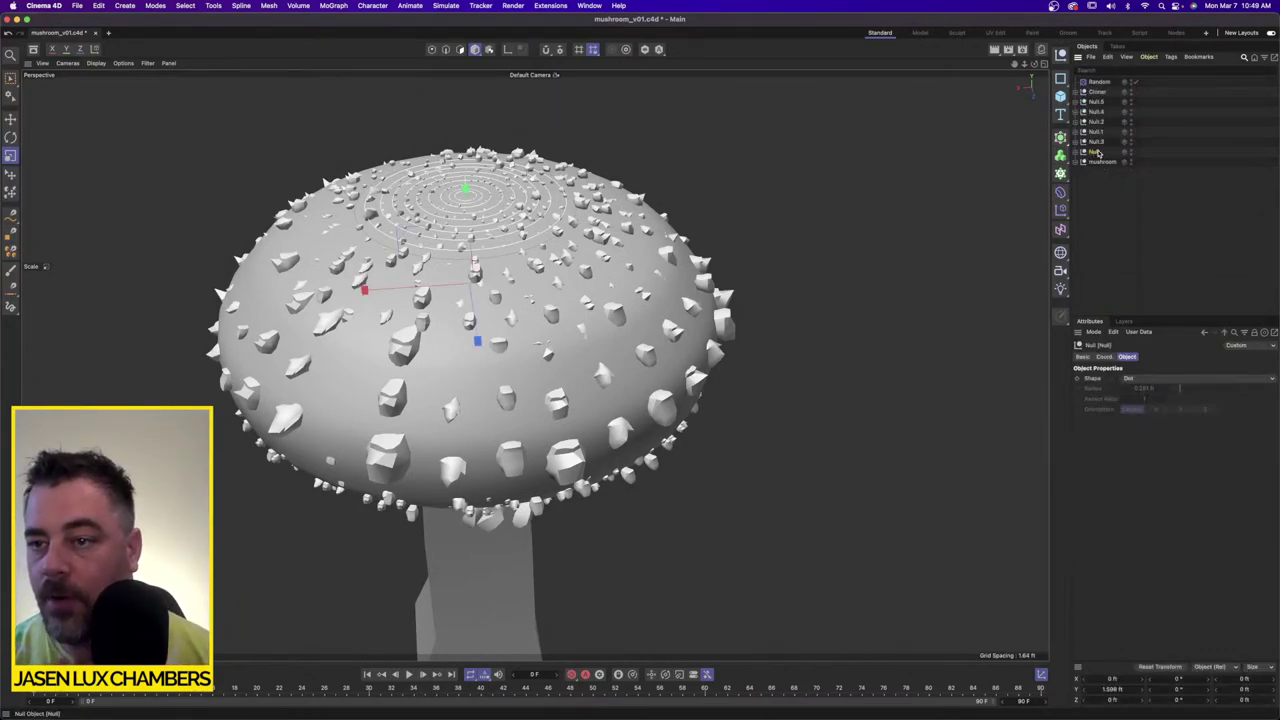
pyautogui.keyDown('shift'); pyautogui.click(1100, 82); pyautogui.keyUp('shift')
pyautogui.hotkey('alt', 'g')
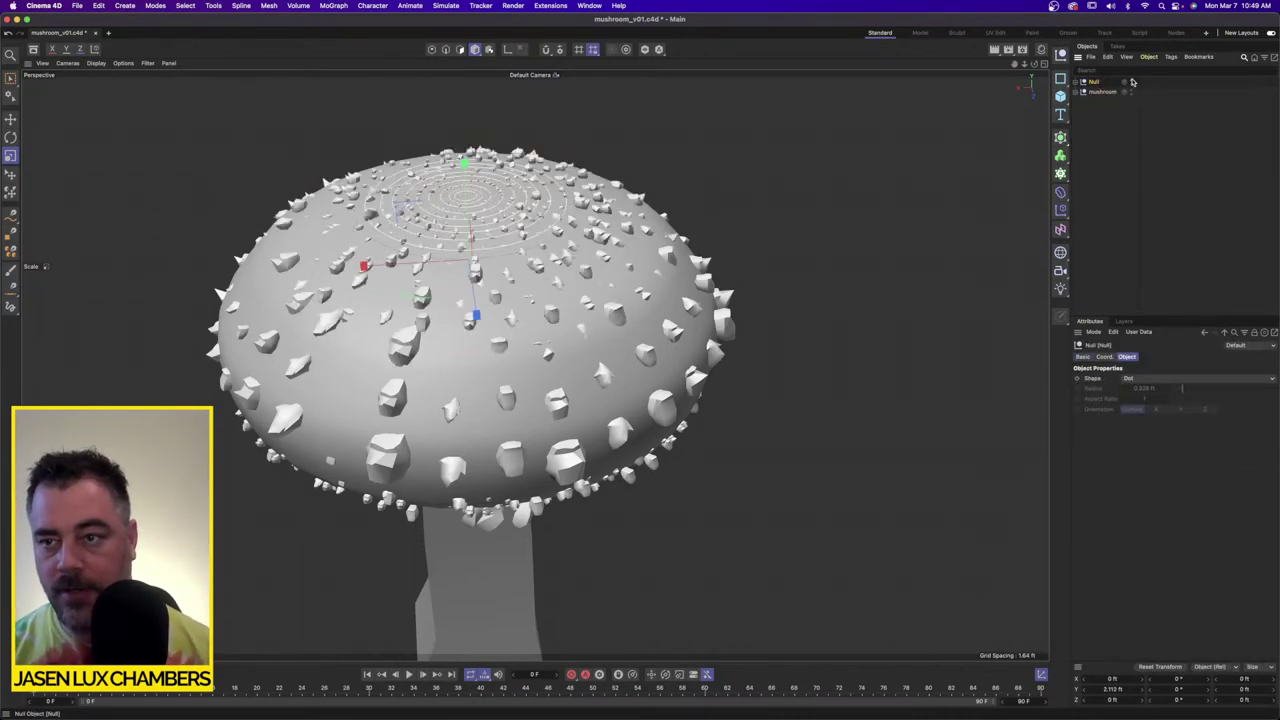
# Step: Move the three stone nulls Null.1, Null.2 and Null.1 out of the mushroom group into the new null of stones
pyautogui.click(1076, 91)
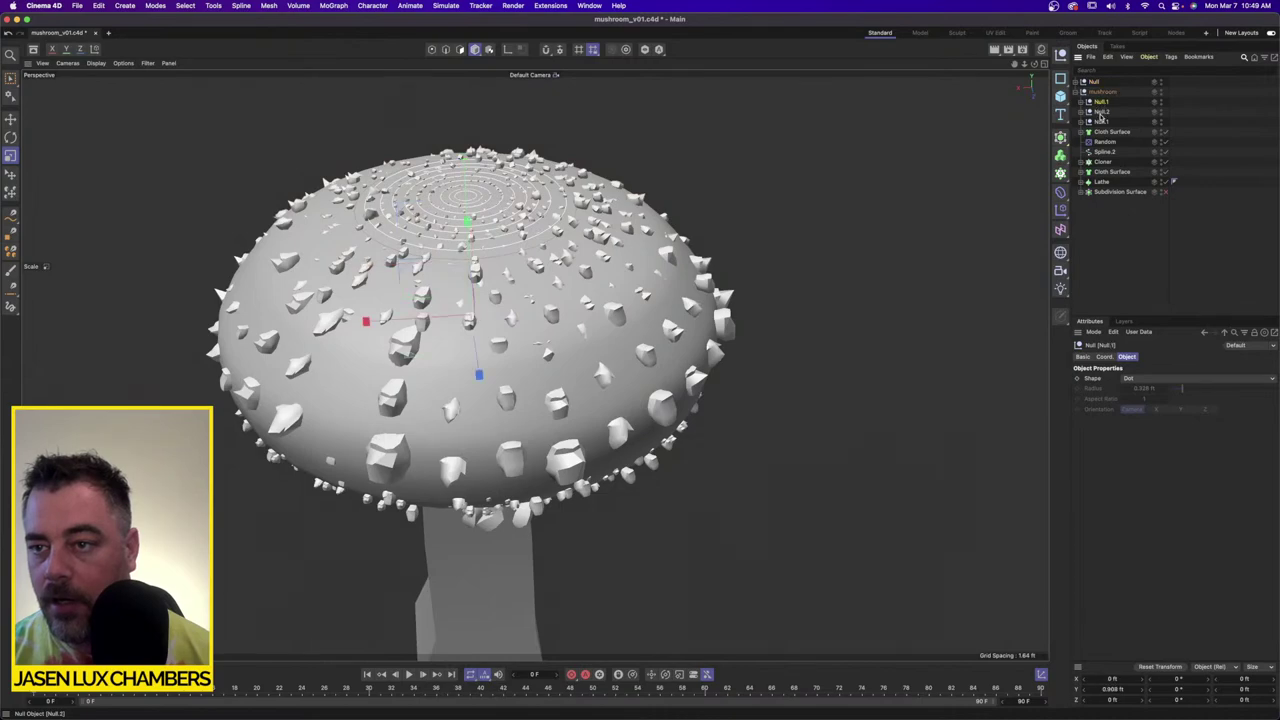
pyautogui.click(1101, 121)
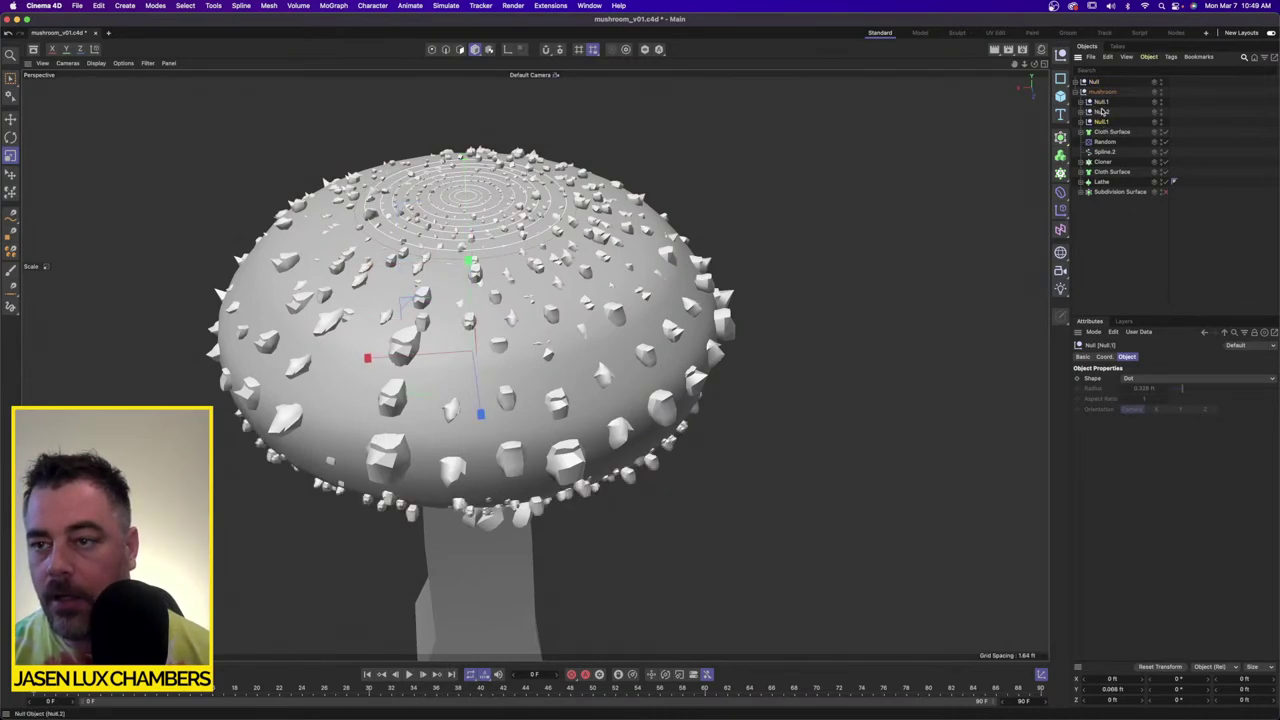
pyautogui.keyDown('shift'); pyautogui.click(1102, 102); pyautogui.keyUp('shift')
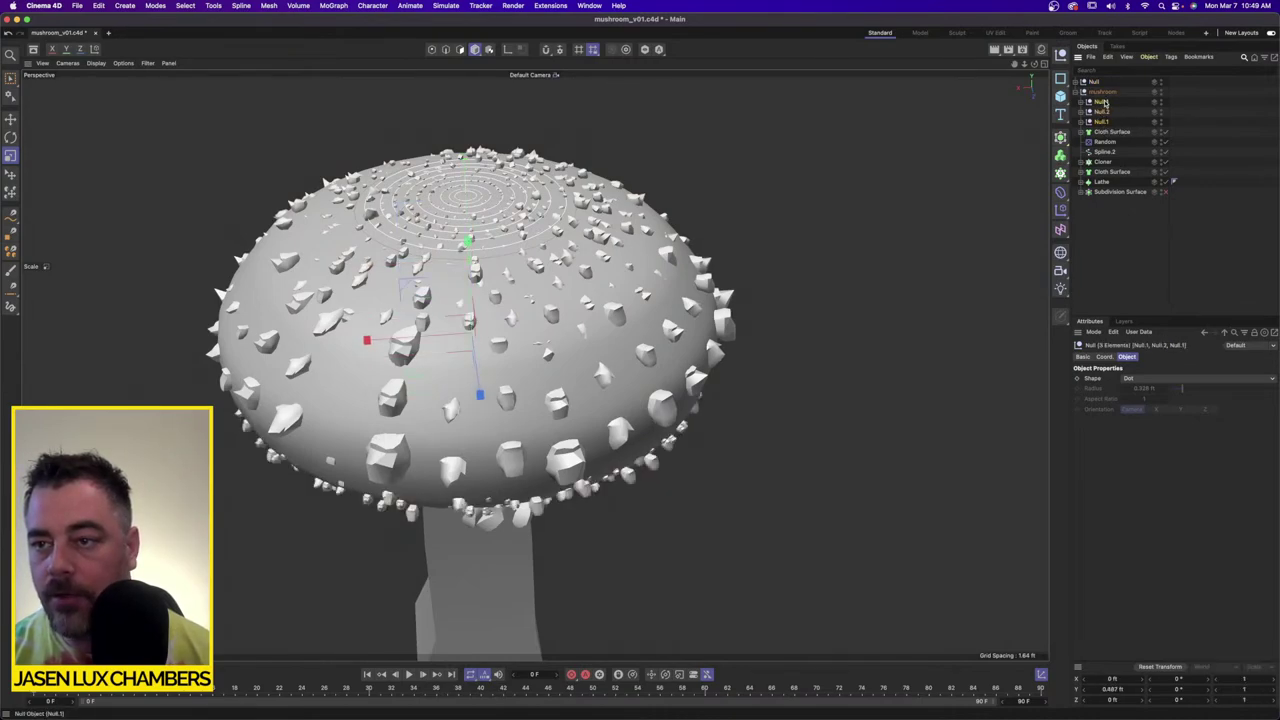
pyautogui.moveTo(1102, 102); pyautogui.dragTo(1096, 83)
# Step: Select the stone null with all its children and merge them into one mesh with Connect Objects + Delete
pyautogui.click(1095, 83)
pyautogui.rightClick(1096, 84)
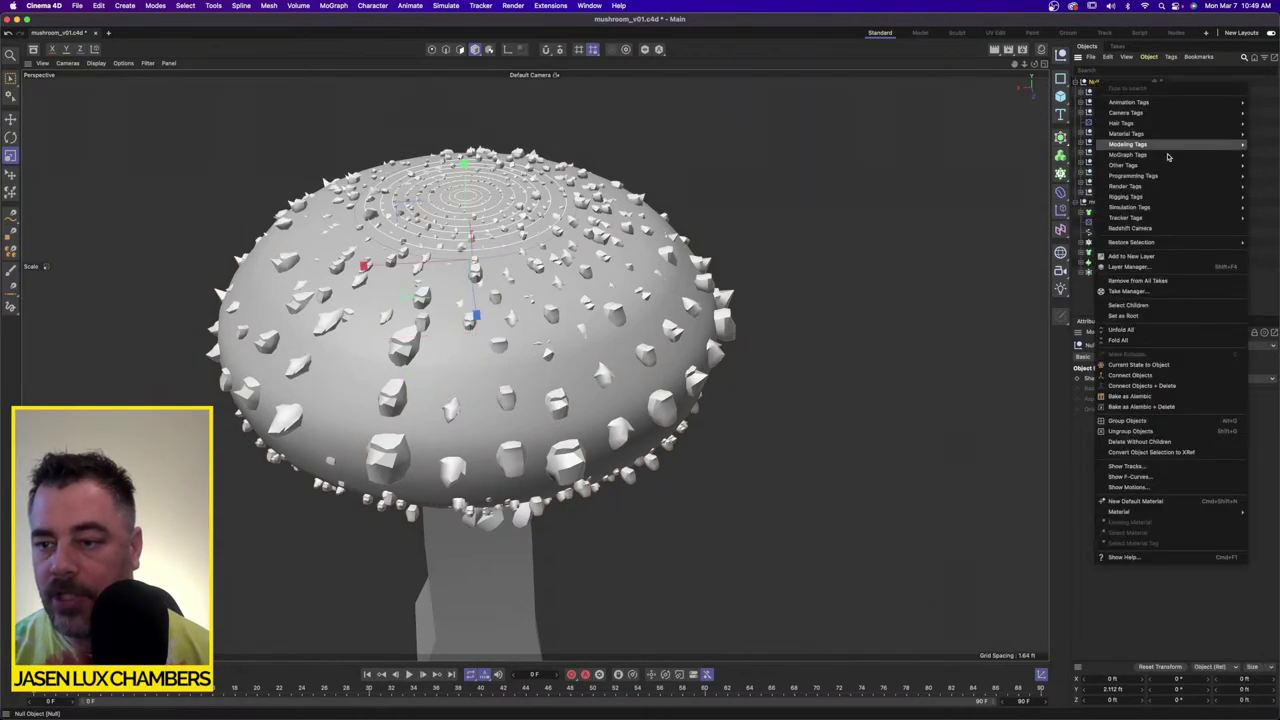
pyautogui.click(1172, 306)
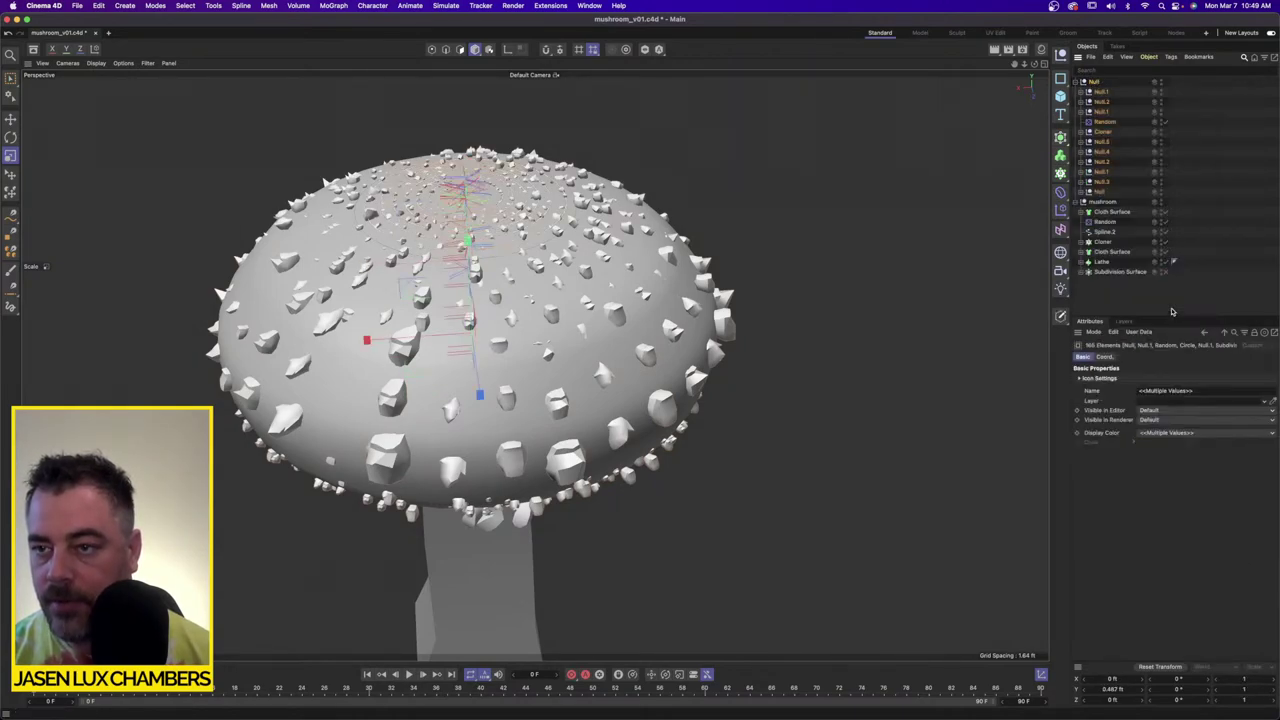
pyautogui.rightClick(1090, 84)
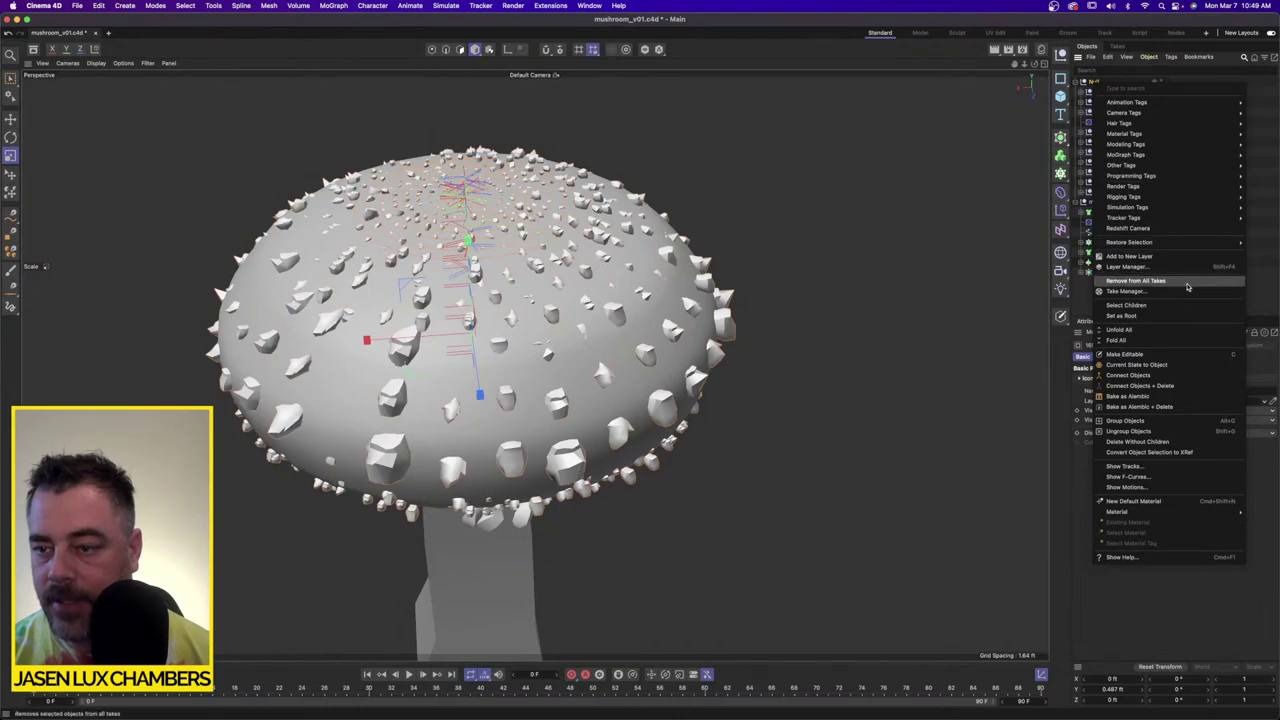
pyautogui.click(1184, 386)
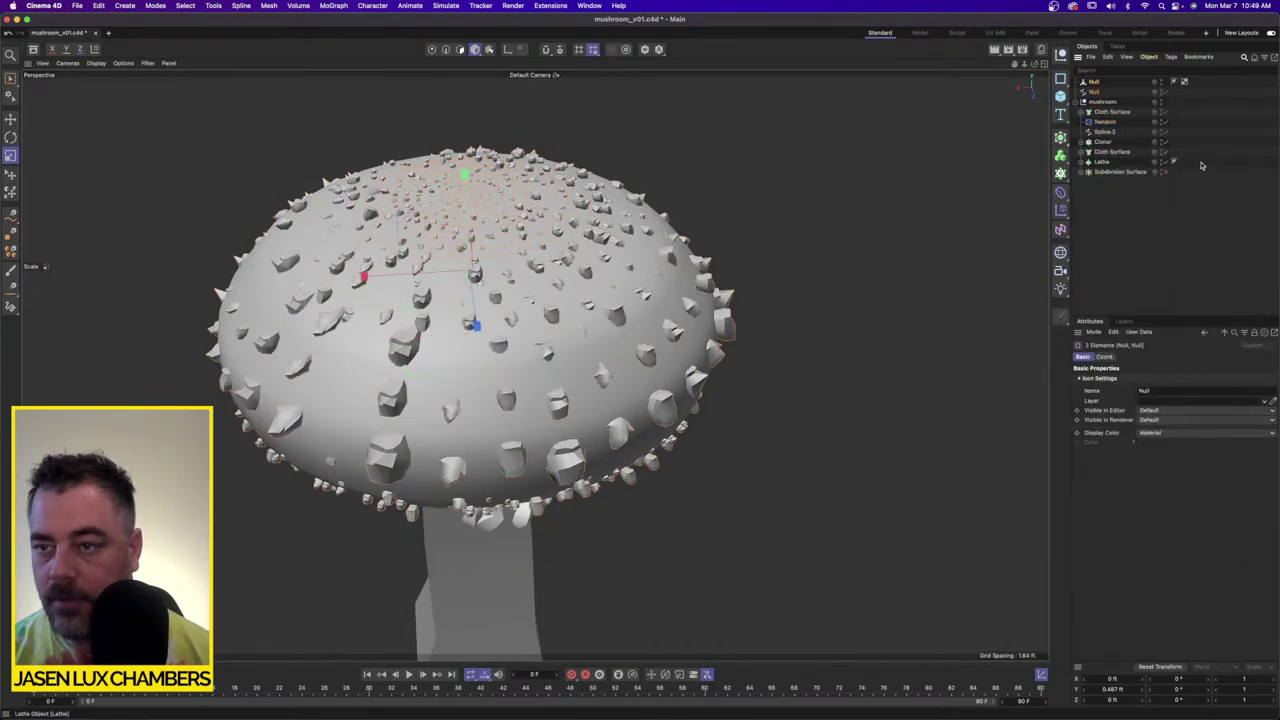
# Step: Delete the leftover Null spline object, keeping the merged stone mesh
pyautogui.click(1122, 114)
pyautogui.click(1093, 93)
pyautogui.press('Delete')
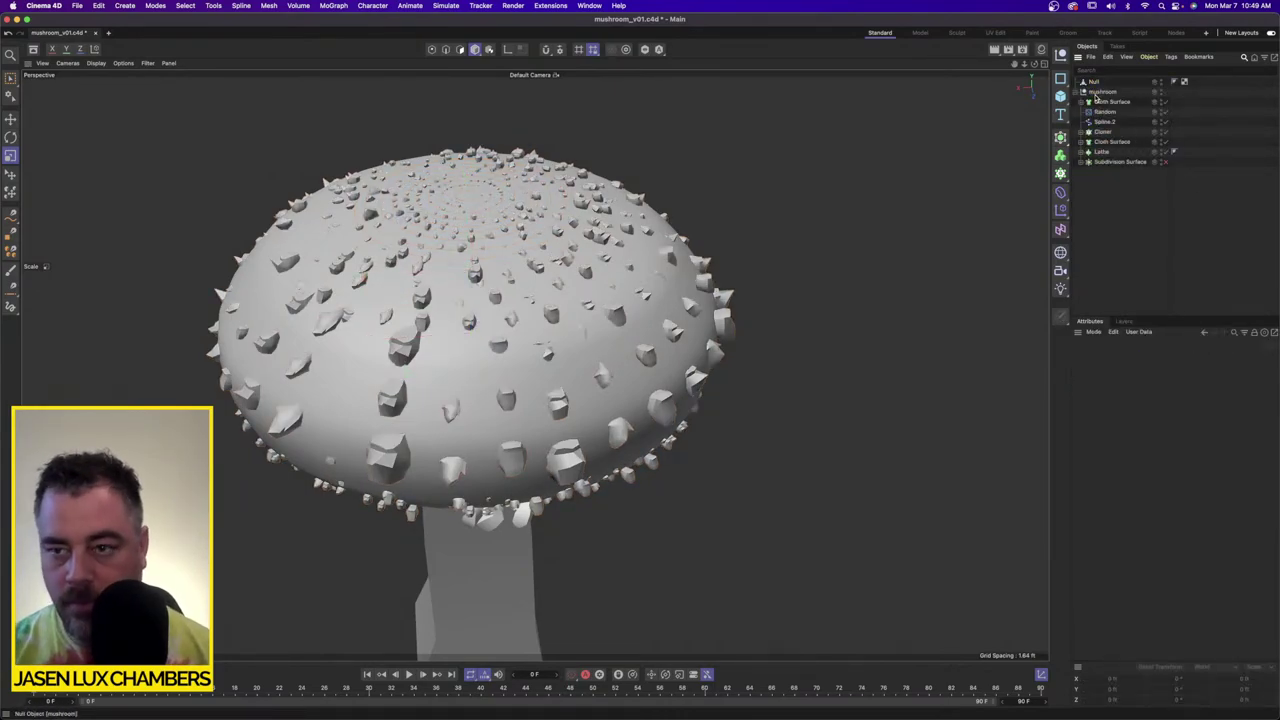
# Step: Test moving the merged stone mesh away from the cap, undo the move and clear the selection
pyautogui.click(1098, 83)
pyautogui.keyDown('shift'); pyautogui.click(1102, 92); pyautogui.keyUp('shift')
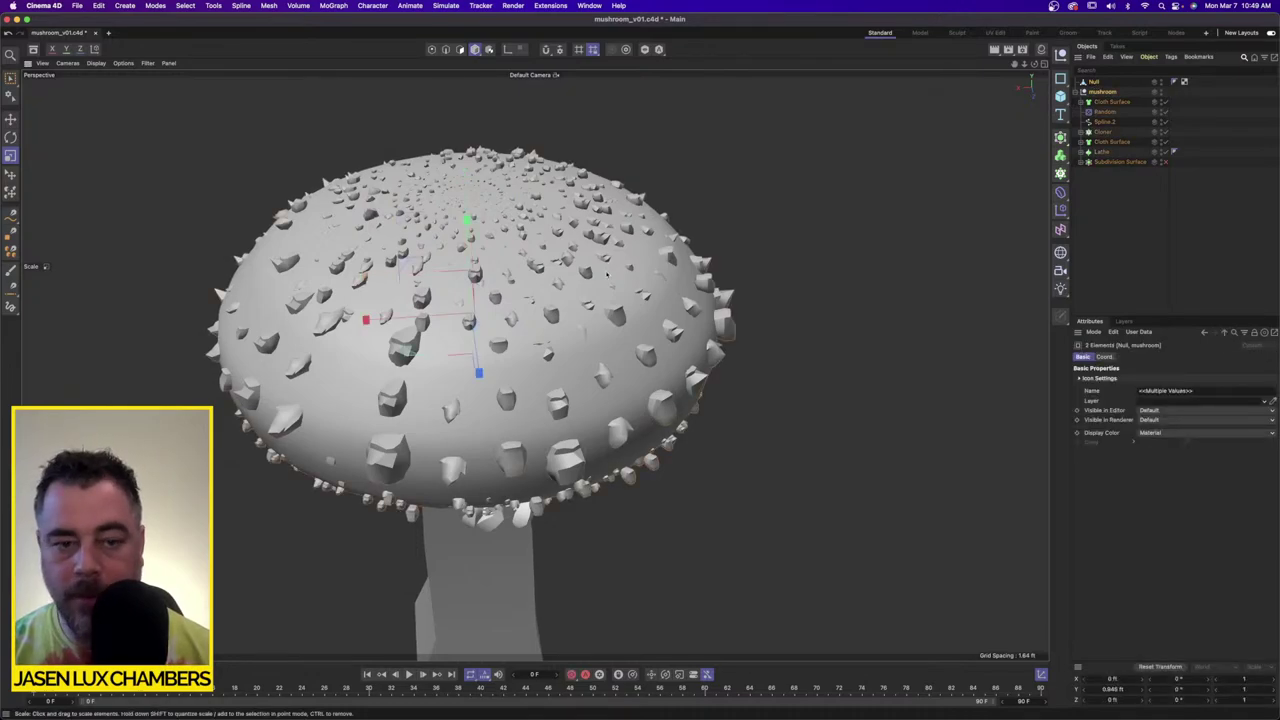
pyautogui.press('e')
pyautogui.moveTo(607, 275)
pyautogui.keyDown('alt'); pyautogui.mouseDown()
pyautogui.moveTo(650, 210)
pyautogui.moveTo(690, 225)
pyautogui.moveTo(590, 260)
pyautogui.mouseUp(); pyautogui.keyUp('alt')
pyautogui.click(1093, 82)
pyautogui.moveTo(693, 272); pyautogui.dragTo(934, 220)
pyautogui.press('super+z')
pyautogui.click(1198, 236)
# Step: Add a Subdivision Surface and nest the merged stone mesh inside it to smooth the warts
pyautogui.keyDown('alt'); pyautogui.moveTo(840, 297); pyautogui.dragTo(787, 297); pyautogui.keyUp('alt')
pyautogui.keyDown('alt'); pyautogui.moveTo(787, 297); pyautogui.dragTo(700, 299, button='right'); pyautogui.keyUp('alt')
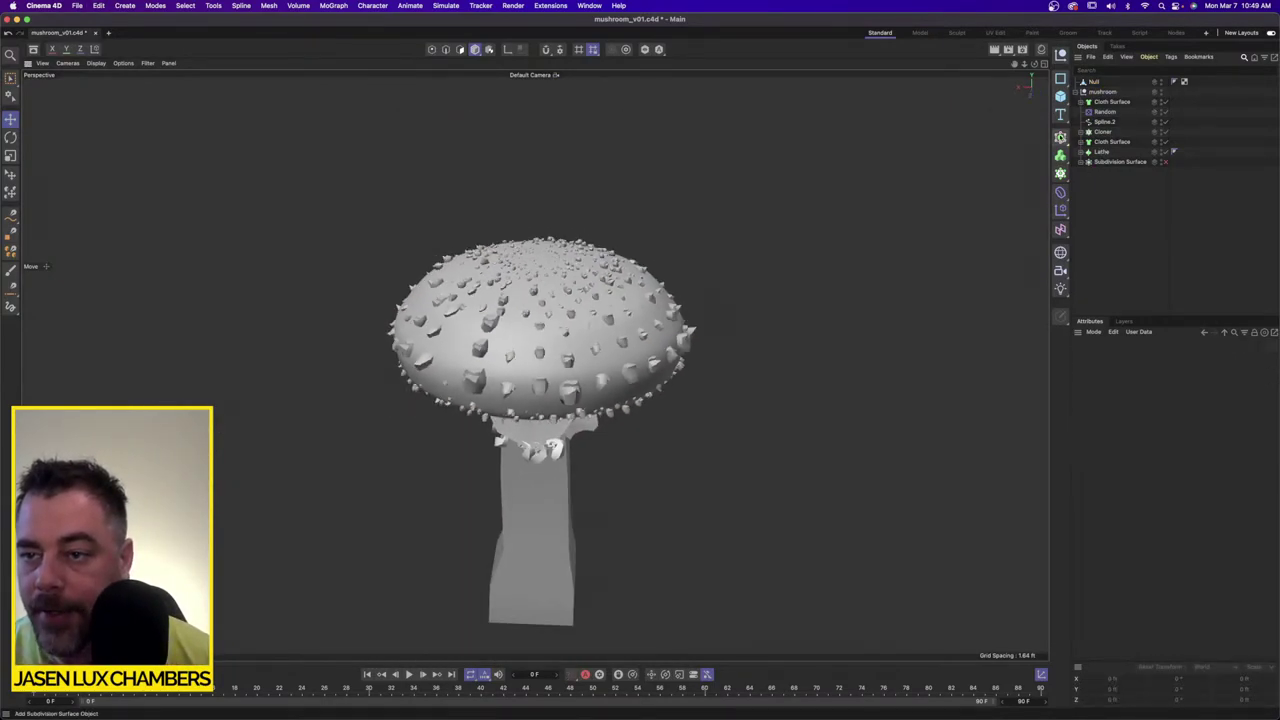
pyautogui.click(1061, 138)
pyautogui.moveTo(1098, 92); pyautogui.dragTo(1113, 83)
pyautogui.click(1132, 242)
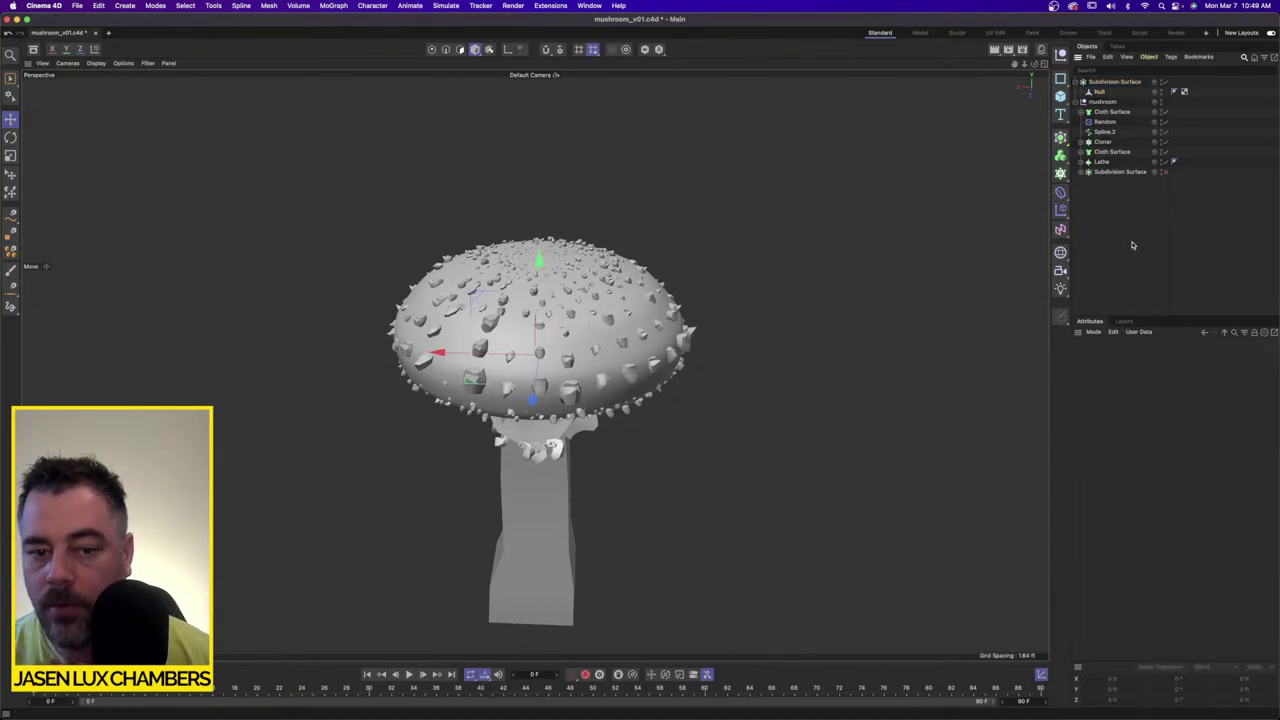
pyautogui.keyDown('alt'); pyautogui.moveTo(545, 300); pyautogui.dragTo(585, 338); pyautogui.keyUp('alt')
pyautogui.keyDown('alt'); pyautogui.moveTo(585, 338); pyautogui.dragTo(832, 224, button='middle'); pyautogui.keyUp('alt')
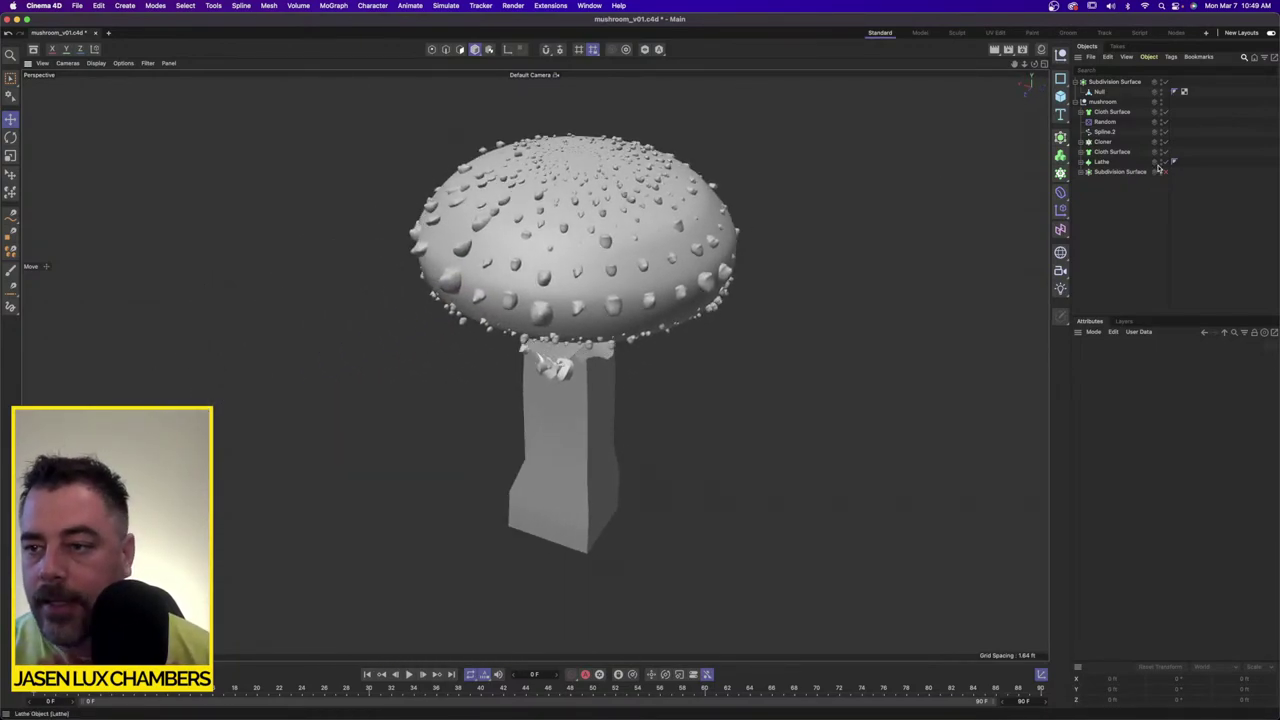
# Step: Filter the object list by "sub", re-enable every disabled Subdivision Surface object, and clear the filter
pyautogui.click(1139, 68)
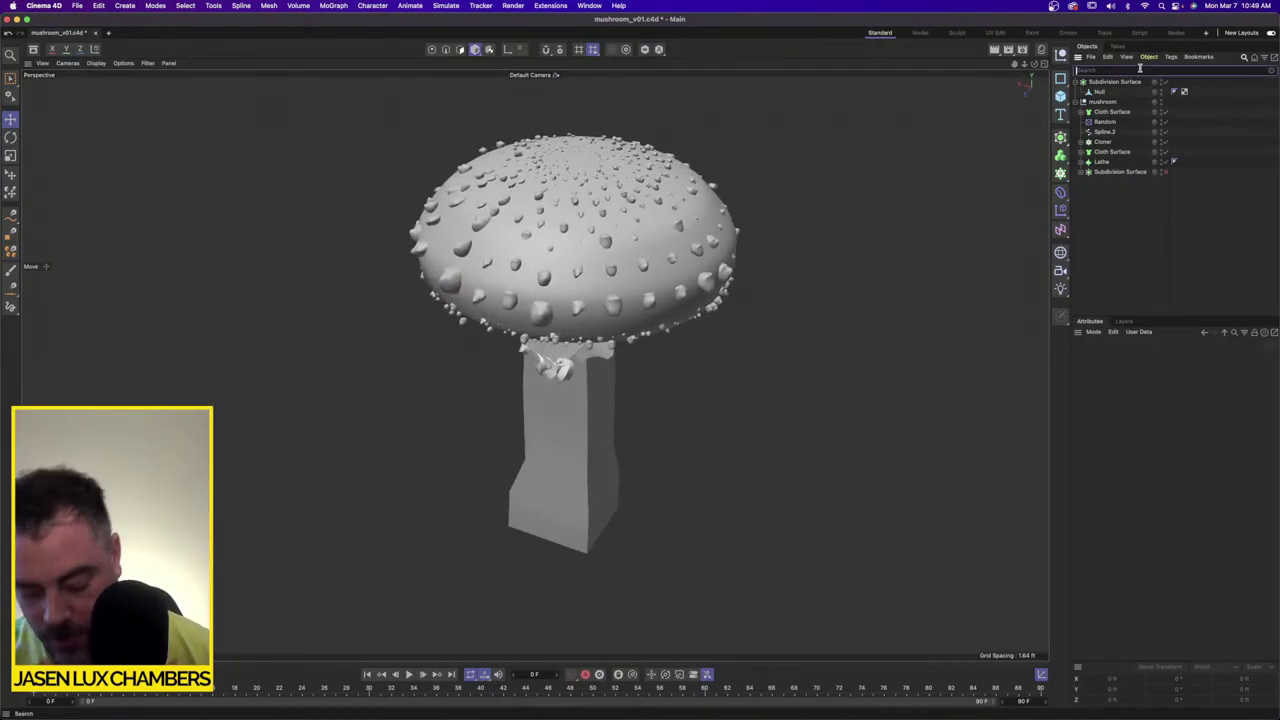
pyautogui.write('sub')
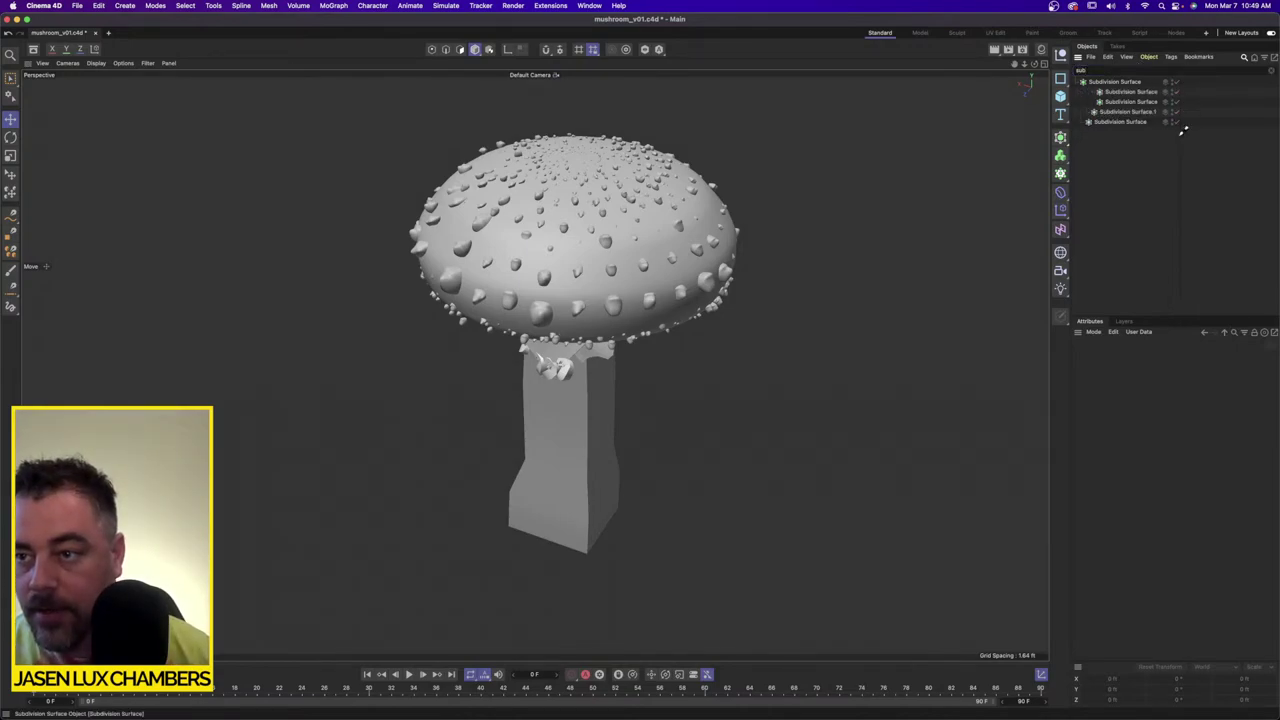
pyautogui.moveTo(1183, 131); pyautogui.dragTo(1183, 134)
pyautogui.click(1271, 70)
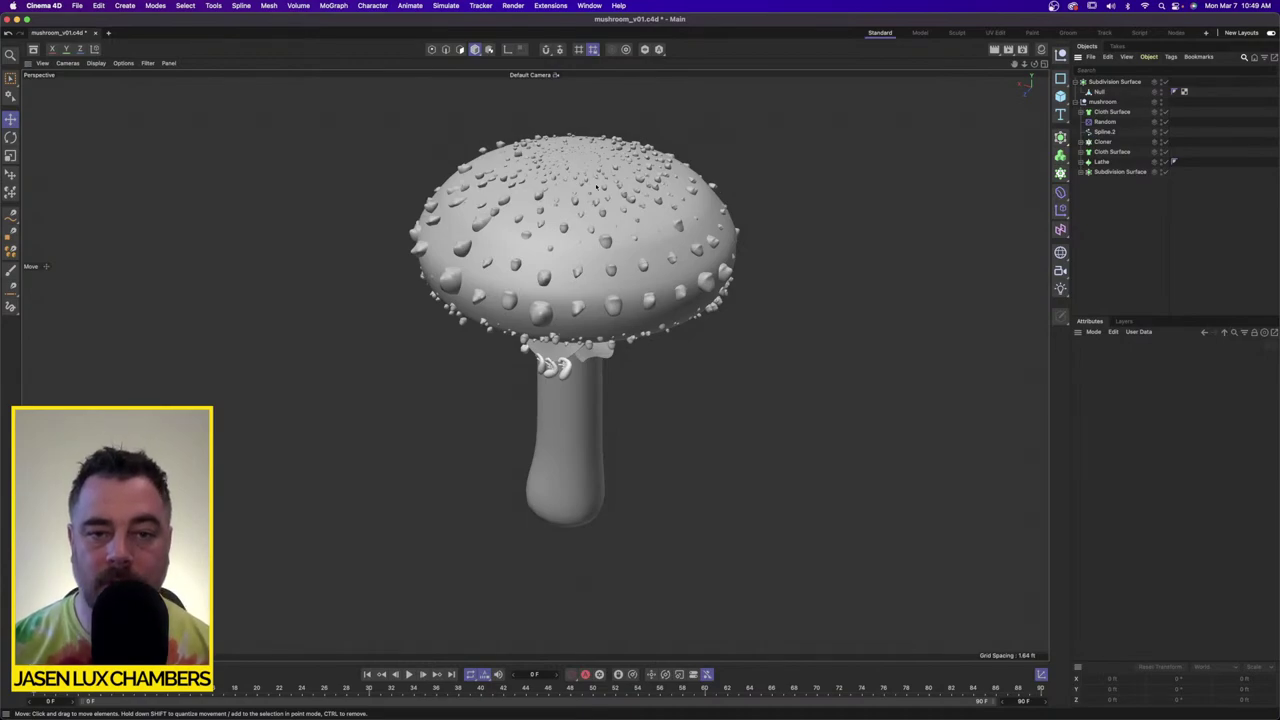
# Step: Compare the warts with subdivision off and on, and examine the cap and the skirt from several angles
pyautogui.keyDown('alt'); pyautogui.moveTo(596, 187); pyautogui.dragTo(600, 158); pyautogui.keyUp('alt')
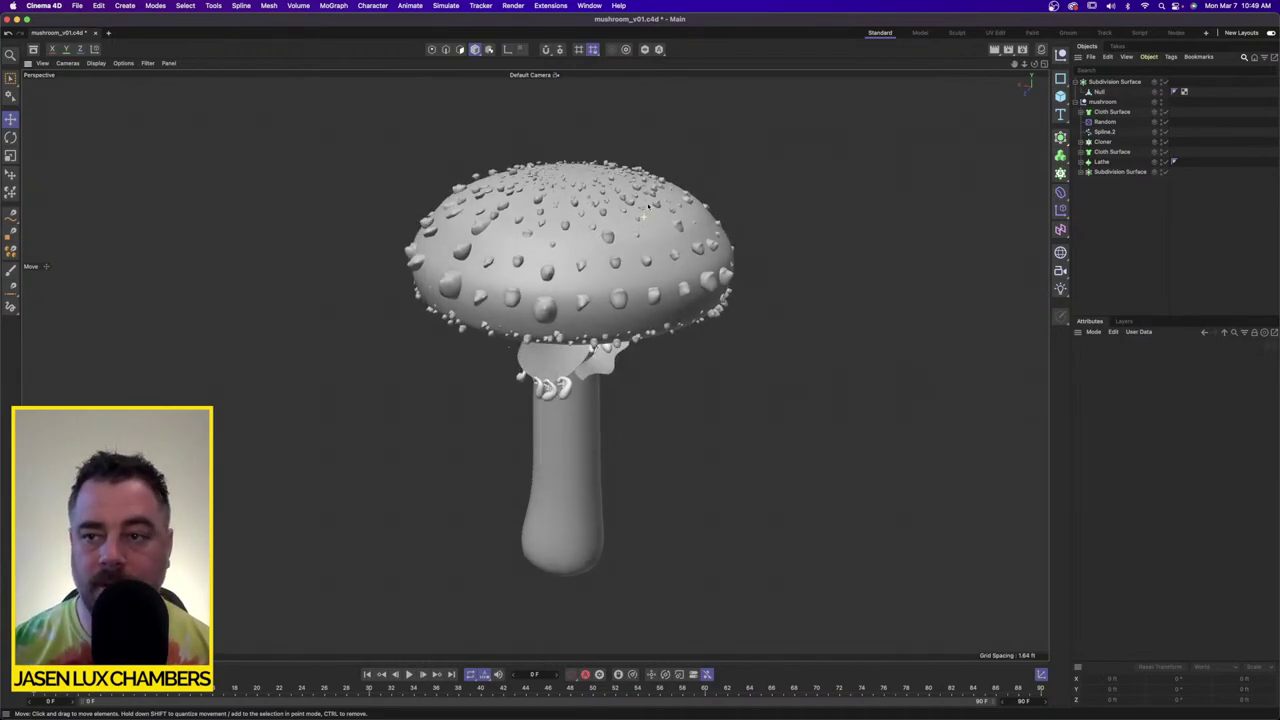
pyautogui.click(1166, 82)
pyautogui.click(1165, 83)
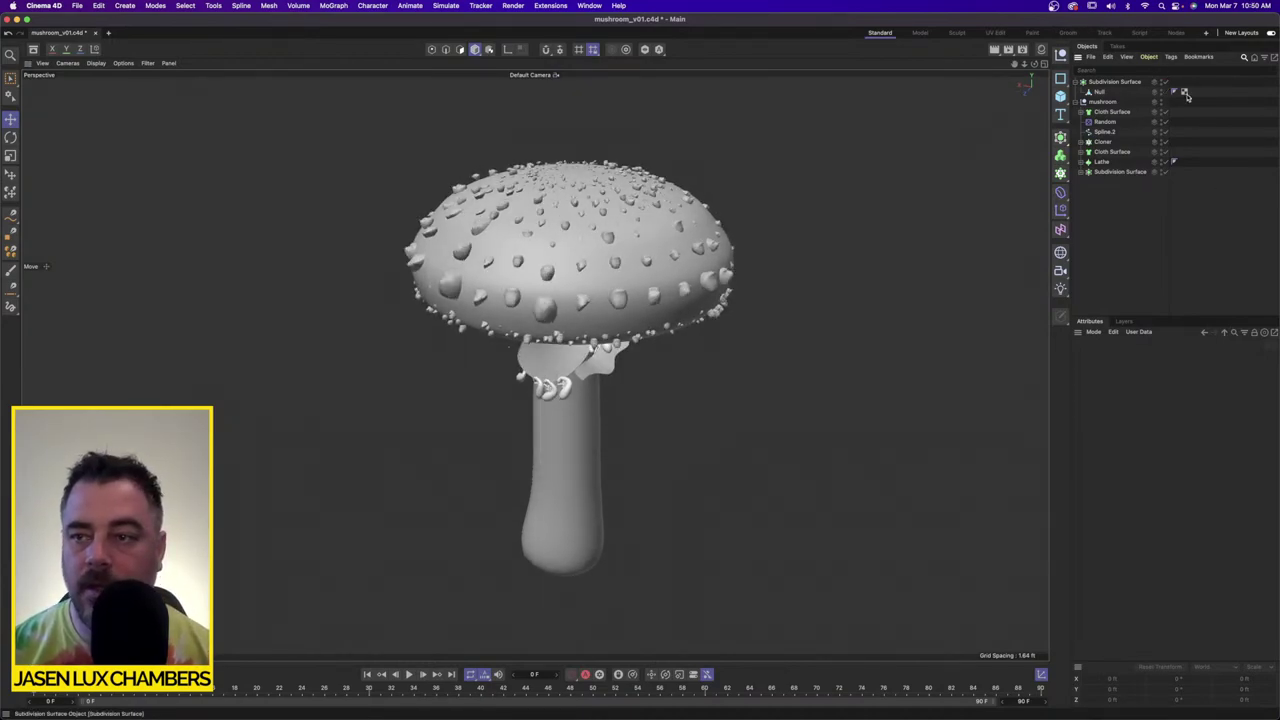
pyautogui.keyDown('alt'); pyautogui.moveTo(541, 306); pyautogui.dragTo(714, 286); pyautogui.keyUp('alt')
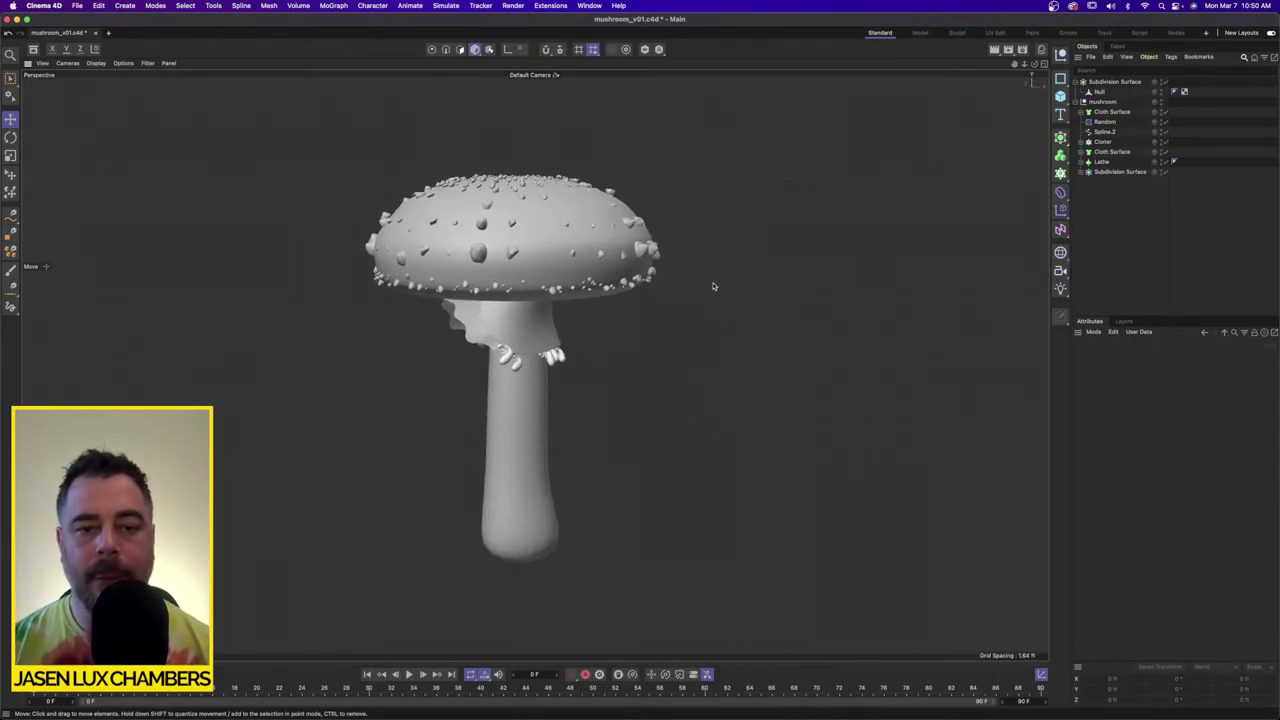
pyautogui.click(481, 318)
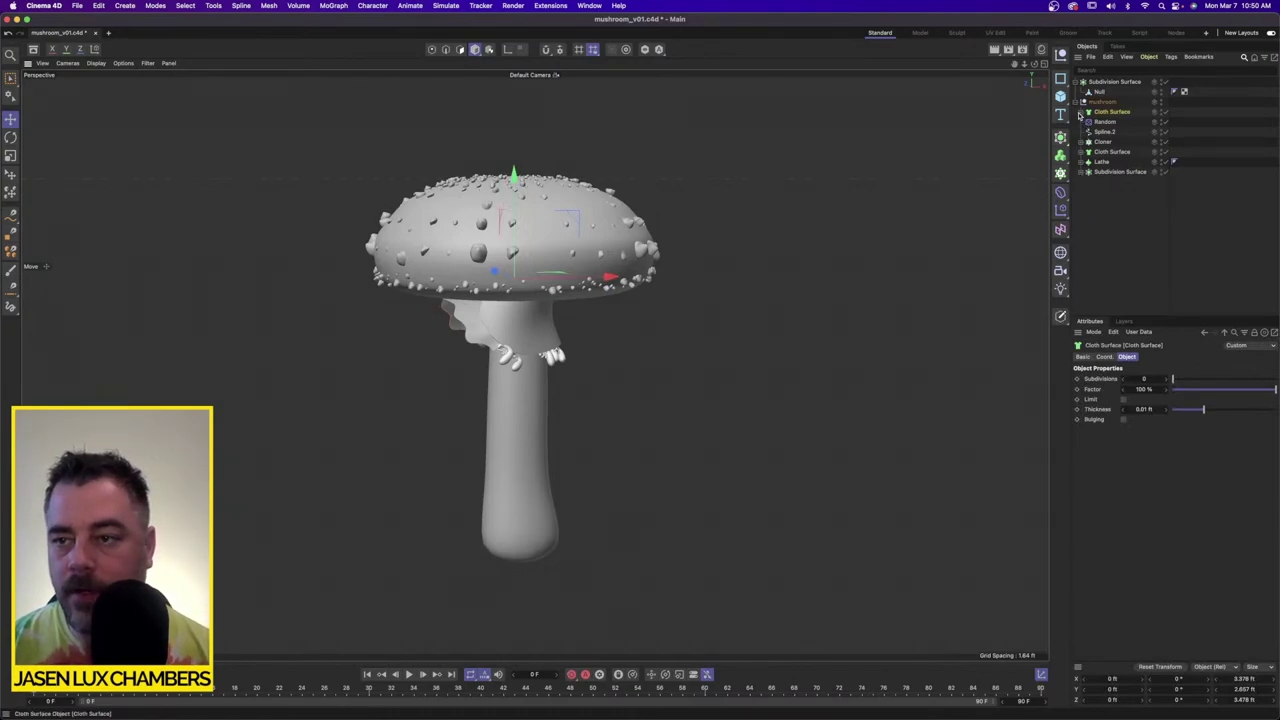
pyautogui.click(1099, 210)
pyautogui.keyDown('alt'); pyautogui.moveTo(580, 215); pyautogui.dragTo(641, 322); pyautogui.keyUp('alt')
pyautogui.scroll(3, 640, 310)
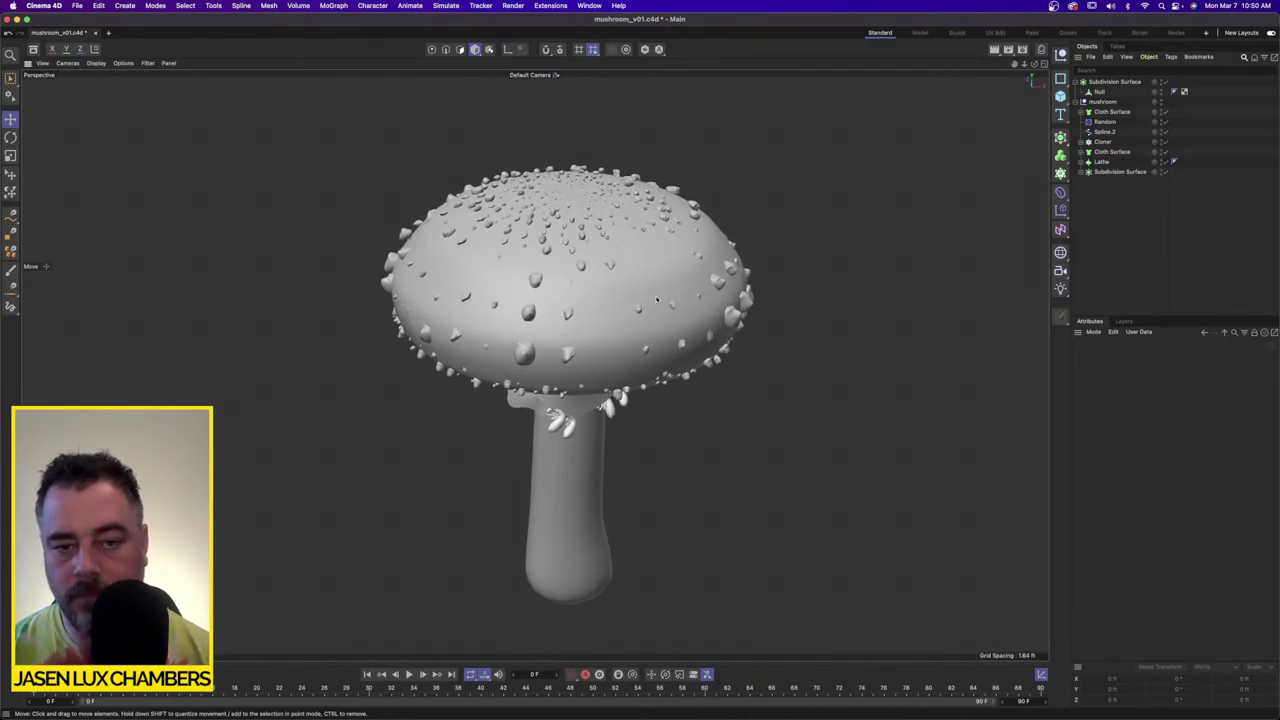
pyautogui.scroll(1, 657, 299)
# Step: In point mode, move one large wart of the merged stone mesh along X to about -0.111 ft and inspect the cap
pyautogui.click(1099, 92)
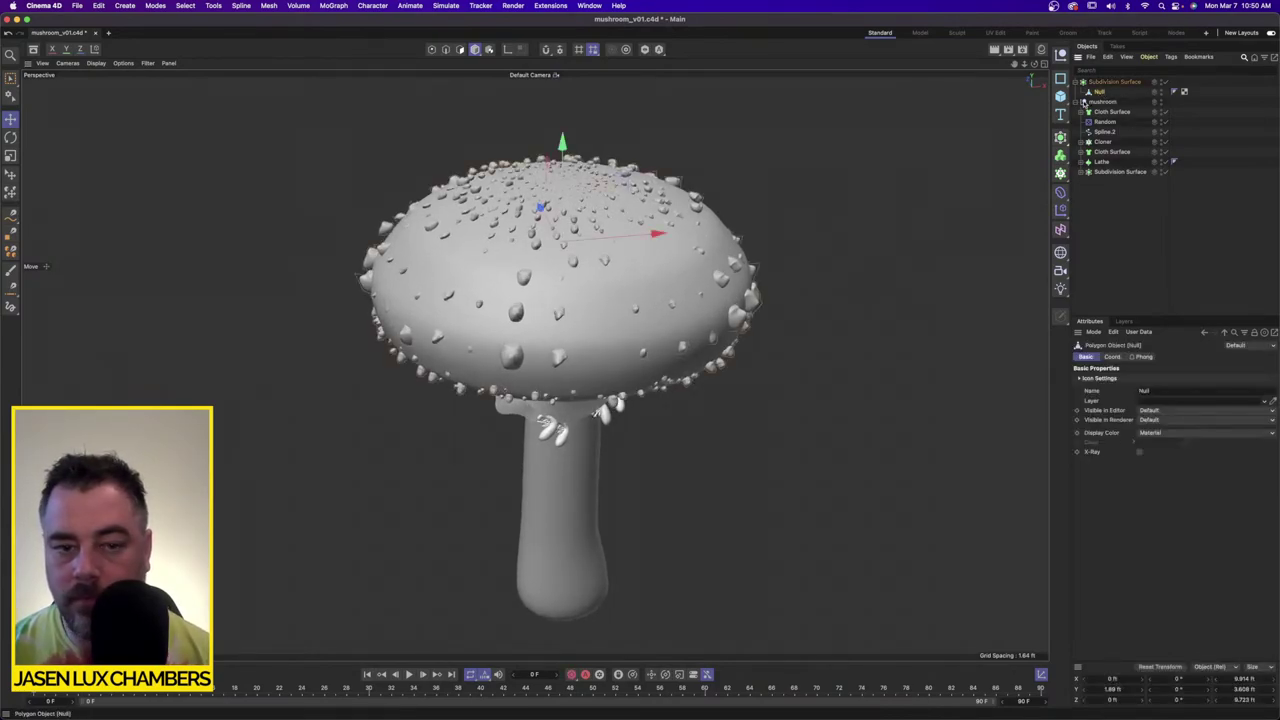
pyautogui.click(431, 49)
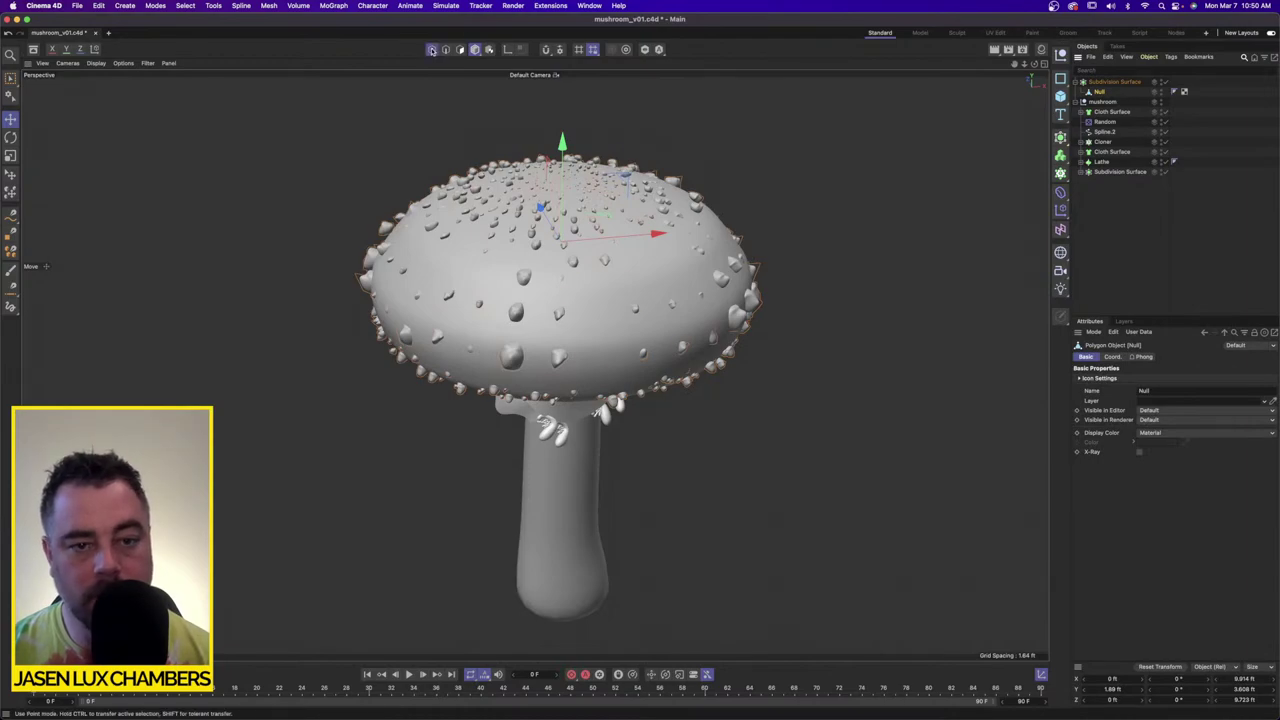
pyautogui.click(516, 315)
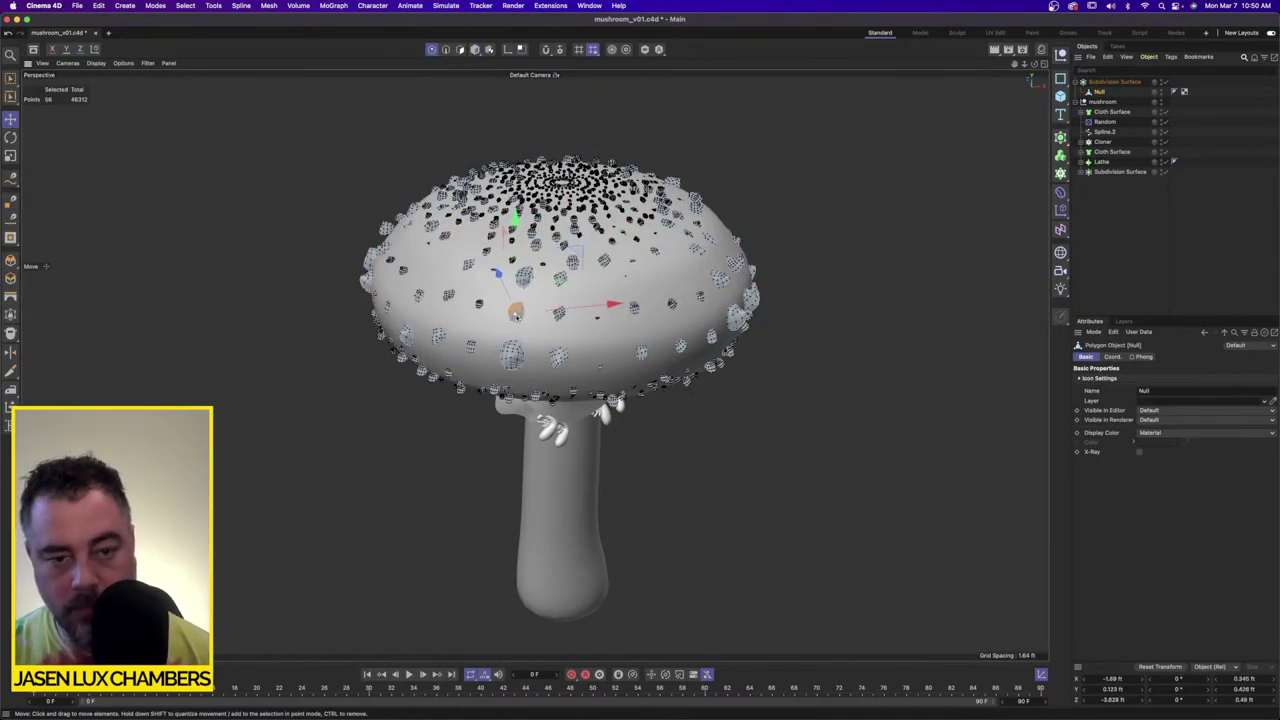
pyautogui.moveTo(600, 304); pyautogui.dragTo(678, 297)
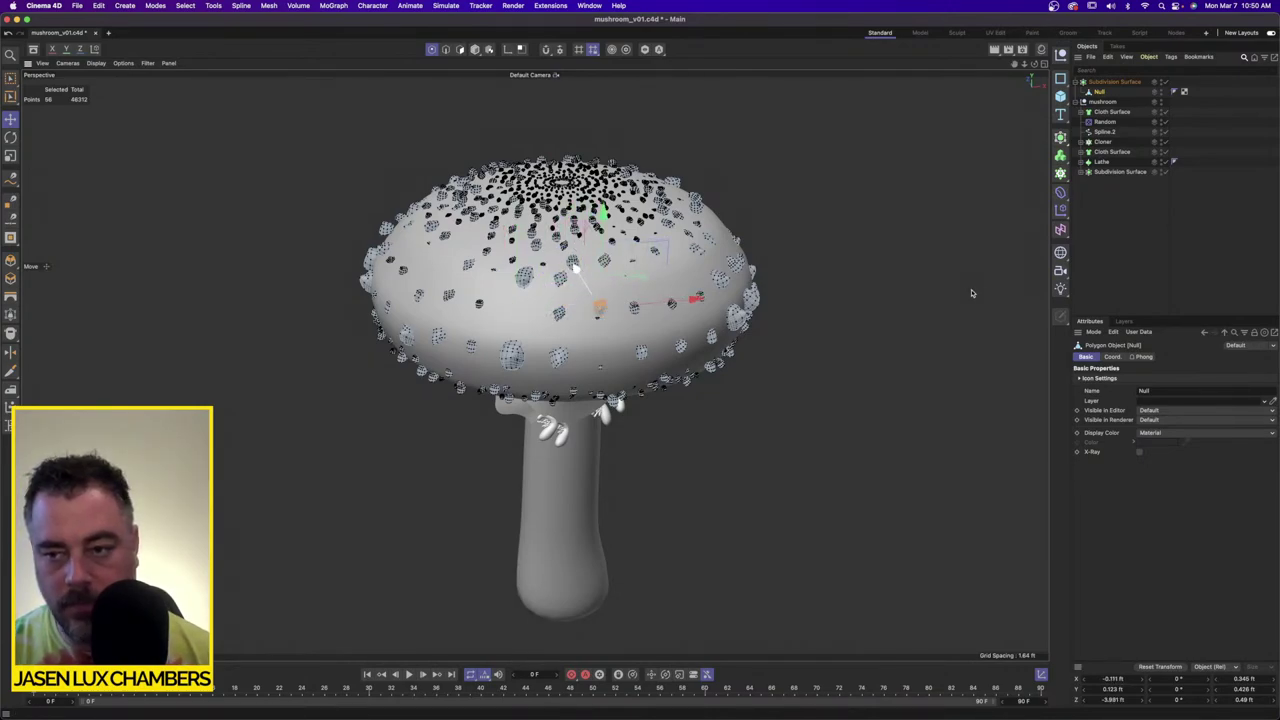
pyautogui.click(1142, 250)
pyautogui.keyDown('alt'); pyautogui.moveTo(700, 290); pyautogui.dragTo(646, 300); pyautogui.keyUp('alt')
pyautogui.scroll(1, 646, 300)
pyautogui.keyDown('alt'); pyautogui.moveTo(646, 300); pyautogui.dragTo(796, 243, button='middle'); pyautogui.keyUp('alt')
pyautogui.keyDown('alt'); pyautogui.moveTo(796, 243); pyautogui.dragTo(765, 202); pyautogui.keyUp('alt')
pyautogui.scroll(-5, 768, 200)
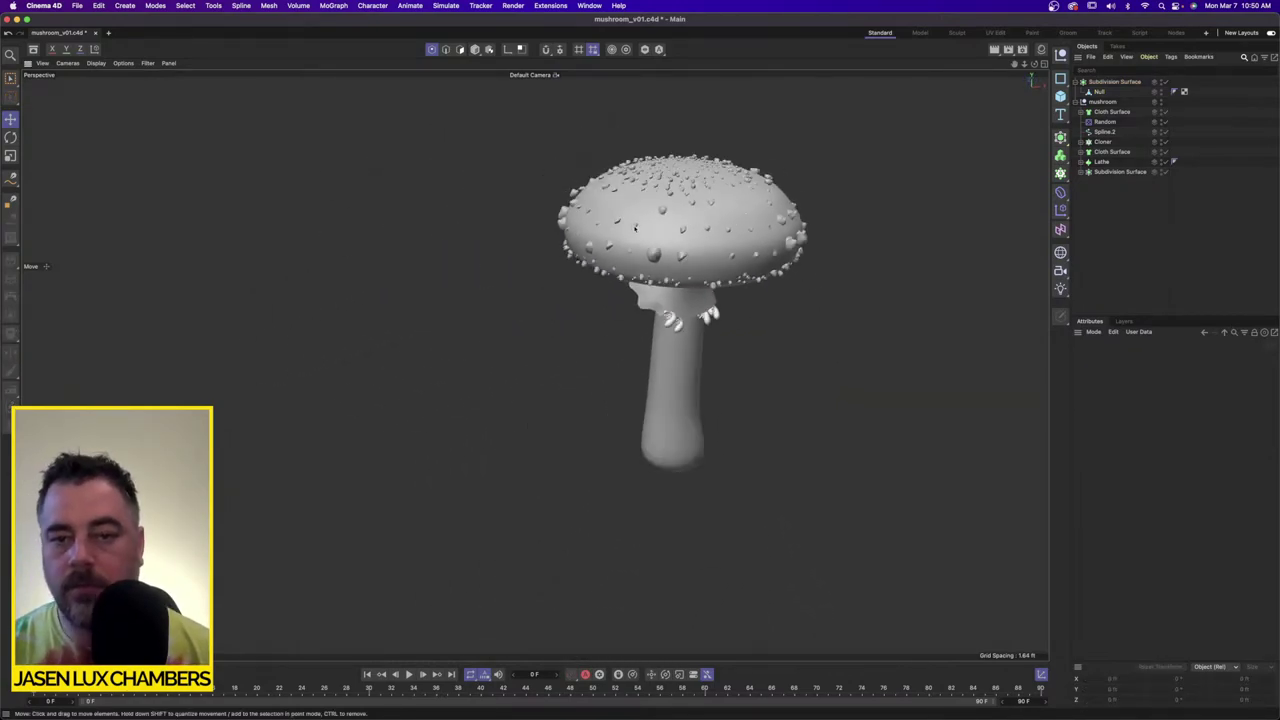
pyautogui.keyDown('alt'); pyautogui.moveTo(781, 184); pyautogui.dragTo(639, 205, button='middle'); pyautogui.keyUp('alt')
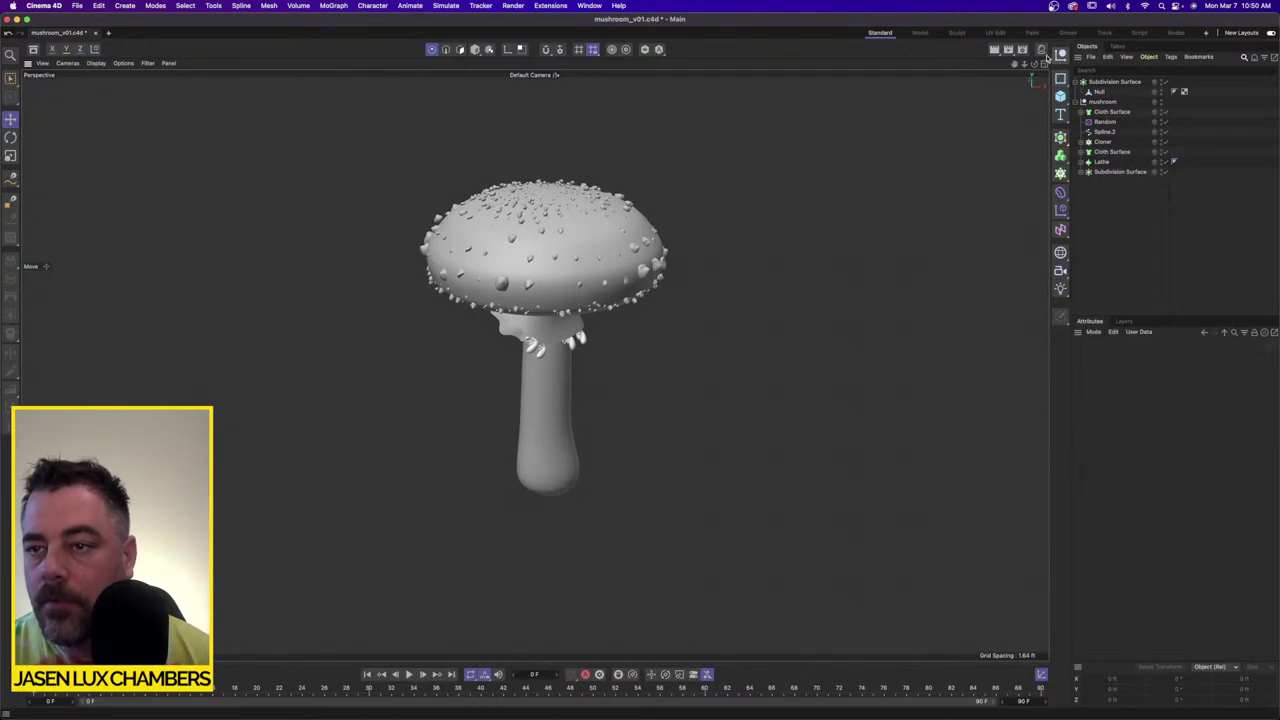
# Step: Show all four views with the reference photo beside the material manager, and create a new material
pyautogui.click(1041, 50)
pyautogui.click(1041, 50)
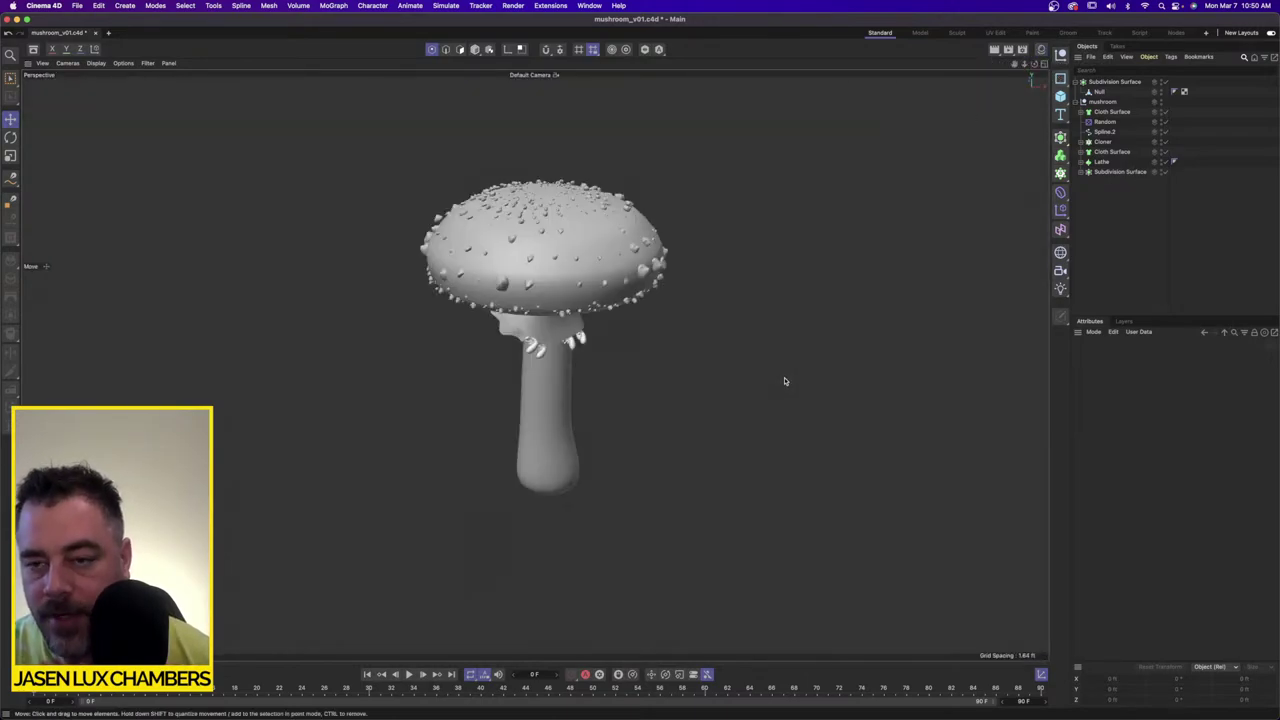
pyautogui.click(1046, 64)
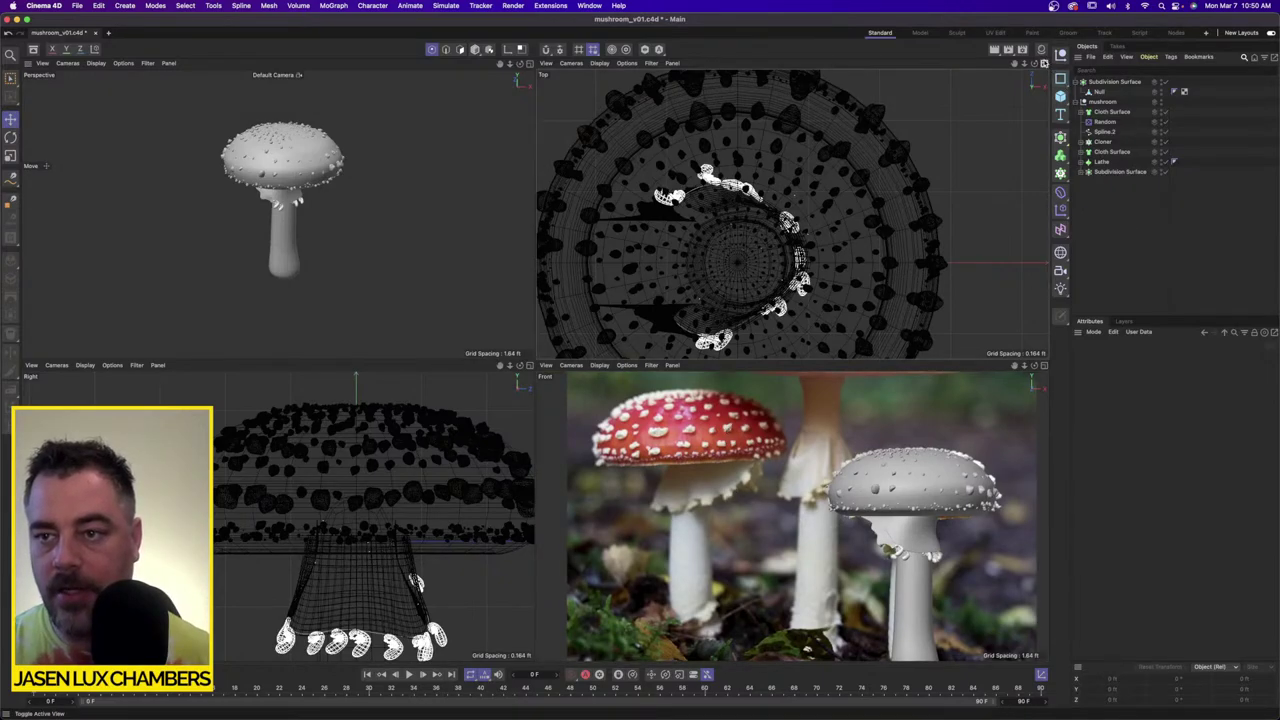
pyautogui.middleClick(1007, 140)
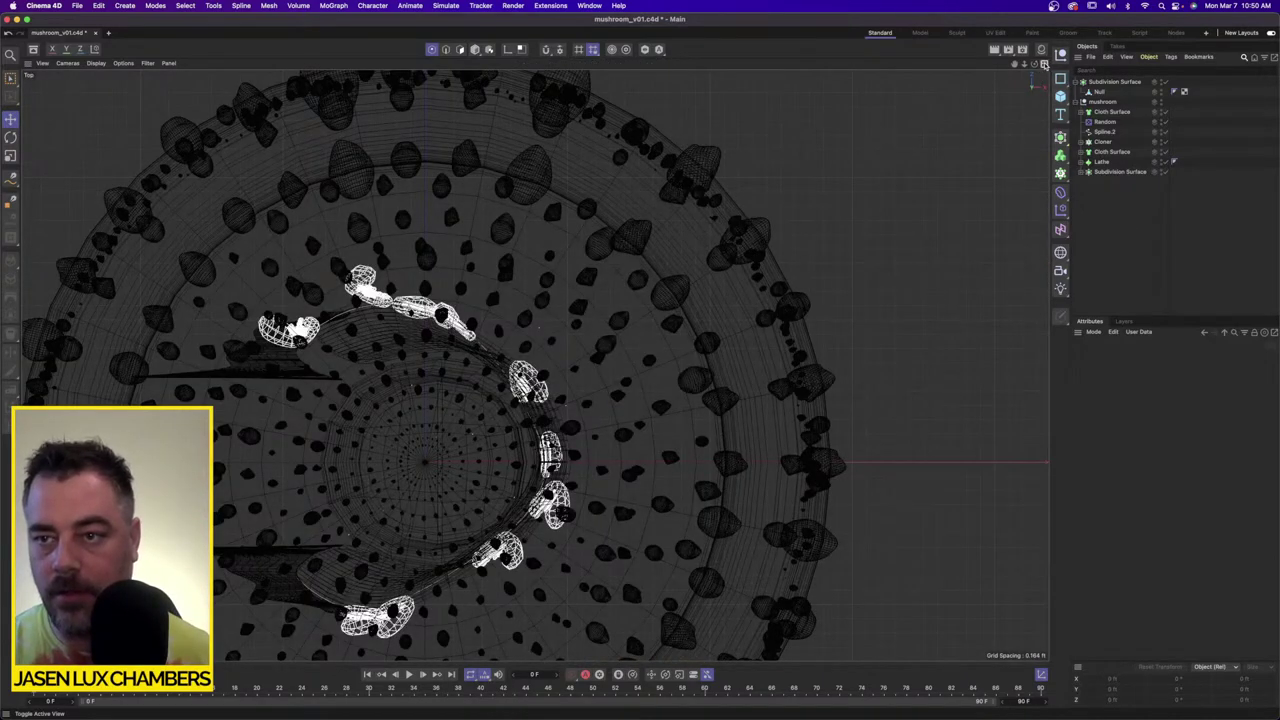
pyautogui.click(1044, 64)
pyautogui.click(1041, 49)
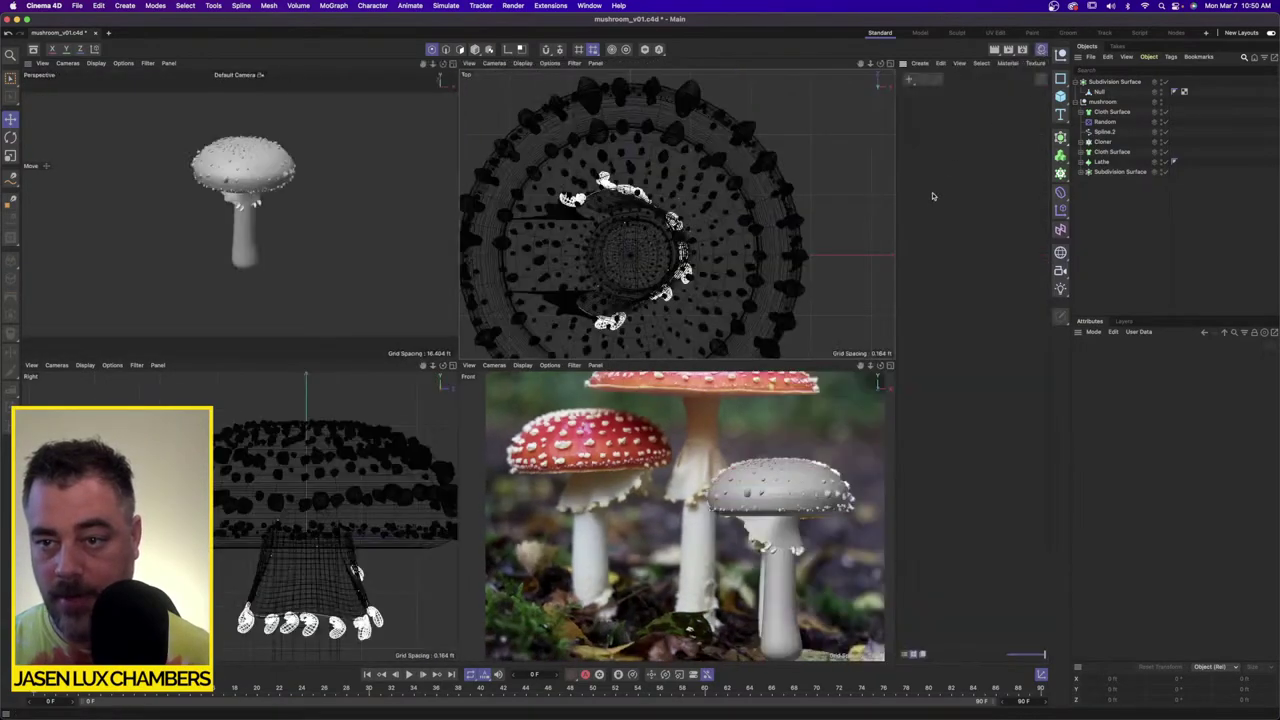
pyautogui.doubleClick(952, 180)
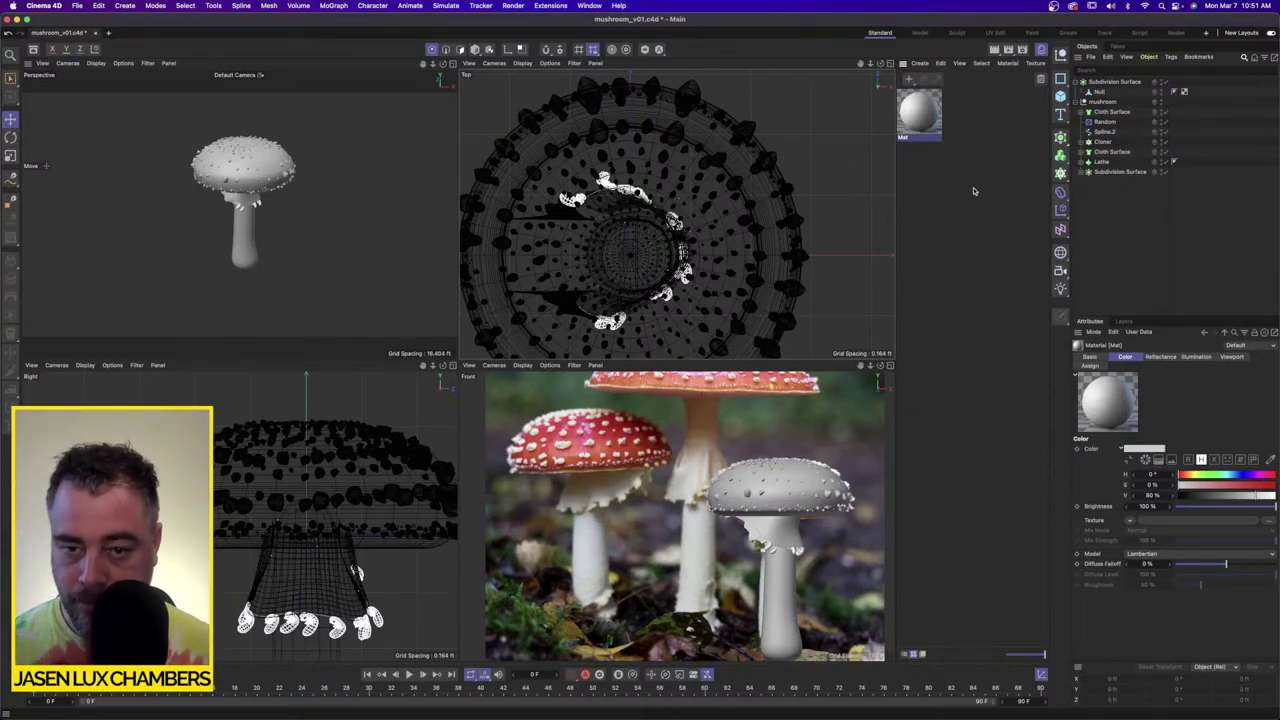
# Step: Color the new material with the pale wart color sampled from the reference photo, with saturation 22% and value 83%
pyautogui.doubleClick(924, 115)
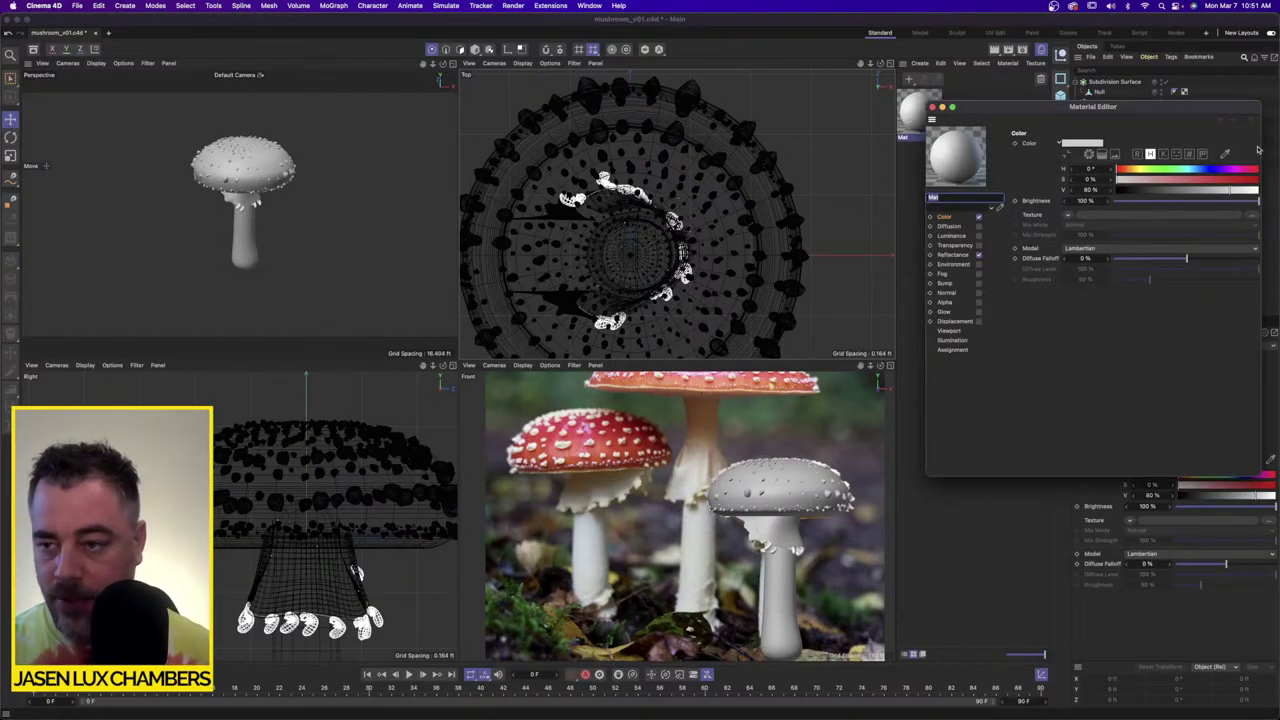
pyautogui.click(1225, 154)
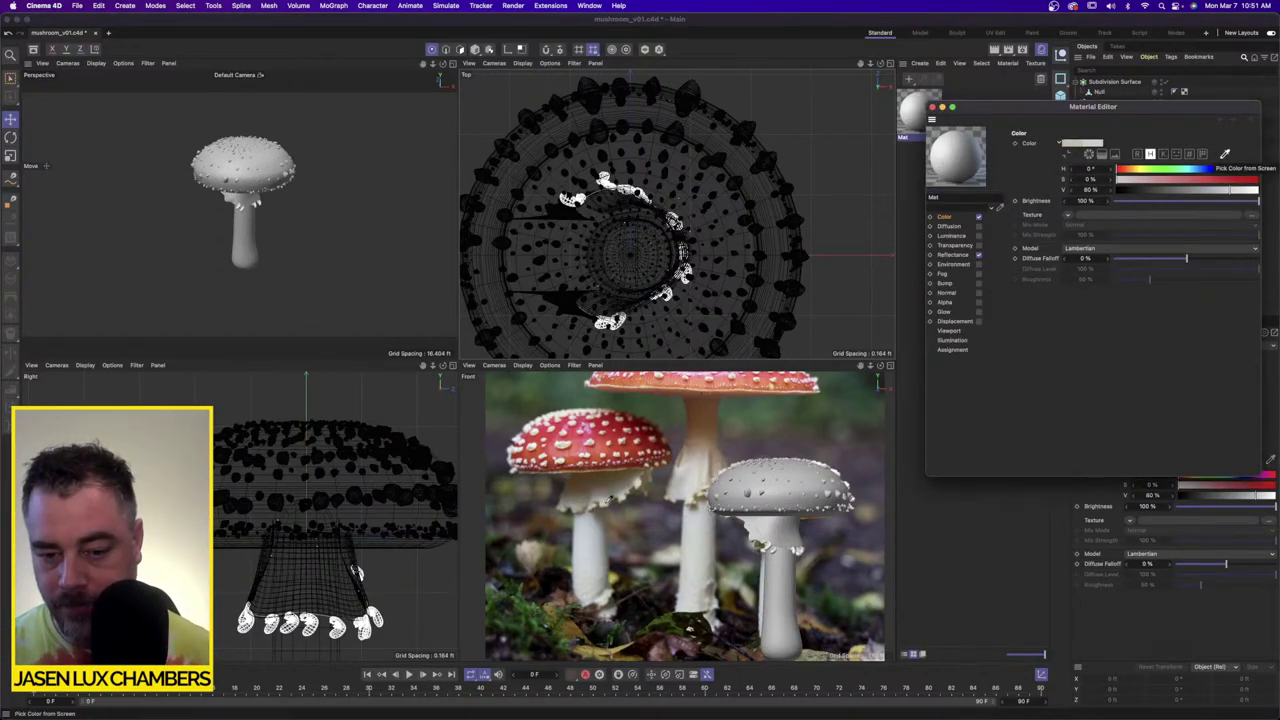
pyautogui.click(612, 498)
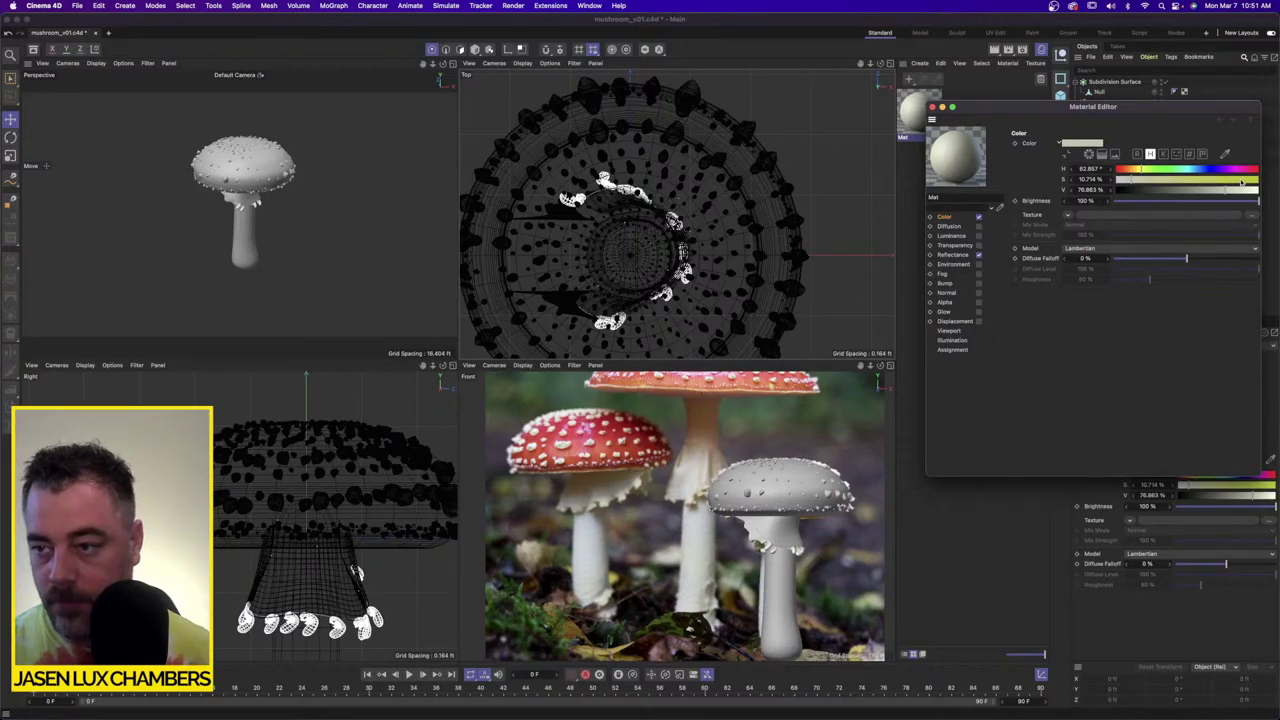
pyautogui.moveTo(1158, 178); pyautogui.dragTo(1164, 181)
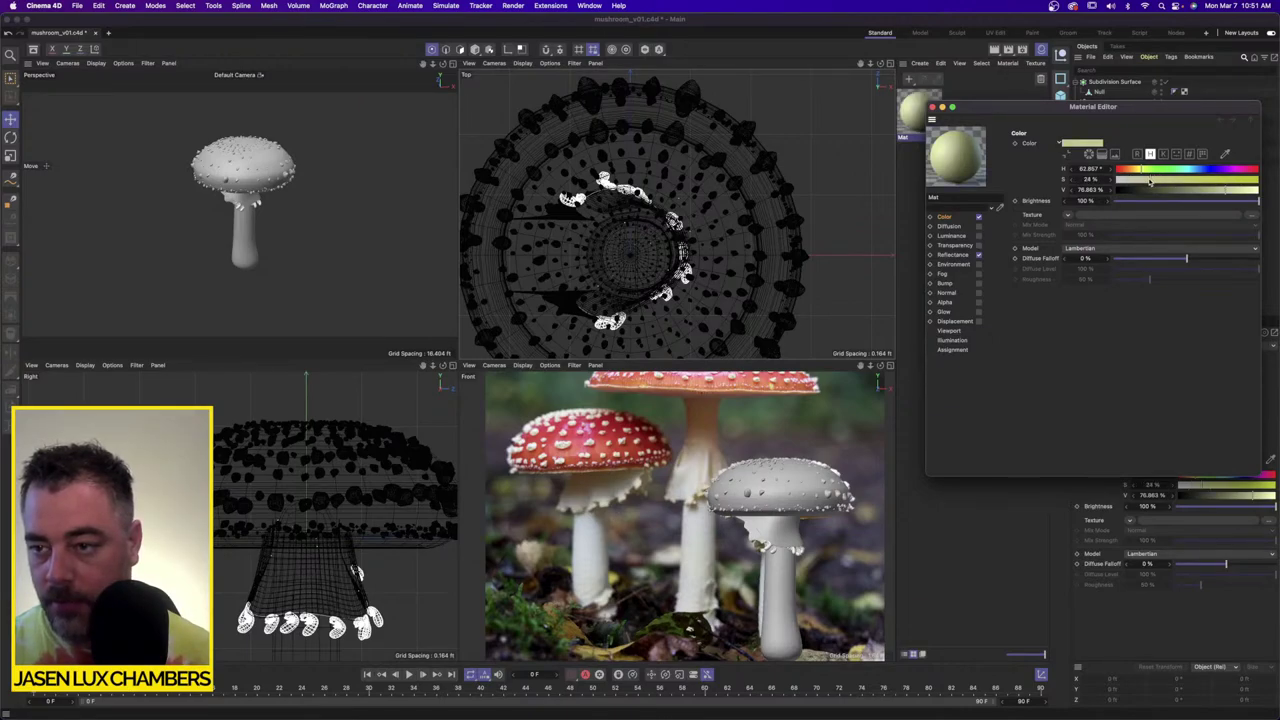
pyautogui.click(1236, 191)
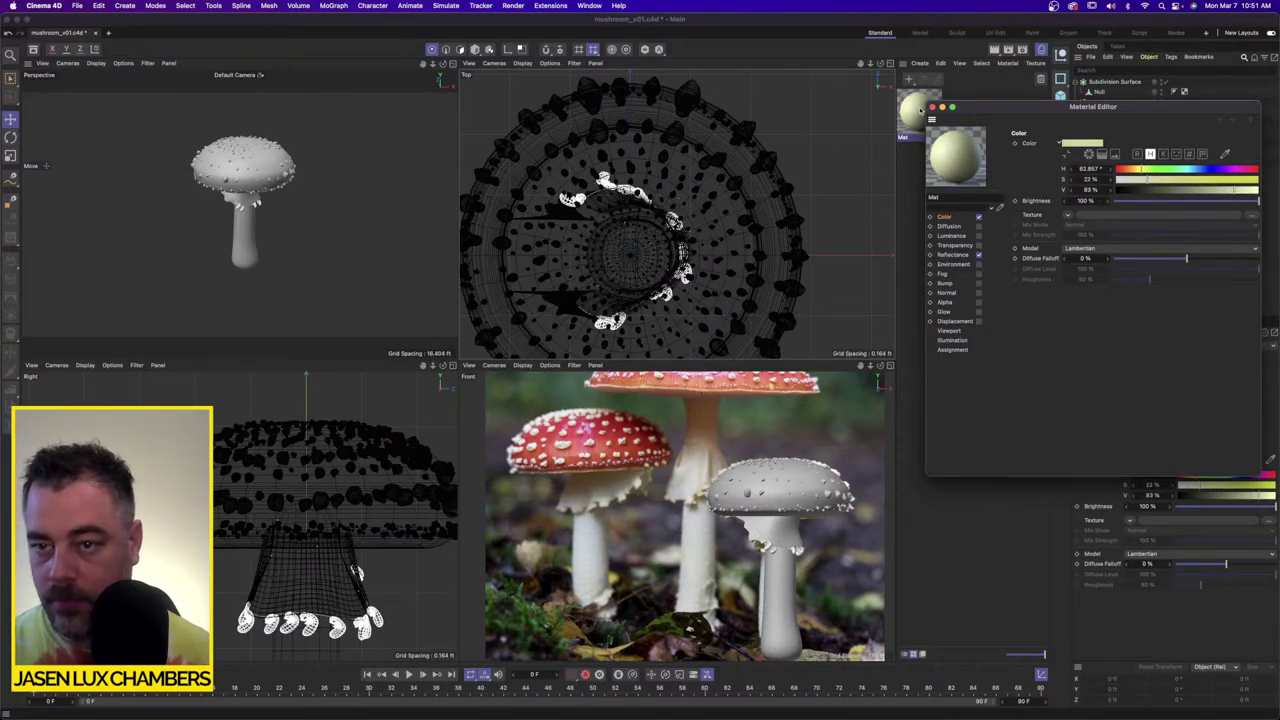
# Step: Apply the pale yellow material to the cap's warts and to the Cloner that forms the skirt's edge beads
pyautogui.click(932, 107)
pyautogui.moveTo(925, 108); pyautogui.dragTo(1102, 82)
pyautogui.scroll(10, 270, 180)
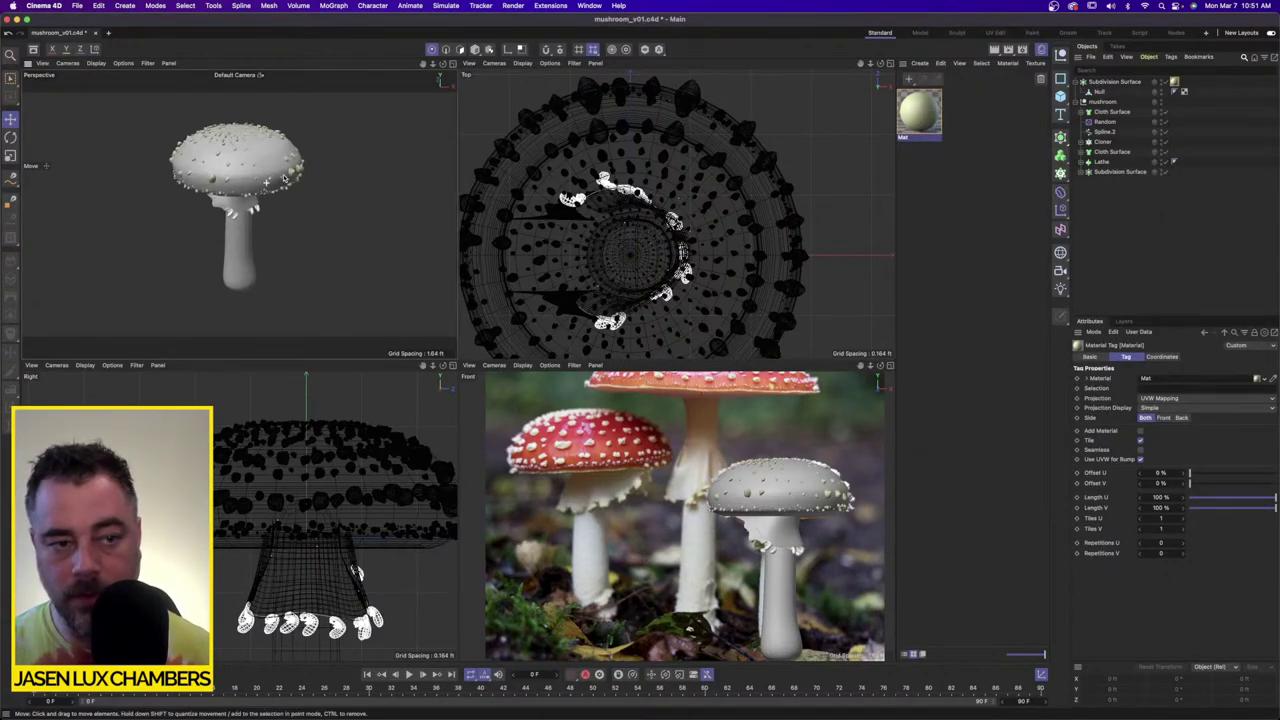
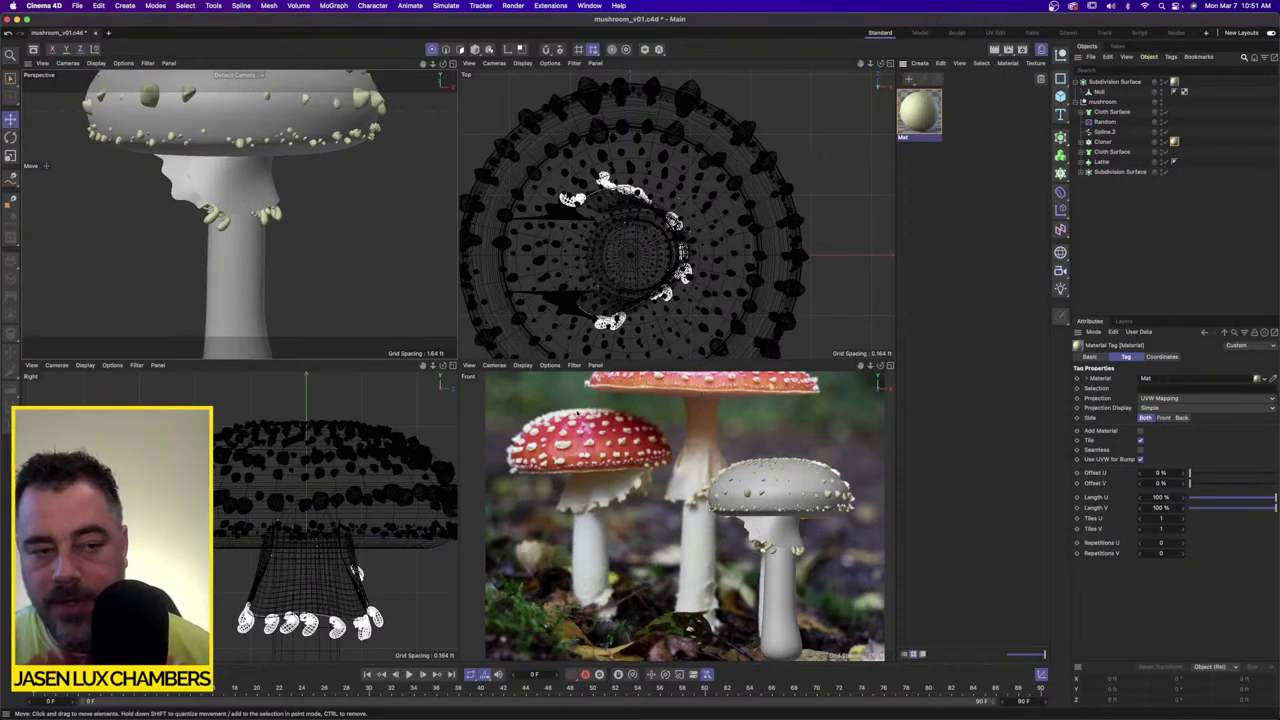
# Step: Load a Gradient shader as the color texture of the wart material and open the shader's settings
pyautogui.doubleClick(921, 116)
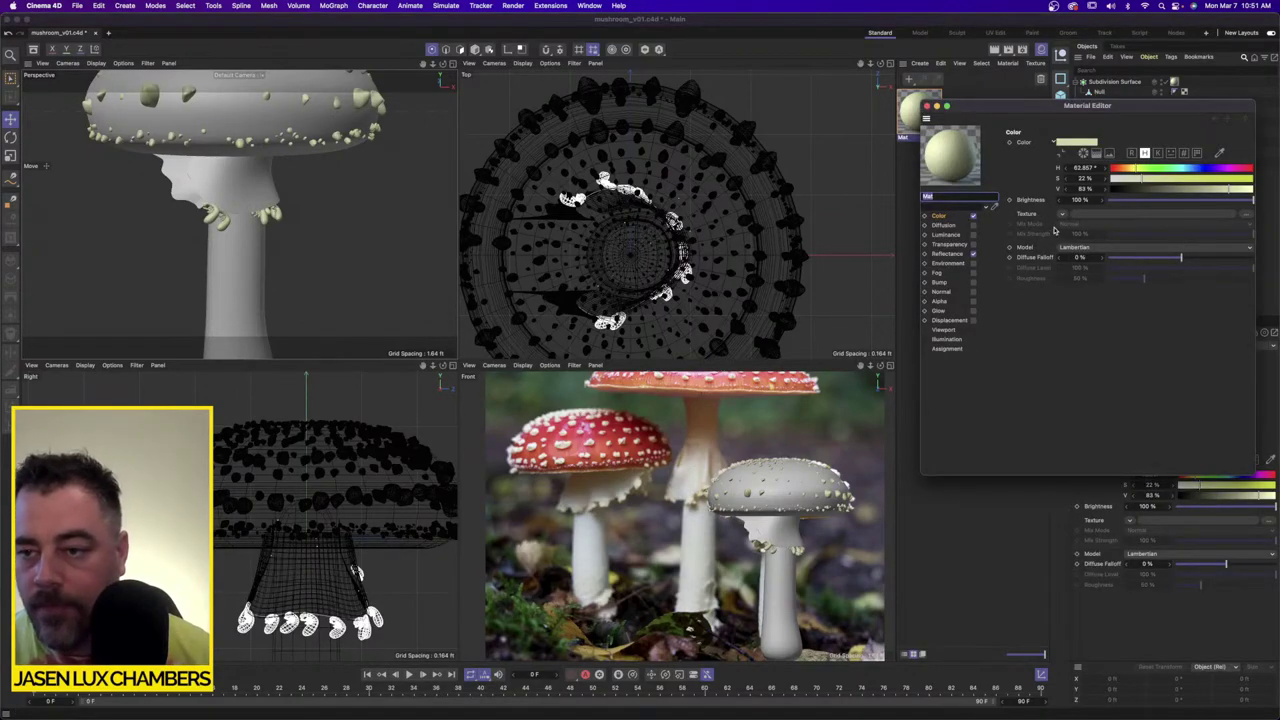
pyautogui.click(1061, 214)
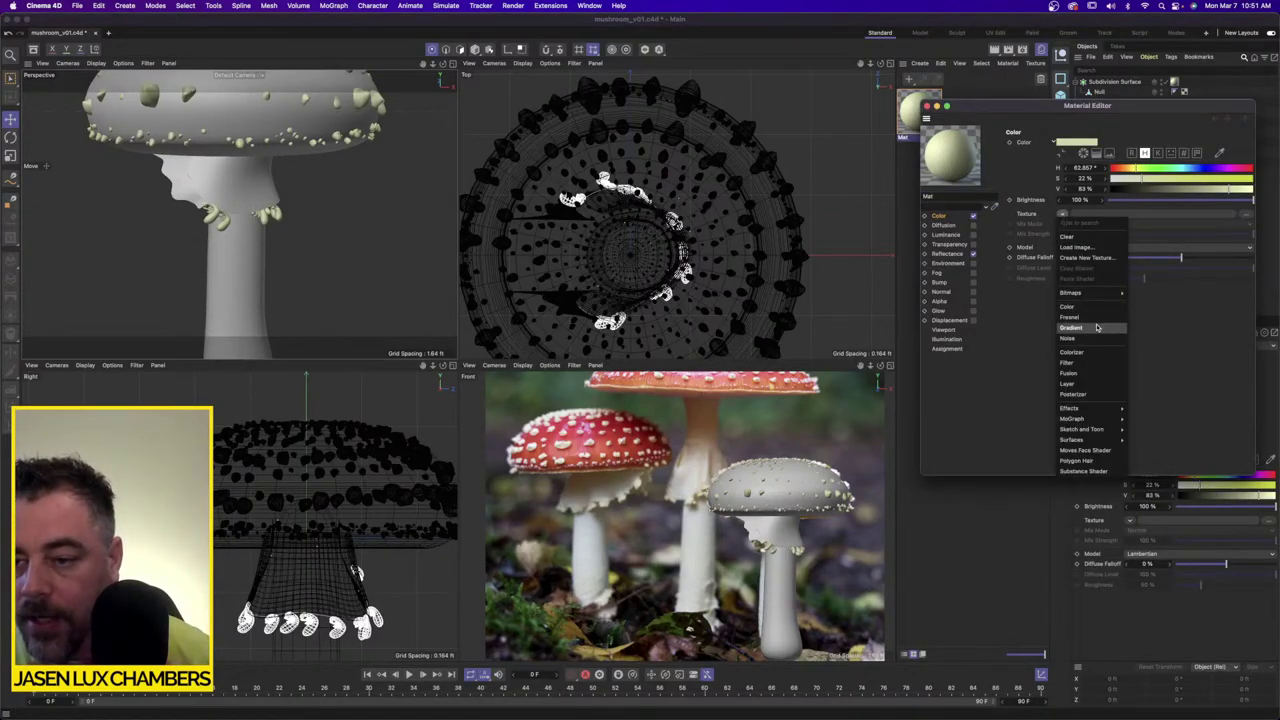
pyautogui.click(1071, 327)
pyautogui.click(1075, 232)
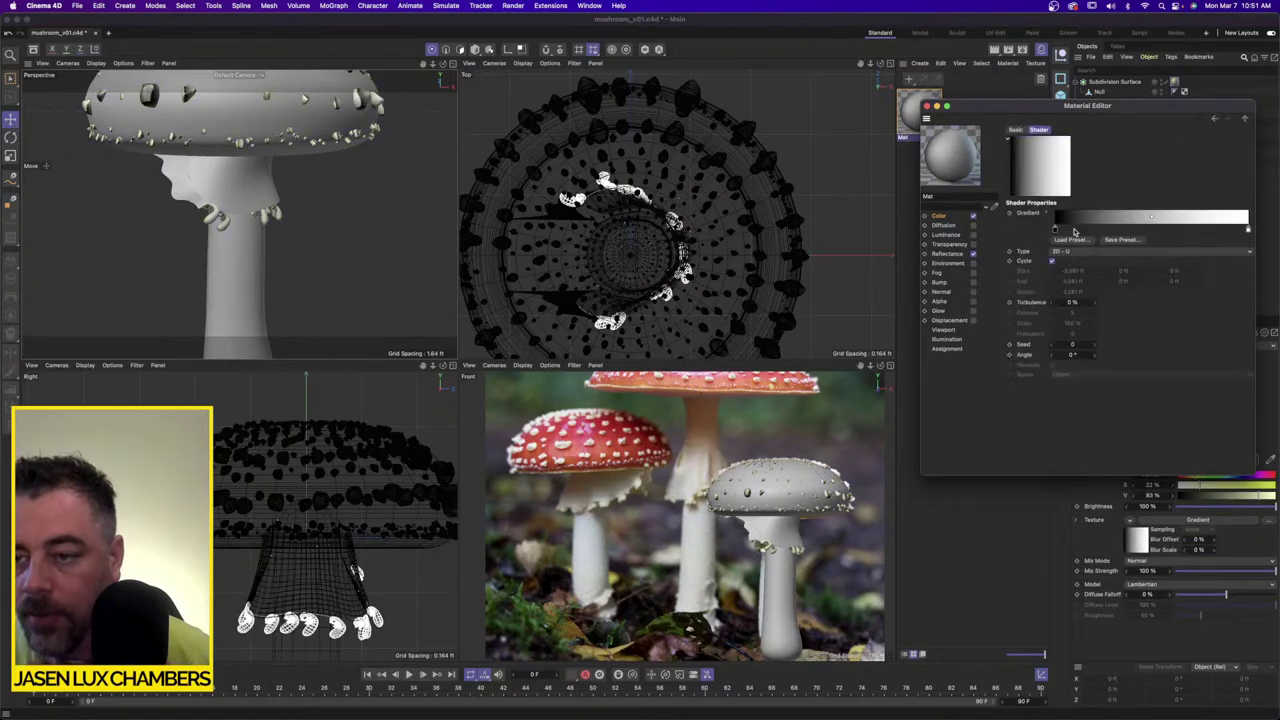
pyautogui.click(938, 218)
pyautogui.rightClick(1026, 142)
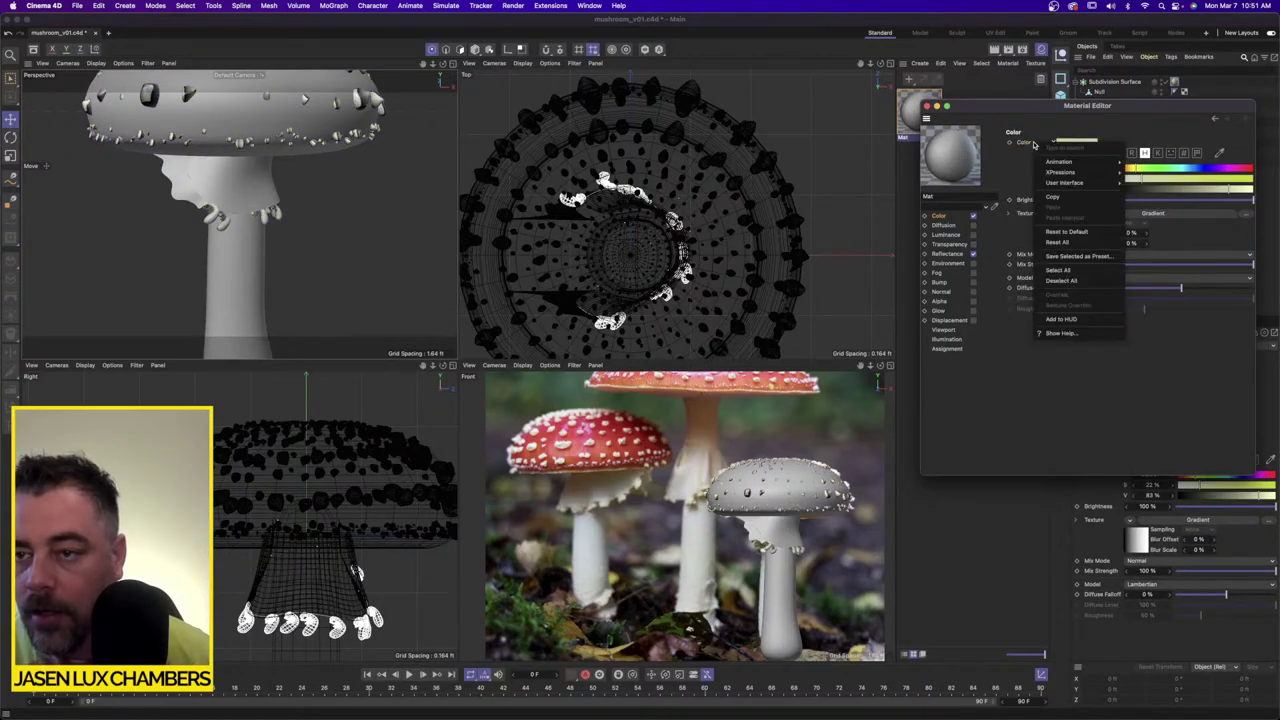
pyautogui.click(1053, 197)
pyautogui.click(1055, 229)
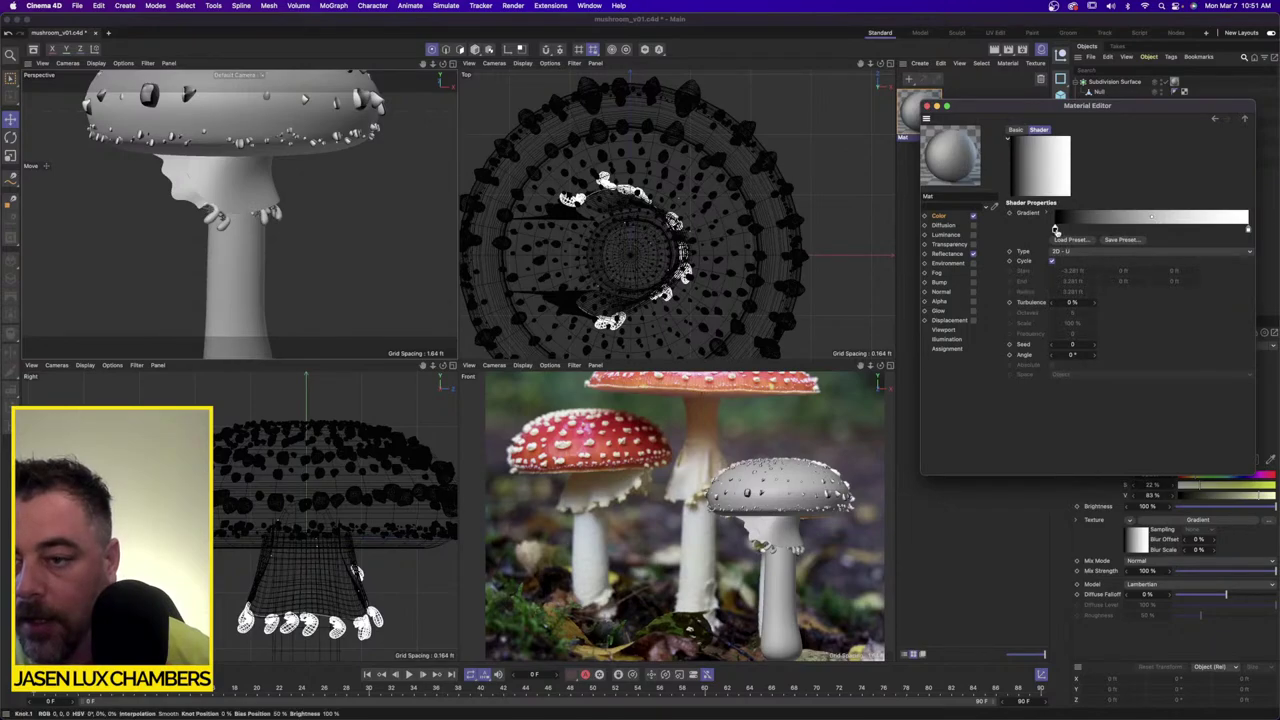
pyautogui.doubleClick(1055, 229)
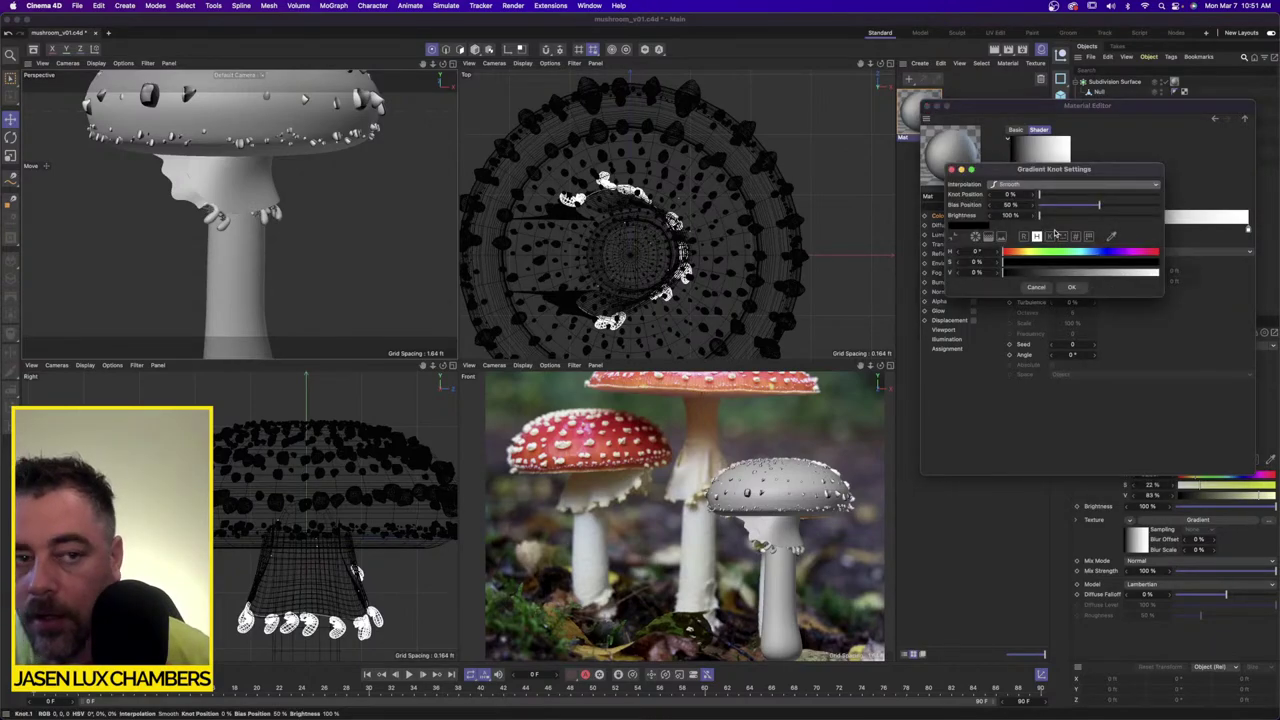
pyautogui.rightClick(976, 227)
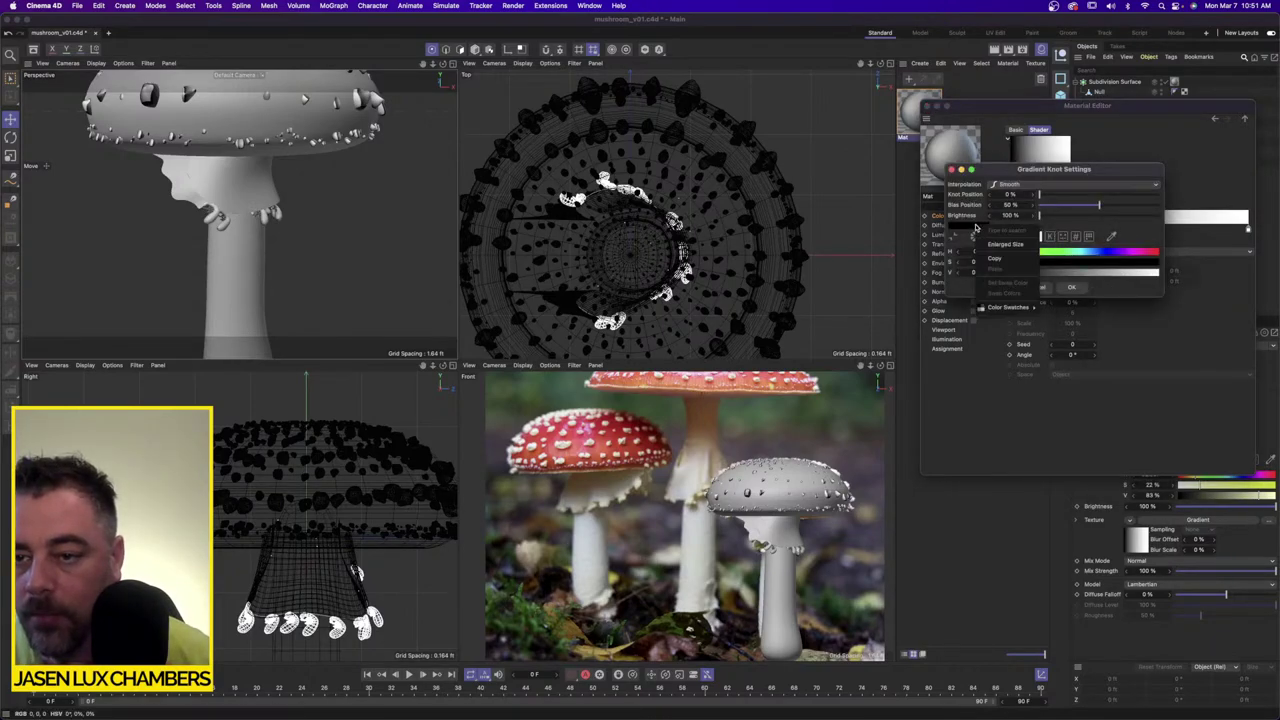
pyautogui.click(1006, 260)
pyautogui.click(1035, 288)
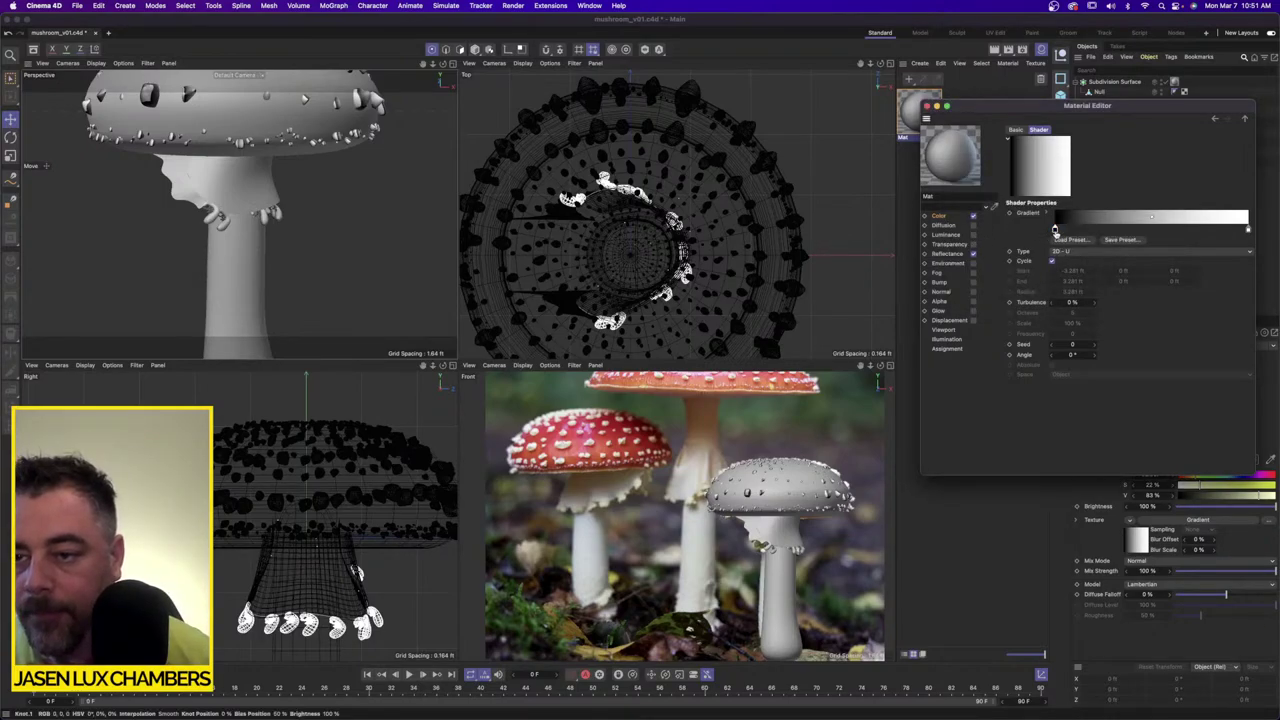
# Step: Color the gradient's black knot with a pale yellow sampled from the reference mushroom's skirt edge, slightly more saturated and brighter
pyautogui.doubleClick(1055, 230)
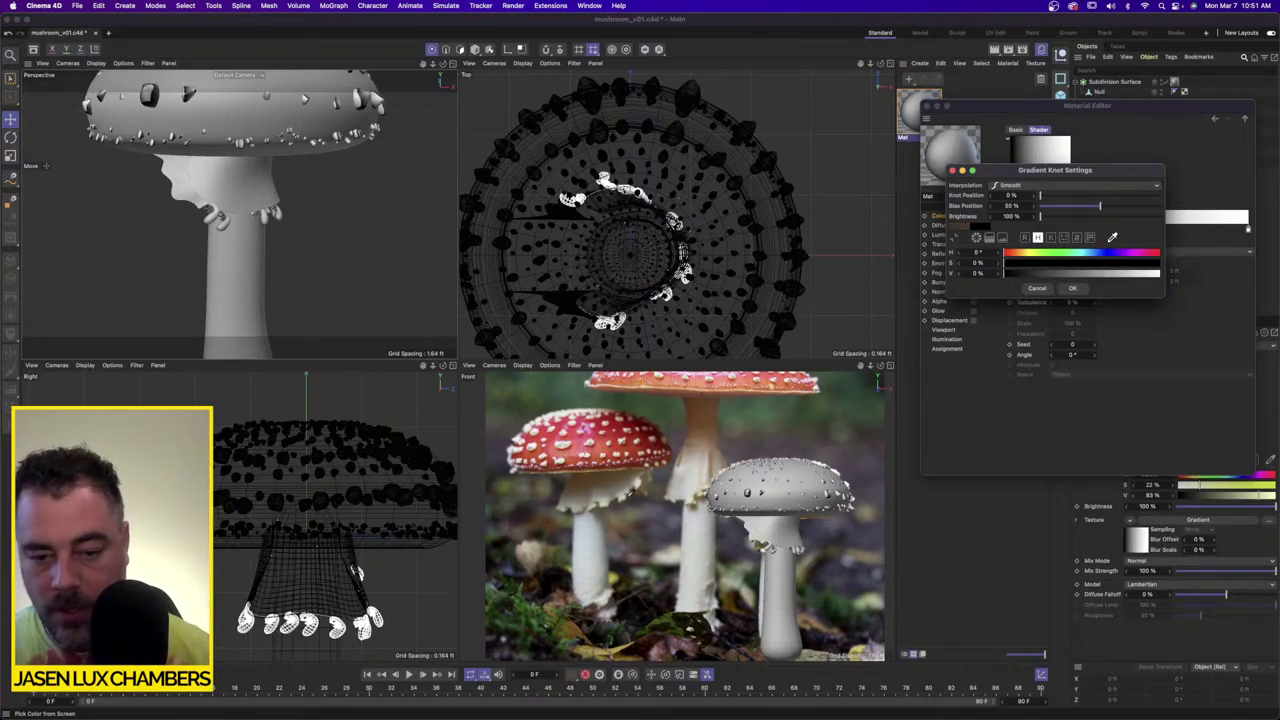
pyautogui.click(1112, 237)
pyautogui.click(606, 500)
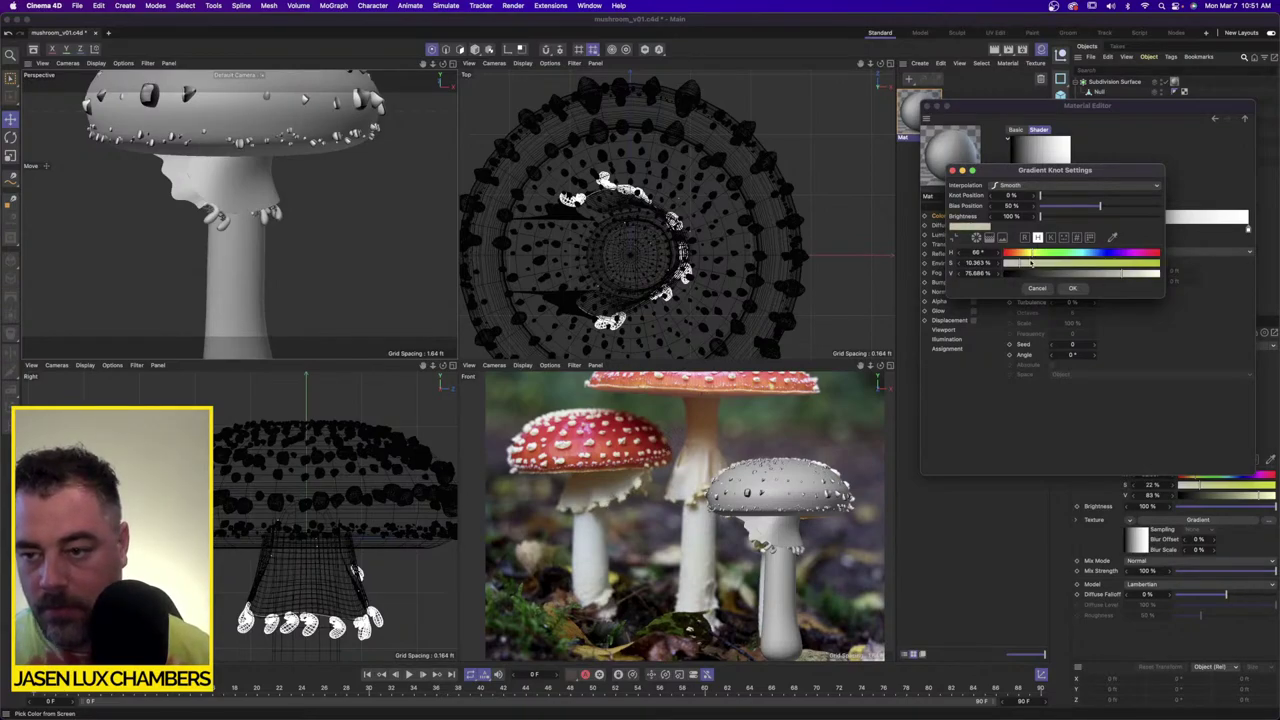
pyautogui.moveTo(1032, 263); pyautogui.dragTo(1048, 266)
pyautogui.moveTo(1125, 272); pyautogui.dragTo(1136, 273)
pyautogui.click(1082, 289)
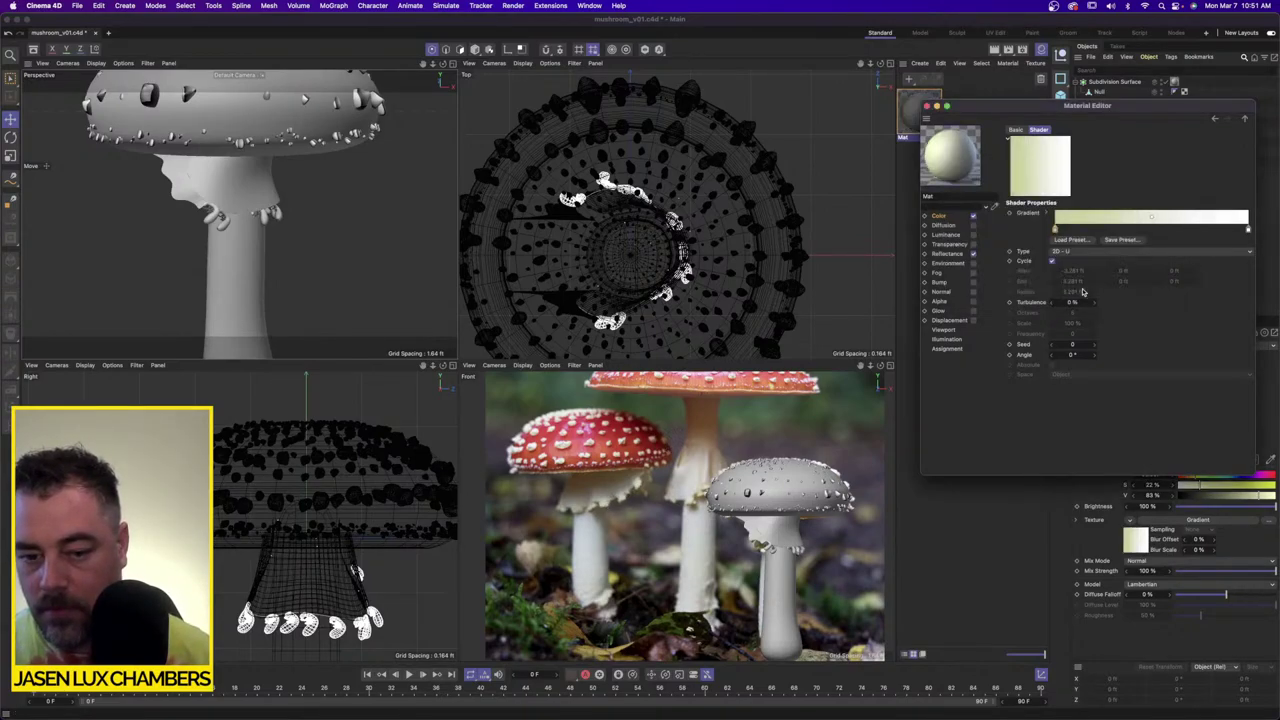
pyautogui.press('super+w')
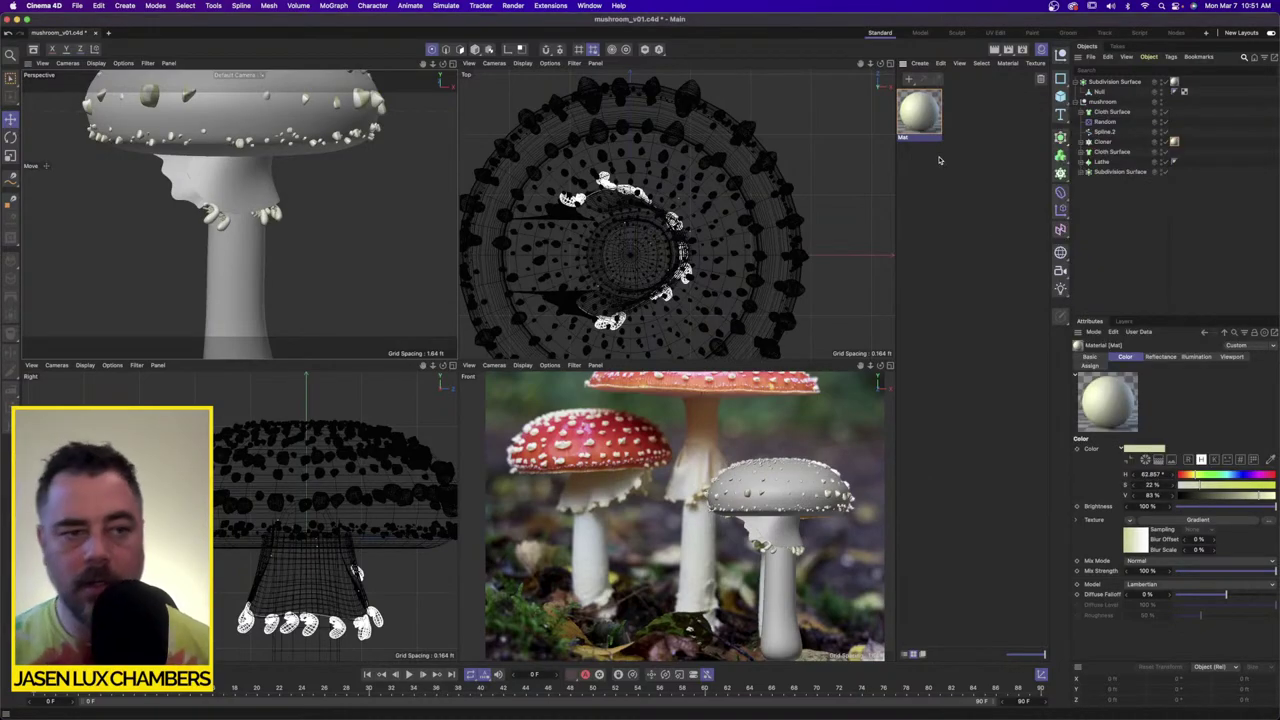
pyautogui.keyDown('alt'); pyautogui.moveTo(221, 183); pyautogui.dragTo(486, 317); pyautogui.keyUp('alt')
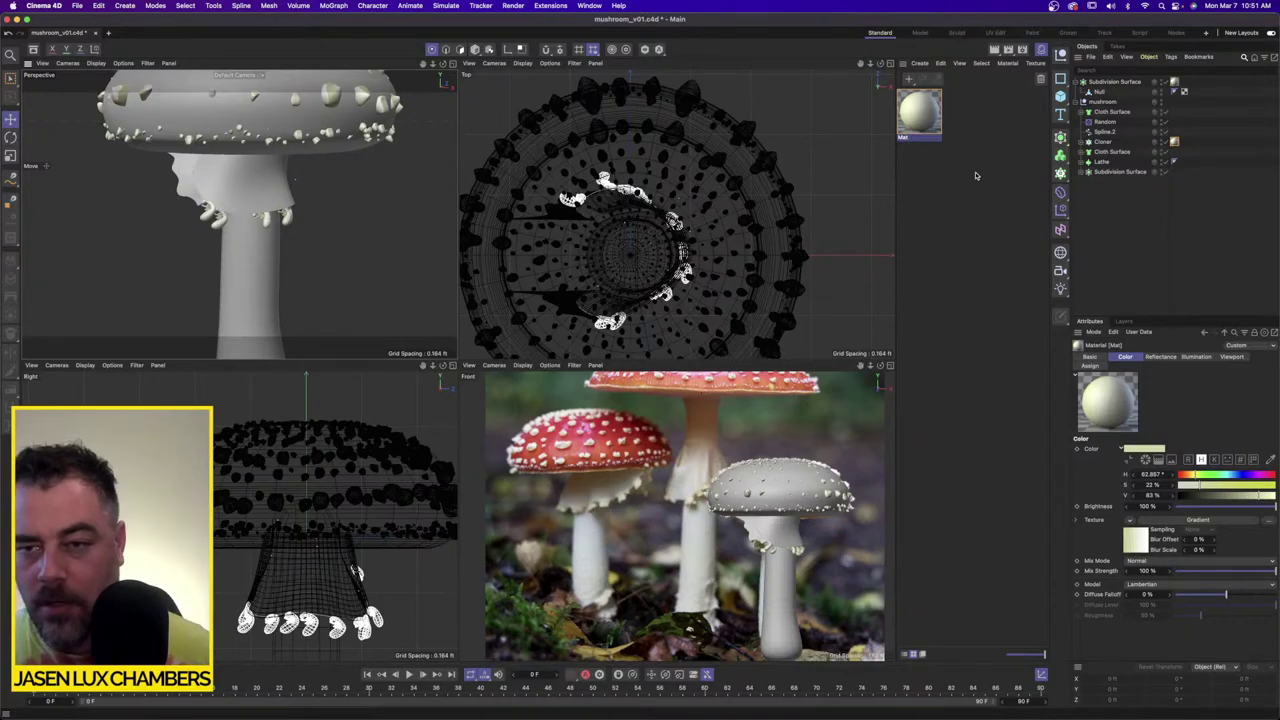
# Step: Create a second material colored from the reference mushroom's white stem, set its saturation to 0%, and brighten it slightly
pyautogui.doubleClick(940, 148)
pyautogui.doubleClick(917, 115)
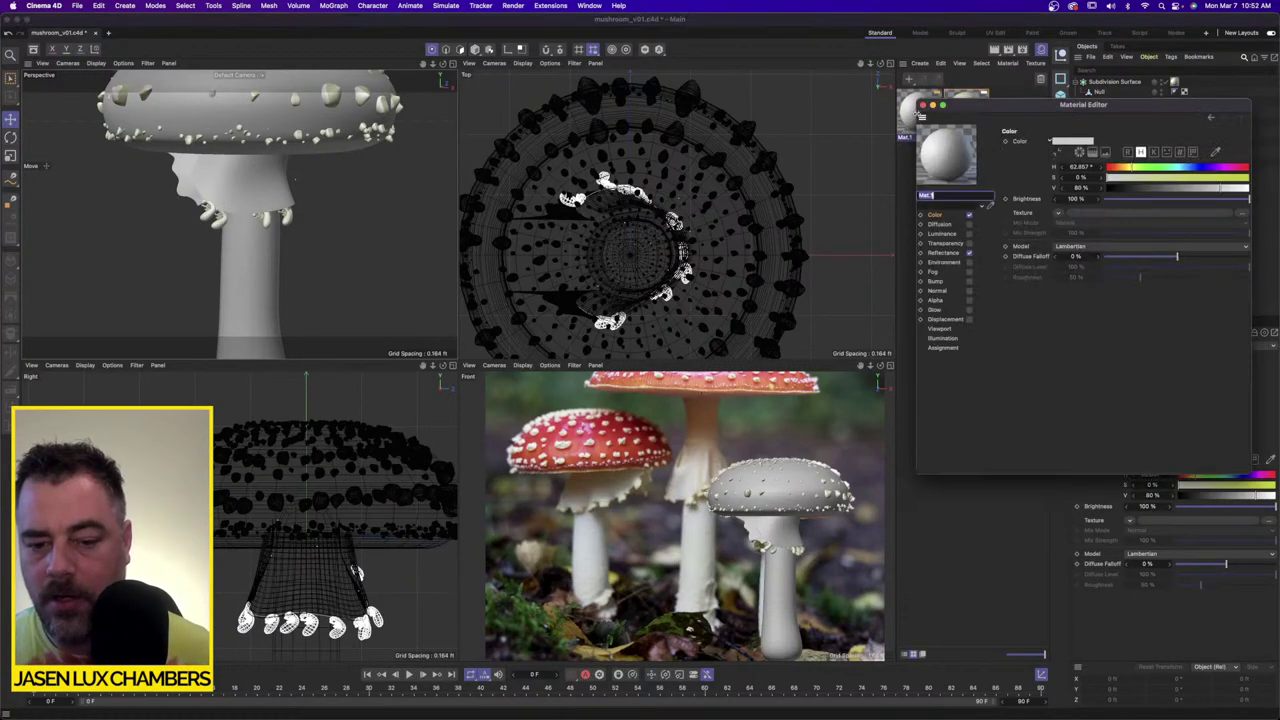
pyautogui.click(1215, 151)
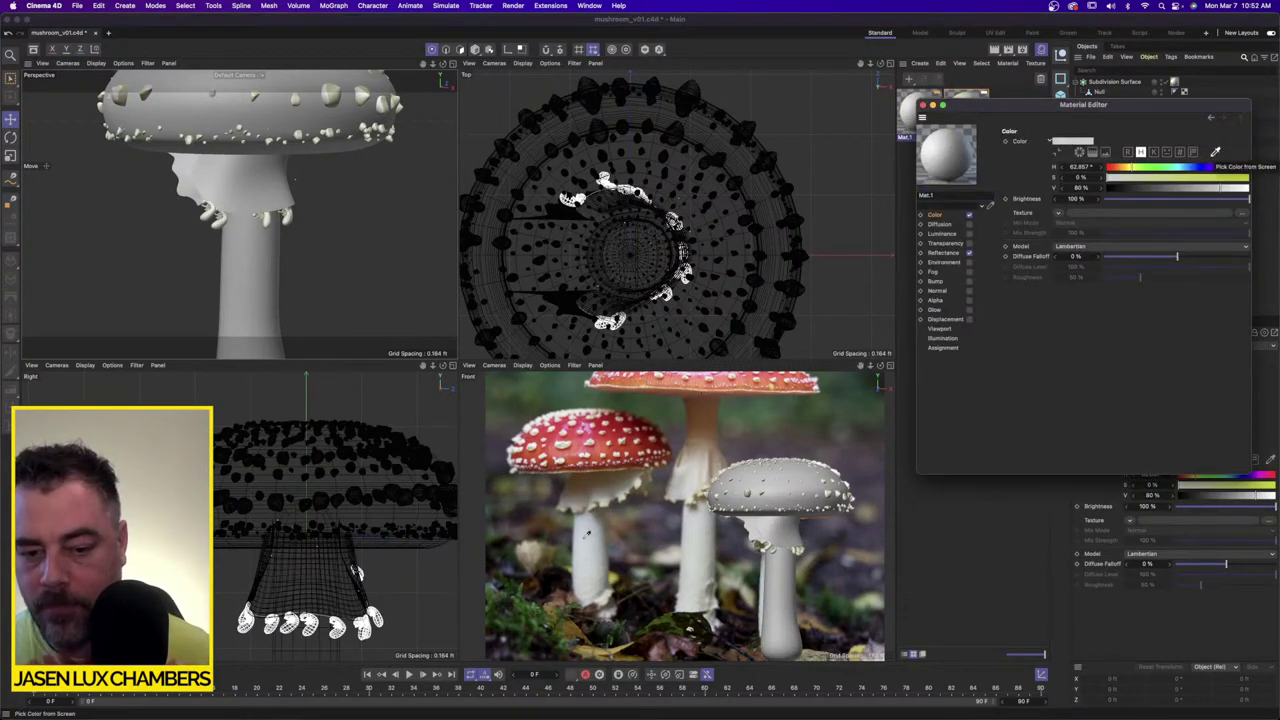
pyautogui.click(627, 505)
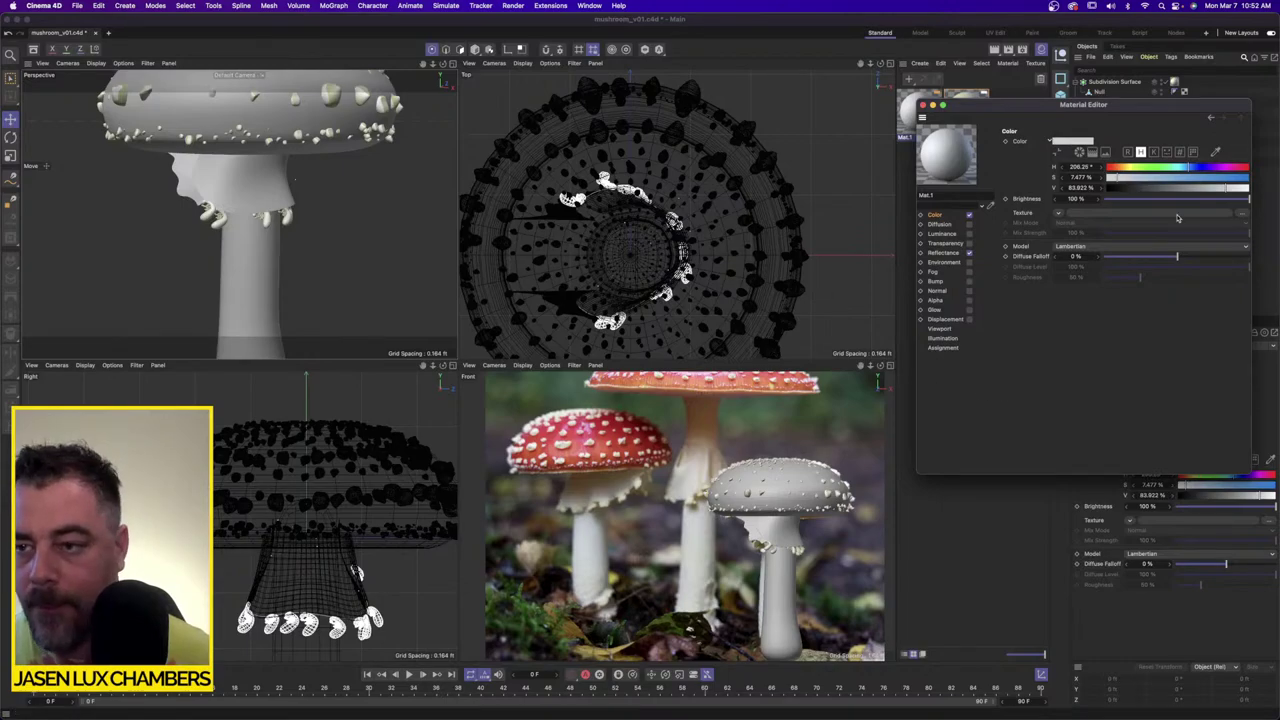
pyautogui.moveTo(1119, 178); pyautogui.dragTo(1092, 178)
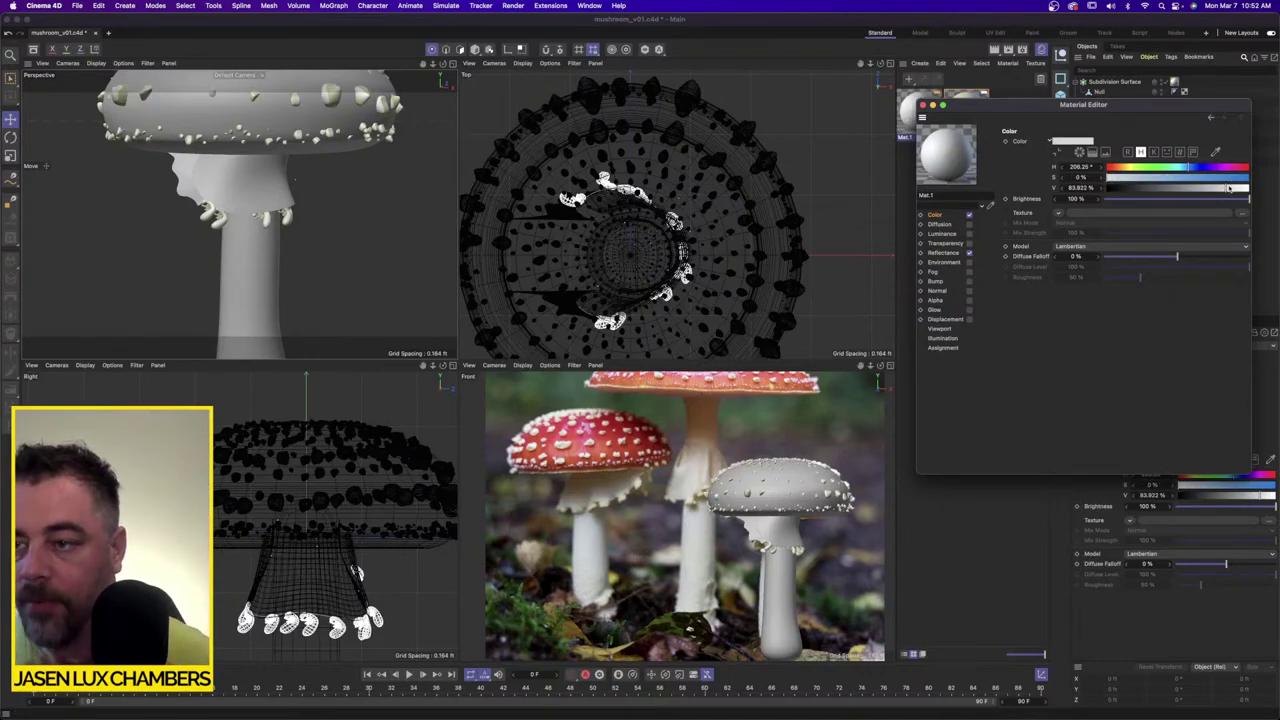
pyautogui.click(922, 104)
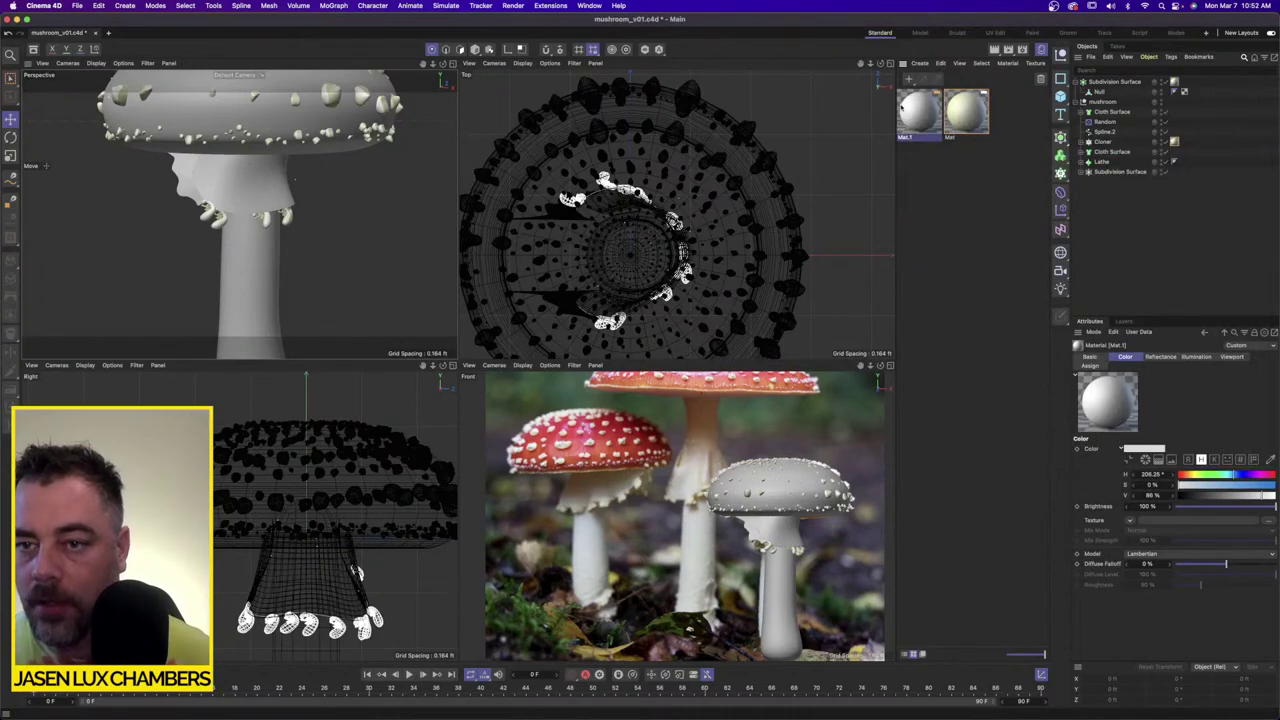
# Step: Apply the white material Mat.1 to the stem and to both Cloth Surface pieces of the skirt
pyautogui.moveTo(400, 298); pyautogui.dragTo(265, 277)
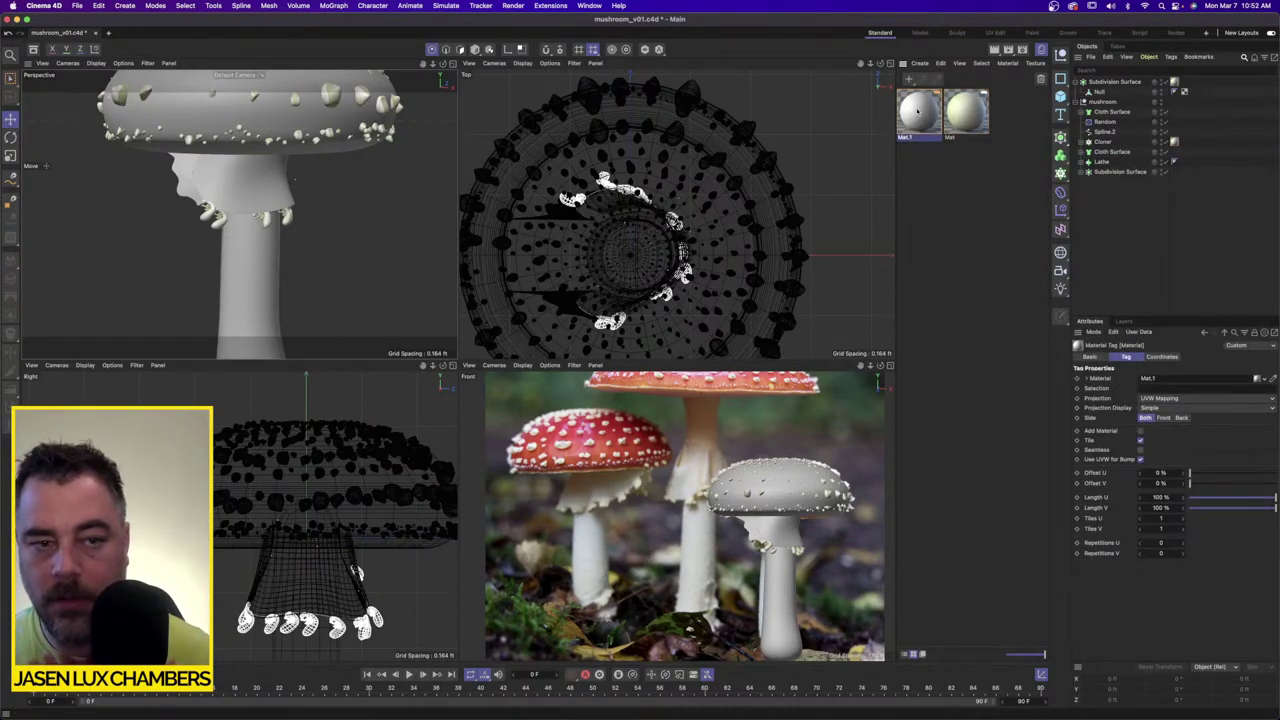
pyautogui.moveTo(917, 111); pyautogui.dragTo(247, 189)
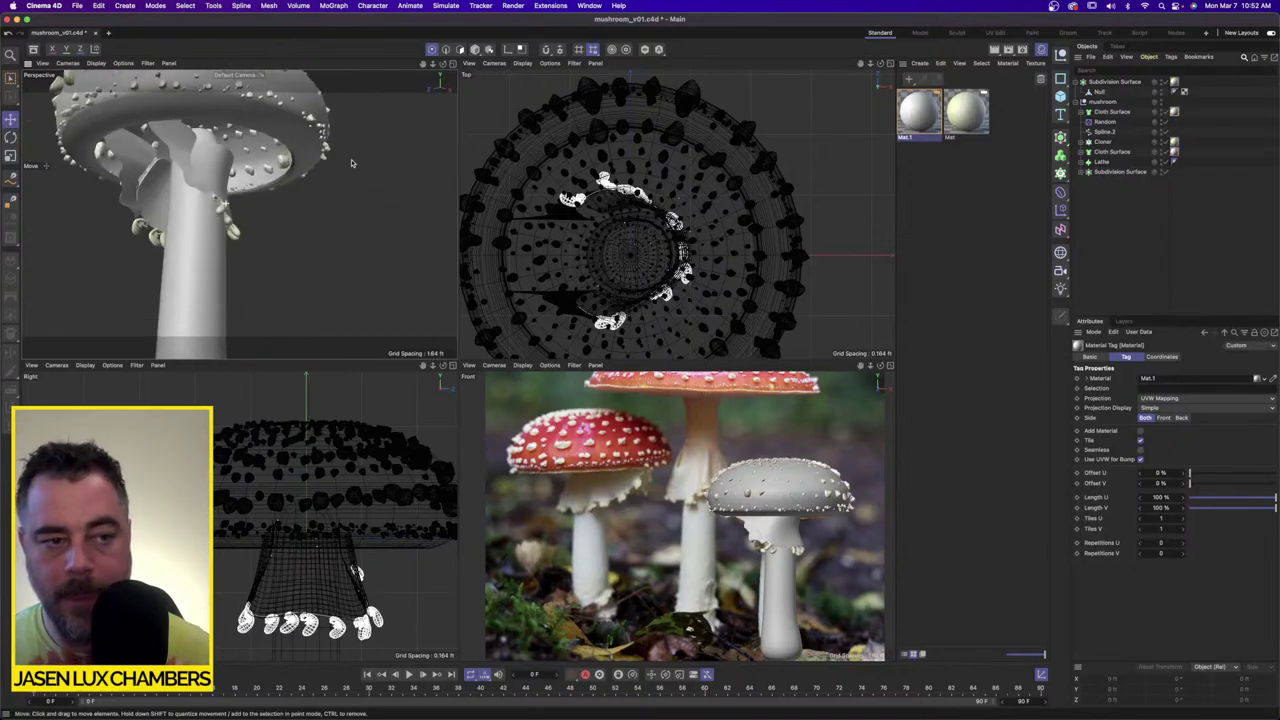
pyautogui.keyDown('alt'); pyautogui.moveTo(200, 165); pyautogui.dragTo(66, 195); pyautogui.keyUp('alt')
pyautogui.scroll(5, 66, 195)
pyautogui.keyDown('alt'); pyautogui.moveTo(182, 170); pyautogui.dragTo(390, 224); pyautogui.keyUp('alt')
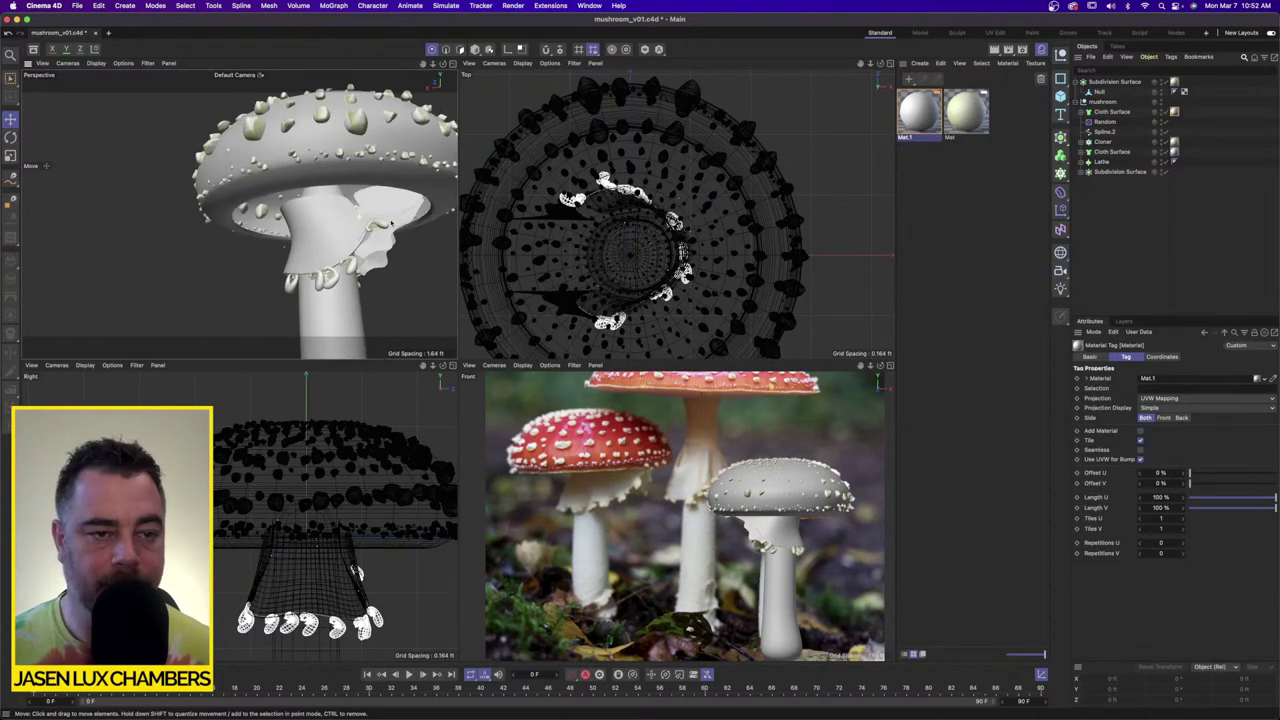
# Step: In the enlarged perspective view, disable the Cloth Surface and Subdivision Surface.1 around the smooth skirt piece and select its Loft mesh
pyautogui.click(453, 65)
pyautogui.keyDown('alt'); pyautogui.moveTo(488, 372); pyautogui.dragTo(450, 340); pyautogui.keyUp('alt')
pyautogui.click(449, 341)
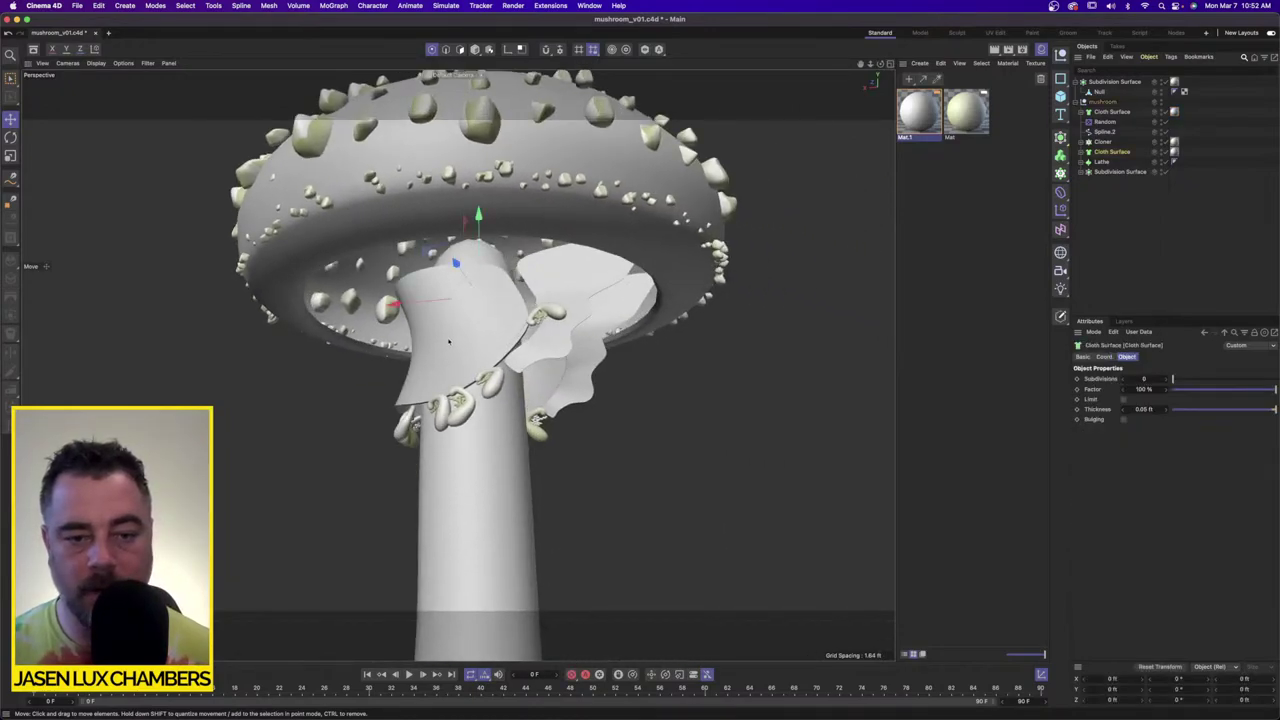
pyautogui.click(1083, 152)
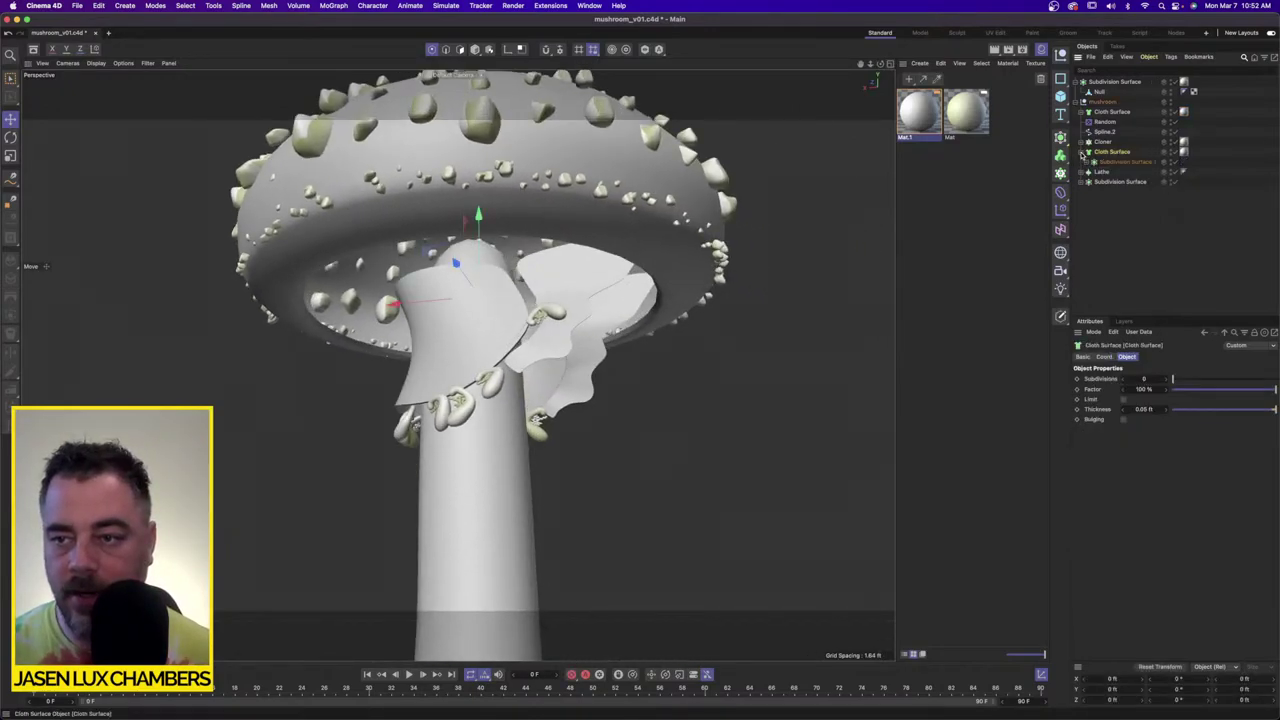
pyautogui.click(1175, 162)
pyautogui.click(1087, 162)
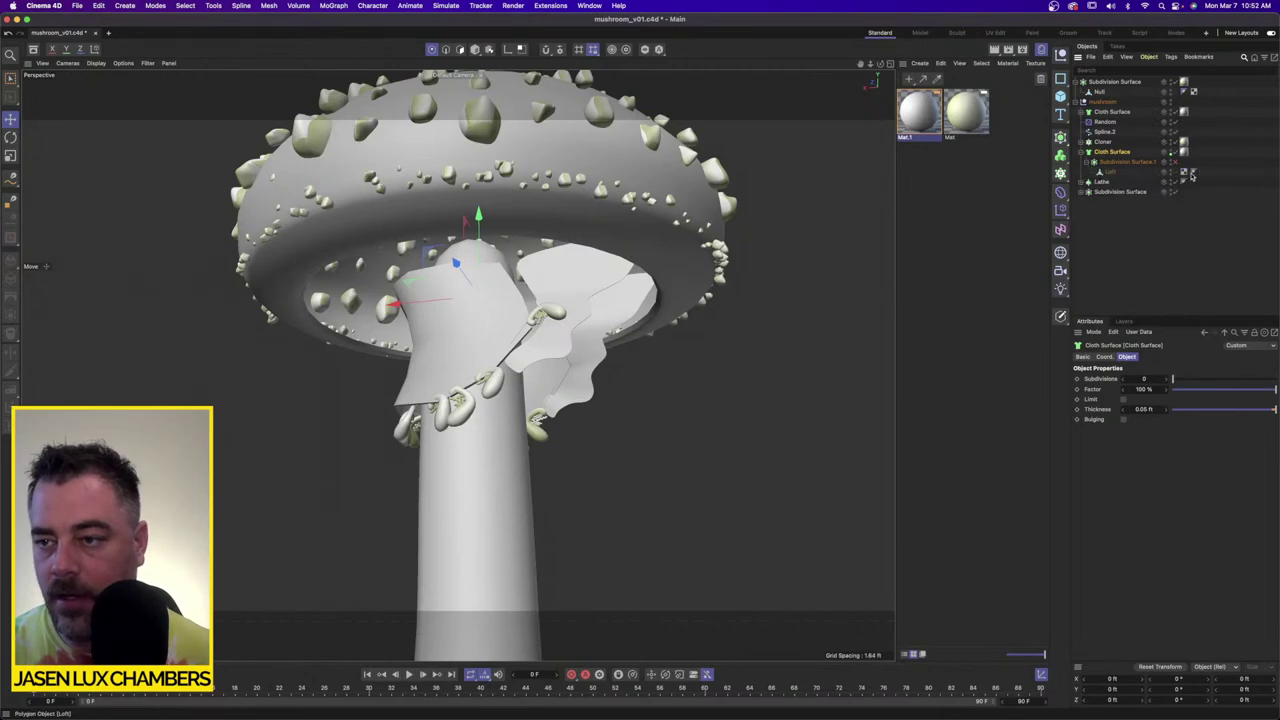
pyautogui.click(1176, 153)
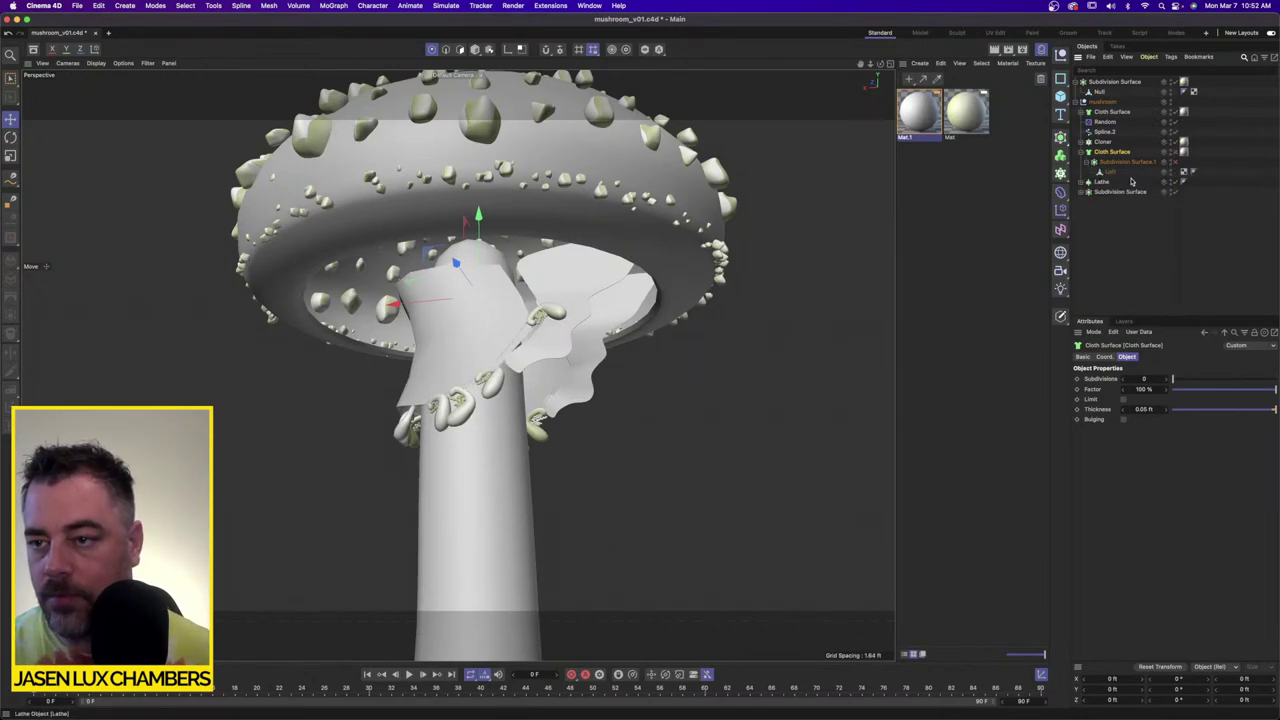
pyautogui.click(1110, 172)
pyautogui.keyDown('alt'); pyautogui.moveTo(398, 333); pyautogui.dragTo(523, 282); pyautogui.keyUp('alt')
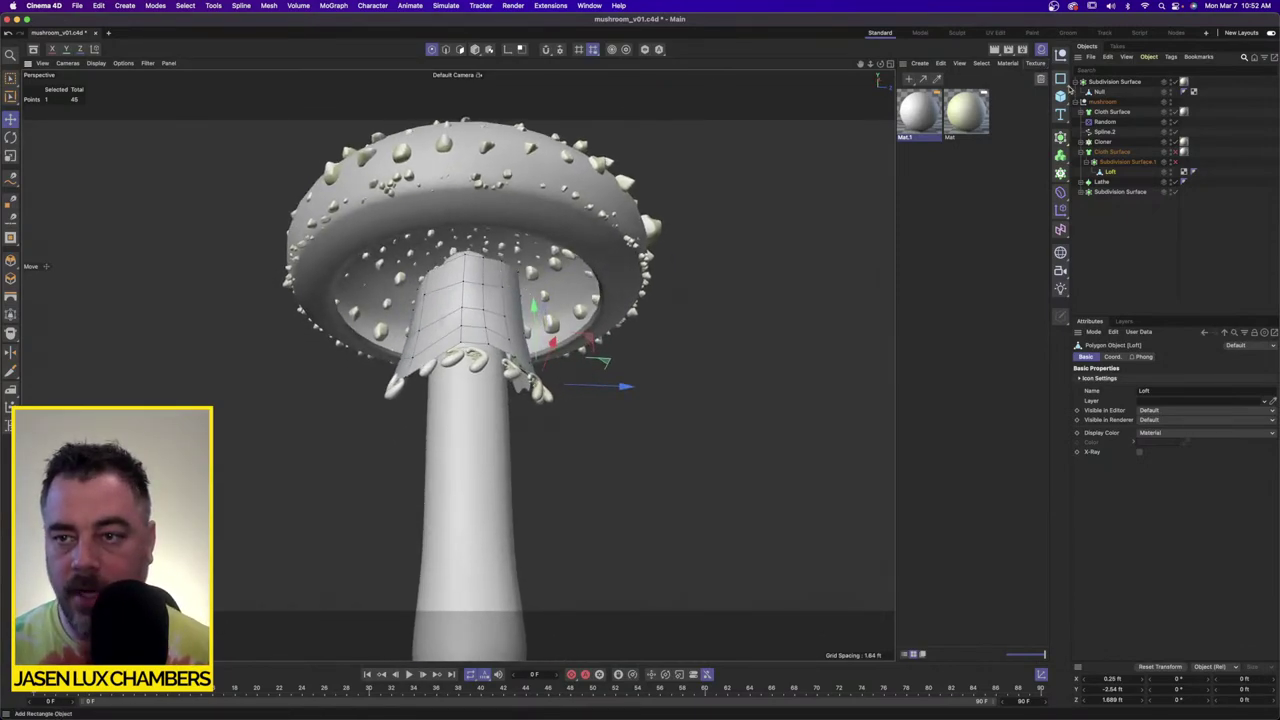
# Step: Move the warts' Subdivision Surface into the mushroom group, then hide the group in the viewport except for the Loft skirt piece
pyautogui.moveTo(1107, 85); pyautogui.dragTo(1109, 103)
pyautogui.doubleClick(1171, 81)
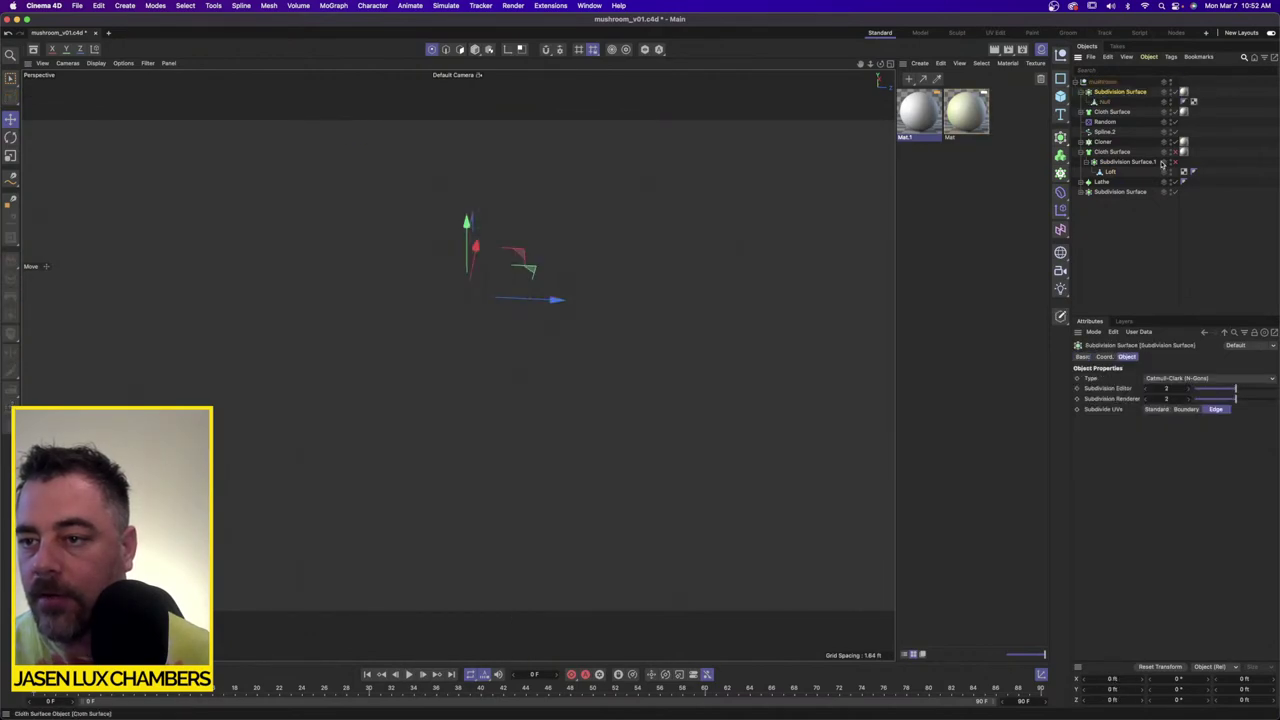
pyautogui.click(1171, 150)
pyautogui.click(1110, 172)
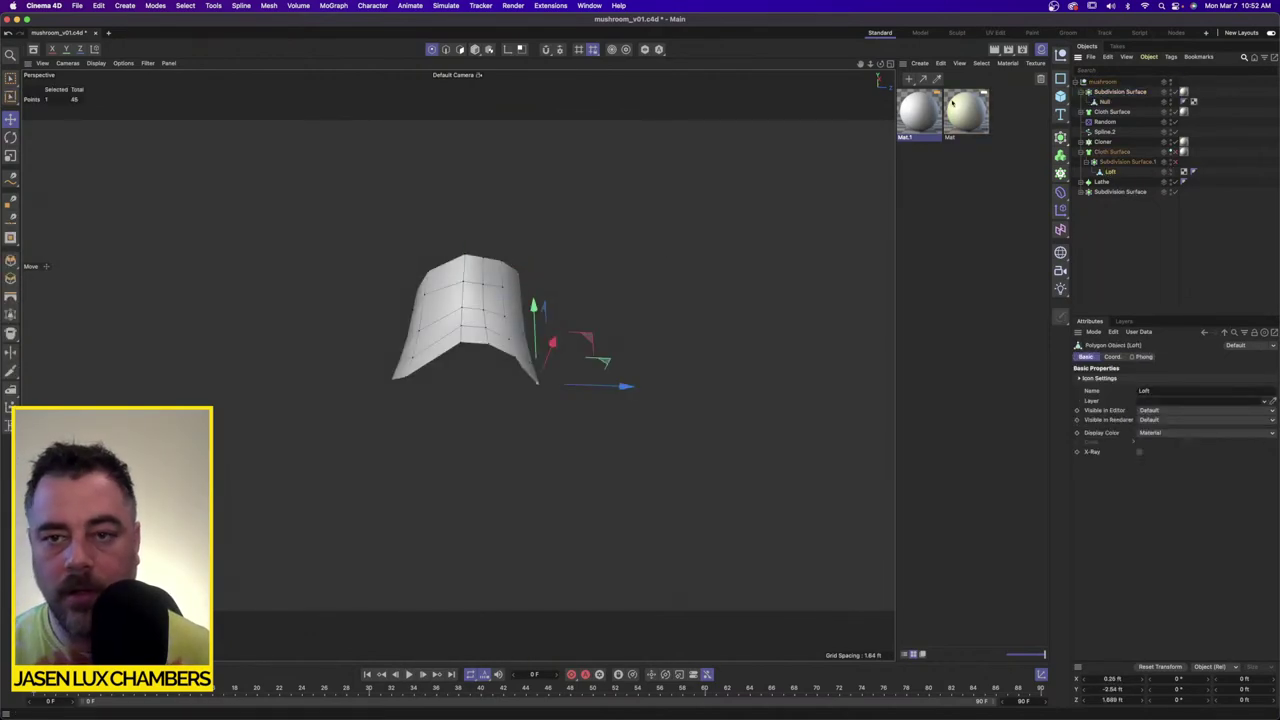
# Step: In the Top view, rectangle-select the Loft's middle column of points and move it close to the X axis
pyautogui.click(889, 64)
pyautogui.scroll(3, 720, 235)
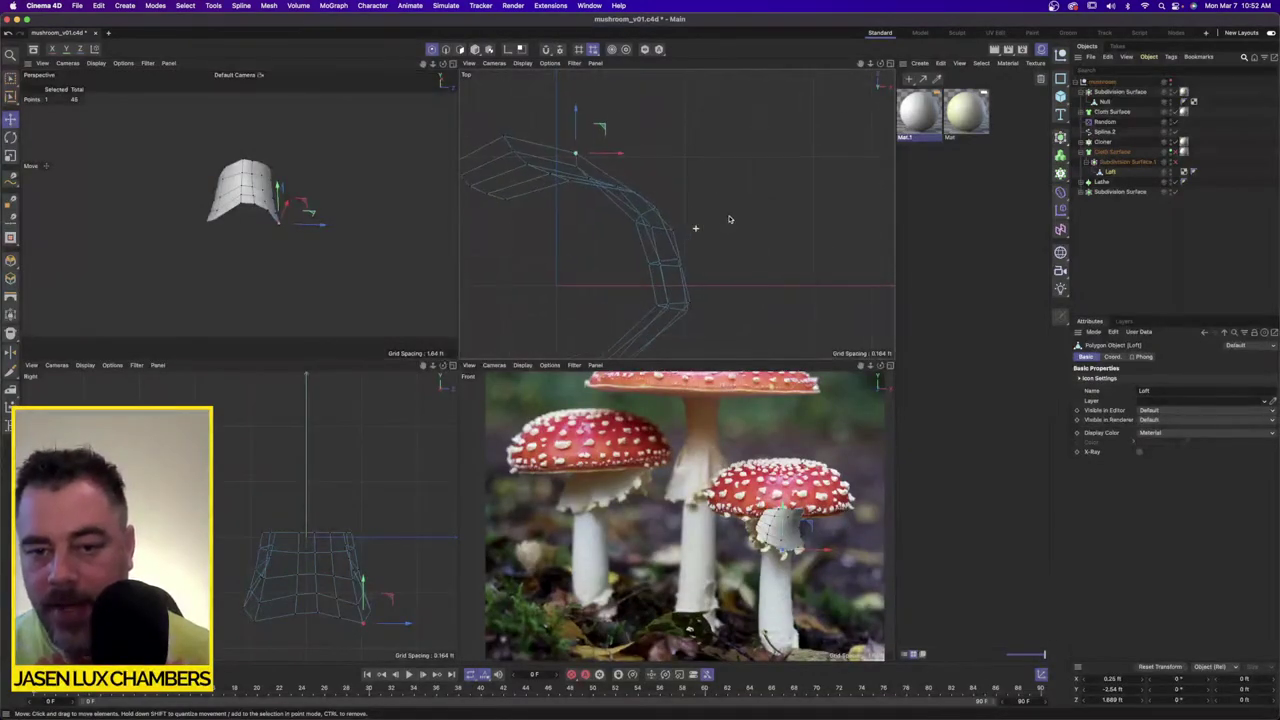
pyautogui.click(10, 80)
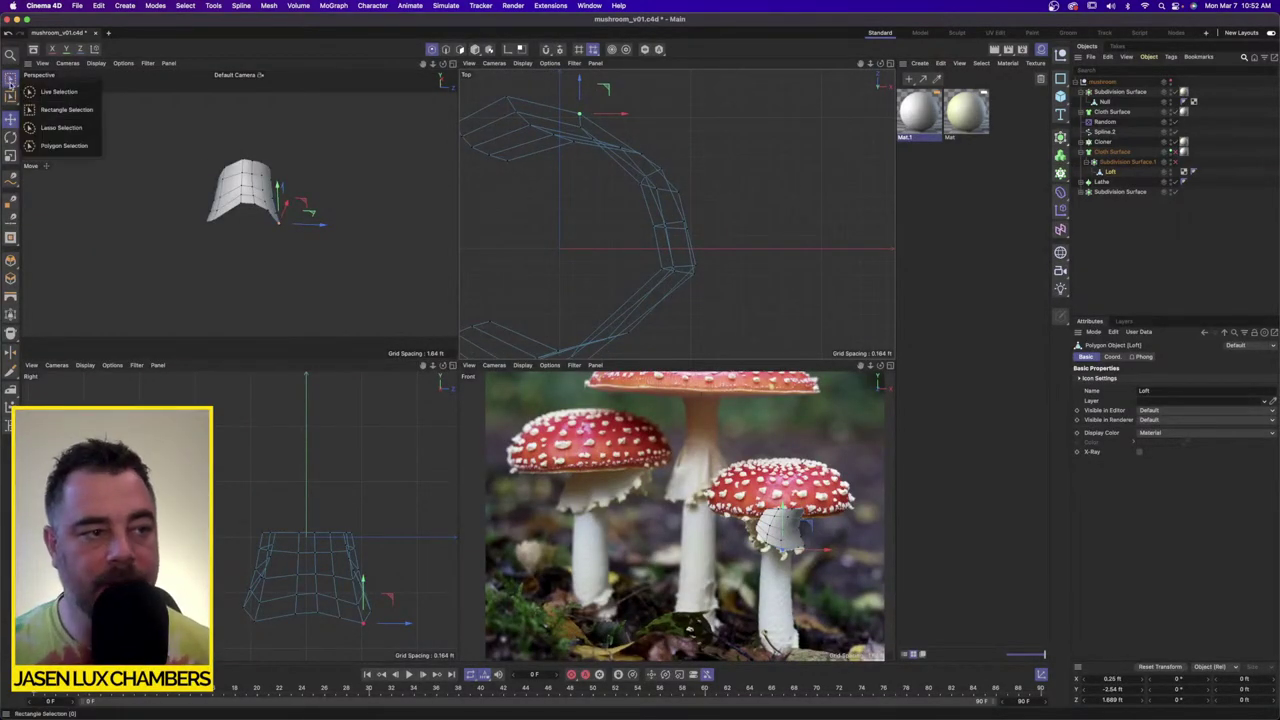
pyautogui.click(55, 110)
pyautogui.moveTo(583, 241); pyautogui.dragTo(750, 297)
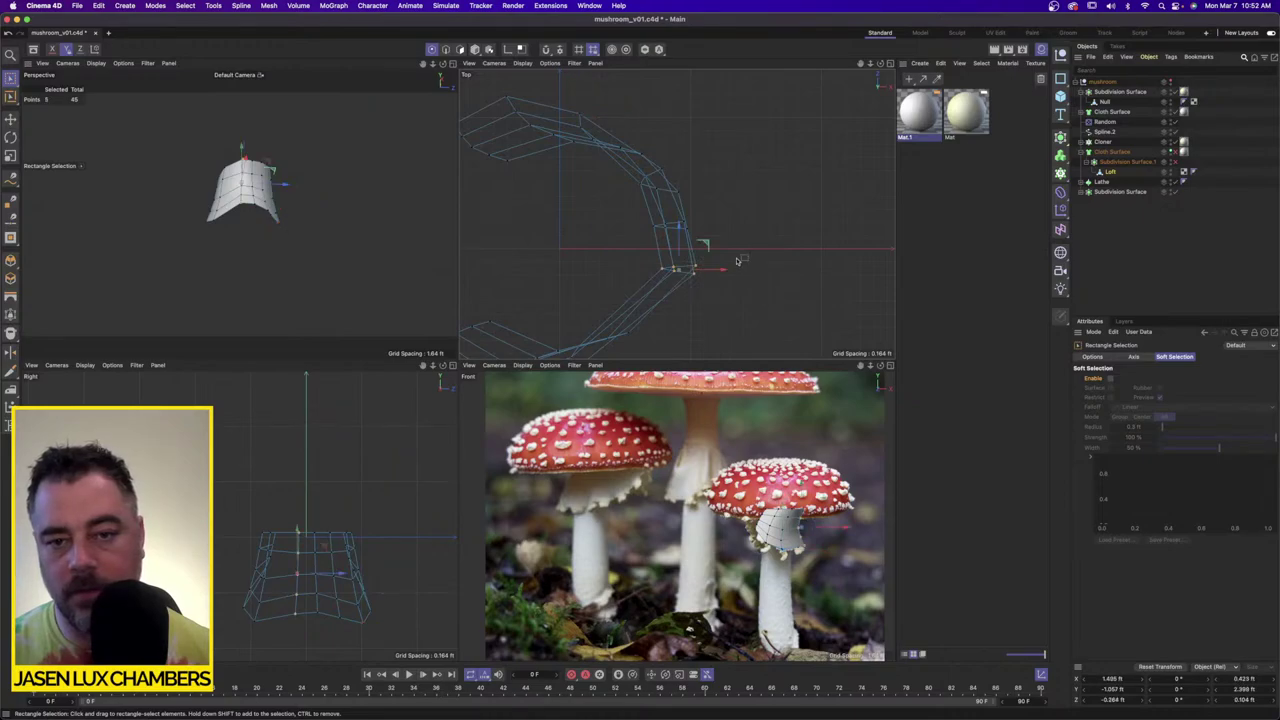
pyautogui.moveTo(689, 256); pyautogui.dragTo(674, 209)
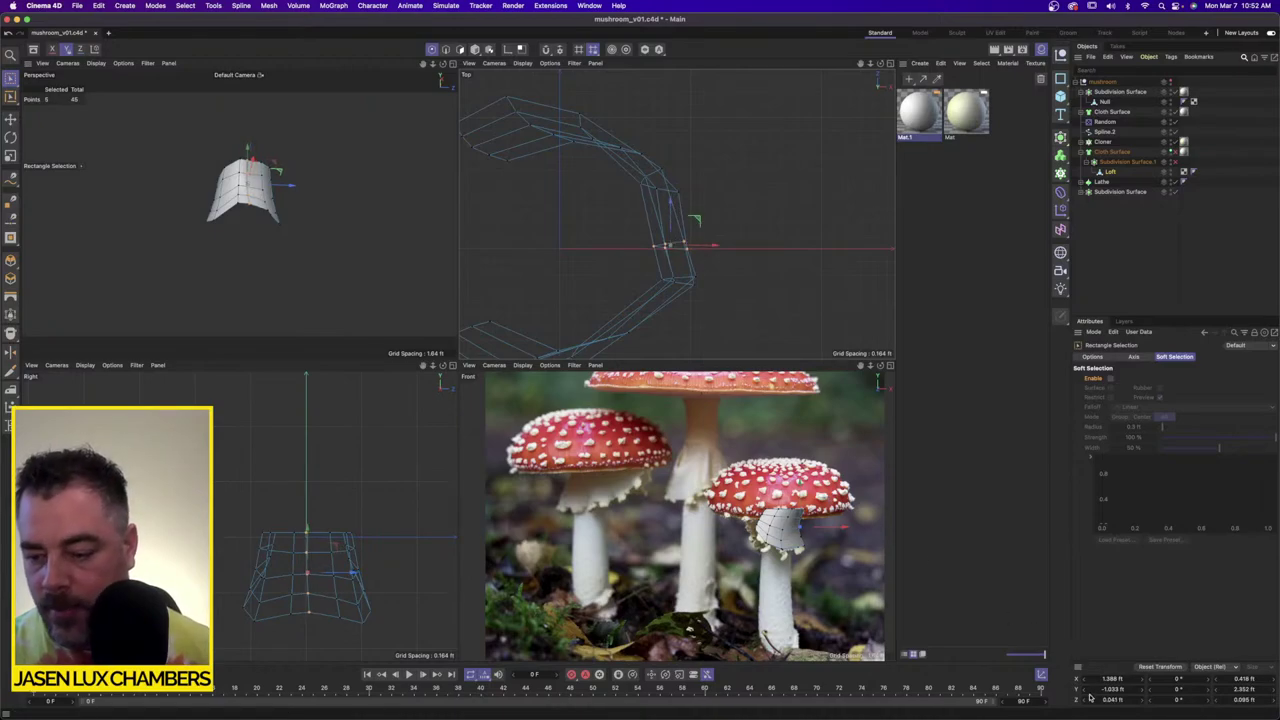
# Step: Set the selected middle points' Z position to 0 and their Z size to 0 so they align on the axis
pyautogui.click(1119, 700)
pyautogui.write('0')
pyautogui.press('Return')
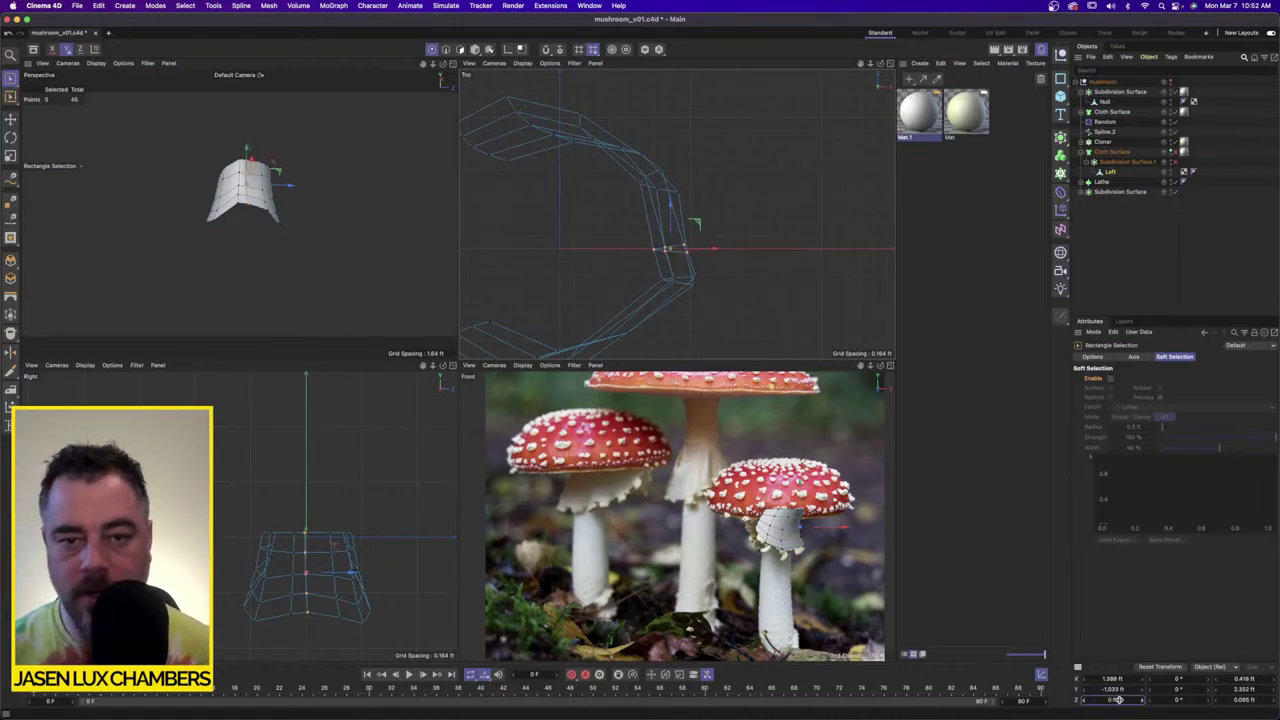
pyautogui.click(1253, 700)
pyautogui.write('0')
pyautogui.press('Return')
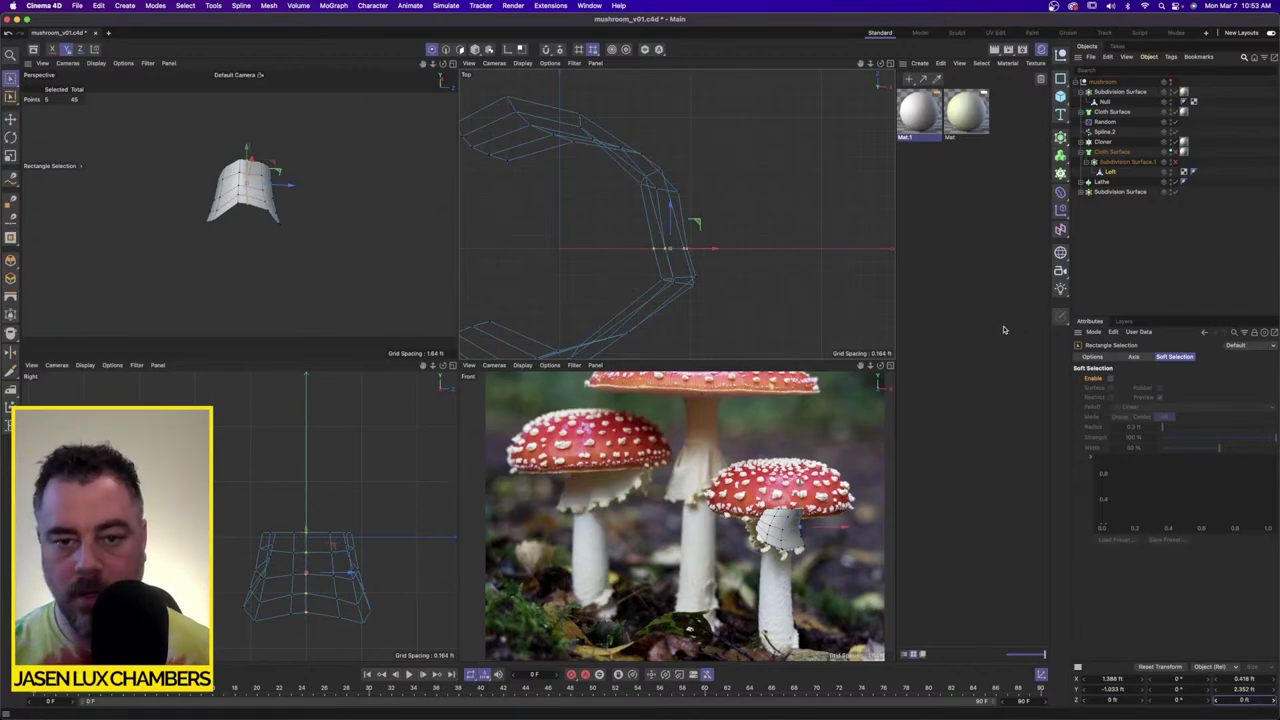
# Step: Select all Loft points on the negative Z side of the middle column and delete that half of the skirt
pyautogui.scroll(-1, 676, 268)
pyautogui.keyDown('alt'); pyautogui.moveTo(676, 268); pyautogui.dragTo(720, 244, button='middle'); pyautogui.keyUp('alt')
pyautogui.moveTo(758, 244); pyautogui.dragTo(434, 404)
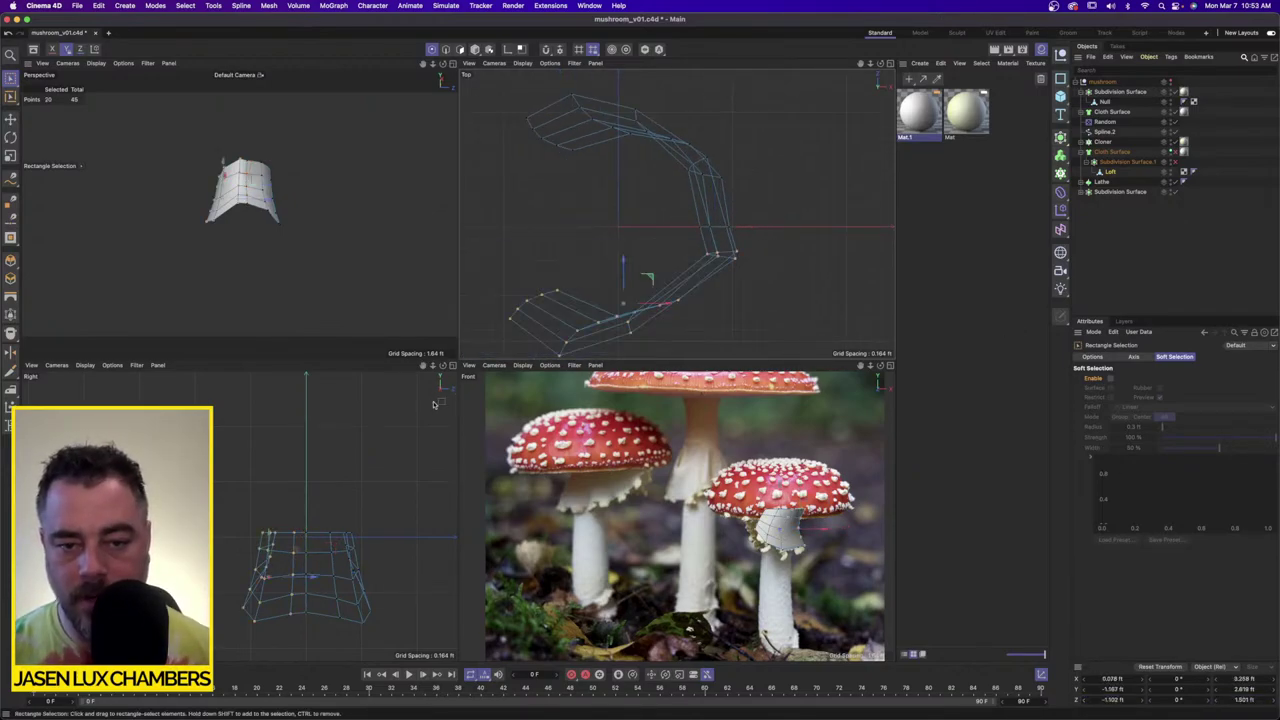
pyautogui.press('Delete')
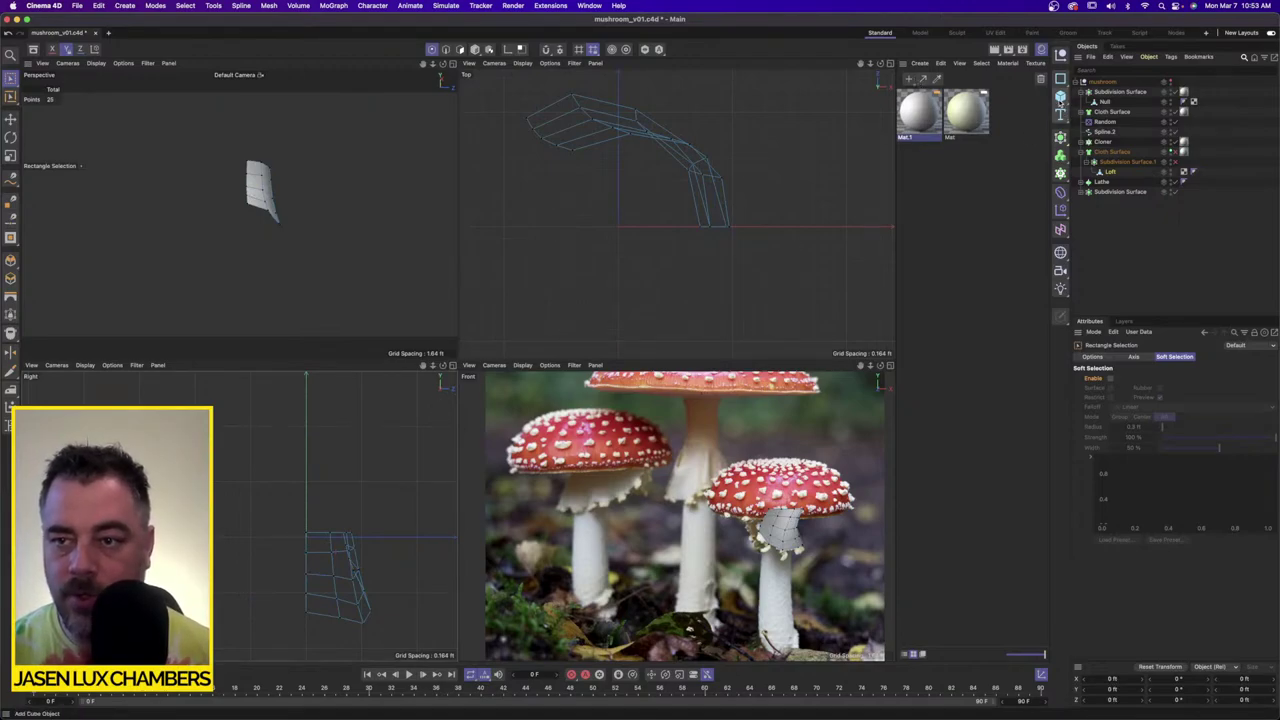
# Step: Add a Symmetry object around the Loft inside Subdivision Surface.1 and set its mirror plane to XY
pyautogui.click(1060, 134)
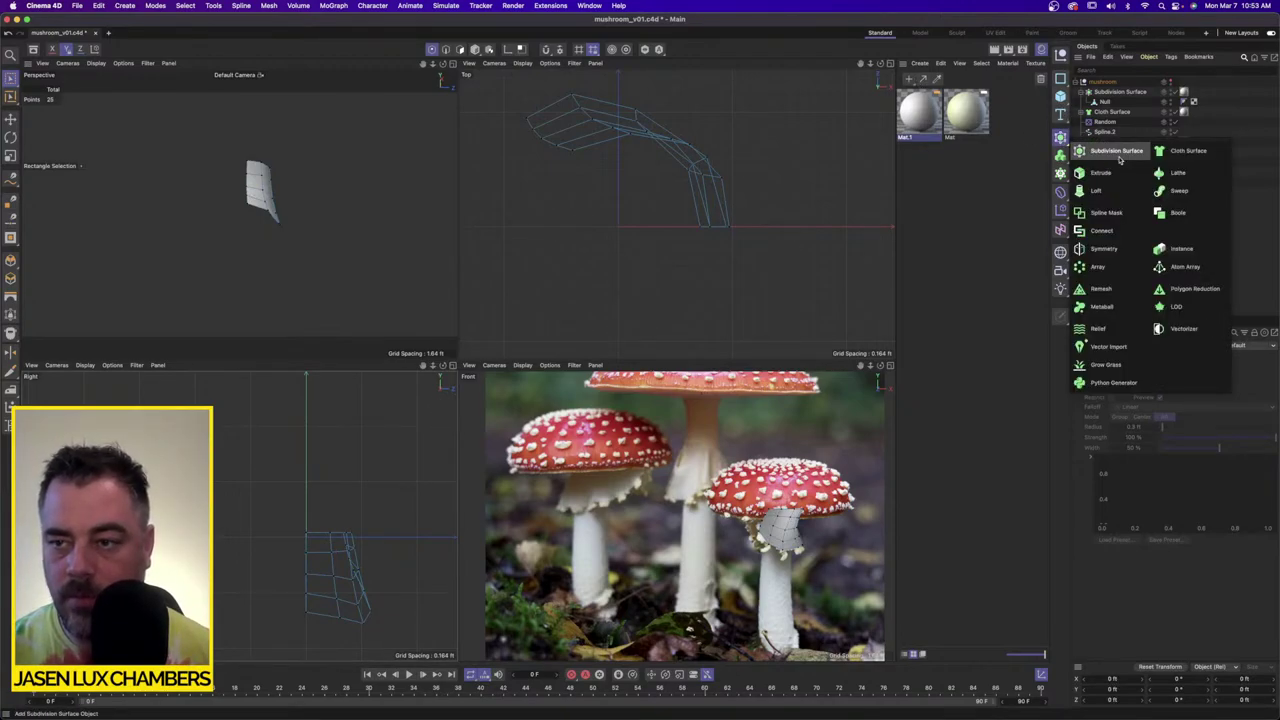
pyautogui.click(1104, 248)
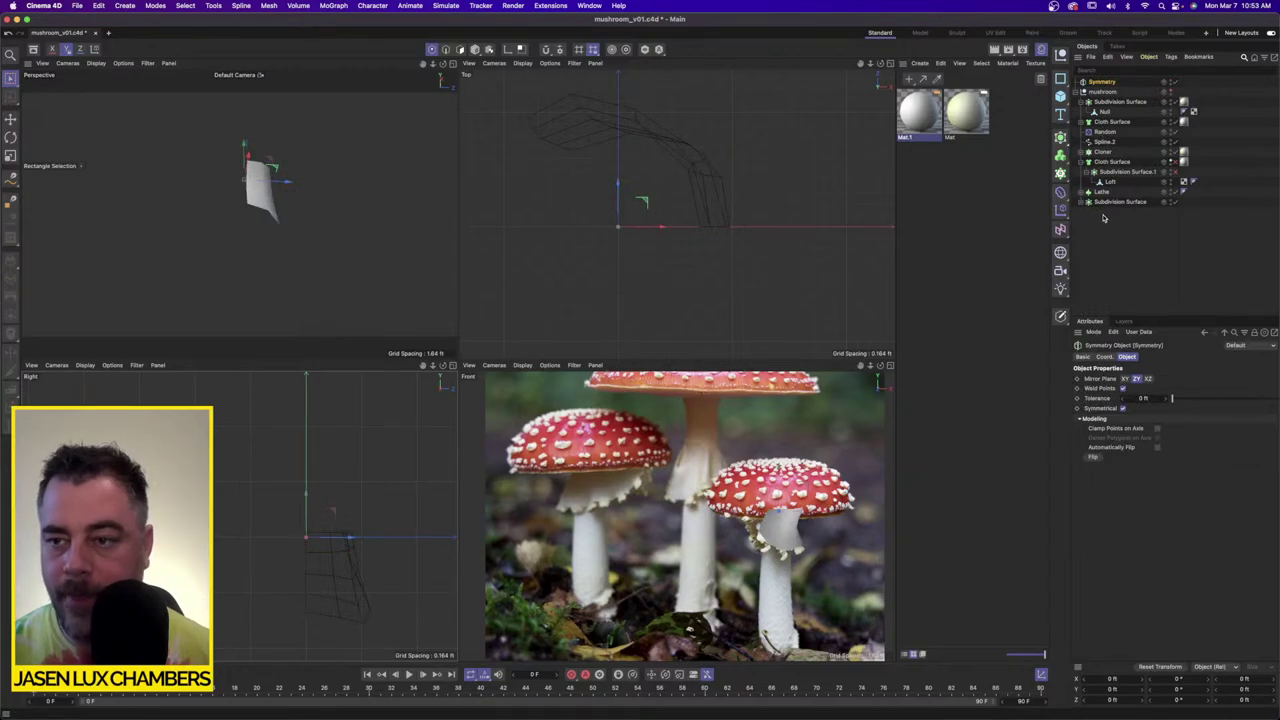
pyautogui.moveTo(1103, 83); pyautogui.dragTo(1122, 172)
pyautogui.click(1125, 171)
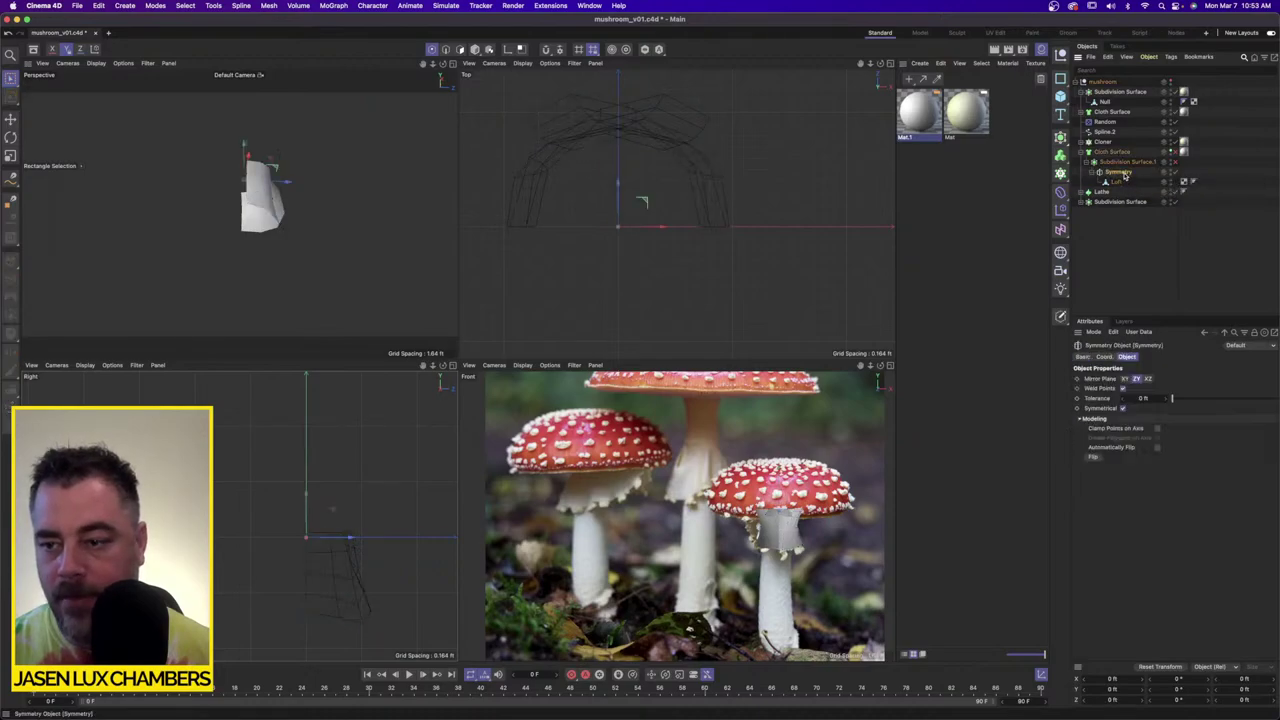
pyautogui.click(1126, 379)
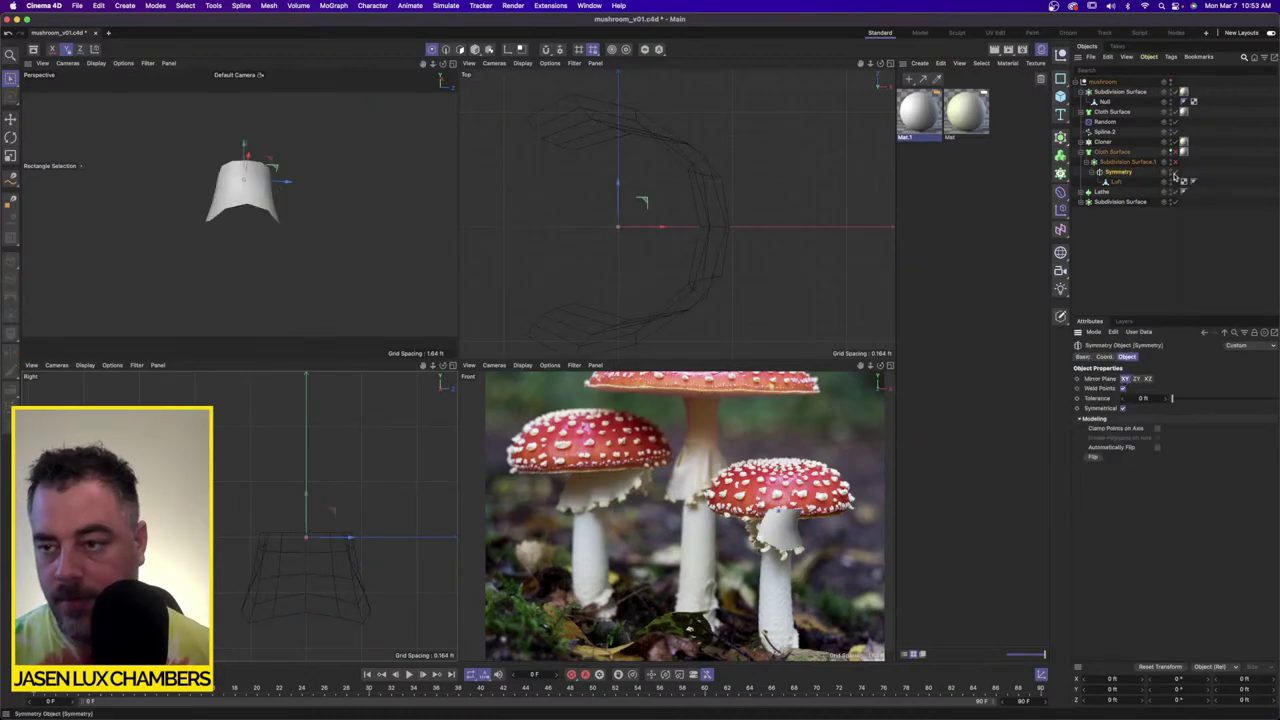
# Step: Re-enable the skirt's Cloth Surface and Subdivision Surface.1, unhide the mushroom group, and inspect the mirrored skirt around the stem
pyautogui.click(1176, 151)
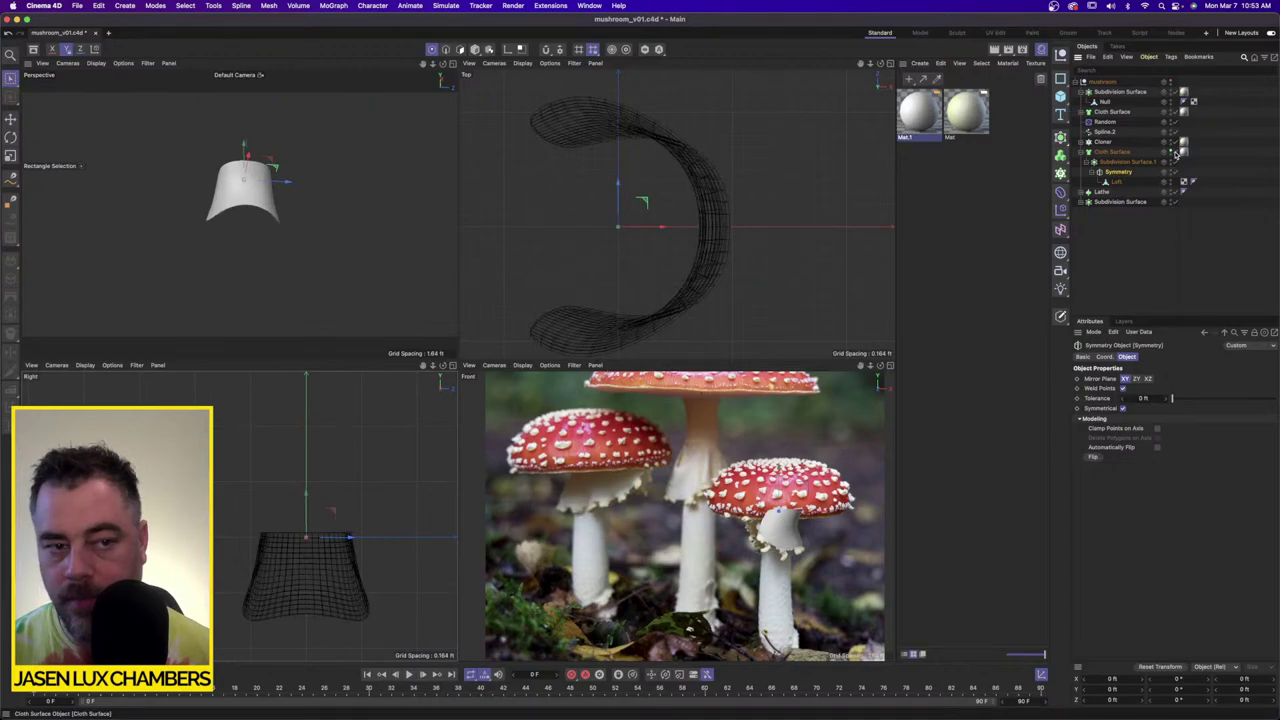
pyautogui.click(1175, 245)
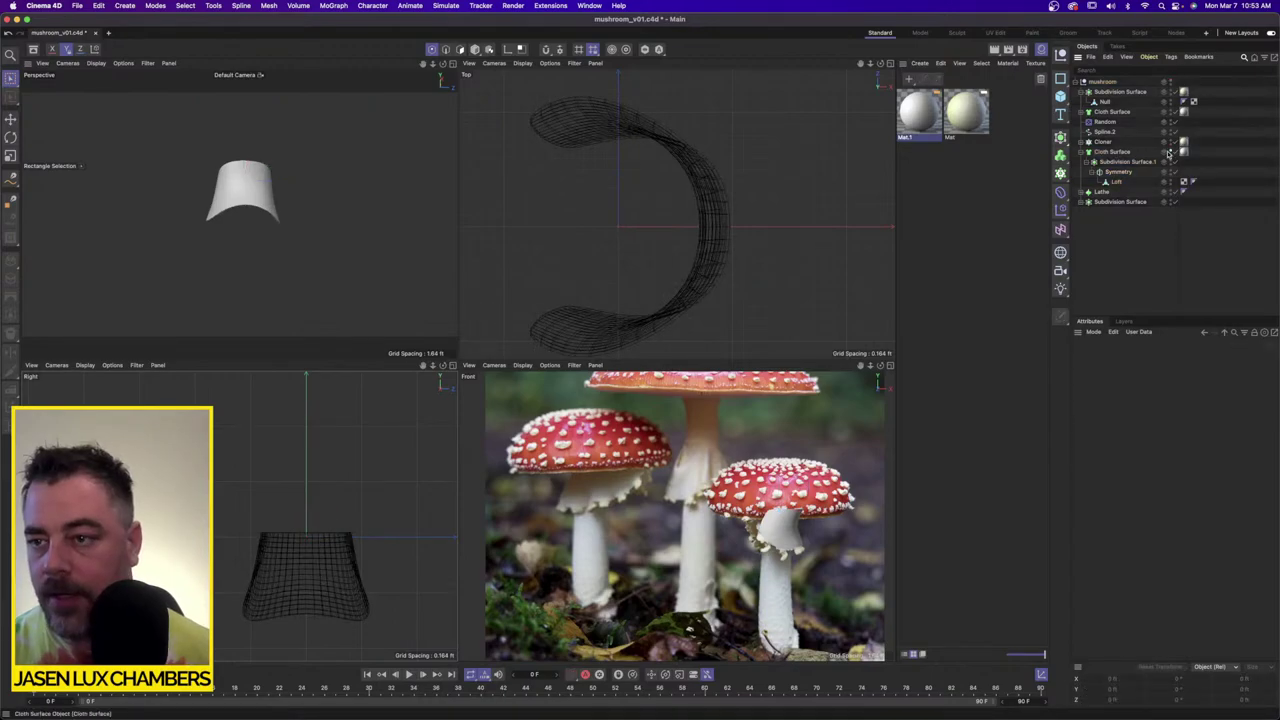
pyautogui.click(1166, 83)
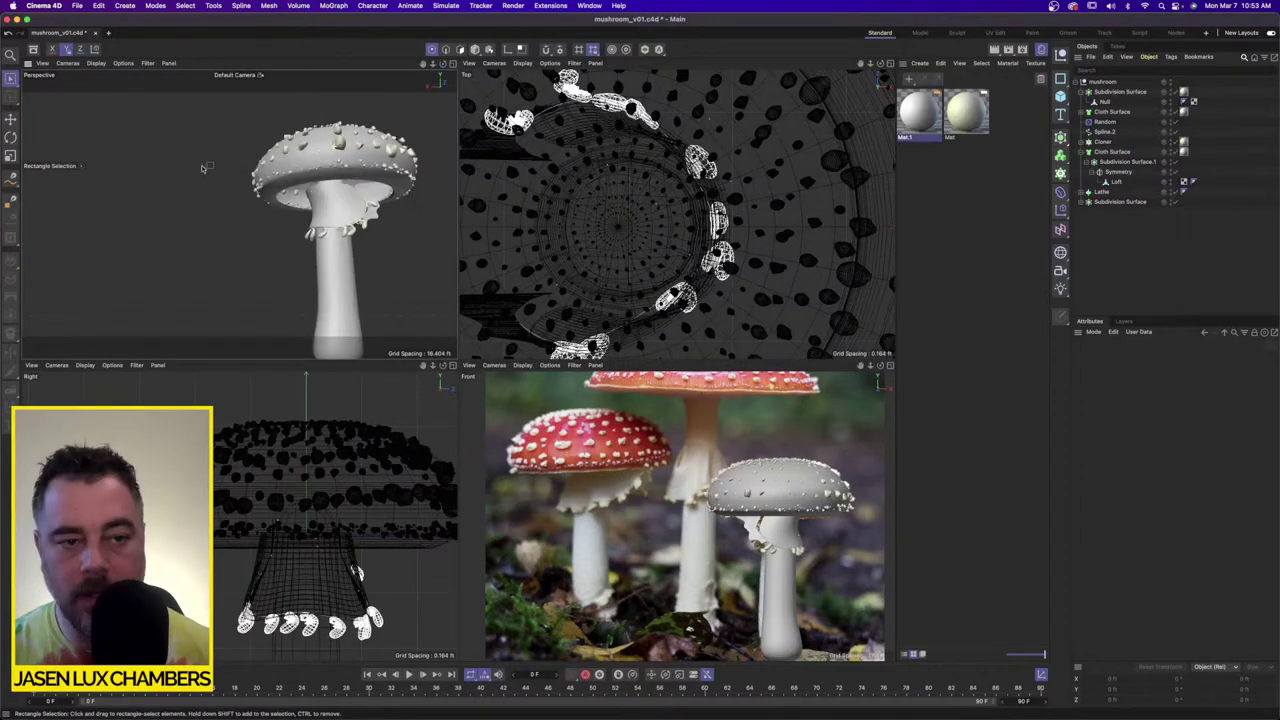
pyautogui.keyDown('alt'); pyautogui.moveTo(202, 168); pyautogui.dragTo(270, 175); pyautogui.keyUp('alt')
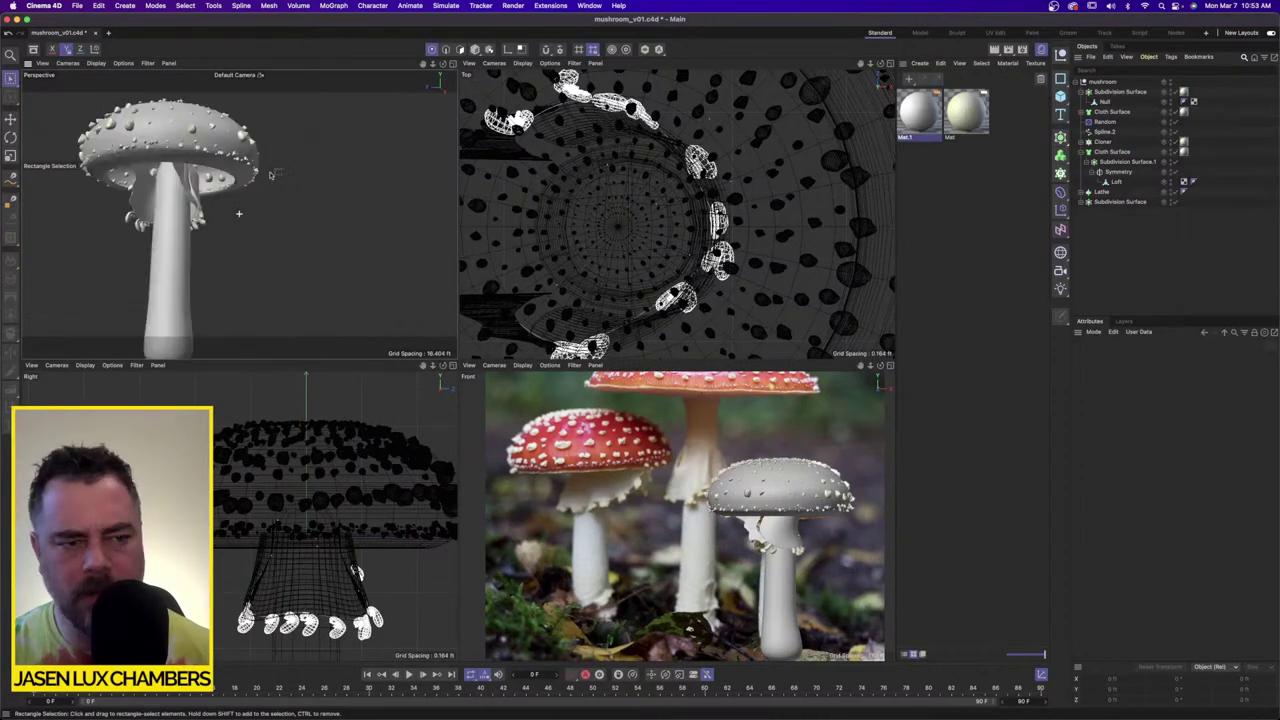
pyautogui.keyDown('alt'); pyautogui.moveTo(150, 212); pyautogui.dragTo(280, 168, button='right'); pyautogui.keyUp('alt')
pyautogui.keyDown('alt'); pyautogui.moveTo(280, 168); pyautogui.dragTo(480, 185); pyautogui.keyUp('alt')
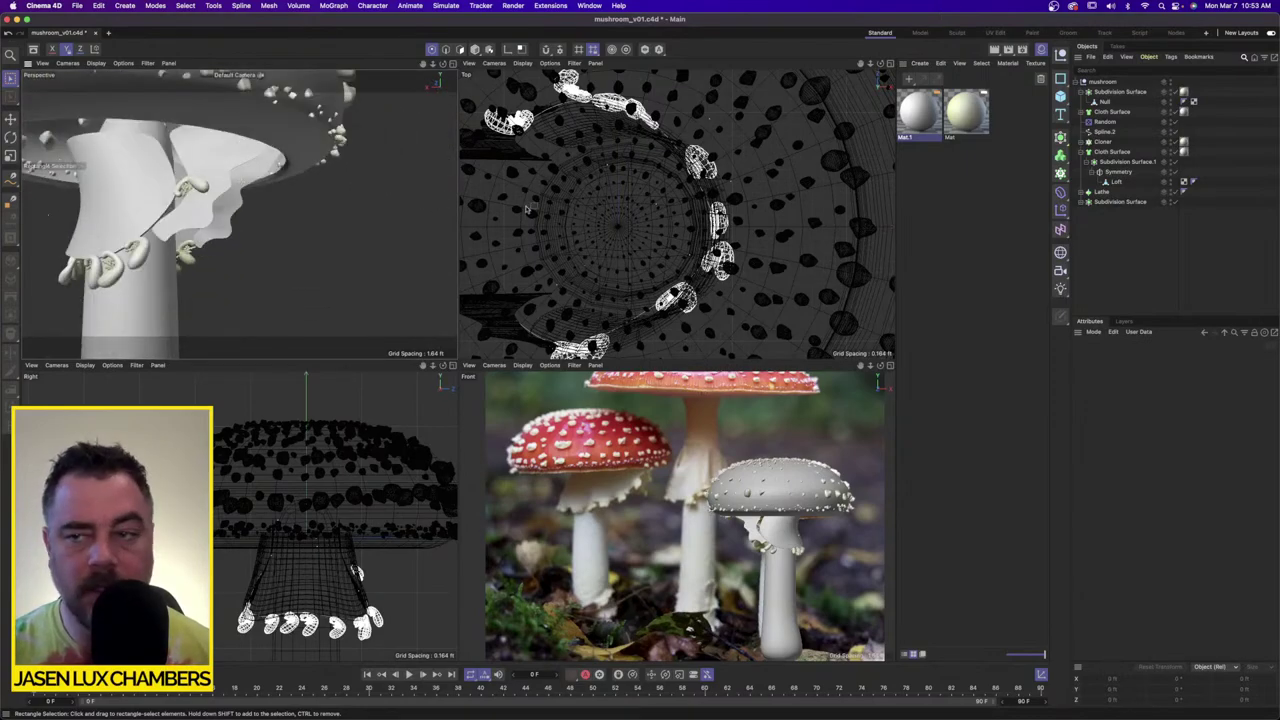
# Step: Select seven points along the Loft's open side edge and shift them along X to about -0.99 ft
pyautogui.click(1116, 181)
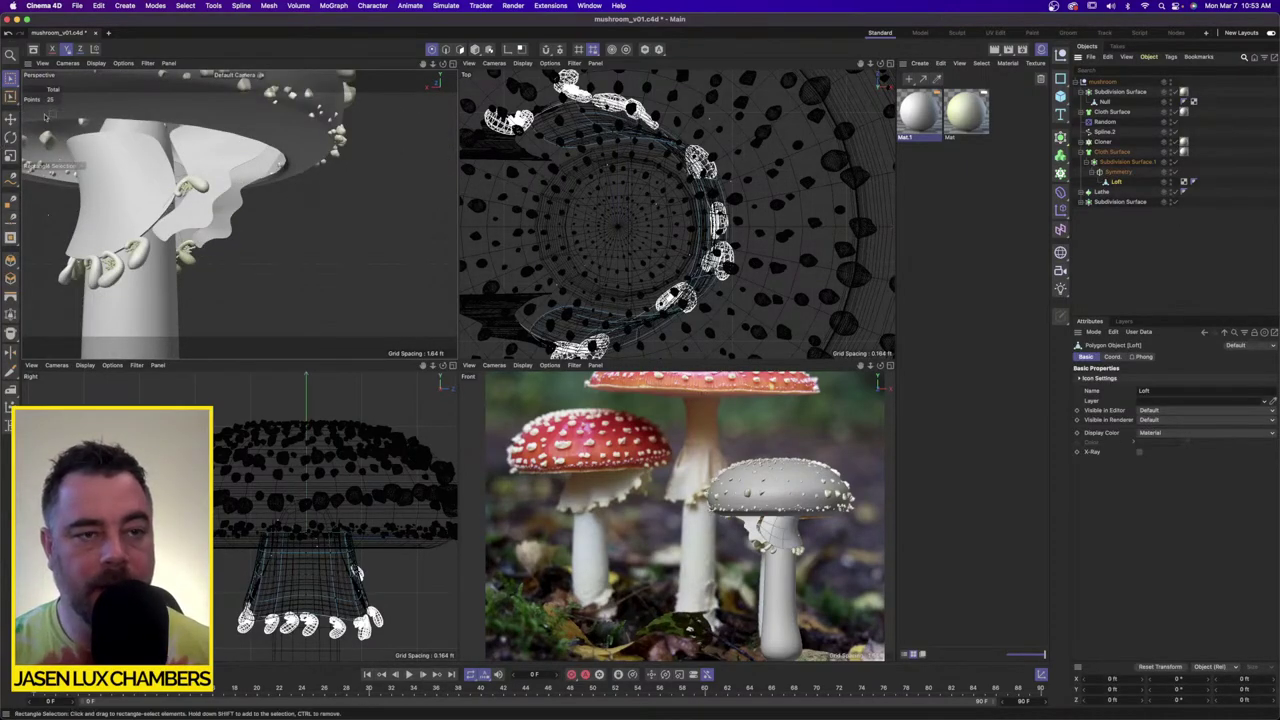
pyautogui.keyDown('alt'); pyautogui.moveTo(160, 125); pyautogui.dragTo(203, 147); pyautogui.keyUp('alt')
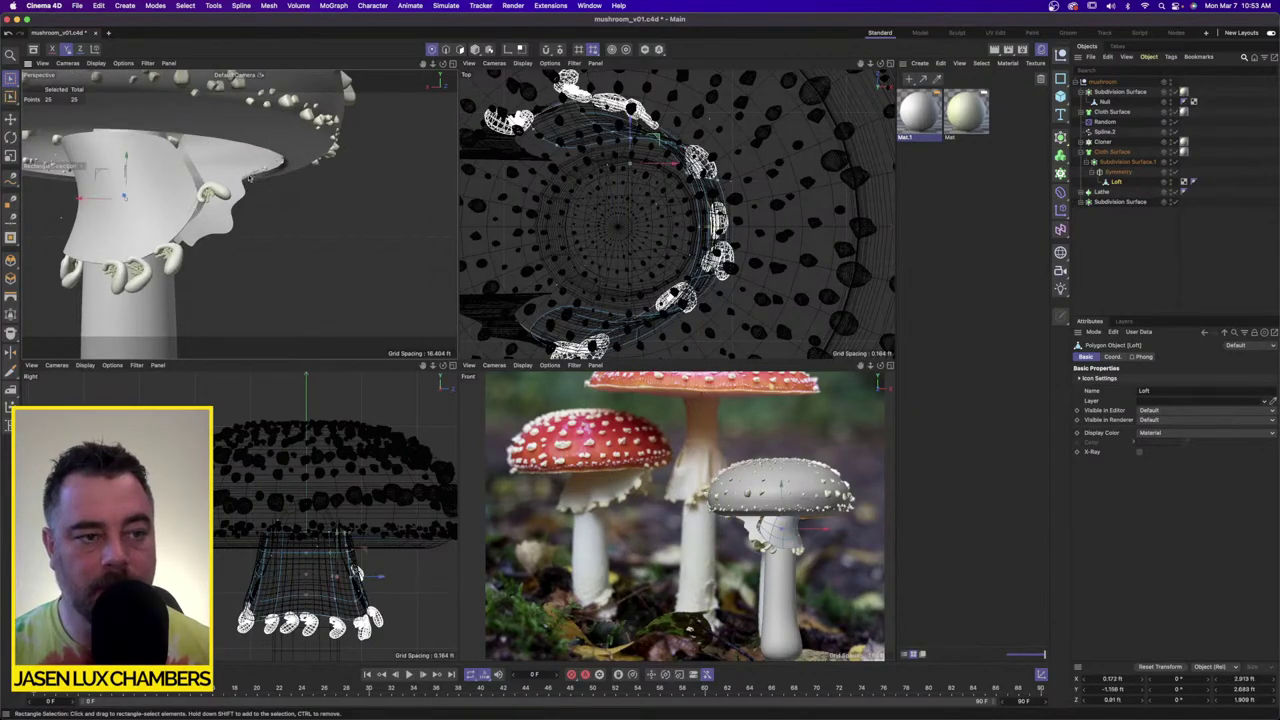
pyautogui.keyDown('alt'); pyautogui.moveTo(421, 84); pyautogui.dragTo(280, 297); pyautogui.keyUp('alt')
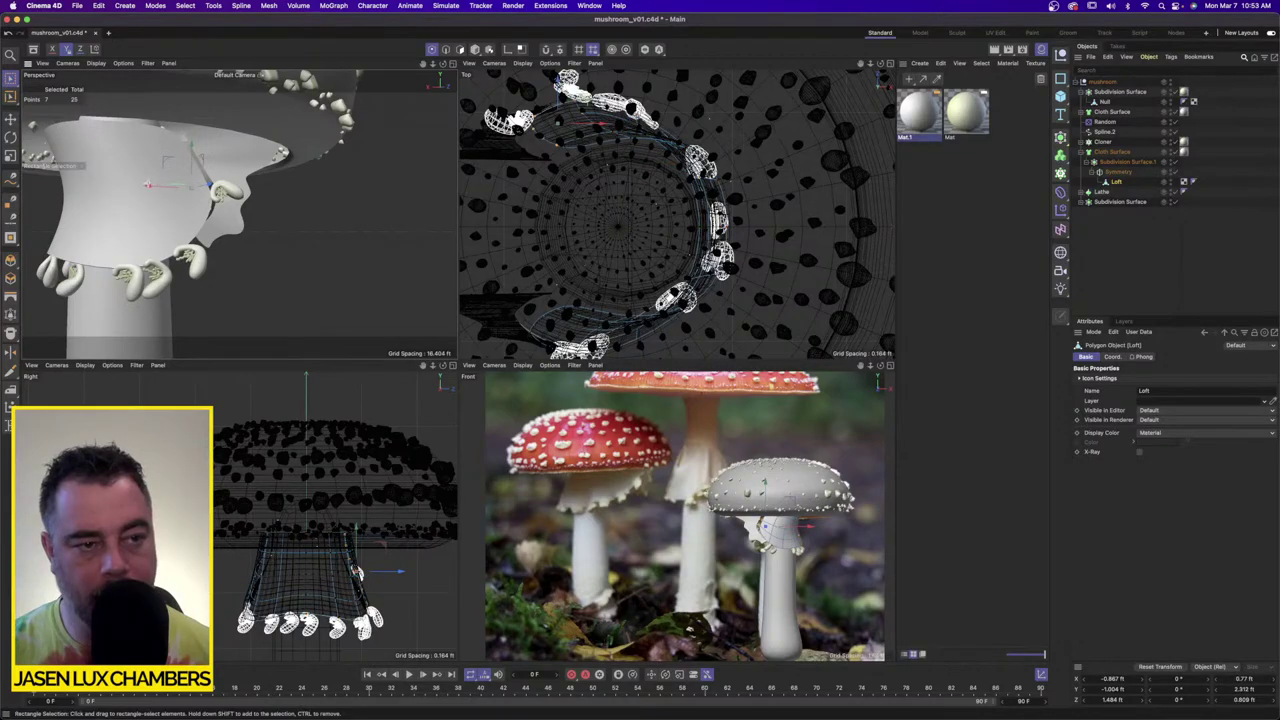
pyautogui.moveTo(150, 184); pyautogui.dragTo(254, 178)
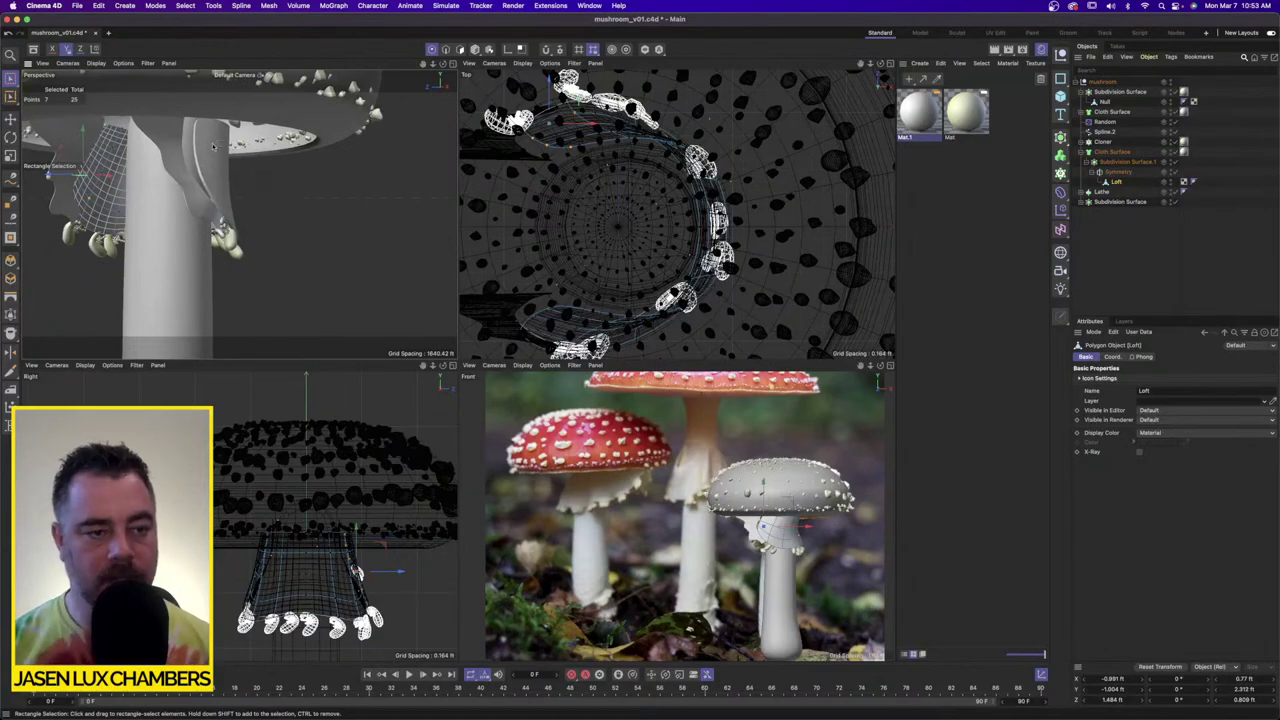
# Step: Undo the edge move, the Symmetry setup and the half deletion to restore the full Loft mesh
pyautogui.press('super+z')
pyautogui.press('super+z')
pyautogui.press('super+z')
pyautogui.press('super+z')
pyautogui.press('super+z')
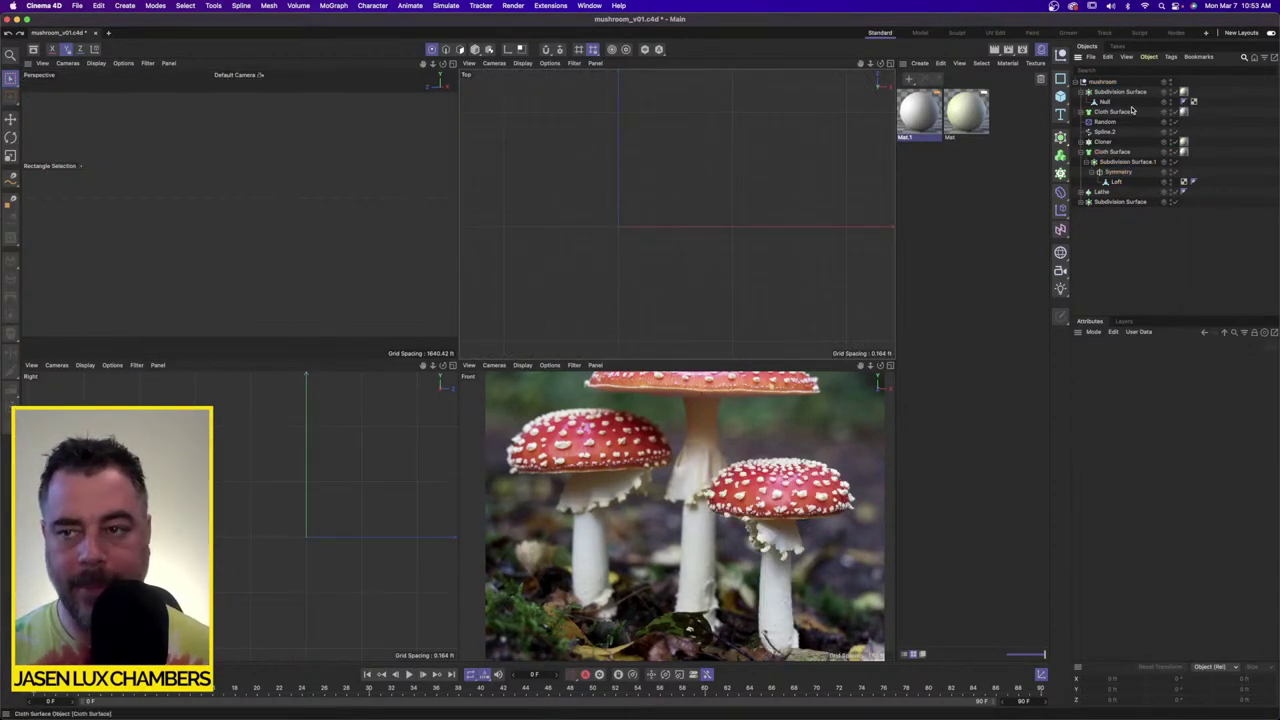
pyautogui.press('super+z')
pyautogui.press('super+z')
pyautogui.press('super+z')
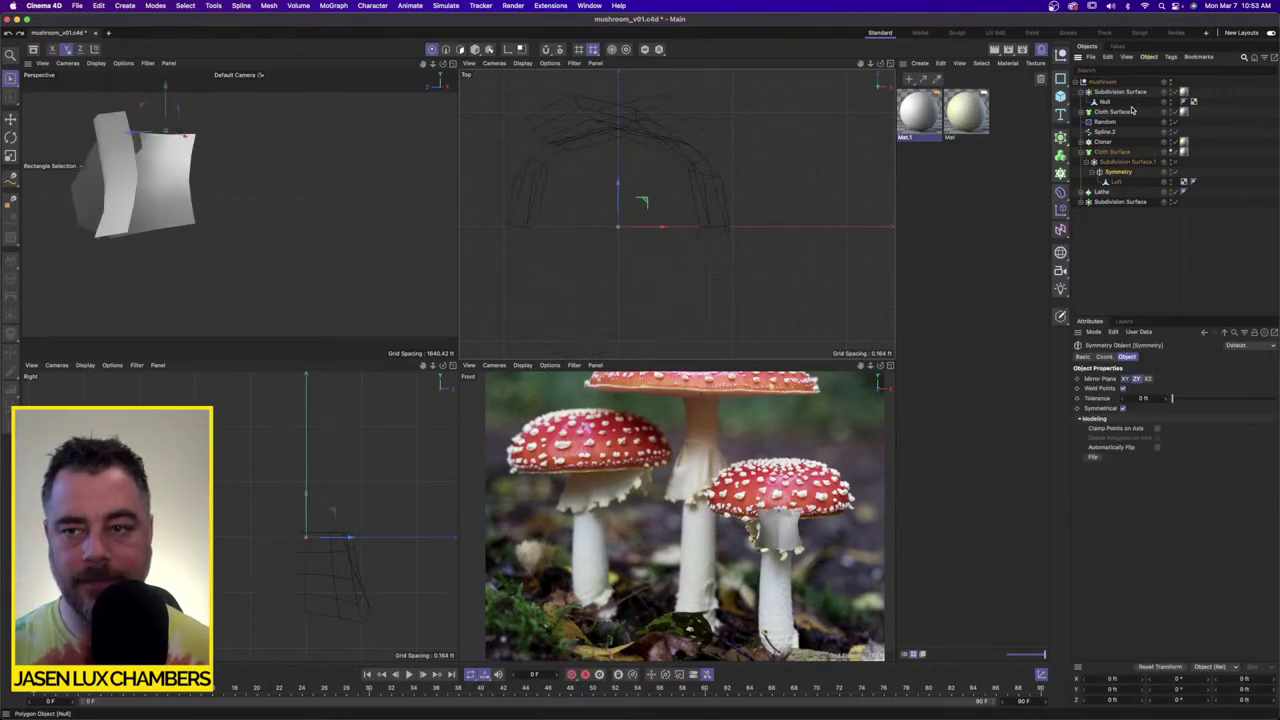
pyautogui.press('super+z')
pyautogui.press('super+z')
pyautogui.press('super+z')
pyautogui.press('super+z')
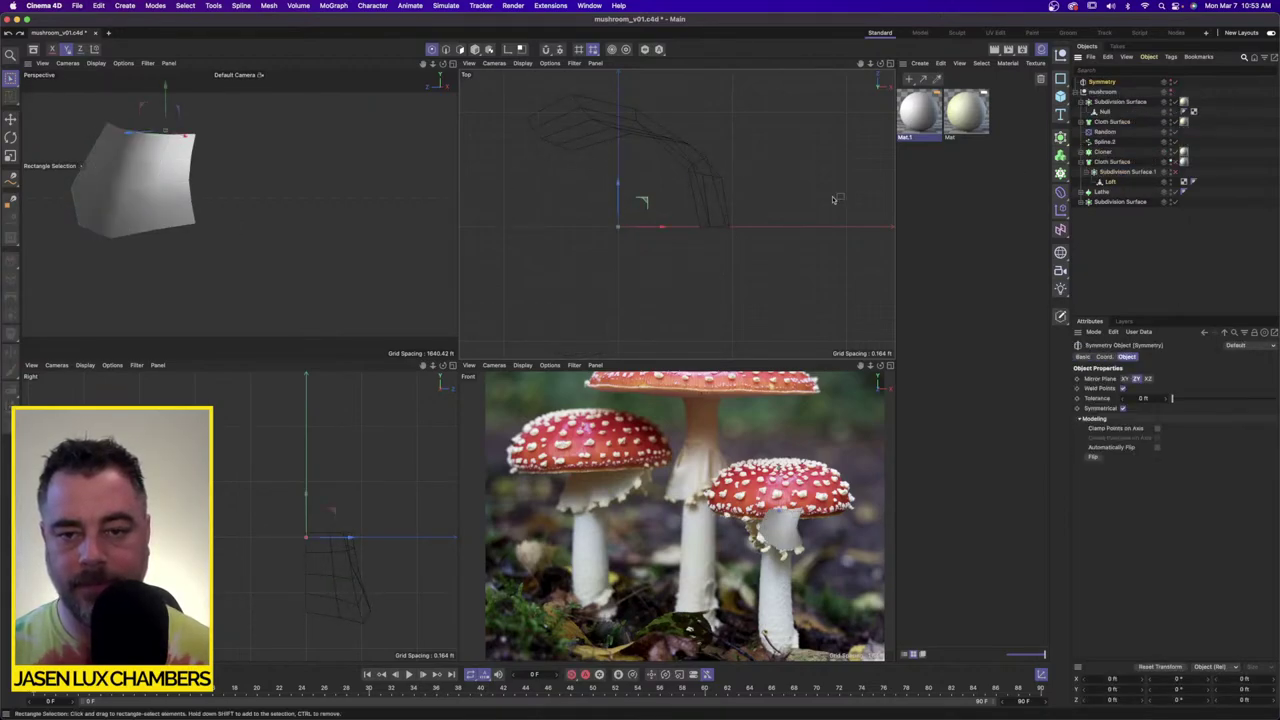
# Step: Delete the Loft points on the positive Z side and move the remaining center-line points outward to about X 1.537 ft
pyautogui.keyDown('alt'); pyautogui.moveTo(786, 246); pyautogui.dragTo(782, 248, button='middle'); pyautogui.keyUp('alt')
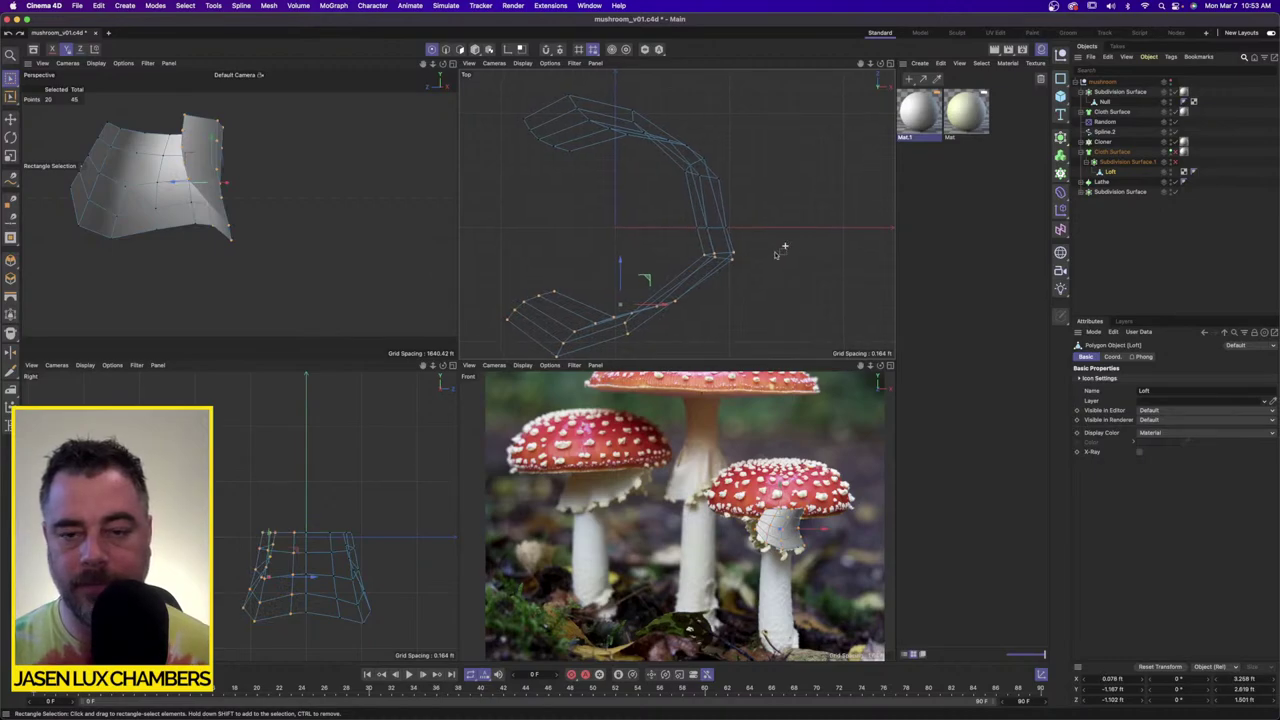
pyautogui.press('super+a')
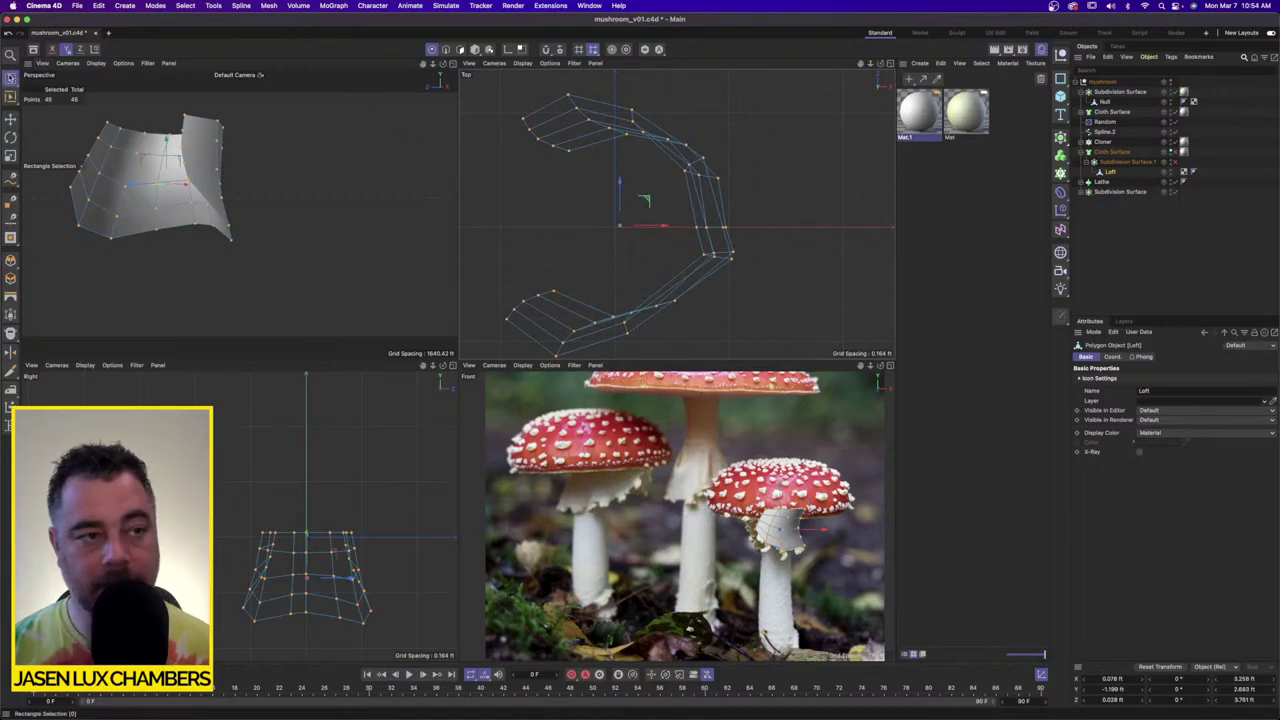
pyautogui.moveTo(11, 77); pyautogui.dragTo(57, 99)
pyautogui.moveTo(504, 78); pyautogui.dragTo(824, 213)
pyautogui.press('Delete')
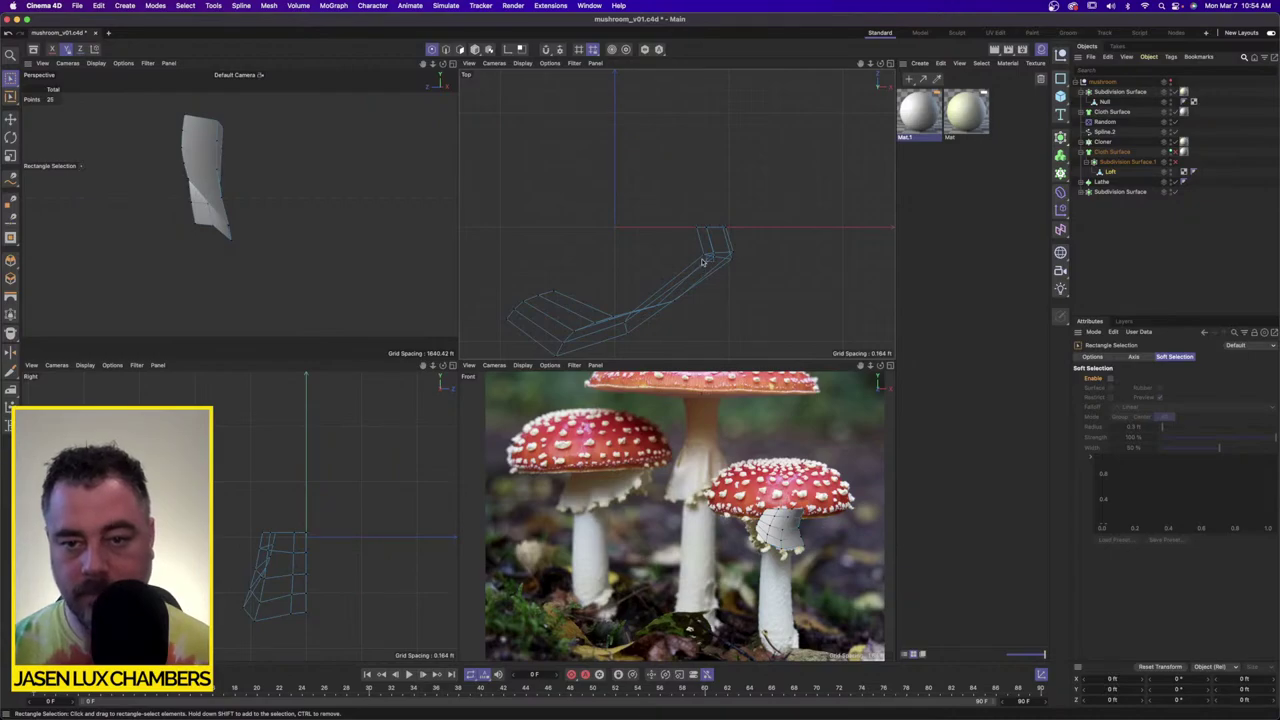
pyautogui.moveTo(677, 214); pyautogui.dragTo(765, 229)
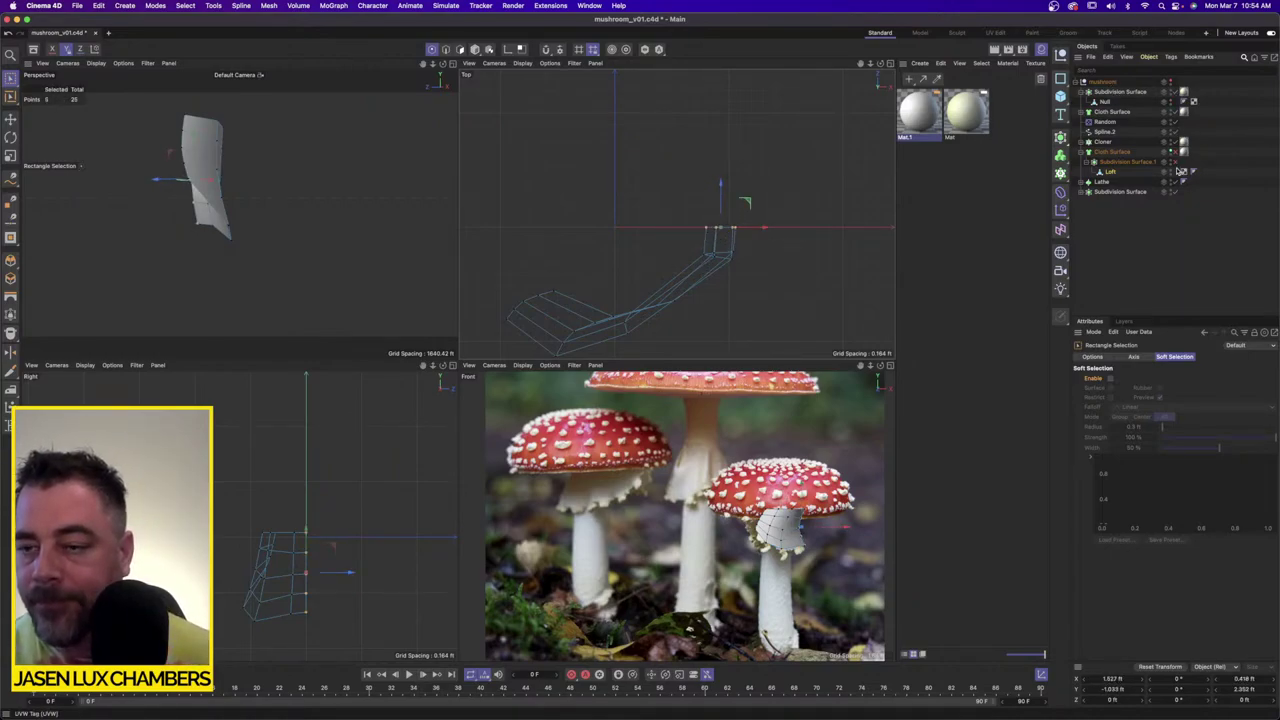
# Step: Mirror the remaining Loft half with a new Symmetry object inside Subdivision Surface.1, using the XY mirror plane
pyautogui.click(1061, 137)
pyautogui.click(1105, 249)
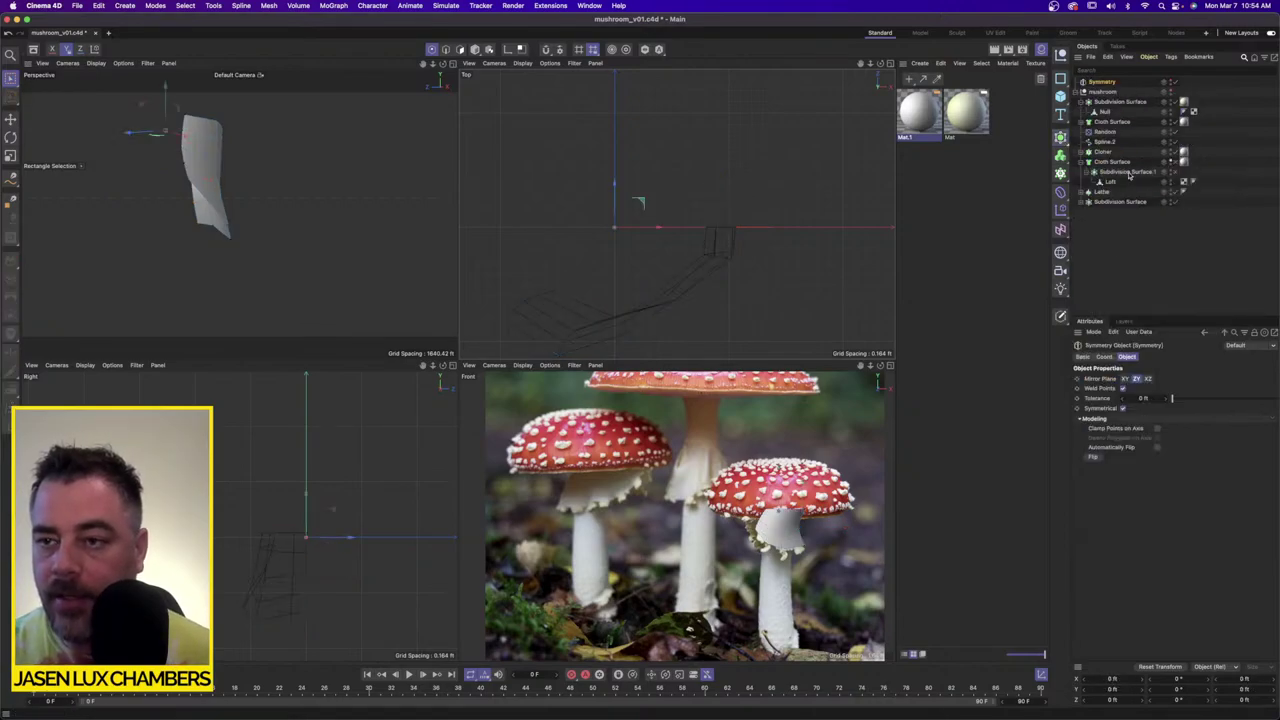
pyautogui.moveTo(1105, 82); pyautogui.dragTo(1129, 175)
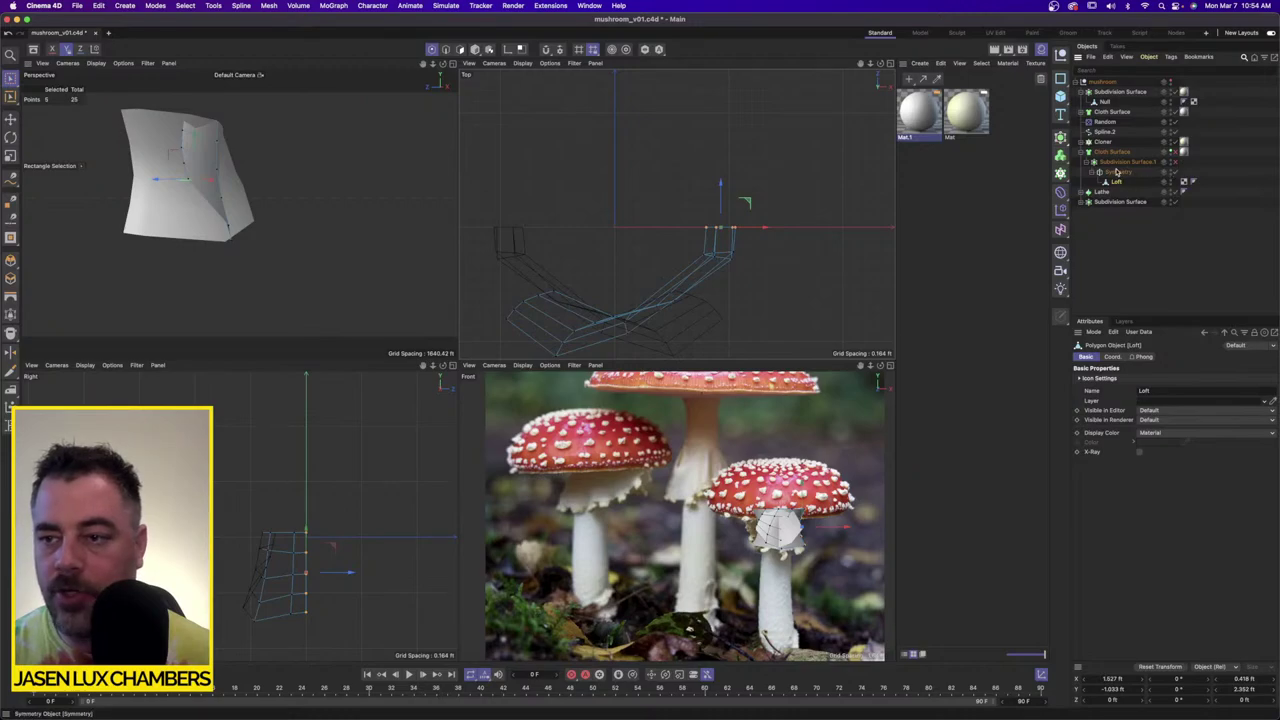
pyautogui.click(1126, 161)
pyautogui.click(1118, 172)
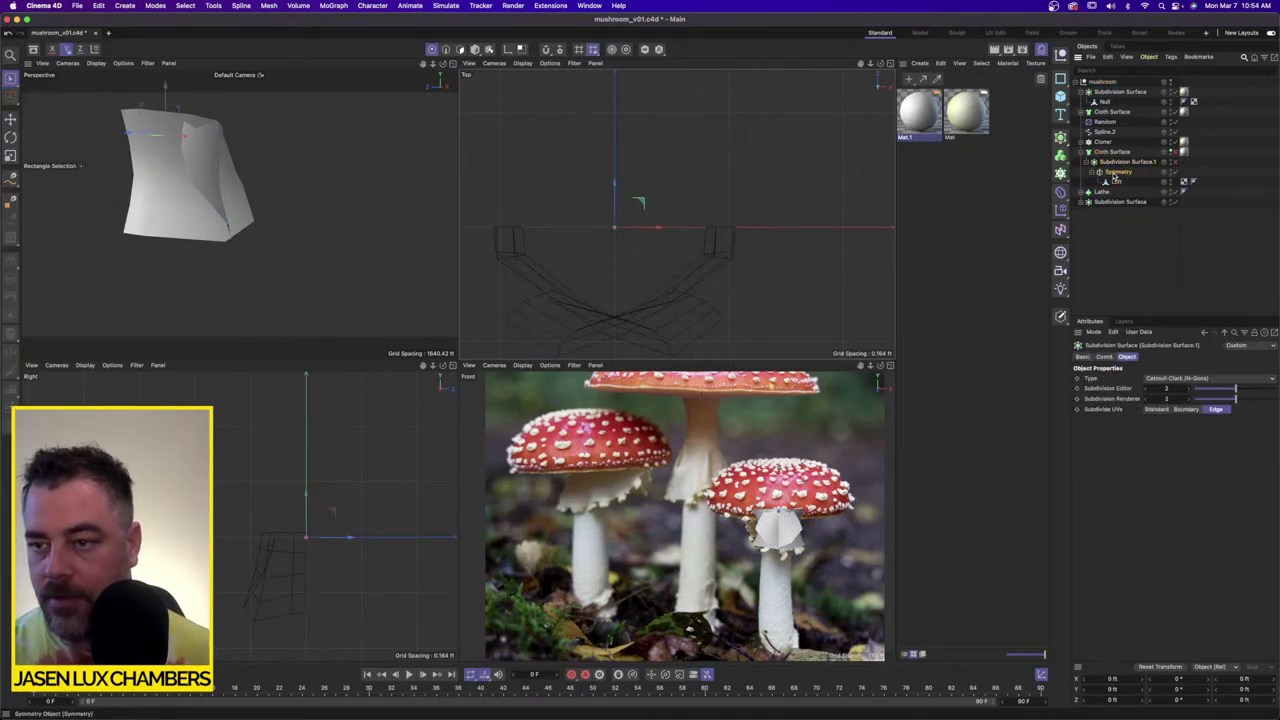
pyautogui.click(1125, 379)
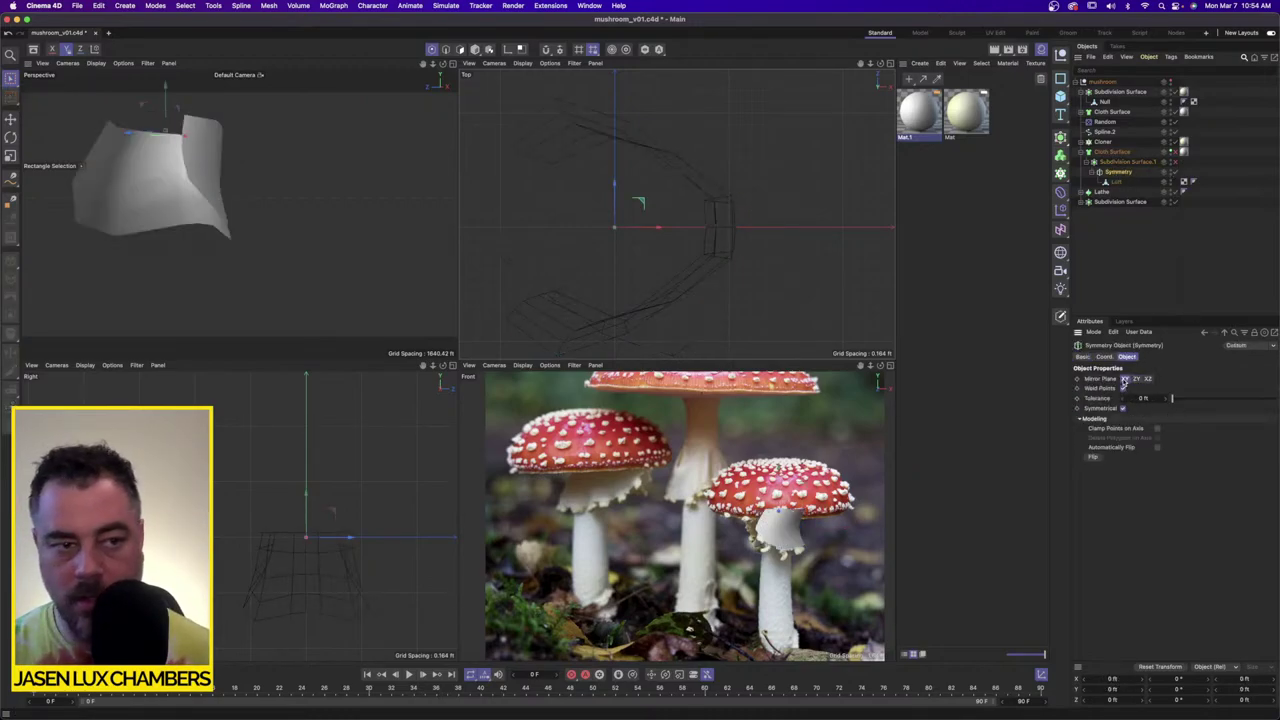
# Step: Turn the skirt's Subdivision Surface.1 and Cloth Surface back on, reset the Cloth Surface's viewport visibility, and unhide the whole mushroom group
pyautogui.click(1175, 162)
pyautogui.click(1175, 152)
pyautogui.click(1171, 150)
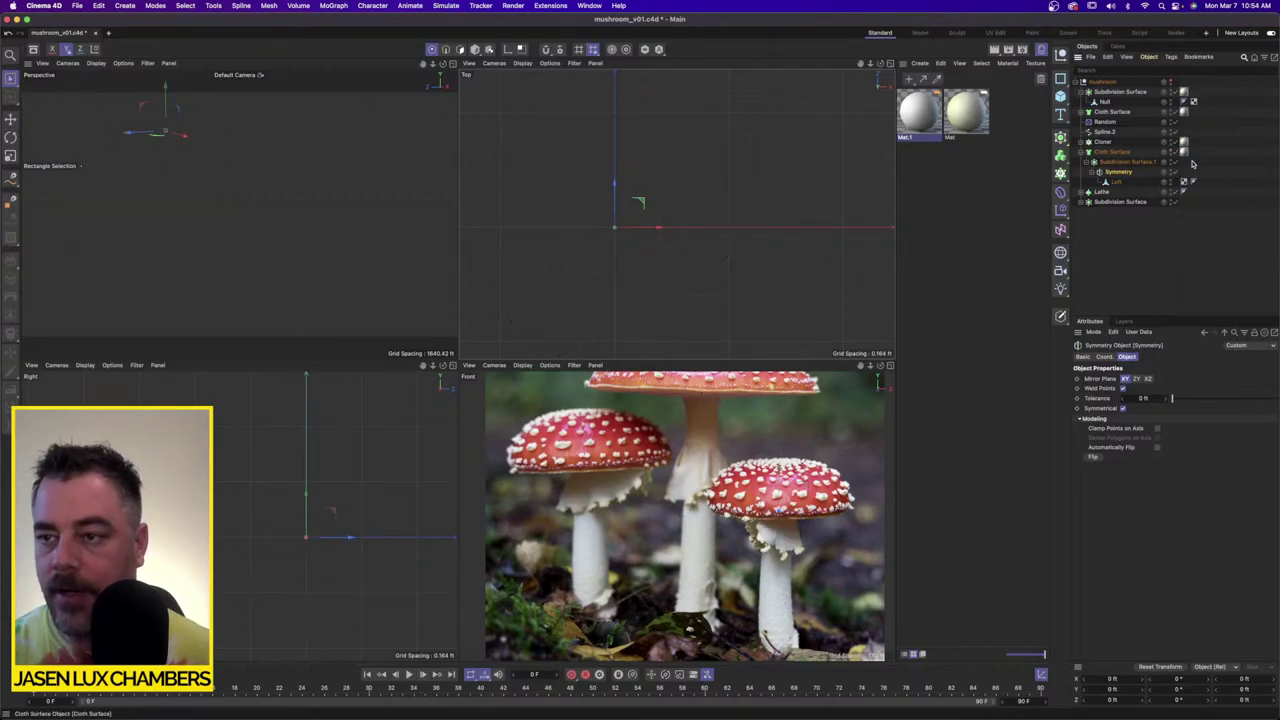
pyautogui.click(1219, 167)
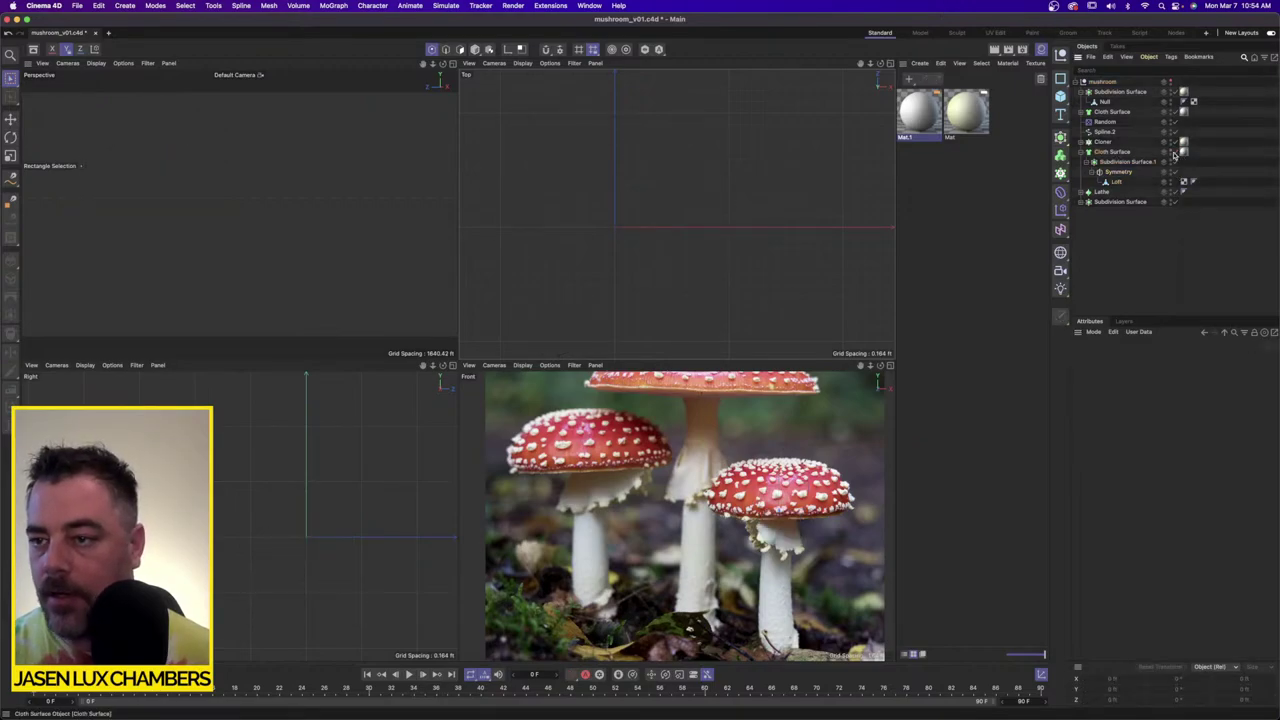
pyautogui.click(1172, 81)
pyautogui.keyDown('alt'); pyautogui.moveTo(328, 187); pyautogui.dragTo(400, 182); pyautogui.keyUp('alt')
pyautogui.scroll(-8, 400, 181)
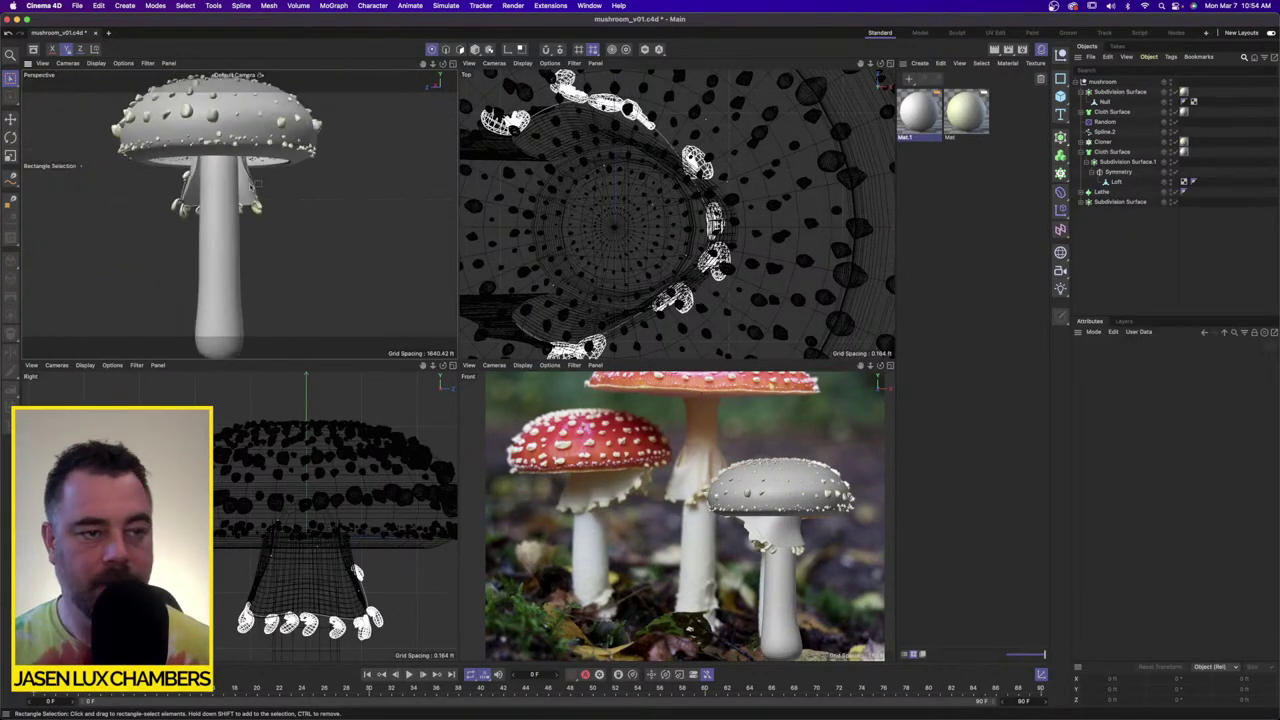
# Step: Create a new material and load a Gradient shader of type 2D - V as its Color texture
pyautogui.scroll(-3, 198, 173)
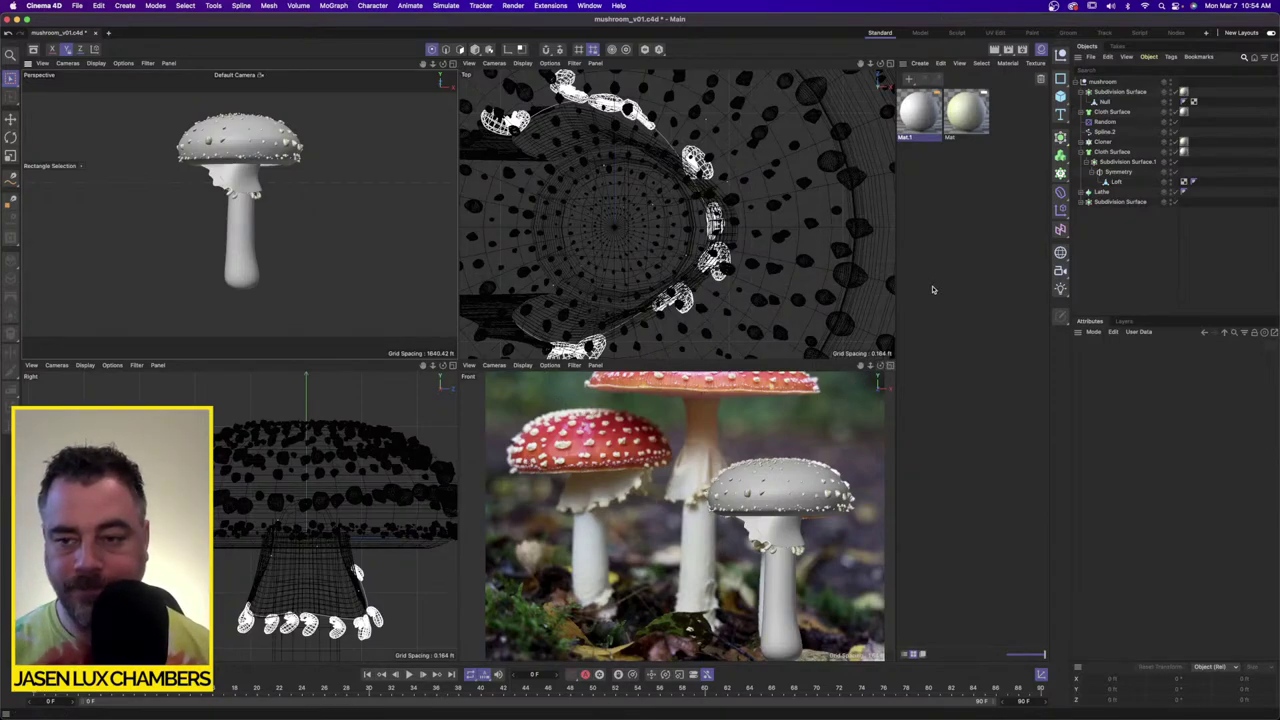
pyautogui.doubleClick(947, 149)
pyautogui.doubleClick(923, 110)
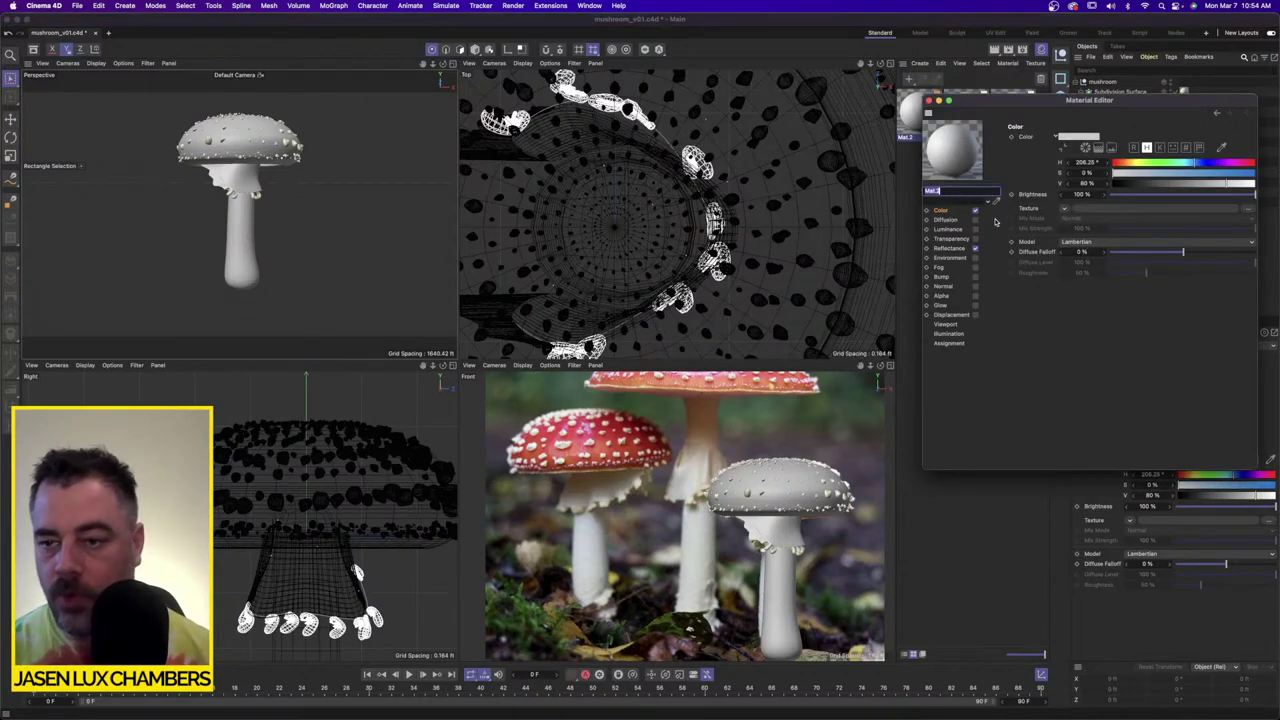
pyautogui.click(1064, 209)
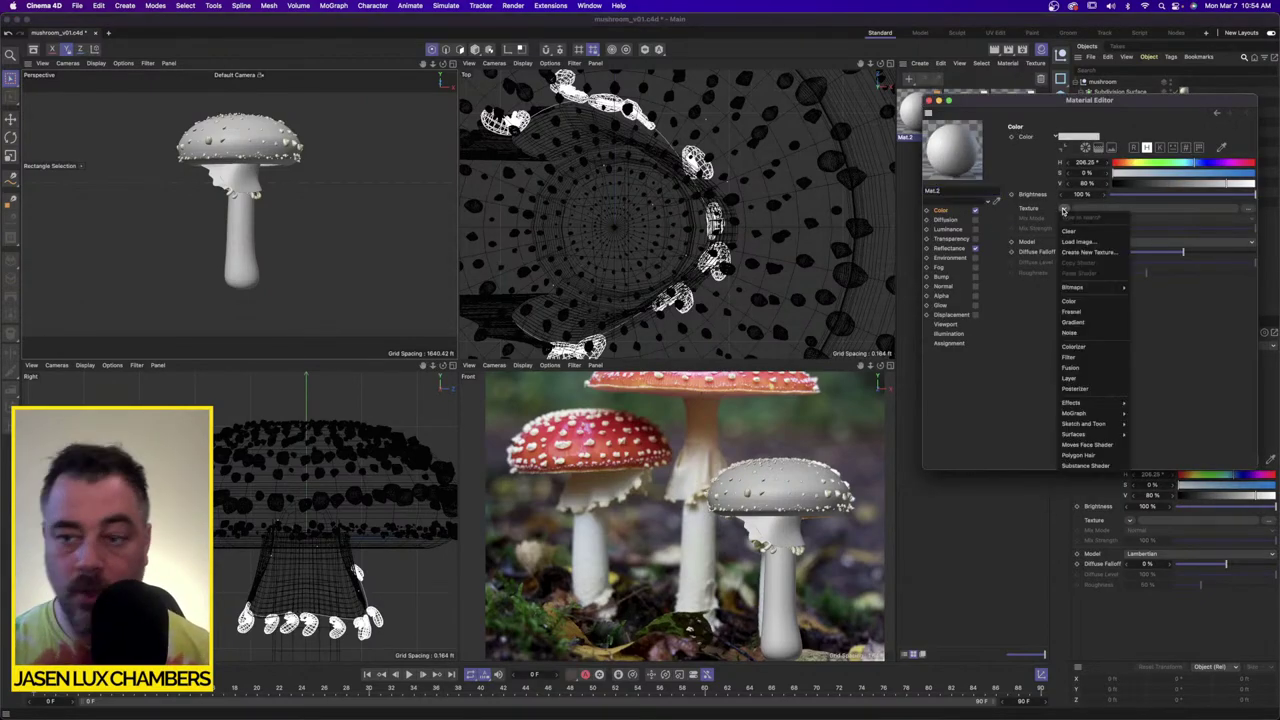
pyautogui.click(1073, 322)
pyautogui.click(1072, 232)
pyautogui.click(1075, 250)
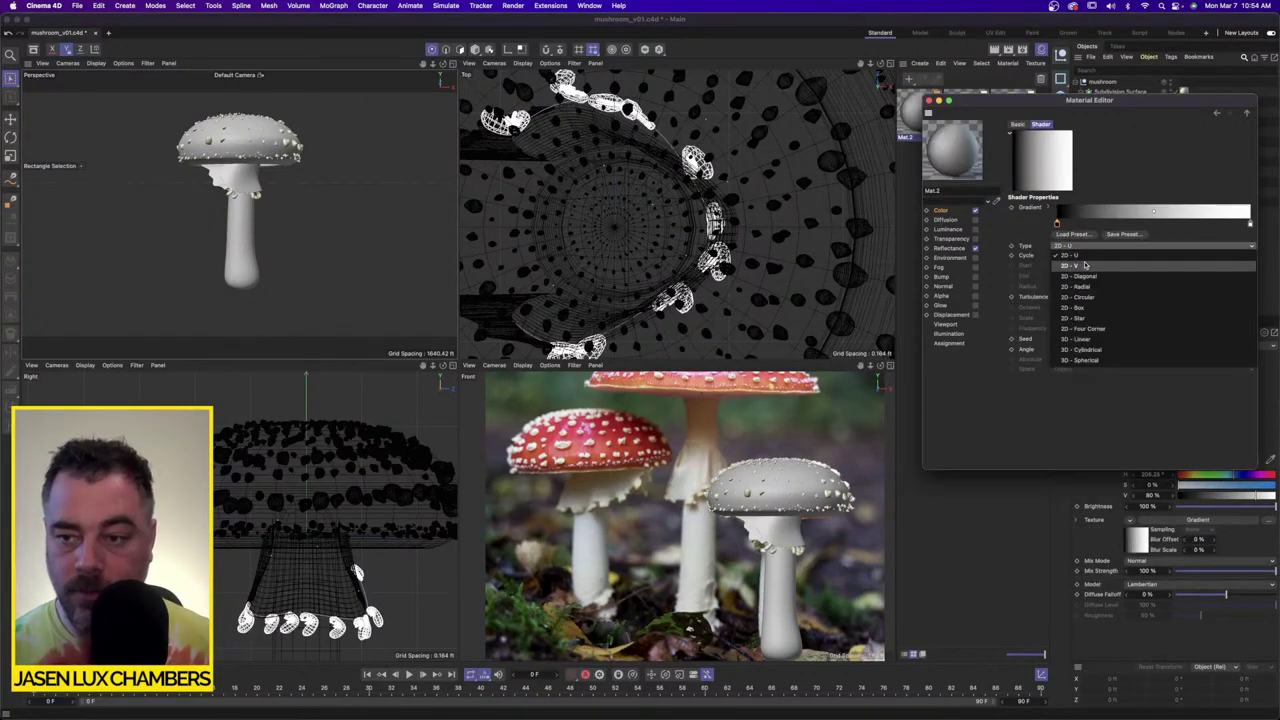
pyautogui.click(1094, 261)
pyautogui.scroll(2, 1083, 227)
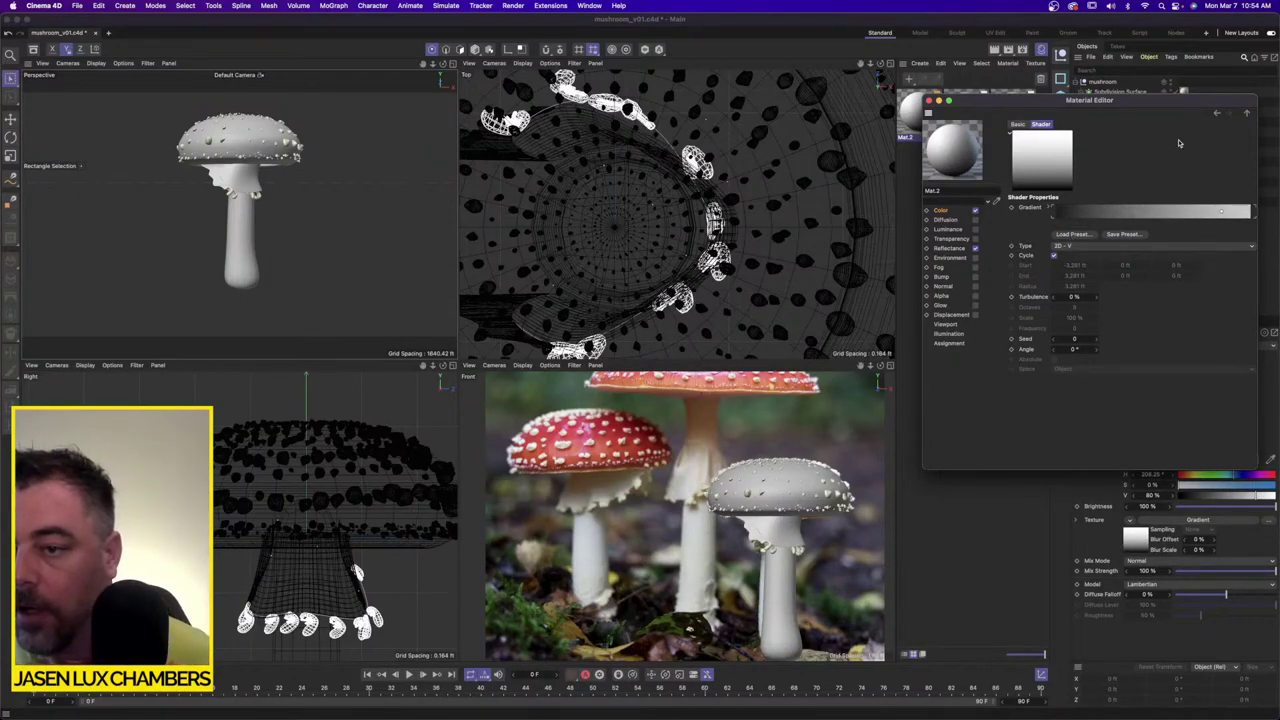
# Step: Color the gradient's end knot with red sampled from the reference cap, raising saturation to 91% and darkening its value to about 58%
pyautogui.click(944, 212)
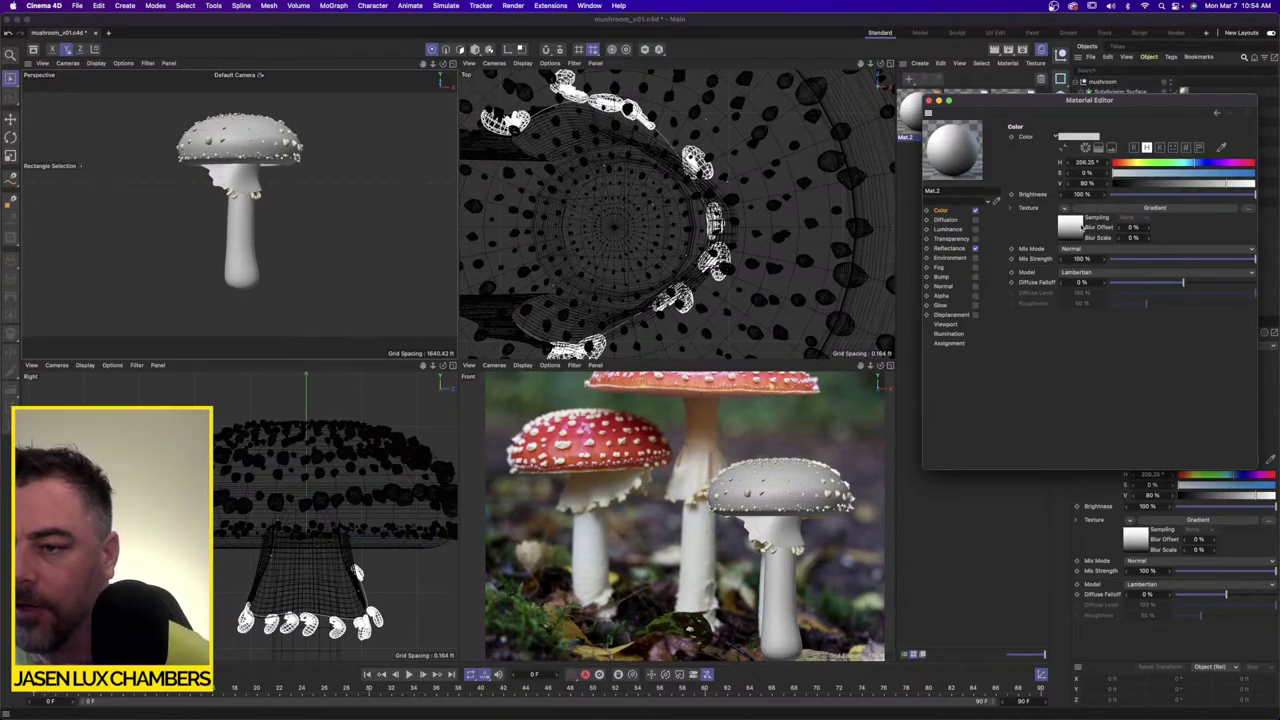
pyautogui.click(1080, 227)
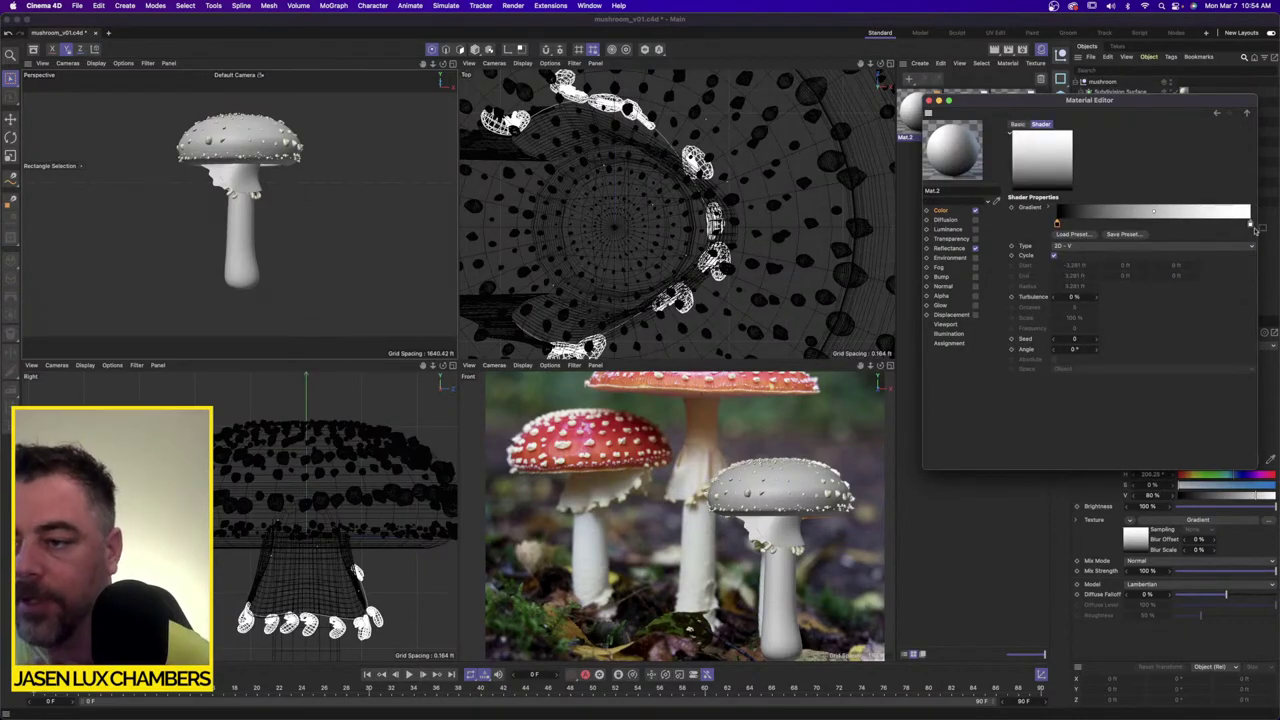
pyautogui.doubleClick(1251, 225)
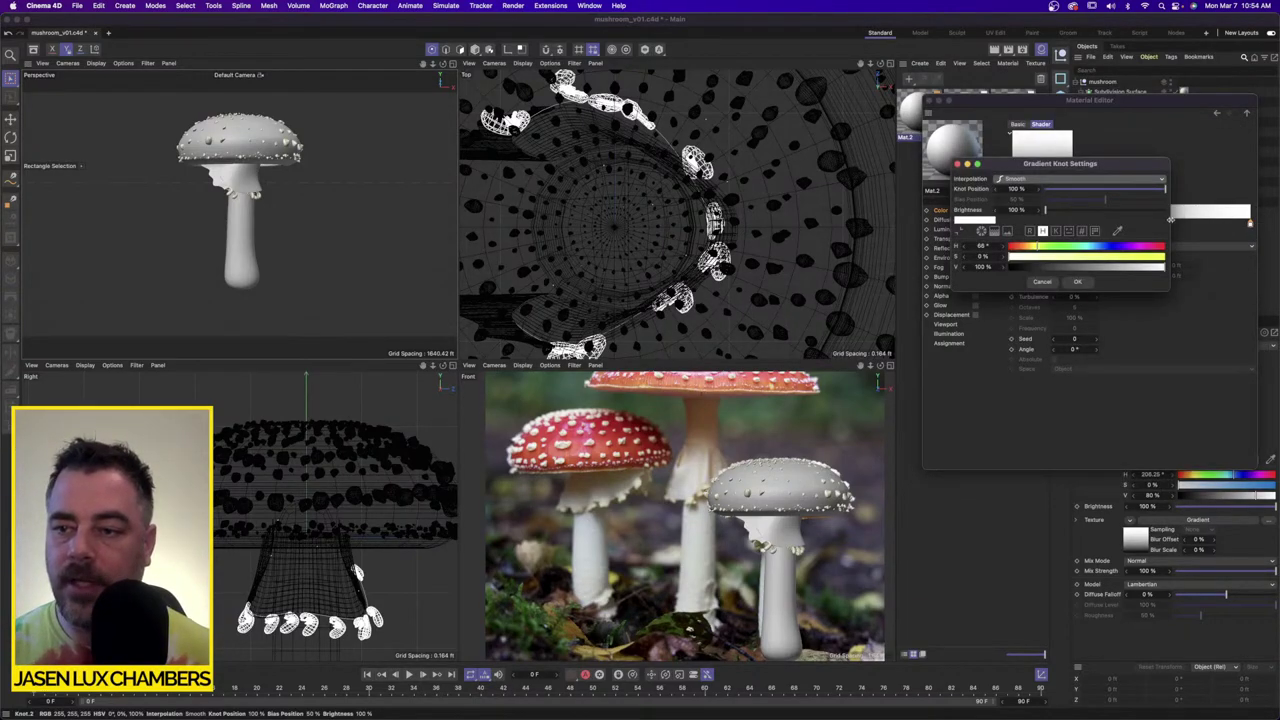
pyautogui.click(1117, 231)
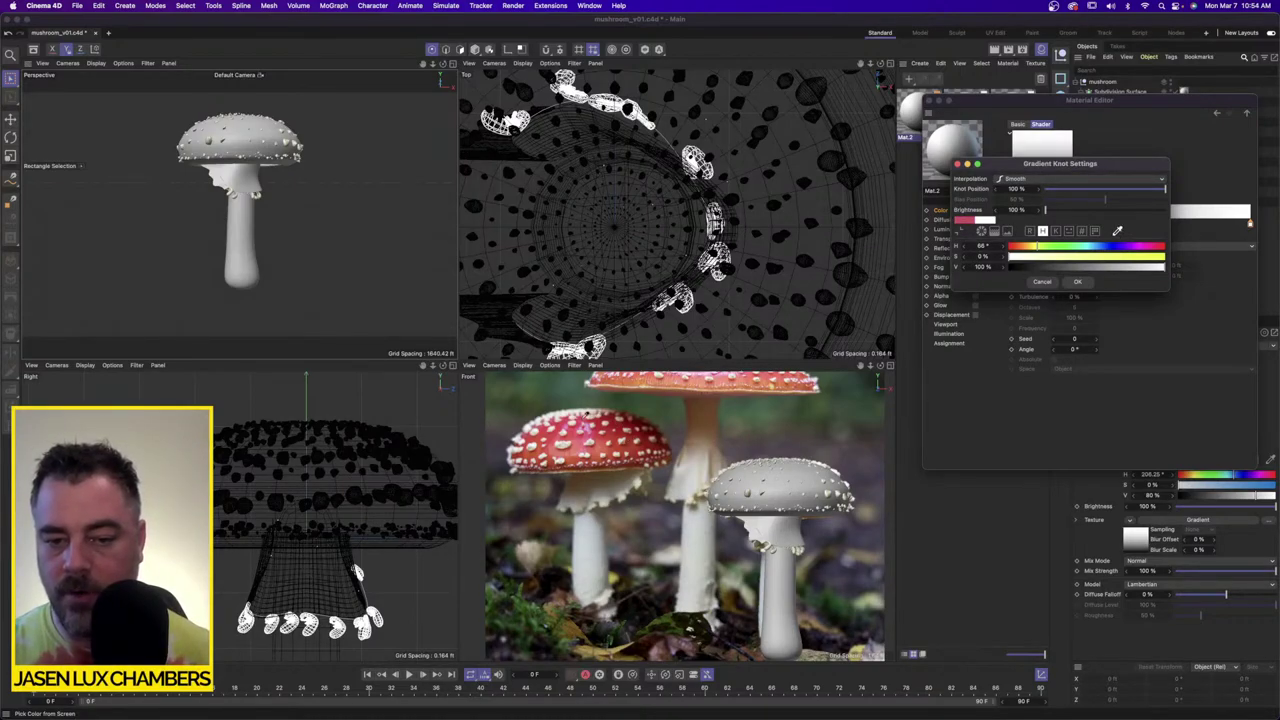
pyautogui.click(586, 415)
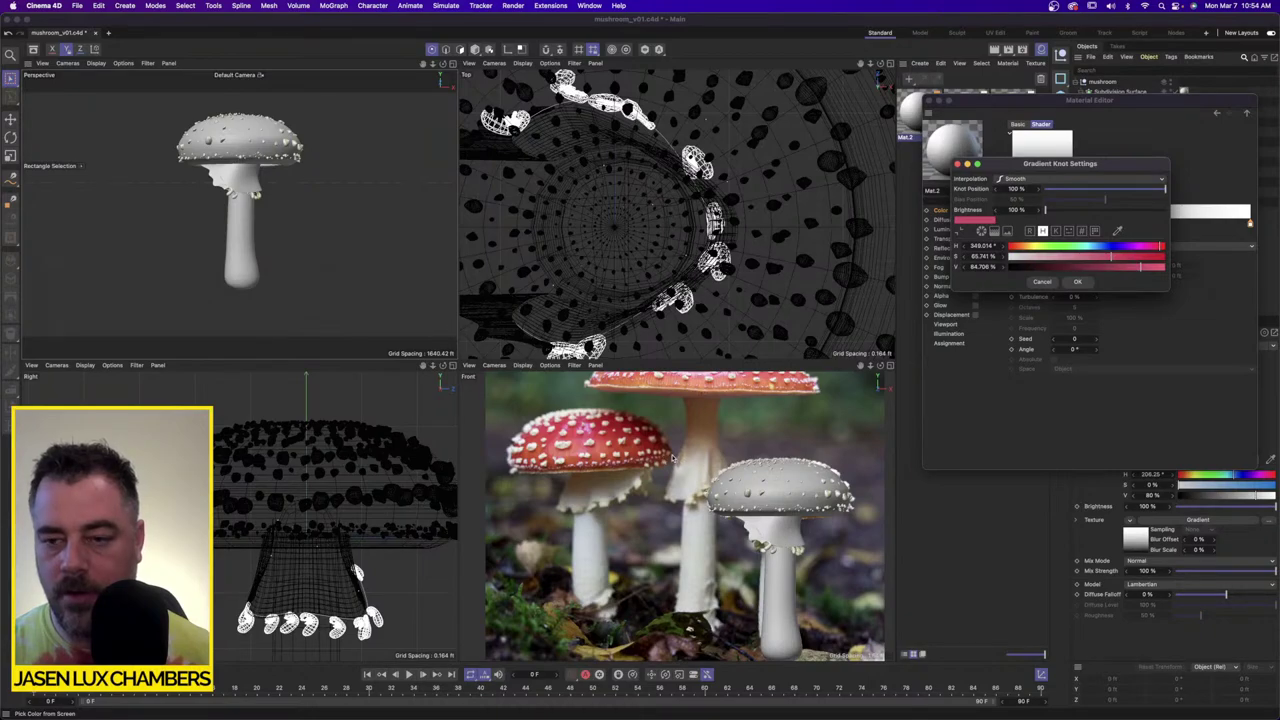
pyautogui.click(1151, 259)
pyautogui.moveTo(1140, 267); pyautogui.dragTo(1097, 270)
pyautogui.click(1078, 283)
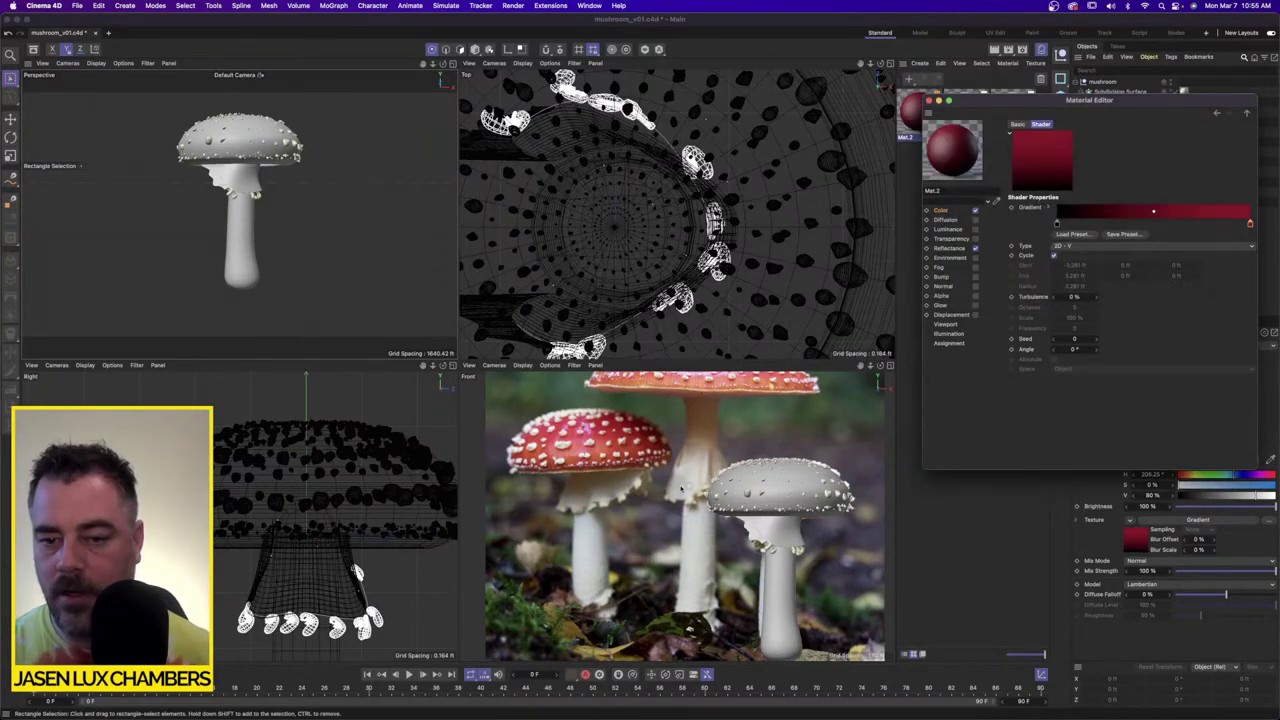
# Step: Color the gradient's start knot with an orange sampled from the tallest reference mushroom's cap and increase its saturation
pyautogui.scroll(-3, 709, 440)
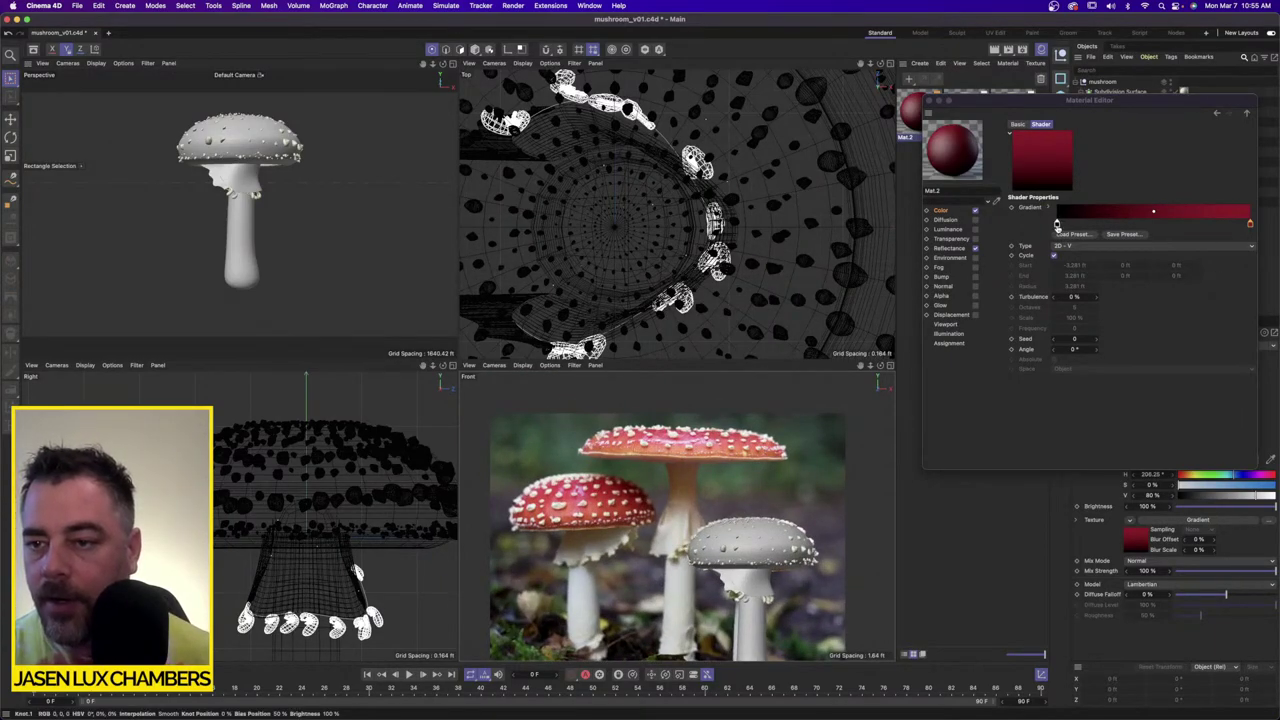
pyautogui.doubleClick(1057, 225)
pyautogui.click(1114, 234)
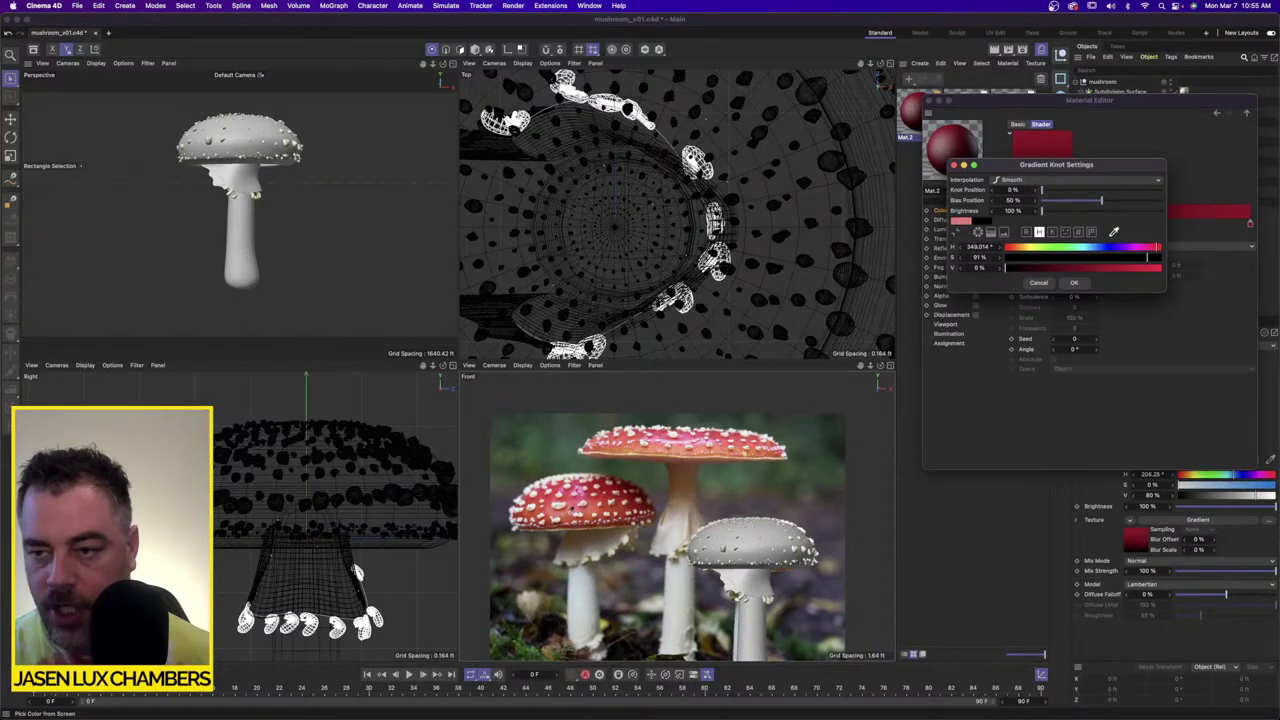
pyautogui.click(573, 508)
pyautogui.moveTo(1024, 247); pyautogui.dragTo(1017, 248)
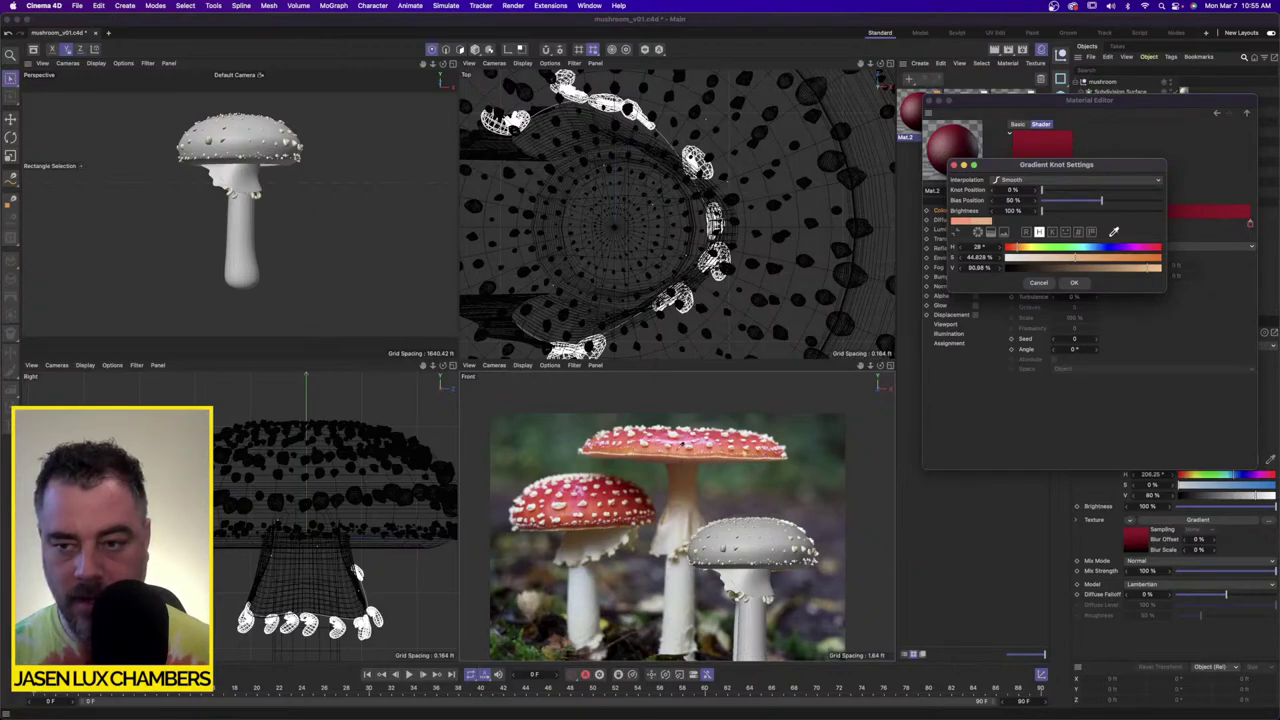
pyautogui.click(682, 444)
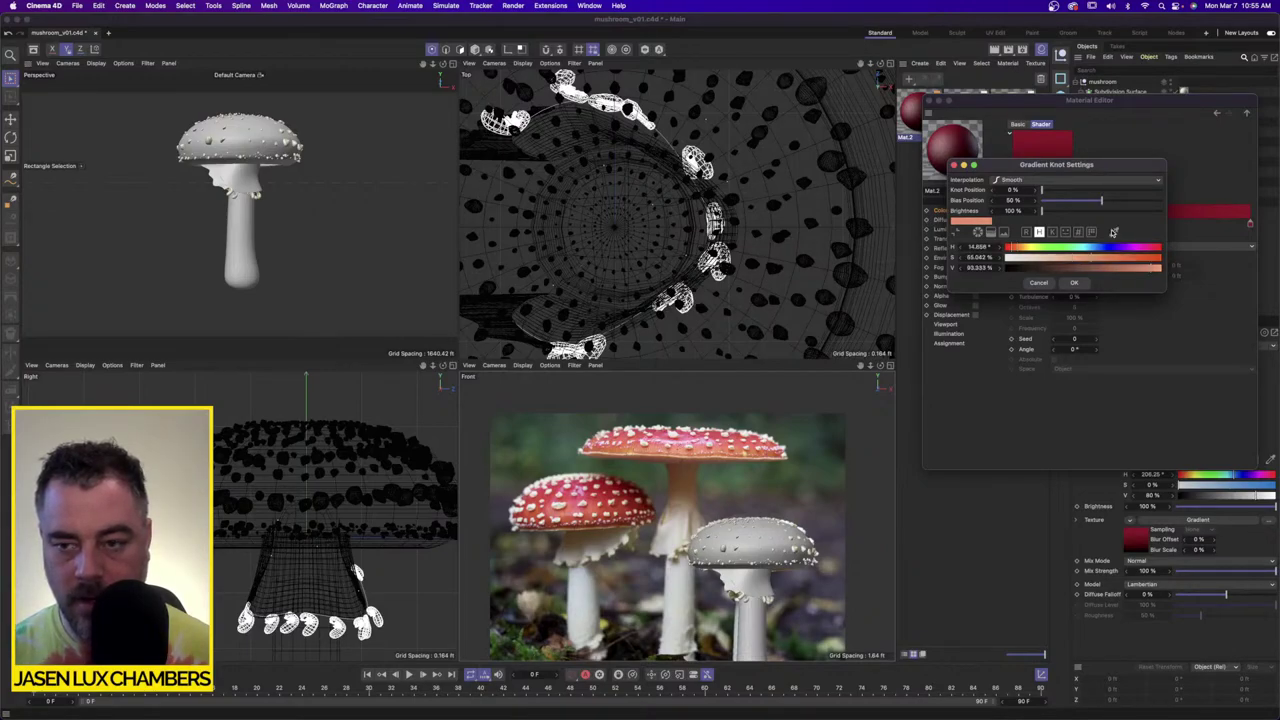
pyautogui.moveTo(1098, 263); pyautogui.dragTo(1136, 261)
pyautogui.click(1076, 283)
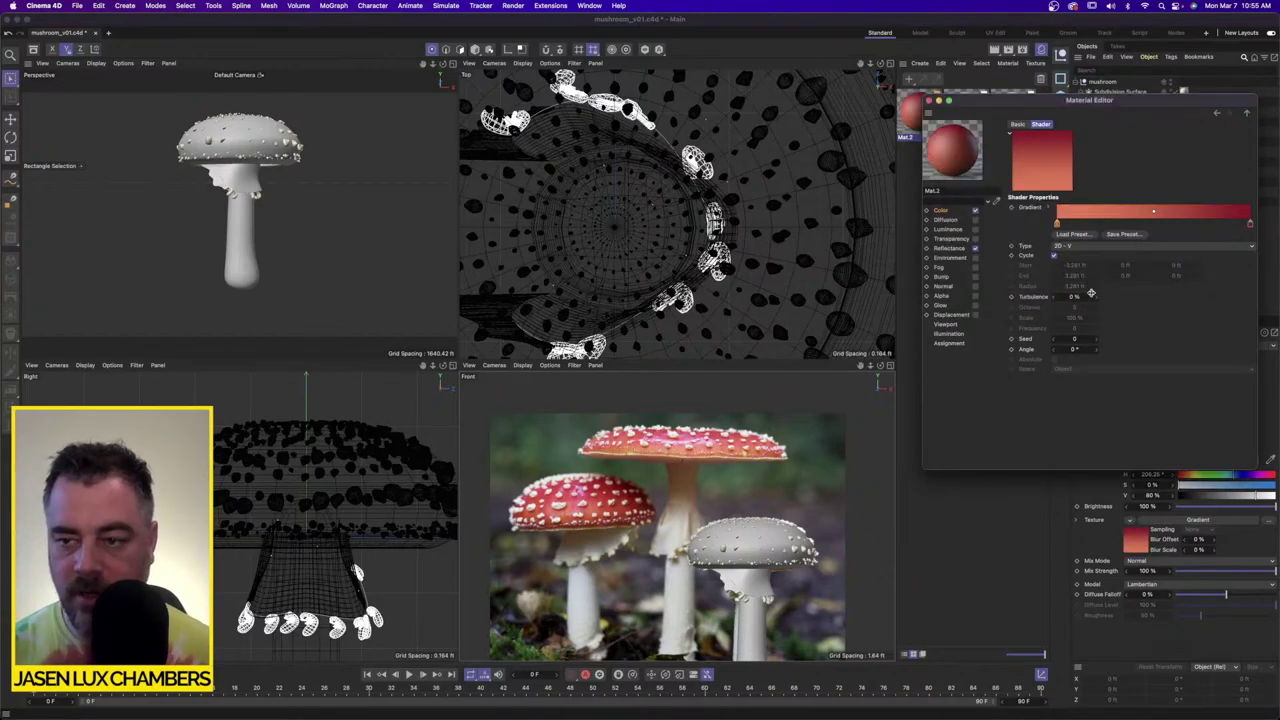
# Step: Apply Mat.2 to the Lathe cap and set its material tag's projection to Flat
pyautogui.moveTo(960, 101); pyautogui.dragTo(1016, 136)
pyautogui.moveTo(934, 122); pyautogui.dragTo(260, 163)
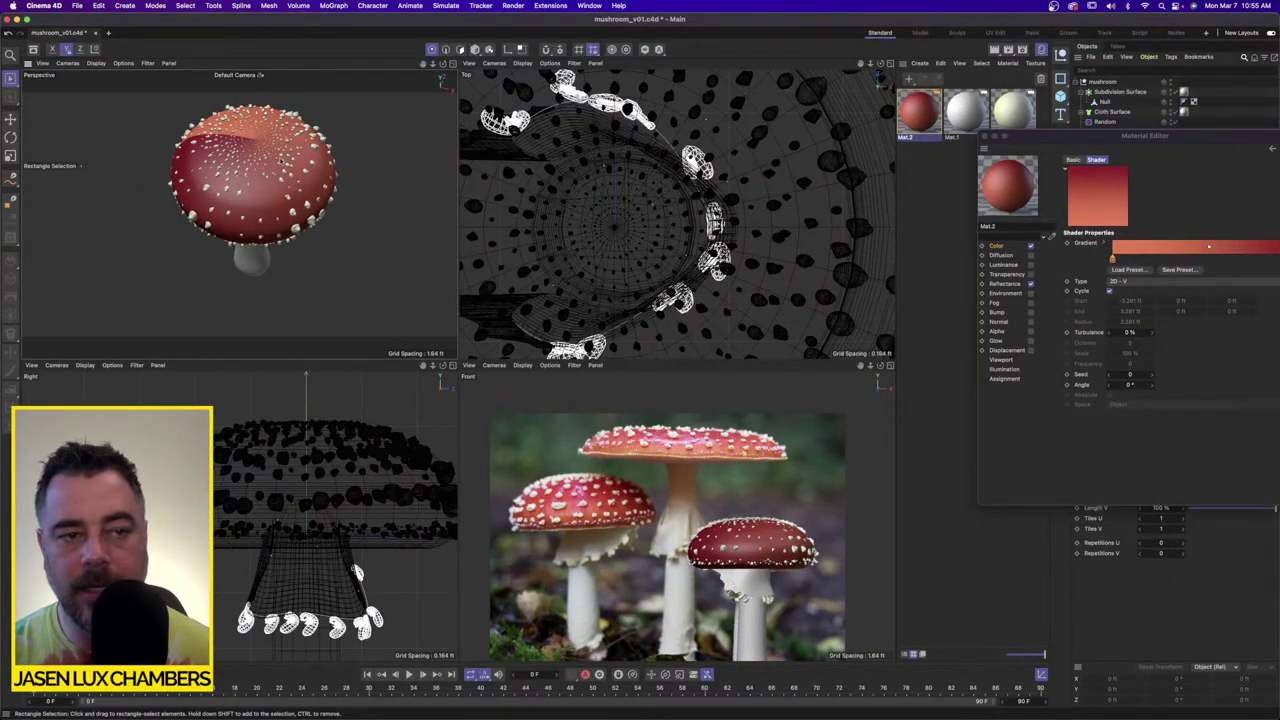
pyautogui.click(984, 136)
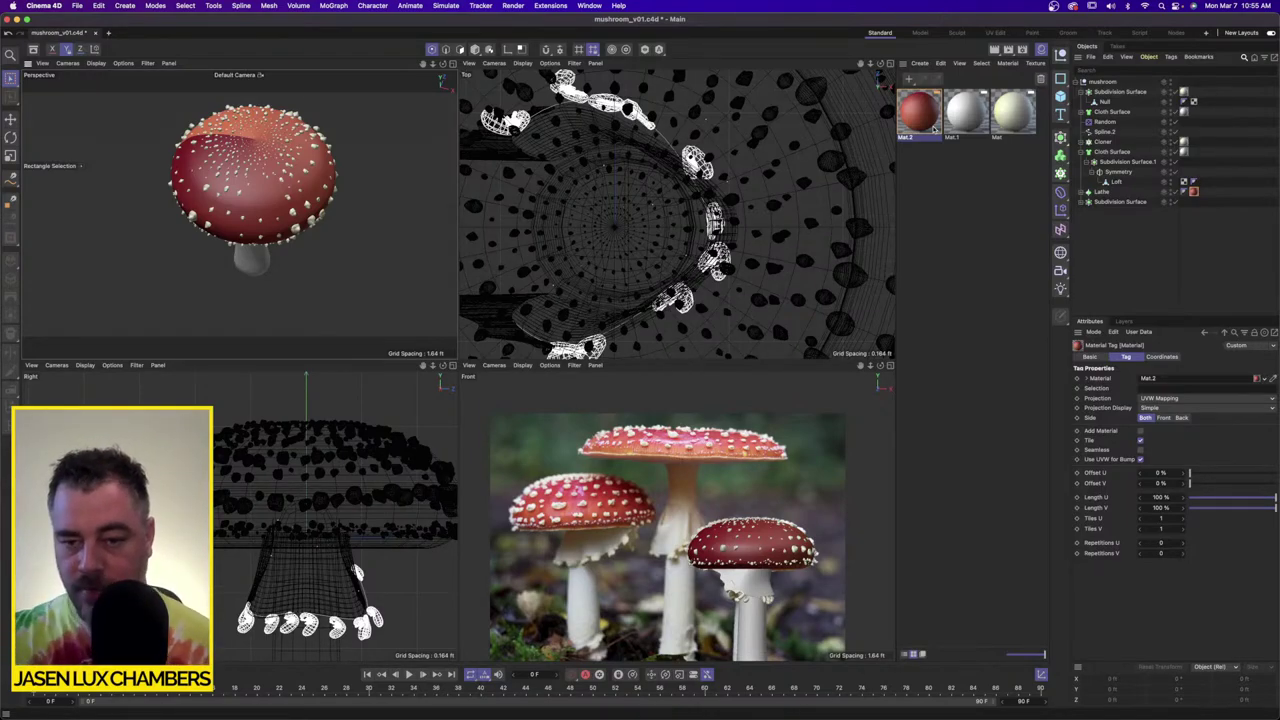
pyautogui.click(1103, 193)
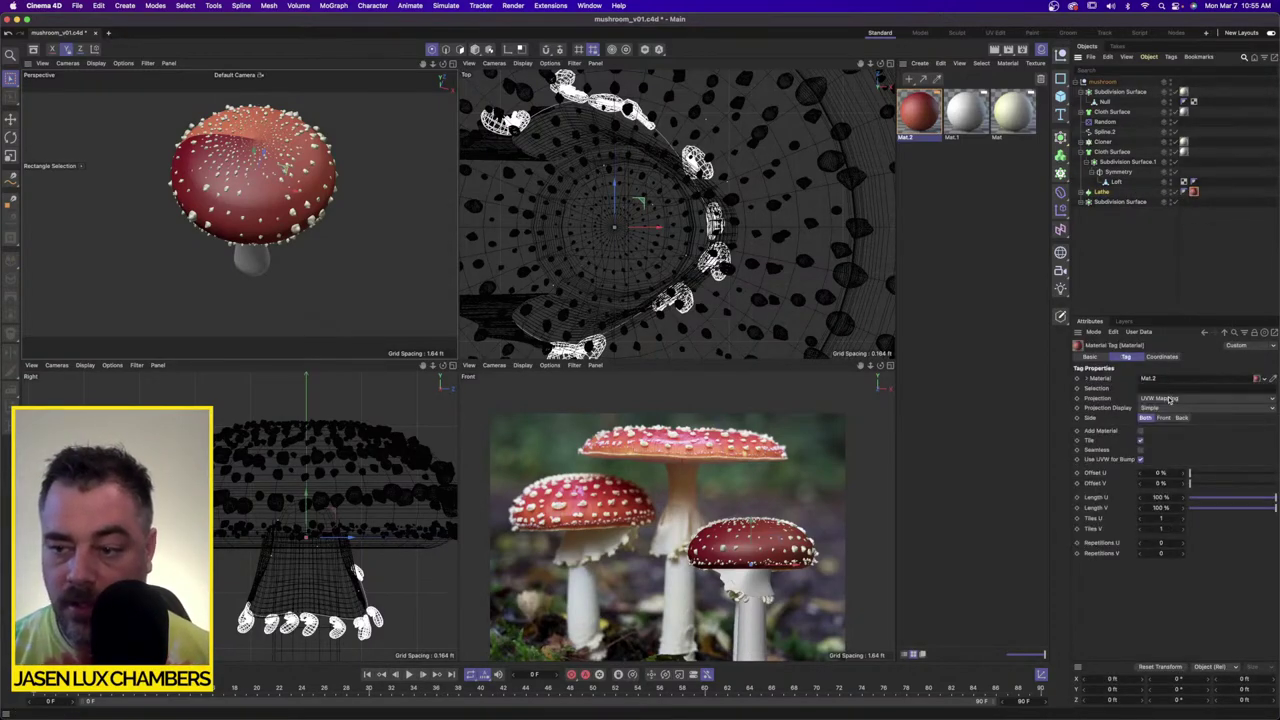
pyautogui.click(1170, 399)
pyautogui.click(1170, 430)
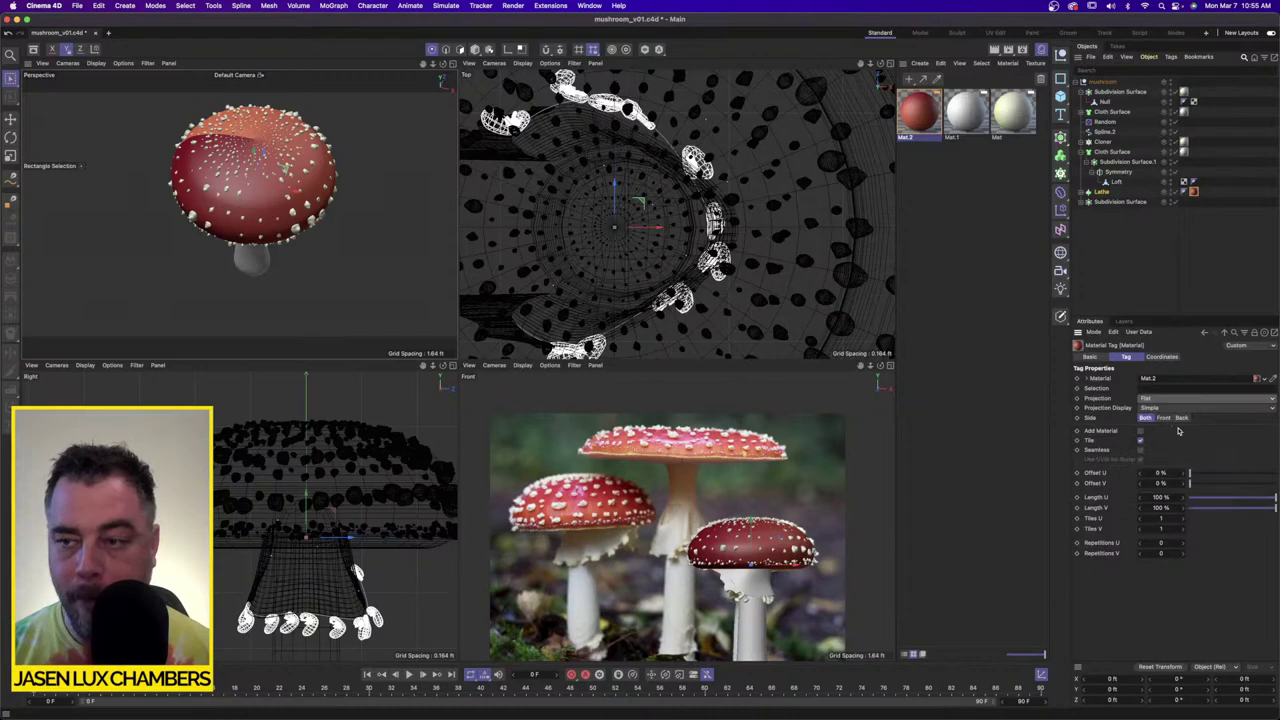
pyautogui.click(1171, 58)
pyautogui.click(1239, 281)
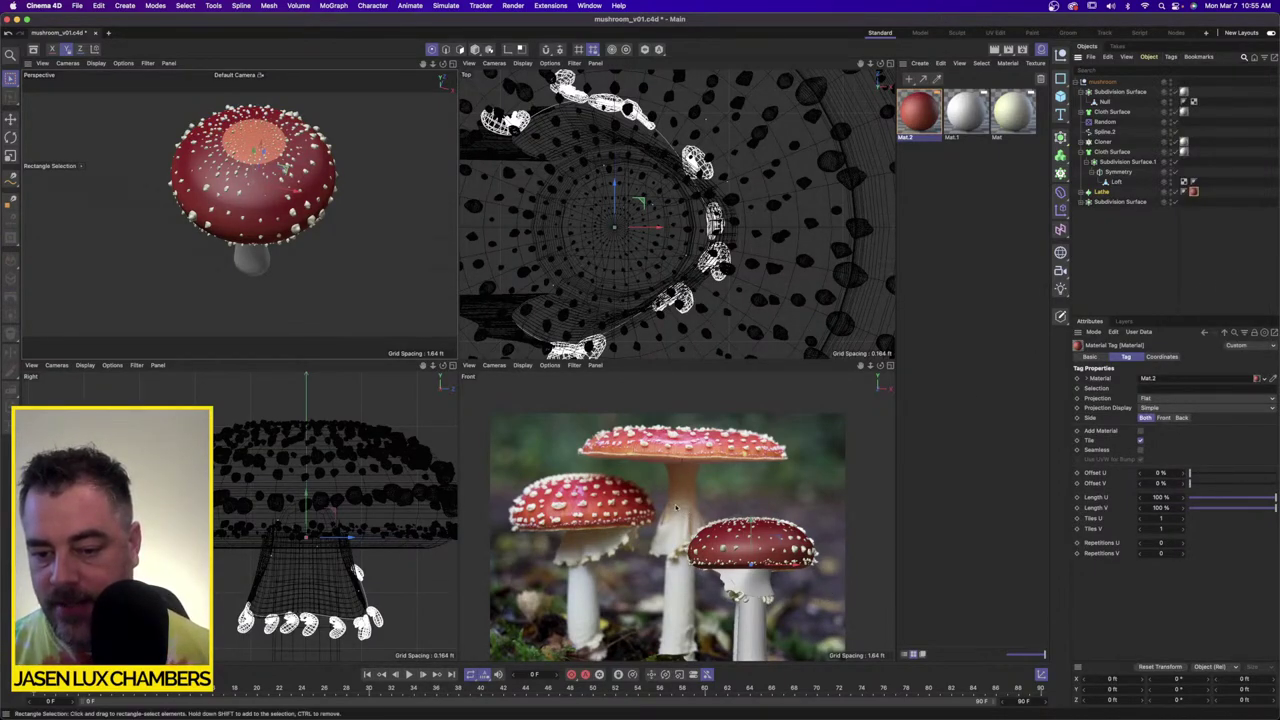
pyautogui.click(1171, 57)
pyautogui.click(1216, 283)
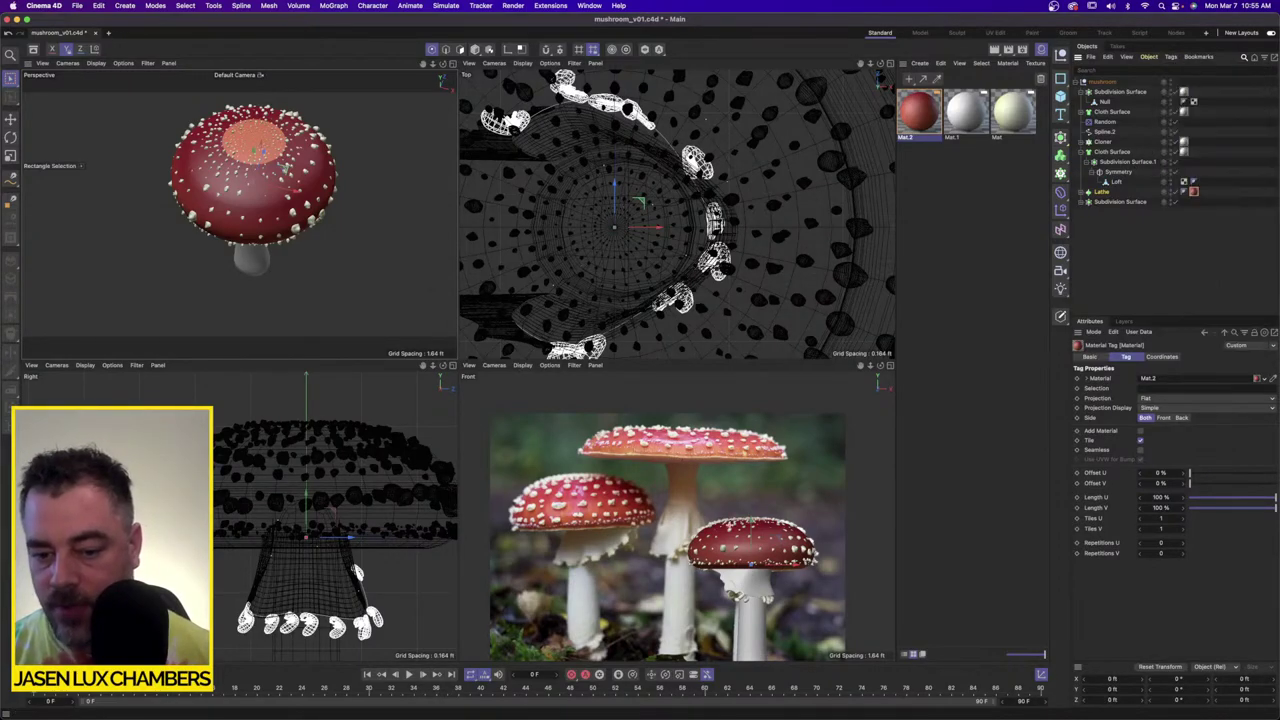
# Step: Fit the Lathe's Mat.2 texture to a region drawn tightly around the whole cap in the Front view
pyautogui.middleClick(675, 507)
pyautogui.scroll(3, 607, 398)
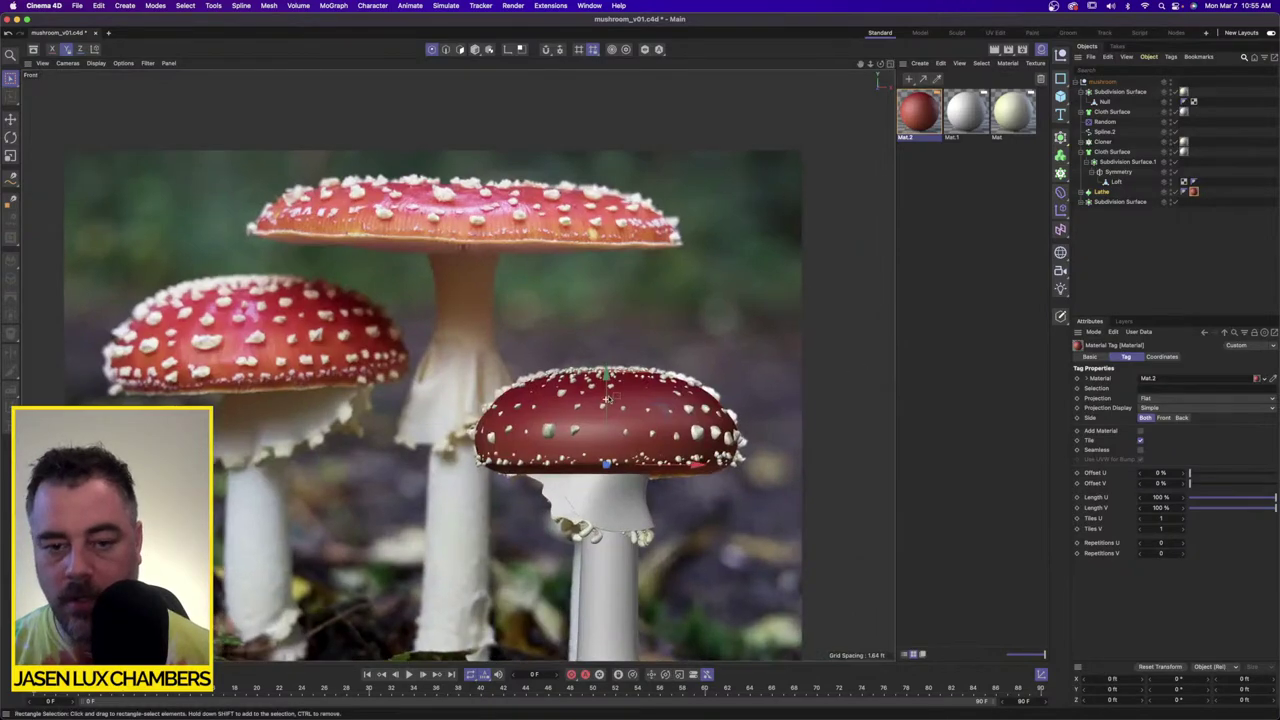
pyautogui.scroll(3, 607, 398)
pyautogui.click(1102, 191)
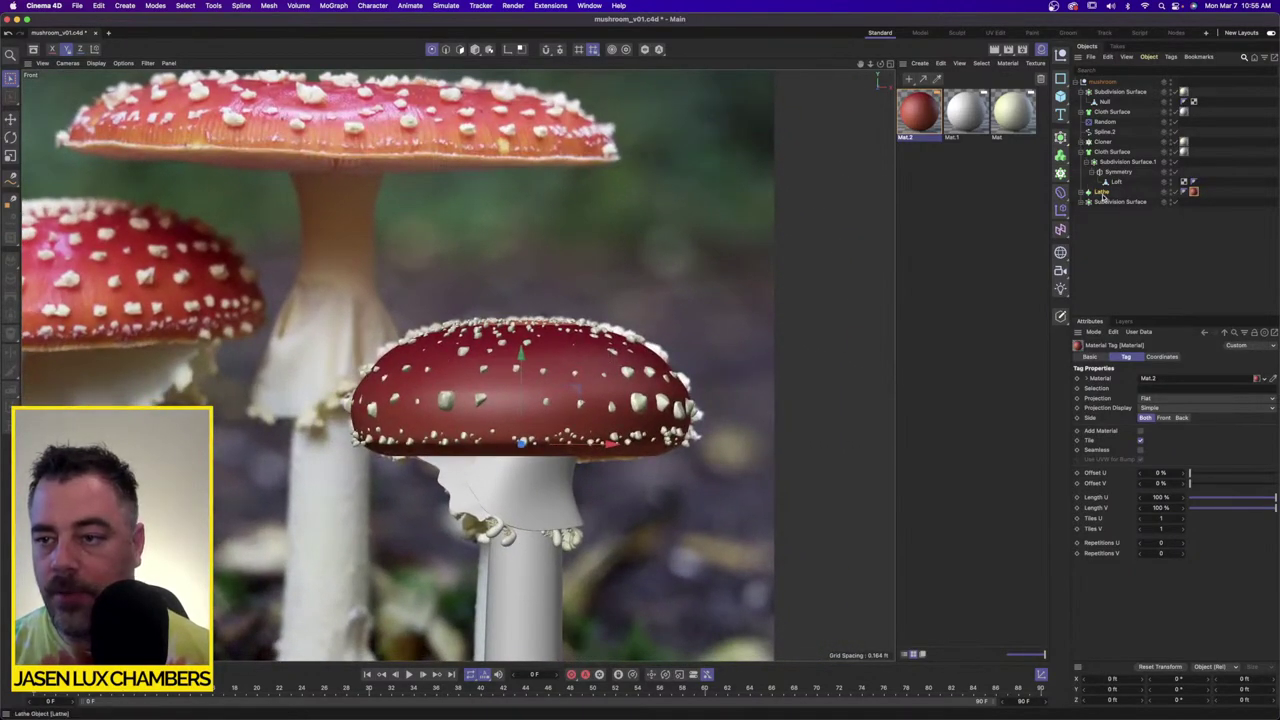
pyautogui.click(1192, 191)
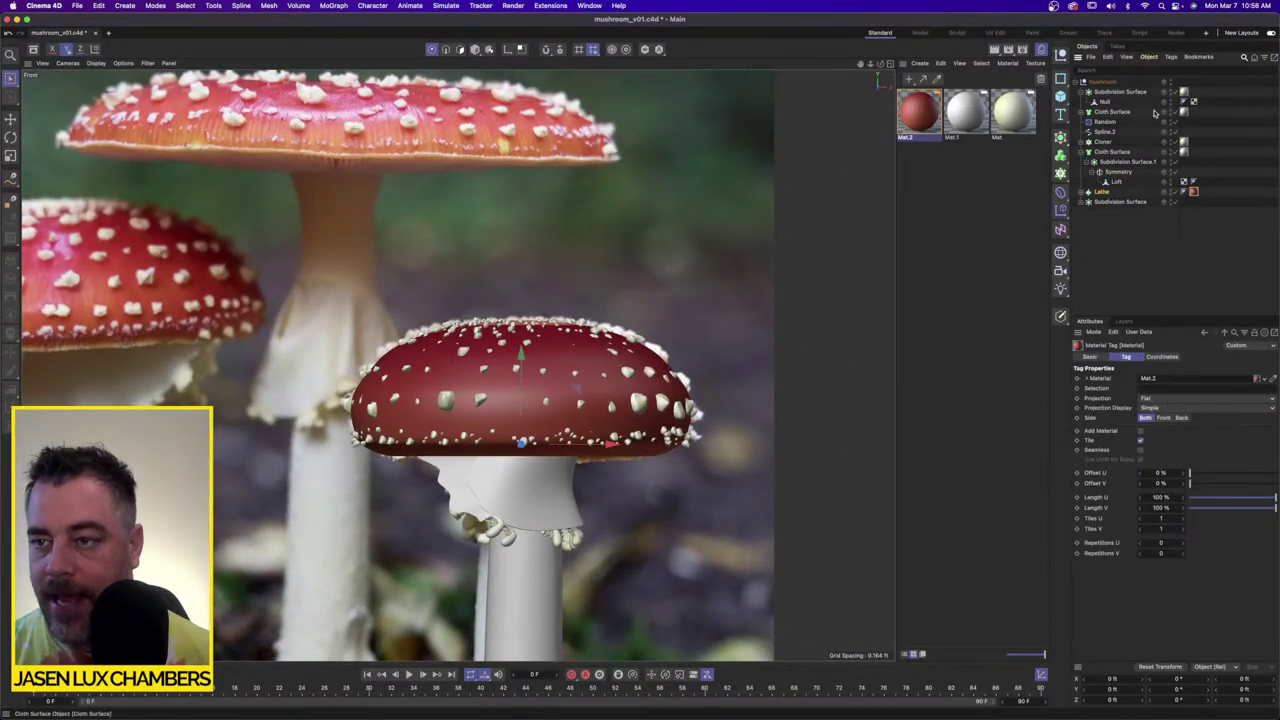
pyautogui.click(1170, 57)
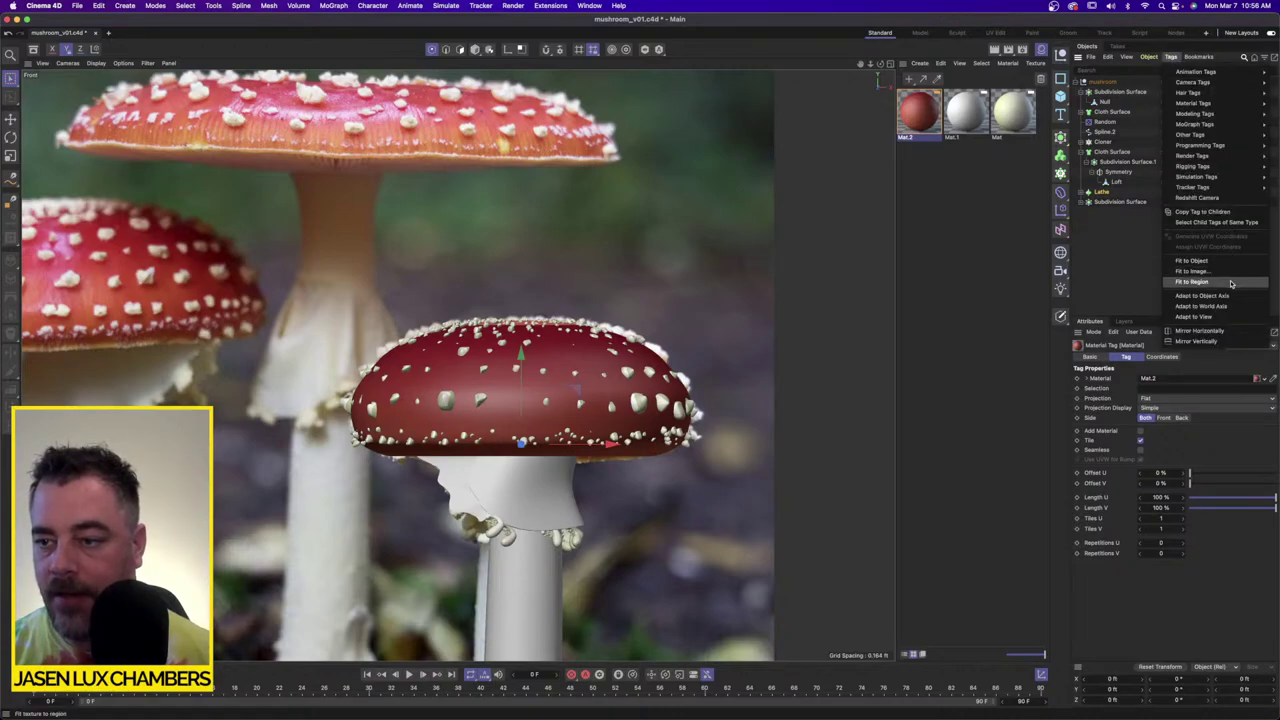
pyautogui.click(1231, 282)
pyautogui.moveTo(338, 300); pyautogui.dragTo(710, 470)
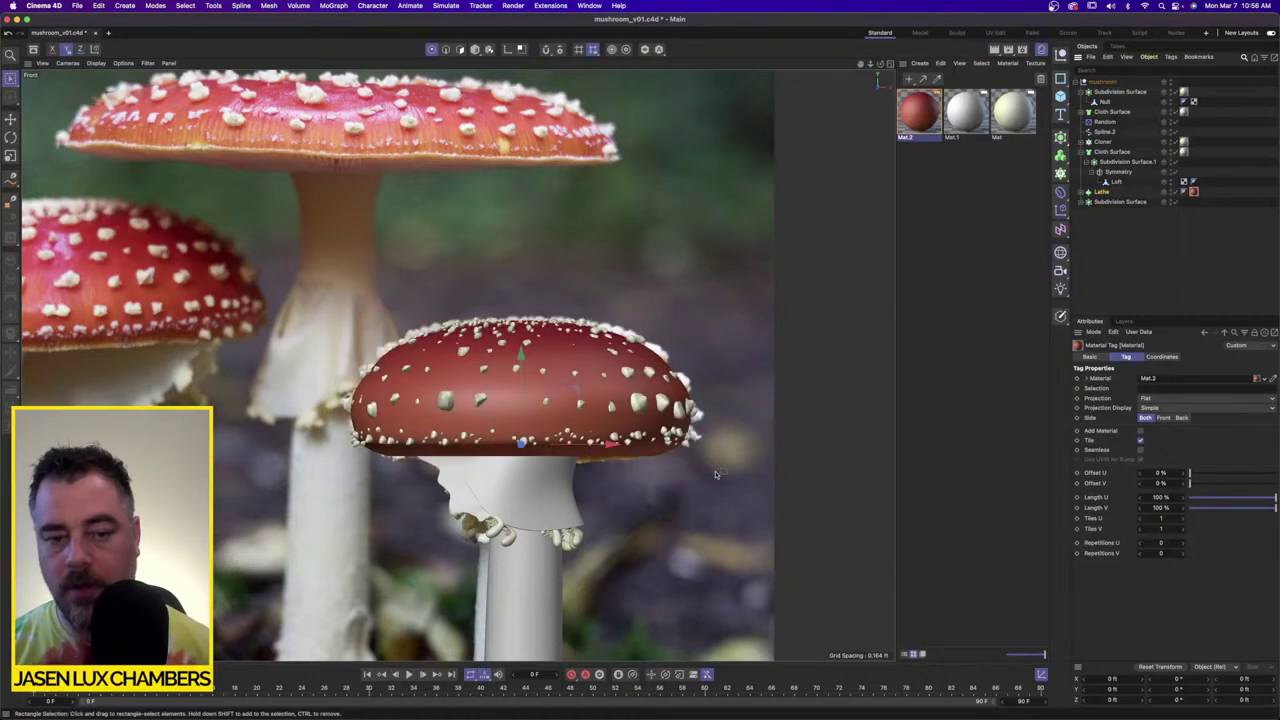
pyautogui.scroll(-3, 586, 276)
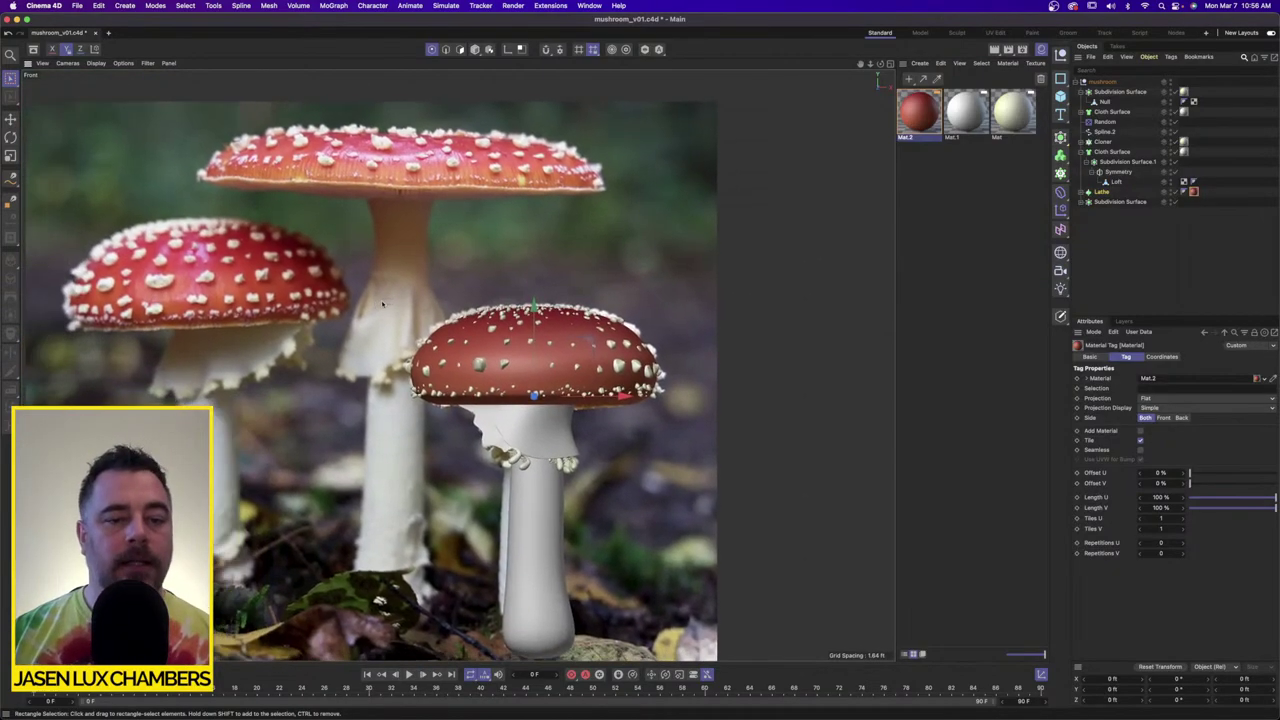
# Step: Move Mat.2's gradient knots inward, placing the orange near one quarter and the dark red near three quarters of the ramp
pyautogui.click(922, 115)
pyautogui.doubleClick(925, 117)
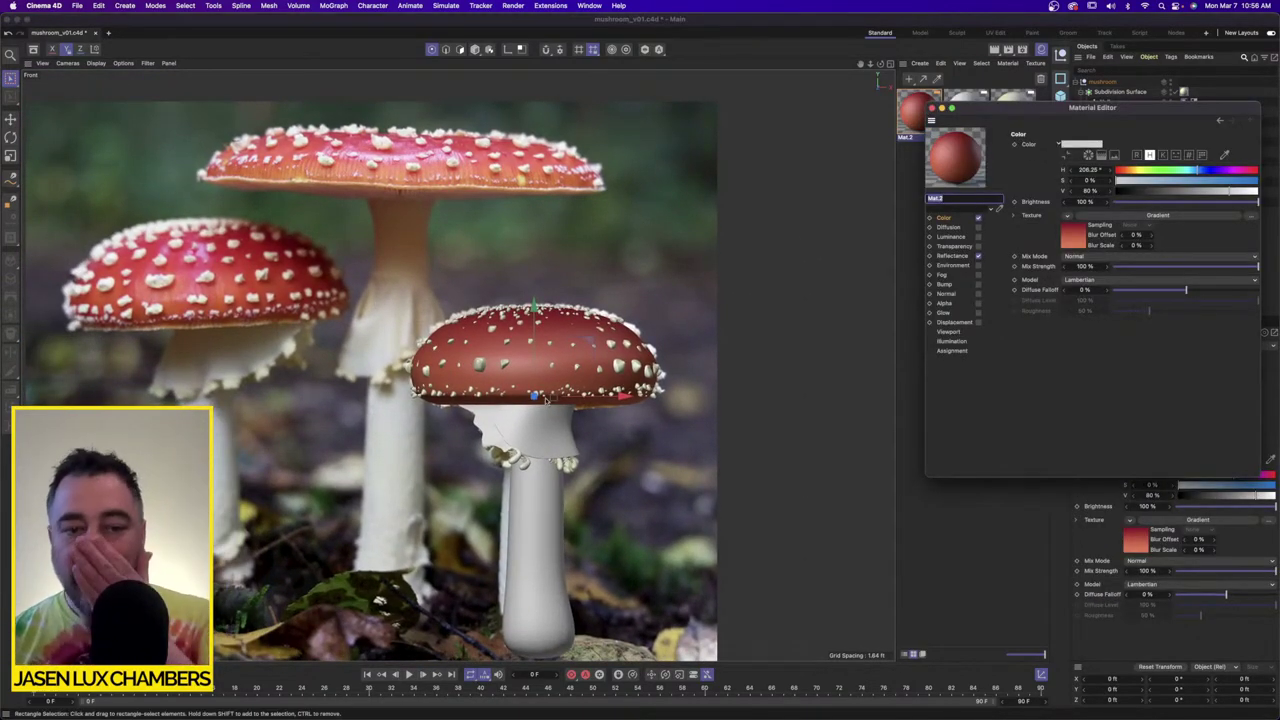
pyautogui.click(1073, 245)
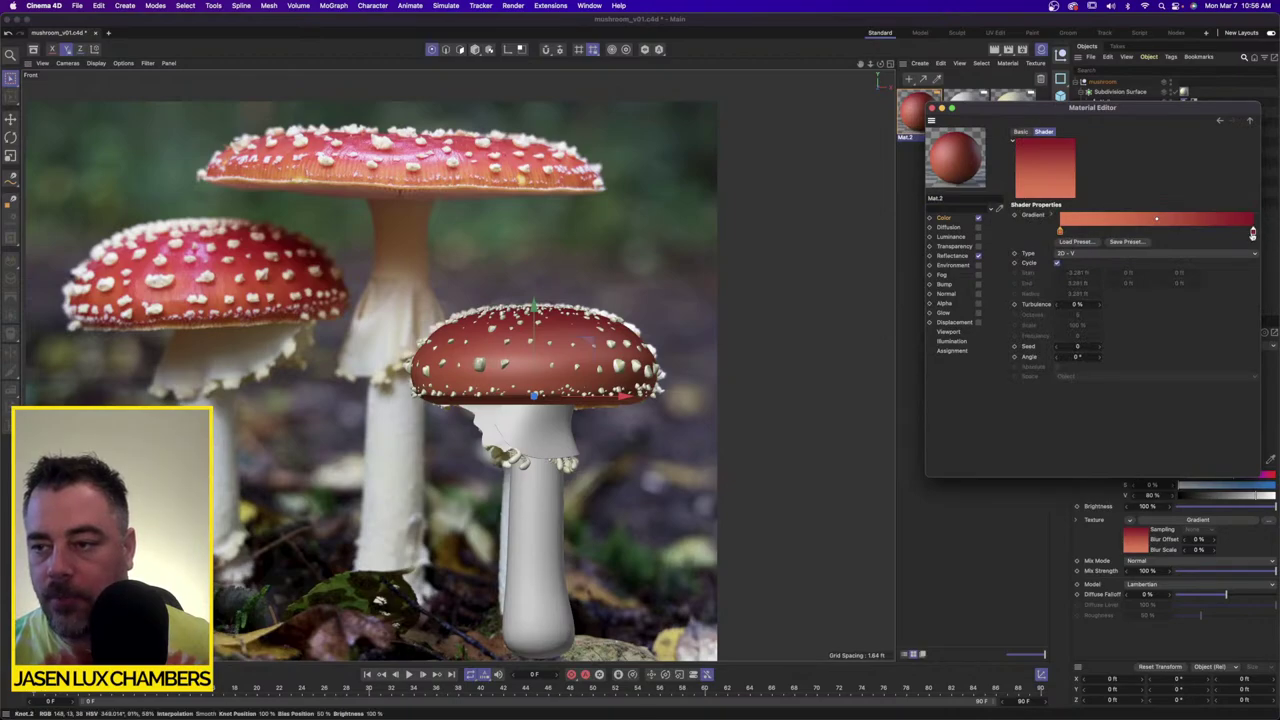
pyautogui.moveTo(1253, 232)
pyautogui.mouseDown()
pyautogui.moveTo(1128, 231)
pyautogui.moveTo(1198, 231)
pyautogui.mouseUp()
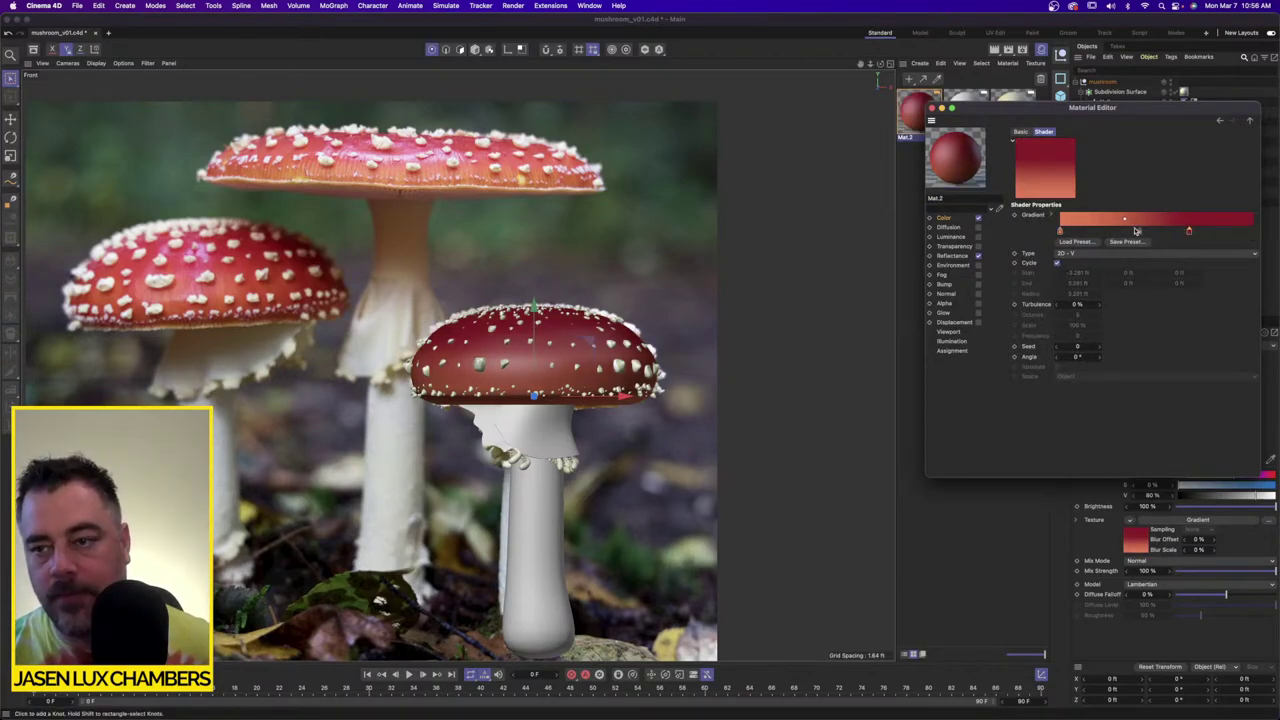
pyautogui.moveTo(1136, 231); pyautogui.dragTo(1109, 232)
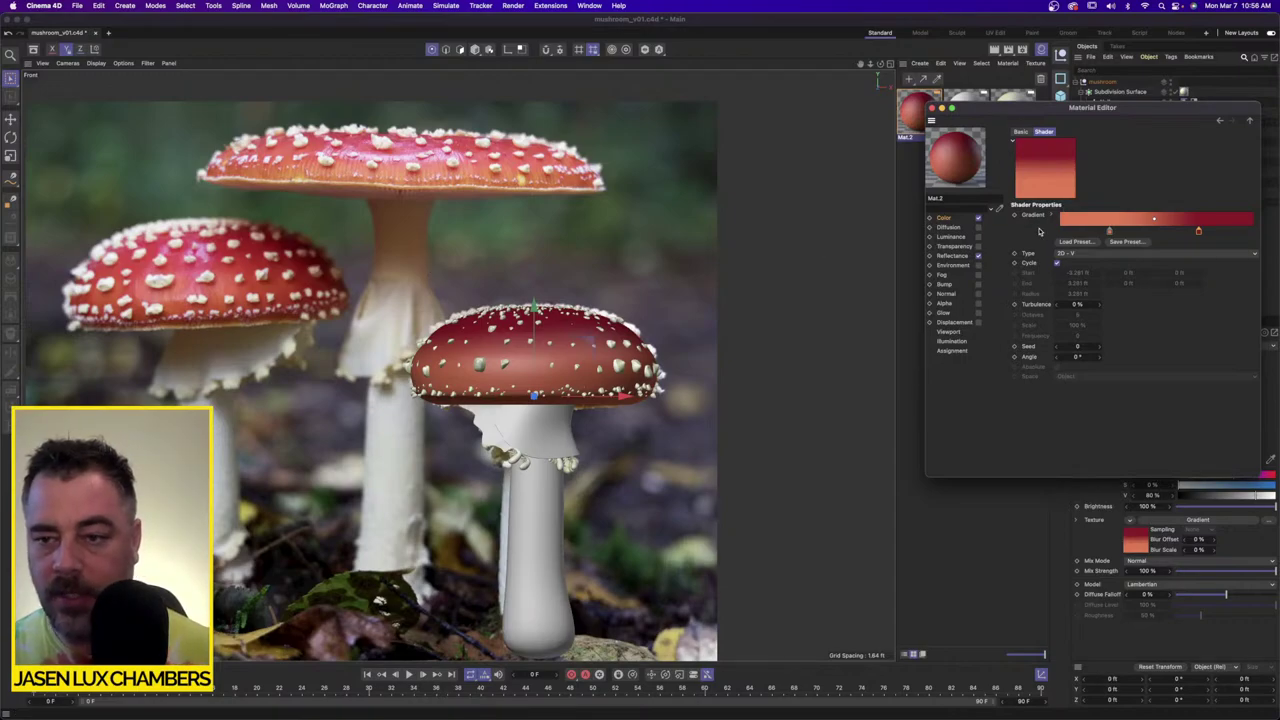
# Step: Add a Reflection (Legacy) layer to Mat.2's reflectance and set the layer's strength to 2%
pyautogui.click(957, 218)
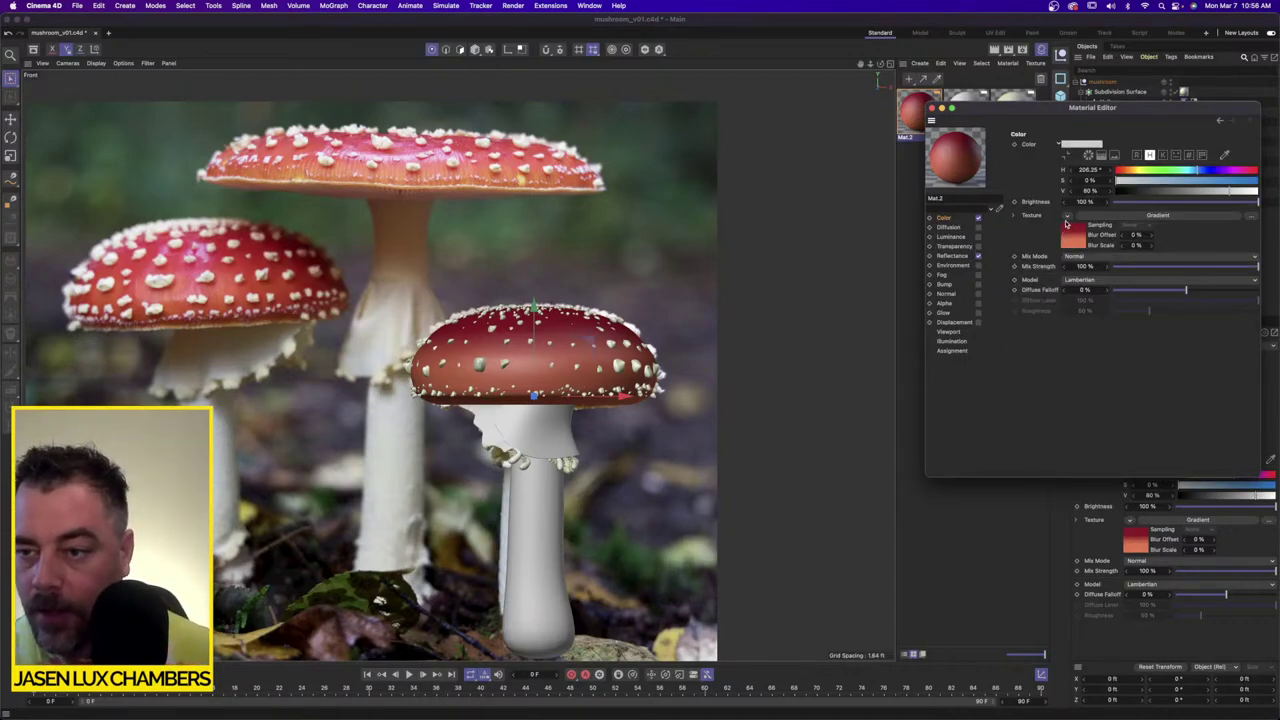
pyautogui.click(953, 257)
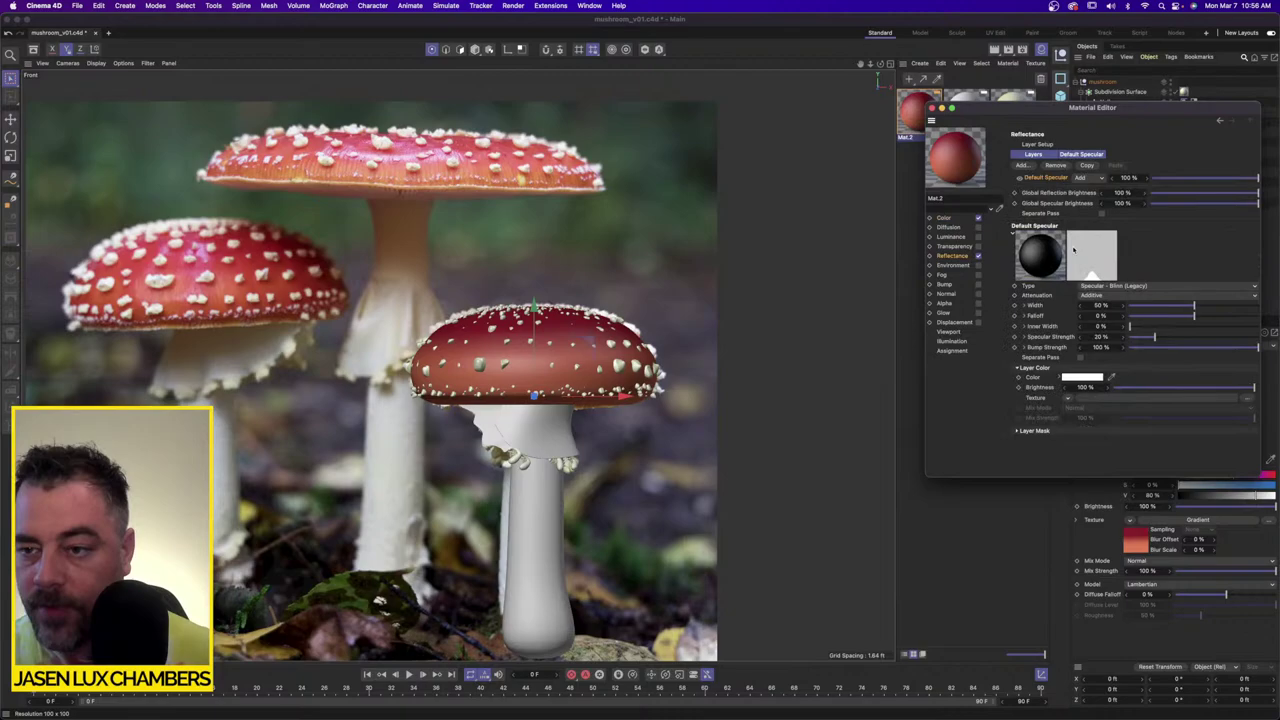
pyautogui.click(1023, 165)
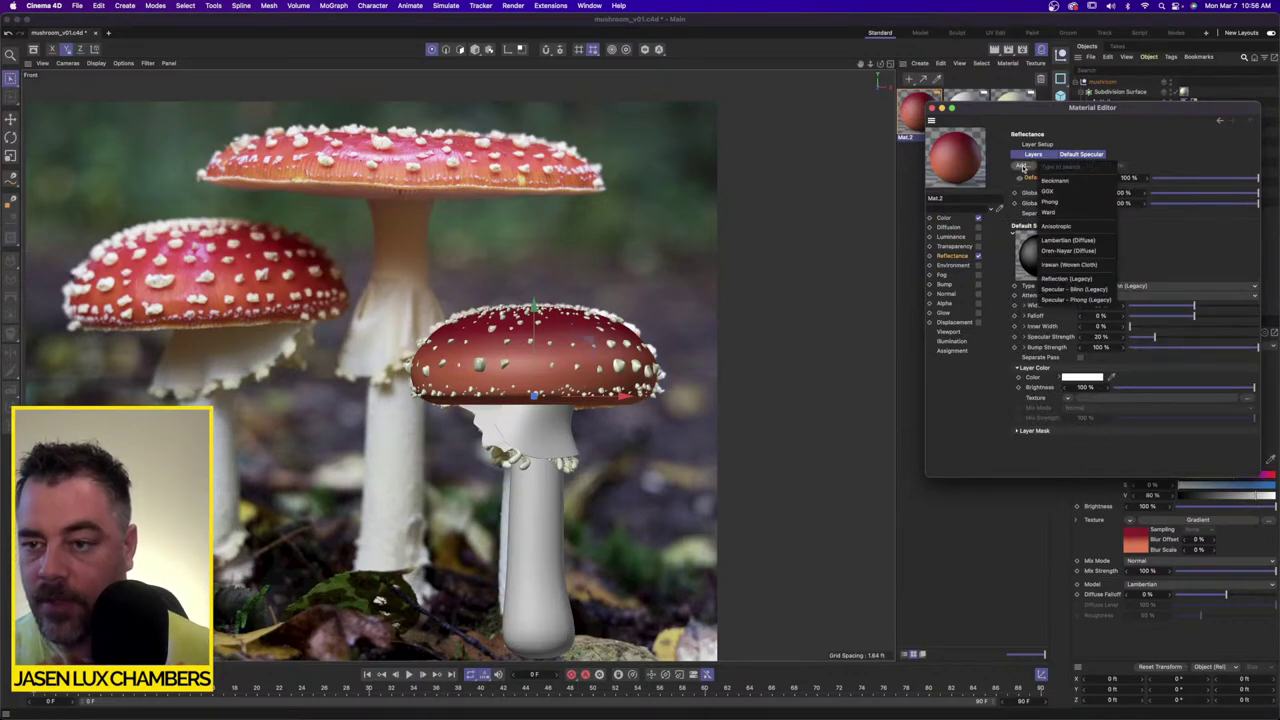
pyautogui.click(1078, 278)
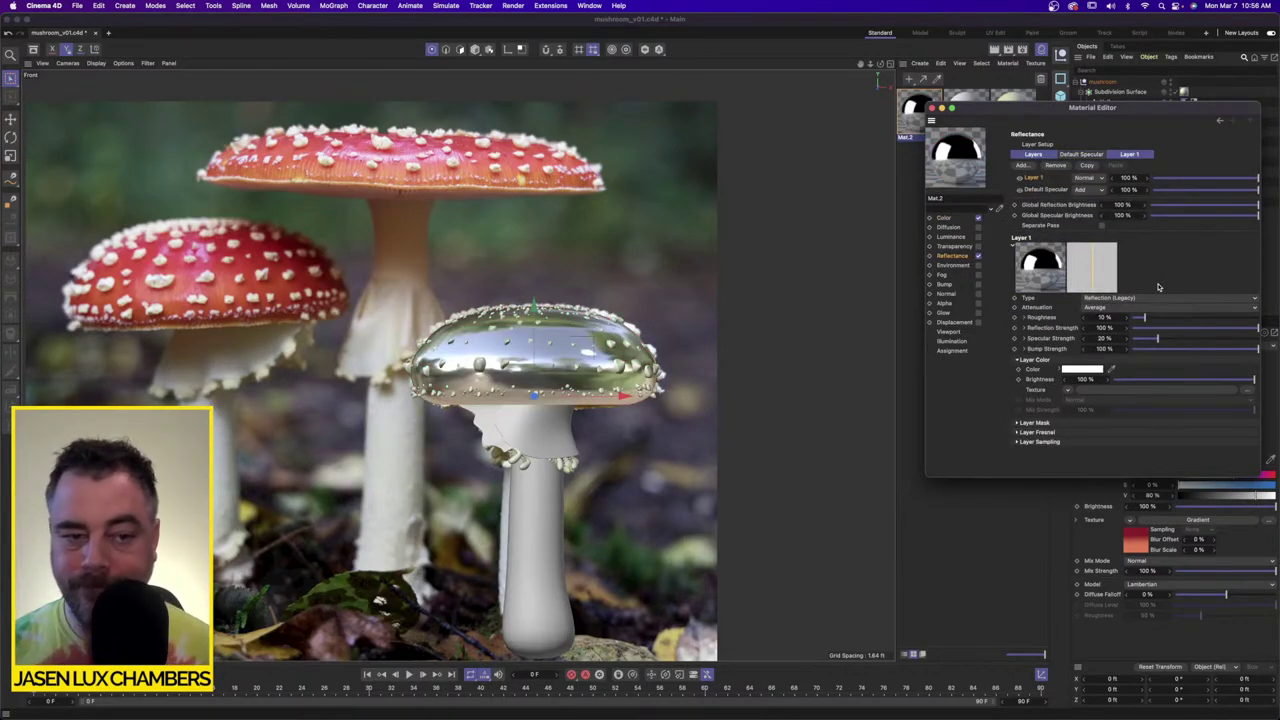
pyautogui.click(1128, 177)
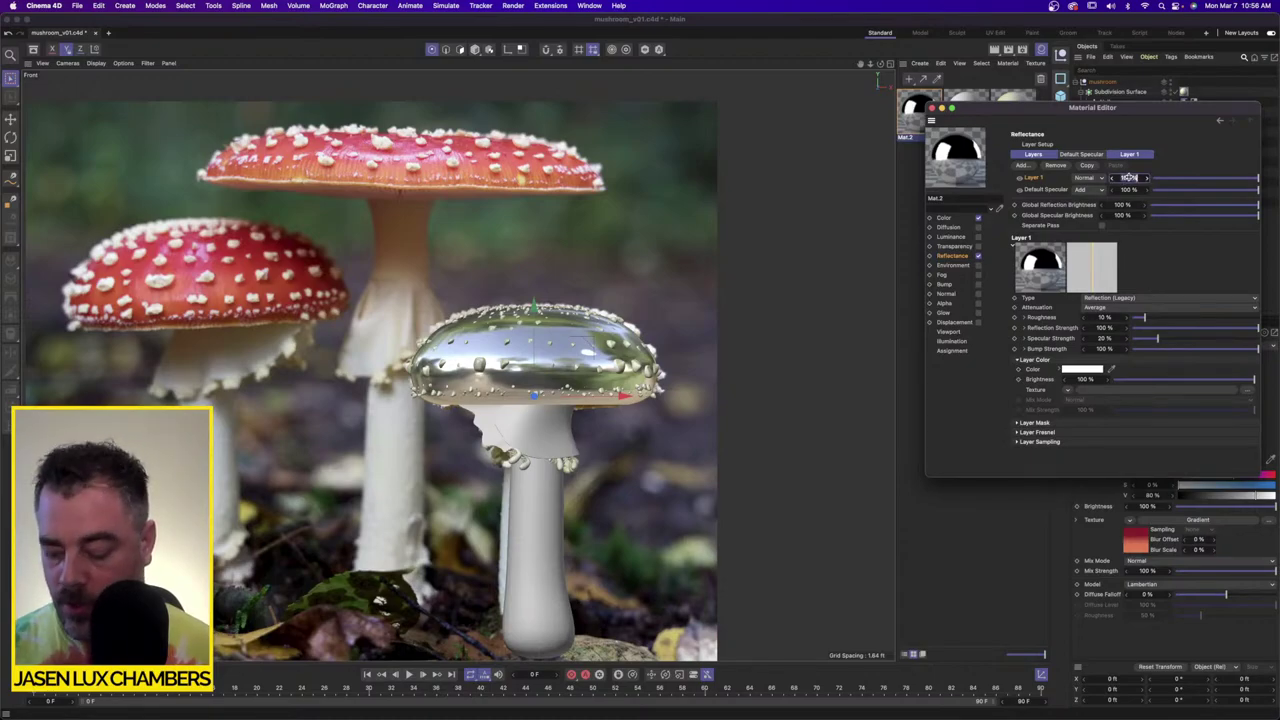
pyautogui.write('10')
pyautogui.press('Return')
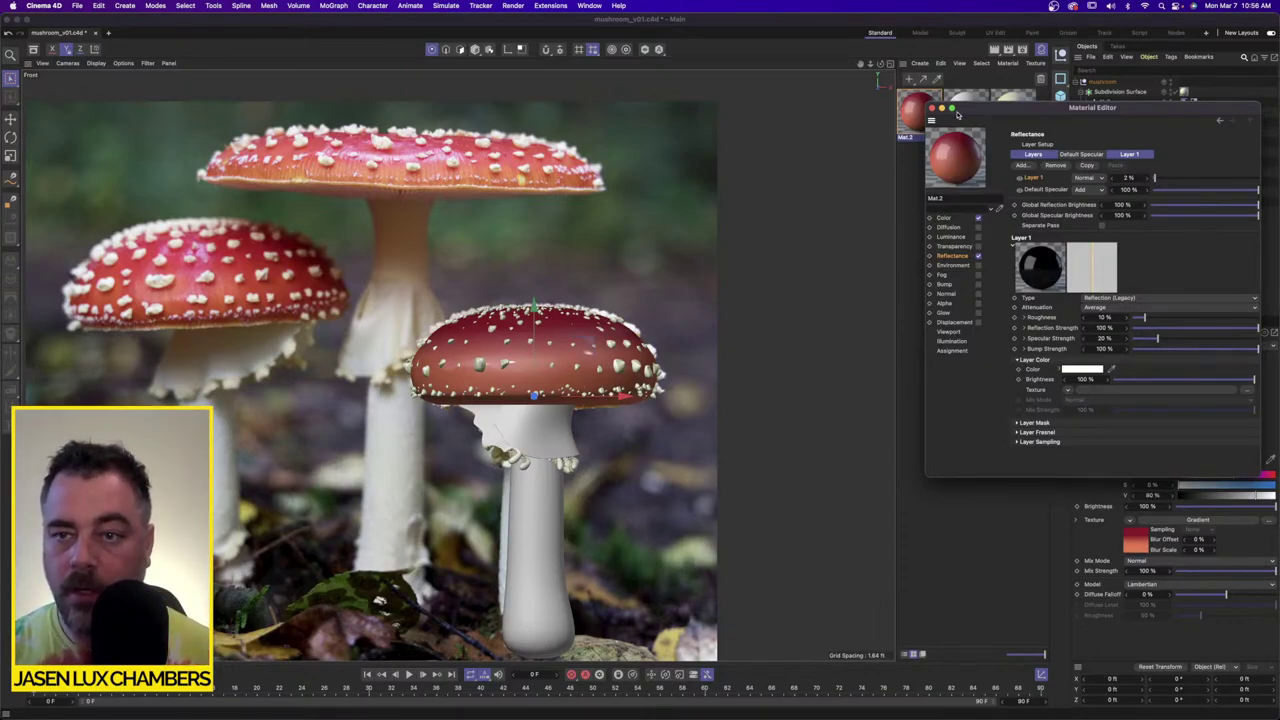
pyautogui.click(932, 108)
# Step: Examine the shaded mushroom's cap and stem in the perspective view and compare them with the reference photo
pyautogui.click(1041, 53)
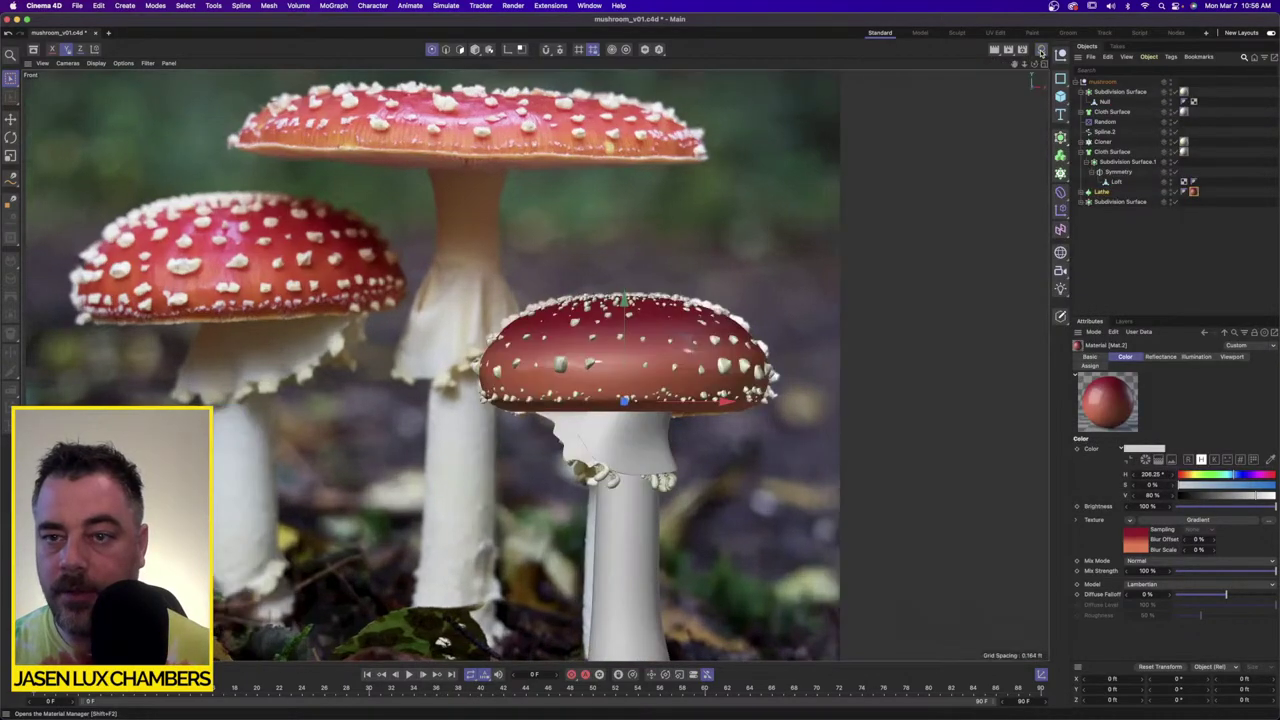
pyautogui.click(1044, 64)
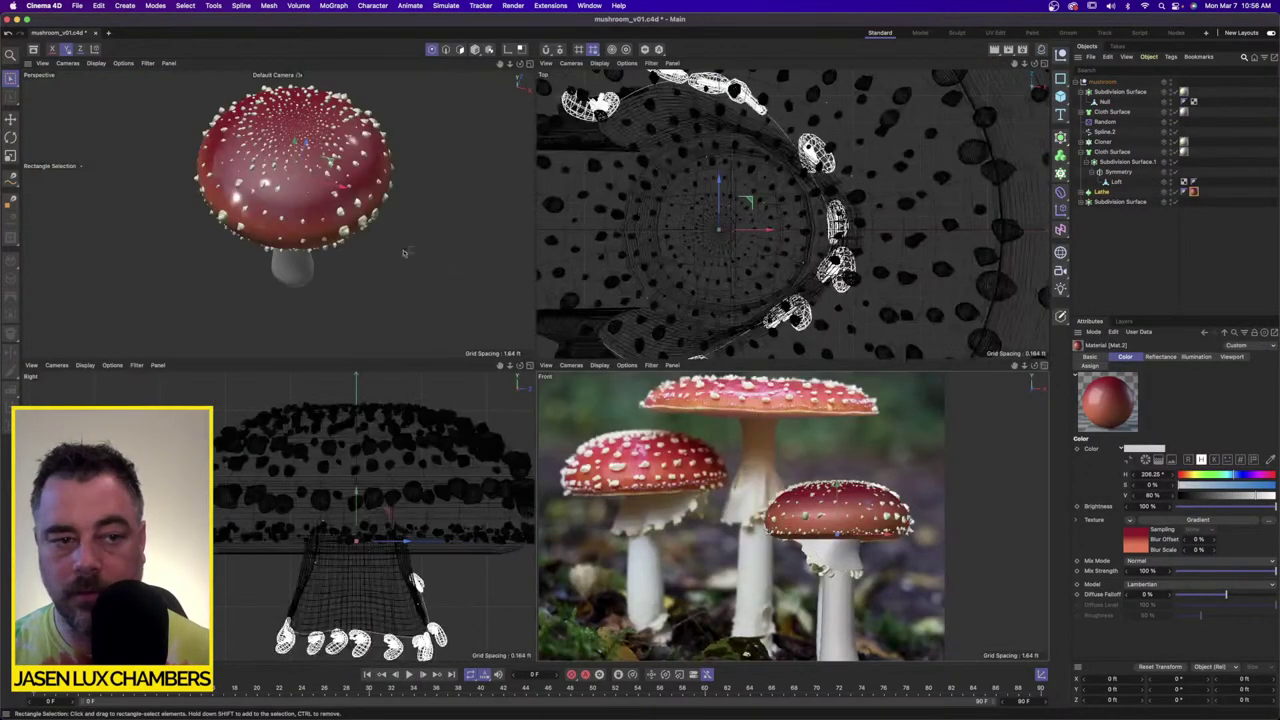
pyautogui.scroll(-5, 404, 252)
pyautogui.keyDown('alt'); pyautogui.moveTo(404, 252); pyautogui.dragTo(373, 207); pyautogui.keyUp('alt')
pyautogui.keyDown('alt'); pyautogui.moveTo(276, 268); pyautogui.dragTo(283, 104, button='middle'); pyautogui.keyUp('alt')
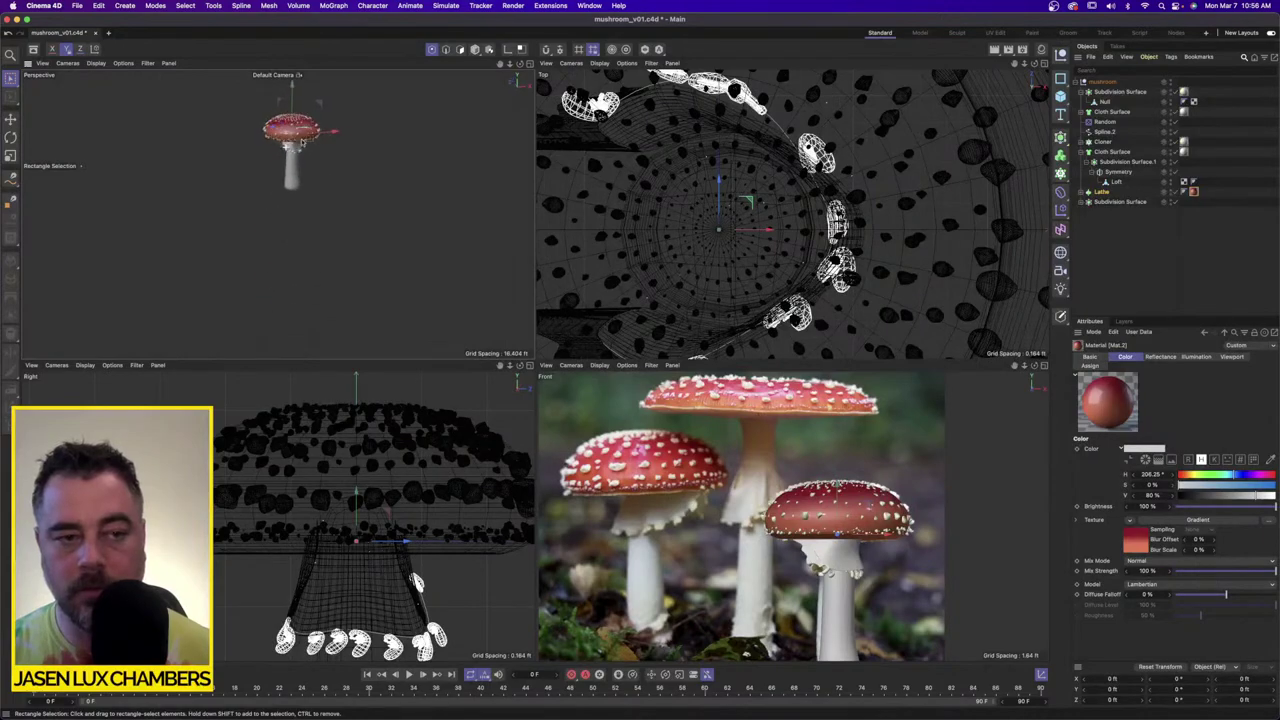
pyautogui.keyDown('alt'); pyautogui.moveTo(322, 104); pyautogui.dragTo(344, 109); pyautogui.keyUp('alt')
pyautogui.scroll(5, 326, 146)
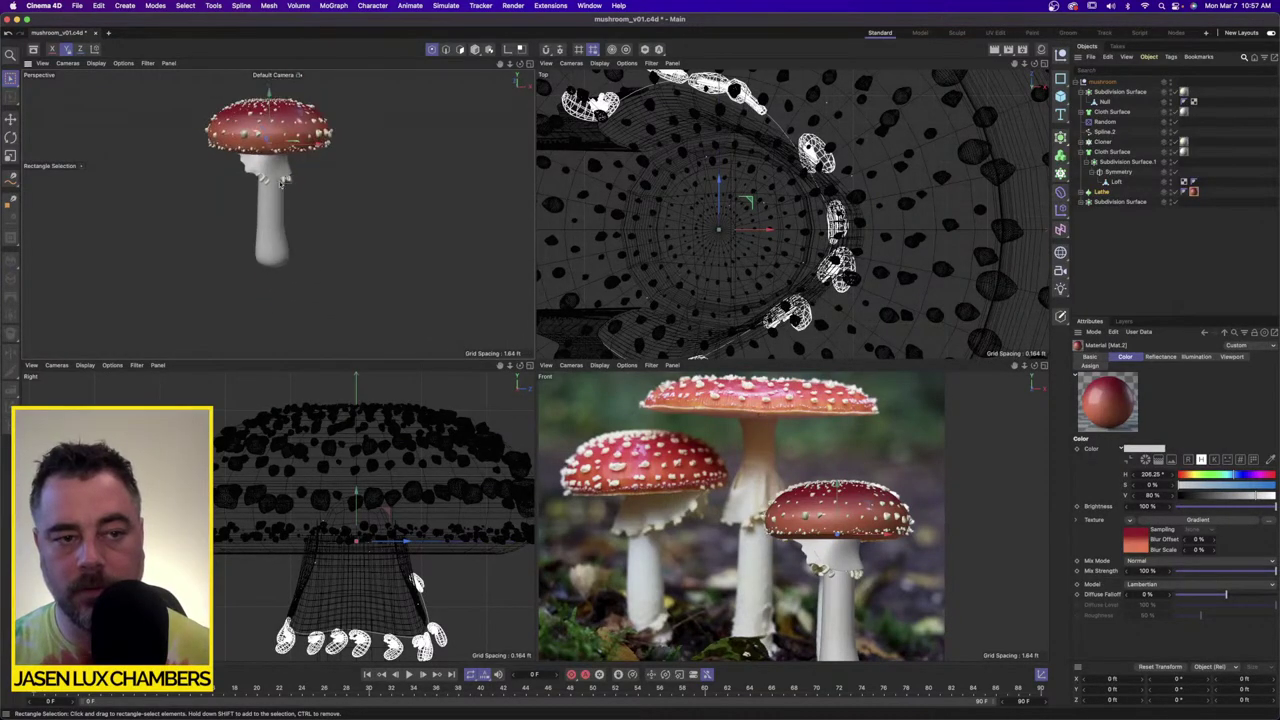
pyautogui.scroll(4, 324, 166)
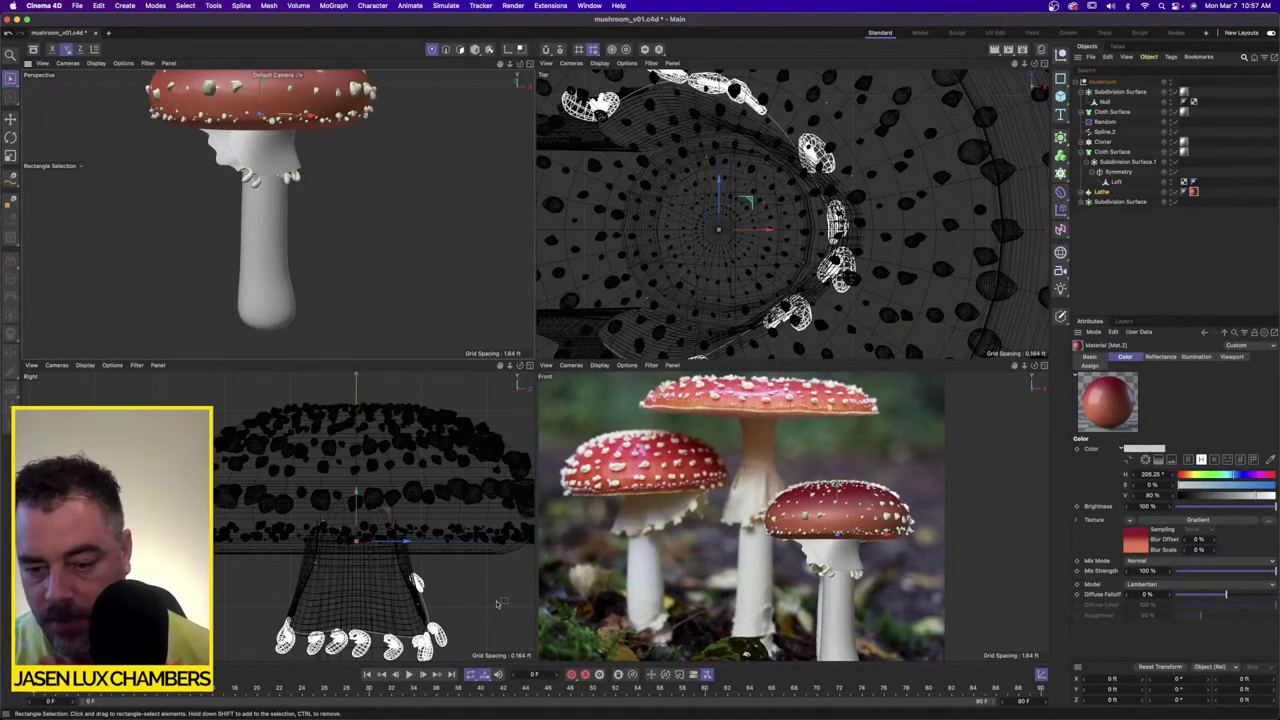
pyautogui.scroll(5, 843, 568)
pyautogui.scroll(-3, 843, 568)
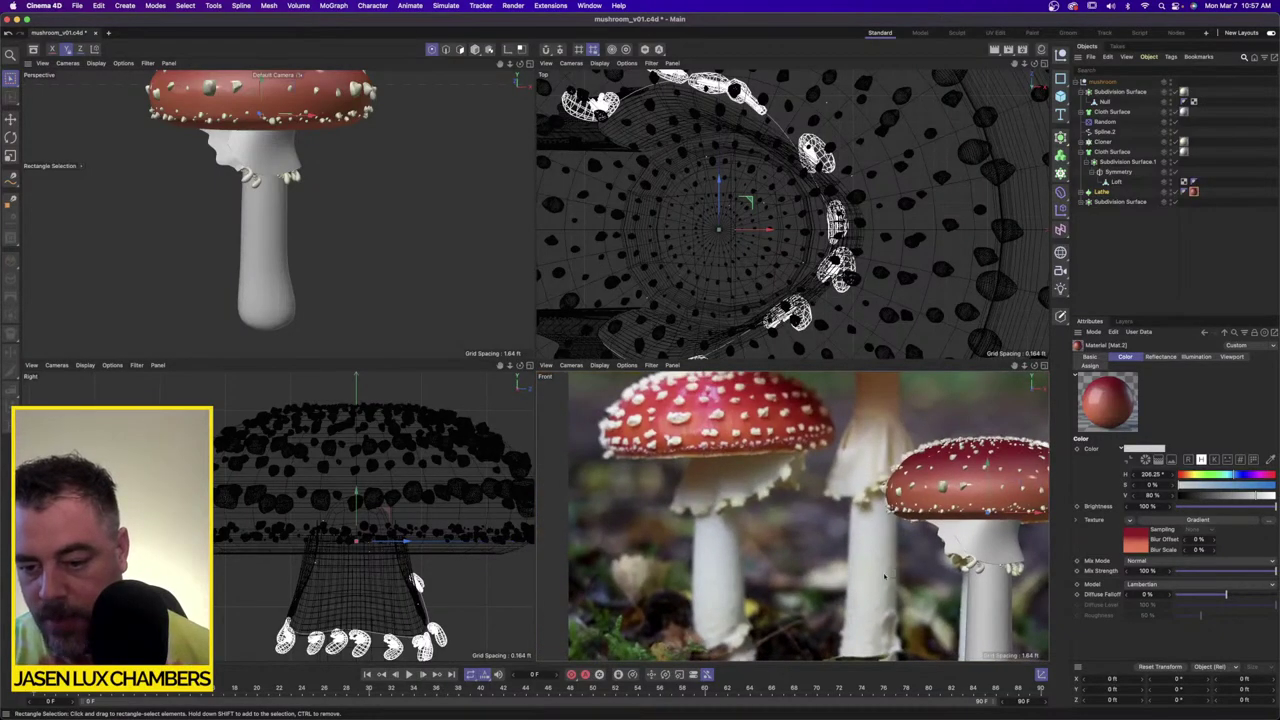
pyautogui.scroll(-3, 891, 568)
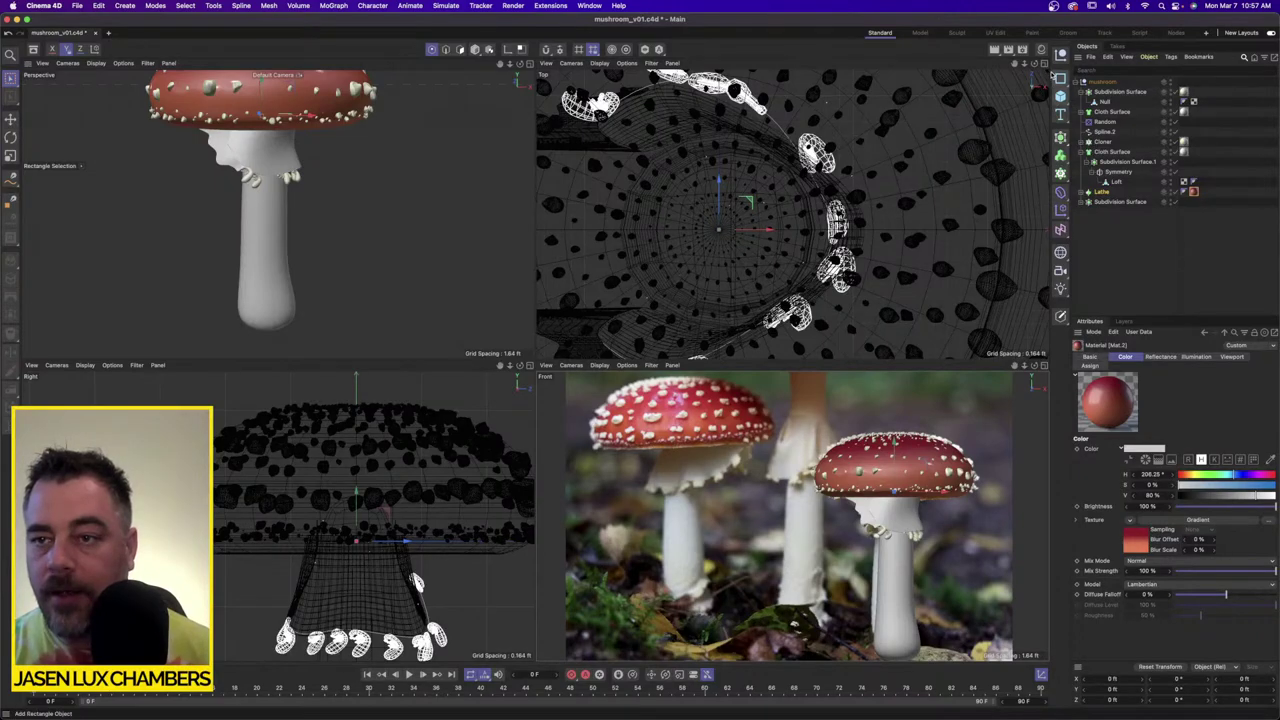
# Step: Create a new material for the stem and enable its Bump channel with a Noise texture
pyautogui.click(1040, 49)
pyautogui.doubleClick(976, 200)
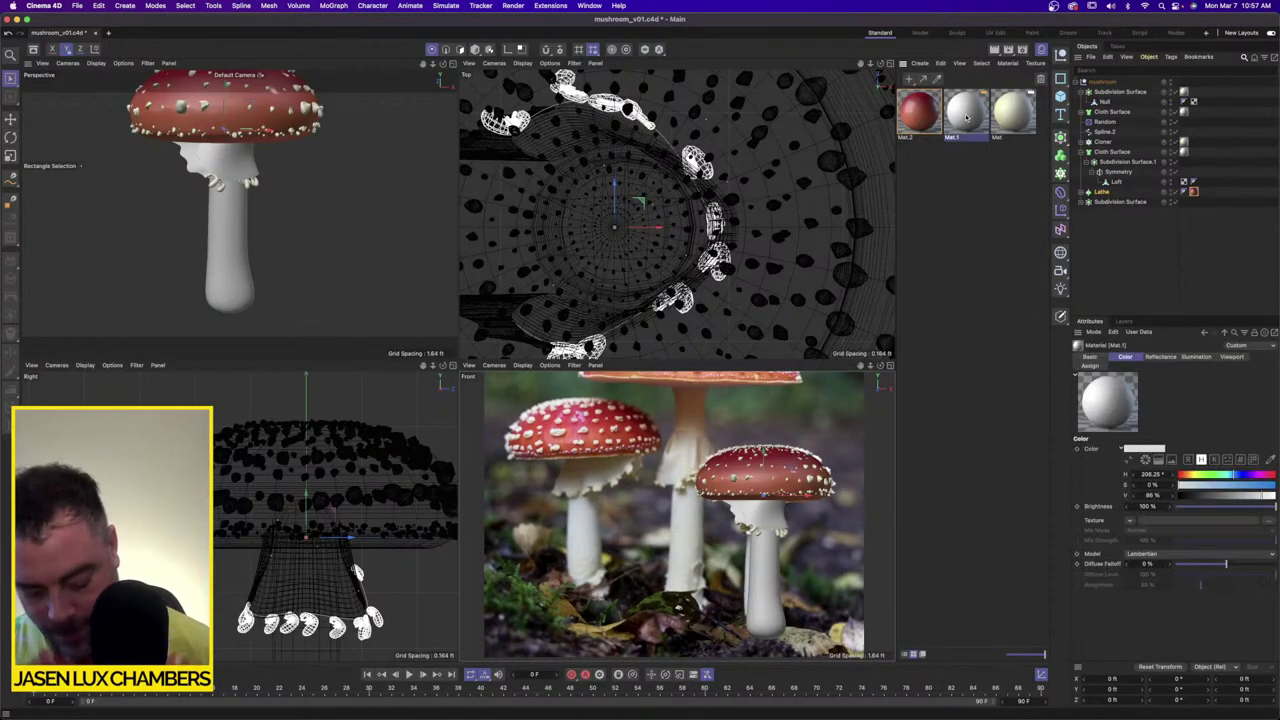
pyautogui.doubleClick(918, 120)
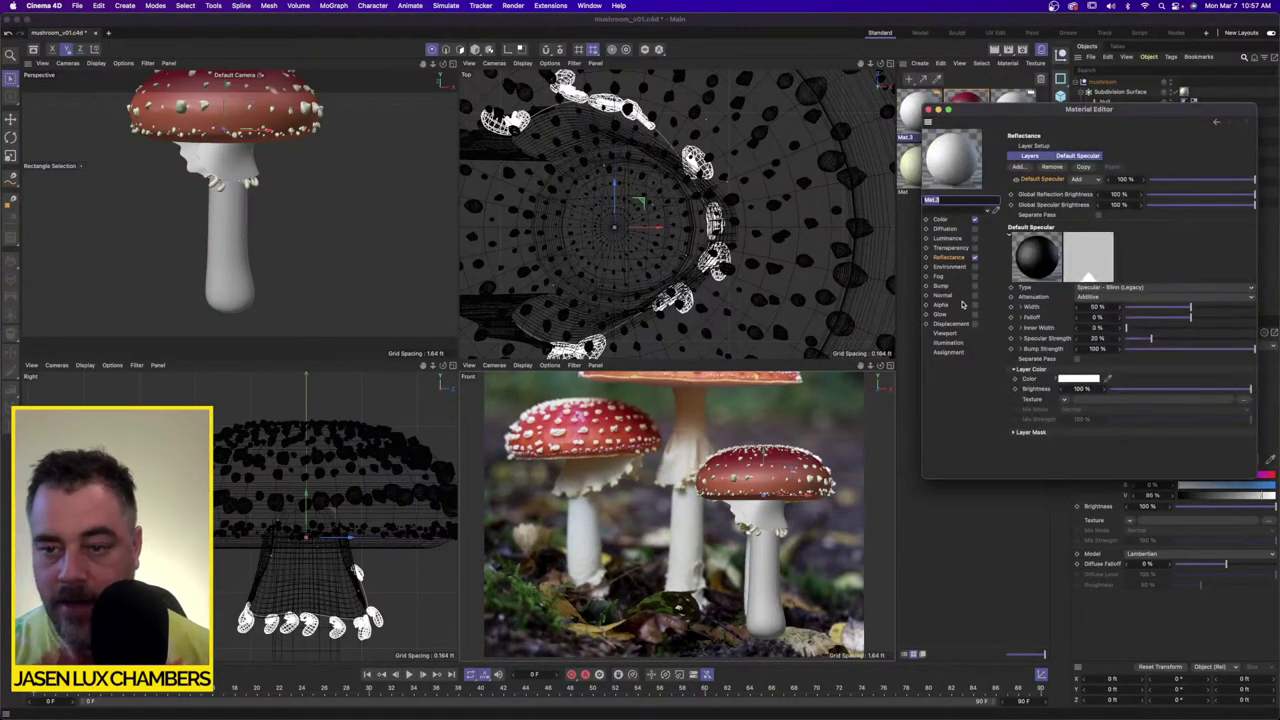
pyautogui.click(974, 286)
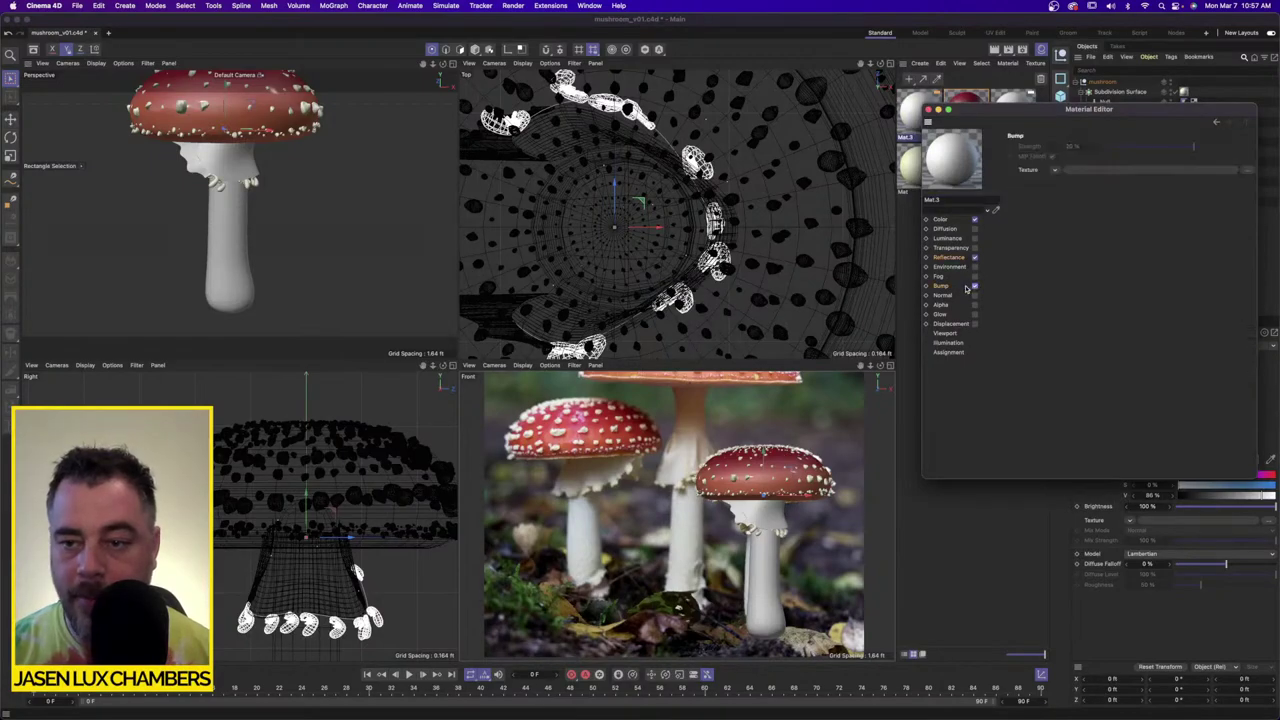
pyautogui.click(1055, 170)
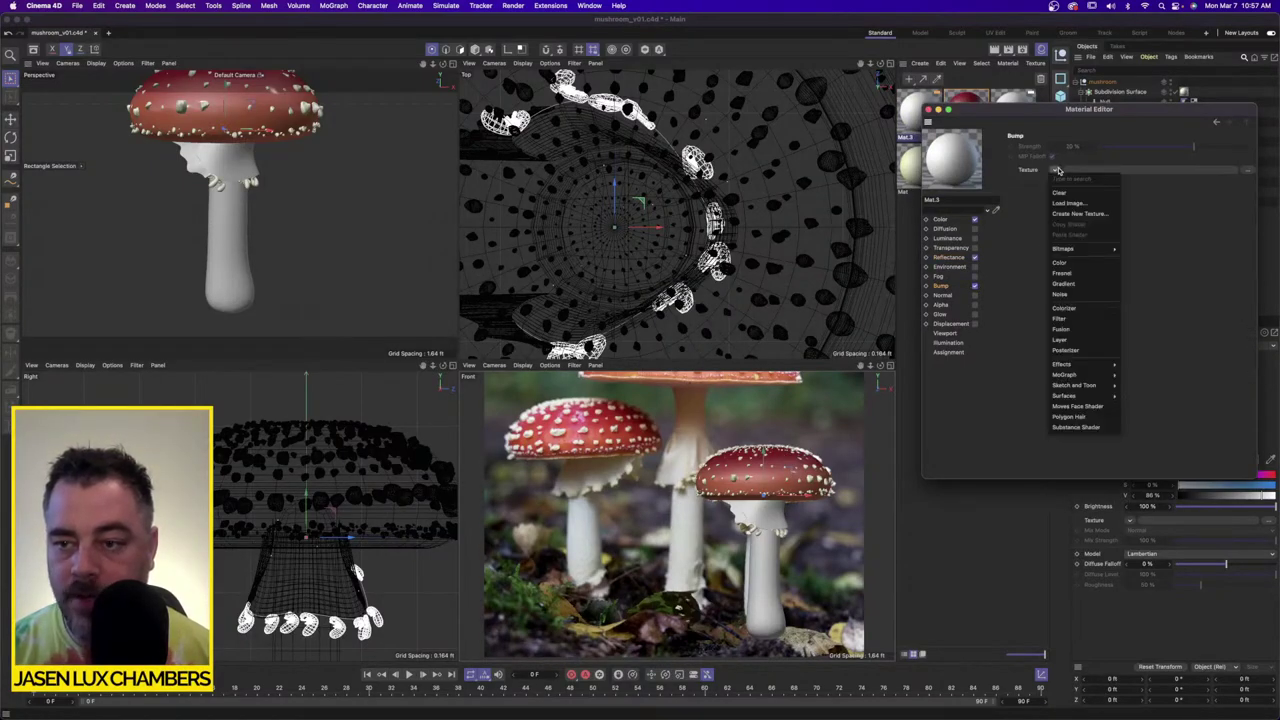
pyautogui.click(1088, 298)
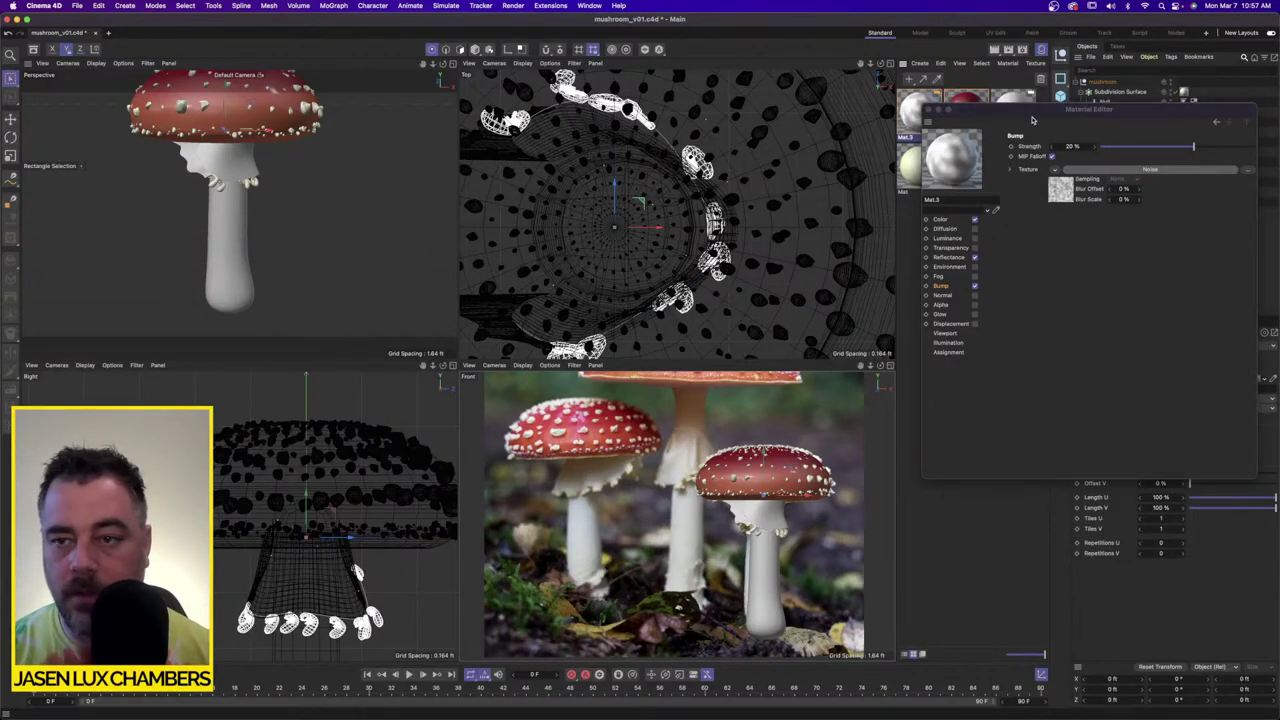
# Step: Apply Mat.3 to the mushroom stem and delete the Cube's older, redundant material tags
pyautogui.moveTo(1010, 113); pyautogui.dragTo(993, 250)
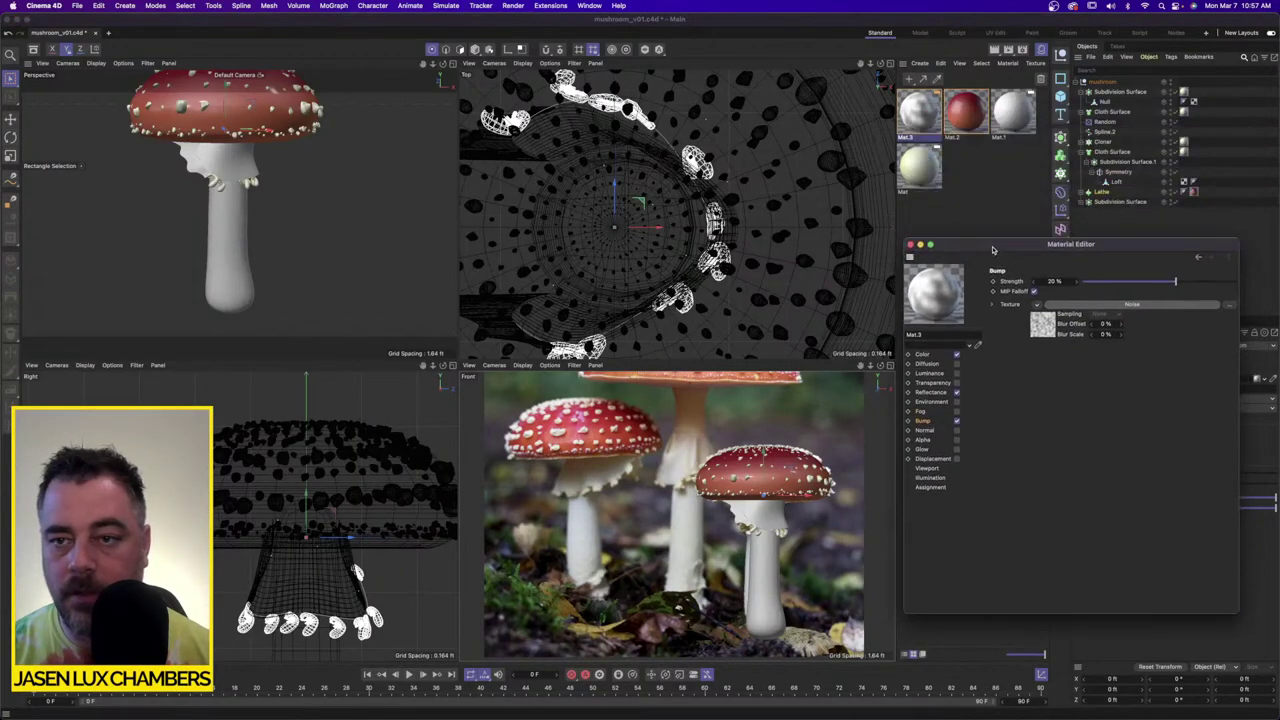
pyautogui.click(919, 116)
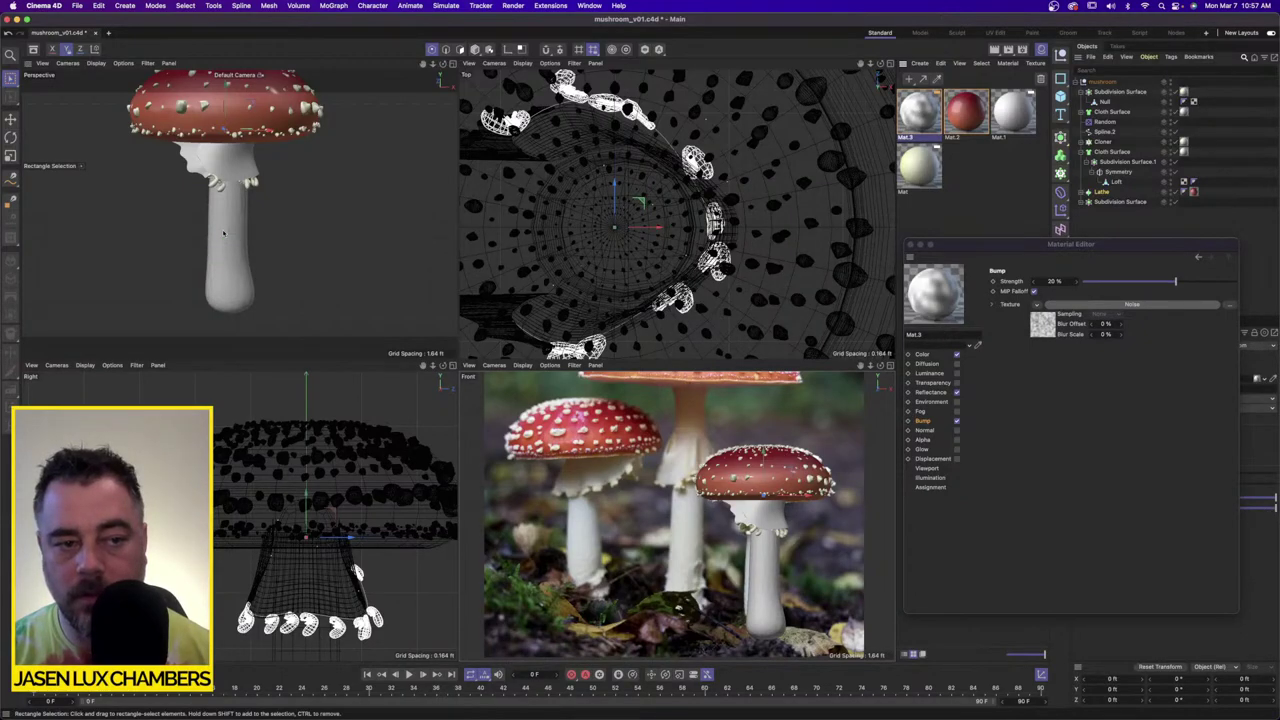
pyautogui.scroll(5, 240, 210)
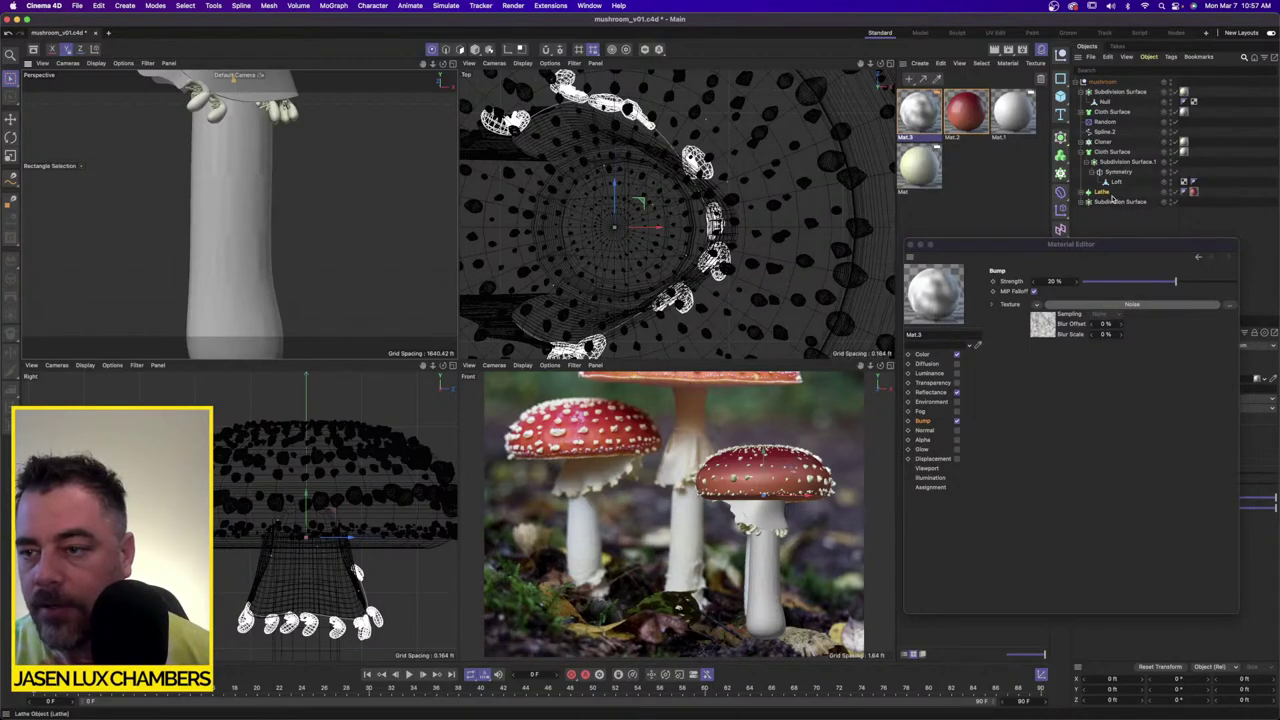
pyautogui.click(1089, 203)
pyautogui.keyDown('shift'); pyautogui.click(1205, 213); pyautogui.keyUp('shift')
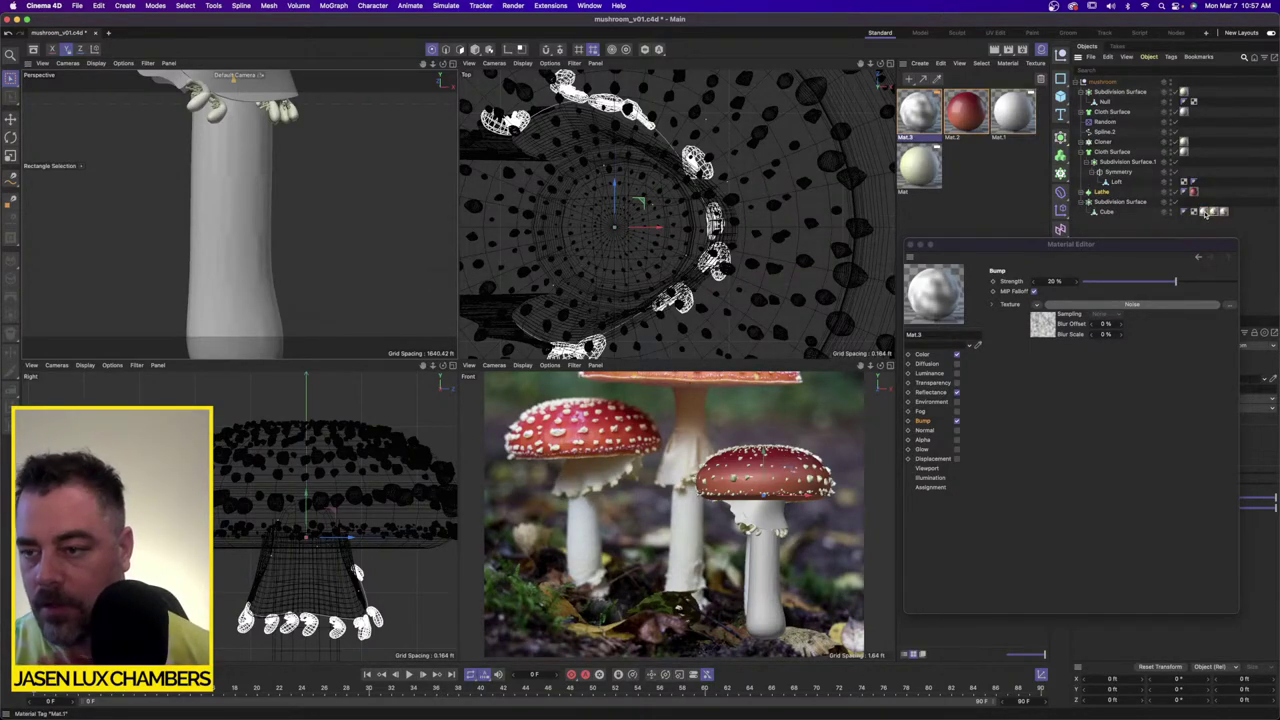
pyautogui.press('Delete')
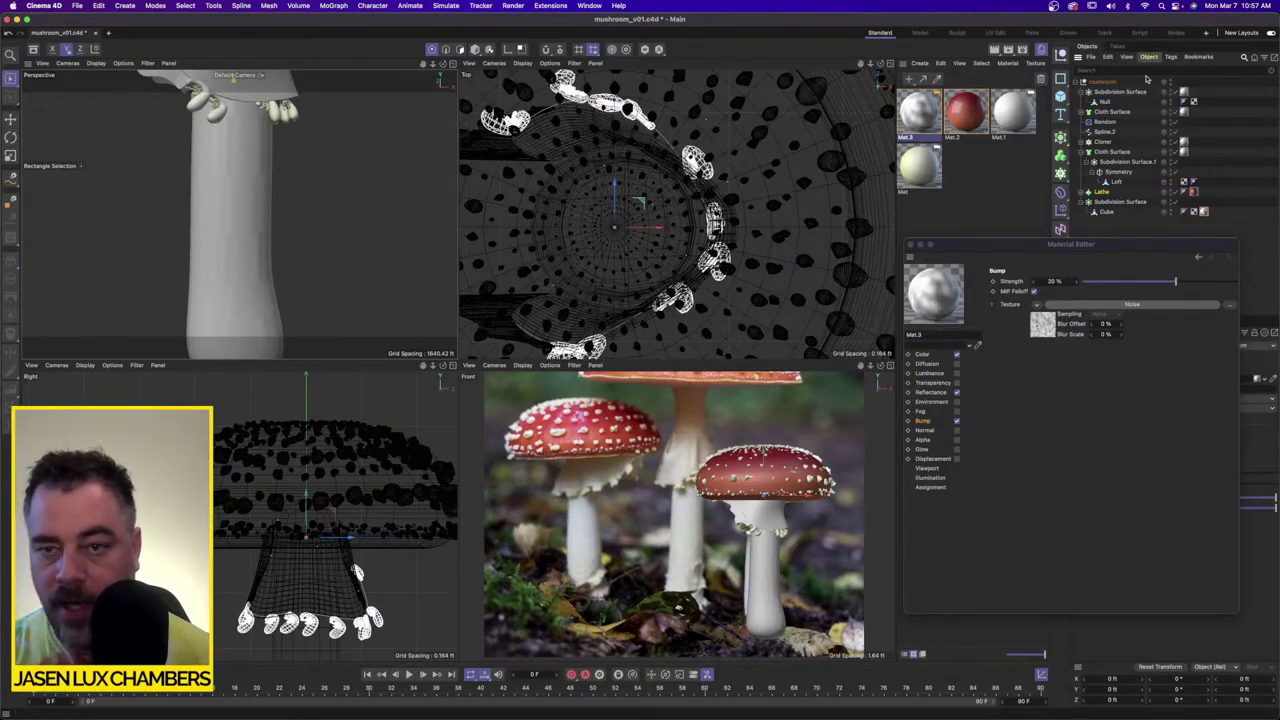
# Step: Set the stem's Mat.3 tag projection to Cubic and fit the texture to the object
pyautogui.click(1170, 57)
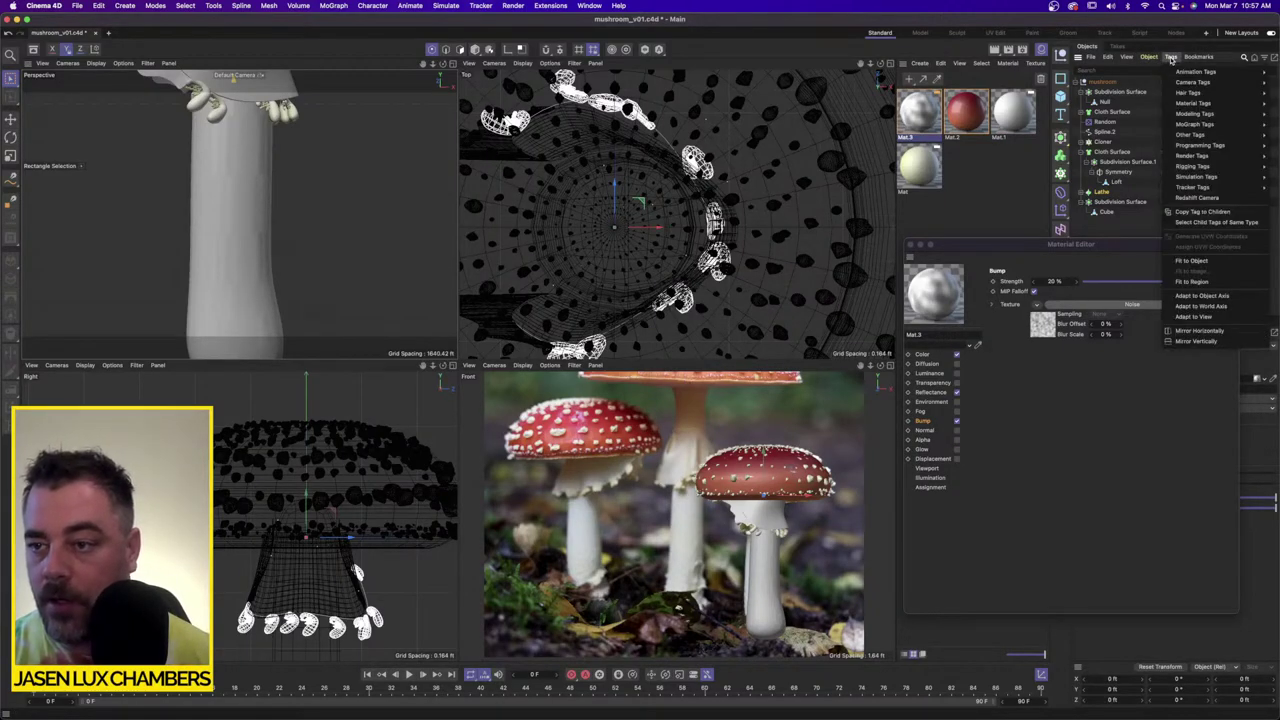
pyautogui.click(1171, 58)
pyautogui.moveTo(1117, 246); pyautogui.dragTo(834, 254)
pyautogui.click(1192, 398)
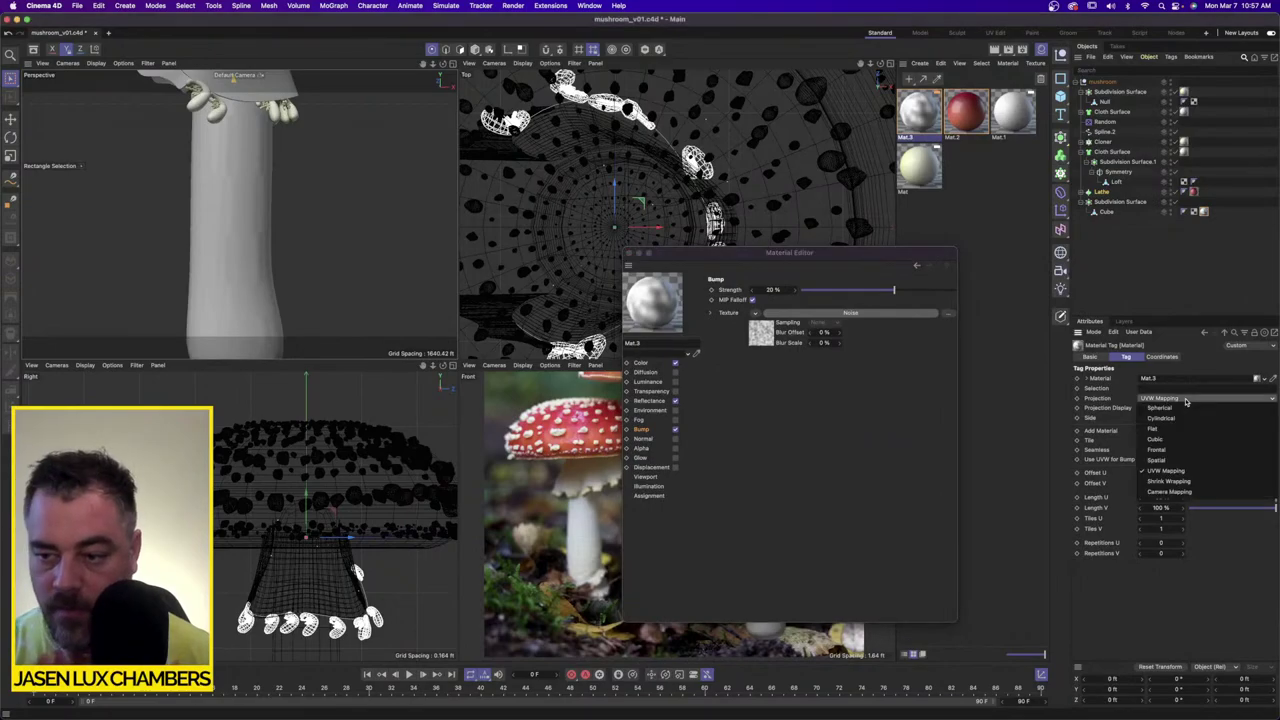
pyautogui.click(1189, 439)
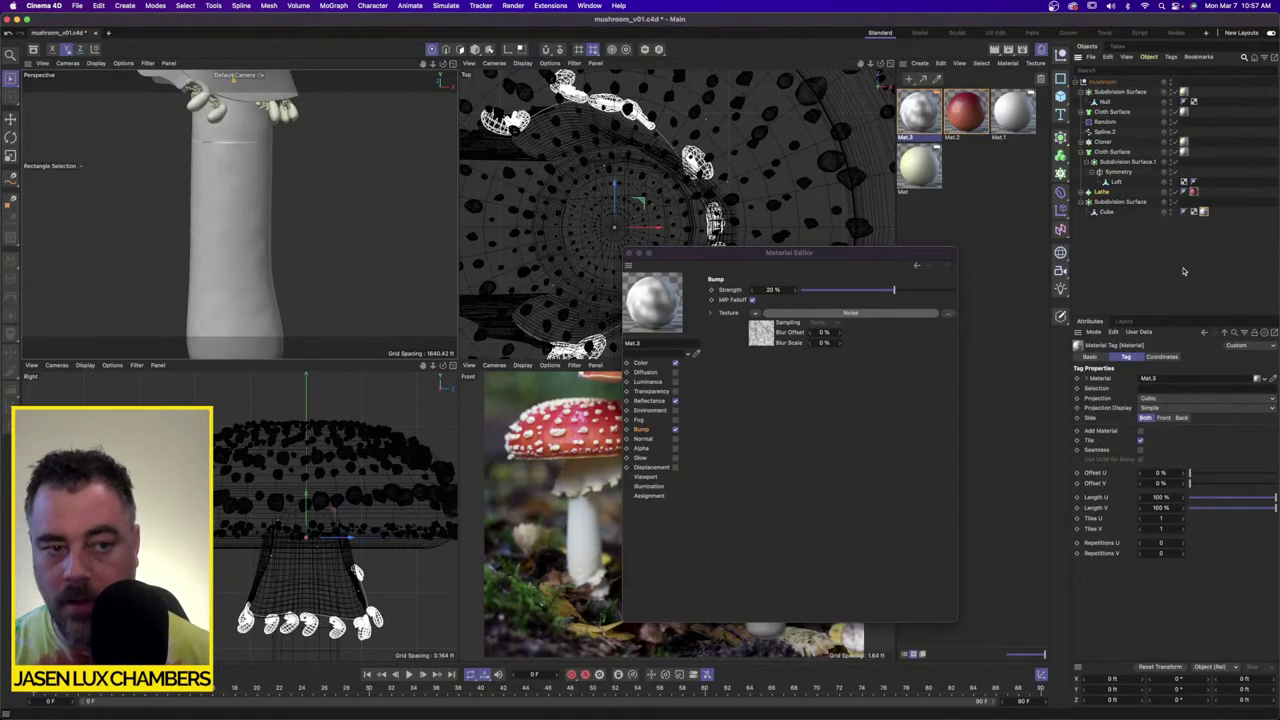
pyautogui.click(1171, 57)
pyautogui.click(1221, 248)
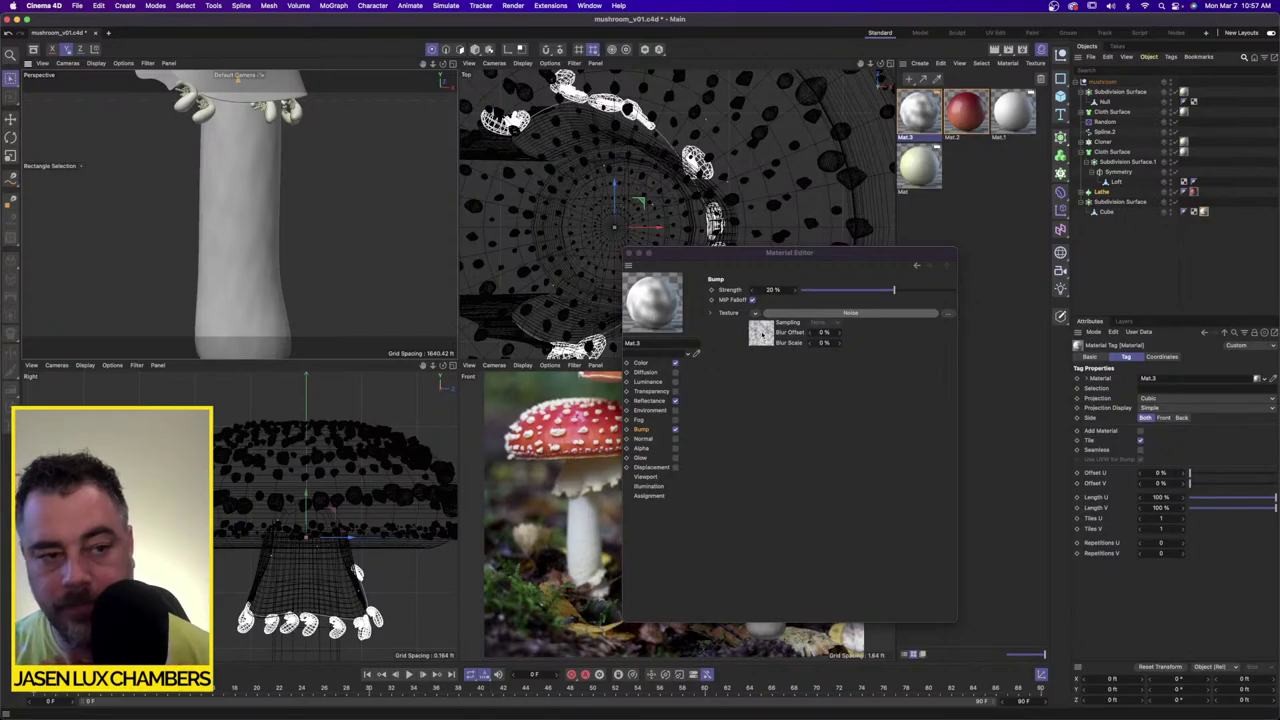
# Step: Inspect the Noise shader's settings, the bump on the stem and the underside of the cap in perspective
pyautogui.click(761, 334)
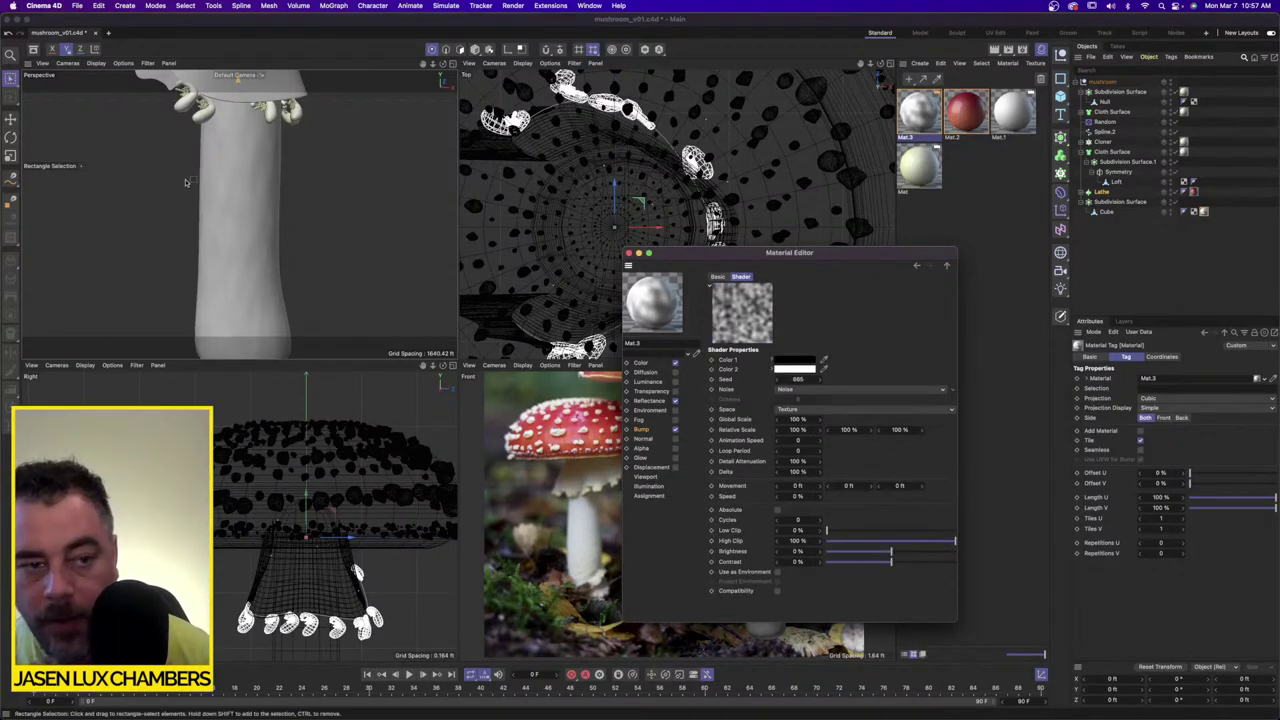
pyautogui.keyDown('alt'); pyautogui.moveTo(189, 183); pyautogui.dragTo(272, 215); pyautogui.keyUp('alt')
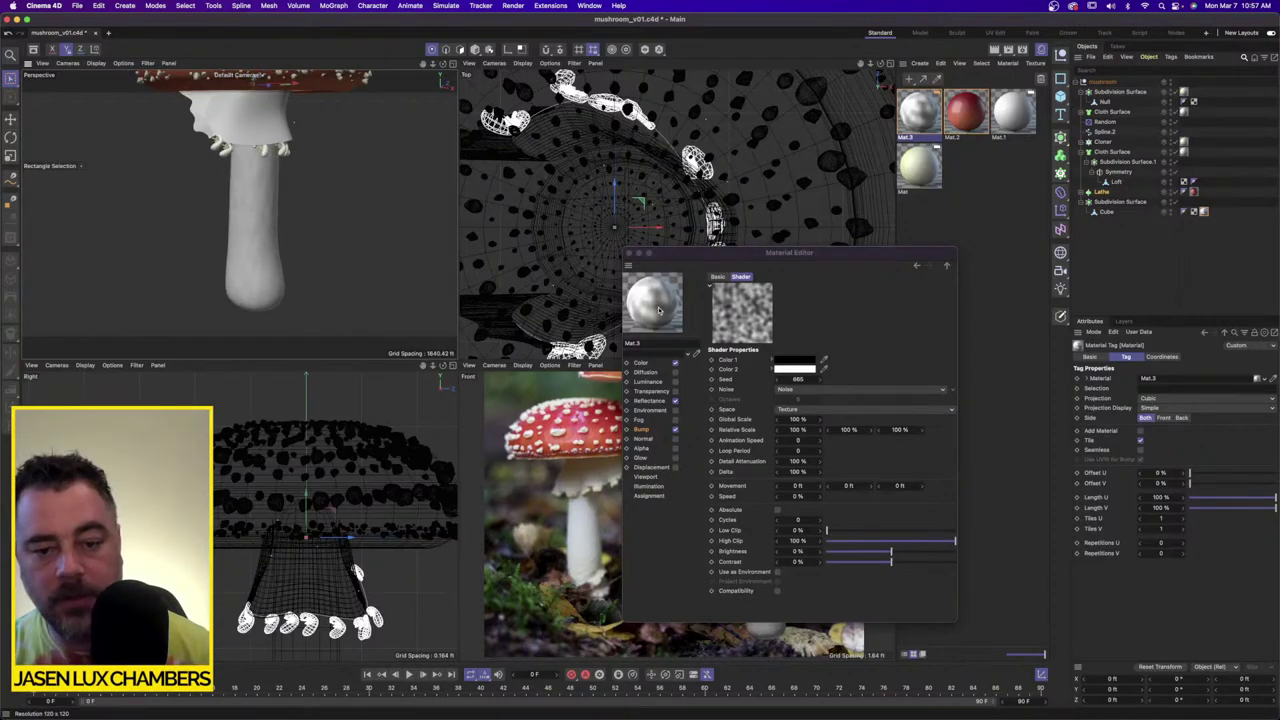
pyautogui.click(629, 253)
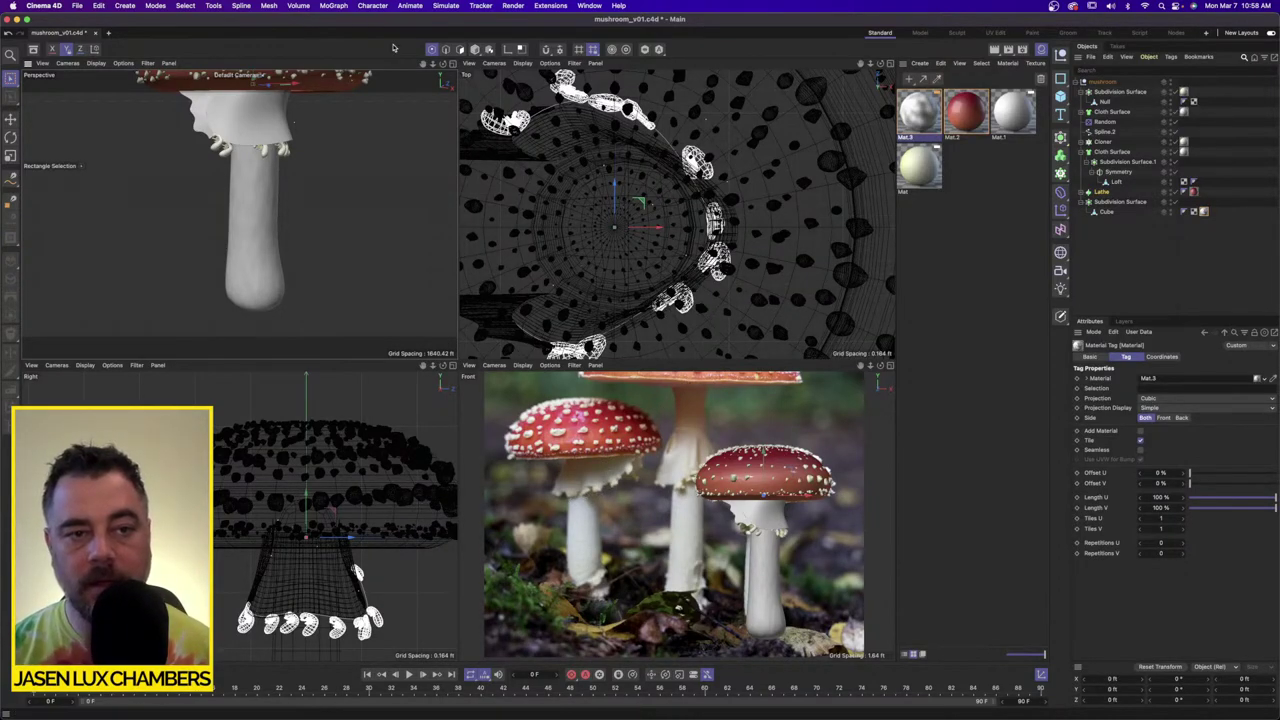
pyautogui.click(453, 63)
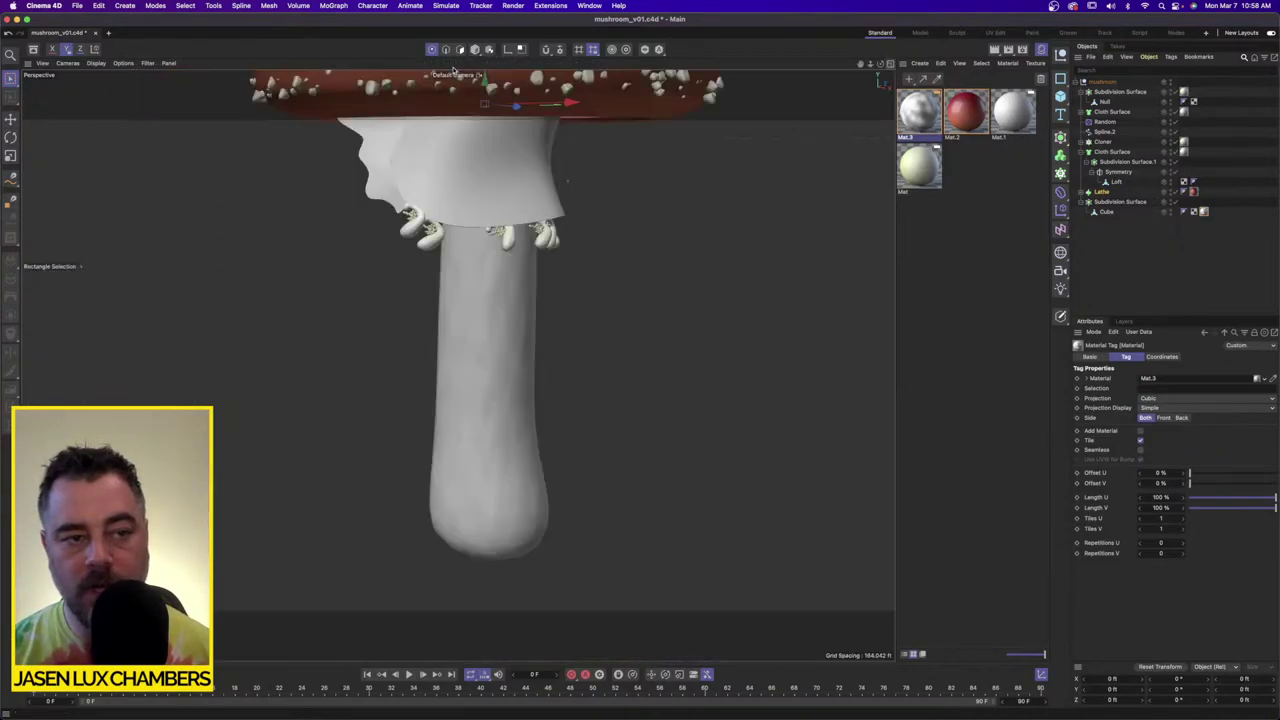
pyautogui.scroll(-5, 513, 252)
pyautogui.keyDown('alt'); pyautogui.moveTo(514, 252); pyautogui.dragTo(530, 203); pyautogui.keyUp('alt')
pyautogui.scroll(4, 514, 295)
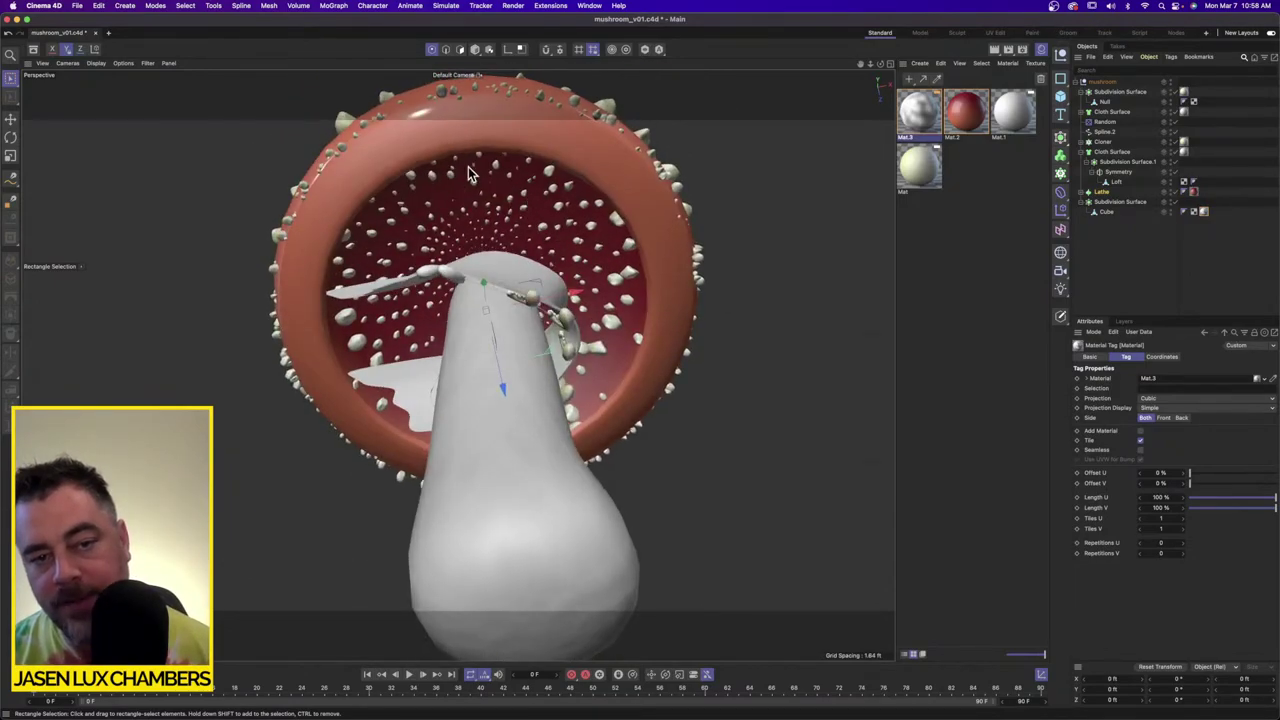
pyautogui.keyDown('alt'); pyautogui.moveTo(470, 174); pyautogui.dragTo(540, 235); pyautogui.keyUp('alt')
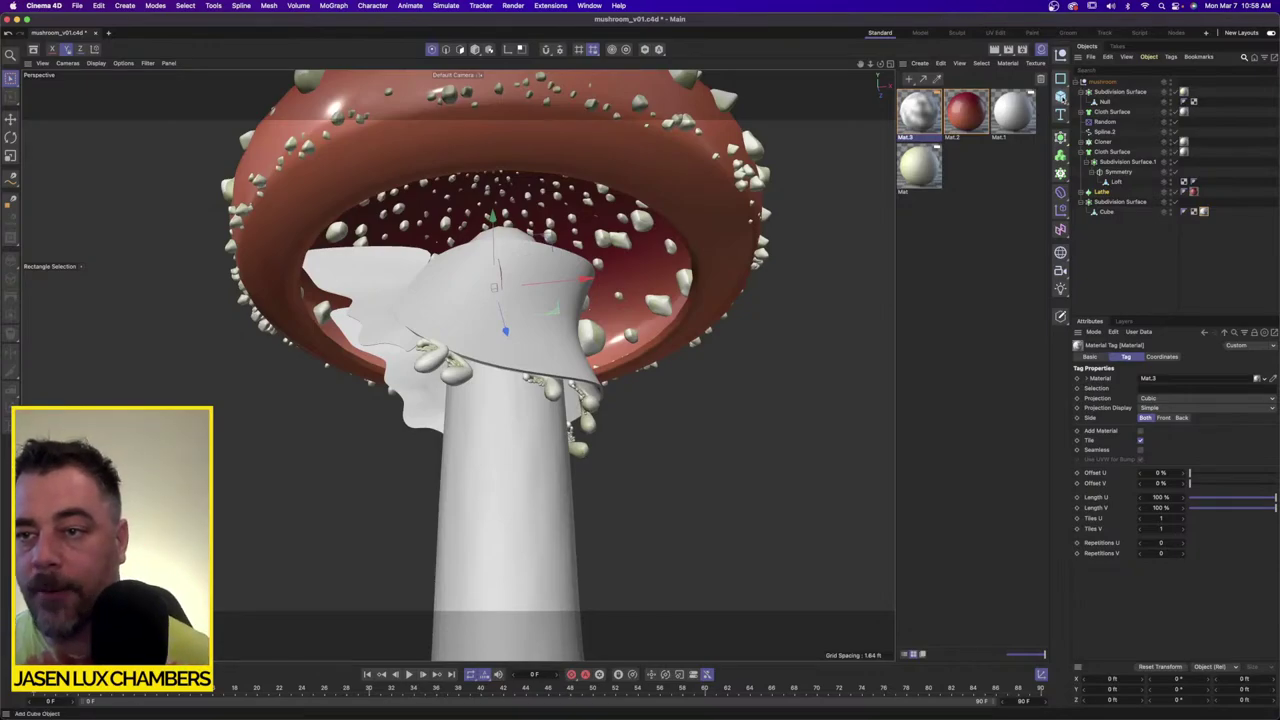
# Step: Add a Cube, scale it down uniformly to about 0.841 ft, and set its X size to 0.5 ft
pyautogui.click(1061, 97)
pyautogui.click(1100, 110)
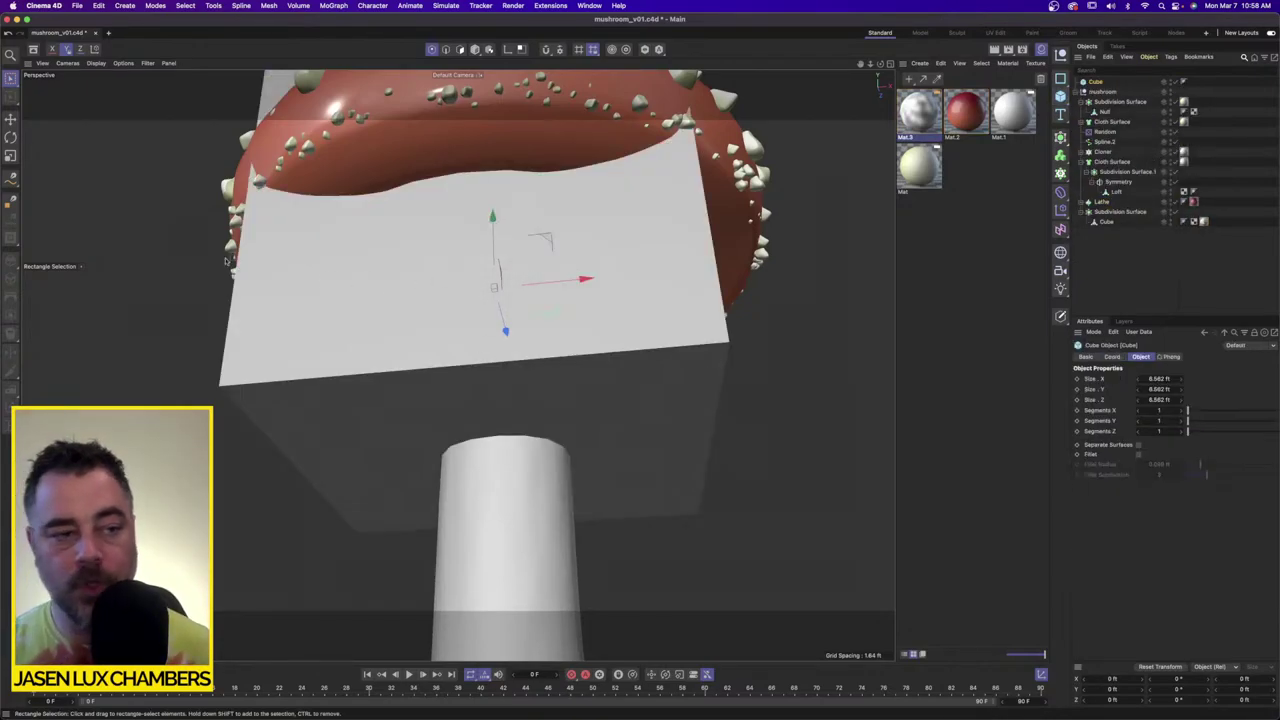
pyautogui.click(10, 155)
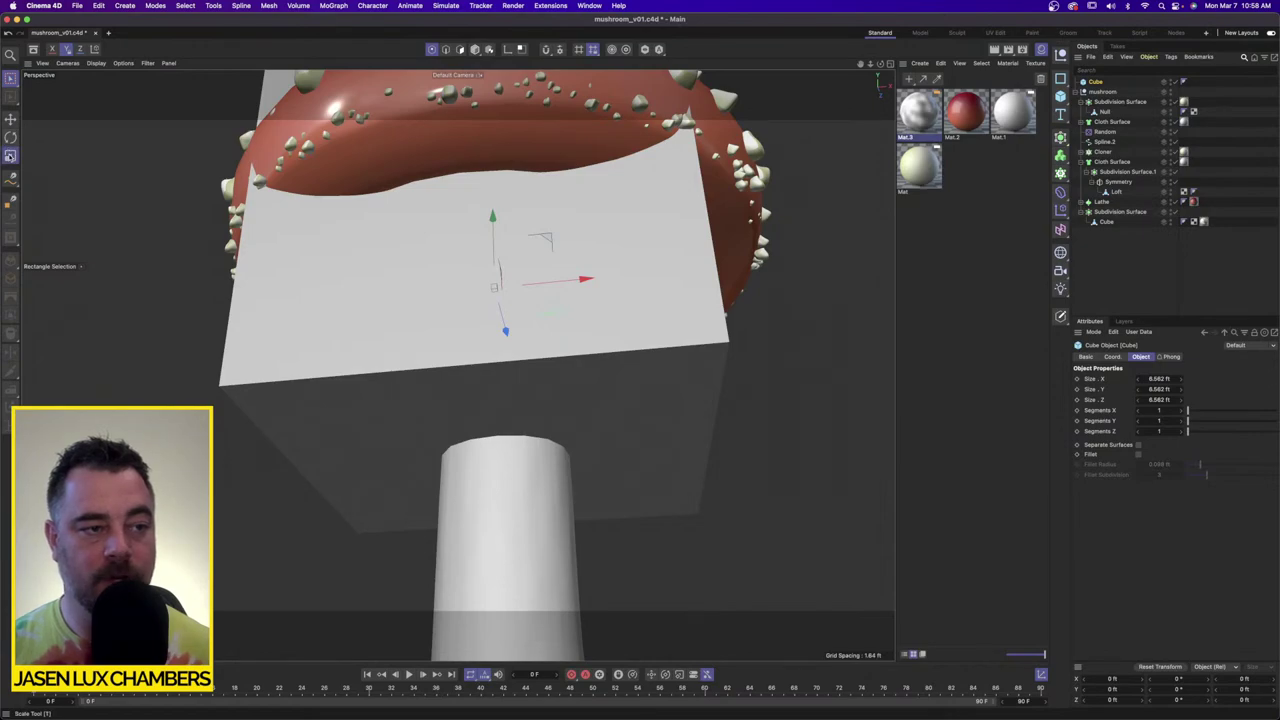
pyautogui.moveTo(686, 363); pyautogui.dragTo(285, 398)
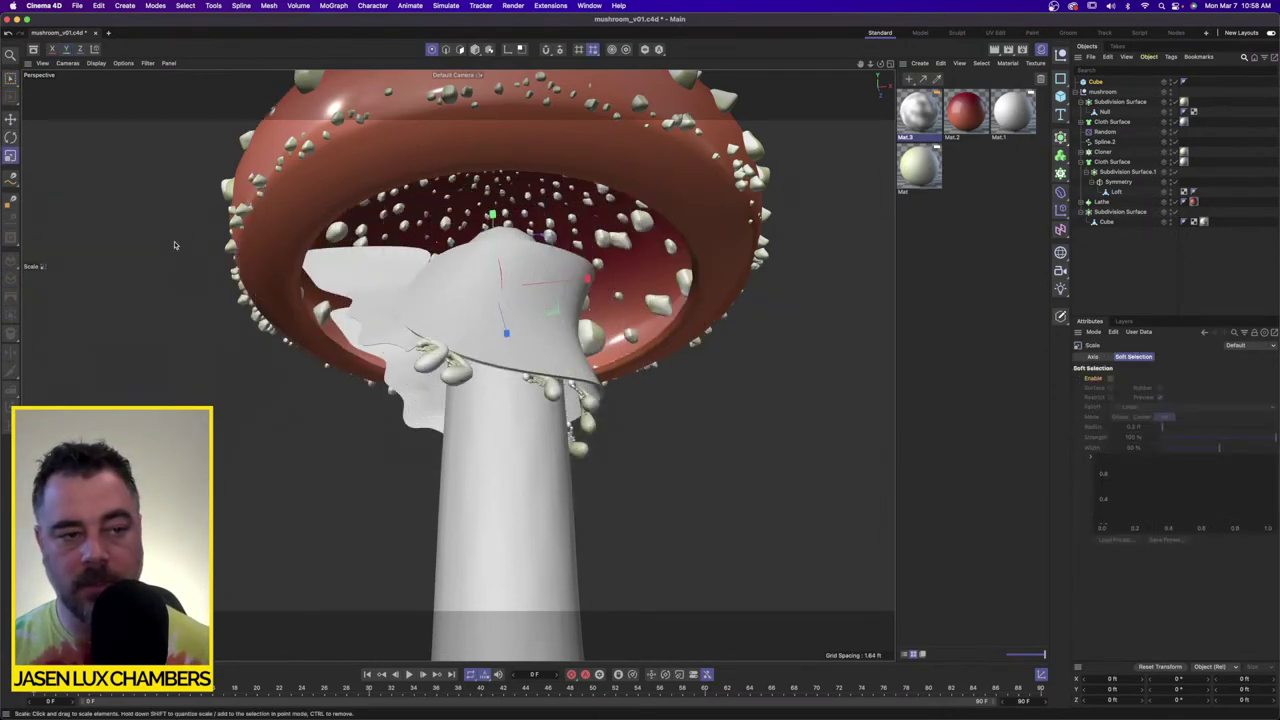
pyautogui.click(1096, 83)
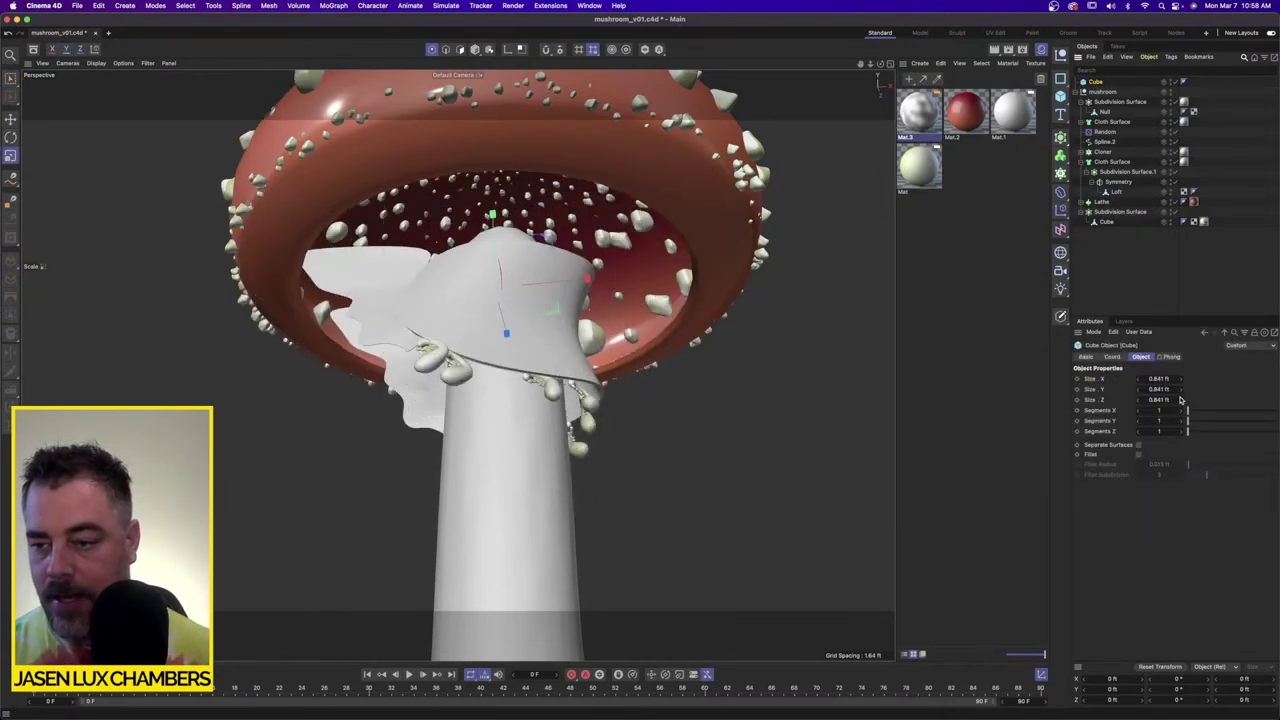
pyautogui.moveTo(1180, 383); pyautogui.dragTo(1180, 383)
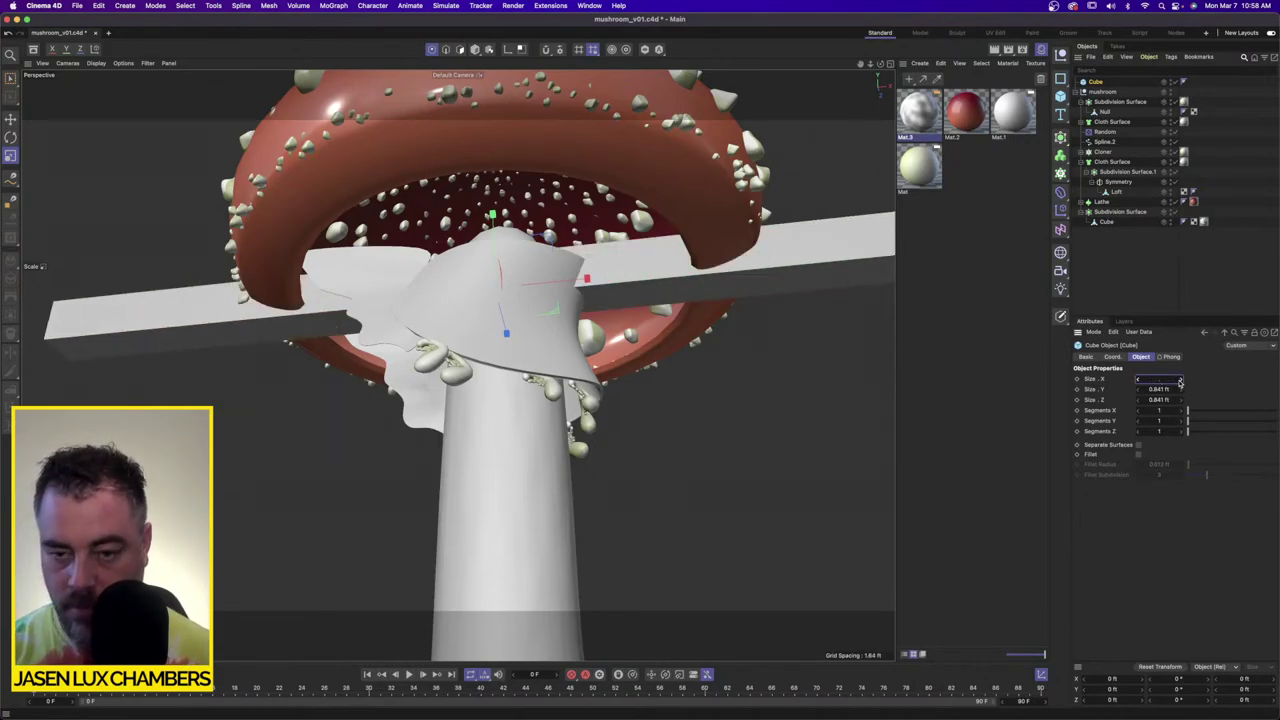
pyautogui.moveTo(1180, 383); pyautogui.dragTo(1180, 383)
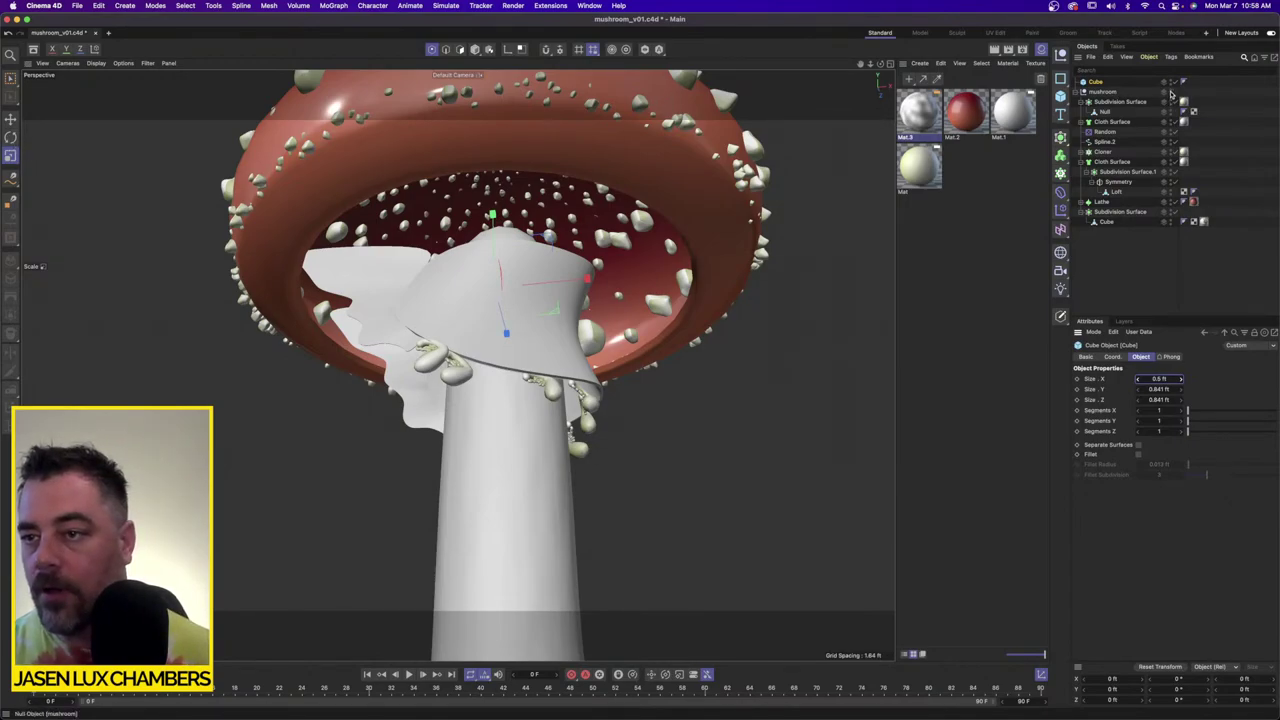
# Step: Hide the mushroom group, make the new Cube editable, and flatten it vertically to about 0.336 ft
pyautogui.click(1172, 93)
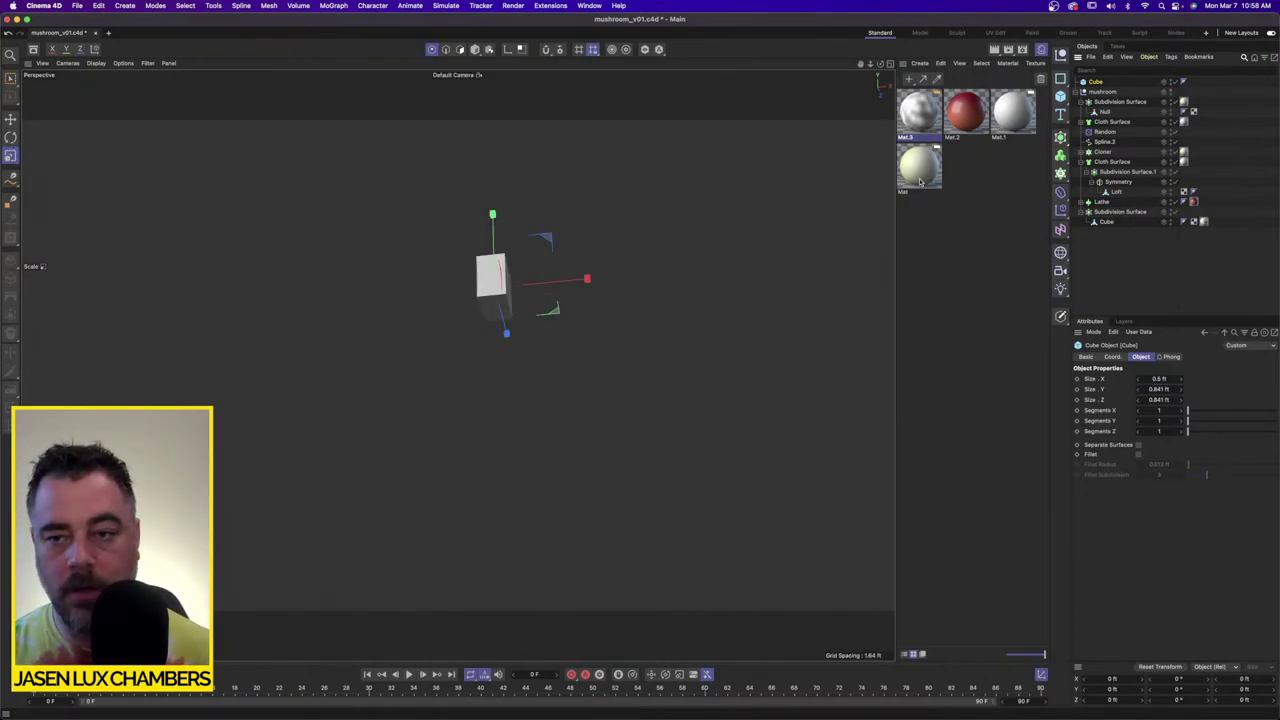
pyautogui.keyDown('alt'); pyautogui.moveTo(500, 284); pyautogui.dragTo(430, 368); pyautogui.keyUp('alt')
pyautogui.click(1060, 316)
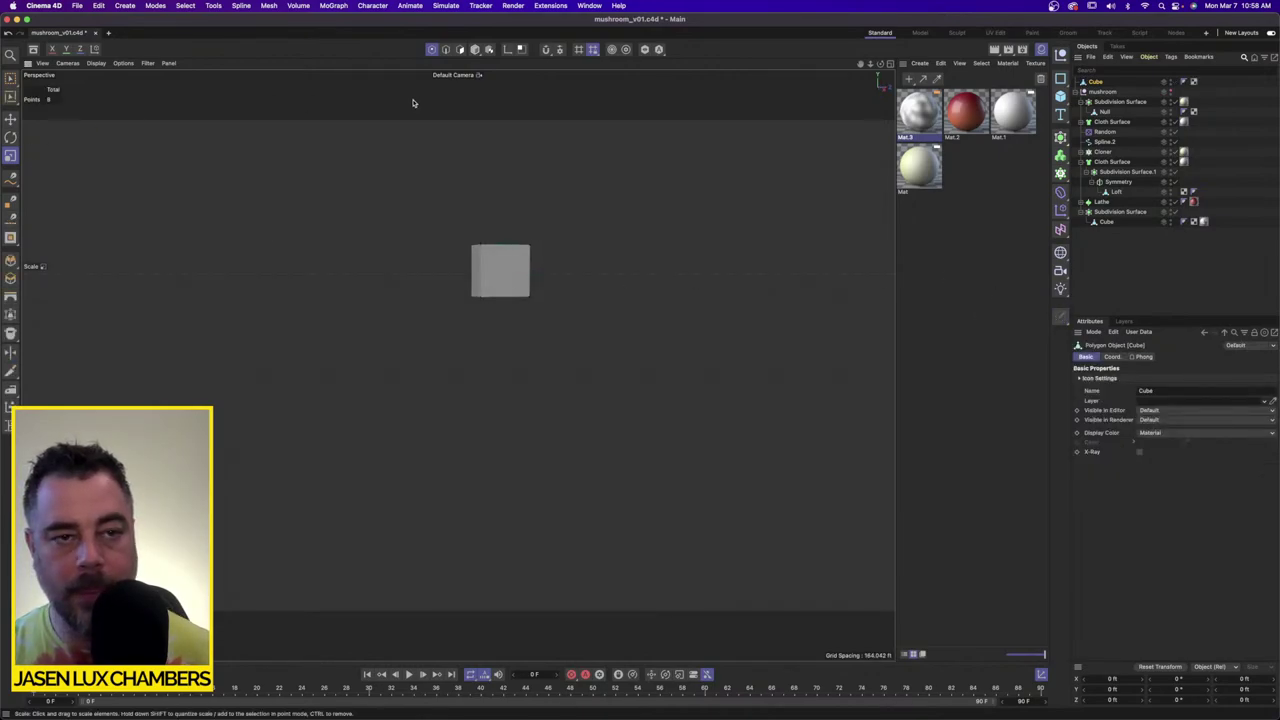
pyautogui.click(476, 51)
pyautogui.click(11, 119)
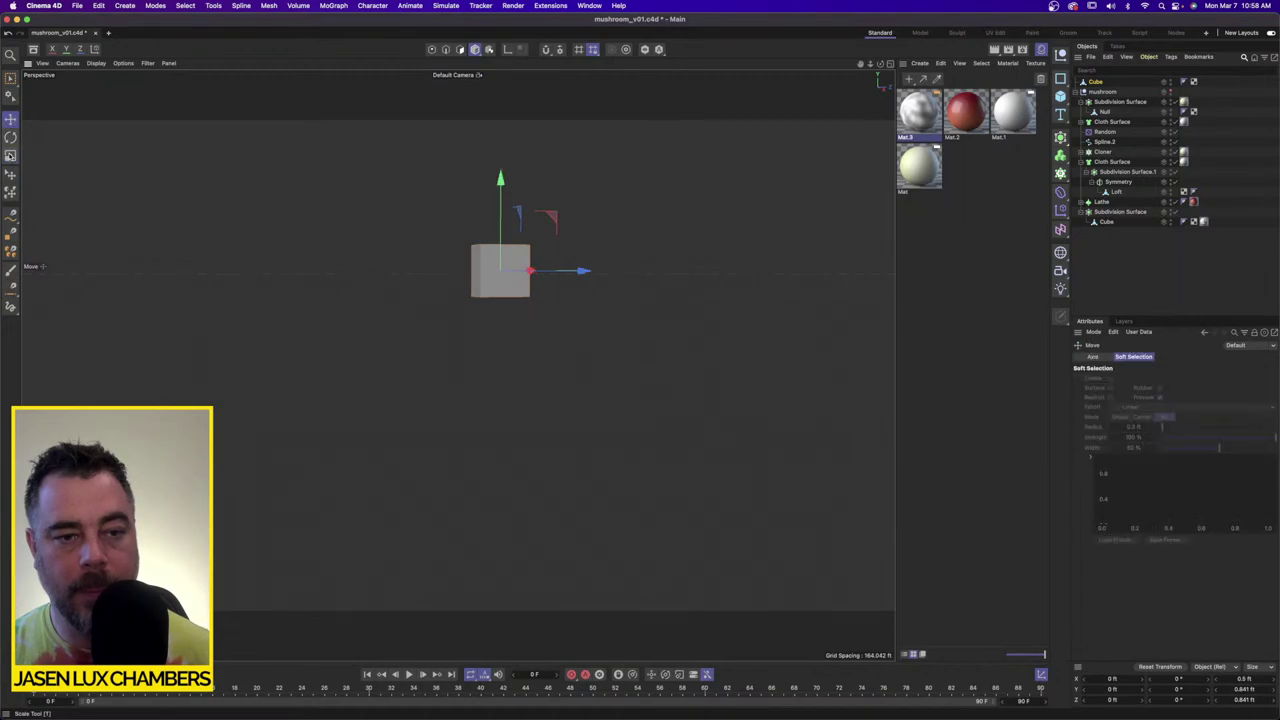
pyautogui.click(11, 156)
pyautogui.moveTo(500, 178); pyautogui.dragTo(500, 240)
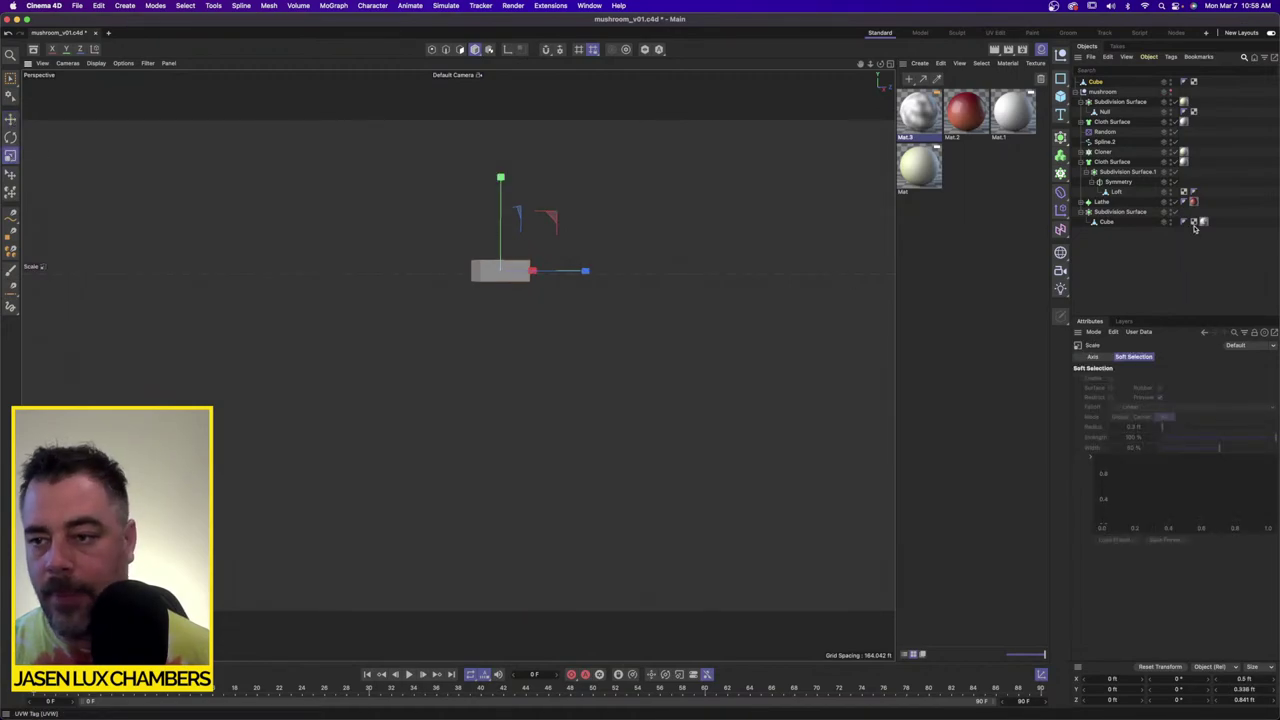
# Step: Show the mushroom again and shape the Cube into a bar under the cap, about 0.111 ft wide and 3.223 ft long, at Z about -2.058 ft
pyautogui.click(1171, 91)
pyautogui.moveTo(475, 342)
pyautogui.keyDown('alt'); pyautogui.mouseDown()
pyautogui.moveTo(496, 300)
pyautogui.moveTo(553, 362)
pyautogui.moveTo(474, 332)
pyautogui.mouseUp(); pyautogui.keyUp('alt')
pyautogui.press('e')
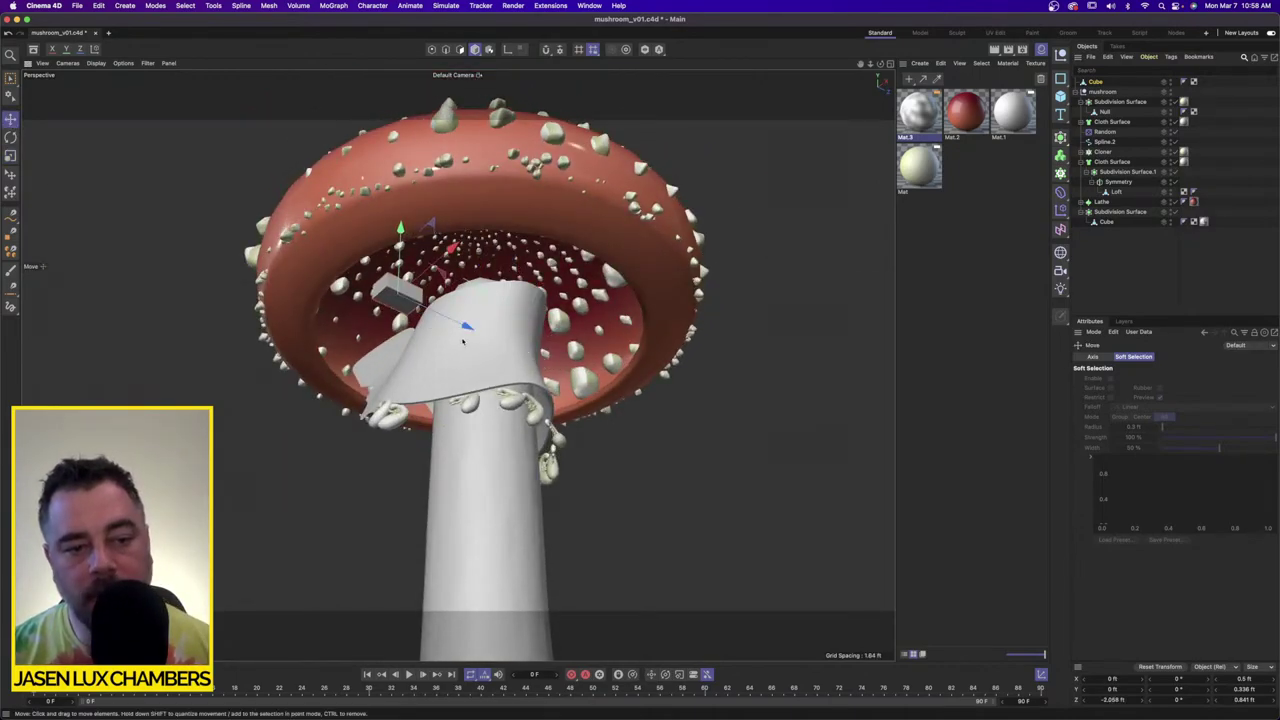
pyautogui.keyDown('alt'); pyautogui.moveTo(397, 280); pyautogui.dragTo(517, 247, button='right'); pyautogui.keyUp('alt')
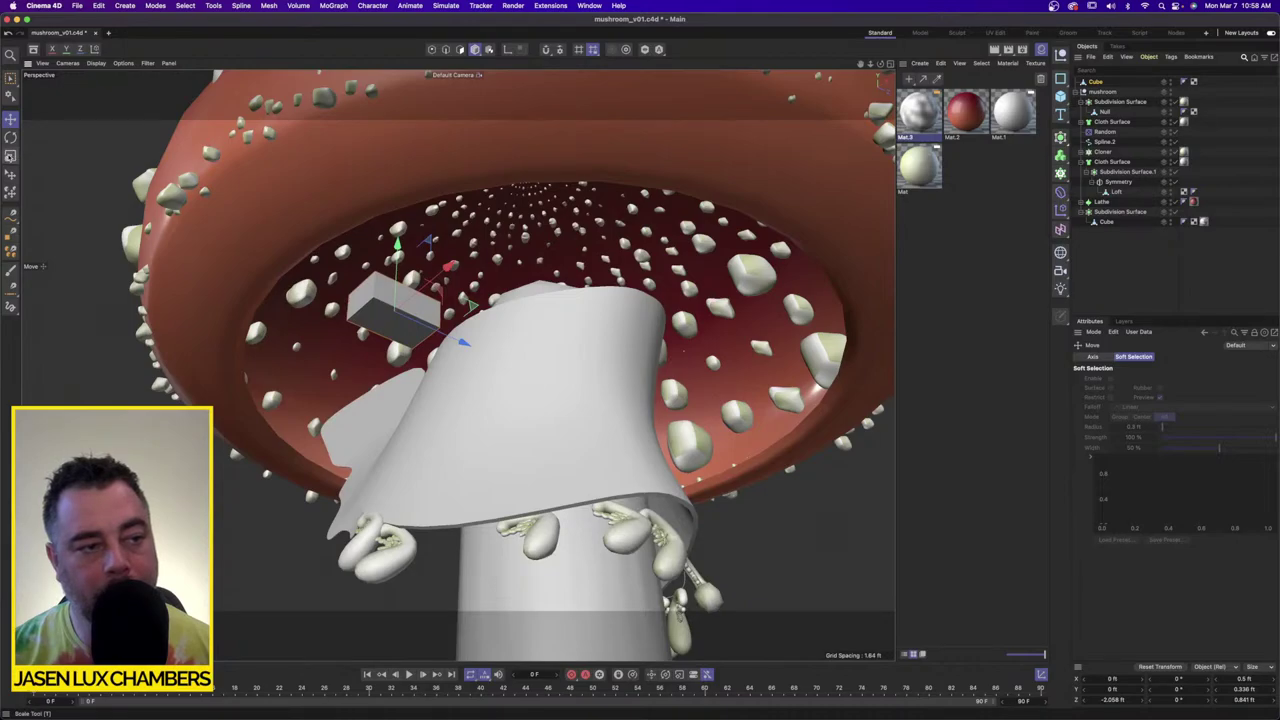
pyautogui.click(10, 155)
pyautogui.moveTo(446, 268); pyautogui.dragTo(502, 330)
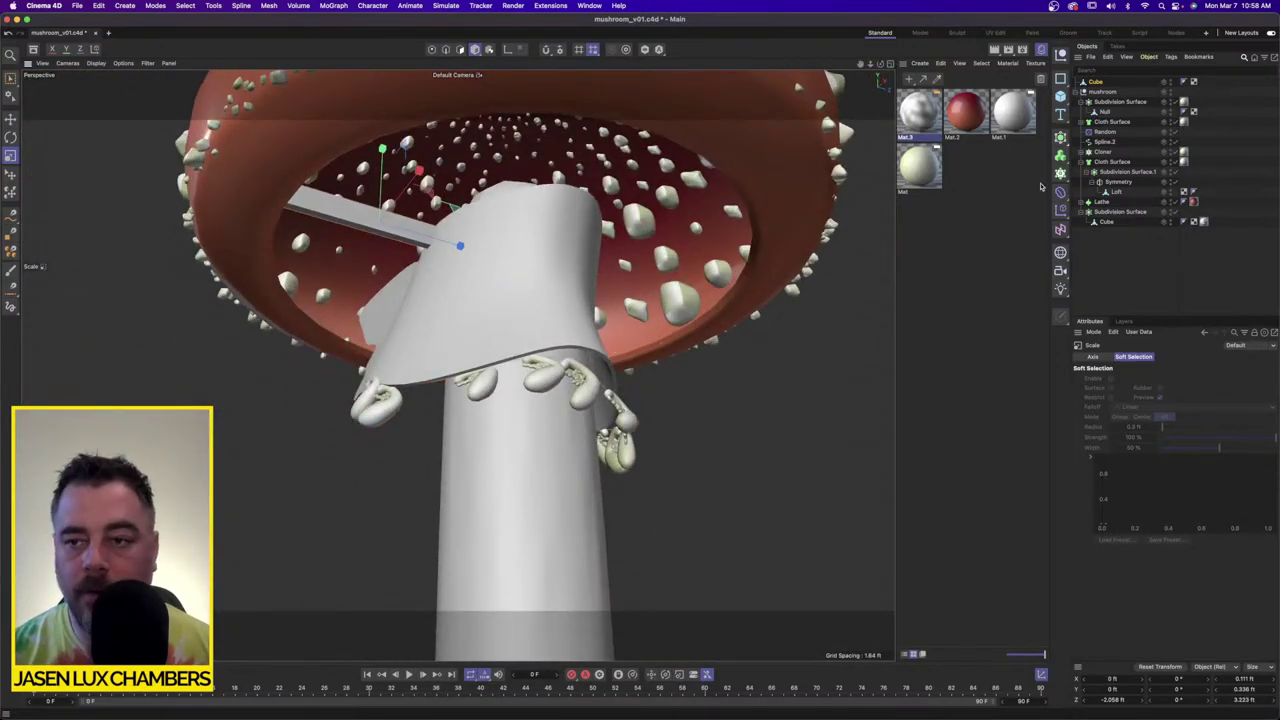
# Step: Create a Null and a Cloner, placing the Cube inside the Null and the Null inside the Cloner
pyautogui.click(1060, 138)
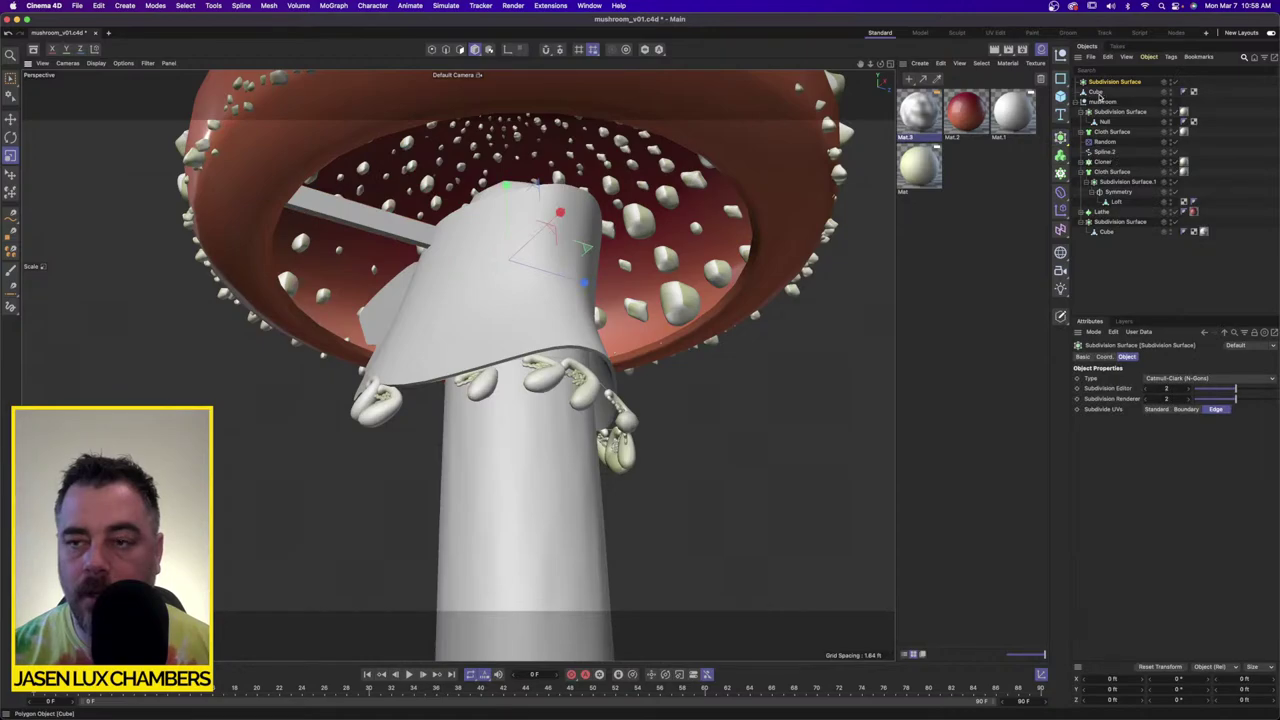
pyautogui.press('super+z')
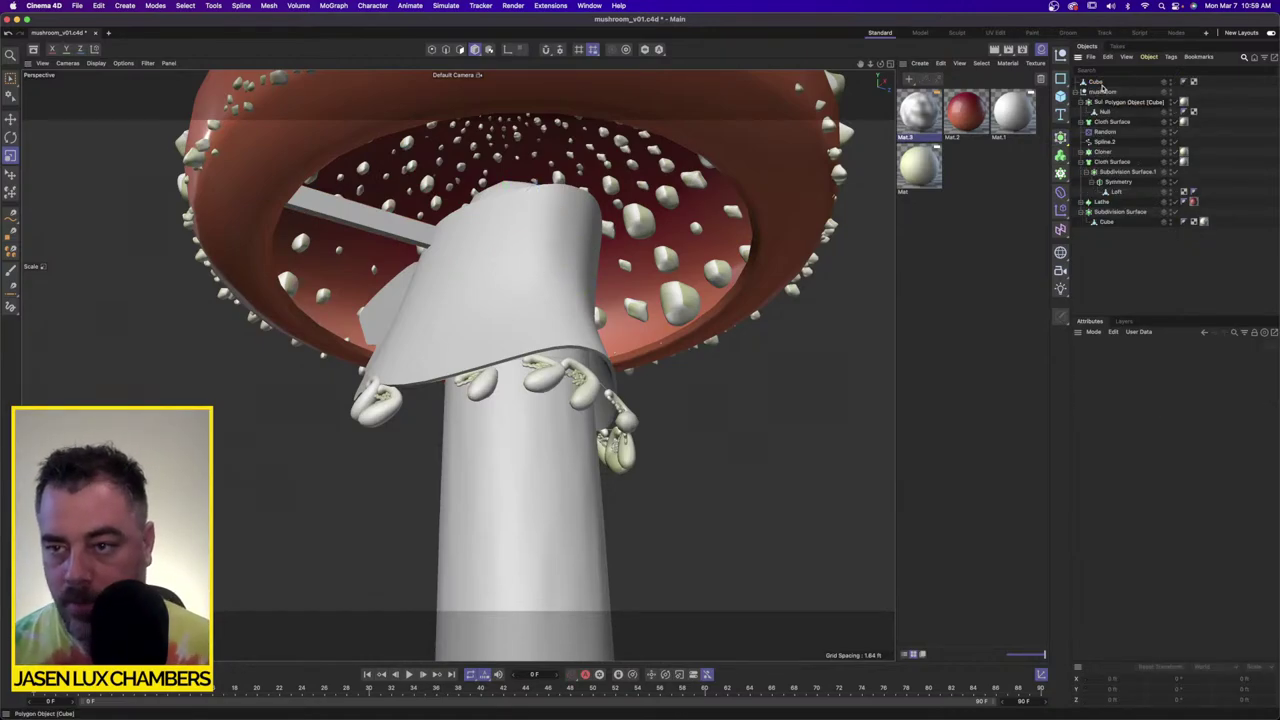
pyautogui.click(1102, 84)
pyautogui.click(213, 6)
pyautogui.moveTo(126, 5)
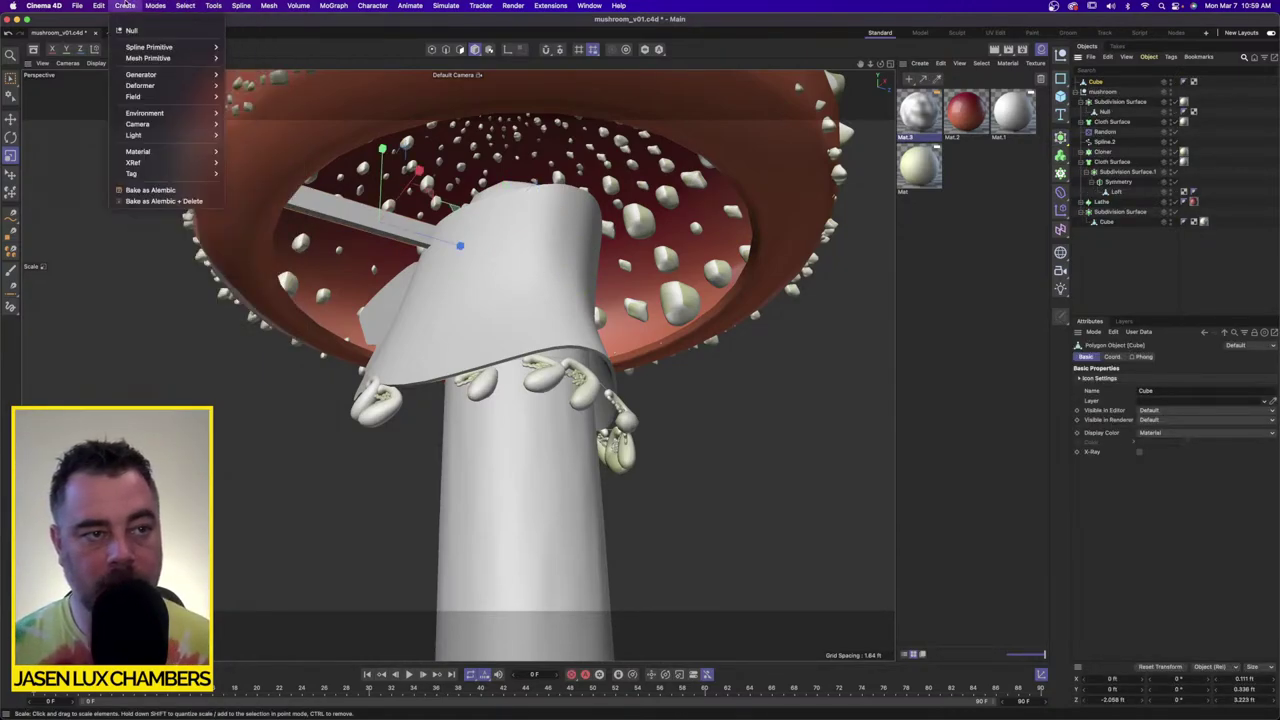
pyautogui.click(131, 30)
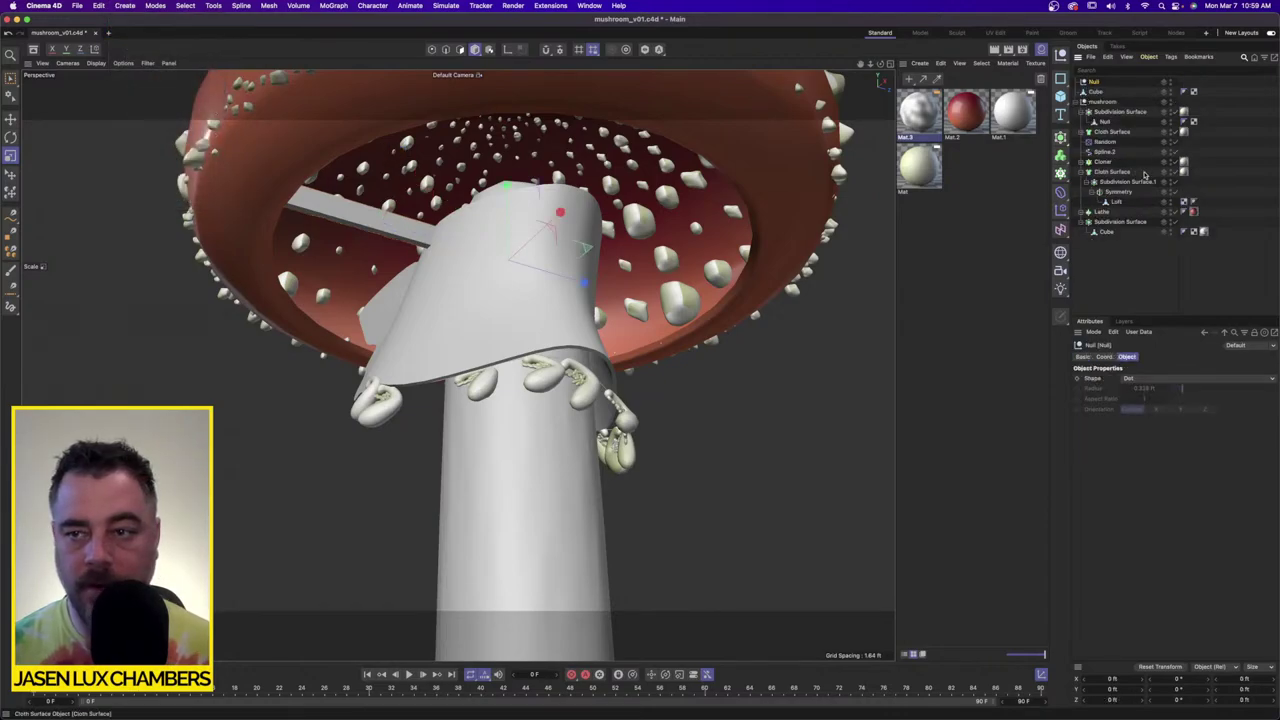
pyautogui.moveTo(1061, 174); pyautogui.dragTo(1096, 188)
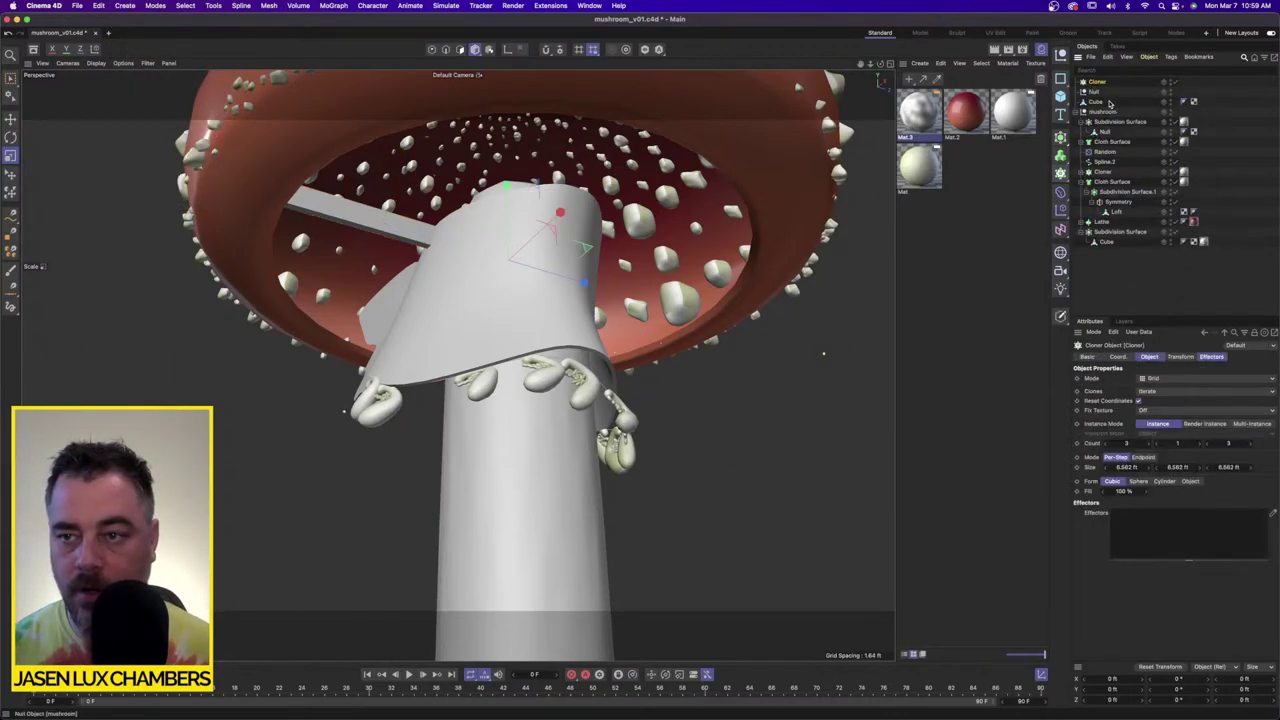
pyautogui.moveTo(1096, 93)
pyautogui.mouseDown()
pyautogui.moveTo(1099, 83)
pyautogui.moveTo(1104, 94)
pyautogui.mouseUp()
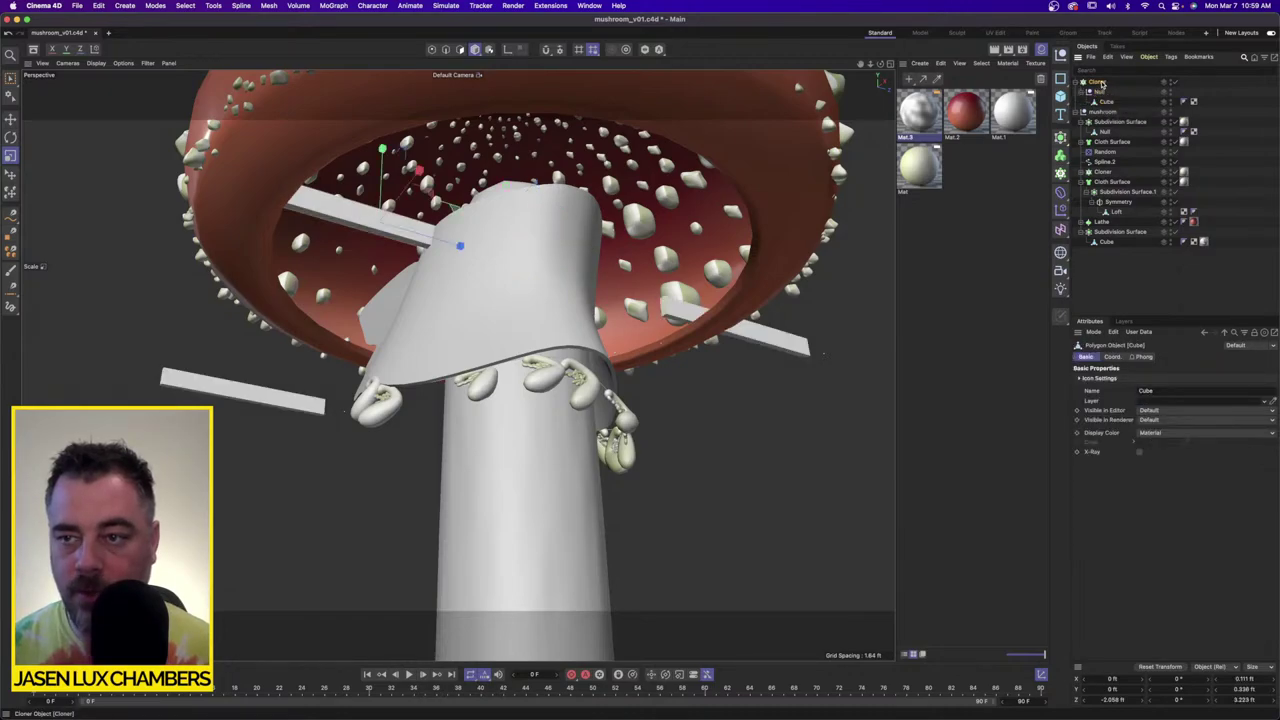
# Step: Set the new Cloner's mode to Radial
pyautogui.click(1098, 81)
pyautogui.click(1170, 379)
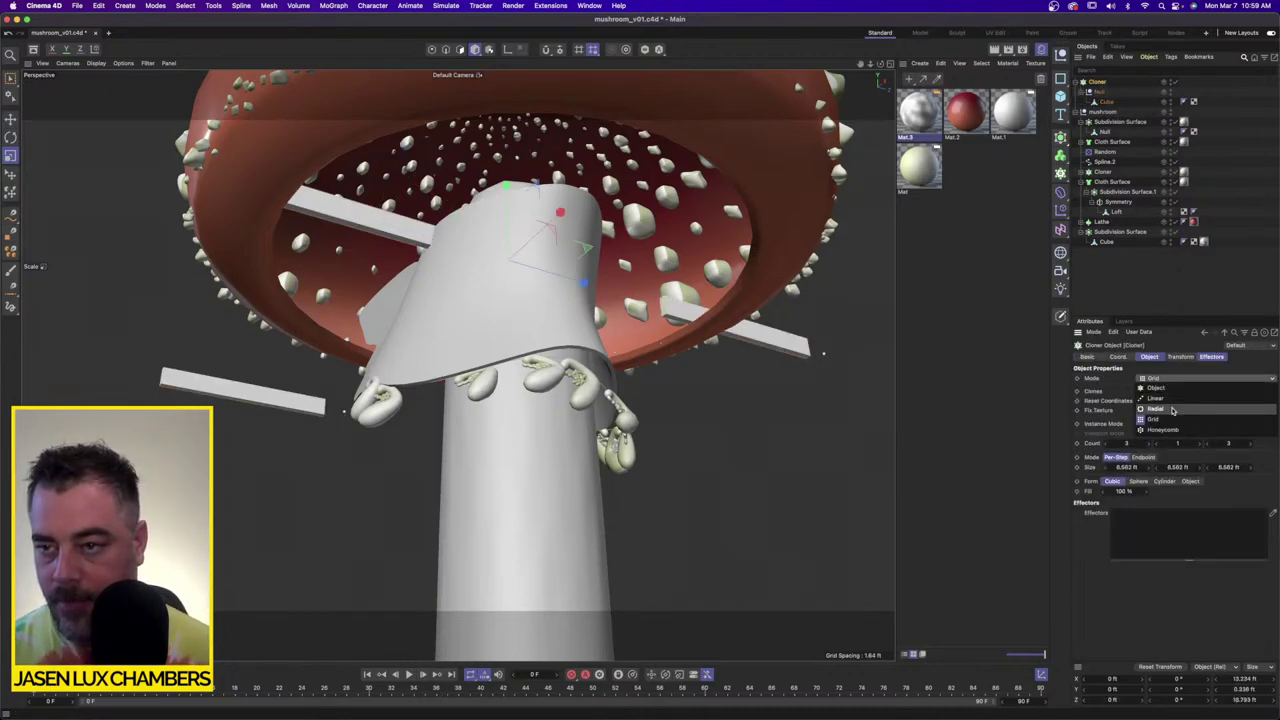
pyautogui.click(1165, 402)
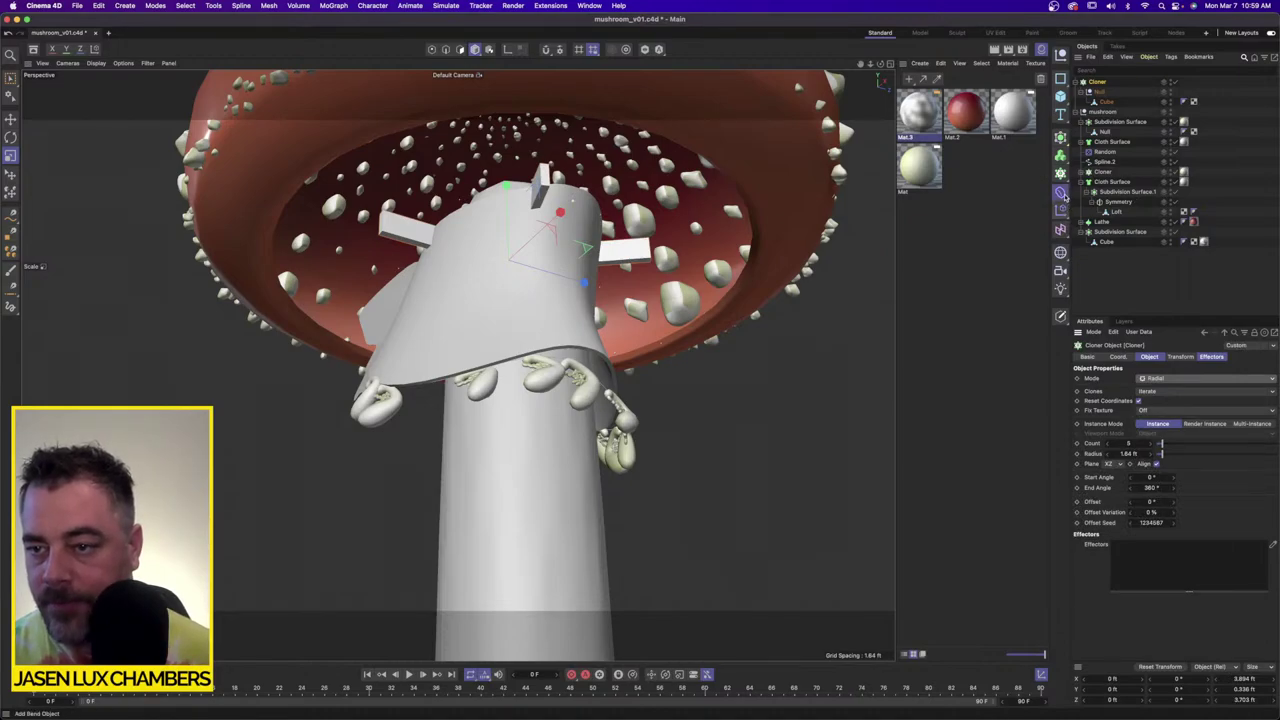
# Step: Add a Bevel deformer and place it inside the Null above the Cube
pyautogui.click(1062, 193)
pyautogui.click(1105, 524)
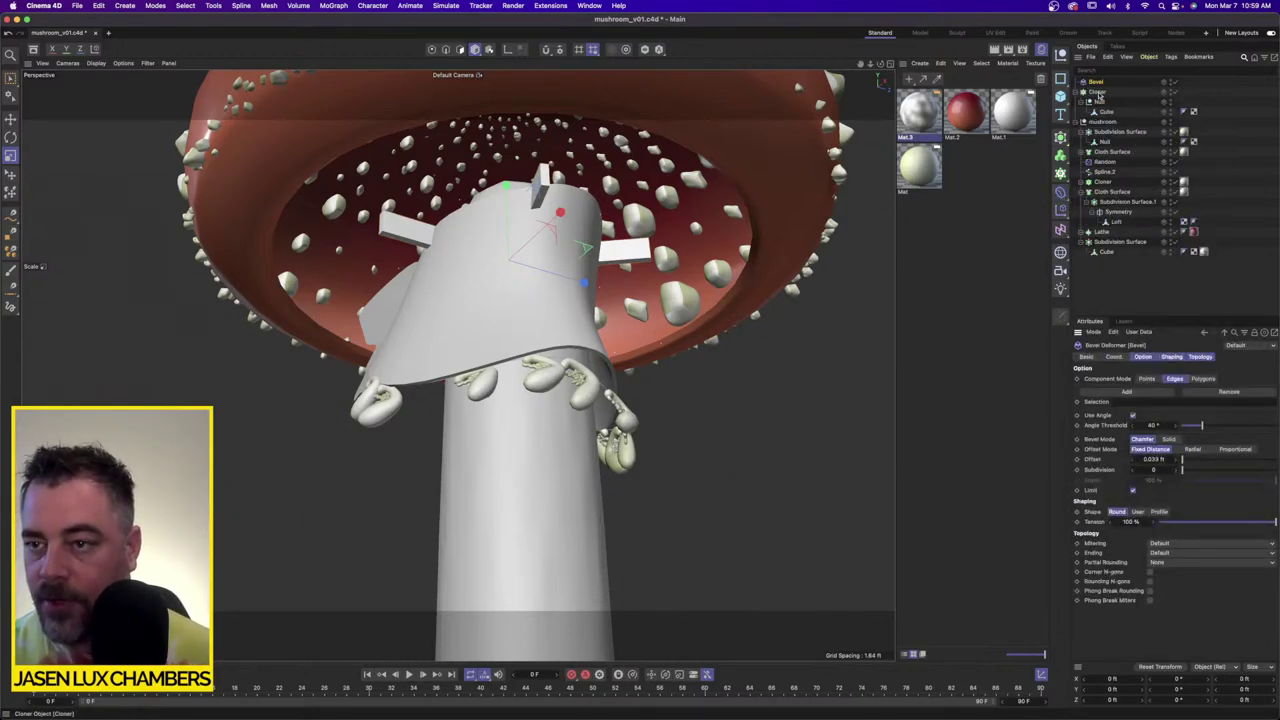
pyautogui.moveTo(1097, 82); pyautogui.dragTo(1110, 109)
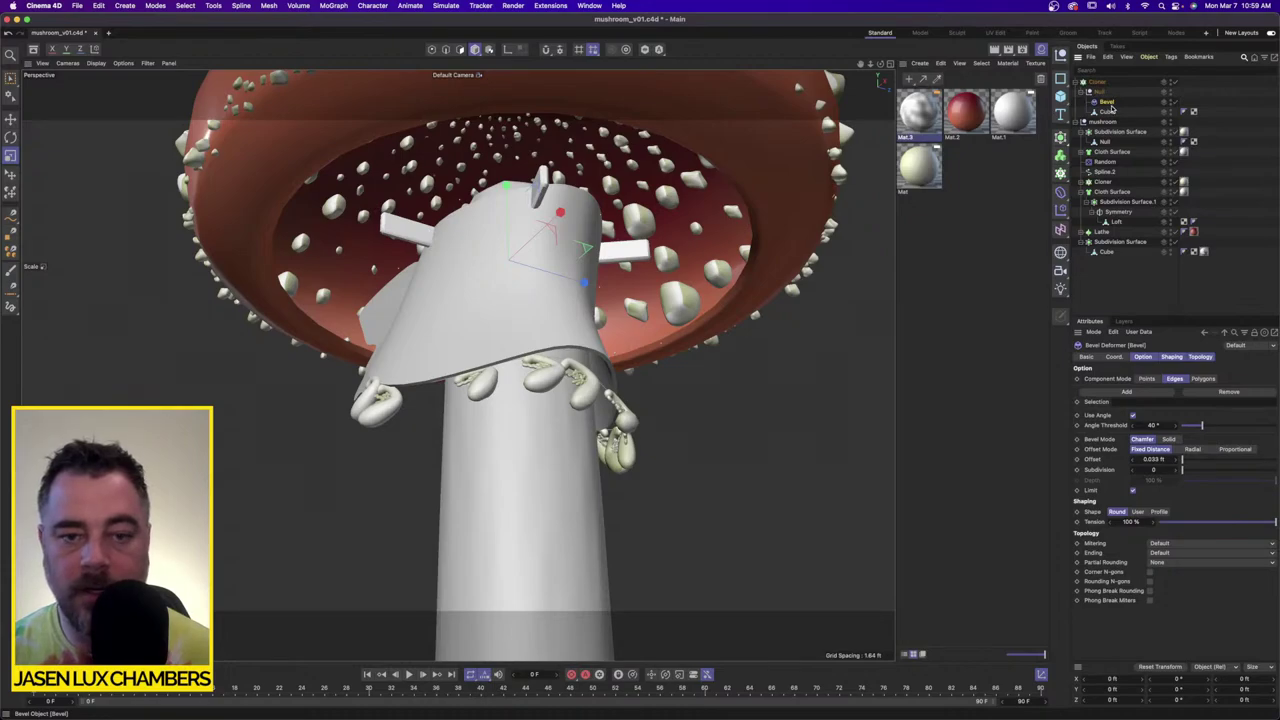
# Step: Set the Cloner's radius to 0 ft and raise its clone count to 82 to form the cap's gills
pyautogui.click(1097, 82)
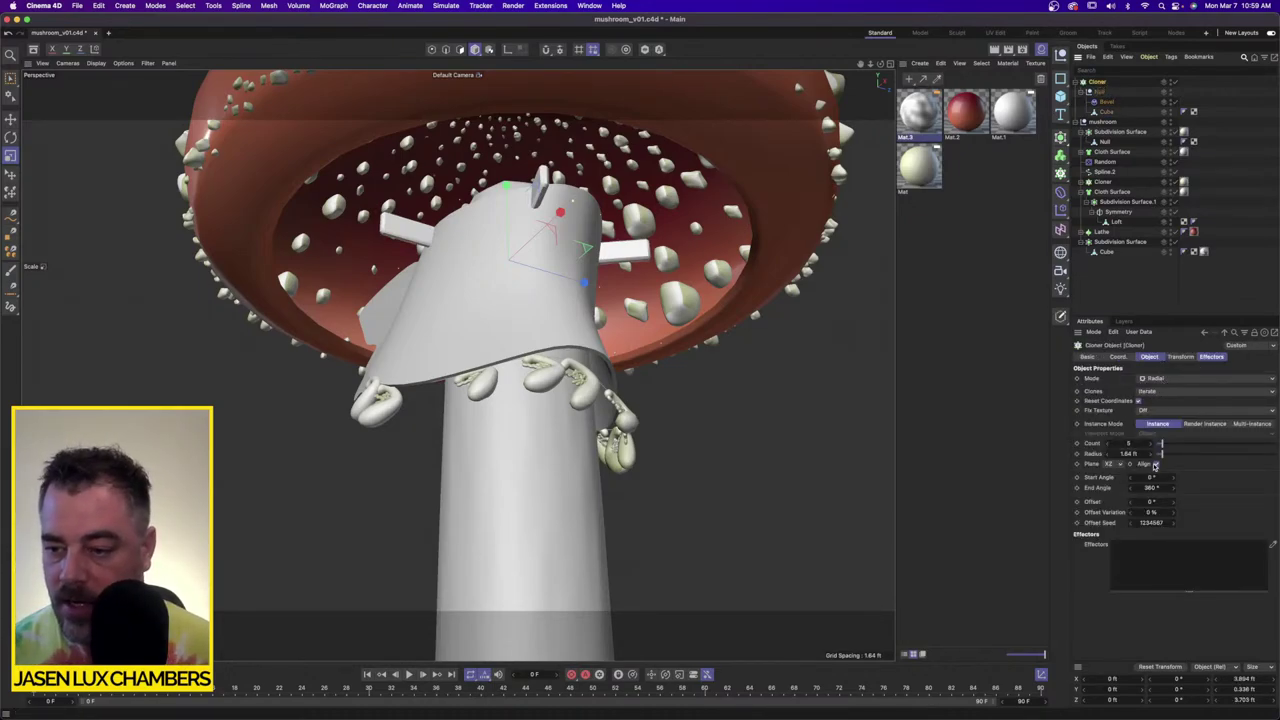
pyautogui.moveTo(1161, 455); pyautogui.dragTo(1155, 455)
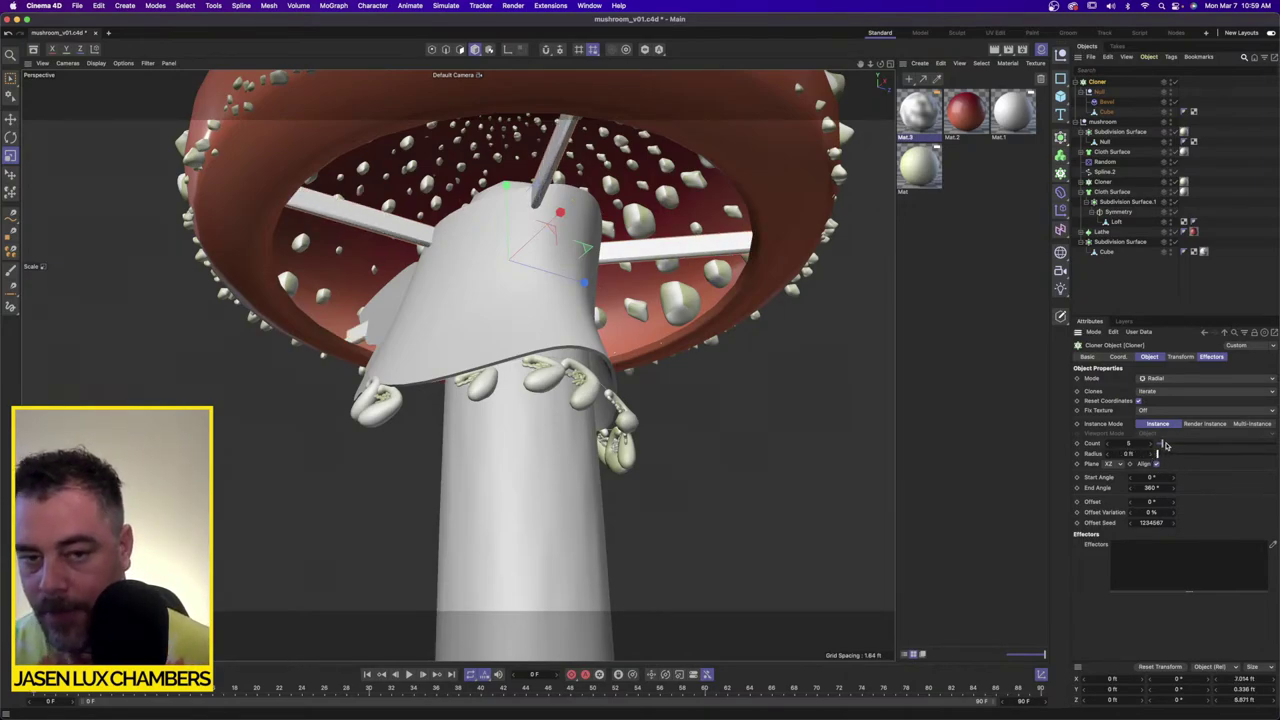
pyautogui.moveTo(1165, 445); pyautogui.dragTo(1255, 442)
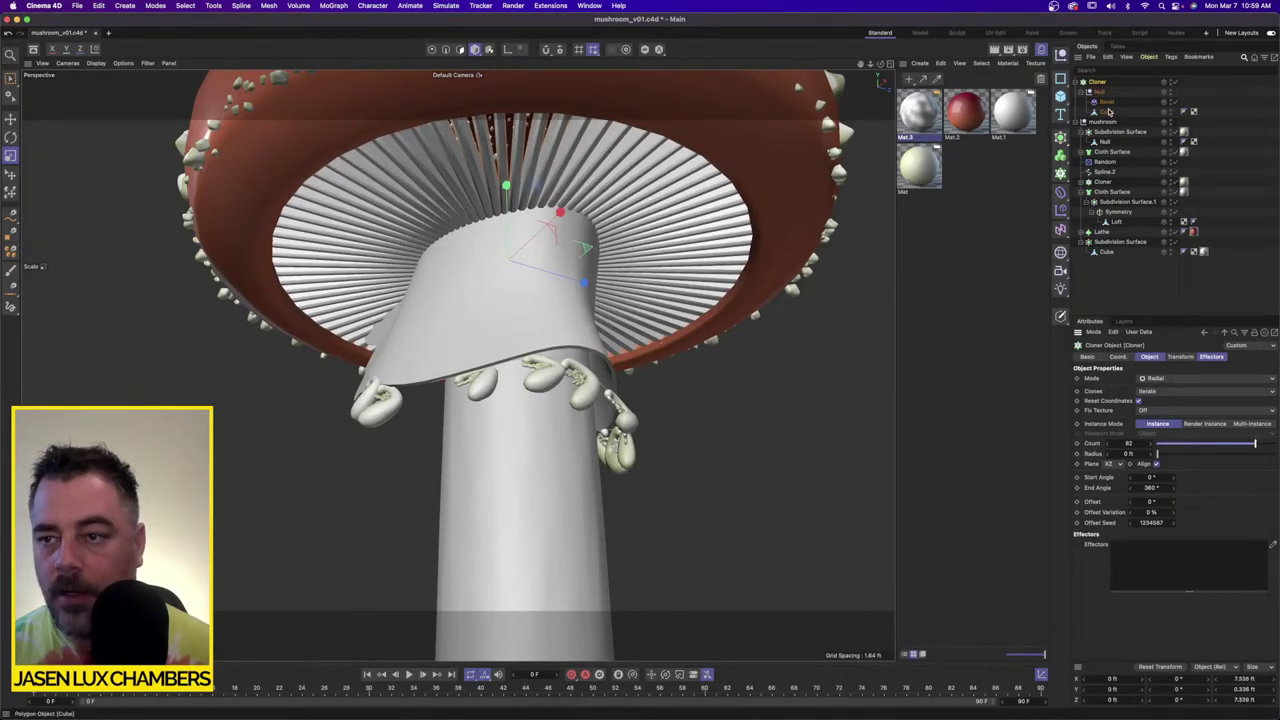
# Step: Scale the gill Cube vertically to about 0.828 ft and raise it to Y about 0.336 ft inside the cap
pyautogui.click(1106, 111)
pyautogui.keyDown('alt'); pyautogui.moveTo(410, 203); pyautogui.dragTo(416, 221); pyautogui.keyUp('alt')
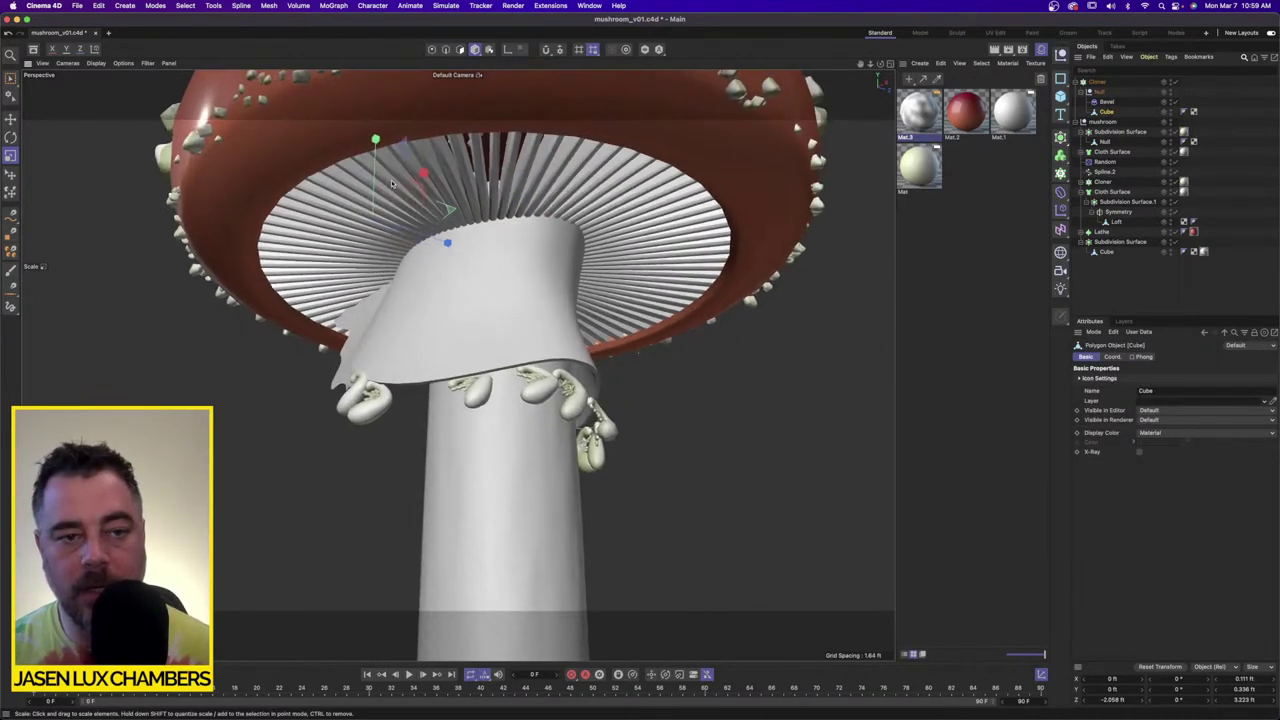
pyautogui.moveTo(378, 141)
pyautogui.mouseDown()
pyautogui.moveTo(379, 163)
pyautogui.moveTo(381, 137)
pyautogui.moveTo(375, 162)
pyautogui.moveTo(376, 149)
pyautogui.mouseUp()
pyautogui.click(10, 119)
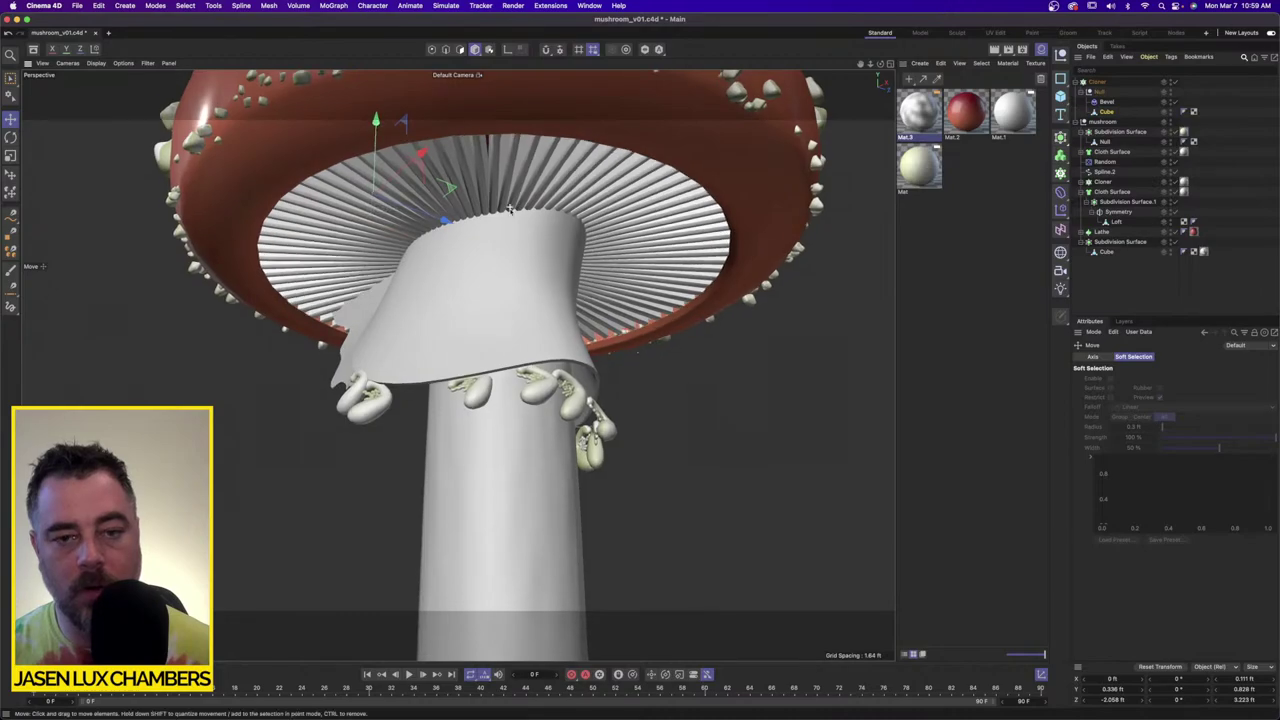
pyautogui.keyDown('alt'); pyautogui.moveTo(511, 207); pyautogui.dragTo(503, 236); pyautogui.keyUp('alt')
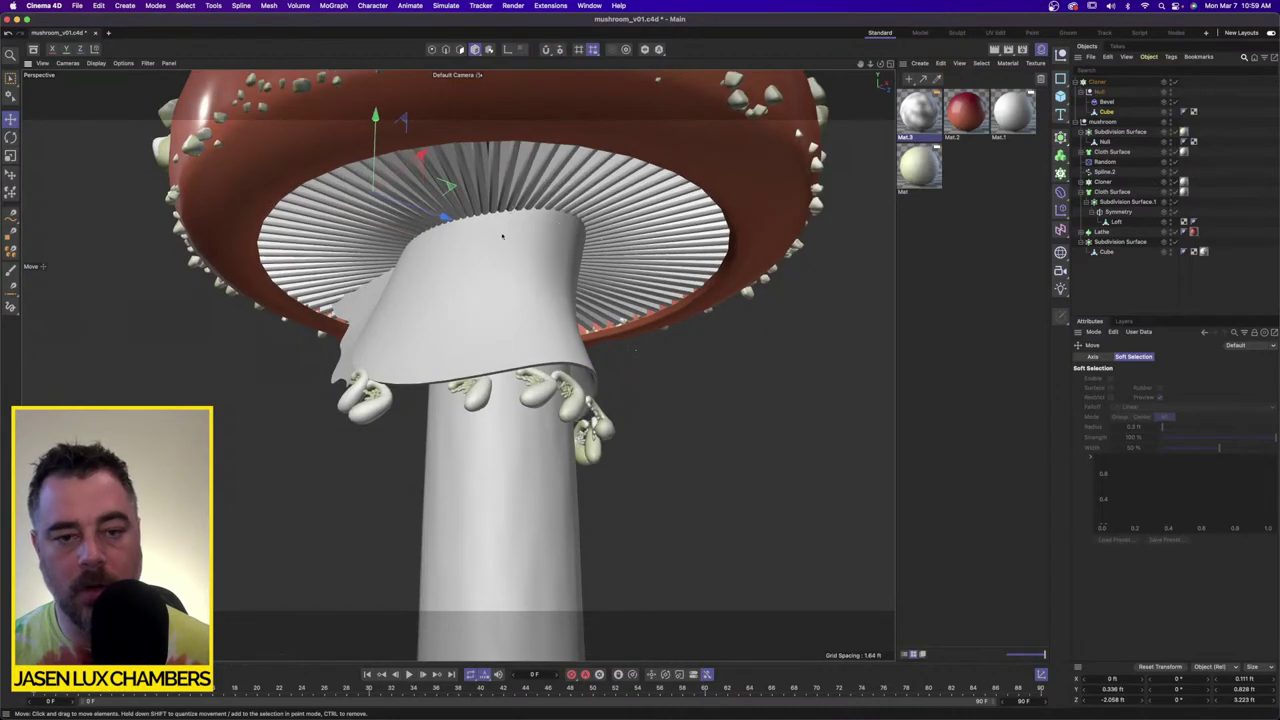
pyautogui.click(14, 158)
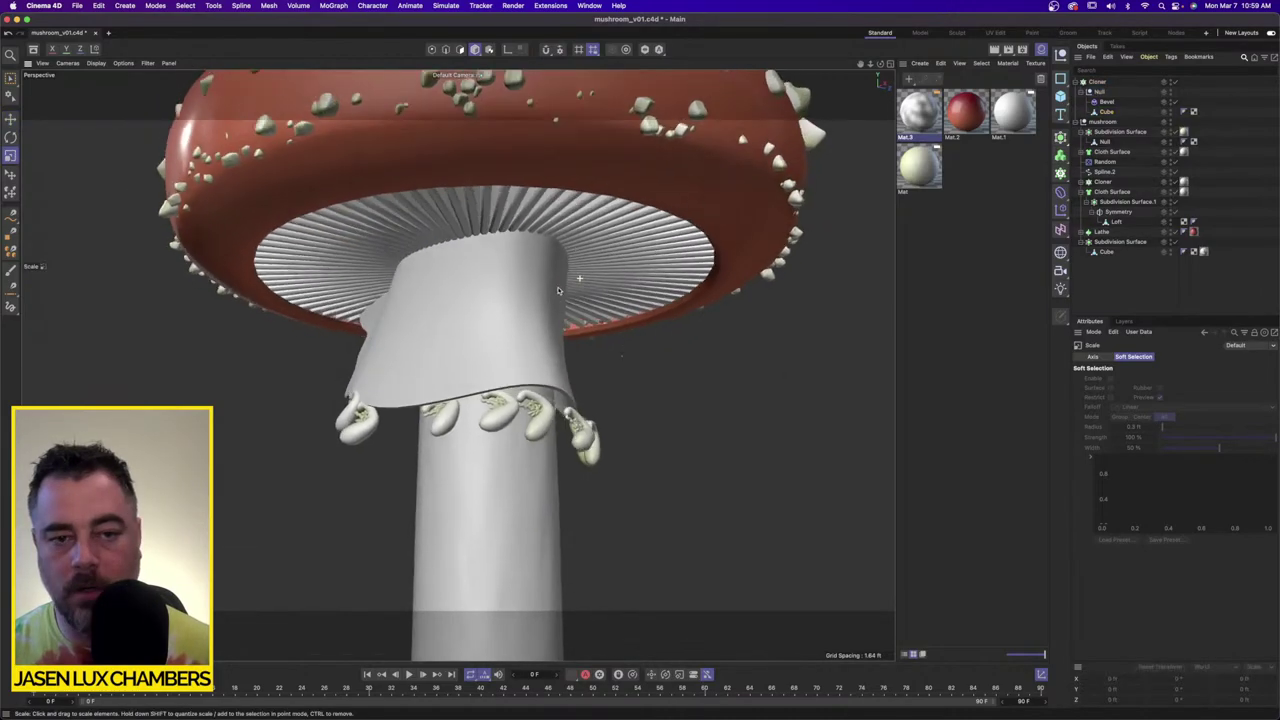
pyautogui.scroll(-6, 568, 297)
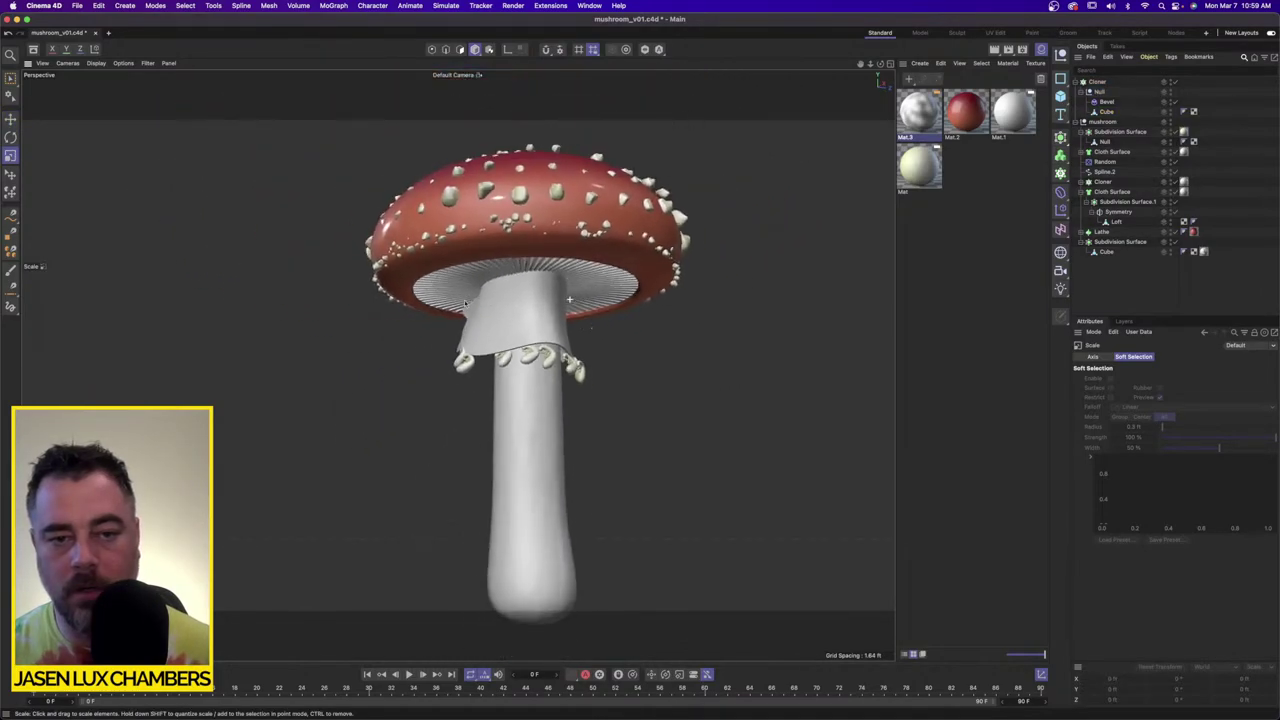
pyautogui.keyDown('alt'); pyautogui.moveTo(568, 297); pyautogui.dragTo(514, 286); pyautogui.keyUp('alt')
pyautogui.keyDown('alt'); pyautogui.moveTo(514, 286); pyautogui.dragTo(673, 292, button='right'); pyautogui.keyUp('alt')
# Step: Create a new material, Mat.4, and open it in the Material Editor
pyautogui.doubleClick(955, 218)
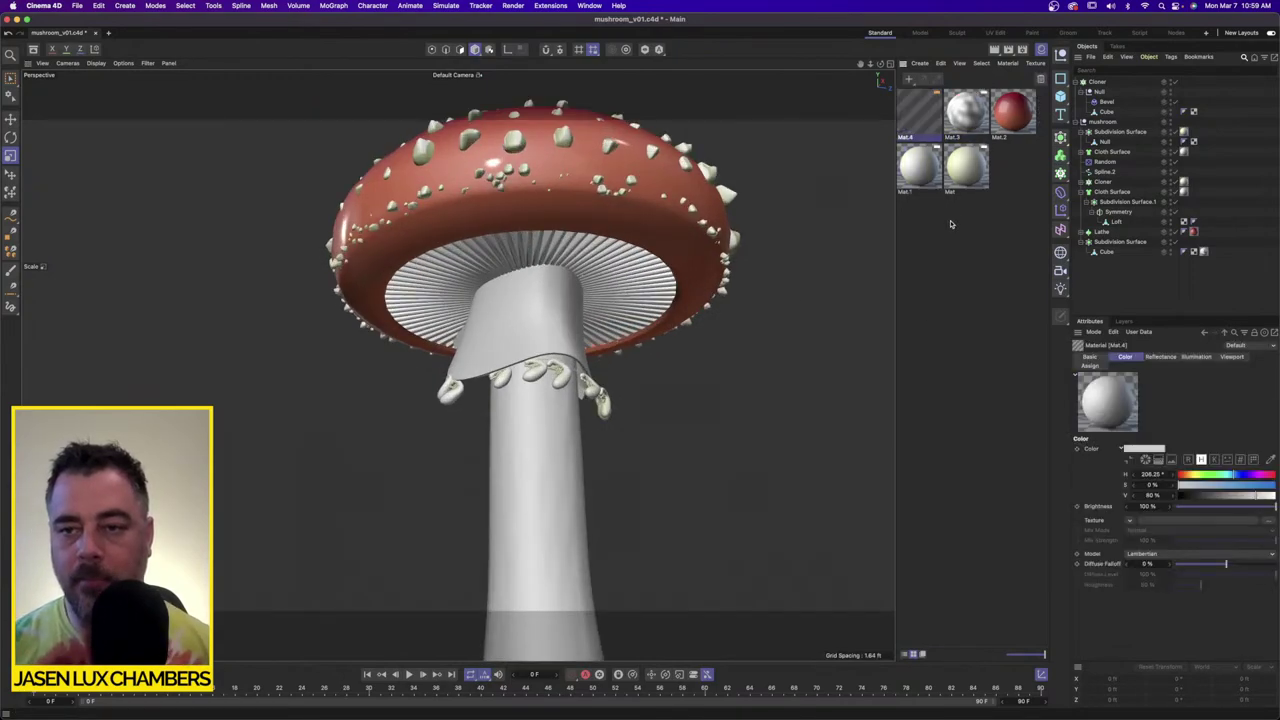
pyautogui.doubleClick(920, 128)
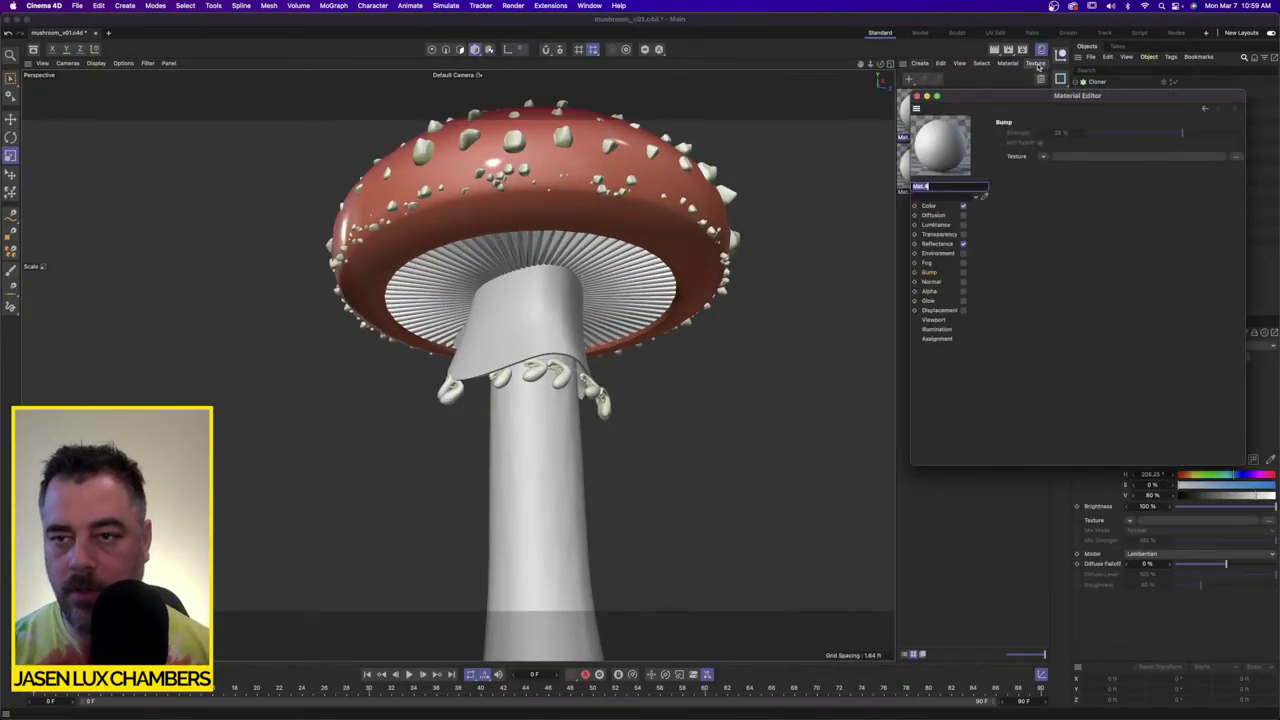
pyautogui.click(1041, 52)
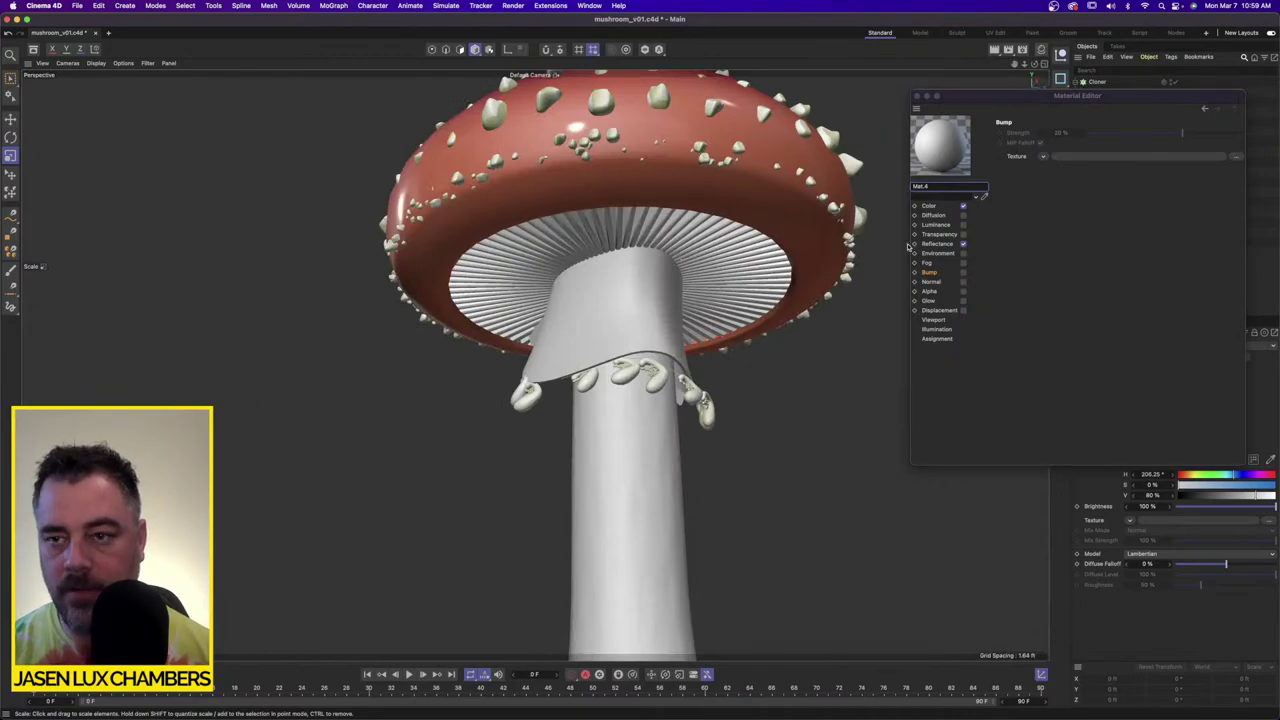
pyautogui.click(1041, 52)
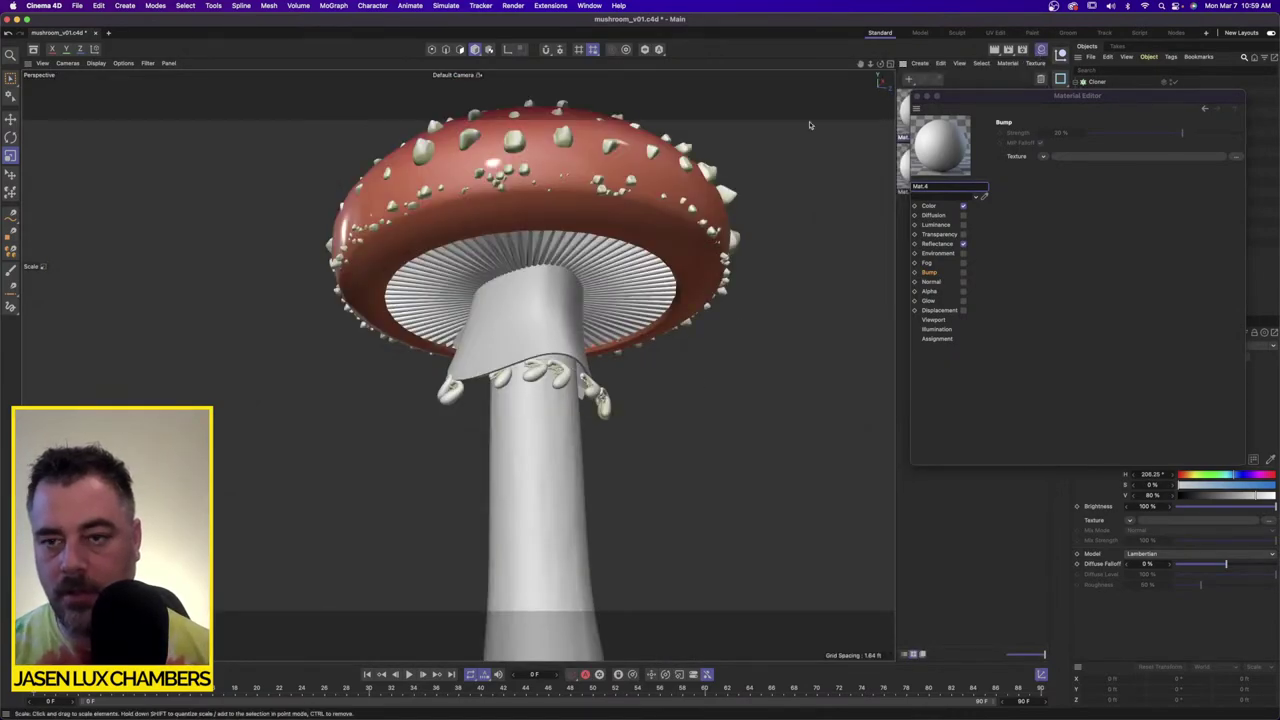
# Step: Set Mat.4's color to dark brown with H 20°, S 44% and V 26.667%, and apply it to the gill Cloner
pyautogui.click(889, 63)
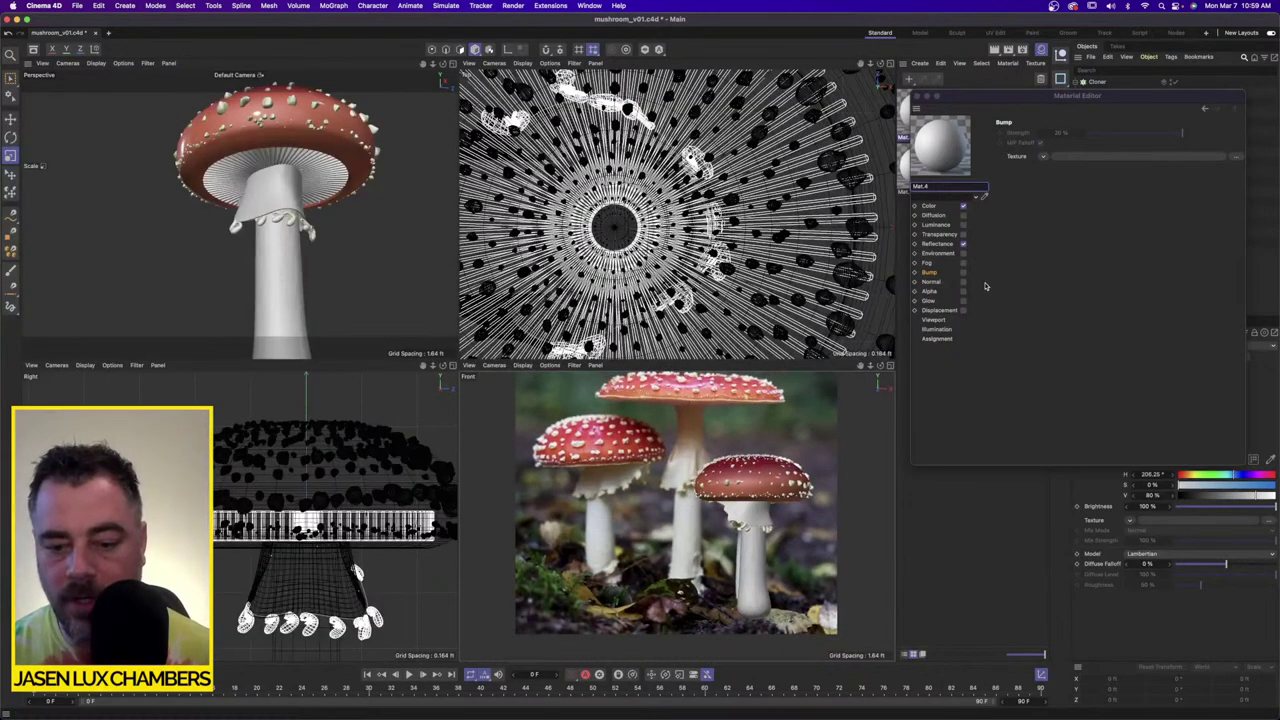
pyautogui.click(930, 206)
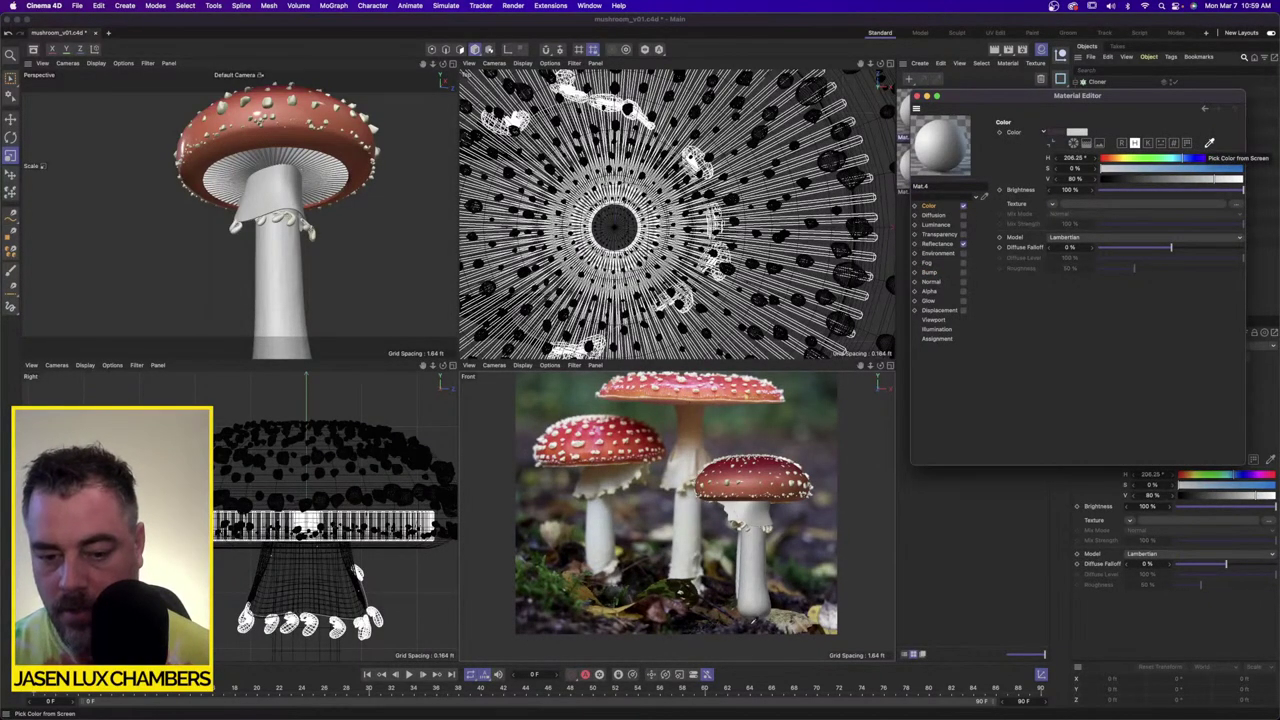
pyautogui.click(1209, 143)
pyautogui.click(991, 406)
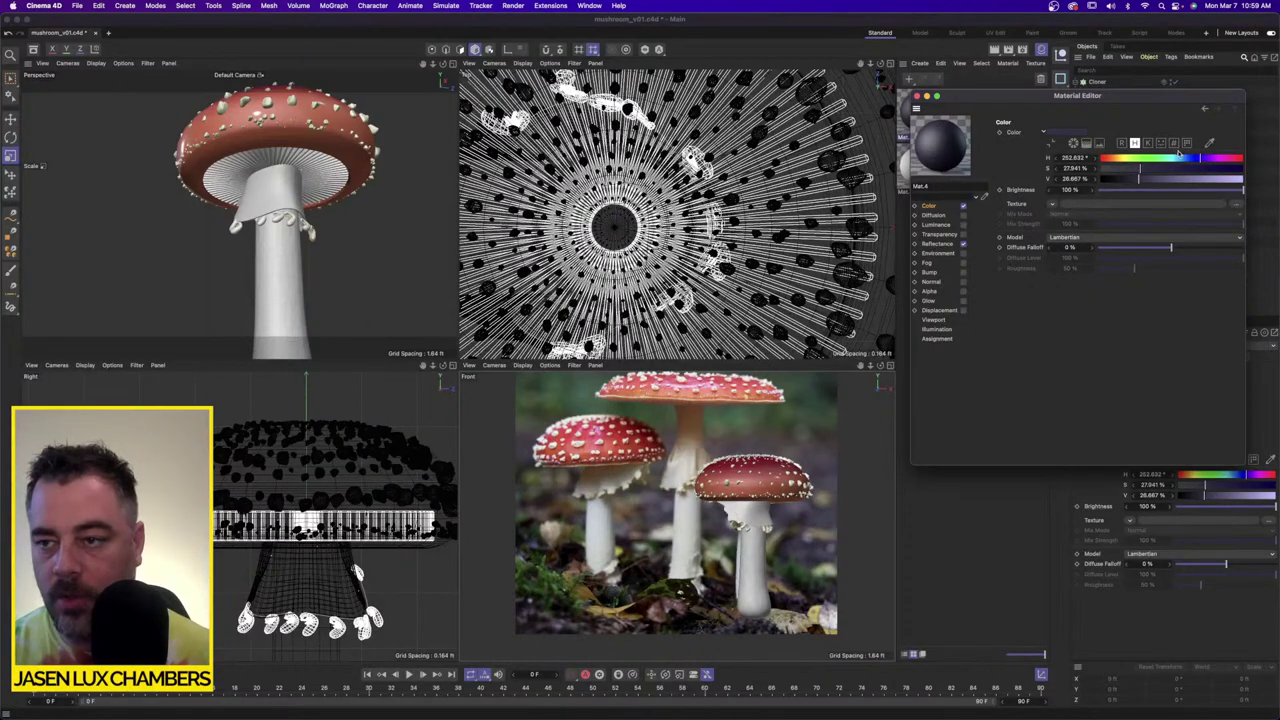
pyautogui.moveTo(1178, 155)
pyautogui.mouseDown()
pyautogui.moveTo(1108, 158)
pyautogui.moveTo(1164, 169)
pyautogui.mouseUp()
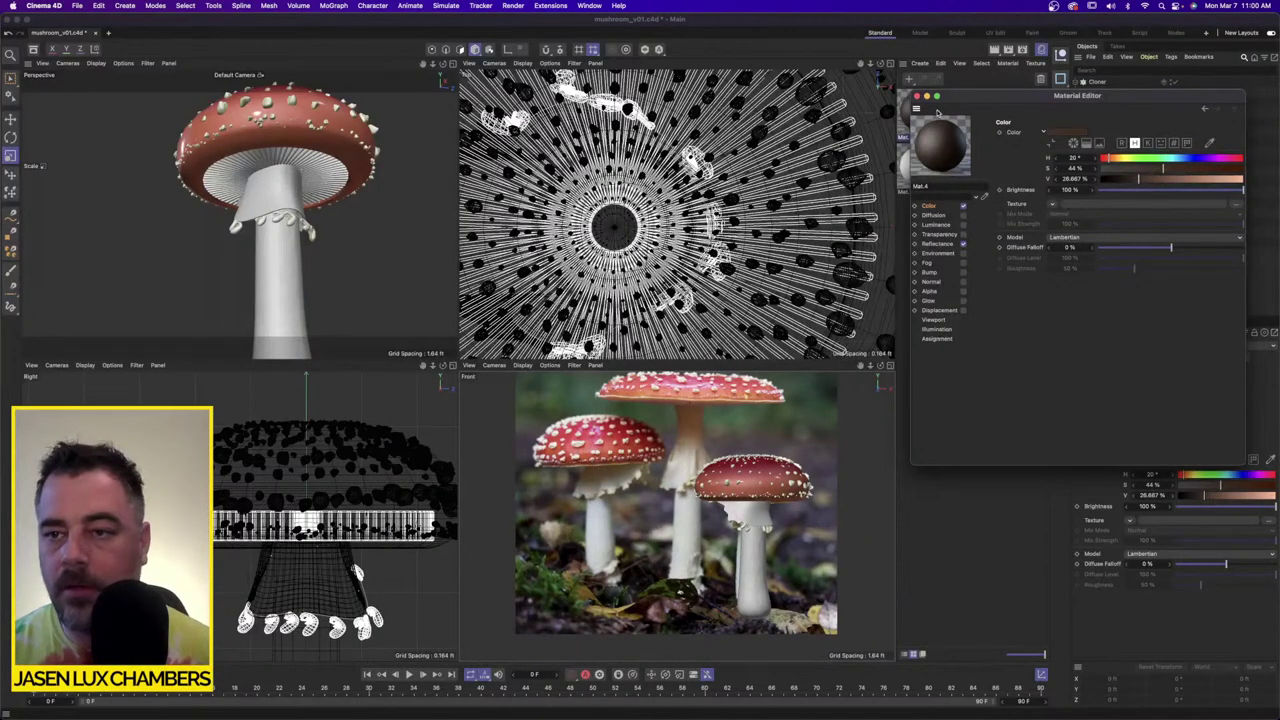
pyautogui.click(918, 97)
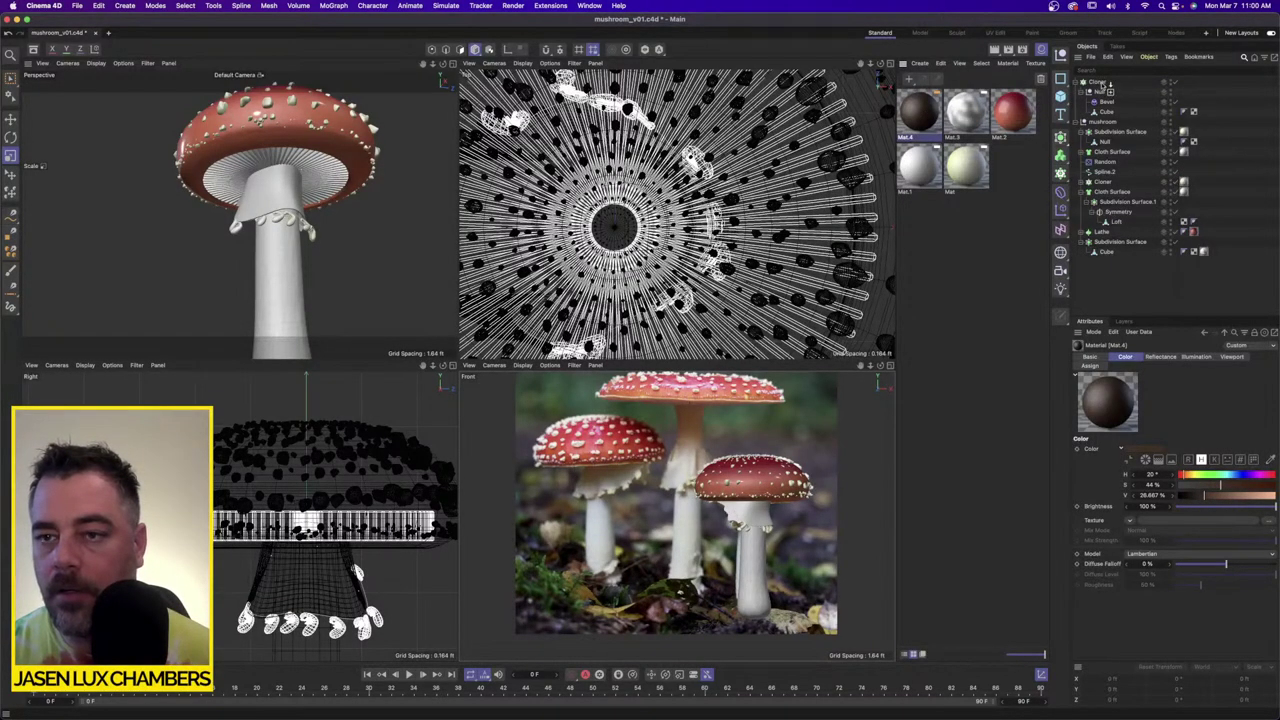
pyautogui.moveTo(1103, 86); pyautogui.dragTo(1101, 83)
# Step: Adjust the reflectance of the brown gill material Mat.4 for a matte finish
pyautogui.click(908, 116)
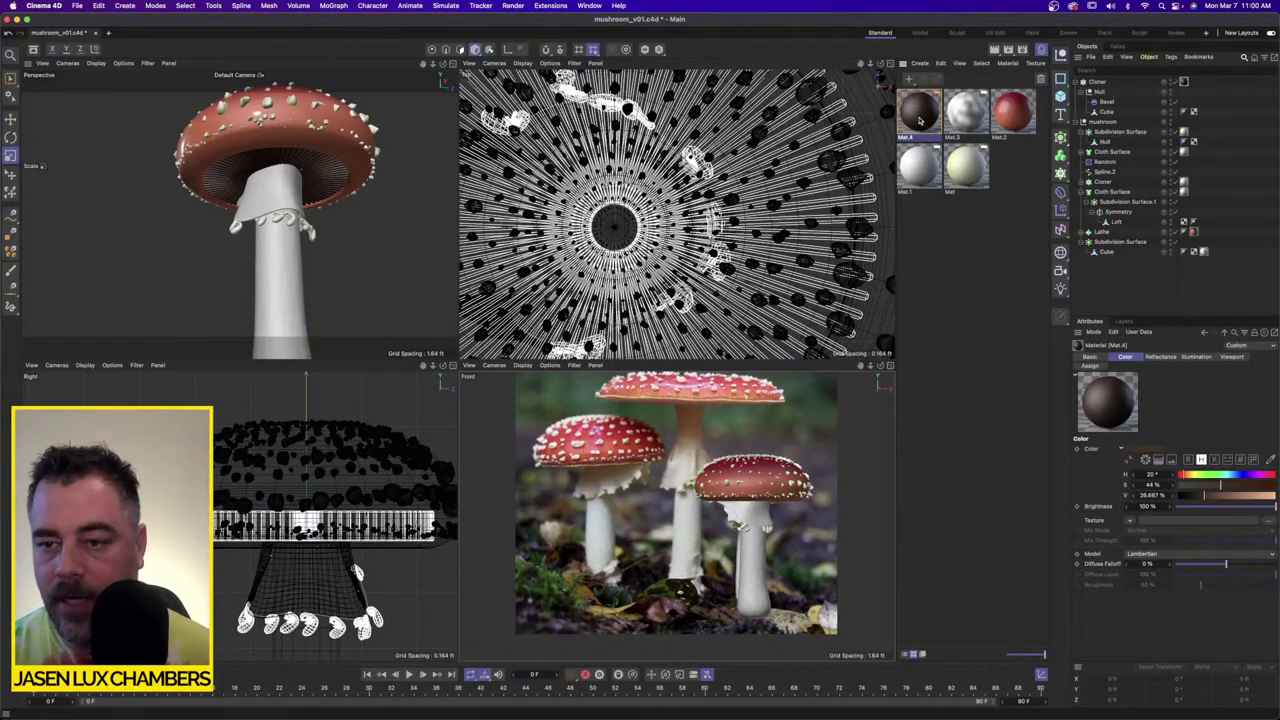
pyautogui.doubleClick(919, 116)
pyautogui.click(971, 257)
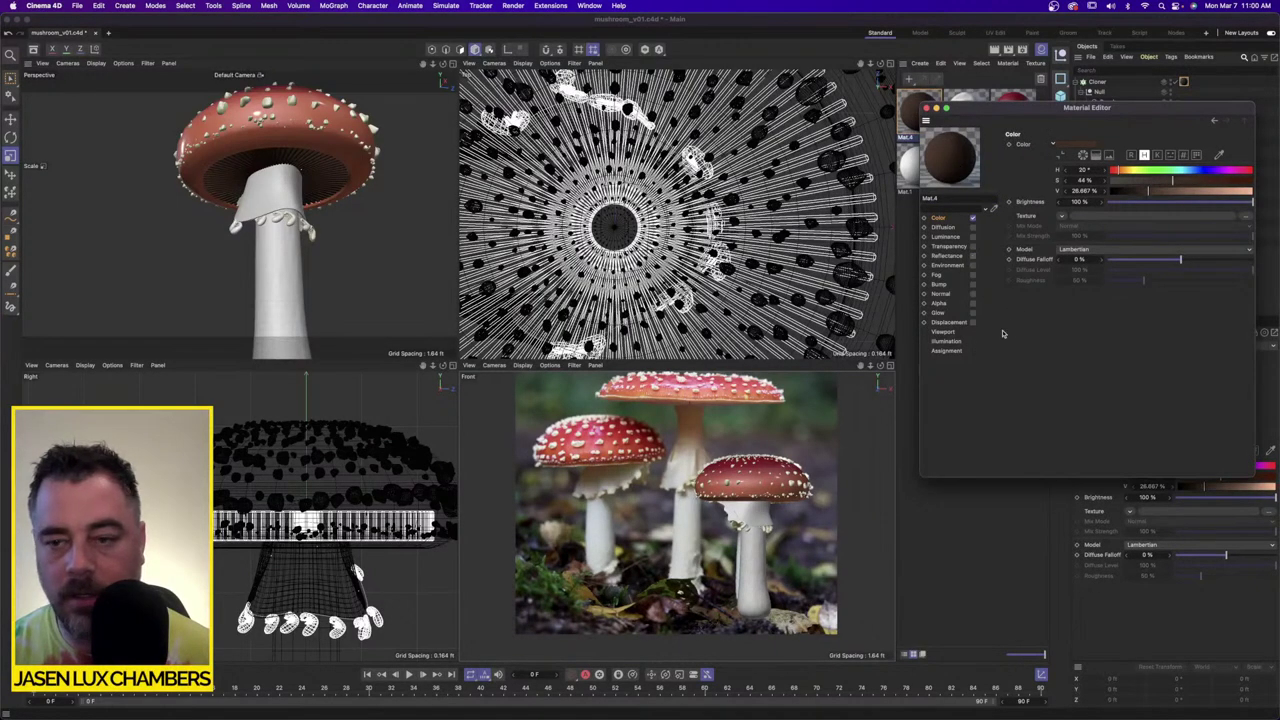
pyautogui.click(973, 258)
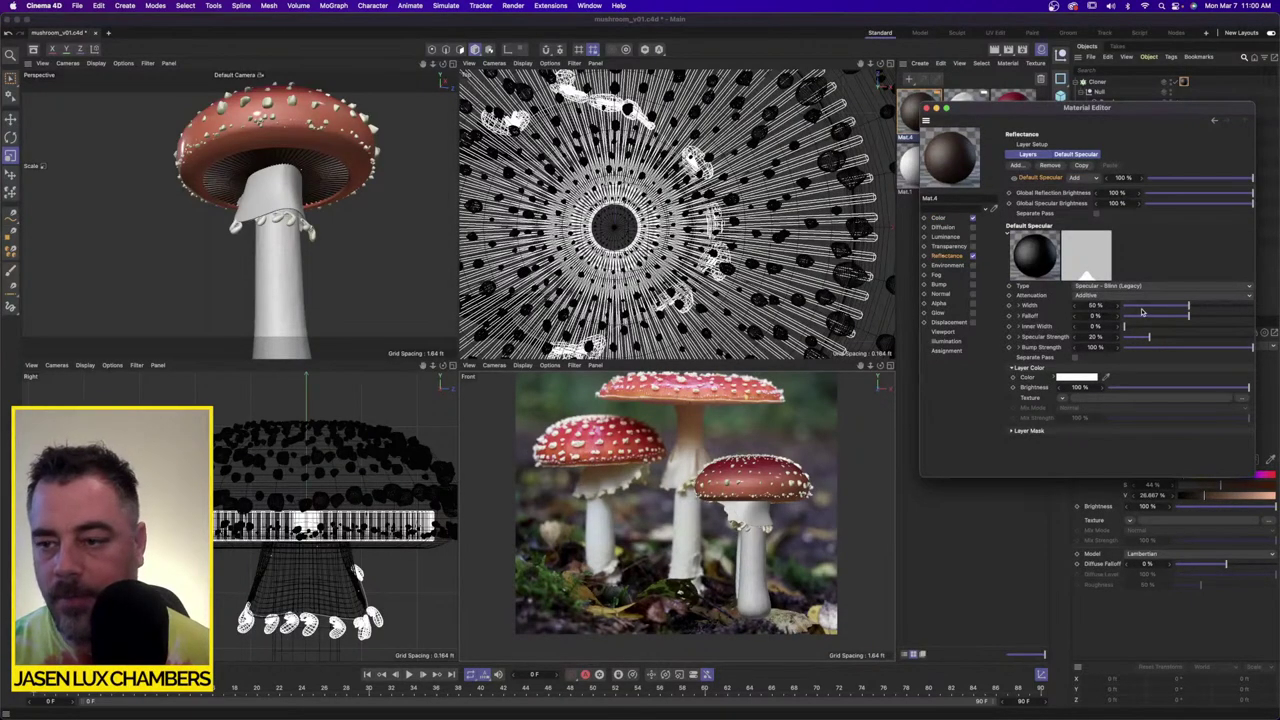
pyautogui.moveTo(1142, 312); pyautogui.dragTo(1170, 316)
# Step: Examine the colored mushroom from outside and compare it with the reference photo in an enlarged front view
pyautogui.keyDown('alt'); pyautogui.moveTo(334, 158); pyautogui.dragTo(363, 186); pyautogui.keyUp('alt')
pyautogui.scroll(-5, 348, 190)
pyautogui.scroll(4, 325, 188)
pyautogui.scroll(-2, 363, 186)
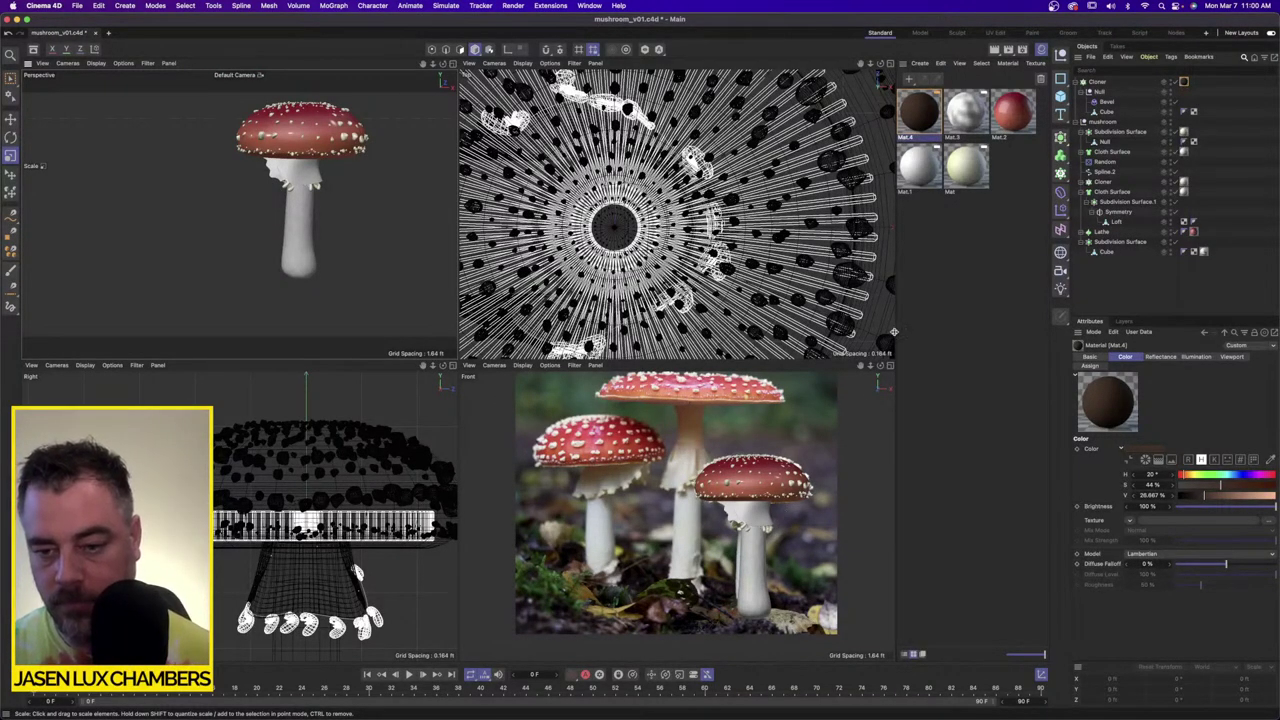
pyautogui.click(889, 365)
pyautogui.scroll(-3, 809, 407)
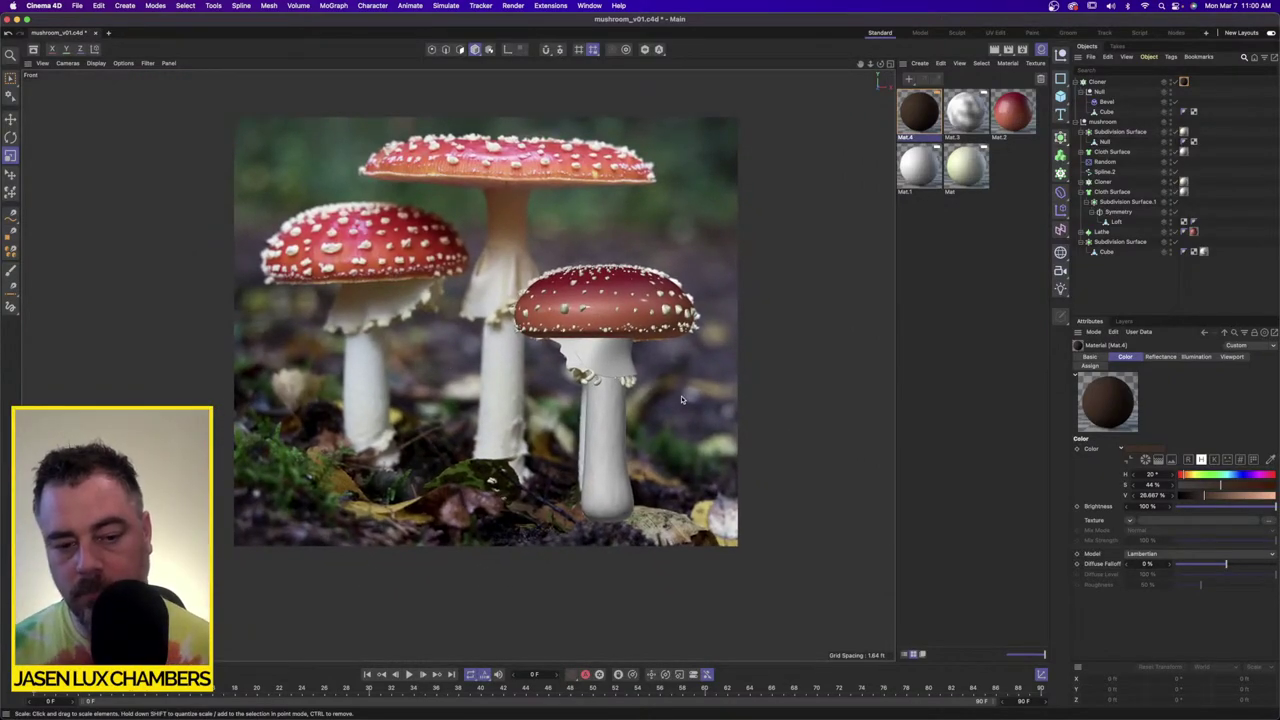
pyautogui.scroll(4, 682, 400)
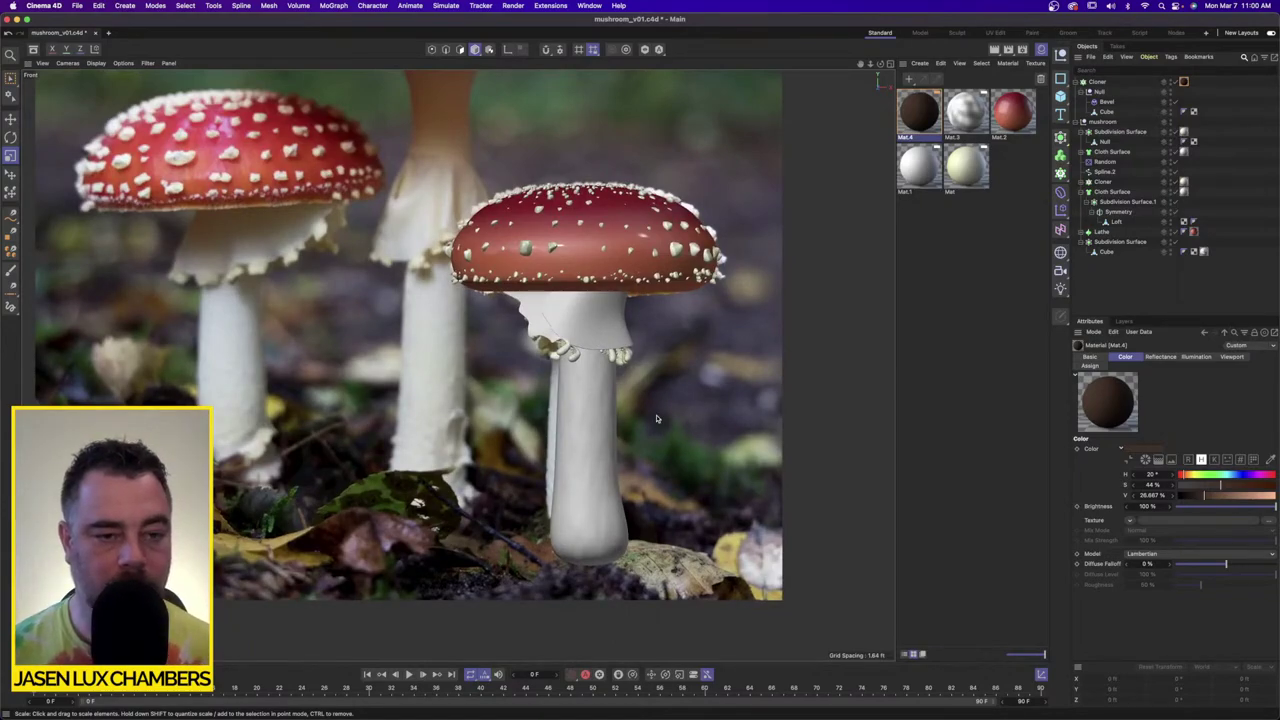
pyautogui.scroll(-2, 657, 419)
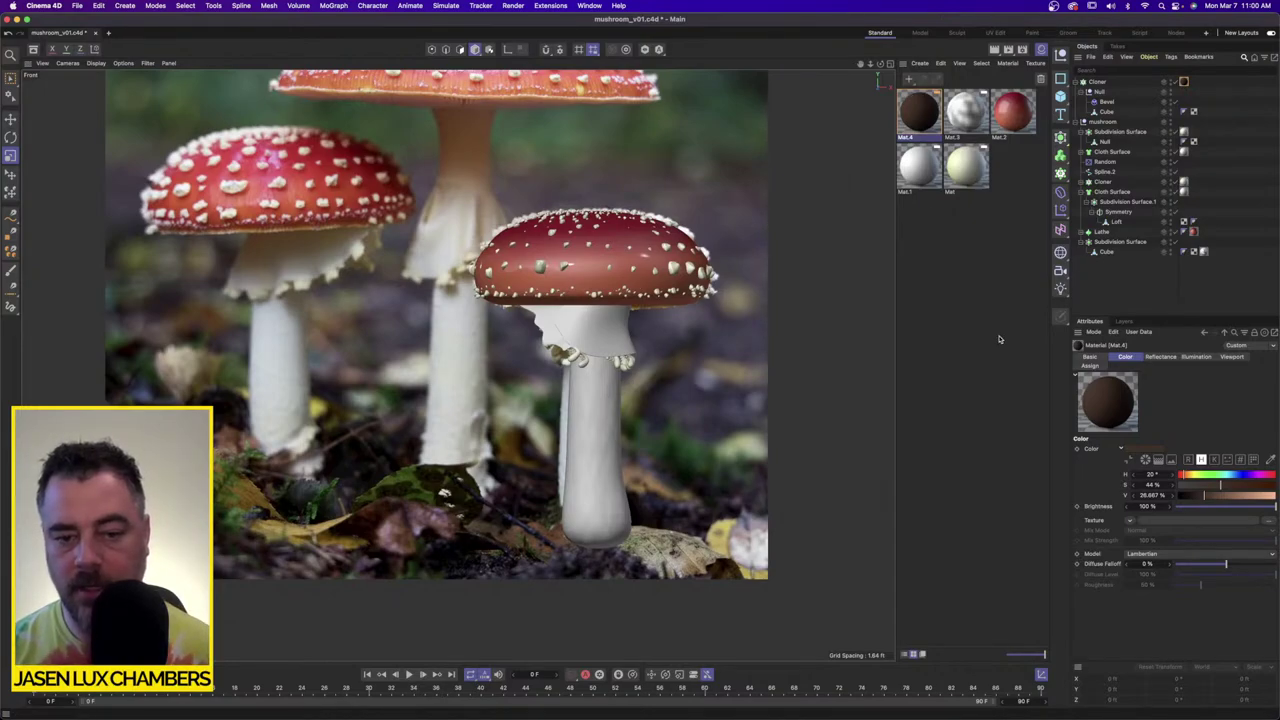
pyautogui.scroll(-5, 595, 252)
pyautogui.scroll(5, 595, 252)
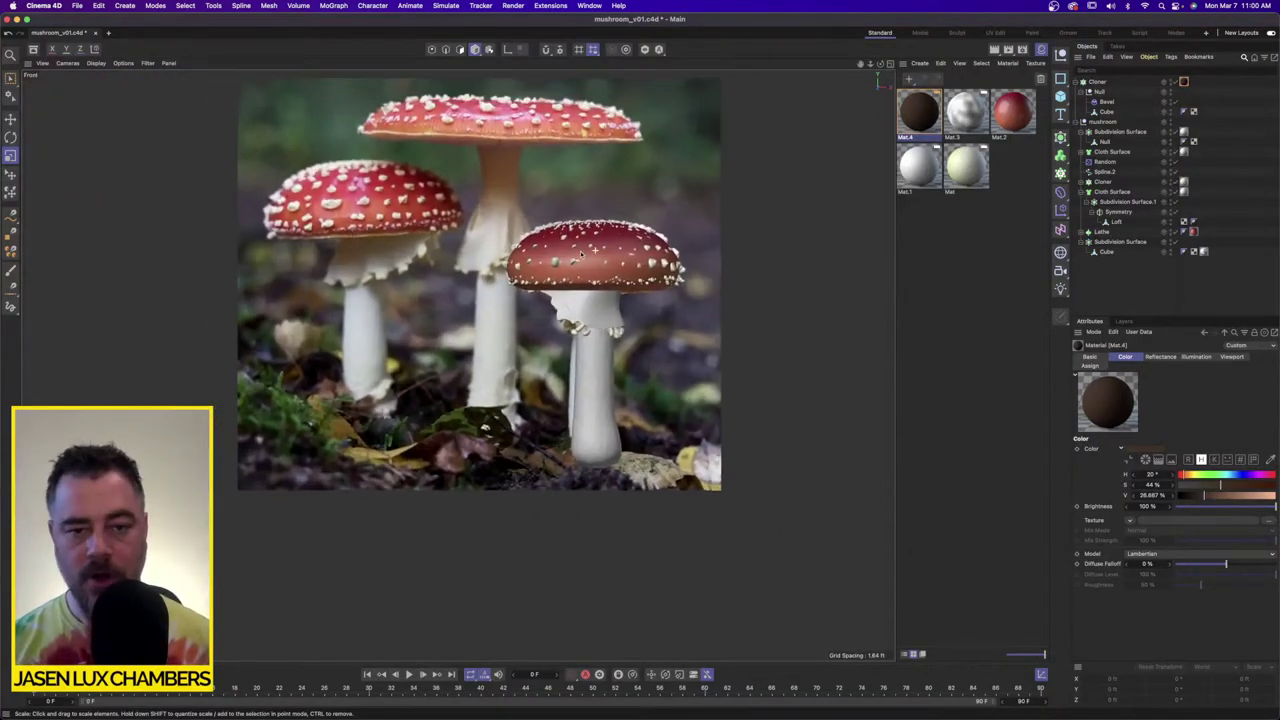
# Step: Move the gill Cloner into the mushroom group and collapse the group's hierarchy
pyautogui.click(1078, 82)
pyautogui.click(1083, 91)
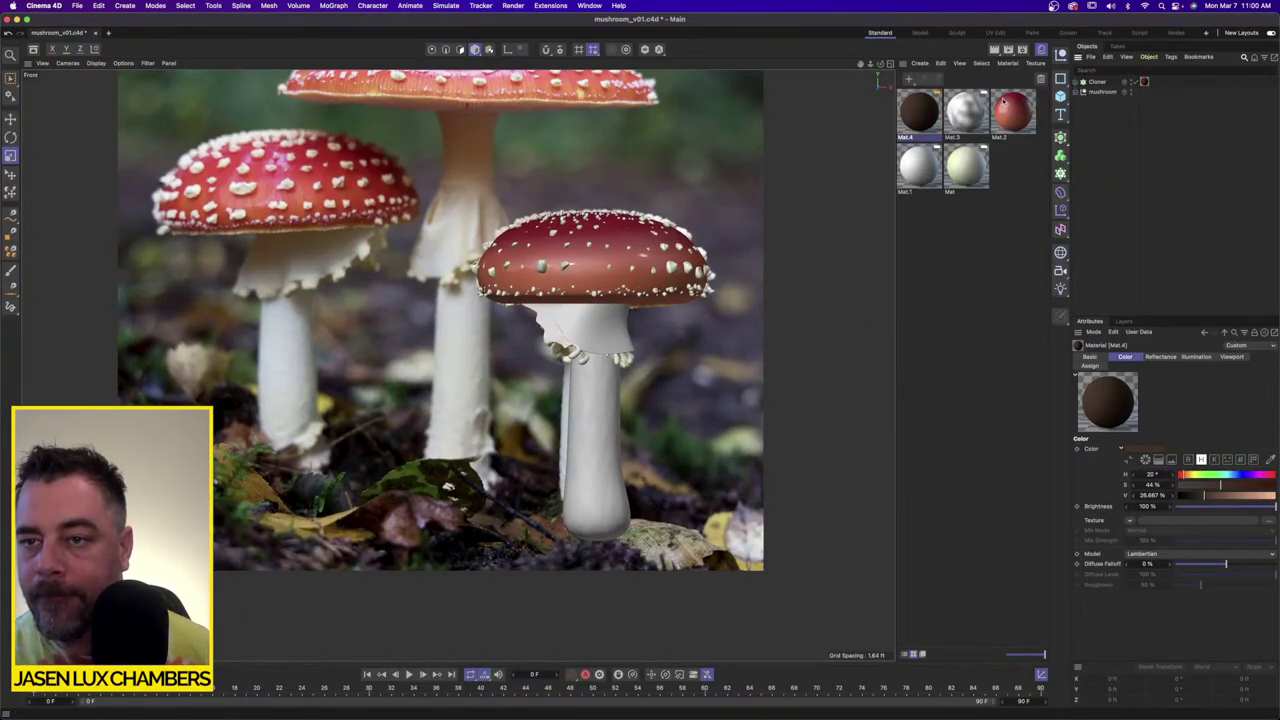
pyautogui.moveTo(1097, 82); pyautogui.dragTo(1107, 93)
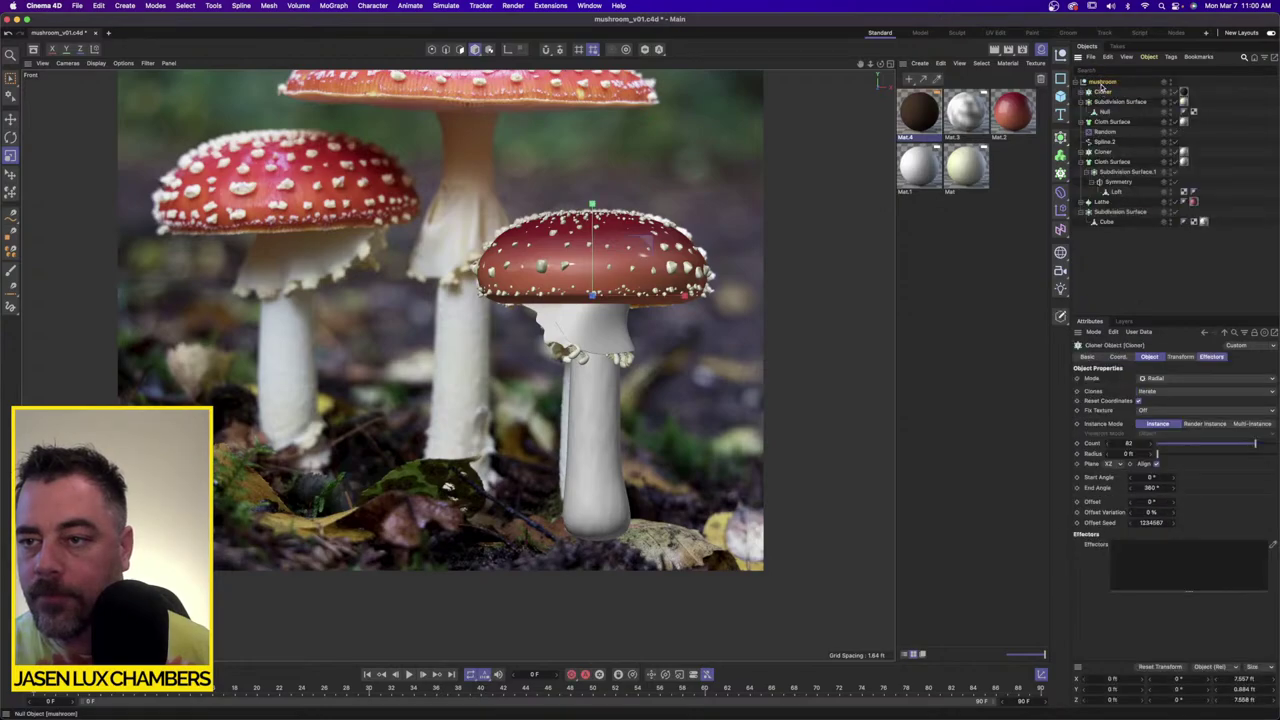
pyautogui.click(1102, 83)
pyautogui.click(1081, 82)
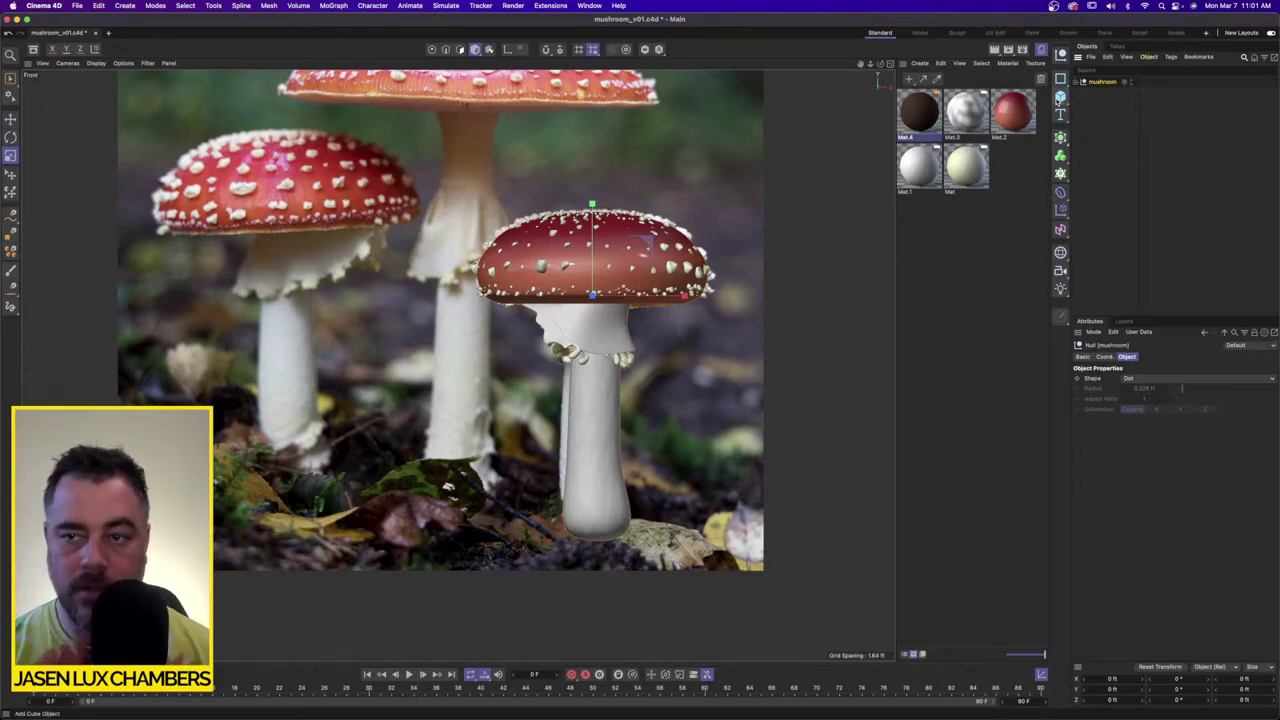
pyautogui.click(1060, 96)
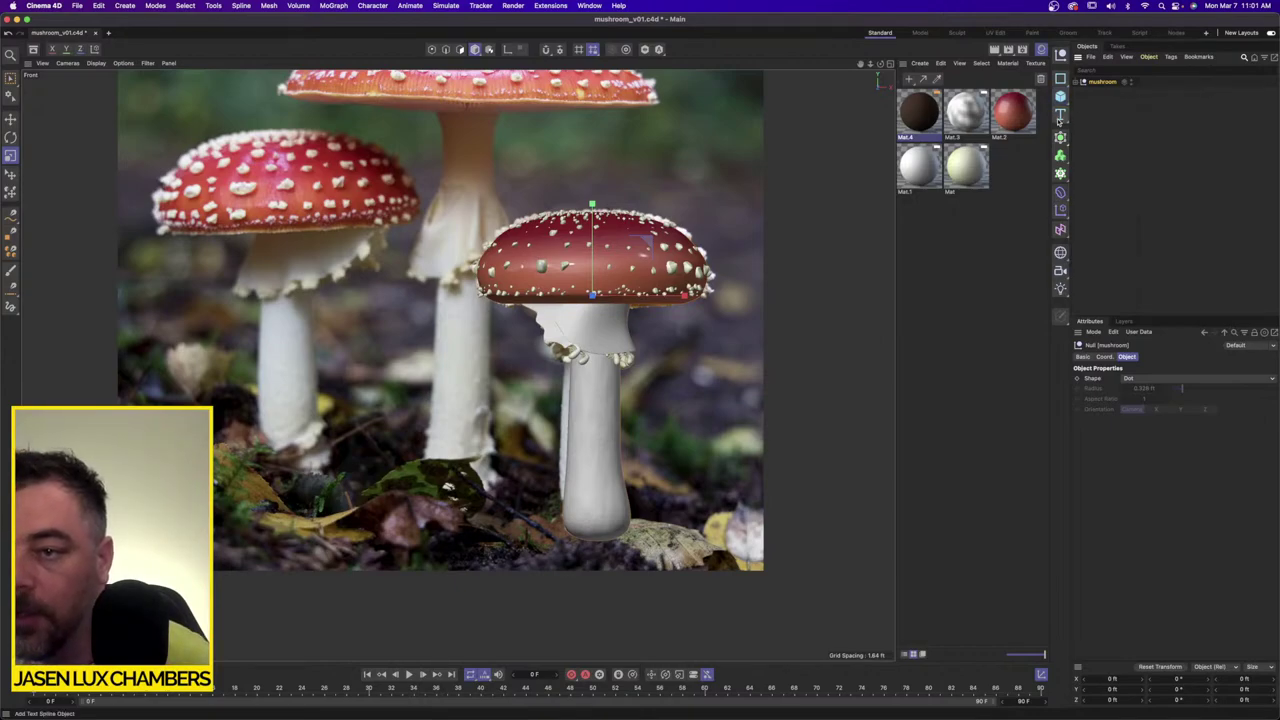
pyautogui.click(1060, 98)
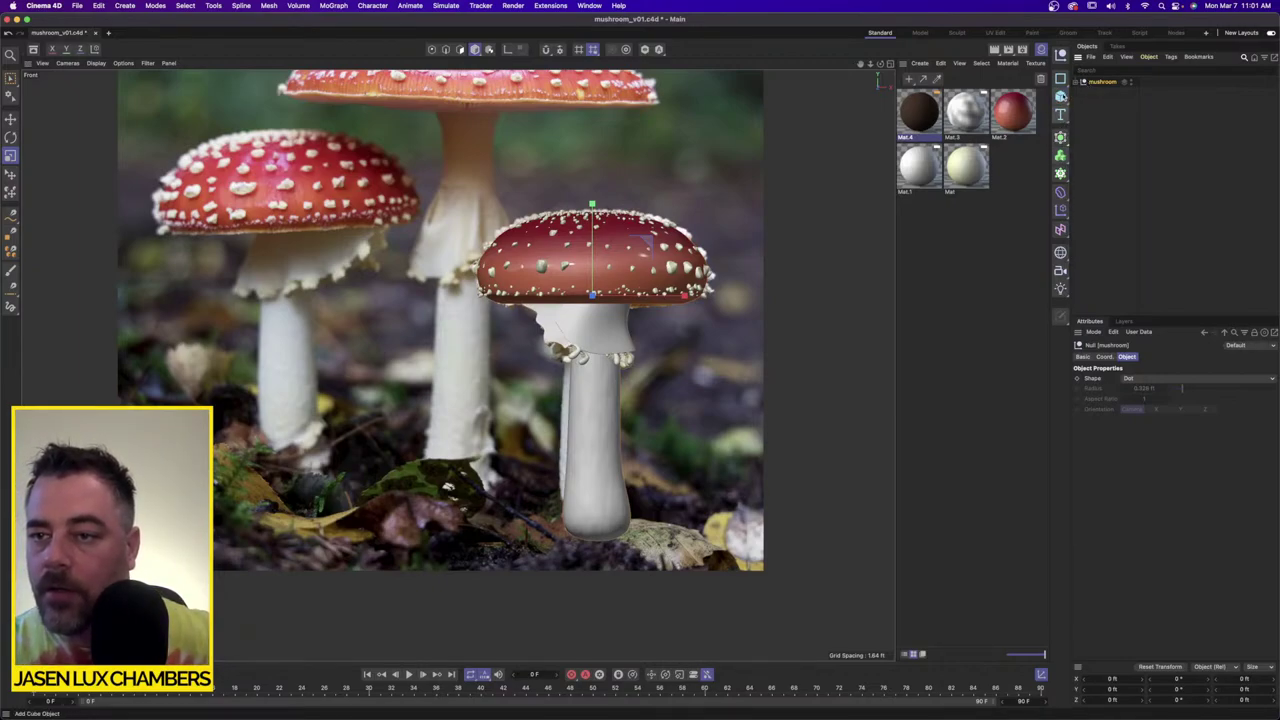
pyautogui.click(1060, 96)
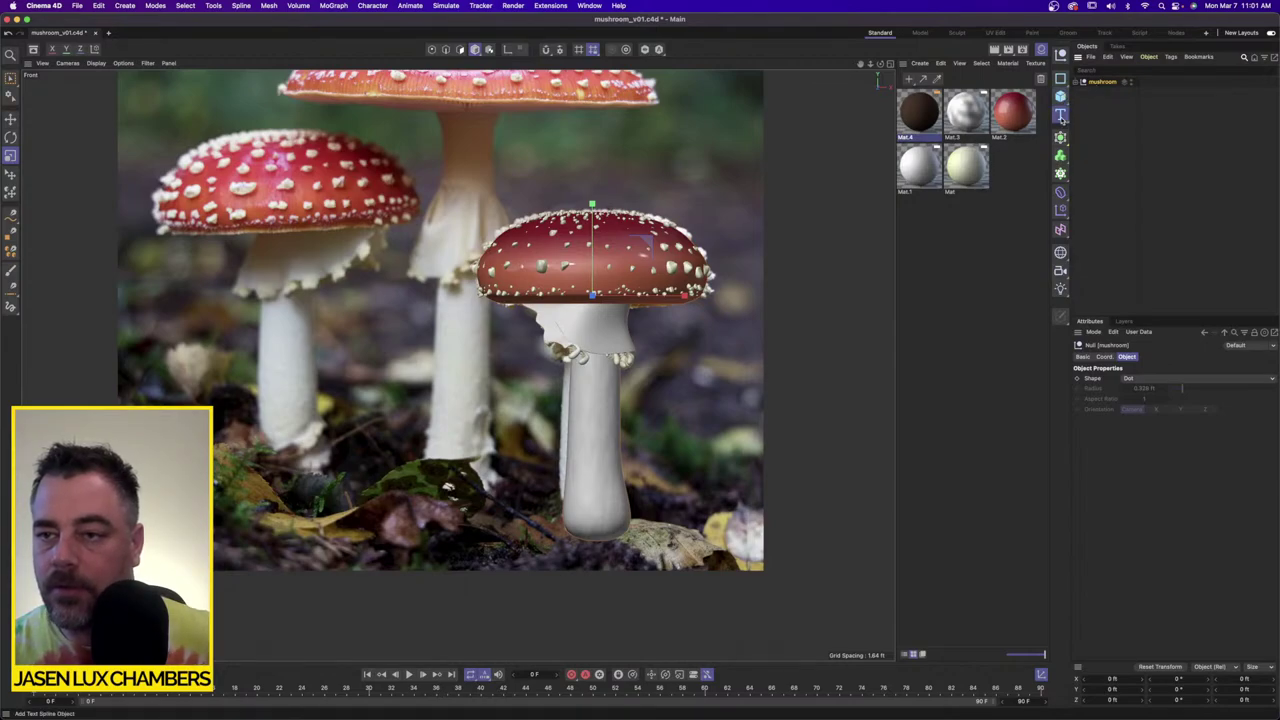
pyautogui.click(1061, 116)
pyautogui.click(1061, 136)
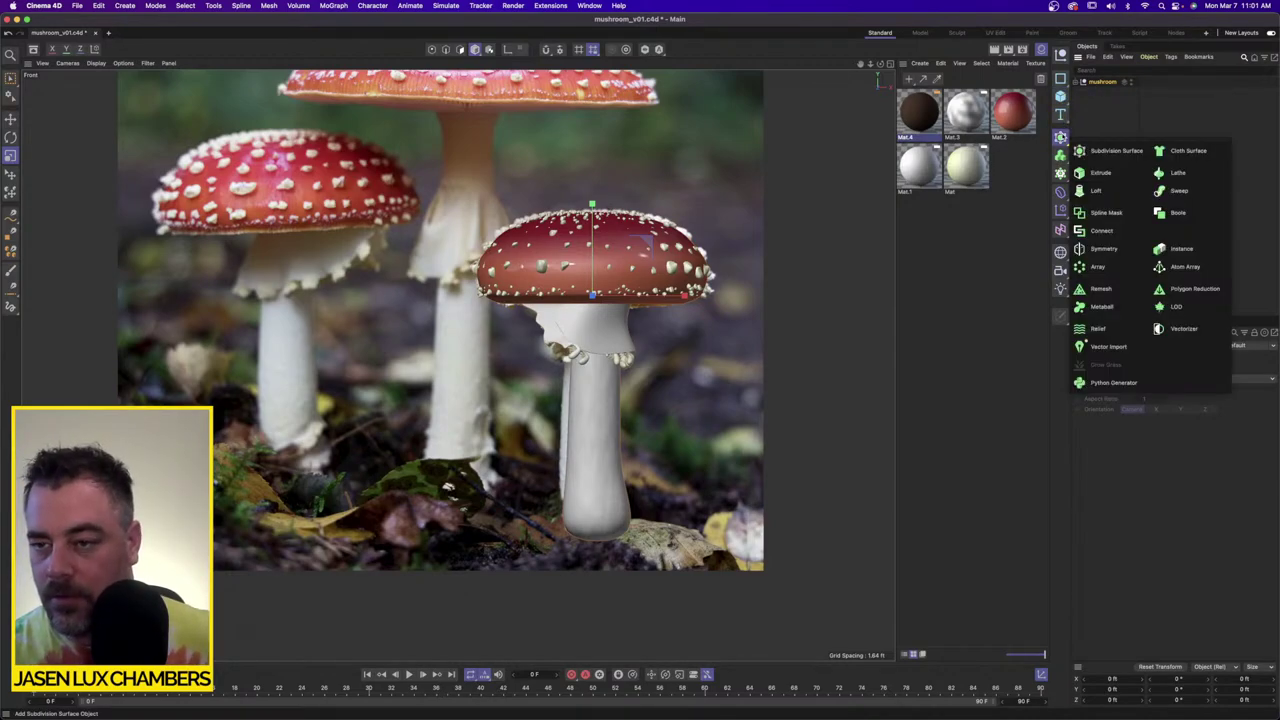
pyautogui.click(1061, 156)
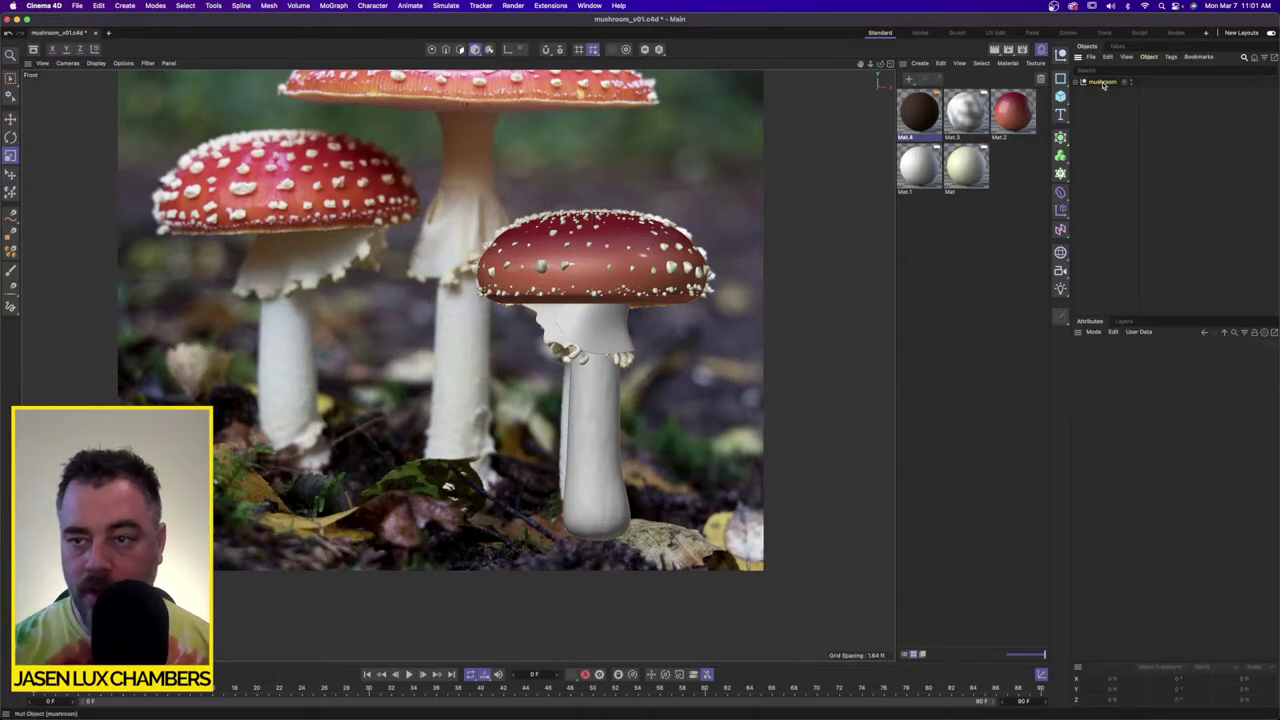
# Step: Hide the material manager, and switch to Finder to browse the T7 drive that contains the mushroom folder
pyautogui.click(1041, 51)
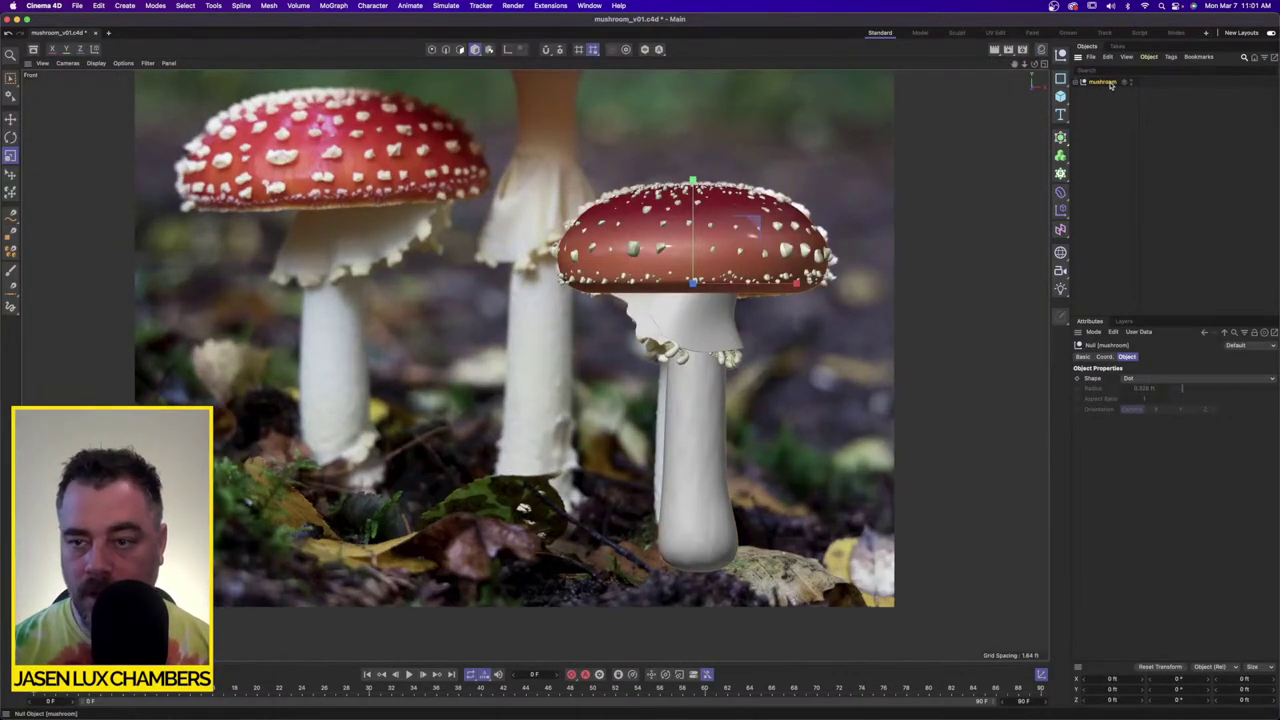
pyautogui.press('super+Tab')
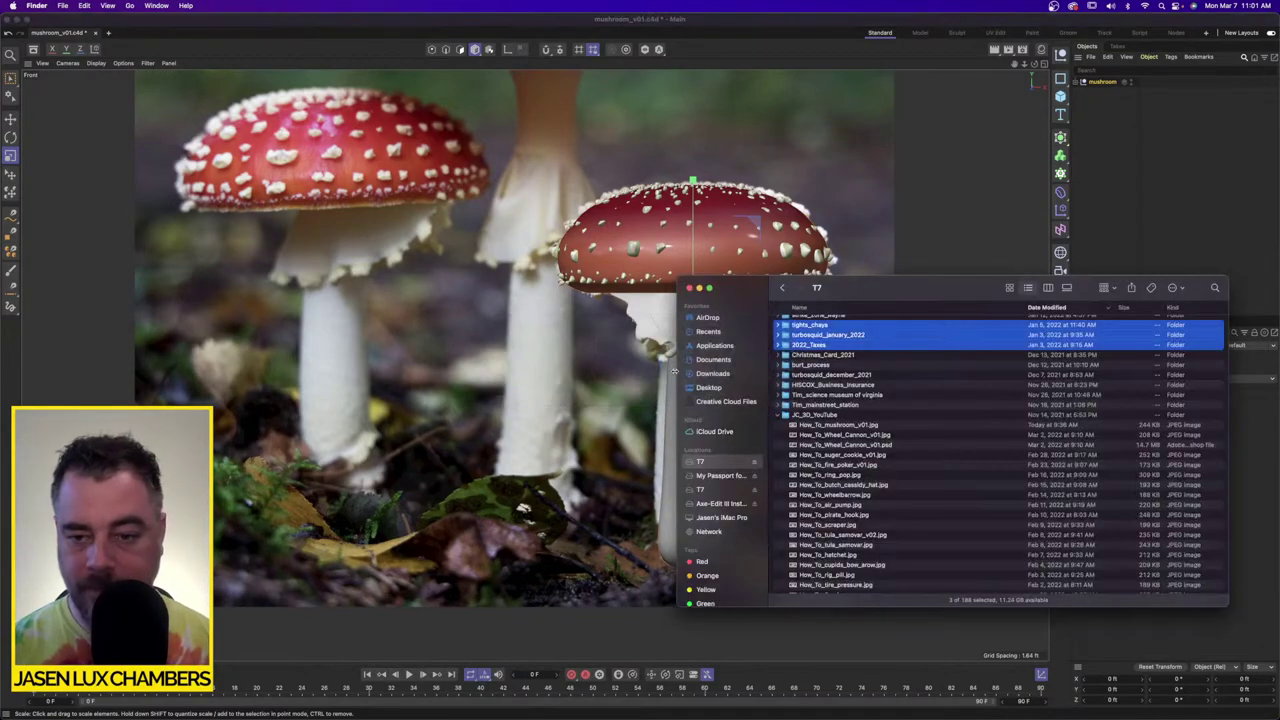
pyautogui.moveTo(929, 290); pyautogui.dragTo(785, 273)
pyautogui.click(574, 472)
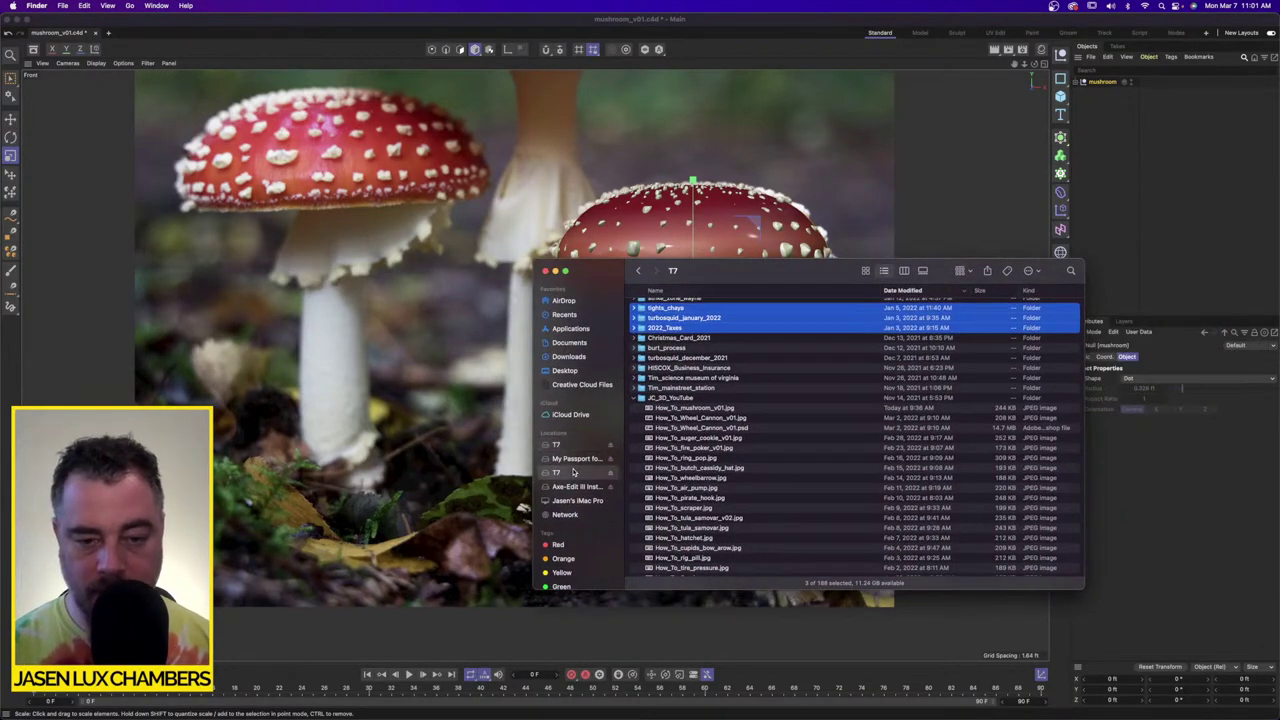
pyautogui.click(574, 446)
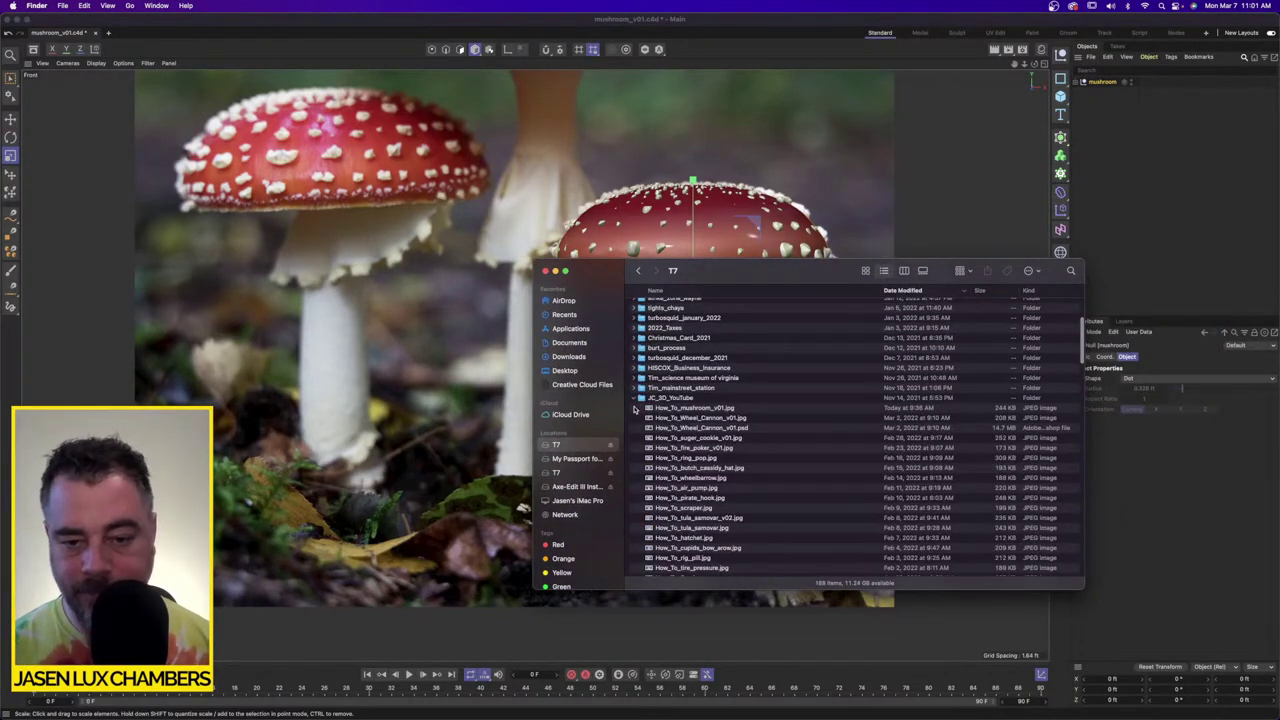
pyautogui.click(640, 398)
pyautogui.click(587, 472)
# Step: Open cannon_v02.c4d from the turbosquid_merch/cannon folder and delete its whell_cannon object
pyautogui.click(652, 315)
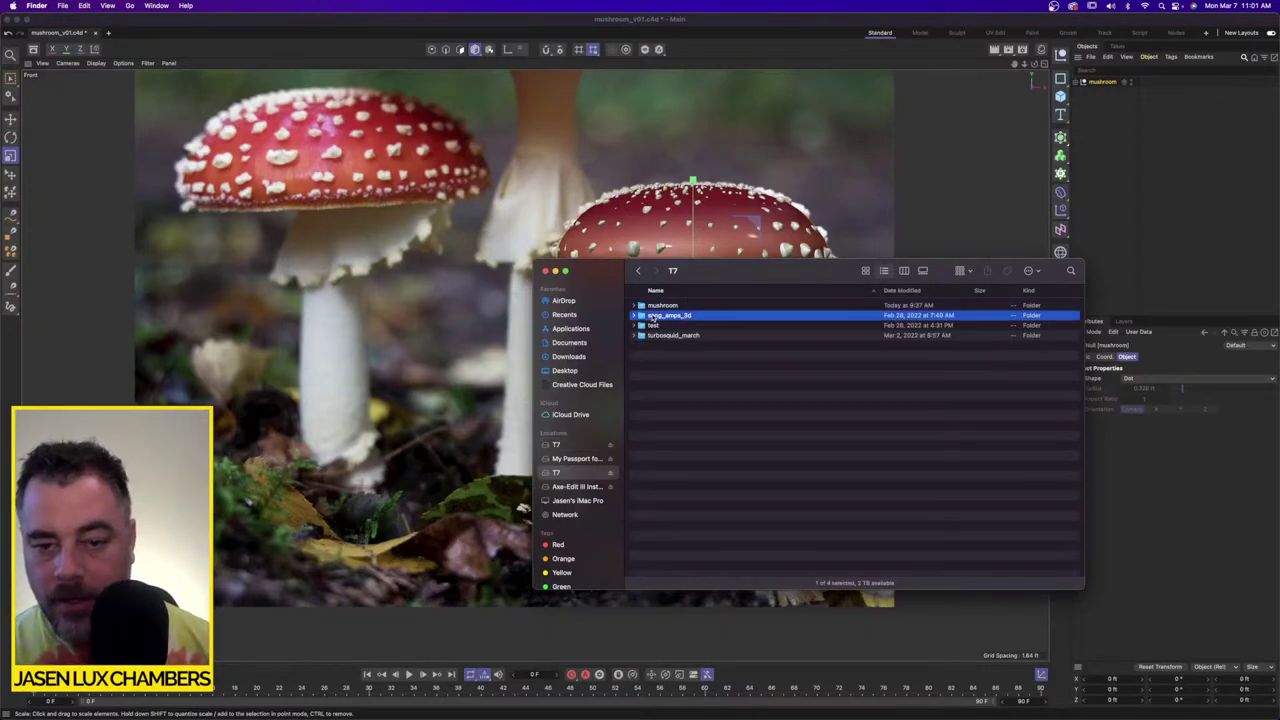
pyautogui.click(635, 335)
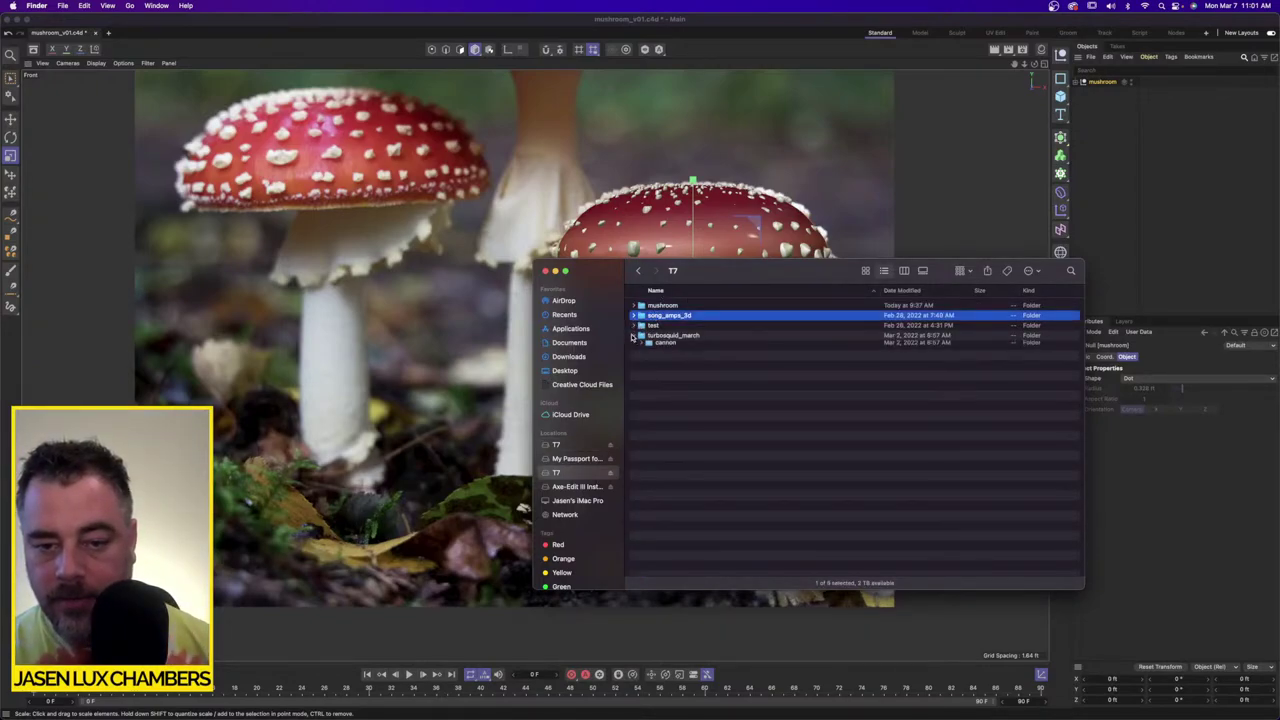
pyautogui.click(641, 346)
pyautogui.click(669, 357)
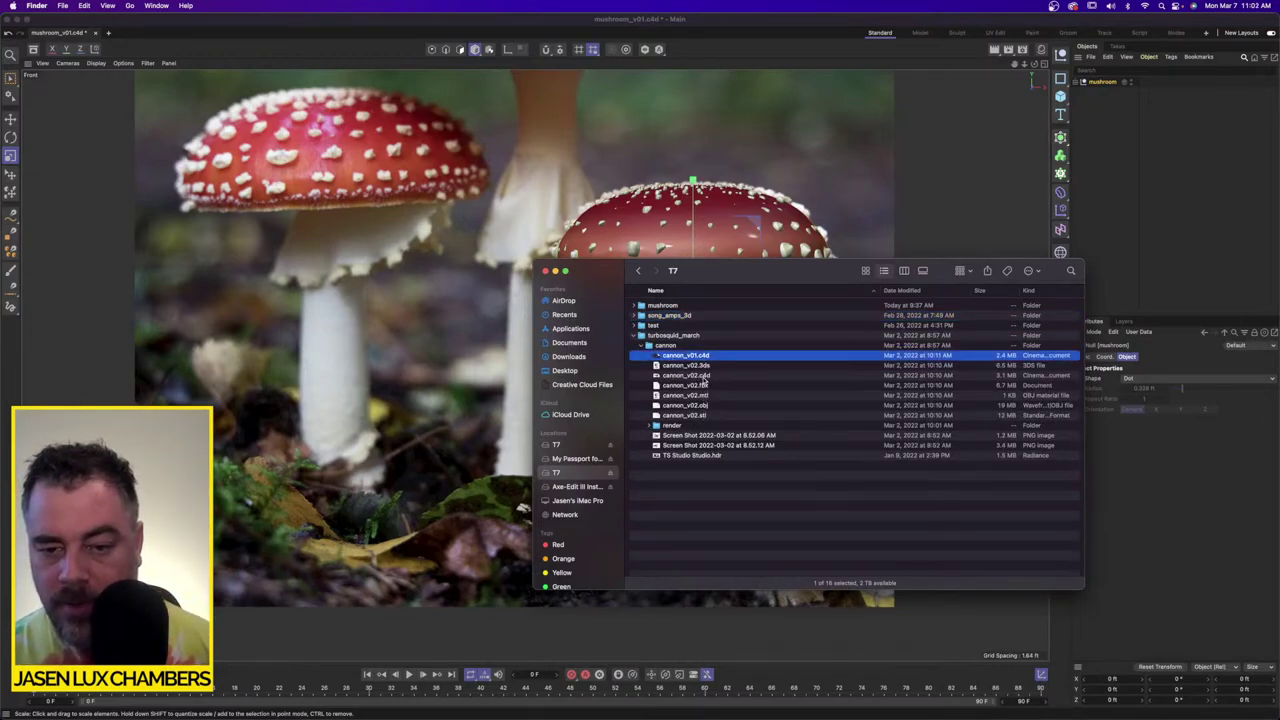
pyautogui.doubleClick(704, 376)
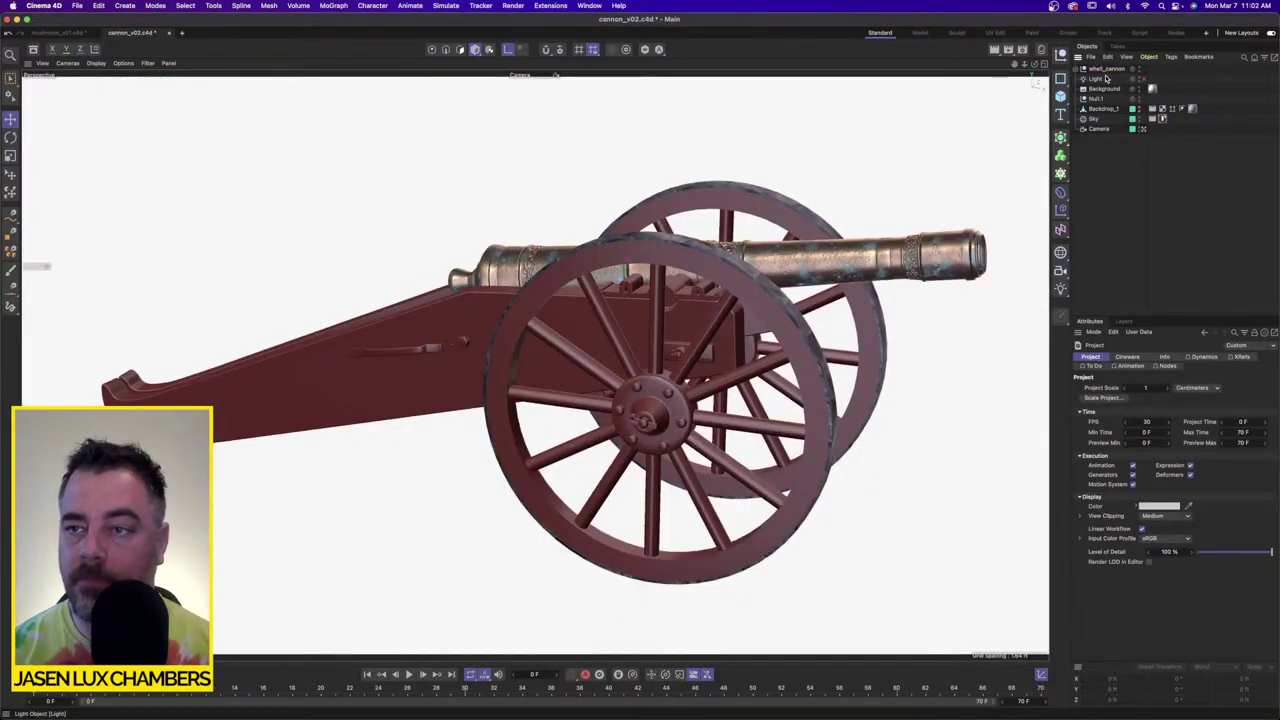
pyautogui.click(1105, 68)
pyautogui.press('Delete')
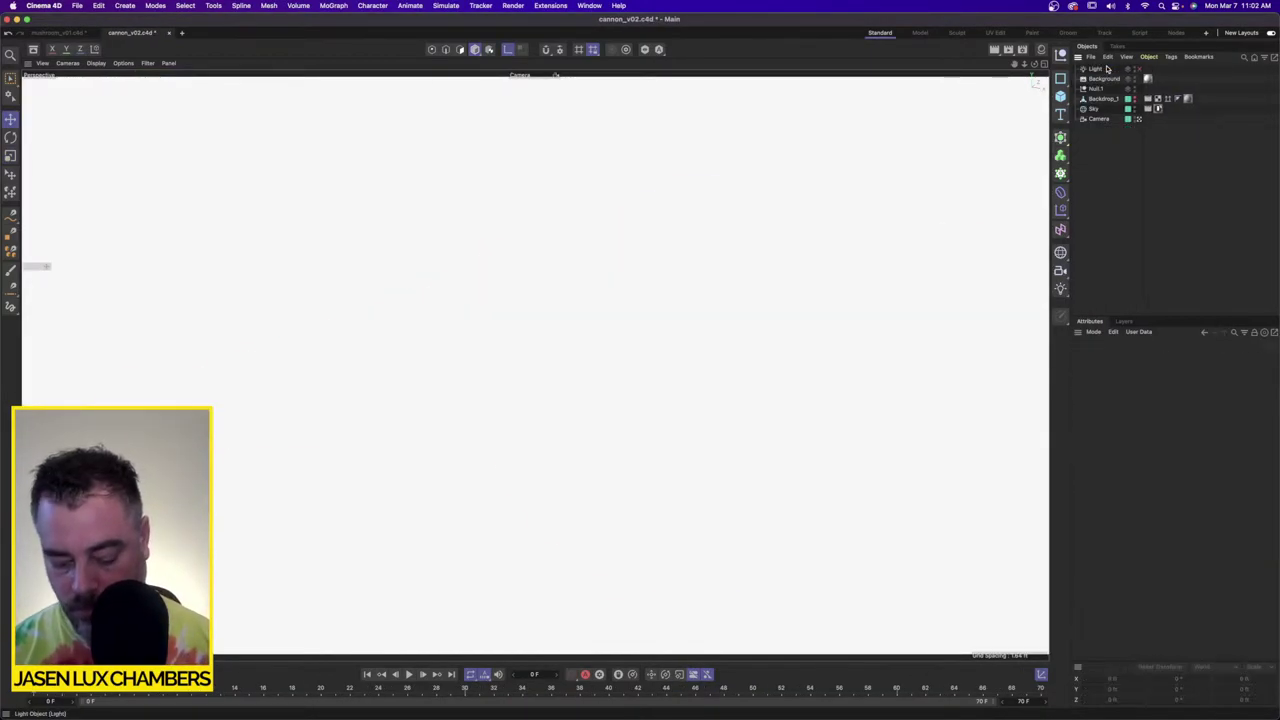
# Step: Copy the mushroom group from mushroom_v01.c4d and paste it into the cannon_v02.c4d scene
pyautogui.click(601, 4)
pyautogui.click(638, 361)
pyautogui.click(590, 5)
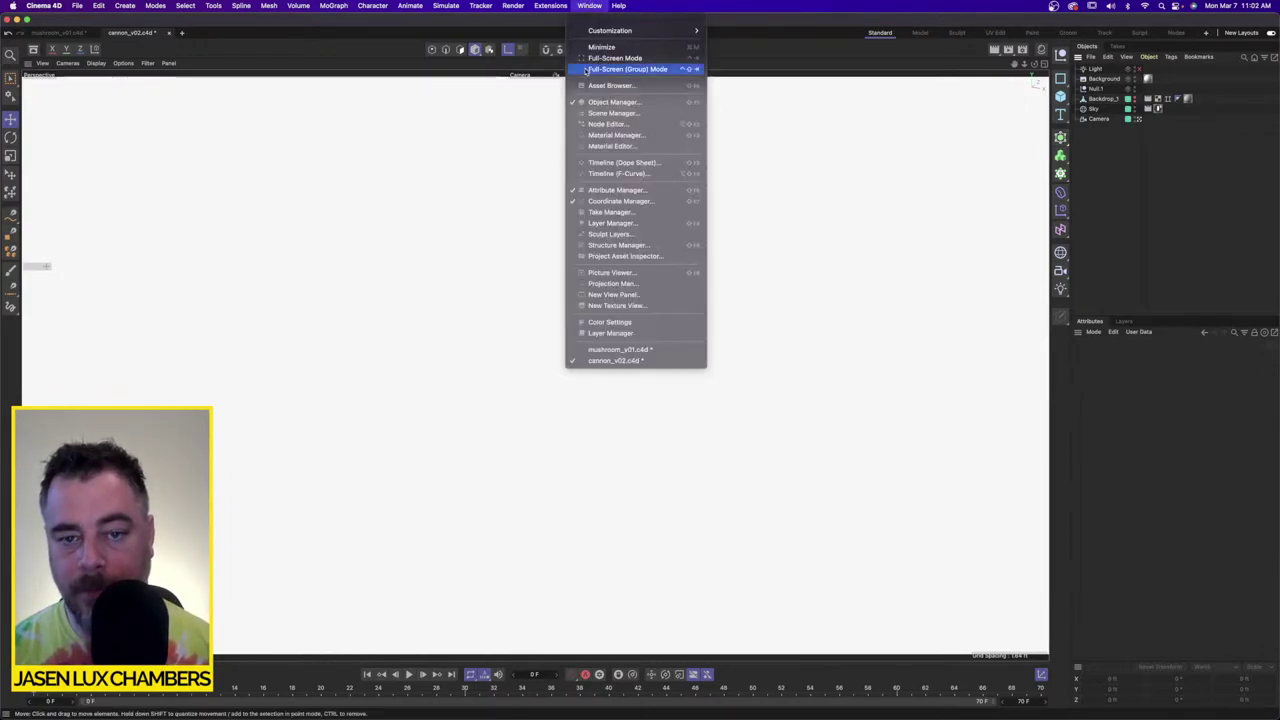
pyautogui.click(620, 349)
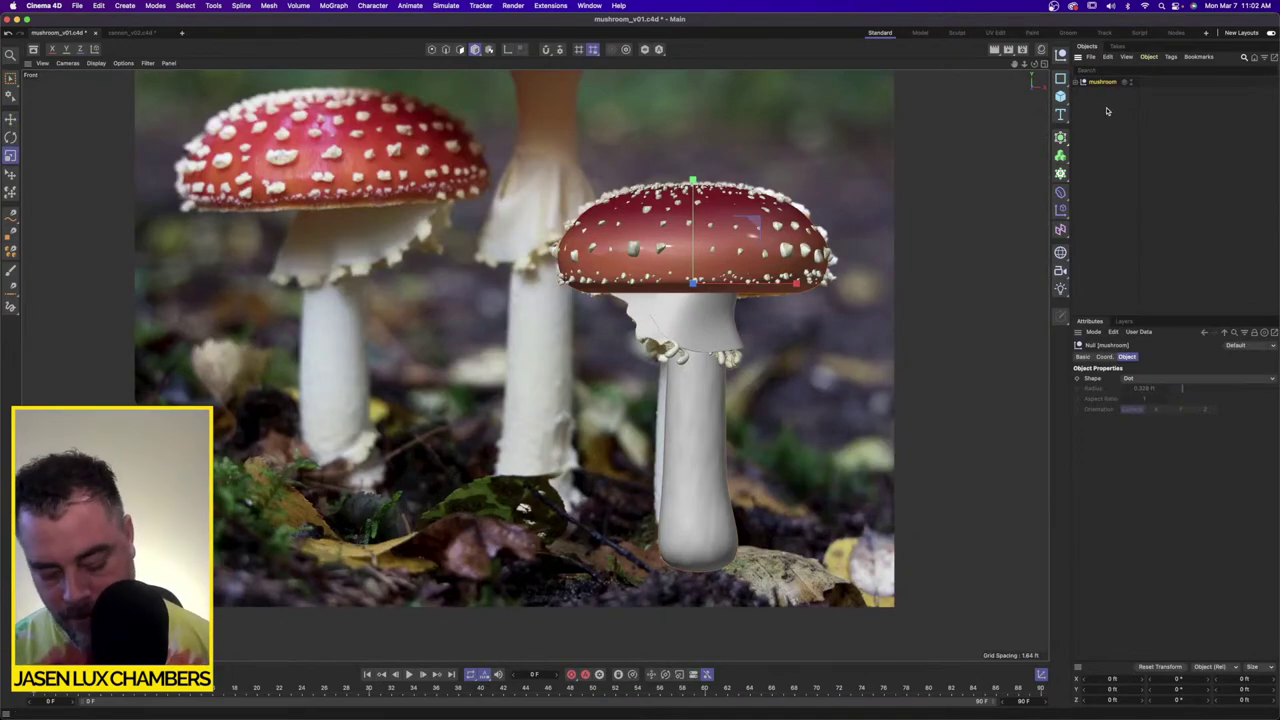
pyautogui.click(590, 5)
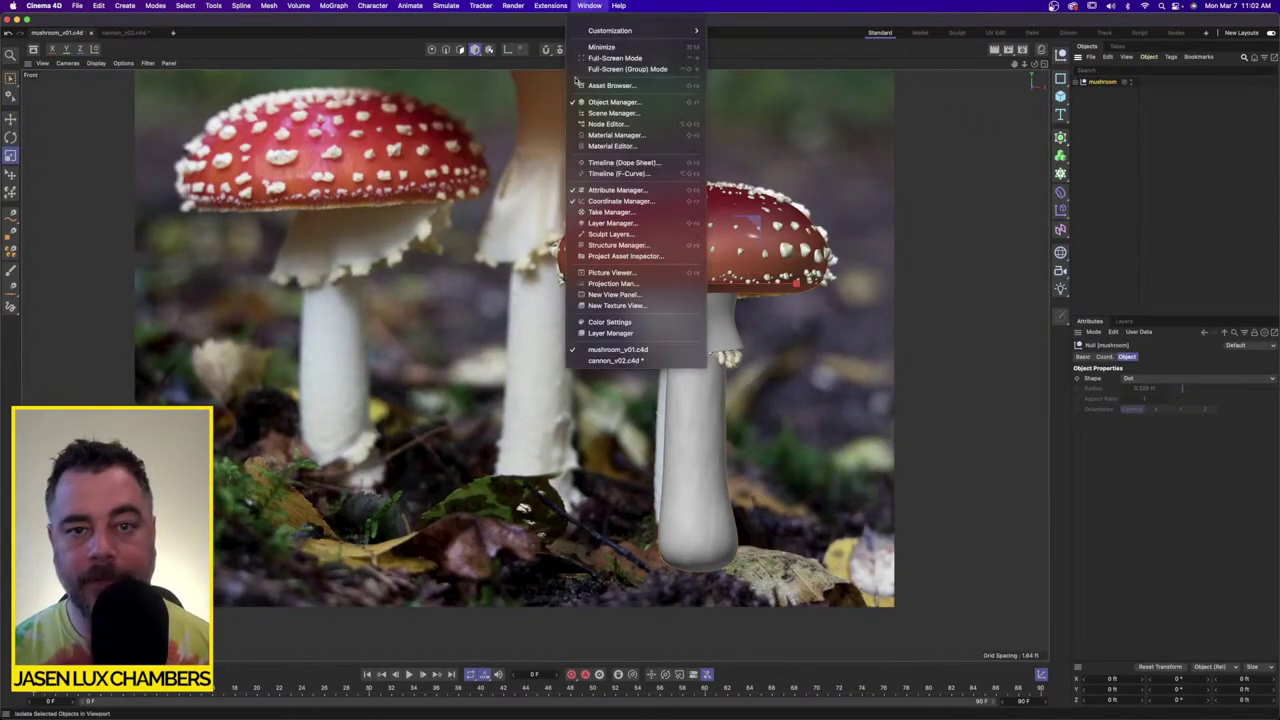
pyautogui.click(616, 360)
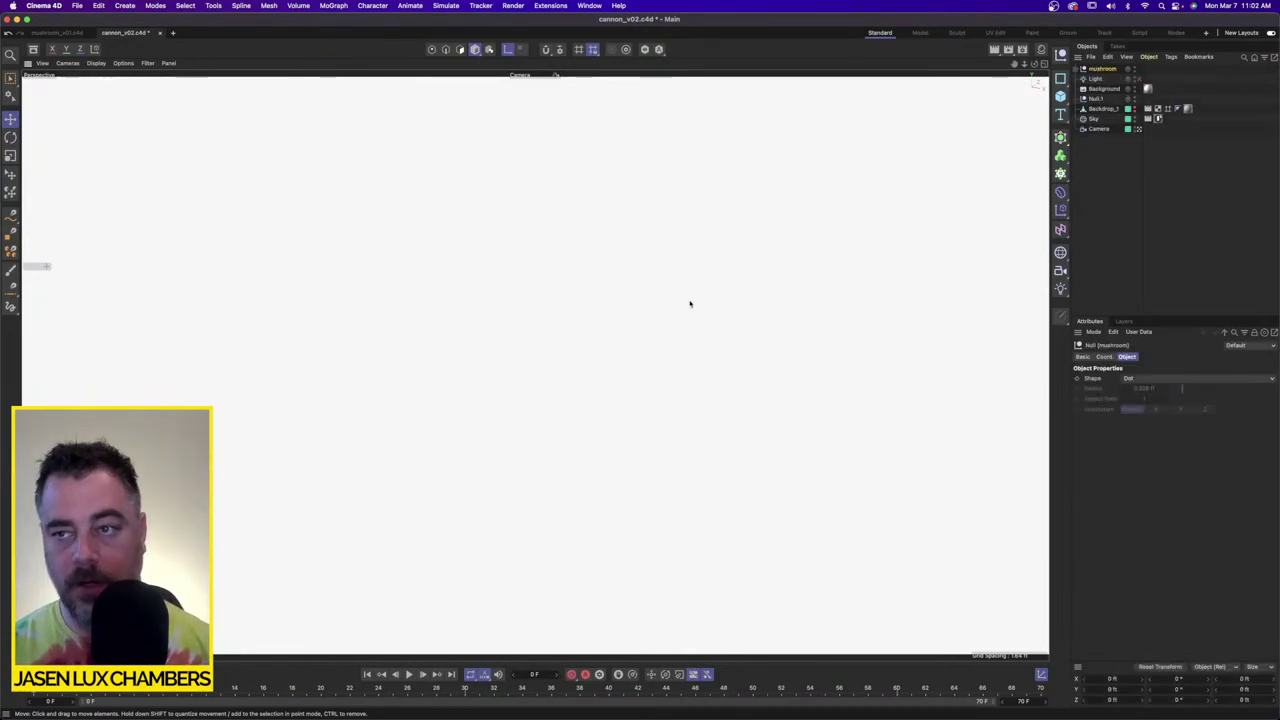
pyautogui.keyDown('alt'); pyautogui.moveTo(645, 372); pyautogui.dragTo(661, 335, button='middle'); pyautogui.keyUp('alt')
pyautogui.keyDown('alt'); pyautogui.moveTo(640, 395); pyautogui.dragTo(617, 369); pyautogui.keyUp('alt')
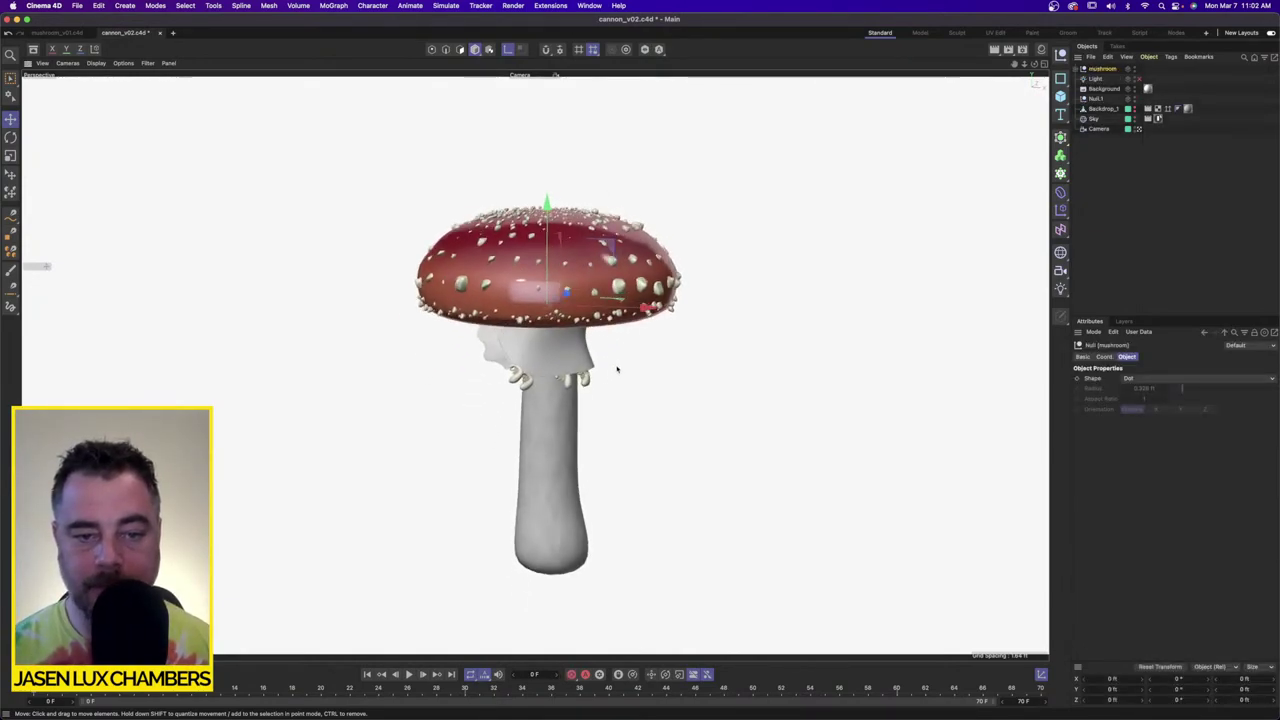
# Step: Check the Global Illumination render settings and render a preview of the mushroom in the viewport
pyautogui.keyDown('alt'); pyautogui.moveTo(617, 369); pyautogui.dragTo(581, 360, button='right'); pyautogui.keyUp('alt')
pyautogui.moveTo(581, 360)
pyautogui.keyDown('alt'); pyautogui.mouseDown()
pyautogui.moveTo(566, 377)
pyautogui.moveTo(598, 344)
pyautogui.mouseUp(); pyautogui.keyUp('alt')
pyautogui.keyDown('alt'); pyautogui.moveTo(598, 344); pyautogui.dragTo(592, 336, button='middle'); pyautogui.keyUp('alt')
pyautogui.press('super+Tab')
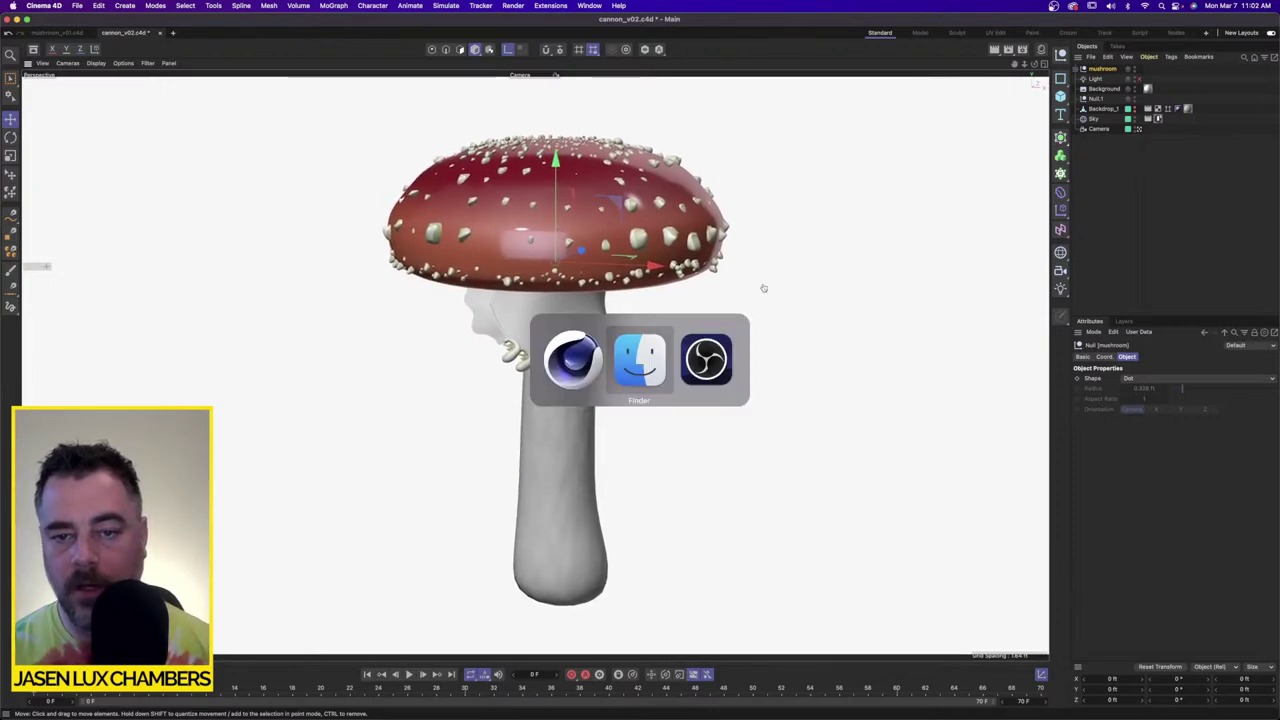
pyautogui.click(578, 366)
pyautogui.click(1022, 49)
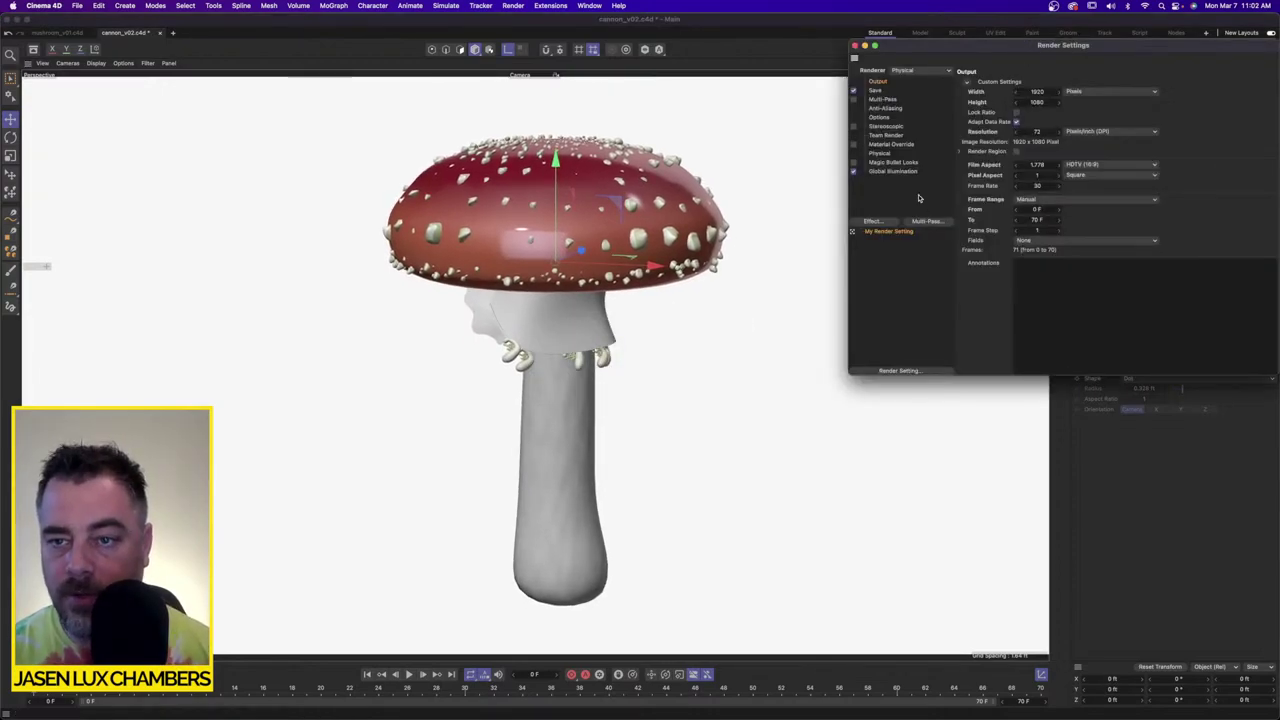
pyautogui.click(900, 172)
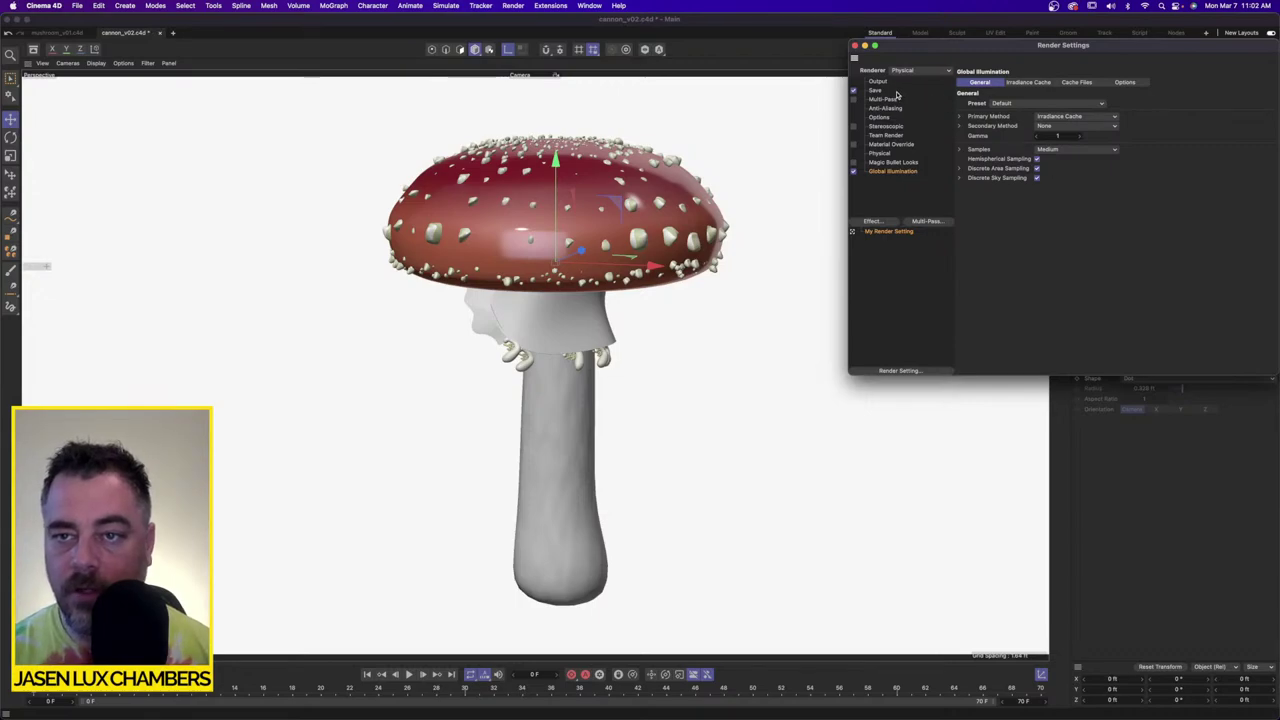
pyautogui.click(855, 45)
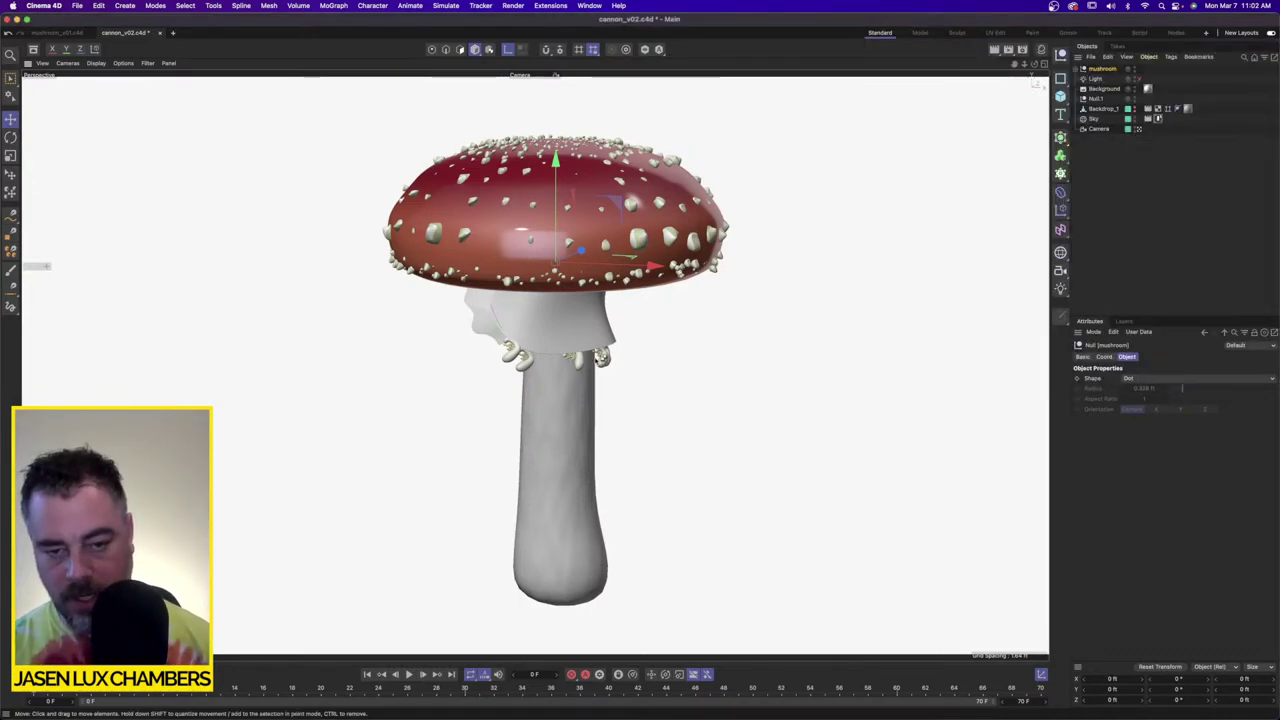
pyautogui.press('super+r')
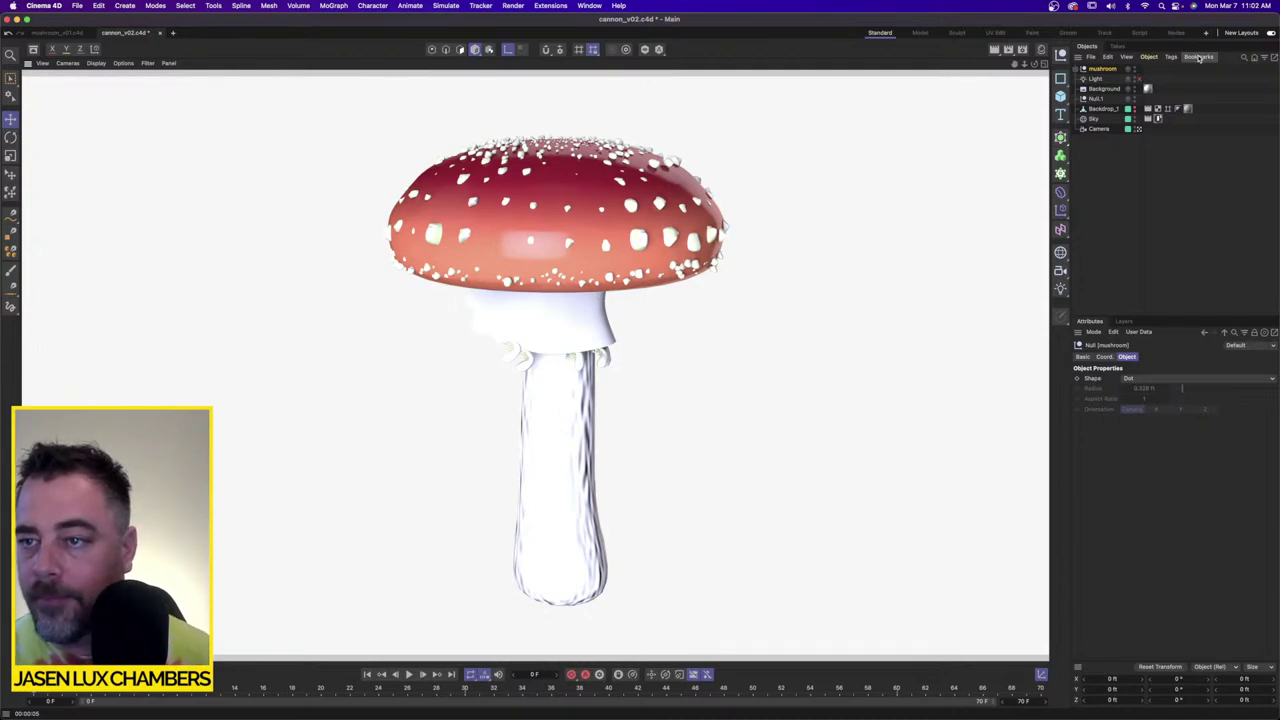
# Step: Delete the Light object from the scene and render the mushroom in the viewport from another angle
pyautogui.click(1220, 91)
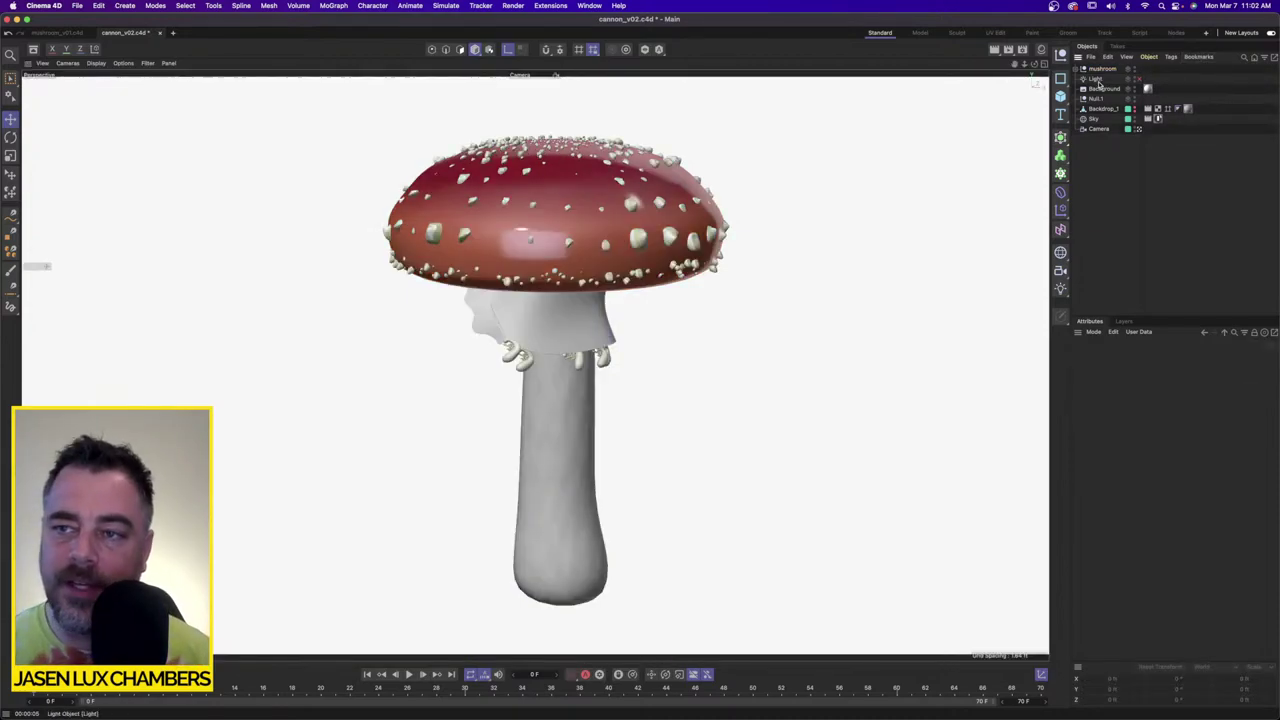
pyautogui.click(1097, 79)
pyautogui.press('Delete')
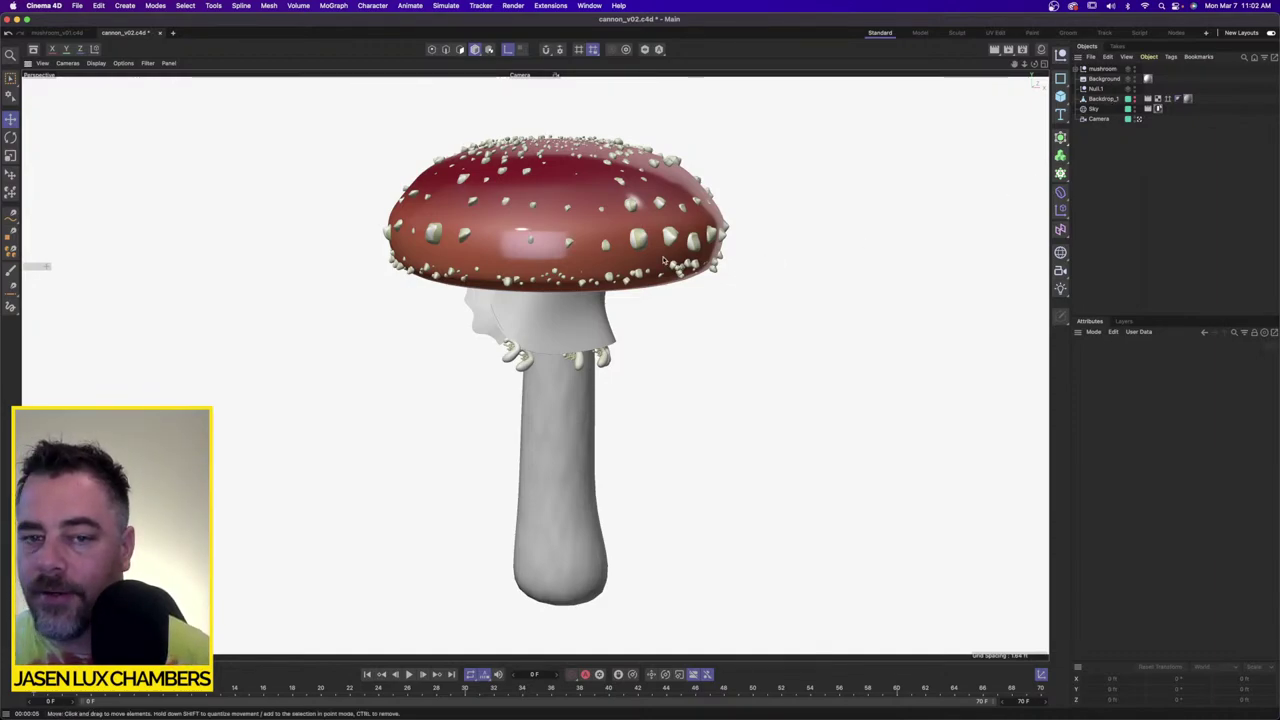
pyautogui.keyDown('alt'); pyautogui.moveTo(663, 261); pyautogui.dragTo(630, 264); pyautogui.keyUp('alt')
pyautogui.keyDown('alt'); pyautogui.moveTo(473, 295); pyautogui.dragTo(660, 271); pyautogui.keyUp('alt')
pyautogui.press('super+r')
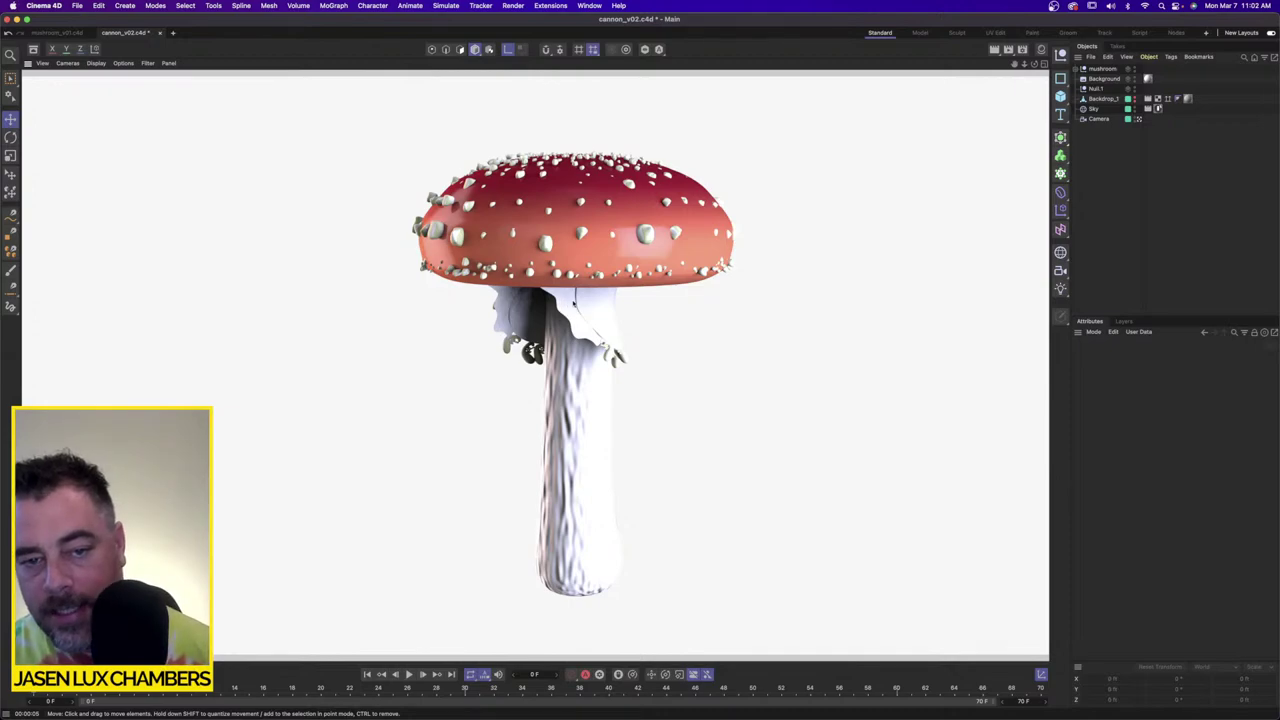
pyautogui.keyDown('alt'); pyautogui.moveTo(607, 311); pyautogui.dragTo(563, 305); pyautogui.keyUp('alt')
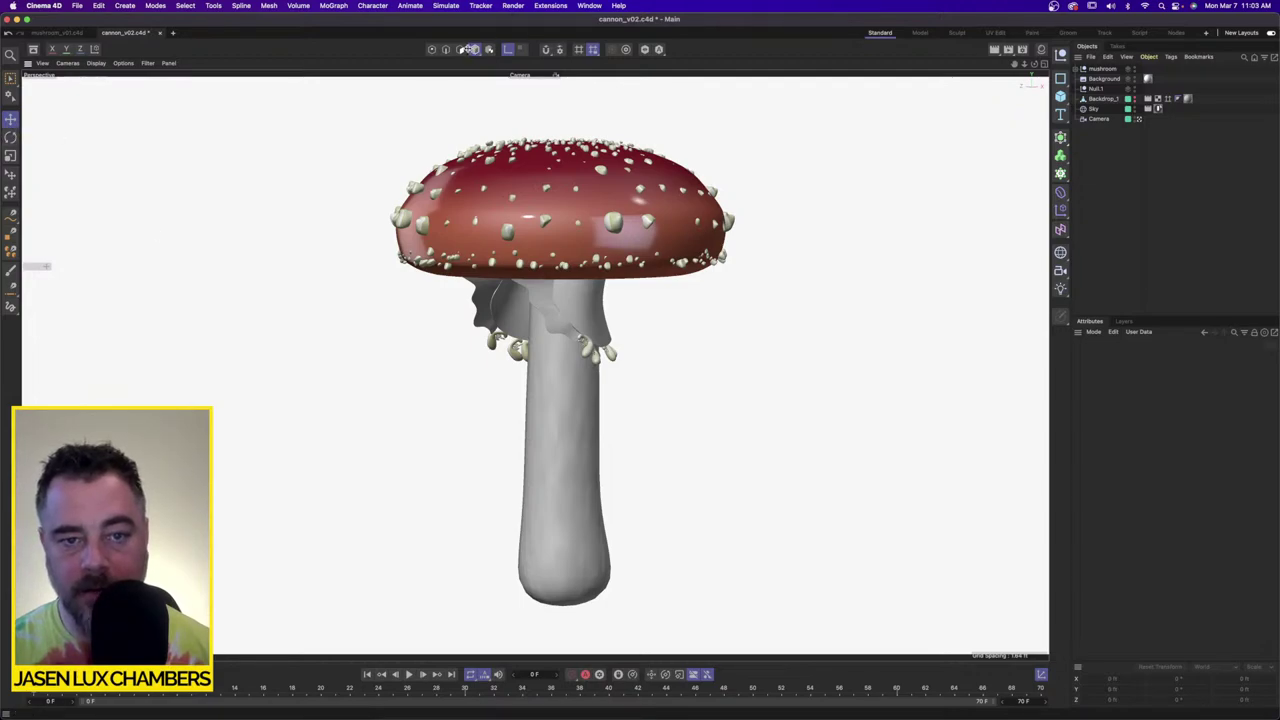
# Step: Expand the mushroom group and move its two Cloth Surface objects out to the top level of the hierarchy
pyautogui.click(1077, 68)
pyautogui.click(1081, 89)
pyautogui.click(1081, 99)
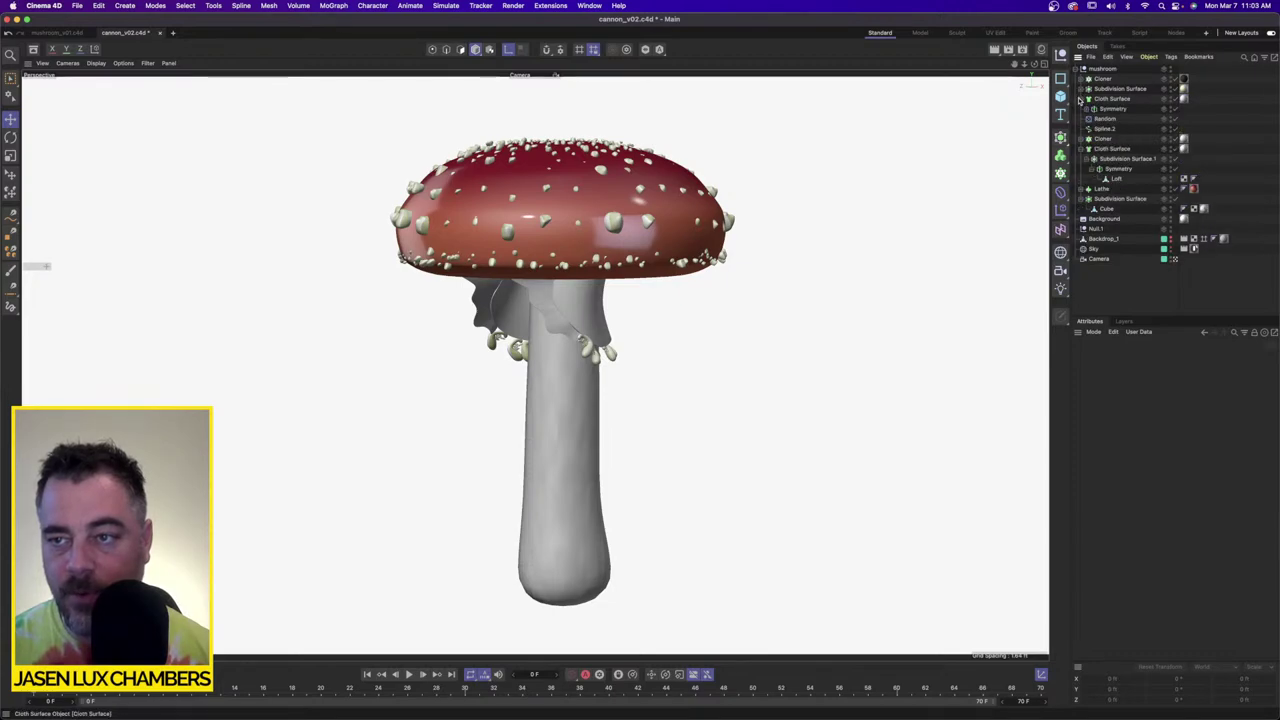
pyautogui.click(1082, 148)
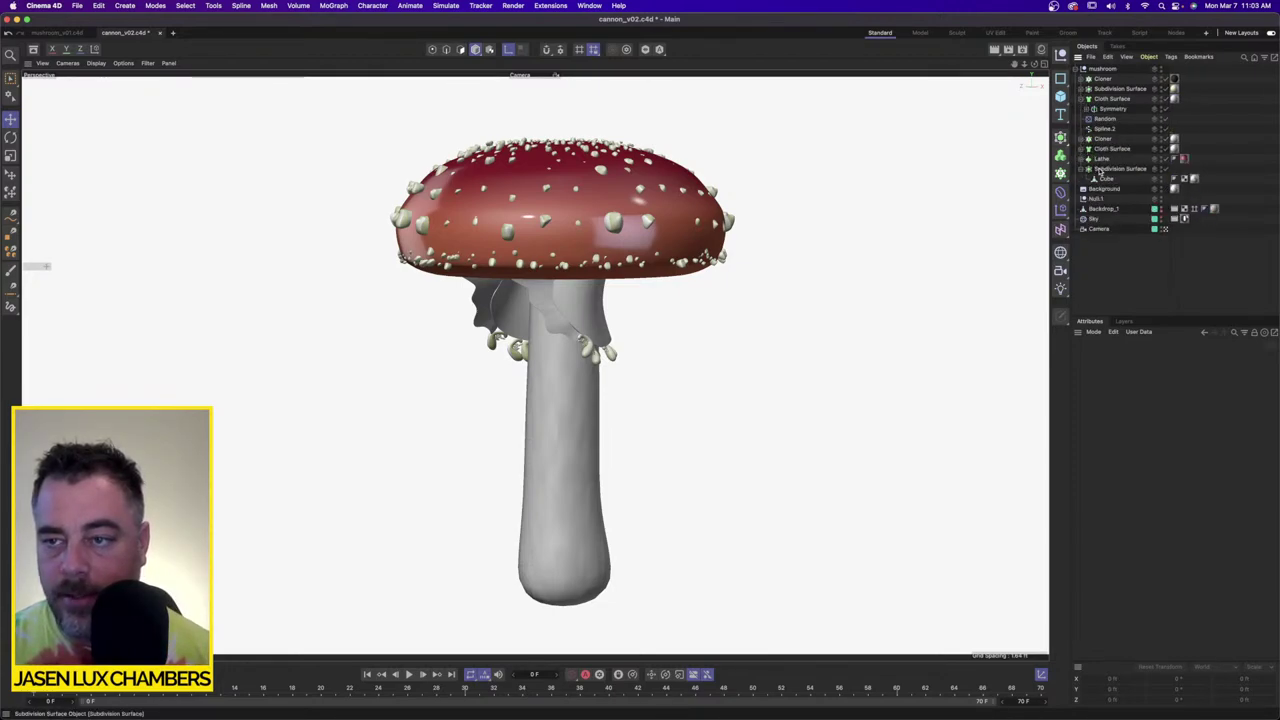
pyautogui.click(1104, 169)
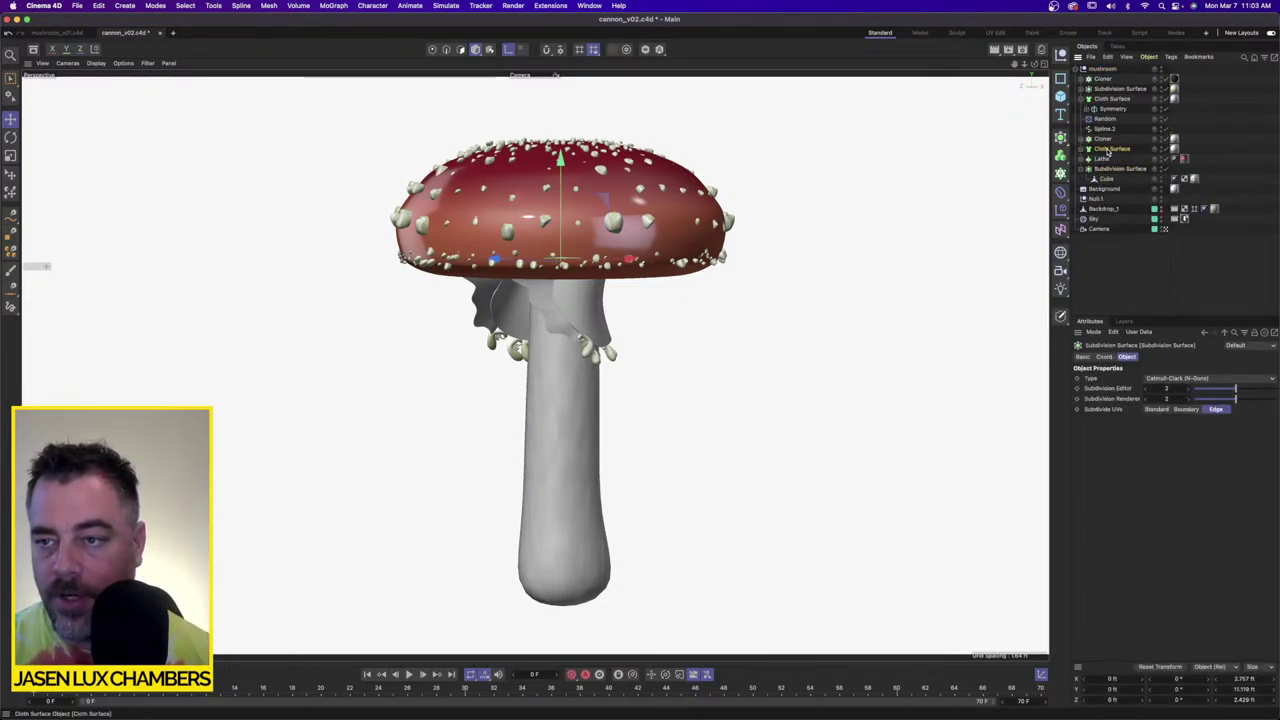
pyautogui.click(1115, 148)
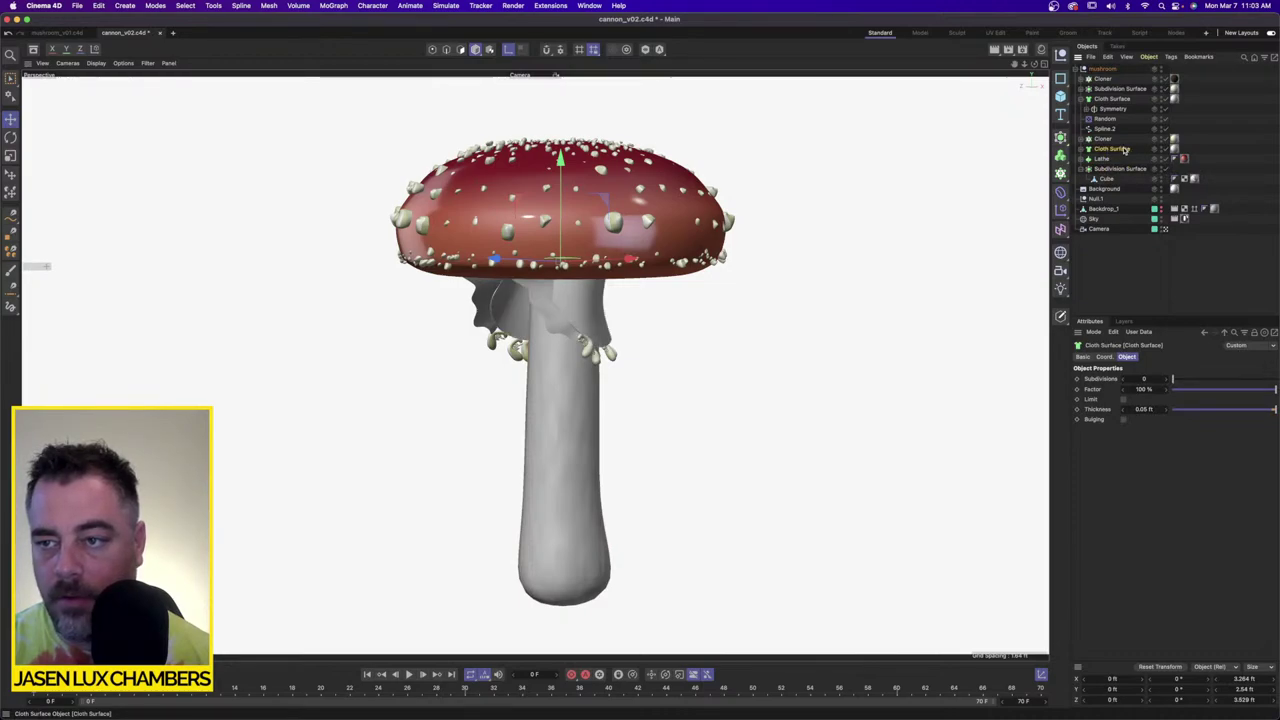
pyautogui.moveTo(1123, 68); pyautogui.dragTo(1122, 67)
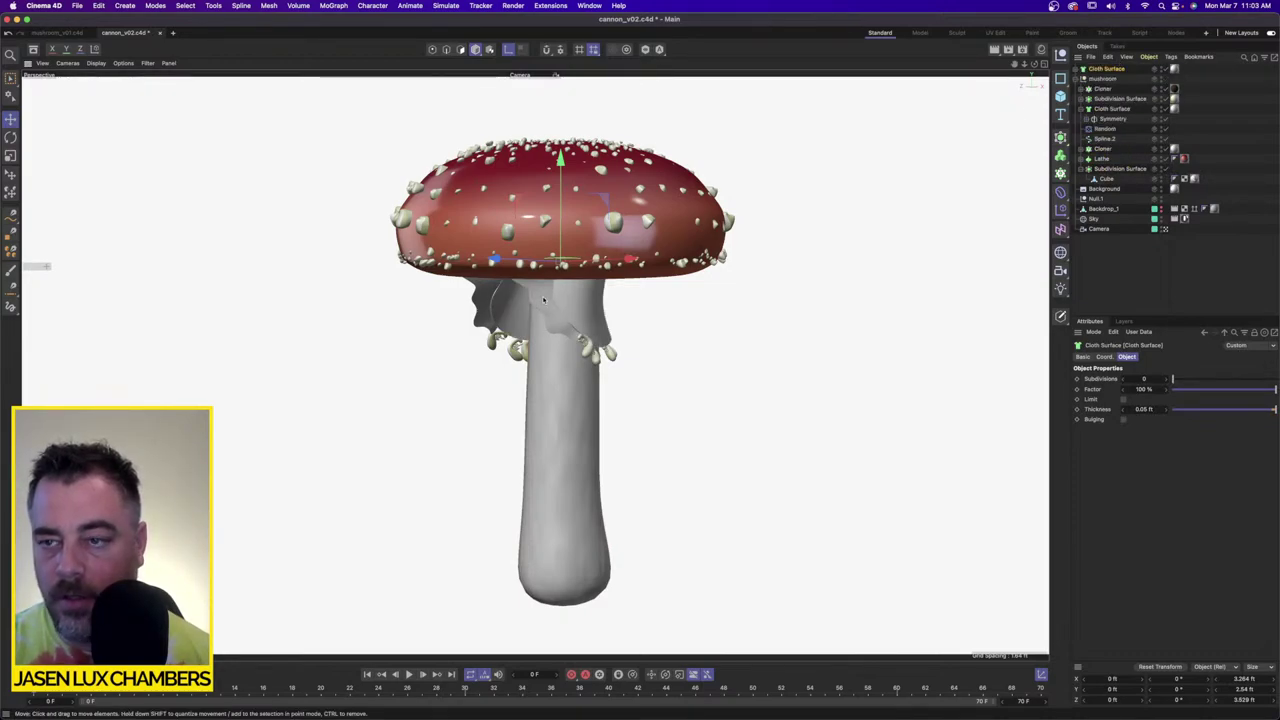
pyautogui.click(1112, 108)
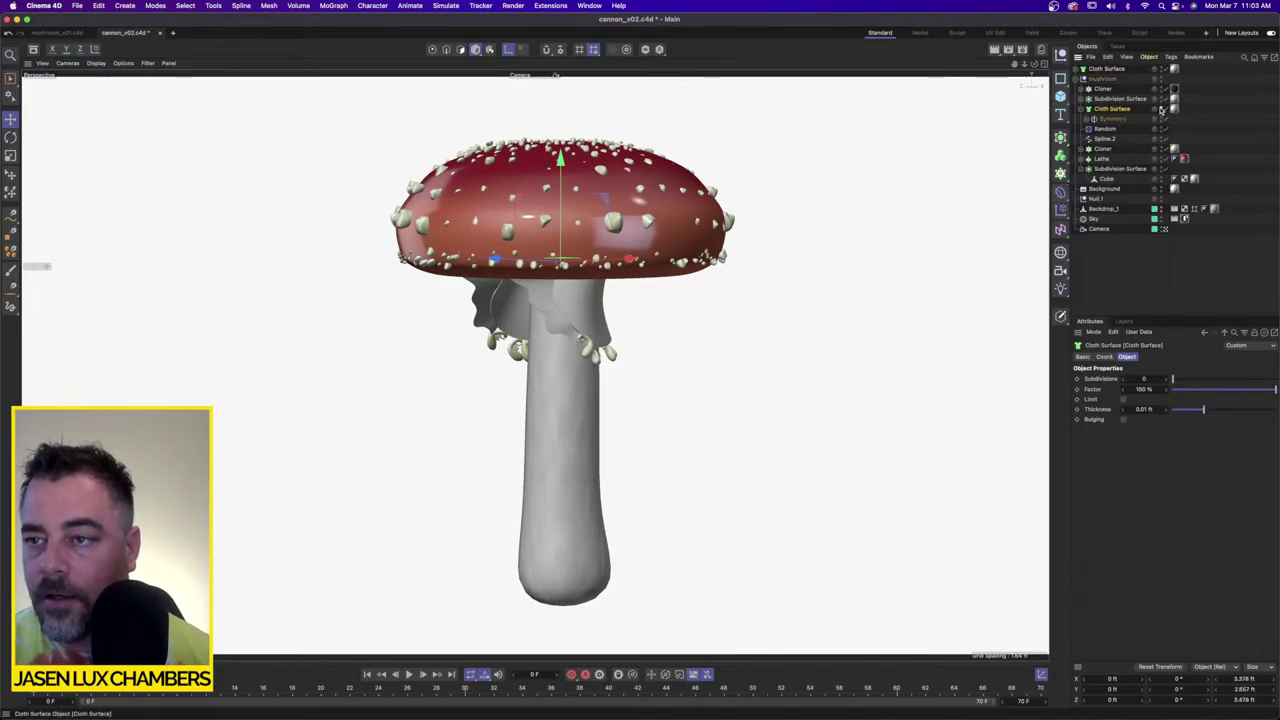
pyautogui.moveTo(1120, 110); pyautogui.dragTo(1110, 77)
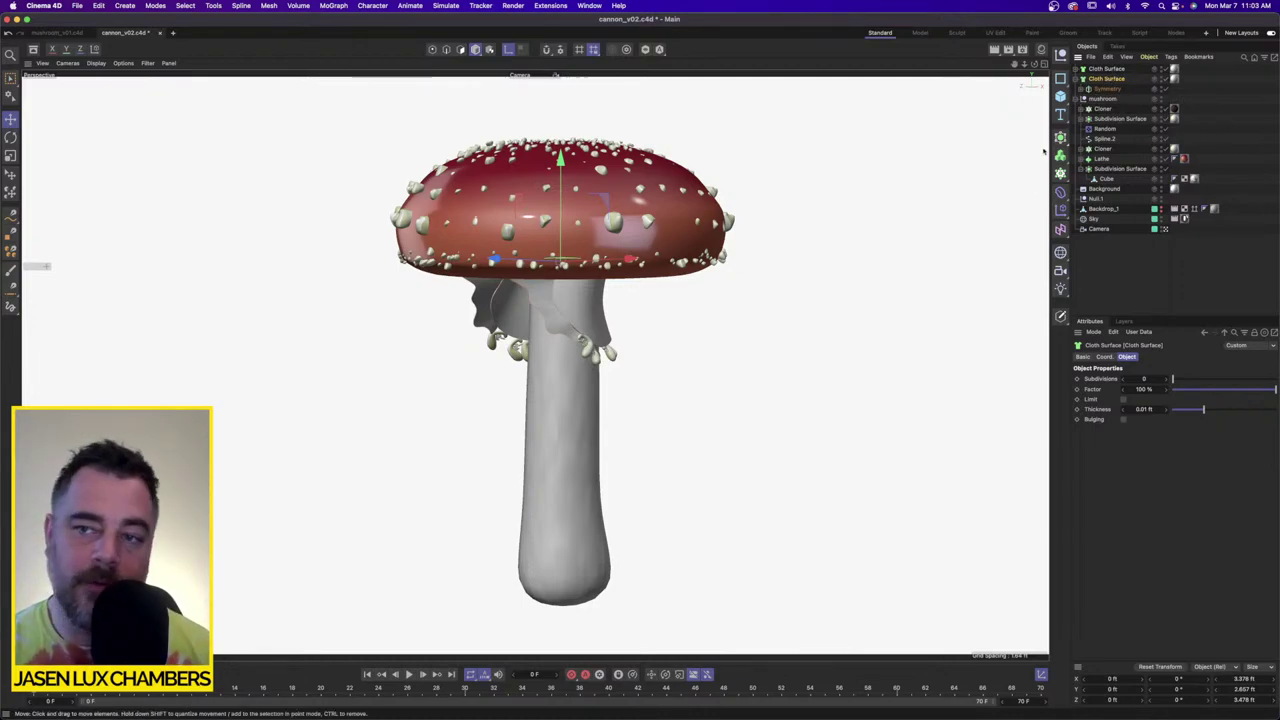
# Step: Add a Volume Builder inside a Volume Mesher, and nest both Cloth Surface objects under the builder
pyautogui.click(1060, 156)
pyautogui.click(1110, 169)
pyautogui.click(1060, 156)
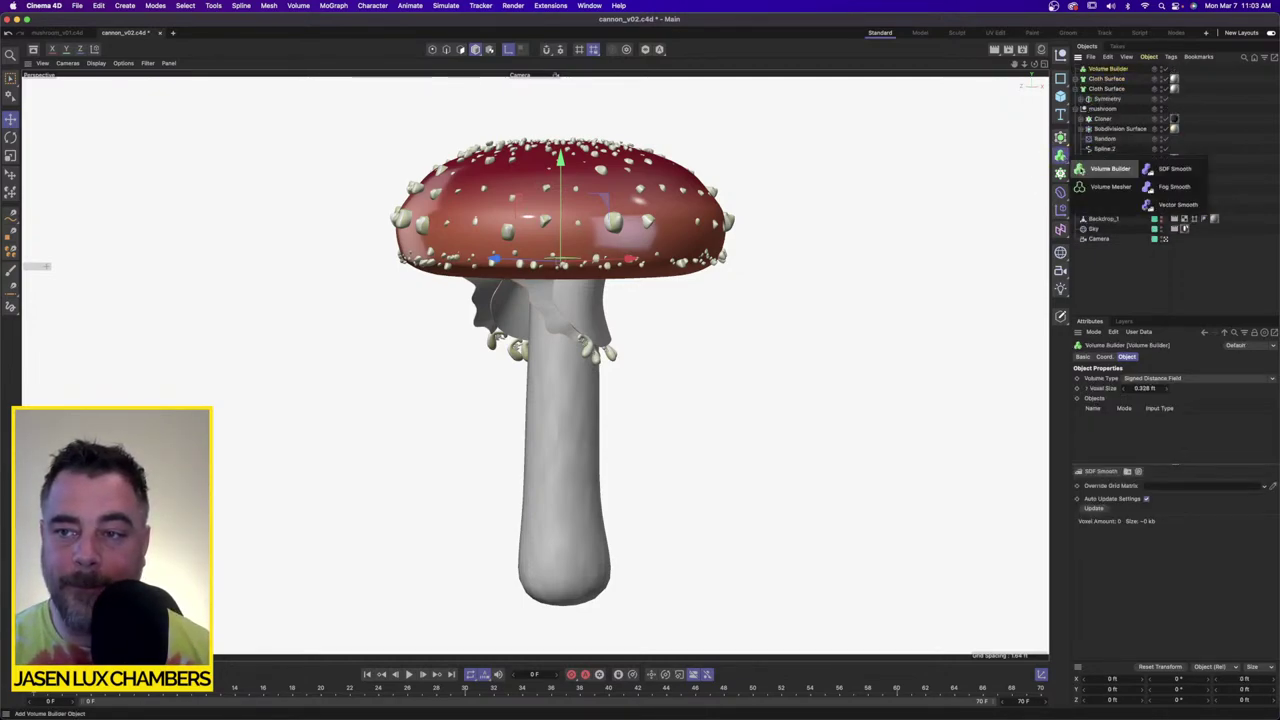
pyautogui.click(1110, 187)
pyautogui.moveTo(1108, 80); pyautogui.dragTo(1114, 80)
pyautogui.click(1105, 98)
pyautogui.keyDown('shift'); pyautogui.click(1107, 90); pyautogui.keyUp('shift')
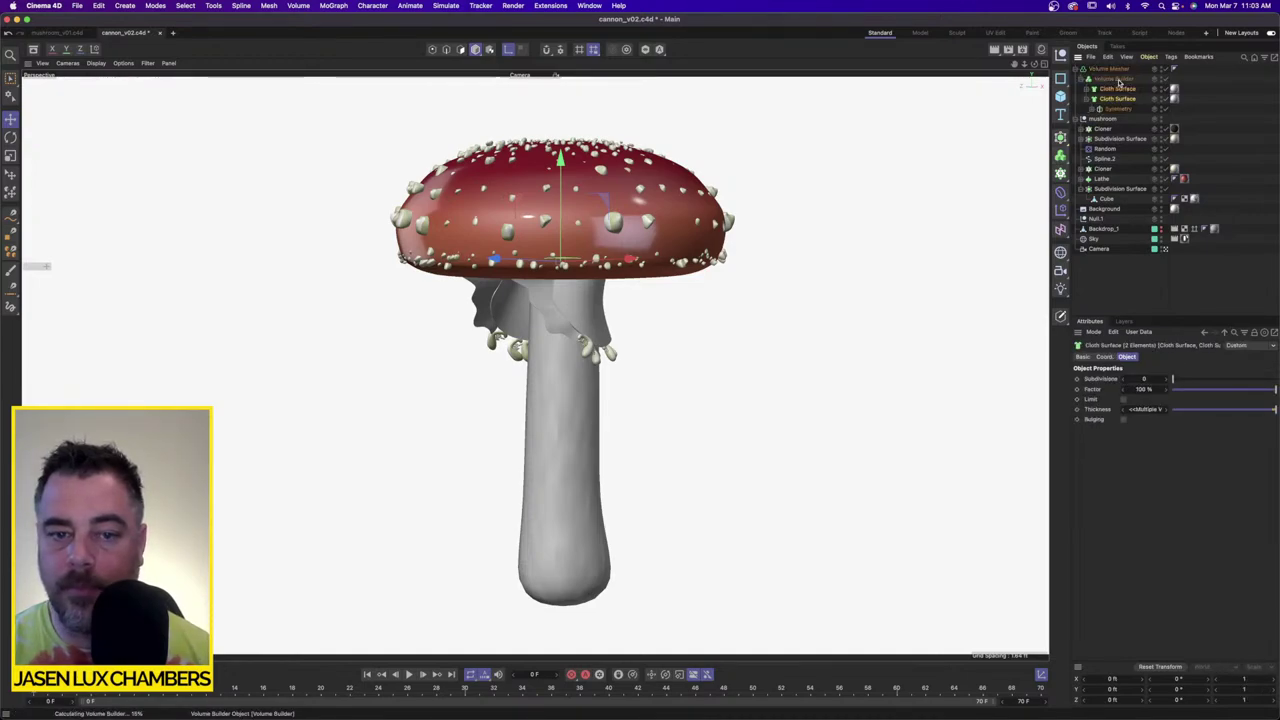
# Step: Halve the Volume Builder's Voxel Size repeatedly until it reaches 0.005 ft
pyautogui.click(1114, 79)
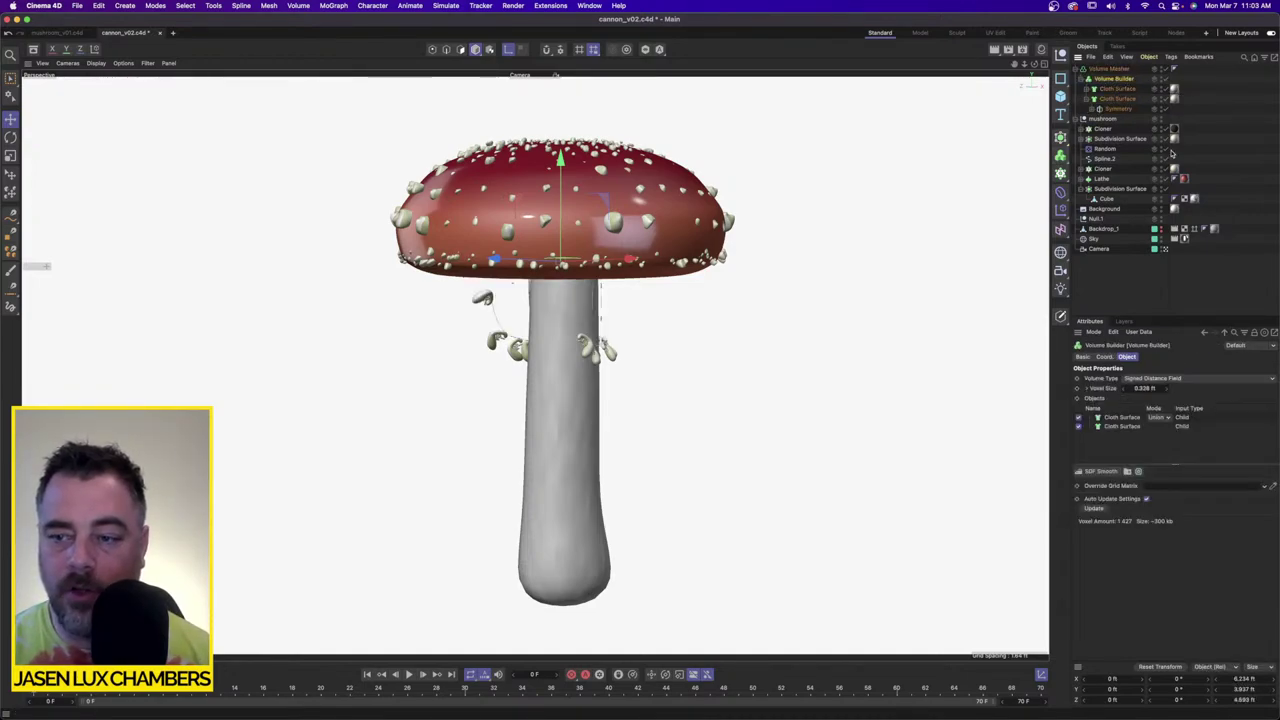
pyautogui.doubleClick(1152, 388)
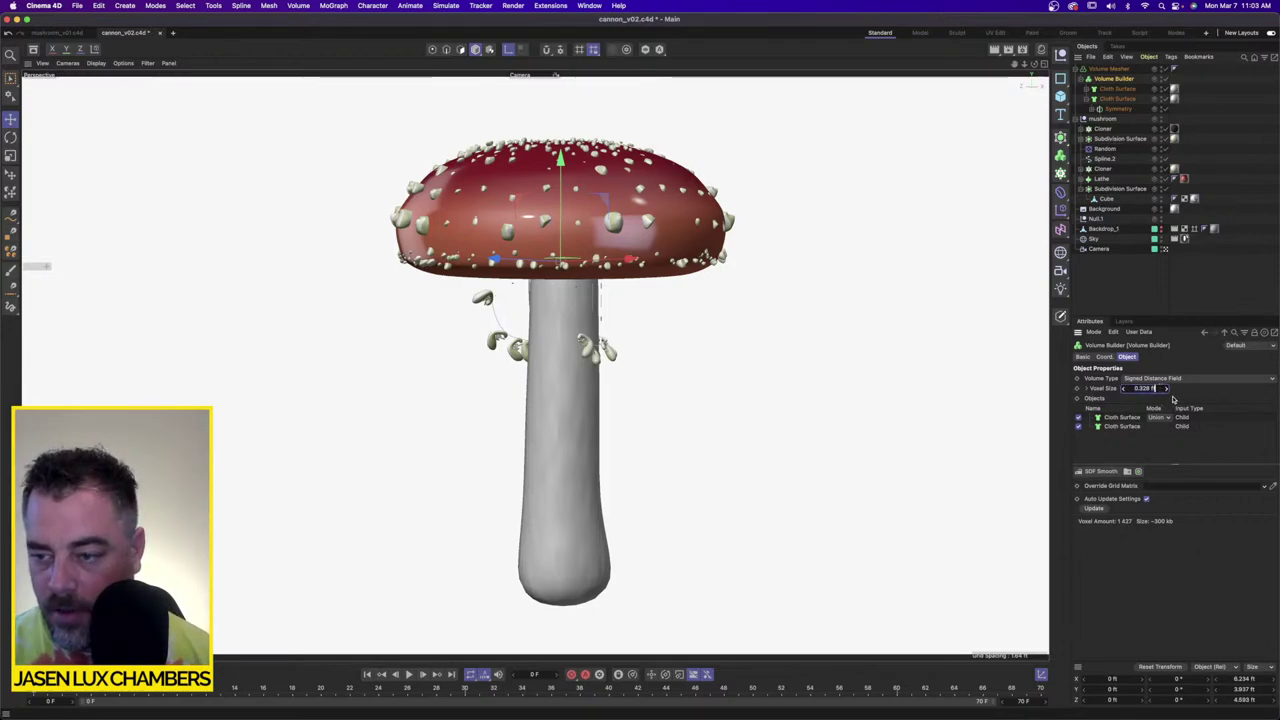
pyautogui.write('/2')
pyautogui.press('Return')
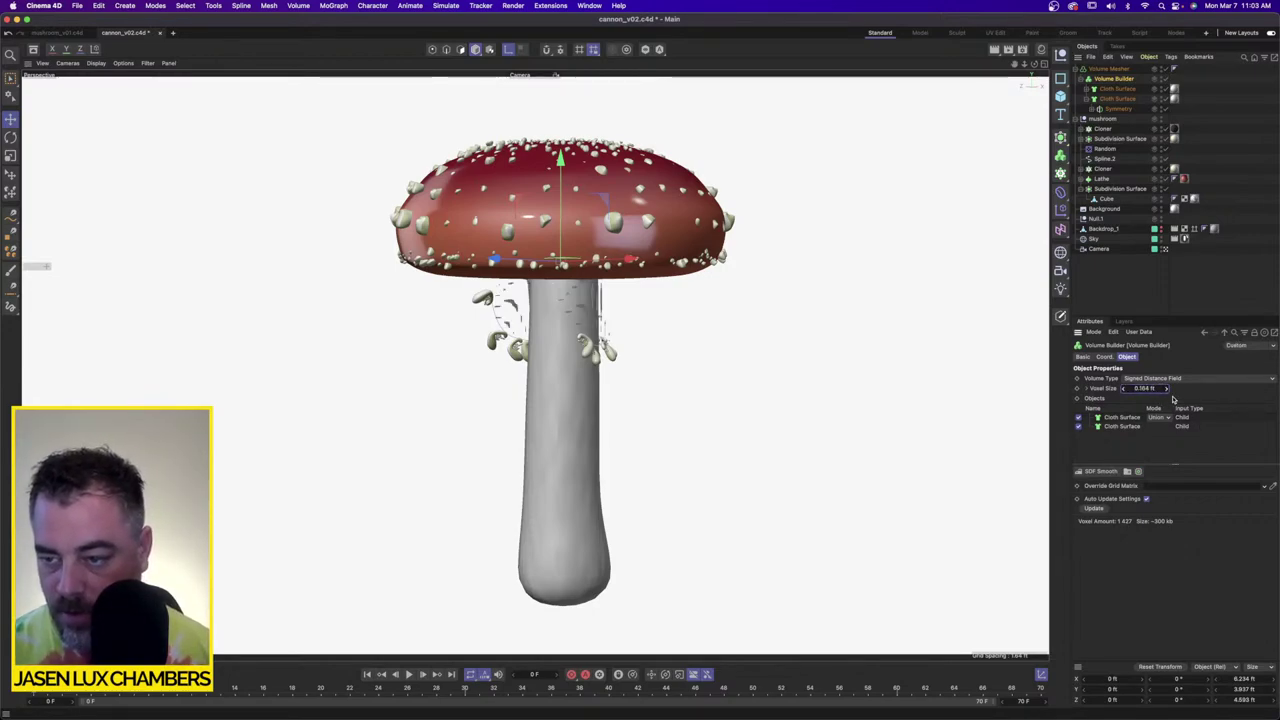
pyautogui.doubleClick(1154, 388)
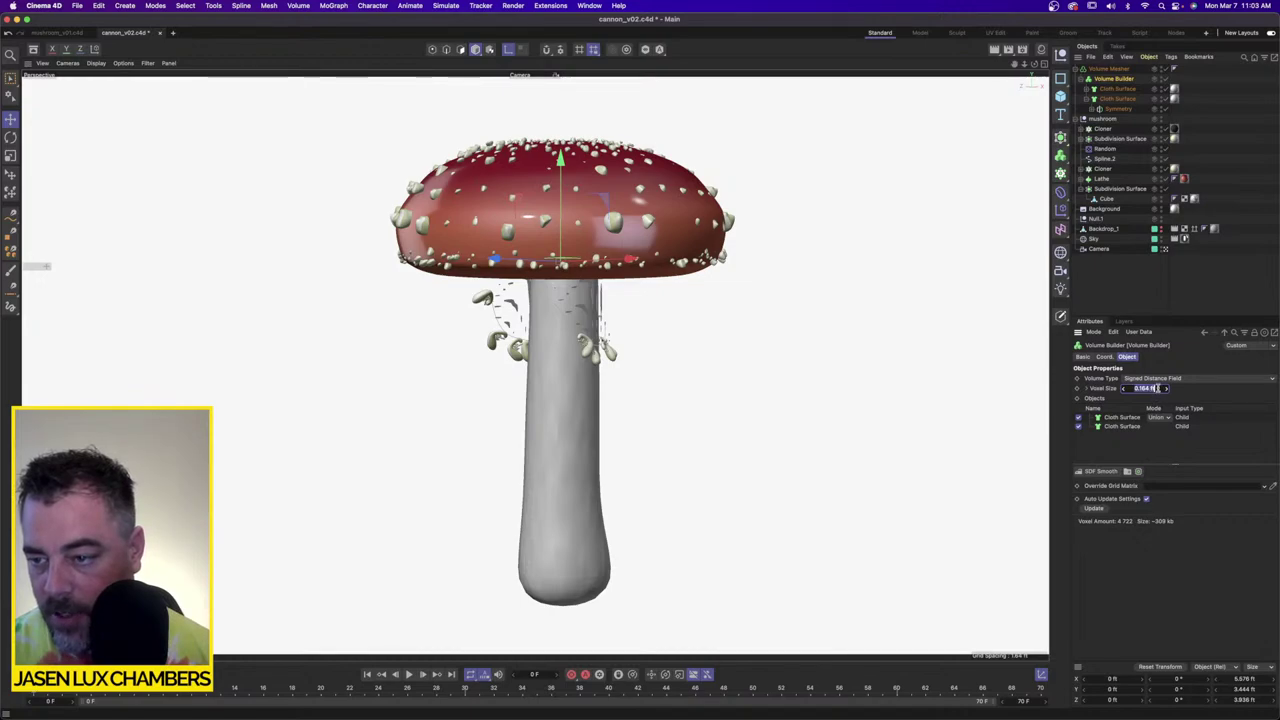
pyautogui.click(1162, 389)
pyautogui.write('/2')
pyautogui.press('Return')
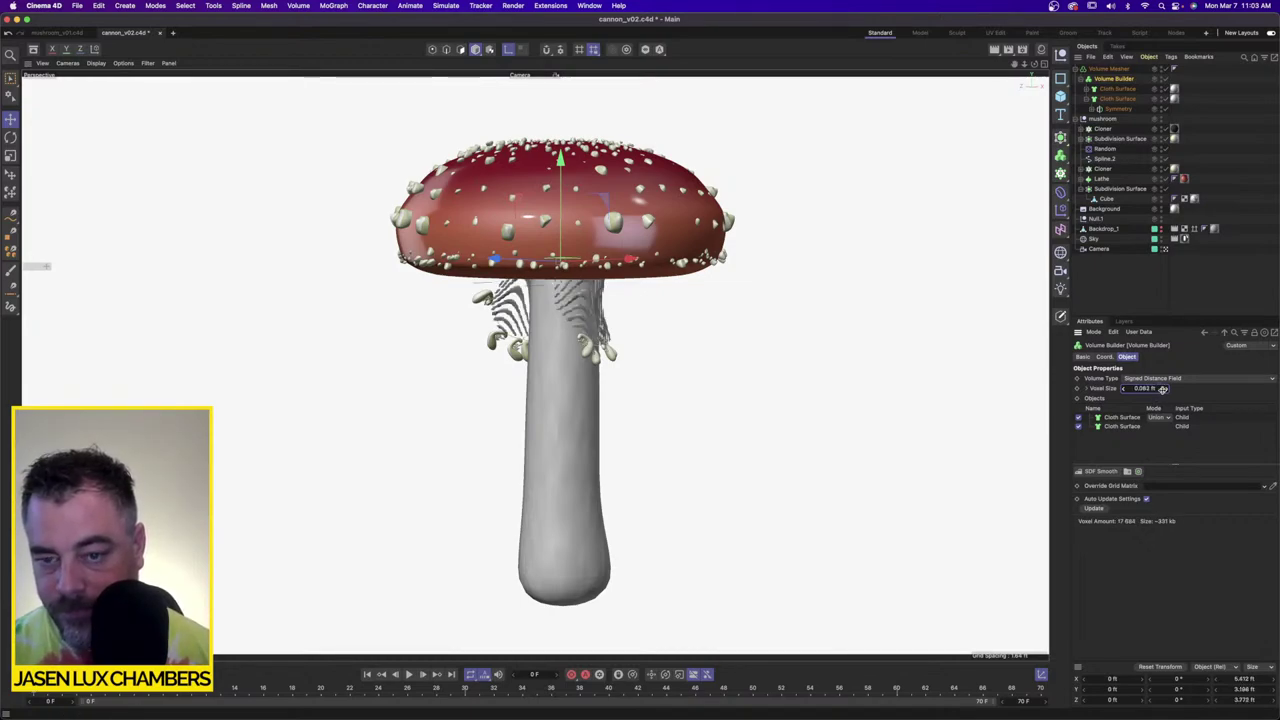
pyautogui.click(1160, 390)
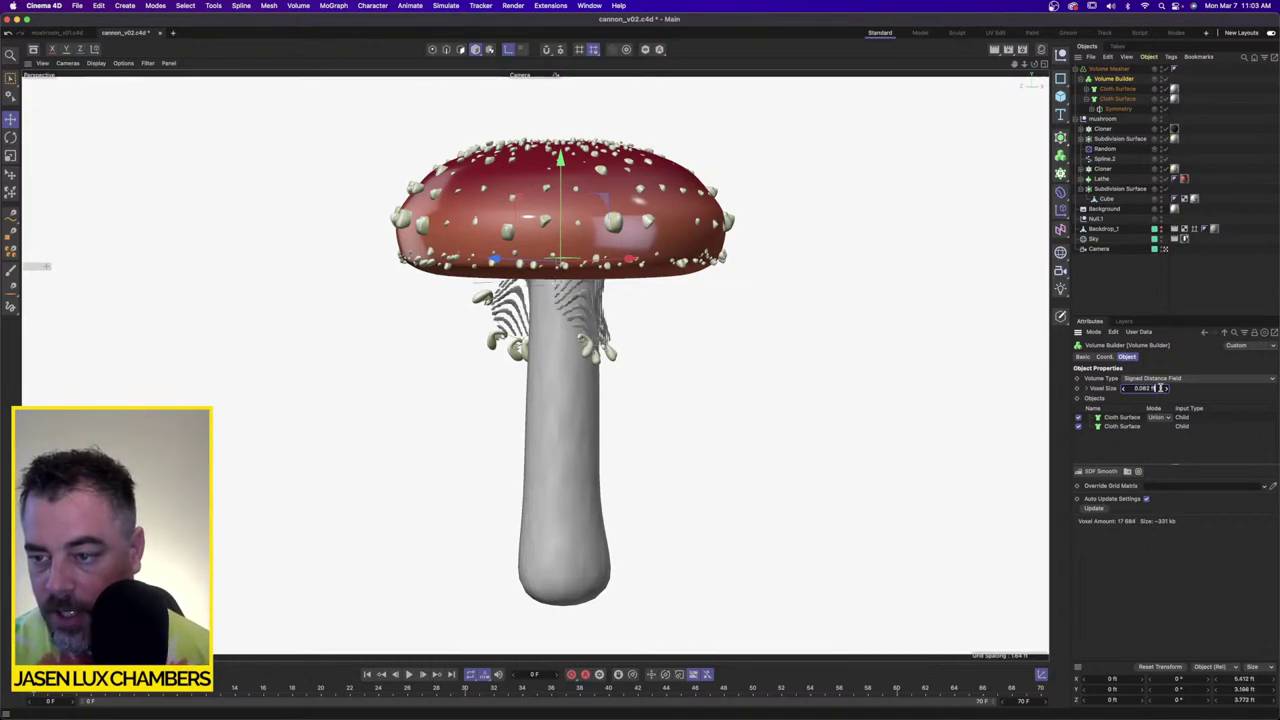
pyautogui.write('/2')
pyautogui.press('Return')
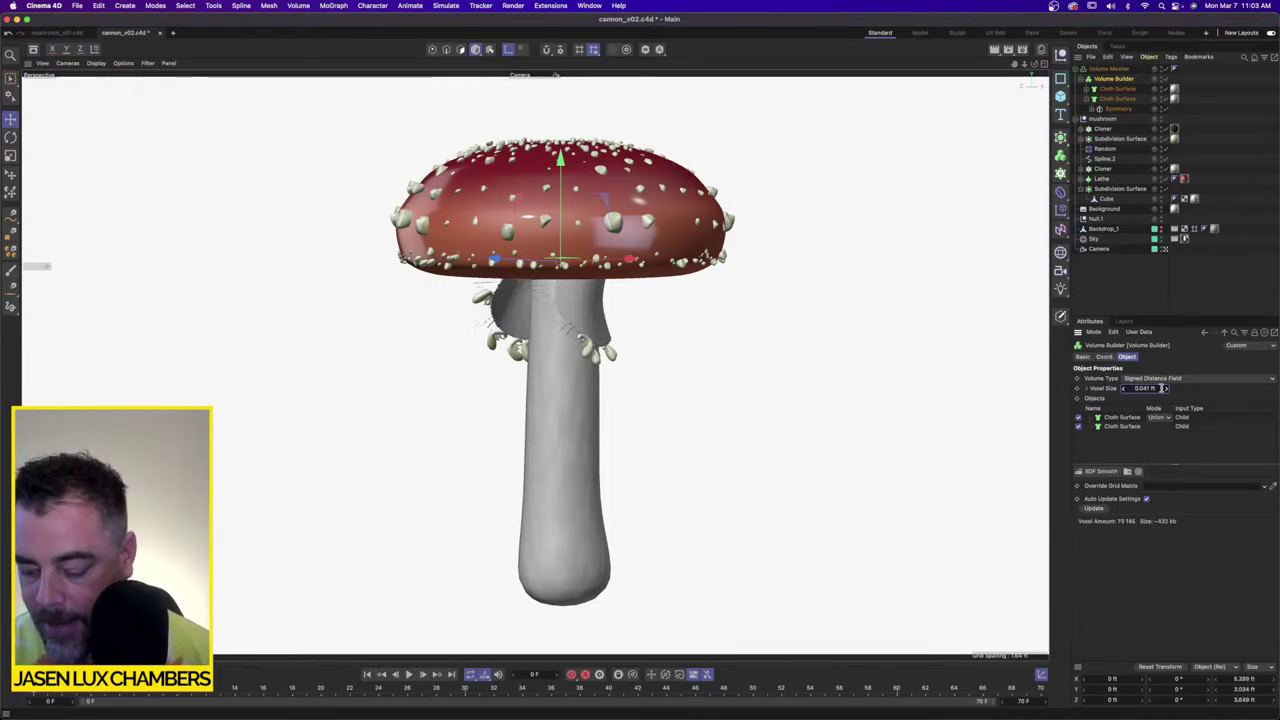
pyautogui.click(1160, 388)
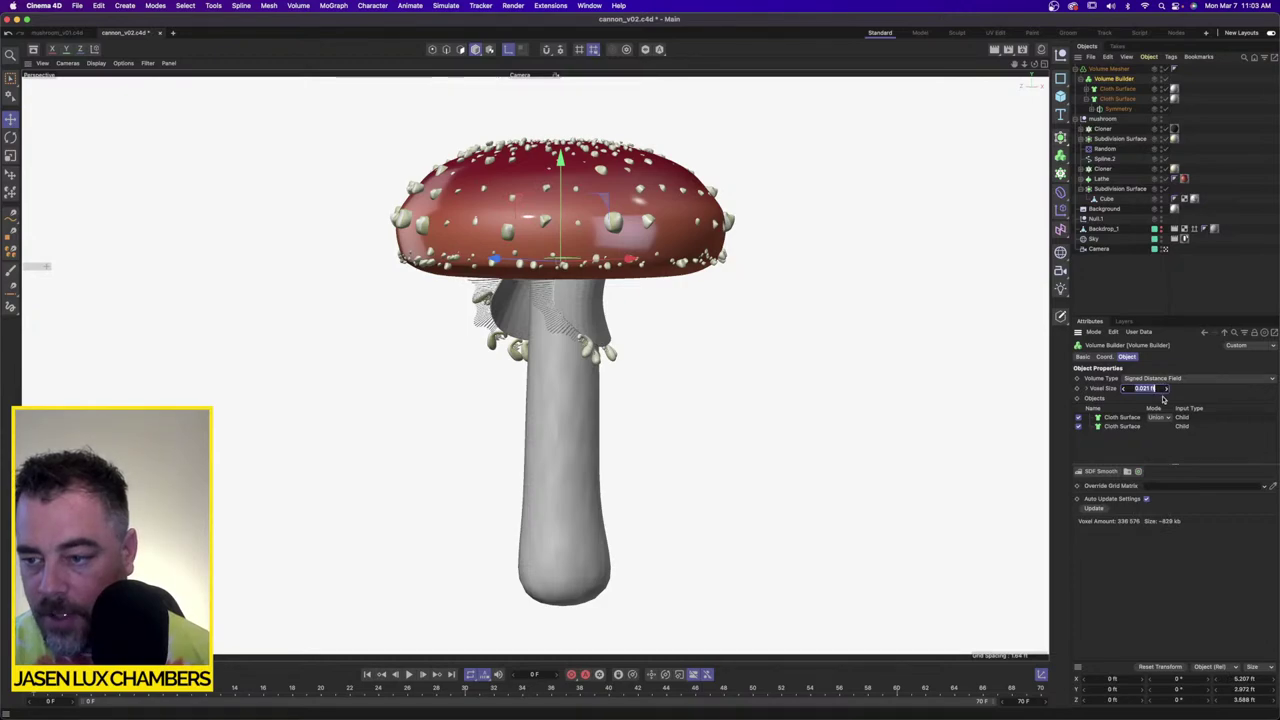
pyautogui.click(1161, 388)
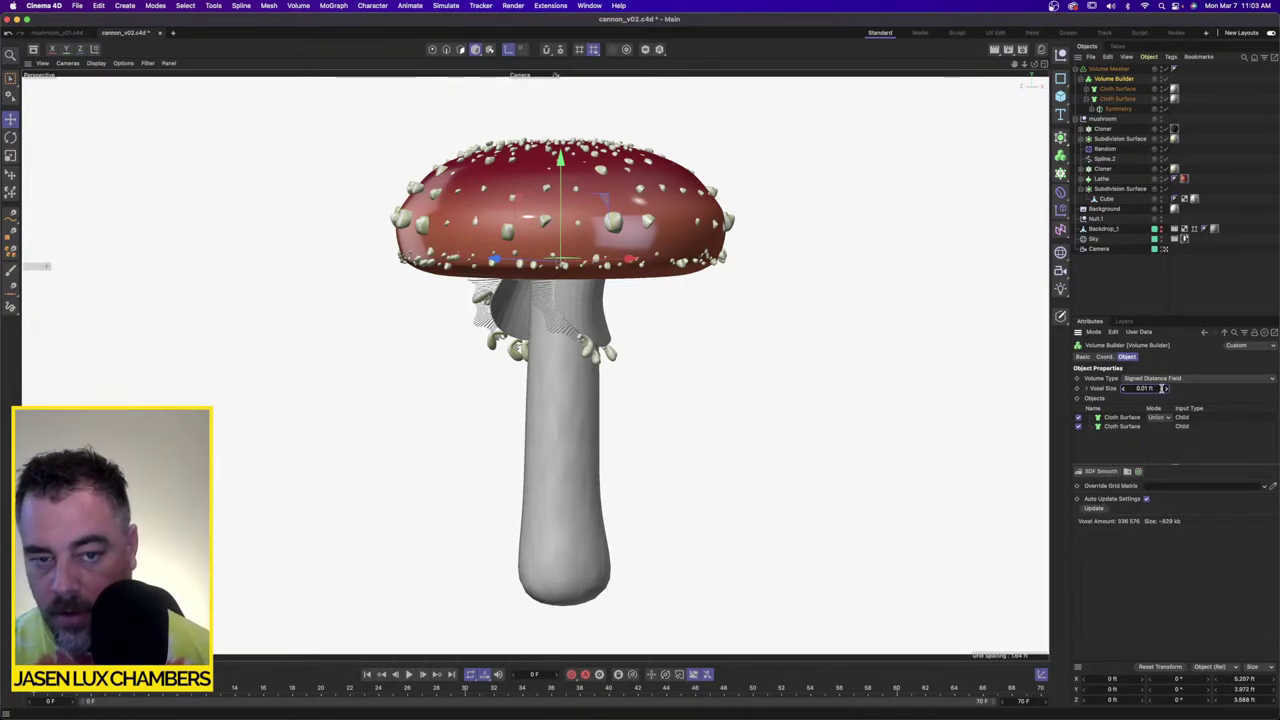
pyautogui.click(1156, 389)
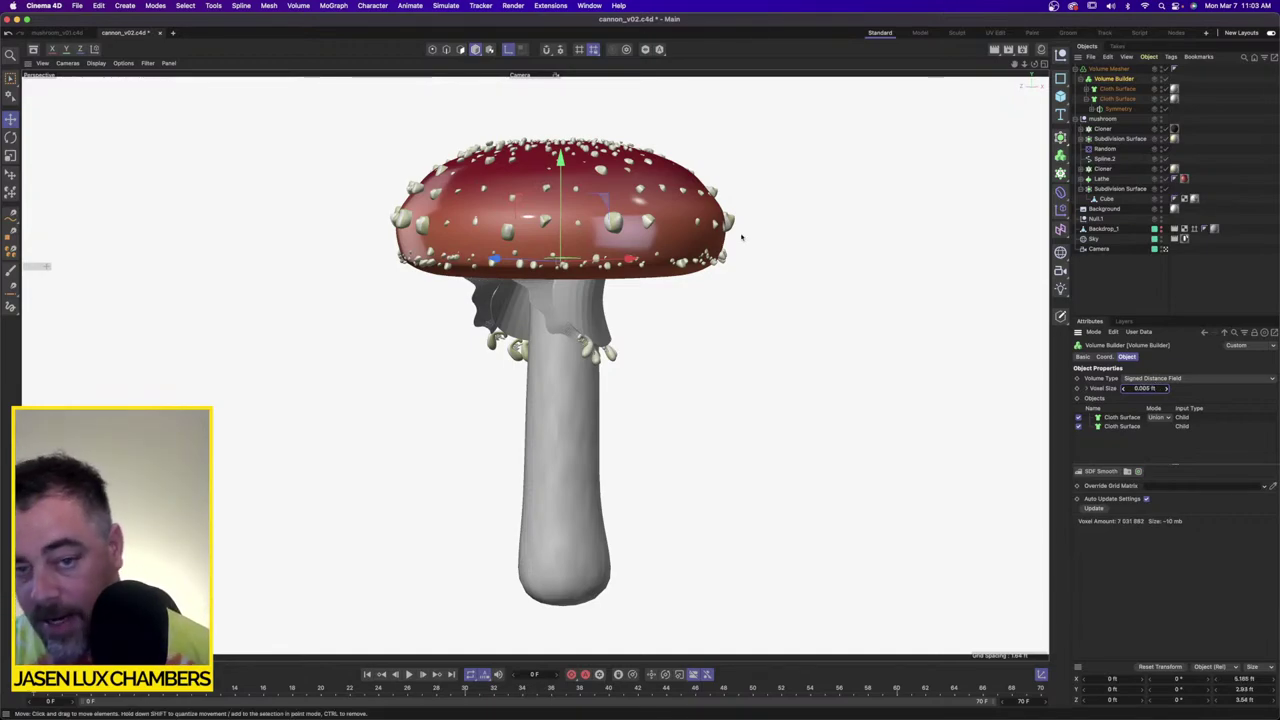
# Step: Add an SDF Smooth filter to the Volume Builder and set the Voxel Size to 0.002 ft
pyautogui.click(1104, 472)
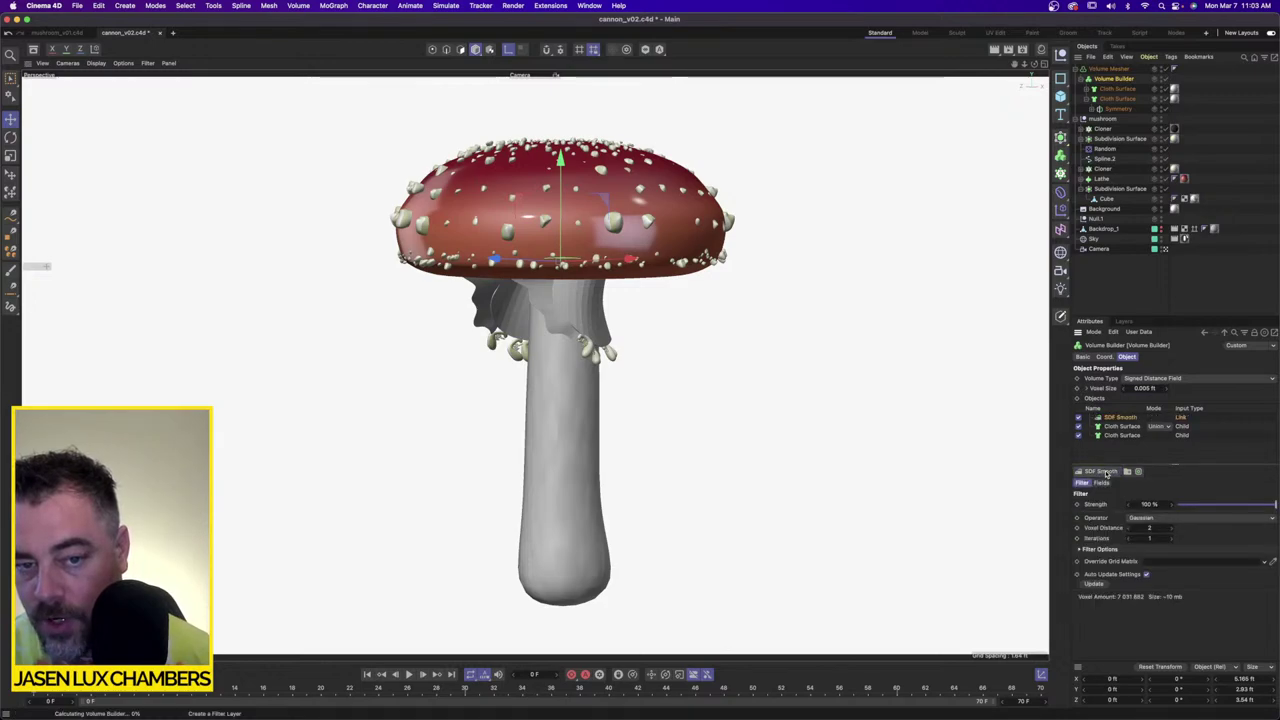
pyautogui.doubleClick(1147, 388)
pyautogui.click(1161, 390)
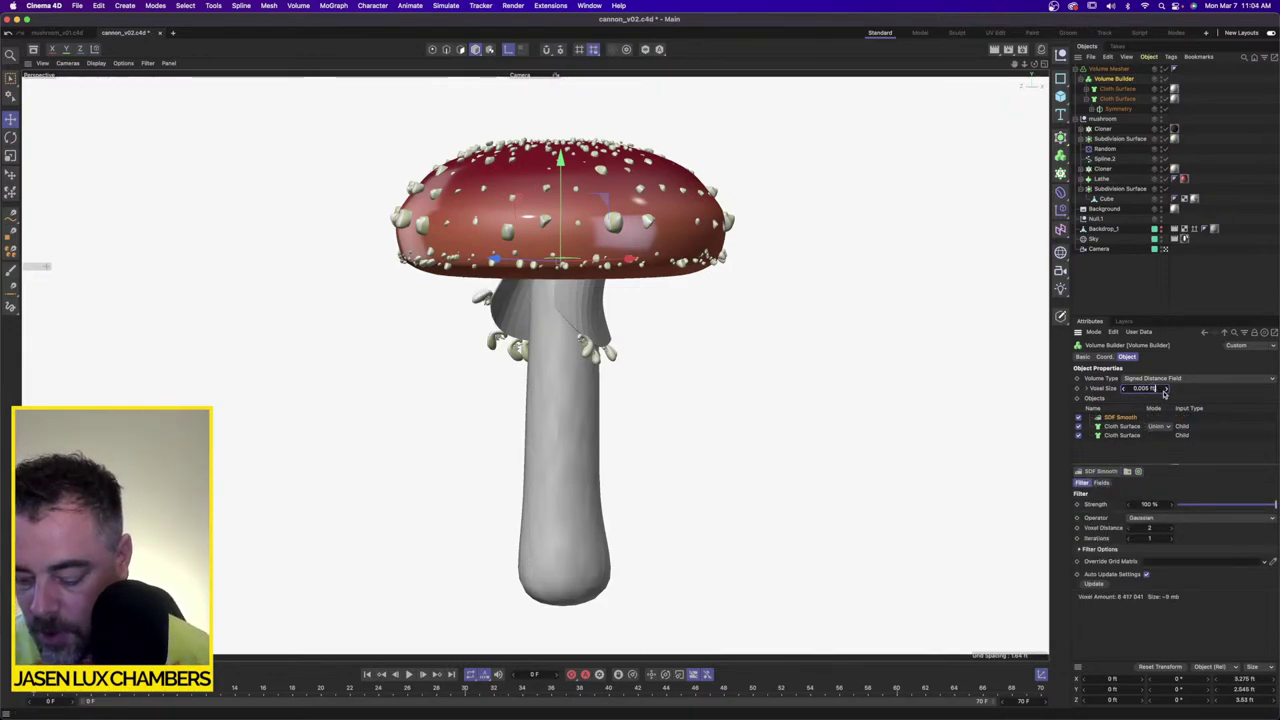
pyautogui.write('0.002')
pyautogui.press('Return')
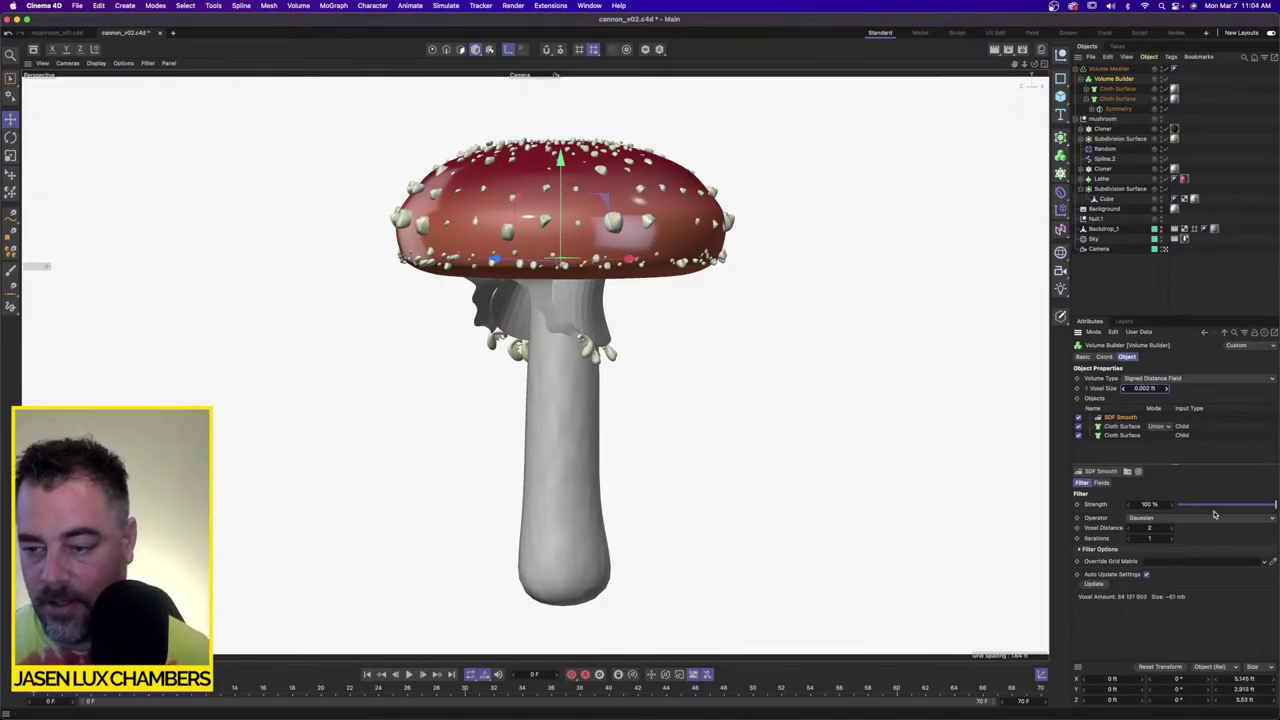
# Step: Set the SDF Smooth filter's Strength to 50% and inspect the meshed skirt from another angle
pyautogui.doubleClick(1161, 504)
pyautogui.write('50')
pyautogui.press('Return')
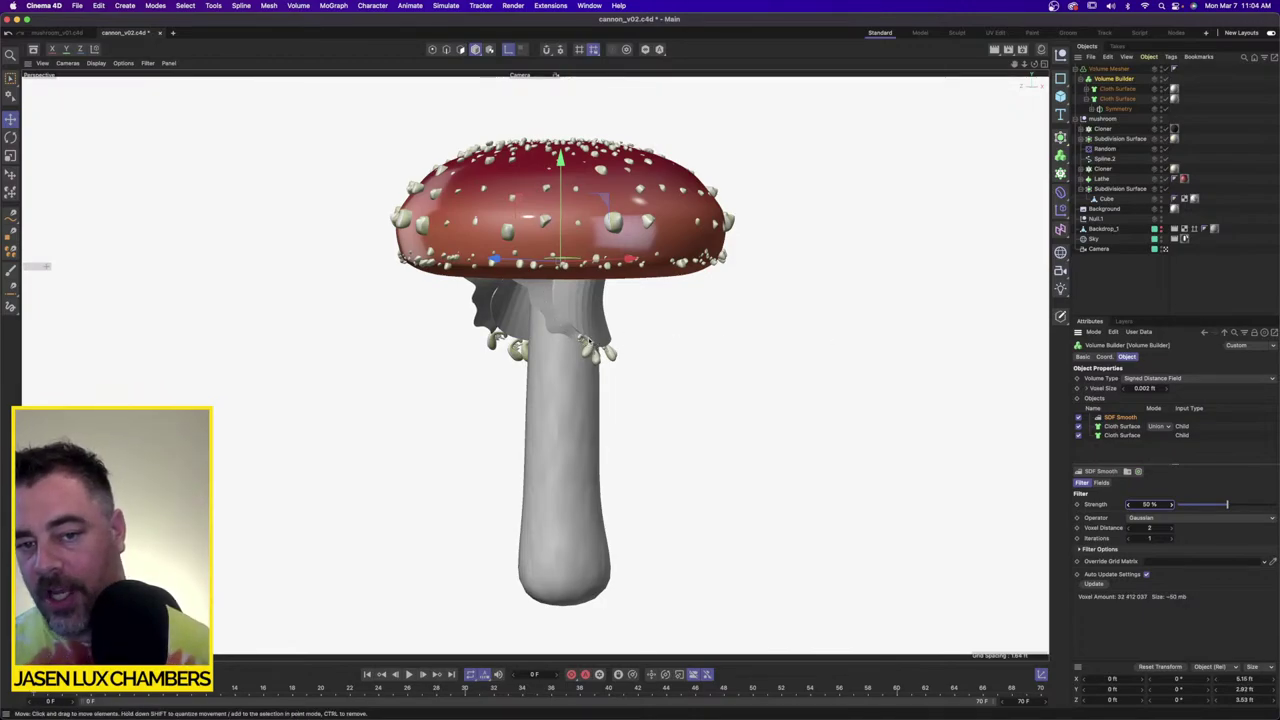
pyautogui.keyDown('alt'); pyautogui.moveTo(587, 338); pyautogui.dragTo(550, 336); pyautogui.keyUp('alt')
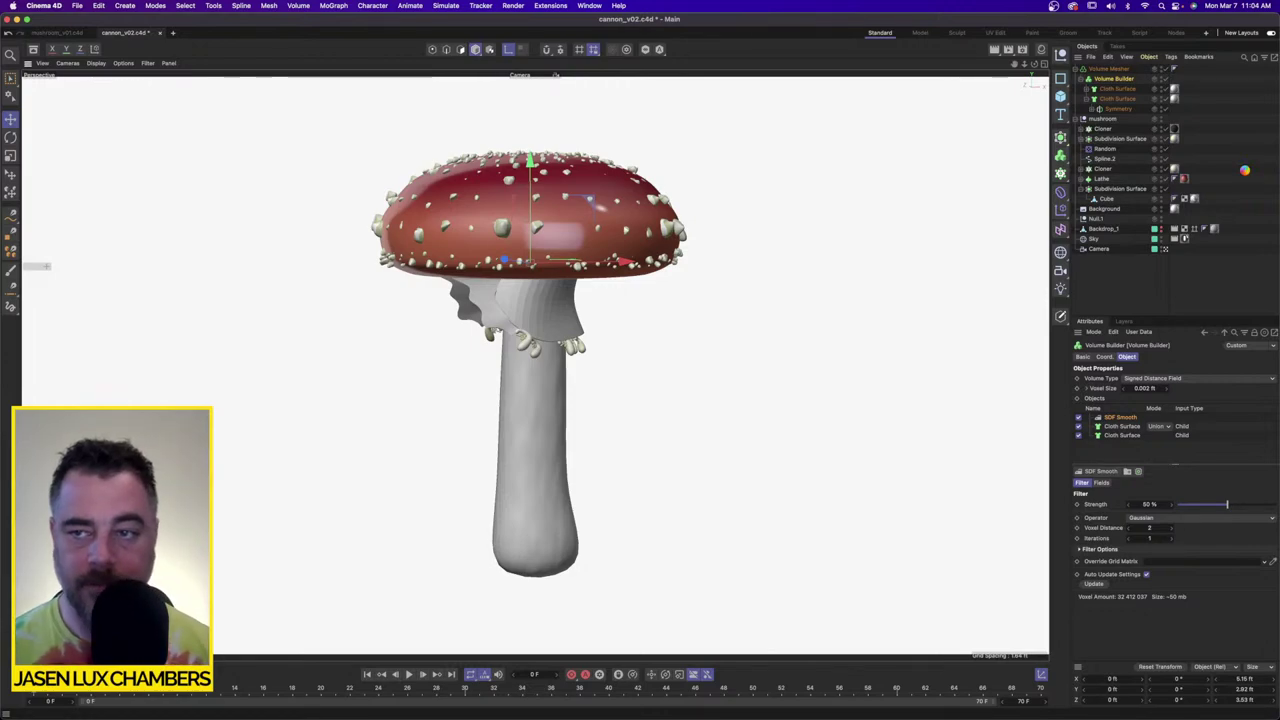
# Step: Move both Cloth Surface objects from the Volume Builder back into the mushroom group, and clear the selection
pyautogui.click(1120, 110)
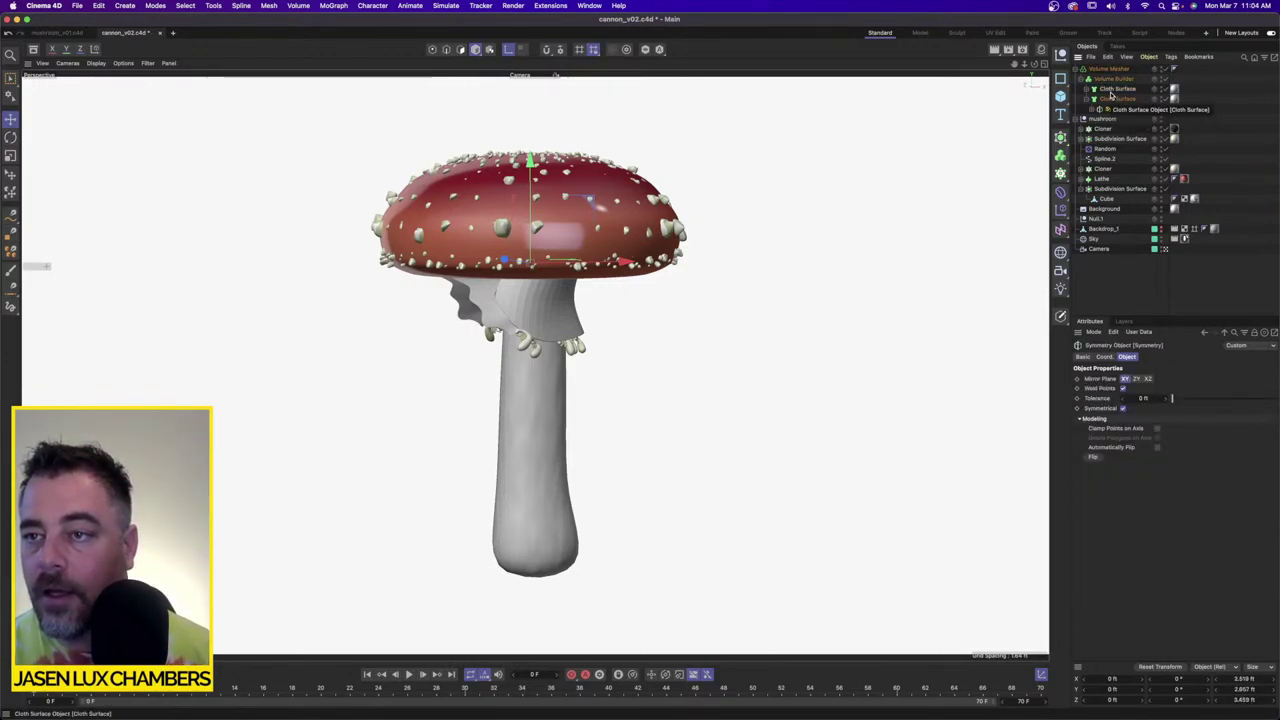
pyautogui.click(1112, 91)
pyautogui.keyDown('shift'); pyautogui.click(1116, 101); pyautogui.keyUp('shift')
pyautogui.moveTo(1117, 100); pyautogui.dragTo(1110, 119)
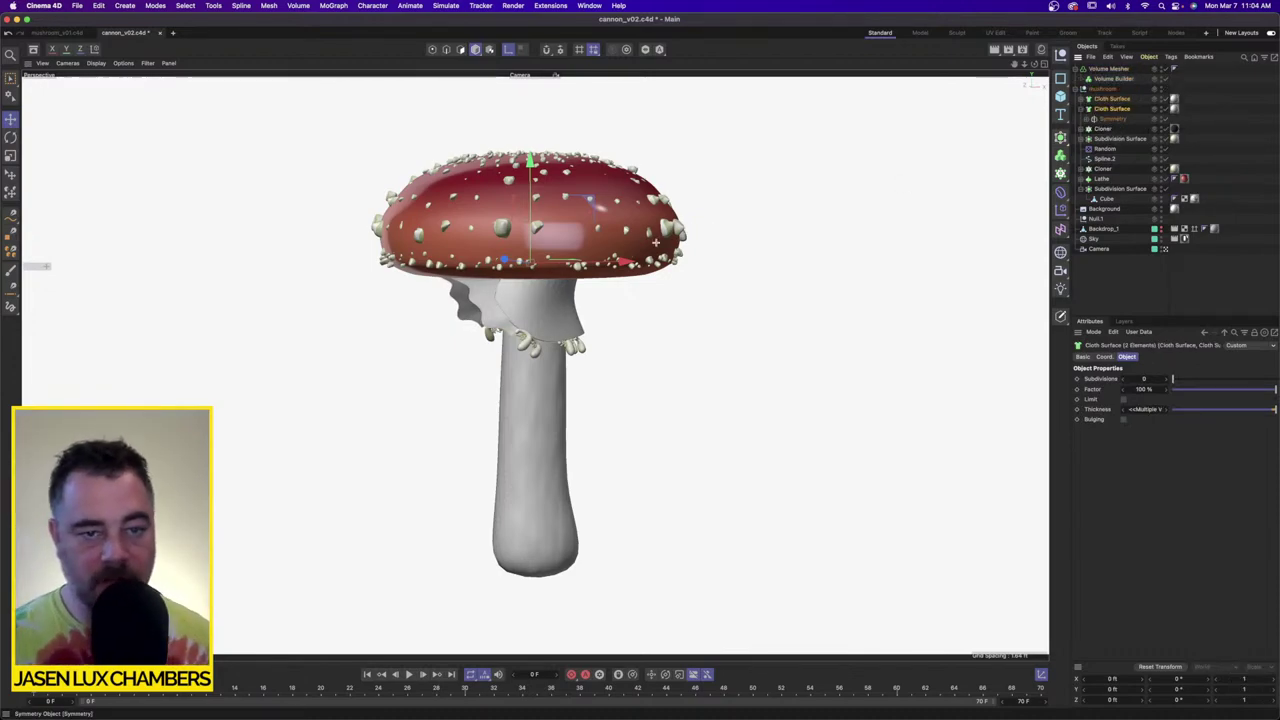
pyautogui.press('shift+super+a')
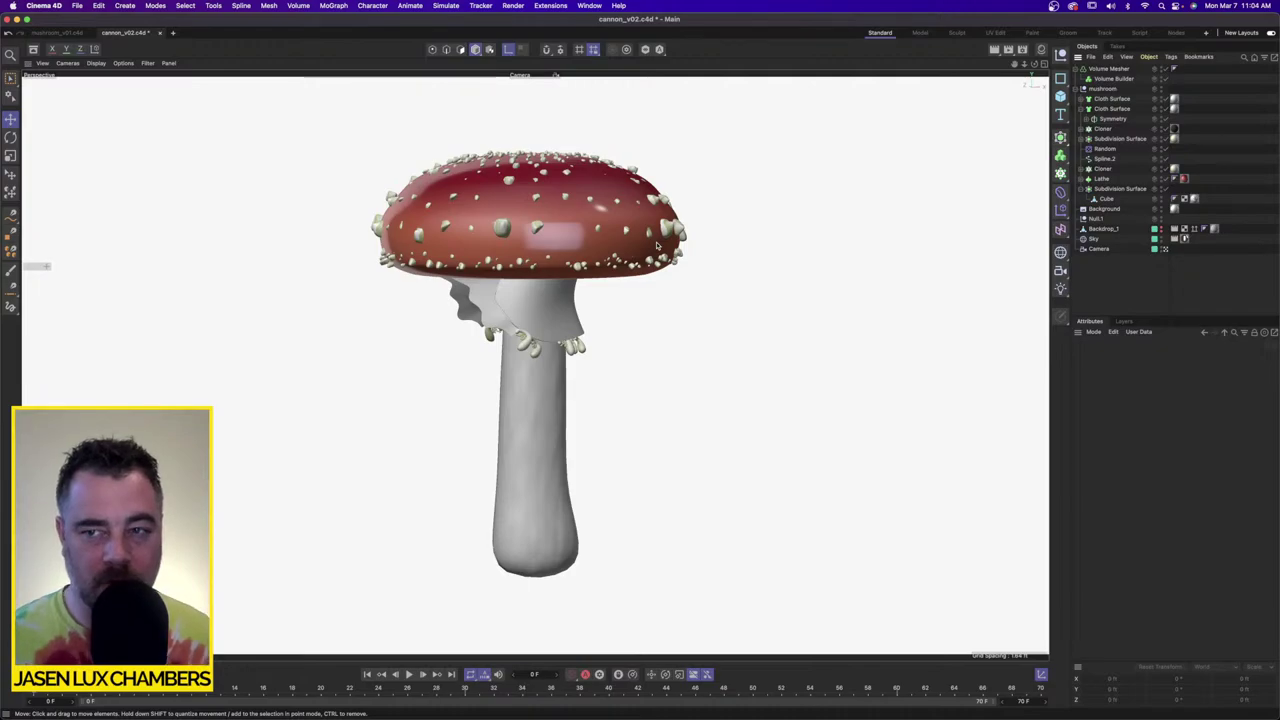
# Step: Render previews of the mushroom from the current view and a rotated one, and switch to OBS
pyautogui.press('super+r')
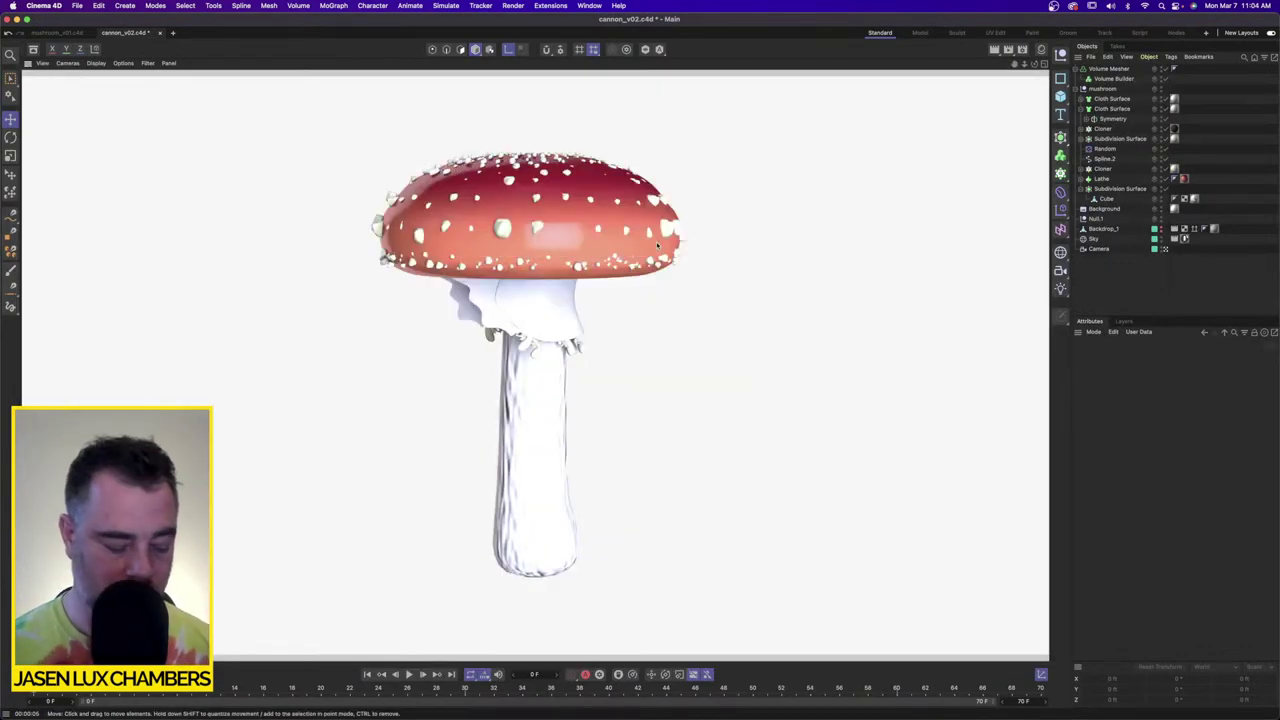
pyautogui.moveTo(540, 306)
pyautogui.keyDown('alt'); pyautogui.mouseDown()
pyautogui.moveTo(410, 298)
pyautogui.moveTo(583, 281)
pyautogui.moveTo(597, 307)
pyautogui.moveTo(578, 279)
pyautogui.mouseUp(); pyautogui.keyUp('alt')
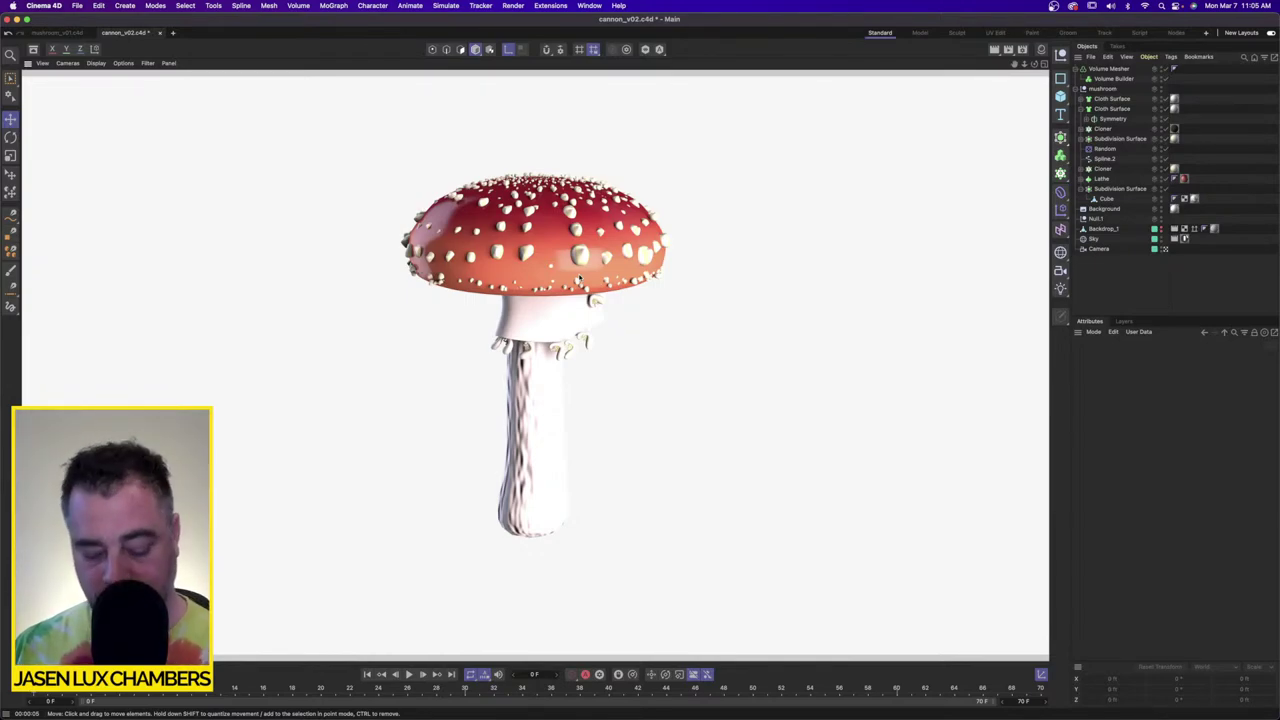
pyautogui.press('super+Tab')
pyautogui.press('super+Tab')
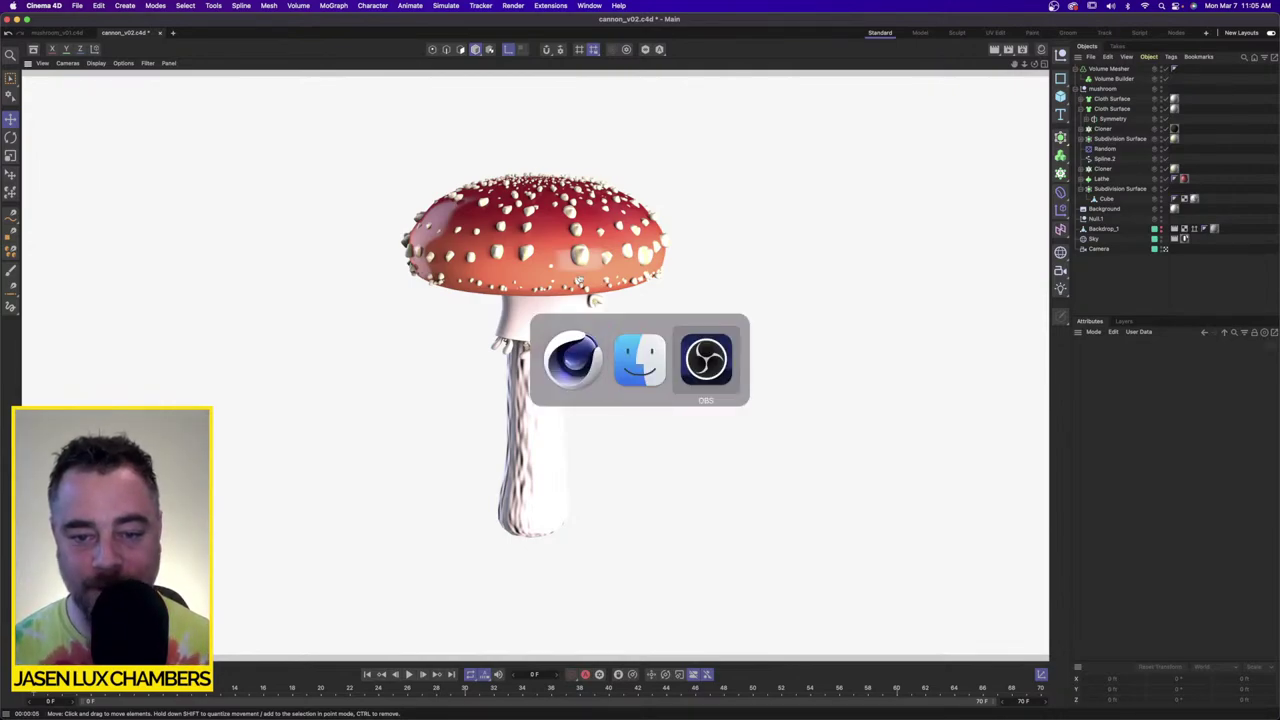